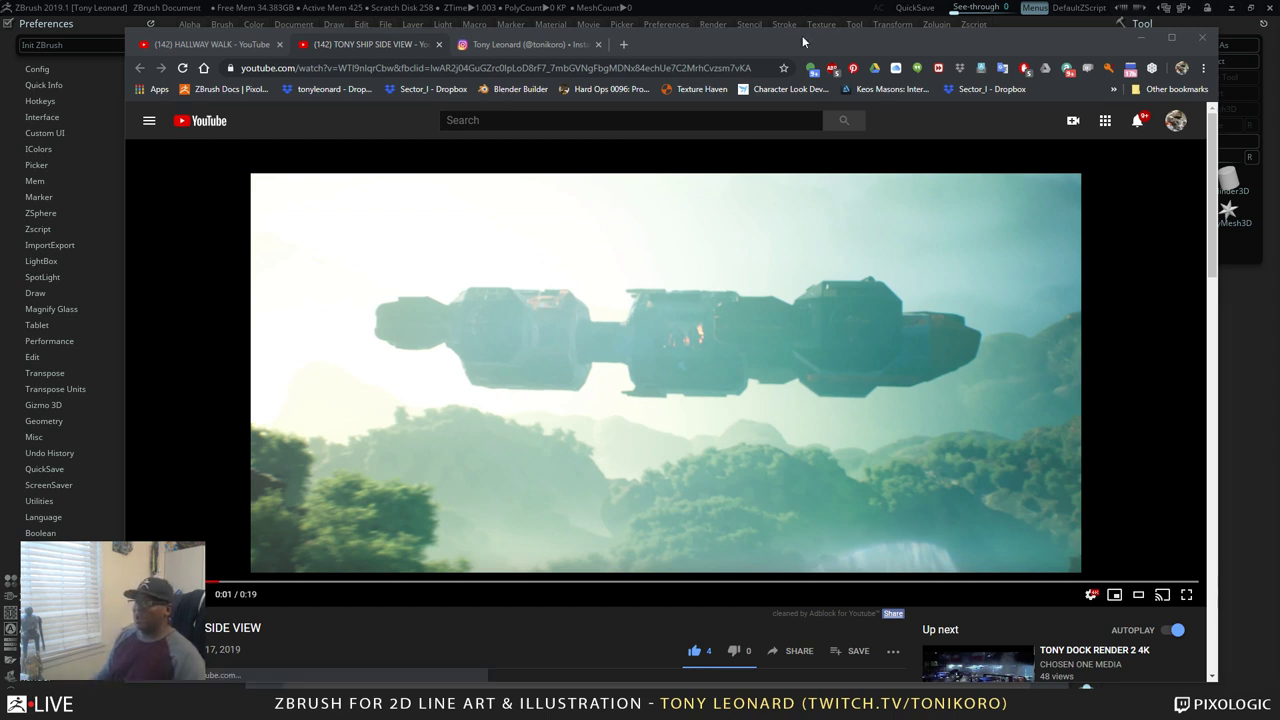
# Reposition the Chrome window playing TONY SHIP SIDE VIEW, then maximize it to fill the screen
pyautogui.moveTo(802, 35); pyautogui.dragTo(771, 45)
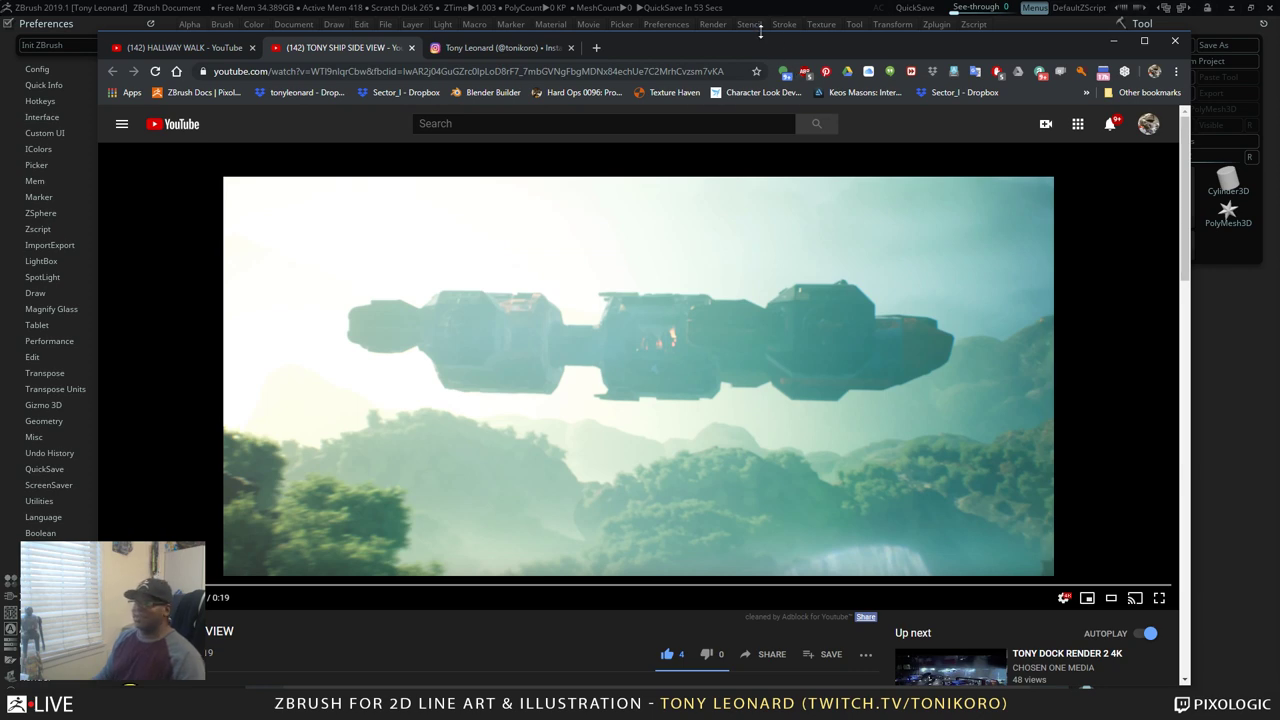
pyautogui.moveTo(761, 37); pyautogui.dragTo(810, 49)
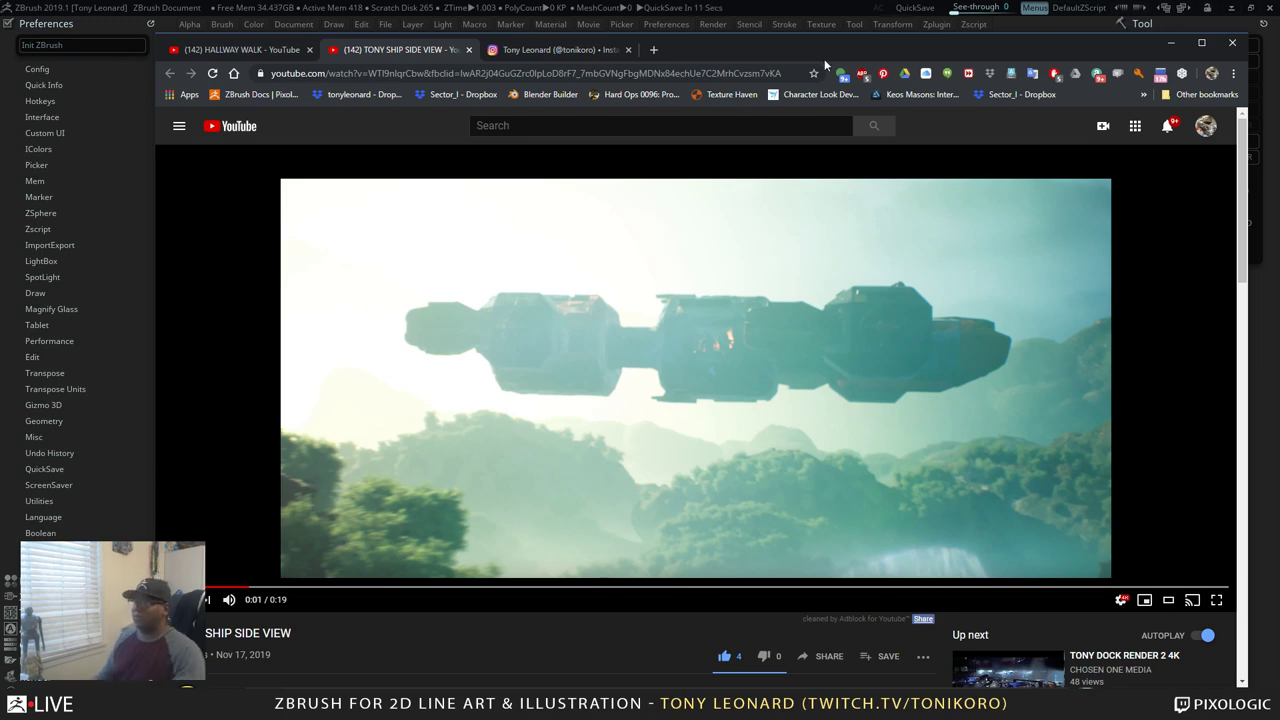
pyautogui.moveTo(832, 41); pyautogui.dragTo(787, 40)
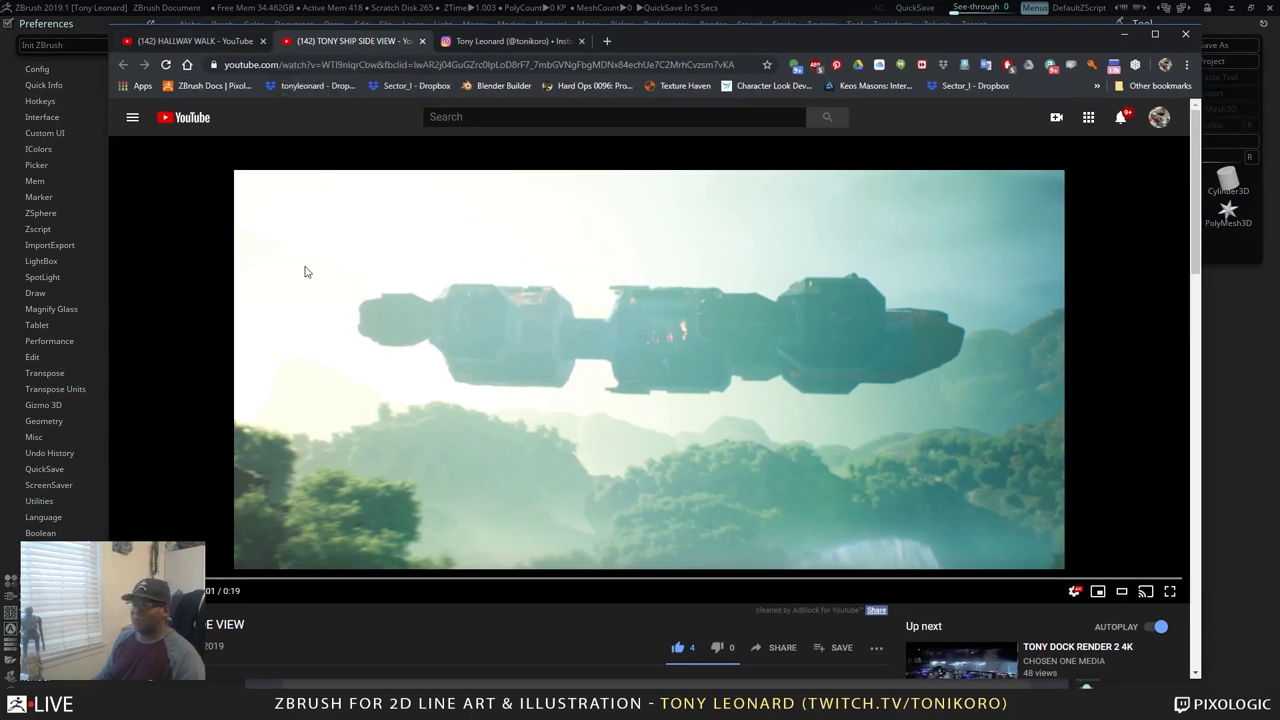
pyautogui.click(1154, 34)
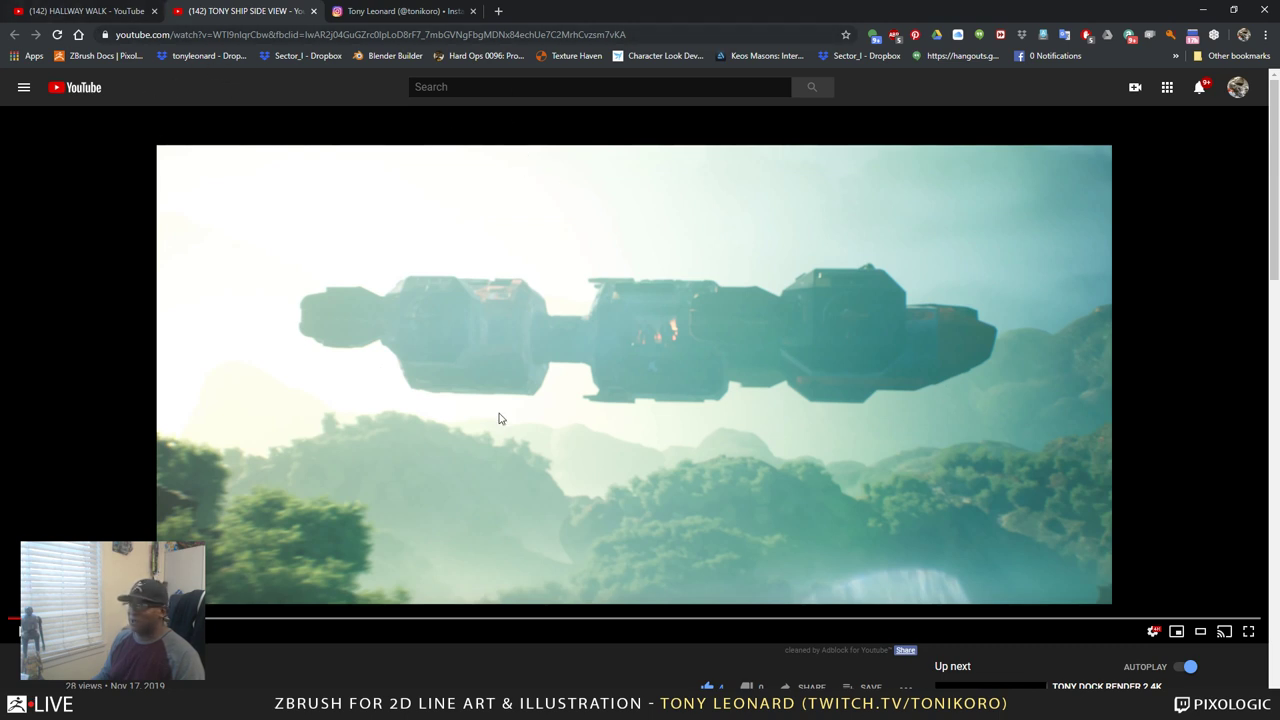
# Switch Chrome to the HALLWAY WALK video tab
pyautogui.click(122, 10)
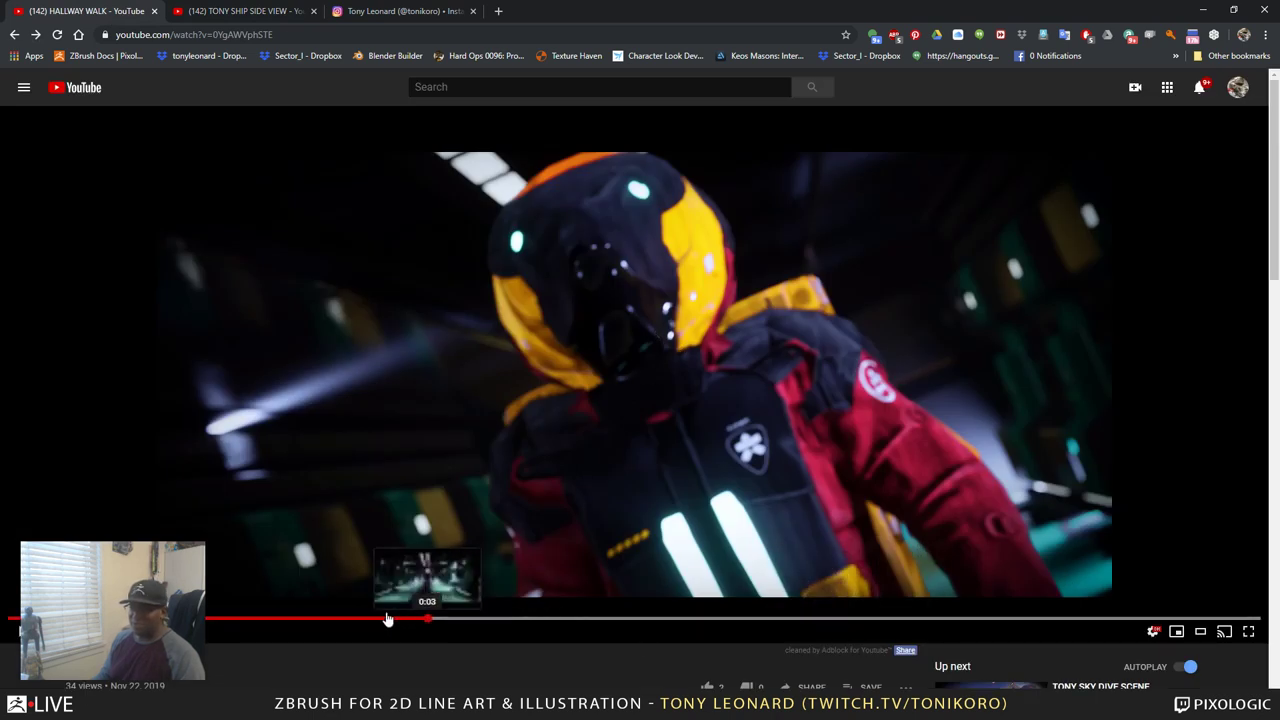
# Restart the HALLWAY WALK video from the start of its progress bar
pyautogui.click(40, 619)
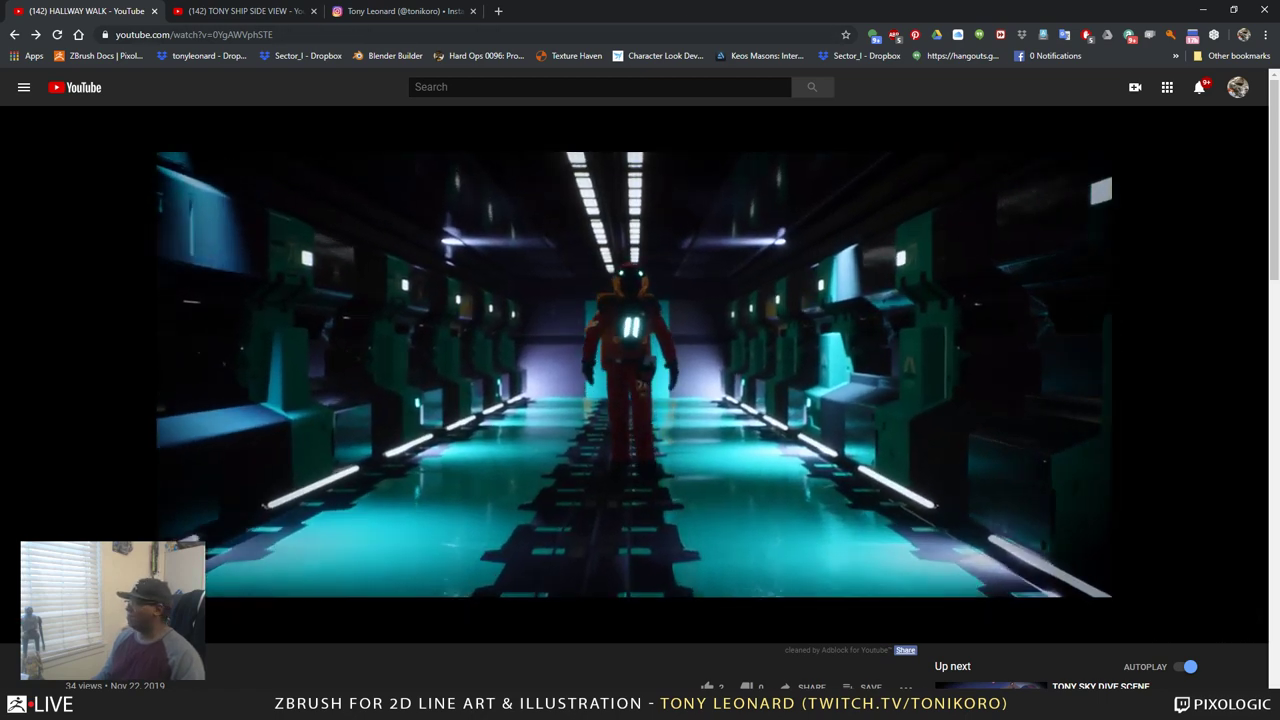
# Return to the TONY SHIP SIDE VIEW video tab
pyautogui.click(240, 11)
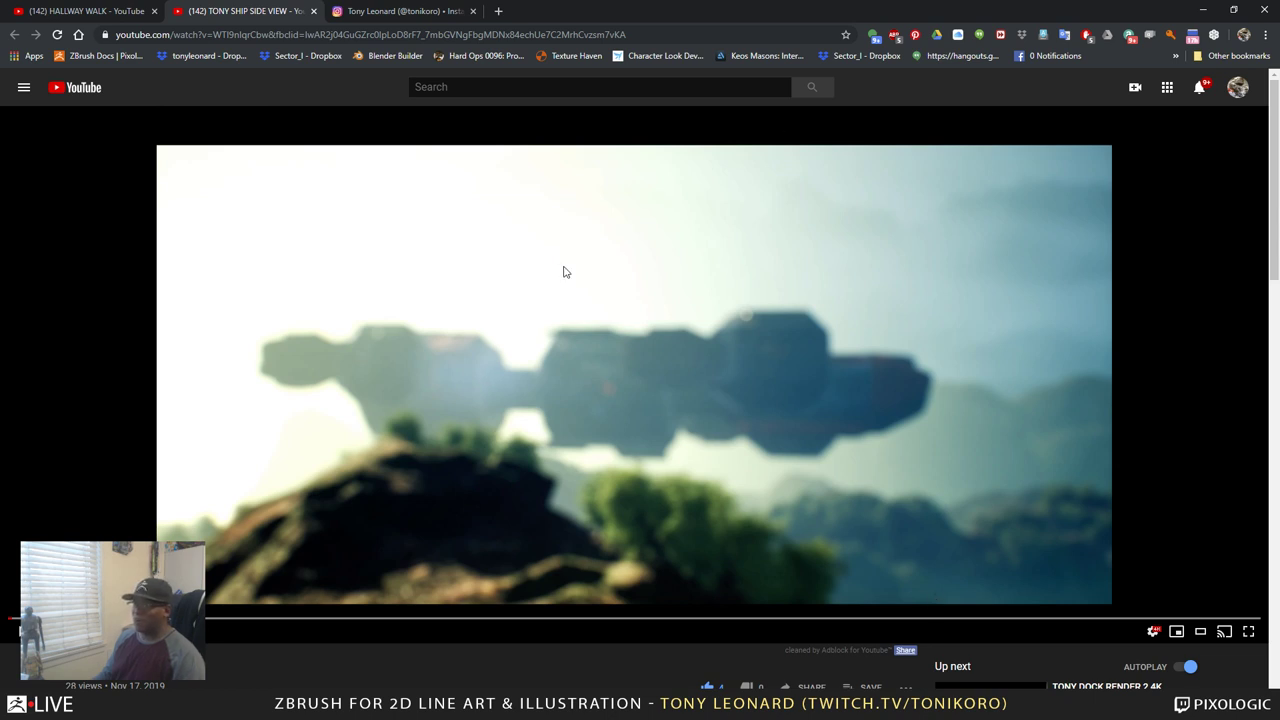
# Minimize Chrome and then ZBrush to reveal Marmoset Toolbag 3.08
pyautogui.click(1203, 10)
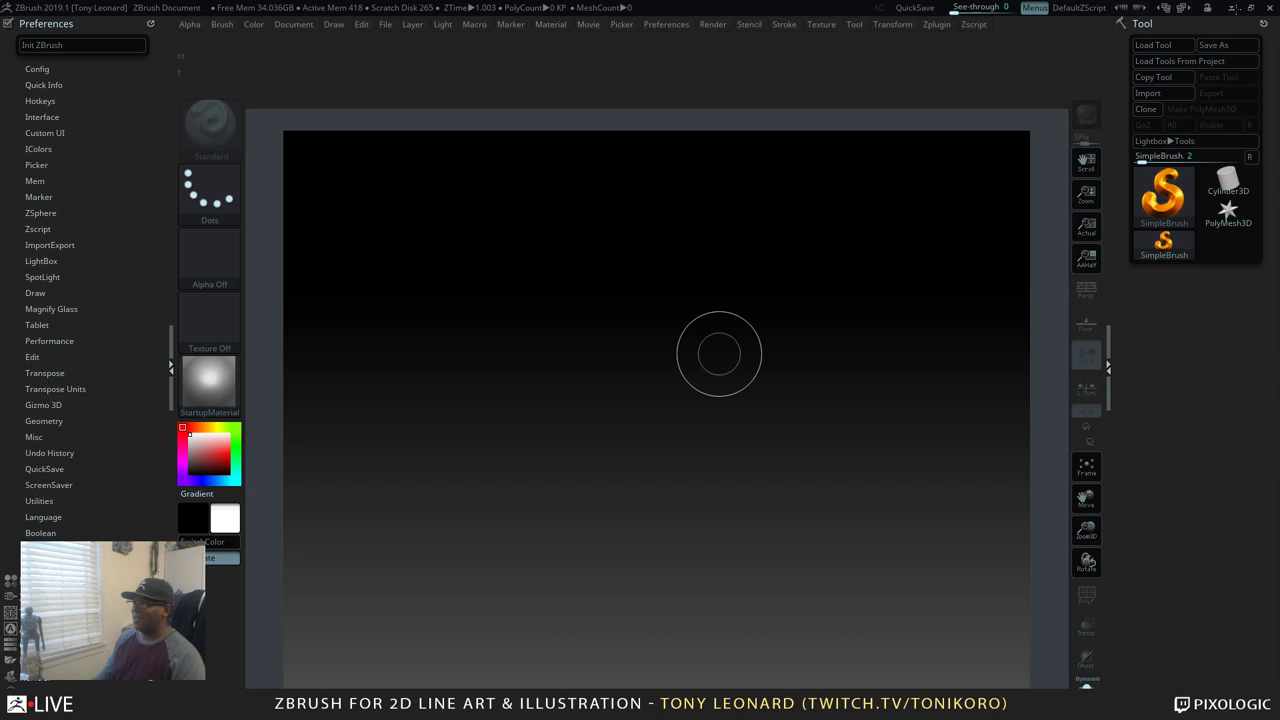
pyautogui.click(1234, 9)
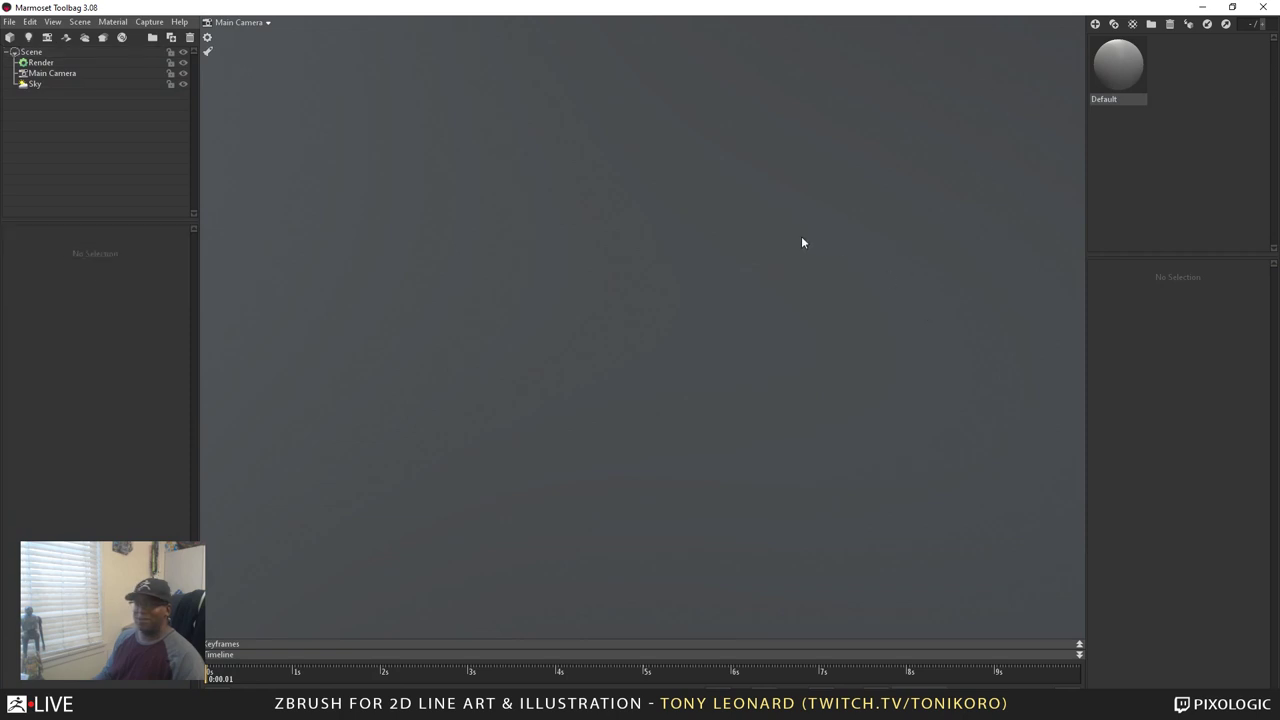
pyautogui.click(8, 24)
pyautogui.moveTo(24, 60)
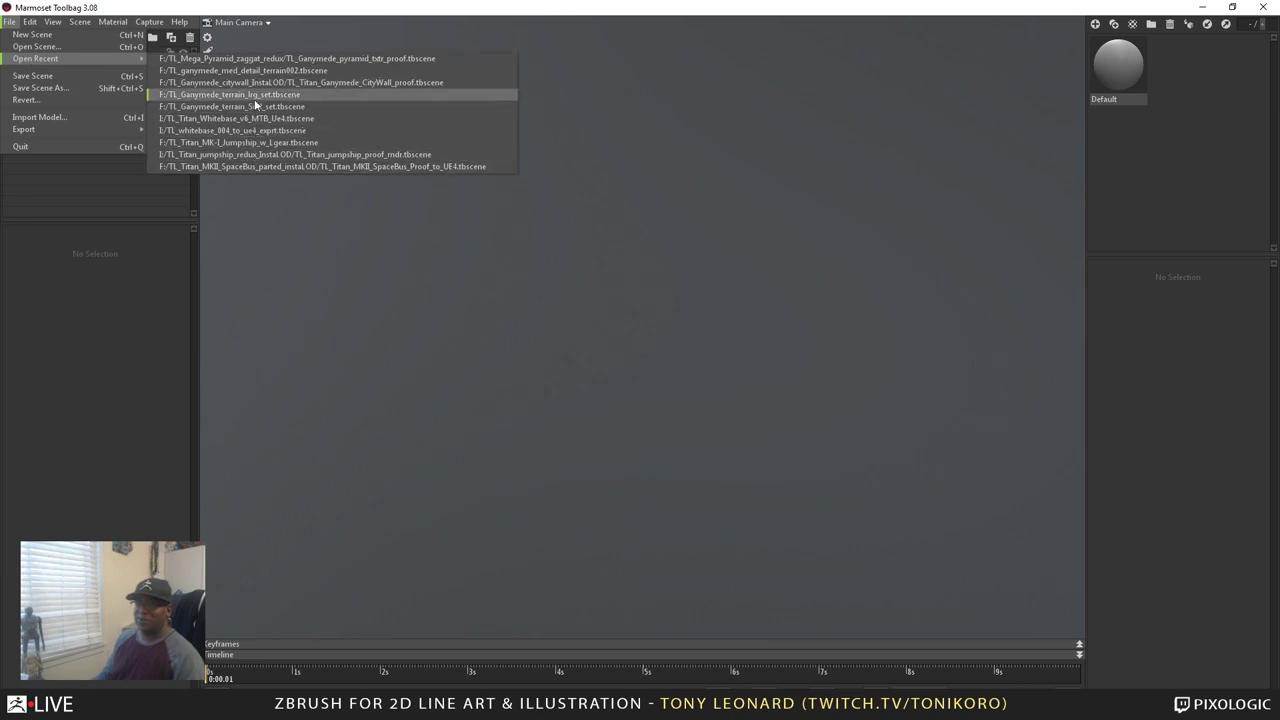
pyautogui.click(242, 167)
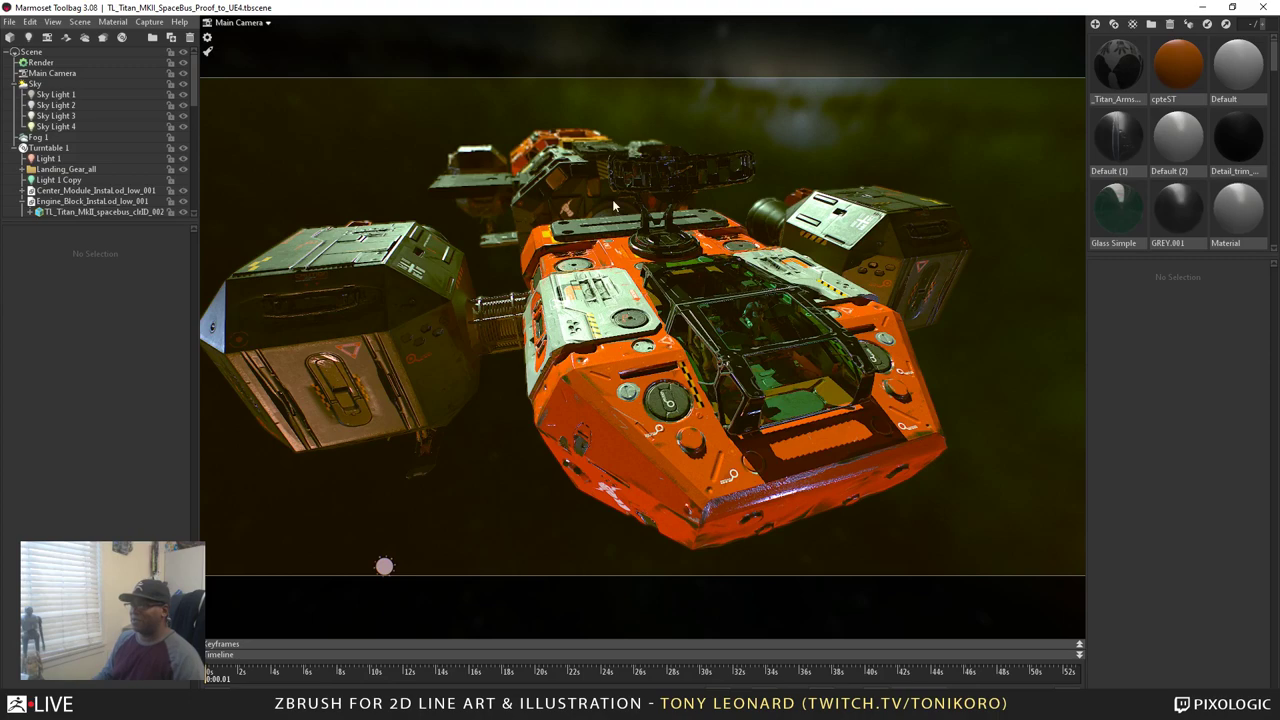
pyautogui.moveTo(590, 365); pyautogui.dragTo(734, 458)
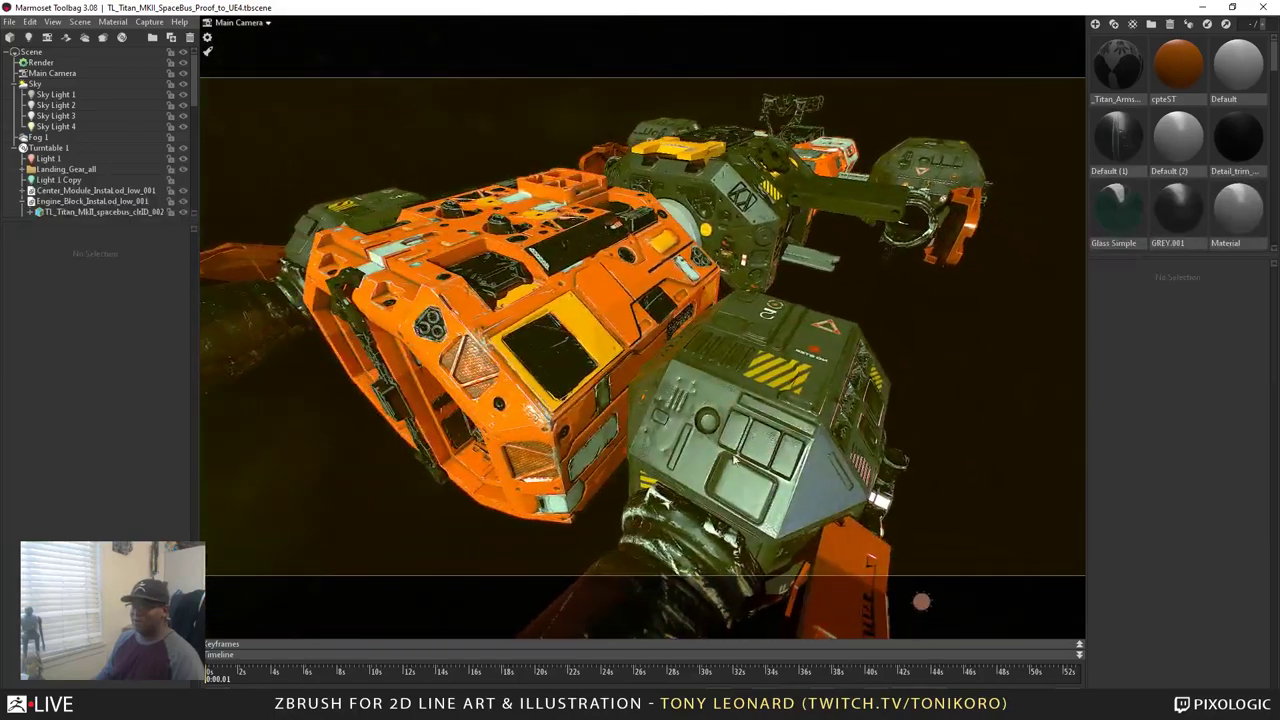
pyautogui.moveTo(652, 438); pyautogui.dragTo(547, 450)
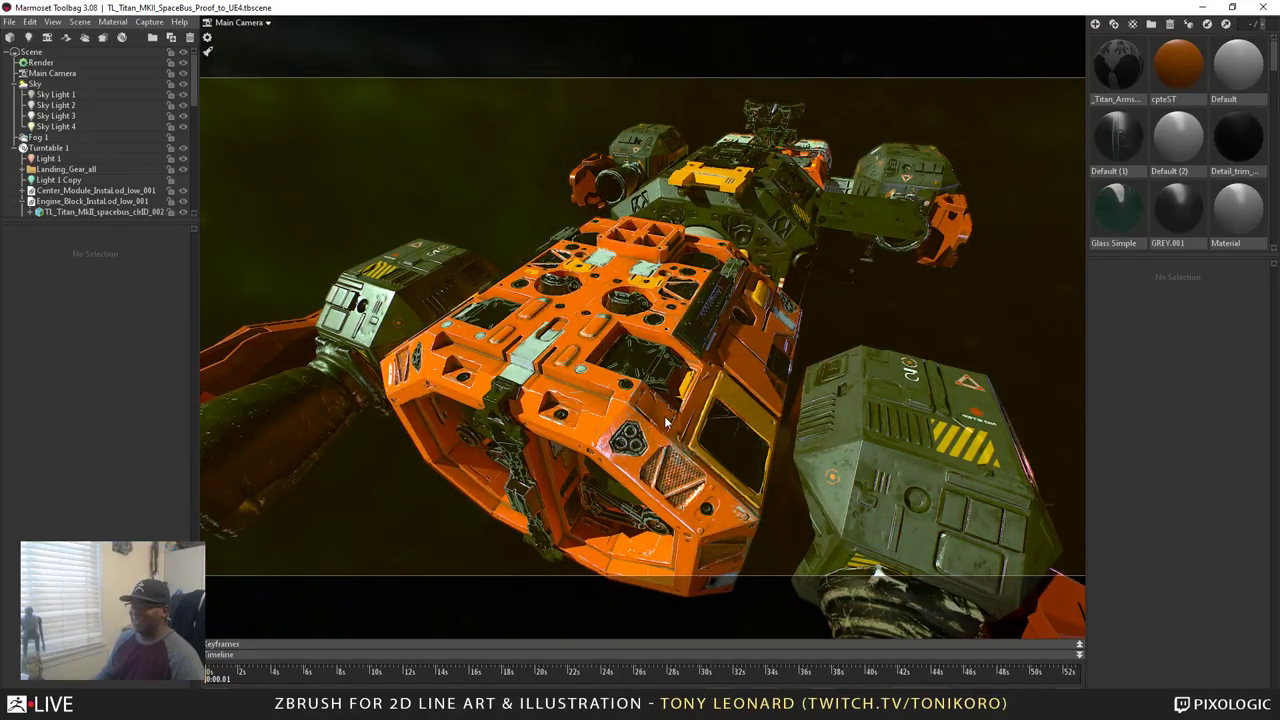
pyautogui.moveTo(668, 424); pyautogui.dragTo(705, 418)
# Select the ship mesh, then deselect and orbit out to a wider low view of the spacebus
pyautogui.click(750, 405)
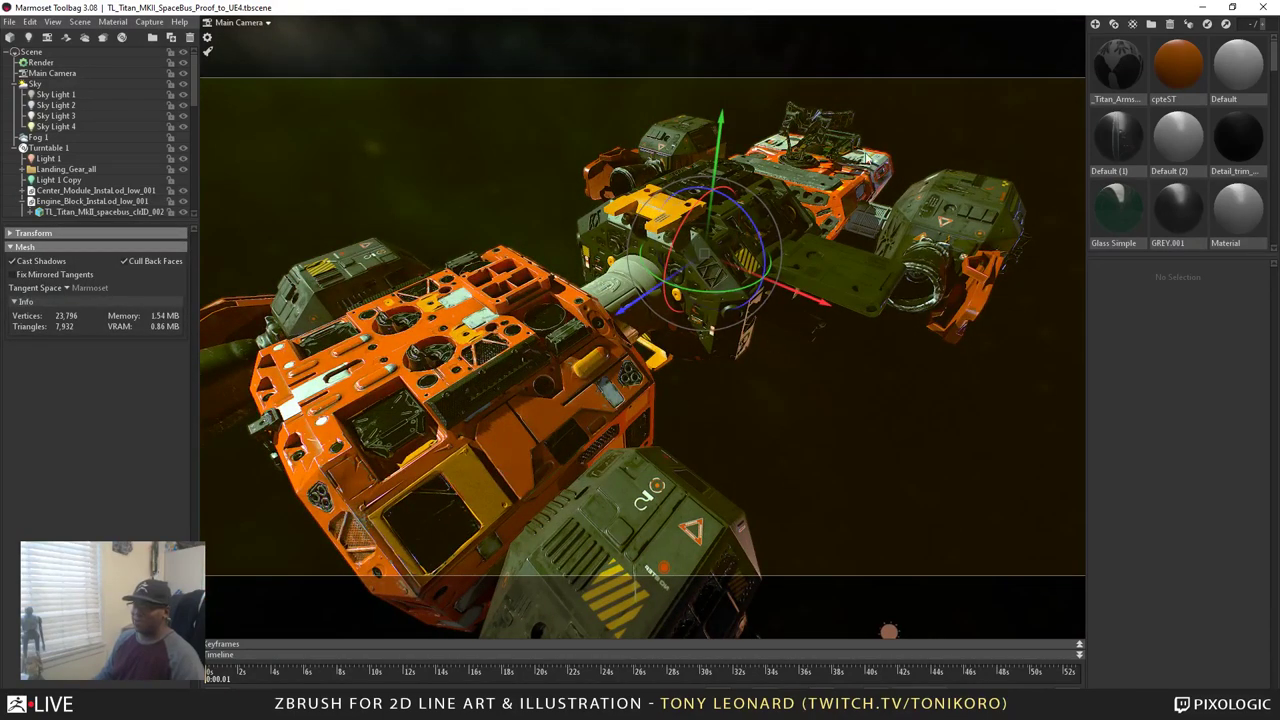
pyautogui.moveTo(807, 451); pyautogui.dragTo(643, 460)
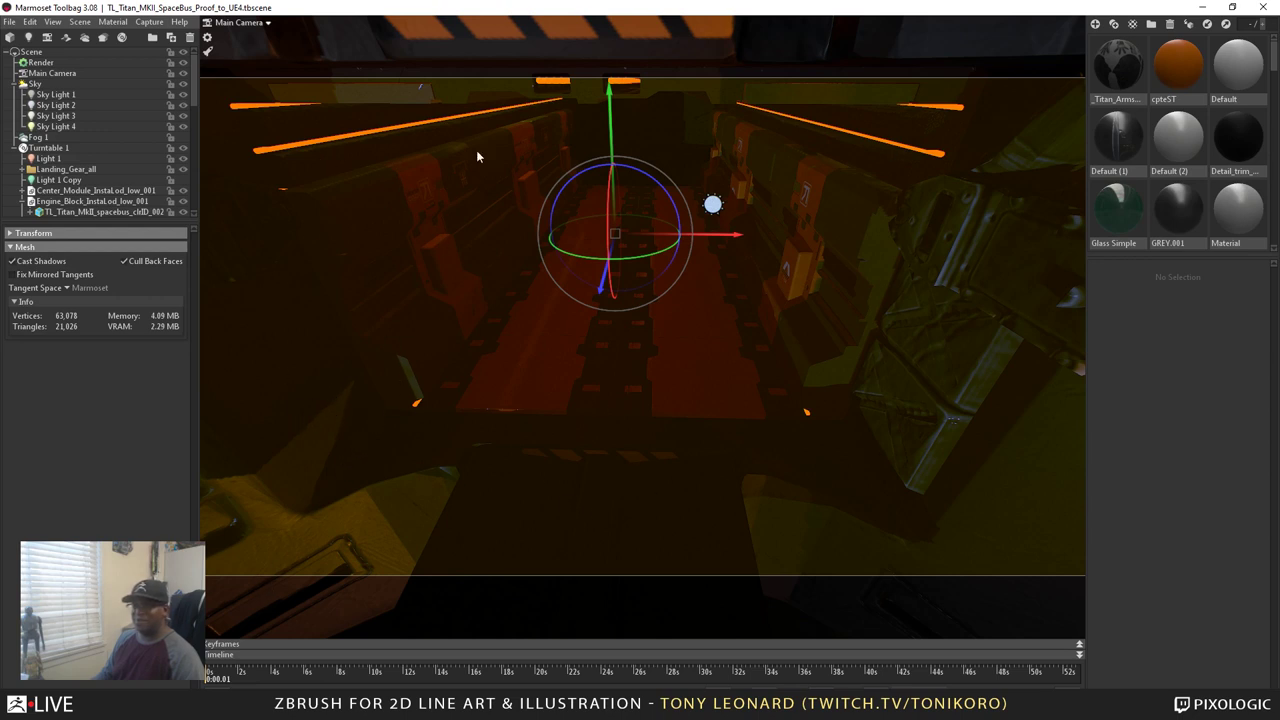
pyautogui.moveTo(899, 458); pyautogui.dragTo(797, 453)
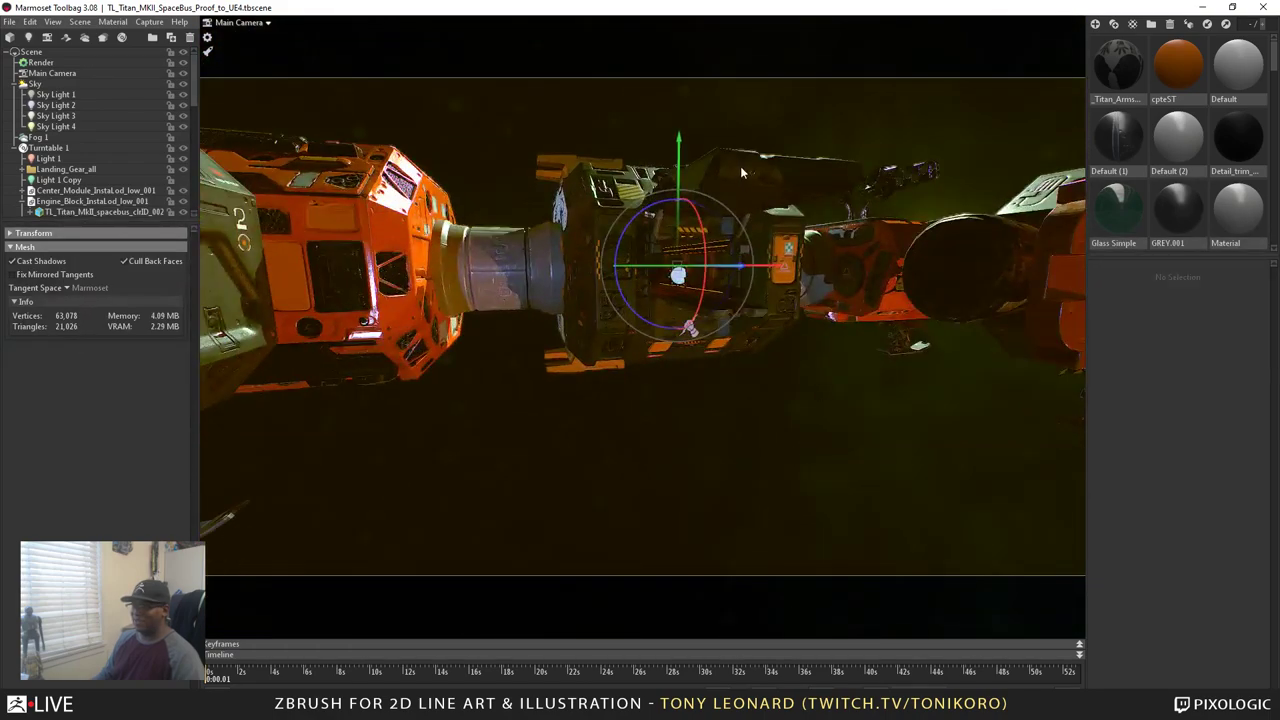
pyautogui.click(803, 371)
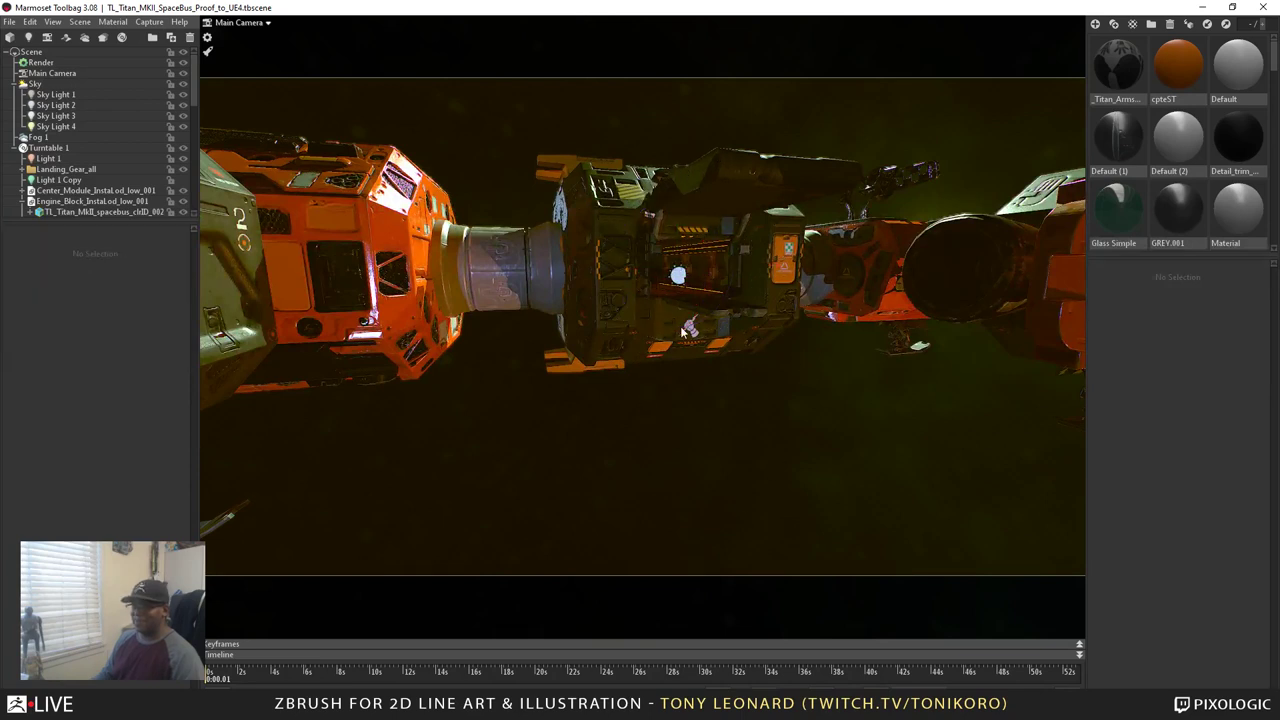
pyautogui.scroll(-5, 740, 445)
pyautogui.moveTo(778, 428); pyautogui.dragTo(675, 452)
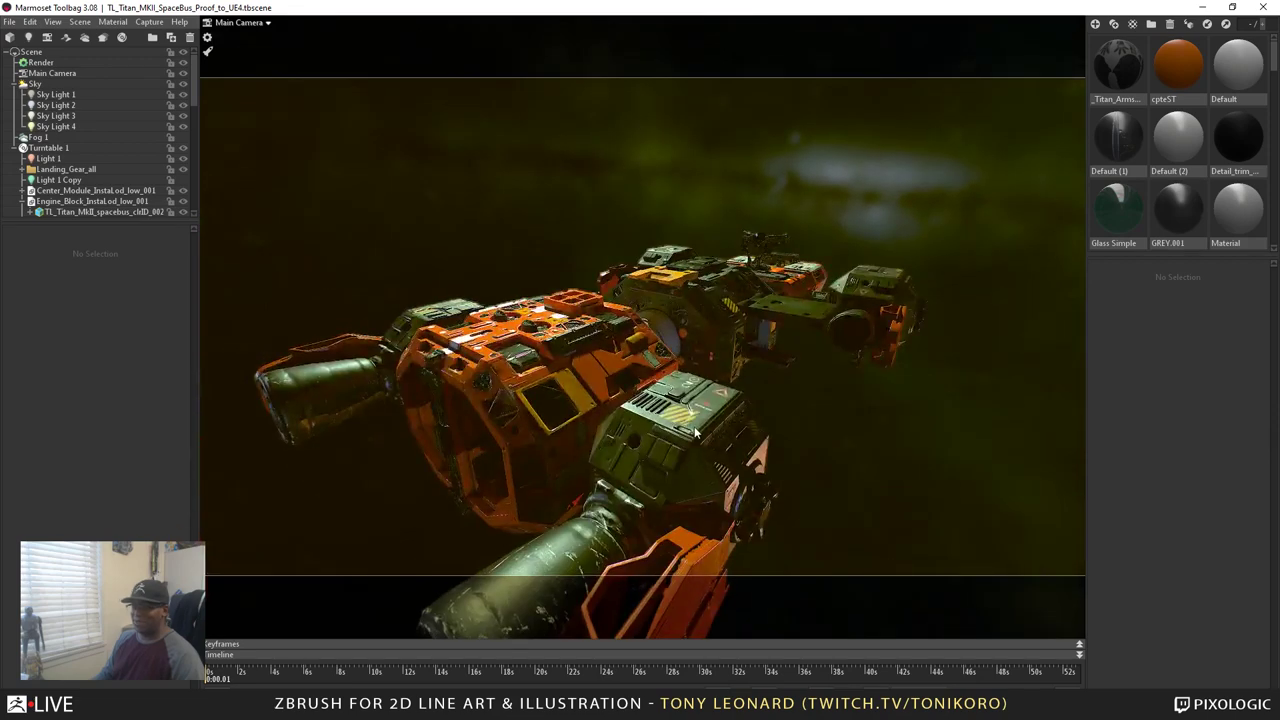
# Compare mesh counts of the main spacebus, cannon/engine/gun mesh, and centre module
pyautogui.click(512, 465)
pyautogui.click(512, 465)
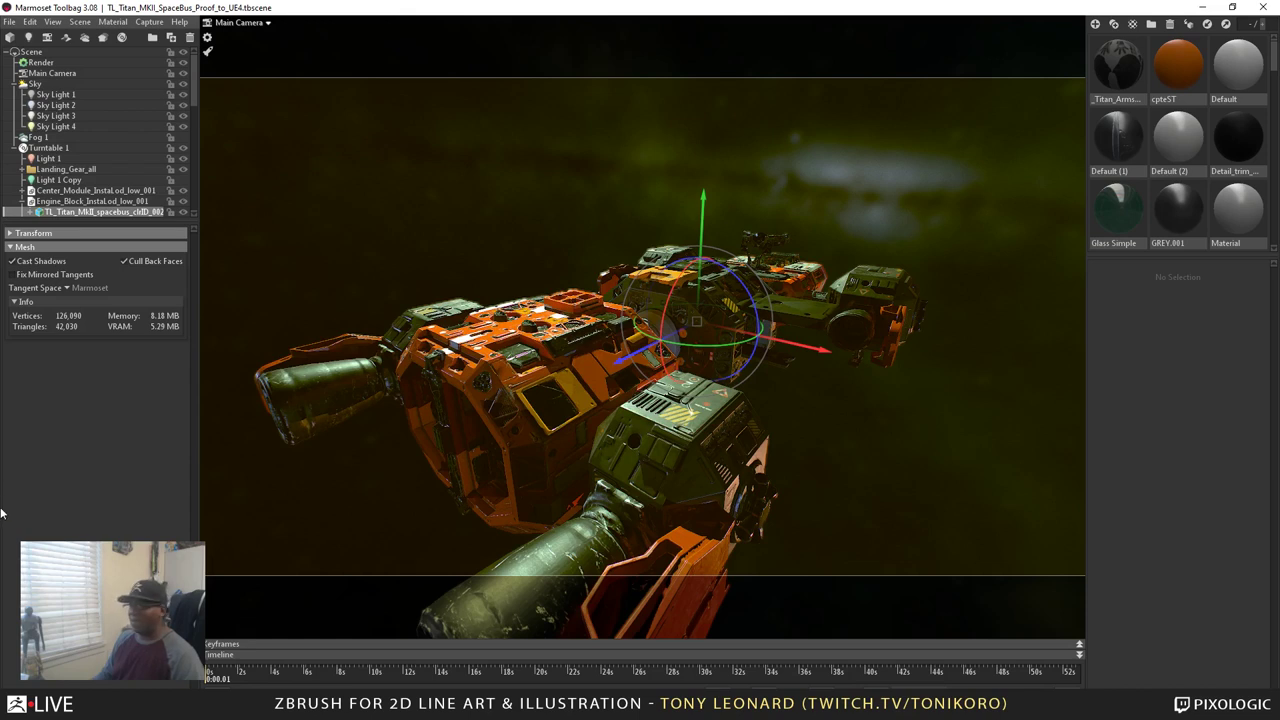
pyautogui.click(683, 479)
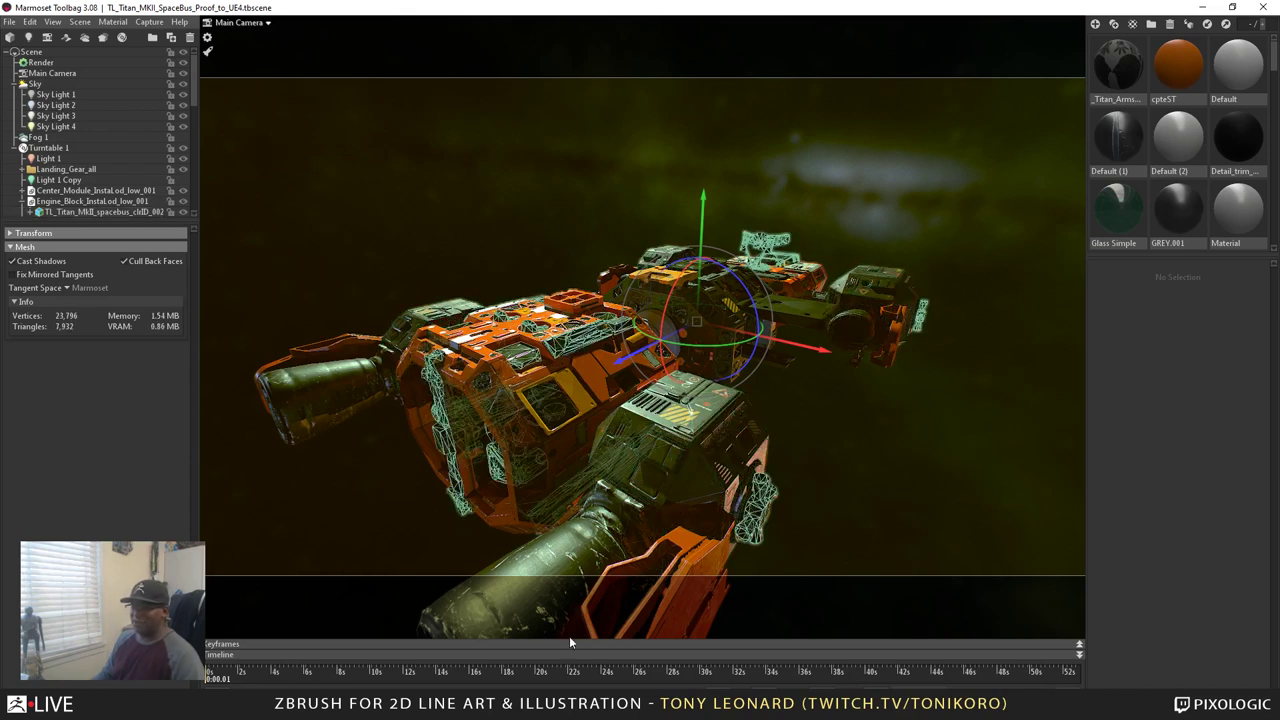
pyautogui.click(322, 355)
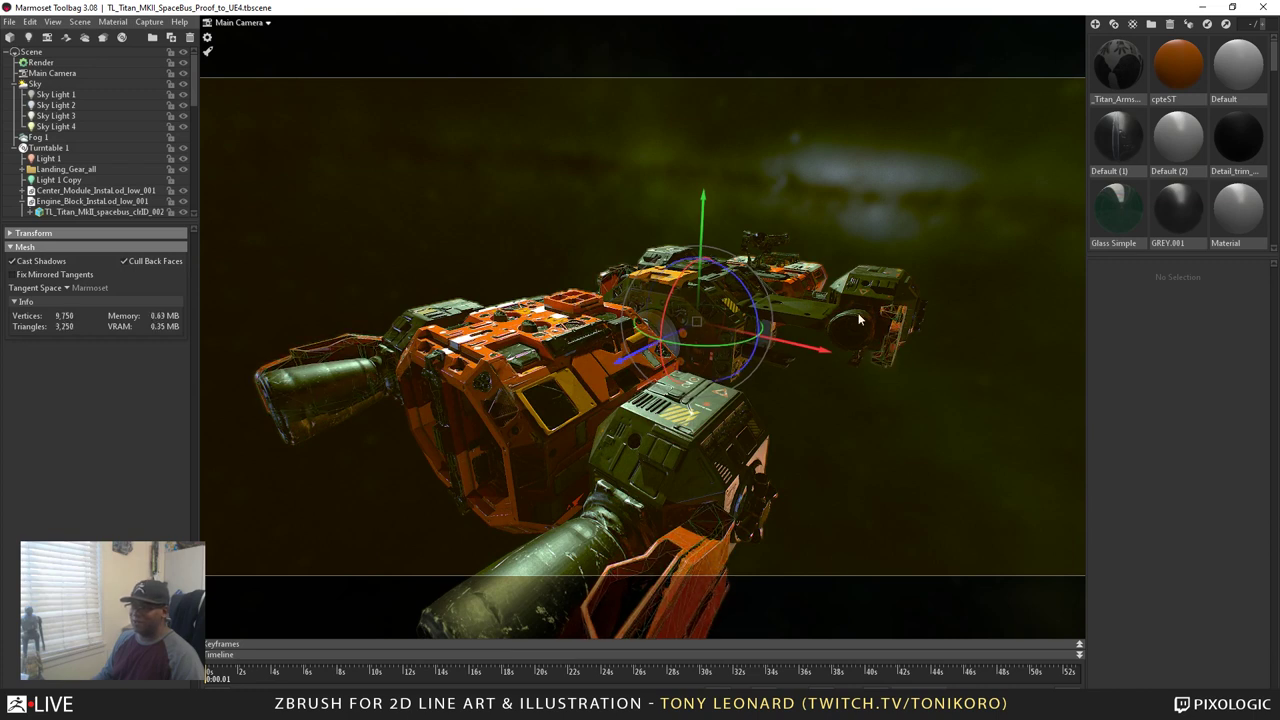
pyautogui.click(894, 258)
pyautogui.click(868, 290)
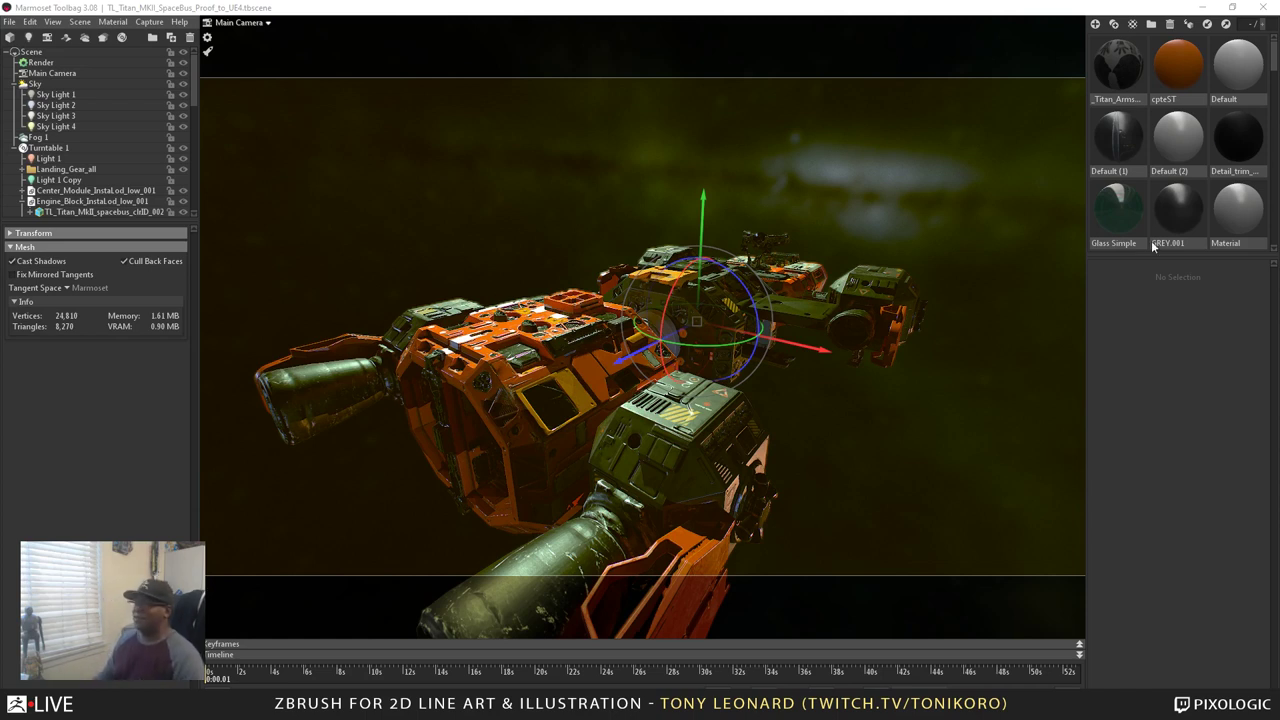
# Switch to the Autodesk Maya 2018 window with Alt+Tab
pyautogui.hotkey('alt', 'Tab')
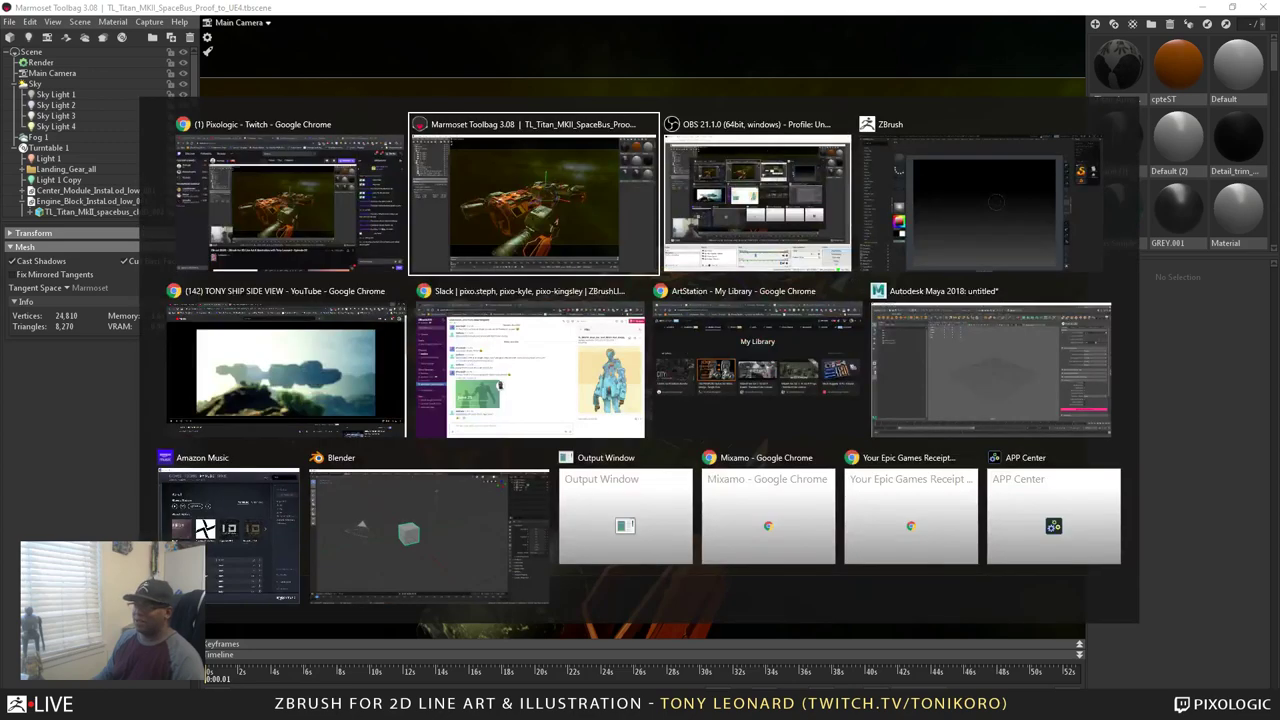
pyautogui.click(954, 376)
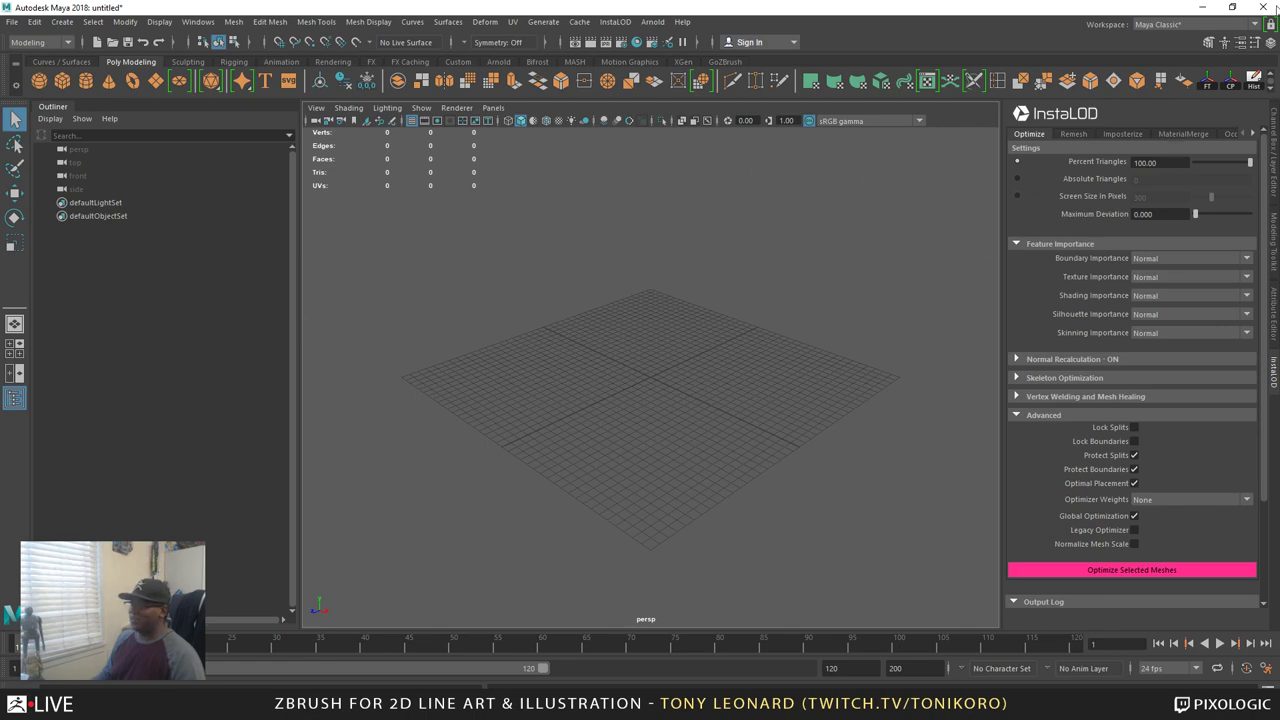
# Bring Marmoset Toolbag forward, clear the selection, and hide the panels for a full-screen viewport
pyautogui.click(1209, 7)
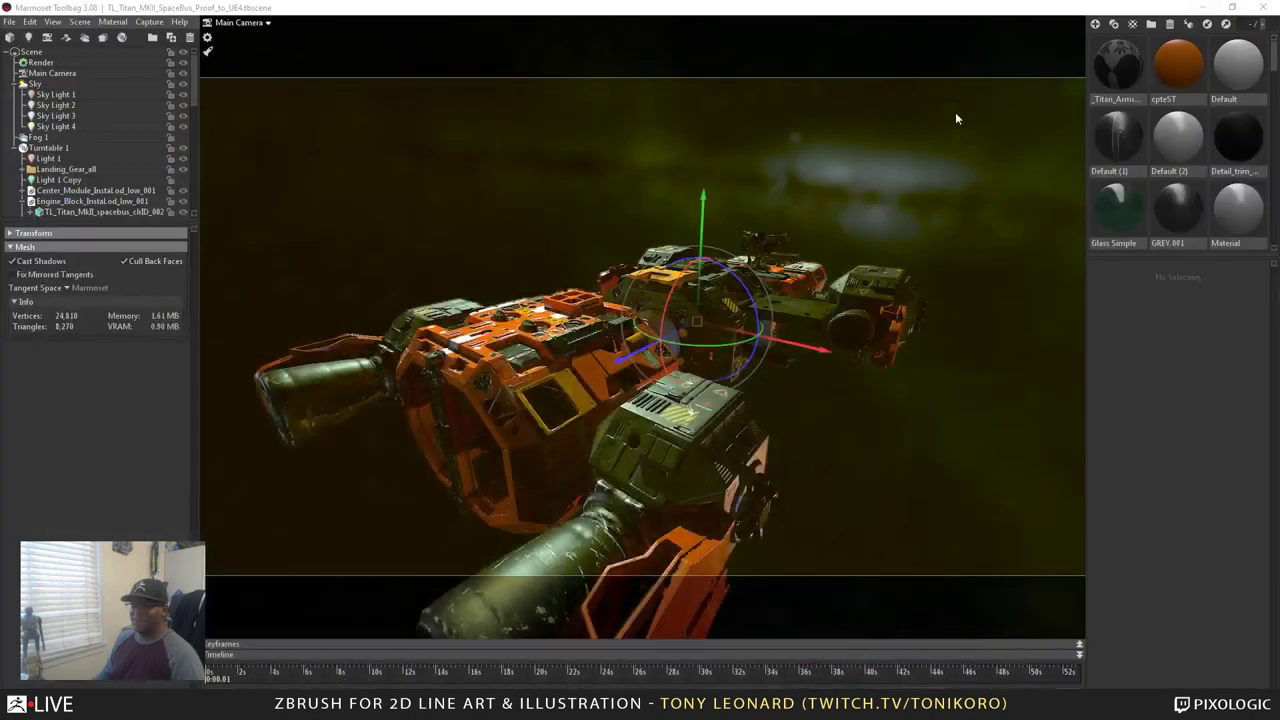
pyautogui.click(840, 466)
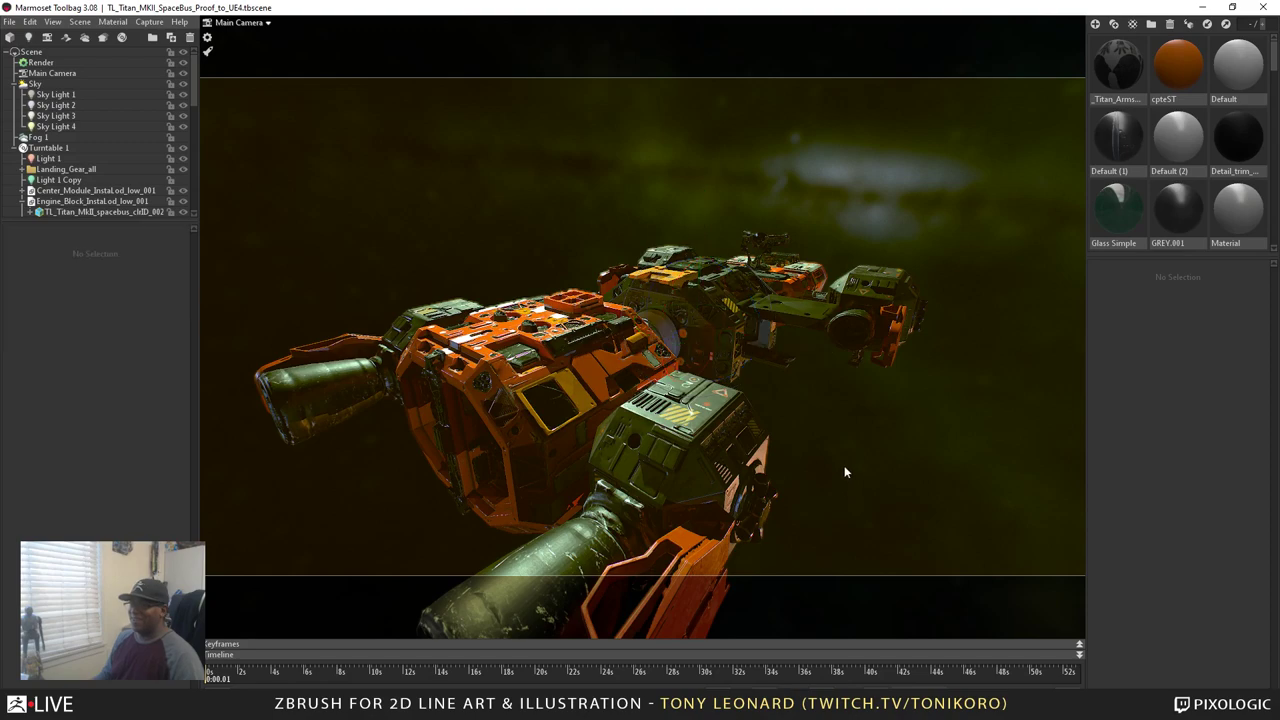
pyautogui.moveTo(854, 478); pyautogui.dragTo(897, 474)
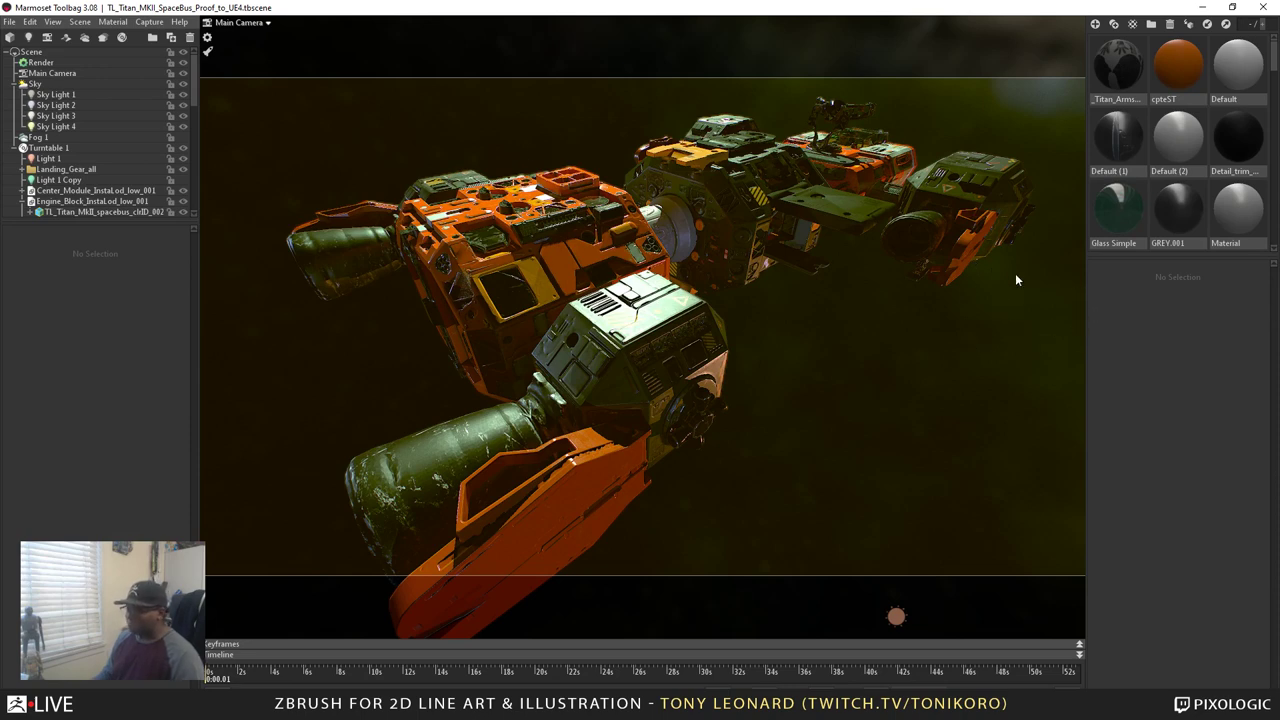
pyautogui.moveTo(1014, 277); pyautogui.dragTo(634, 264)
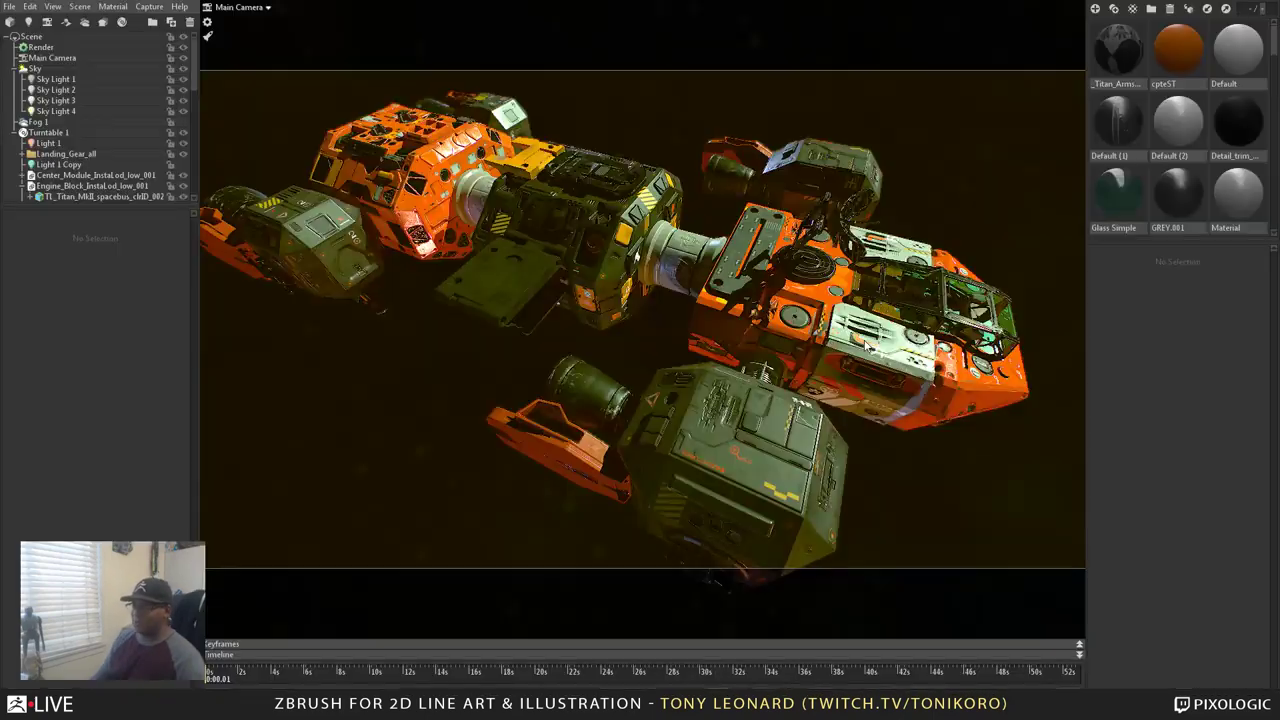
pyautogui.press('F11')
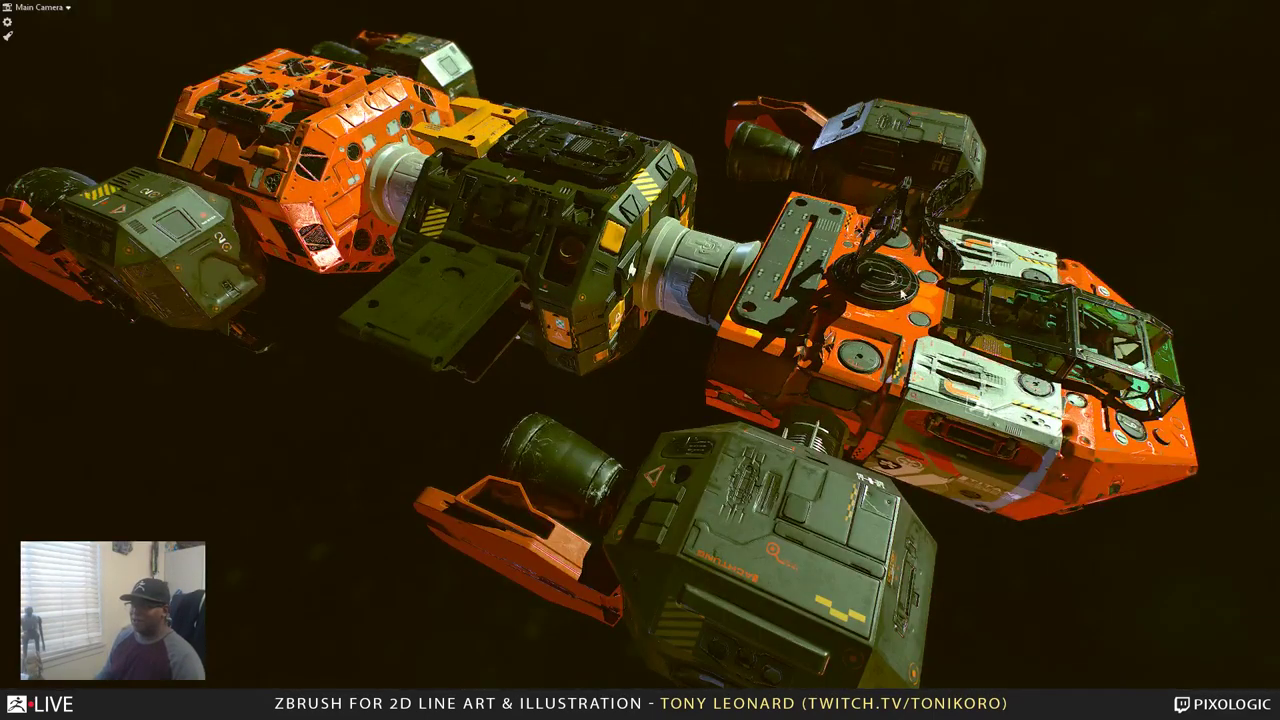
# Rotate the scene lighting around the ship and orbit to several new angles
pyautogui.moveTo(770, 355); pyautogui.dragTo(723, 349)
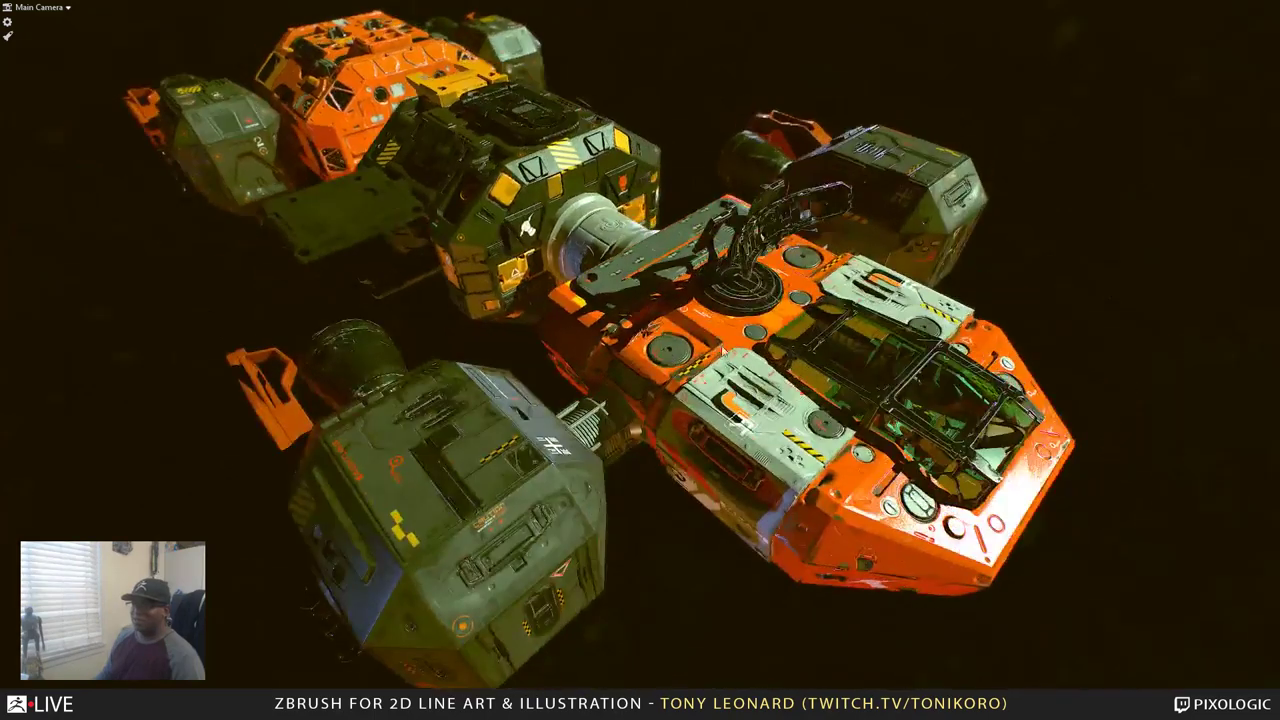
pyautogui.scroll(5, 777, 449)
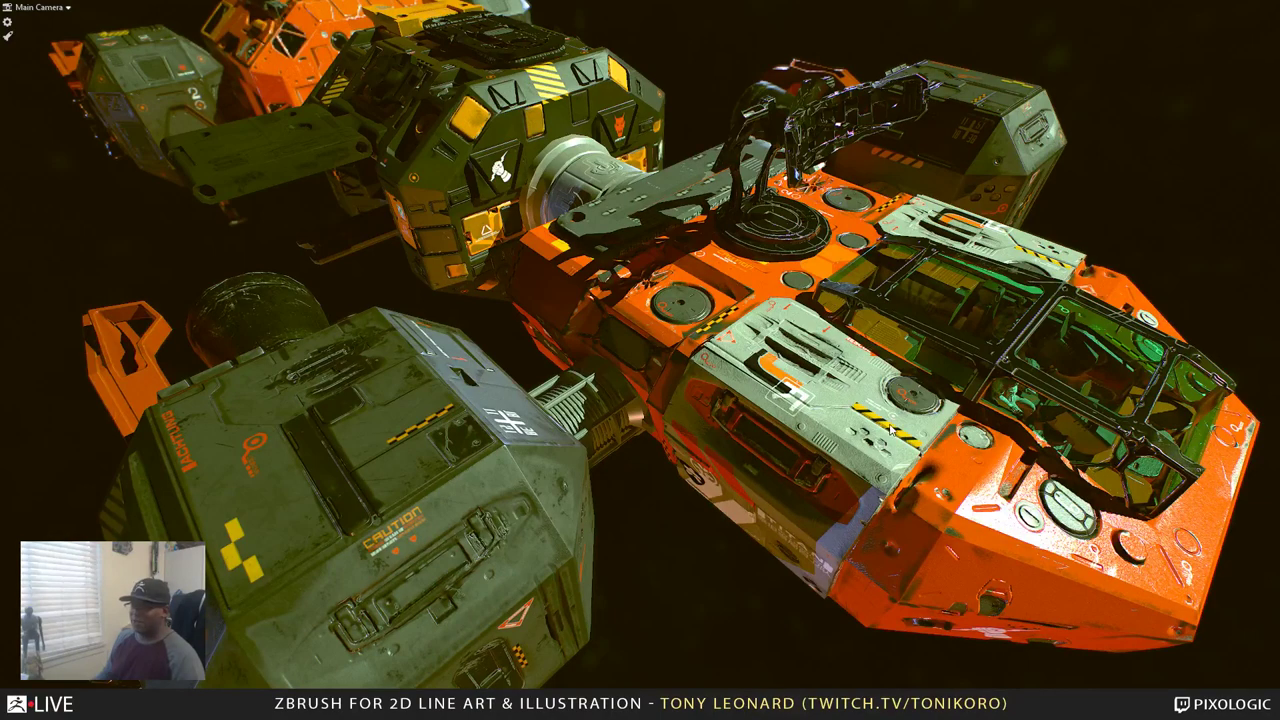
pyautogui.keyDown('shift'); pyautogui.moveTo(893, 431); pyautogui.dragTo(937, 424); pyautogui.keyUp('shift')
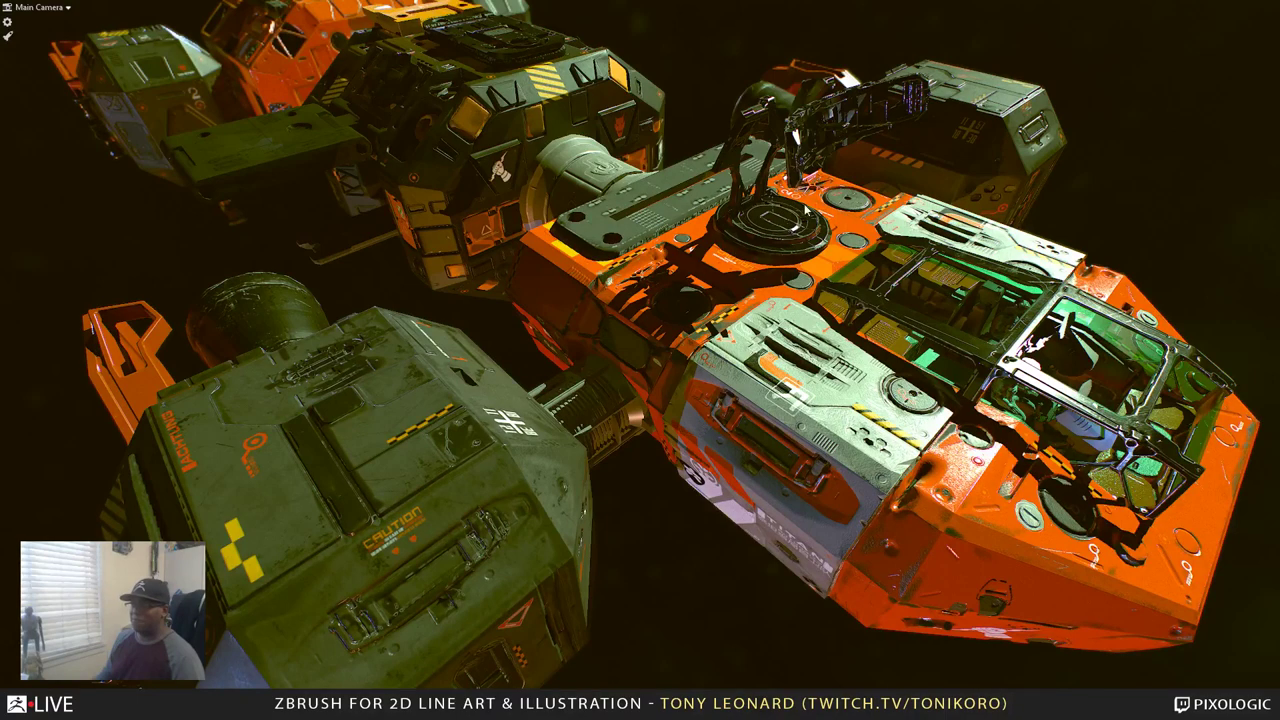
pyautogui.moveTo(647, 298); pyautogui.dragTo(846, 284)
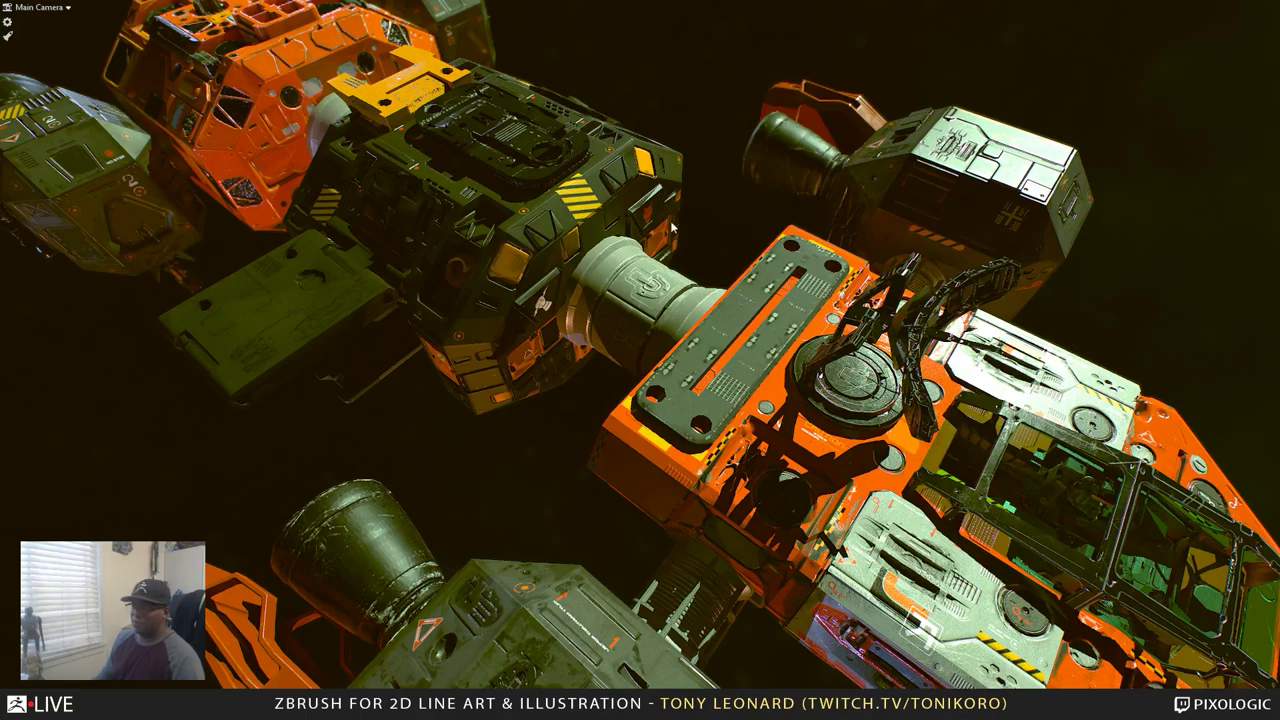
pyautogui.moveTo(614, 385); pyautogui.dragTo(720, 318)
pyautogui.scroll(5, 720, 318)
pyautogui.moveTo(598, 348); pyautogui.dragTo(732, 314)
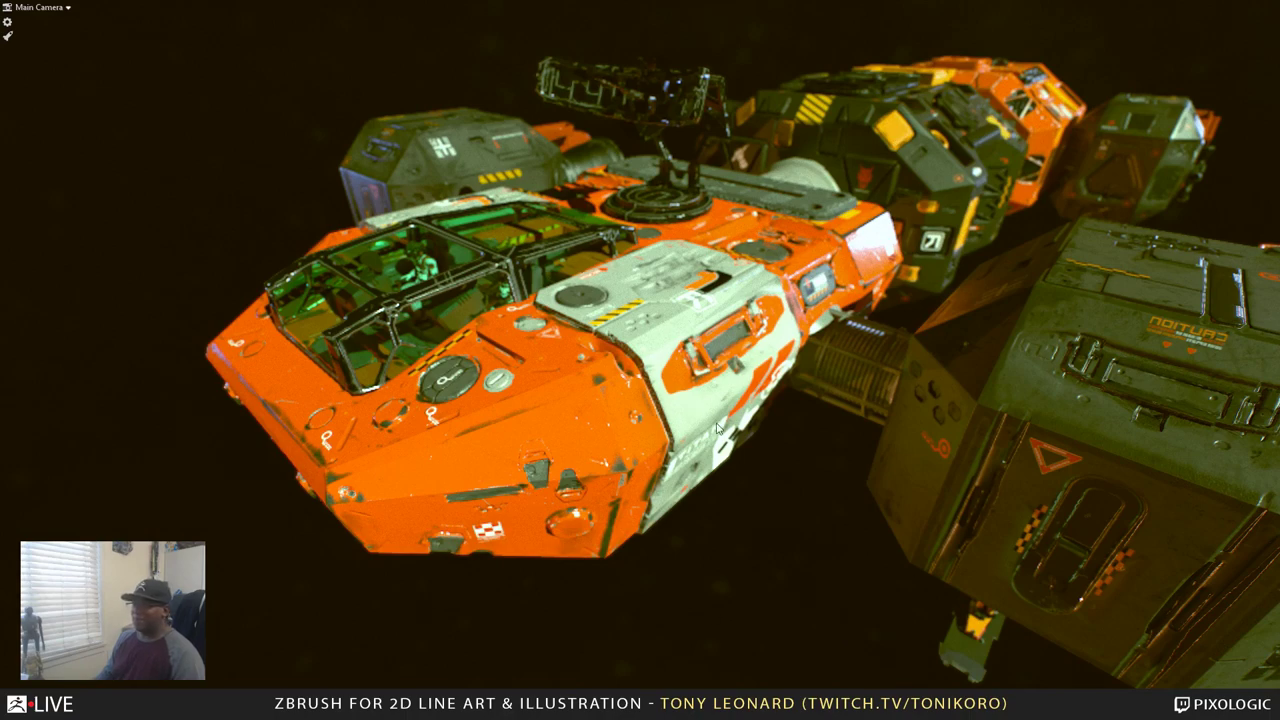
pyautogui.moveTo(716, 428); pyautogui.dragTo(728, 470)
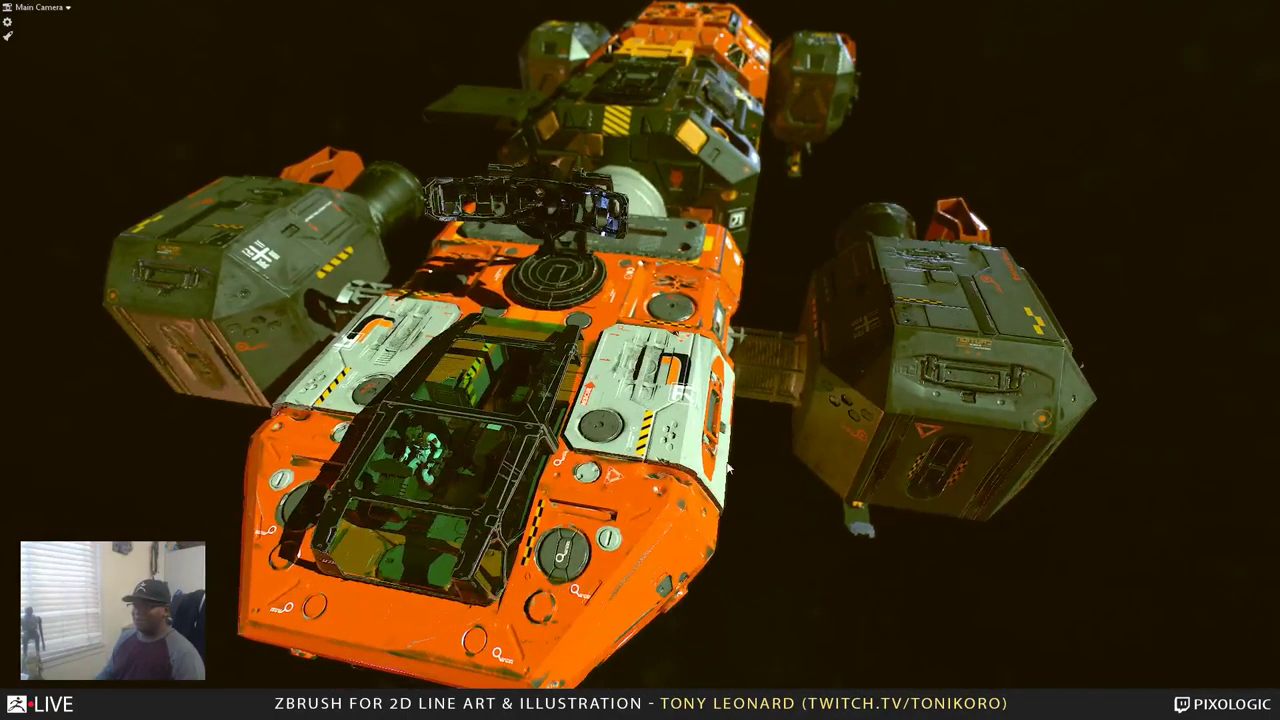
pyautogui.moveTo(755, 529); pyautogui.dragTo(609, 535)
pyautogui.scroll(5, 611, 490)
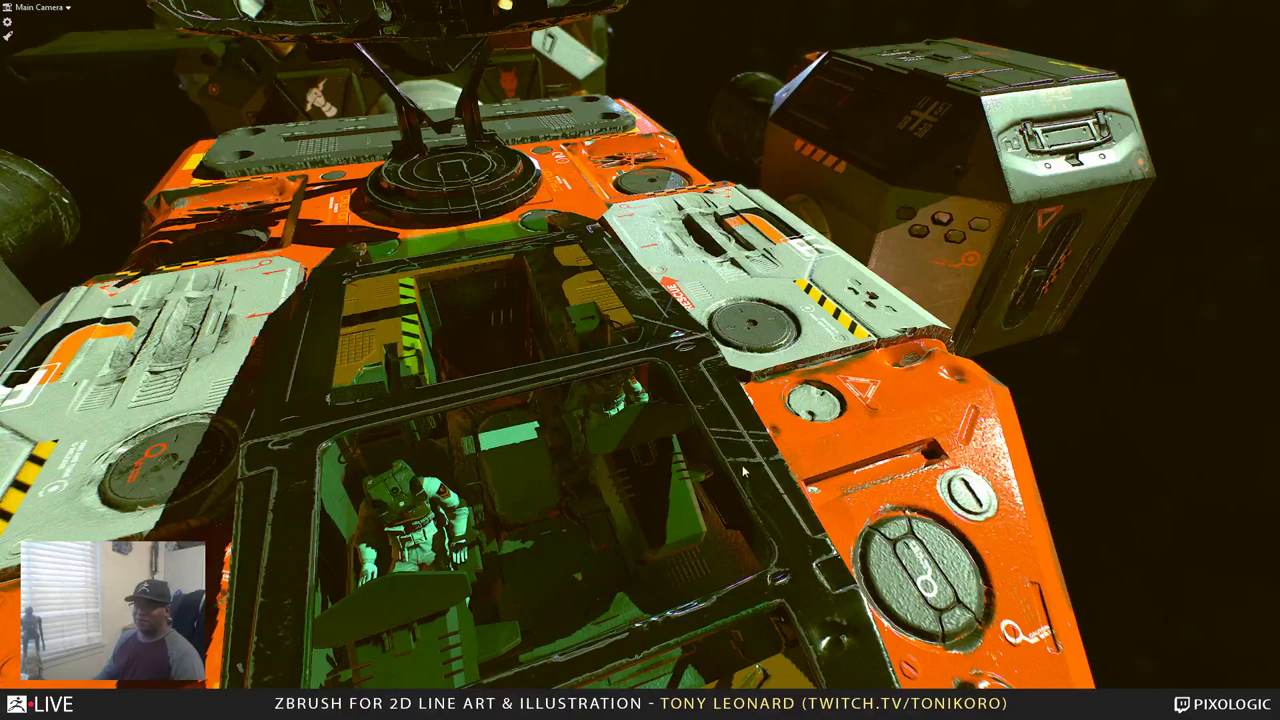
pyautogui.scroll(-10, 743, 472)
pyautogui.moveTo(343, 577); pyautogui.dragTo(404, 572)
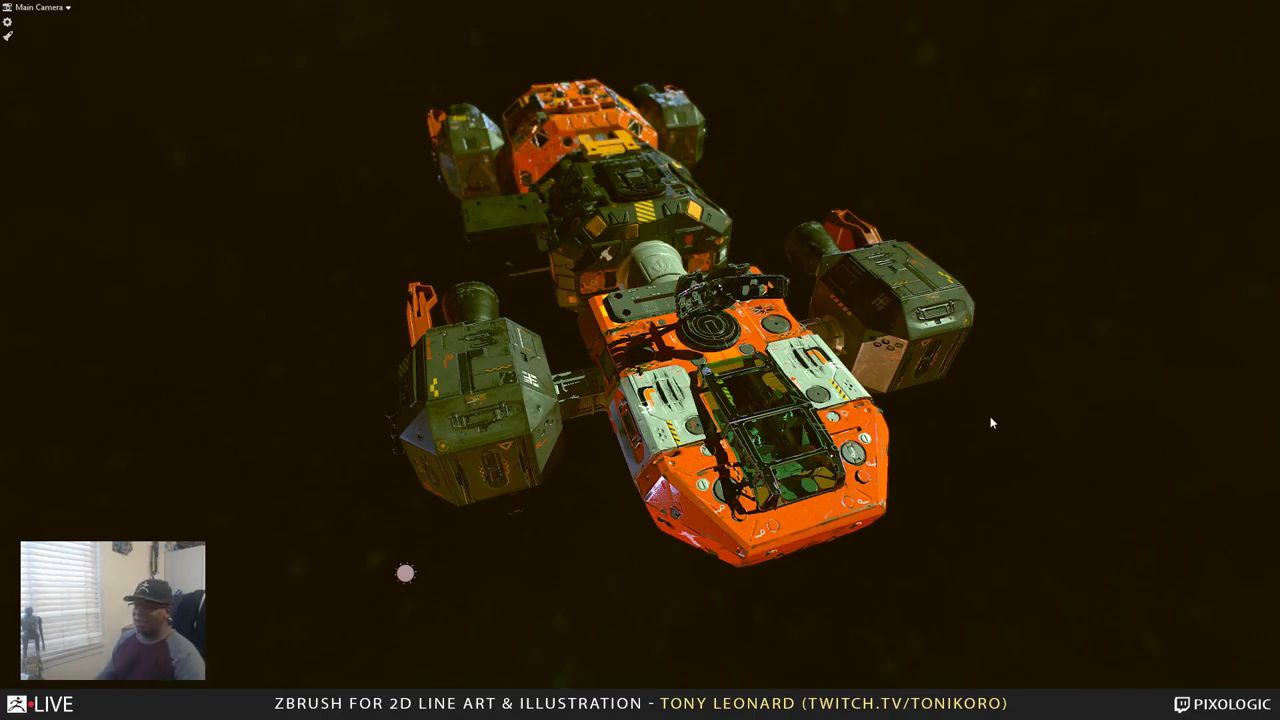
# Zoom in through the cockpit canopy and select the seated pilot figure
pyautogui.scroll(5, 787, 397)
pyautogui.scroll(-3, 790, 430)
pyautogui.scroll(3, 795, 470)
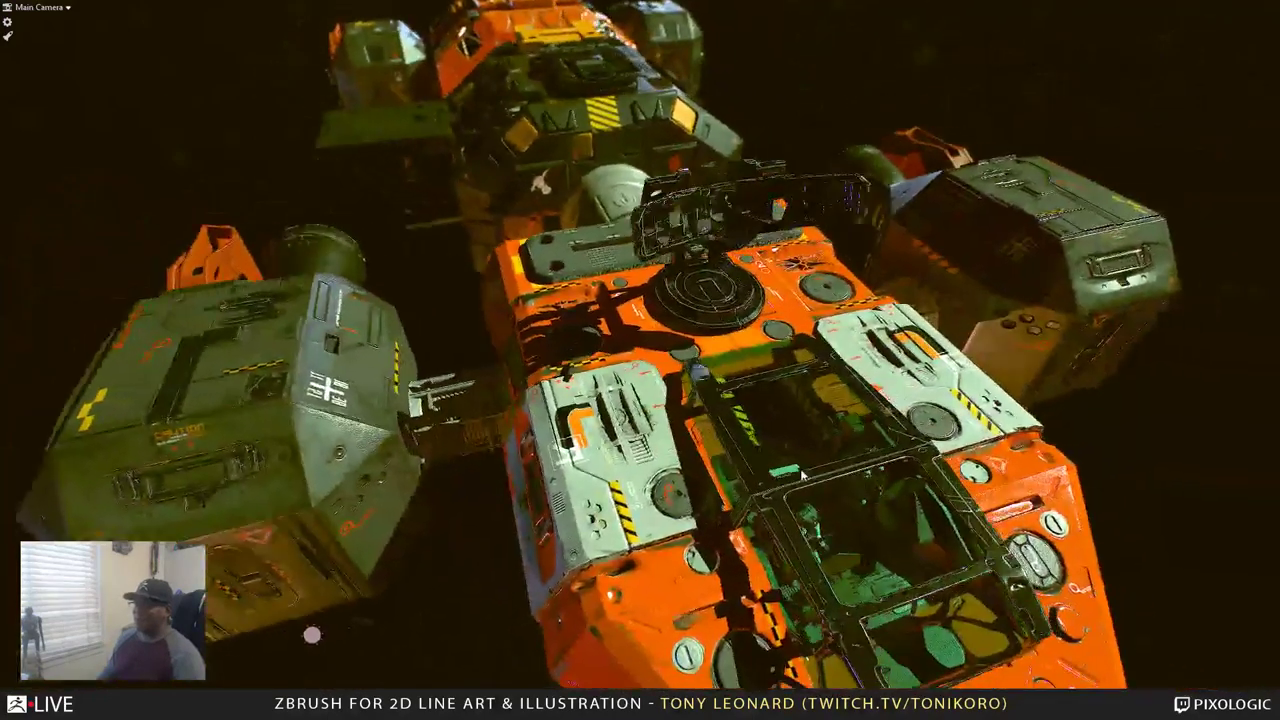
pyautogui.scroll(10, 800, 505)
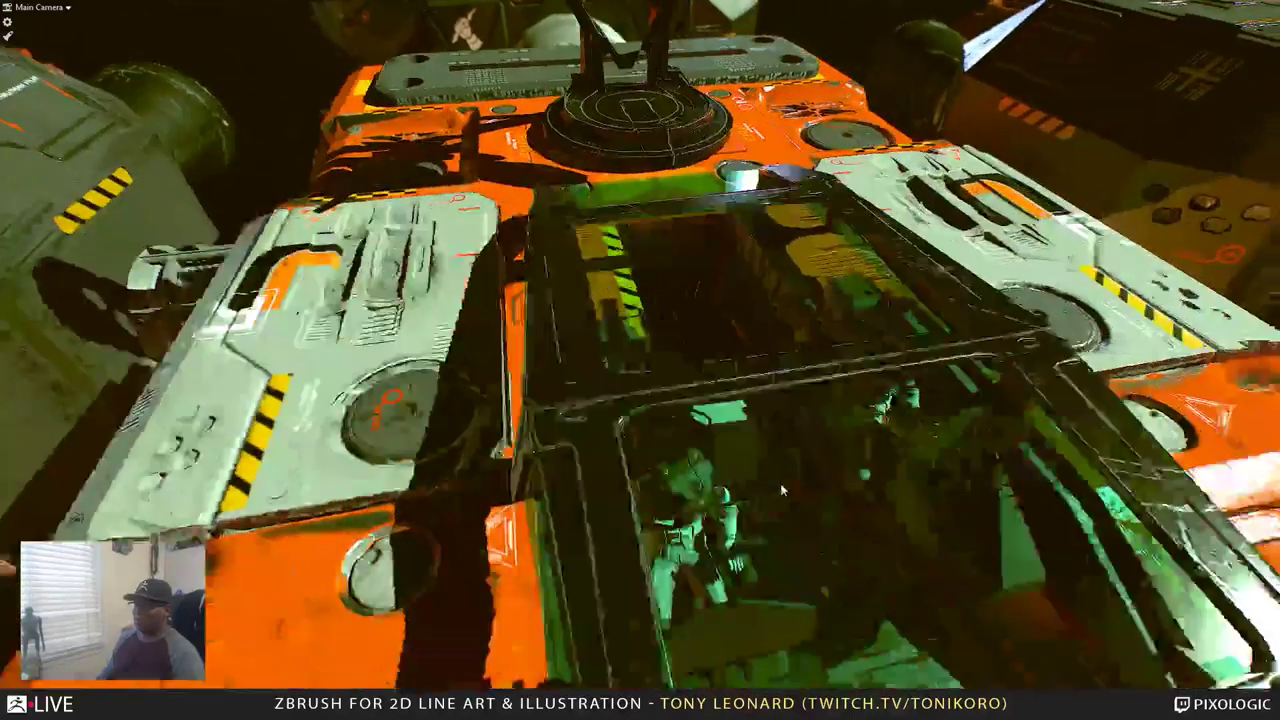
pyautogui.scroll(-2, 772, 470)
pyautogui.scroll(8, 780, 462)
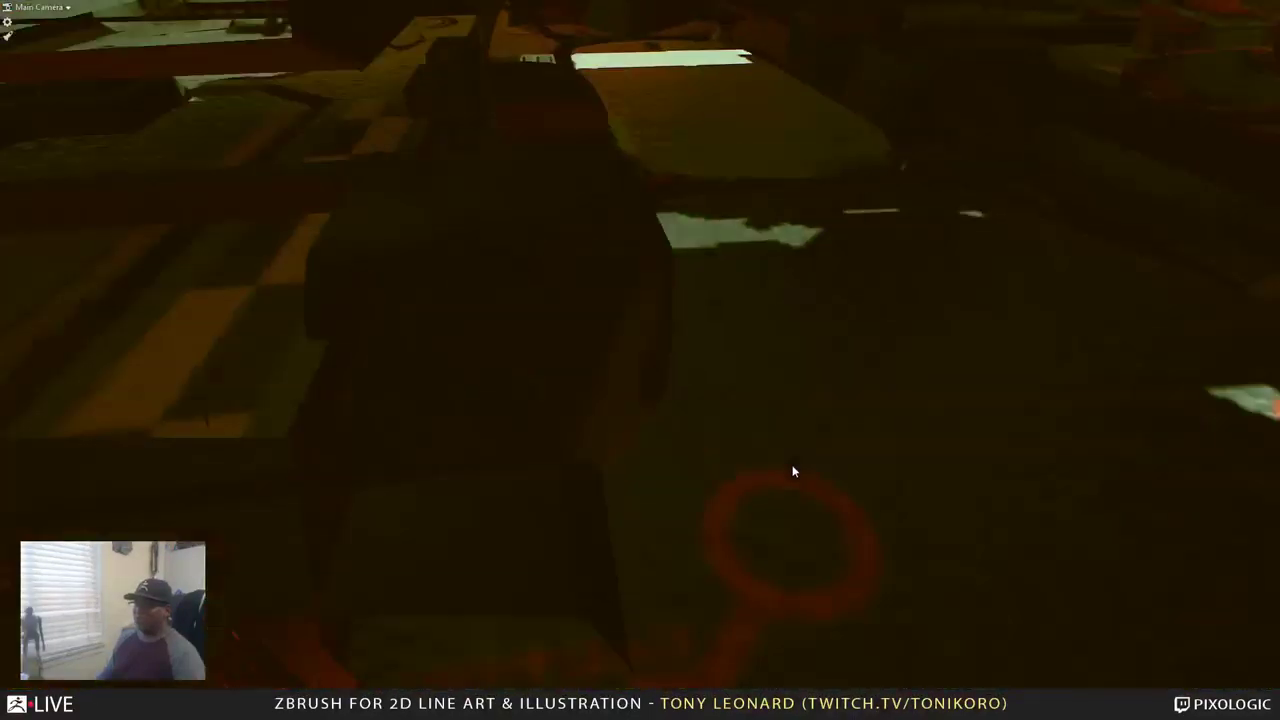
pyautogui.scroll(-3, 788, 454)
pyautogui.scroll(4, 788, 453)
pyautogui.scroll(-4, 792, 461)
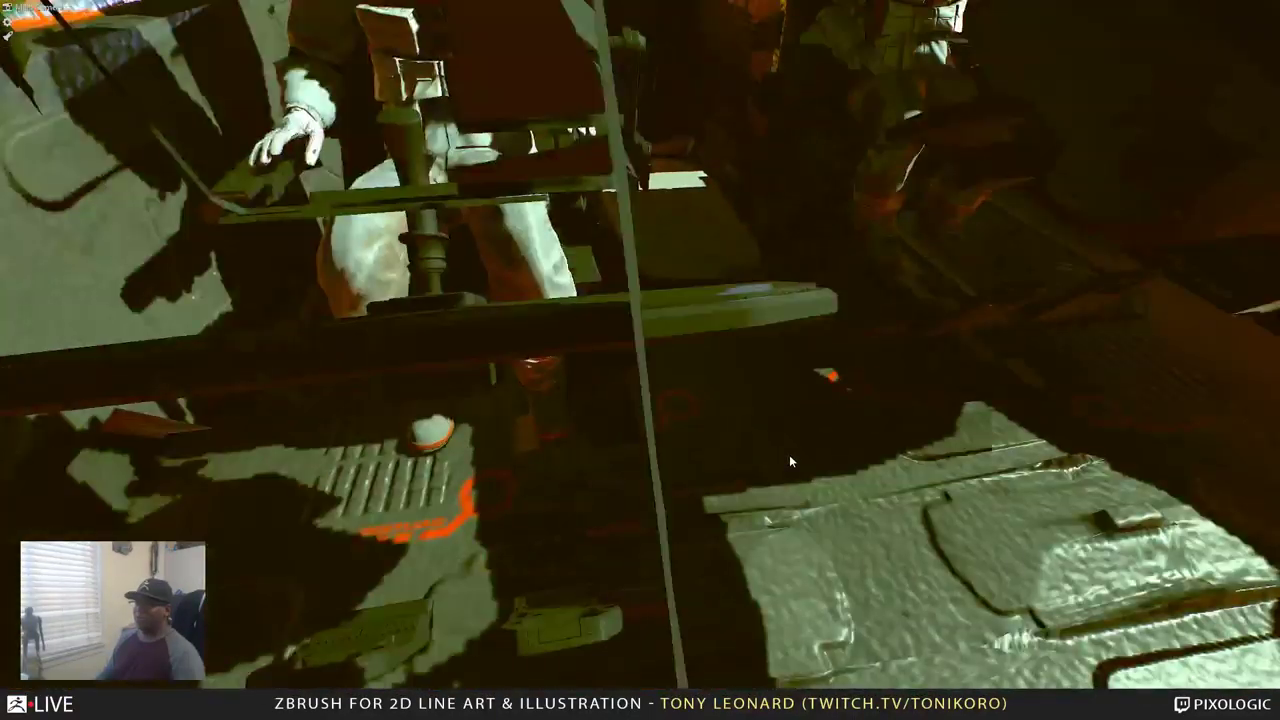
pyautogui.scroll(2, 789, 454)
pyautogui.scroll(-4, 856, 374)
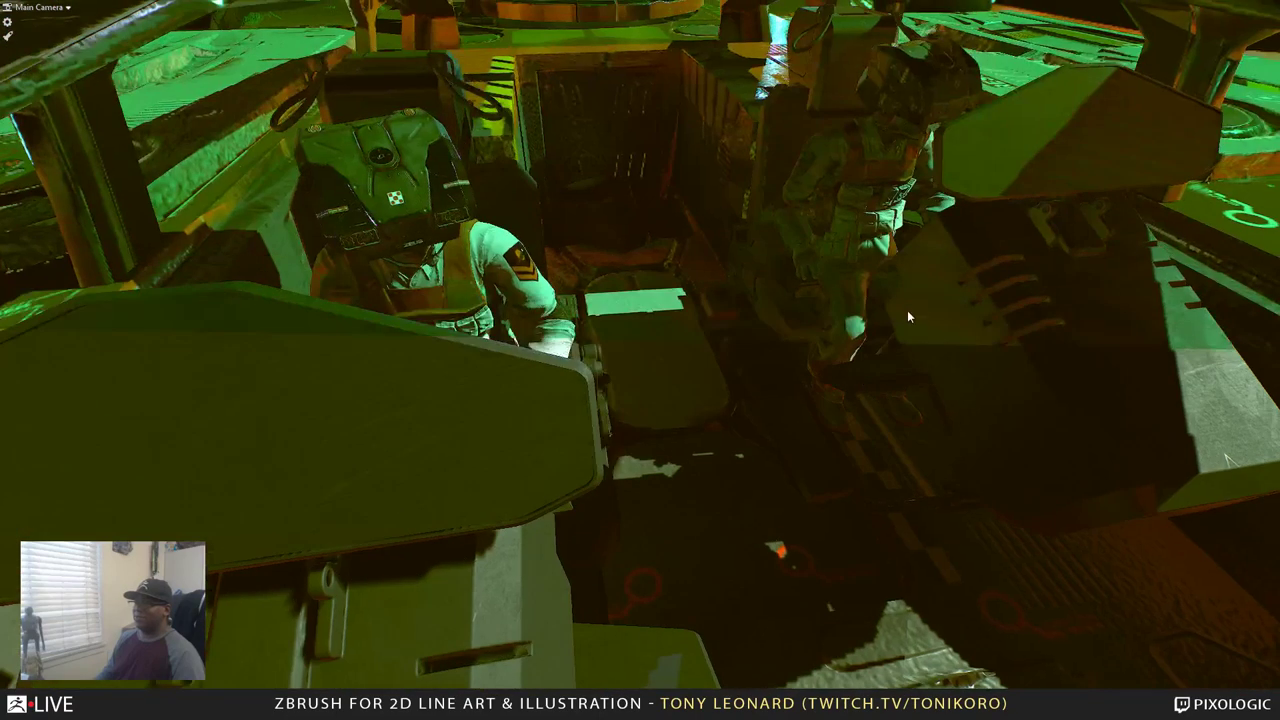
pyautogui.scroll(5, 907, 312)
pyautogui.click(1073, 144)
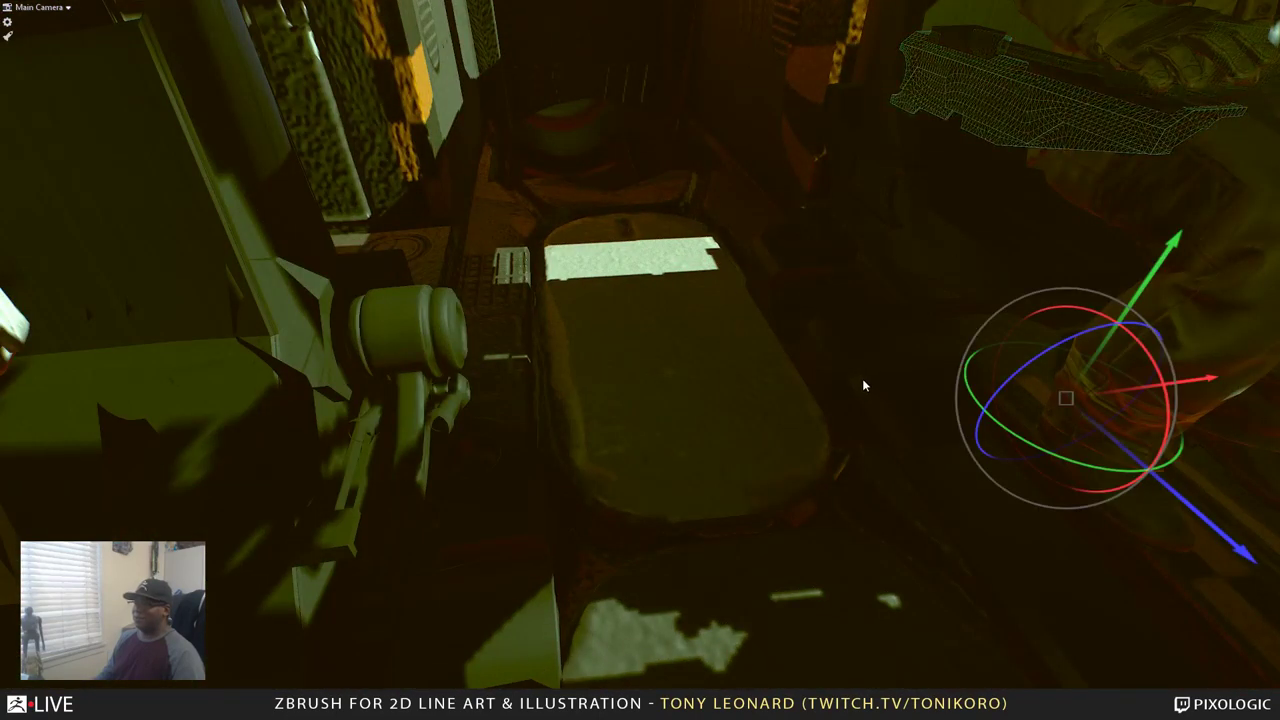
pyautogui.press('f')
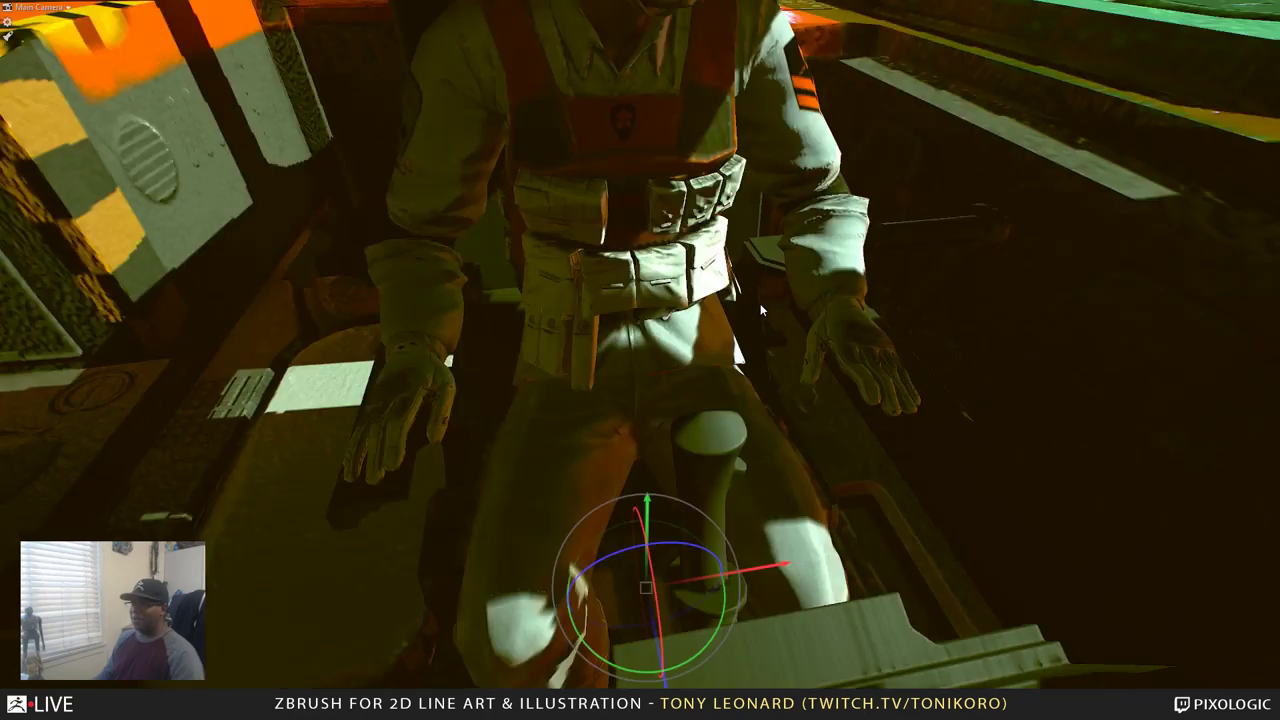
pyautogui.keyDown('alt'); pyautogui.moveTo(530, 343); pyautogui.dragTo(1063, 331); pyautogui.keyUp('alt')
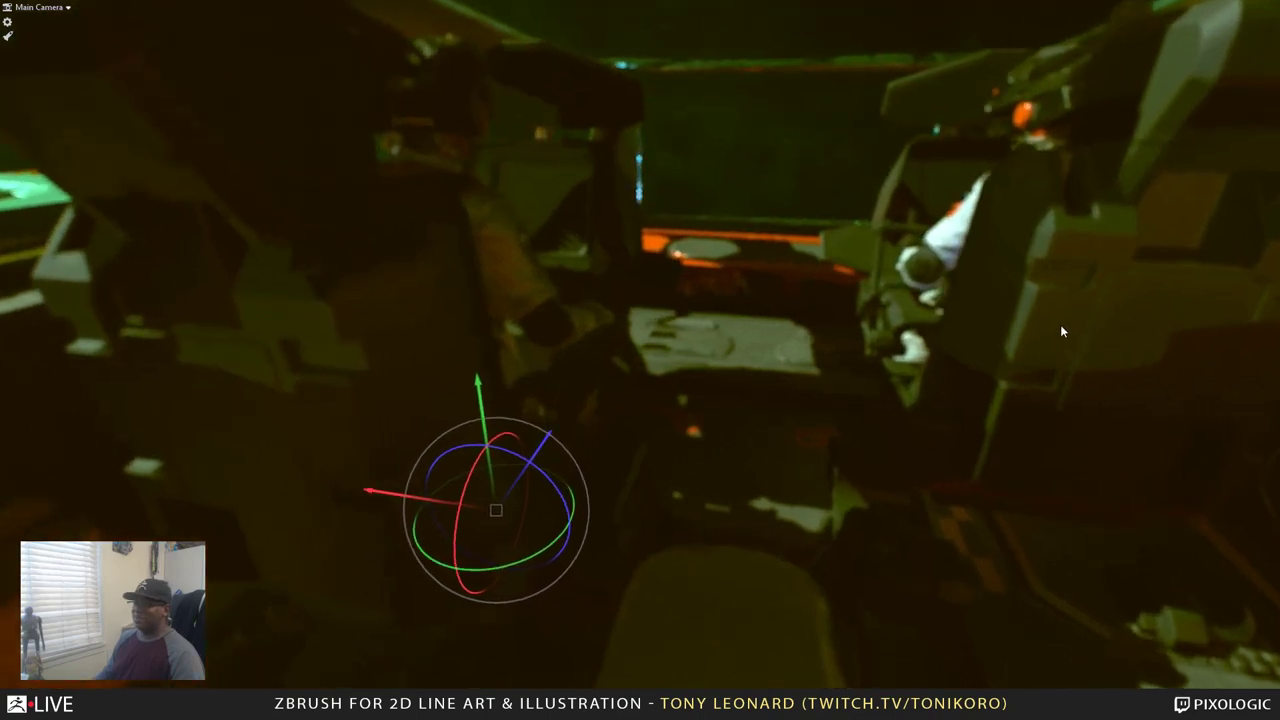
pyautogui.moveTo(810, 346)
pyautogui.keyDown('alt'); pyautogui.mouseDown()
pyautogui.moveTo(783, 333)
pyautogui.moveTo(798, 354)
pyautogui.mouseUp(); pyautogui.keyUp('alt')
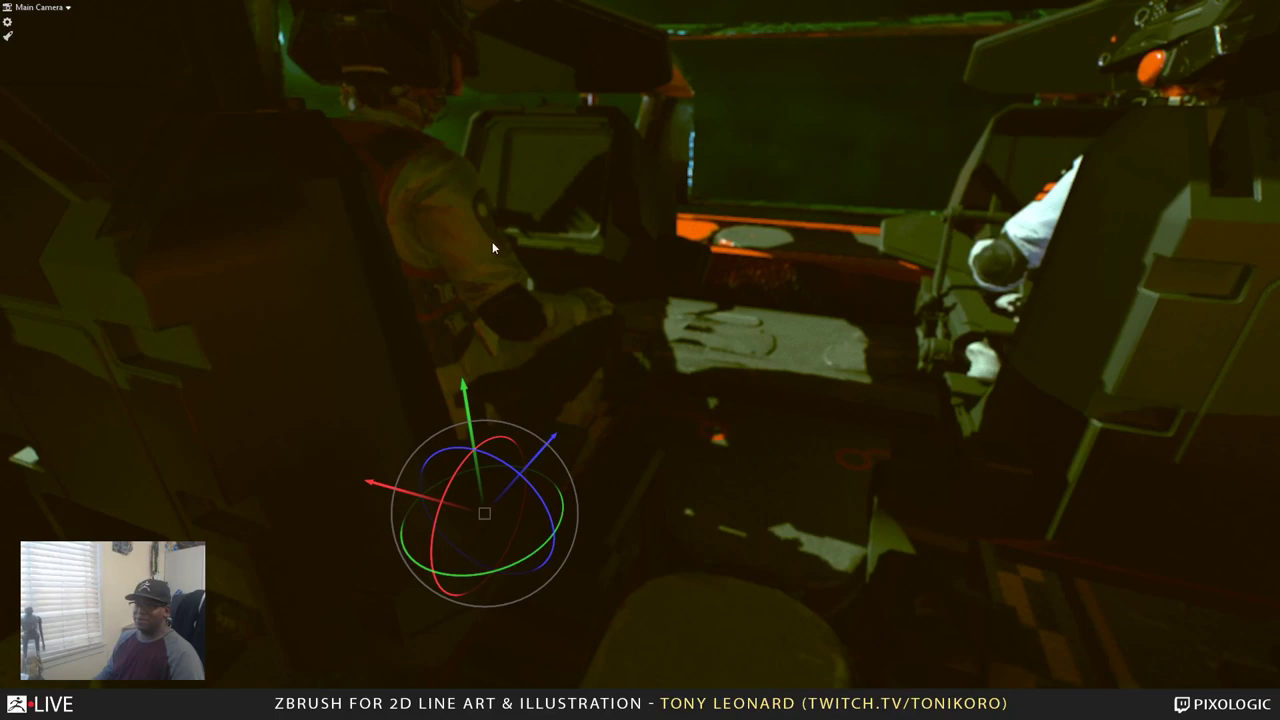
pyautogui.keyDown('alt'); pyautogui.moveTo(676, 460); pyautogui.dragTo(732, 449); pyautogui.keyUp('alt')
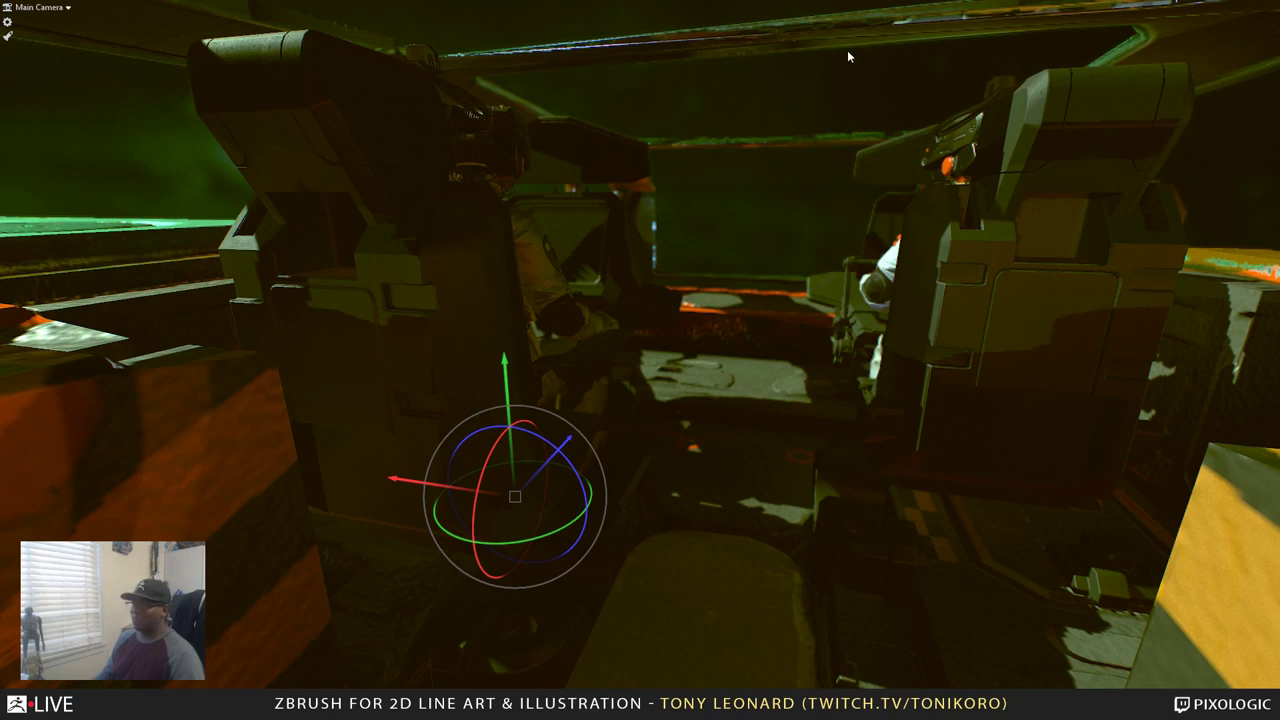
pyautogui.moveTo(926, 141); pyautogui.dragTo(980, 130)
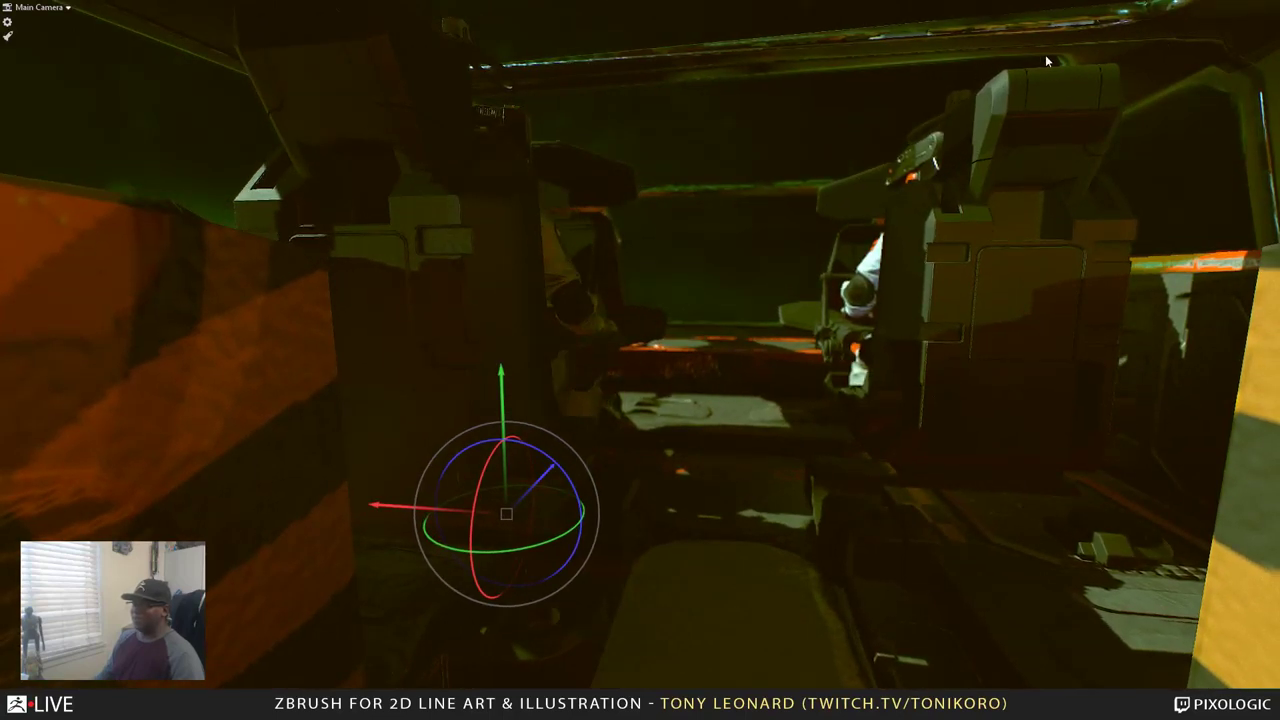
pyautogui.moveTo(782, 353); pyautogui.dragTo(816, 412)
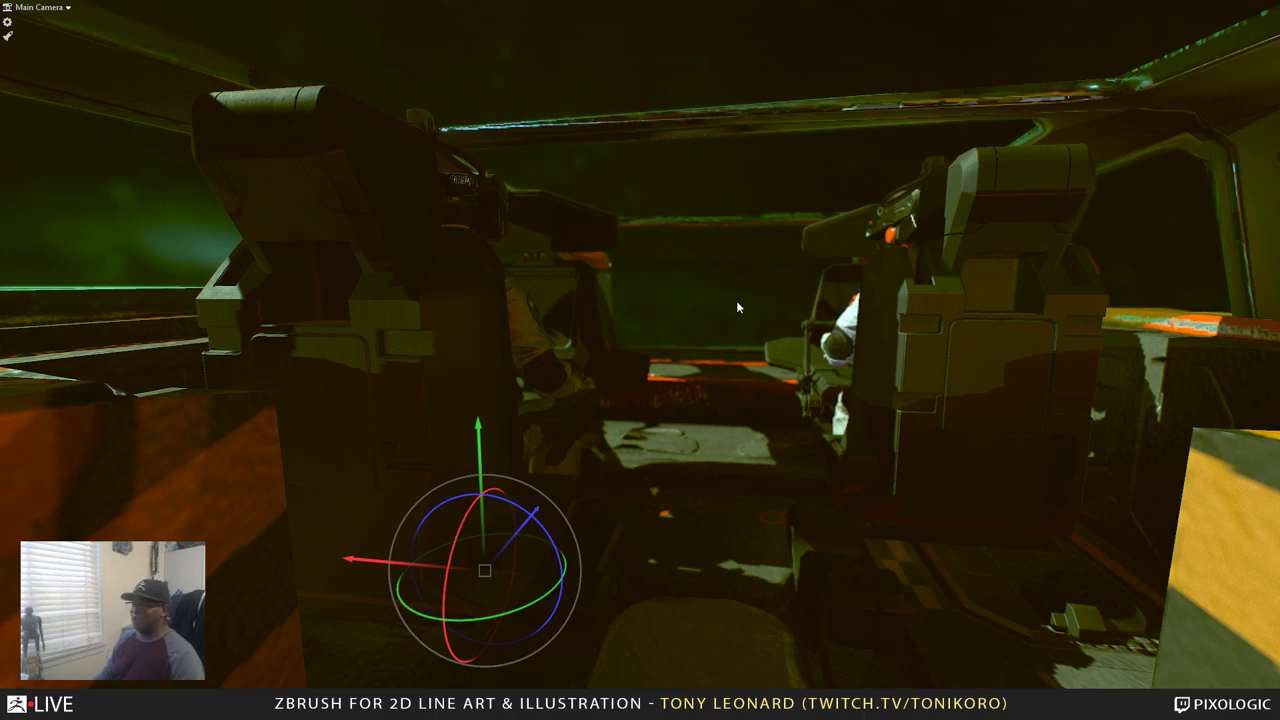
pyautogui.moveTo(736, 300); pyautogui.dragTo(762, 402)
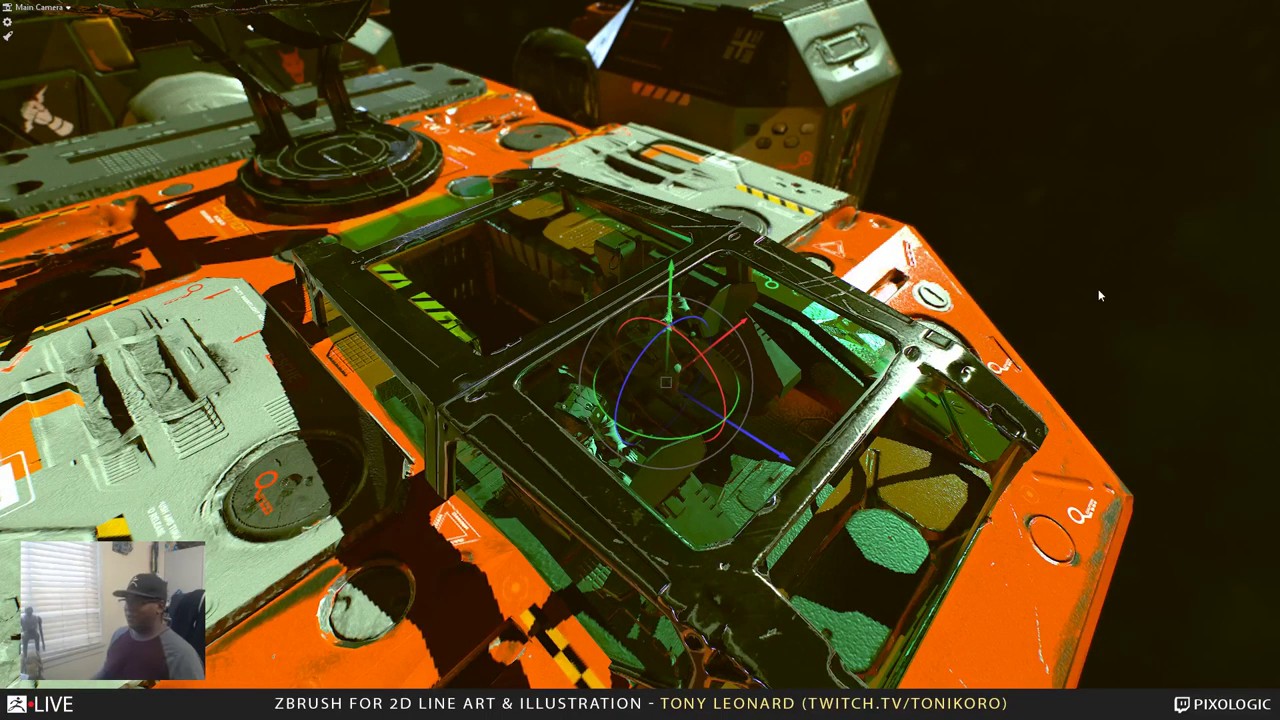
# Orbit and zoom back from the cockpit to show the orange module, green engine pods and striped hull
pyautogui.moveTo(1015, 410); pyautogui.dragTo(910, 412)
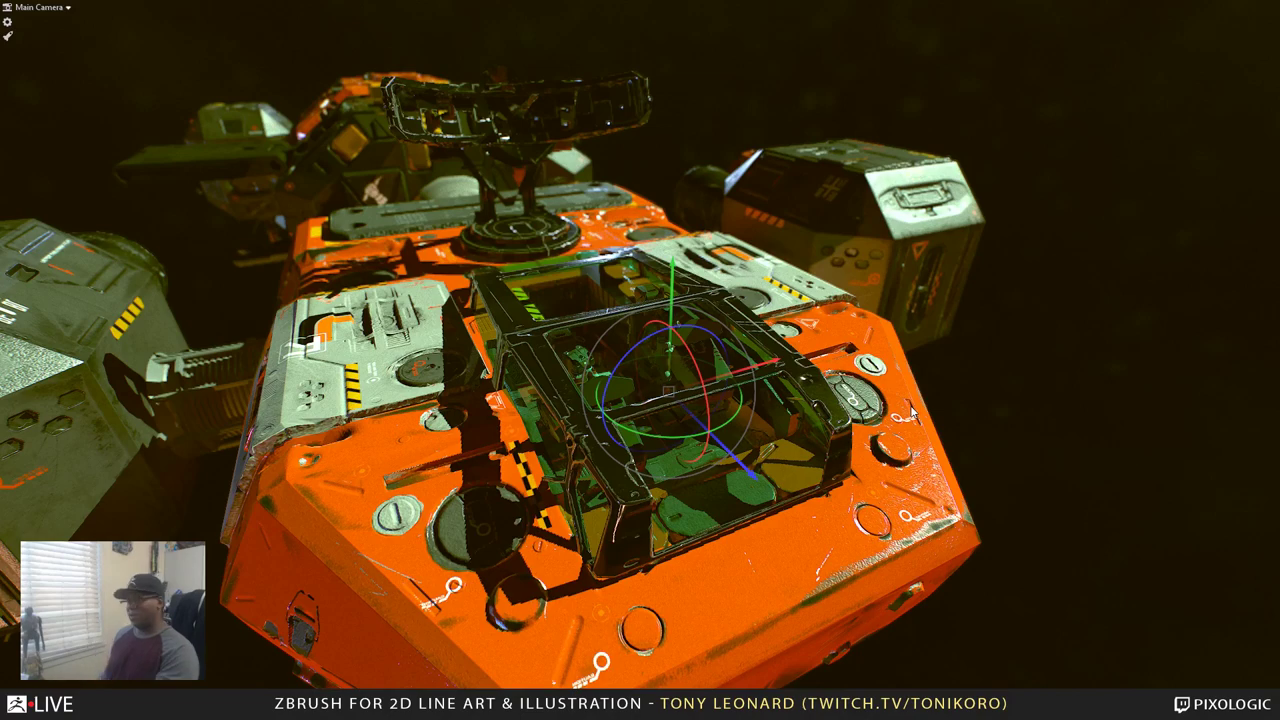
pyautogui.scroll(-5, 950, 468)
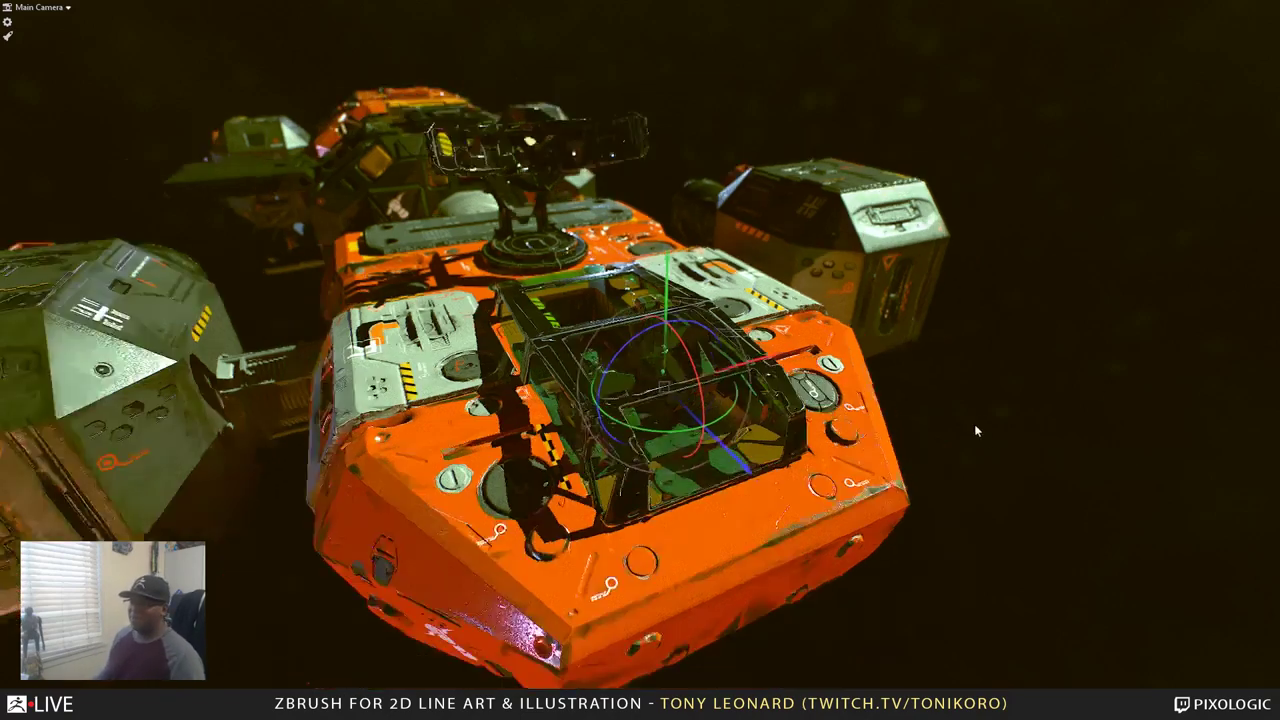
pyautogui.moveTo(900, 429); pyautogui.dragTo(817, 543)
pyautogui.scroll(5, 1012, 570)
pyautogui.moveTo(1012, 570); pyautogui.dragTo(966, 580)
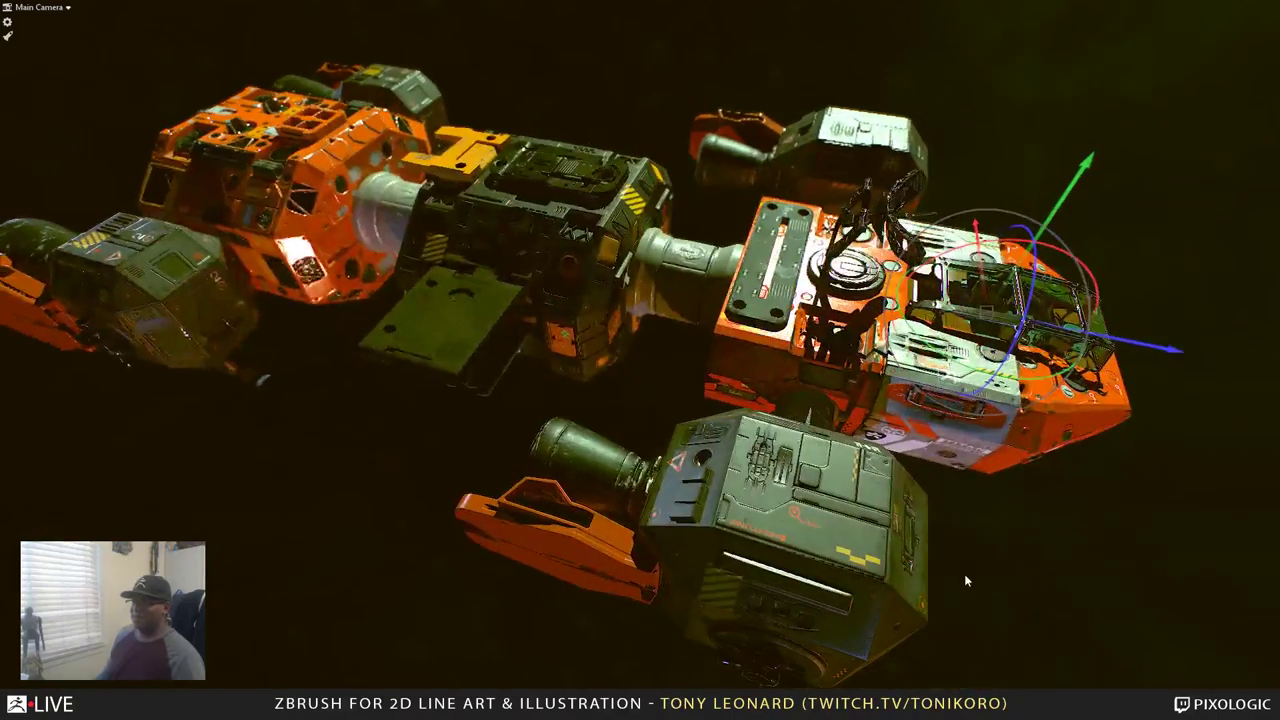
pyautogui.scroll(-3, 900, 555)
pyautogui.moveTo(840, 534); pyautogui.dragTo(693, 476)
pyautogui.scroll(3, 679, 491)
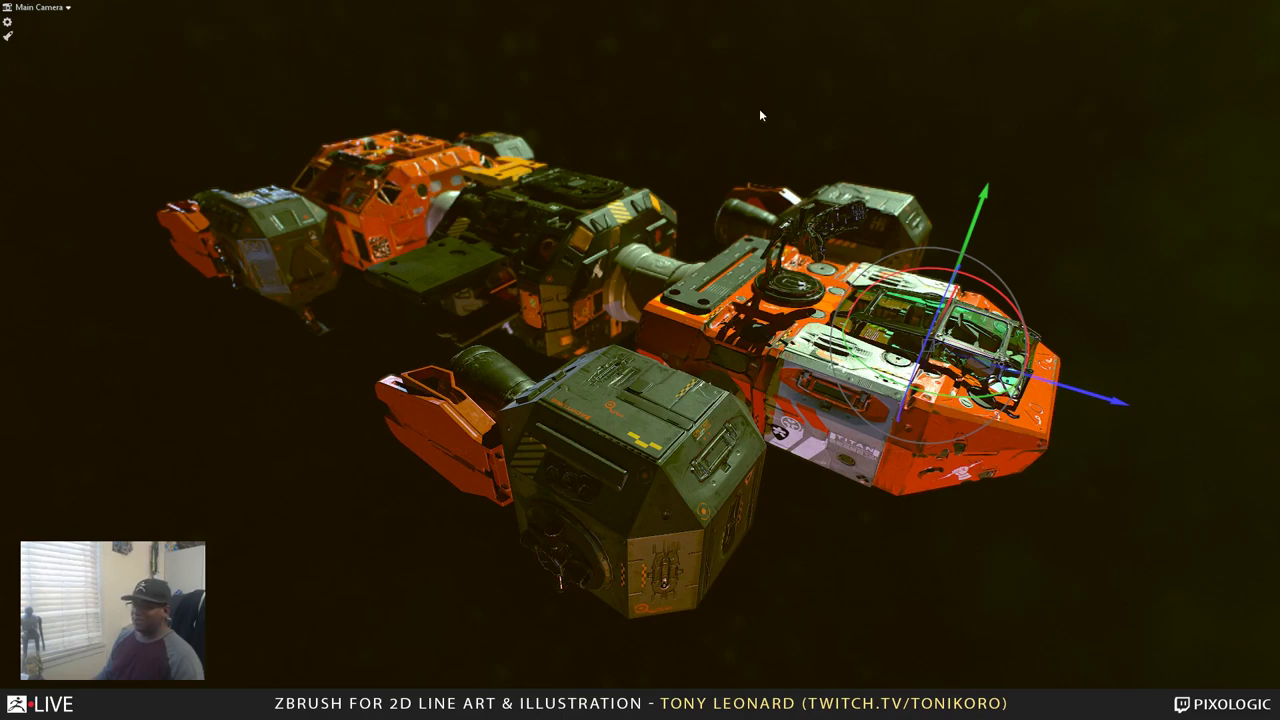
# Deselect the cockpit and orbit out to a wide side-on view of the ship
pyautogui.click(318, 472)
pyautogui.moveTo(783, 407); pyautogui.dragTo(860, 570)
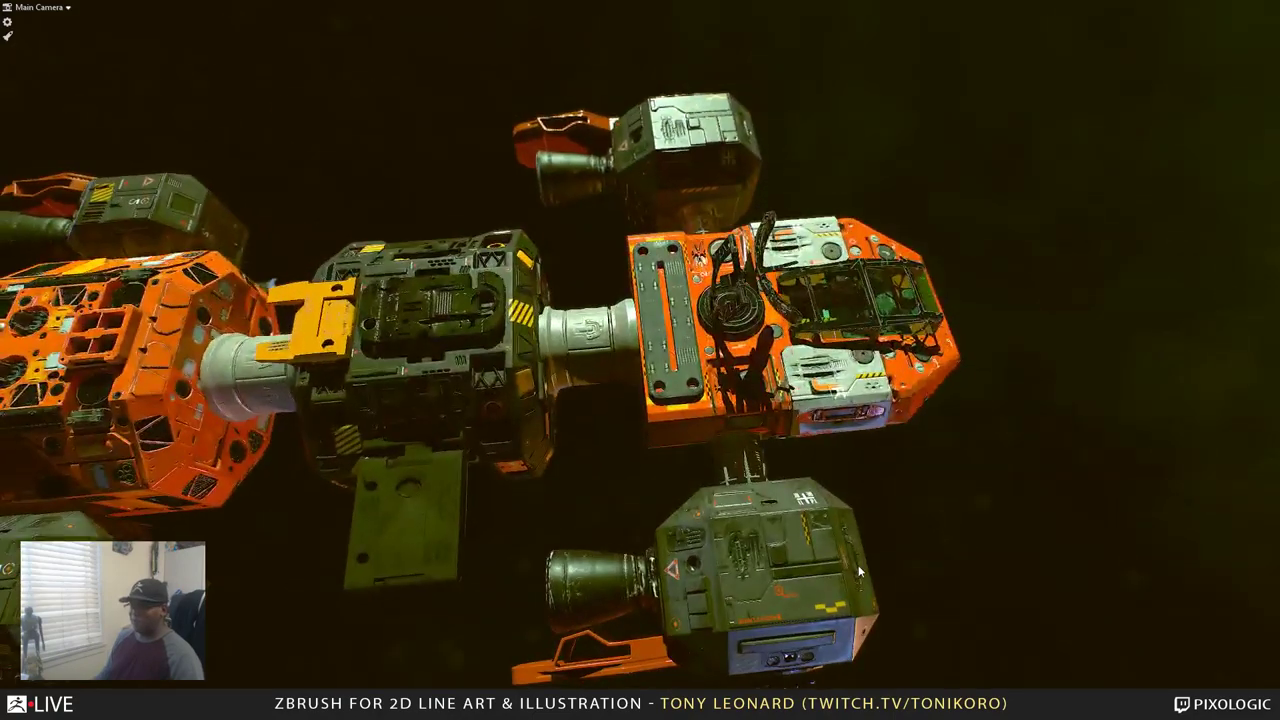
pyautogui.moveTo(762, 444); pyautogui.dragTo(784, 176)
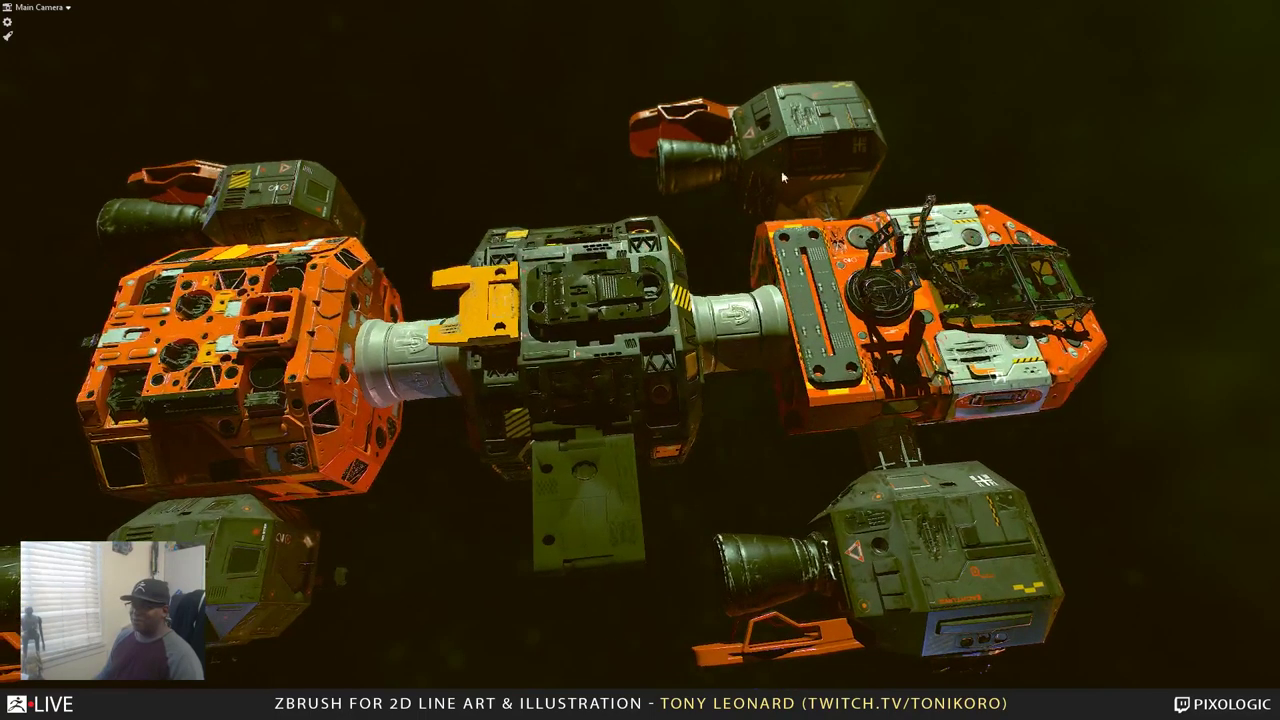
# Inspect the four side pods, central hub and left orange module, then restore the panels with Tab
pyautogui.click(822, 140)
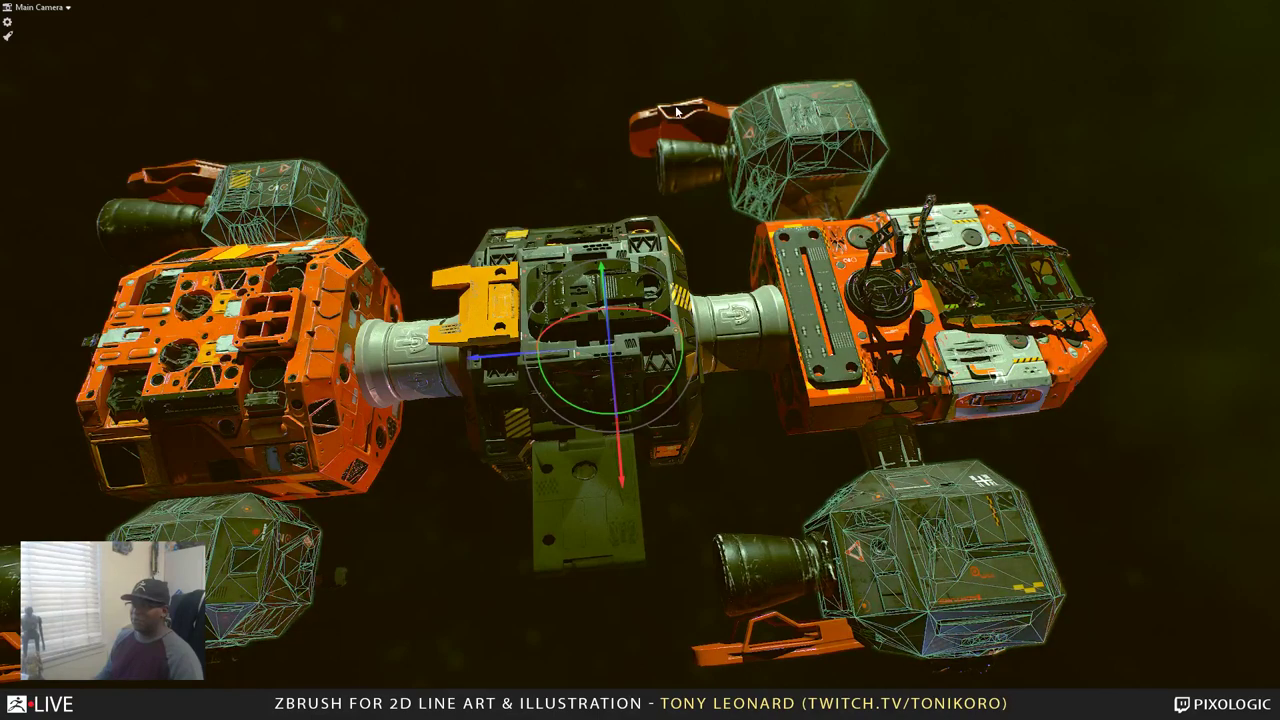
pyautogui.click(616, 400)
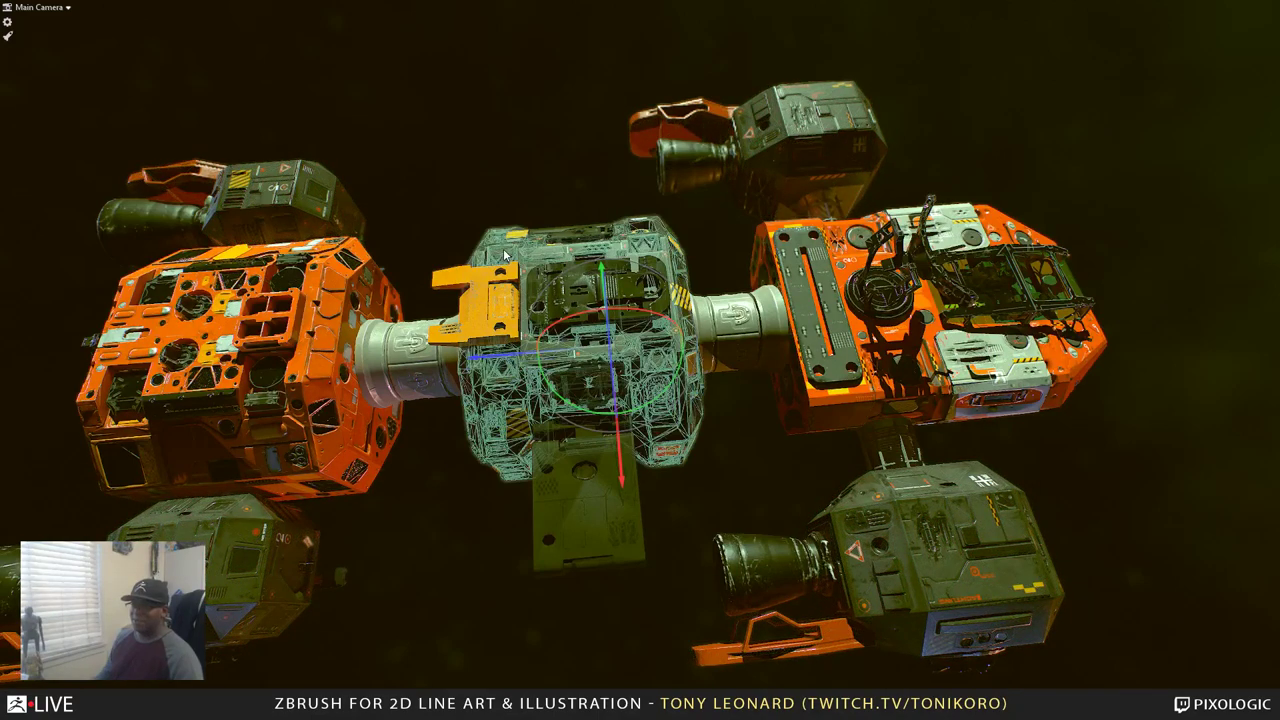
pyautogui.click(336, 287)
pyautogui.moveTo(336, 287); pyautogui.dragTo(314, 358)
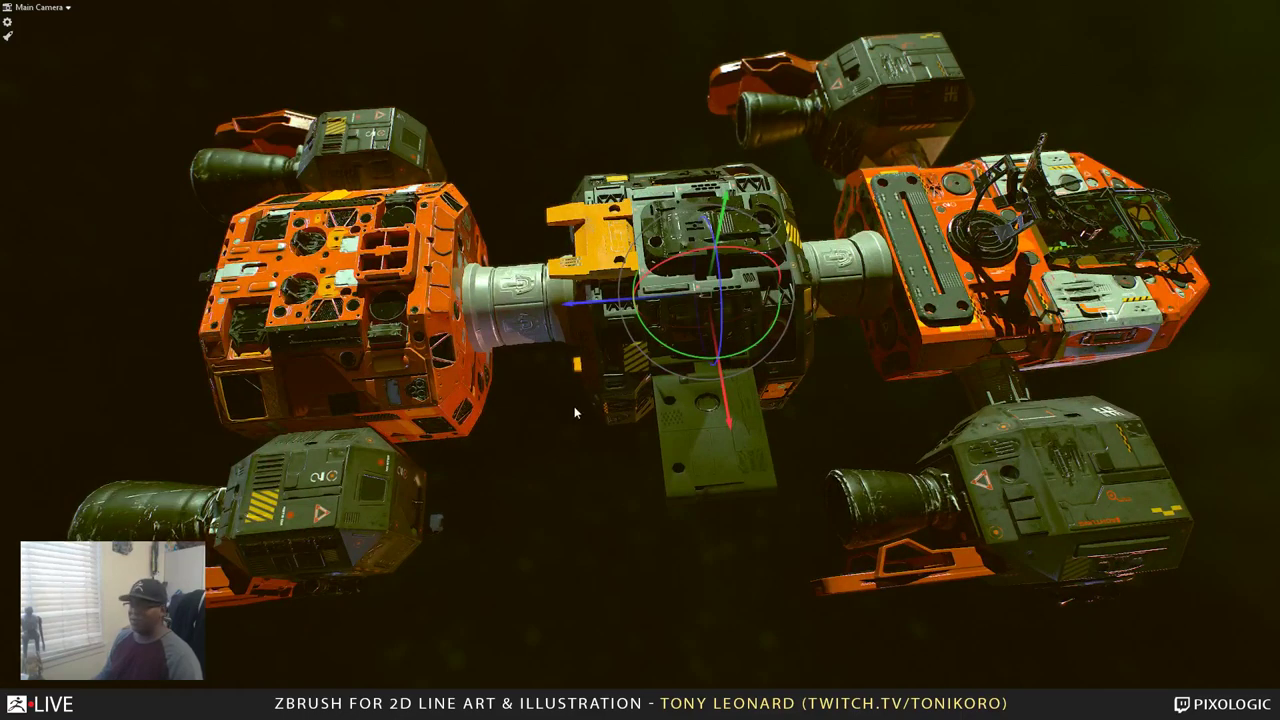
pyautogui.press('Tab')
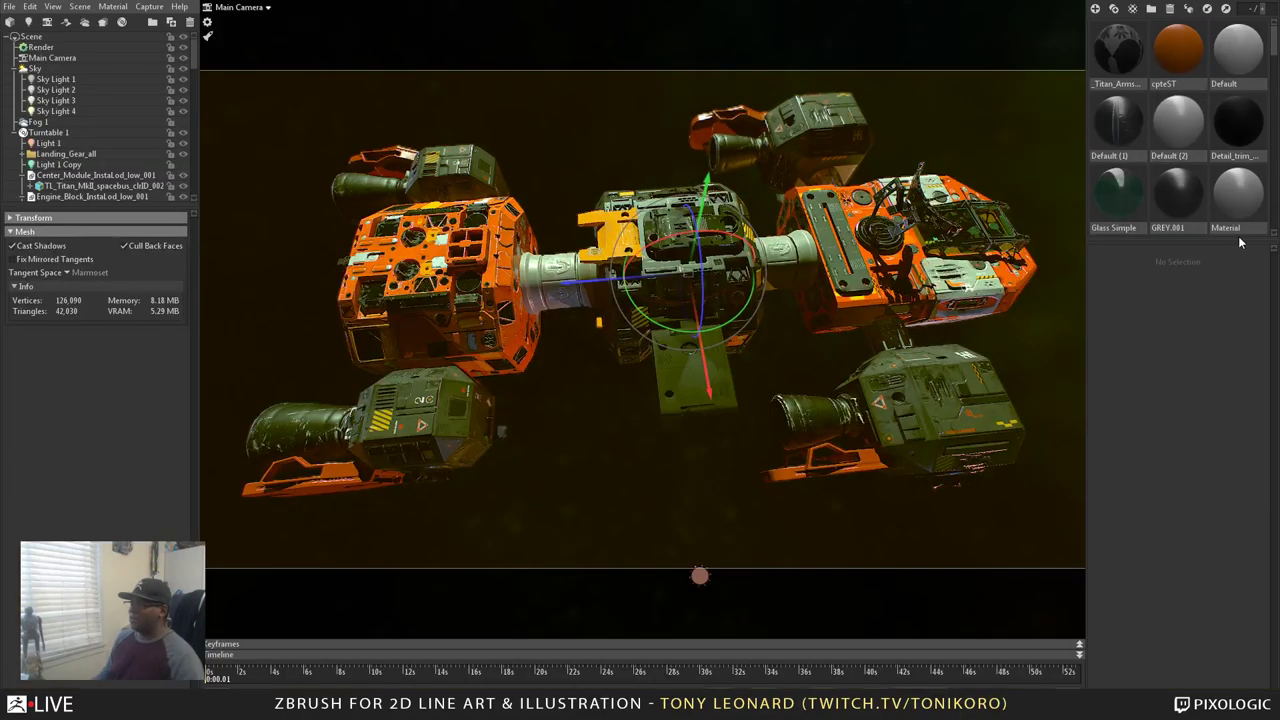
# Enlarge the material library to show more thumbnail rows, then view the ship from a low side angle
pyautogui.moveTo(1238, 250); pyautogui.dragTo(1150, 556)
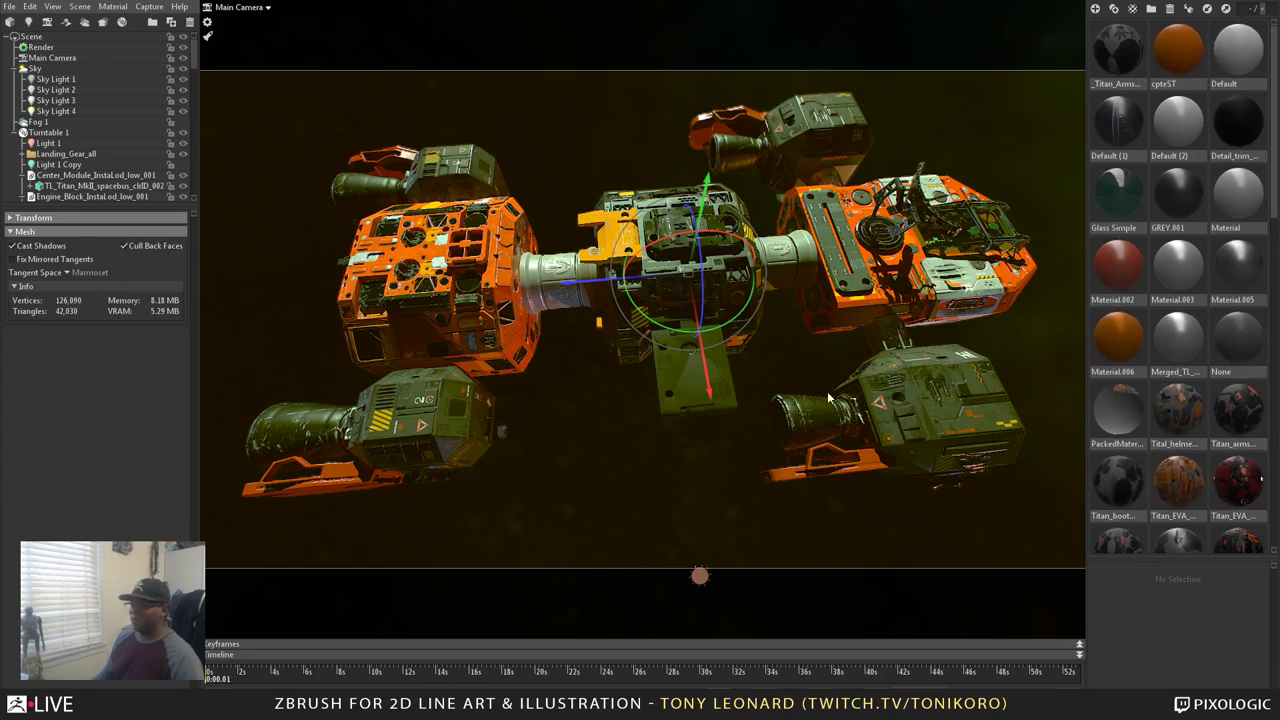
pyautogui.moveTo(760, 300); pyautogui.dragTo(839, 248)
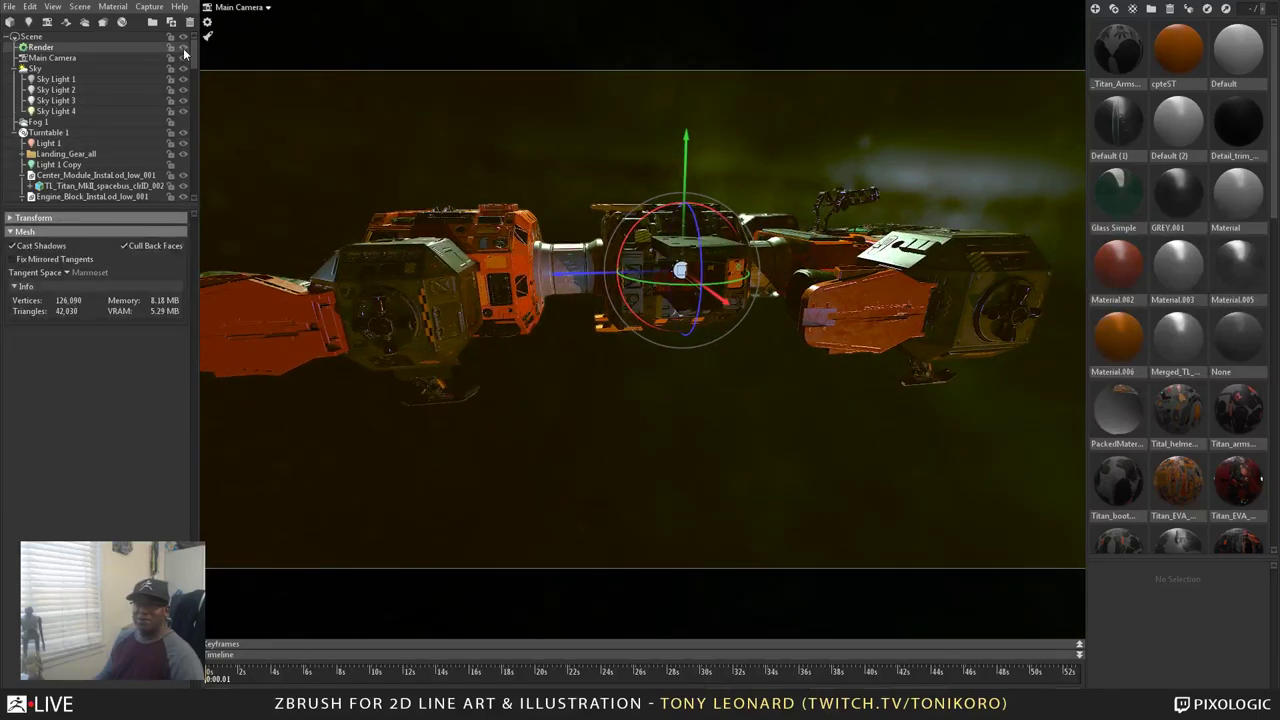
pyautogui.scroll(-3, 192, 66)
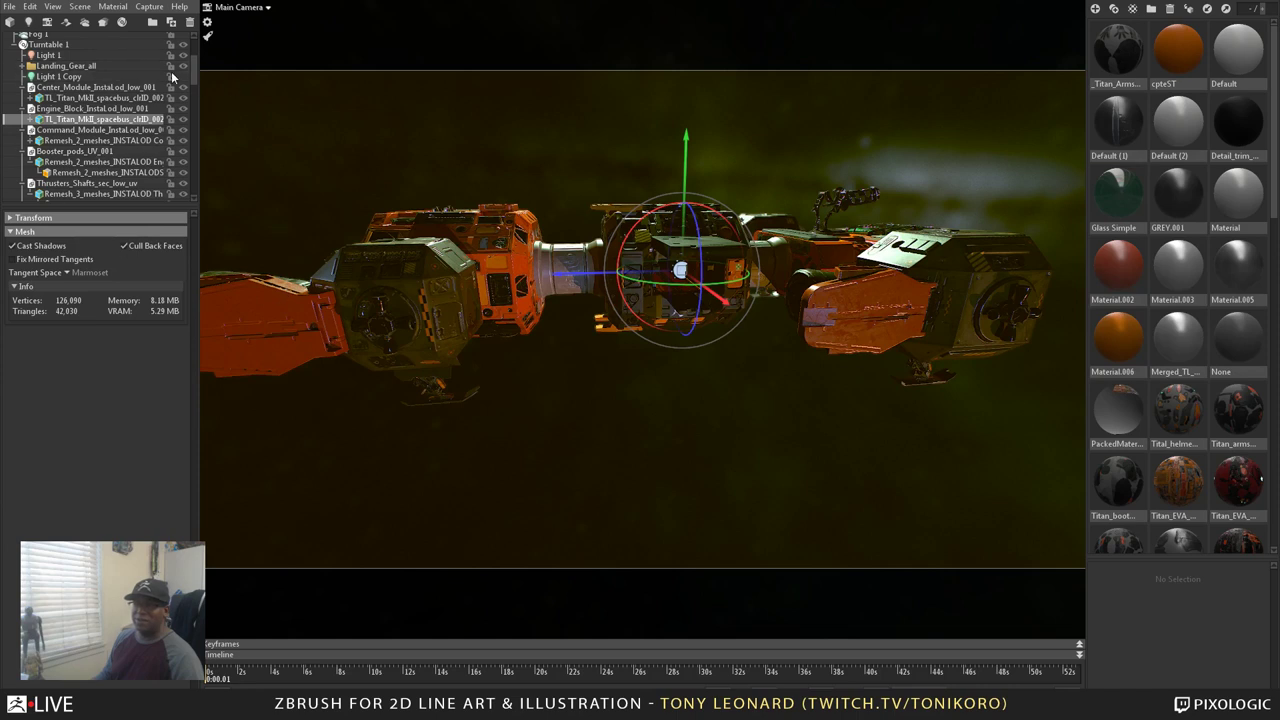
pyautogui.moveTo(468, 307); pyautogui.dragTo(717, 461)
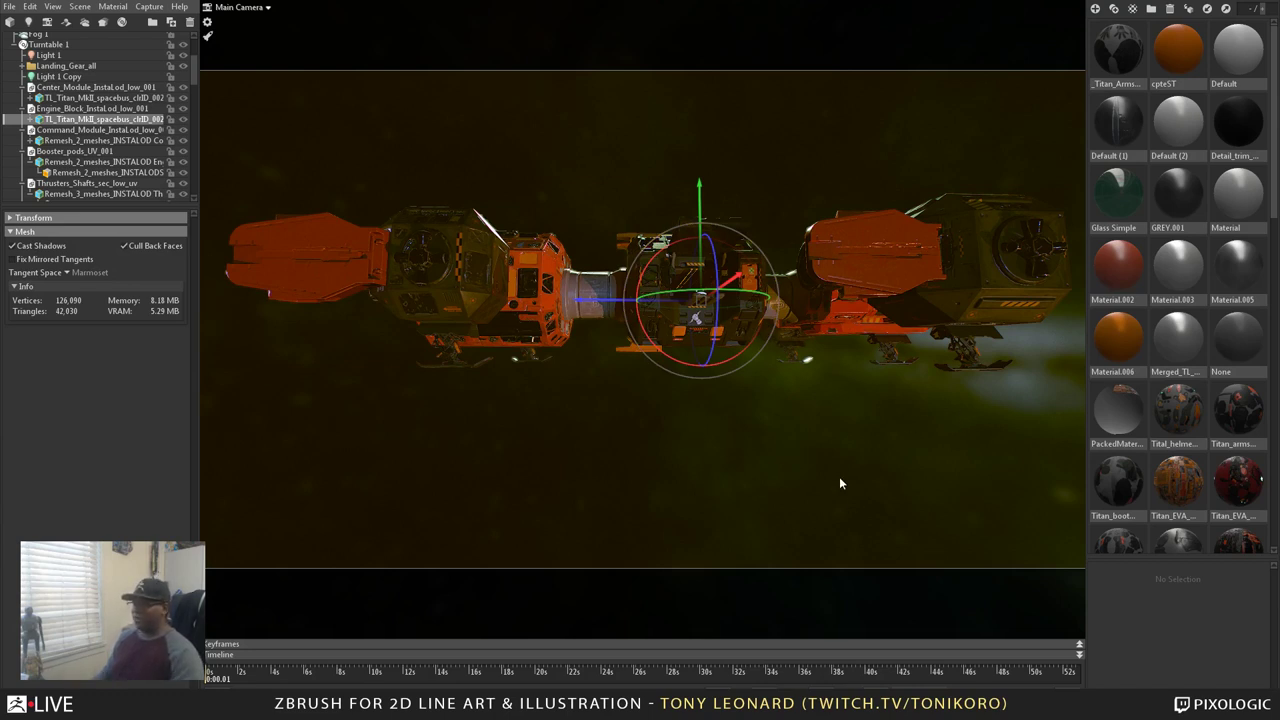
pyautogui.moveTo(866, 435); pyautogui.dragTo(745, 485)
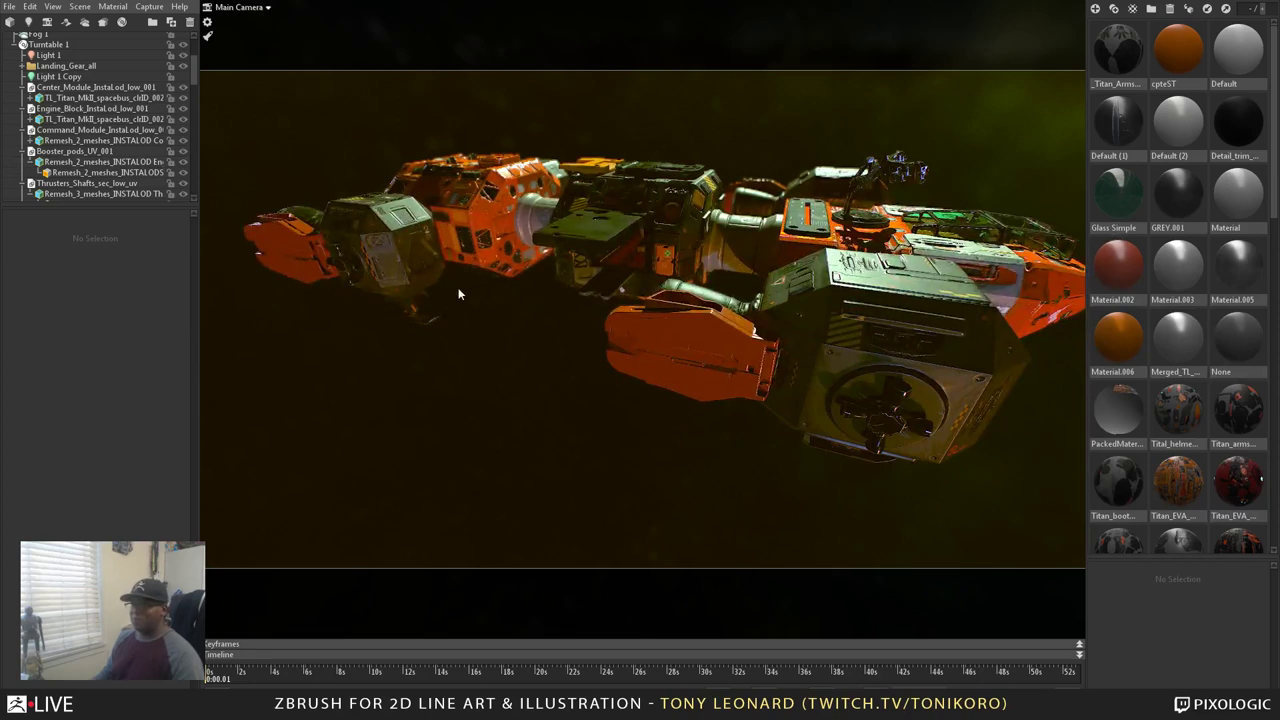
# Select the ship's centre module and pick an Unreal 4 material in the library
pyautogui.click(685, 224)
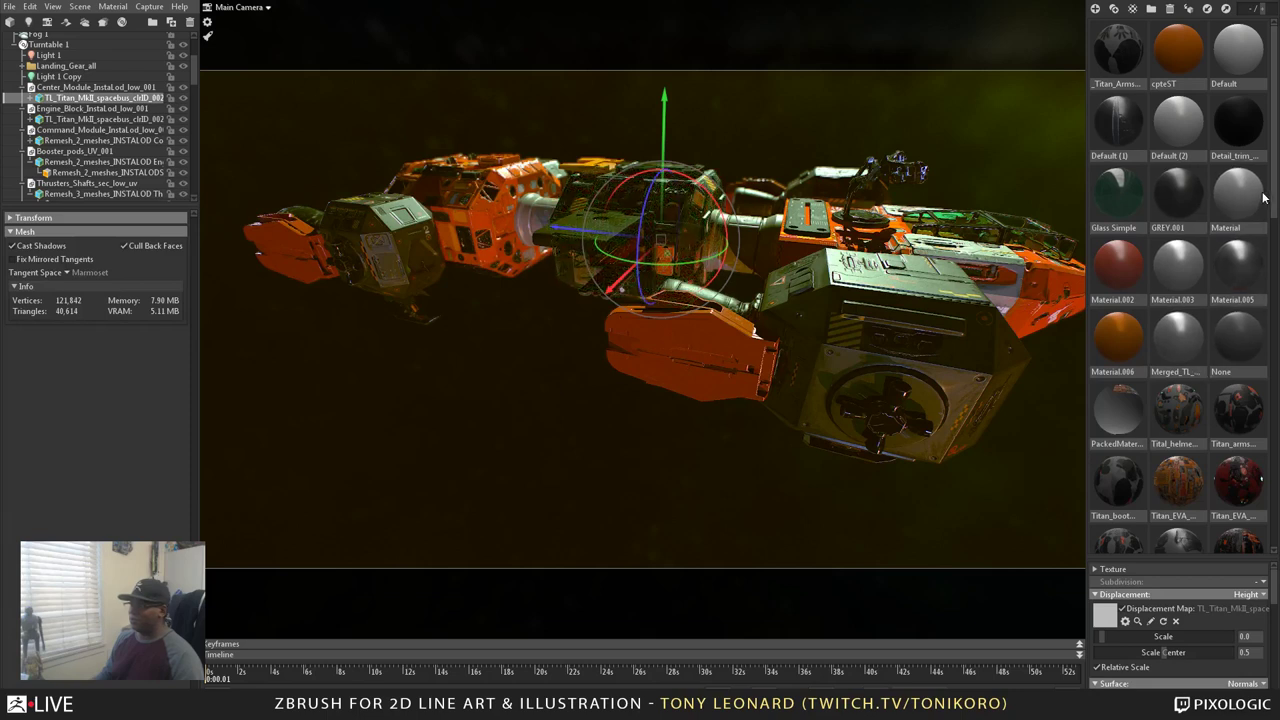
pyautogui.scroll(-2, 1238, 200)
pyautogui.scroll(-8, 1250, 400)
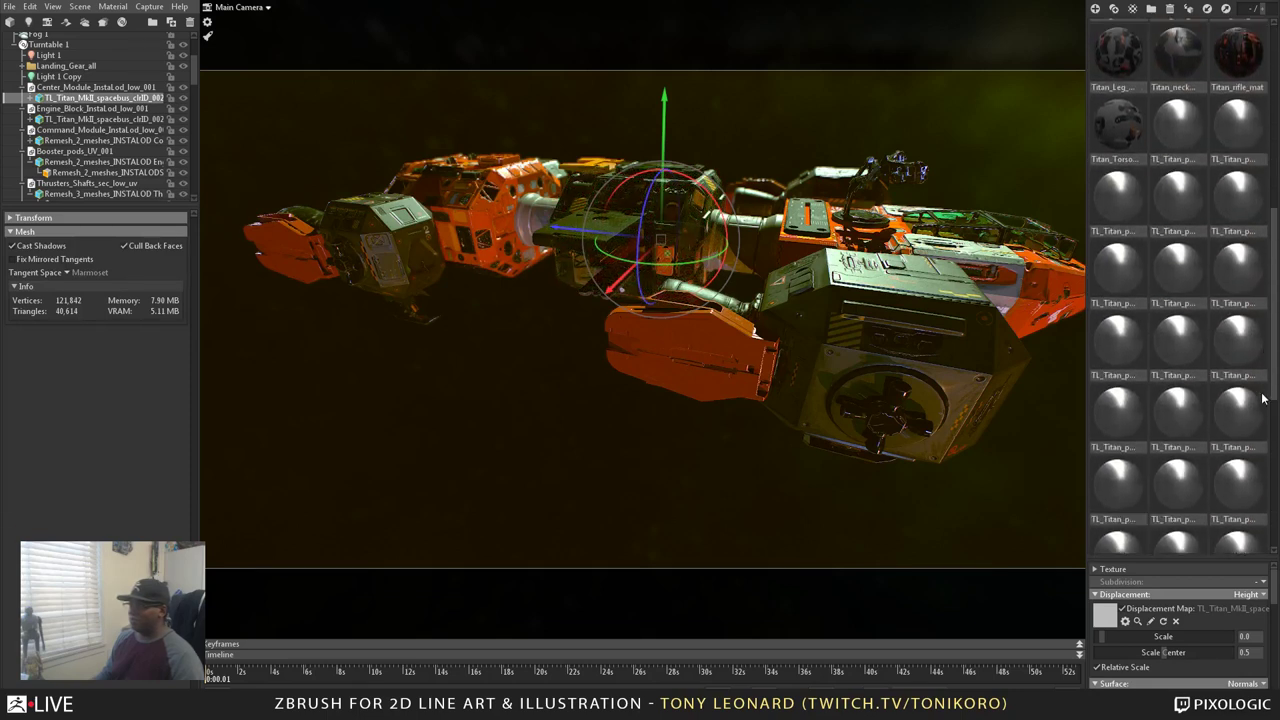
pyautogui.scroll(-1, 1234, 503)
pyautogui.click(1240, 345)
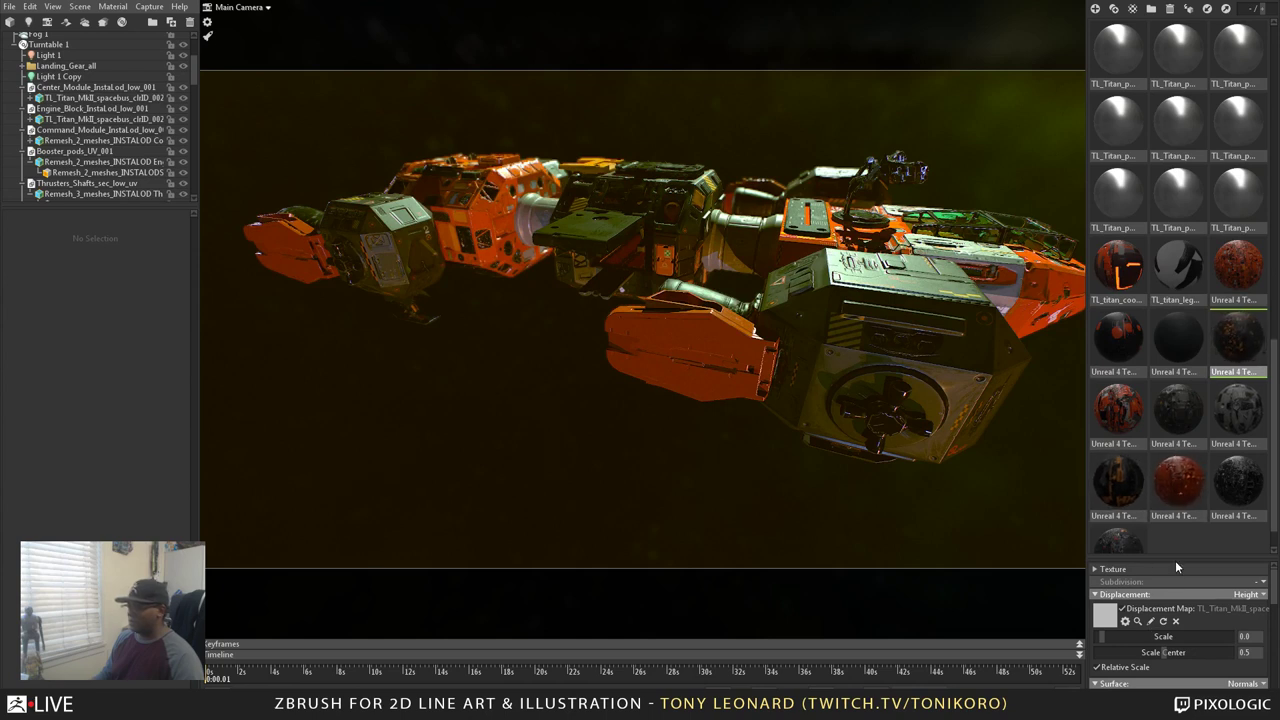
# Shrink the material grid and scroll to the centre module's roughness, albedo, metalness and occlusion maps
pyautogui.moveTo(1177, 557); pyautogui.dragTo(1182, 312)
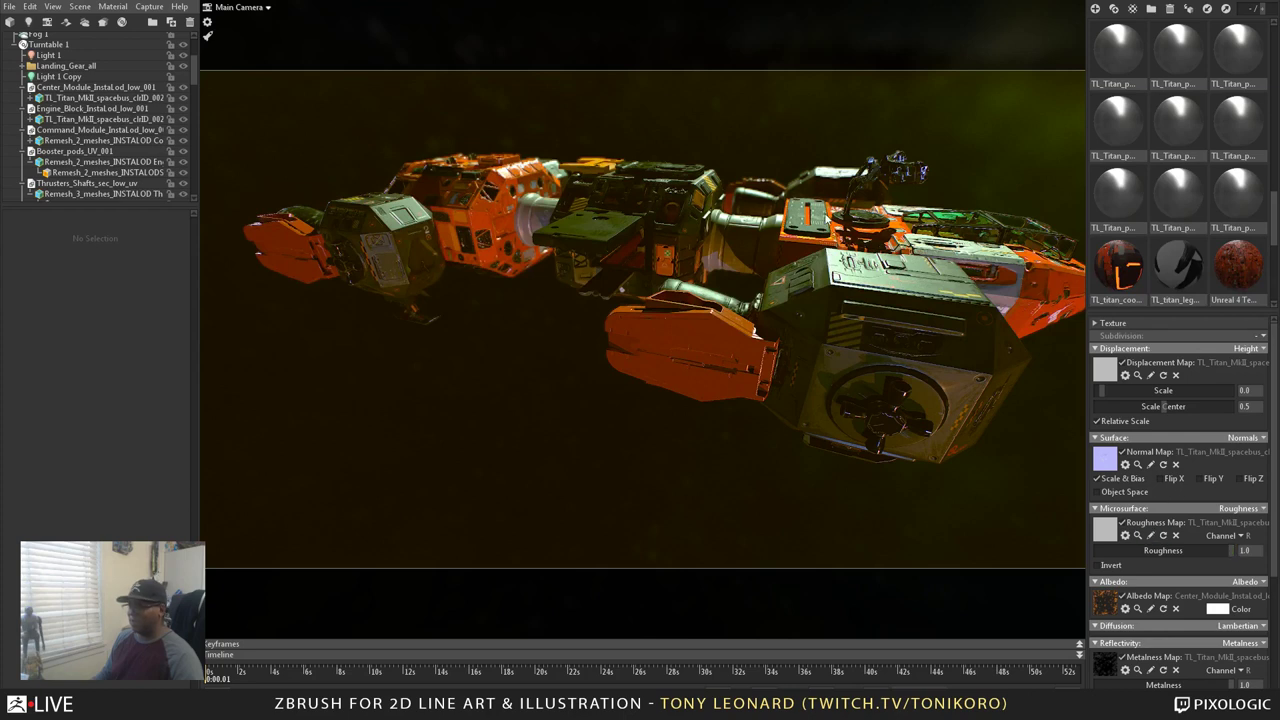
pyautogui.click(693, 251)
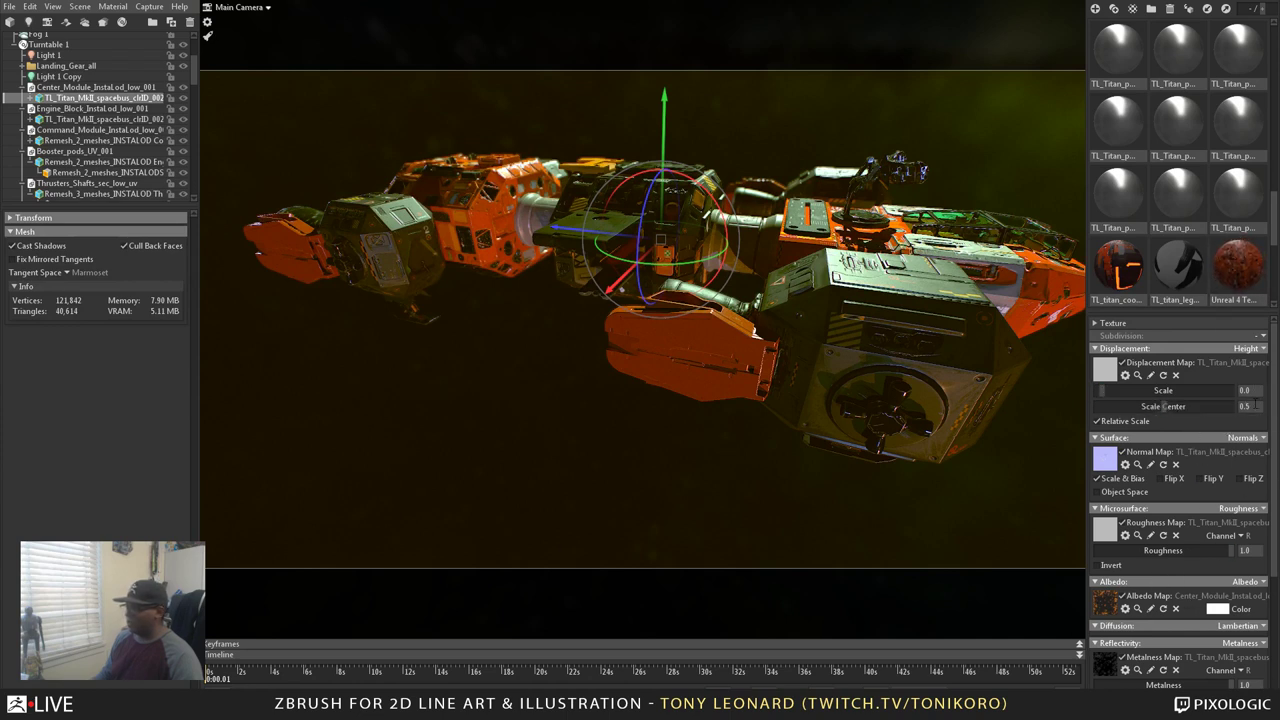
pyautogui.scroll(-3, 1277, 393)
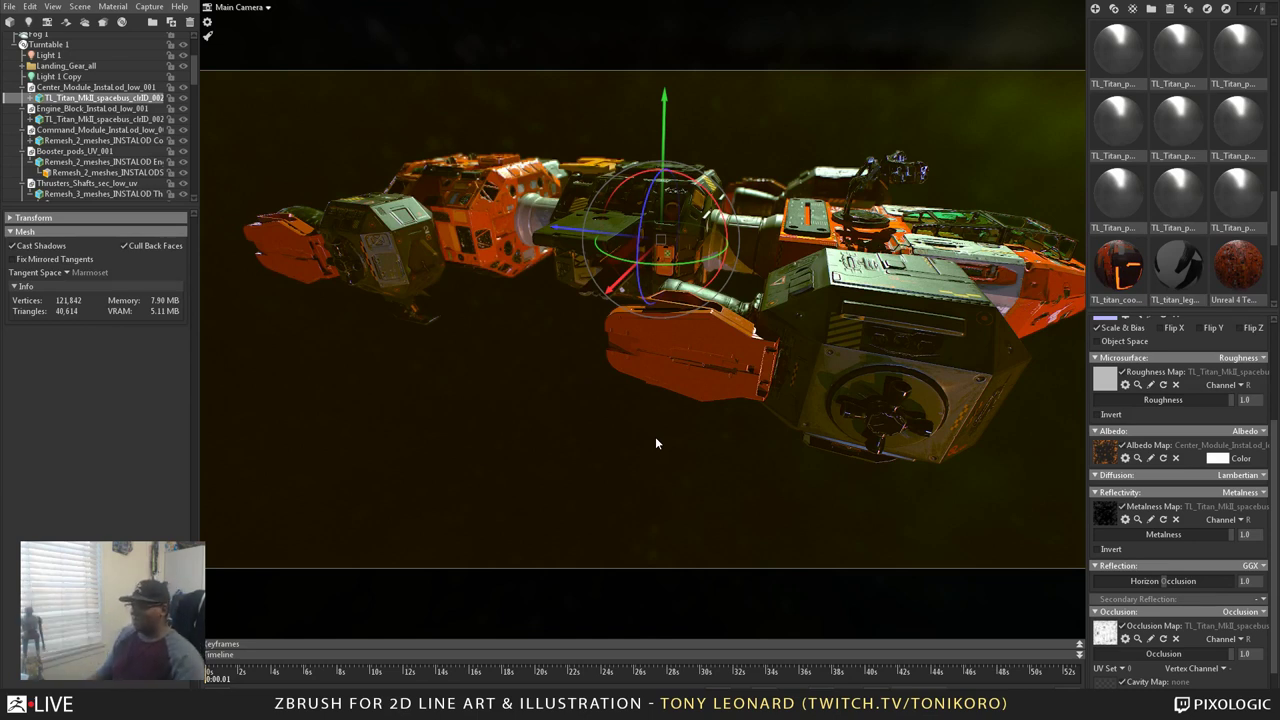
# View the ship front three-quarter, select the Command module remesh, then bring up the window switcher
pyautogui.click(904, 117)
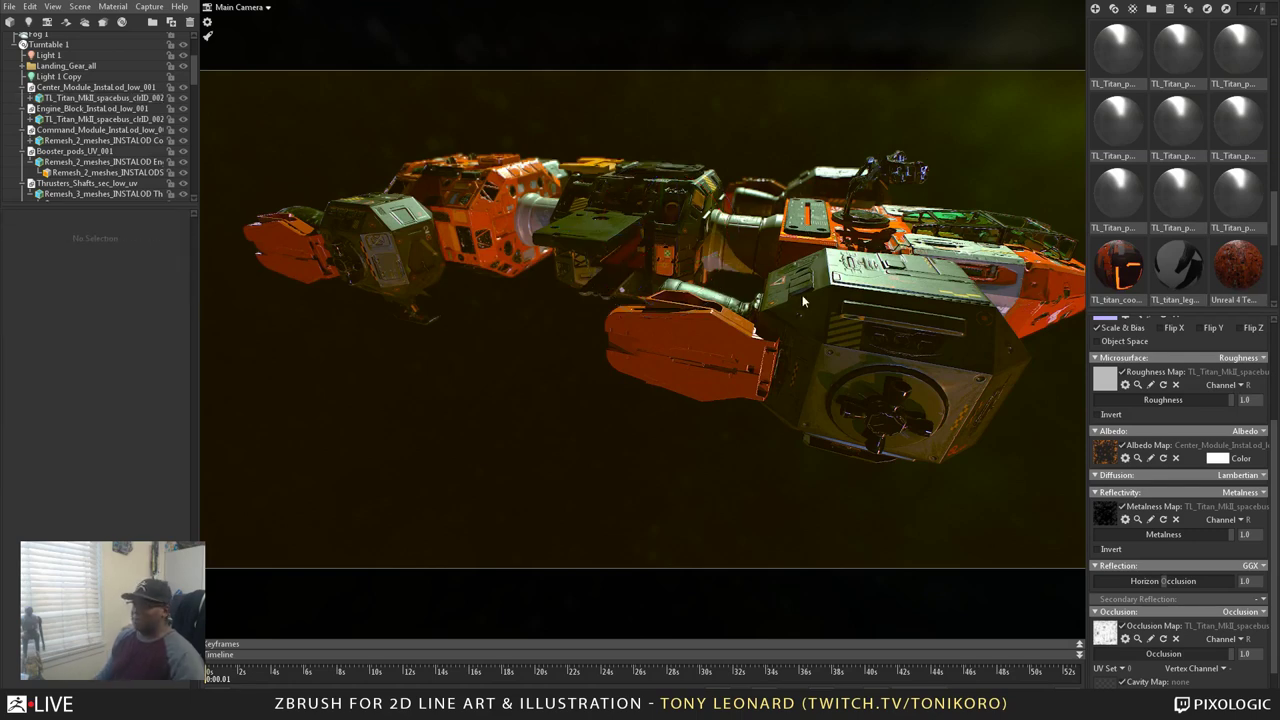
pyautogui.moveTo(963, 380); pyautogui.dragTo(817, 454)
pyautogui.click(817, 454)
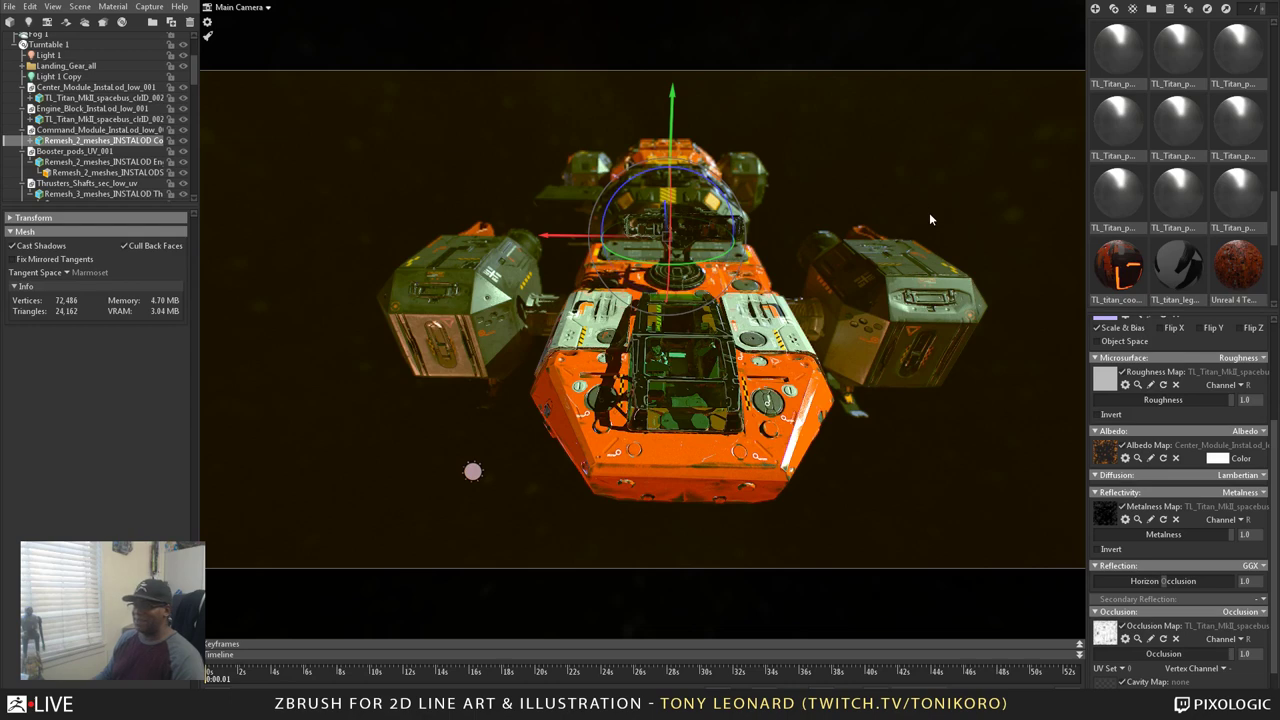
pyautogui.hotkey('alt', 'Tab')
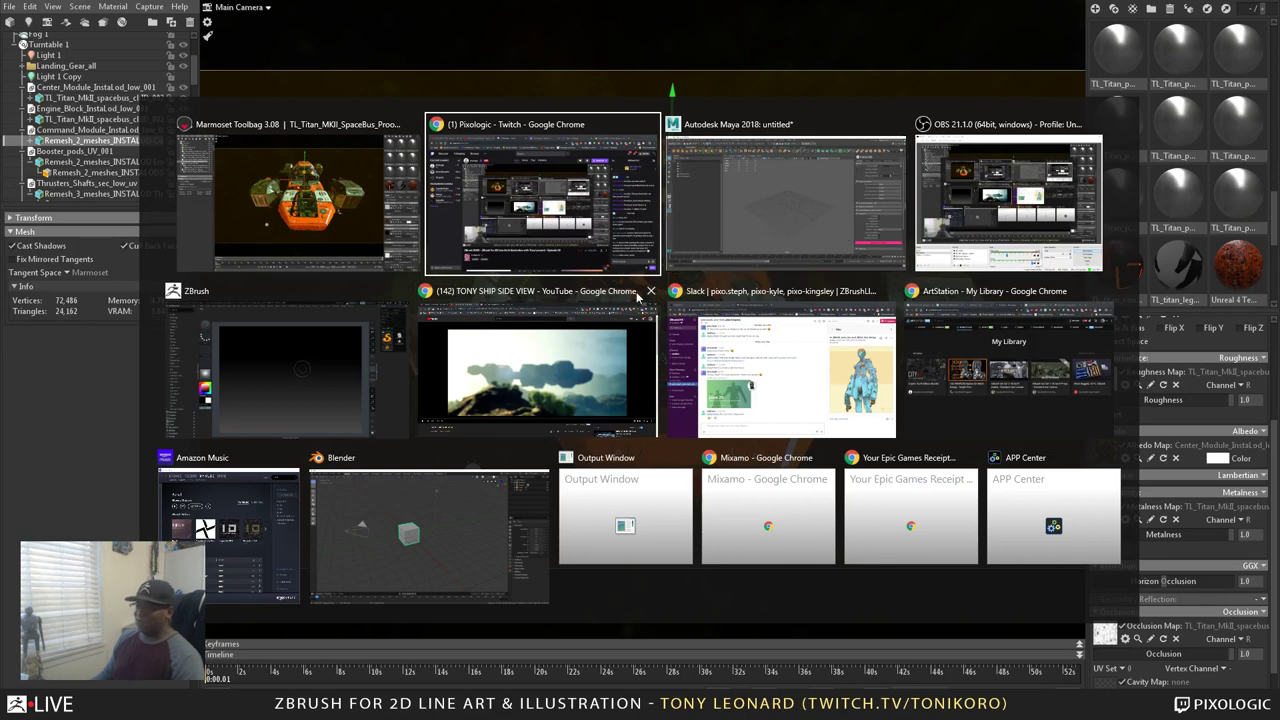
# Switch to the 'TONY SHIP SIDE VIEW' YouTube window in Chrome
pyautogui.click(516, 373)
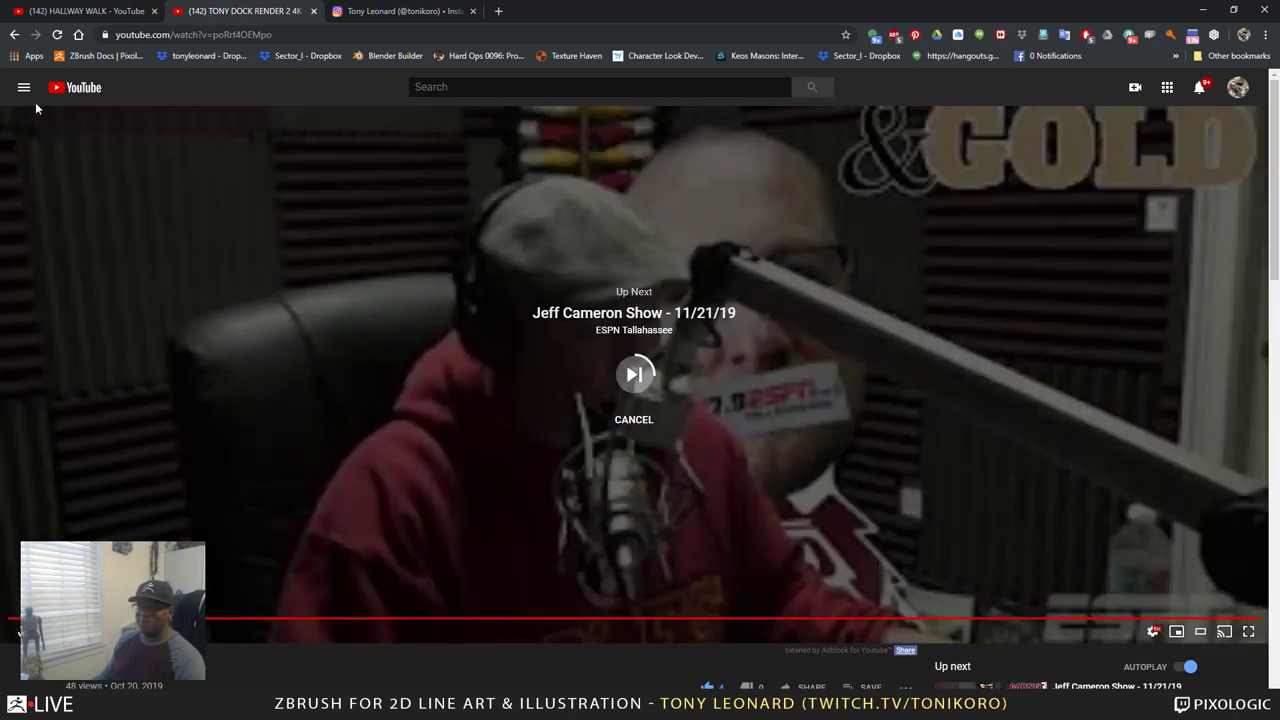
# Go back, open the uploader's channel, and play the SHIP RENDER video from Uploads
pyautogui.click(14, 35)
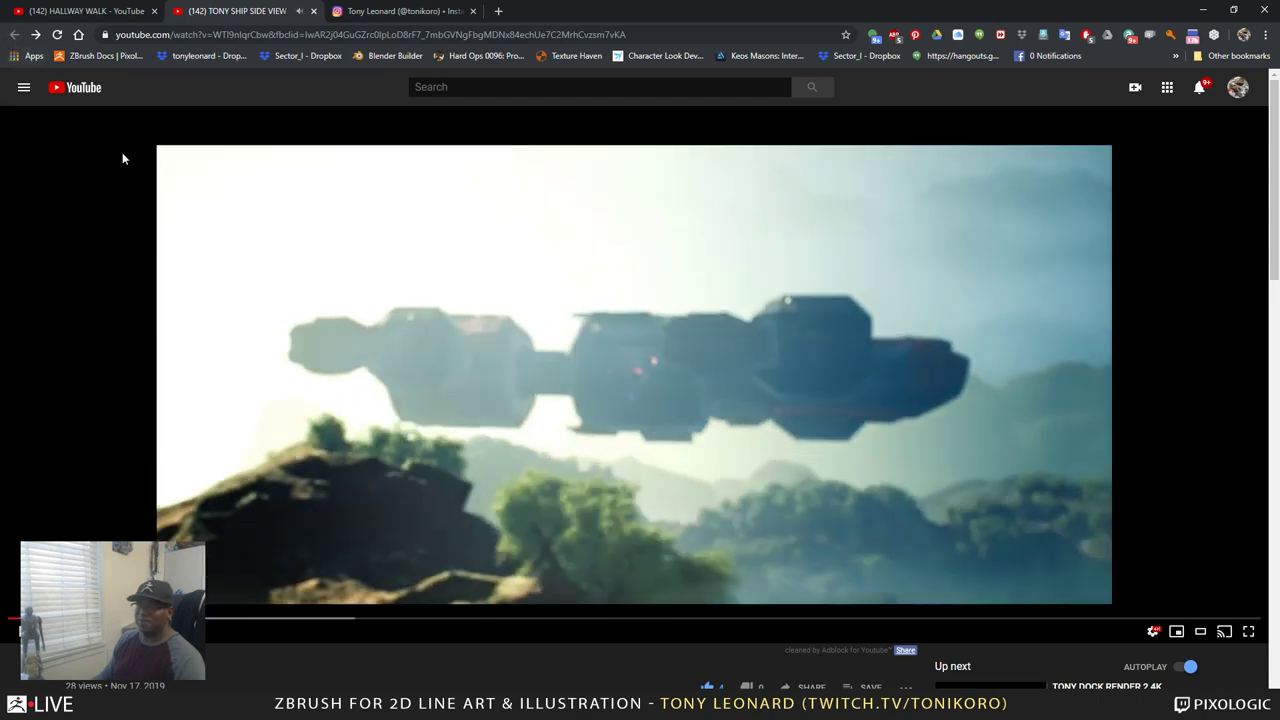
pyautogui.scroll(-3, 350, 662)
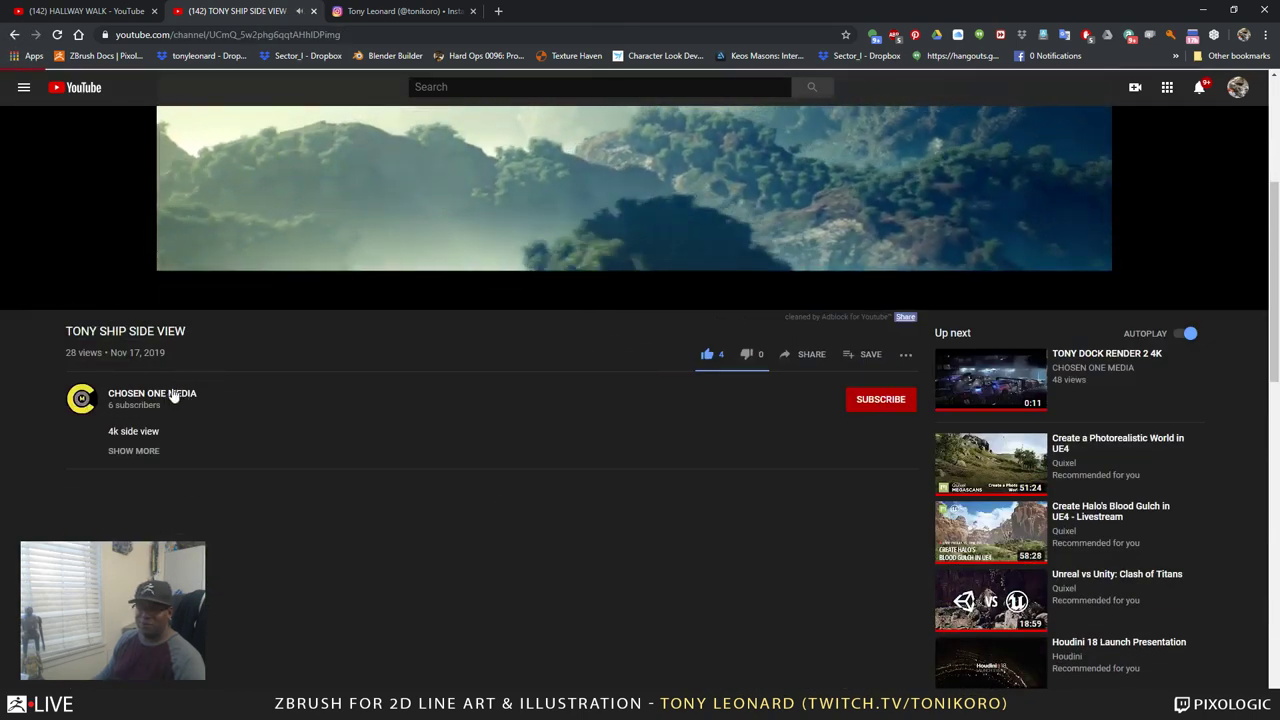
pyautogui.click(170, 395)
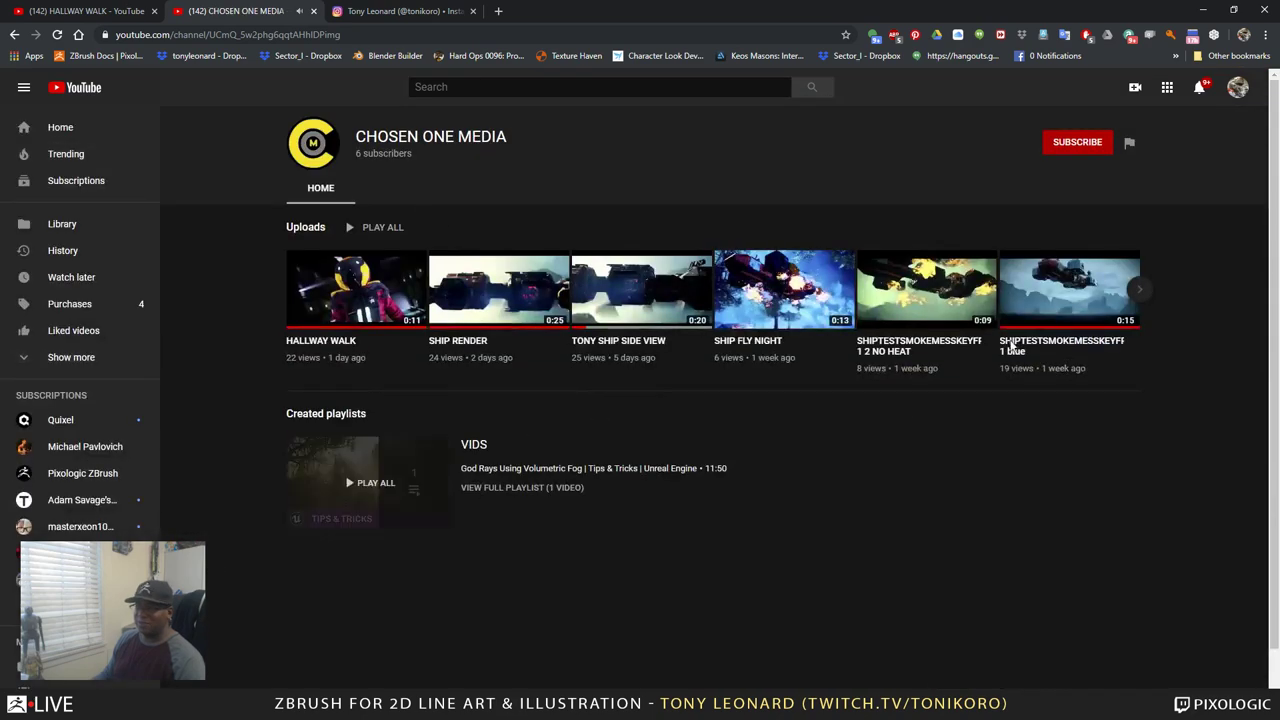
pyautogui.click(500, 303)
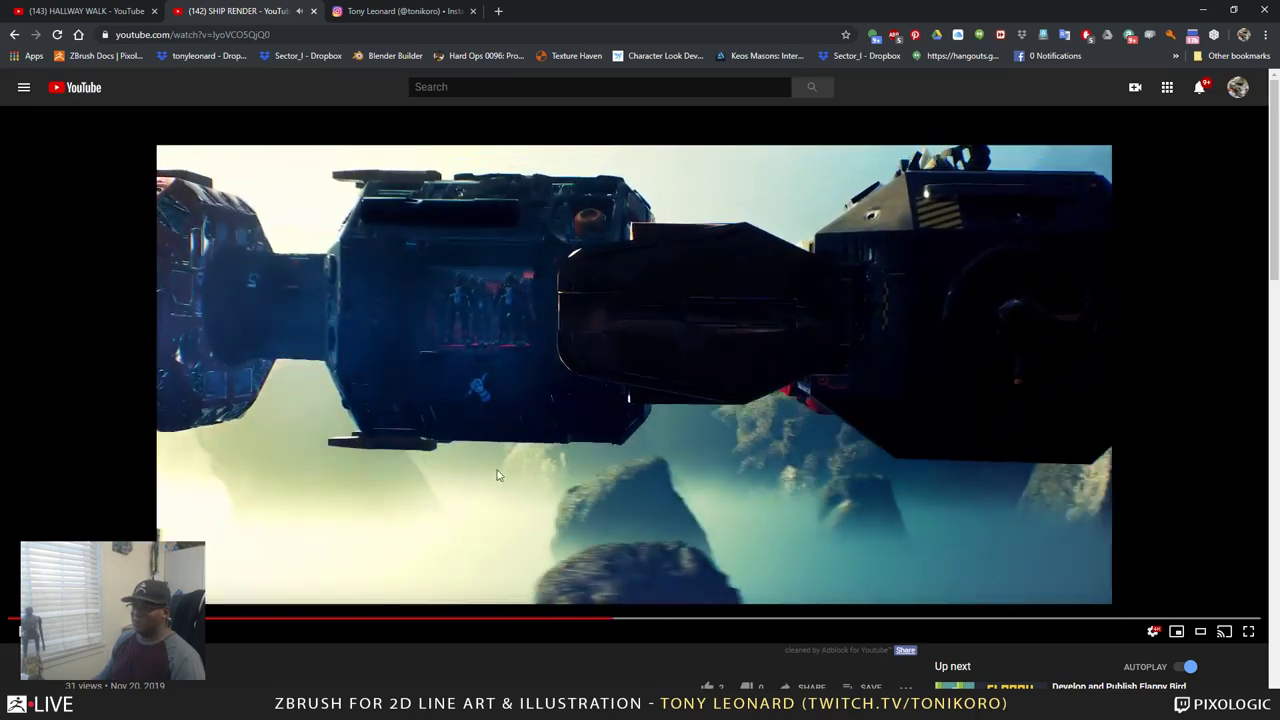
# Pause and resume the SHIP RENDER video, then restore Chrome down to reveal Toolbag
pyautogui.click(500, 480)
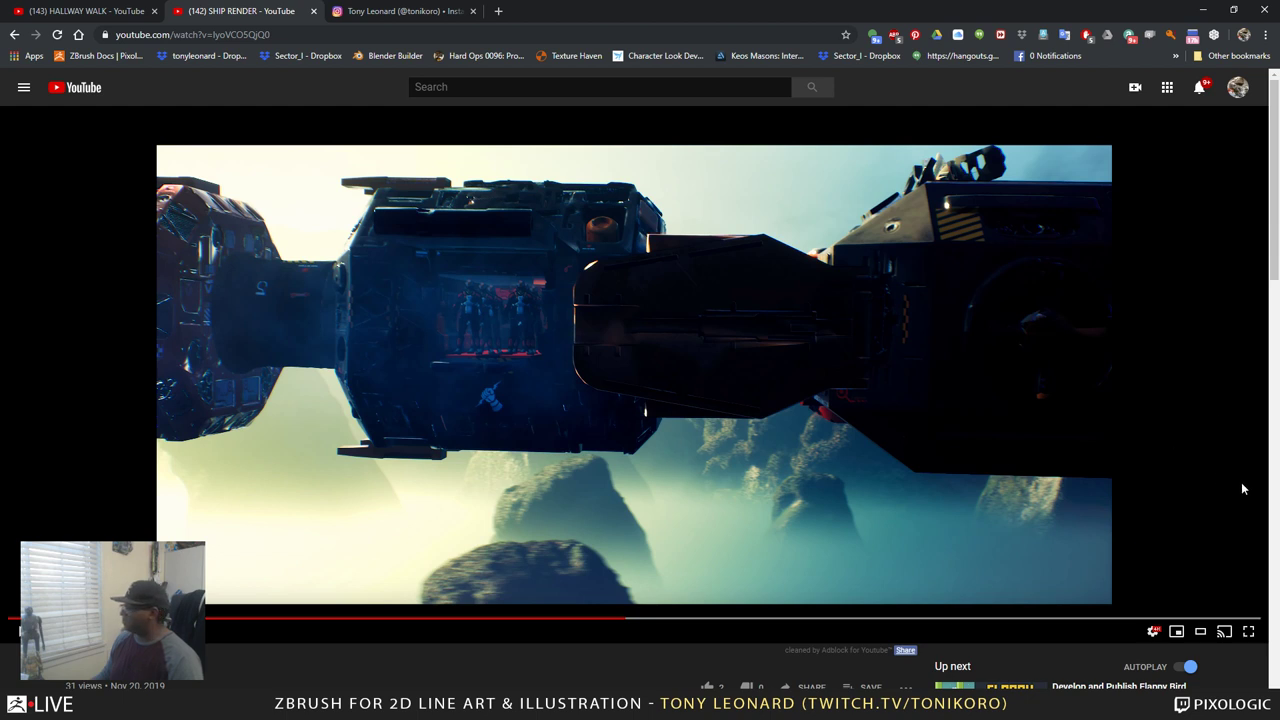
pyautogui.click(357, 327)
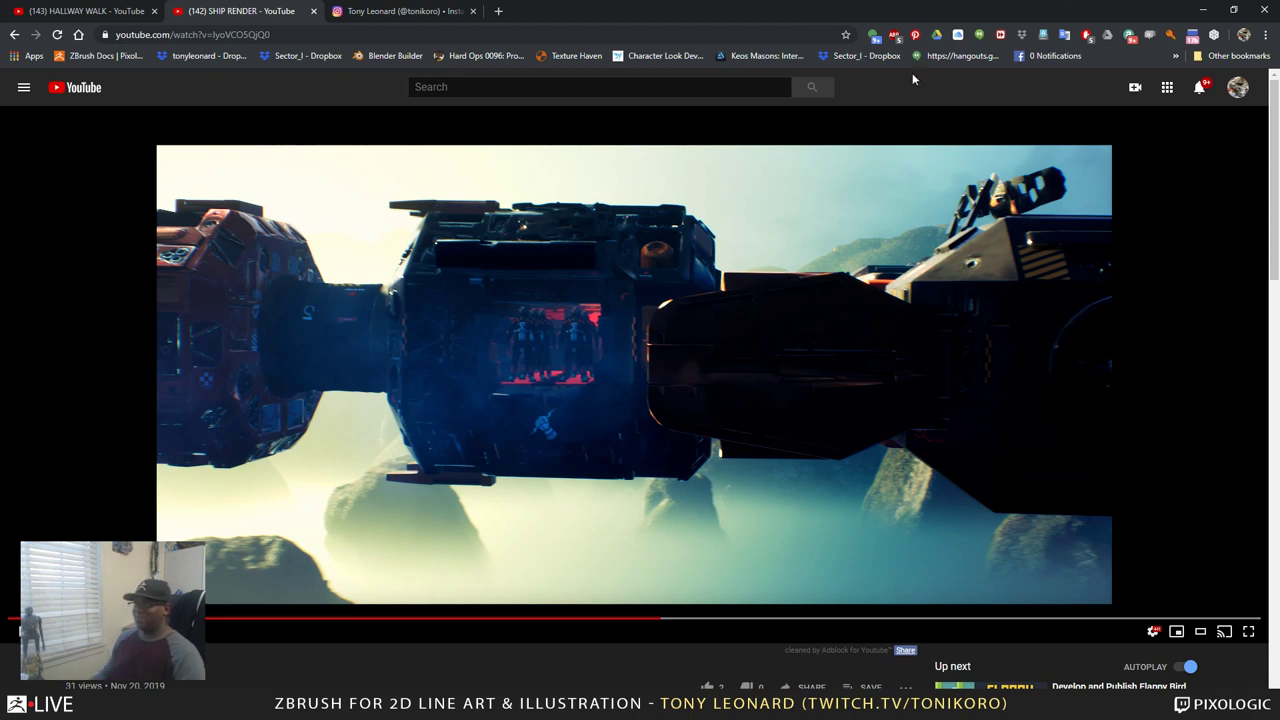
pyautogui.doubleClick(1106, 14)
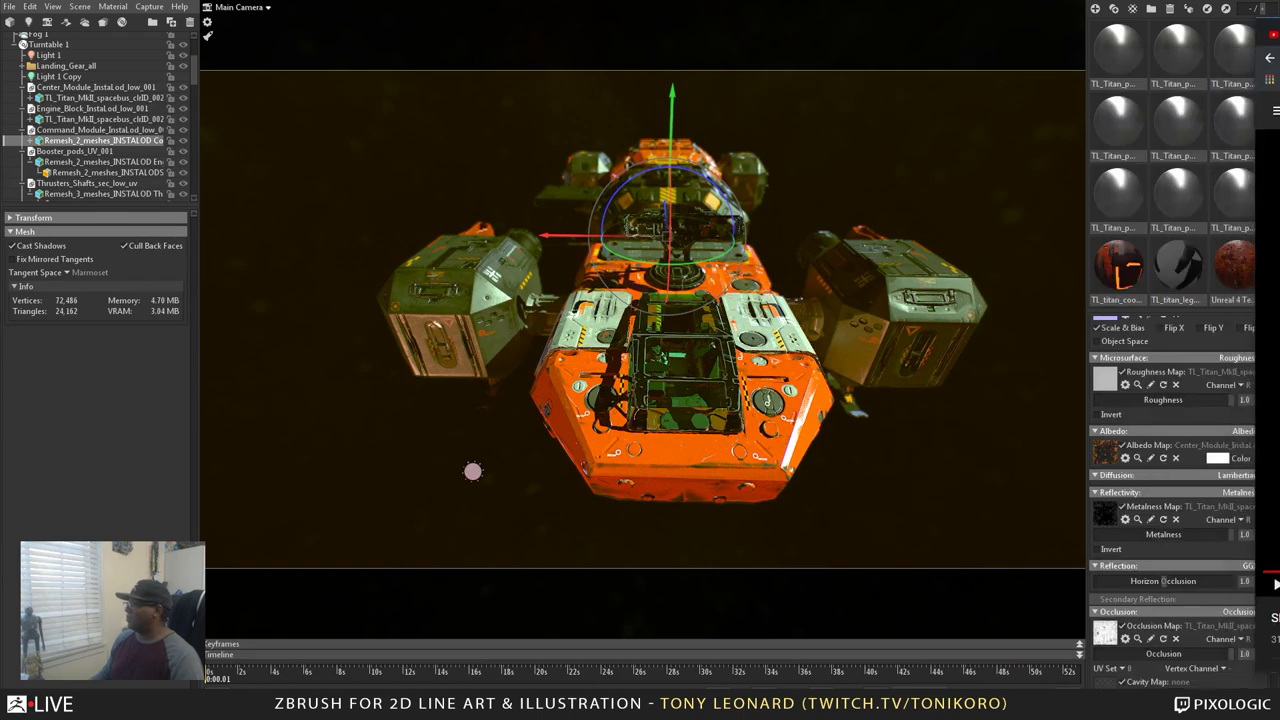
# Open the recent TL_Ganymede_pyramid_txtr_proof.tbscene and answer the unsaved-changes prompt
pyautogui.click(10, 7)
pyautogui.click(10, 7)
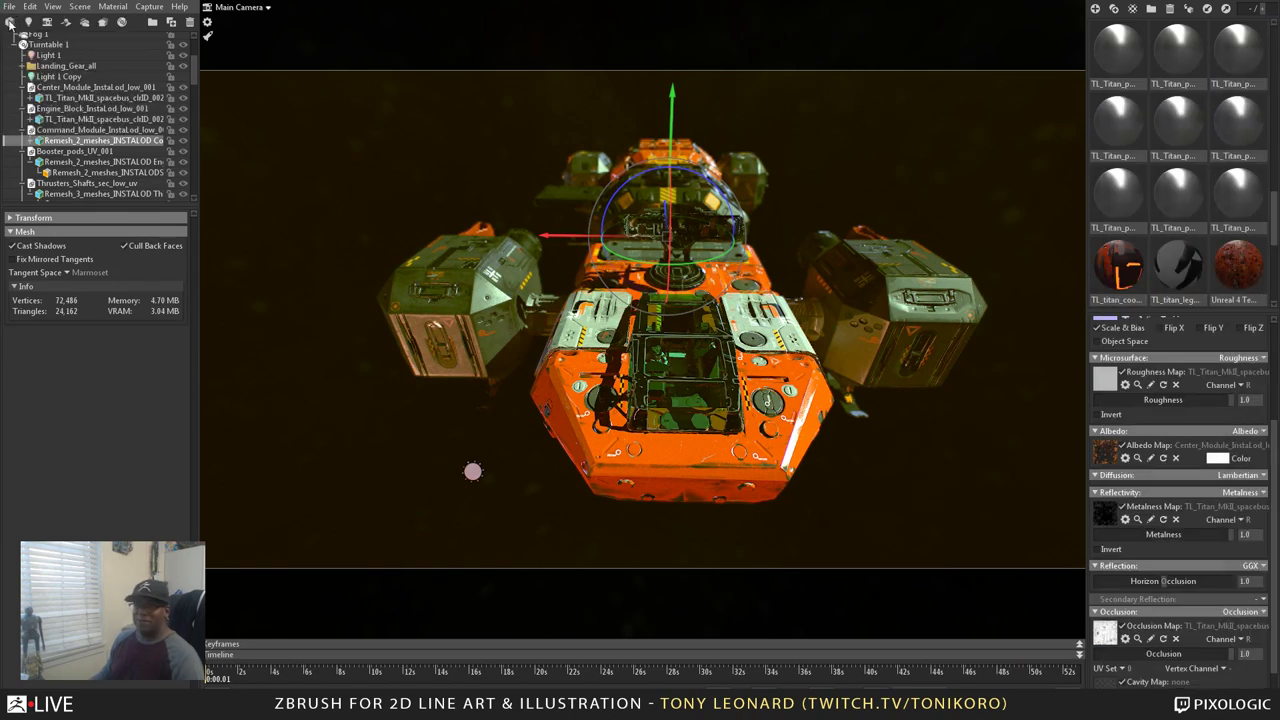
pyautogui.click(12, 8)
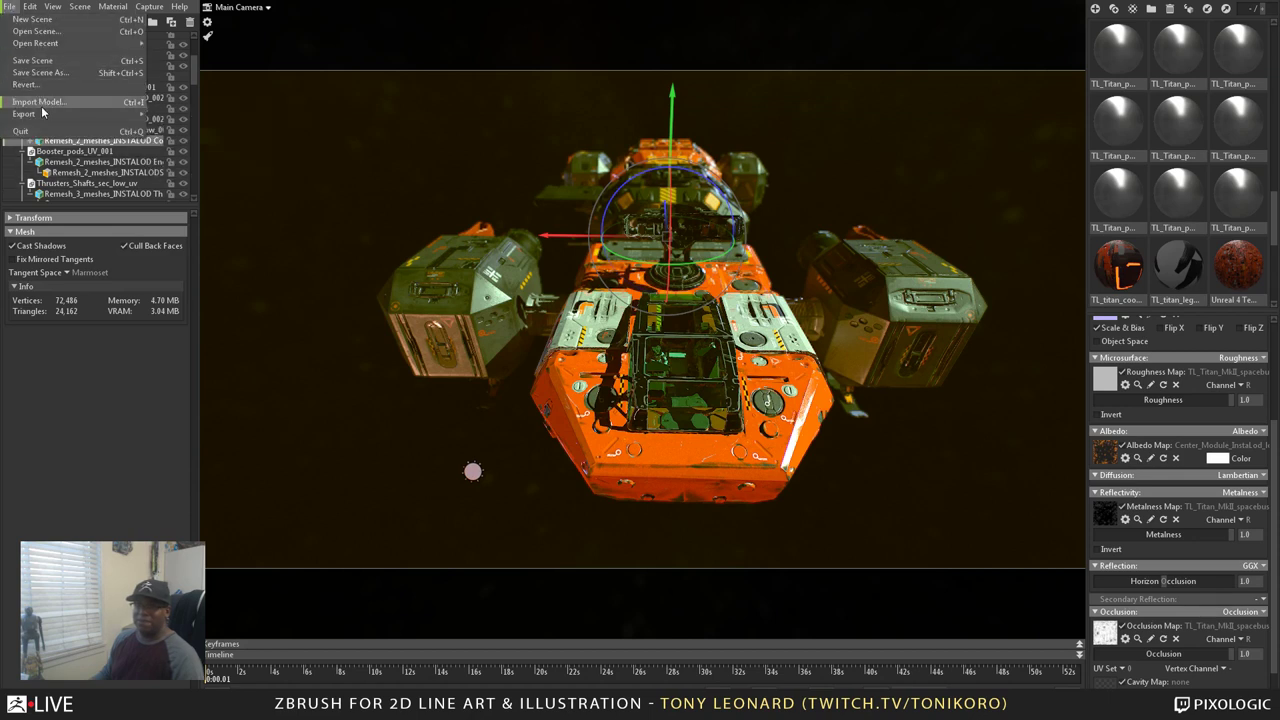
pyautogui.moveTo(64, 44)
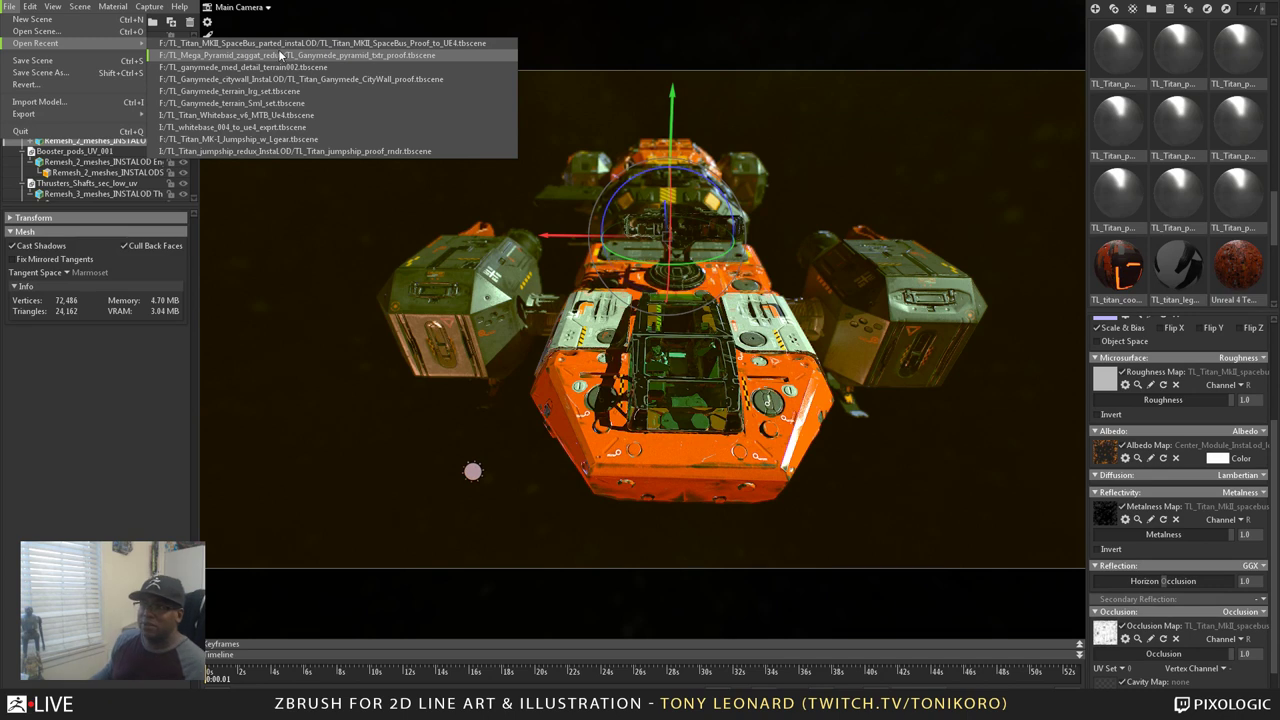
pyautogui.click(285, 60)
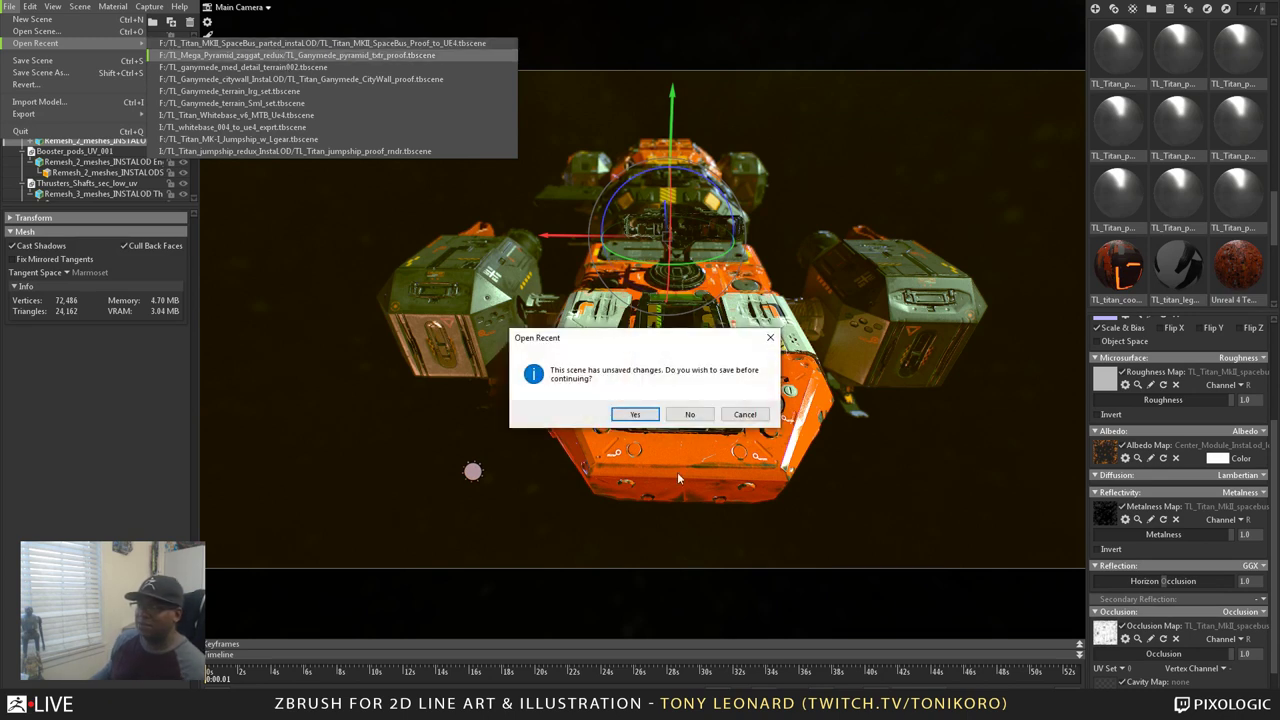
pyautogui.click(638, 416)
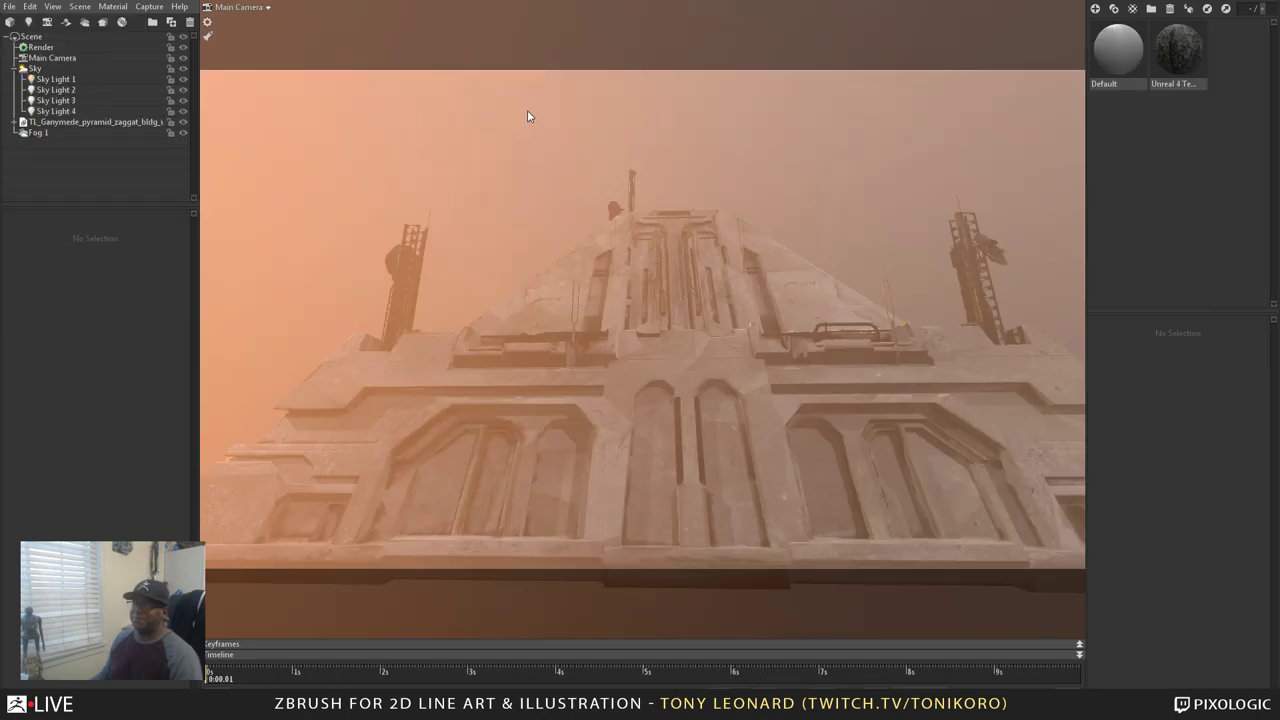
# Orbit around the pyramid, add the Merged_TL_Megastructure_pyramid mesh, and exit fullscreen with F11
pyautogui.moveTo(731, 409); pyautogui.dragTo(827, 587)
pyautogui.moveTo(777, 458)
pyautogui.mouseDown()
pyautogui.moveTo(766, 512)
pyautogui.moveTo(726, 394)
pyautogui.moveTo(663, 415)
pyautogui.moveTo(641, 459)
pyautogui.moveTo(812, 456)
pyautogui.moveTo(671, 476)
pyautogui.moveTo(678, 438)
pyautogui.moveTo(561, 420)
pyautogui.moveTo(797, 486)
pyautogui.moveTo(787, 470)
pyautogui.moveTo(776, 466)
pyautogui.moveTo(775, 482)
pyautogui.moveTo(773, 460)
pyautogui.moveTo(776, 495)
pyautogui.moveTo(718, 521)
pyautogui.moveTo(779, 529)
pyautogui.moveTo(720, 546)
pyautogui.moveTo(717, 507)
pyautogui.moveTo(783, 509)
pyautogui.moveTo(751, 507)
pyautogui.moveTo(782, 468)
pyautogui.mouseUp()
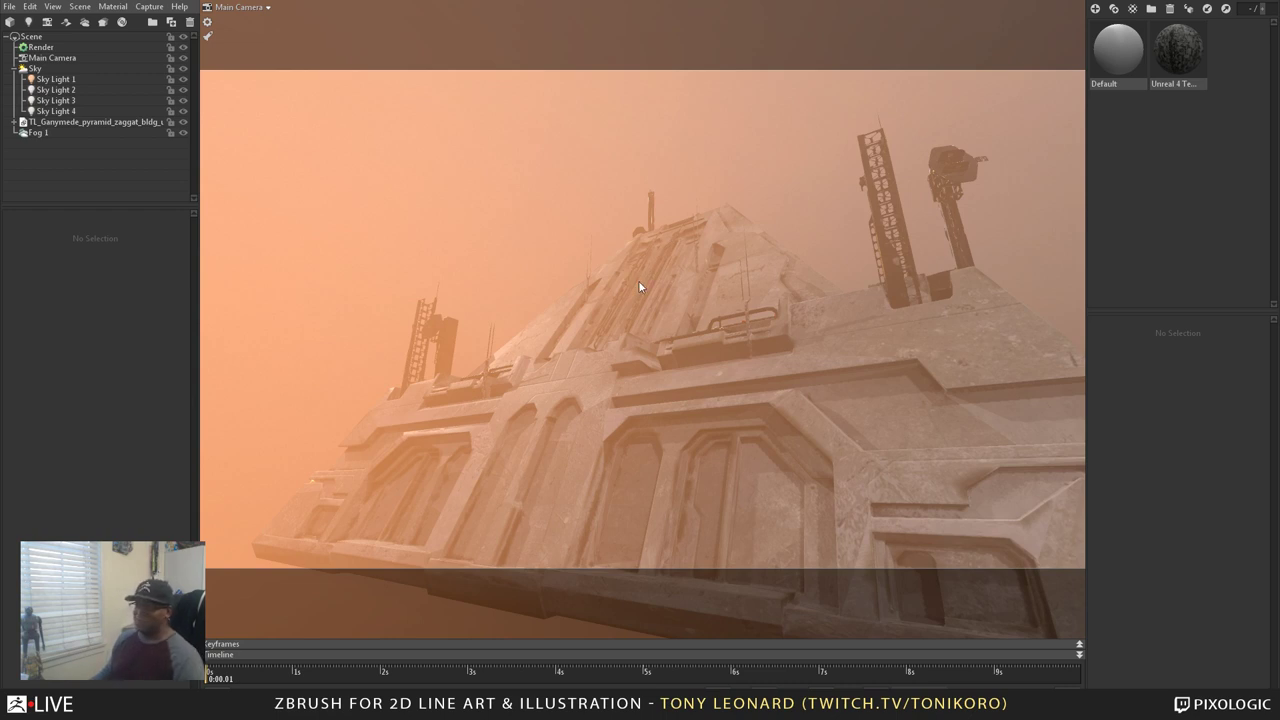
pyautogui.moveTo(638, 280); pyautogui.dragTo(785, 391)
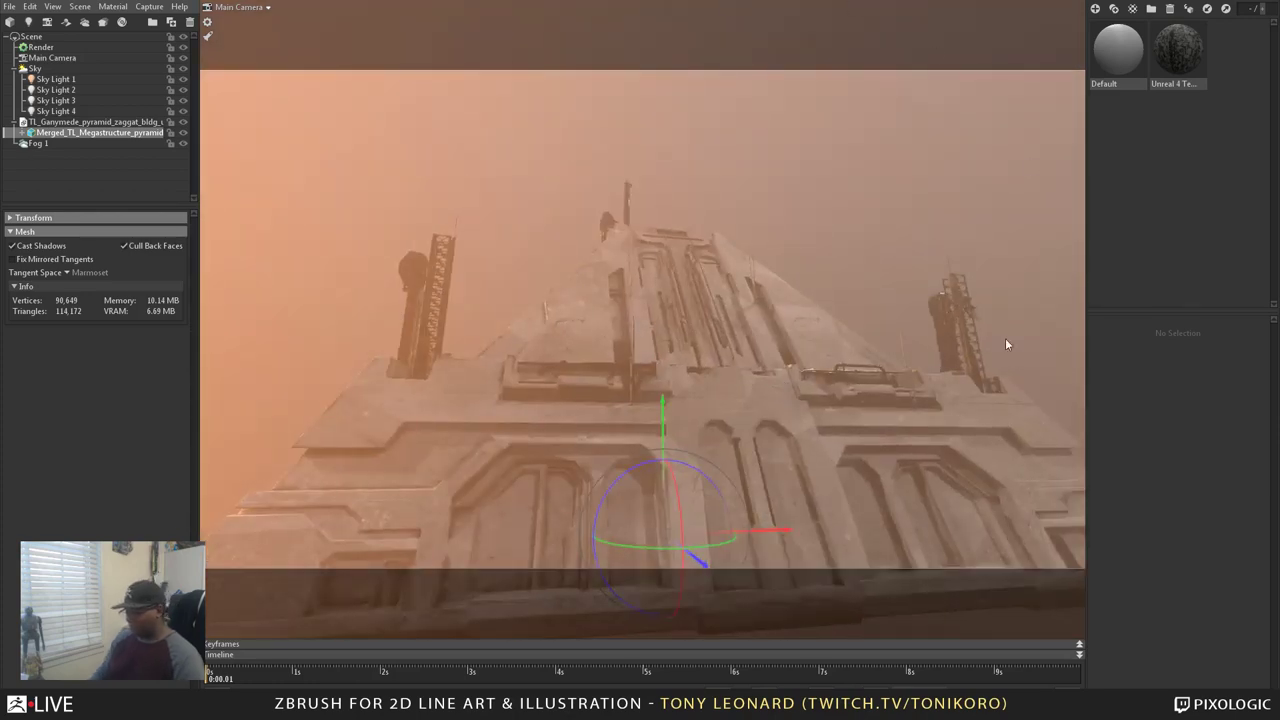
pyautogui.press('F11')
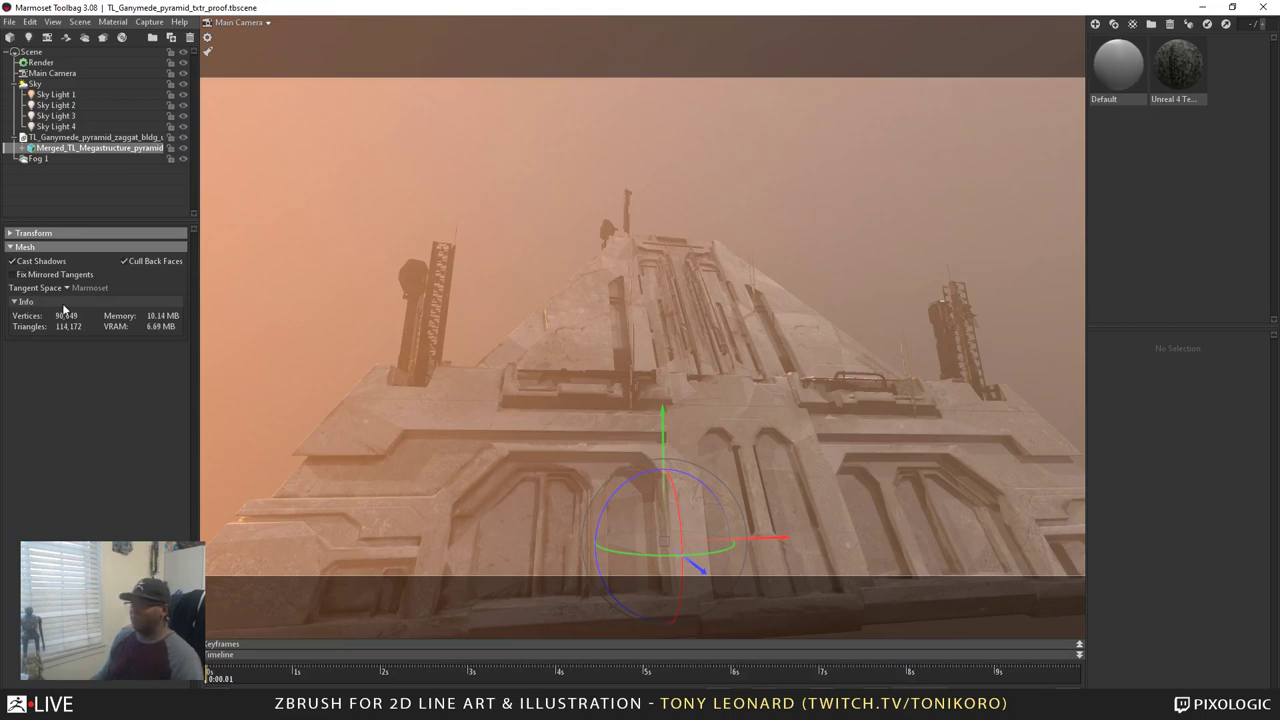
# Minimize Toolbag and switch to ZBrush through Task View
pyautogui.click(1201, 7)
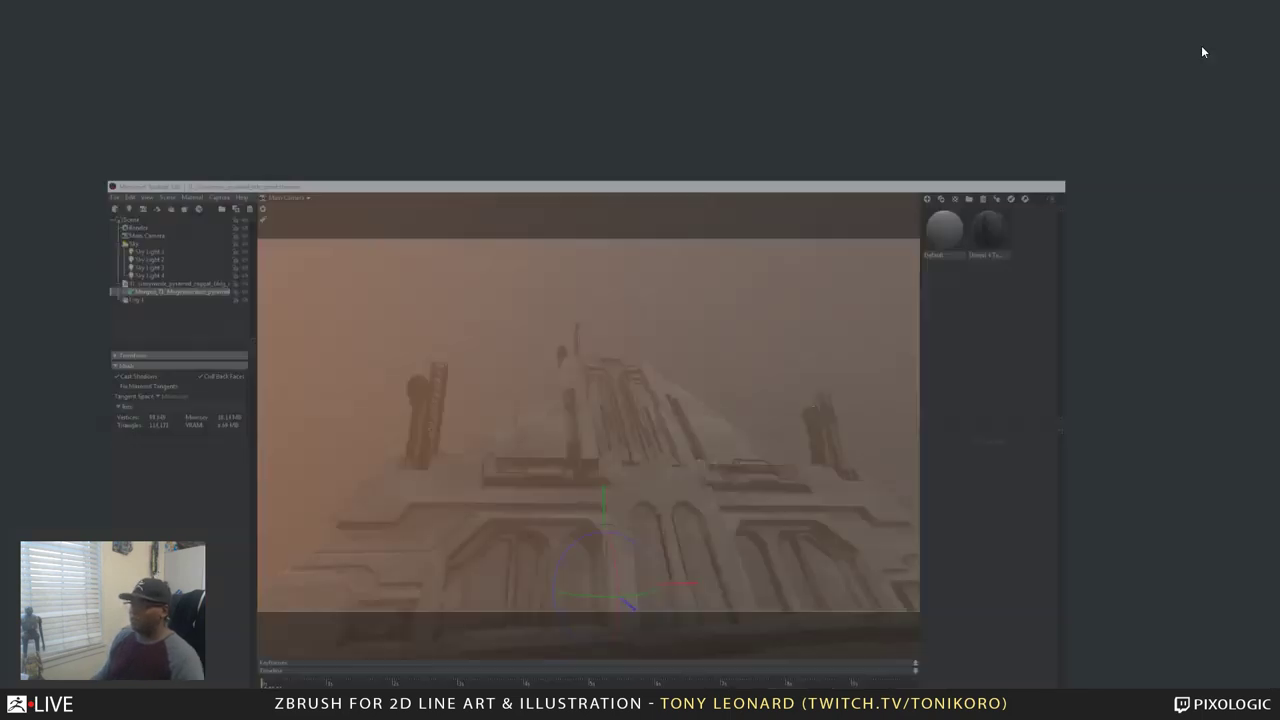
pyautogui.press('super+Tab')
pyautogui.click(440, 372)
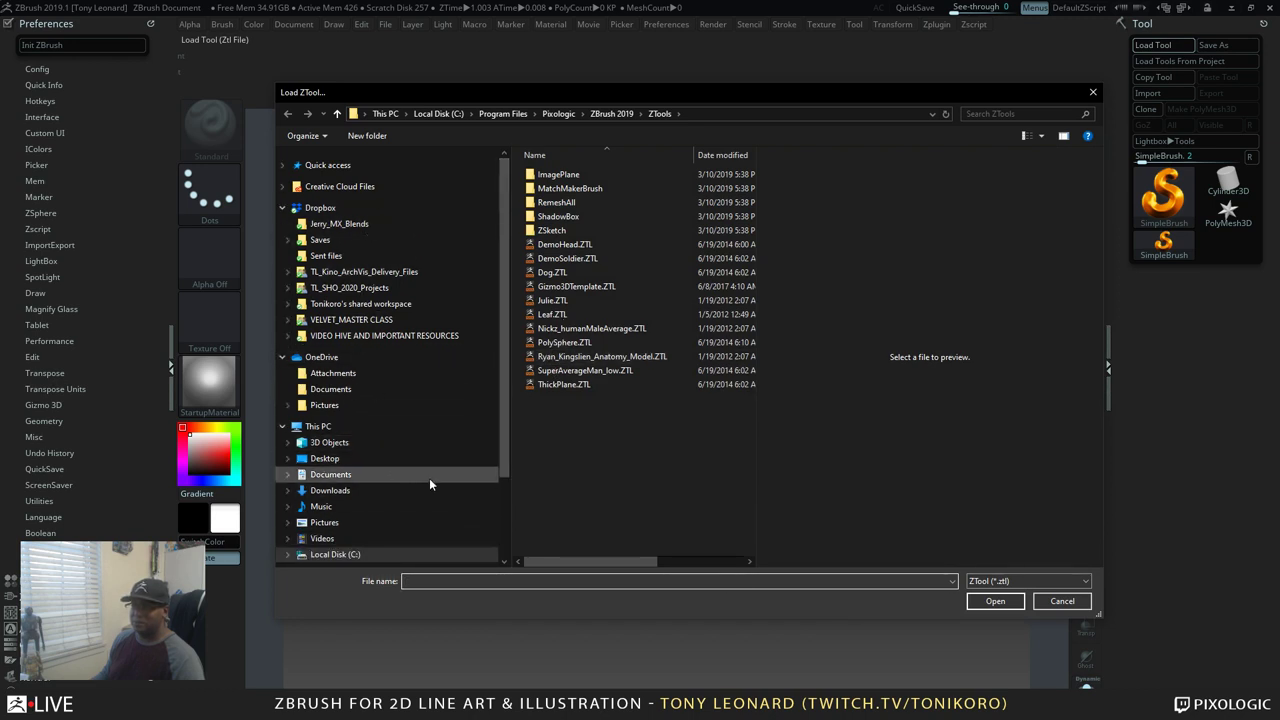
# Load TL_Titan_terraform_wall_high.ZTL from the F: drive's TL_Ganymede_citywall_InstaLOD folder
pyautogui.click(386, 113)
pyautogui.scroll(-5, 655, 300)
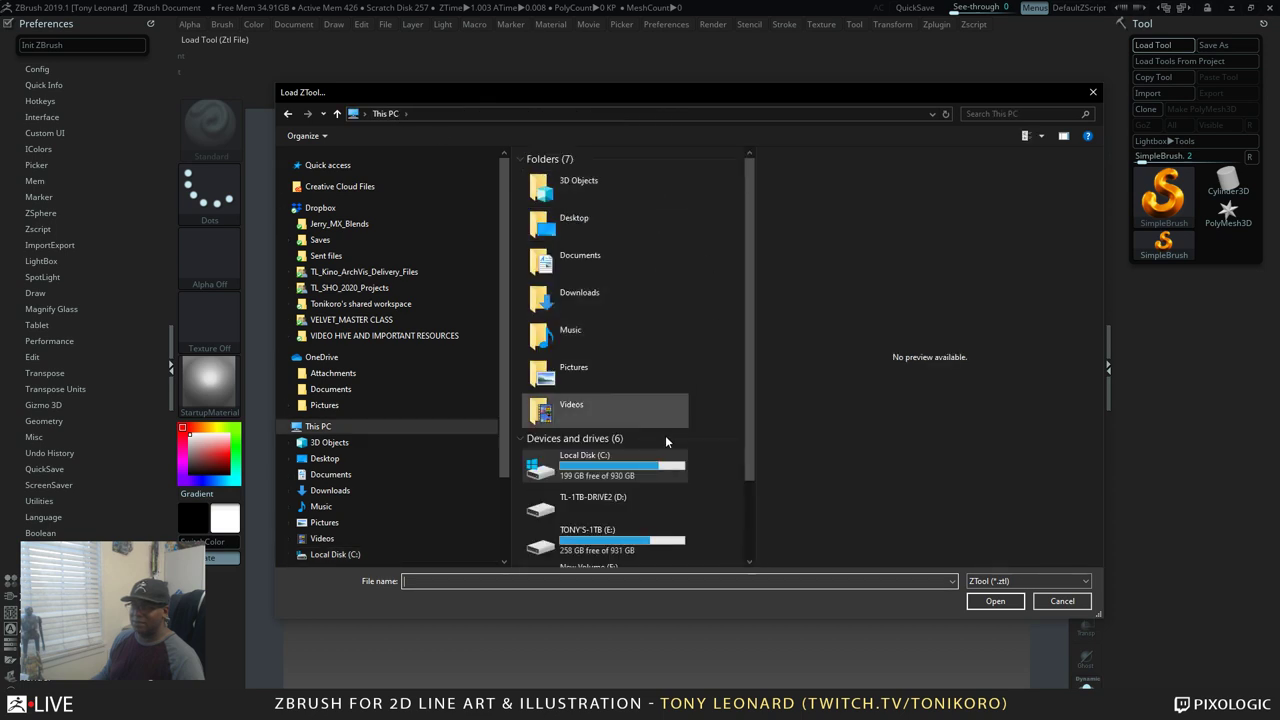
pyautogui.doubleClick(640, 460)
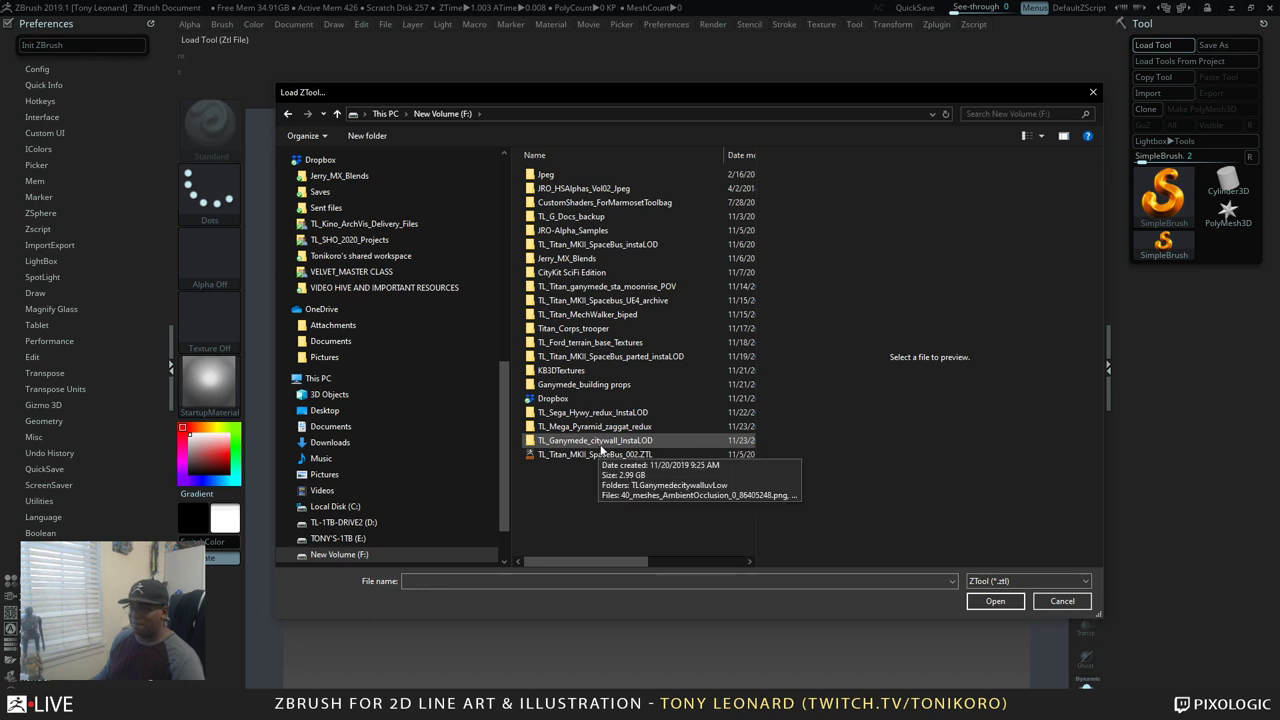
pyautogui.doubleClick(598, 426)
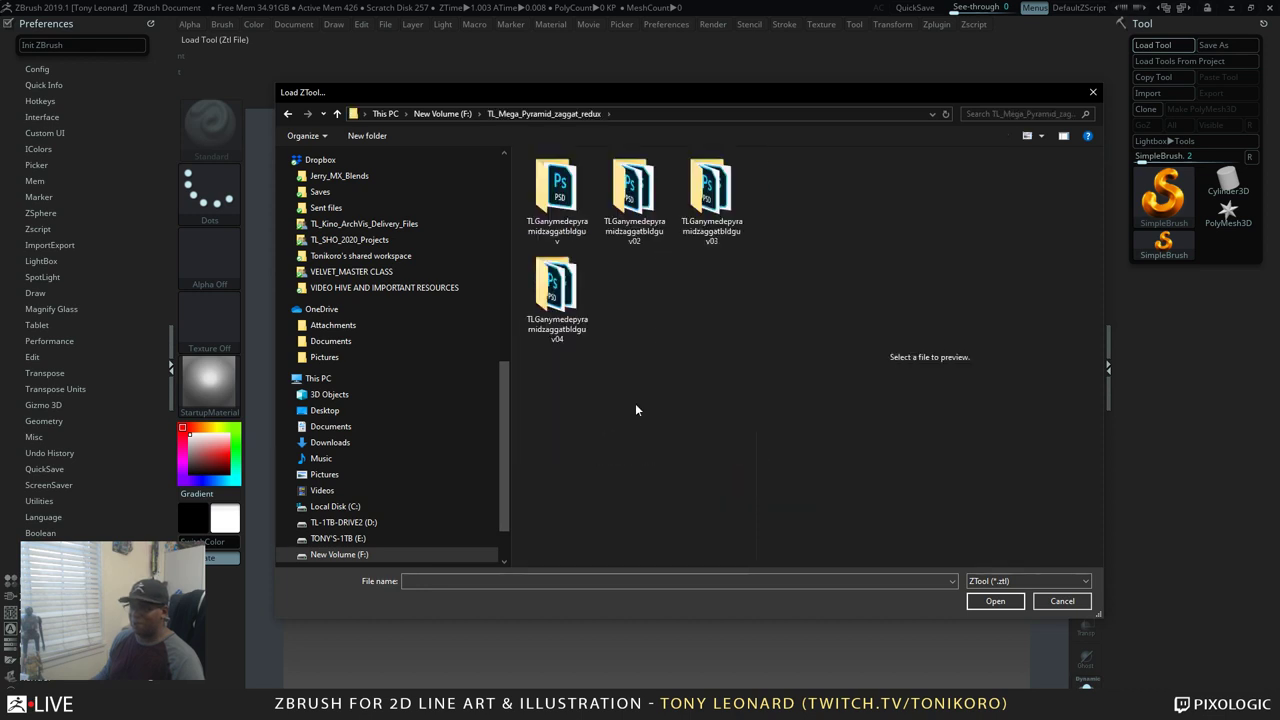
pyautogui.click(294, 114)
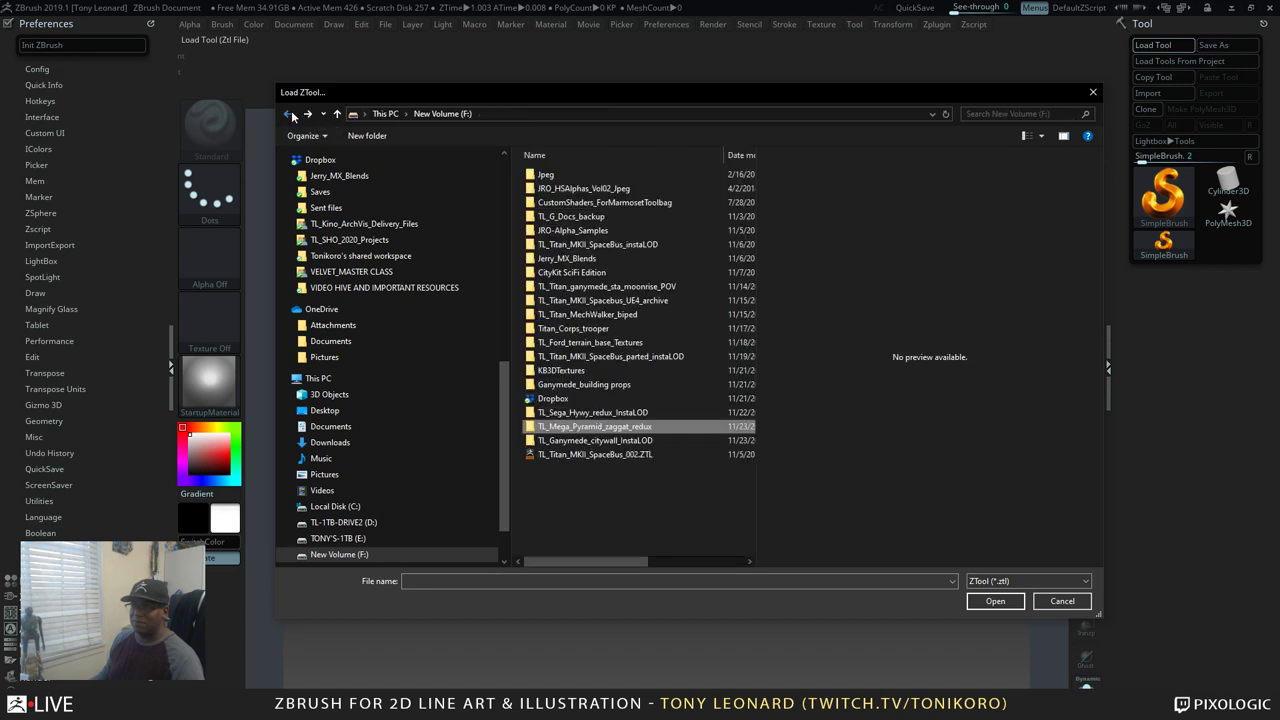
pyautogui.doubleClick(620, 441)
pyautogui.click(634, 195)
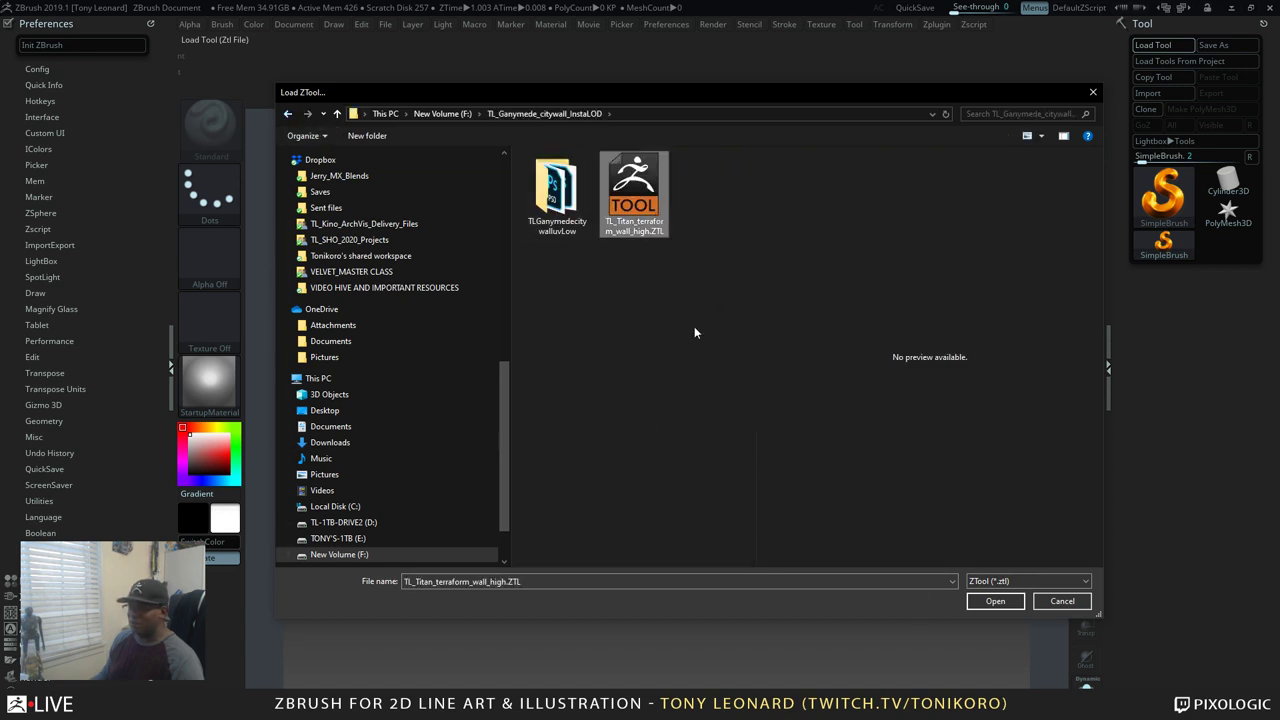
pyautogui.click(983, 603)
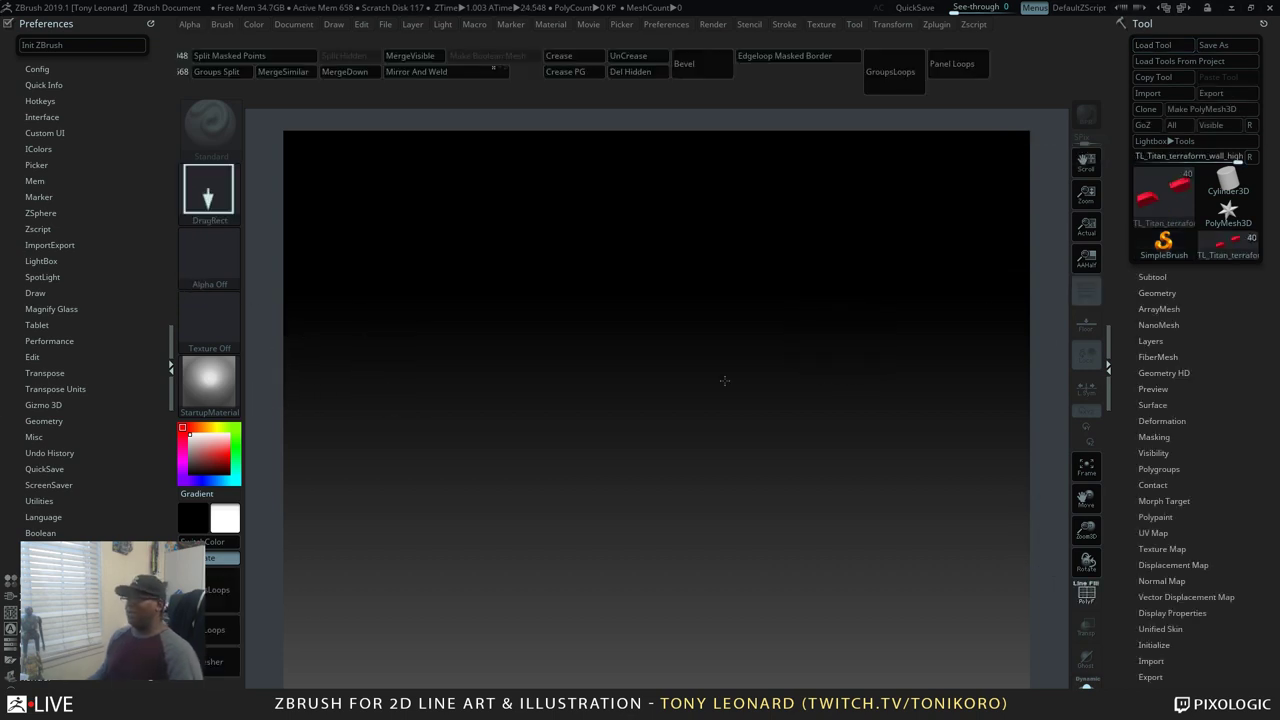
# Clear the stray wall copies and draw one fresh Titan wall at the canvas centre
pyautogui.moveTo(661, 405)
pyautogui.mouseDown()
pyautogui.moveTo(661, 425)
pyautogui.moveTo(857, 514)
pyautogui.mouseUp()
pyautogui.moveTo(875, 572); pyautogui.dragTo(835, 625)
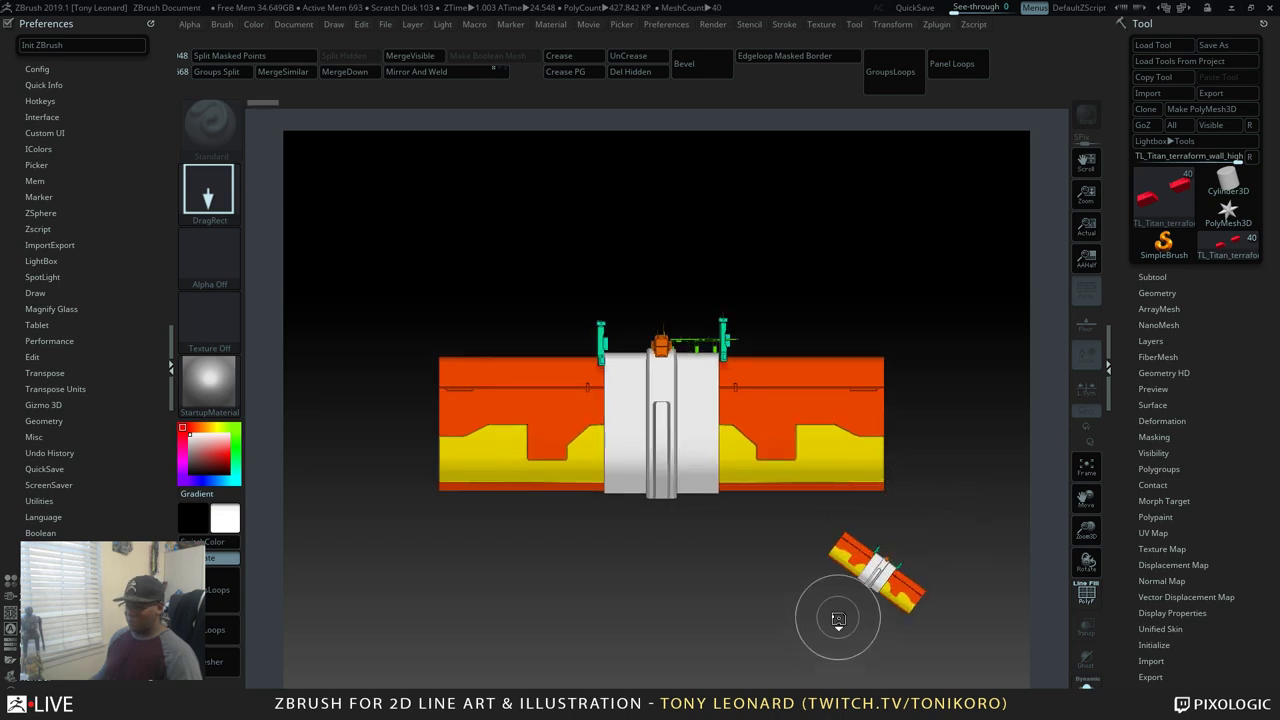
pyautogui.hotkey('ctrl', 'z')
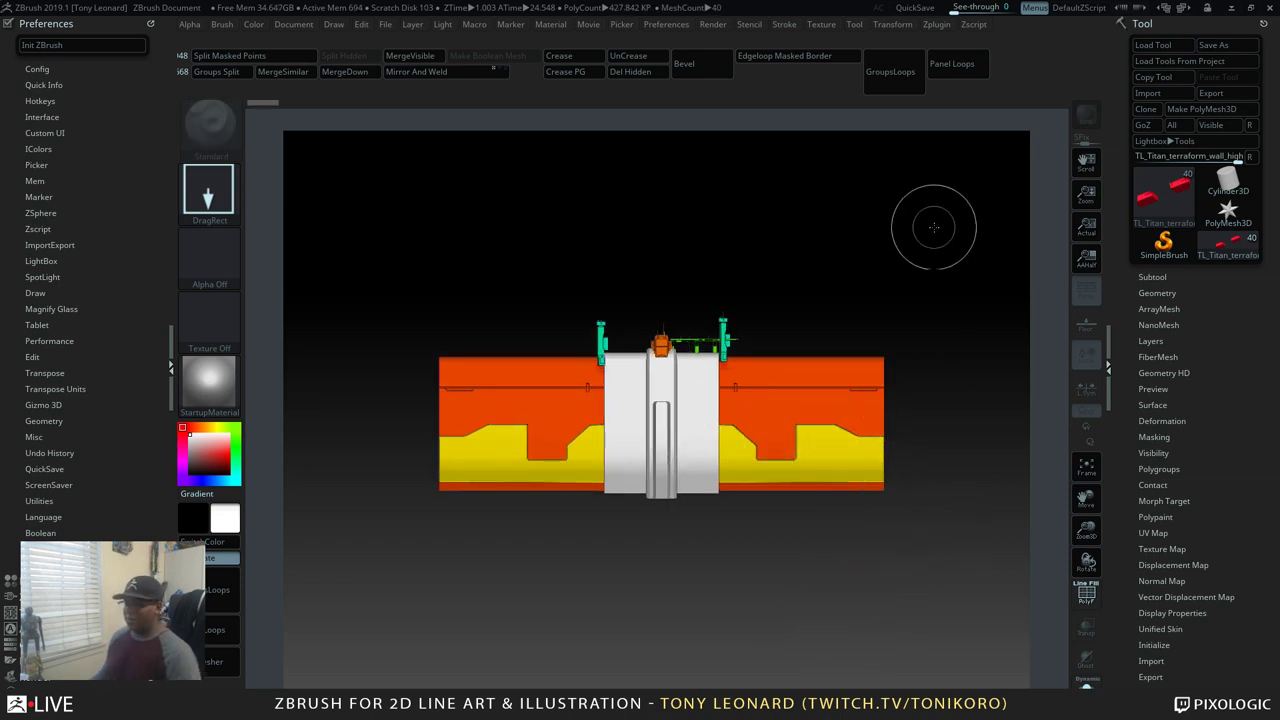
pyautogui.moveTo(908, 256); pyautogui.dragTo(830, 312)
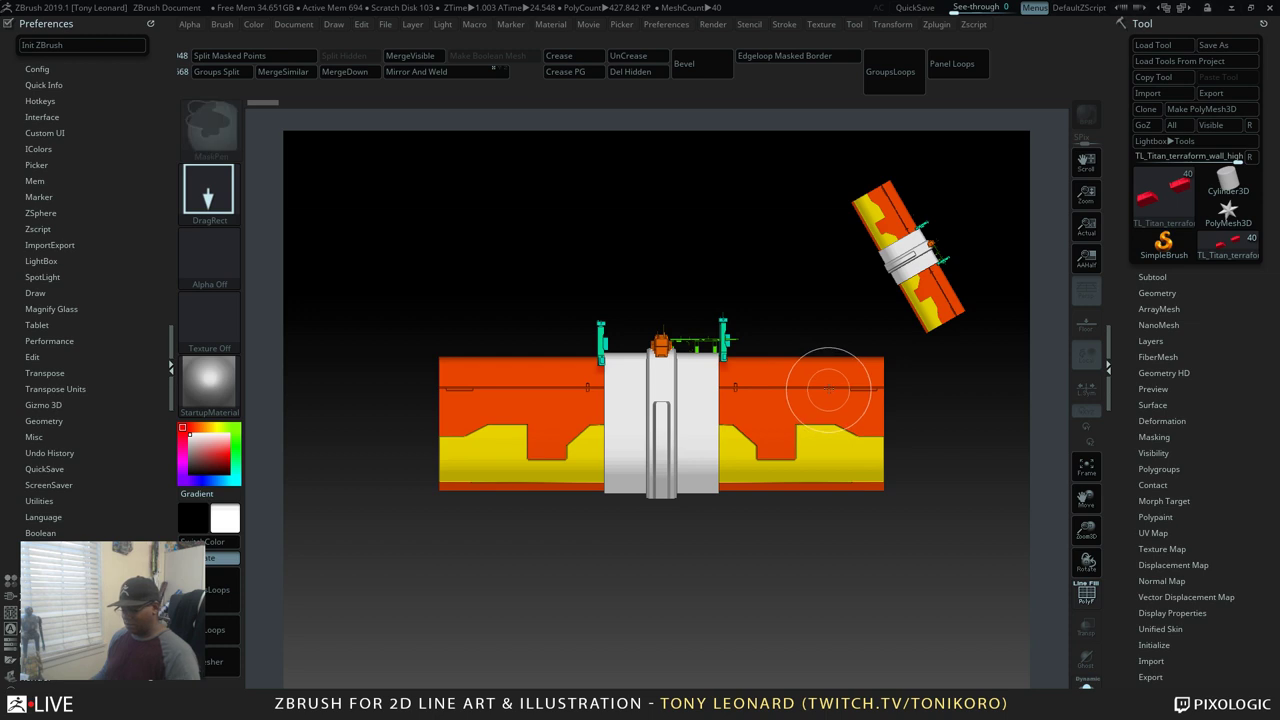
pyautogui.hotkey('ctrl', 'n')
pyautogui.moveTo(652, 366); pyautogui.dragTo(603, 665)
# Switch the wall to Edit mode with T and orbit it from top, three-quarter and front angles
pyautogui.press('t')
pyautogui.moveTo(1004, 403); pyautogui.dragTo(975, 385)
pyautogui.moveTo(946, 261); pyautogui.dragTo(875, 293)
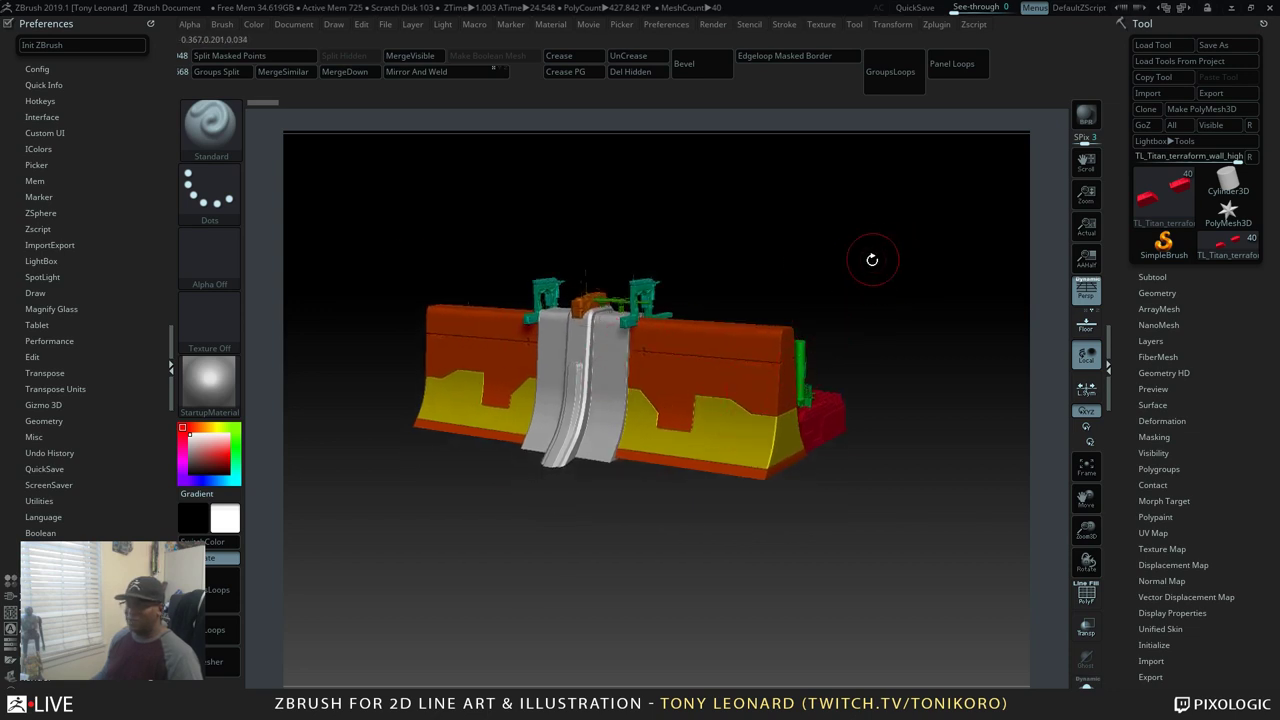
pyautogui.moveTo(871, 257); pyautogui.dragTo(795, 349)
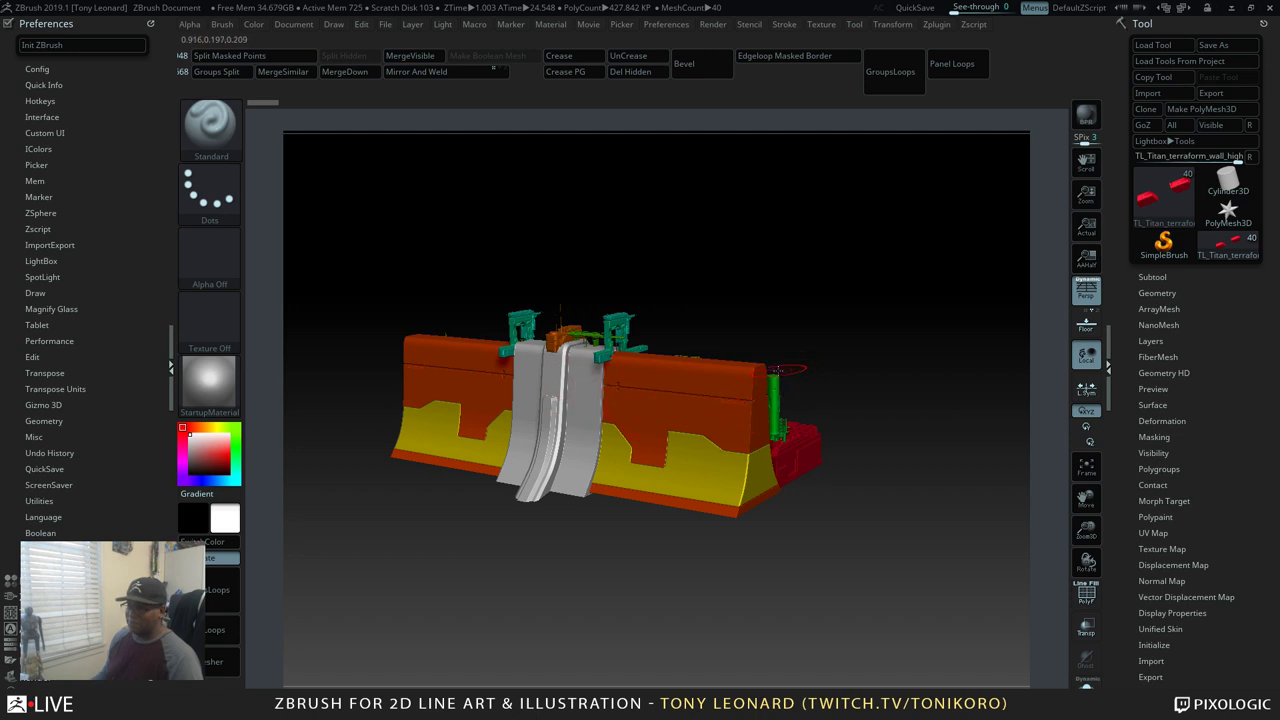
pyautogui.keyDown('shift'); pyautogui.moveTo(729, 593); pyautogui.dragTo(642, 549); pyautogui.keyUp('shift')
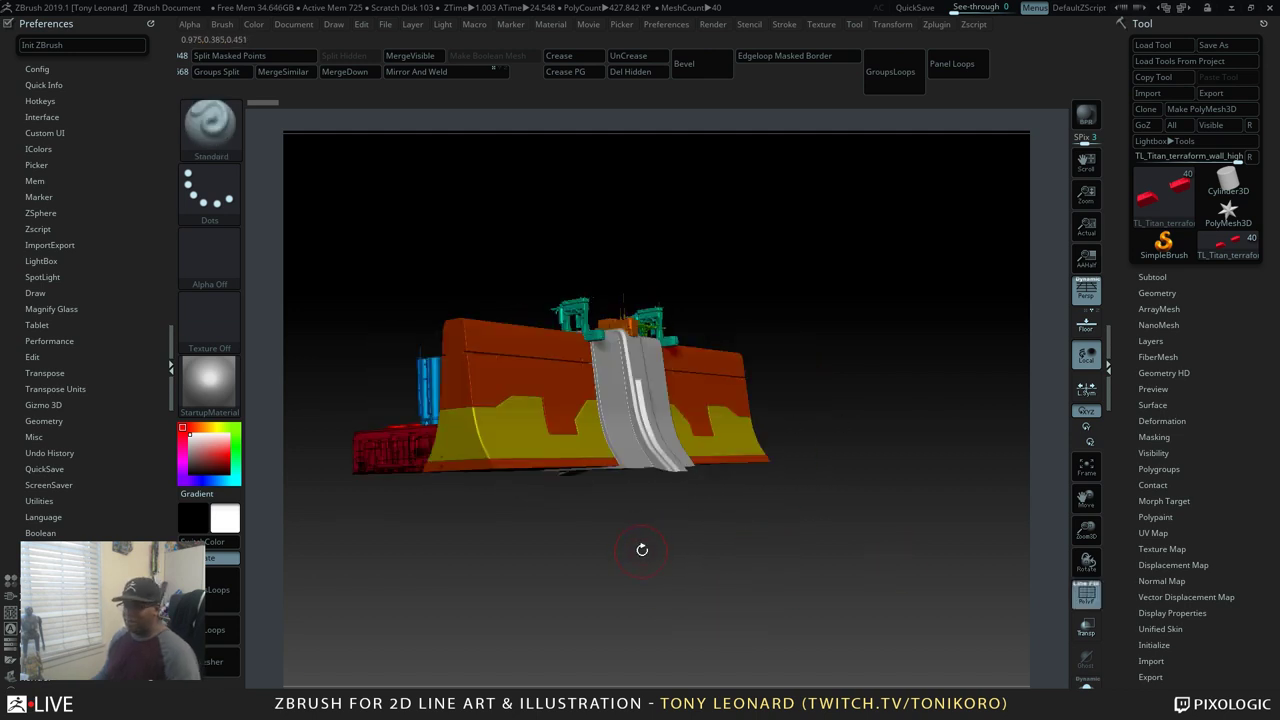
# Merge the six visible wall subtools with UV kept and select Merged_TL_Titan_terraform_wall_high
pyautogui.click(1152, 277)
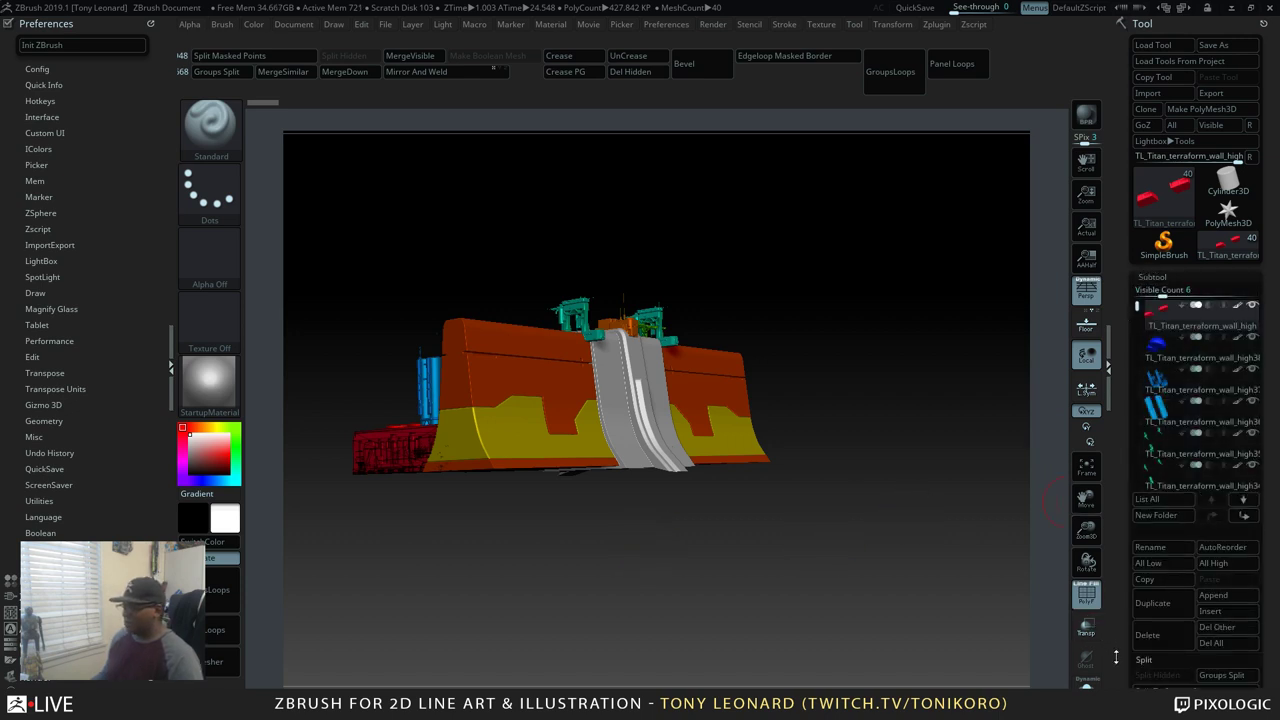
pyautogui.scroll(-5, 1116, 657)
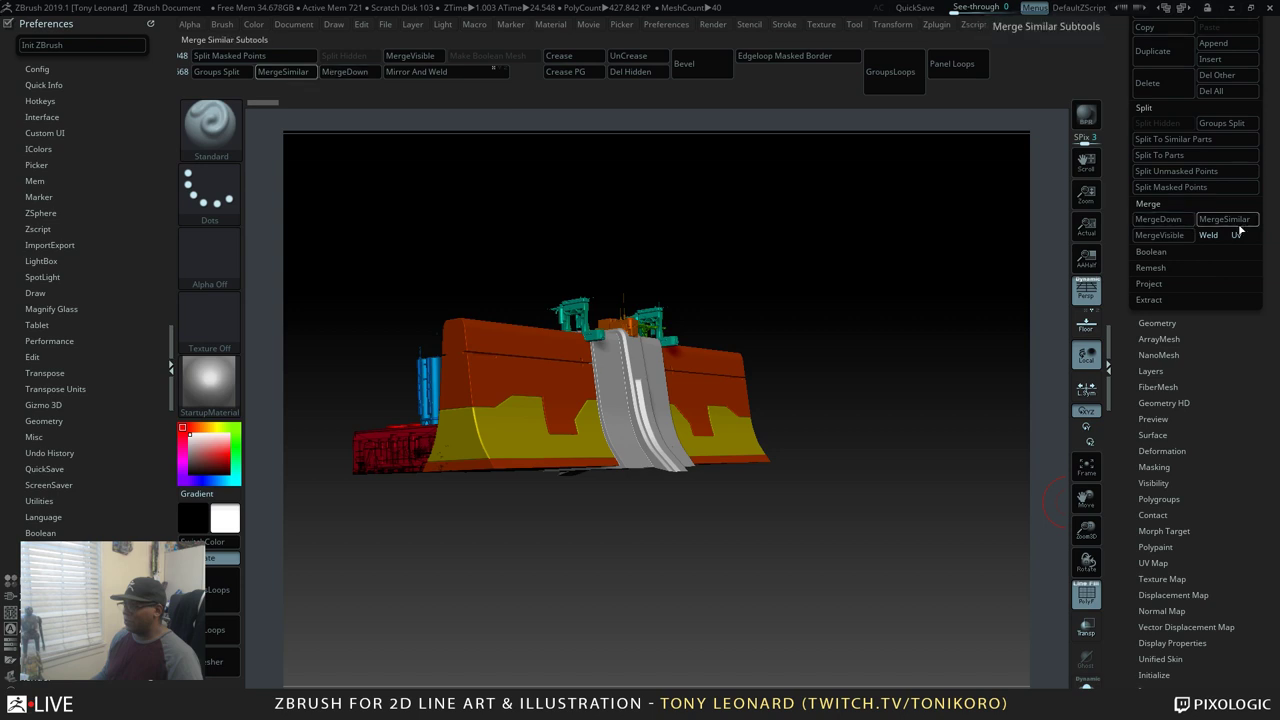
pyautogui.click(1238, 234)
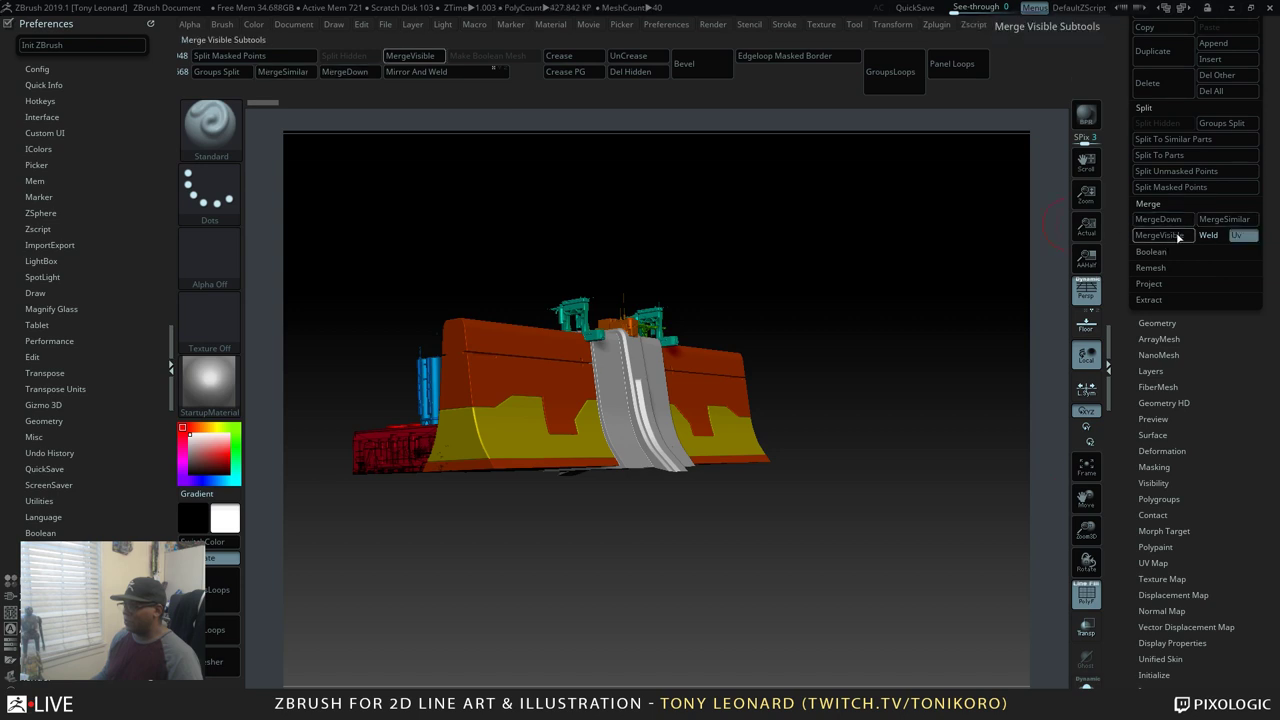
pyautogui.click(1176, 234)
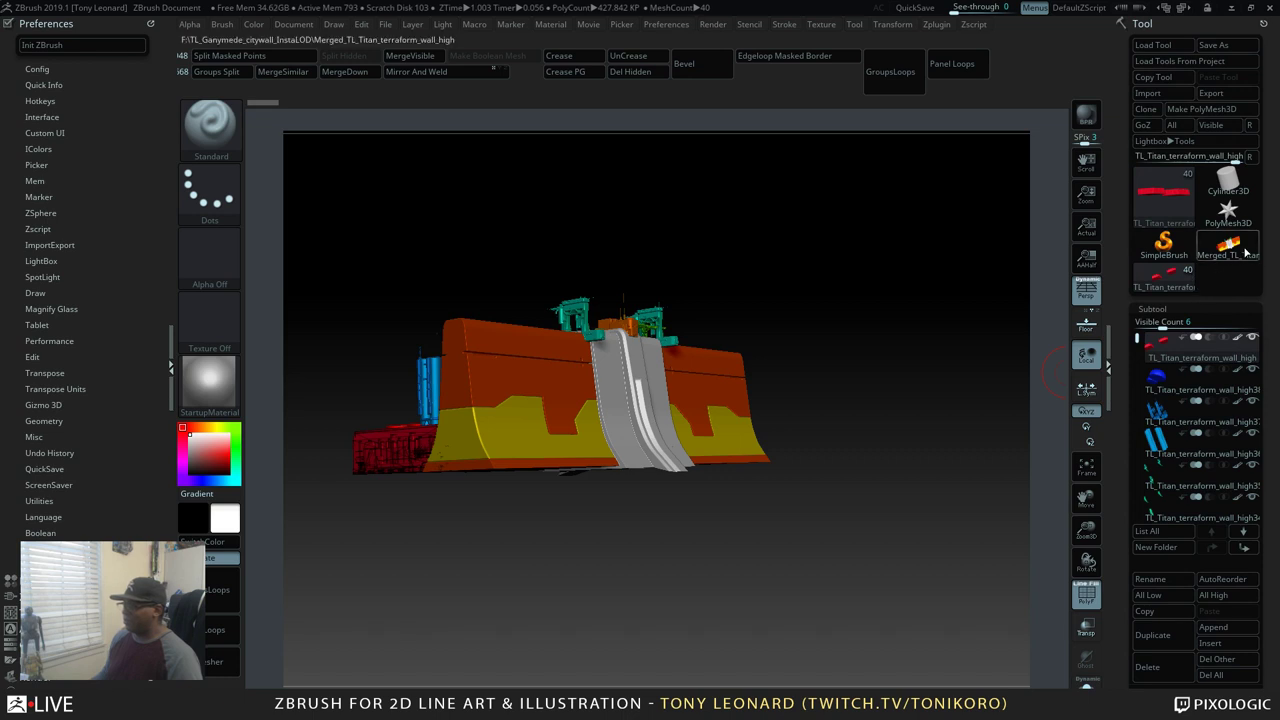
pyautogui.click(1245, 253)
pyautogui.moveTo(921, 408); pyautogui.dragTo(751, 357)
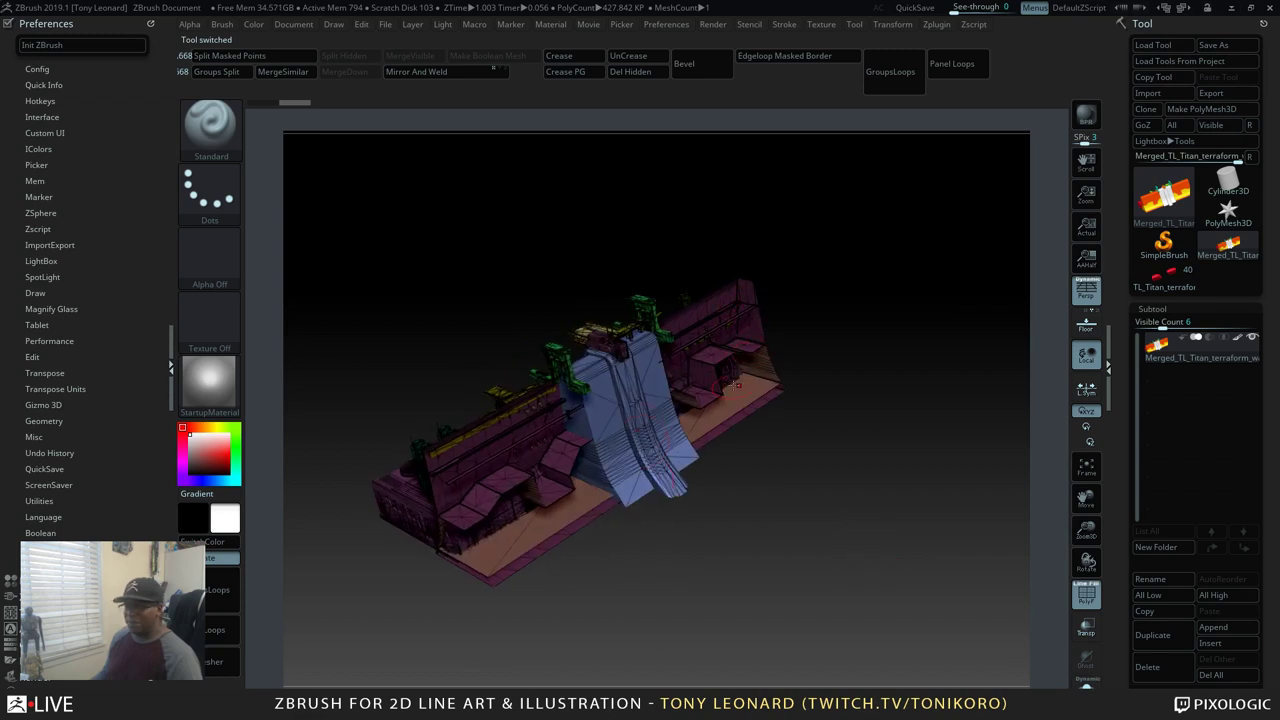
pyautogui.scroll(-5, 1118, 624)
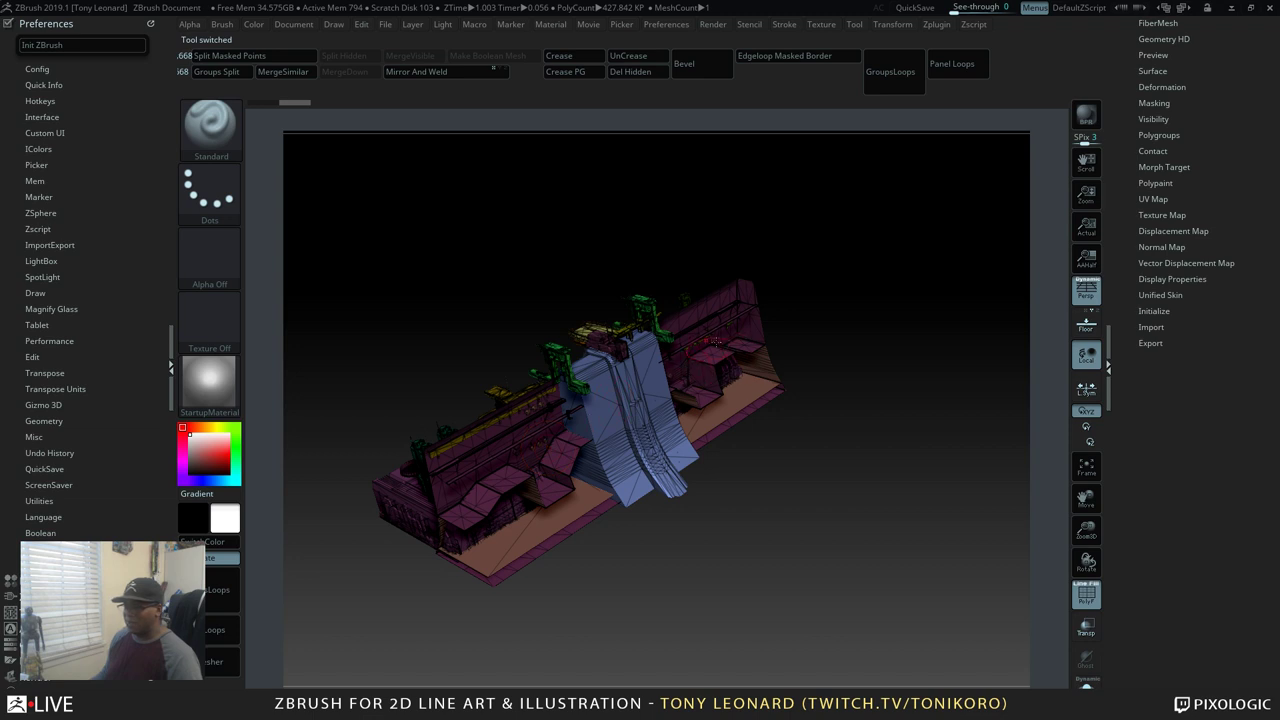
# Turn on Double in the merged wall's Display Properties and rotate it for a closer look
pyautogui.press('shift')
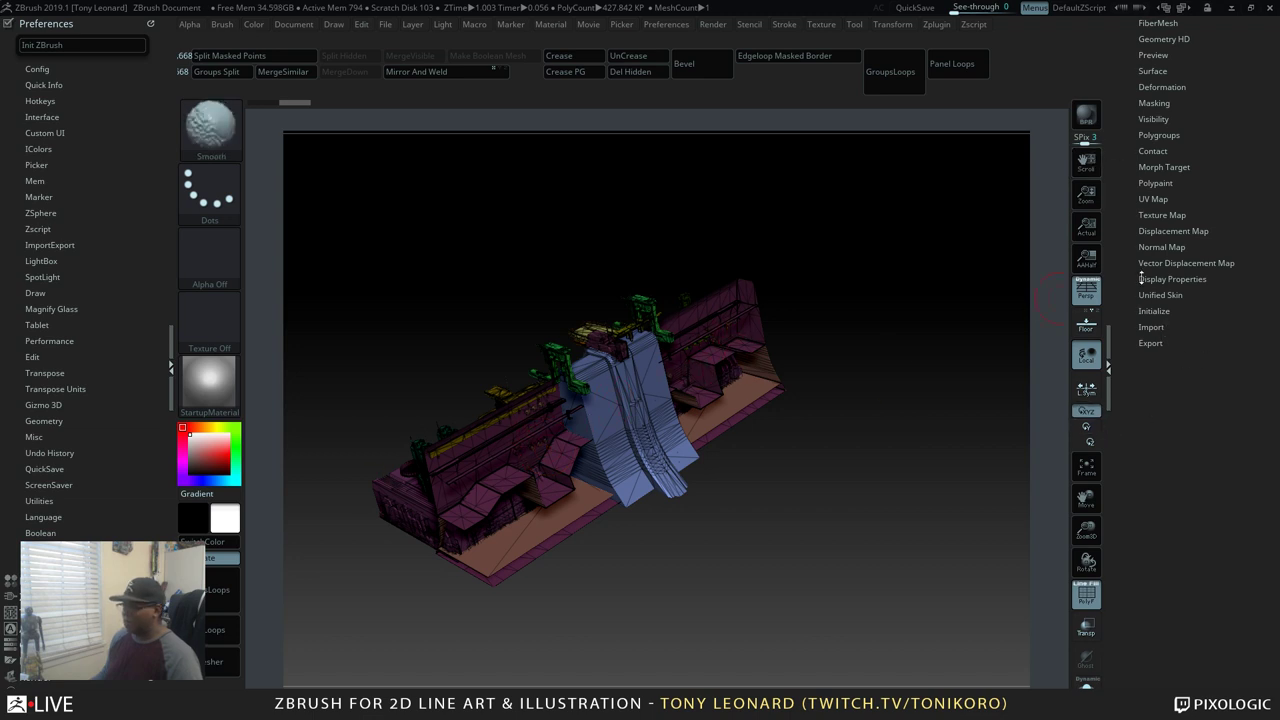
pyautogui.click(1165, 280)
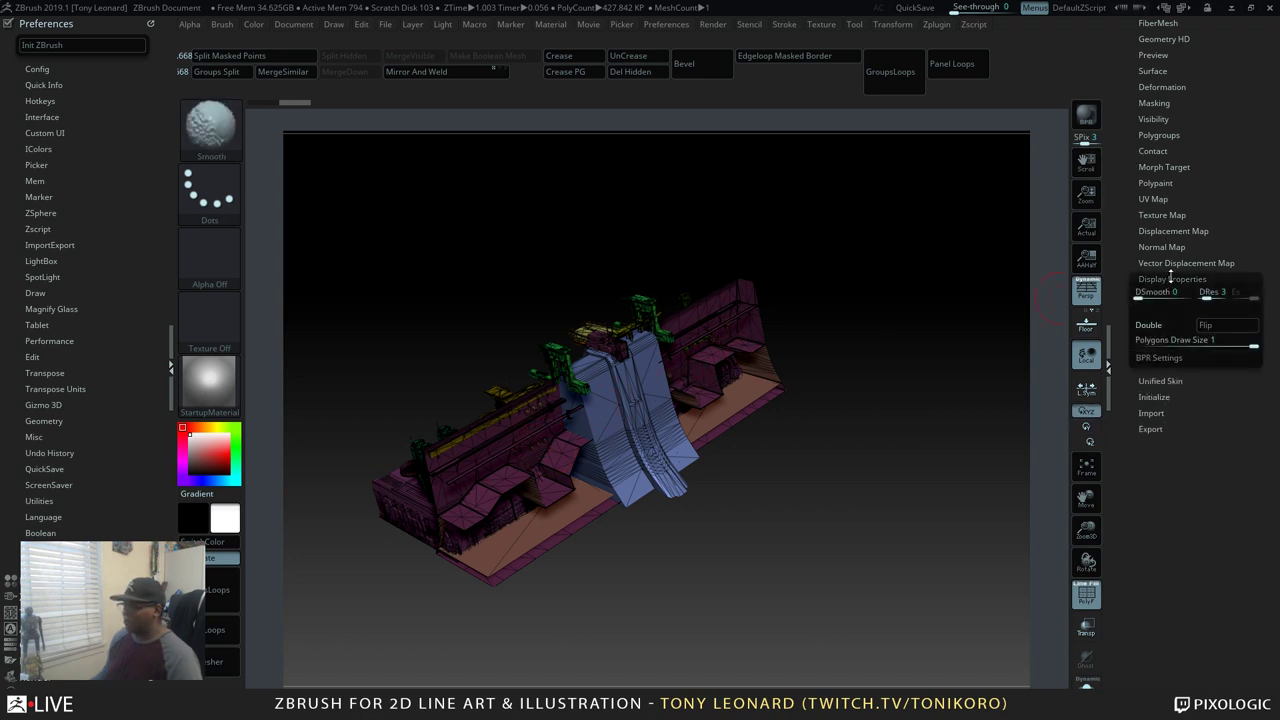
pyautogui.click(1148, 325)
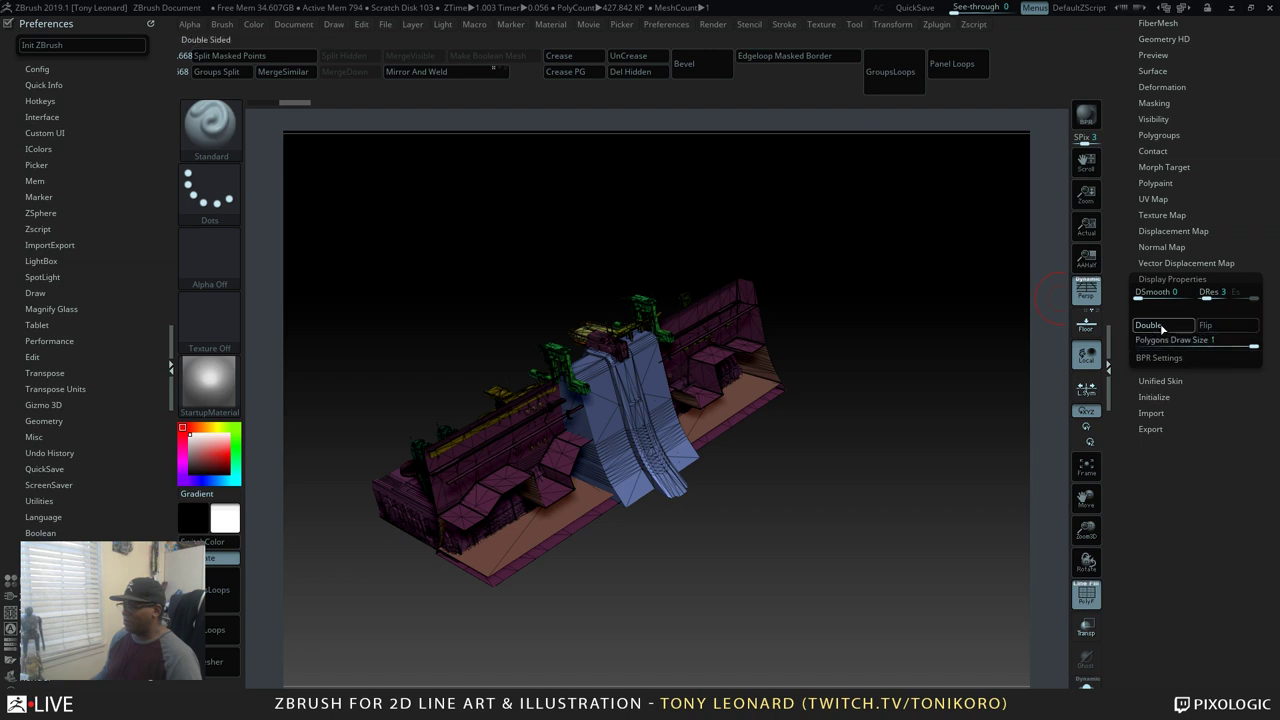
pyautogui.moveTo(815, 535); pyautogui.dragTo(849, 604)
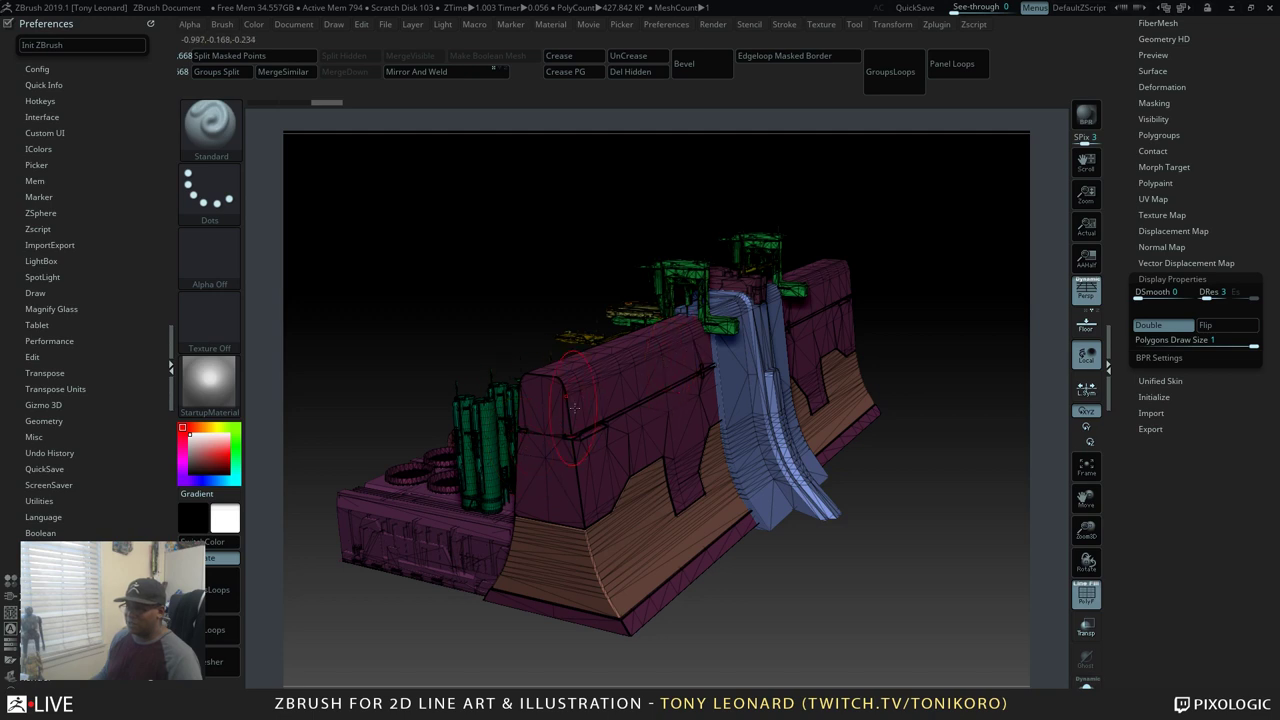
pyautogui.moveTo(960, 430); pyautogui.dragTo(481, 507)
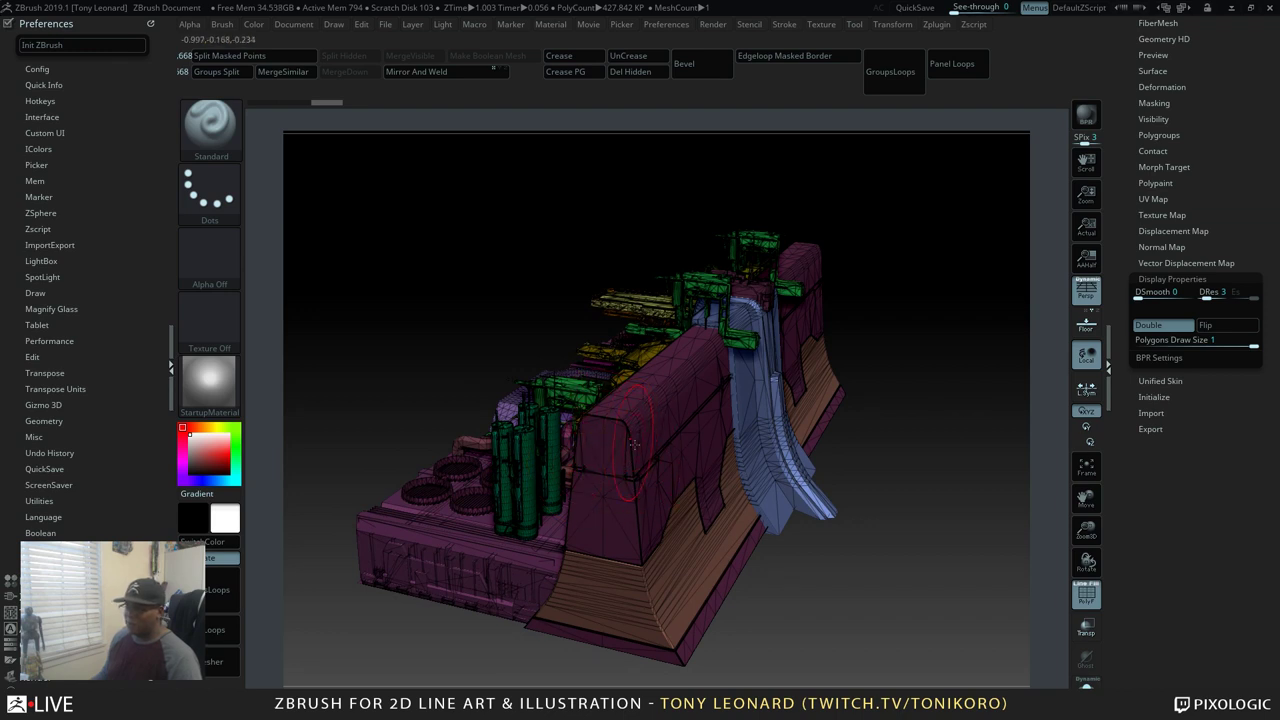
pyautogui.moveTo(891, 405); pyautogui.dragTo(535, 490)
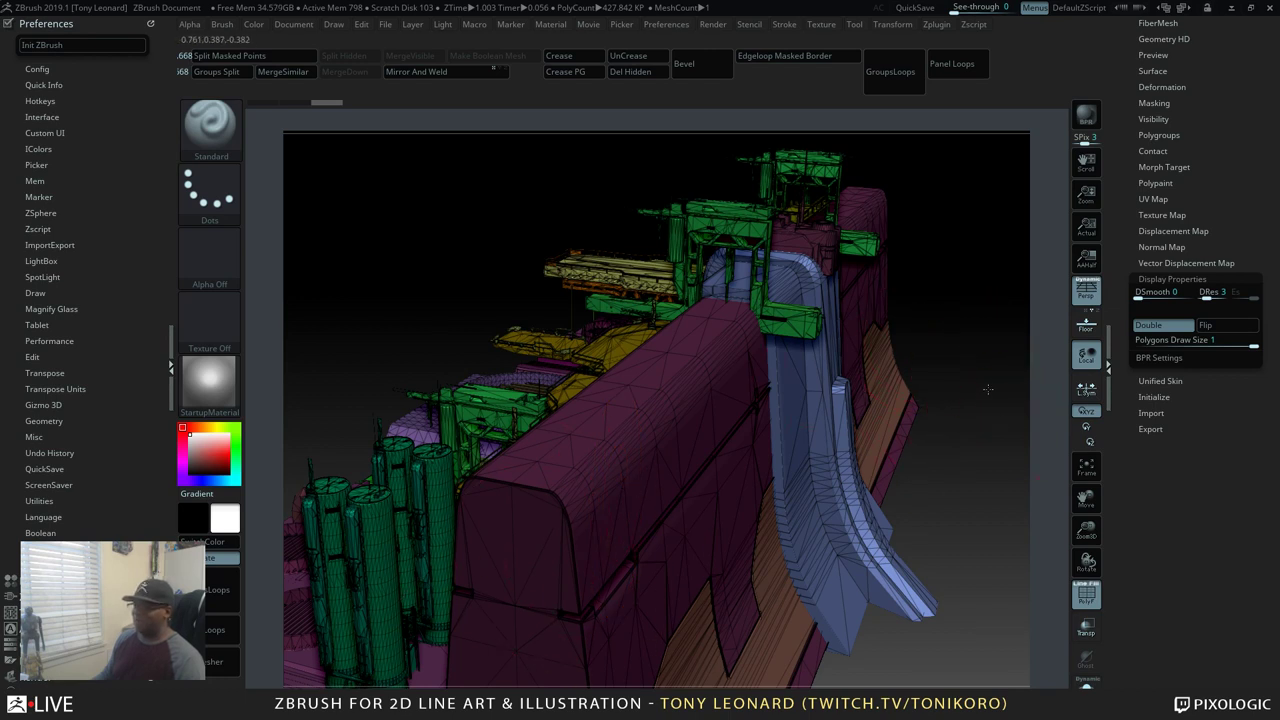
pyautogui.moveTo(972, 402); pyautogui.dragTo(861, 431)
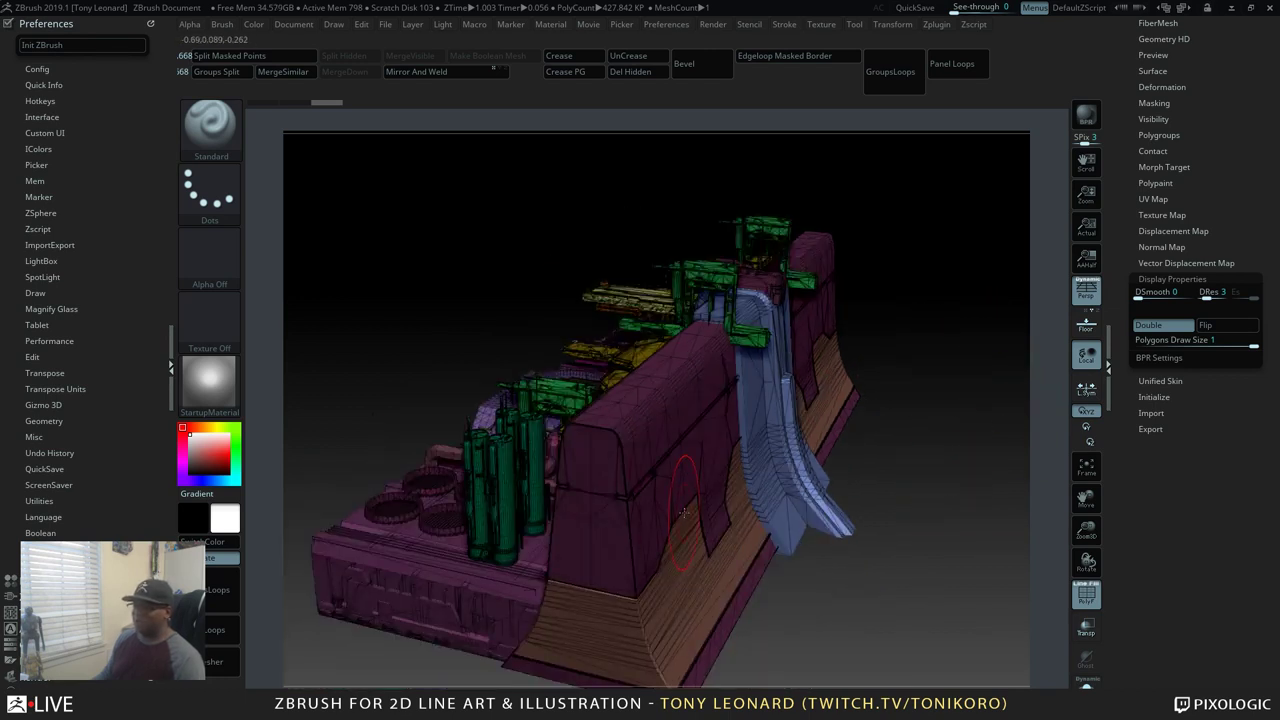
pyautogui.moveTo(861, 600); pyautogui.dragTo(855, 561)
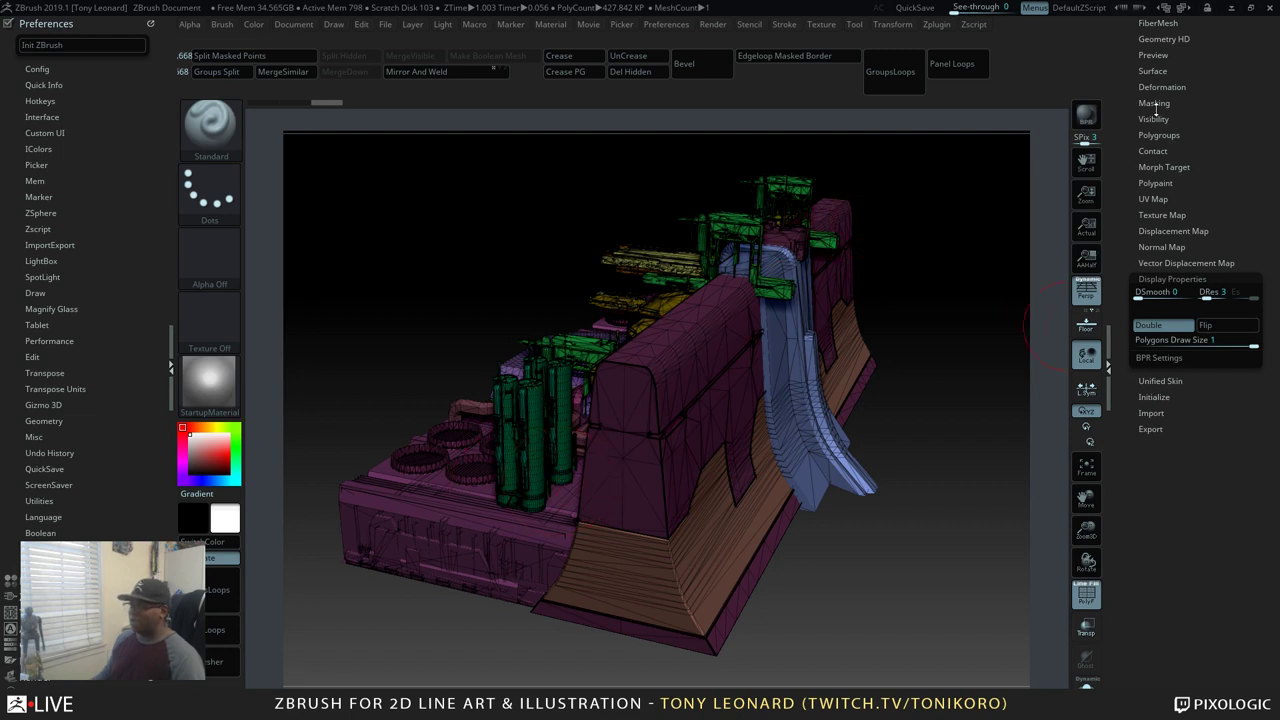
# Expand the Polygroups subpalette for the merged wall mesh
pyautogui.scroll(5, 1132, 84)
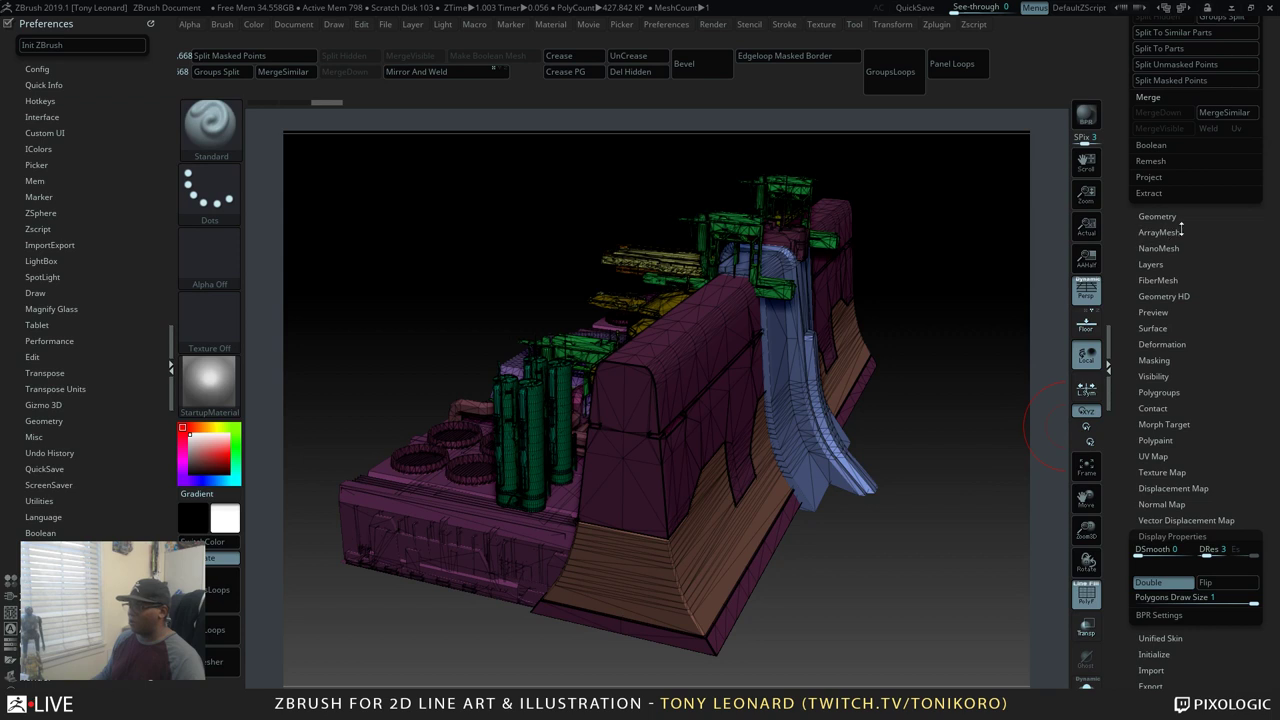
pyautogui.click(1178, 393)
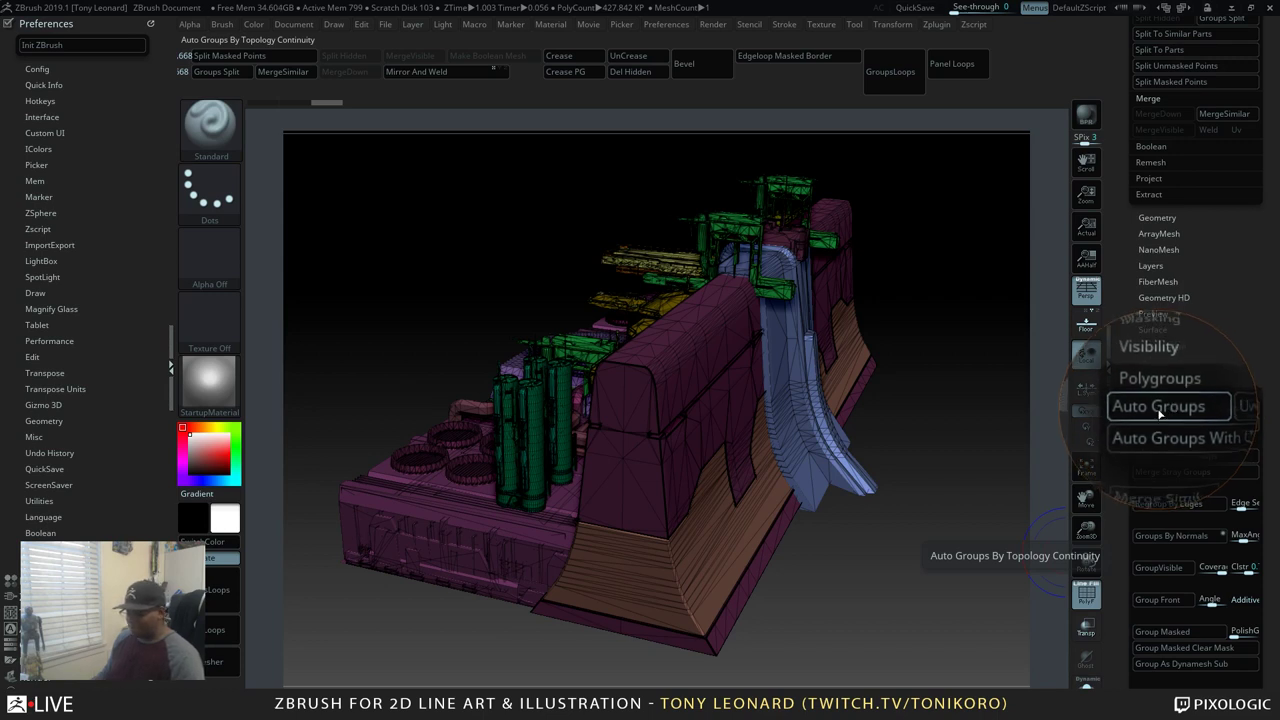
pyautogui.press('super+Escape')
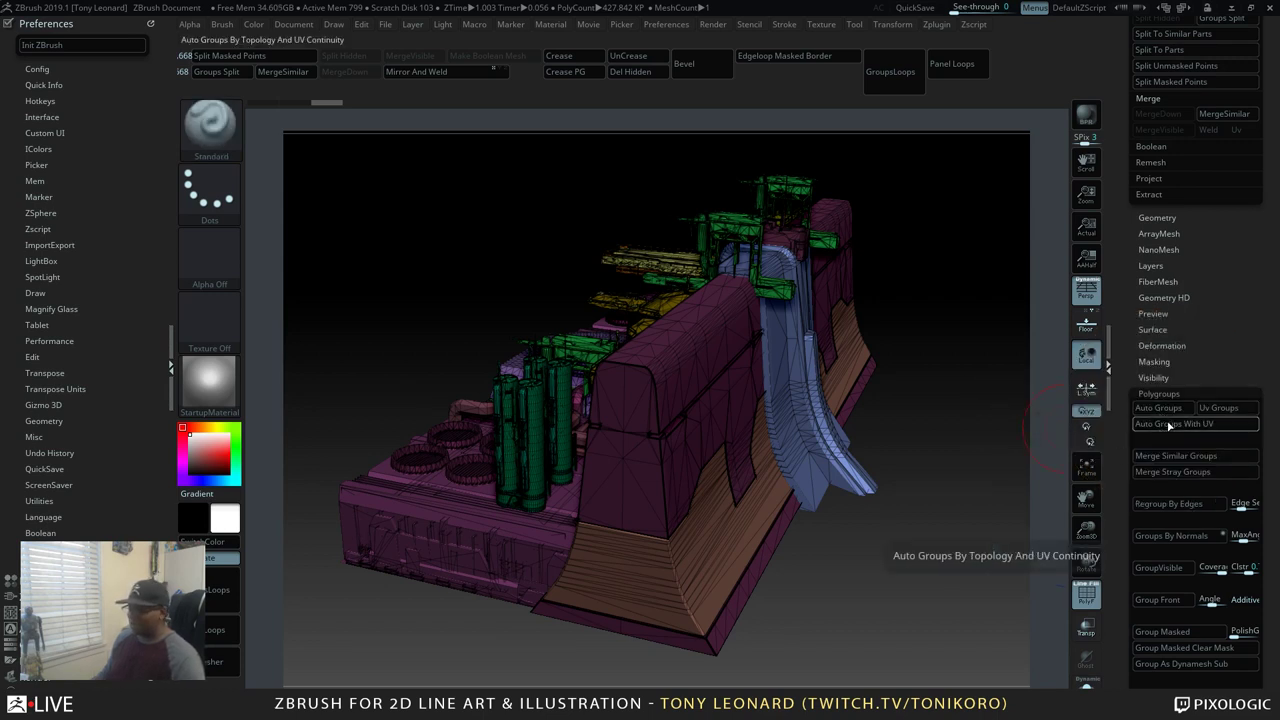
# Scroll the Tool tray and expand the Polypaint subpalette, showing Colorize switched on
pyautogui.scroll(-2, 1122, 594)
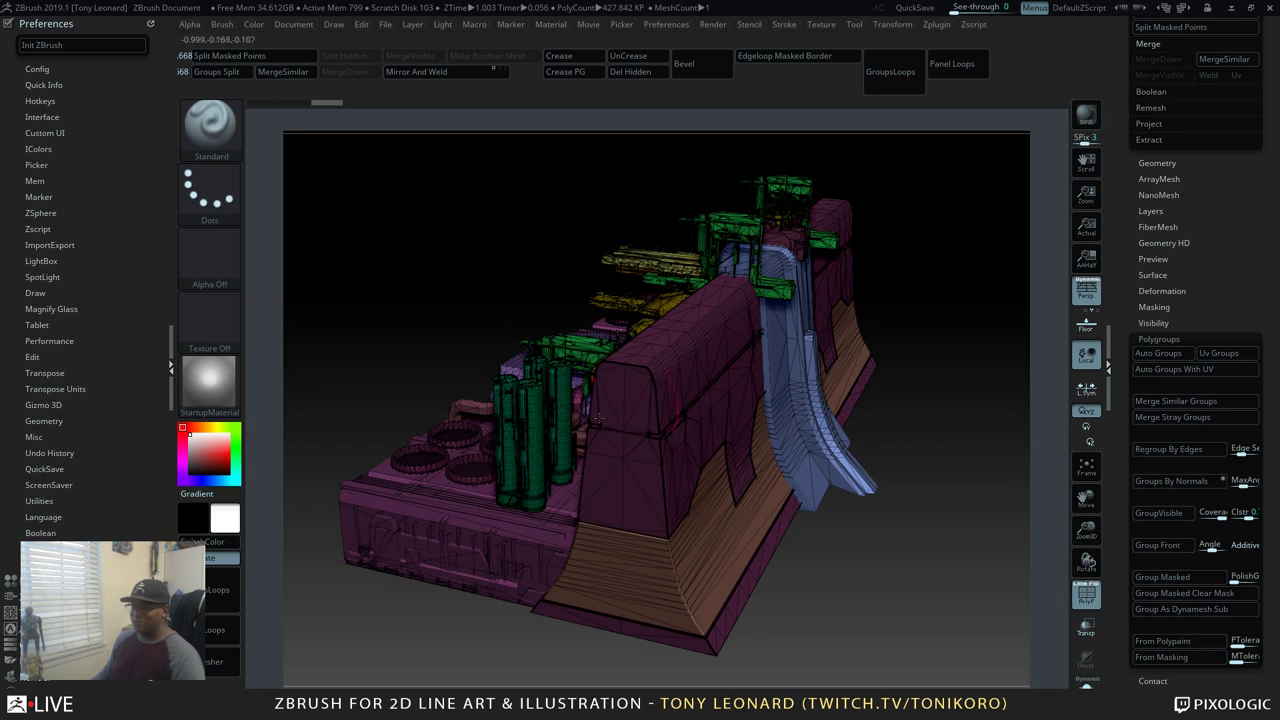
pyautogui.scroll(-6, 1147, 640)
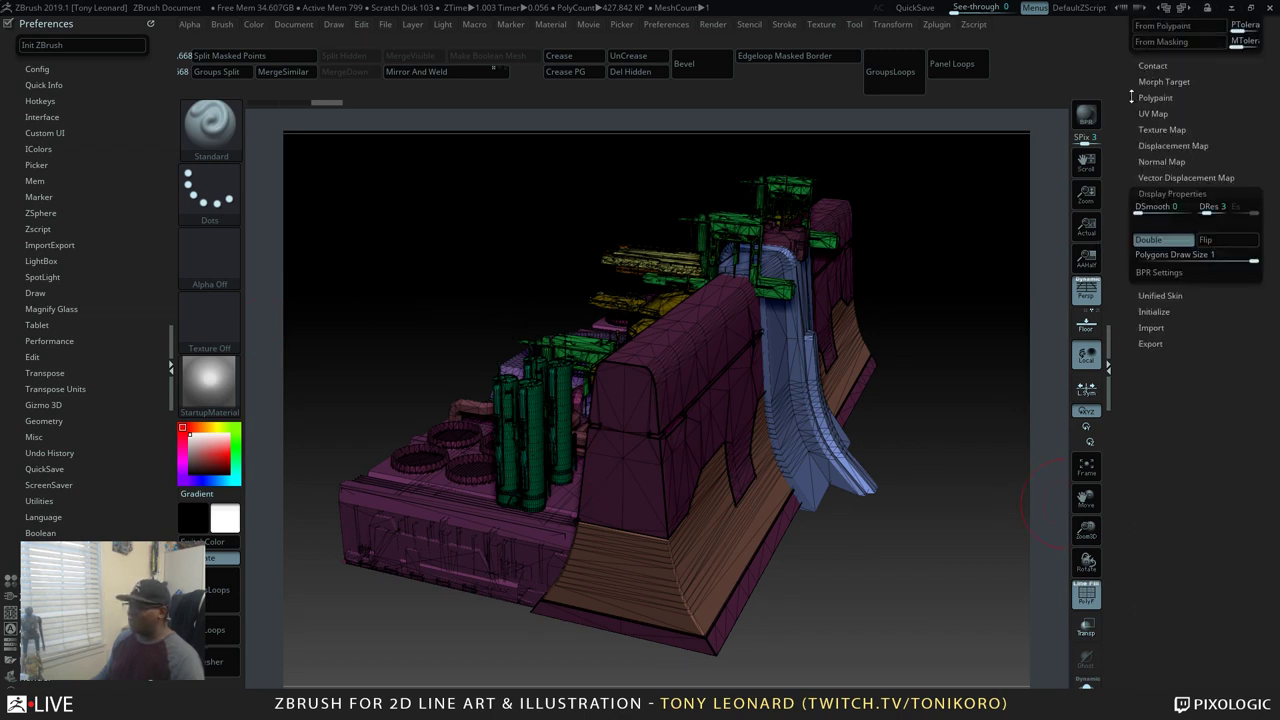
pyautogui.scroll(3, 1132, 97)
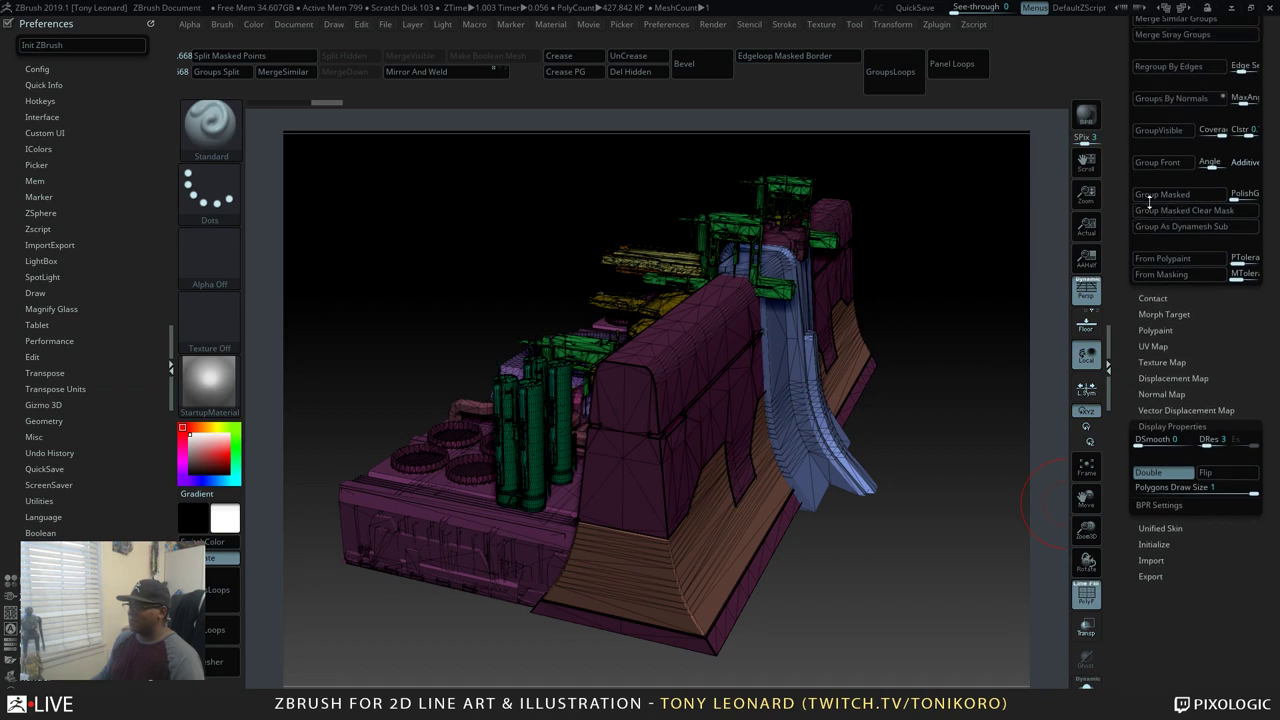
pyautogui.scroll(1, 1149, 202)
pyautogui.press('shift')
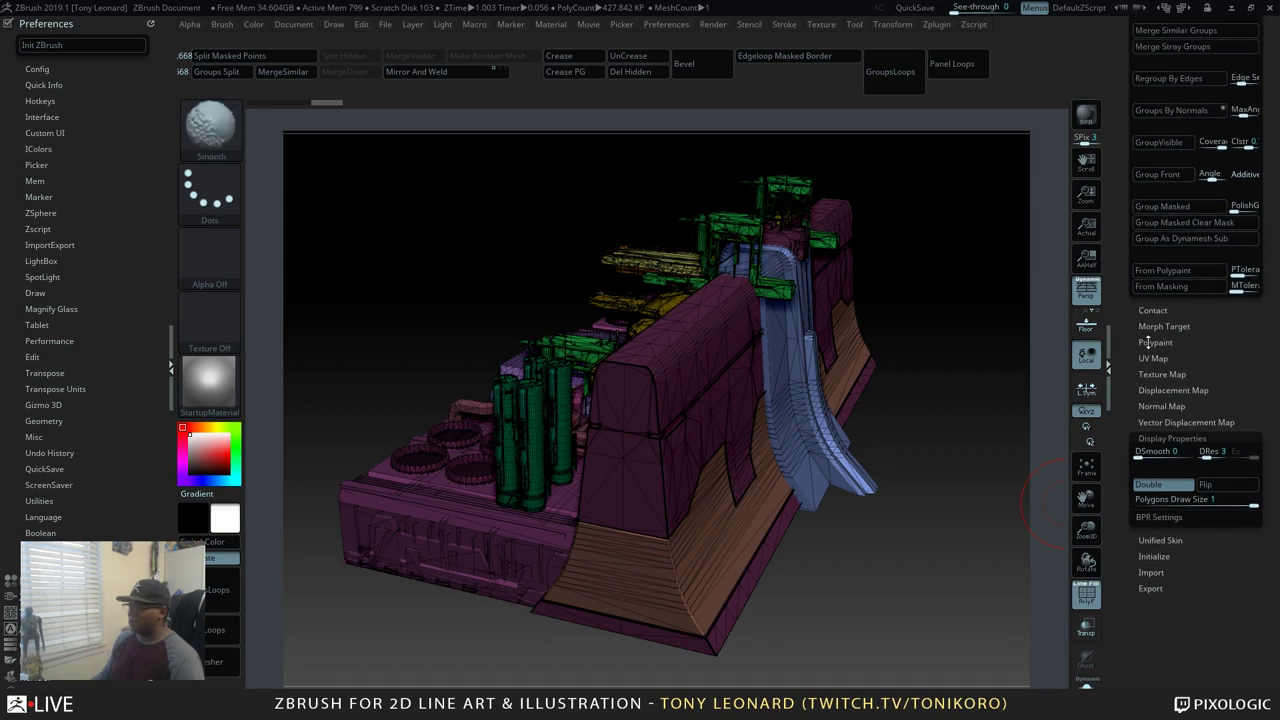
pyautogui.click(1155, 342)
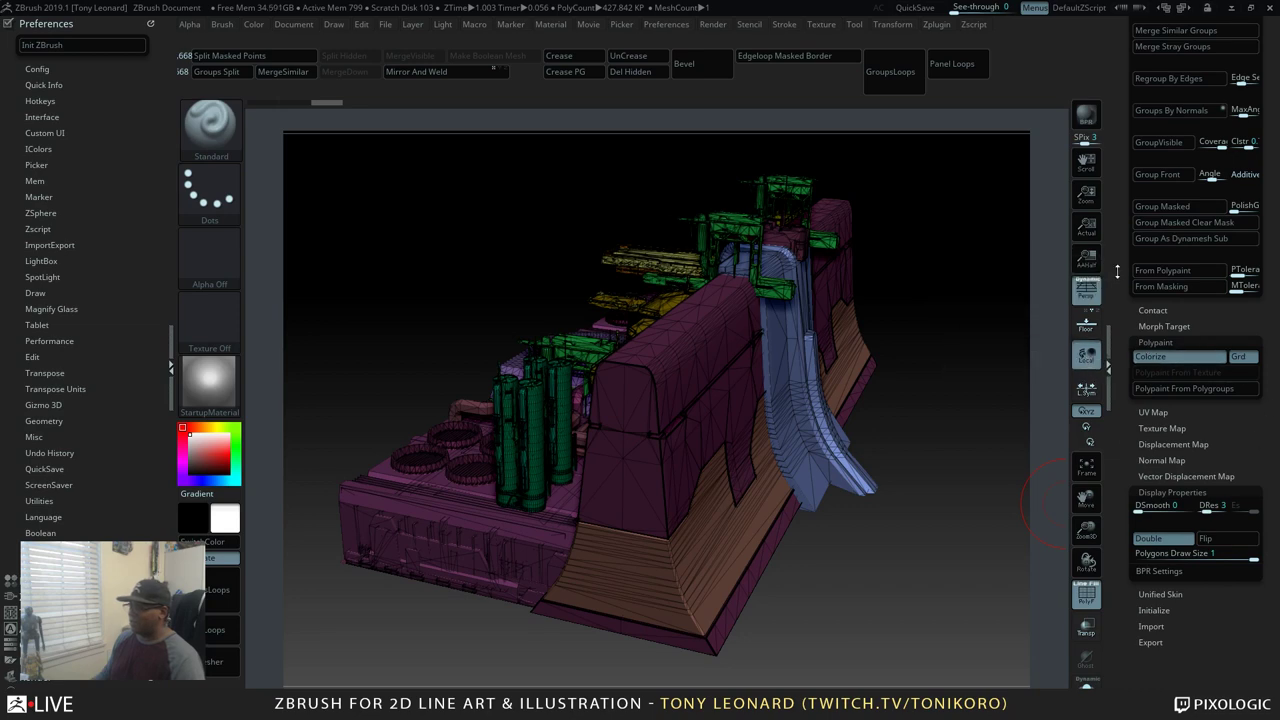
pyautogui.scroll(15, 1122, 520)
pyautogui.scroll(-5, 1122, 520)
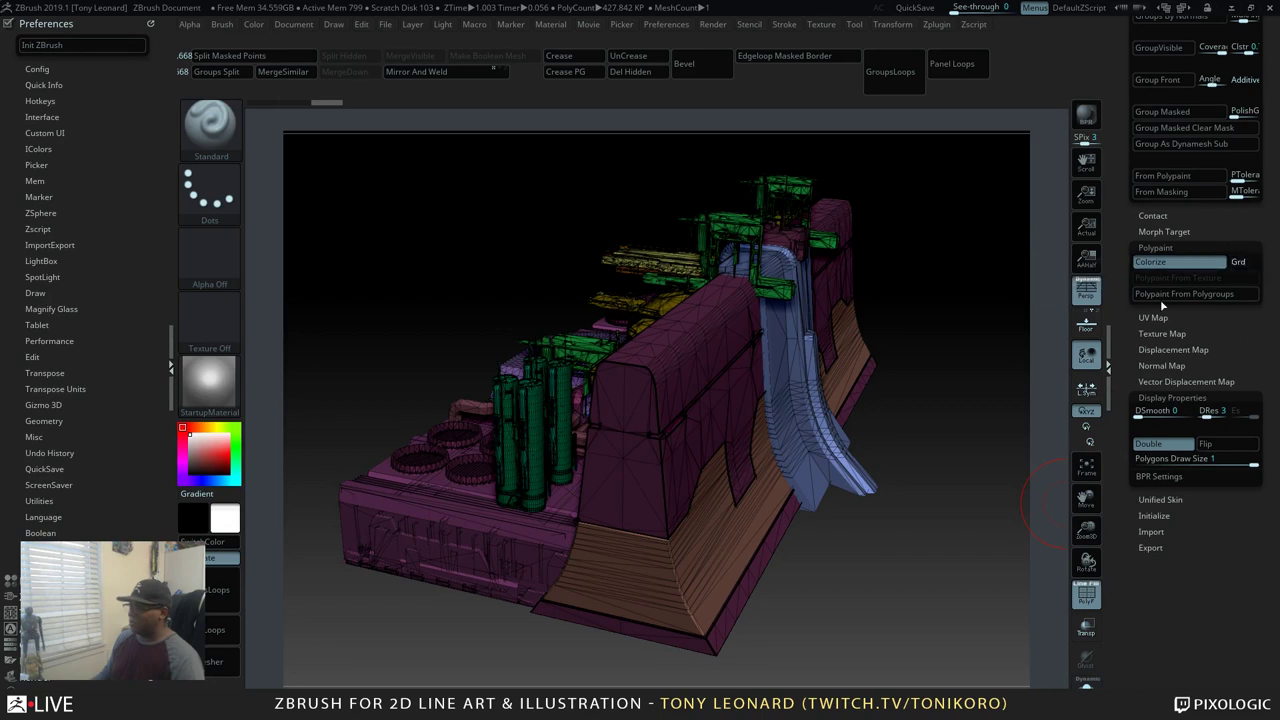
# Polypaint the wall from its polygroups, hide Polyframe, collapse Preferences and expand Zplugin
pyautogui.click(1152, 294)
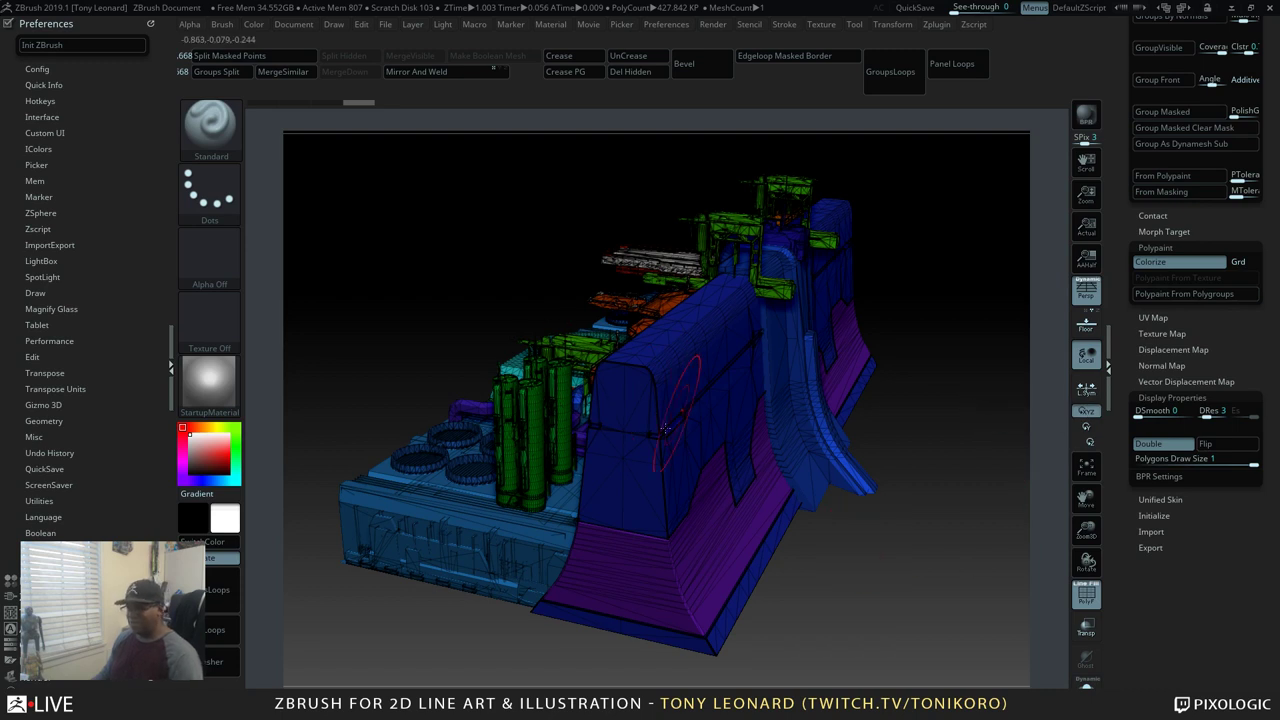
pyautogui.press('shift')
pyautogui.hotkey('shift', 'f')
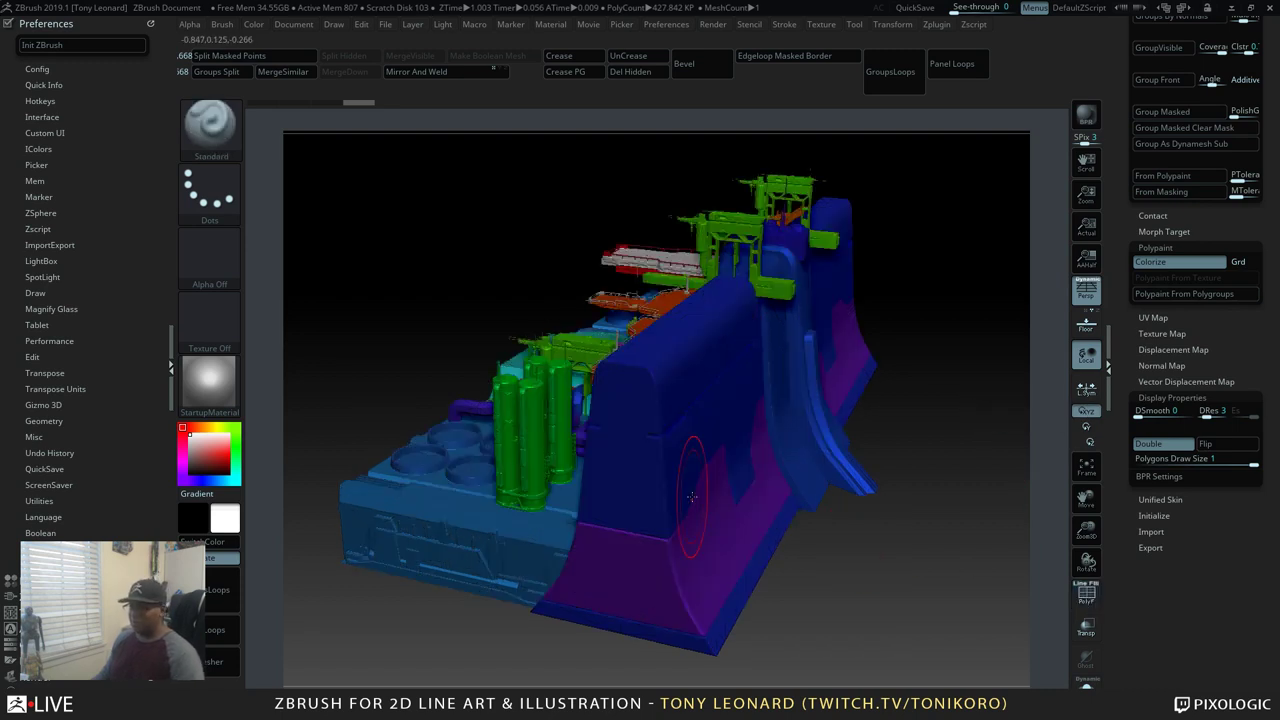
pyautogui.moveTo(856, 587); pyautogui.dragTo(455, 229)
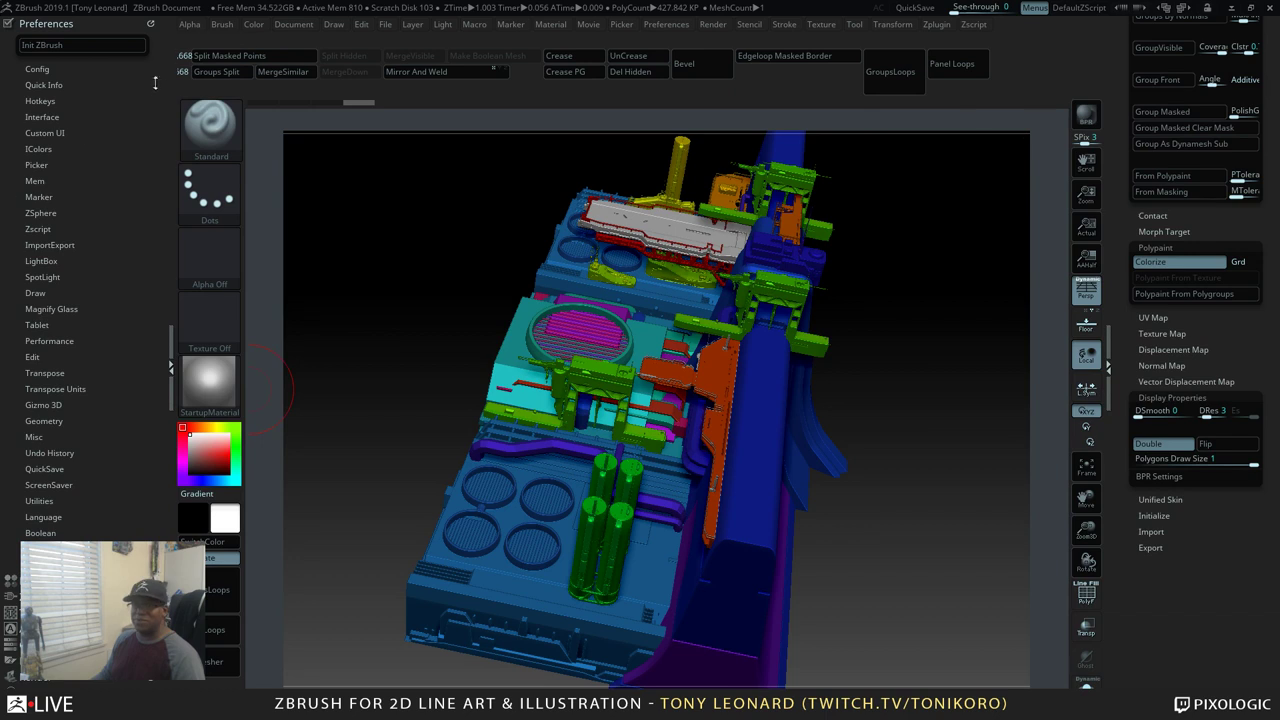
pyautogui.click(60, 23)
pyautogui.click(37, 56)
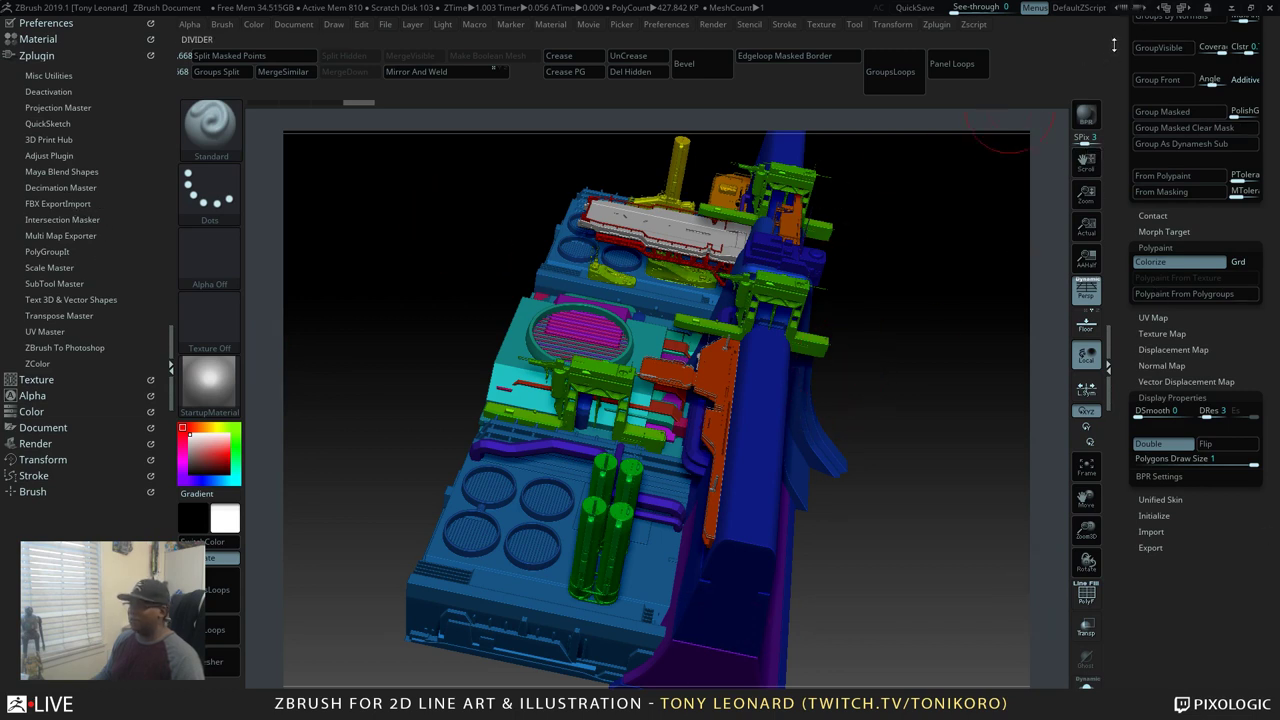
# Expand Zplugin's FBX ExportImport subpalette, set to Visible subtools, FBX 2019 binary, TGA maps
pyautogui.scroll(5, 1114, 100)
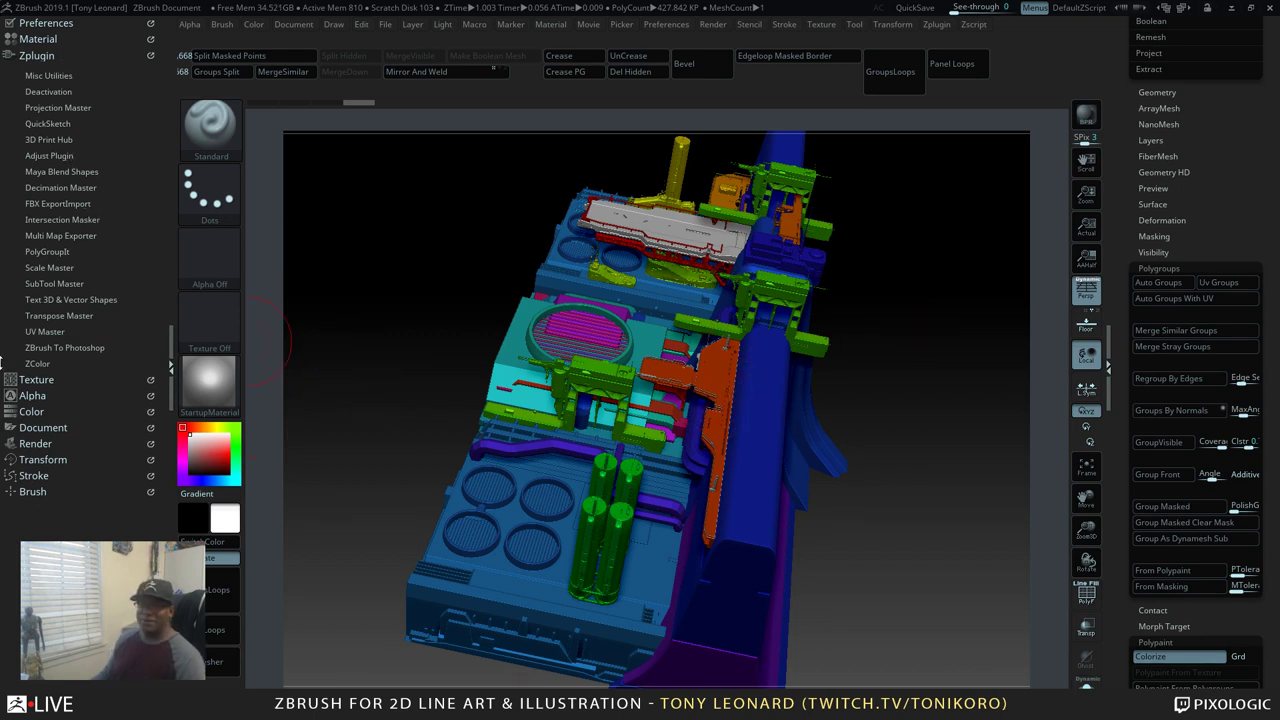
pyautogui.press('shift')
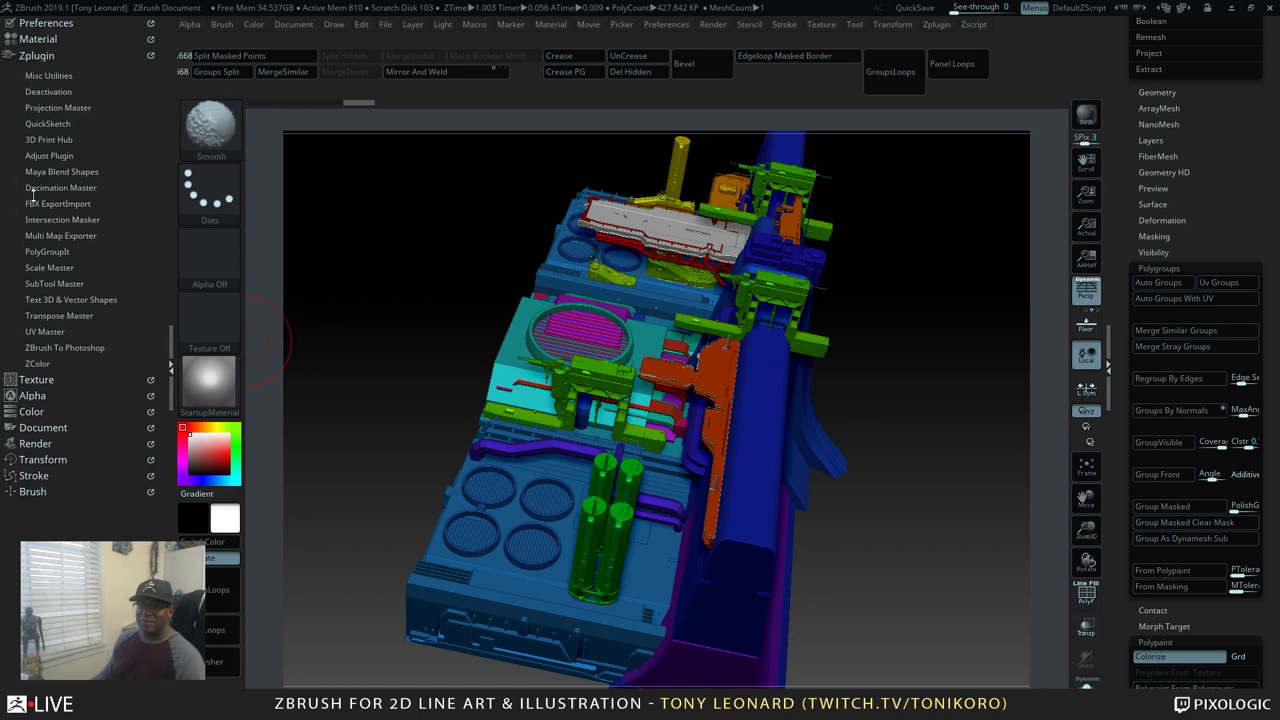
pyautogui.click(34, 202)
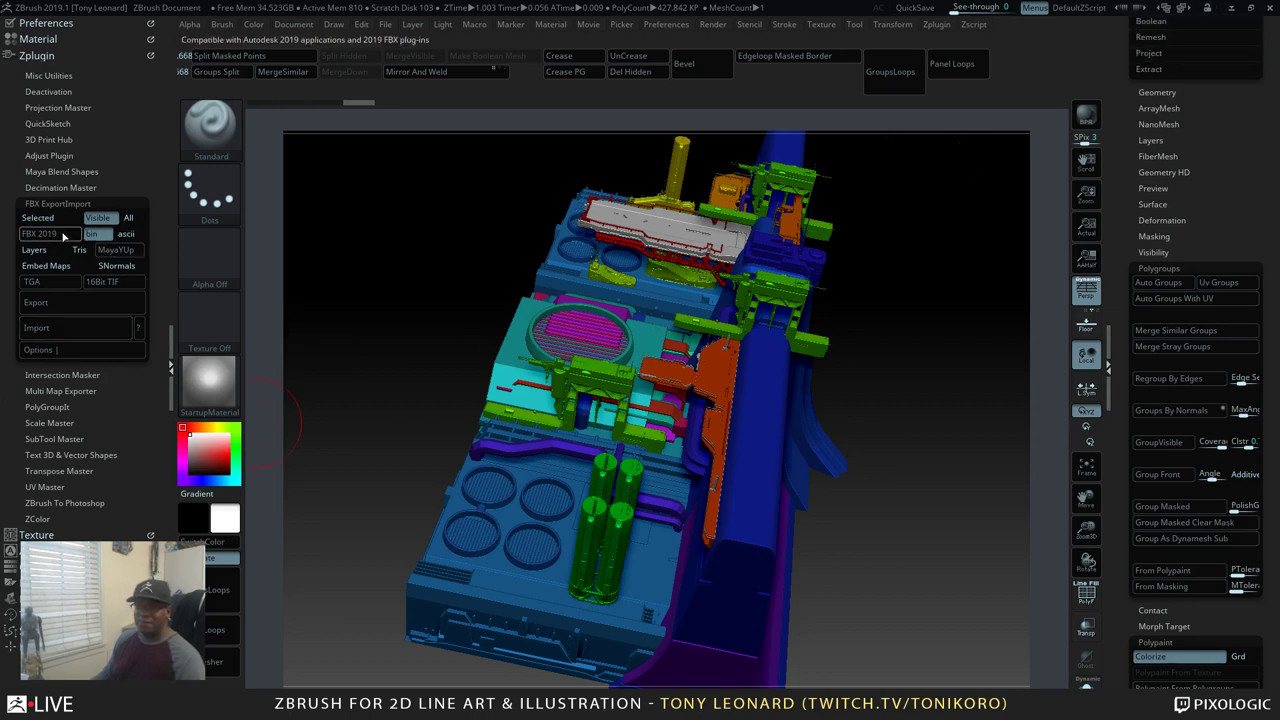
# Export the colourised wall to New Volume (F:) as Testwall_wall_high.fbx
pyautogui.click(63, 300)
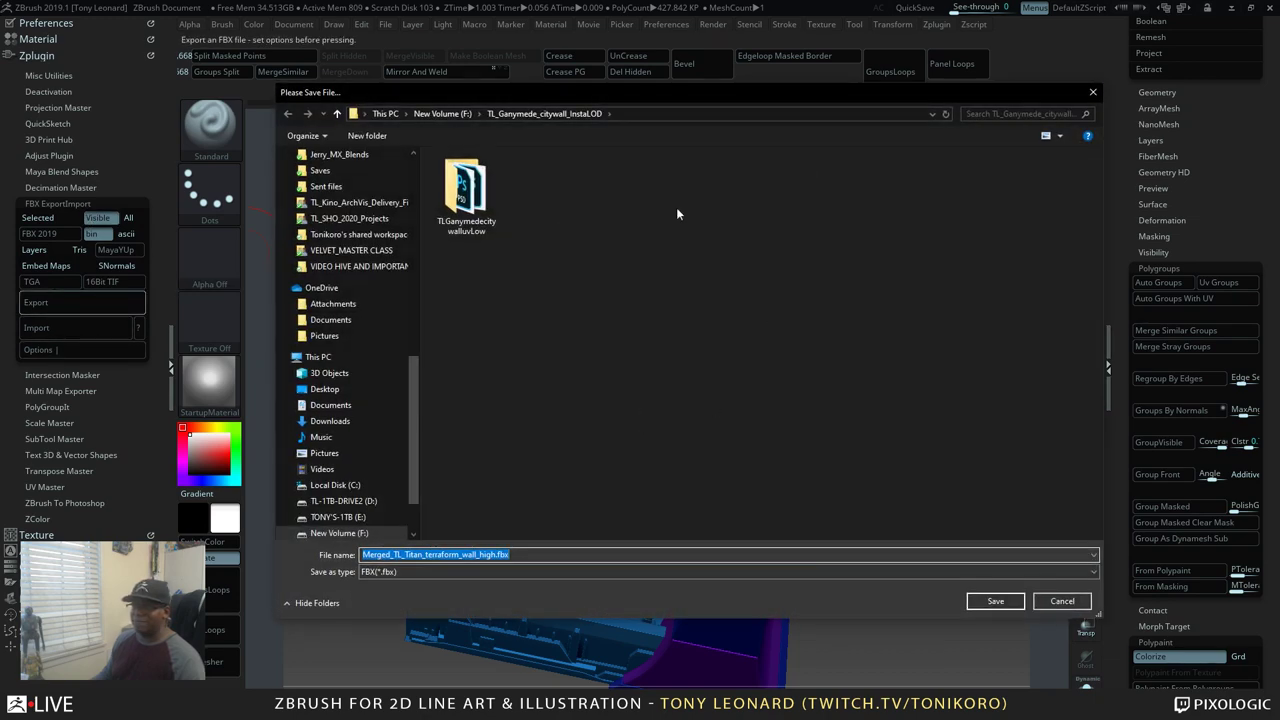
pyautogui.click(445, 114)
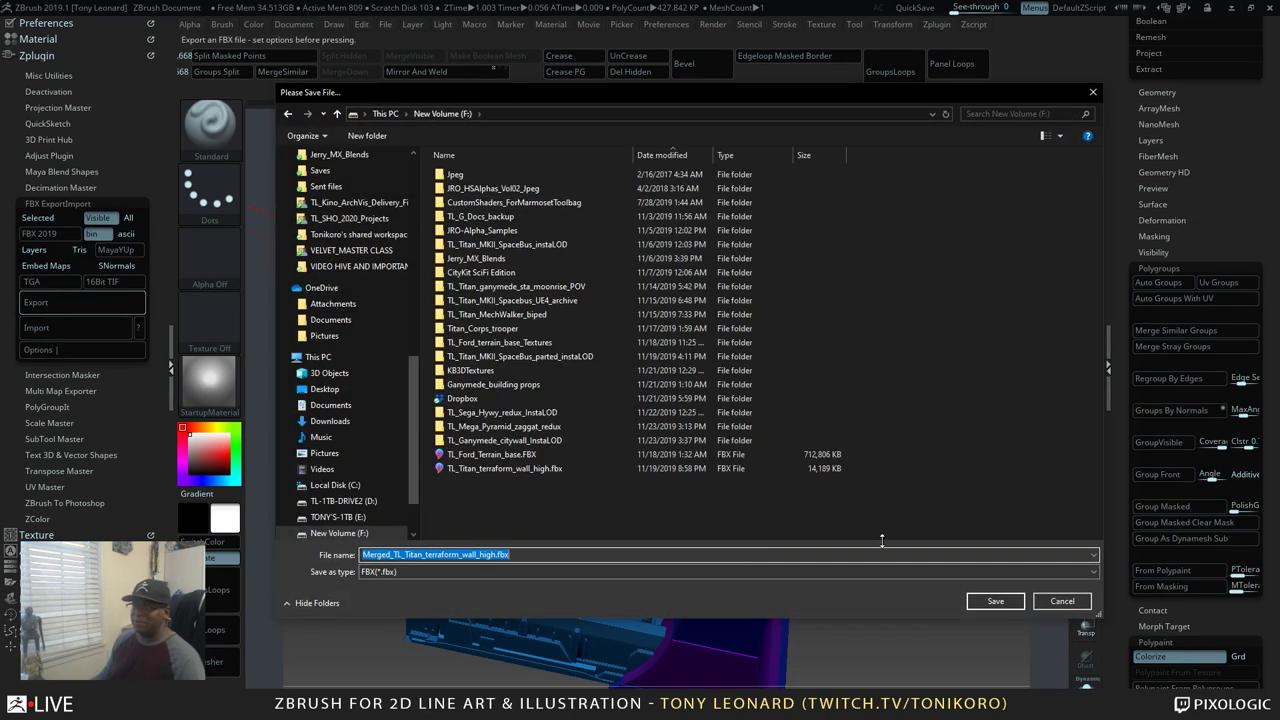
pyautogui.click(461, 554)
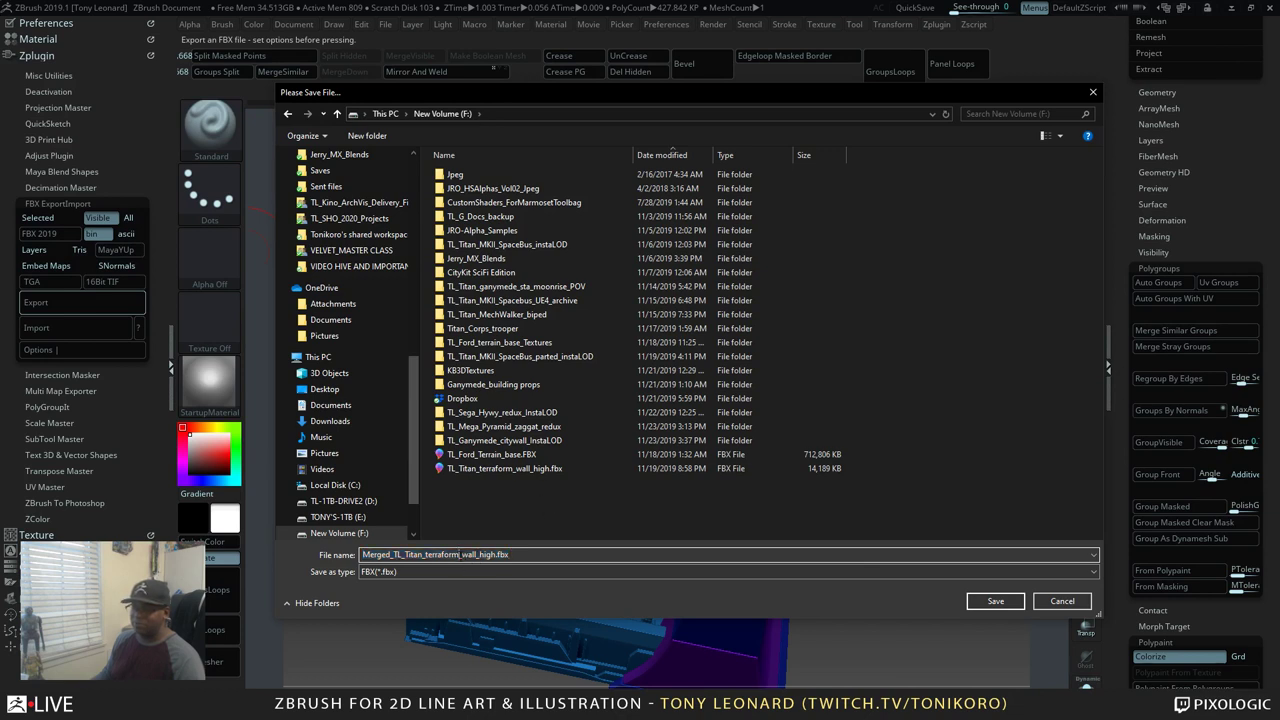
pyautogui.moveTo(461, 554); pyautogui.dragTo(362, 554)
pyautogui.write('TL')
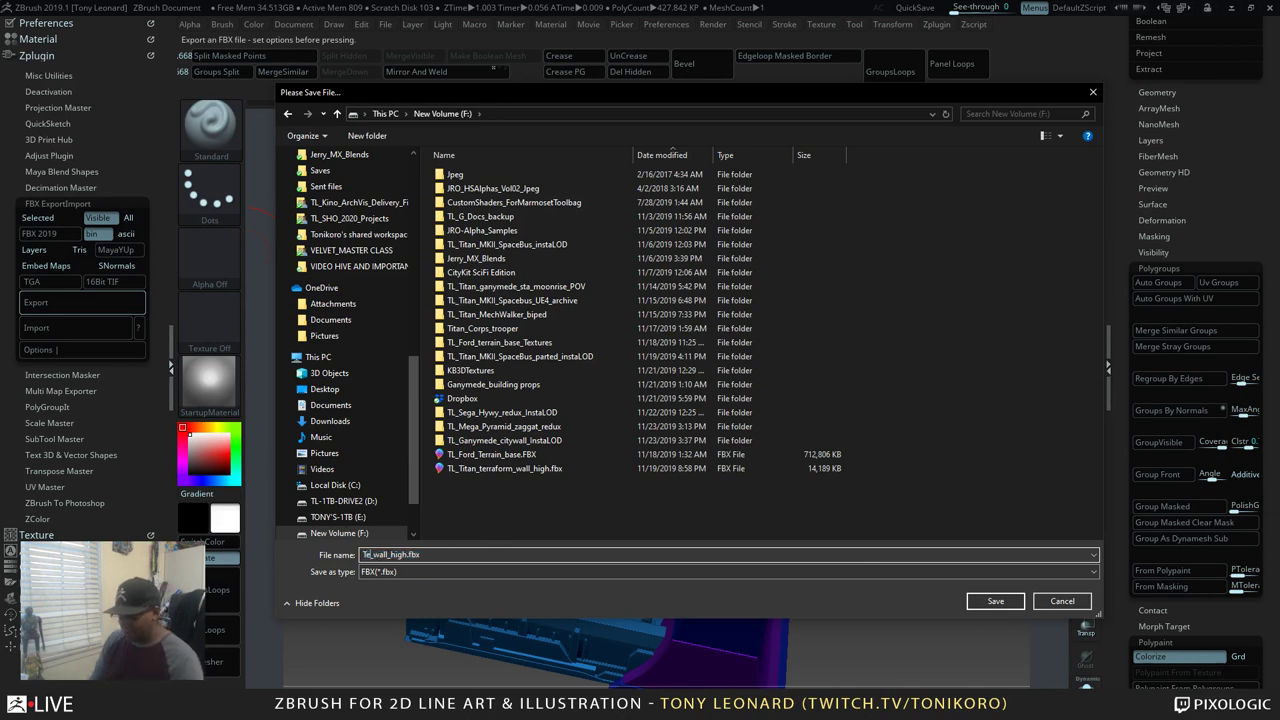
pyautogui.write('Testwl')
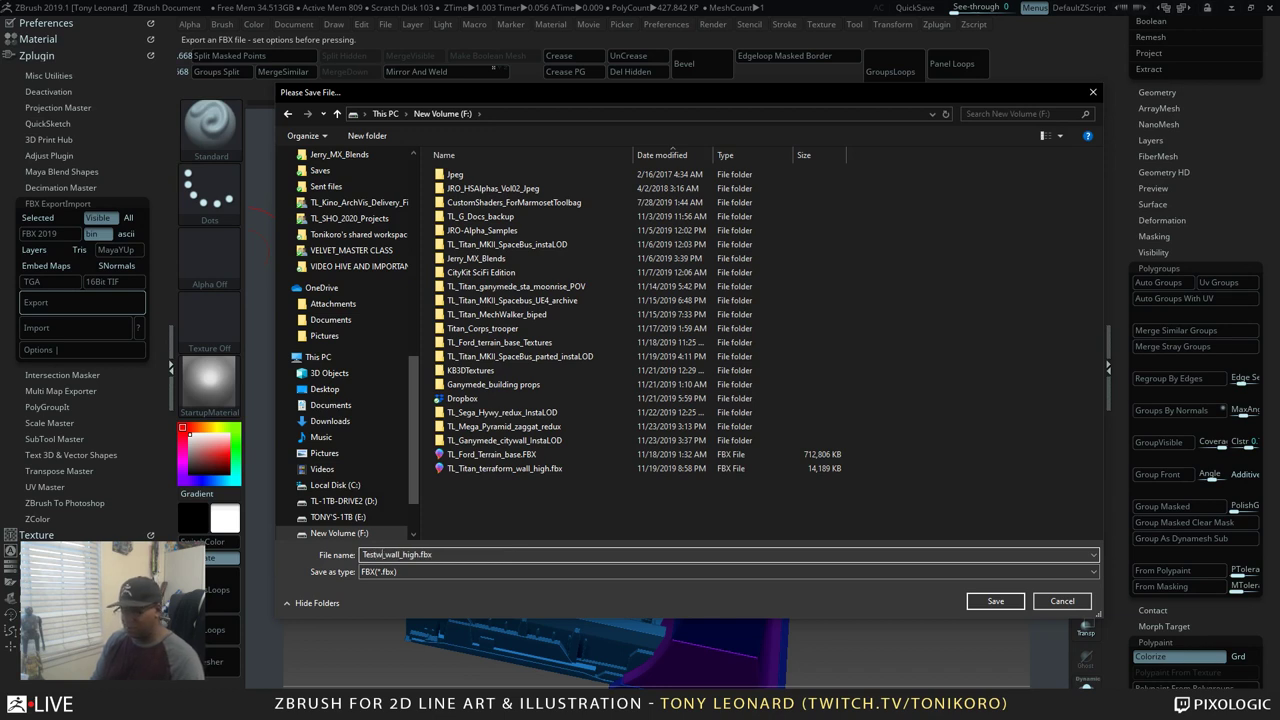
pyautogui.write('all')
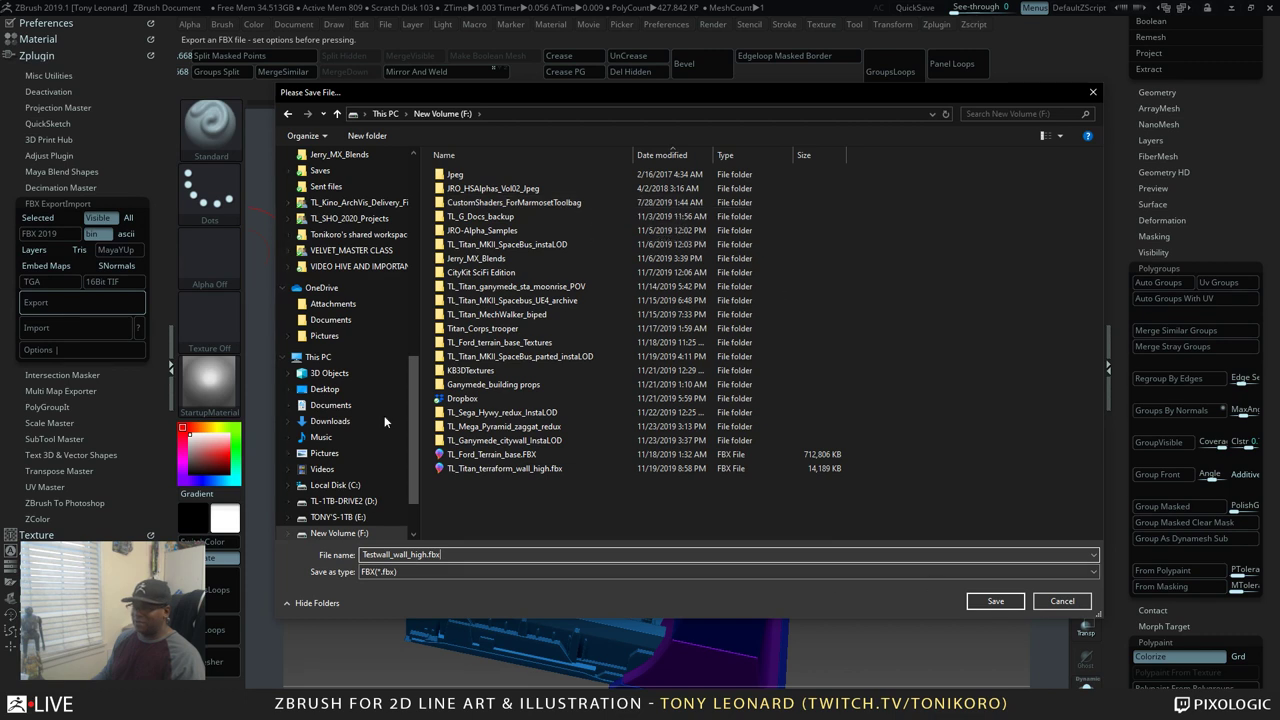
pyautogui.click(441, 554)
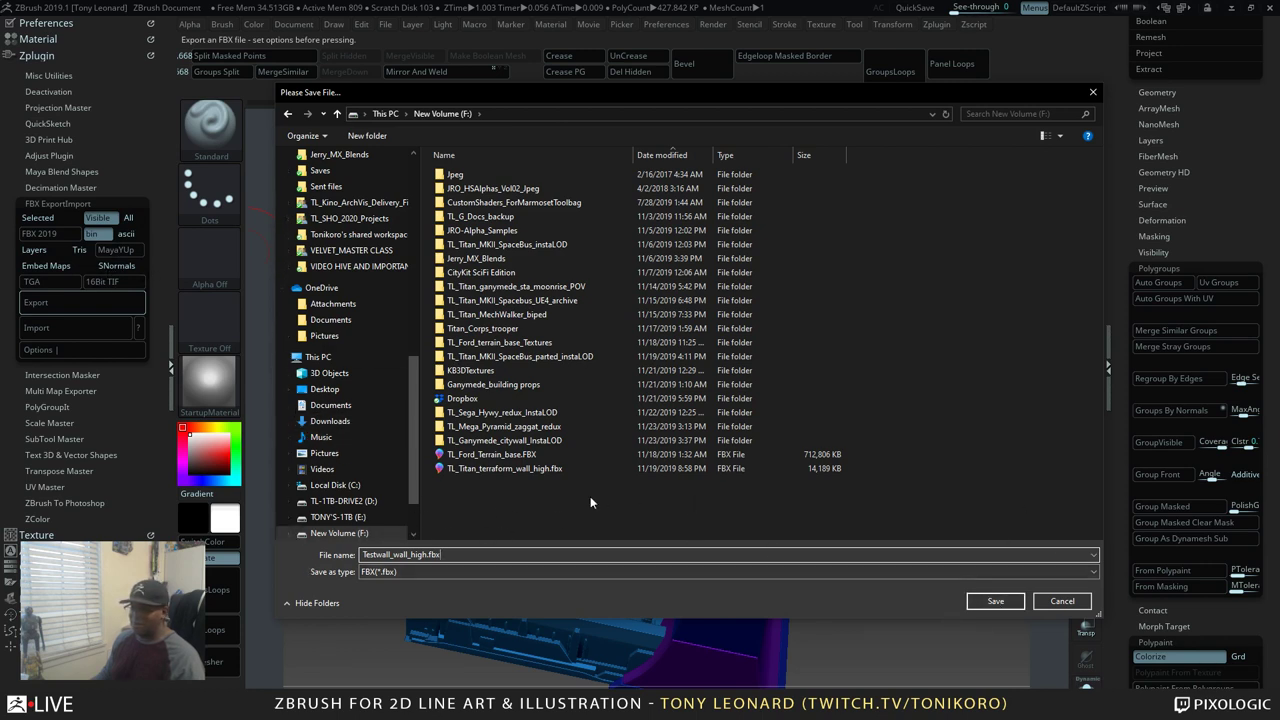
pyautogui.moveTo(743, 97); pyautogui.dragTo(913, 183)
pyautogui.moveTo(811, 180); pyautogui.dragTo(773, 49)
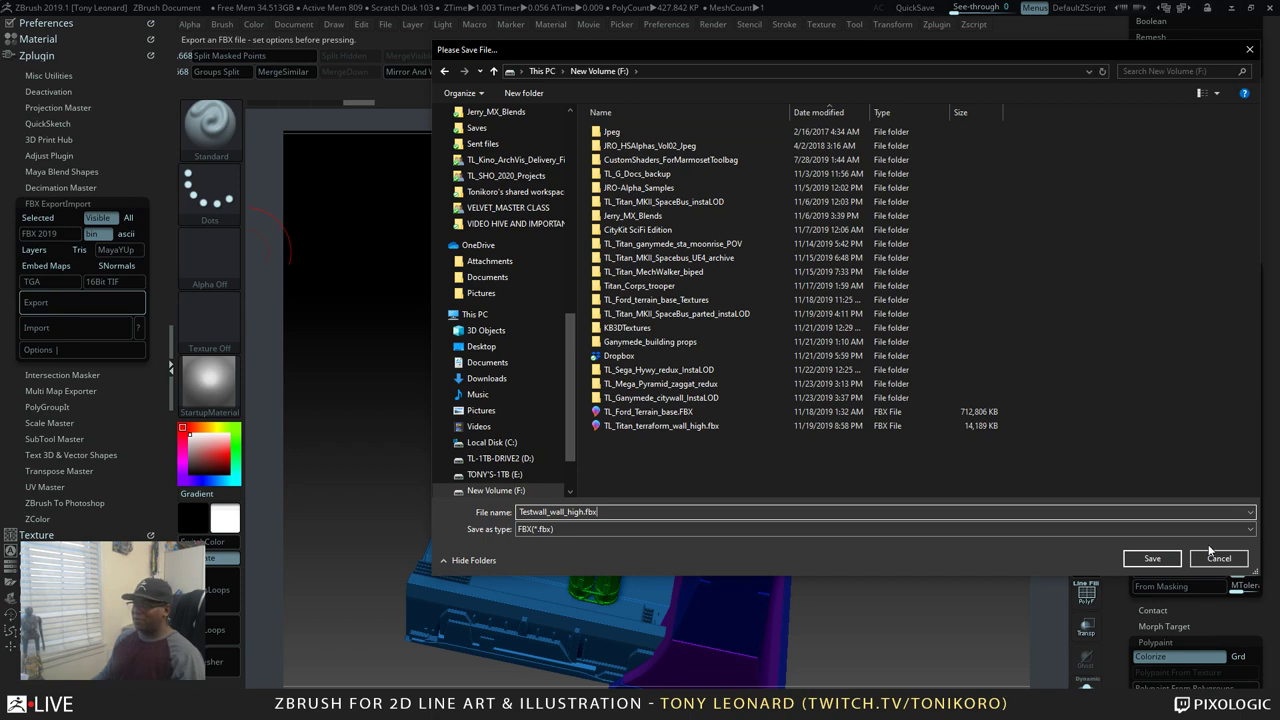
pyautogui.click(1148, 559)
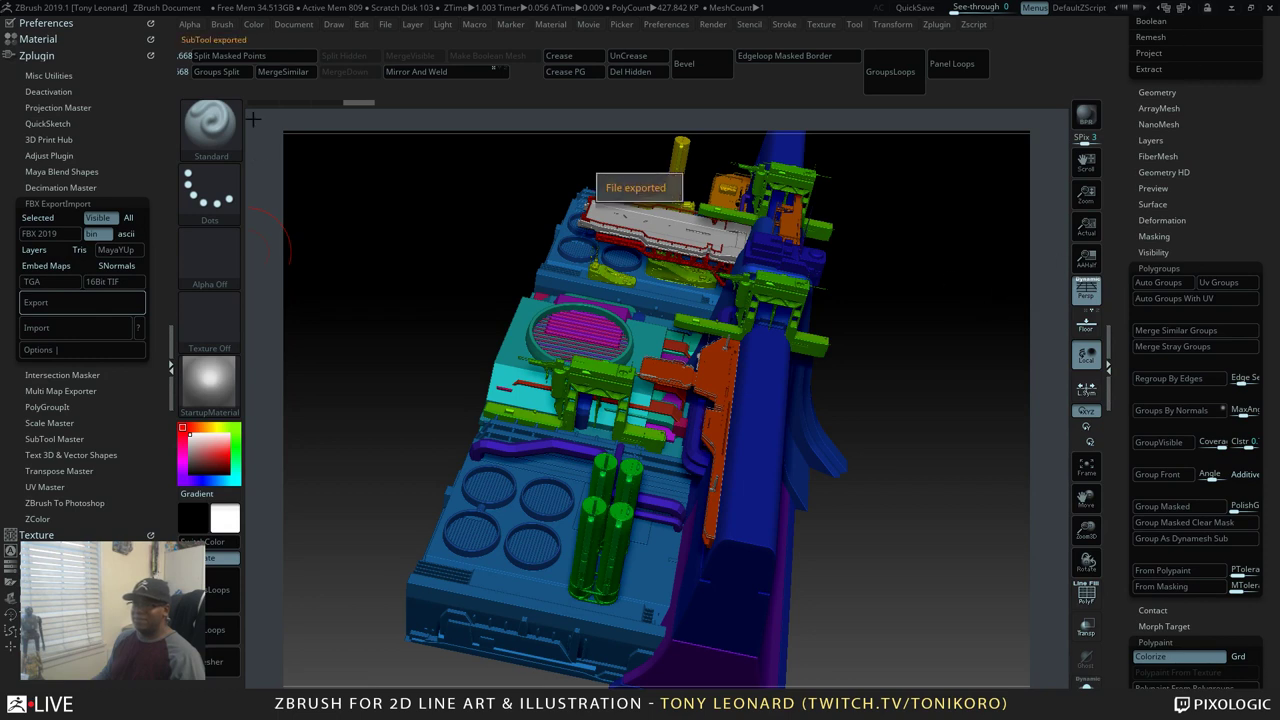
# Minimize ZBrush and bring Maya 2018 with the InstaLOD Optimize panel to the front
pyautogui.click(1229, 8)
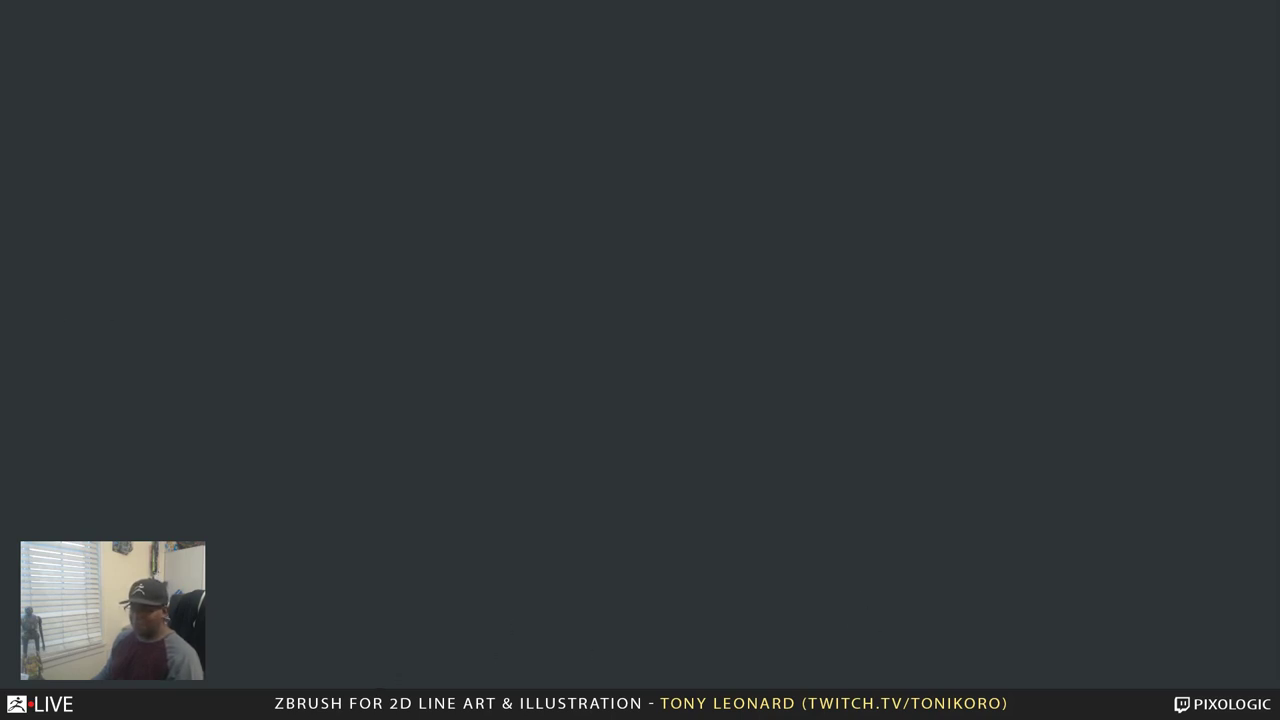
pyautogui.click(480, 640)
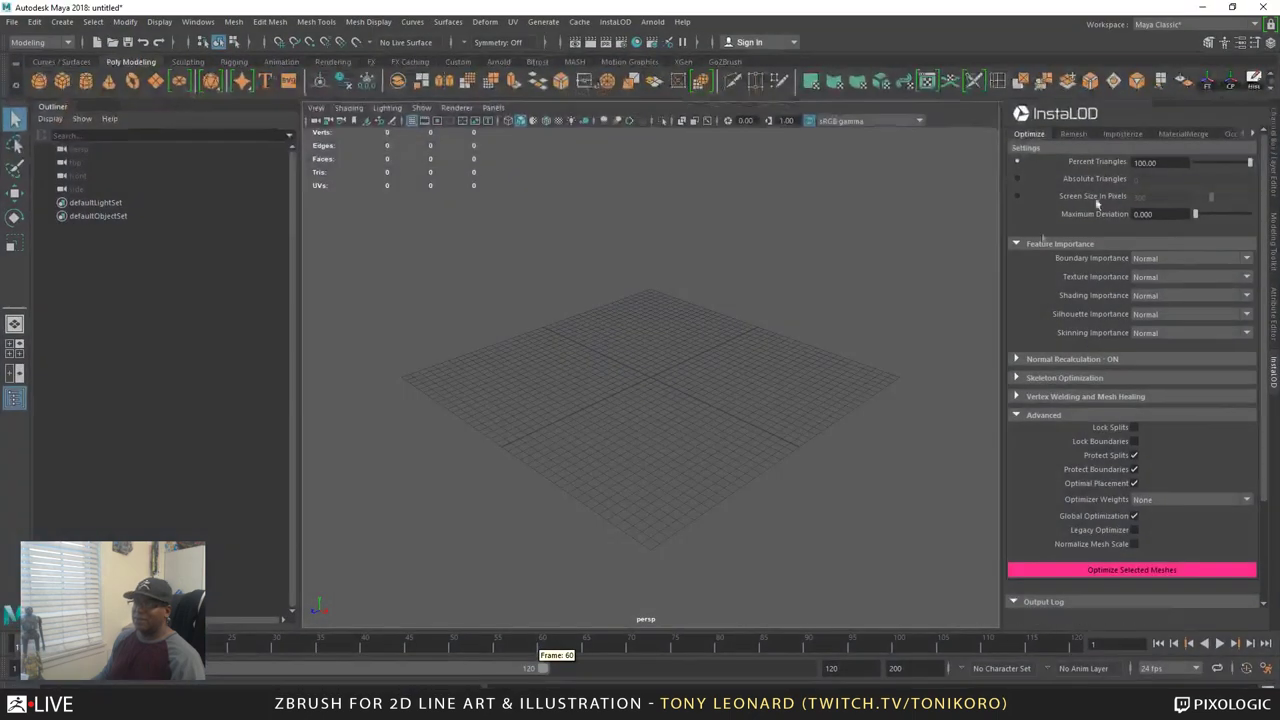
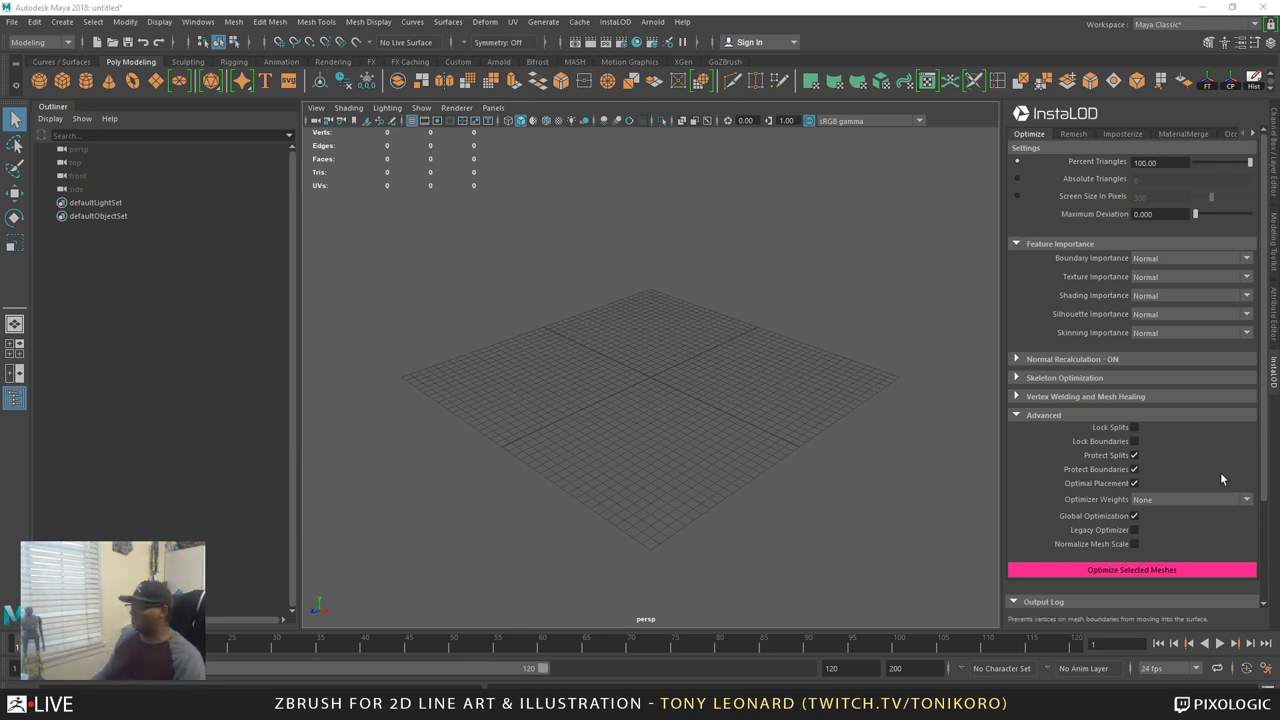
# Import the wall_high FBX from drive F: into the Maya scene as a group
pyautogui.click(12, 22)
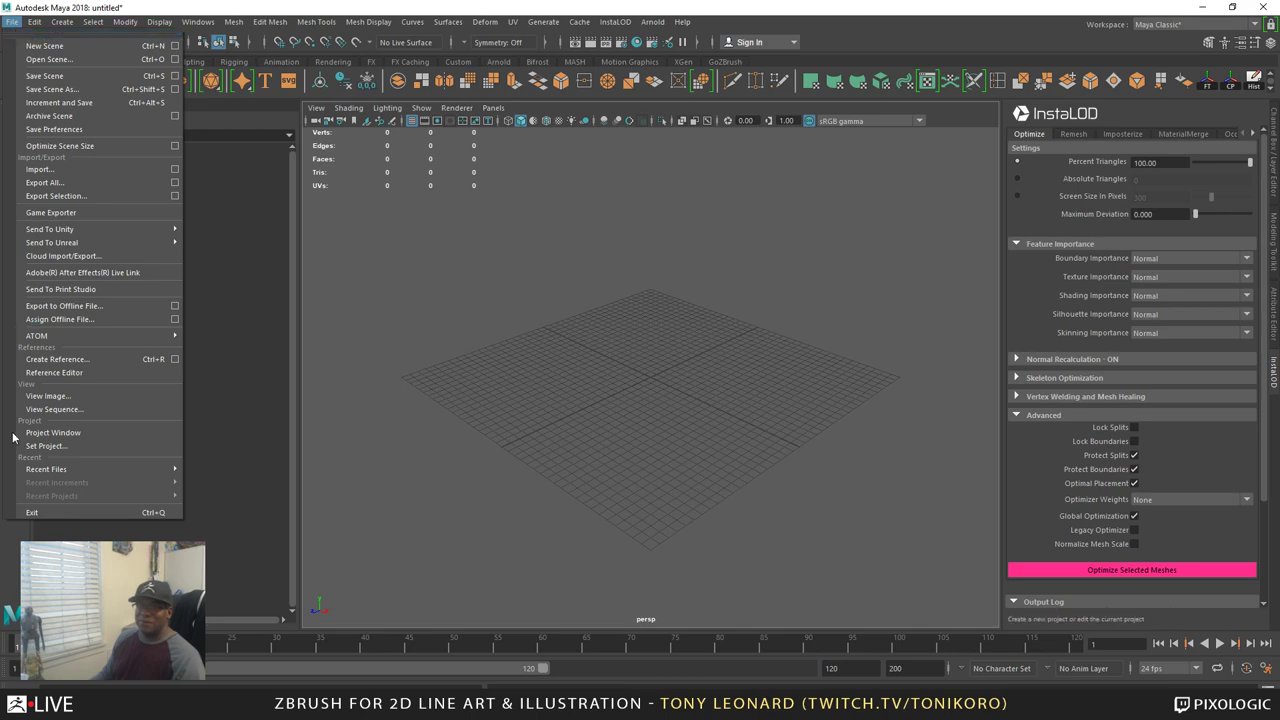
pyautogui.click(114, 169)
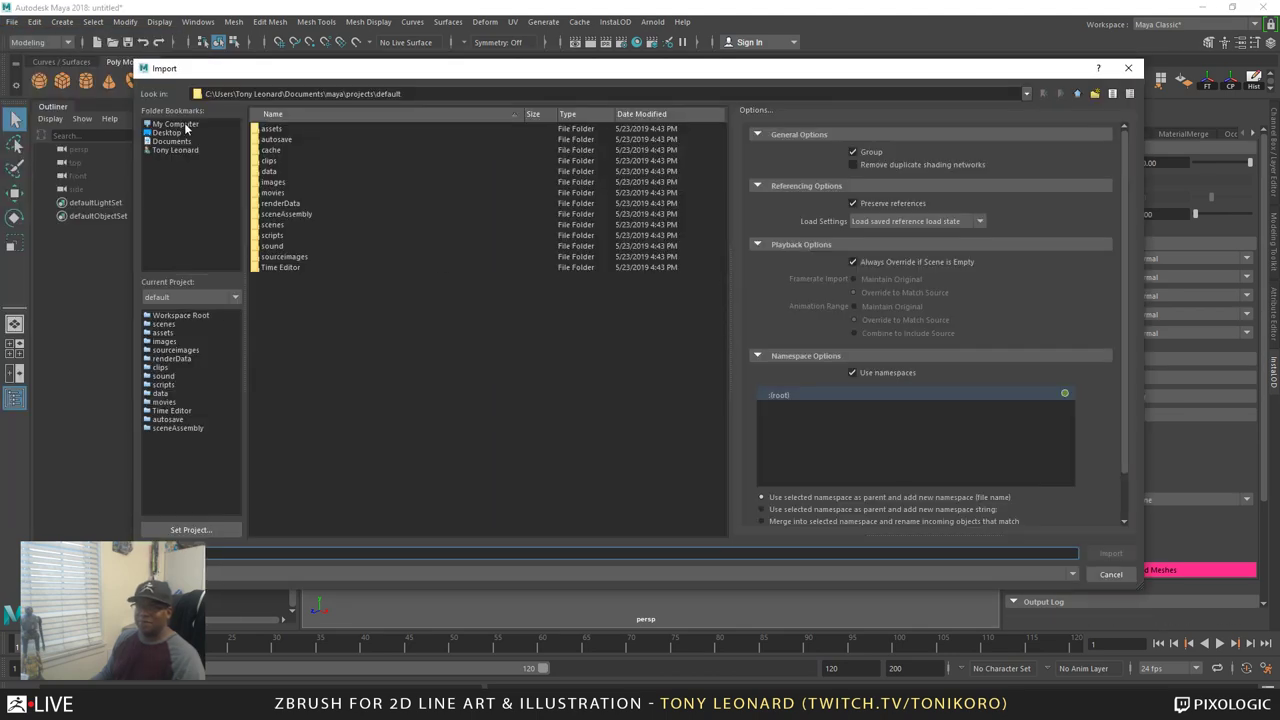
pyautogui.click(176, 124)
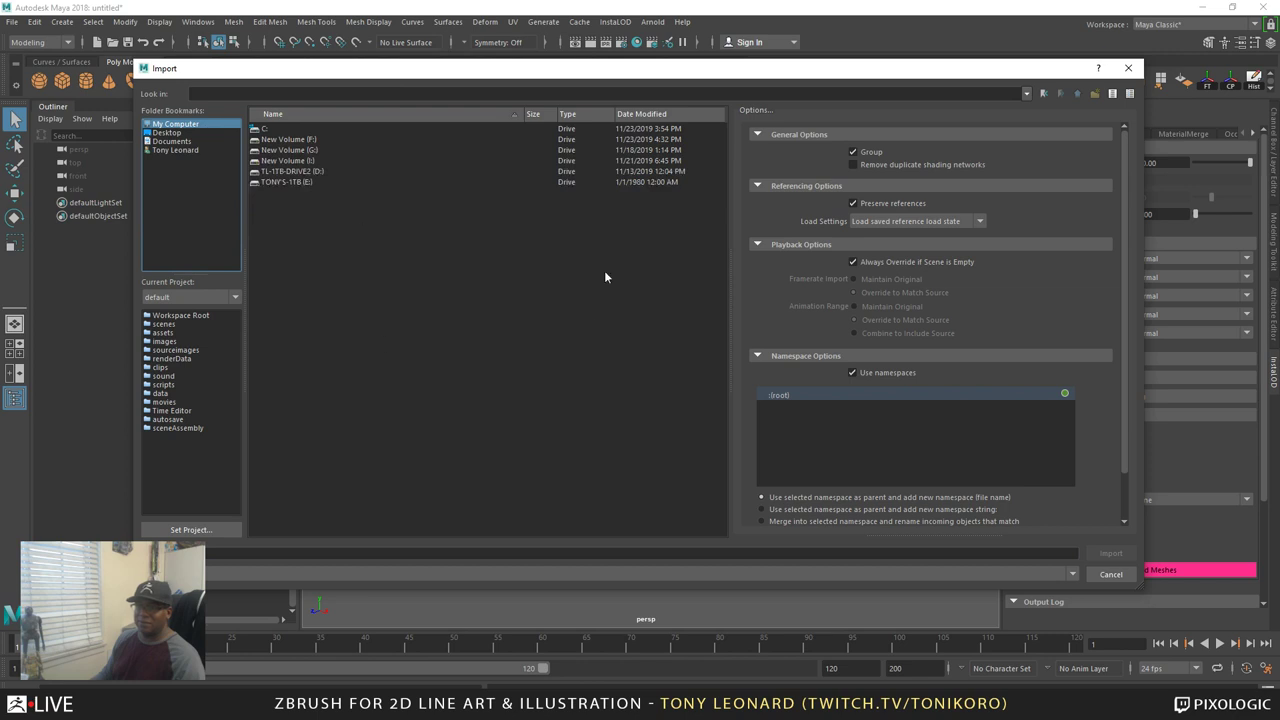
pyautogui.doubleClick(289, 139)
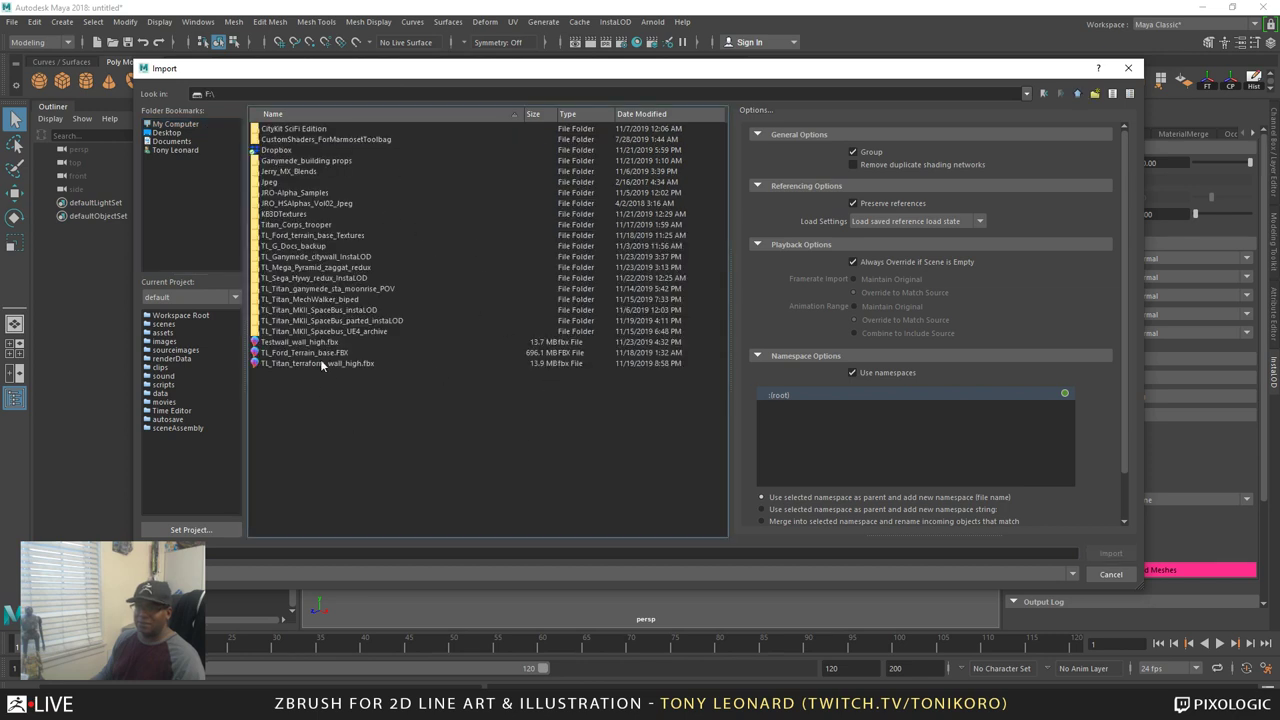
pyautogui.click(291, 343)
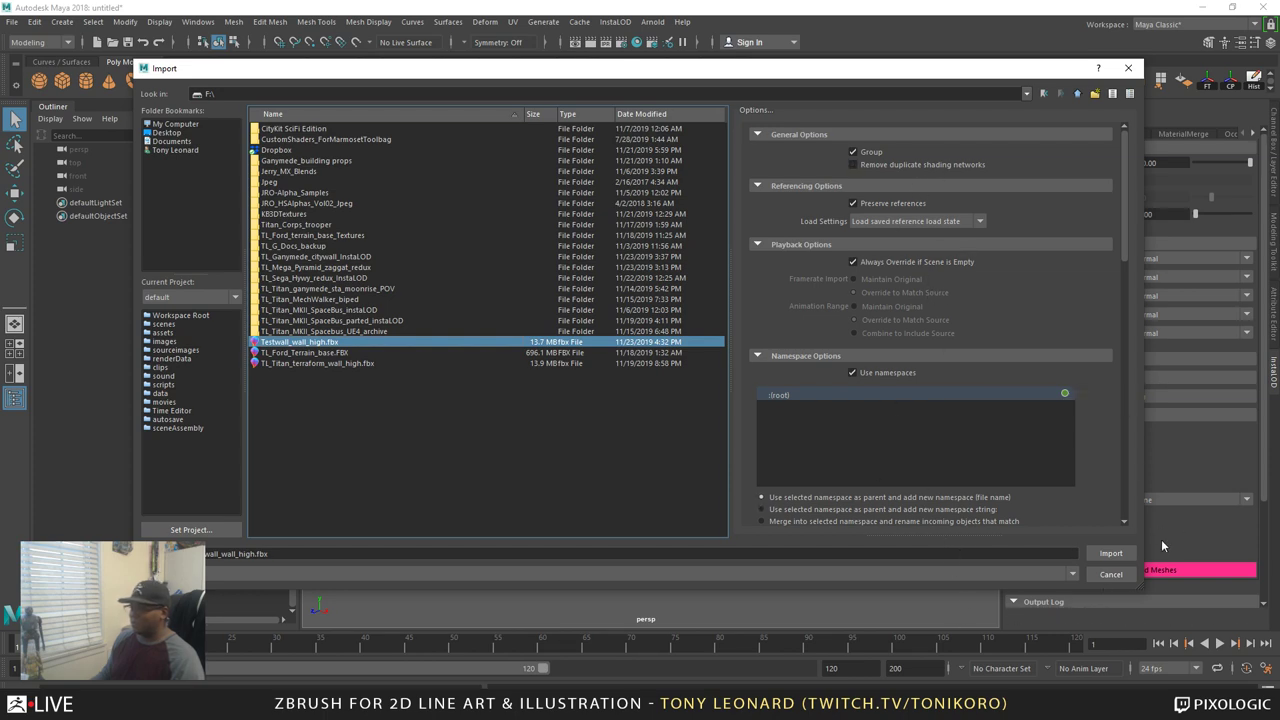
pyautogui.click(1108, 554)
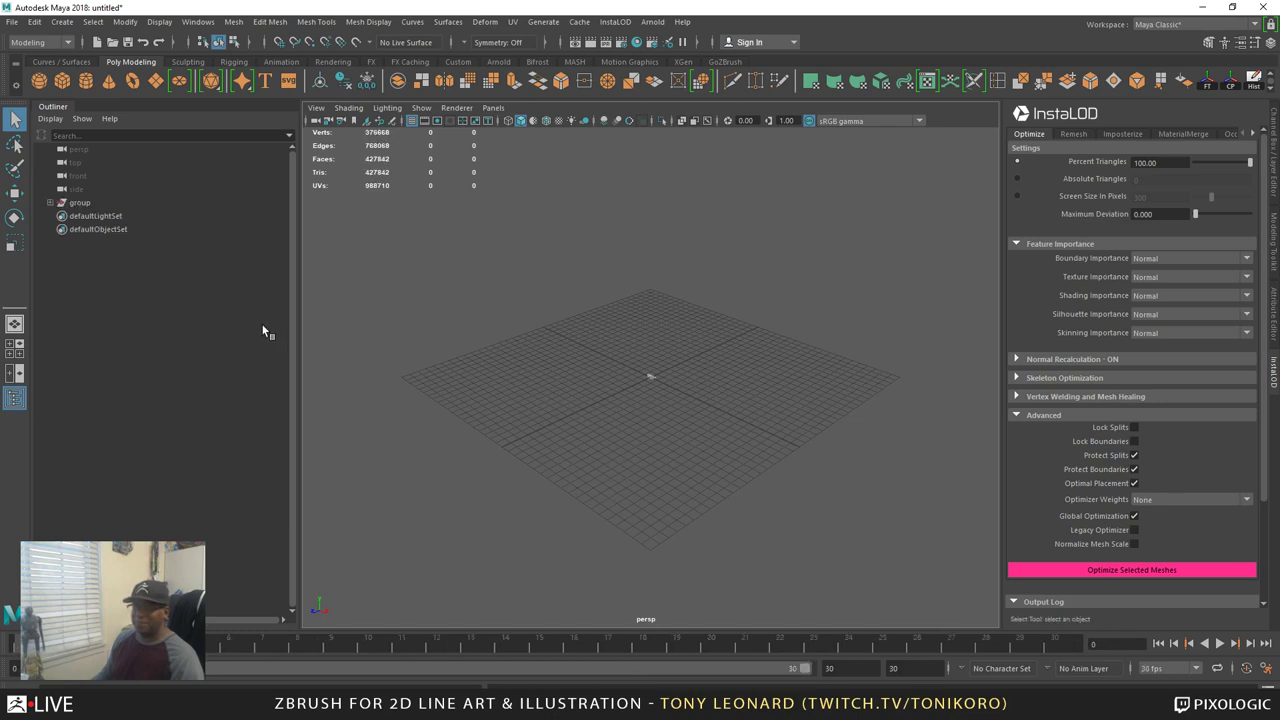
# Select the imported group and scale it up uniformly about twenty times
pyautogui.click(50, 203)
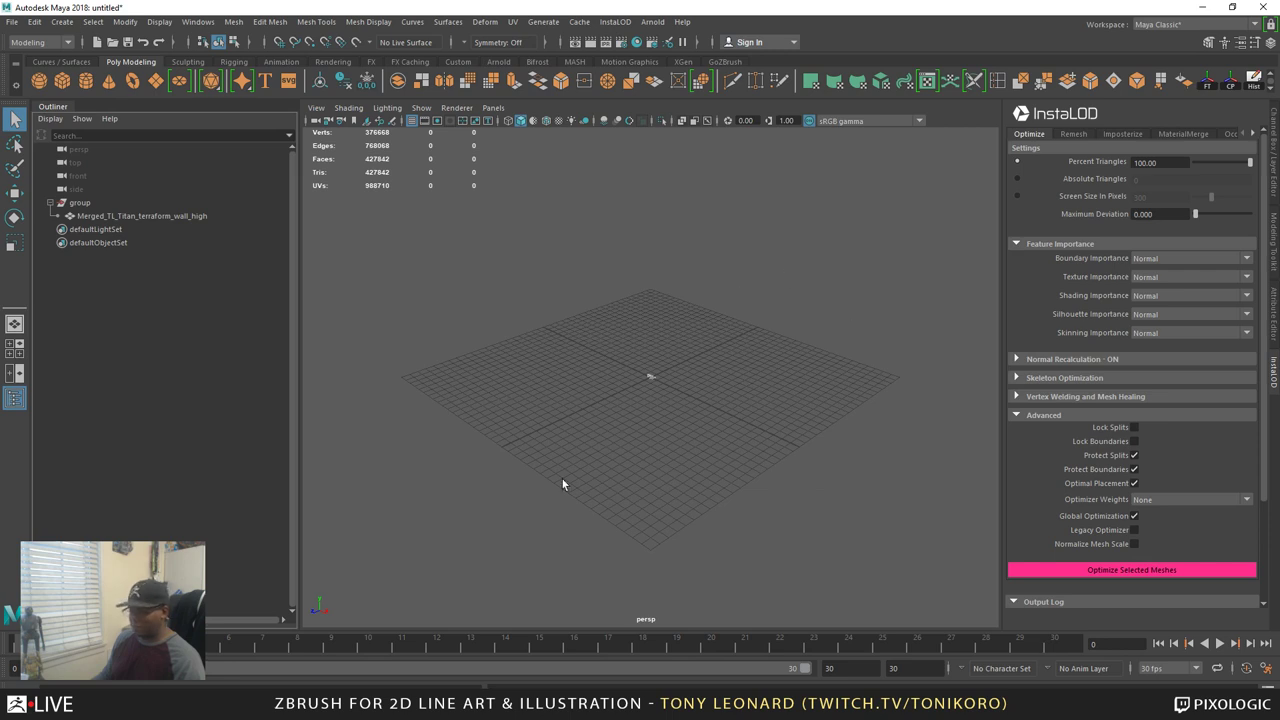
pyautogui.click(78, 203)
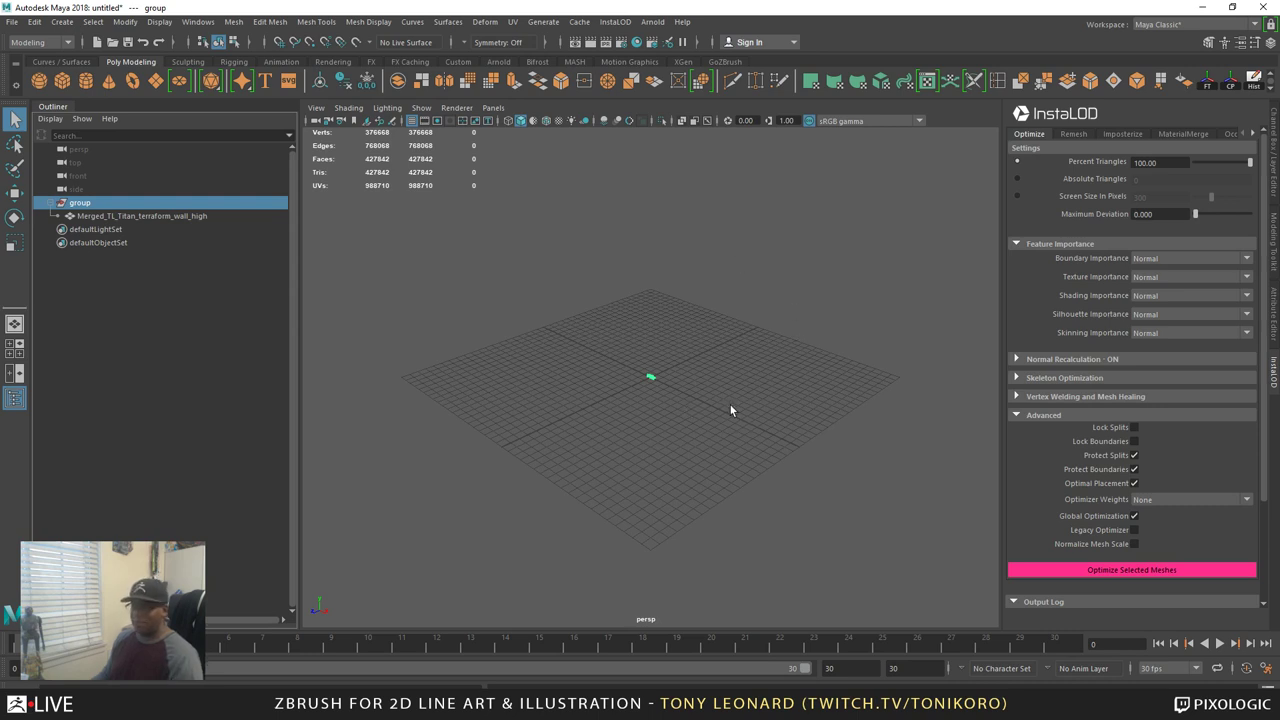
pyautogui.press('e')
pyautogui.press('r')
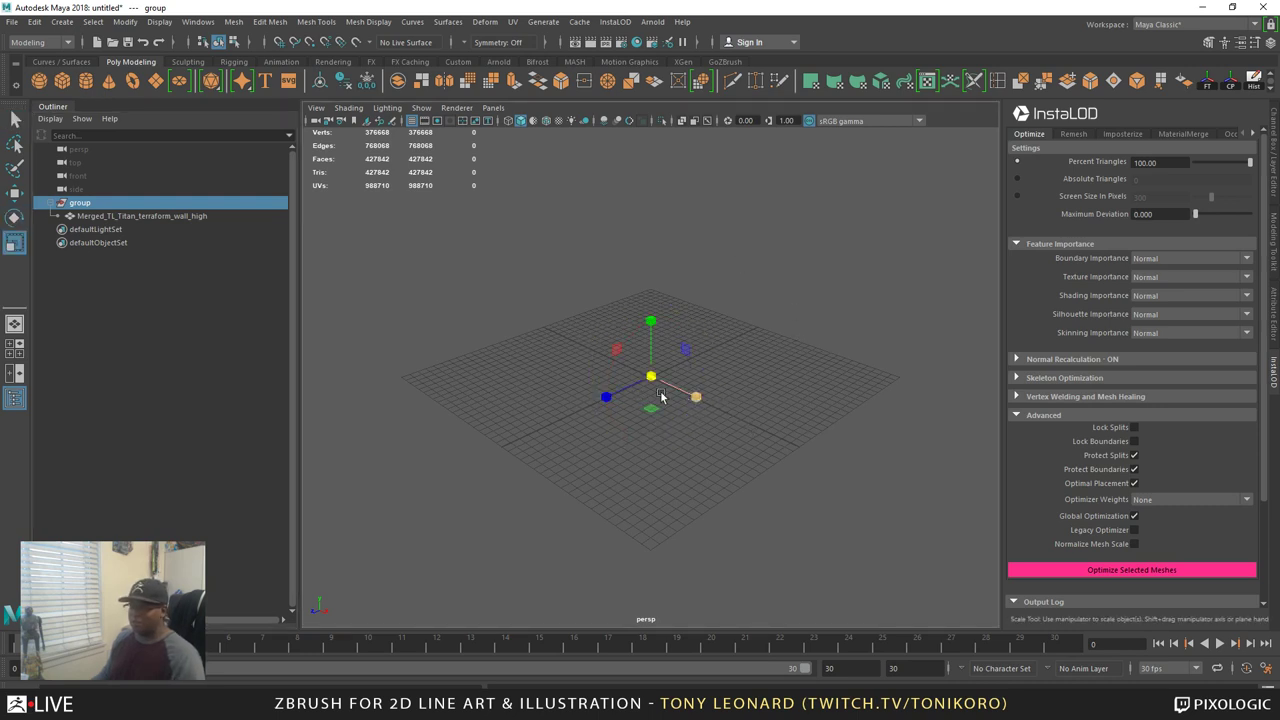
pyautogui.moveTo(651, 378); pyautogui.dragTo(786, 586)
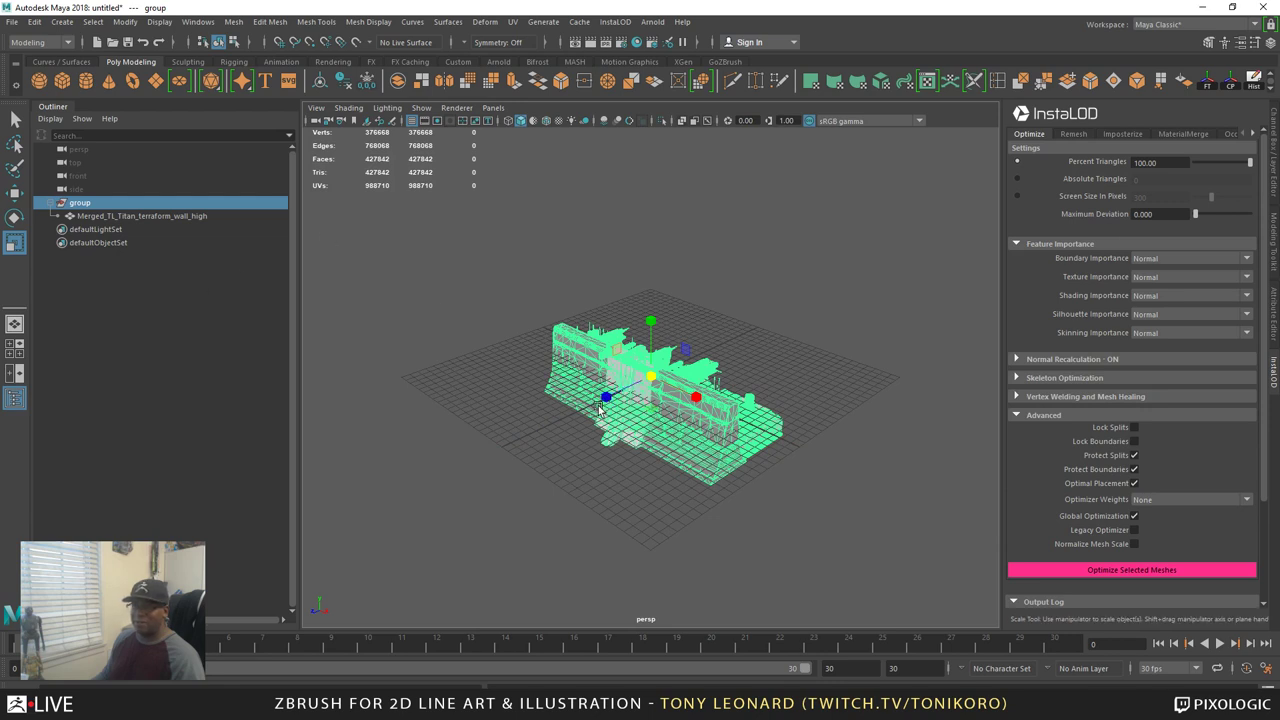
# Raise the wall mesh above the grid and view the whole wall from above
pyautogui.moveTo(646, 485)
pyautogui.keyDown('alt'); pyautogui.mouseDown()
pyautogui.moveTo(686, 500)
pyautogui.moveTo(686, 486)
pyautogui.moveTo(669, 506)
pyautogui.moveTo(665, 484)
pyautogui.mouseUp(); pyautogui.keyUp('alt')
pyautogui.press('w')
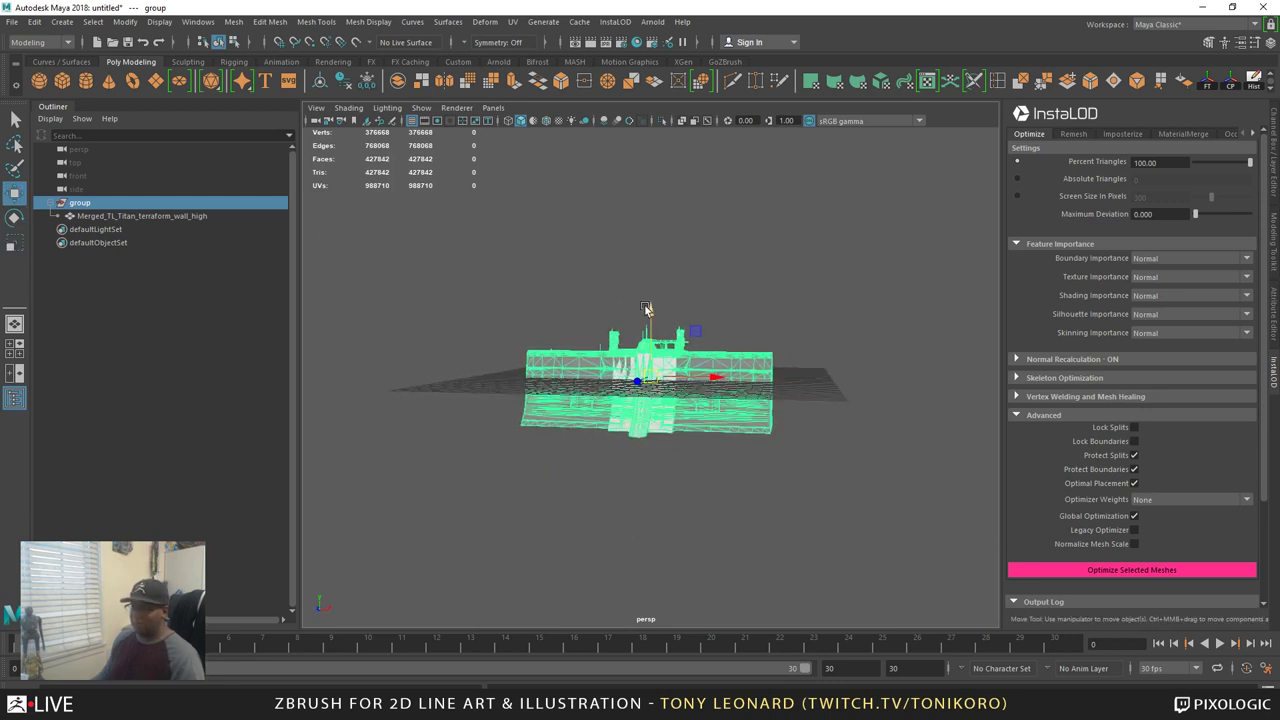
pyautogui.moveTo(648, 303); pyautogui.dragTo(652, 264)
pyautogui.keyDown('alt'); pyautogui.moveTo(663, 326); pyautogui.dragTo(829, 417); pyautogui.keyUp('alt')
pyautogui.click(663, 510)
pyautogui.keyDown('alt'); pyautogui.moveTo(663, 510); pyautogui.dragTo(768, 468); pyautogui.keyUp('alt')
pyautogui.keyDown('alt'); pyautogui.moveTo(768, 468); pyautogui.dragTo(578, 437, button='right'); pyautogui.keyUp('alt')
pyautogui.keyDown('alt'); pyautogui.moveTo(578, 437); pyautogui.dragTo(754, 456); pyautogui.keyUp('alt')
pyautogui.scroll(5, 750, 443)
pyautogui.click(808, 345)
pyautogui.keyDown('alt'); pyautogui.moveTo(808, 345); pyautogui.dragTo(663, 551); pyautogui.keyUp('alt')
pyautogui.scroll(-5, 620, 425)
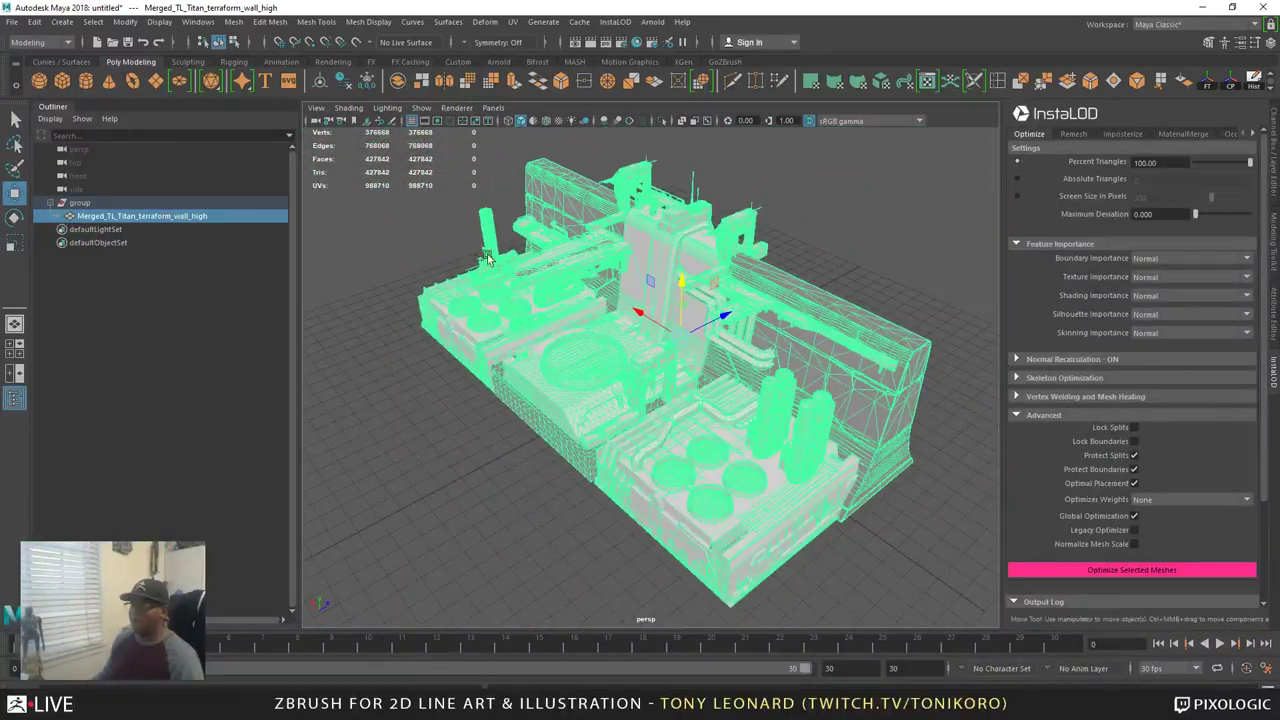
# Enable viewport ambient occlusion and multisample anti-aliasing, then inspect the wall's shading from several angles
pyautogui.click(603, 121)
pyautogui.click(630, 121)
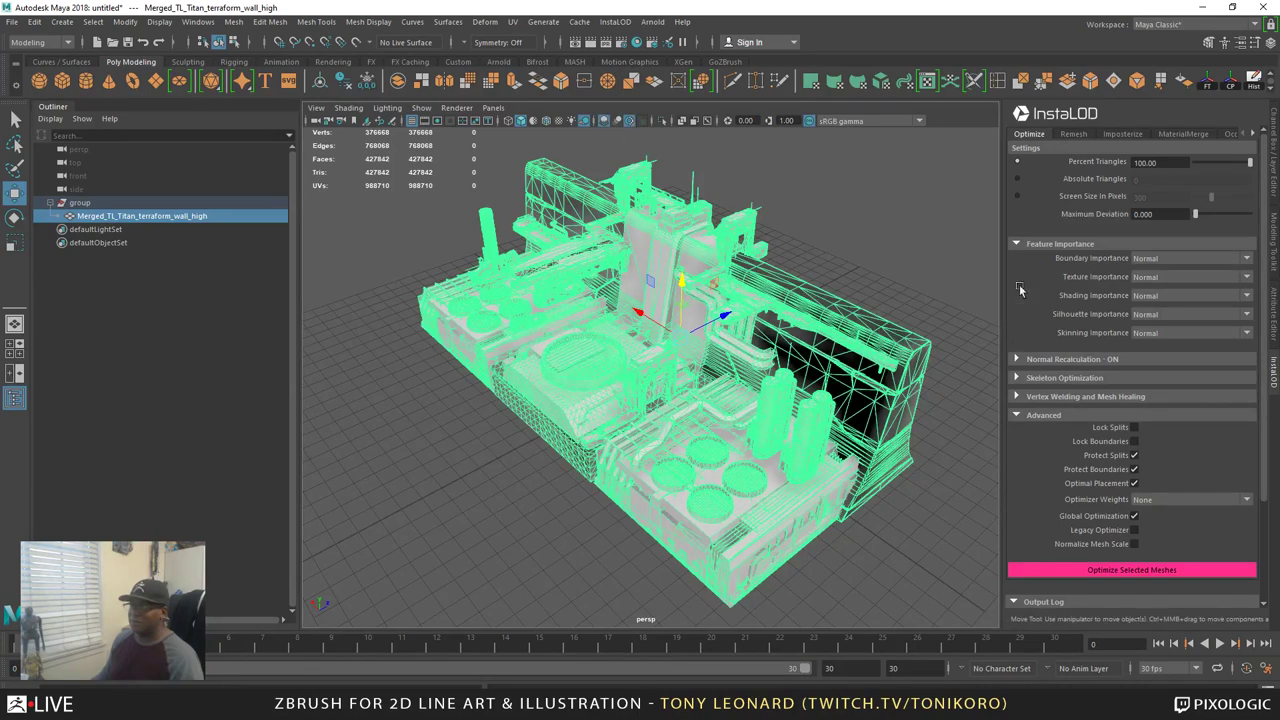
pyautogui.click(870, 242)
pyautogui.keyDown('alt'); pyautogui.moveTo(849, 422); pyautogui.dragTo(530, 405); pyautogui.keyUp('alt')
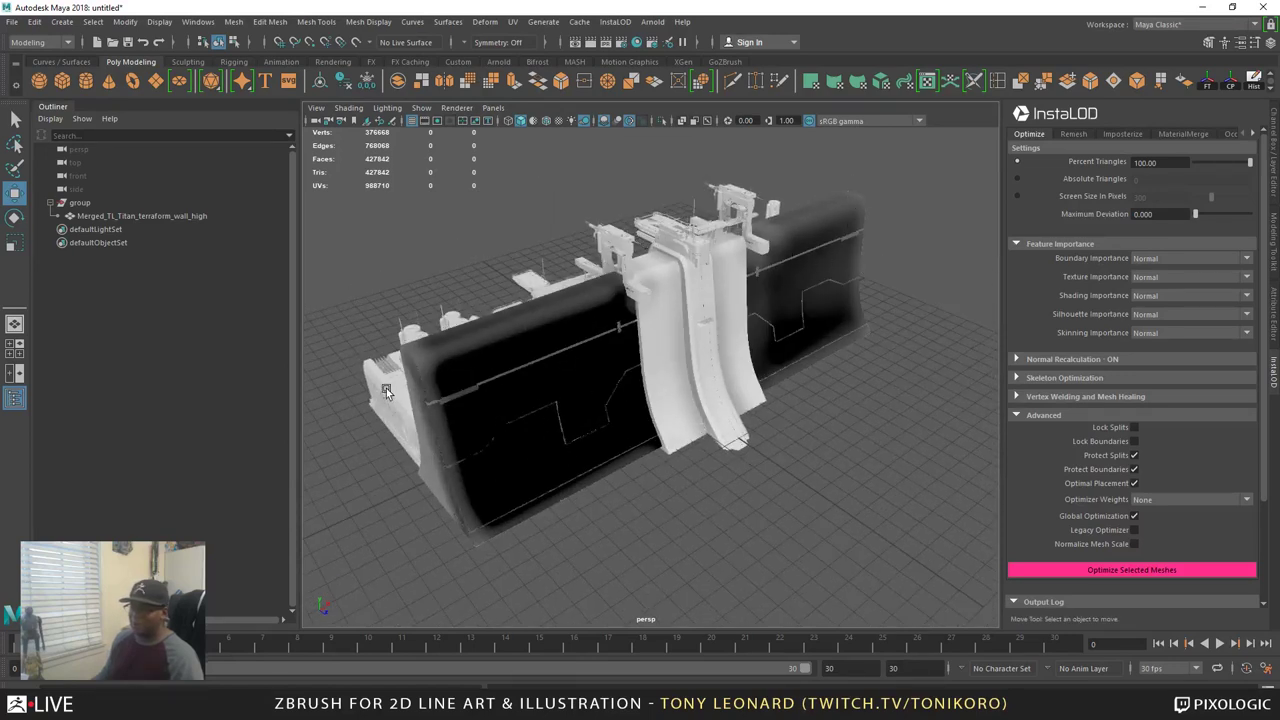
pyautogui.click(559, 340)
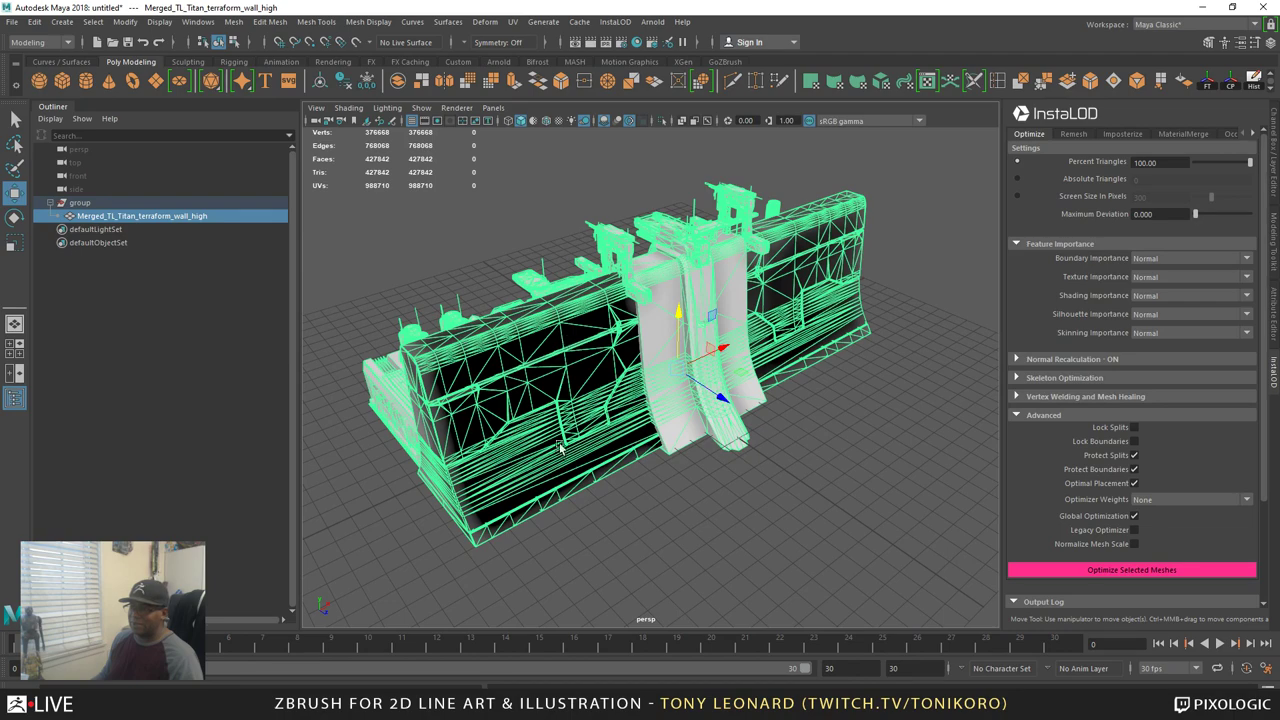
pyautogui.keyDown('alt'); pyautogui.moveTo(560, 448); pyautogui.dragTo(498, 428); pyautogui.keyUp('alt')
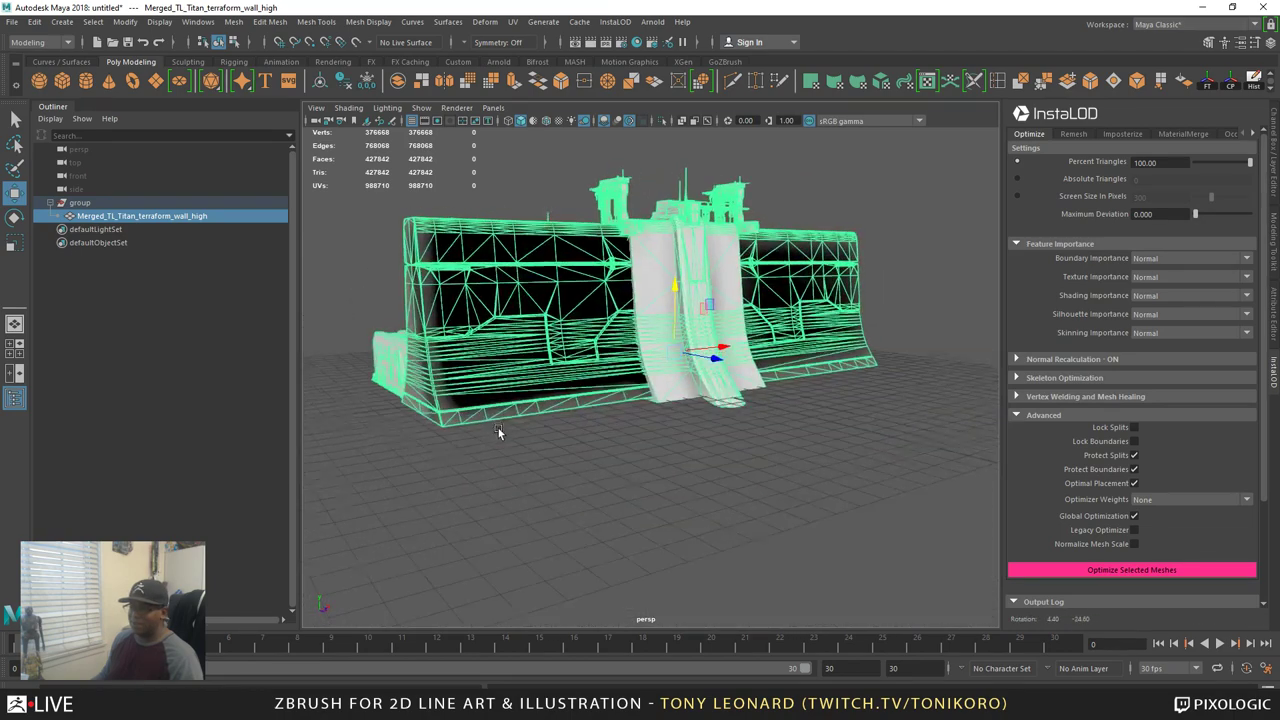
pyautogui.click(690, 514)
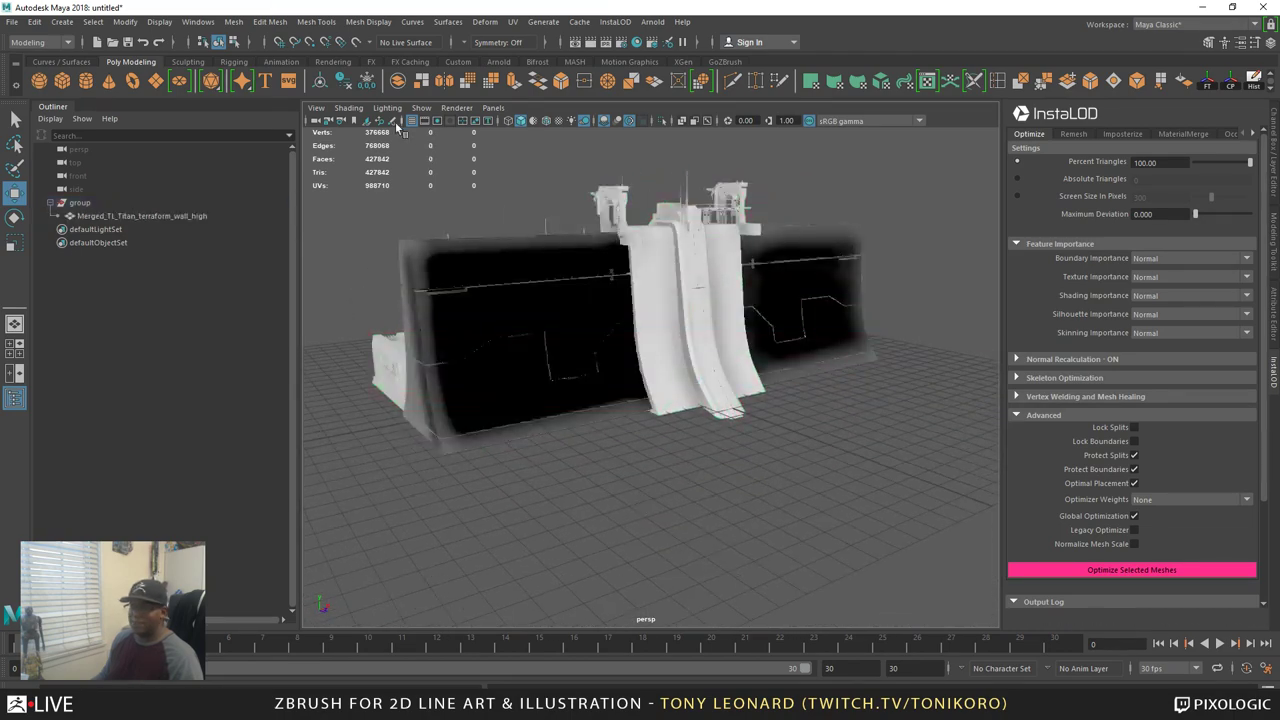
# In face mode, select the dark faces on the wall's front and lower edges
pyautogui.rightClick(506, 314)
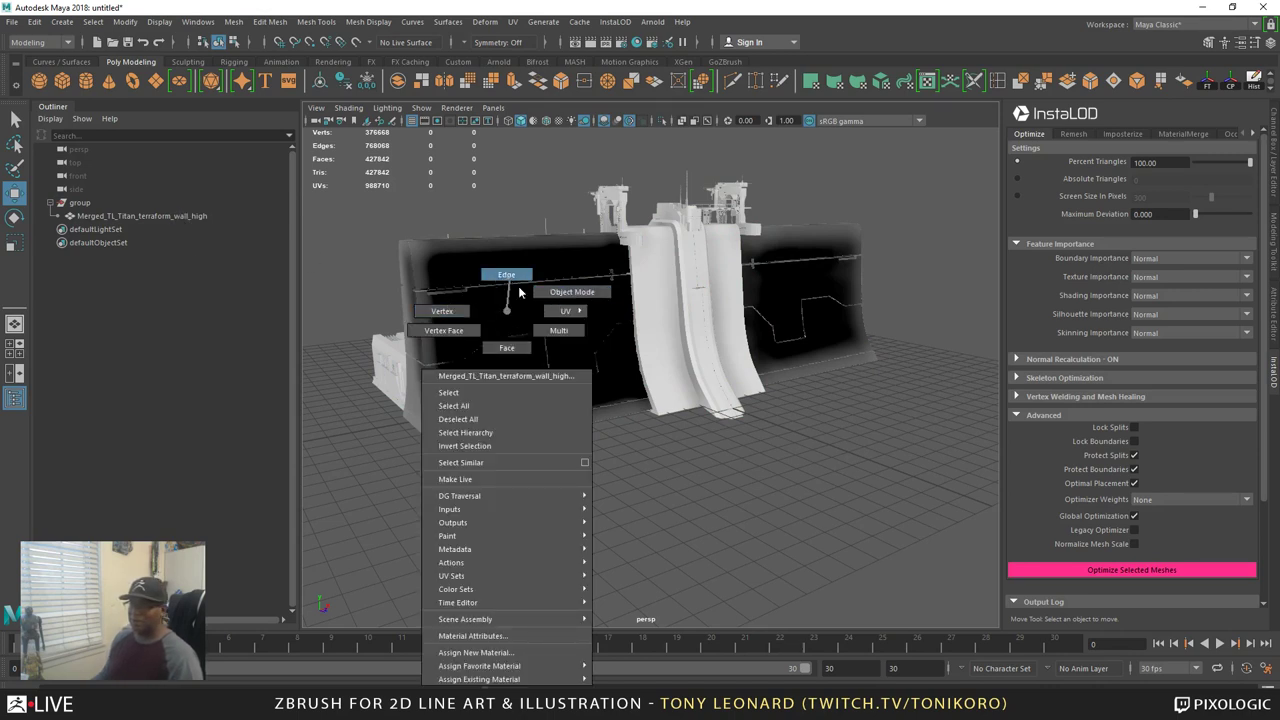
pyautogui.click(507, 347)
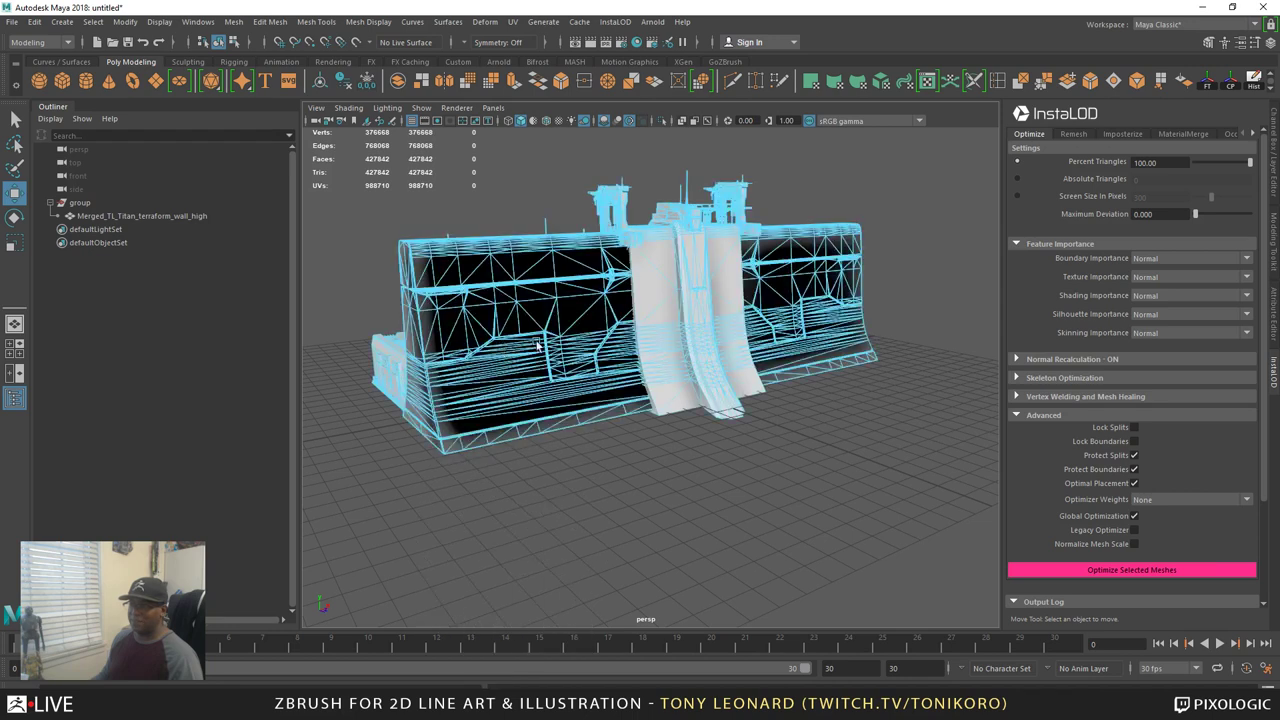
pyautogui.click(545, 278)
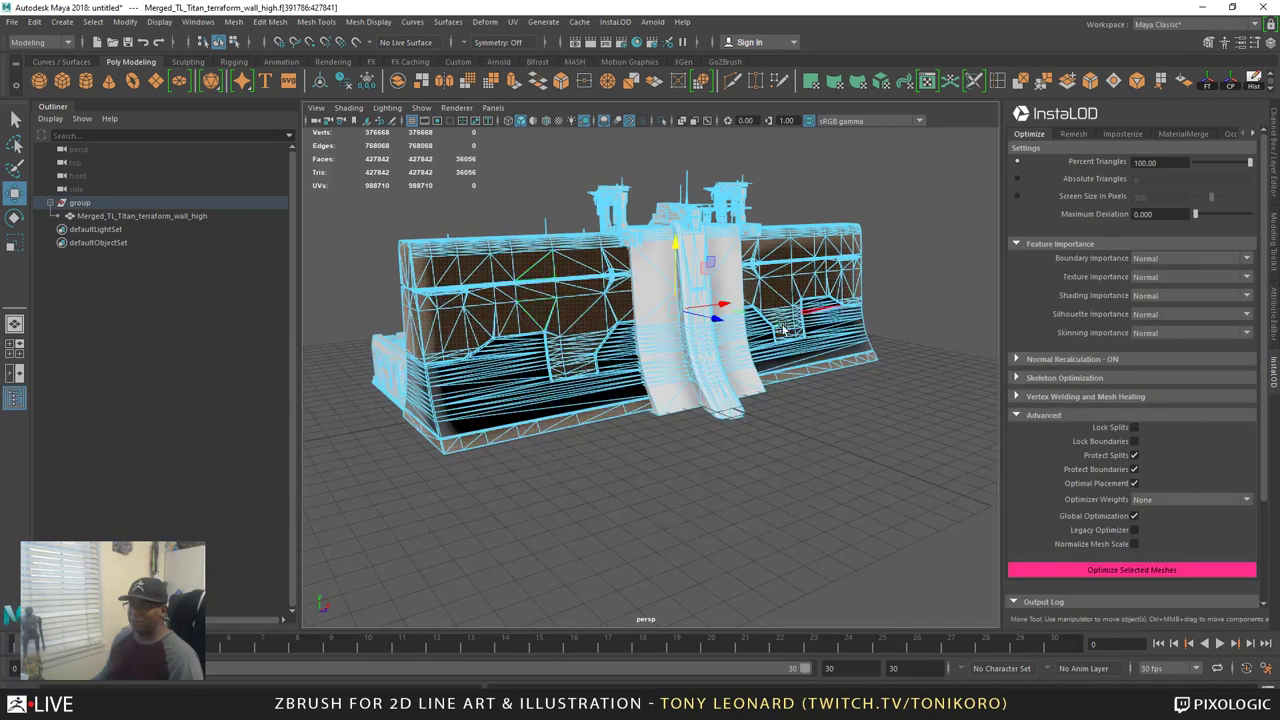
pyautogui.keyDown('ctrl'); pyautogui.keyDown('shift'); pyautogui.click(470, 428); pyautogui.keyUp('shift'); pyautogui.keyUp('ctrl')
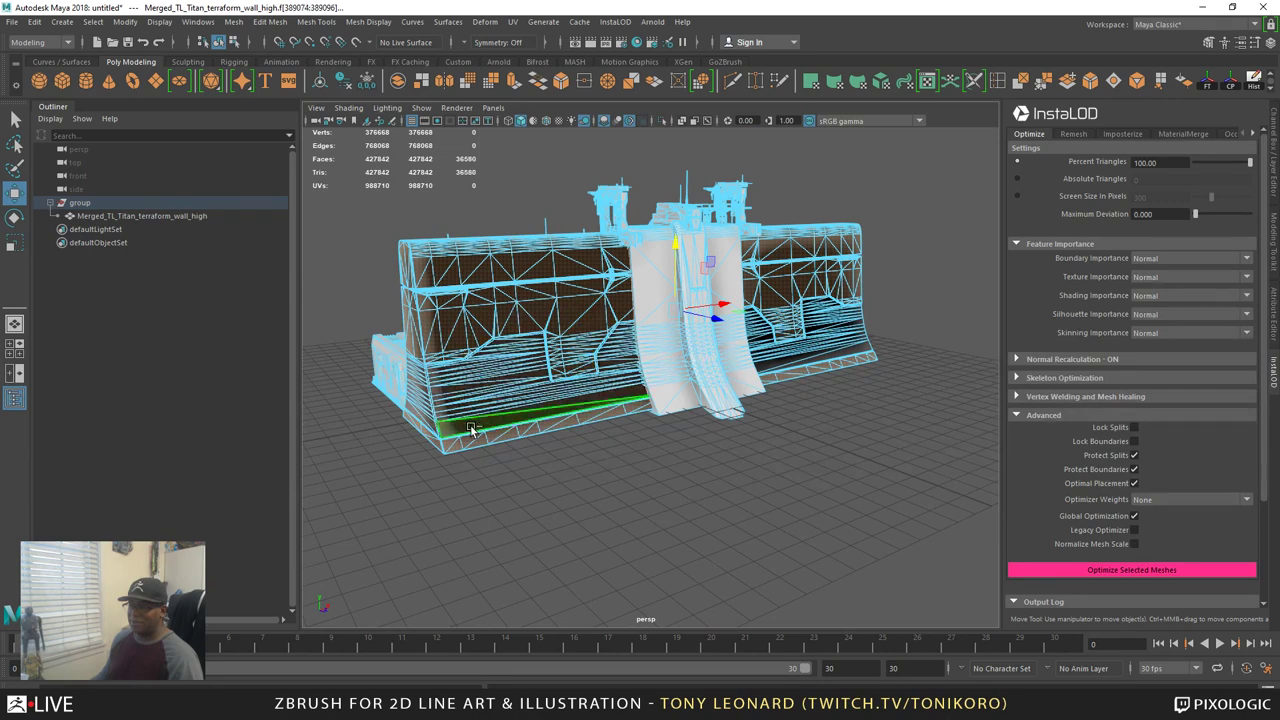
pyautogui.keyDown('ctrl'); pyautogui.keyDown('shift'); pyautogui.click(779, 366); pyautogui.keyUp('shift'); pyautogui.keyUp('ctrl')
pyautogui.keyDown('alt'); pyautogui.moveTo(779, 366); pyautogui.dragTo(820, 470); pyautogui.keyUp('alt')
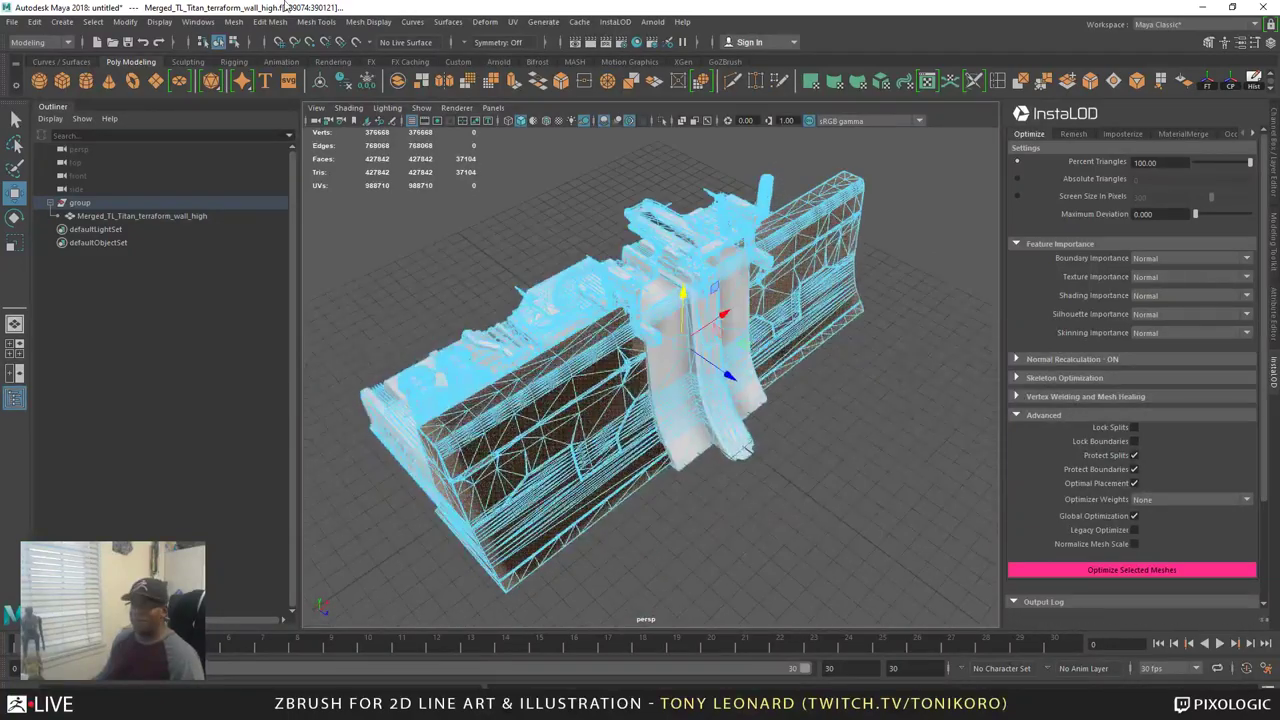
# Reverse the normals of the selected faces with Mesh Display > Reverse, then clear the selection
pyautogui.click(360, 22)
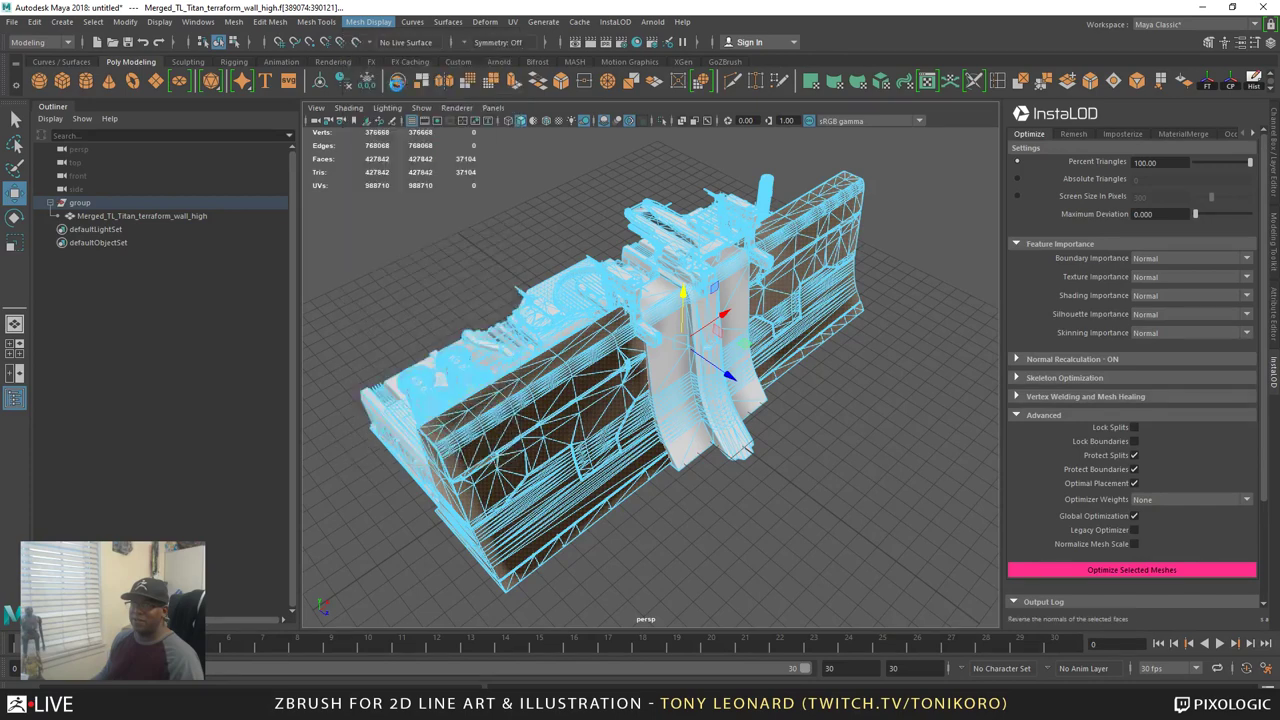
pyautogui.click(395, 82)
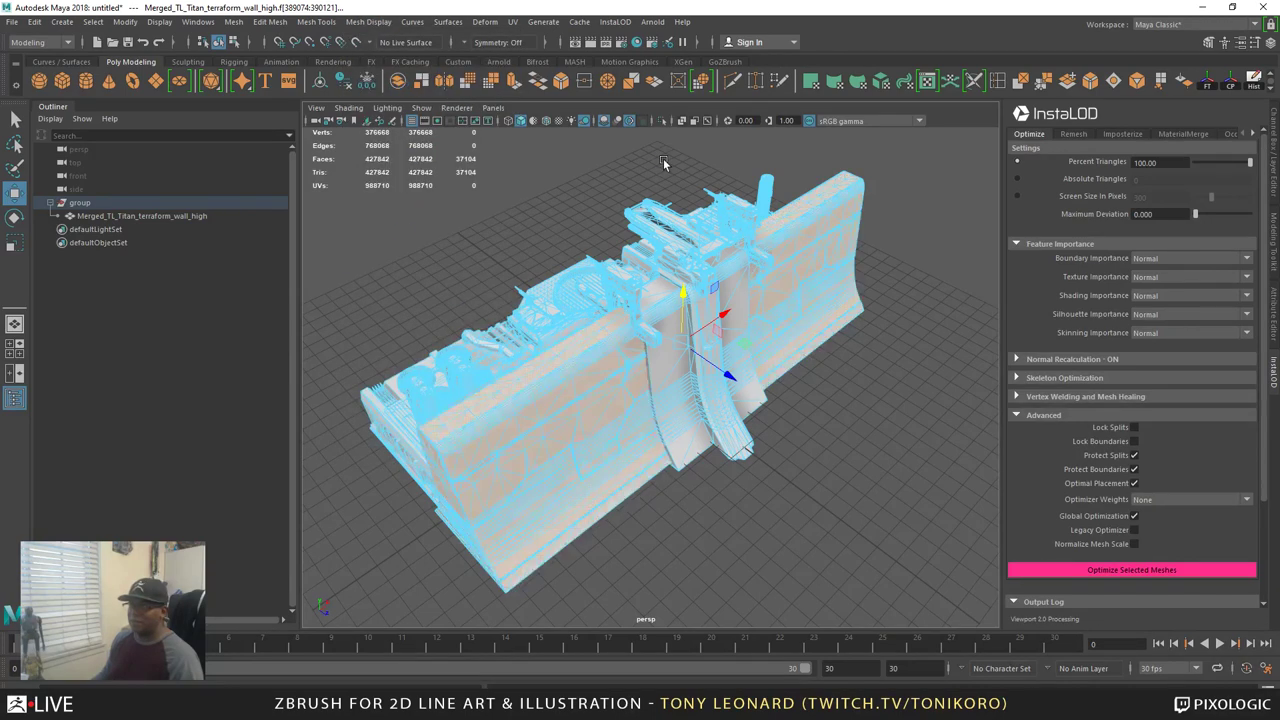
pyautogui.click(829, 425)
pyautogui.keyDown('alt'); pyautogui.moveTo(705, 518); pyautogui.dragTo(679, 545); pyautogui.keyUp('alt')
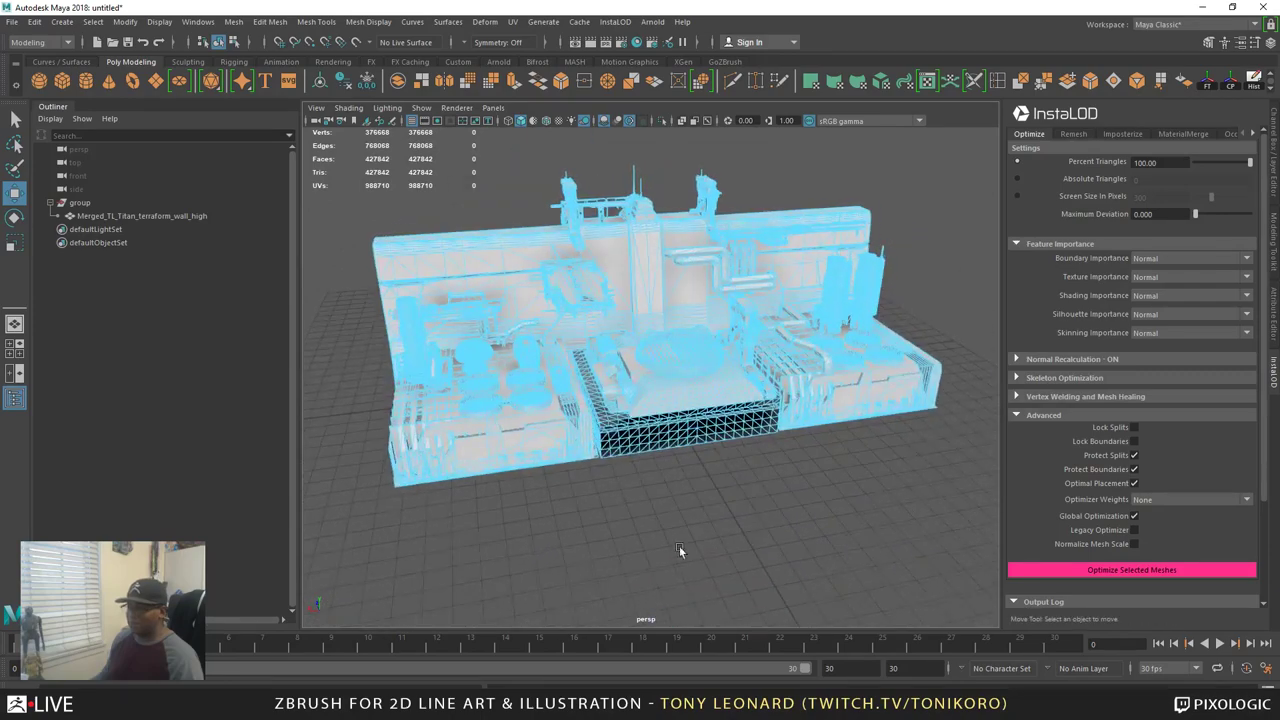
# Select a band of faces on the base and reverse their normals
pyautogui.scroll(6, 677, 420)
pyautogui.keyDown('alt'); pyautogui.moveTo(677, 420); pyautogui.dragTo(634, 457); pyautogui.keyUp('alt')
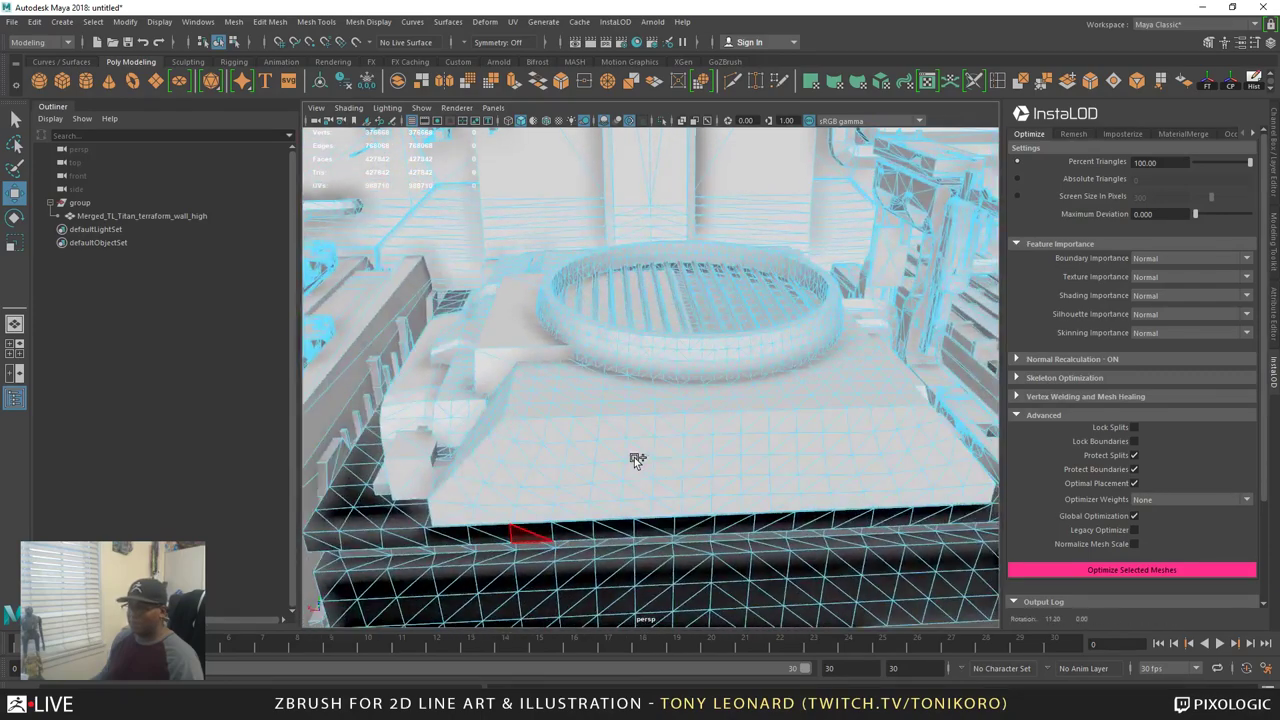
pyautogui.doubleClick(643, 572)
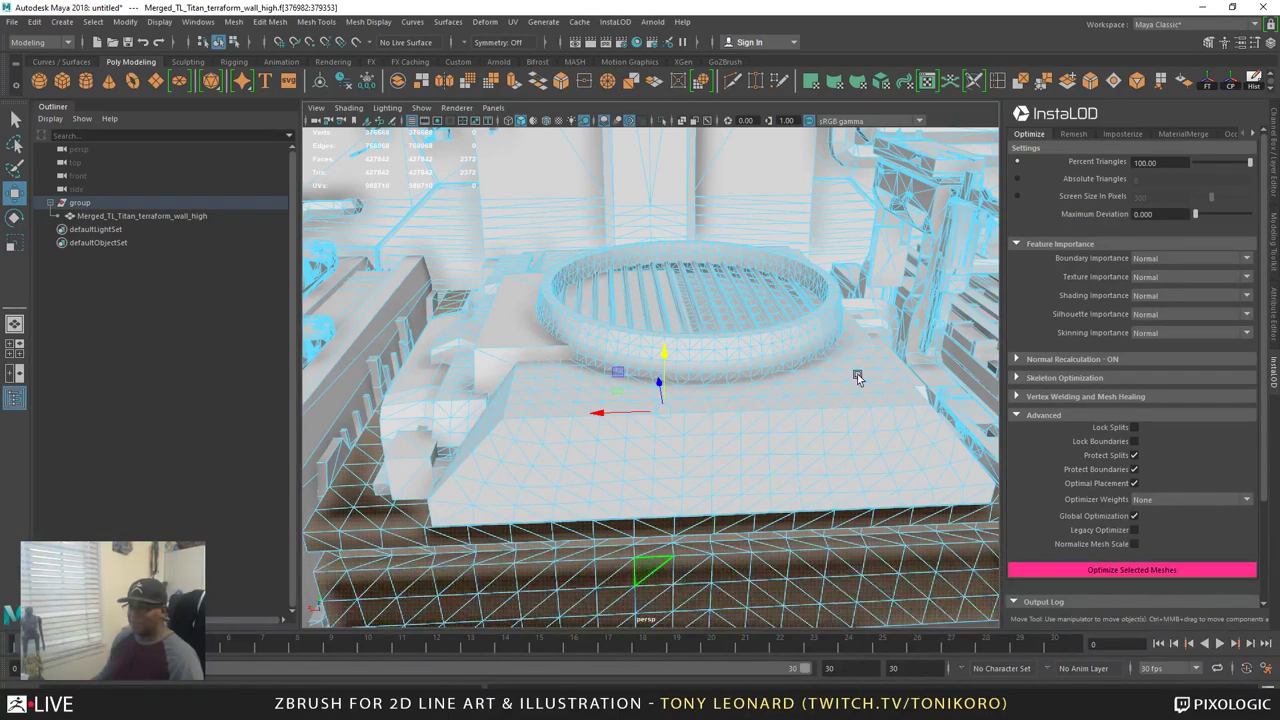
pyautogui.click(368, 21)
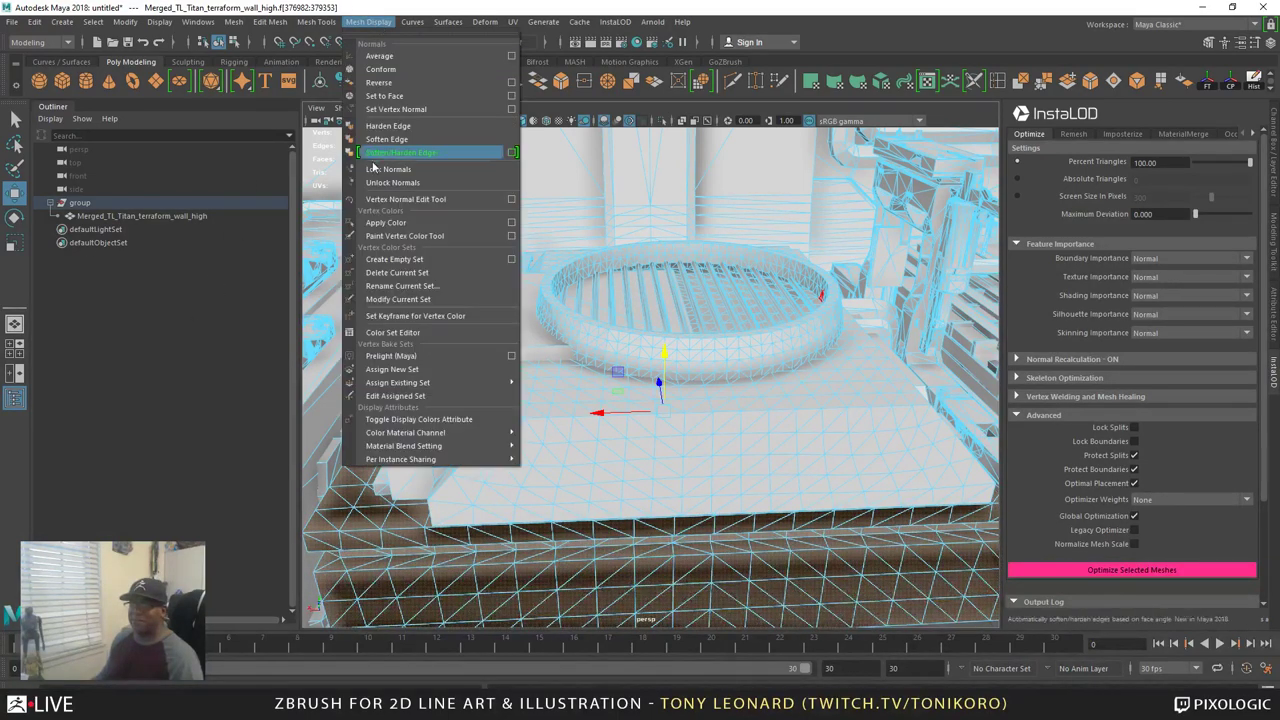
pyautogui.click(385, 85)
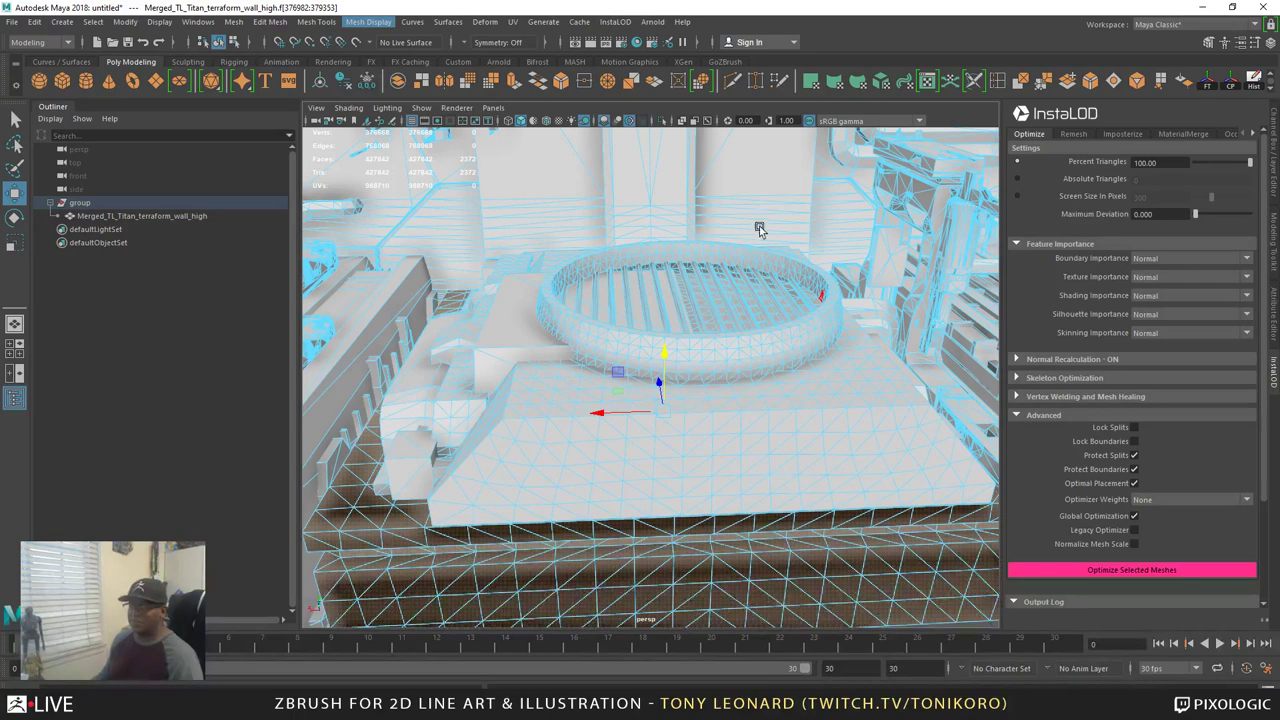
# Frame the wall, check its shading from several angles, and select the whole wall group
pyautogui.press('f')
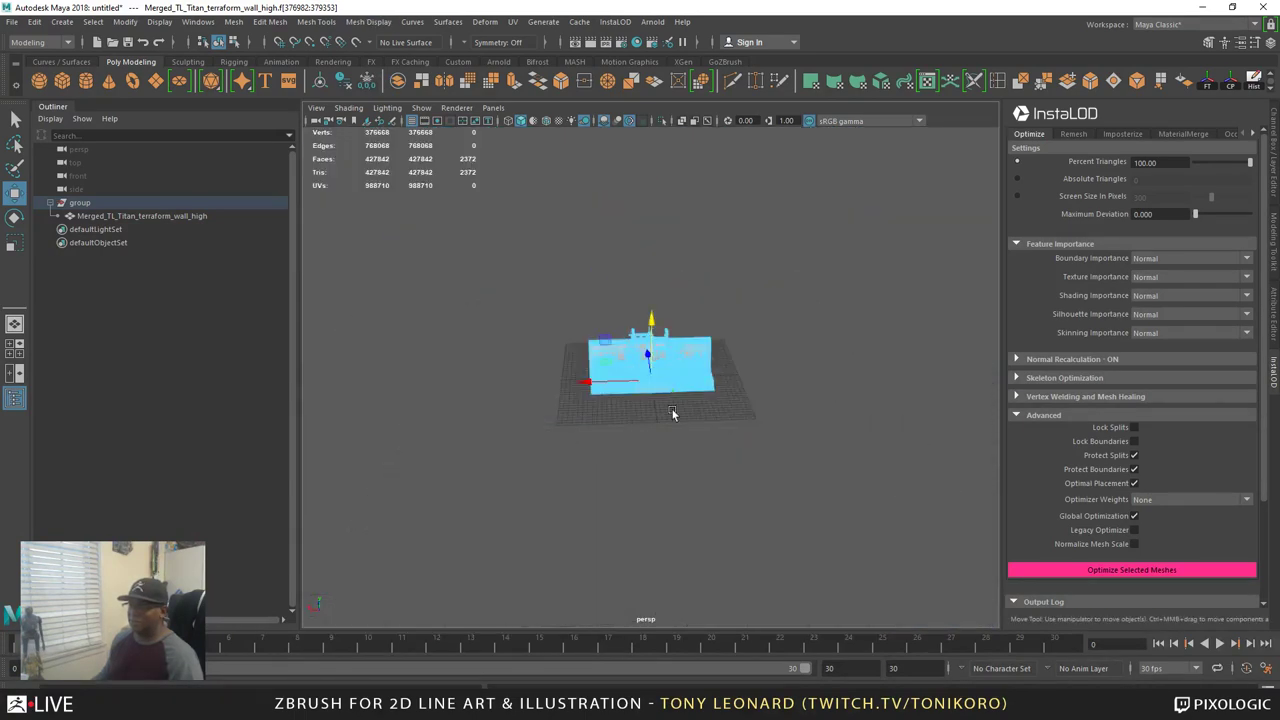
pyautogui.keyDown('alt'); pyautogui.moveTo(771, 457); pyautogui.dragTo(560, 457); pyautogui.keyUp('alt')
pyautogui.scroll(5, 585, 445)
pyautogui.scroll(-2, 650, 458)
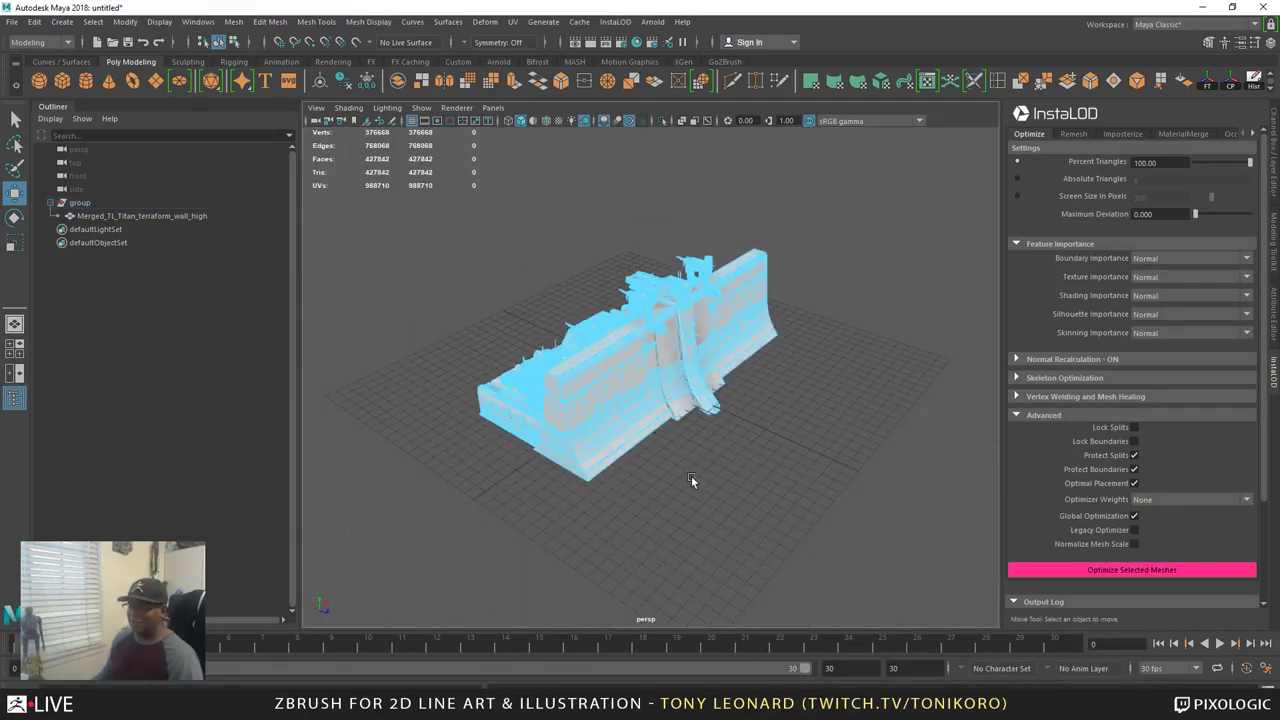
pyautogui.scroll(5, 692, 474)
pyautogui.keyDown('alt'); pyautogui.moveTo(811, 514); pyautogui.dragTo(788, 531); pyautogui.keyUp('alt')
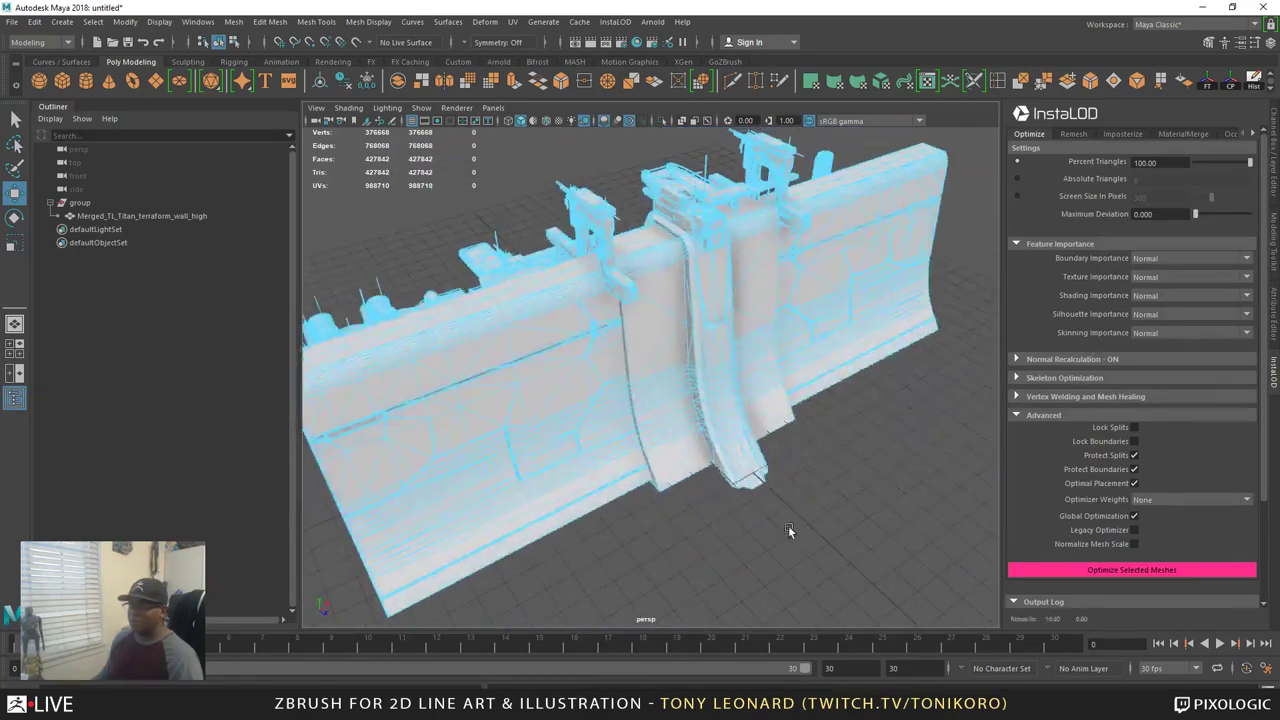
pyautogui.keyDown('alt'); pyautogui.moveTo(718, 569); pyautogui.dragTo(753, 543); pyautogui.keyUp('alt')
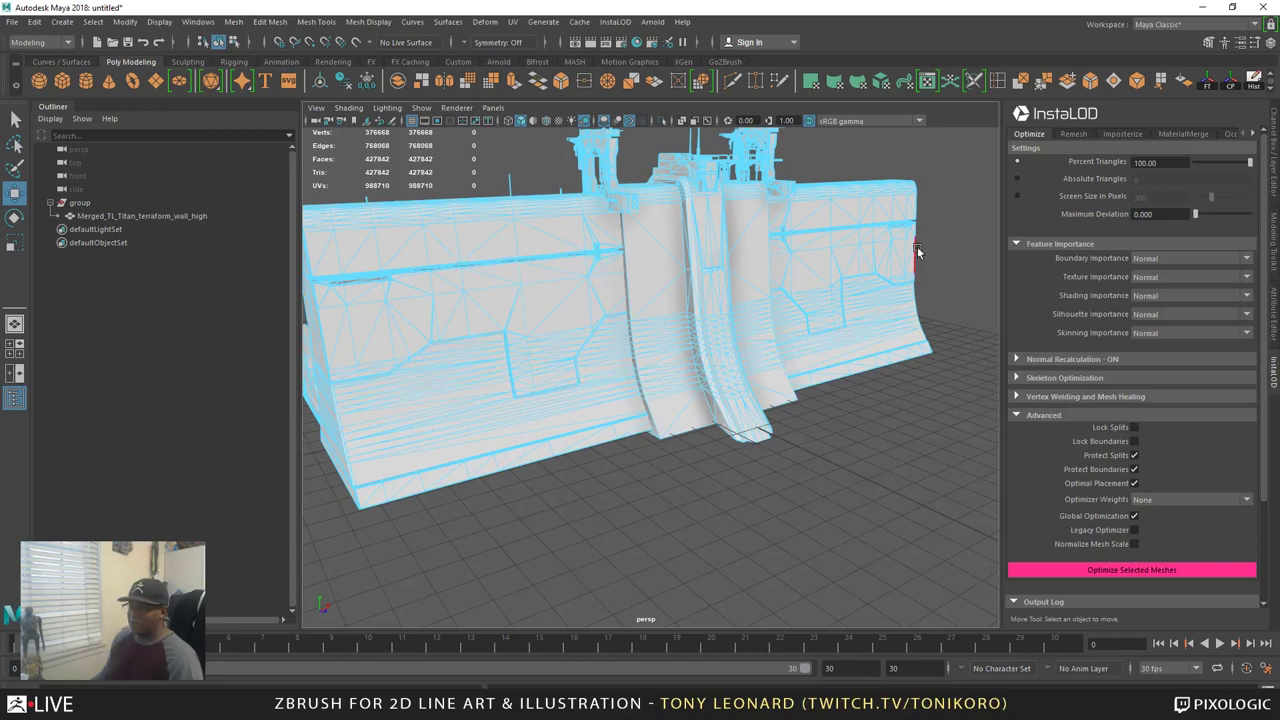
pyautogui.click(80, 203)
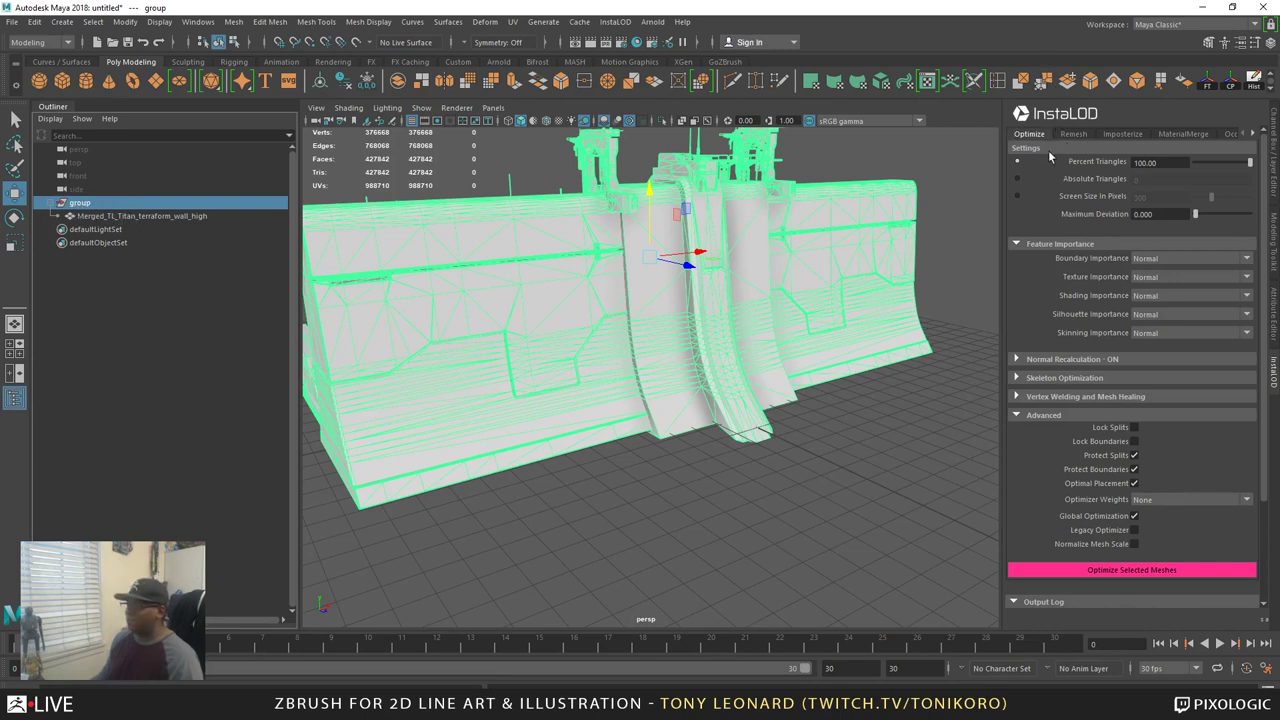
# Widen the InstaLOD panel, review the Optimize Percent Triangles value, and switch to Remesh
pyautogui.moveTo(1000, 186); pyautogui.dragTo(960, 243)
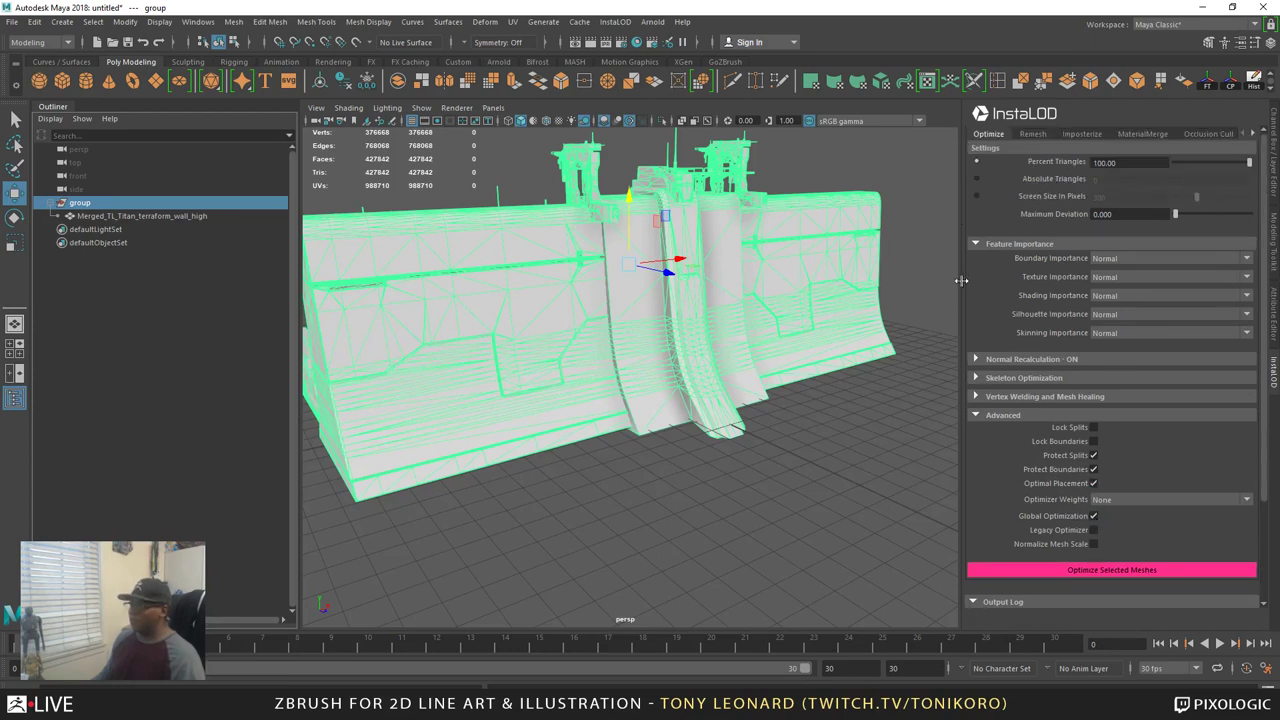
pyautogui.click(1128, 162)
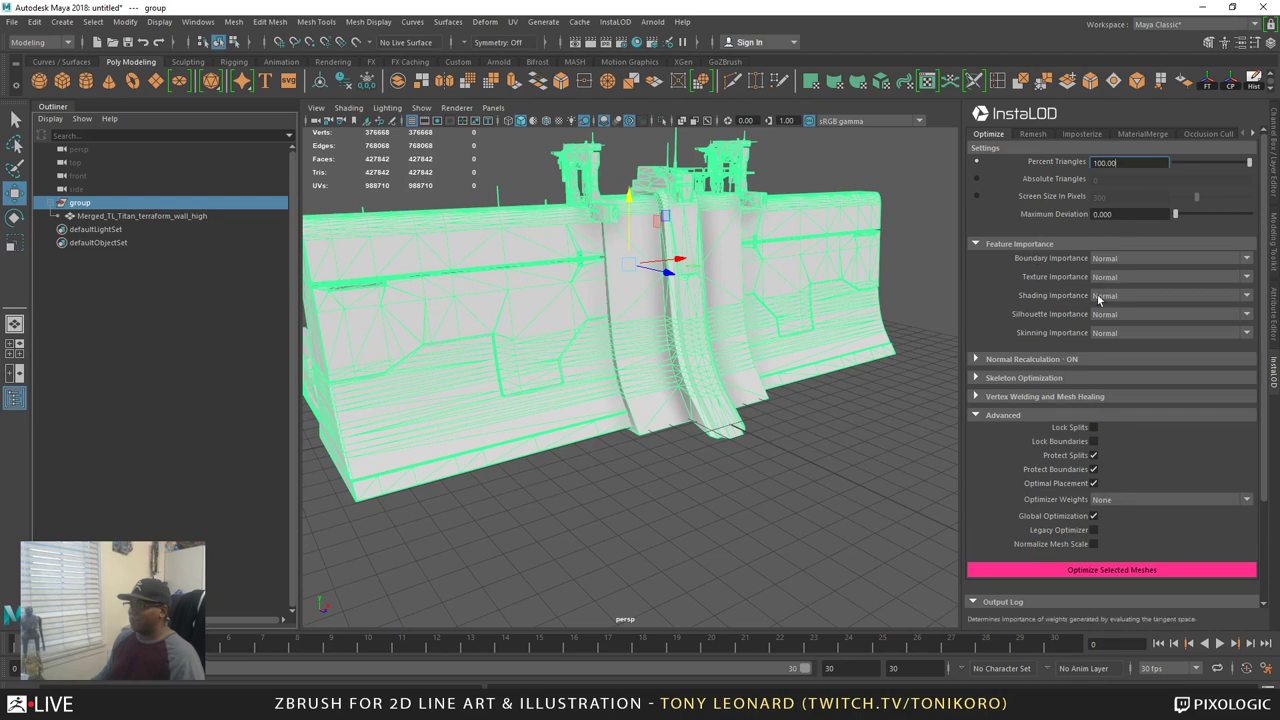
pyautogui.scroll(-1, 1073, 459)
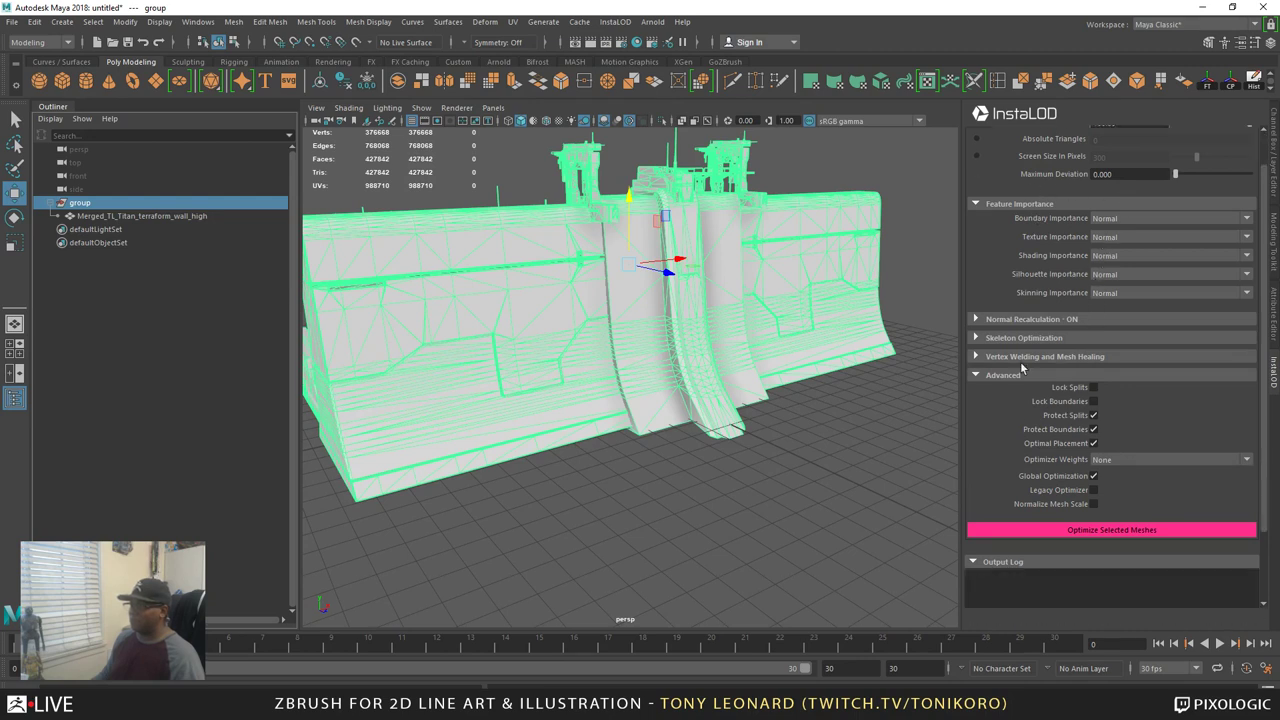
pyautogui.scroll(-1, 1010, 414)
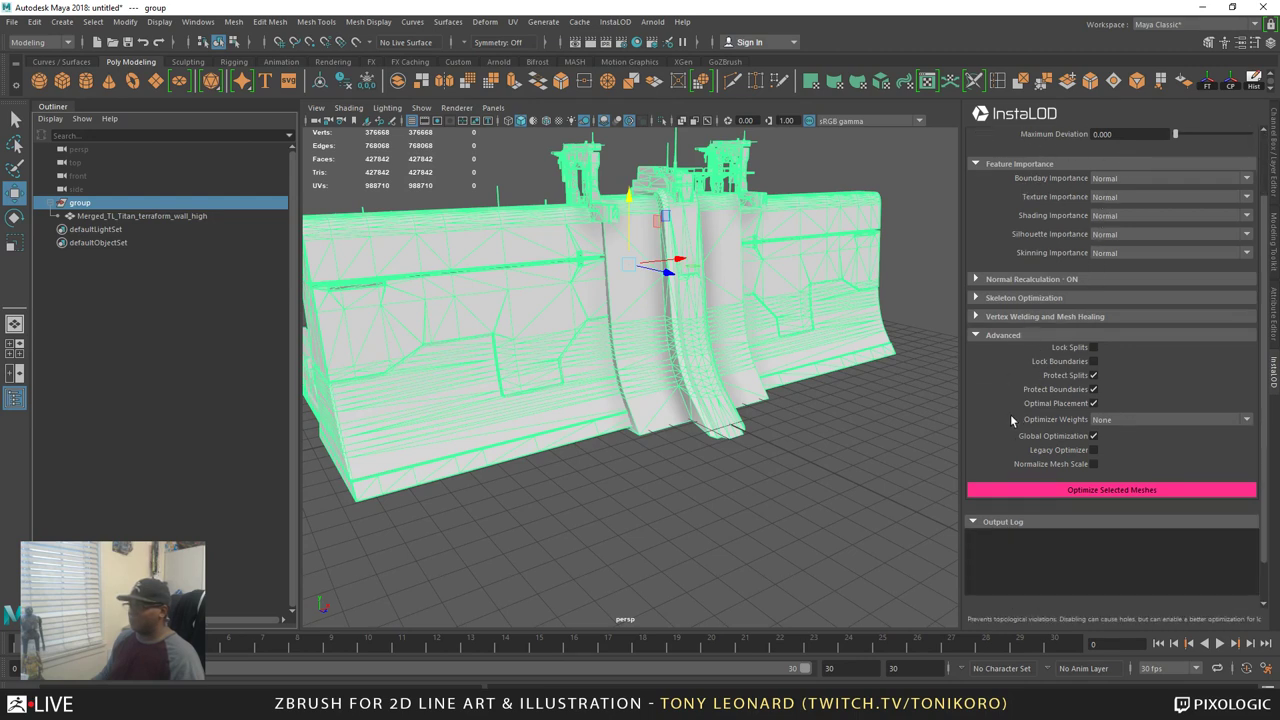
pyautogui.scroll(2, 1064, 287)
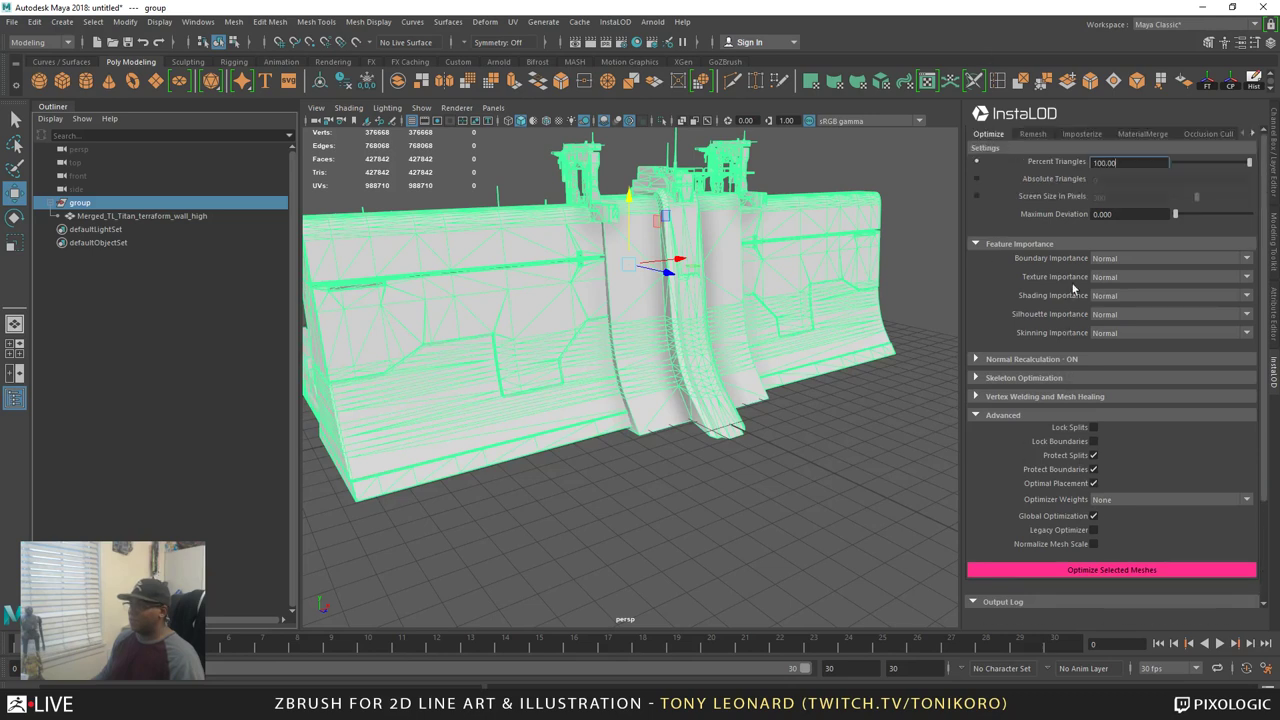
pyautogui.click(1036, 134)
pyautogui.scroll(1, 1080, 346)
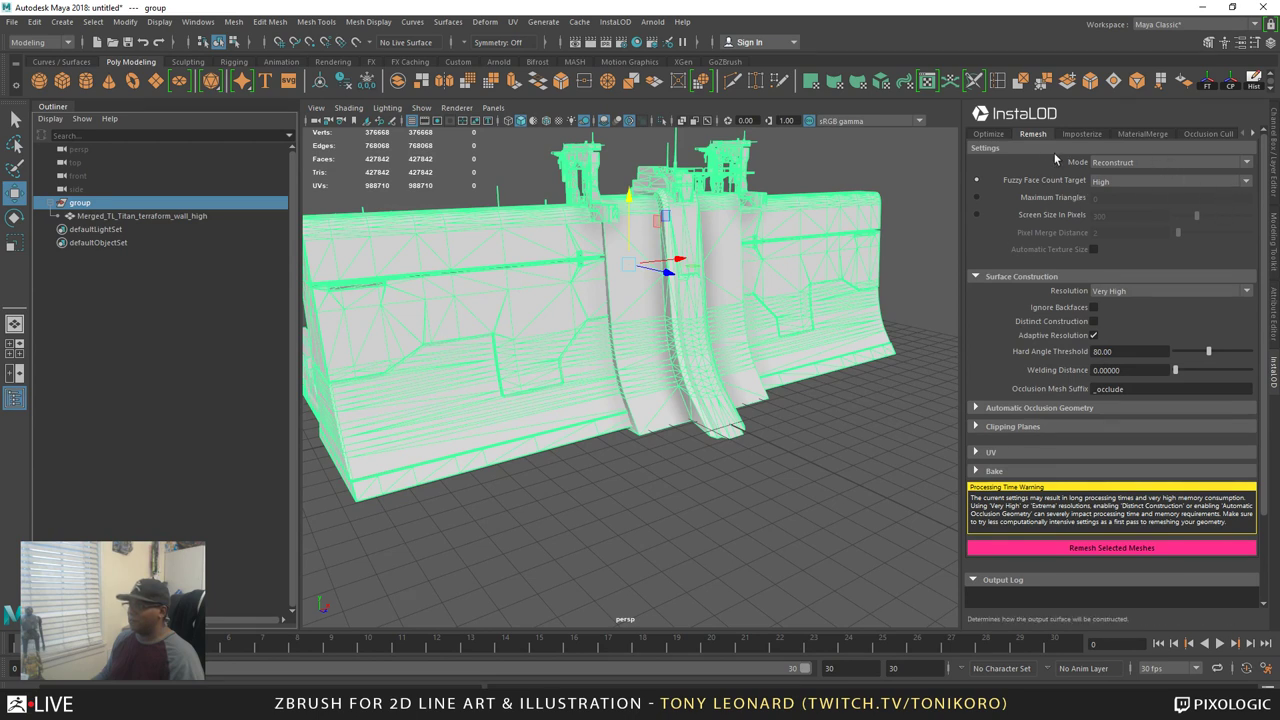
# Keep Reconstruct mode and a High face count target, and lower surface resolution to High
pyautogui.click(1134, 163)
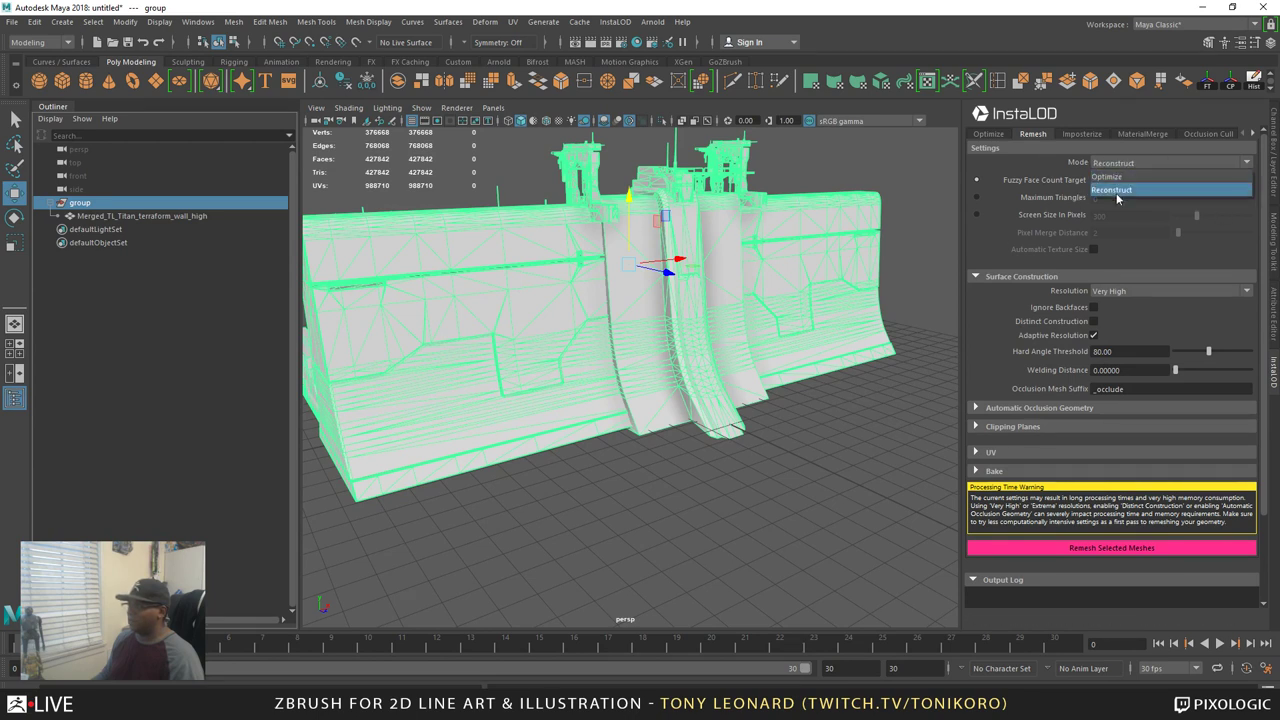
pyautogui.click(1128, 191)
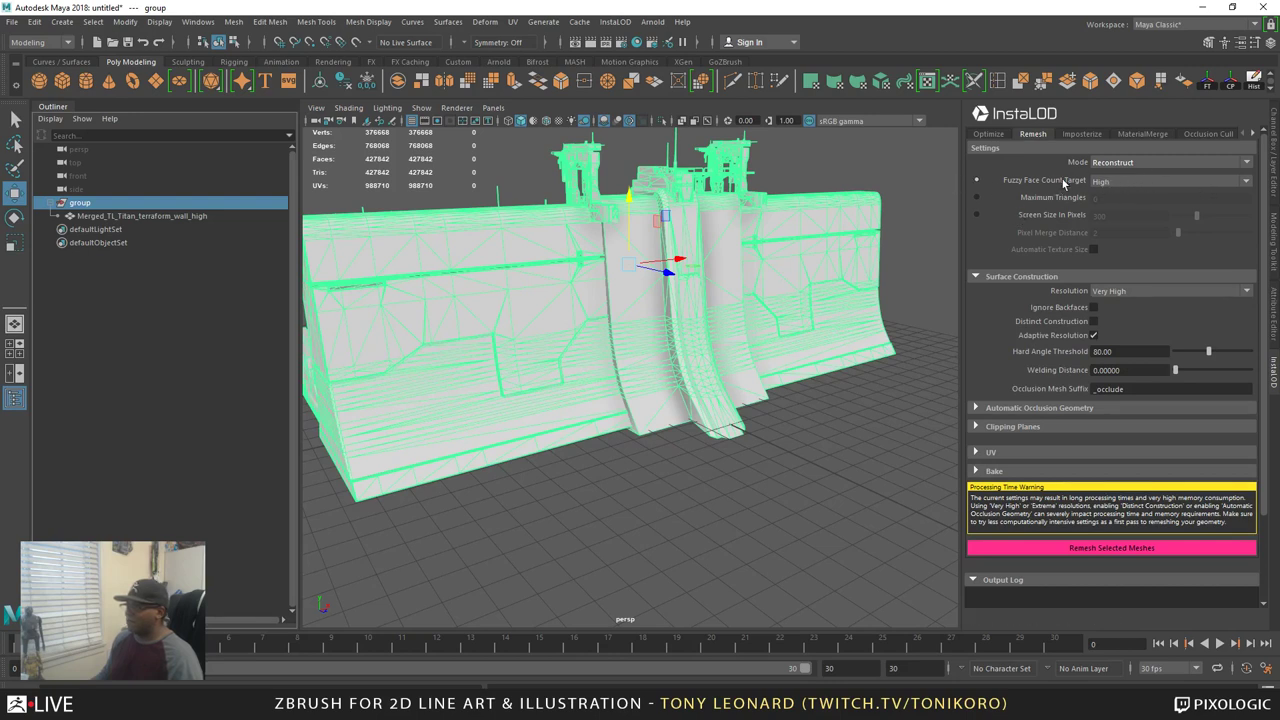
pyautogui.click(1152, 182)
pyautogui.click(1110, 235)
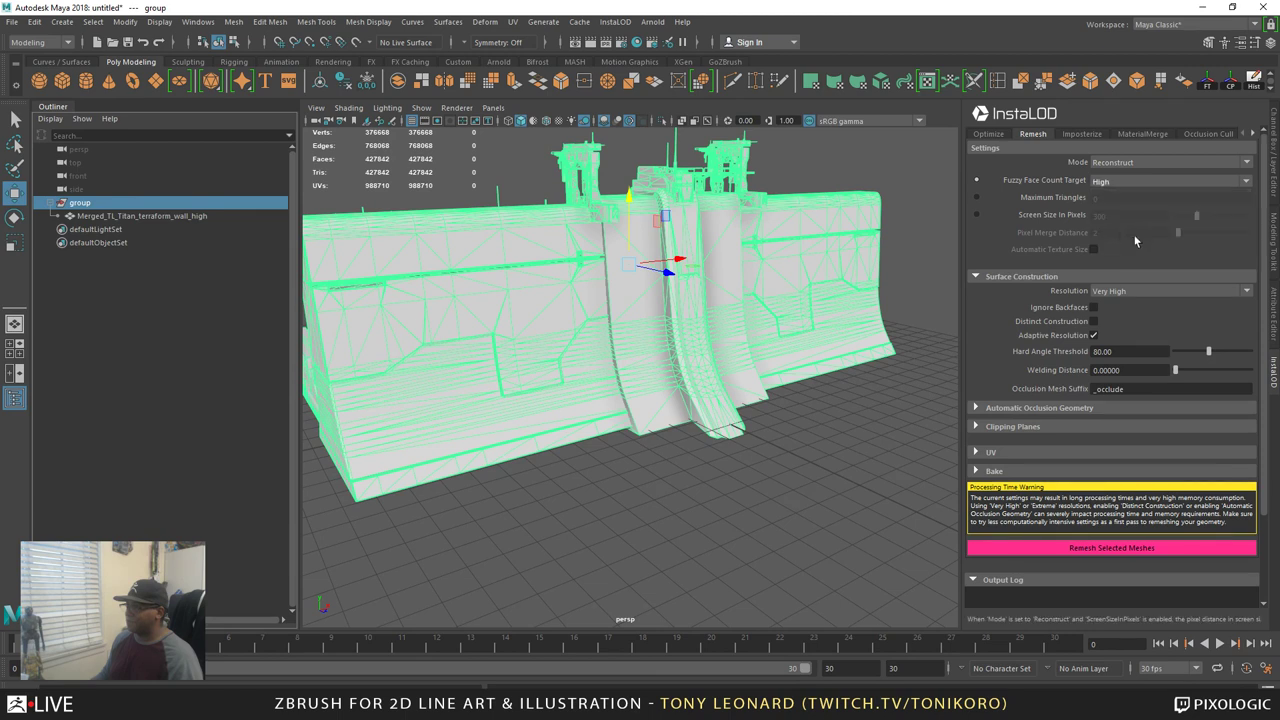
pyautogui.click(1128, 290)
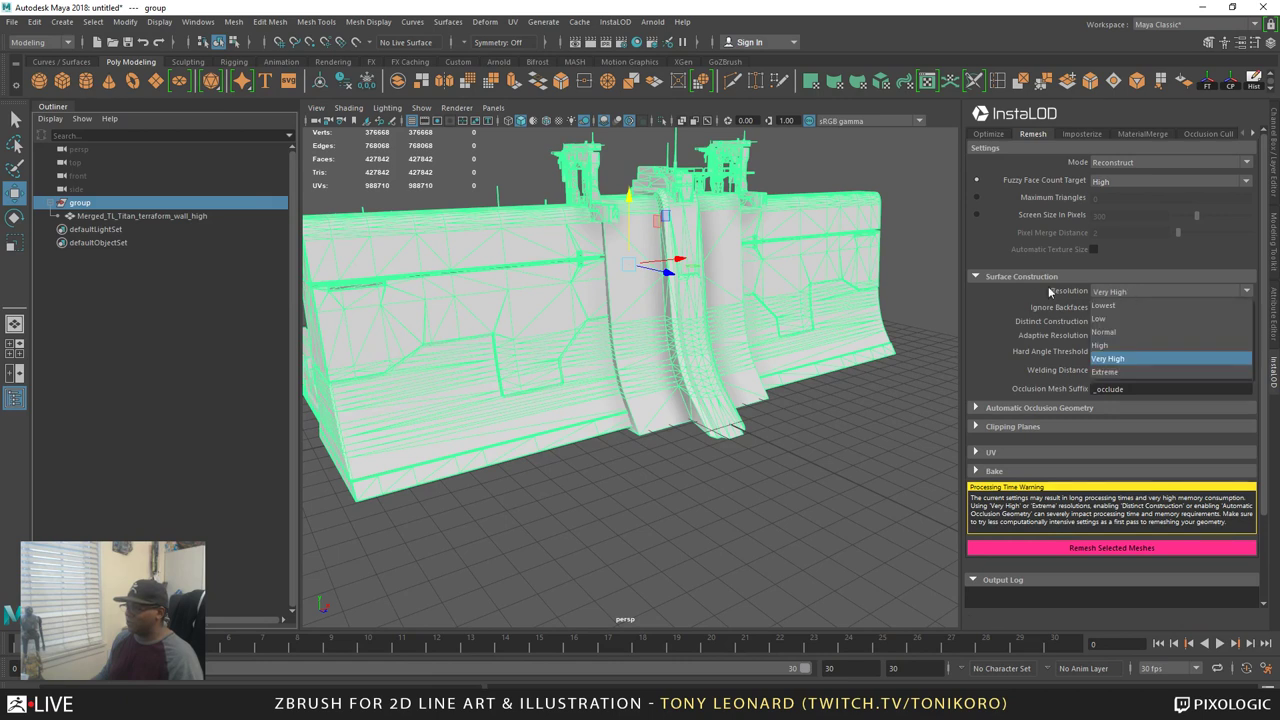
pyautogui.click(1154, 346)
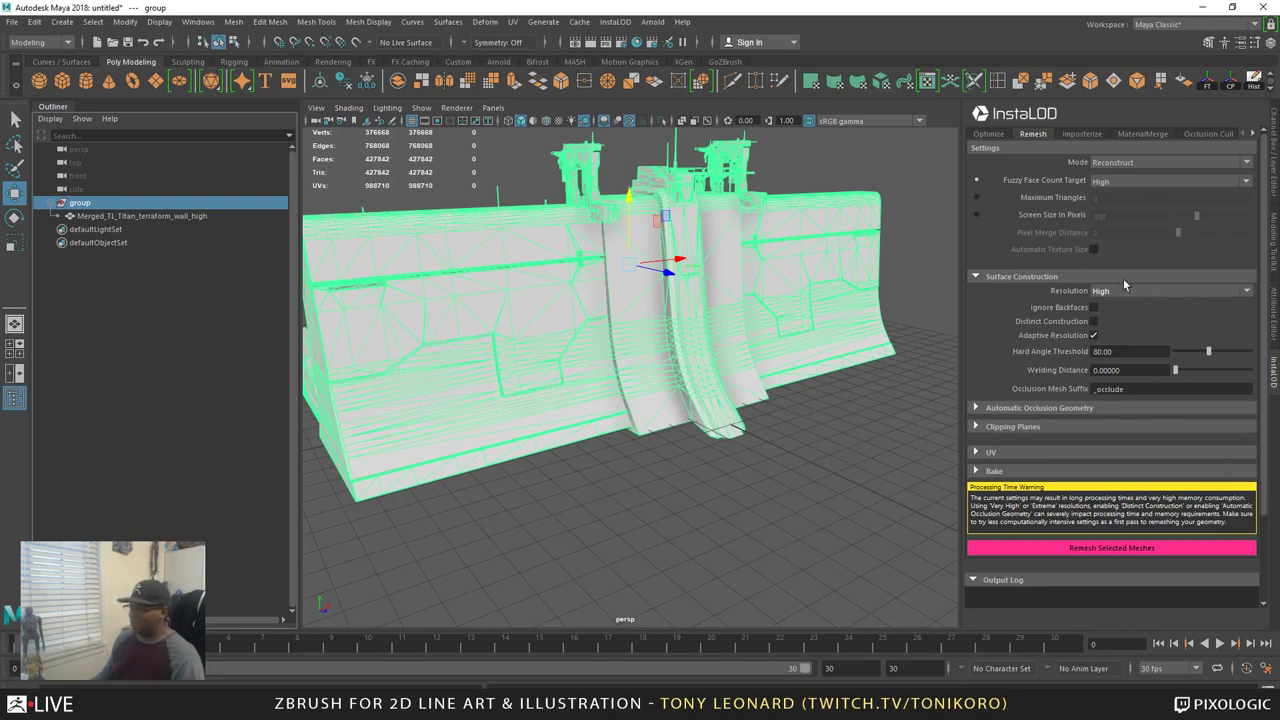
# Set the UV Unwrap Strategy to HardSurfaceAxial and check the occlusion geometry options
pyautogui.click(977, 454)
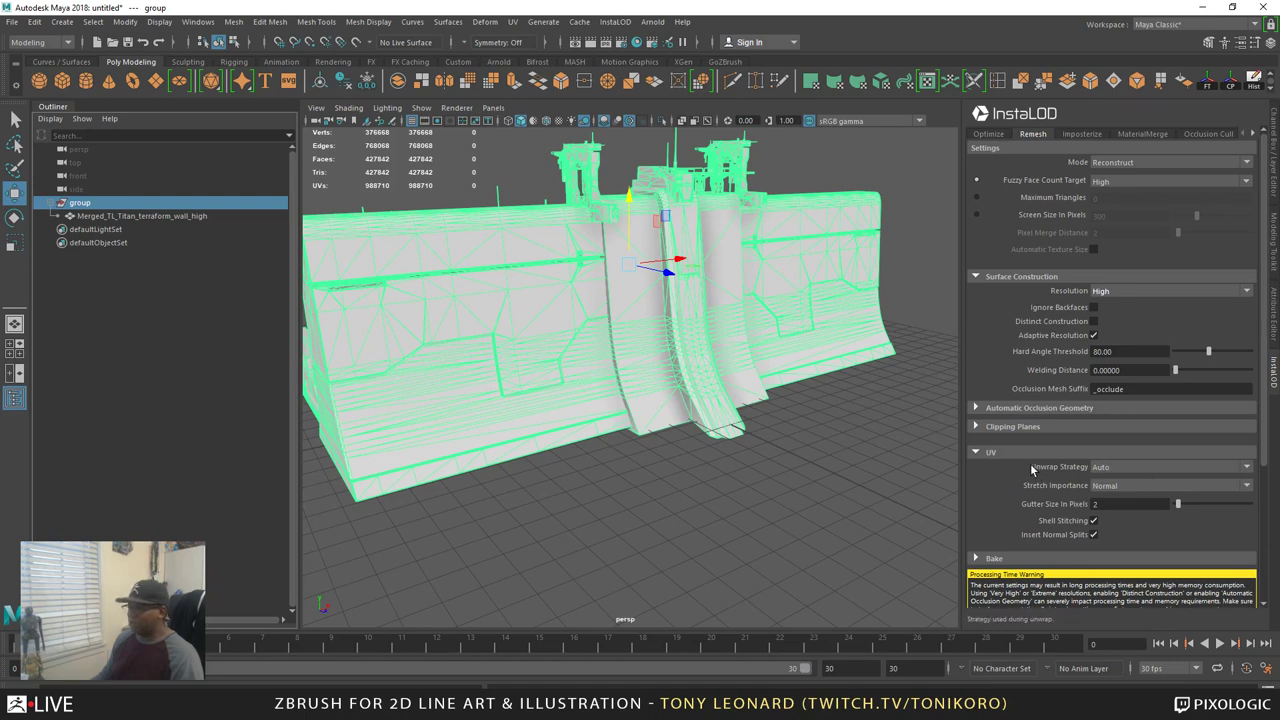
pyautogui.click(1119, 467)
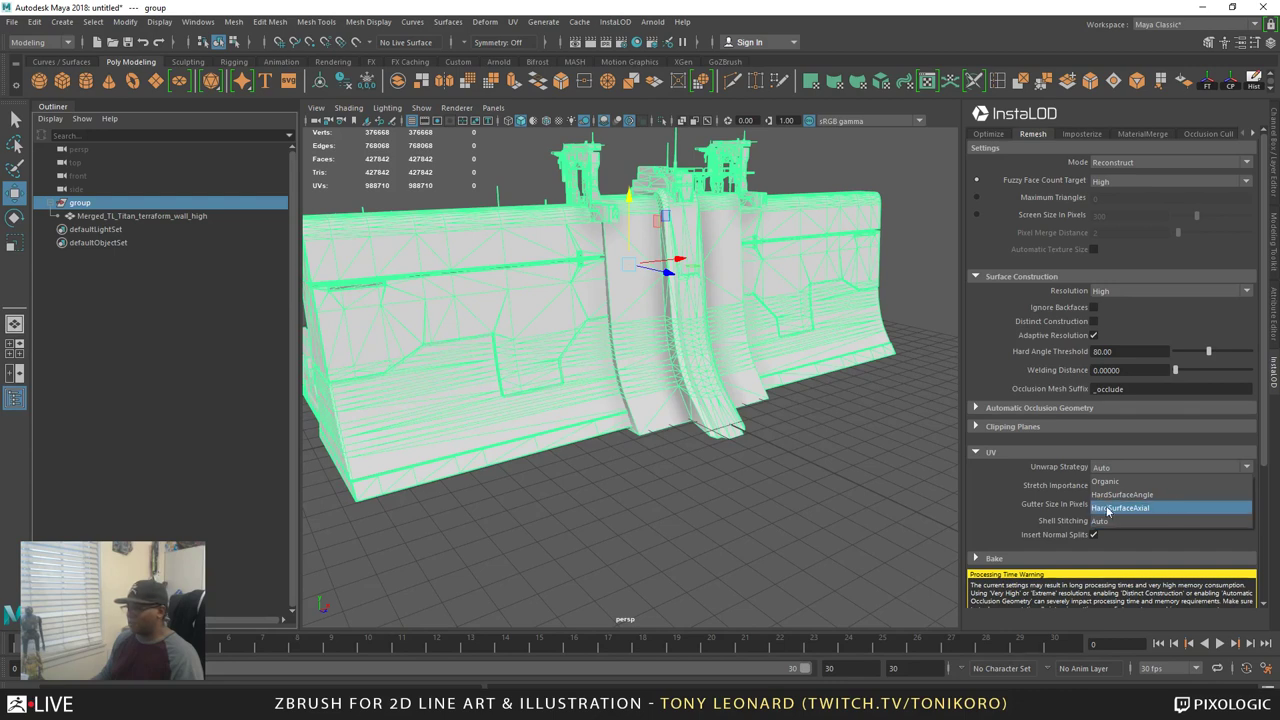
pyautogui.click(1142, 509)
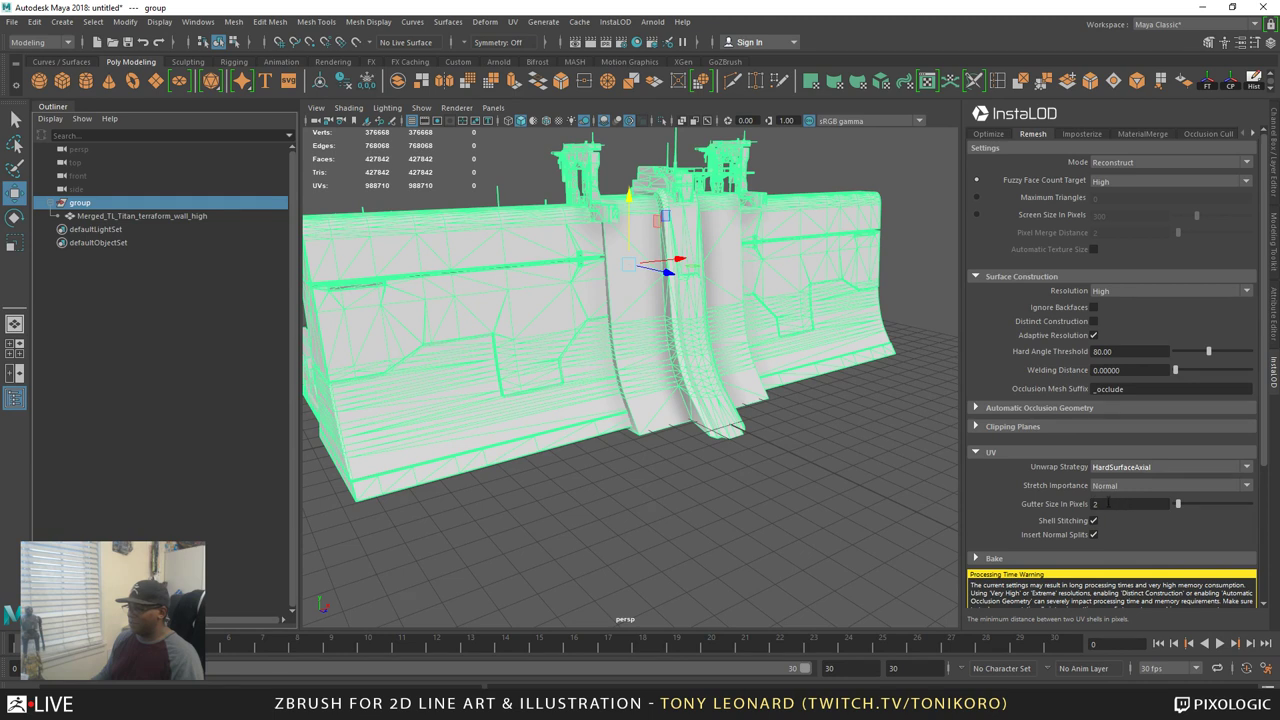
pyautogui.scroll(-3, 987, 510)
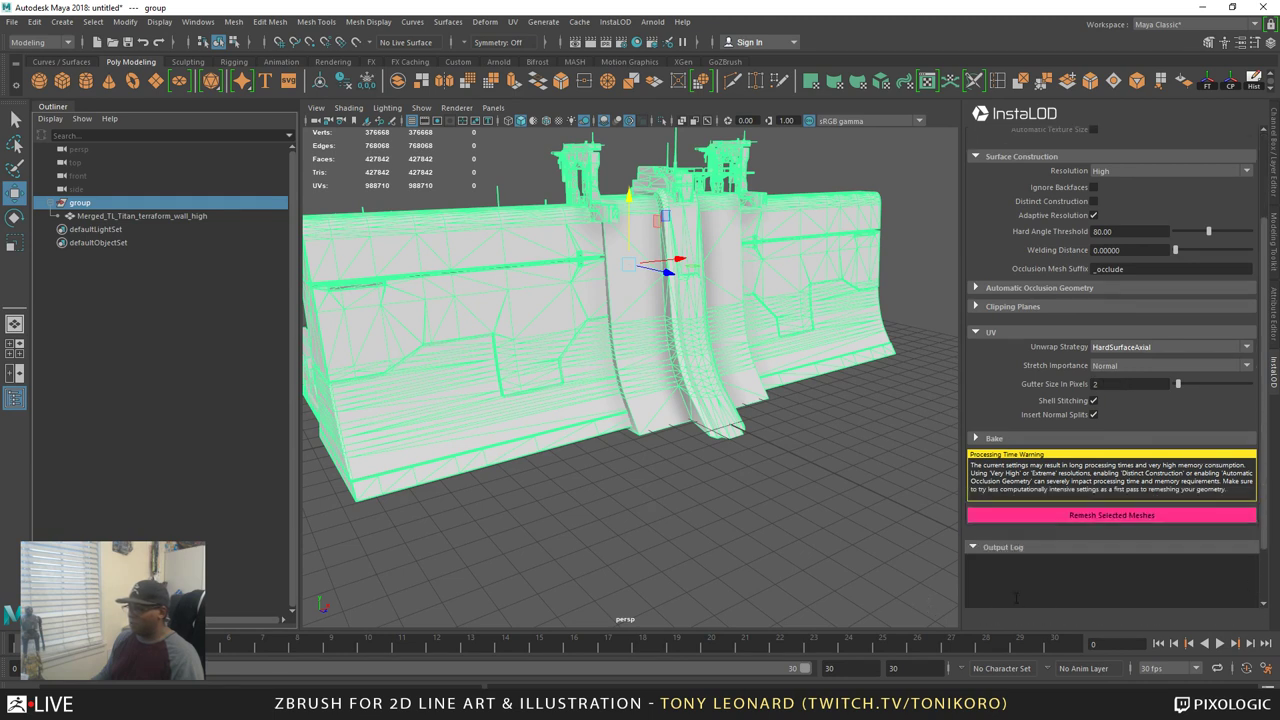
pyautogui.scroll(3, 1056, 338)
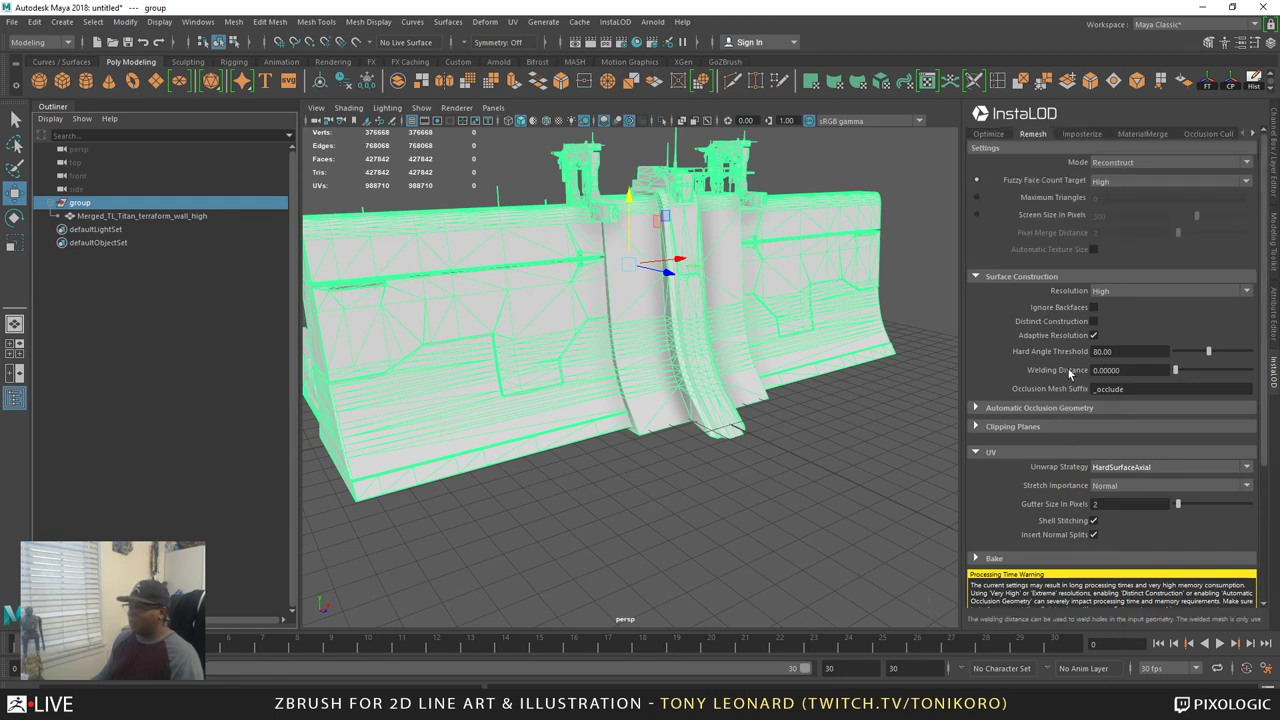
pyautogui.click(976, 407)
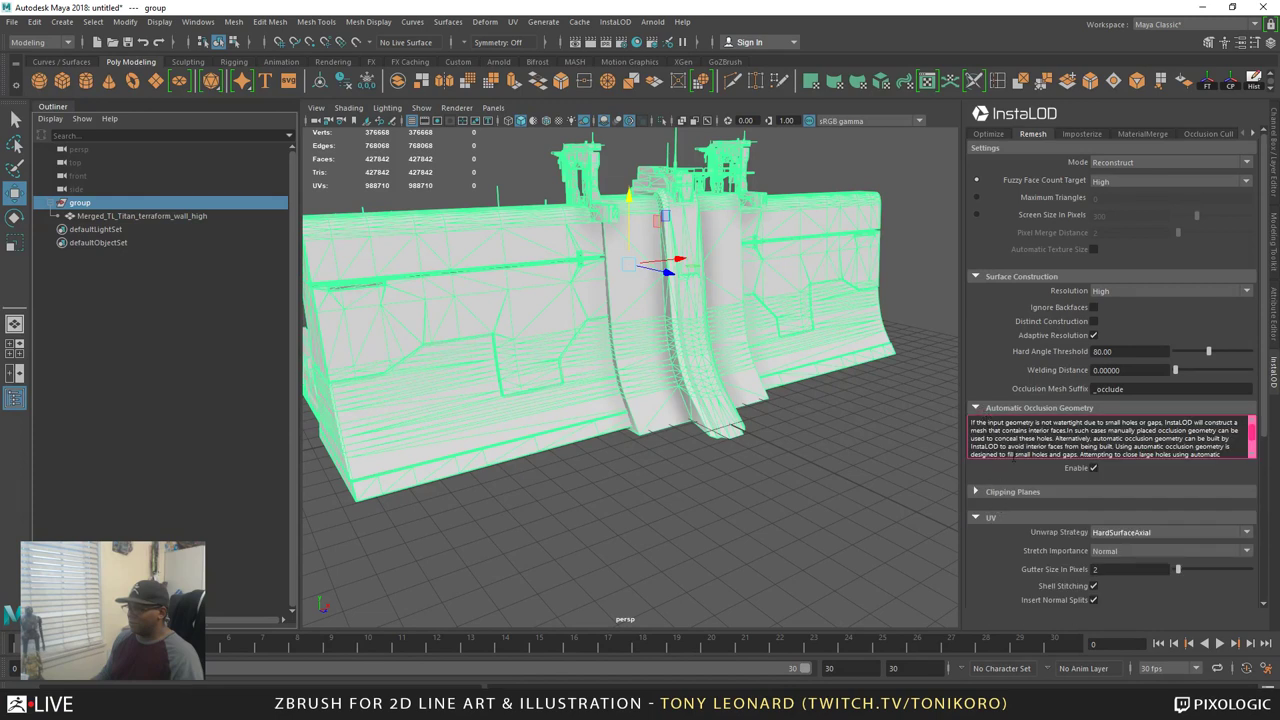
pyautogui.click(976, 407)
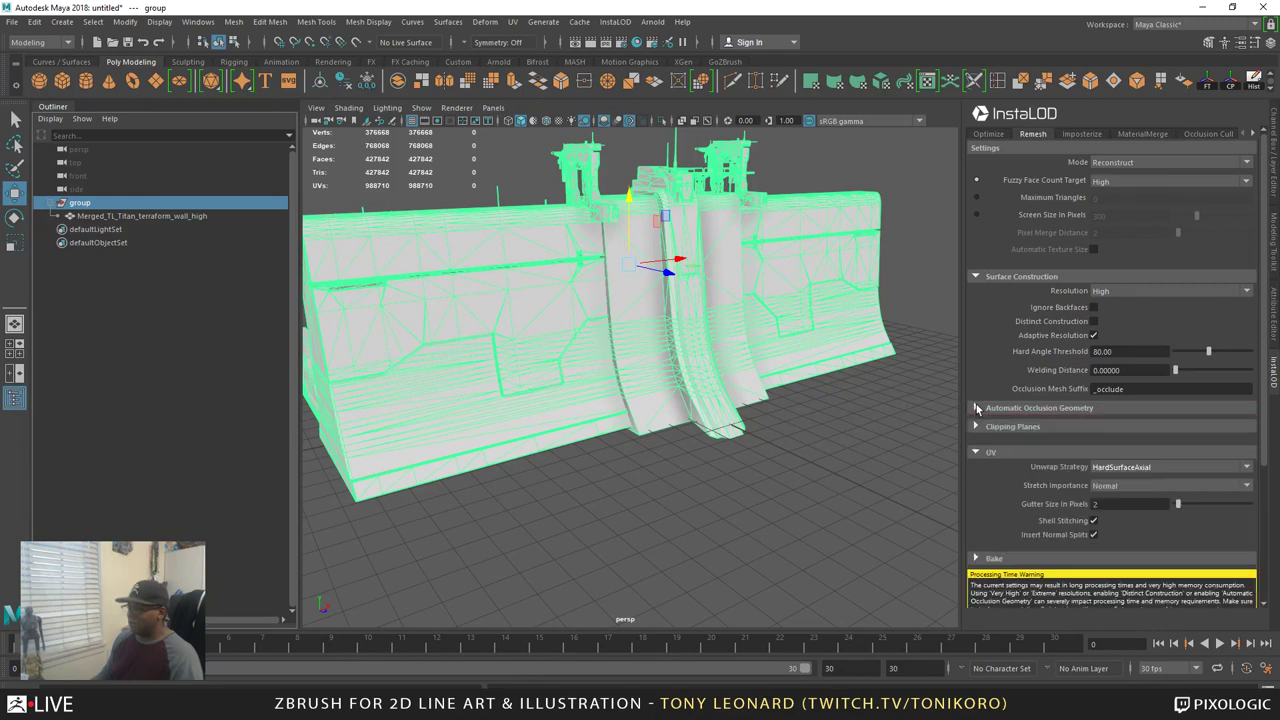
pyautogui.click(1253, 133)
# In Bake Output, keep 4096 texture width and x4 super sampling, and enable Ambient Occlusion
pyautogui.click(1253, 133)
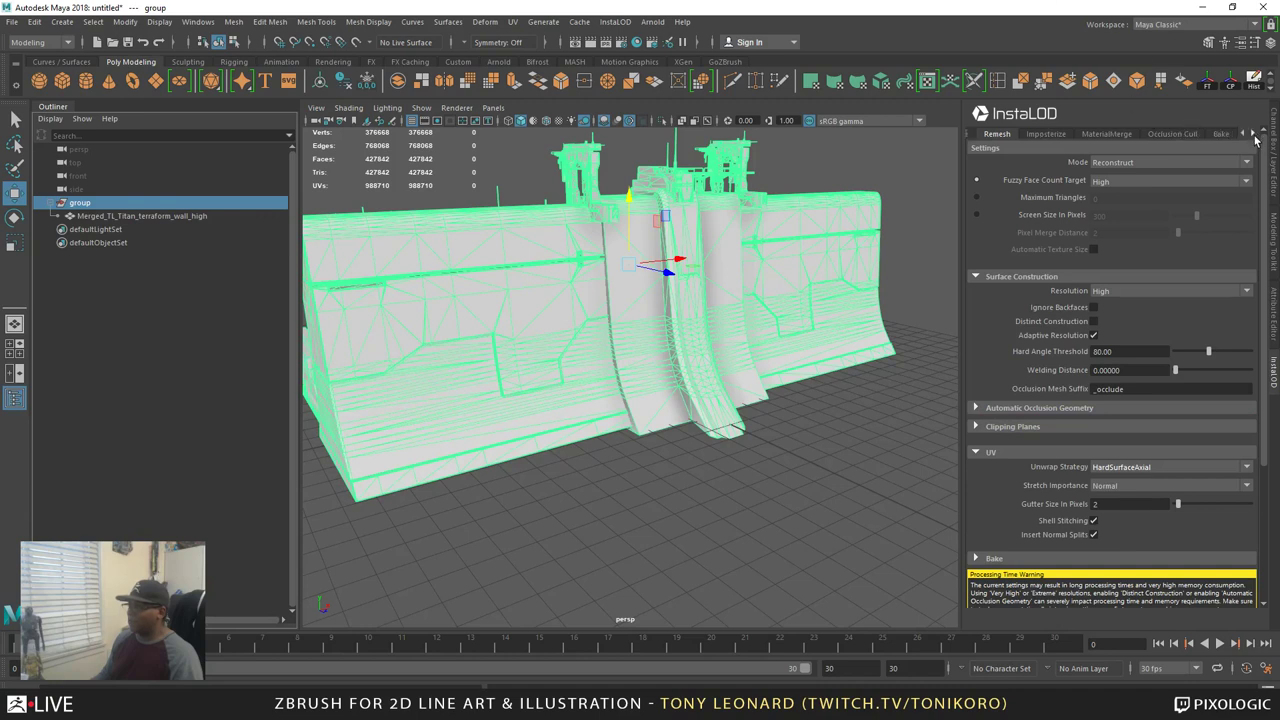
pyautogui.click(1164, 135)
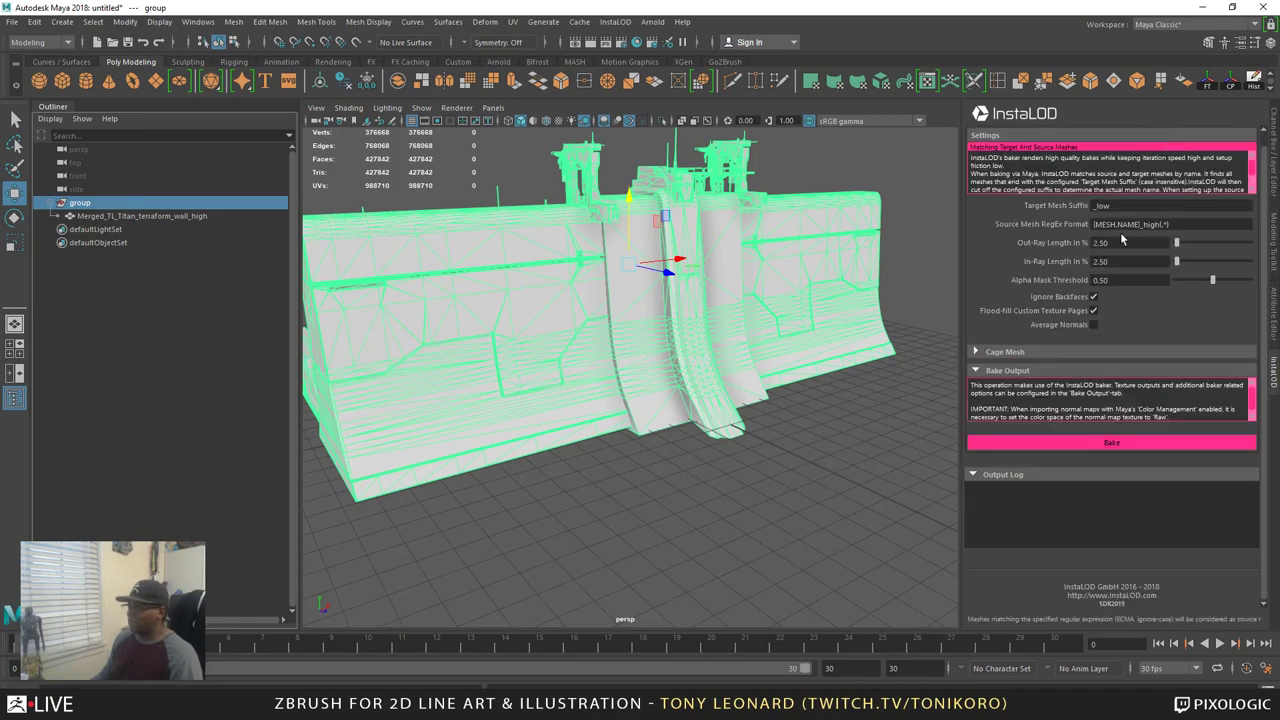
pyautogui.scroll(1, 1157, 375)
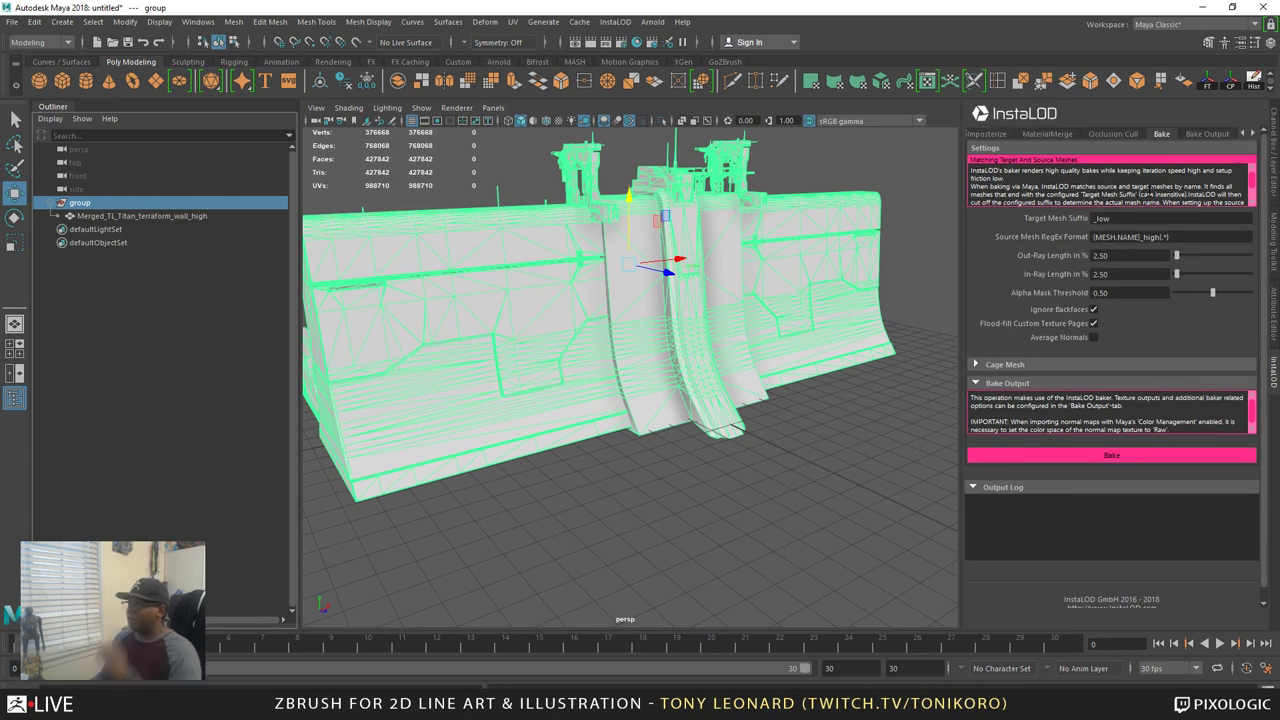
pyautogui.click(1205, 134)
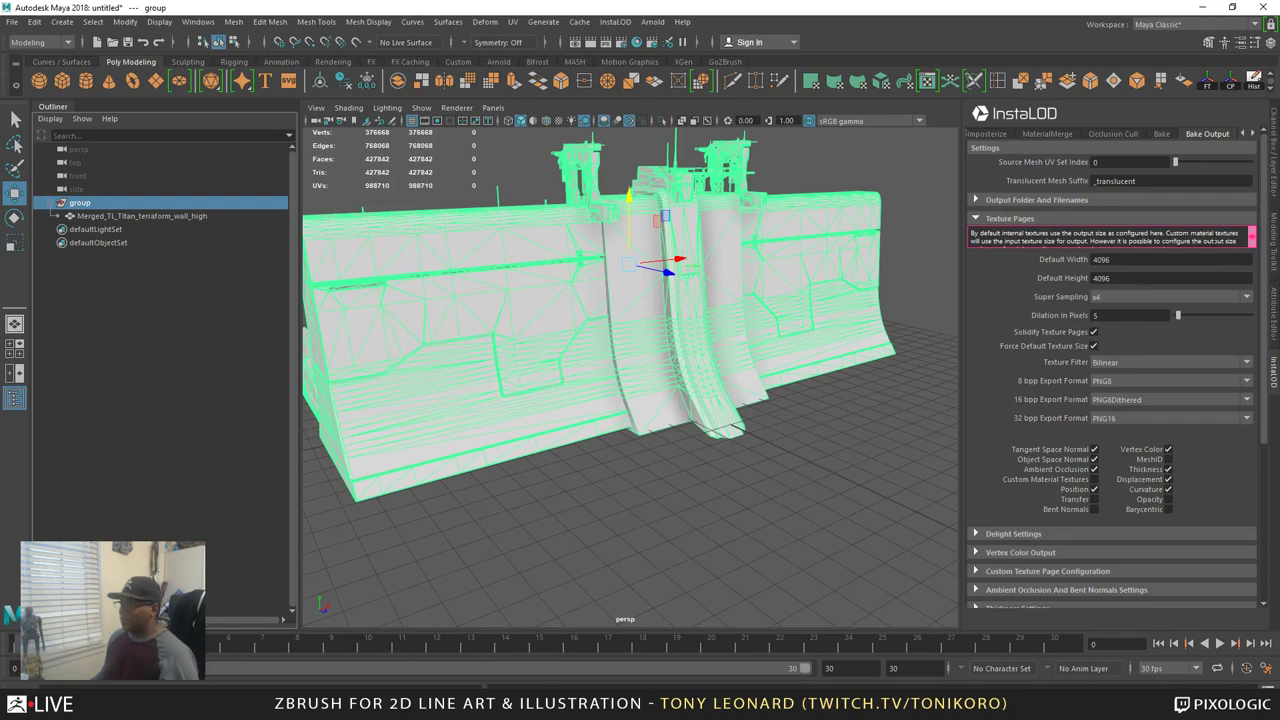
pyautogui.click(1122, 260)
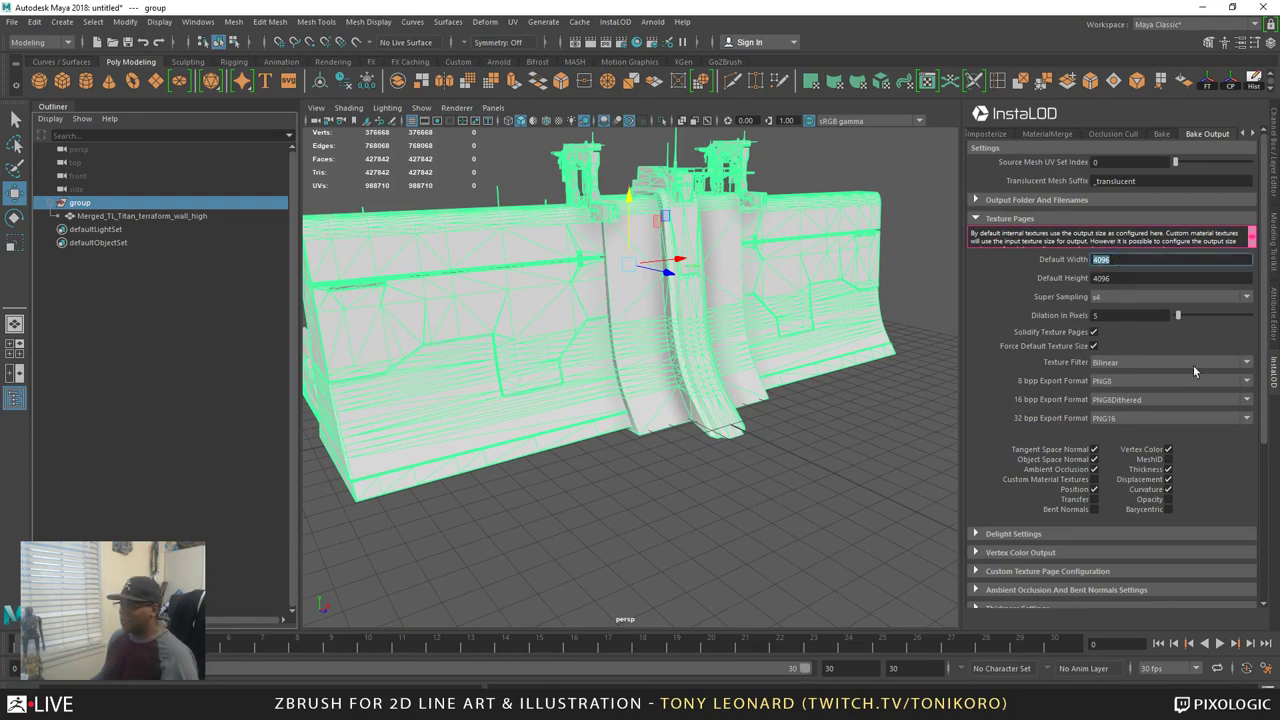
pyautogui.click(1096, 297)
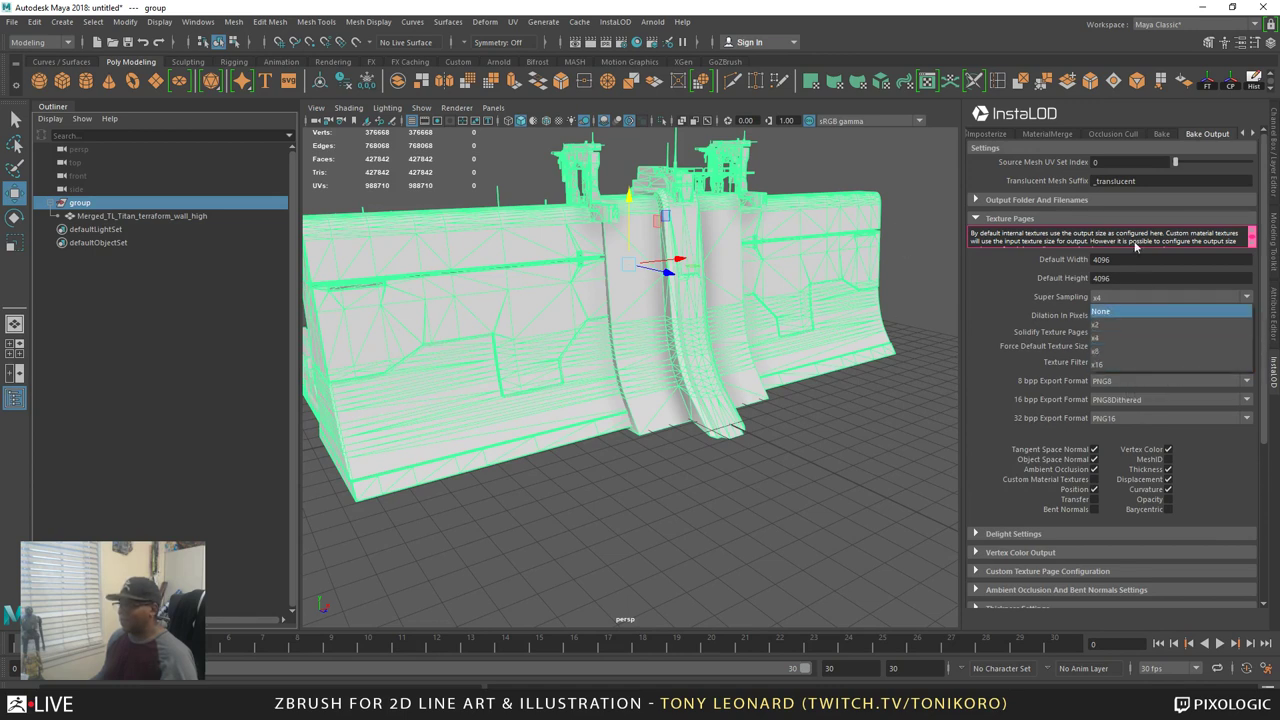
pyautogui.click(1006, 345)
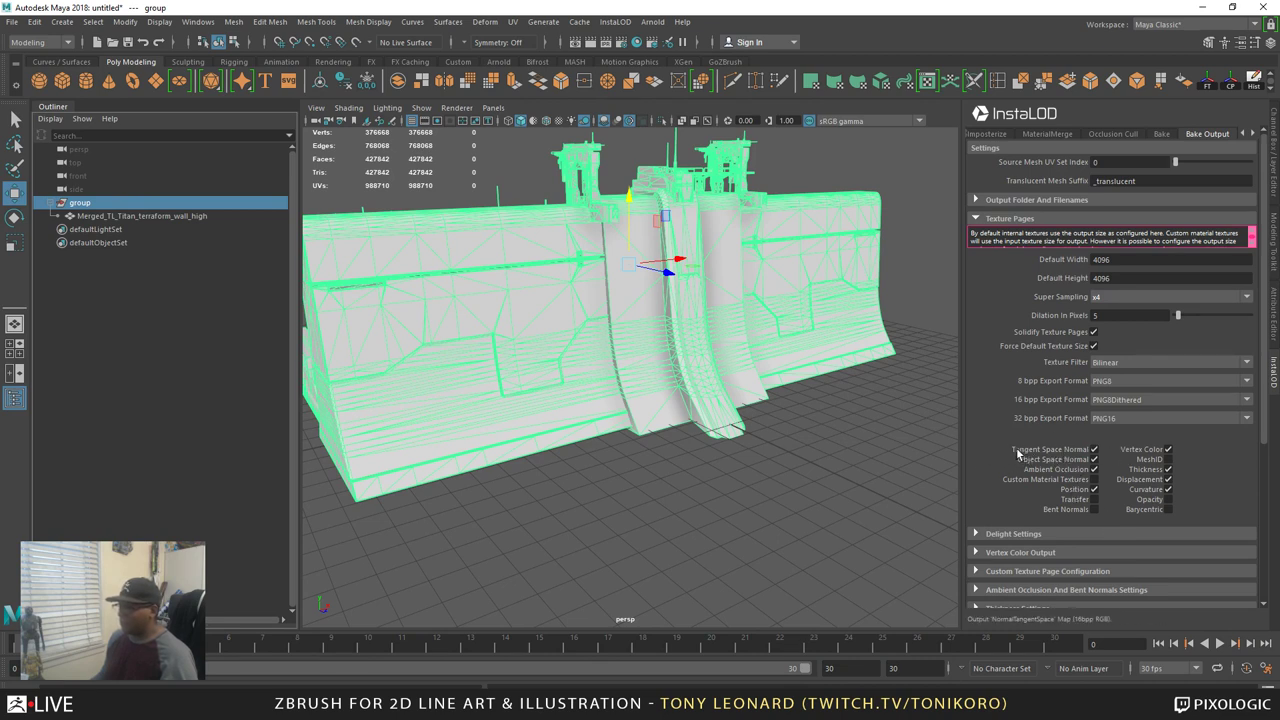
pyautogui.click(1094, 469)
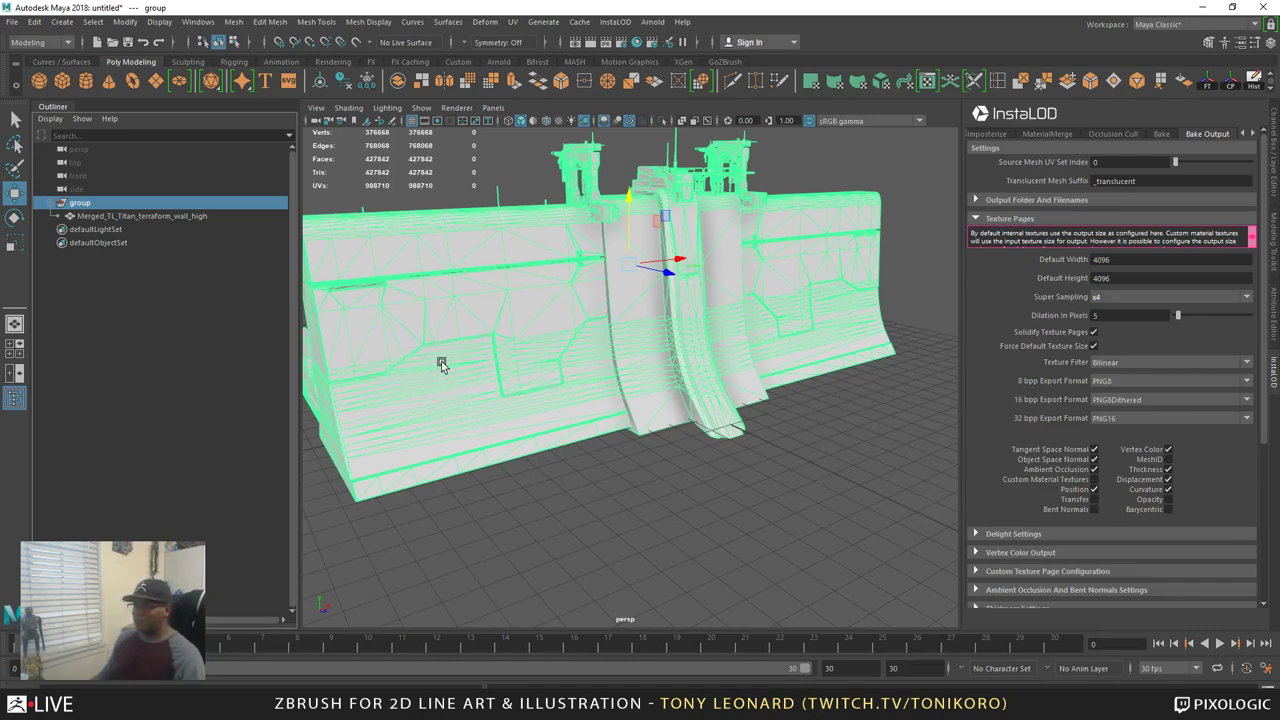
# Switch the viewport to textured shading (6) and orbit the model
pyautogui.keyDown('alt'); pyautogui.moveTo(842, 444); pyautogui.dragTo(659, 477); pyautogui.keyUp('alt')
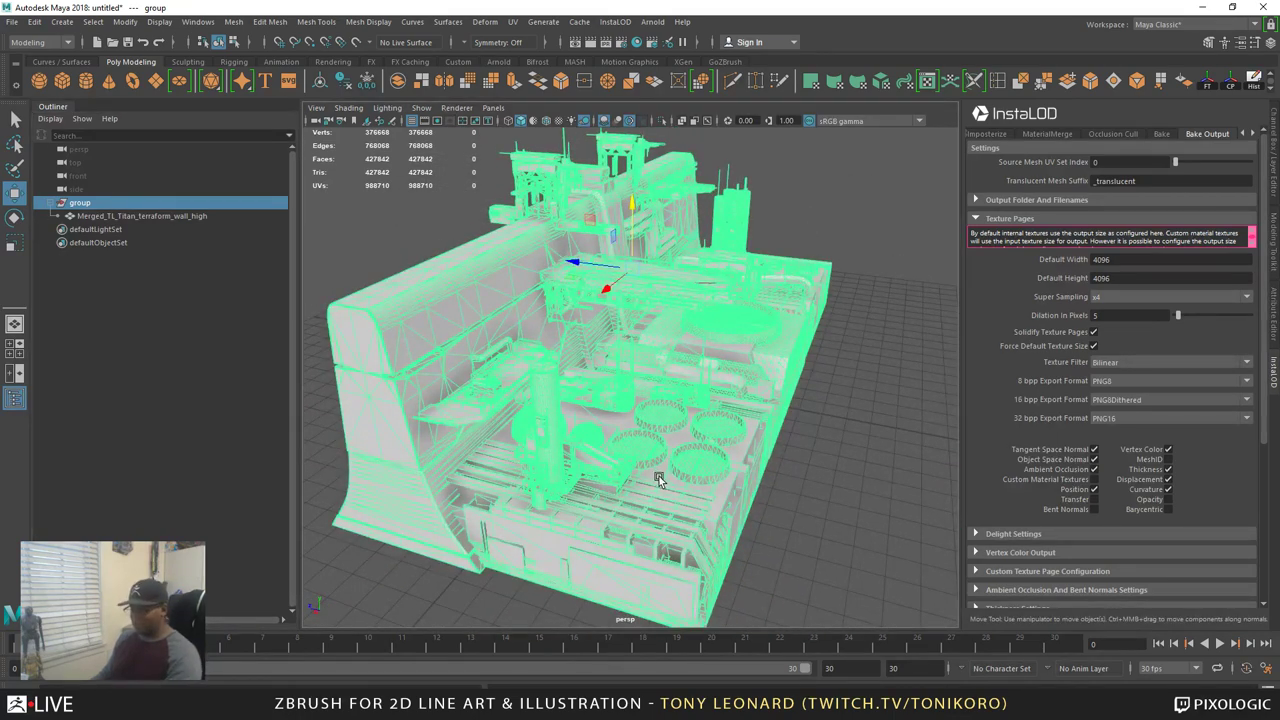
pyautogui.press('6')
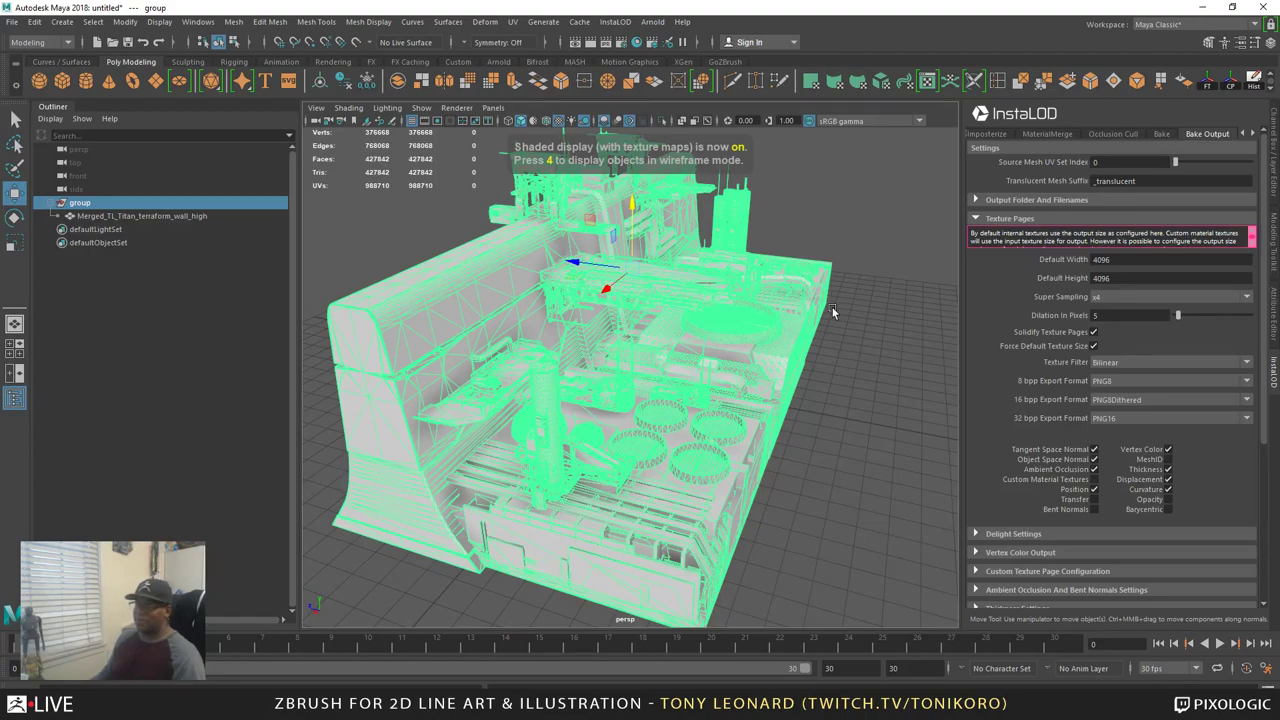
pyautogui.keyDown('alt'); pyautogui.moveTo(931, 222); pyautogui.dragTo(538, 278); pyautogui.keyUp('alt')
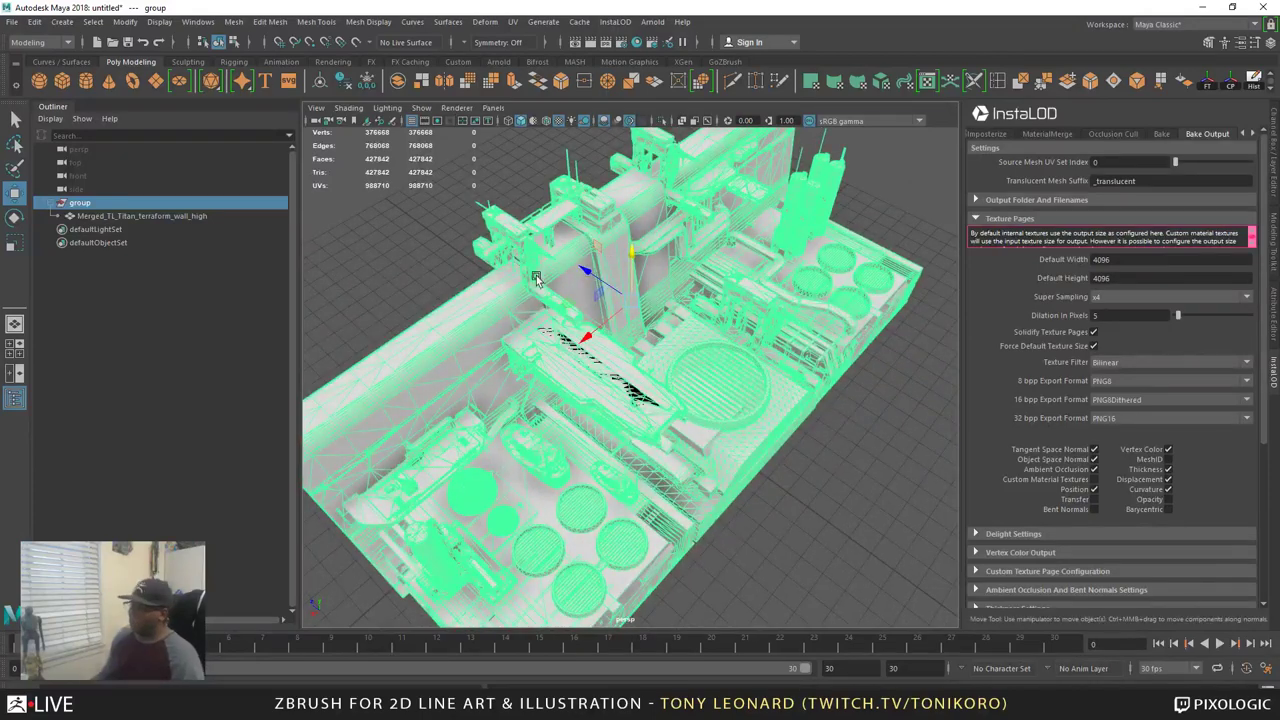
# Add Curvature to the baked texture pages and review the Tangent Space settings
pyautogui.click(1167, 490)
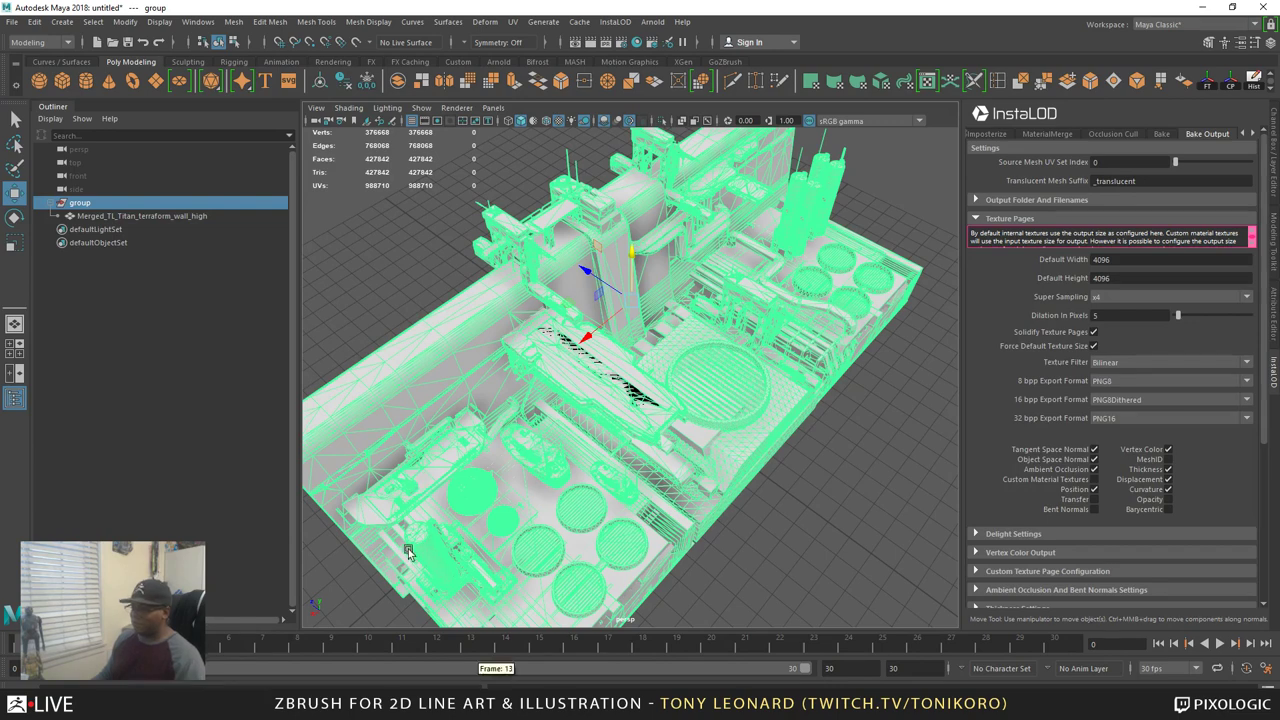
pyautogui.scroll(-3, 1000, 512)
pyautogui.scroll(-1, 1000, 510)
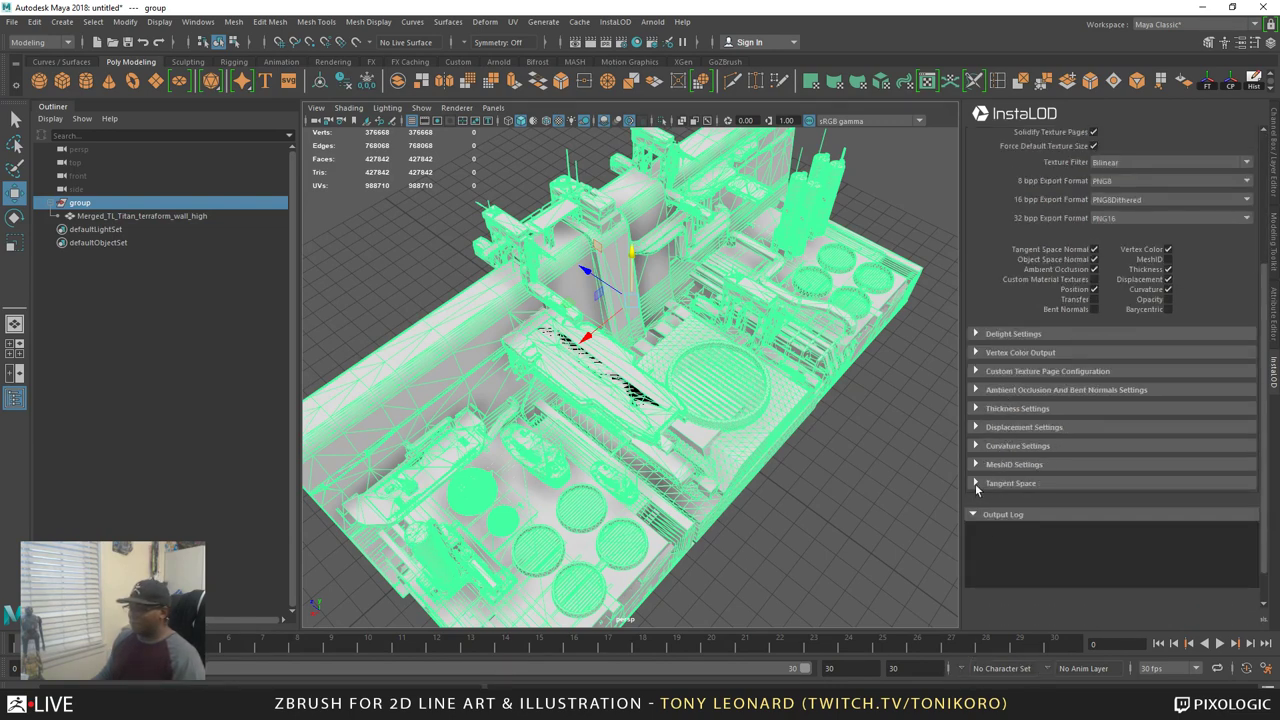
pyautogui.click(976, 484)
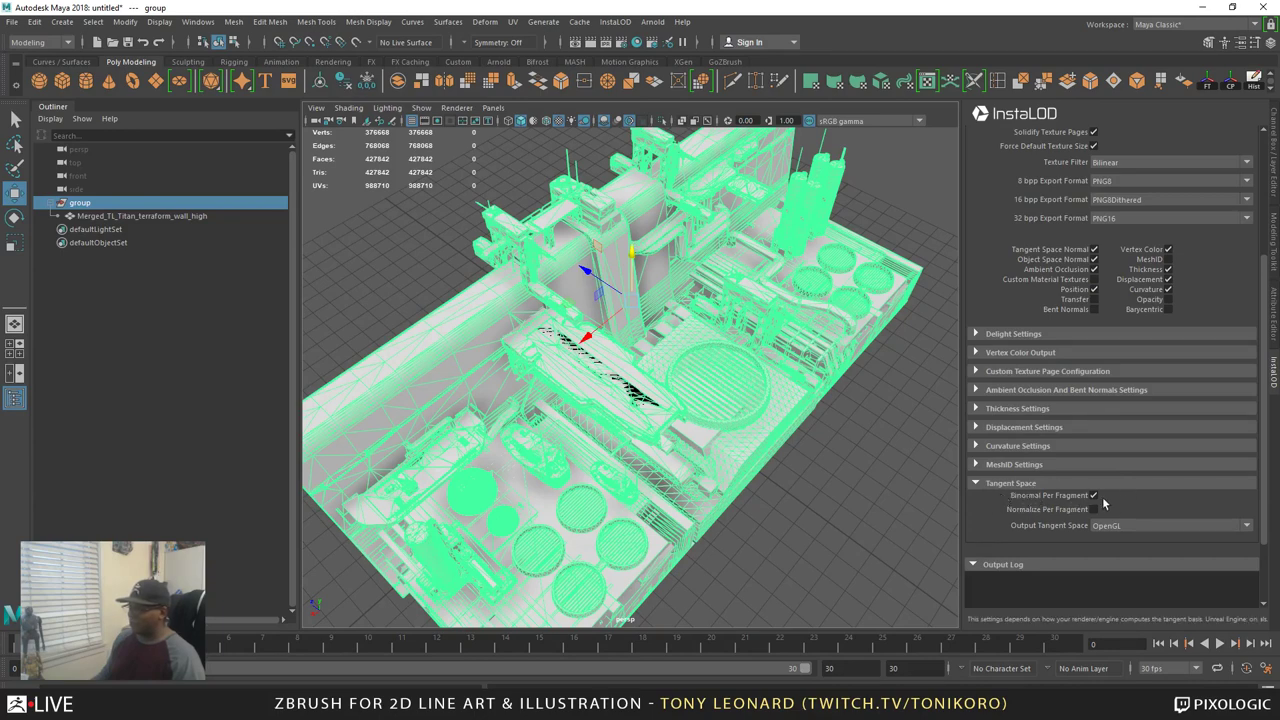
pyautogui.scroll(4, 1140, 482)
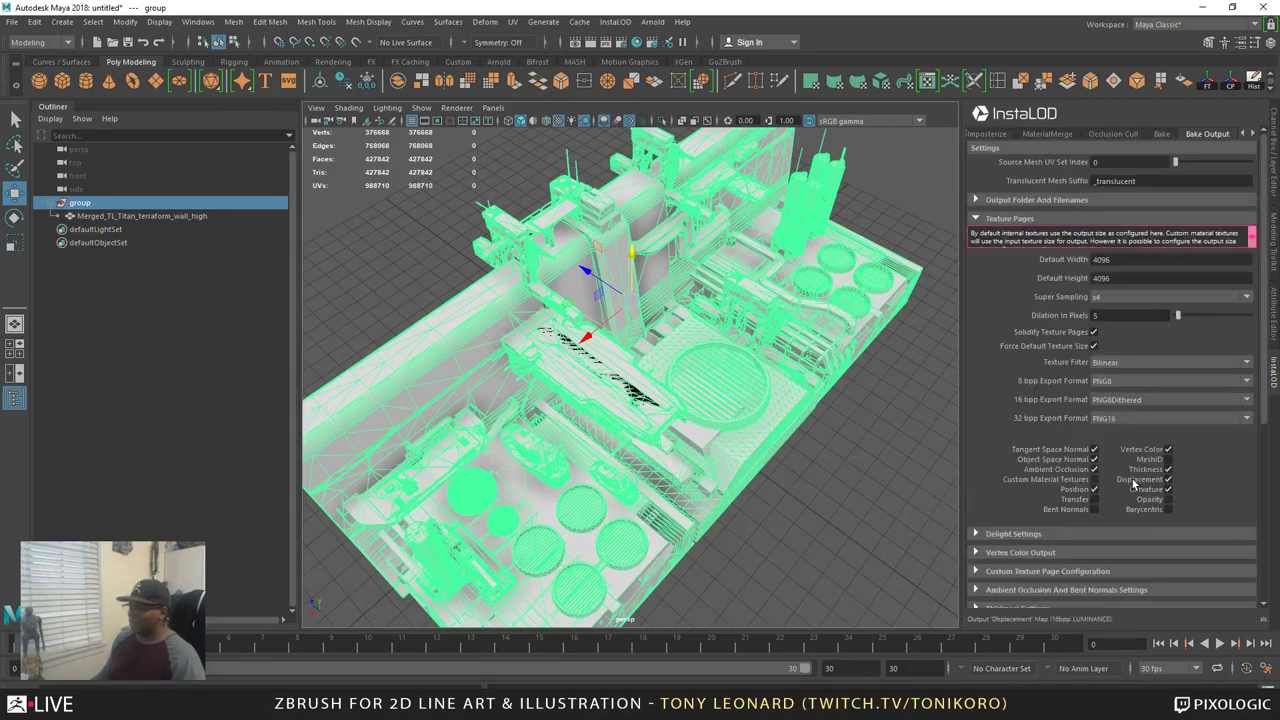
# Browse for the bake output folder and navigate to drive F:
pyautogui.click(977, 199)
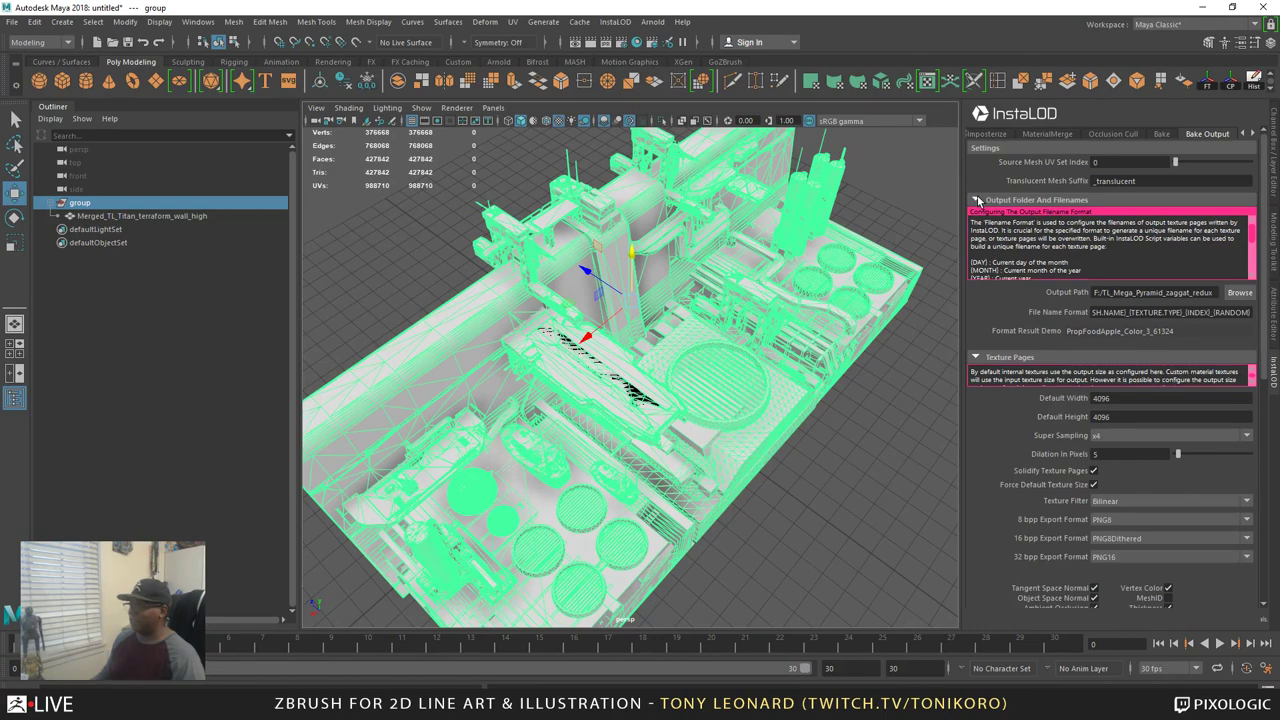
pyautogui.click(1239, 292)
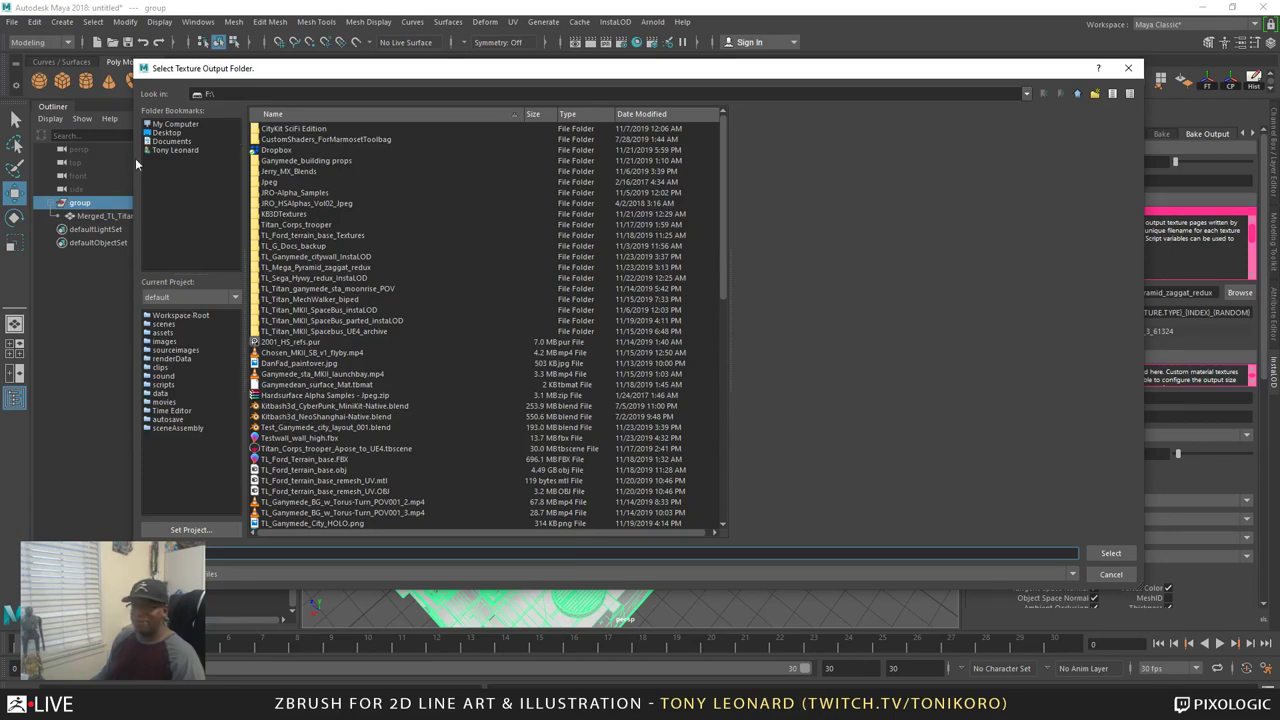
pyautogui.moveTo(355, 75); pyautogui.dragTo(360, 110)
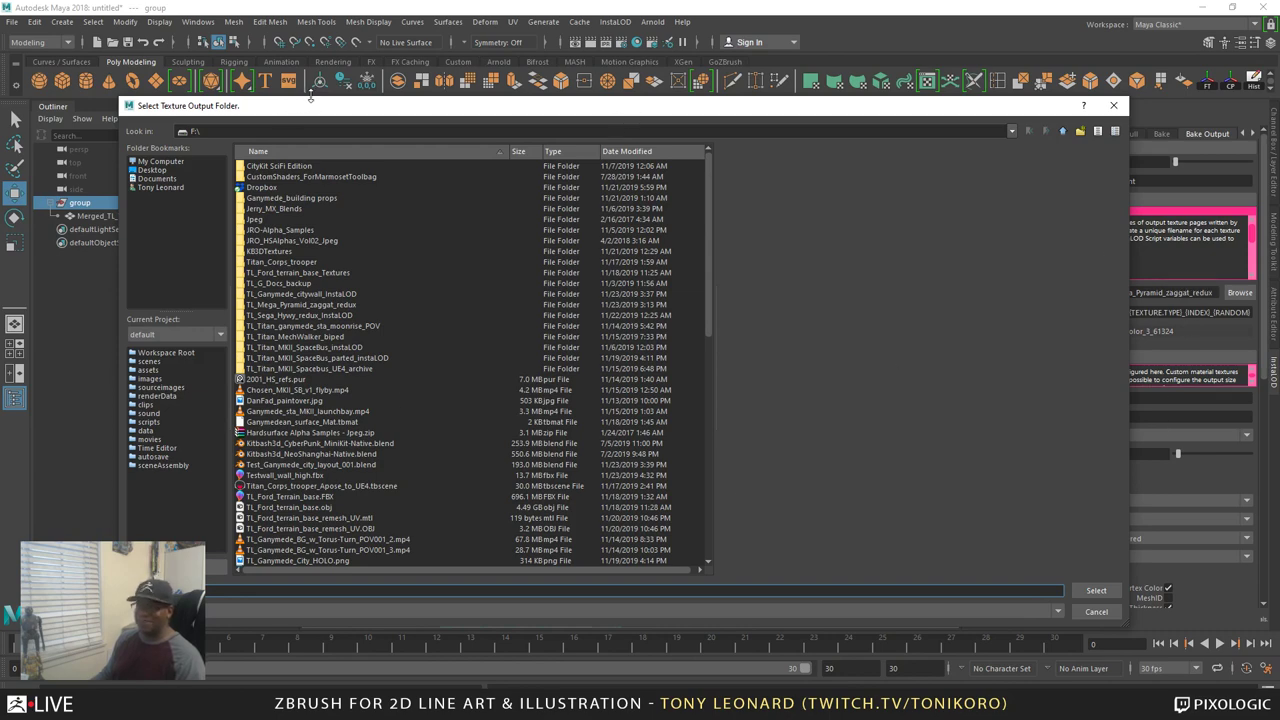
pyautogui.moveTo(400, 105); pyautogui.dragTo(452, 114)
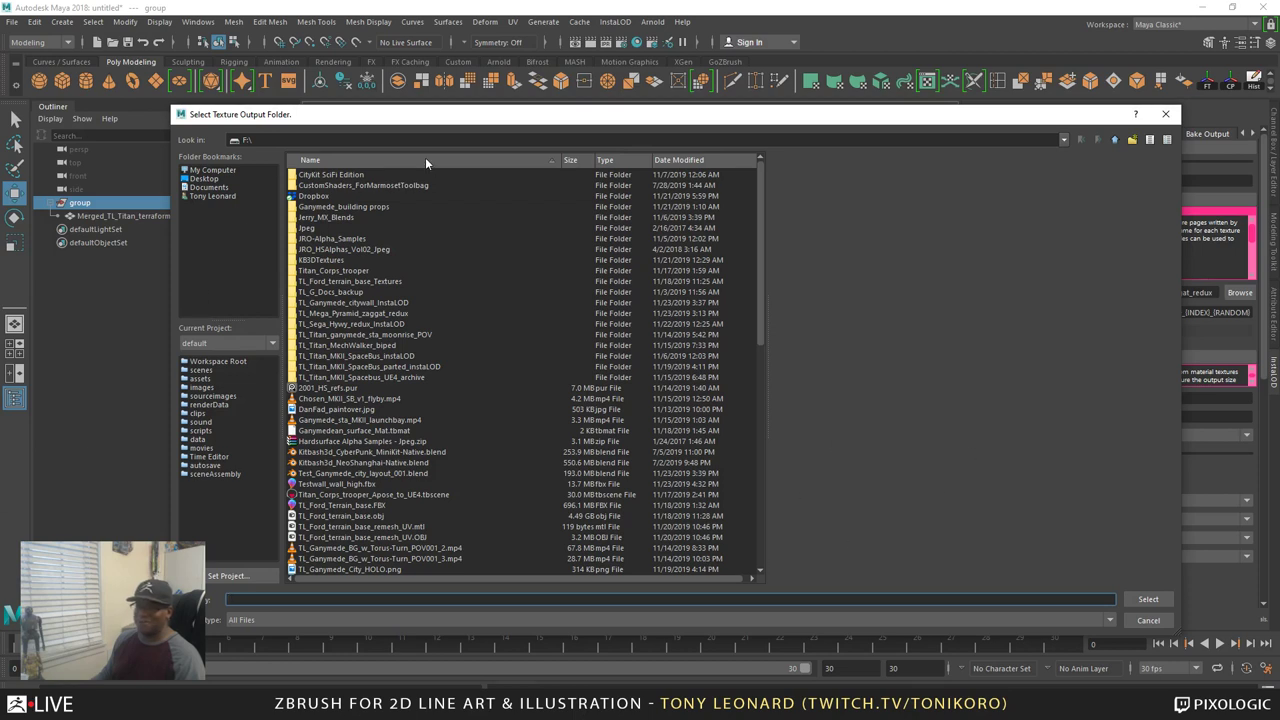
pyautogui.moveTo(452, 118); pyautogui.dragTo(424, 119)
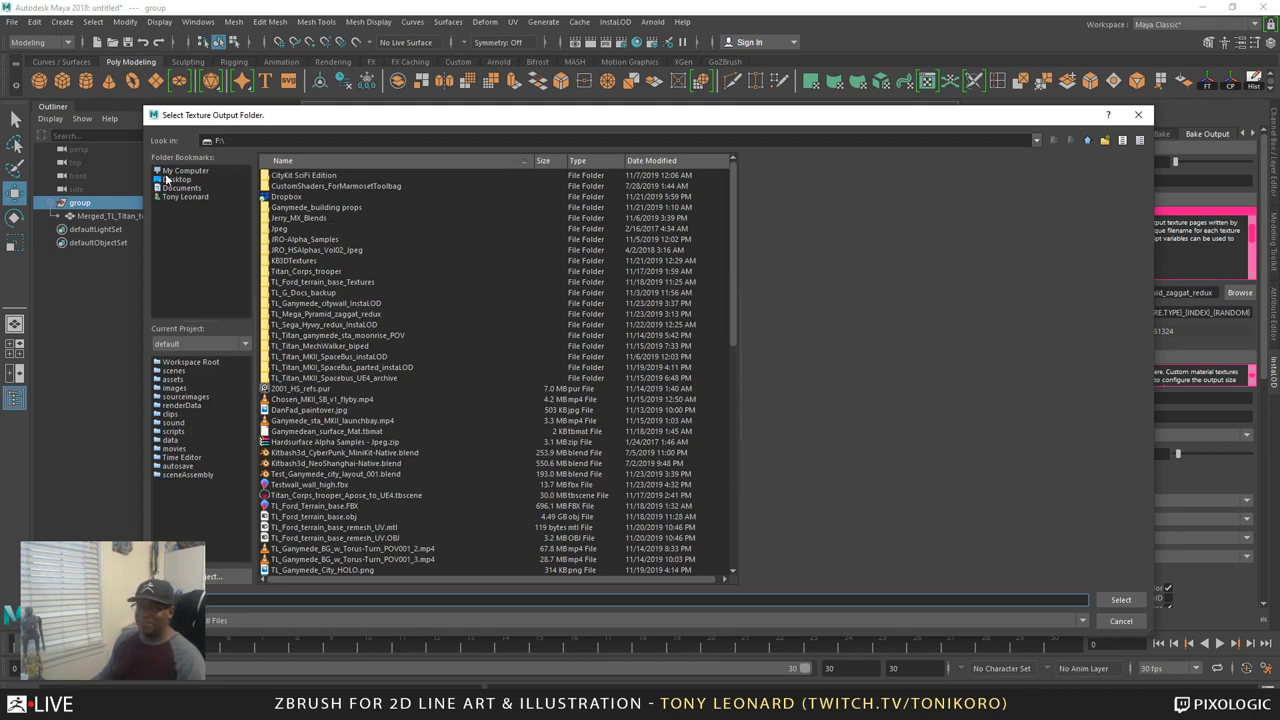
pyautogui.click(196, 172)
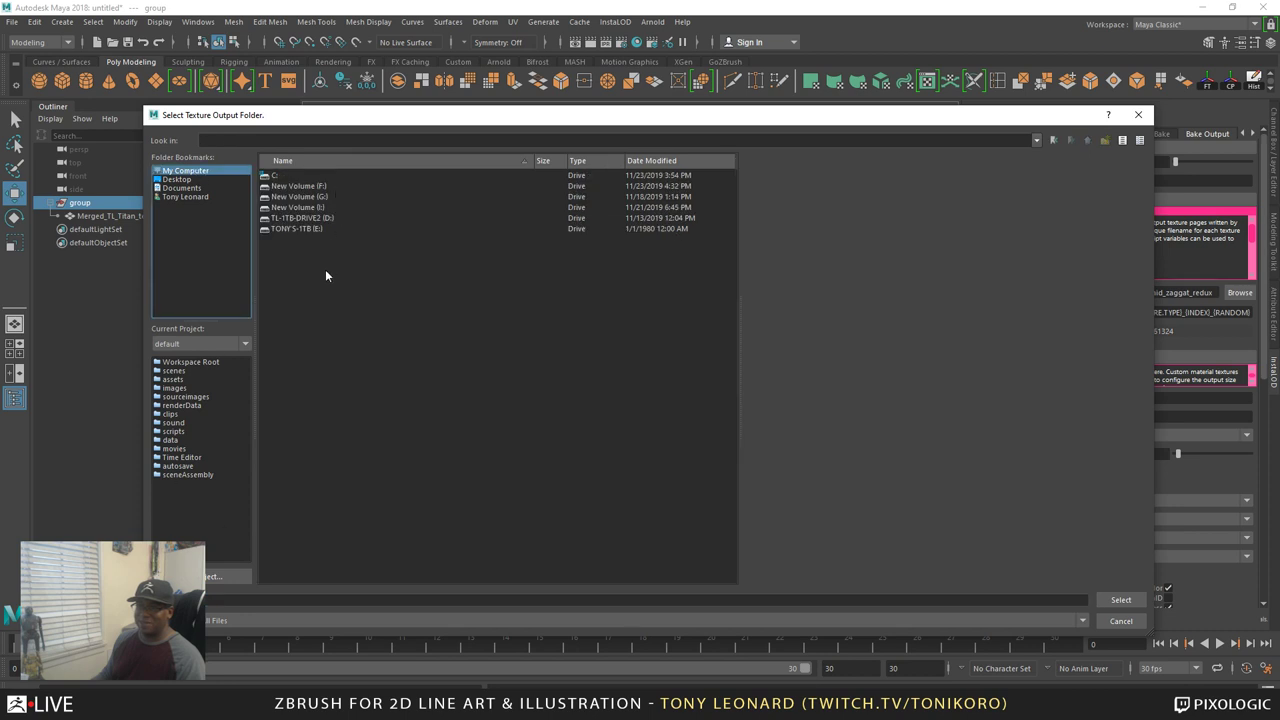
pyautogui.doubleClick(318, 190)
# Create the folder Wall_instaLOD_test_bake on F: and select it as the output path
pyautogui.rightClick(490, 432)
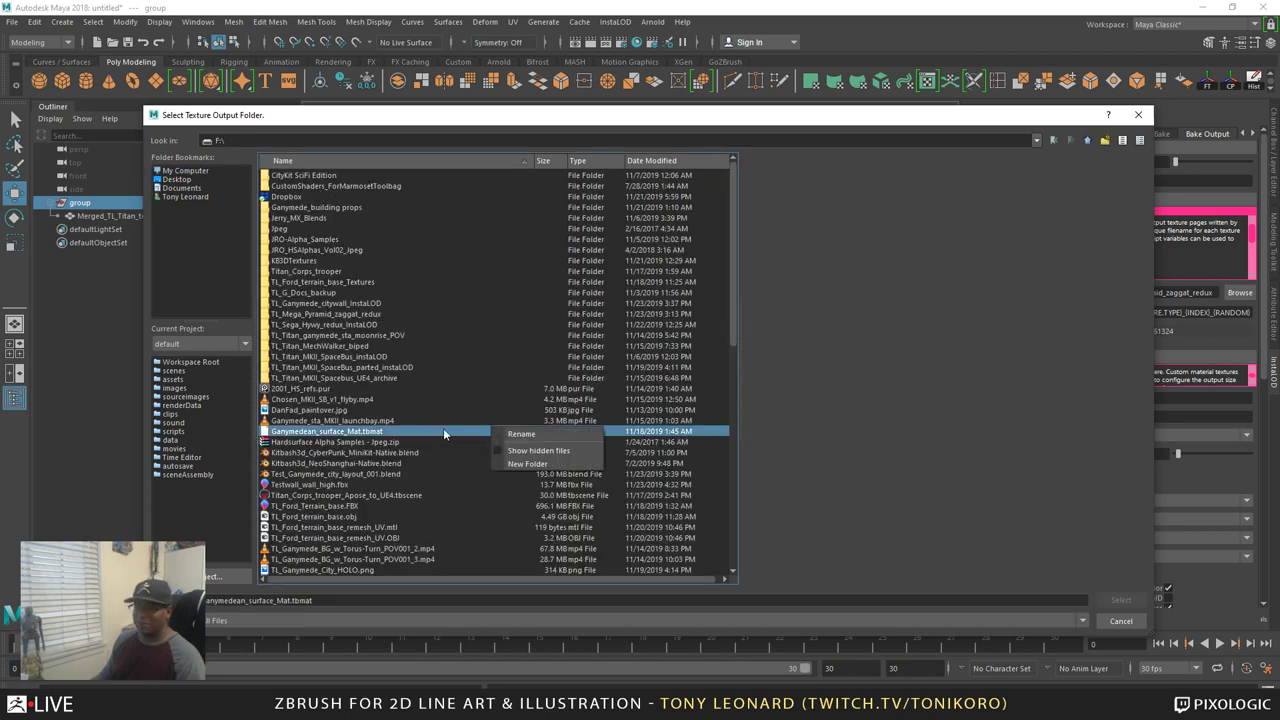
pyautogui.click(552, 466)
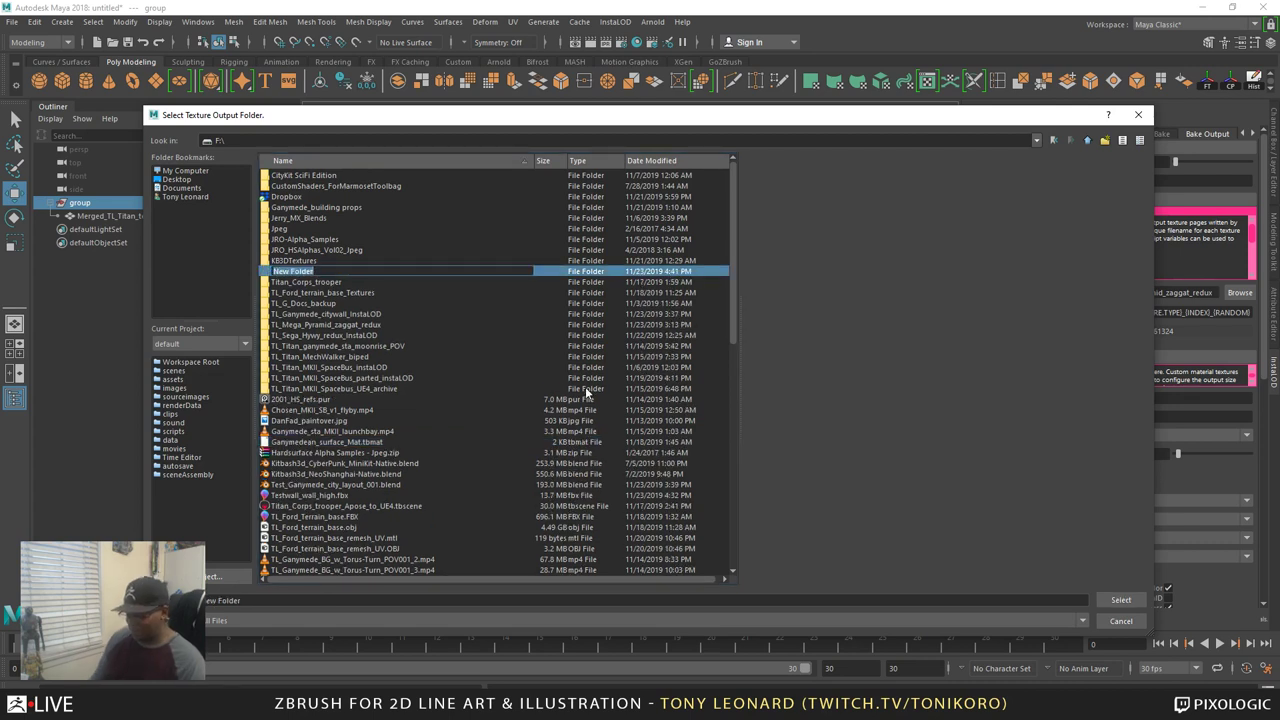
pyautogui.write('Wall')
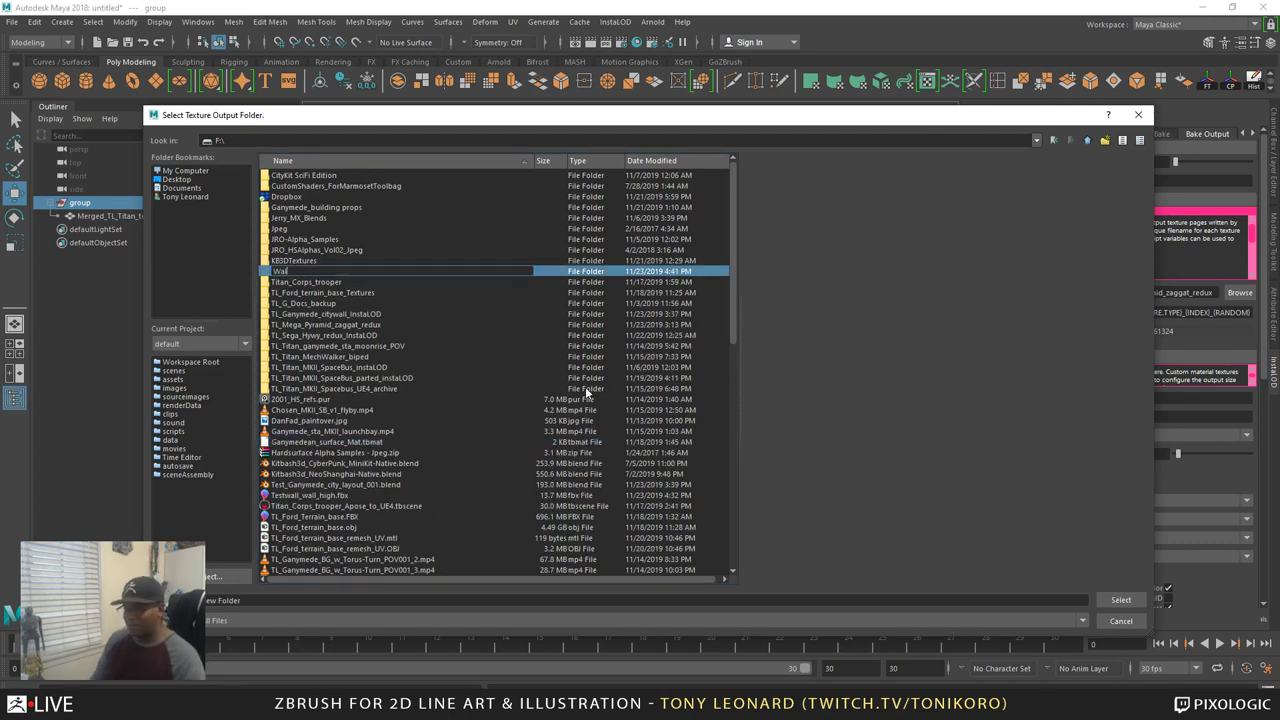
pyautogui.write(' insta')
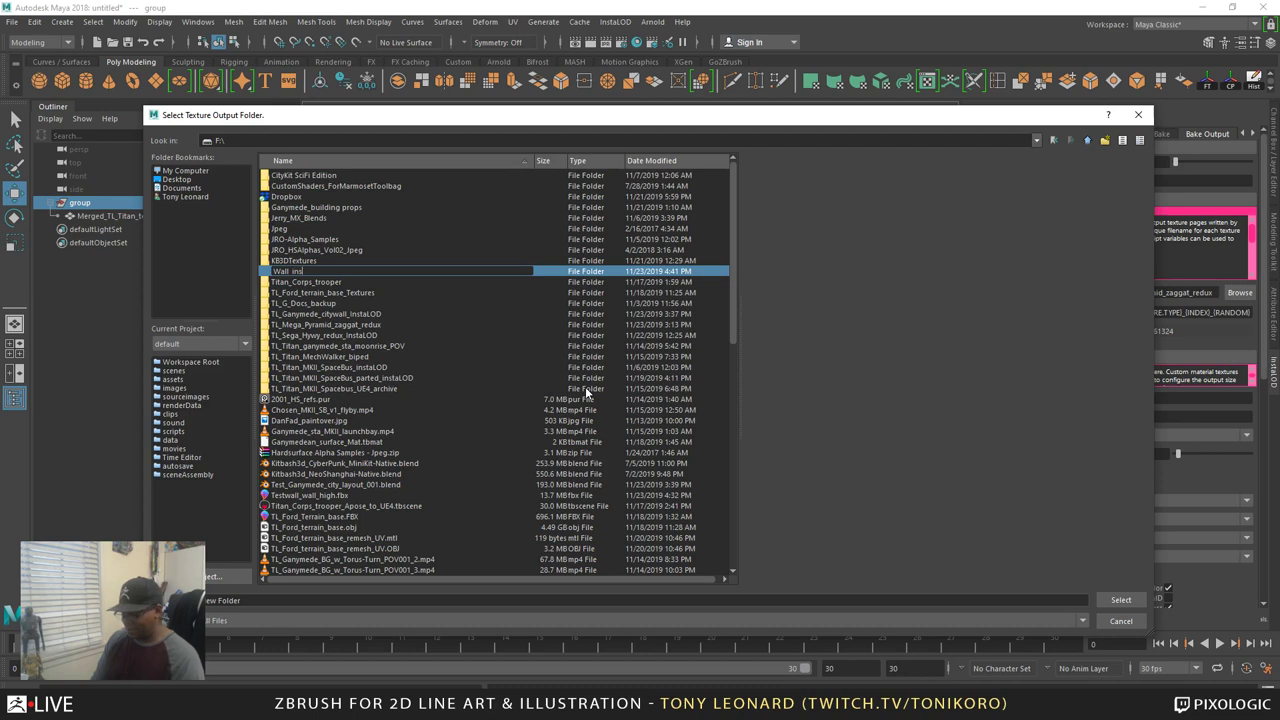
pyautogui.write('LOD')
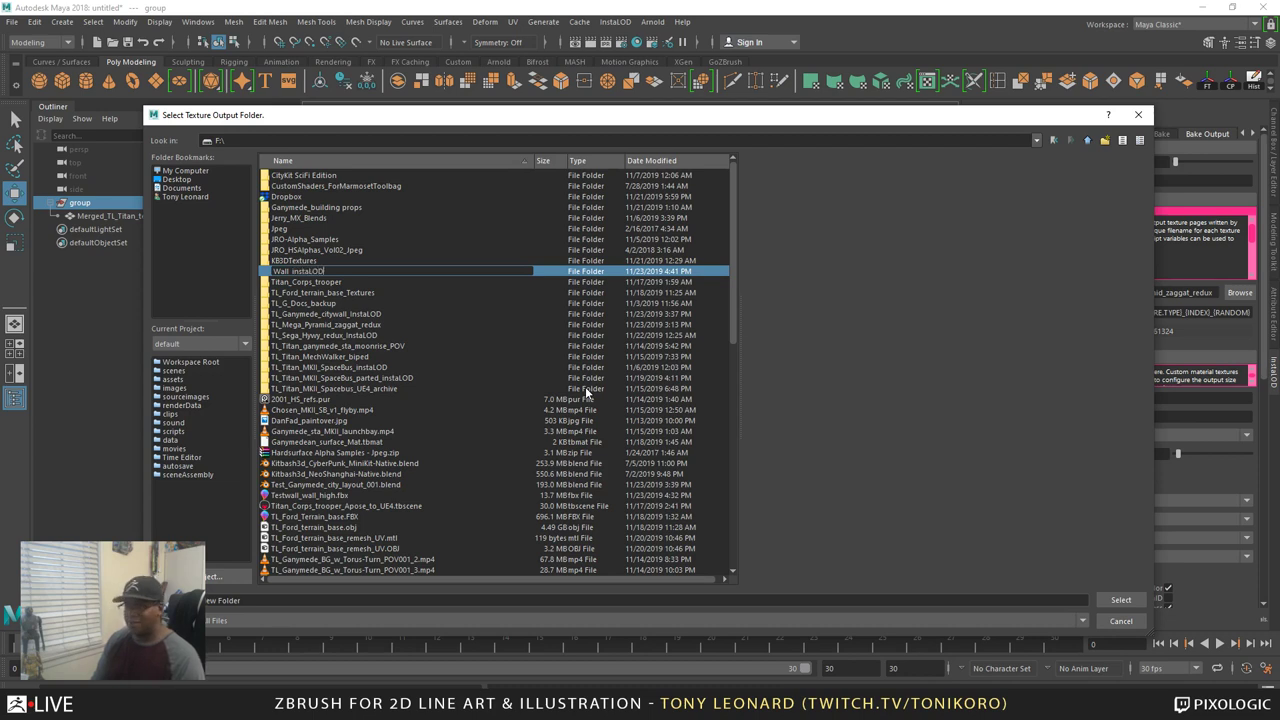
pyautogui.write(' test')
pyautogui.press('Return')
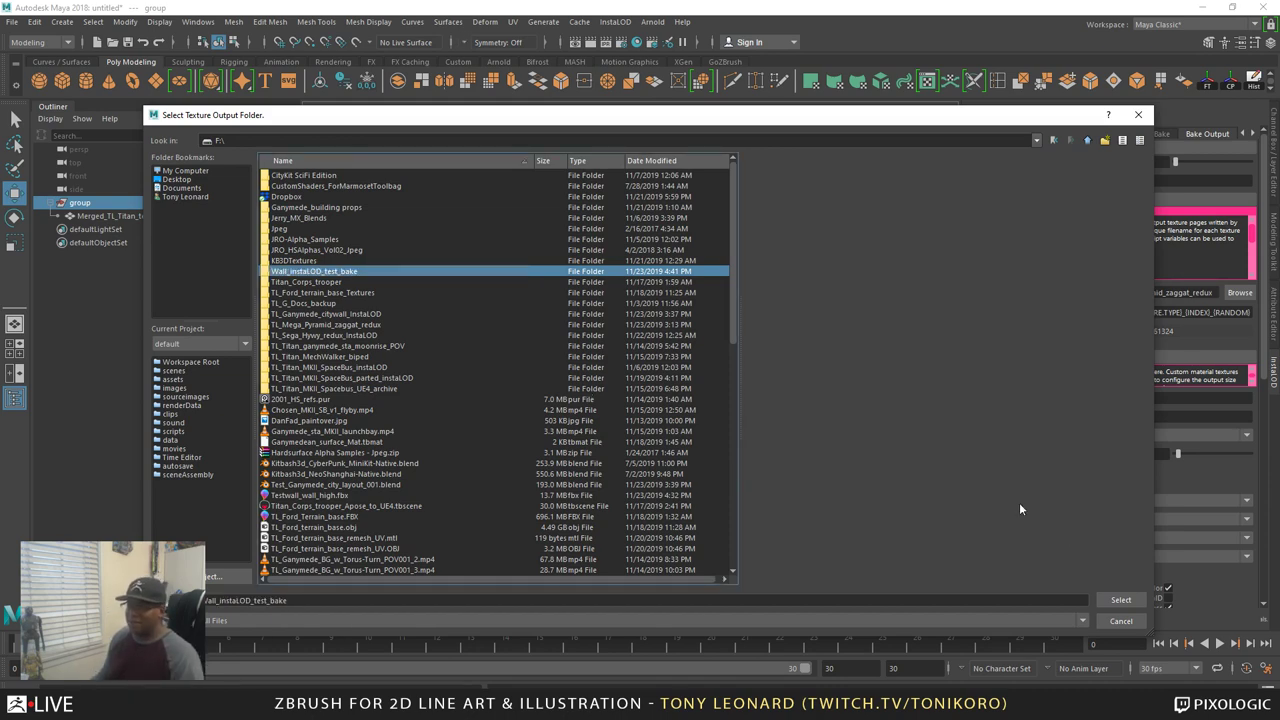
pyautogui.click(1121, 600)
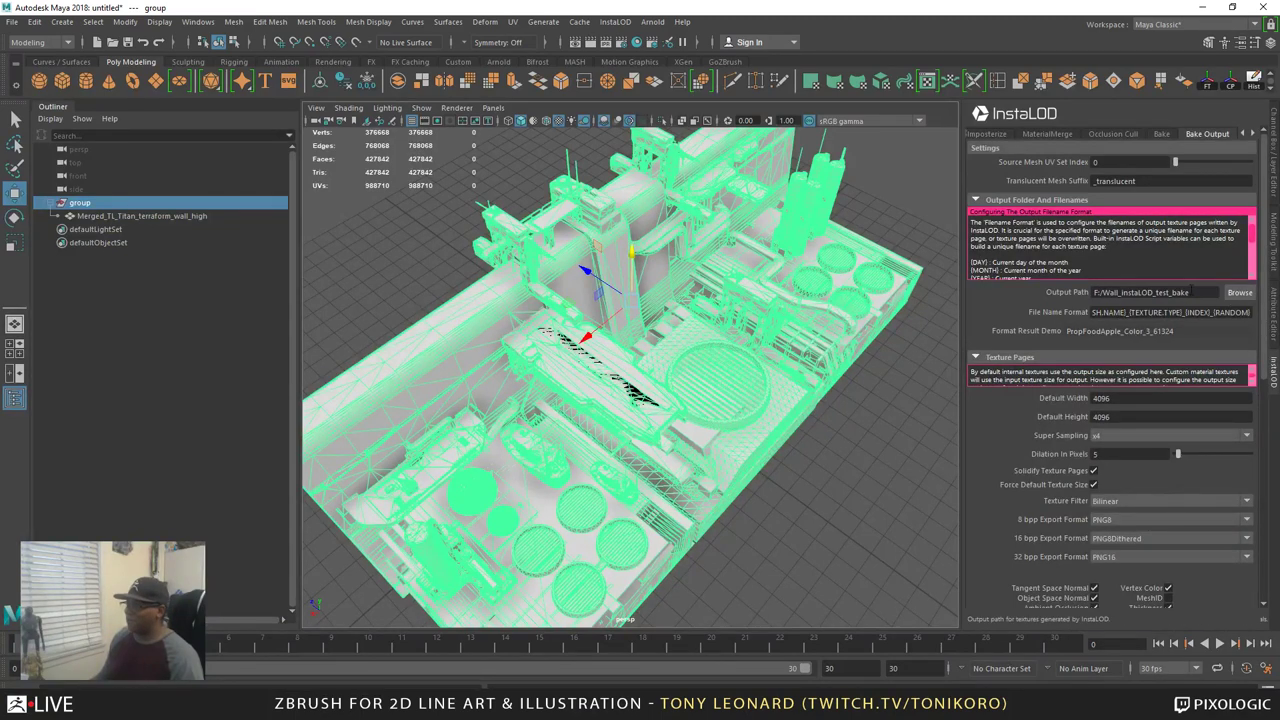
# Start the InstaLOD remesh of the selected wall group from the Remesh tab
pyautogui.scroll(-3, 1160, 360)
pyautogui.scroll(3, 1090, 380)
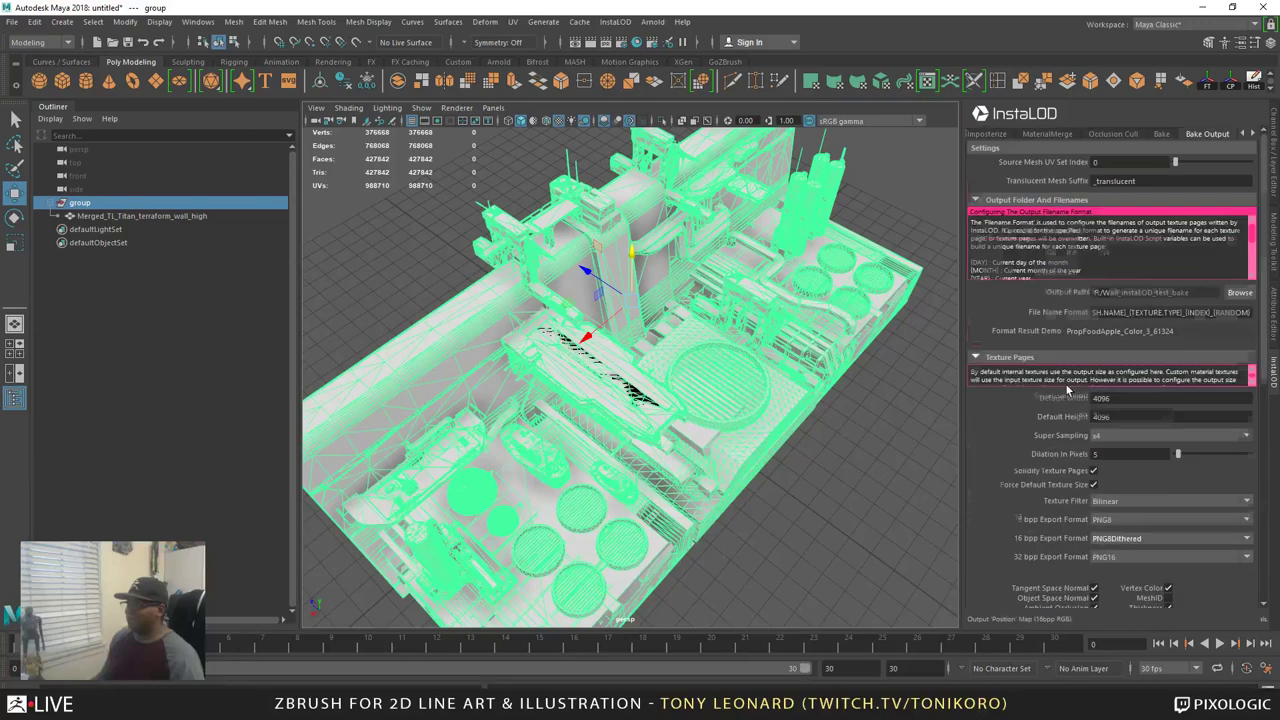
pyautogui.click(1246, 134)
pyautogui.click(1246, 134)
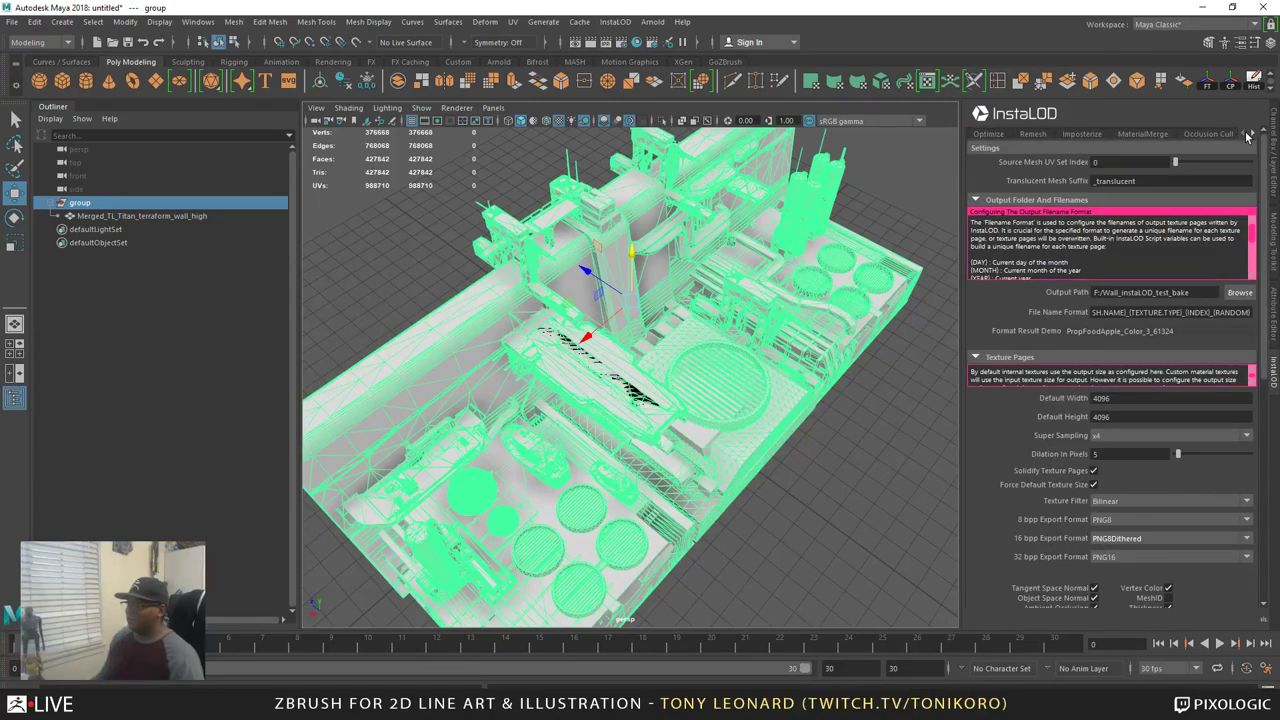
pyautogui.click(1030, 133)
pyautogui.scroll(3, 1130, 238)
pyautogui.scroll(-3, 1098, 282)
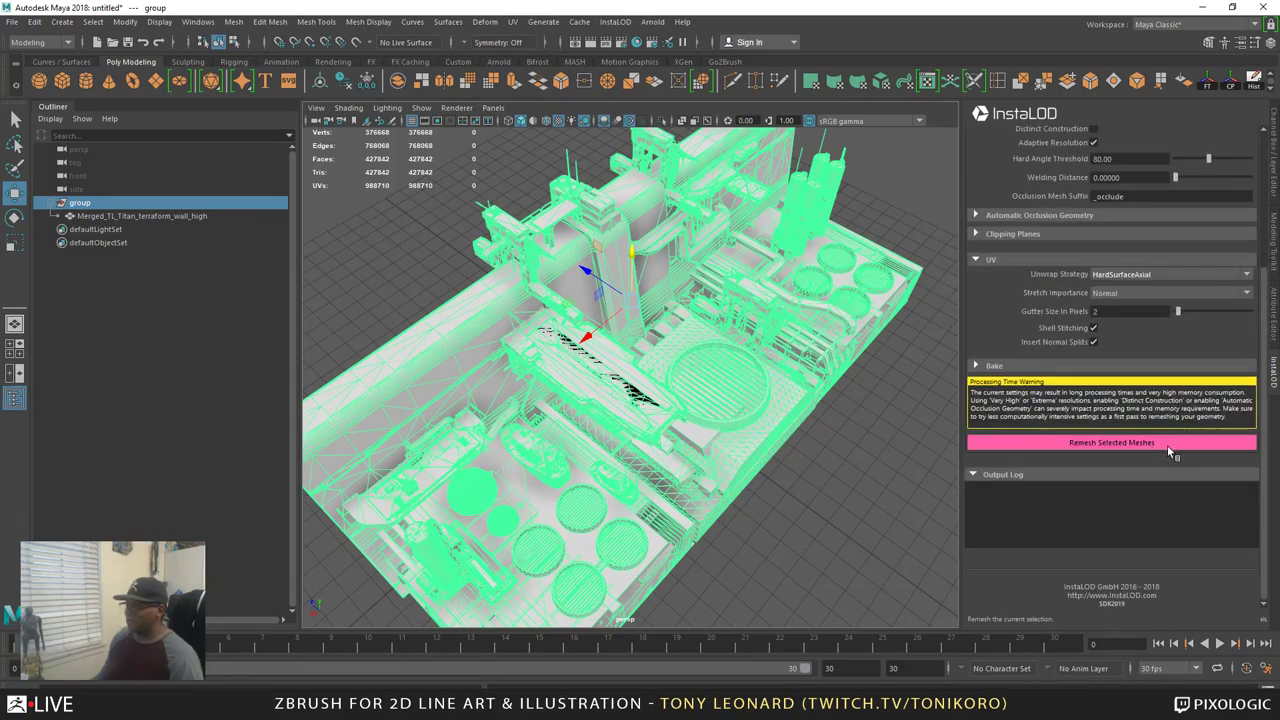
pyautogui.click(1182, 449)
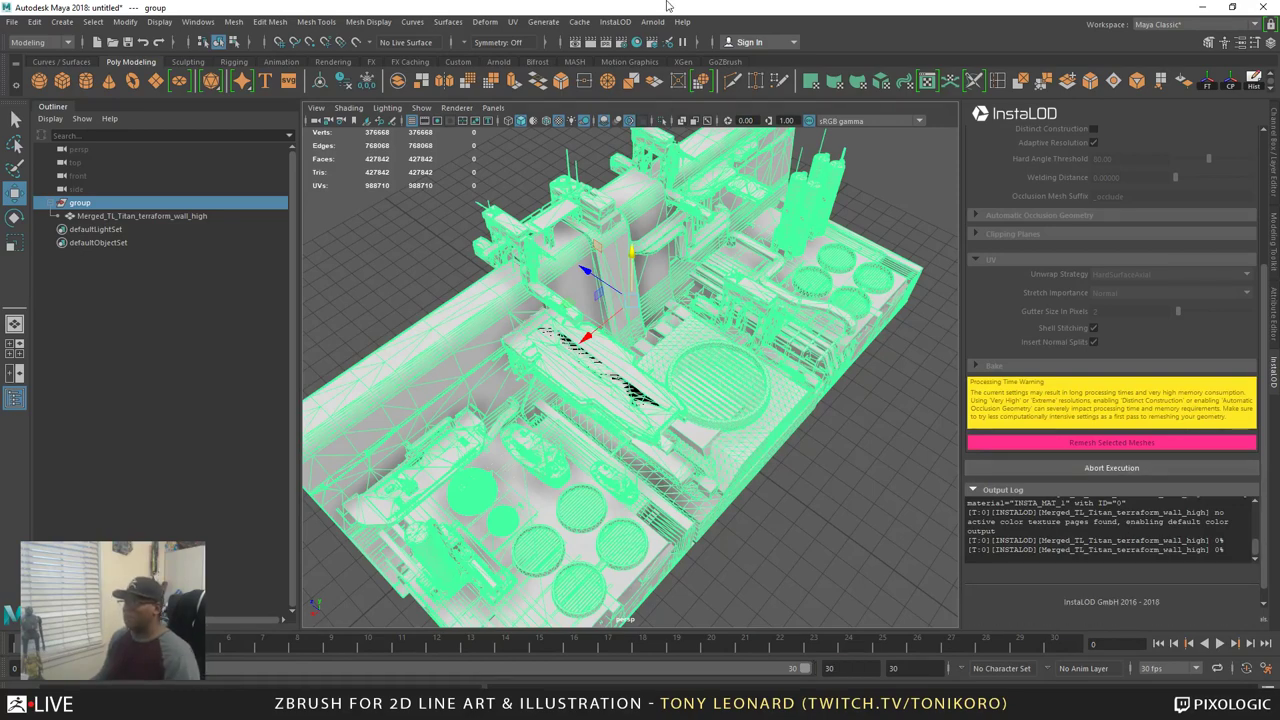
# Minimize Maya and launch Marmoset Toolbag 3 from the taskbar
pyautogui.click(1201, 7)
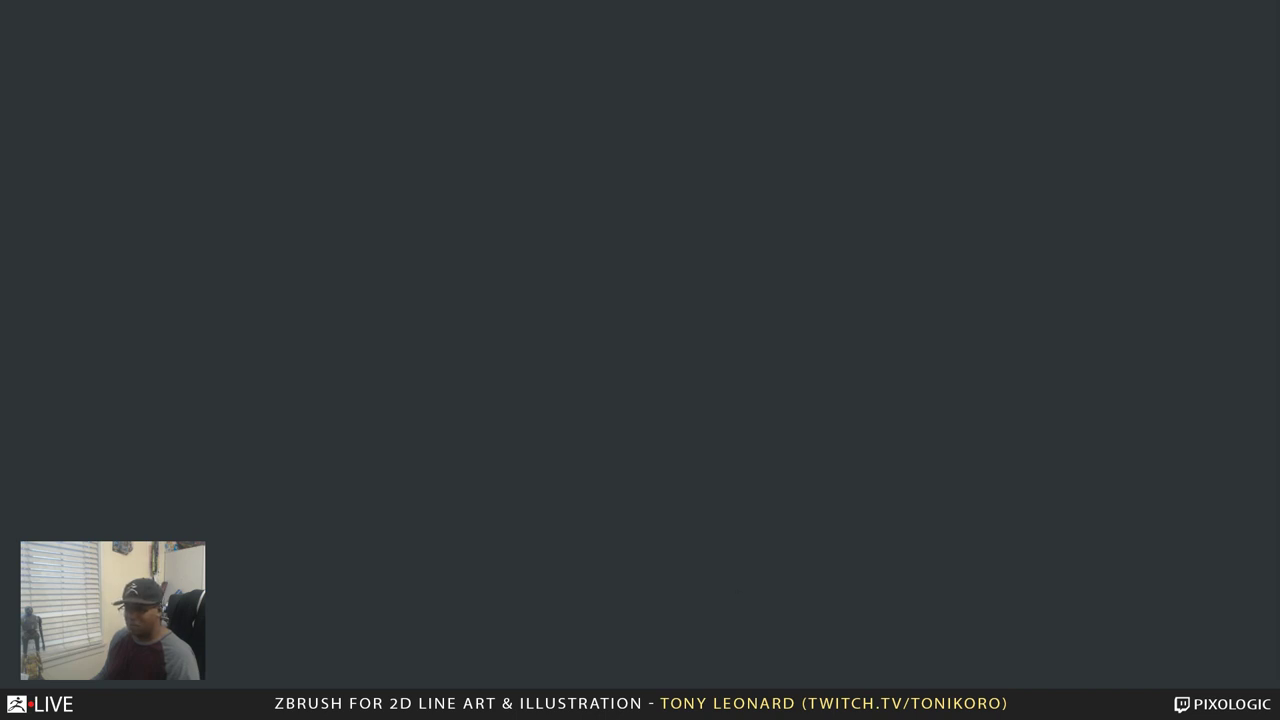
pyautogui.rightClick(430, 705)
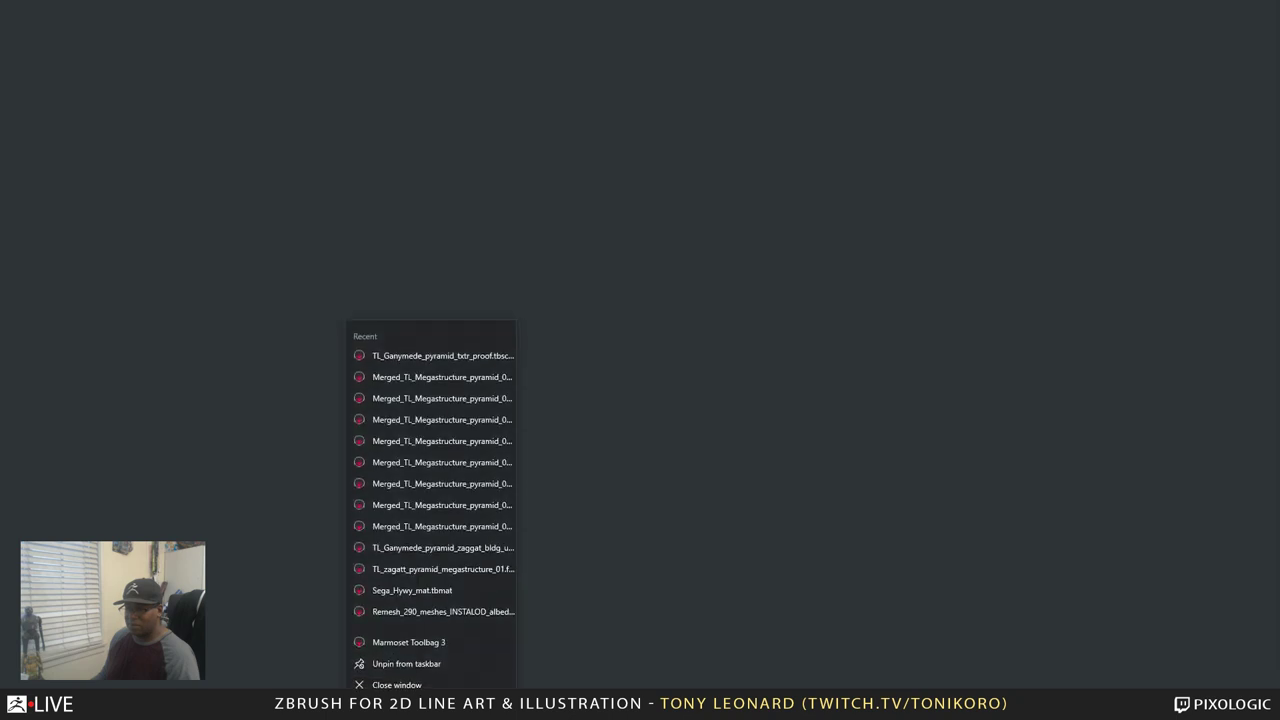
pyautogui.click(415, 642)
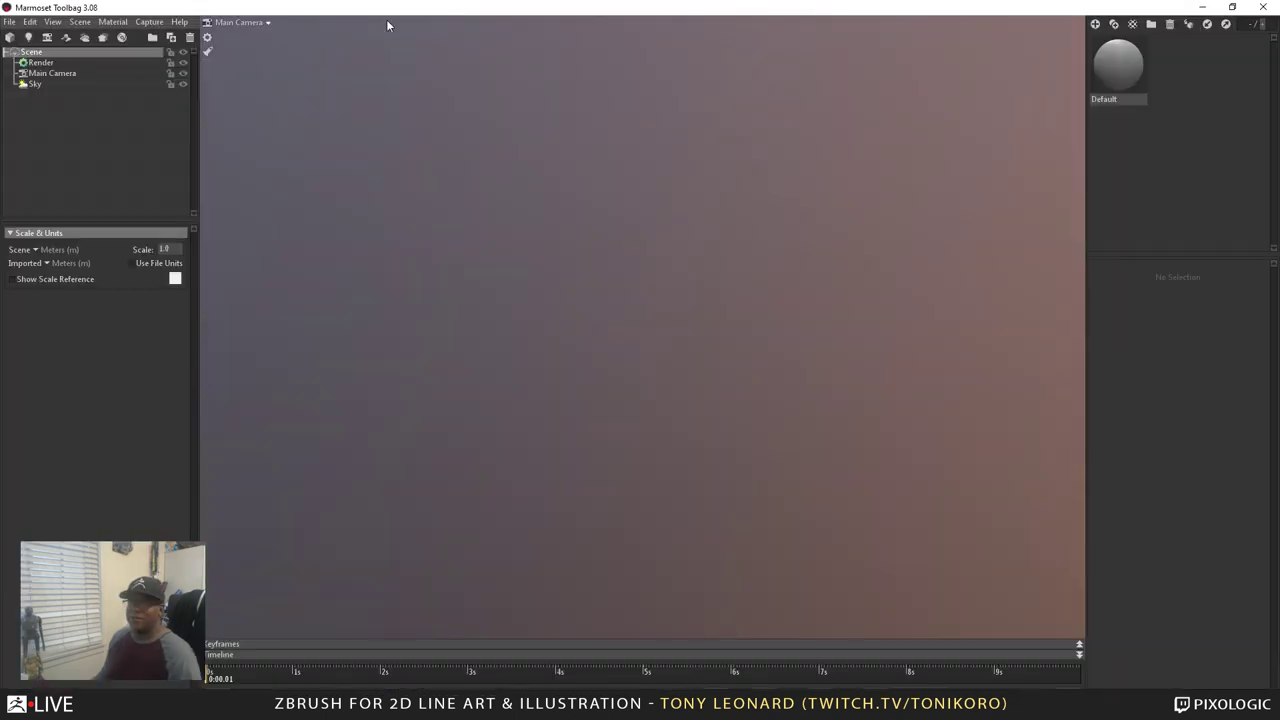
# Show the recent .tbscene files under File > Open Recent
pyautogui.click(9, 21)
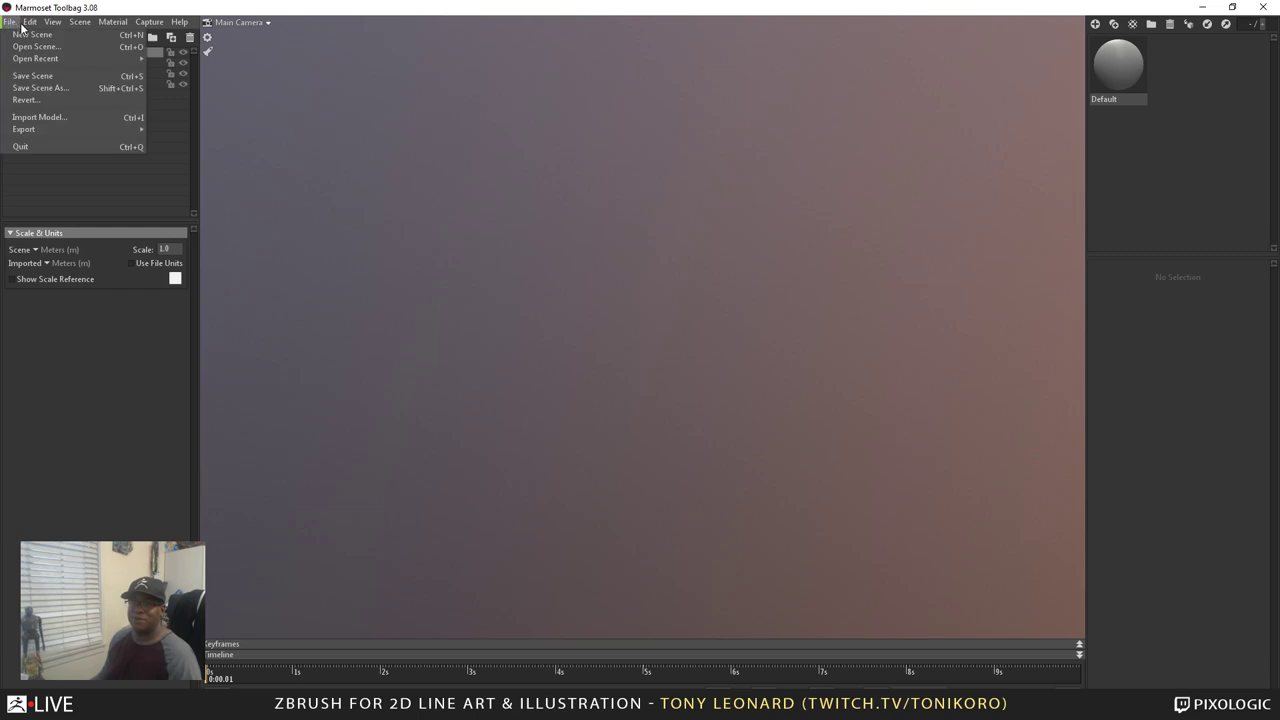
pyautogui.moveTo(26, 22)
pyautogui.moveTo(23, 58)
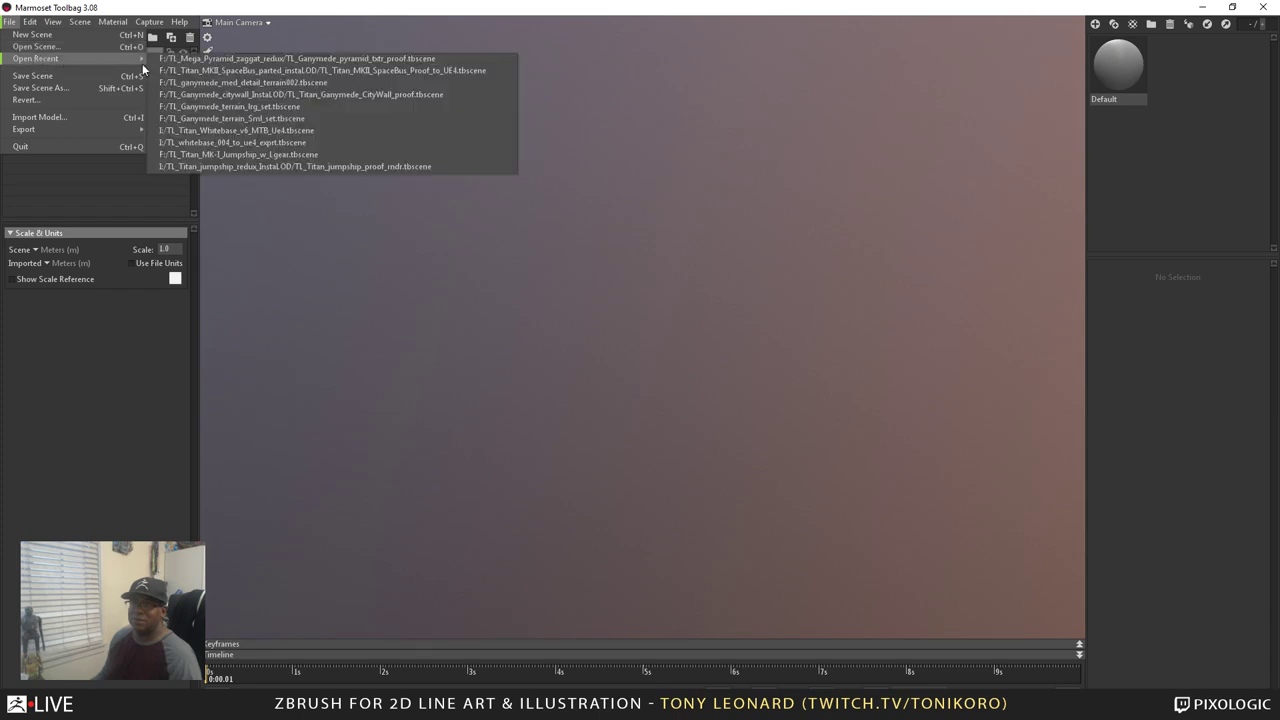
# Load the TL_Titan_Ganymede_CityWall_proof scene and orbit along the length of the wall
pyautogui.click(181, 97)
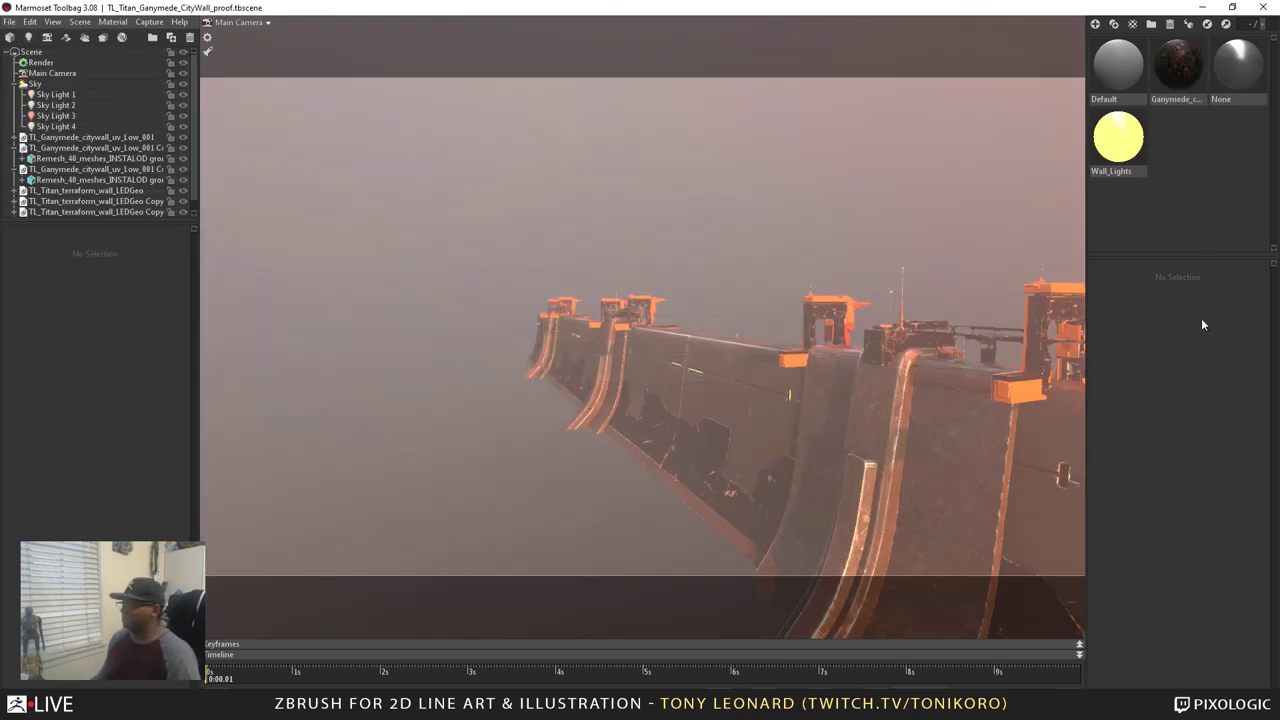
pyautogui.moveTo(666, 283); pyautogui.dragTo(623, 444)
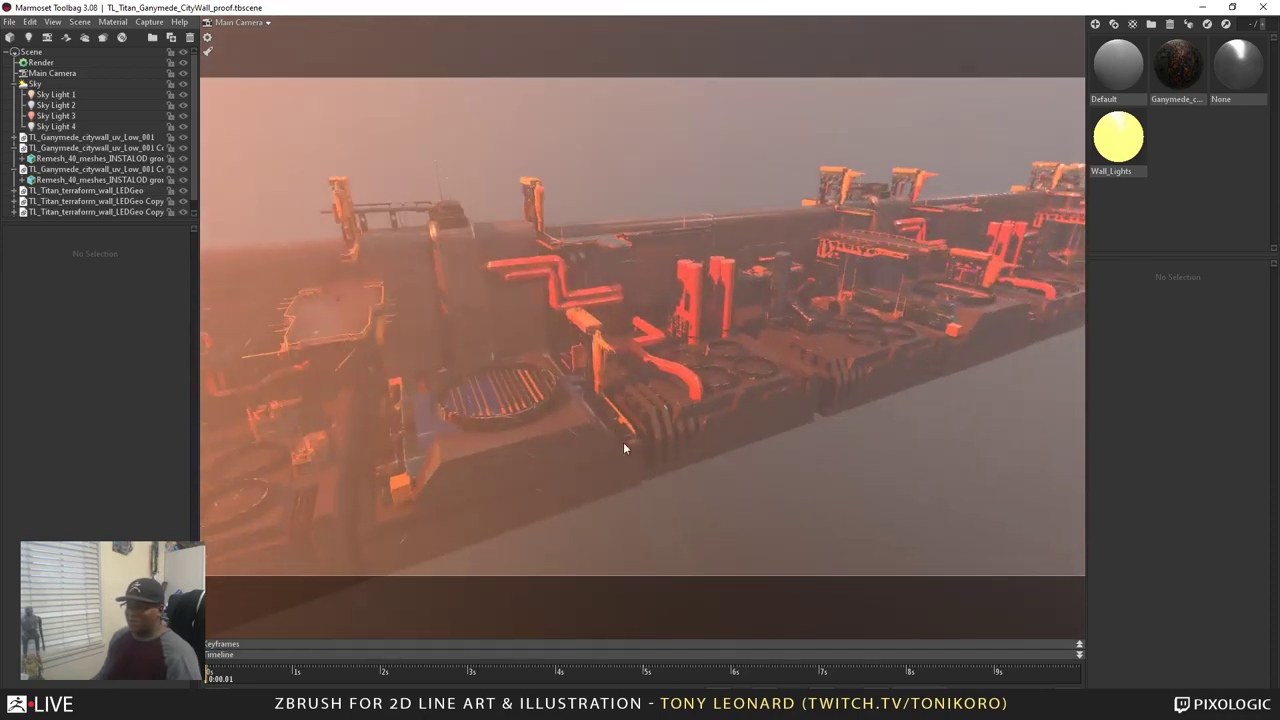
pyautogui.moveTo(658, 271); pyautogui.dragTo(589, 340)
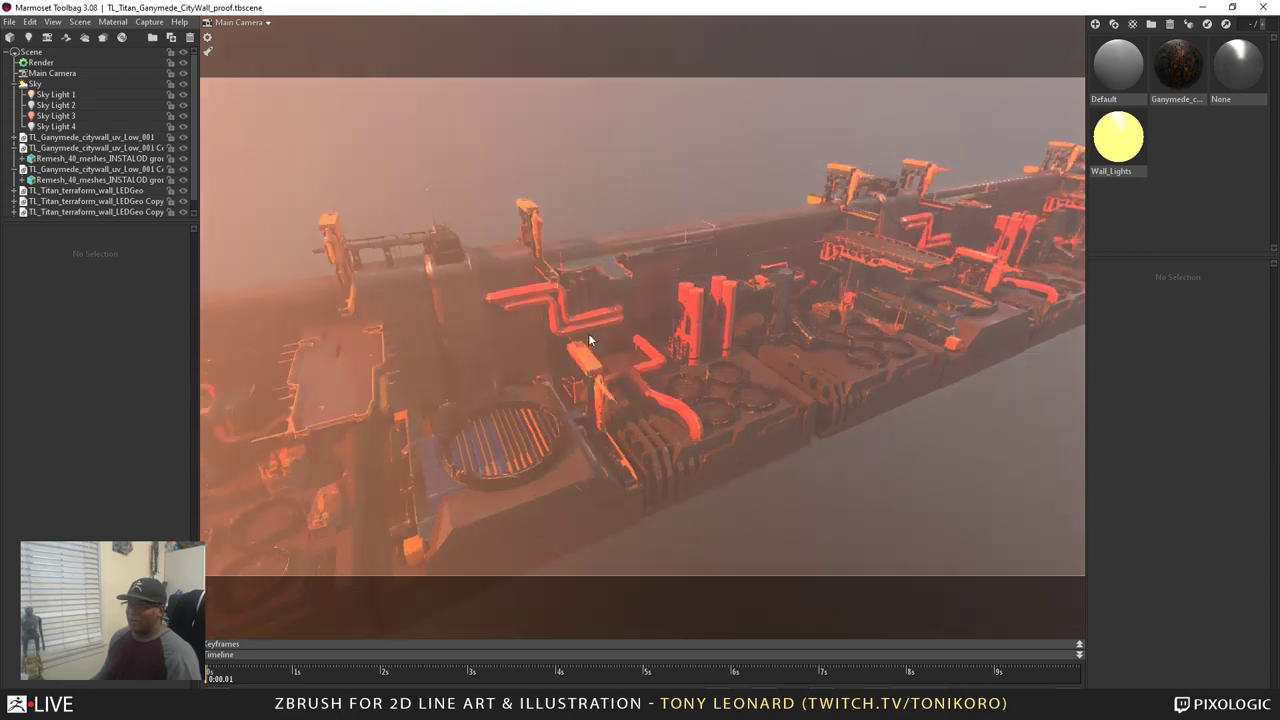
pyautogui.moveTo(433, 374); pyautogui.dragTo(429, 389)
pyautogui.moveTo(312, 395); pyautogui.dragTo(643, 467)
# Inspect the wall from above, from the far side, up close and from a low side angle
pyautogui.moveTo(862, 233); pyautogui.dragTo(852, 431)
pyautogui.moveTo(846, 453); pyautogui.dragTo(787, 484)
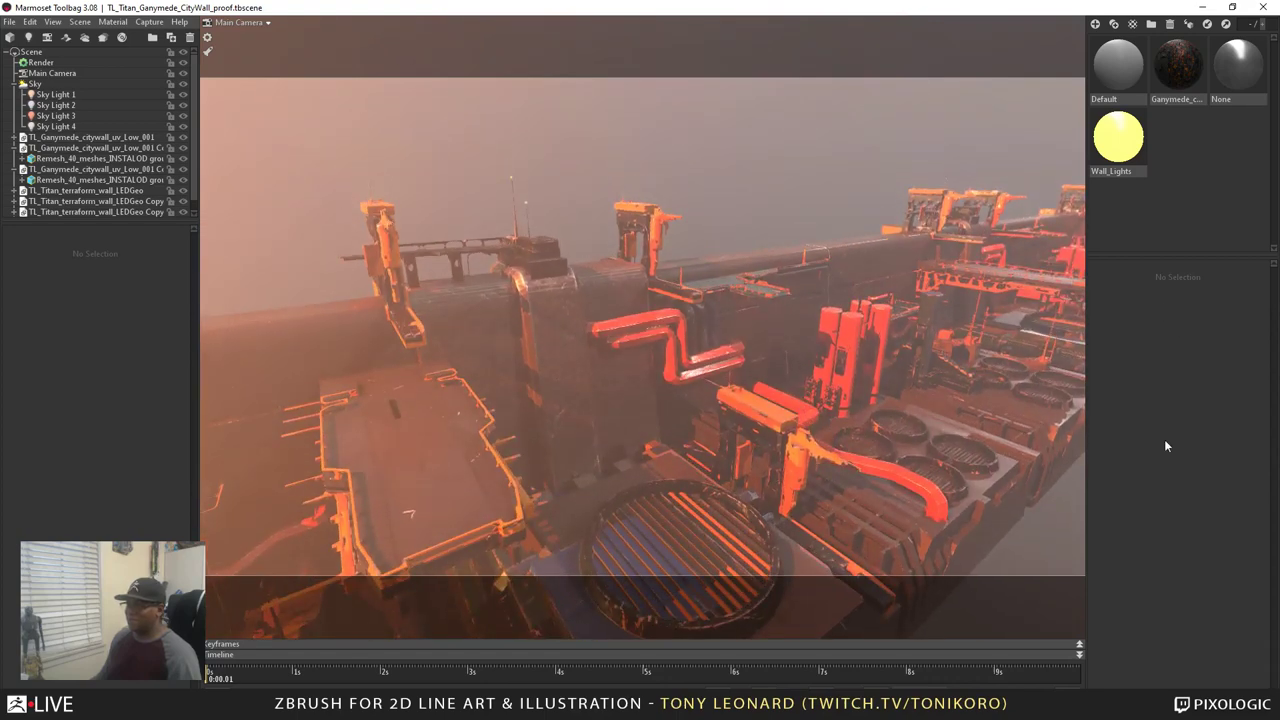
pyautogui.moveTo(785, 540); pyautogui.dragTo(823, 517)
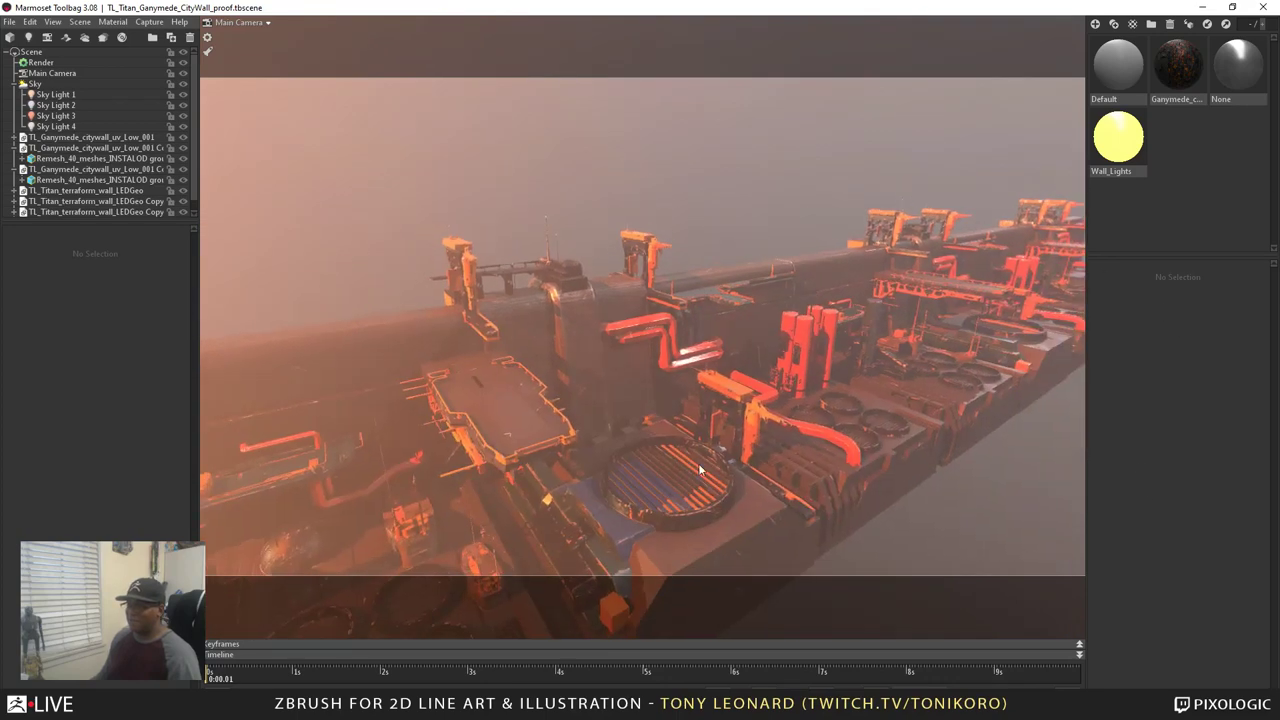
pyautogui.scroll(-3, 672, 511)
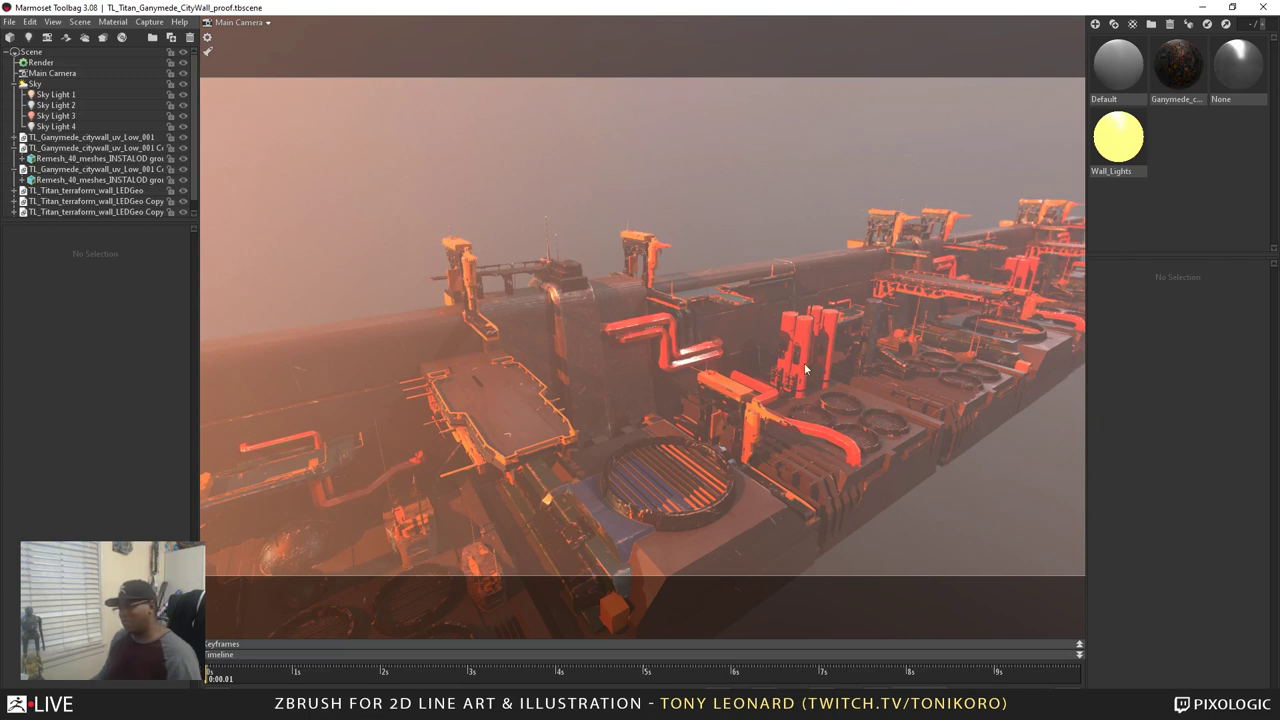
pyautogui.scroll(-2, 649, 421)
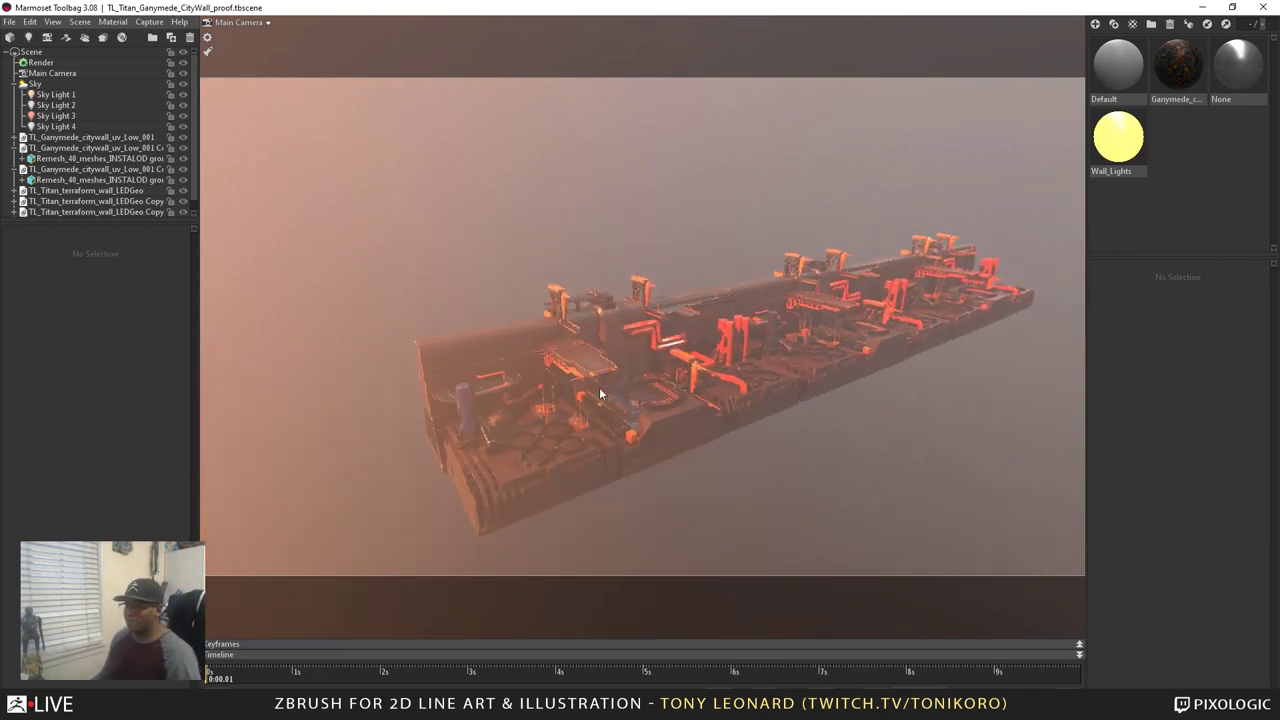
pyautogui.moveTo(758, 303); pyautogui.dragTo(748, 453)
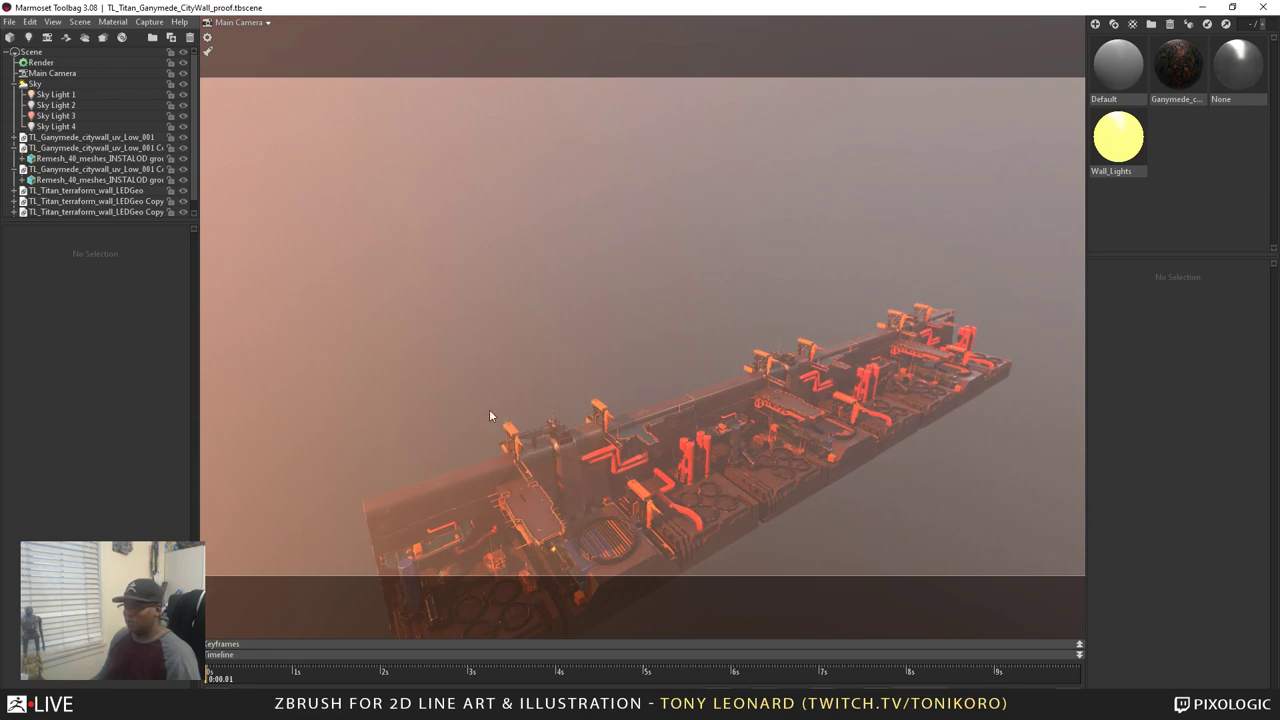
pyautogui.moveTo(490, 410)
pyautogui.mouseDown()
pyautogui.moveTo(693, 306)
pyautogui.moveTo(650, 265)
pyautogui.moveTo(639, 354)
pyautogui.moveTo(667, 418)
pyautogui.moveTo(600, 420)
pyautogui.moveTo(658, 400)
pyautogui.moveTo(657, 436)
pyautogui.moveTo(707, 436)
pyautogui.moveTo(662, 409)
pyautogui.moveTo(483, 407)
pyautogui.mouseUp()
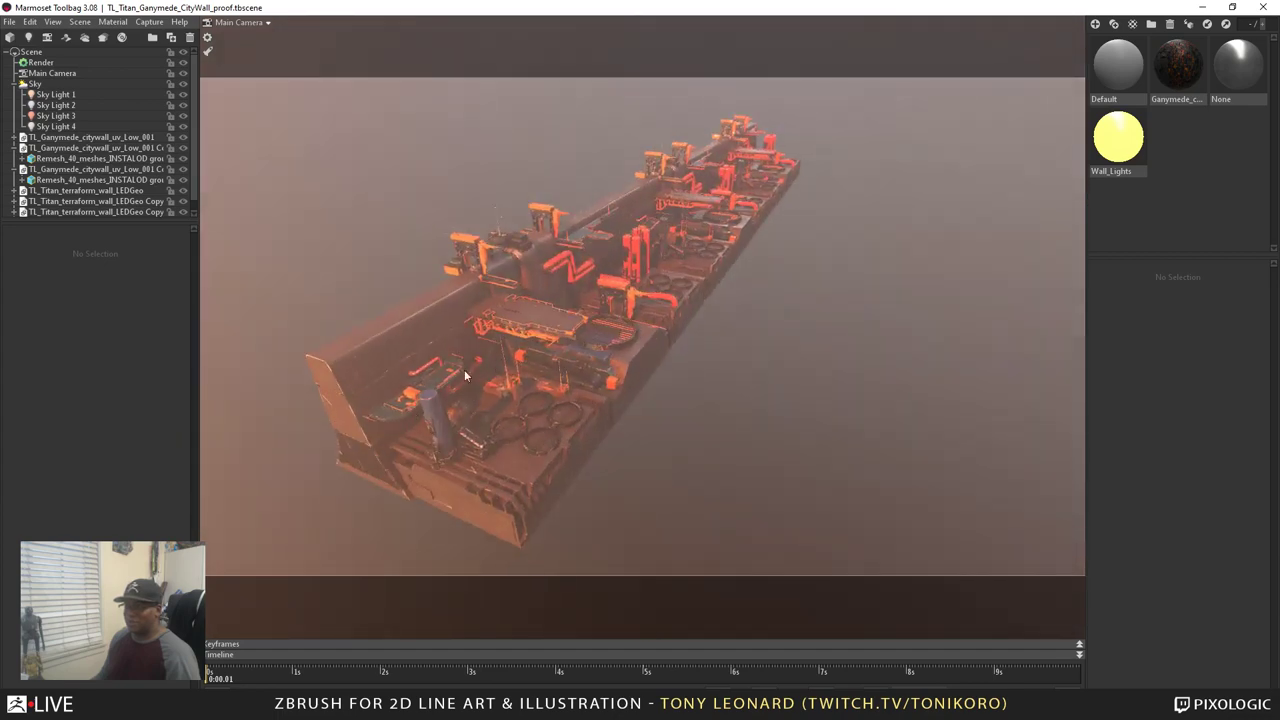
pyautogui.moveTo(565, 337); pyautogui.dragTo(614, 478)
pyautogui.moveTo(697, 401)
pyautogui.mouseDown()
pyautogui.moveTo(590, 391)
pyautogui.moveTo(691, 410)
pyautogui.moveTo(531, 414)
pyautogui.moveTo(591, 465)
pyautogui.moveTo(666, 477)
pyautogui.moveTo(674, 500)
pyautogui.moveTo(631, 469)
pyautogui.moveTo(696, 500)
pyautogui.moveTo(751, 498)
pyautogui.moveTo(851, 457)
pyautogui.moveTo(783, 446)
pyautogui.moveTo(778, 476)
pyautogui.moveTo(742, 356)
pyautogui.moveTo(685, 357)
pyautogui.moveTo(717, 383)
pyautogui.moveTo(714, 406)
pyautogui.mouseUp()
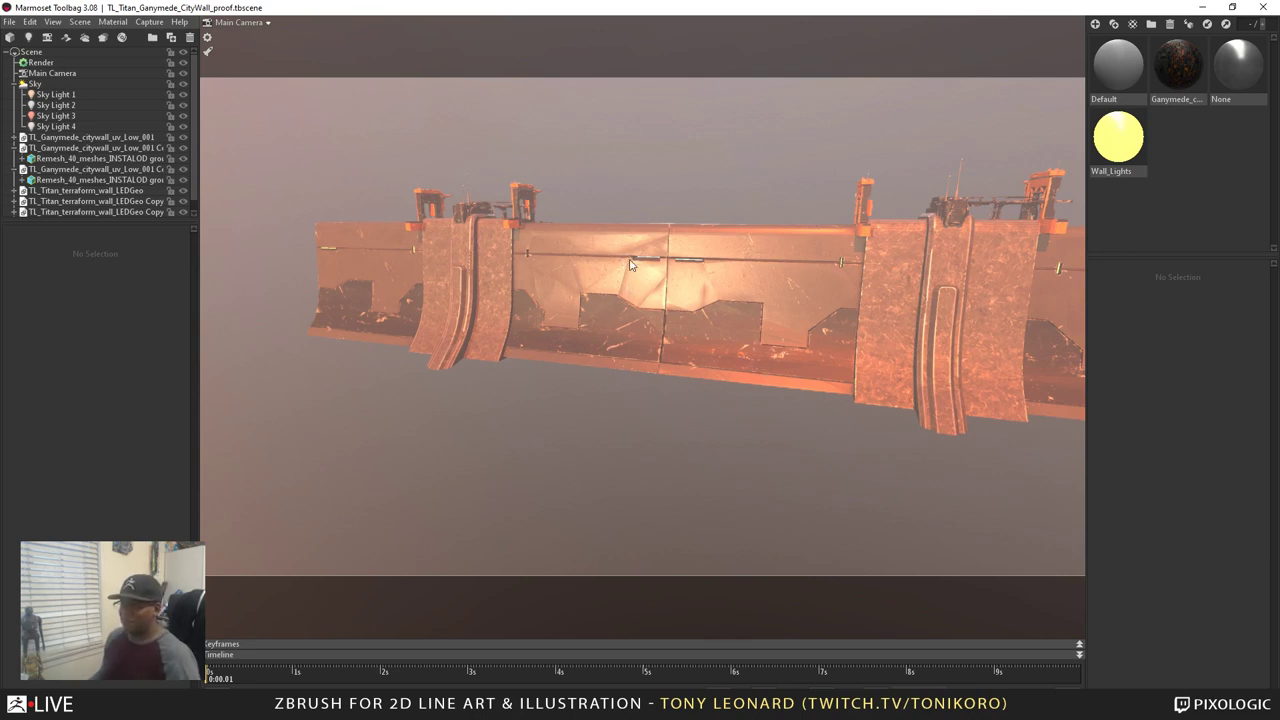
pyautogui.moveTo(620, 287); pyautogui.dragTo(618, 320, button='middle')
pyautogui.scroll(5, 618, 320)
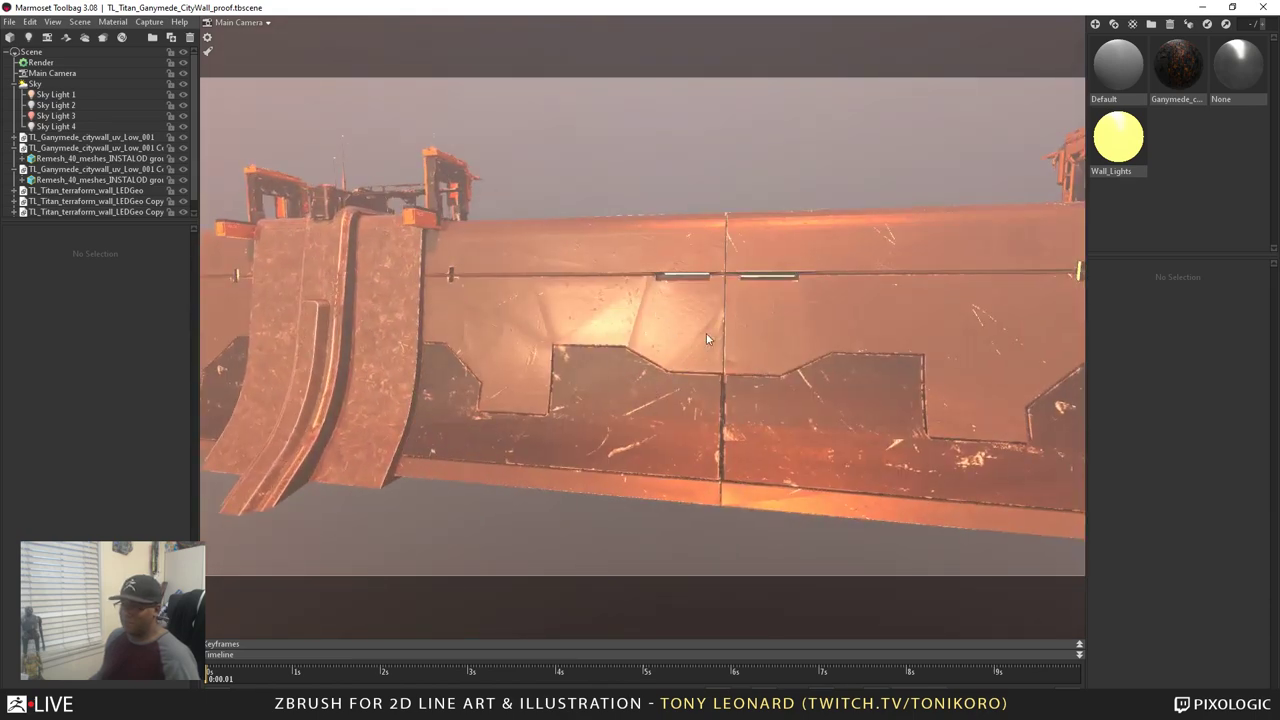
pyautogui.moveTo(630, 356); pyautogui.dragTo(515, 339)
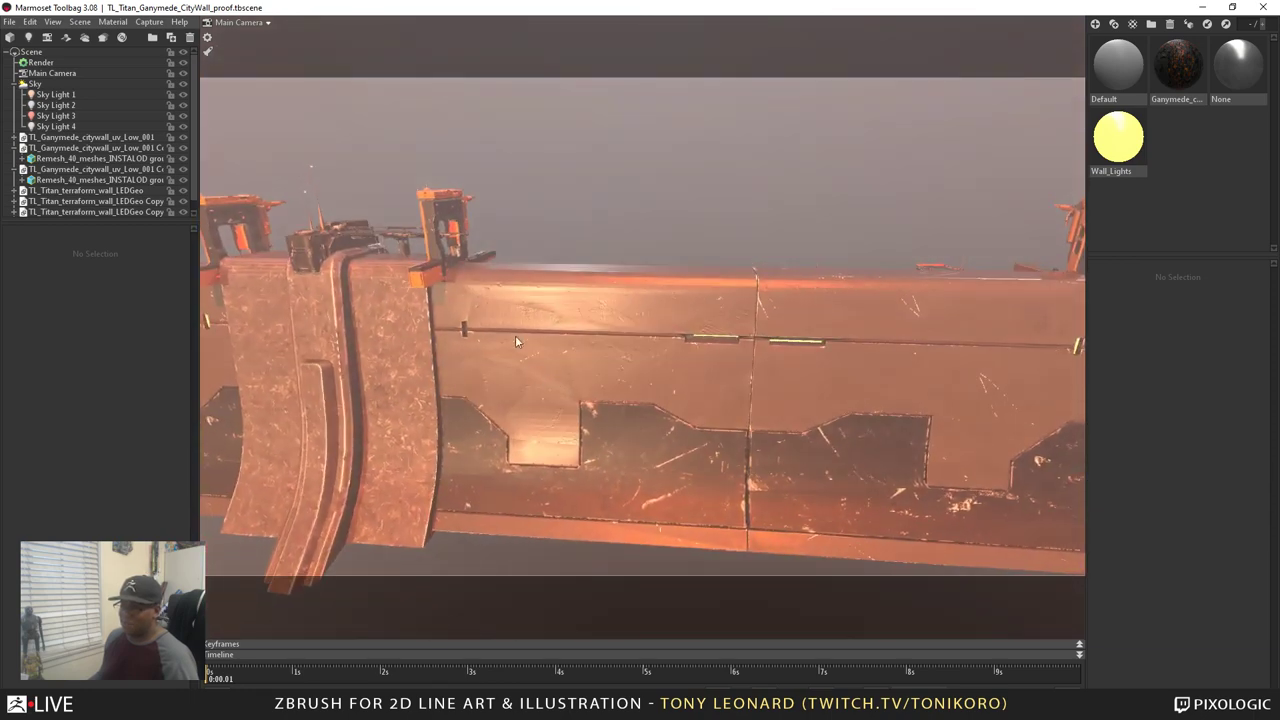
pyautogui.moveTo(594, 377)
pyautogui.mouseDown()
pyautogui.moveTo(543, 368)
pyautogui.moveTo(600, 379)
pyautogui.mouseUp()
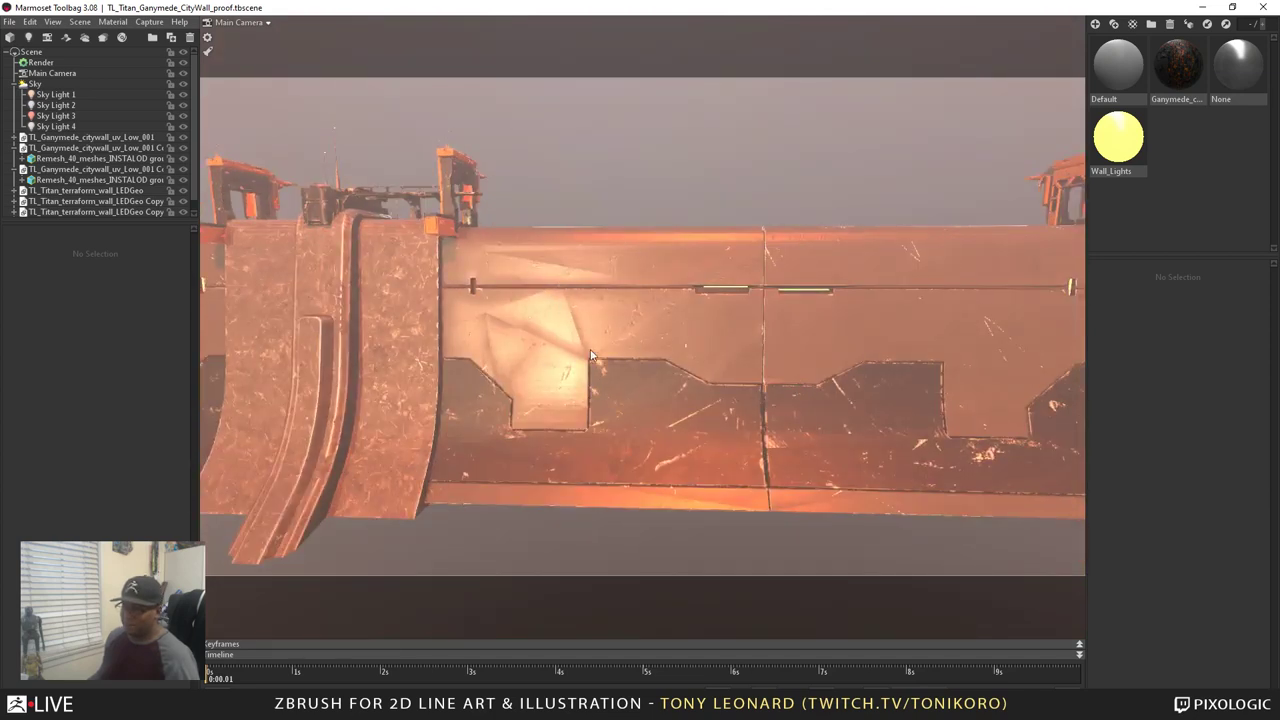
pyautogui.moveTo(603, 405); pyautogui.dragTo(527, 345)
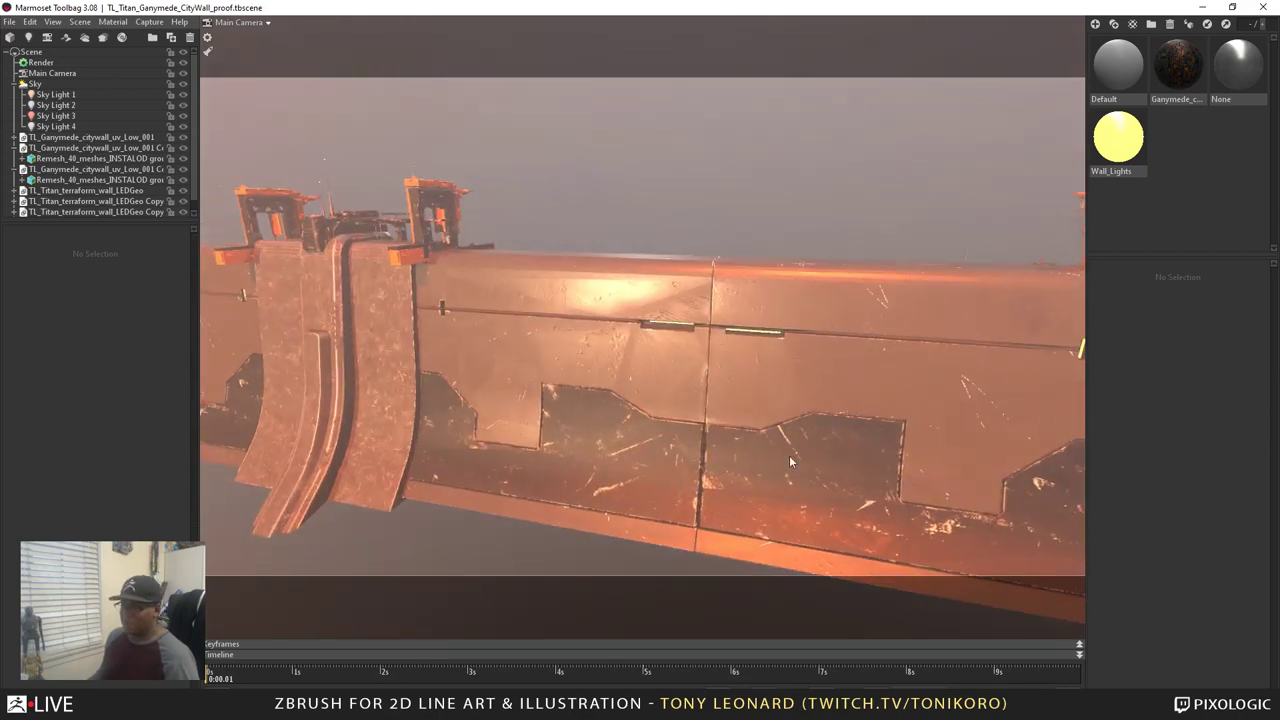
pyautogui.moveTo(789, 460); pyautogui.dragTo(530, 328)
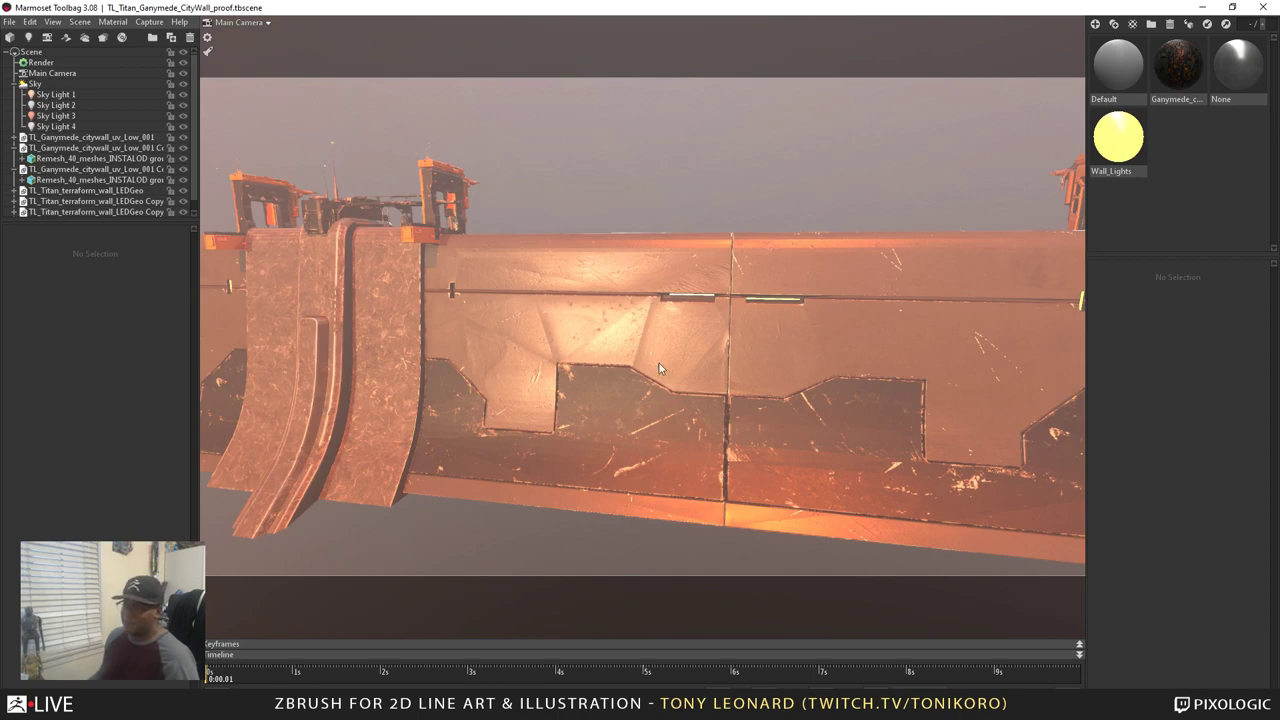
pyautogui.moveTo(766, 376); pyautogui.dragTo(838, 435)
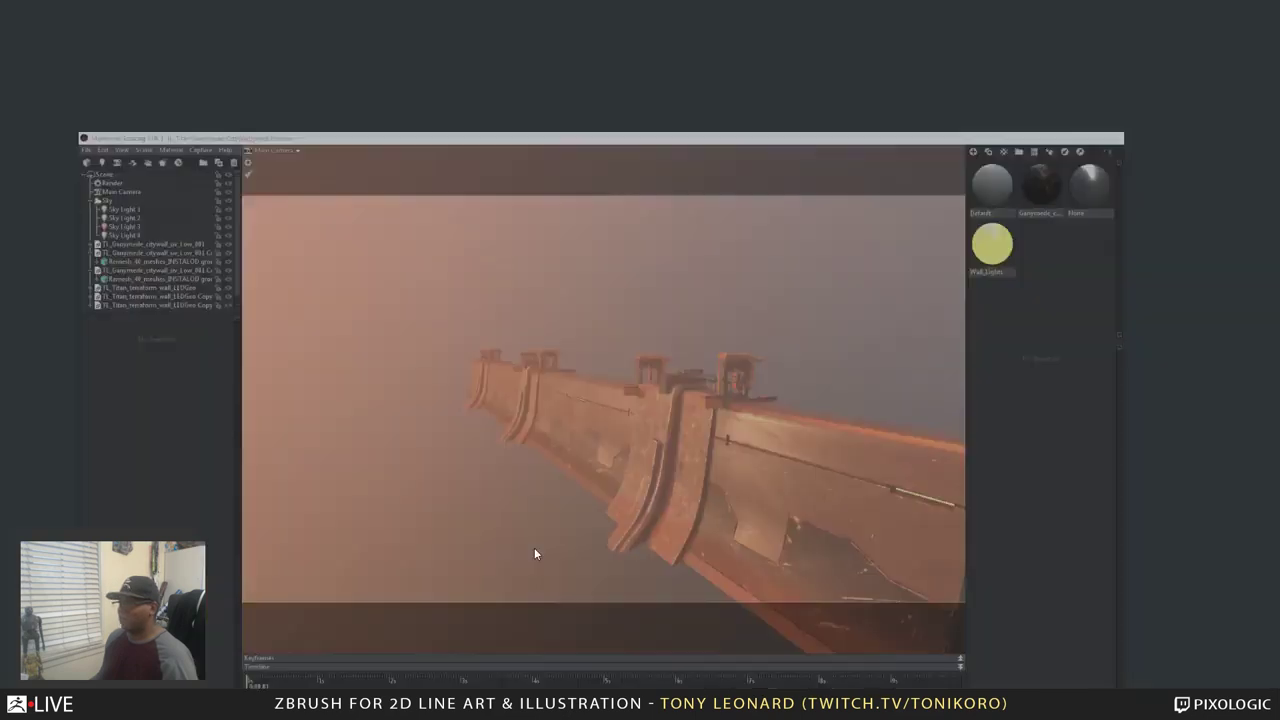
# Minimize Marmoset and center the TL_Ganymede_citywall_InstaLOD Explorer window on screen
pyautogui.click(1201, 7)
pyautogui.hotkey('alt', 'Tab')
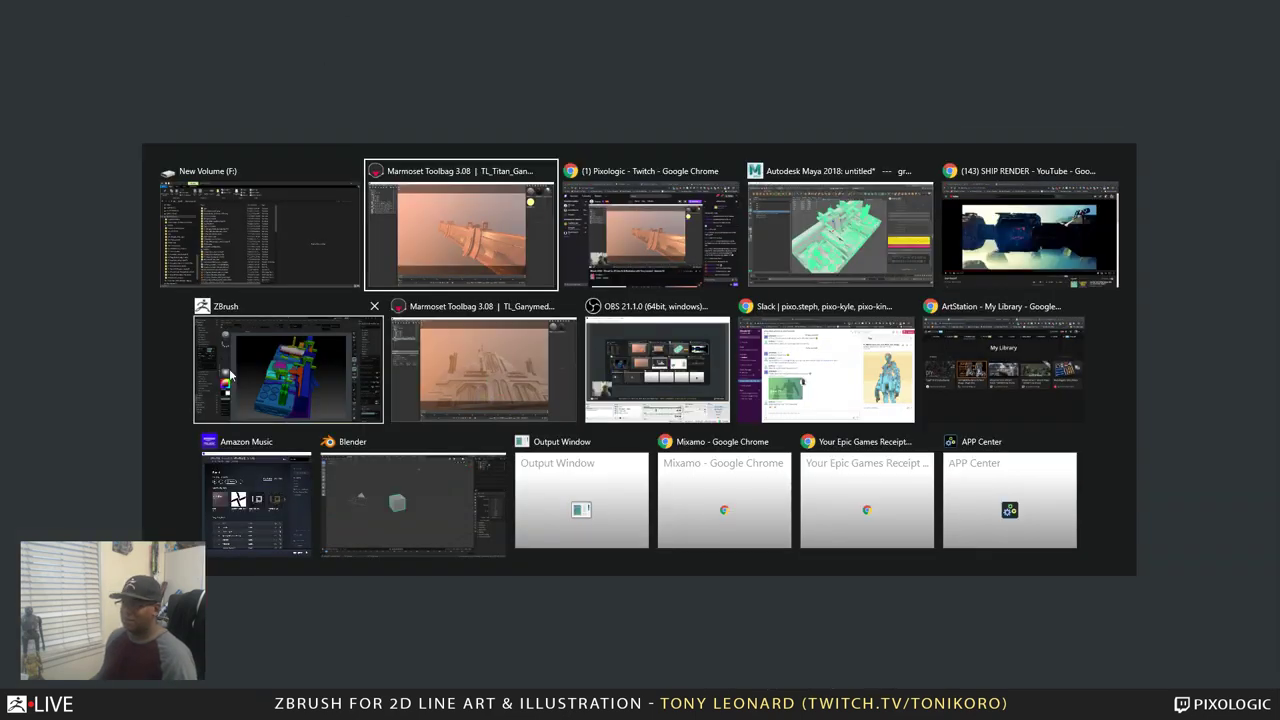
pyautogui.press('Escape')
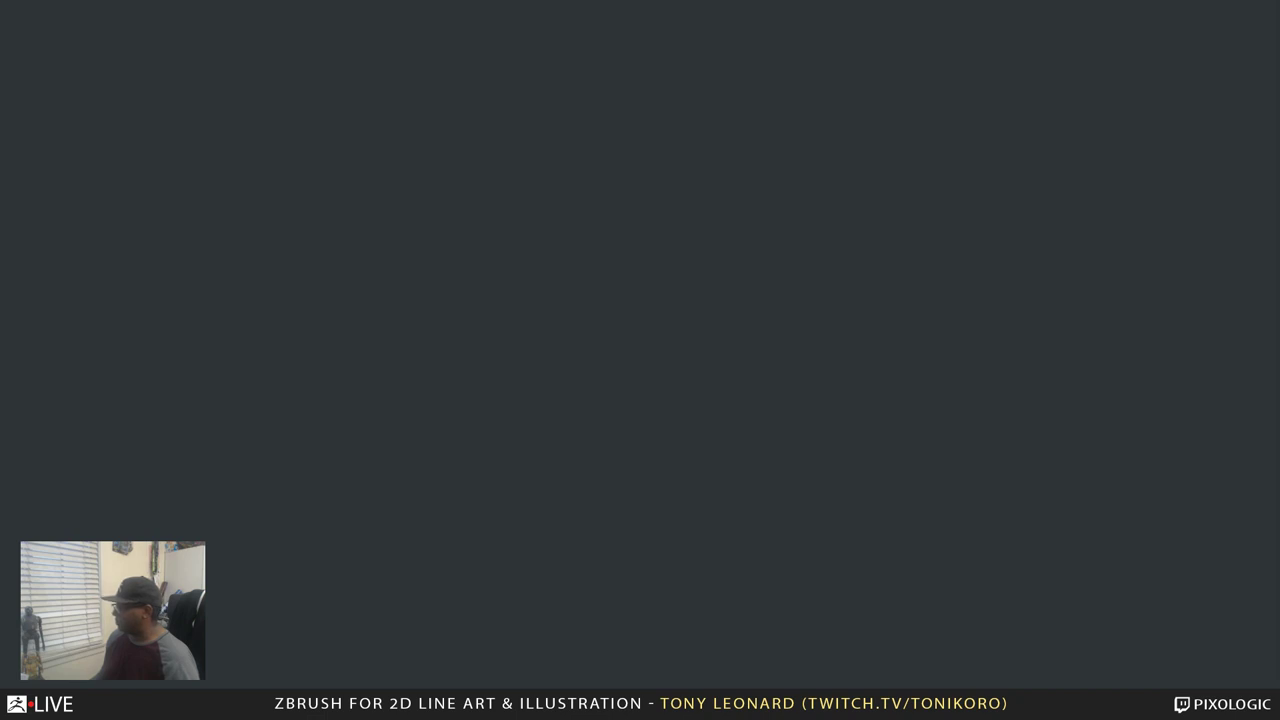
pyautogui.moveTo(1279, 125); pyautogui.dragTo(654, 61)
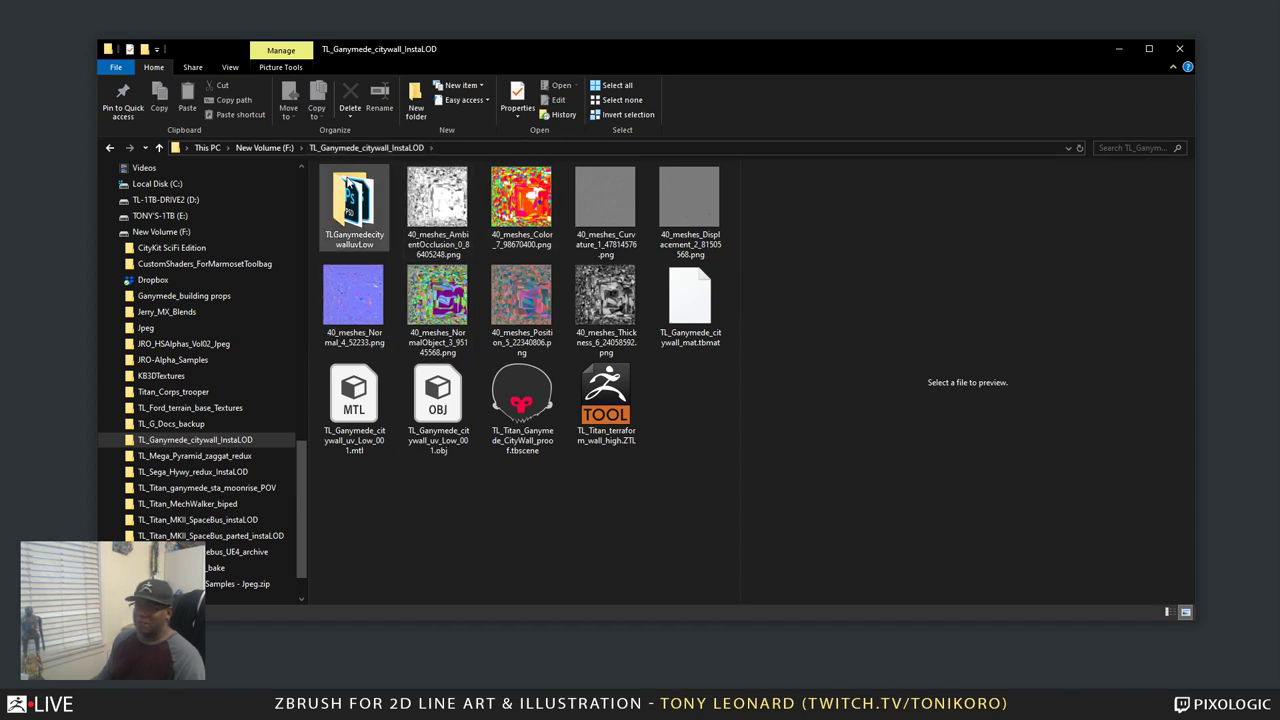
# Select the eight baked 40_meshes maps from AO to Thickness and bring up their context menu
pyautogui.click(360, 204)
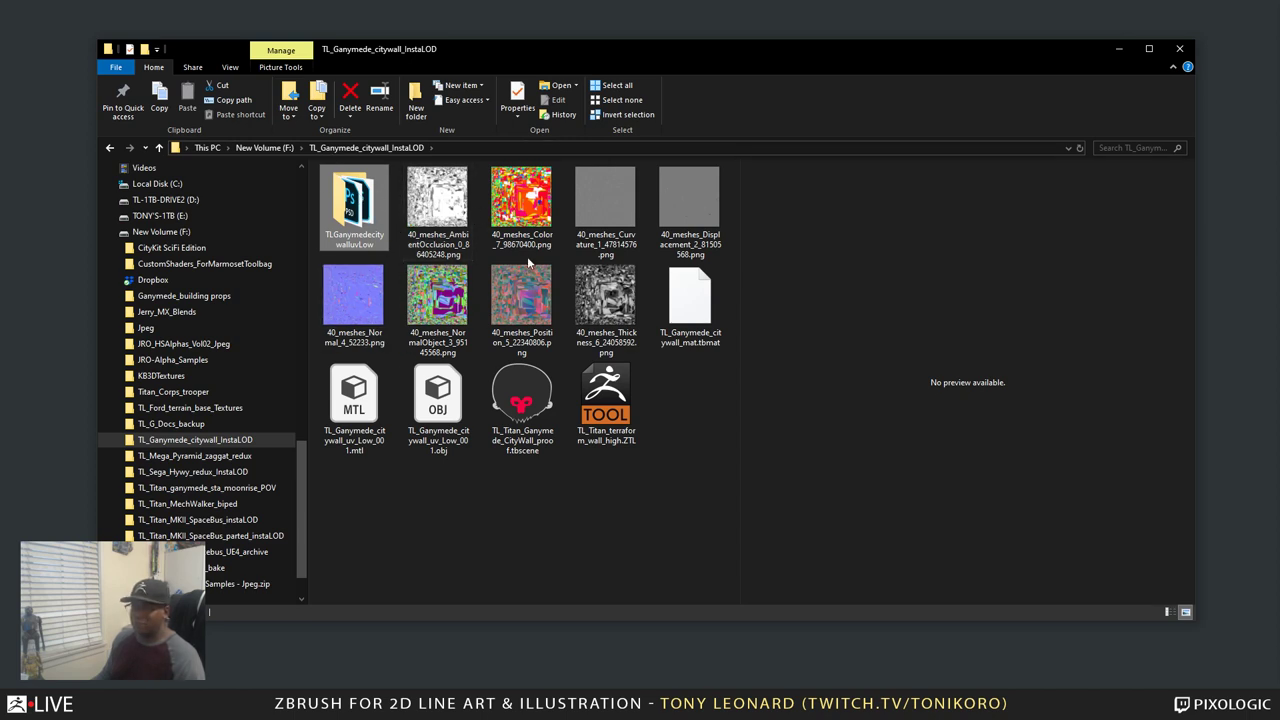
pyautogui.click(462, 218)
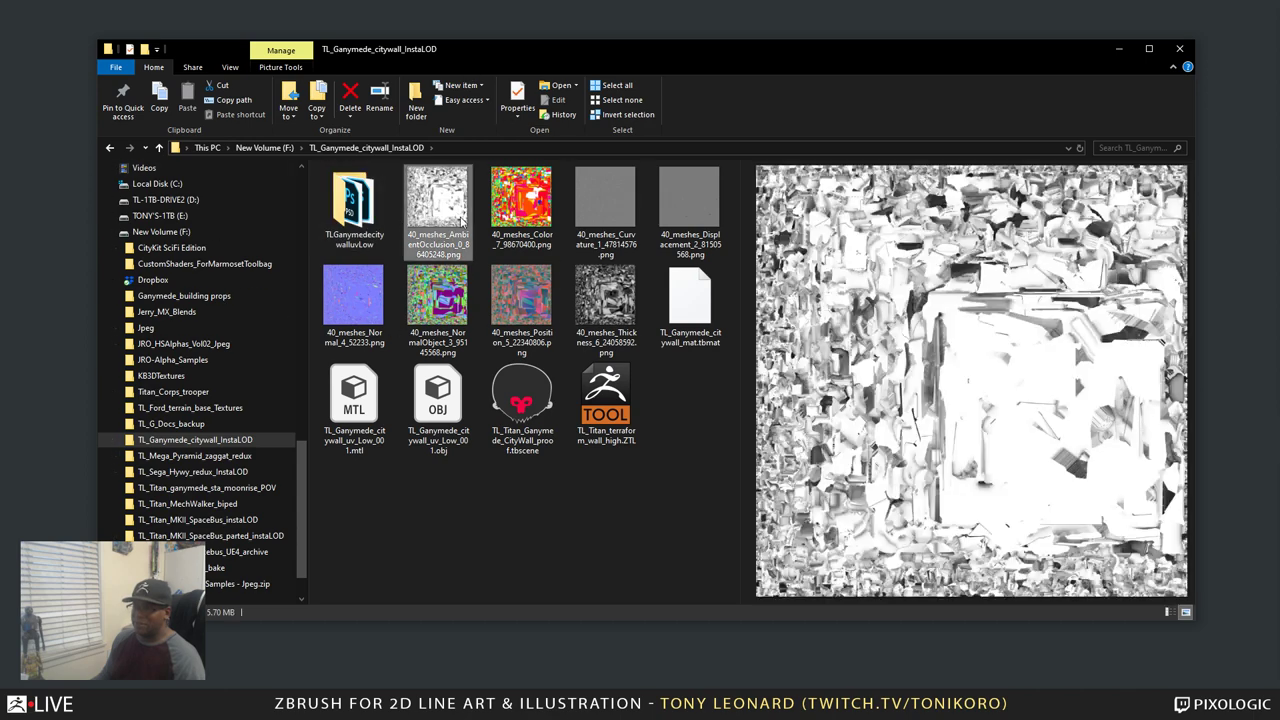
pyautogui.keyDown('shift'); pyautogui.click(605, 300); pyautogui.keyUp('shift')
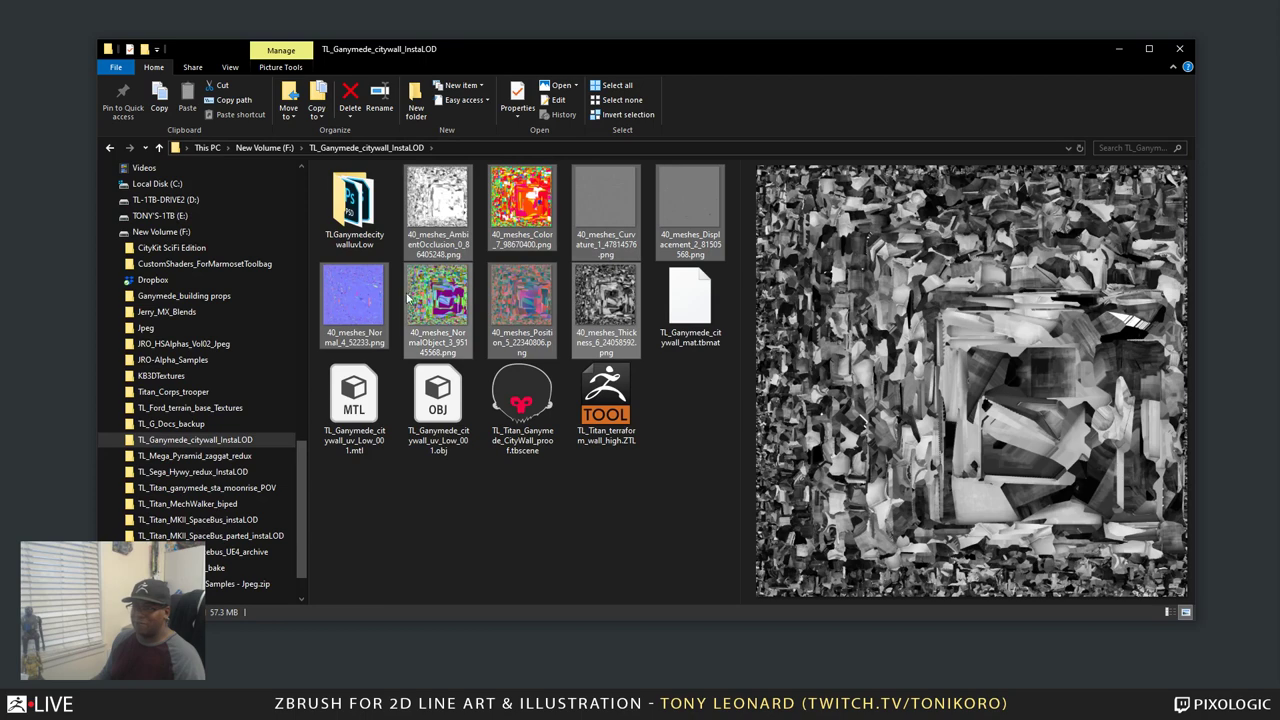
pyautogui.click(447, 200)
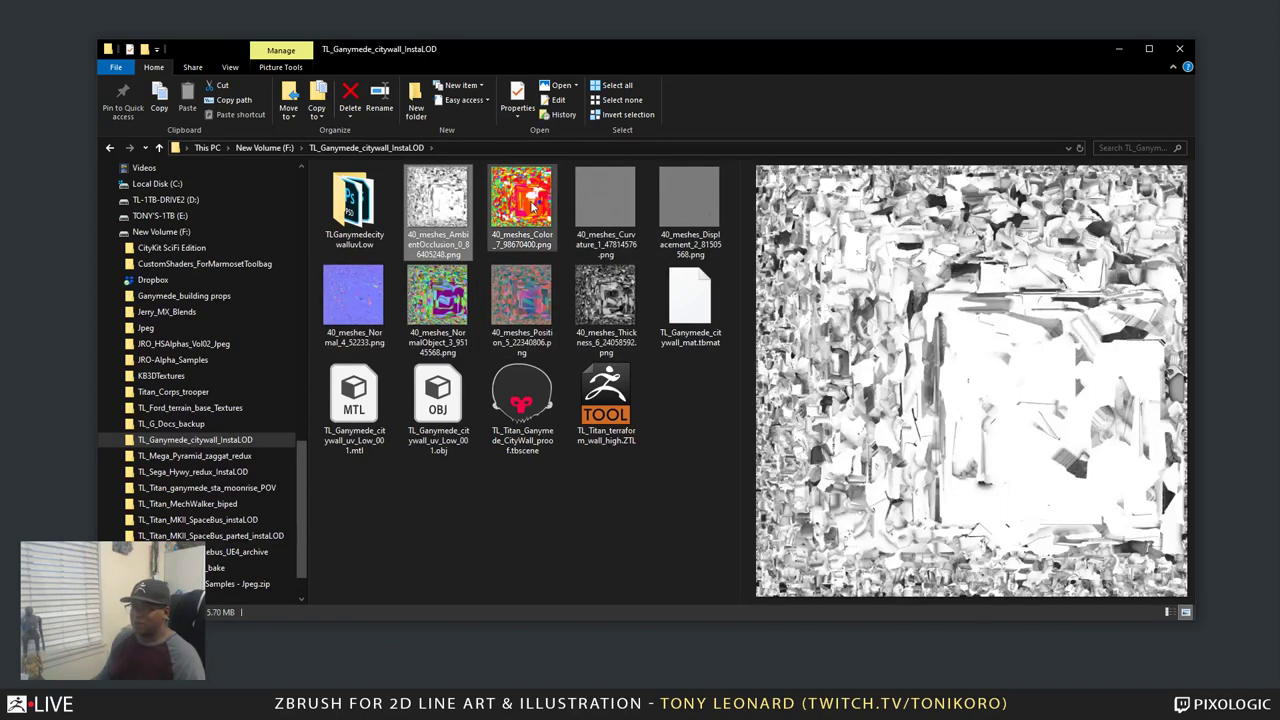
pyautogui.click(620, 207)
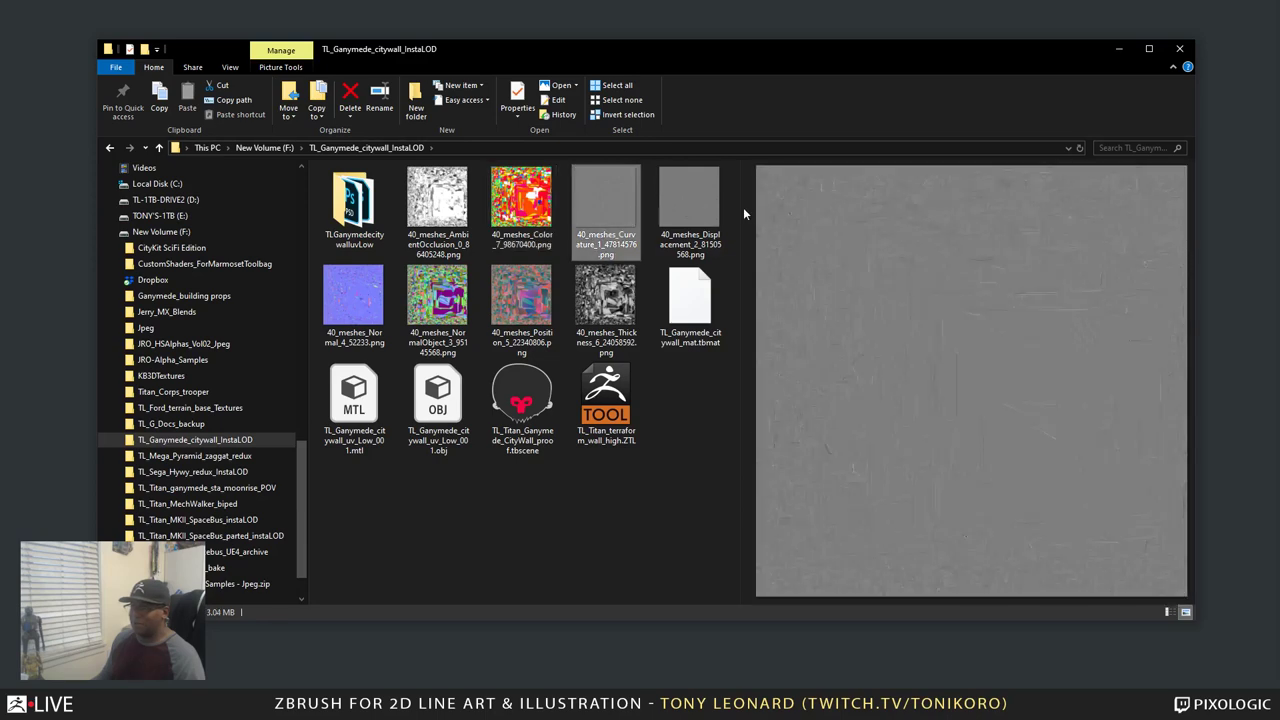
pyautogui.click(440, 210)
pyautogui.keyDown('shift'); pyautogui.click(620, 345); pyautogui.keyUp('shift')
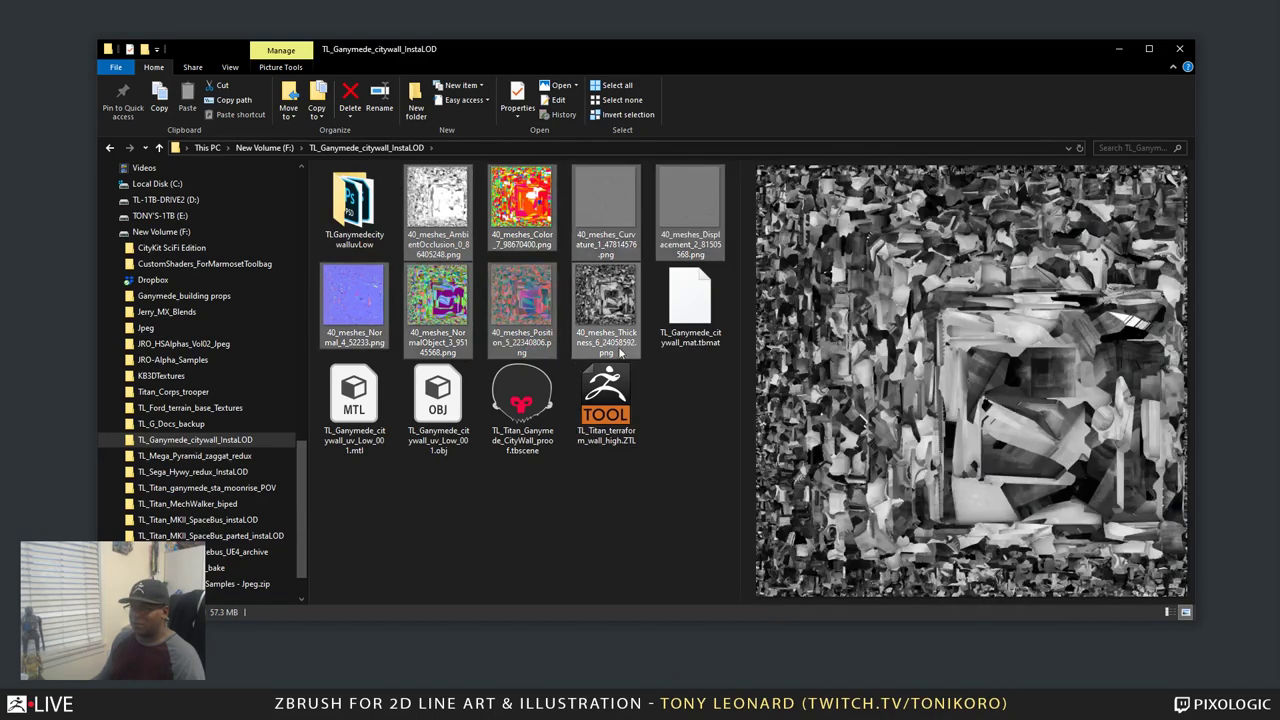
pyautogui.moveTo(618, 345); pyautogui.dragTo(592, 302)
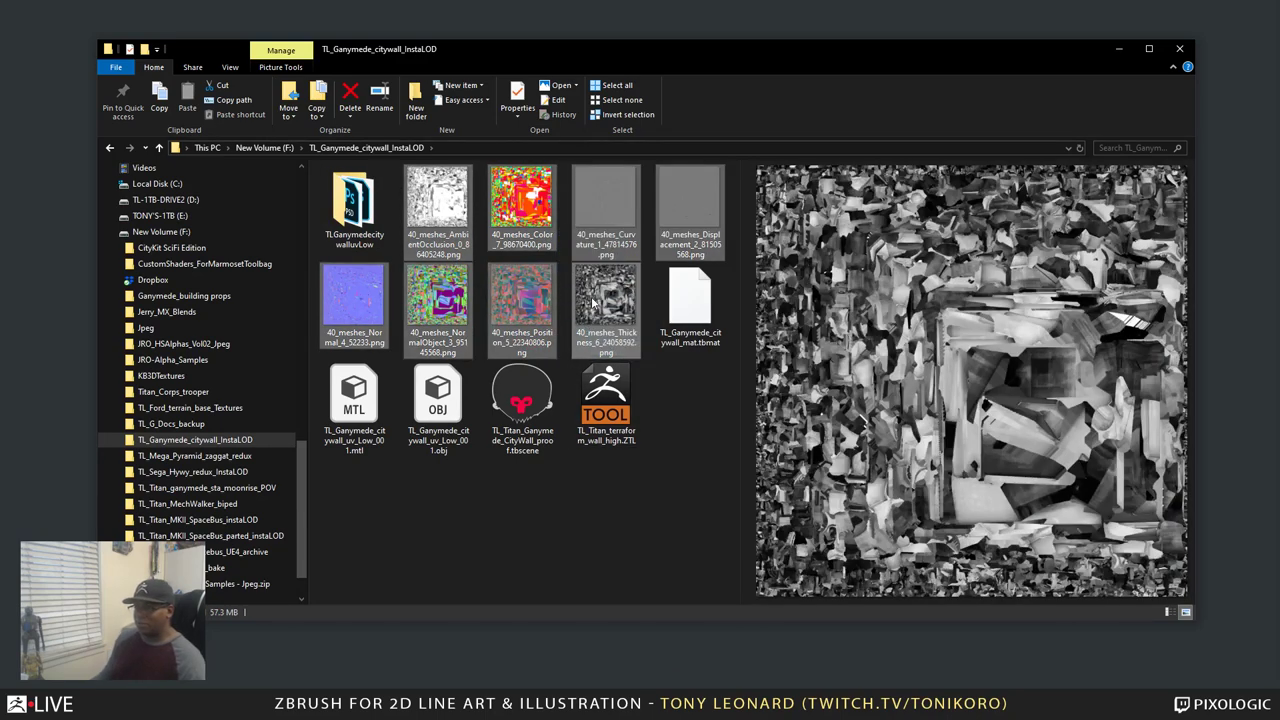
pyautogui.rightClick(592, 302)
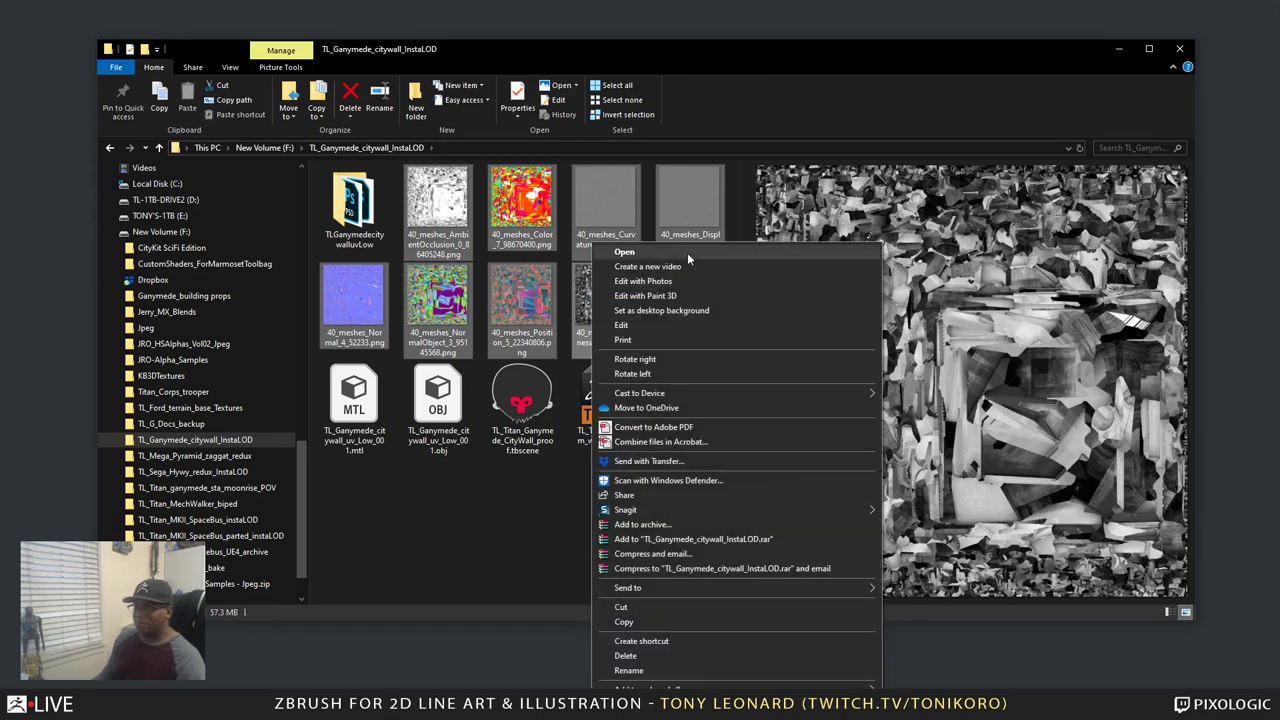
# View the occlusion, colour, curvature, displacement and normal maps in Photos, then close it
pyautogui.click(730, 250)
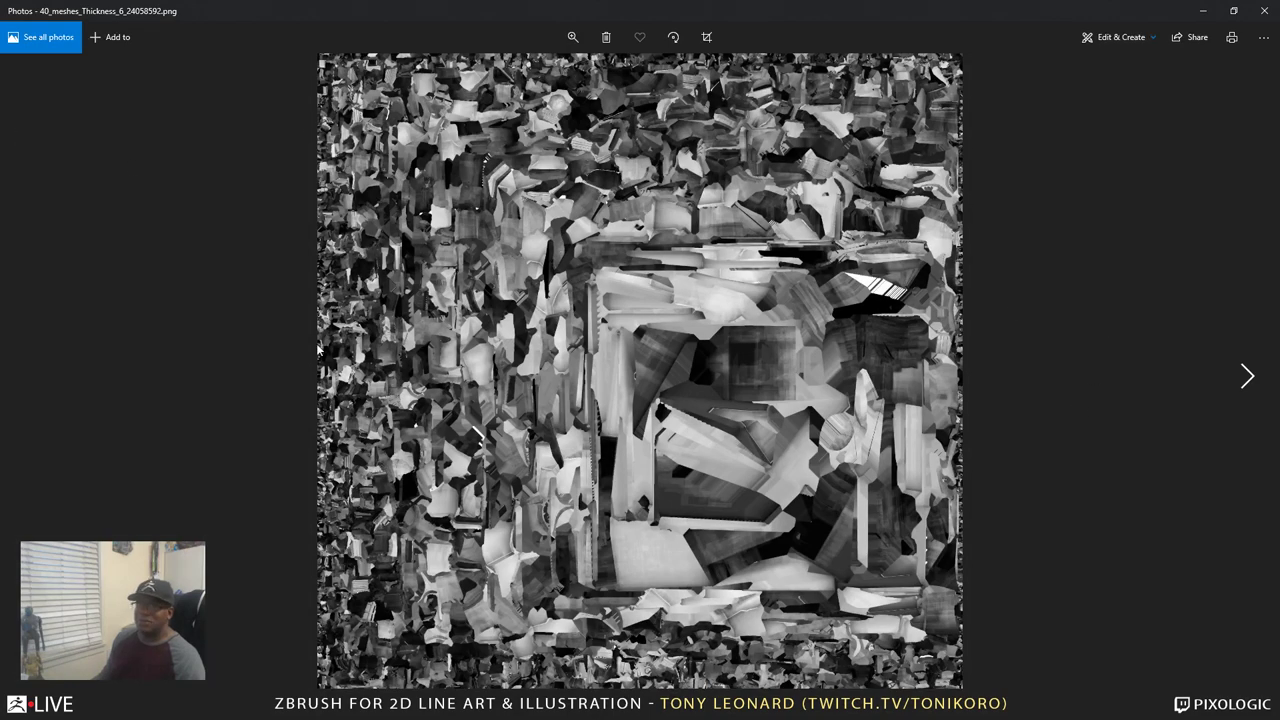
pyautogui.click(1249, 378)
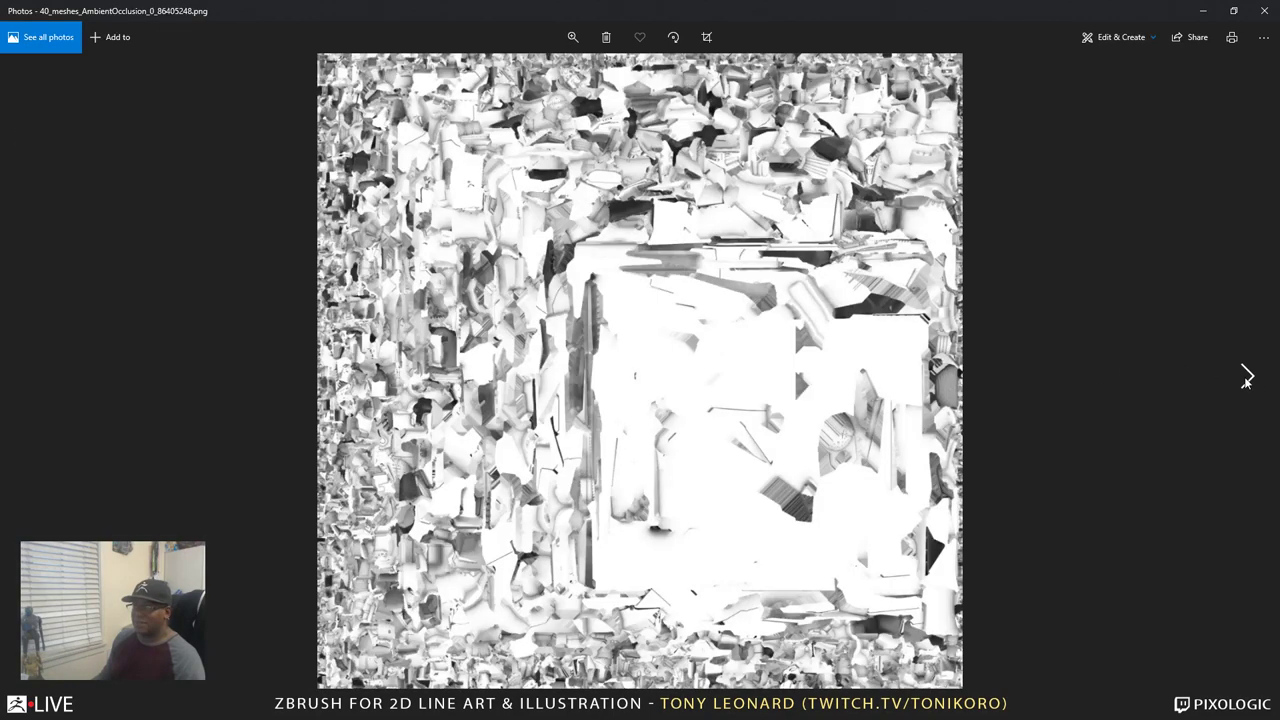
pyautogui.click(1248, 381)
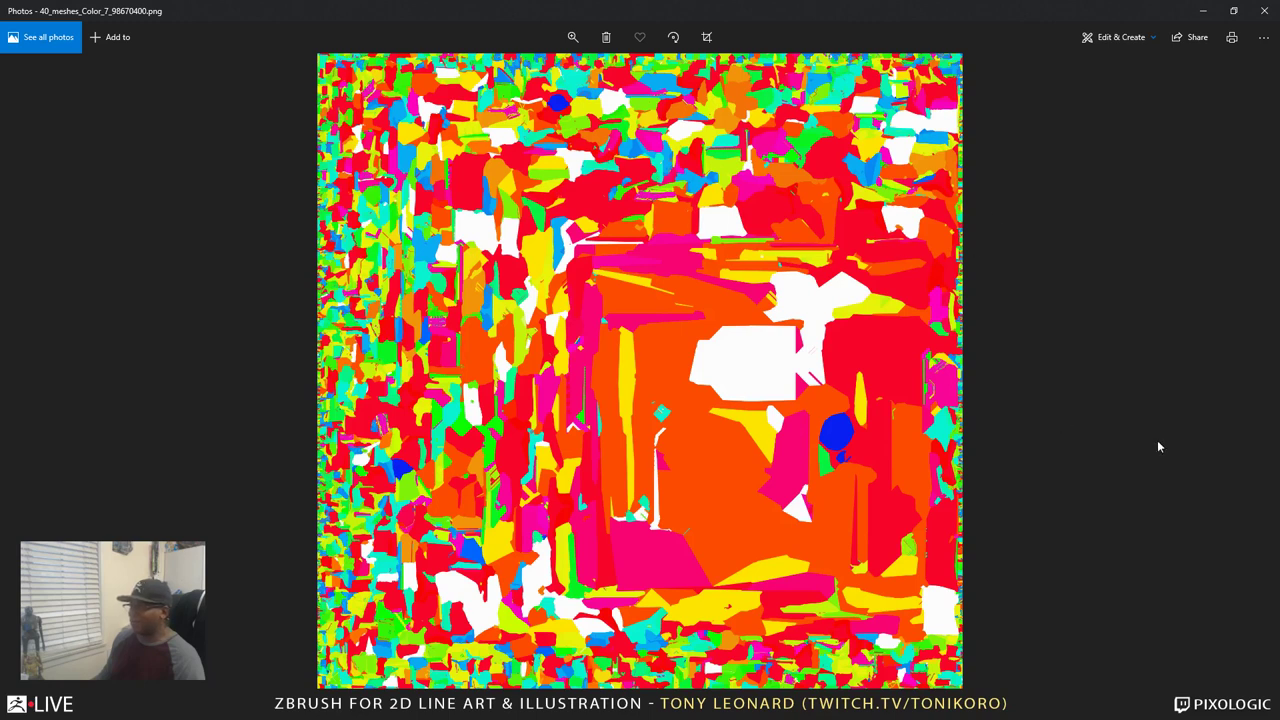
pyautogui.click(1250, 377)
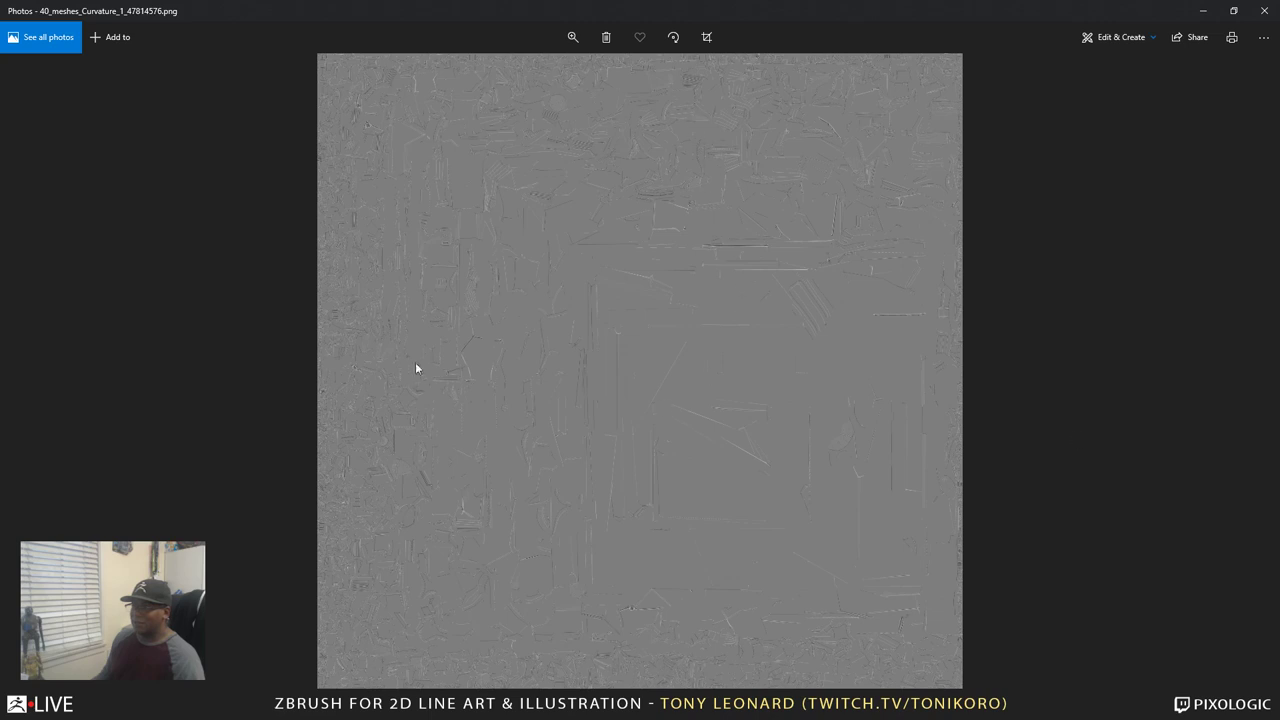
pyautogui.click(1232, 381)
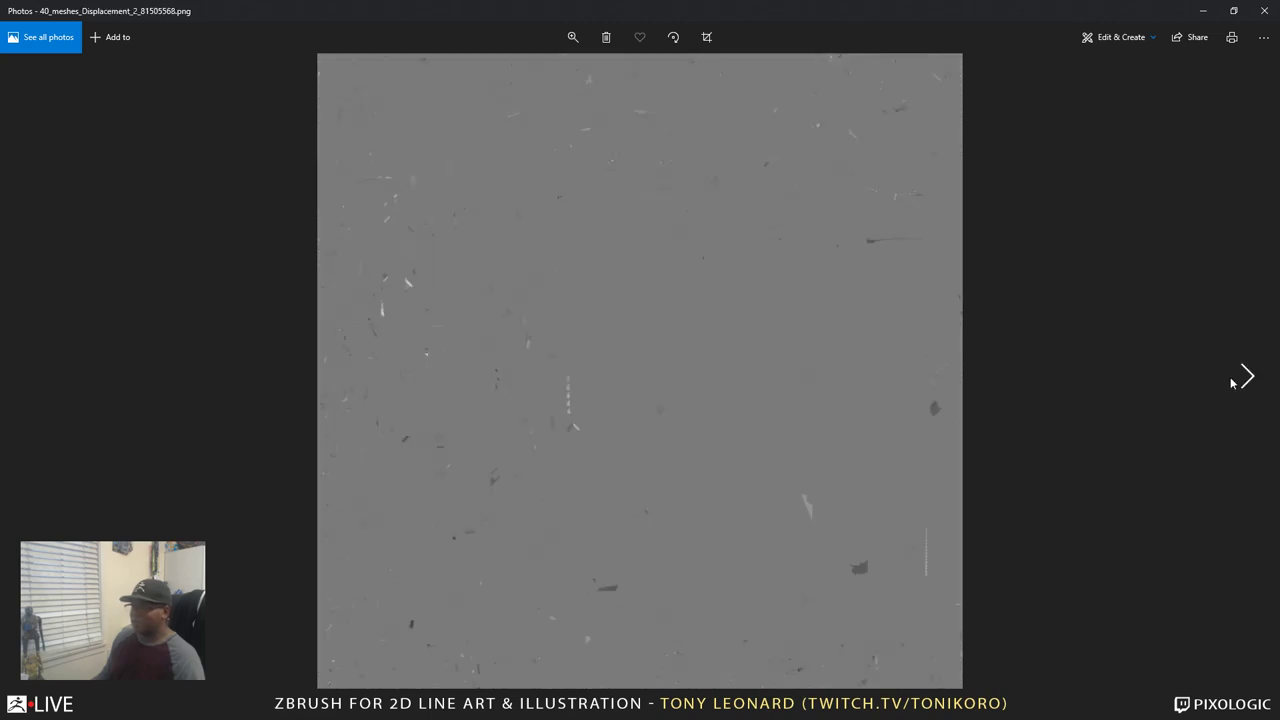
pyautogui.click(1246, 375)
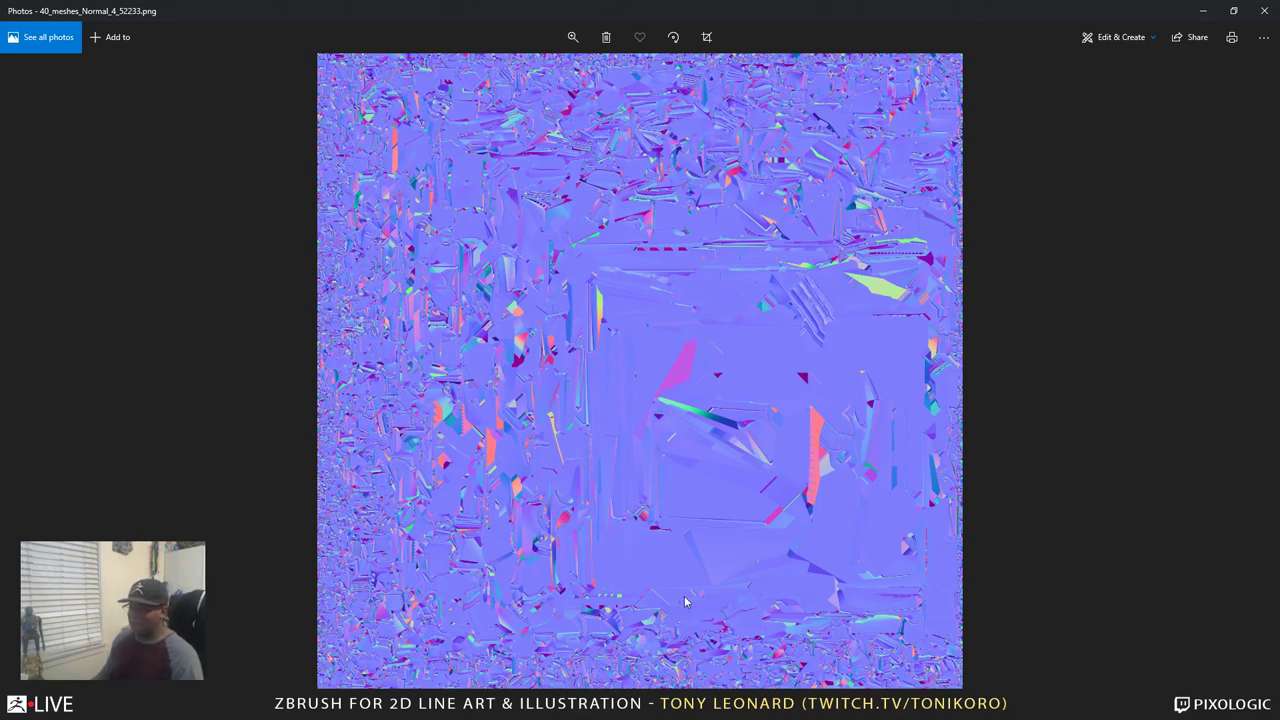
pyautogui.press('Right')
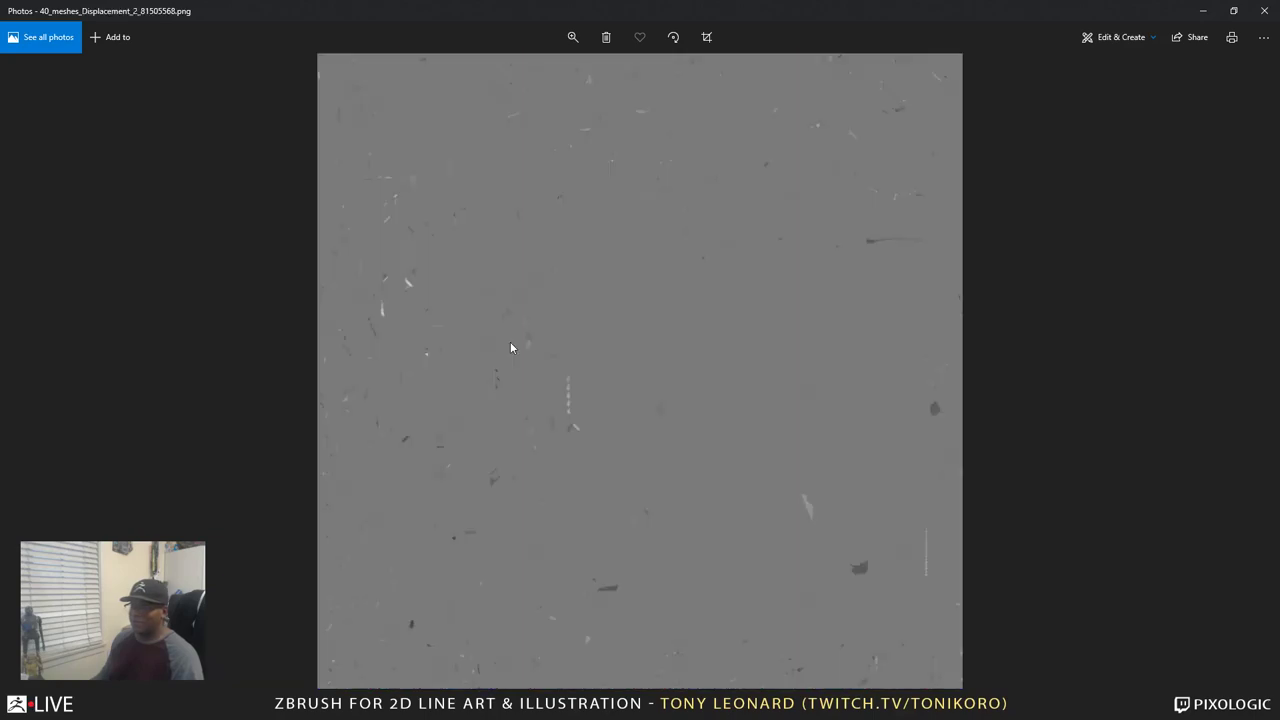
pyautogui.press('Left')
pyautogui.press('Right')
pyautogui.press('Right')
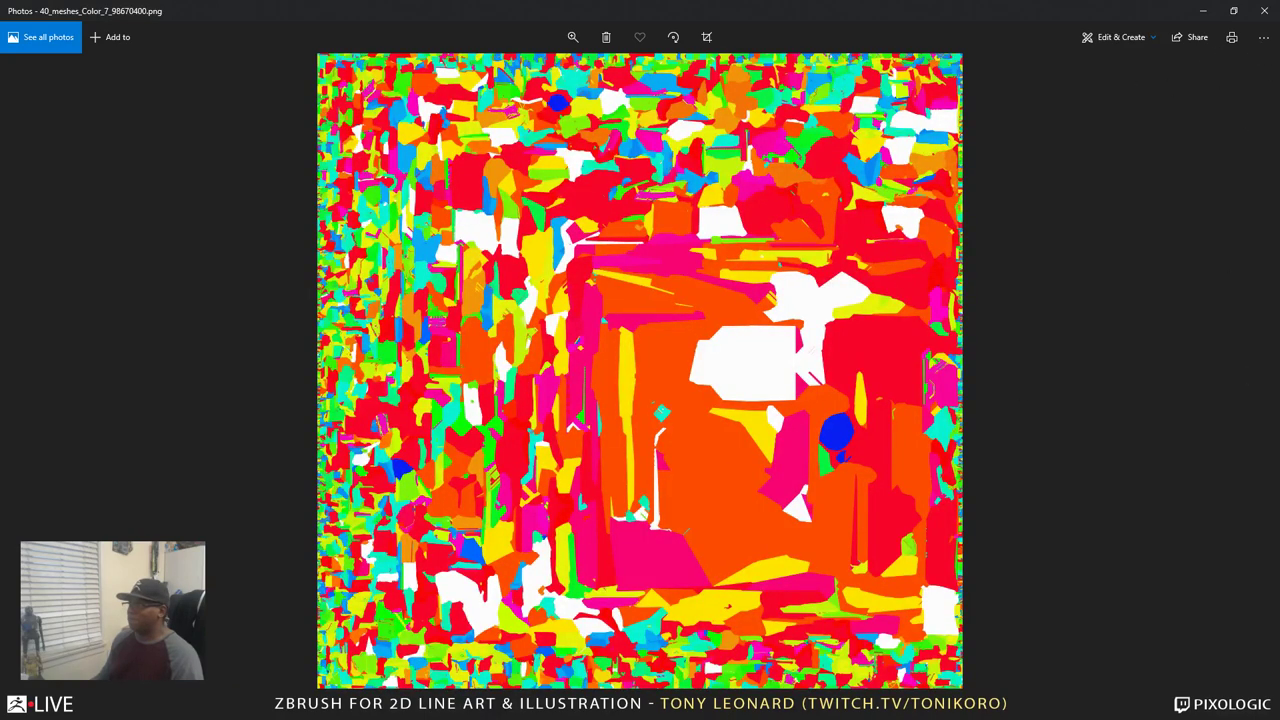
pyautogui.click(1264, 10)
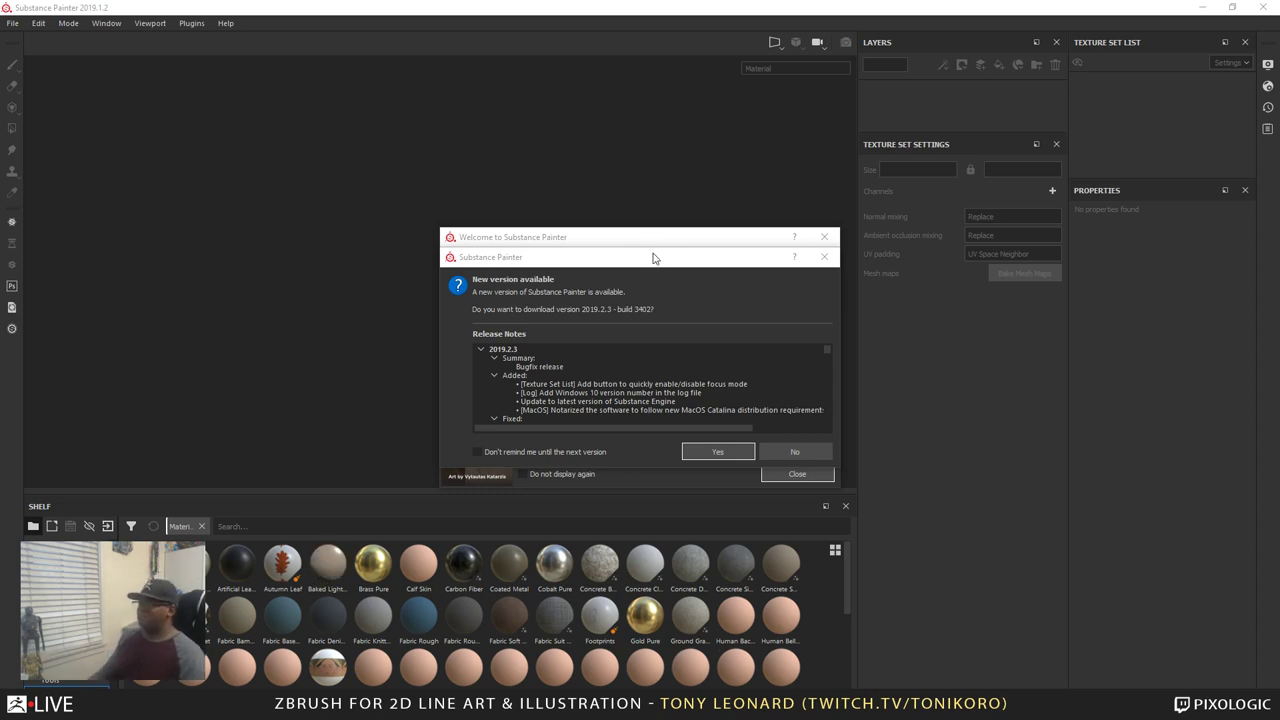
# Decline the 2019.2.3 update, close the Welcome screen, and check Maya's remesh before hiding it
pyautogui.moveTo(636, 262)
pyautogui.mouseDown()
pyautogui.moveTo(680, 234)
pyautogui.moveTo(682, 138)
pyautogui.mouseUp()
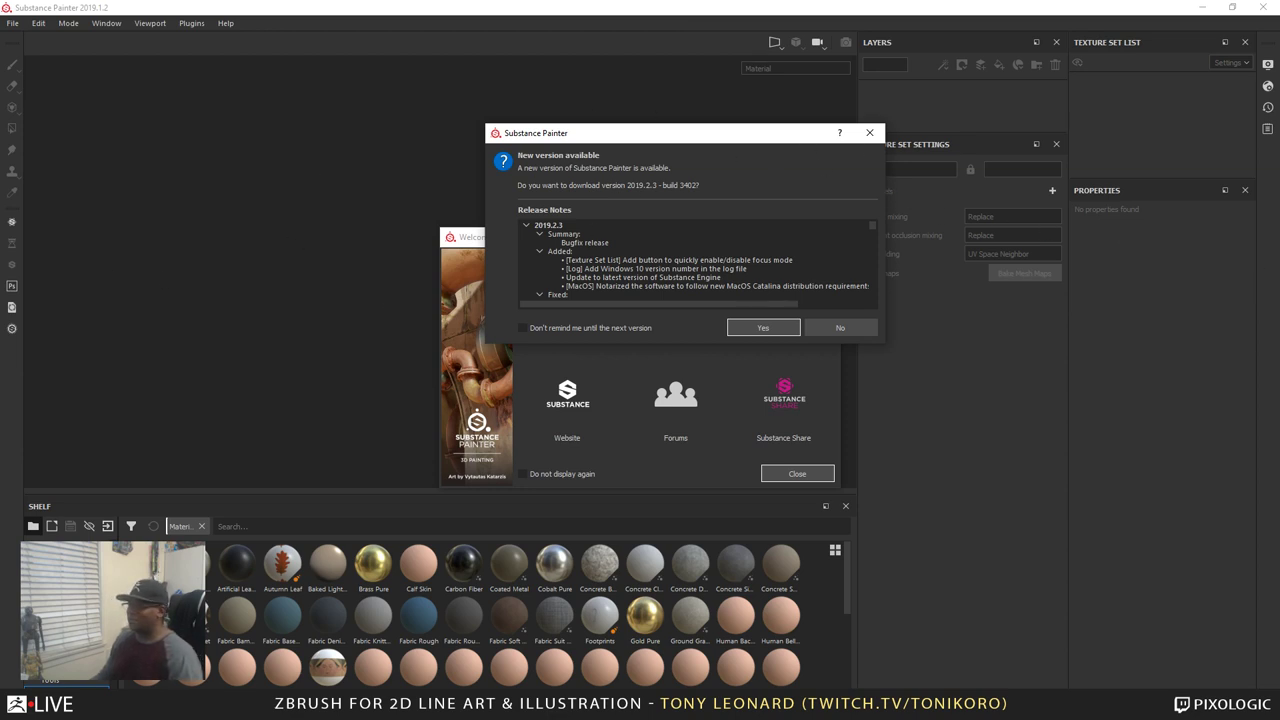
pyautogui.moveTo(622, 139); pyautogui.dragTo(848, 126)
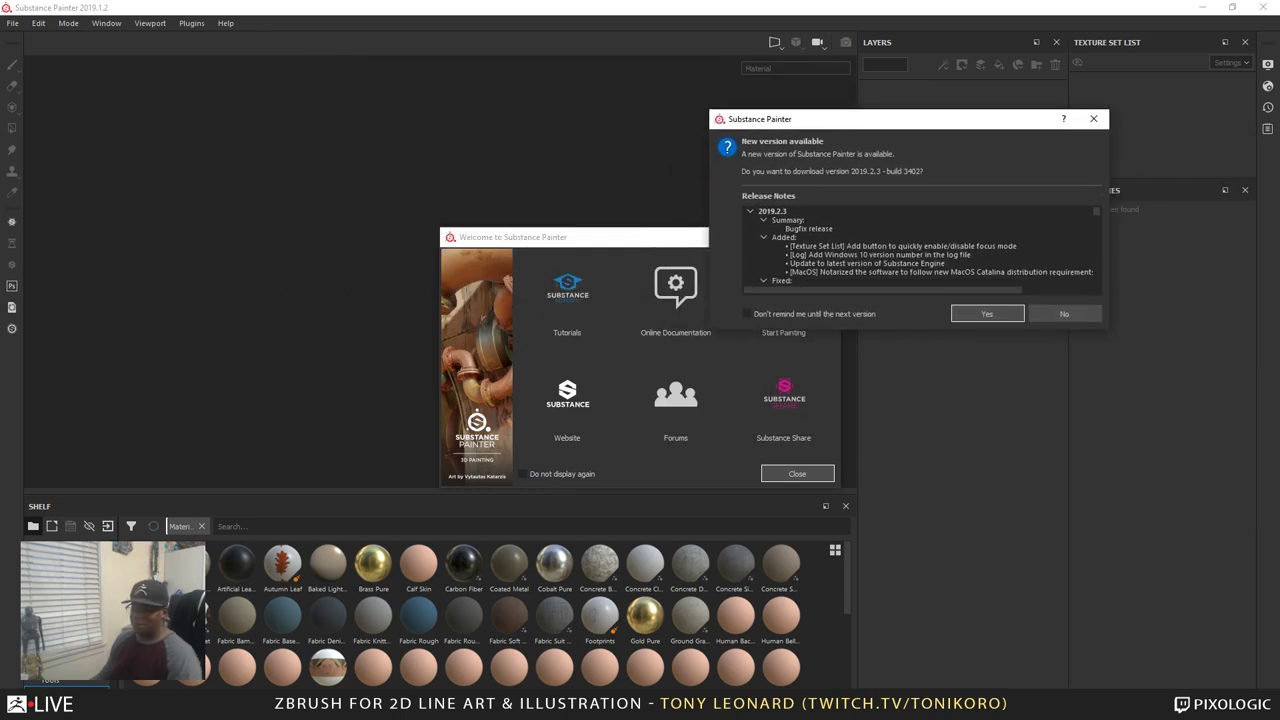
pyautogui.click(1066, 313)
pyautogui.click(797, 474)
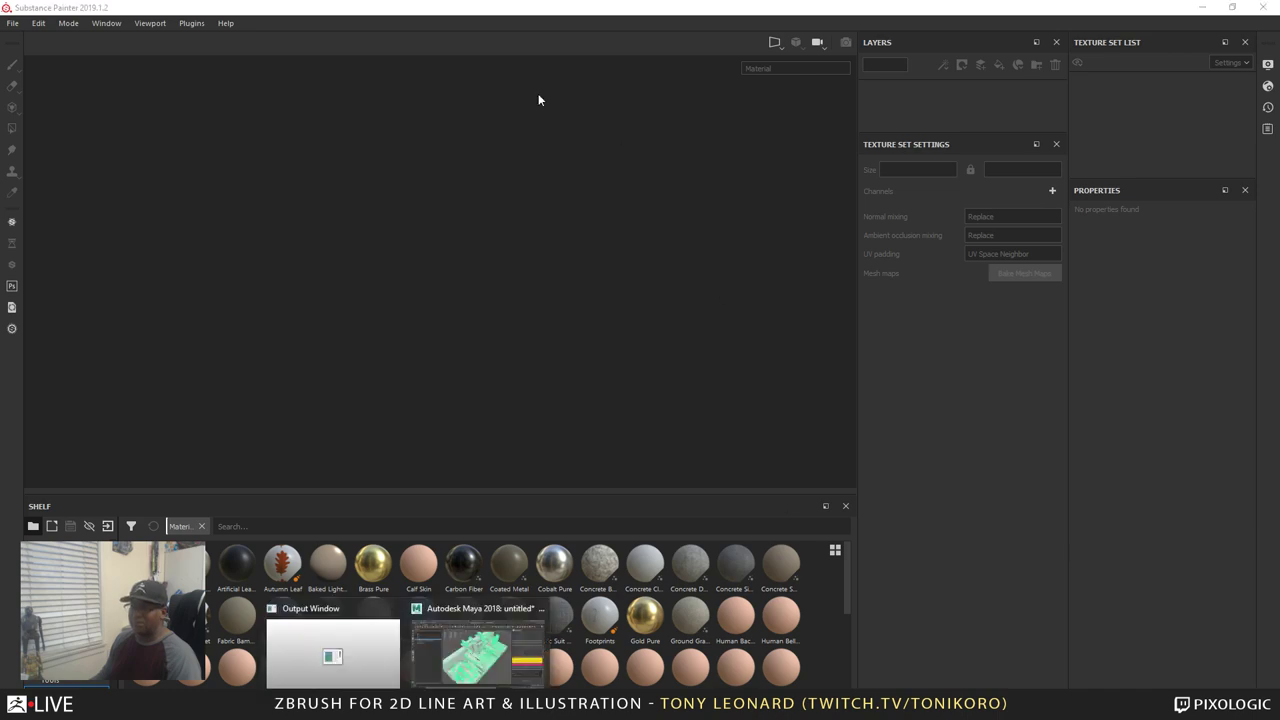
pyautogui.hotkey('alt', 'Tab')
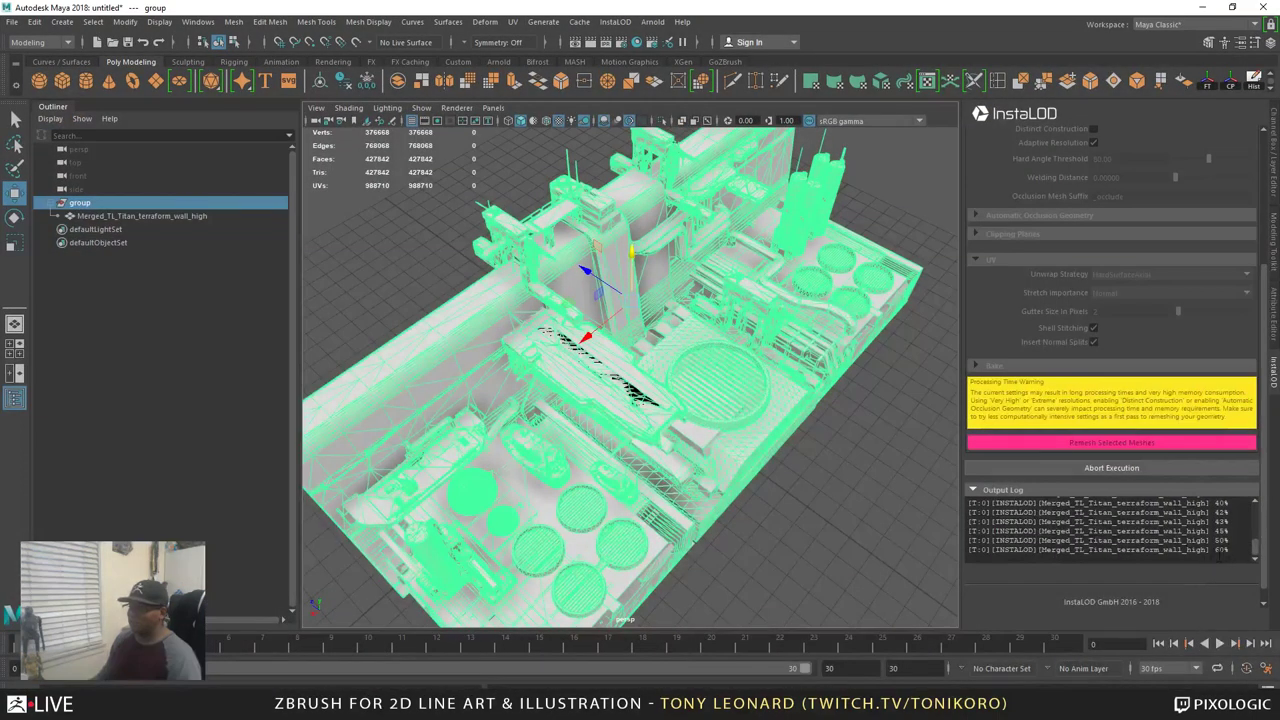
pyautogui.click(1201, 7)
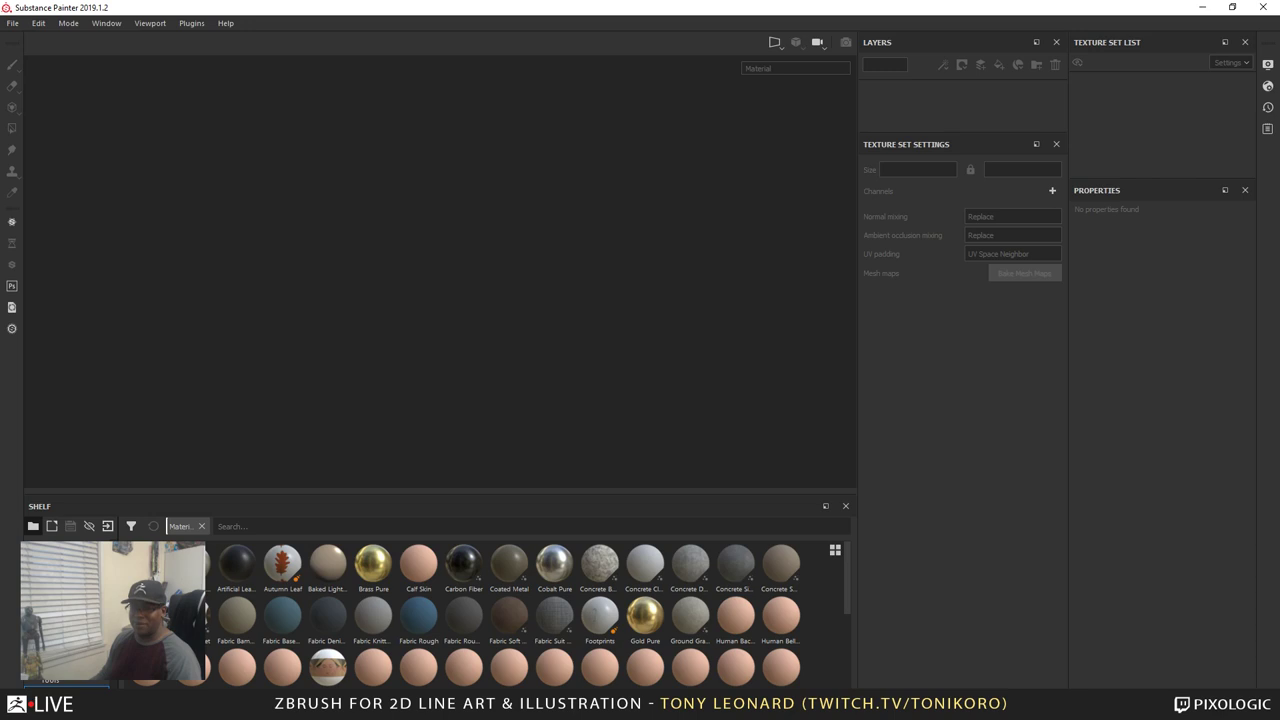
# Show Textures in the shelf and pick TL_Ganymede_citywall_uv_Low_001.obj from F:\TL_Ganymede_citywall_InstaLOD as the new project's mesh
pyautogui.click(110, 562)
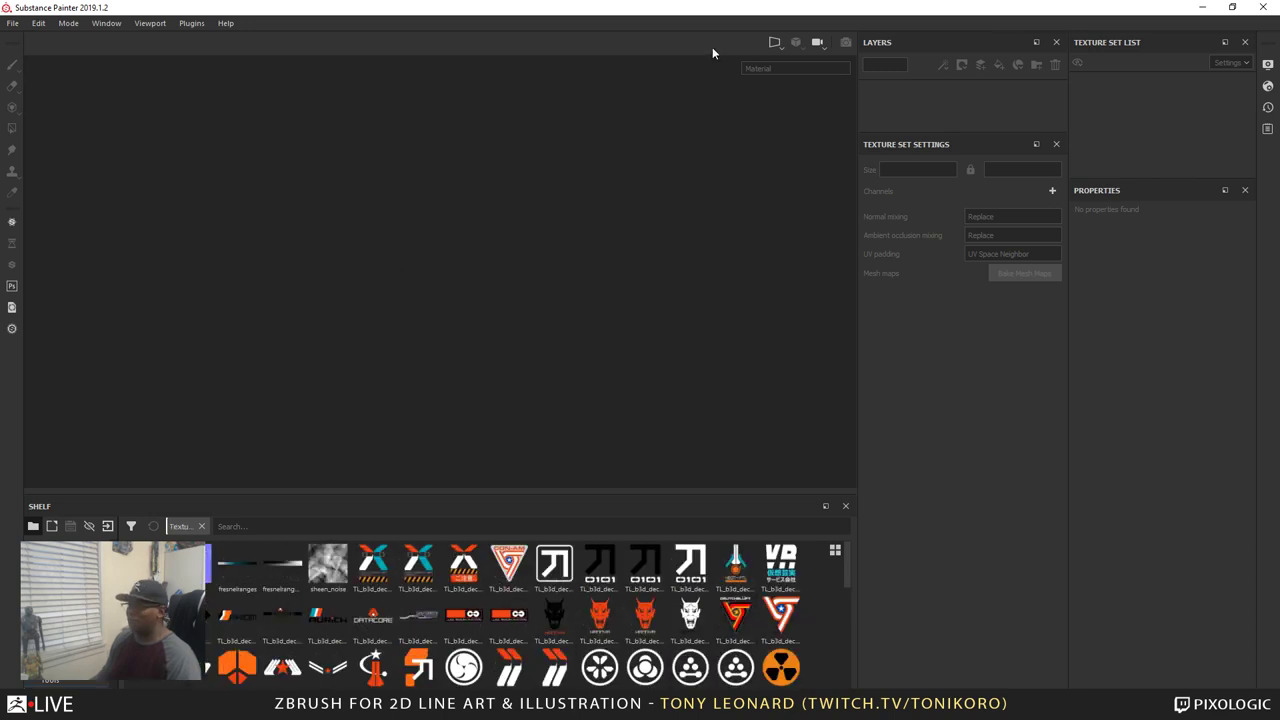
pyautogui.click(12, 24)
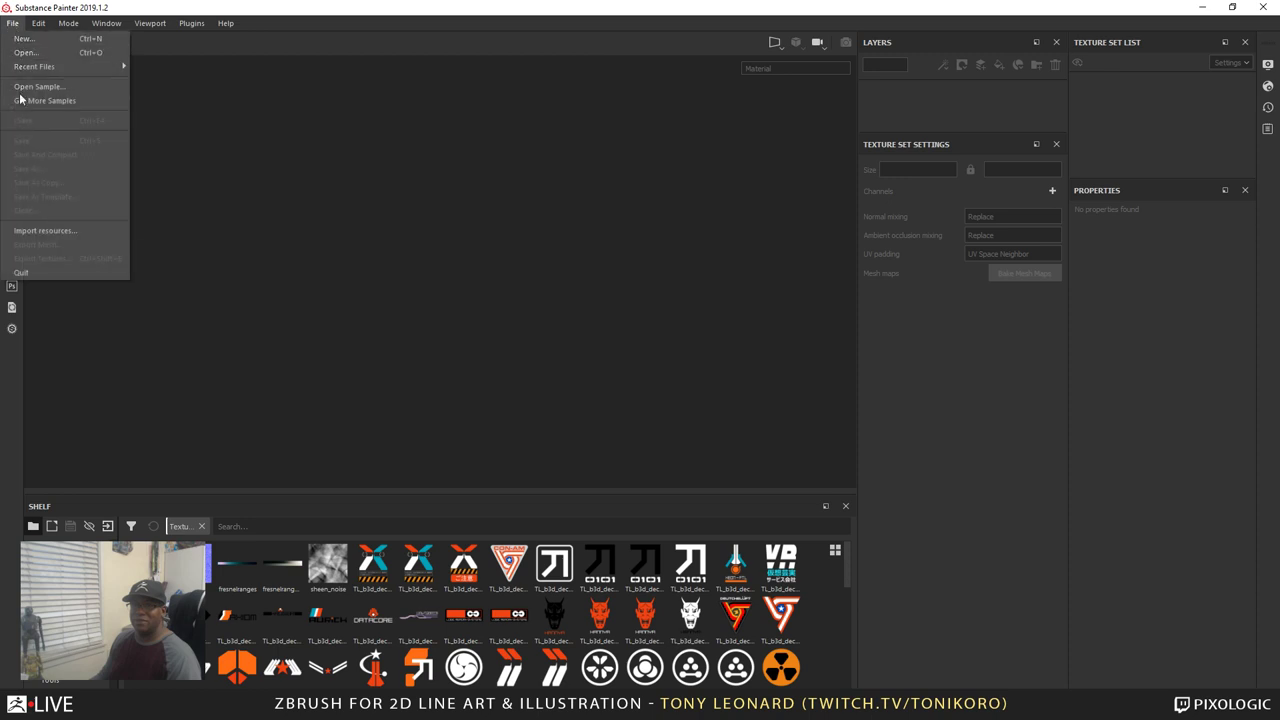
pyautogui.click(30, 35)
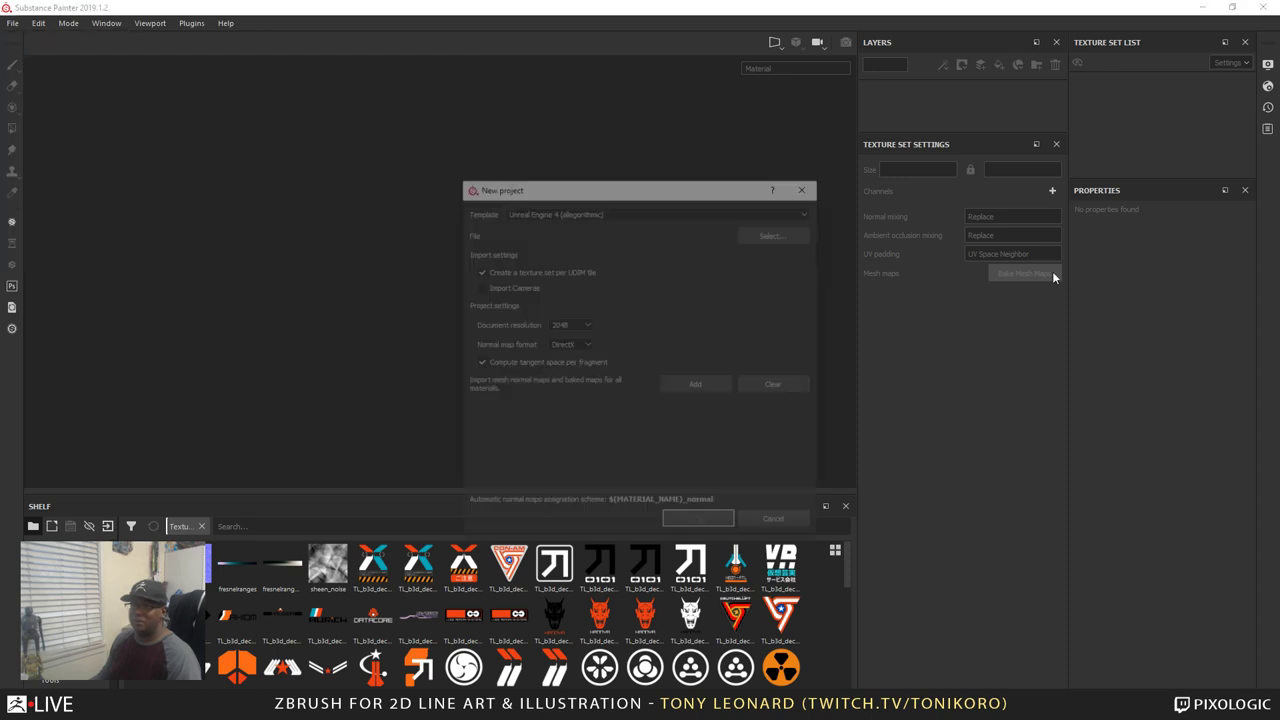
pyautogui.click(756, 236)
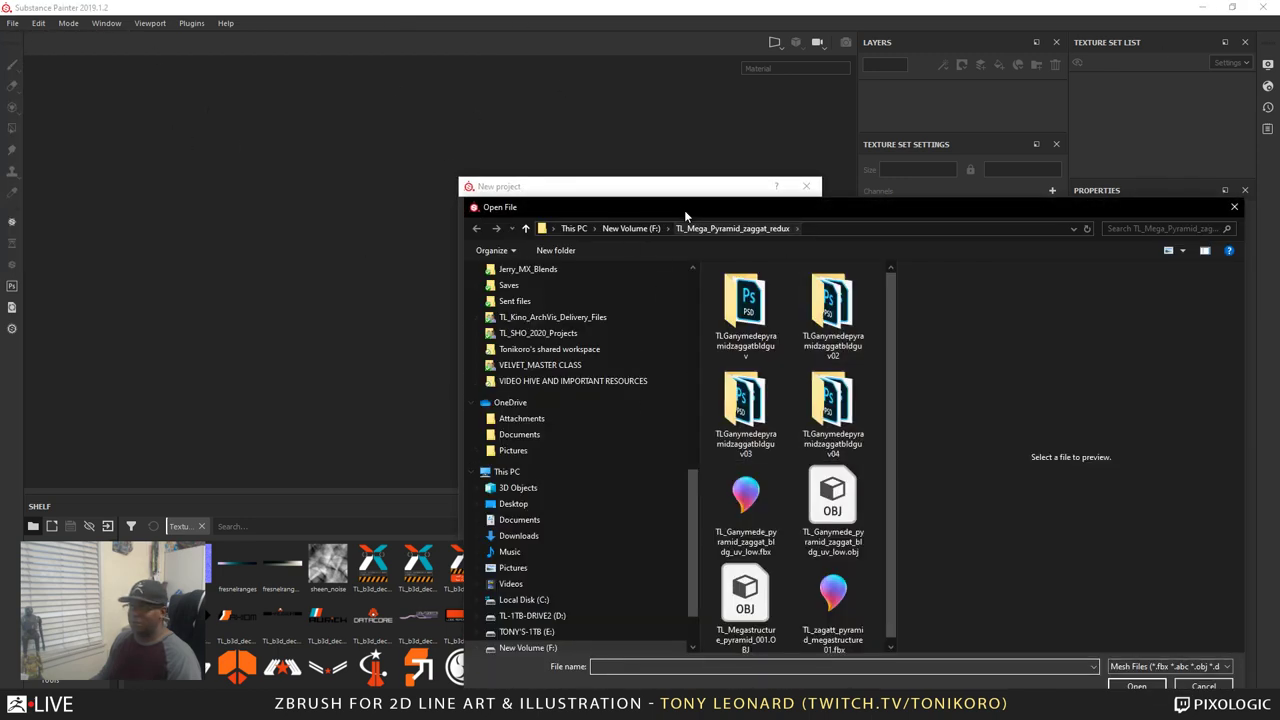
pyautogui.click(631, 228)
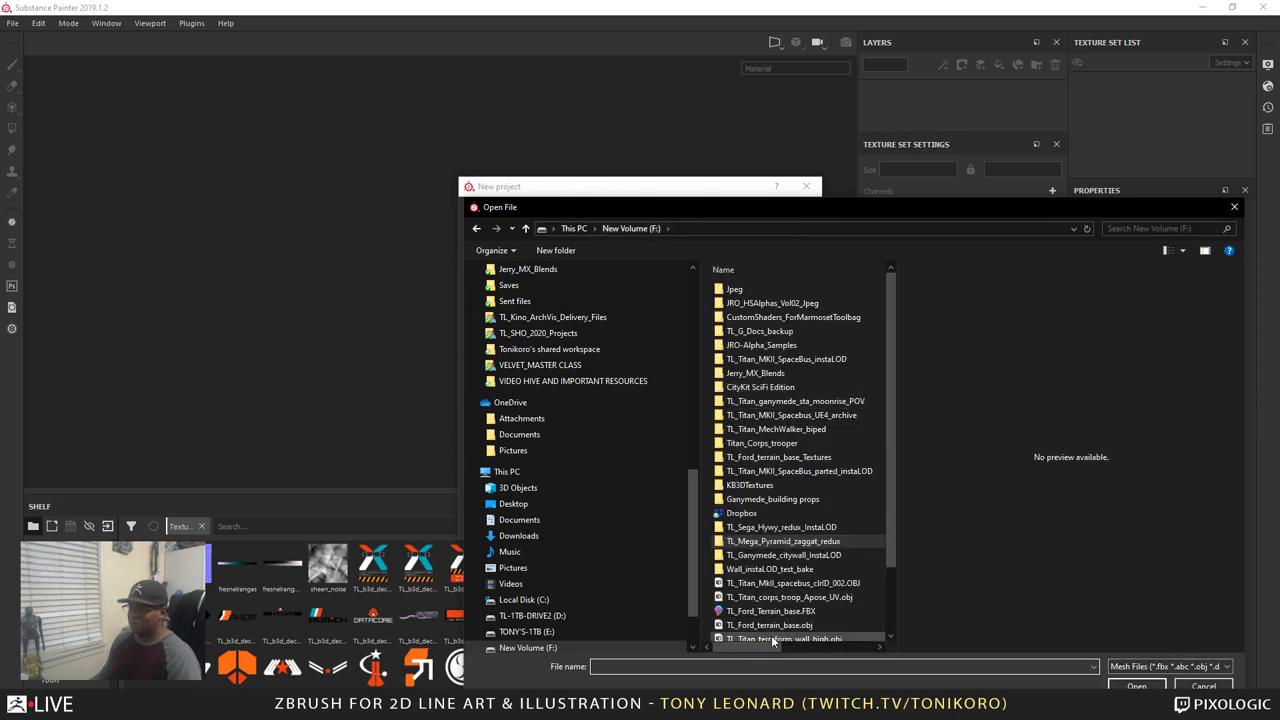
pyautogui.click(790, 555)
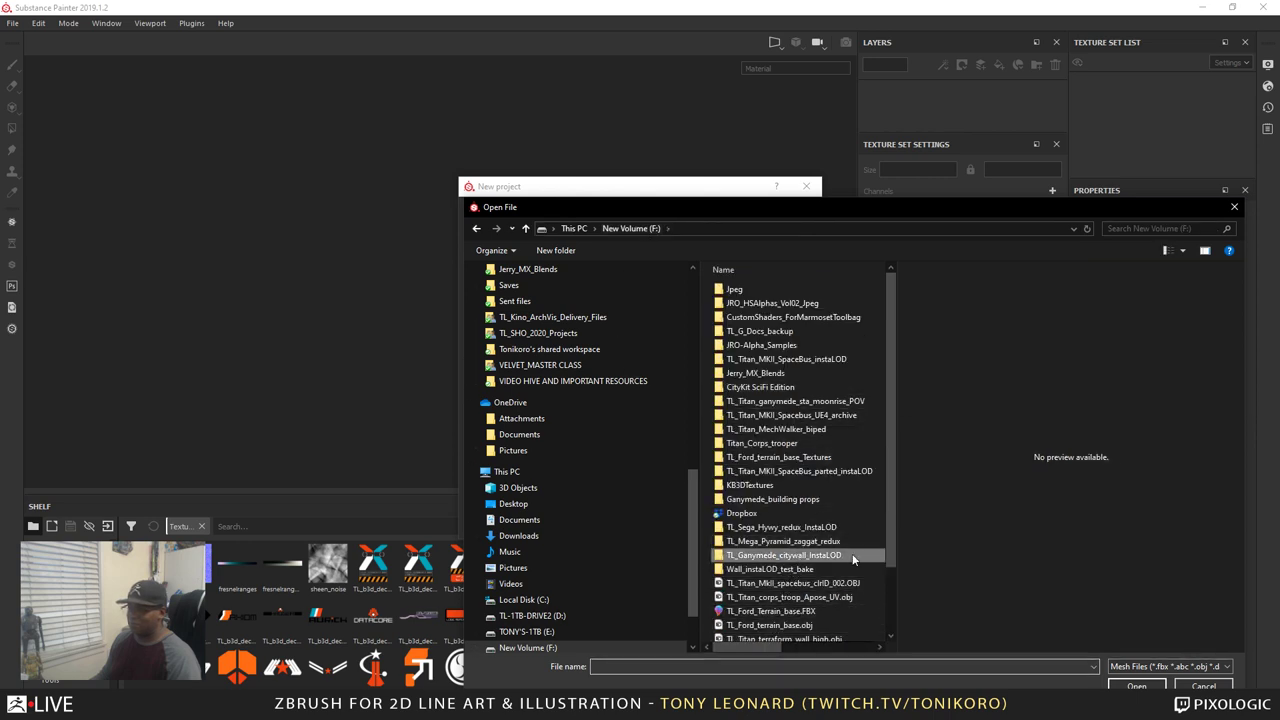
pyautogui.doubleClick(780, 555)
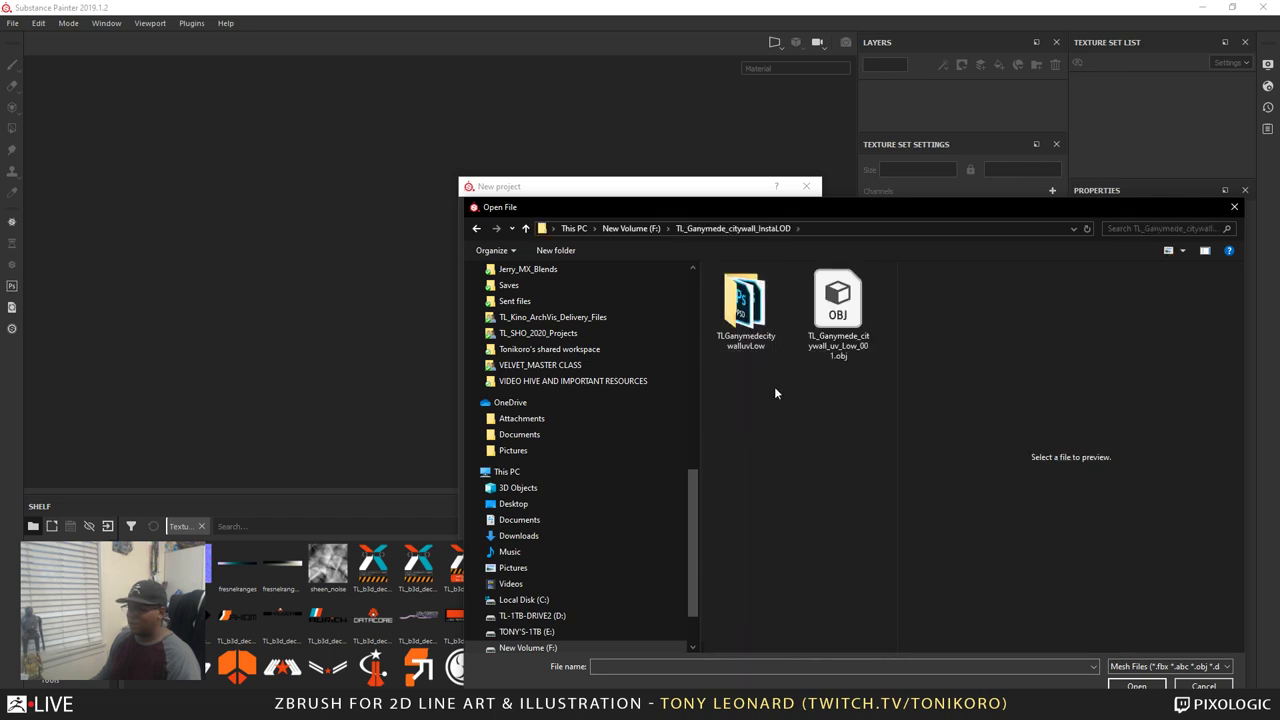
pyautogui.click(838, 305)
pyautogui.click(1136, 686)
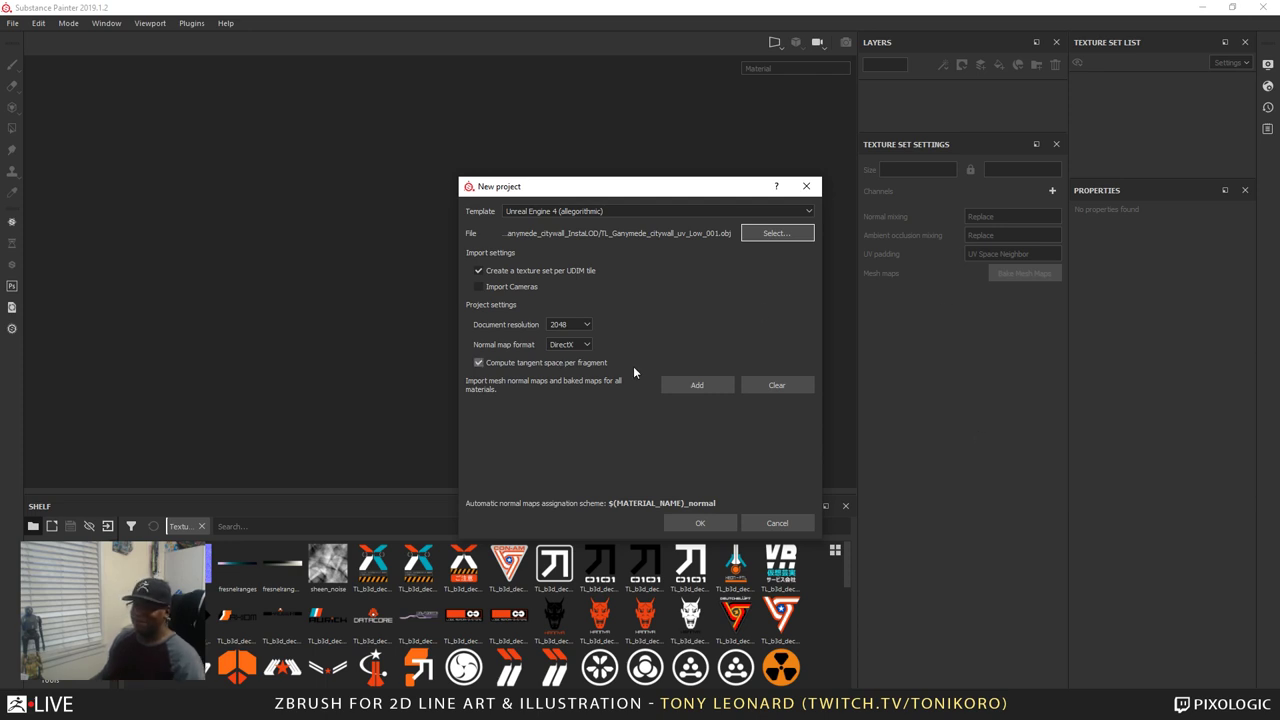
# Set the document resolution to 4096 and the normal map format to OpenGL, then open the Import images browser
pyautogui.click(588, 326)
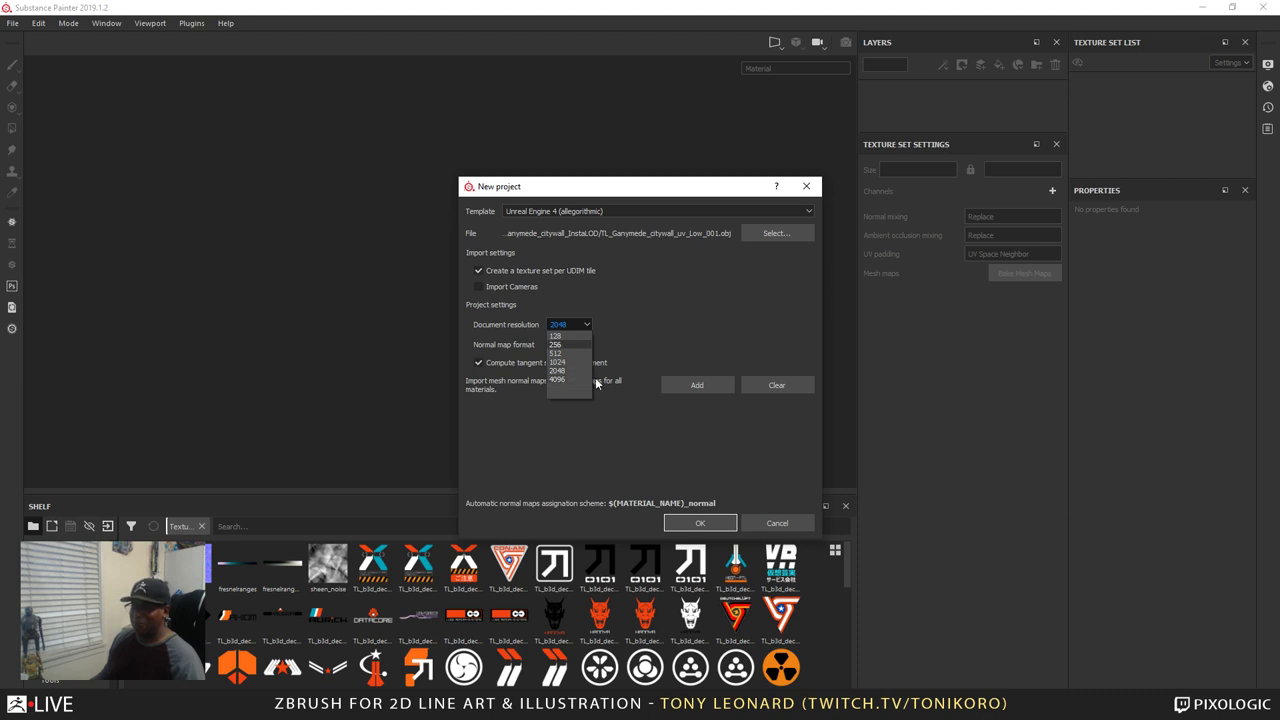
pyautogui.click(557, 379)
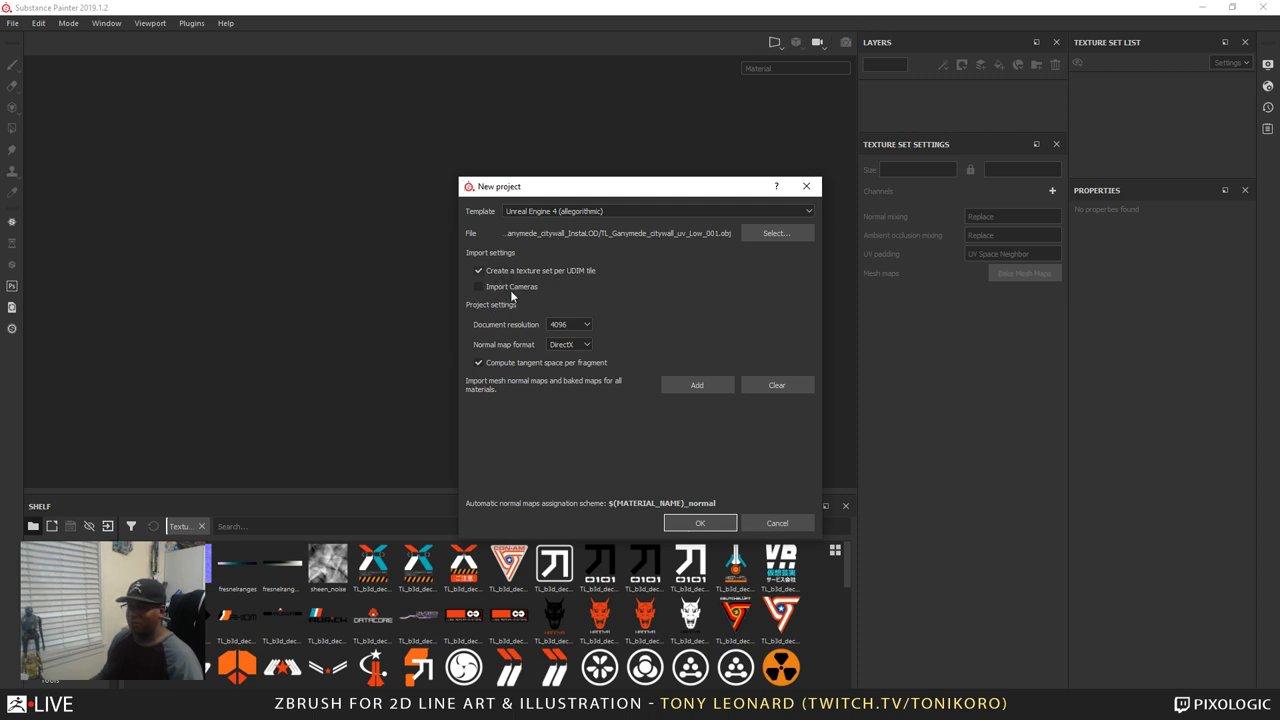
pyautogui.click(571, 345)
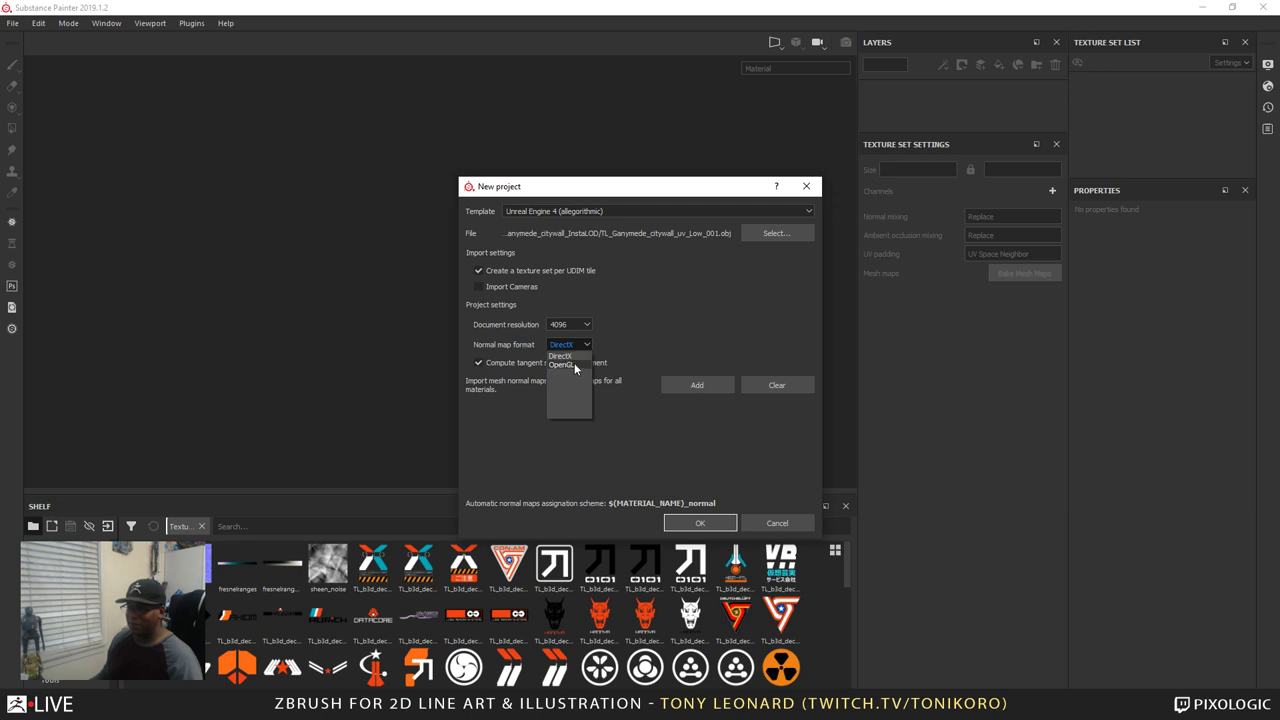
pyautogui.click(574, 364)
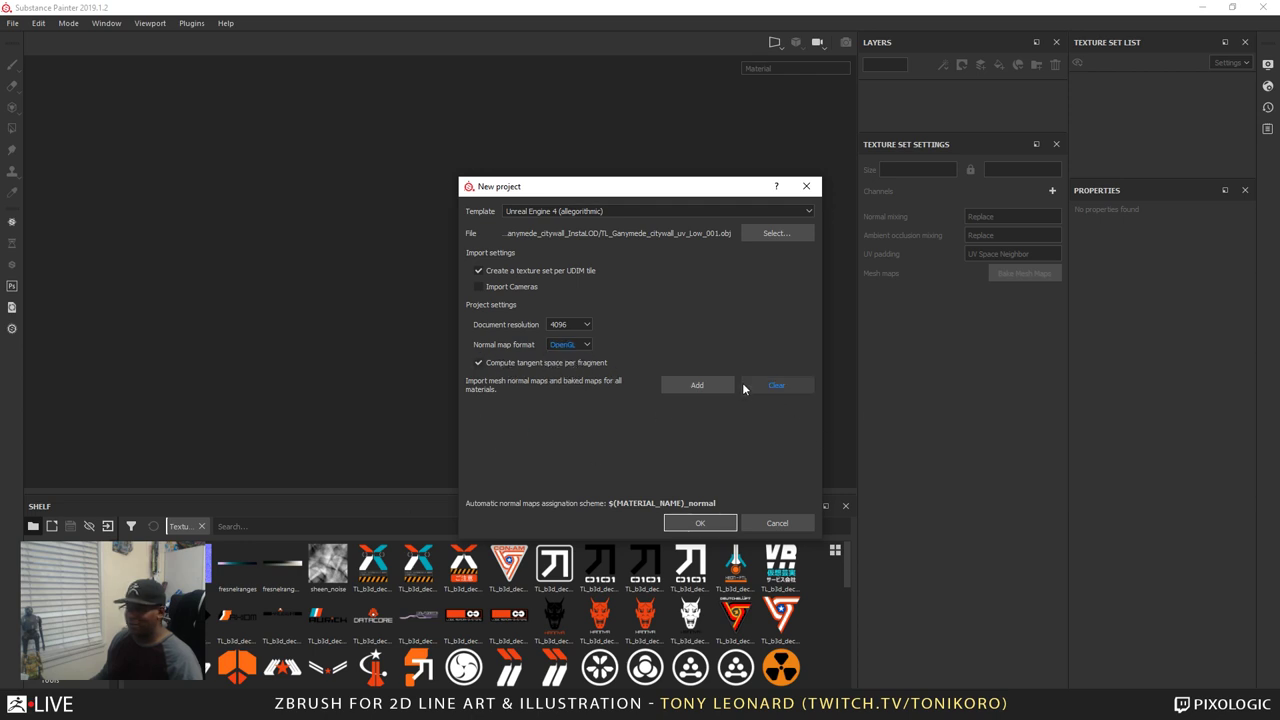
pyautogui.click(716, 384)
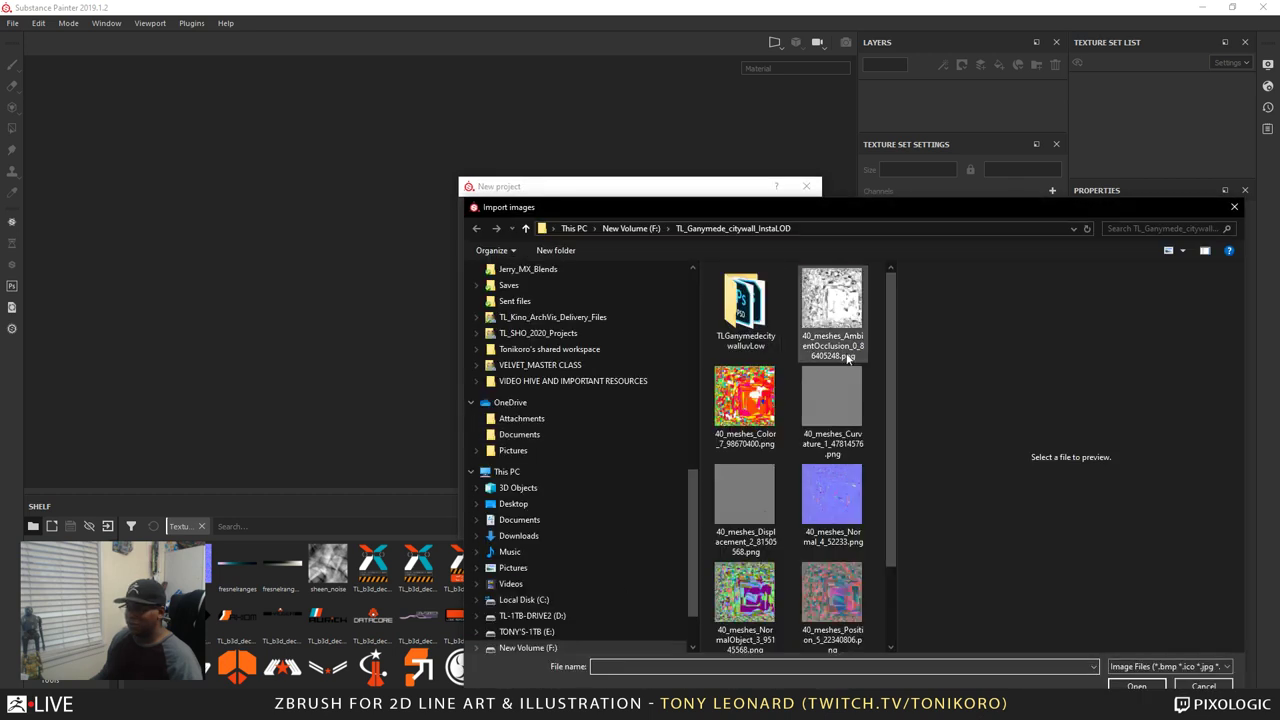
# Import the eight baked maps, AmbientOcclusion through Thickness, and create the 4096 project
pyautogui.click(838, 330)
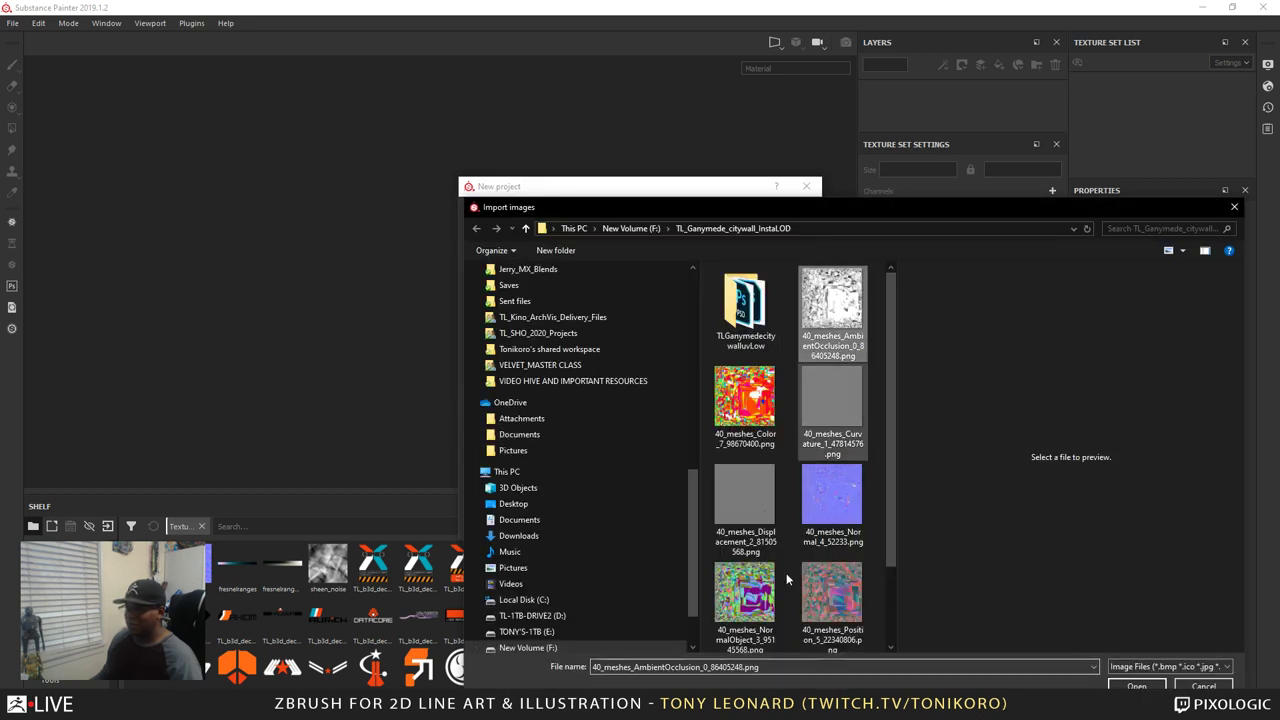
pyautogui.moveTo(889, 348); pyautogui.dragTo(899, 443)
pyautogui.keyDown('shift'); pyautogui.click(755, 610); pyautogui.keyUp('shift')
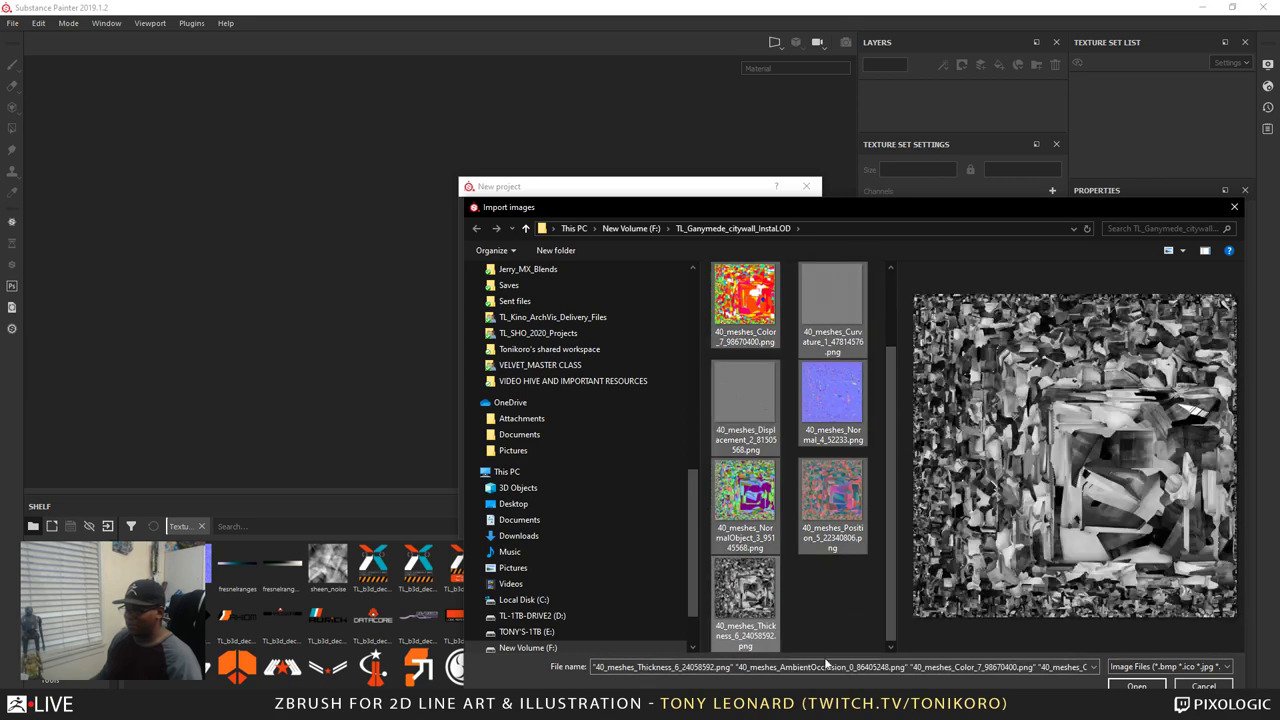
pyautogui.click(1137, 686)
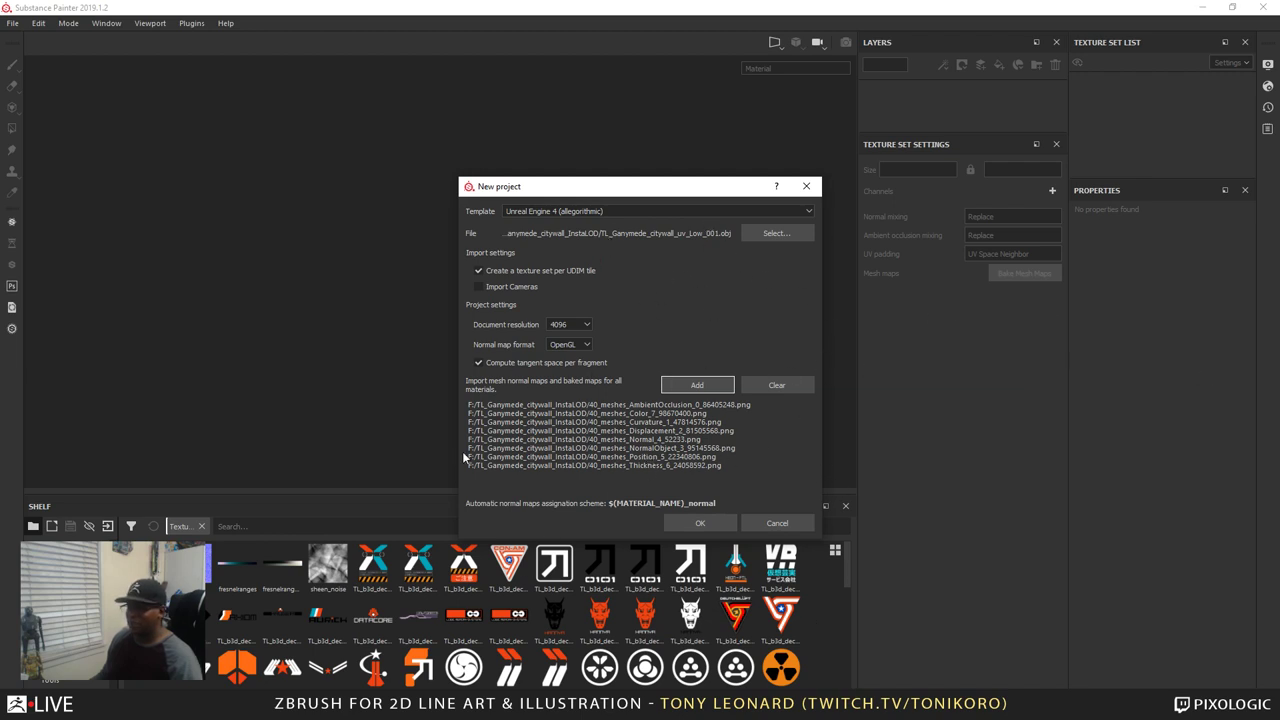
pyautogui.click(701, 523)
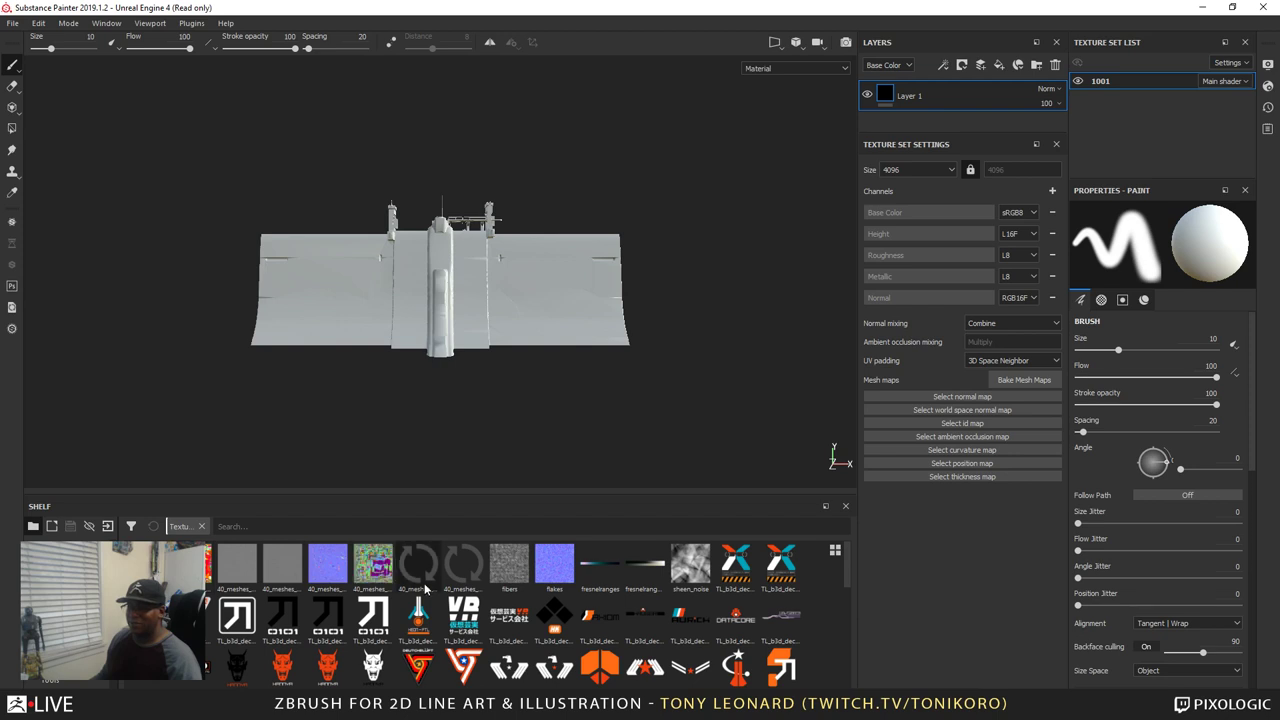
# Assign the baked normal, ambient occlusion and ID colour maps to texture set 1001's mesh map slots
pyautogui.moveTo(424, 592)
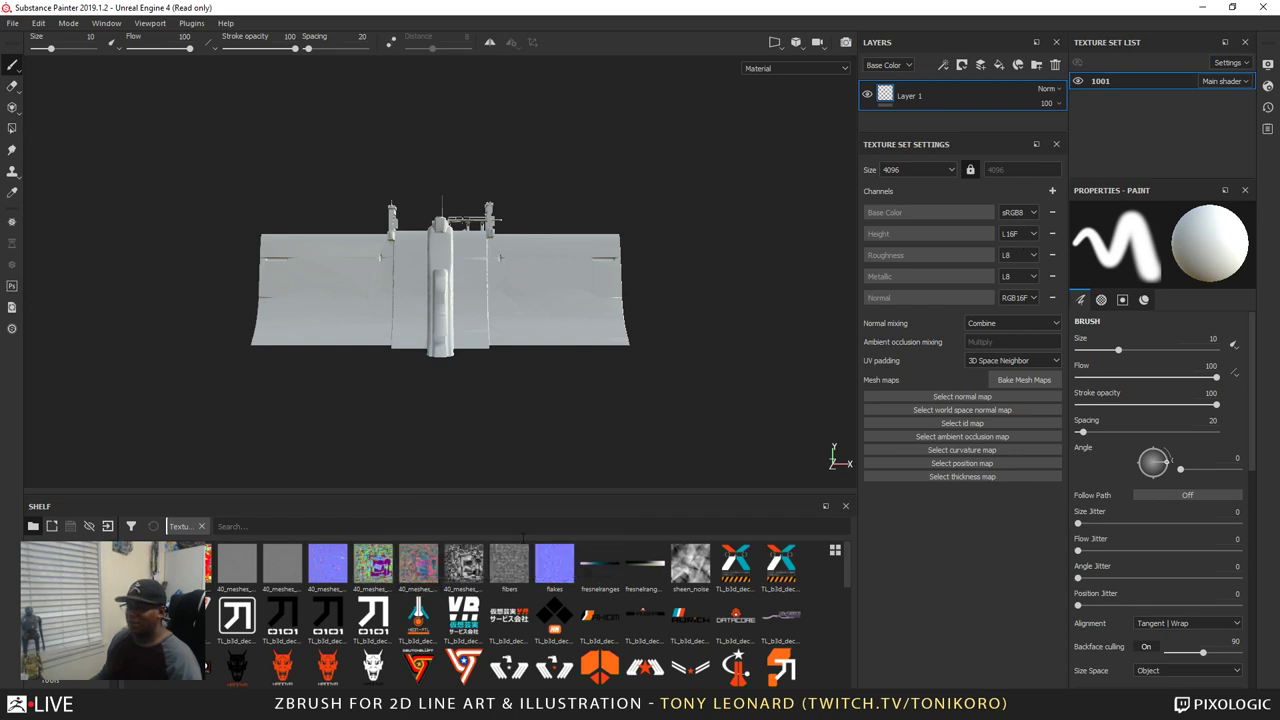
pyautogui.moveTo(328, 571)
pyautogui.mouseDown()
pyautogui.moveTo(893, 362)
pyautogui.moveTo(913, 397)
pyautogui.mouseUp()
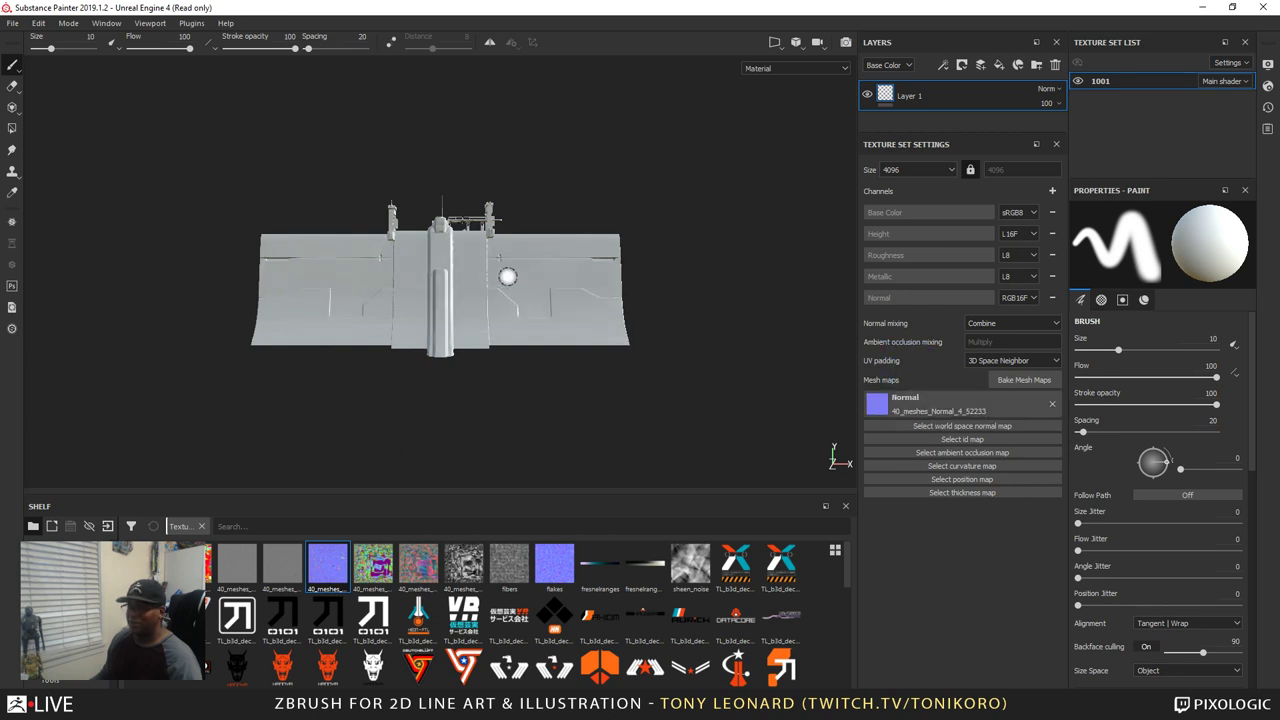
pyautogui.keyDown('alt'); pyautogui.moveTo(393, 421); pyautogui.dragTo(529, 451); pyautogui.keyUp('alt')
pyautogui.scroll(-3, 515, 387)
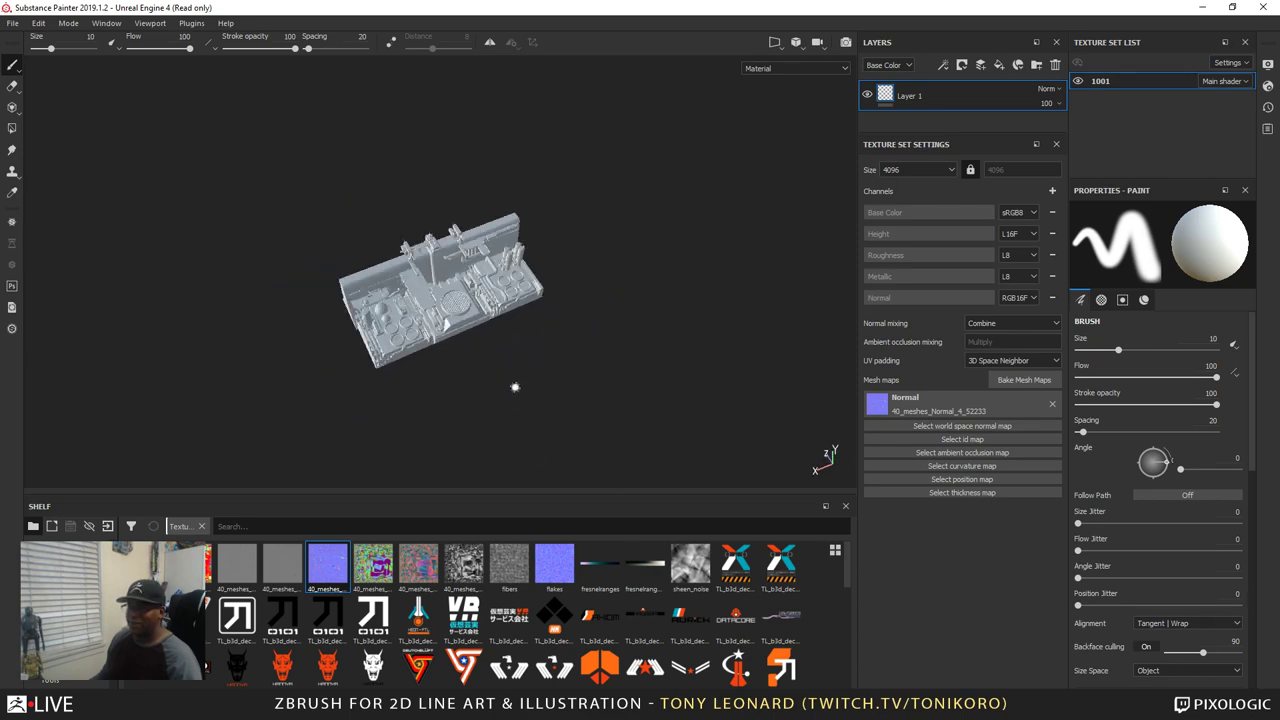
pyautogui.scroll(5, 515, 387)
pyautogui.keyDown('alt'); pyautogui.moveTo(637, 413); pyautogui.dragTo(545, 410); pyautogui.keyUp('alt')
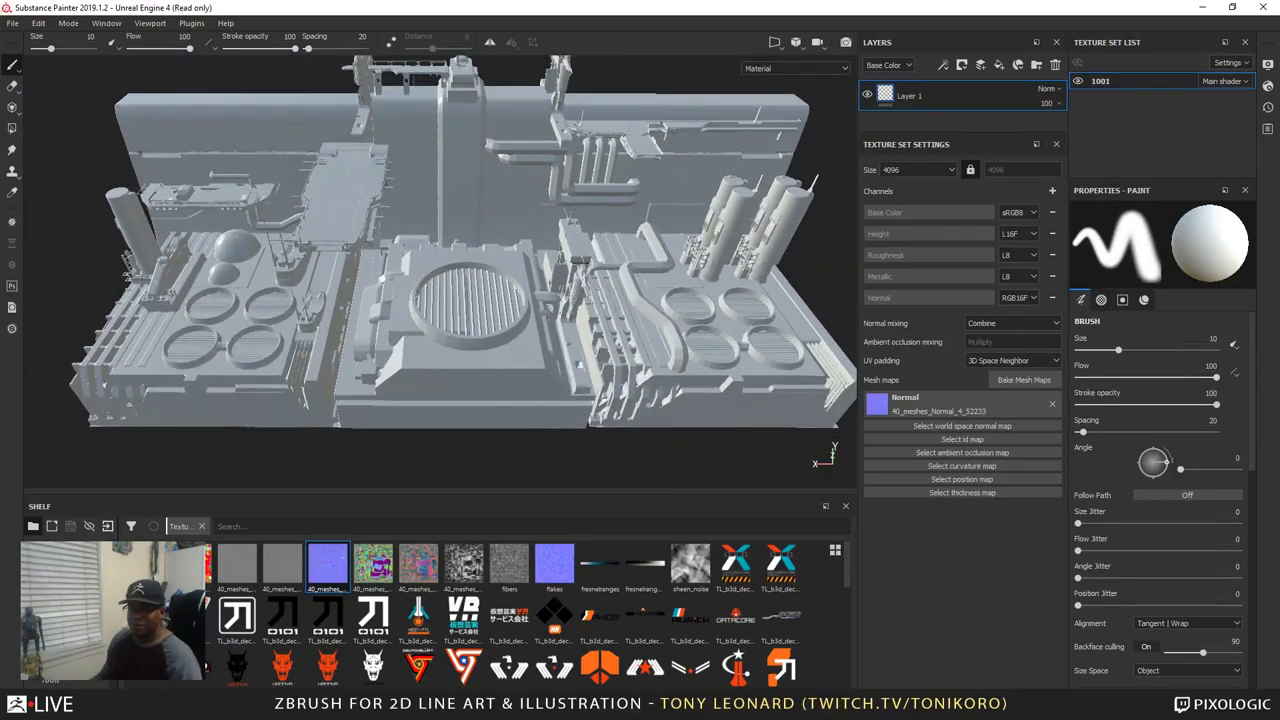
pyautogui.moveTo(328, 565)
pyautogui.mouseDown()
pyautogui.moveTo(861, 473)
pyautogui.moveTo(893, 487)
pyautogui.moveTo(996, 488)
pyautogui.moveTo(993, 452)
pyautogui.mouseUp()
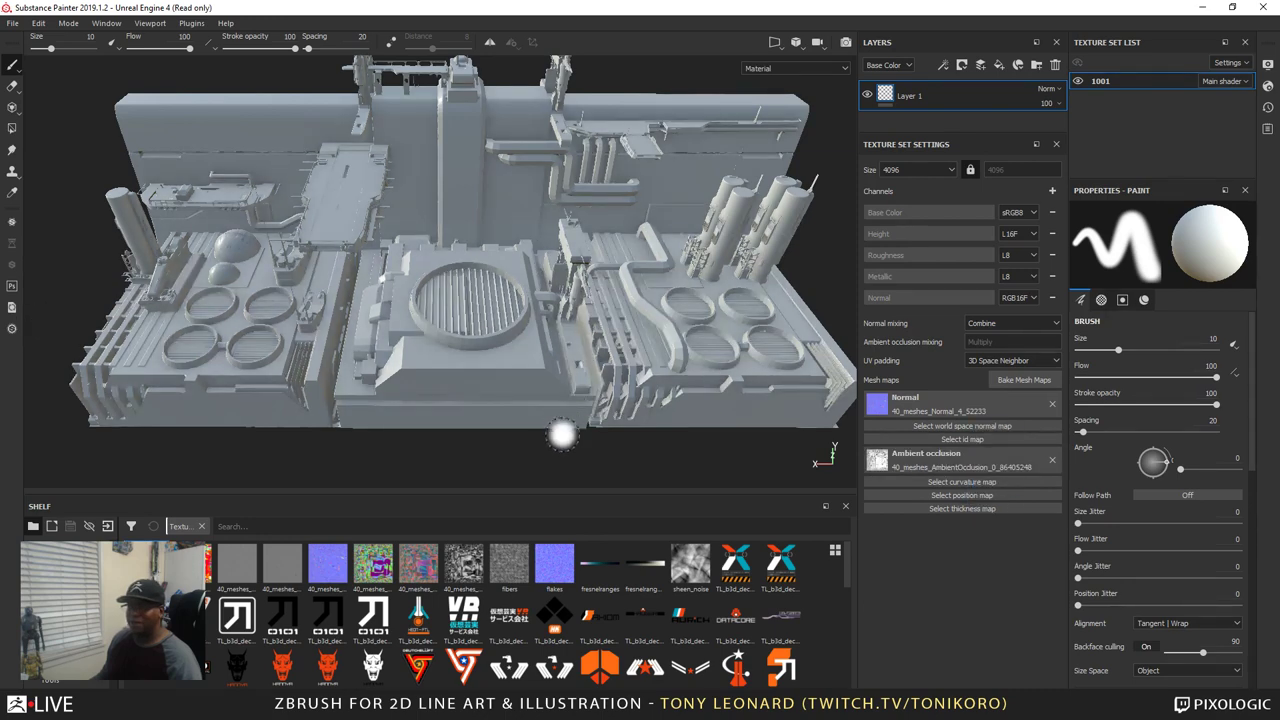
pyautogui.keyDown('alt'); pyautogui.moveTo(562, 434); pyautogui.dragTo(250, 445); pyautogui.keyUp('alt')
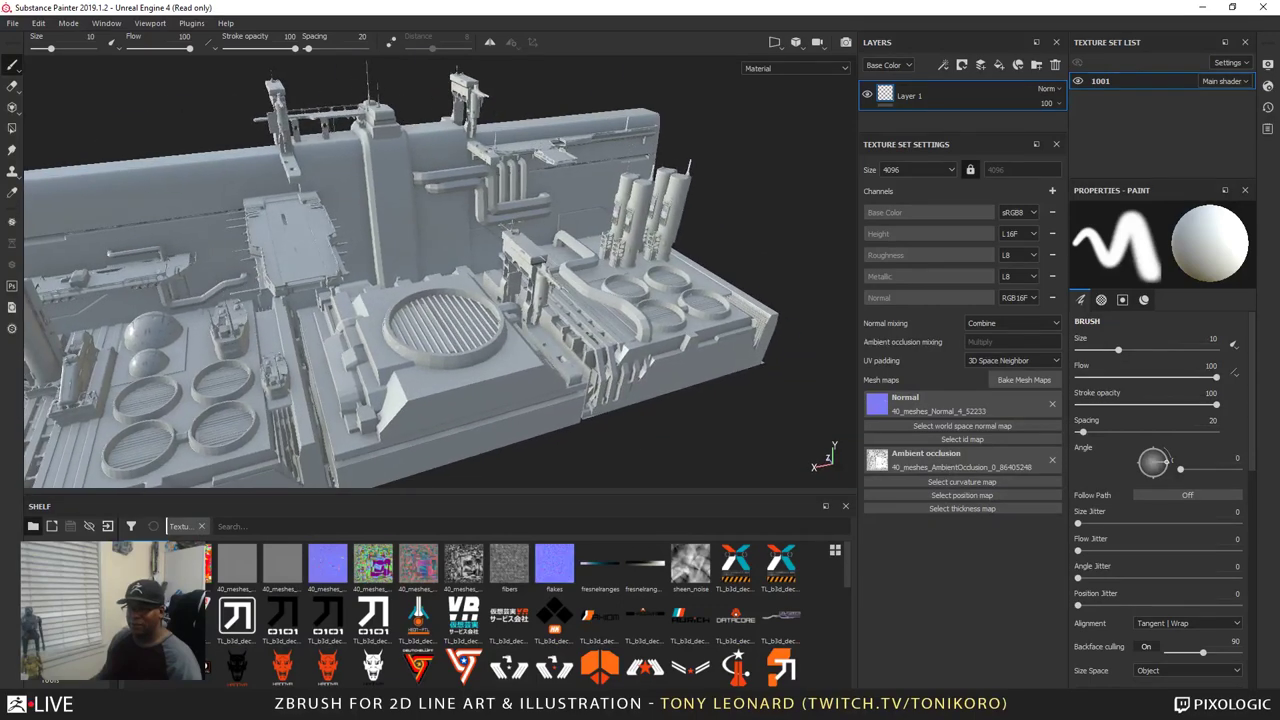
pyautogui.moveTo(175, 565); pyautogui.dragTo(948, 440)
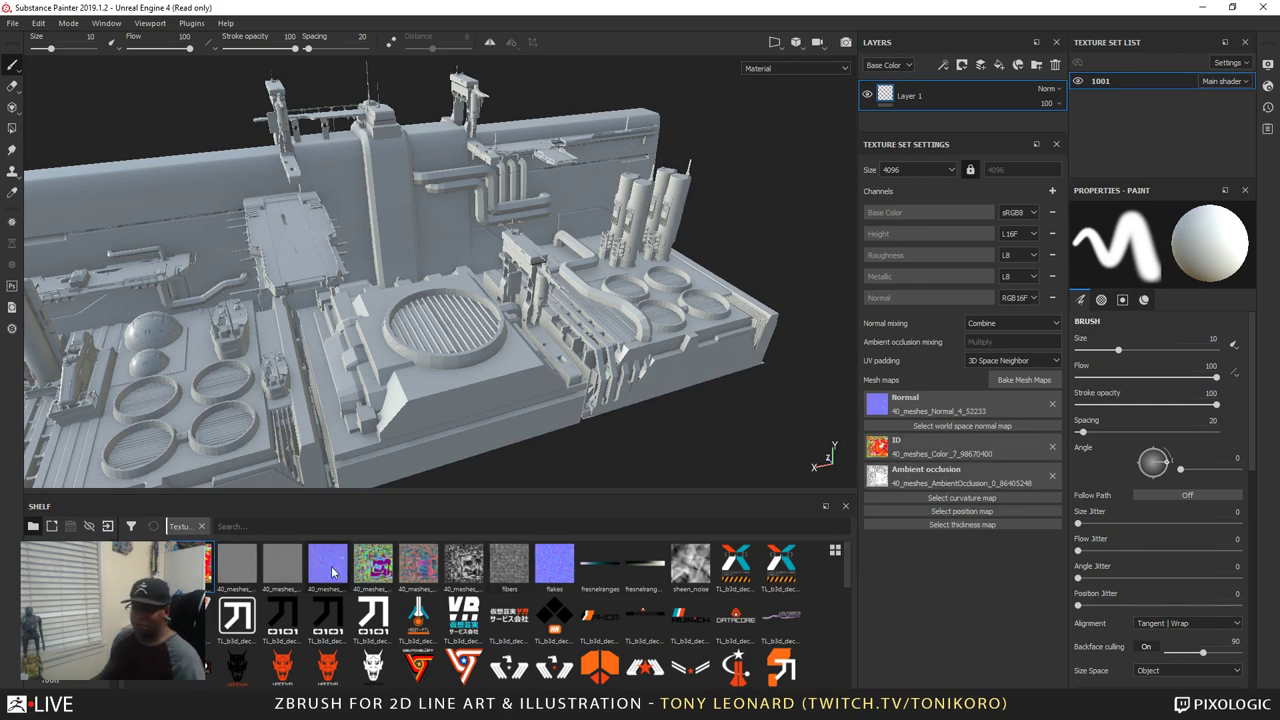
# Fill the world space normal, position, thickness and curvature mesh map slots with the baked textures
pyautogui.moveTo(374, 570); pyautogui.dragTo(998, 425)
pyautogui.moveTo(418, 565); pyautogui.dragTo(1004, 530)
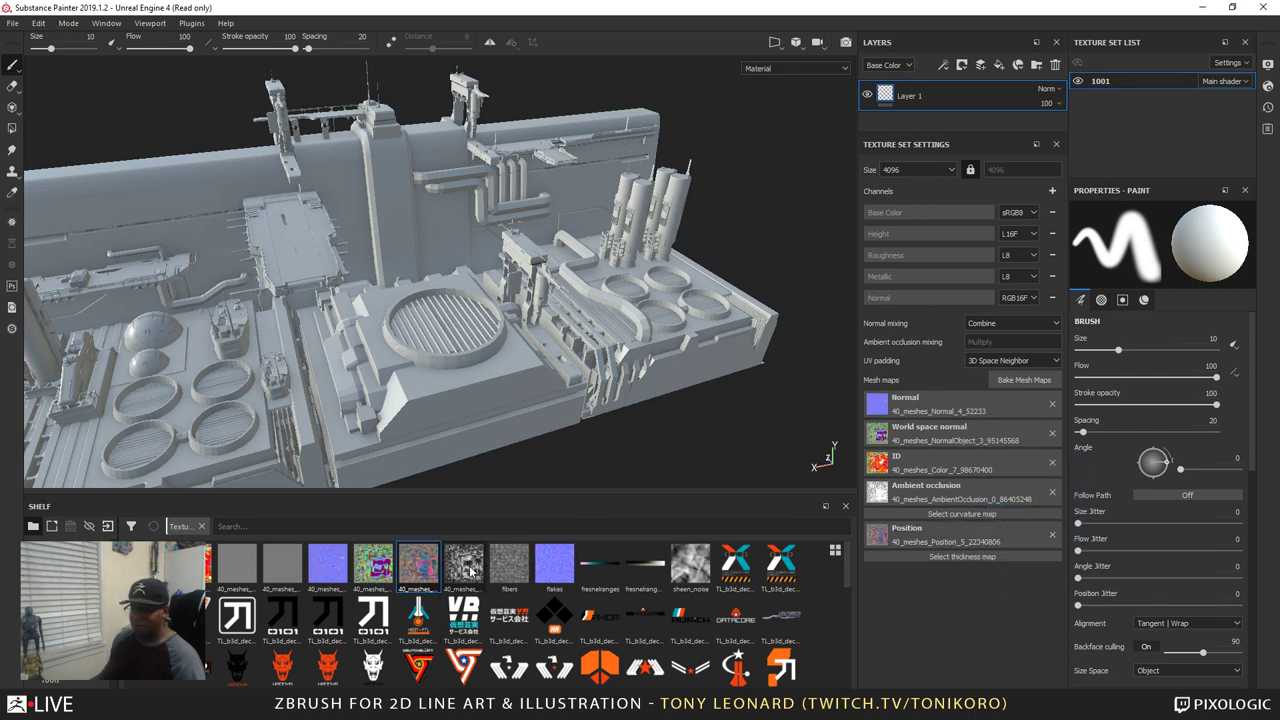
pyautogui.moveTo(470, 572); pyautogui.dragTo(918, 560)
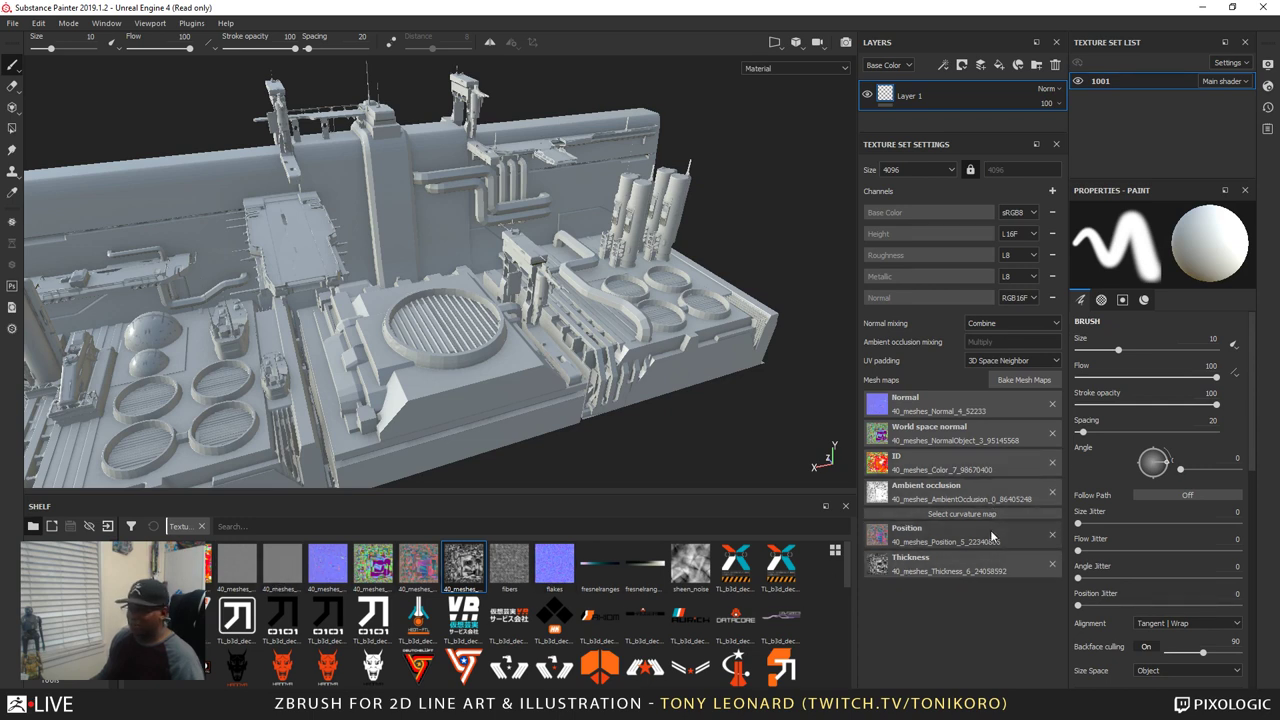
pyautogui.click(223, 570)
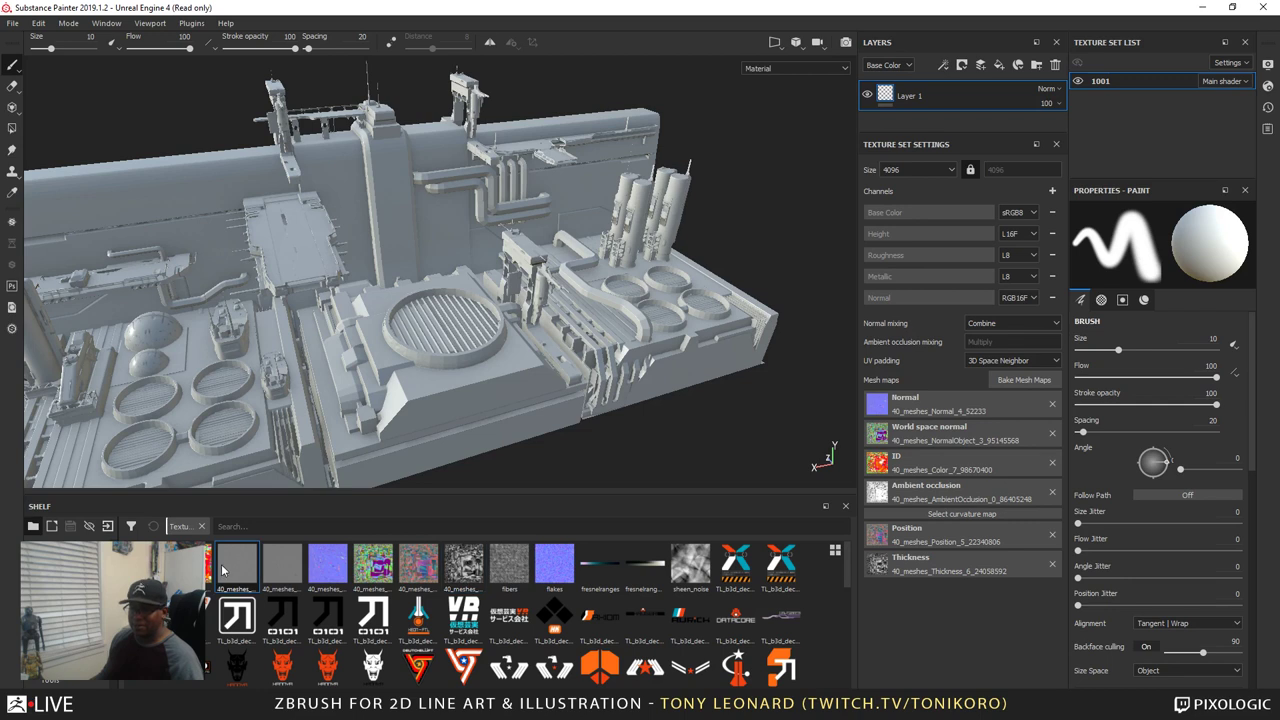
pyautogui.moveTo(224, 570); pyautogui.dragTo(962, 513)
pyautogui.keyDown('alt'); pyautogui.moveTo(837, 366); pyautogui.dragTo(1080, 238); pyautogui.keyUp('alt')
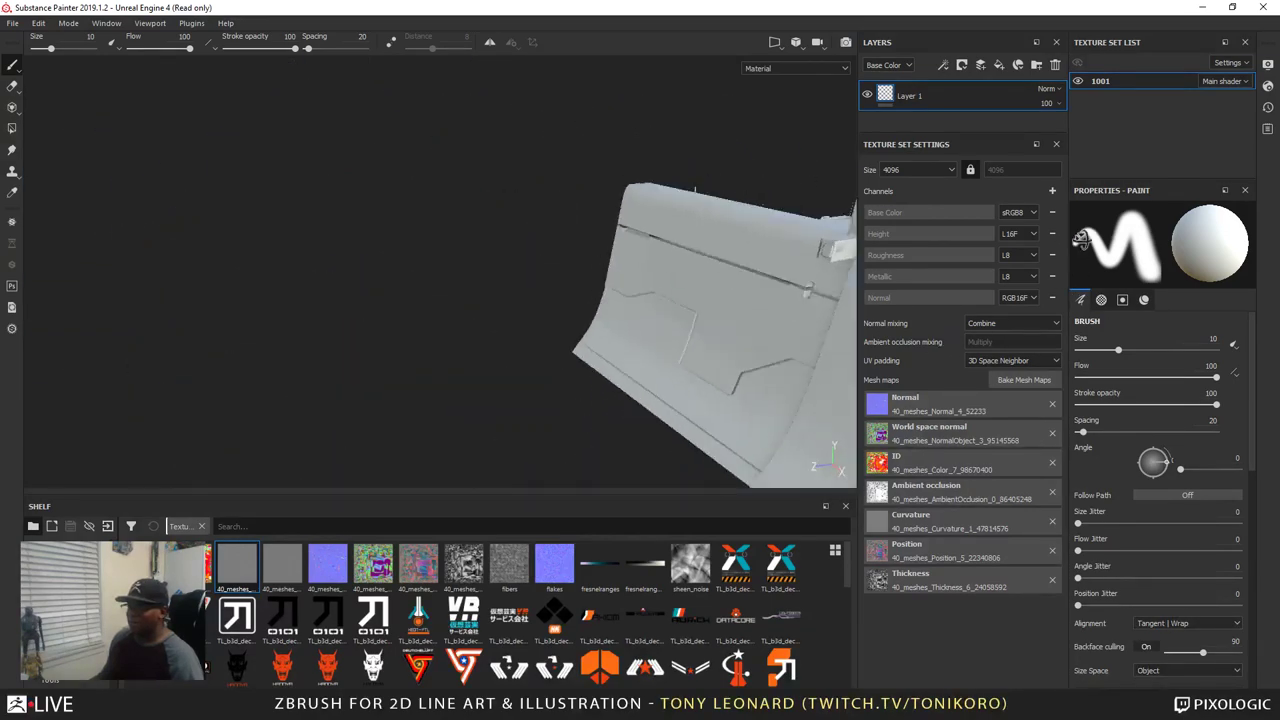
# Orbit around the wall's curved side panels, then drag the splitter down to enlarge the Layers panel
pyautogui.keyDown('alt'); pyautogui.moveTo(489, 280); pyautogui.dragTo(358, 302); pyautogui.keyUp('alt')
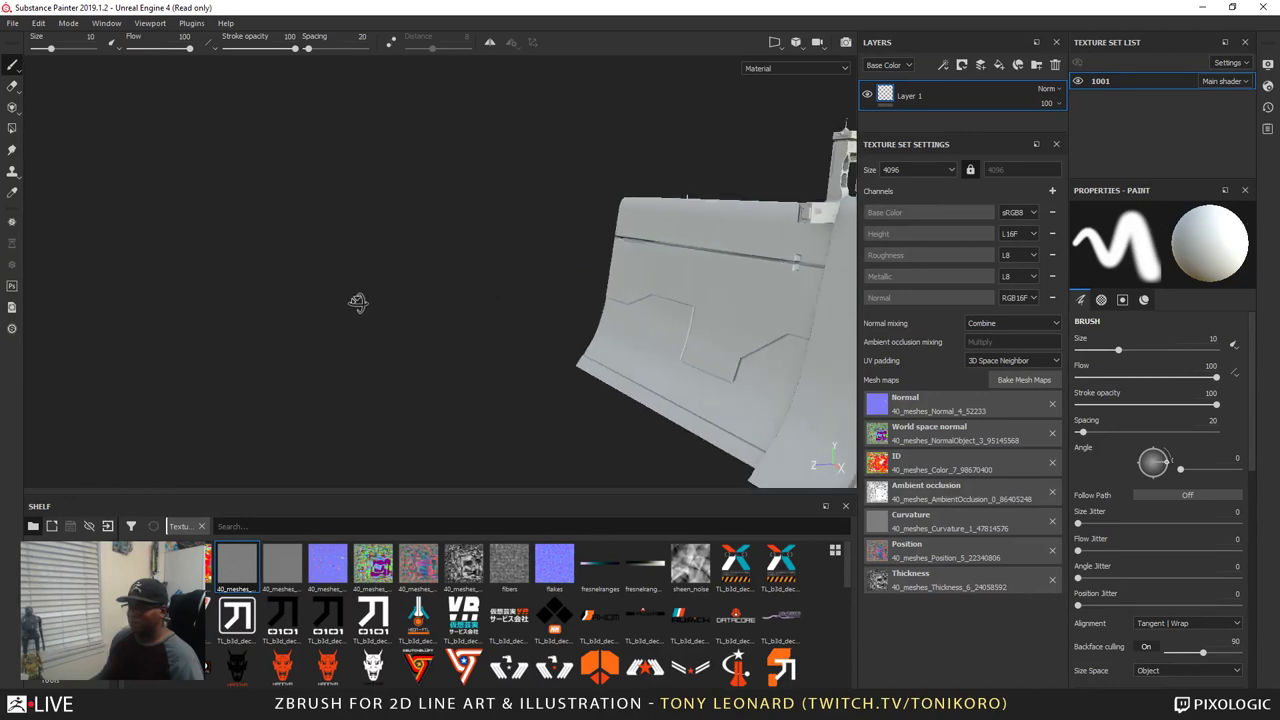
pyautogui.keyDown('alt'); pyautogui.moveTo(280, 334); pyautogui.dragTo(360, 304); pyautogui.keyUp('alt')
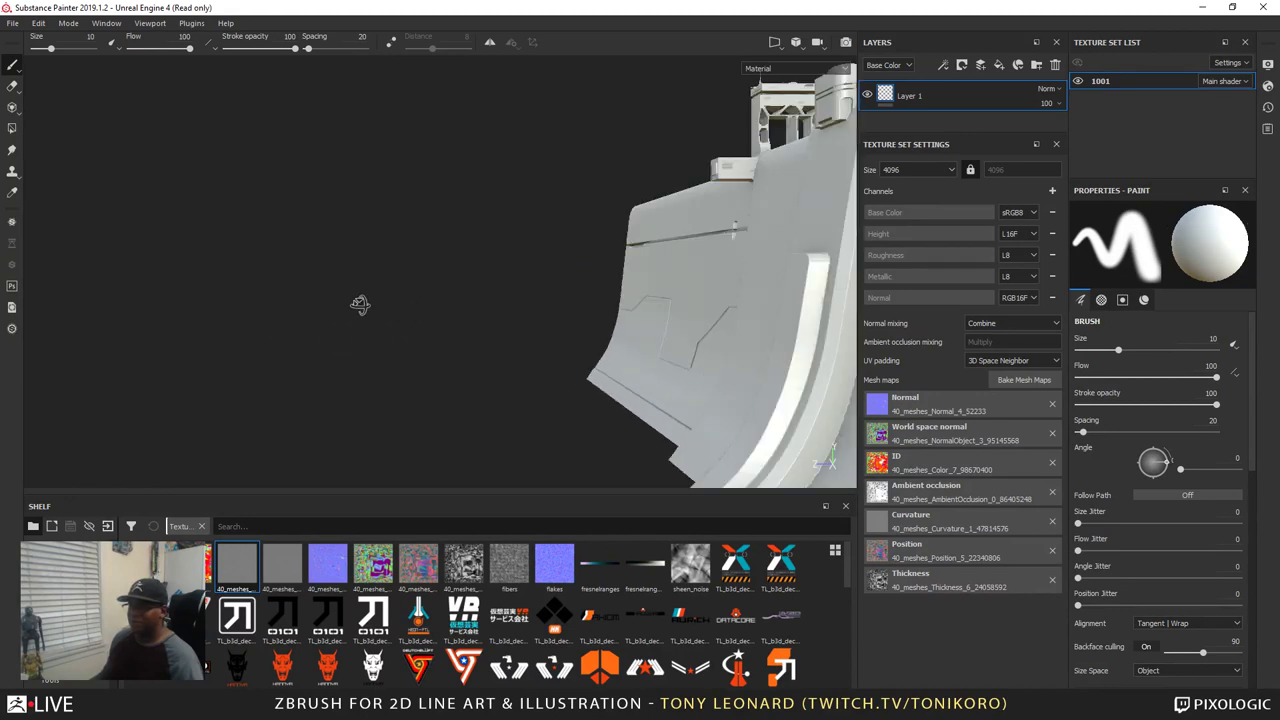
pyautogui.keyDown('alt'); pyautogui.moveTo(486, 380); pyautogui.dragTo(650, 410); pyautogui.keyUp('alt')
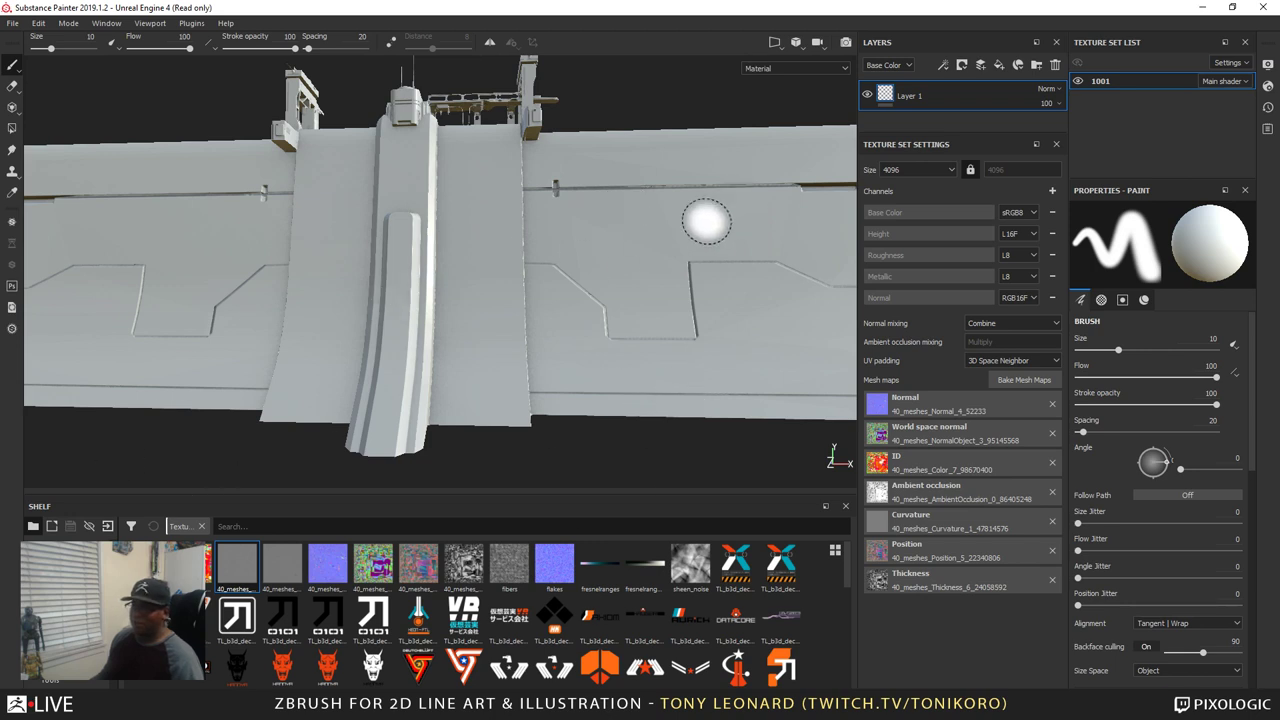
pyautogui.keyDown('alt'); pyautogui.moveTo(666, 84); pyautogui.dragTo(530, 90); pyautogui.keyUp('alt')
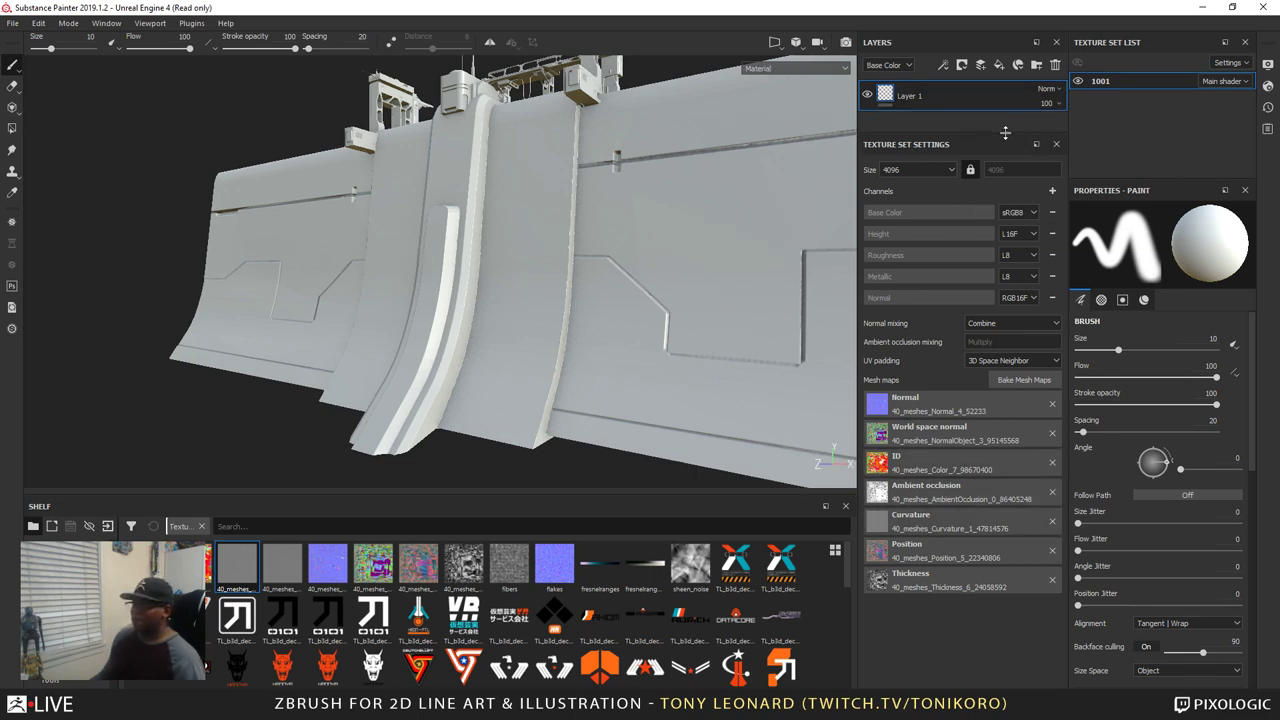
pyautogui.moveTo(1005, 132); pyautogui.dragTo(1005, 268)
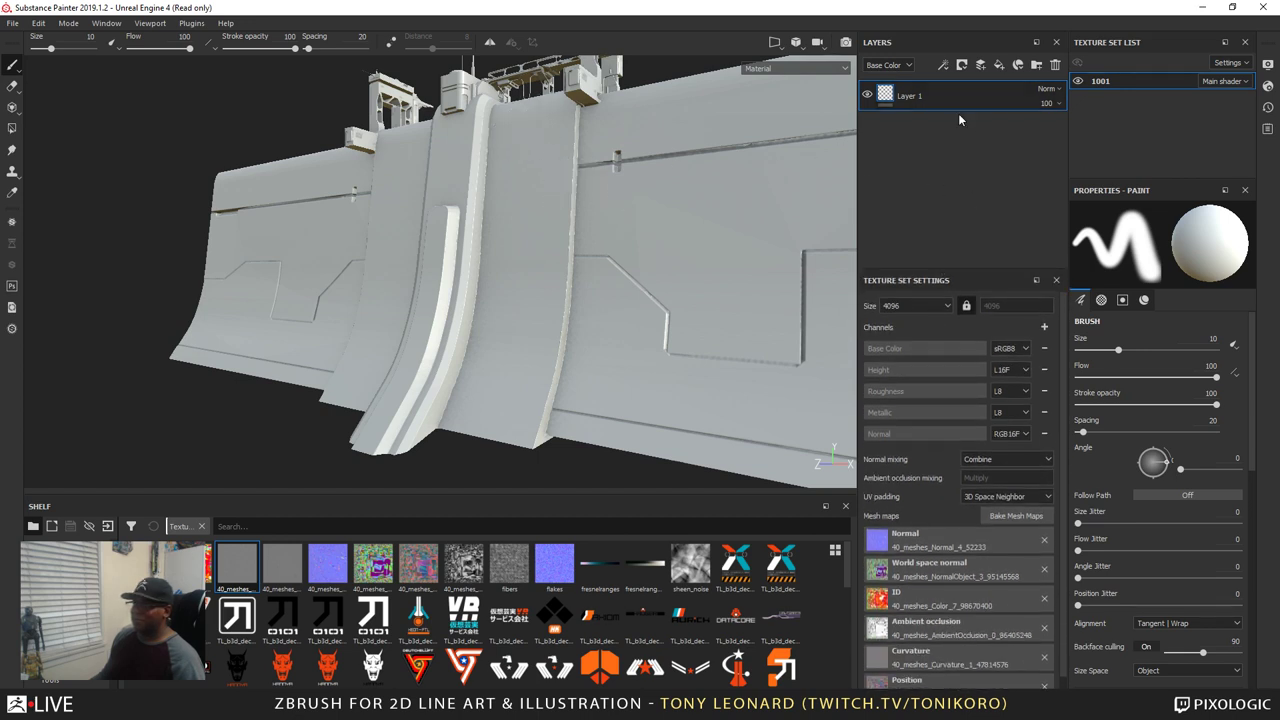
# Add Layer 2 with a colour-selection mask picking the orange ID colour (R:253 G:75 B:0)
pyautogui.click(981, 66)
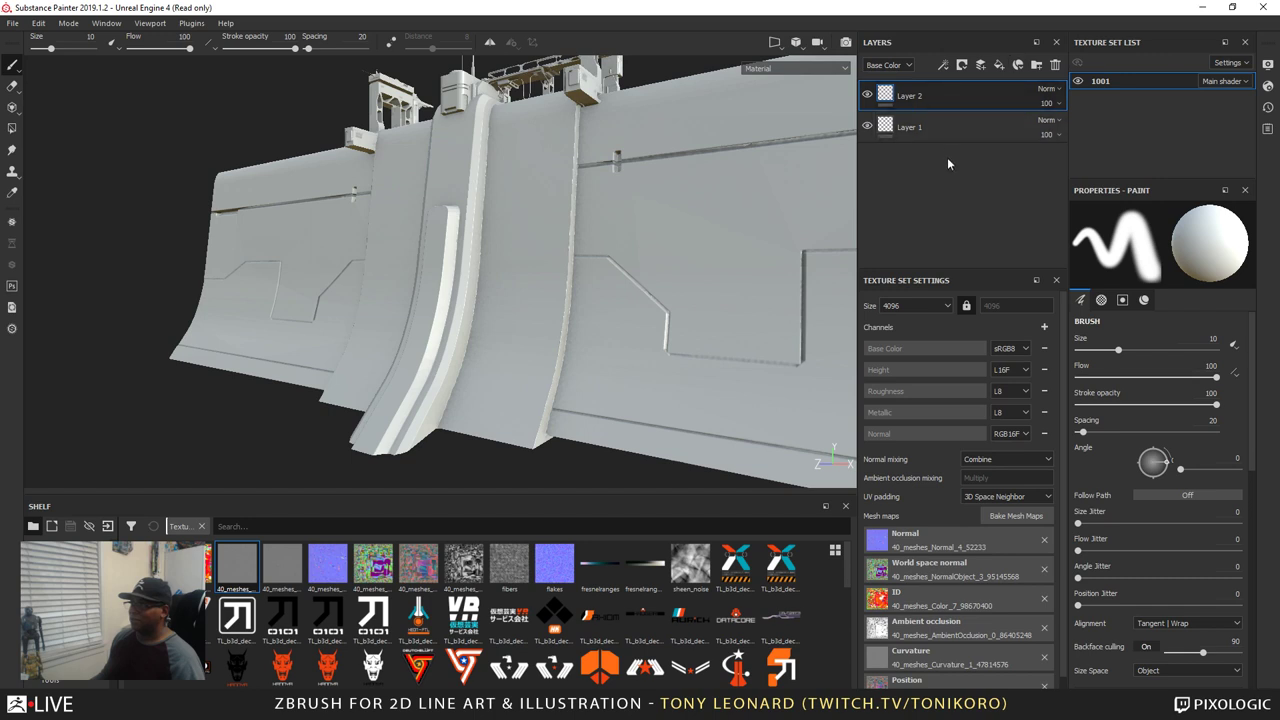
pyautogui.rightClick(1018, 101)
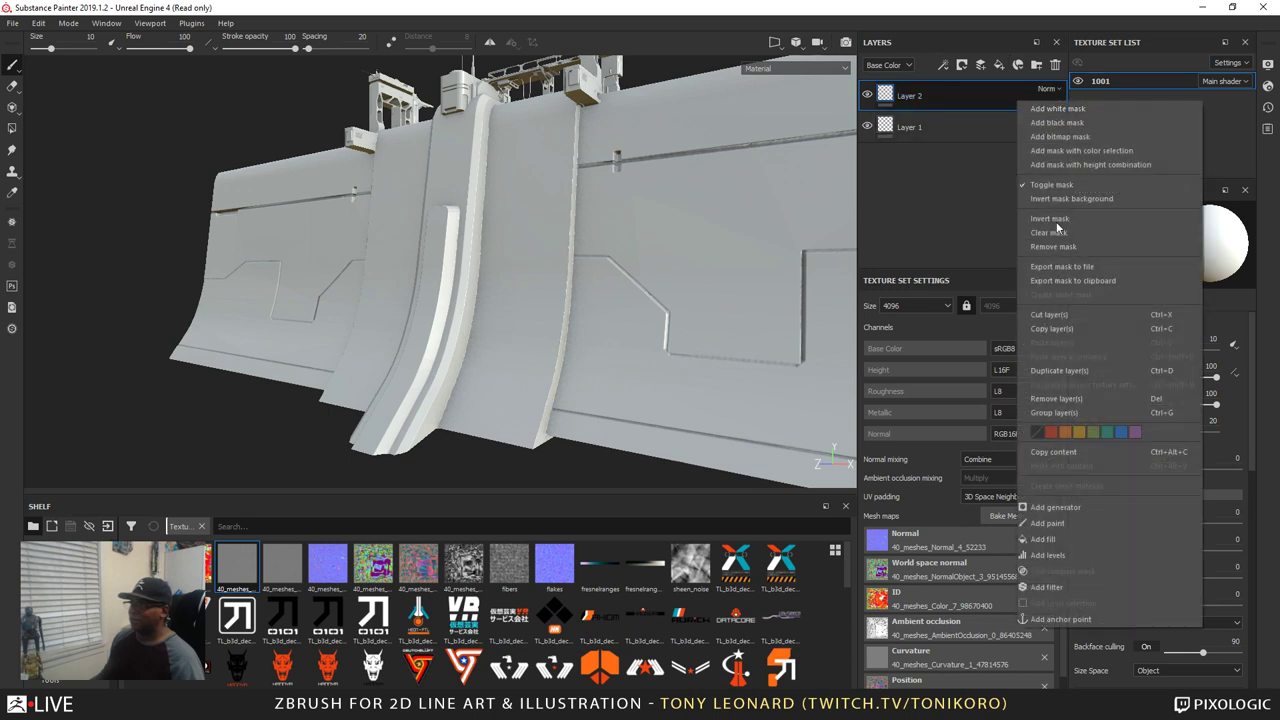
pyautogui.click(1088, 150)
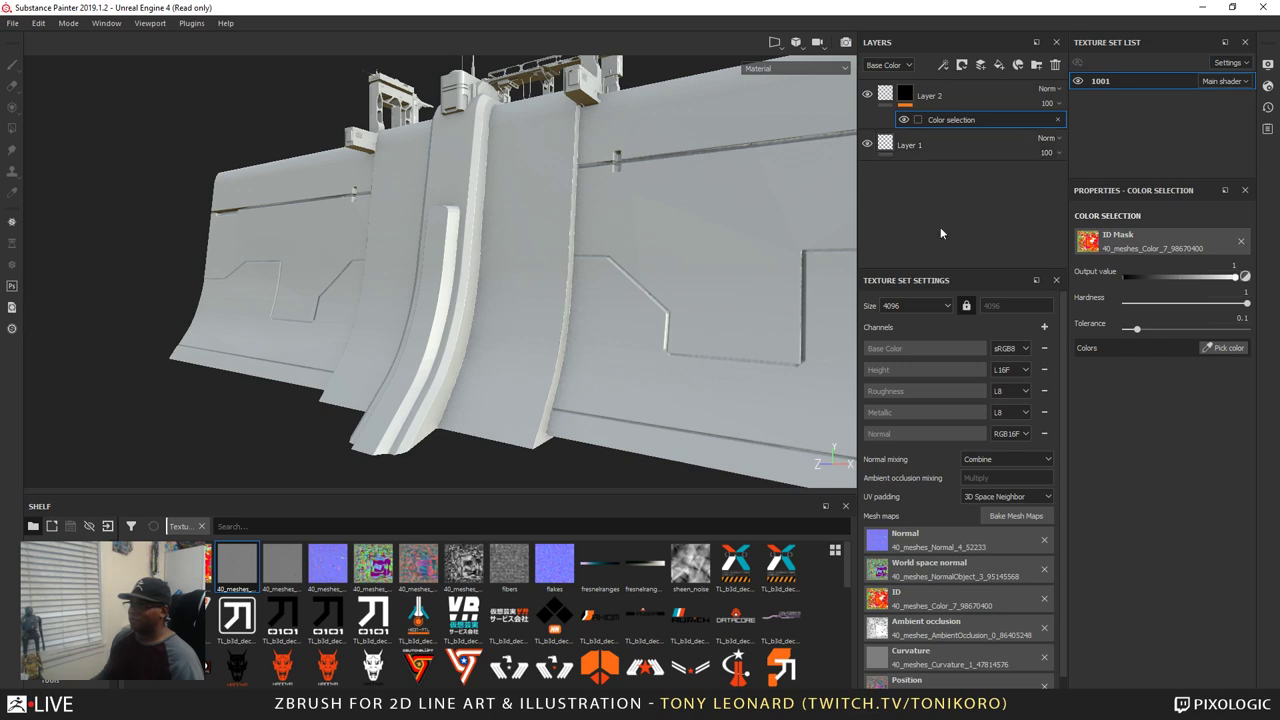
pyautogui.click(1225, 350)
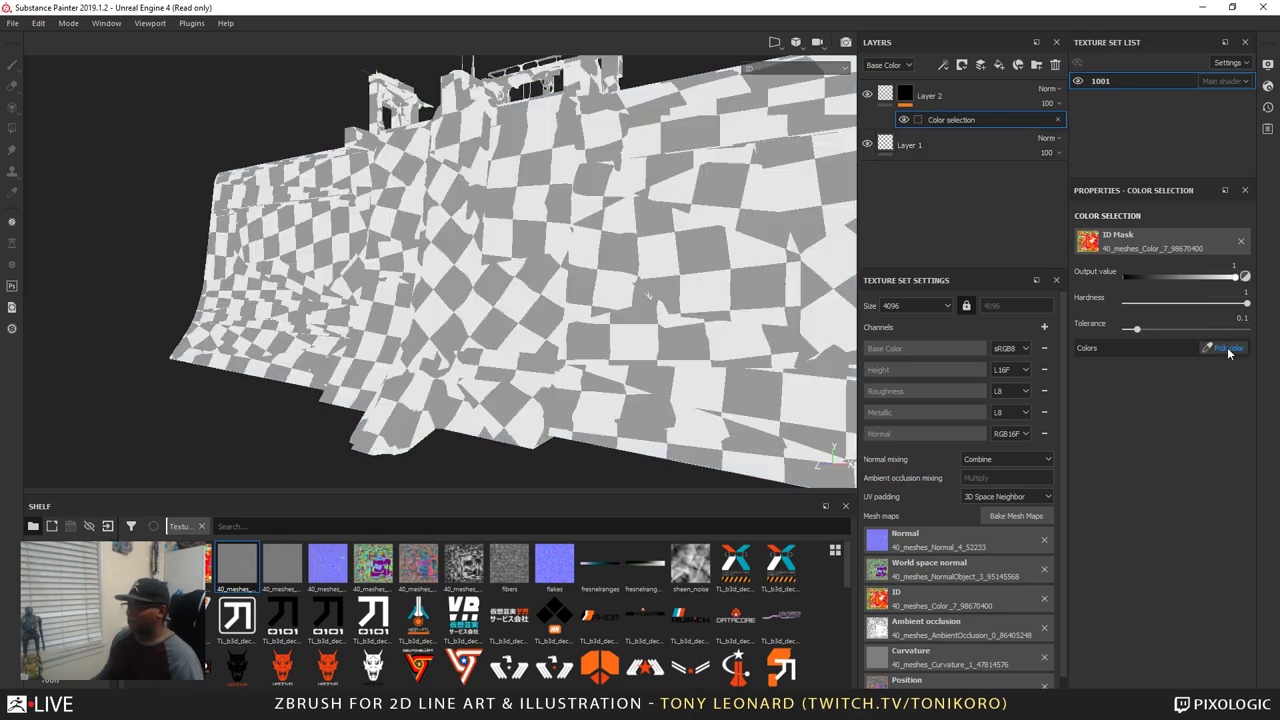
pyautogui.click(315, 222)
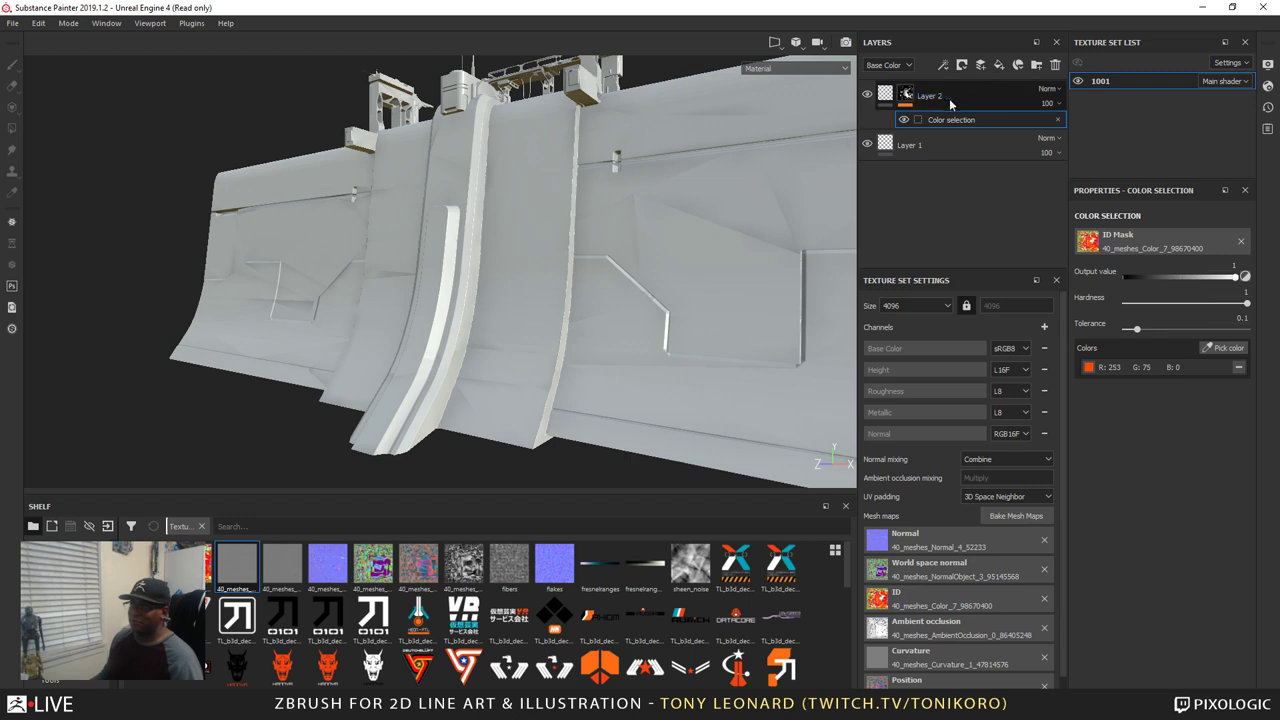
pyautogui.click(988, 93)
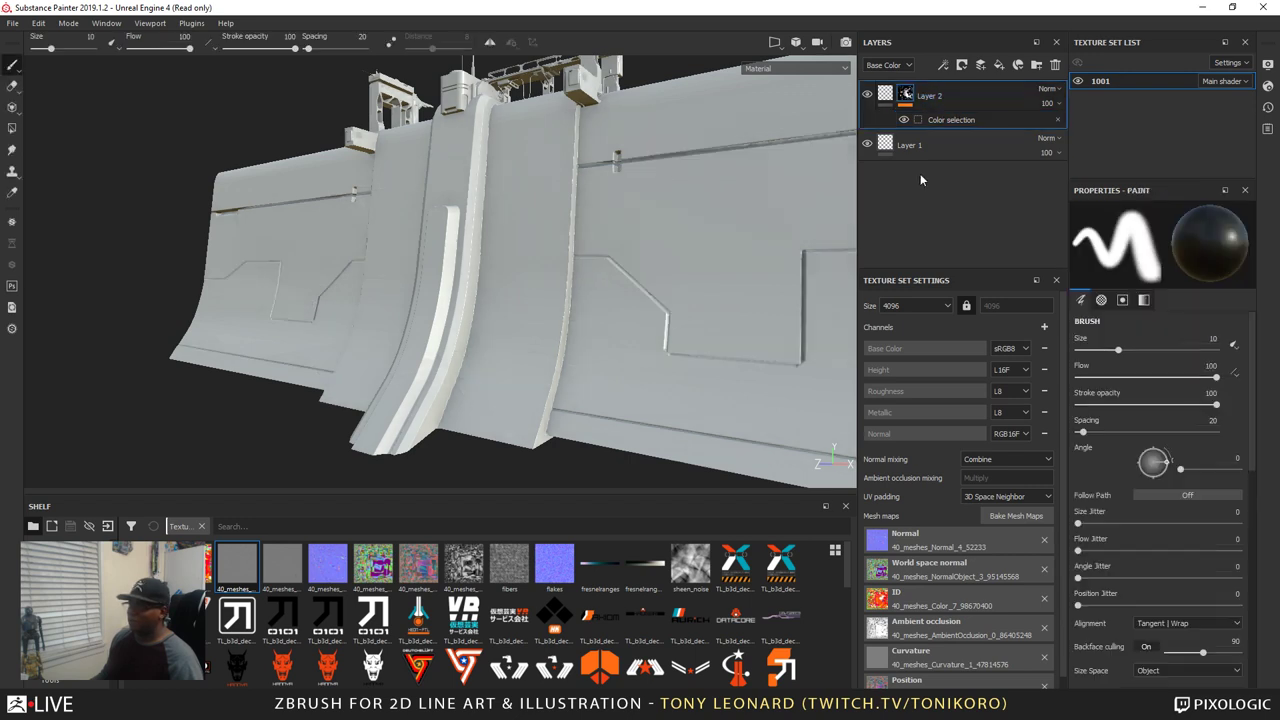
pyautogui.rightClick(982, 93)
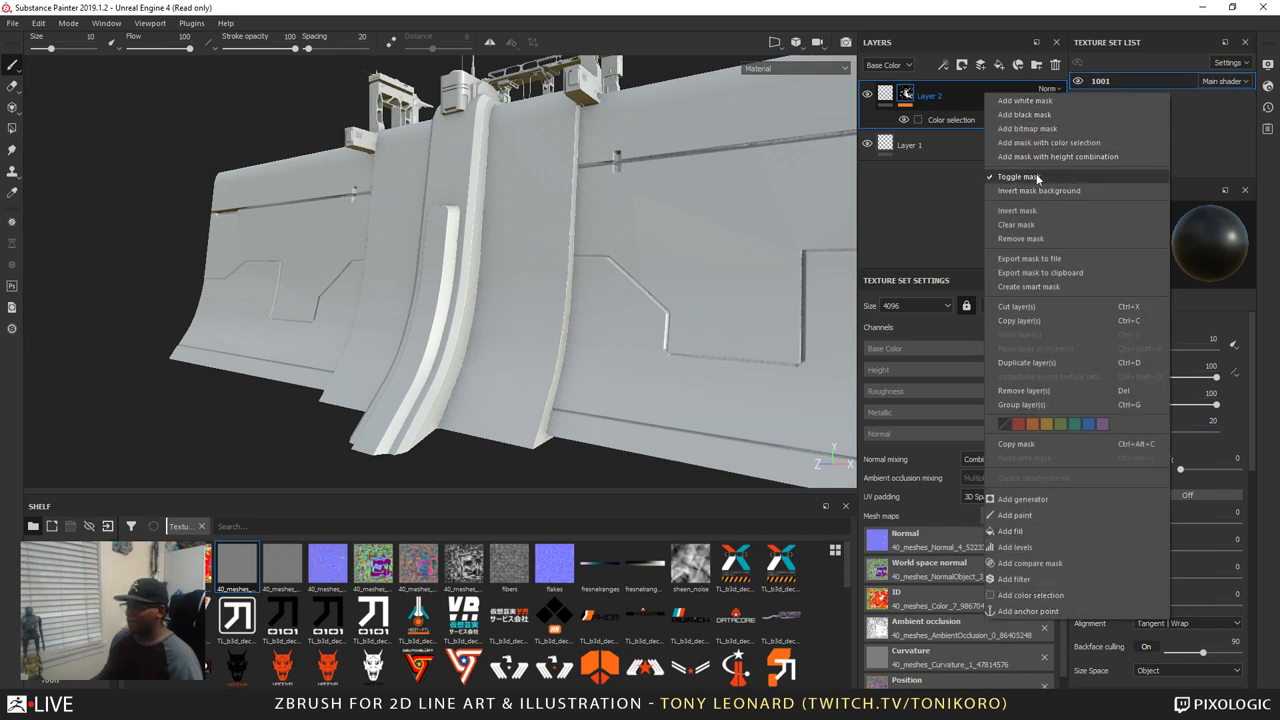
# Dismiss the layer menu and switch the shelf from materials to smart materials like Steel Painted
pyautogui.click(911, 167)
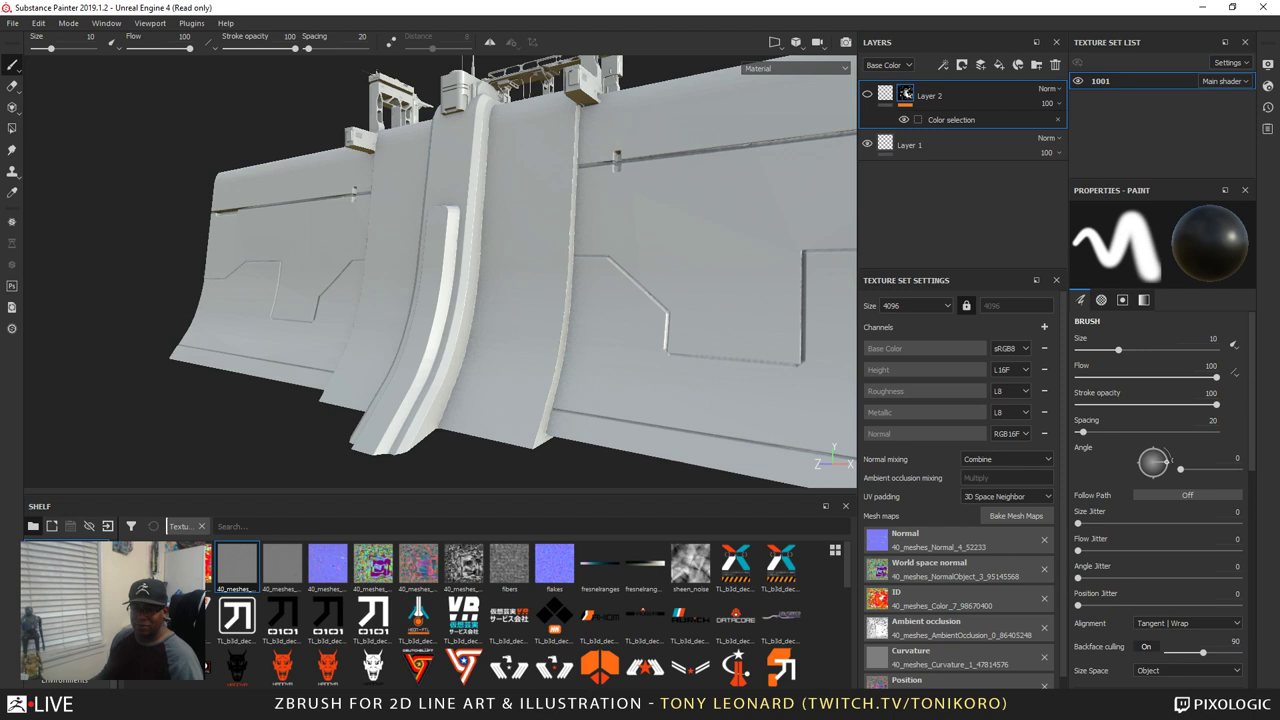
pyautogui.click(60, 641)
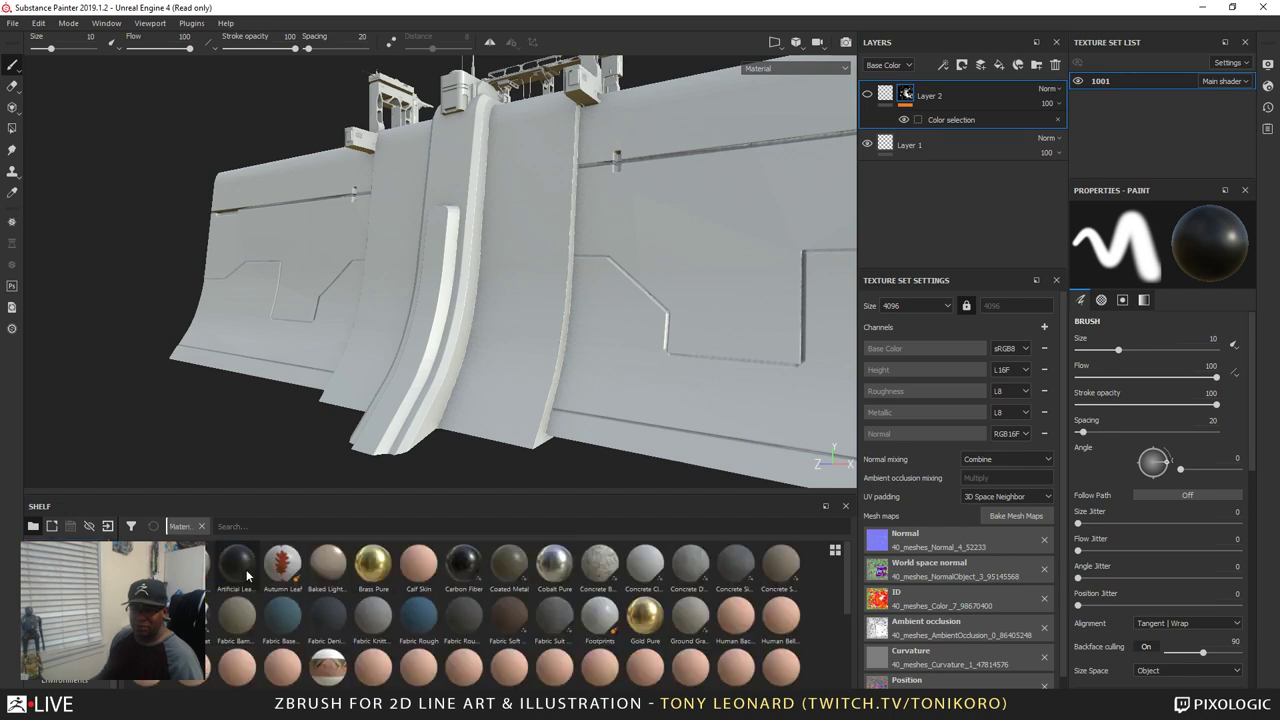
pyautogui.moveTo(237, 571)
pyautogui.mouseDown()
pyautogui.moveTo(999, 230)
pyautogui.moveTo(237, 577)
pyautogui.mouseUp()
pyautogui.scroll(-5, 567, 650)
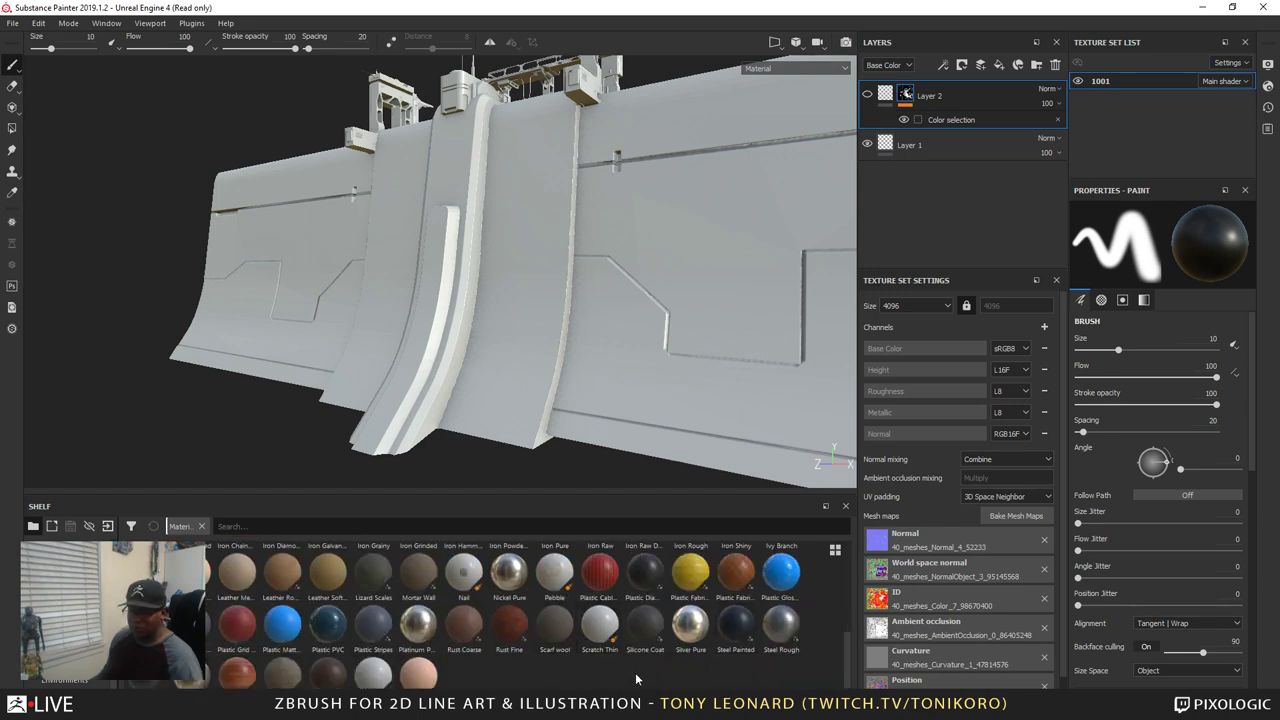
pyautogui.click(60, 654)
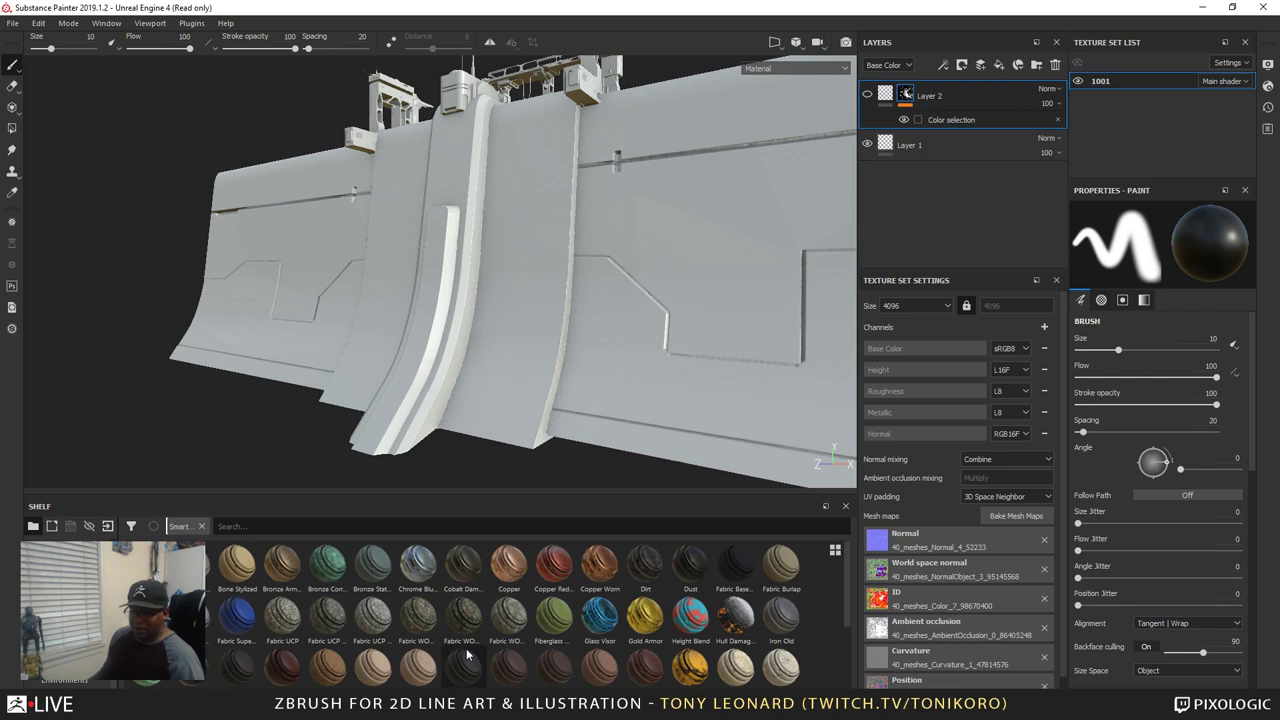
pyautogui.scroll(-3, 720, 550)
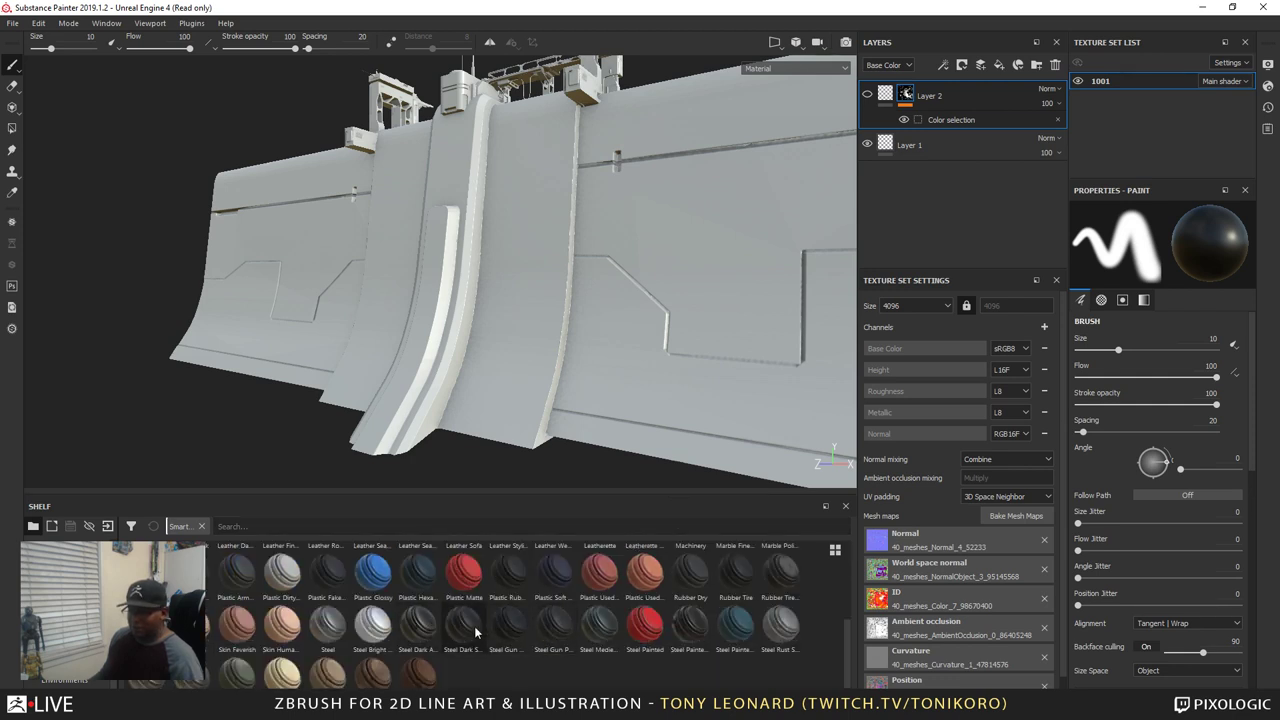
# Add a Steel Dark Stained smart material layer masked by colour selection to the orange ID areas
pyautogui.moveTo(458, 630); pyautogui.dragTo(946, 130)
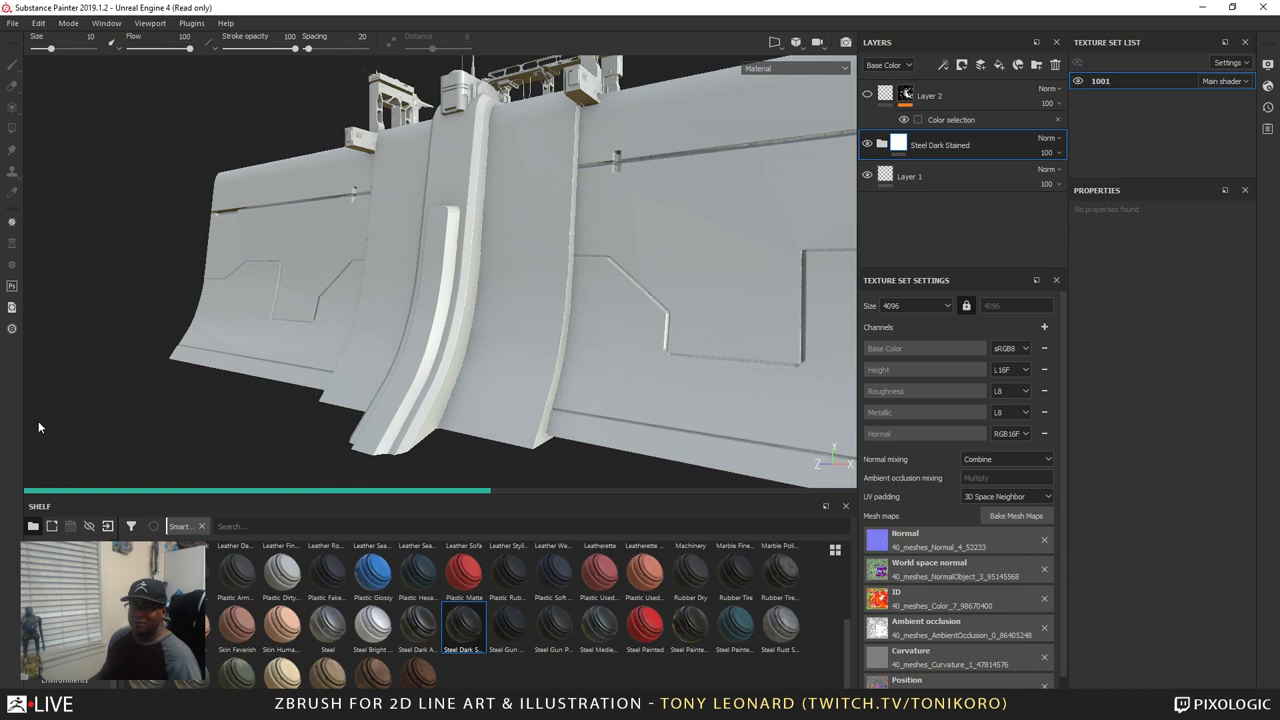
pyautogui.keyDown('alt'); pyautogui.moveTo(466, 478); pyautogui.dragTo(634, 417); pyautogui.keyUp('alt')
pyautogui.rightClick(993, 139)
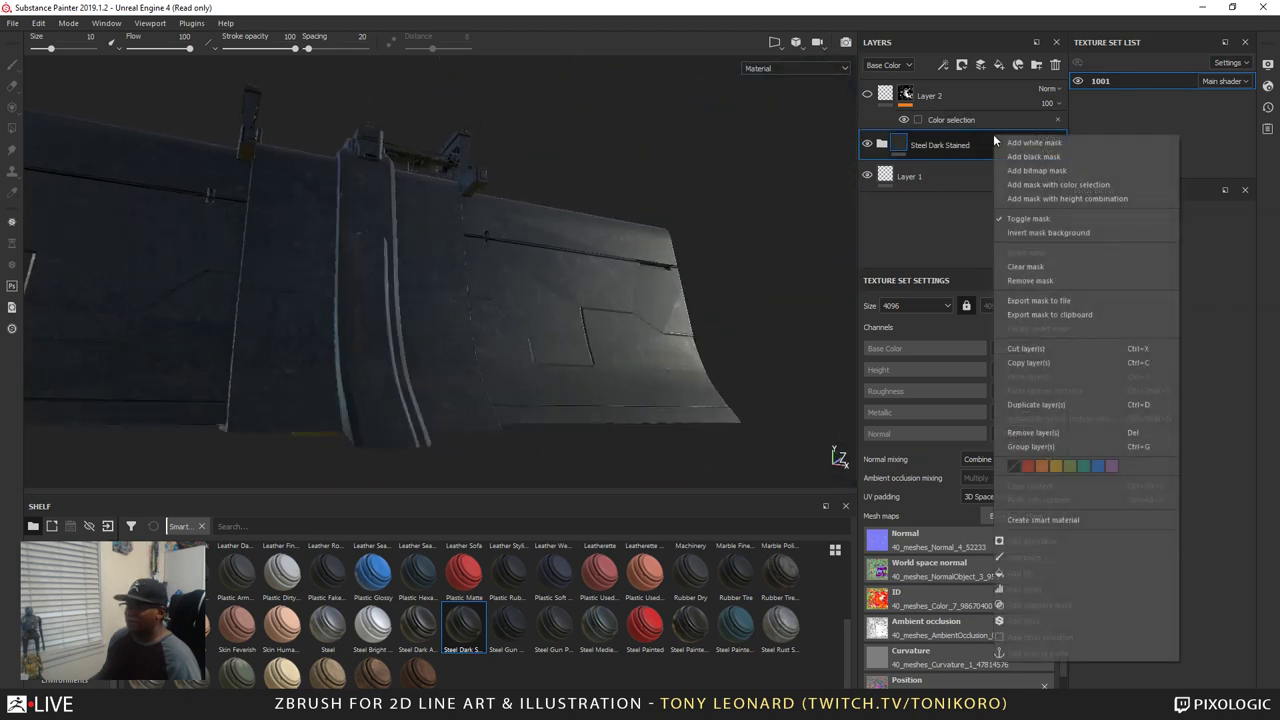
pyautogui.click(1073, 190)
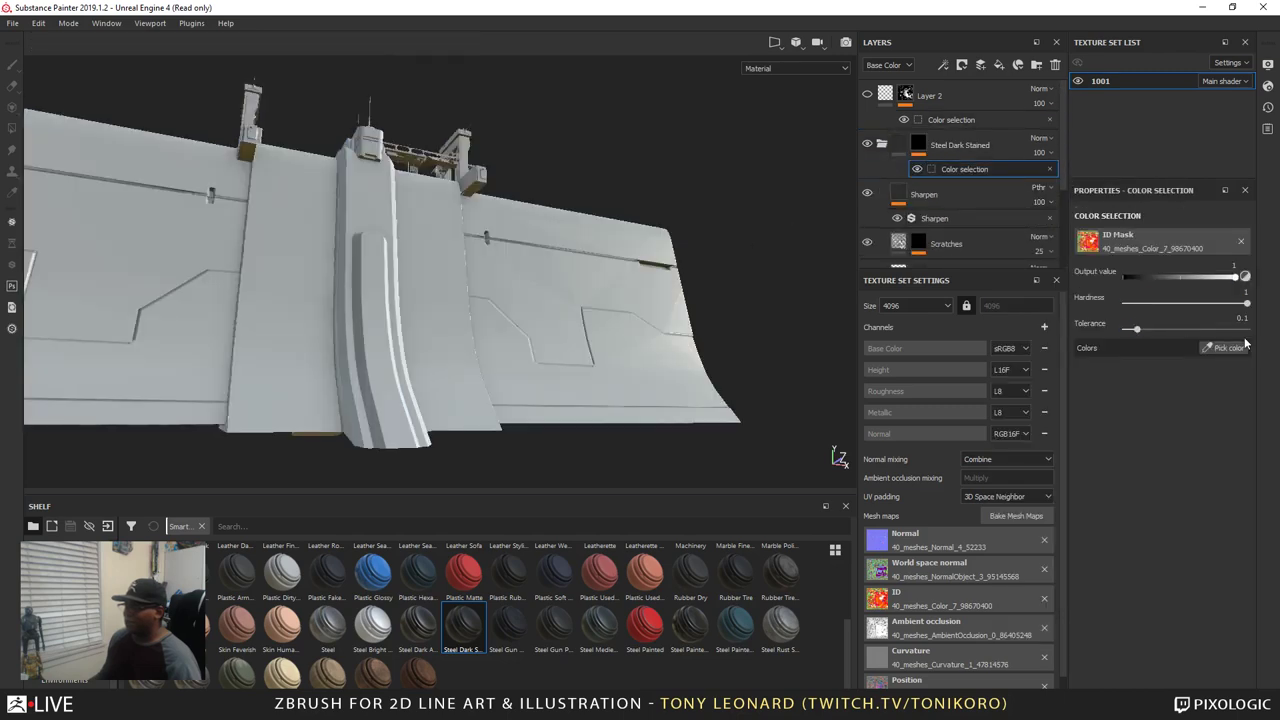
pyautogui.click(1228, 348)
pyautogui.click(525, 255)
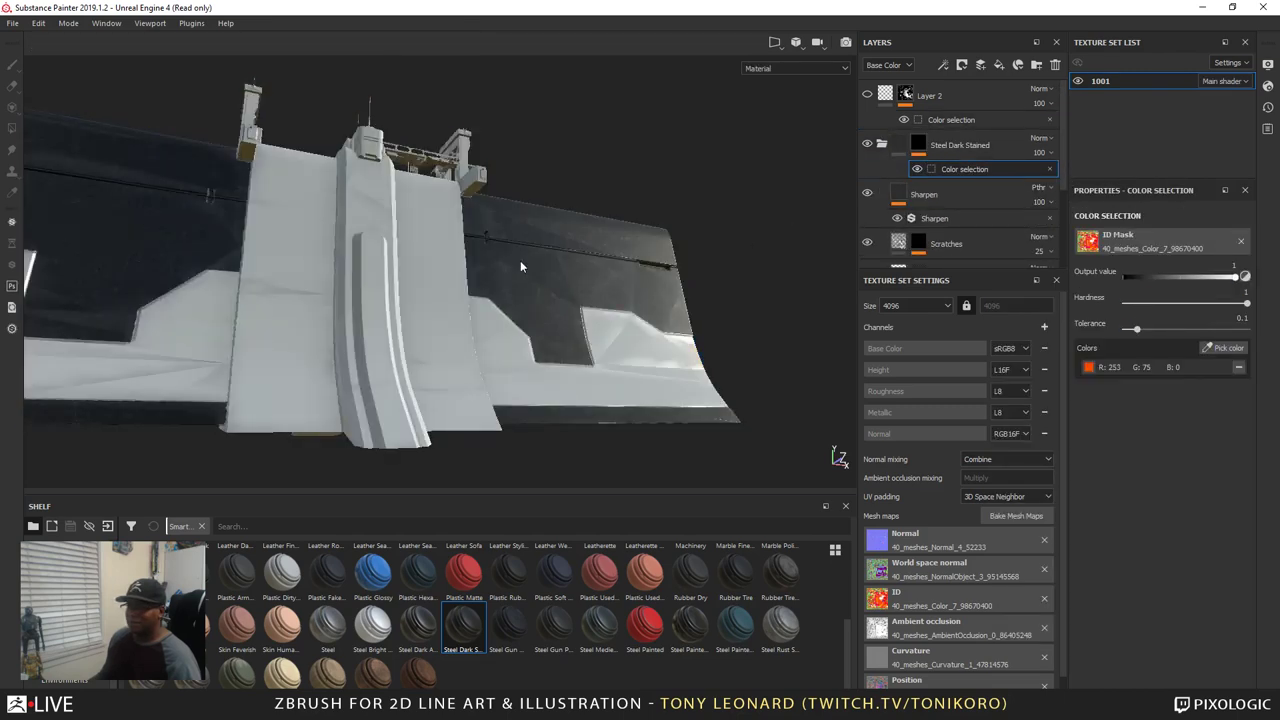
pyautogui.keyDown('alt'); pyautogui.moveTo(723, 293); pyautogui.dragTo(420, 365); pyautogui.keyUp('alt')
pyautogui.keyDown('alt'); pyautogui.moveTo(480, 233); pyautogui.dragTo(700, 130); pyautogui.keyUp('alt')
# Switch from Painter to the foggy Marmoset city wall scene, orbit along the wall, then minimize it
pyautogui.click(1201, 9)
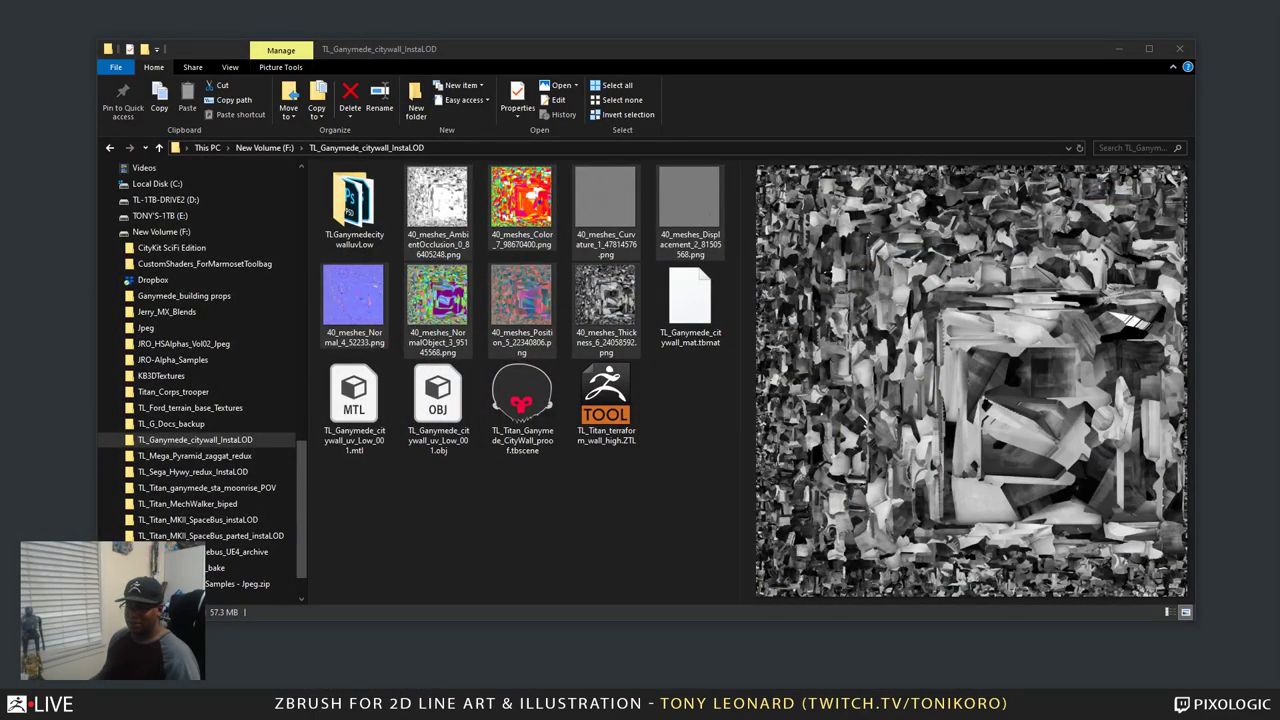
pyautogui.moveTo(431, 705)
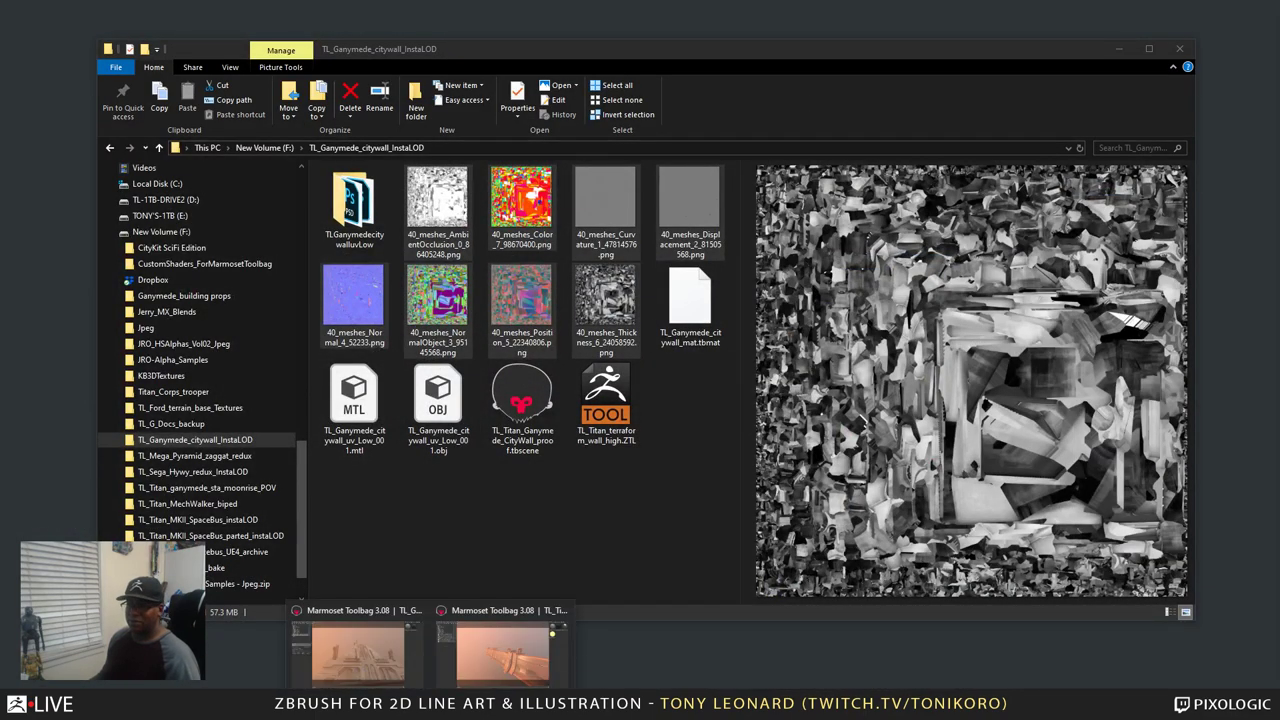
pyautogui.click(370, 678)
pyautogui.moveTo(916, 412); pyautogui.dragTo(778, 337)
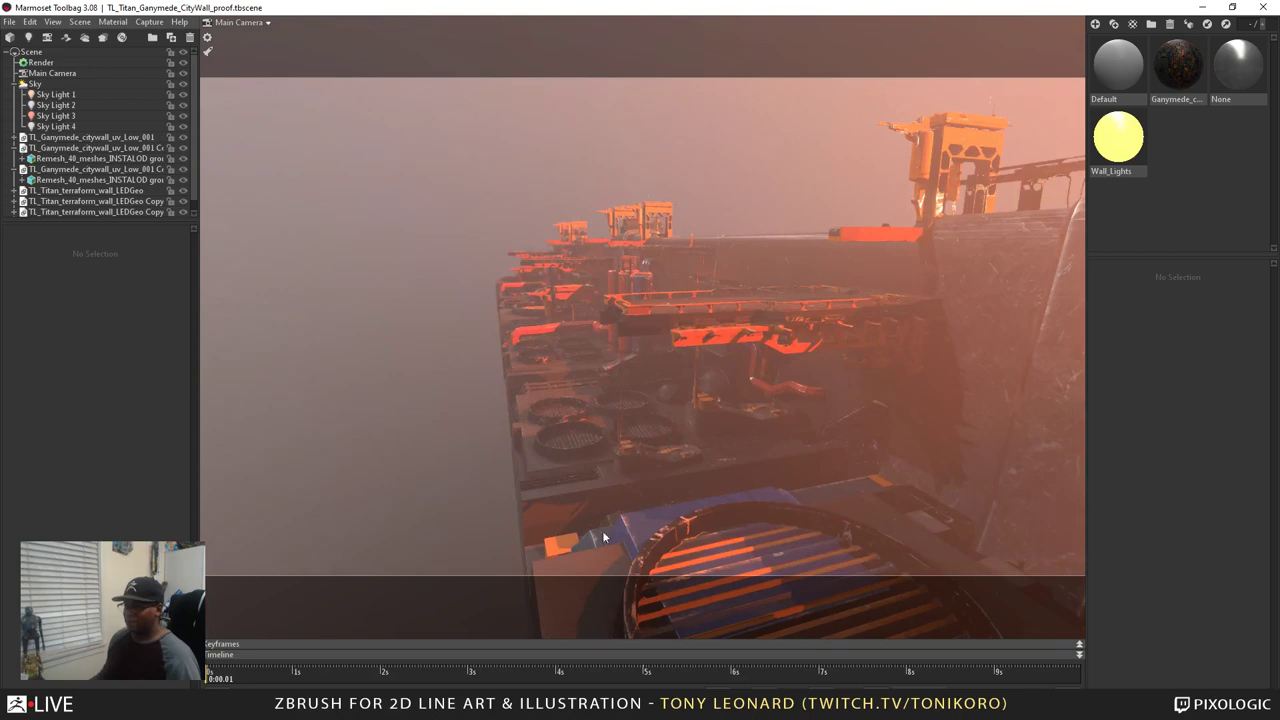
pyautogui.moveTo(679, 514); pyautogui.dragTo(724, 477)
pyautogui.moveTo(838, 375); pyautogui.dragTo(781, 289)
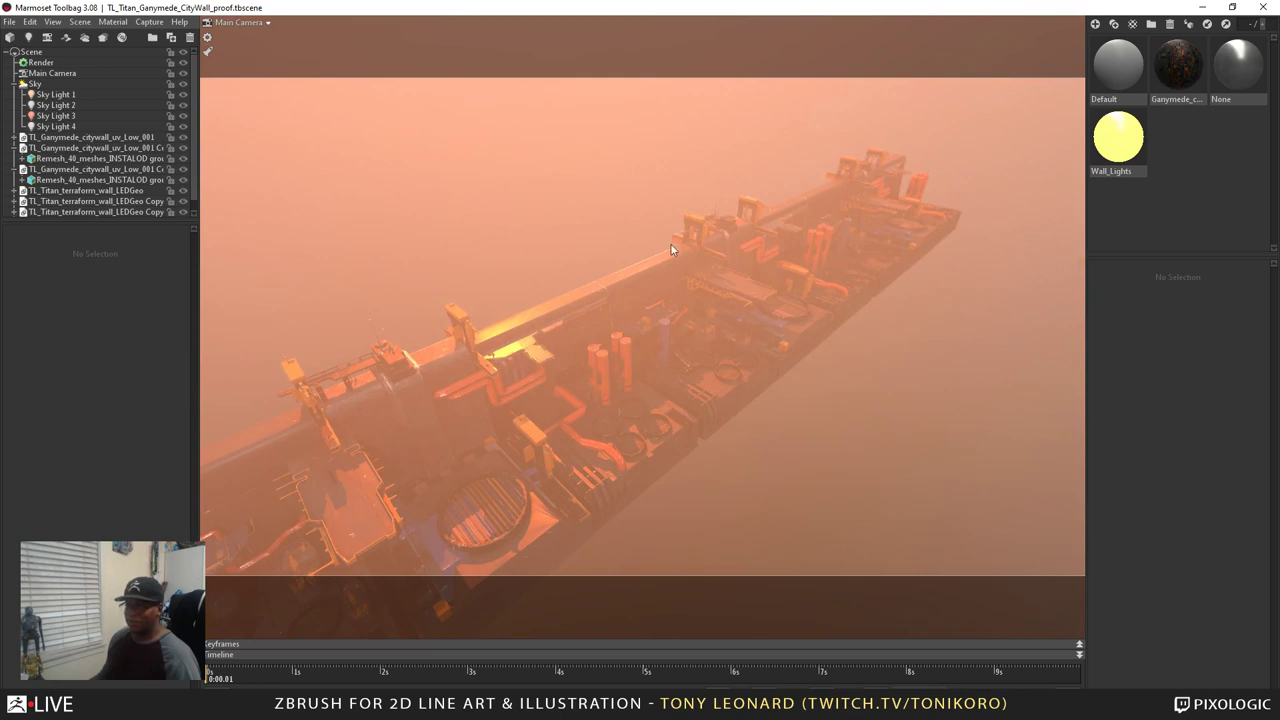
pyautogui.moveTo(576, 402); pyautogui.dragTo(554, 405)
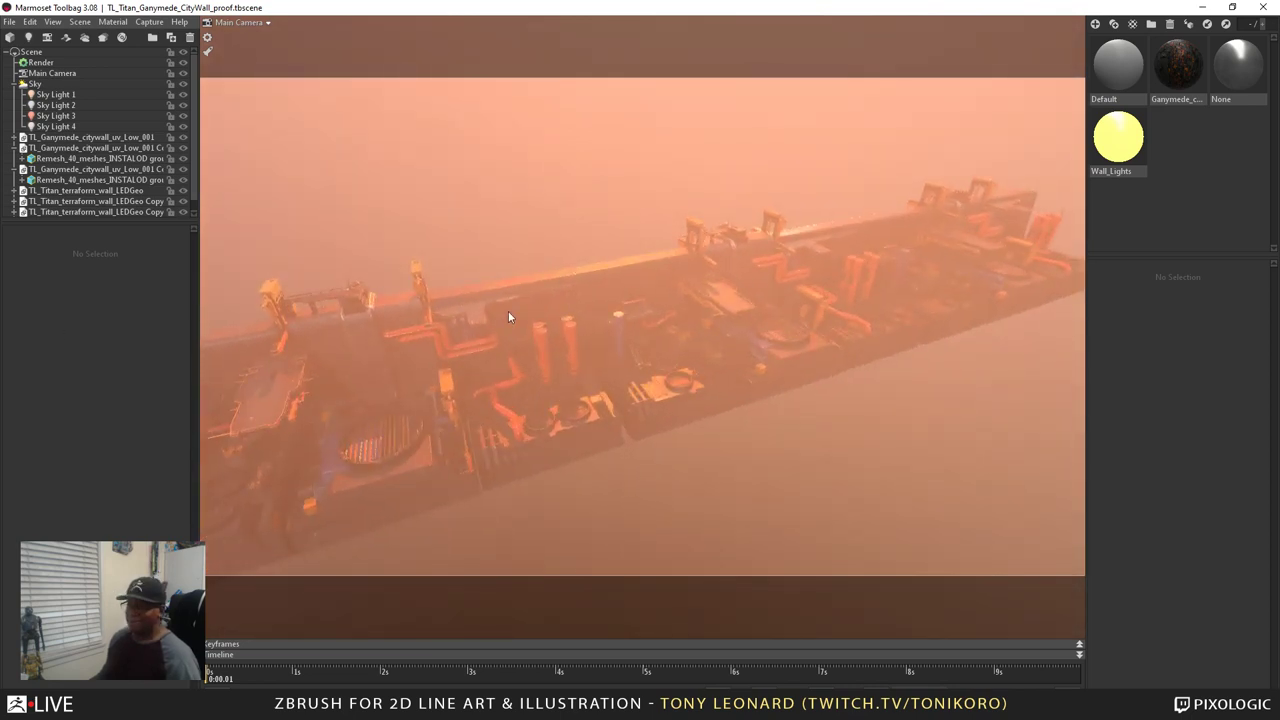
pyautogui.moveTo(508, 317); pyautogui.dragTo(726, 410)
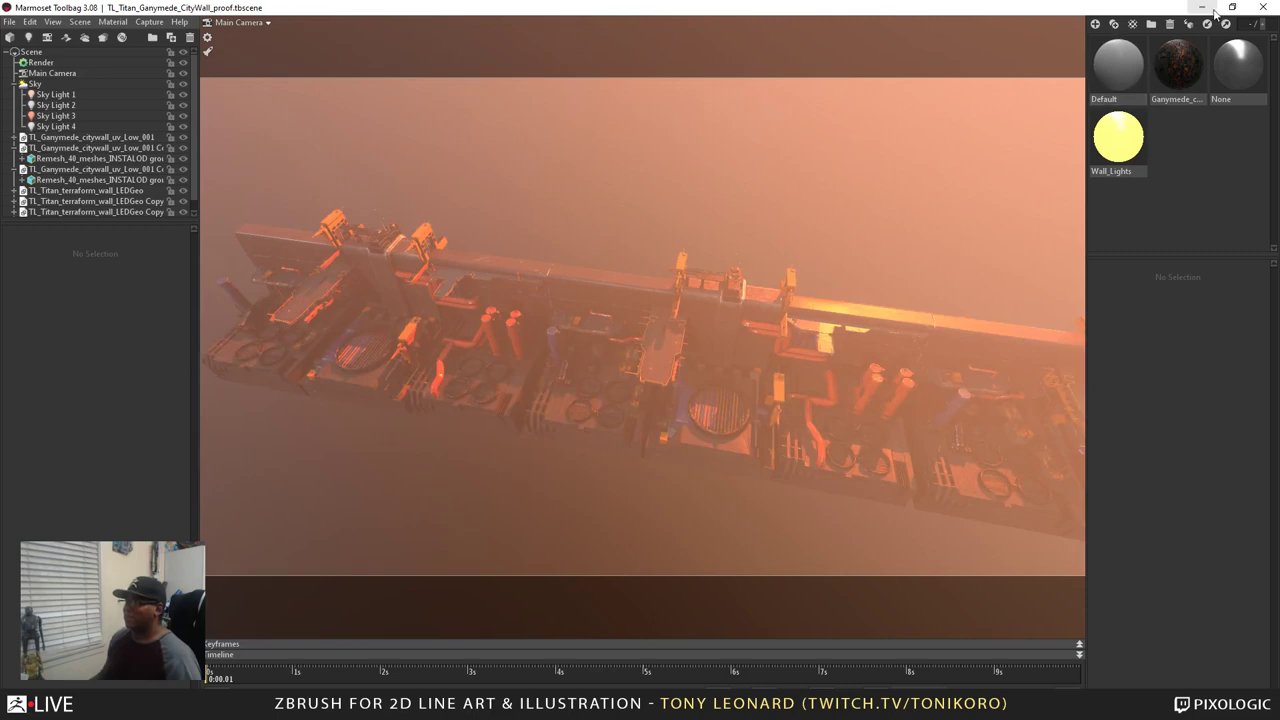
pyautogui.click(1203, 8)
# Open the TLGanymedecitywalluvLow folder in File Explorer
pyautogui.click(520, 544)
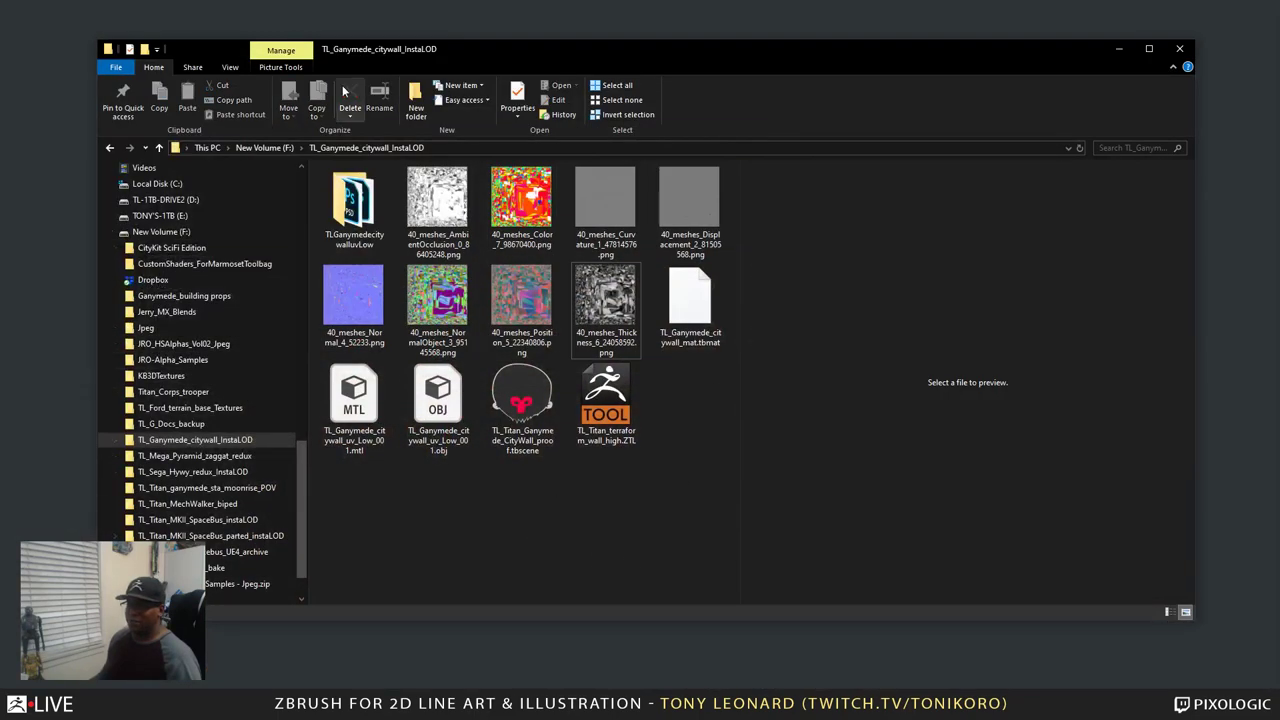
pyautogui.doubleClick(354, 205)
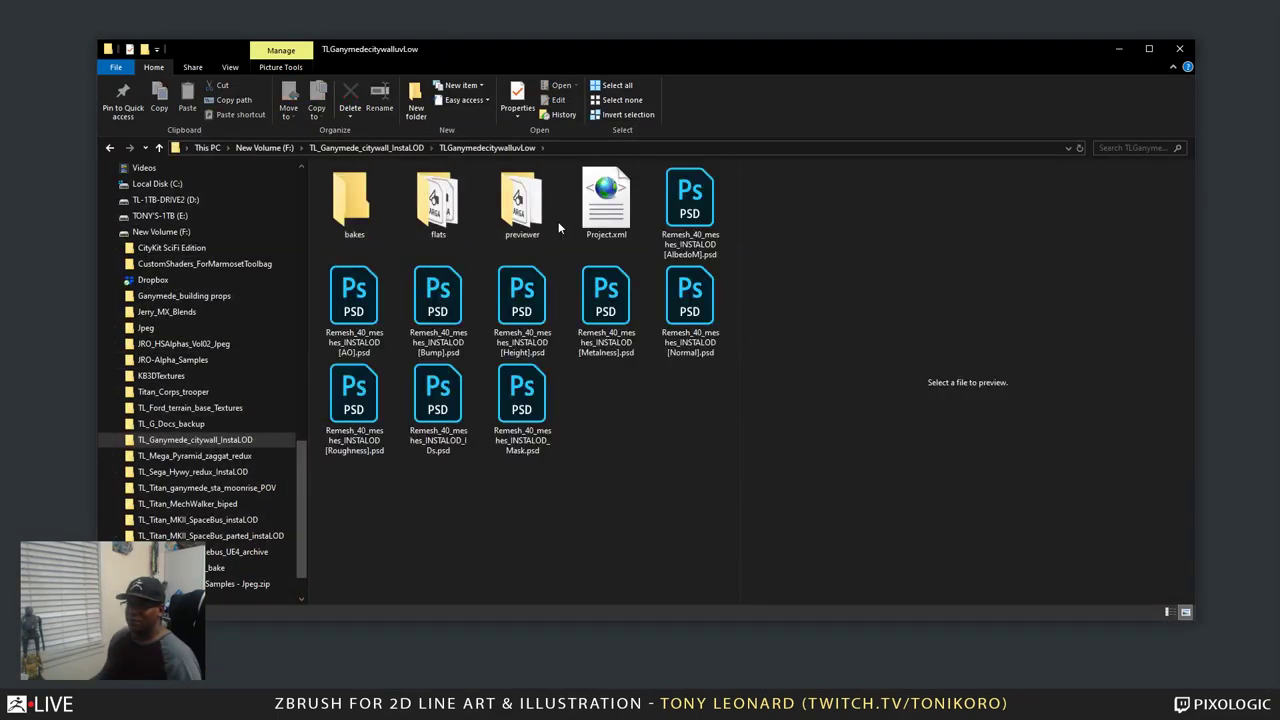
pyautogui.click(698, 200)
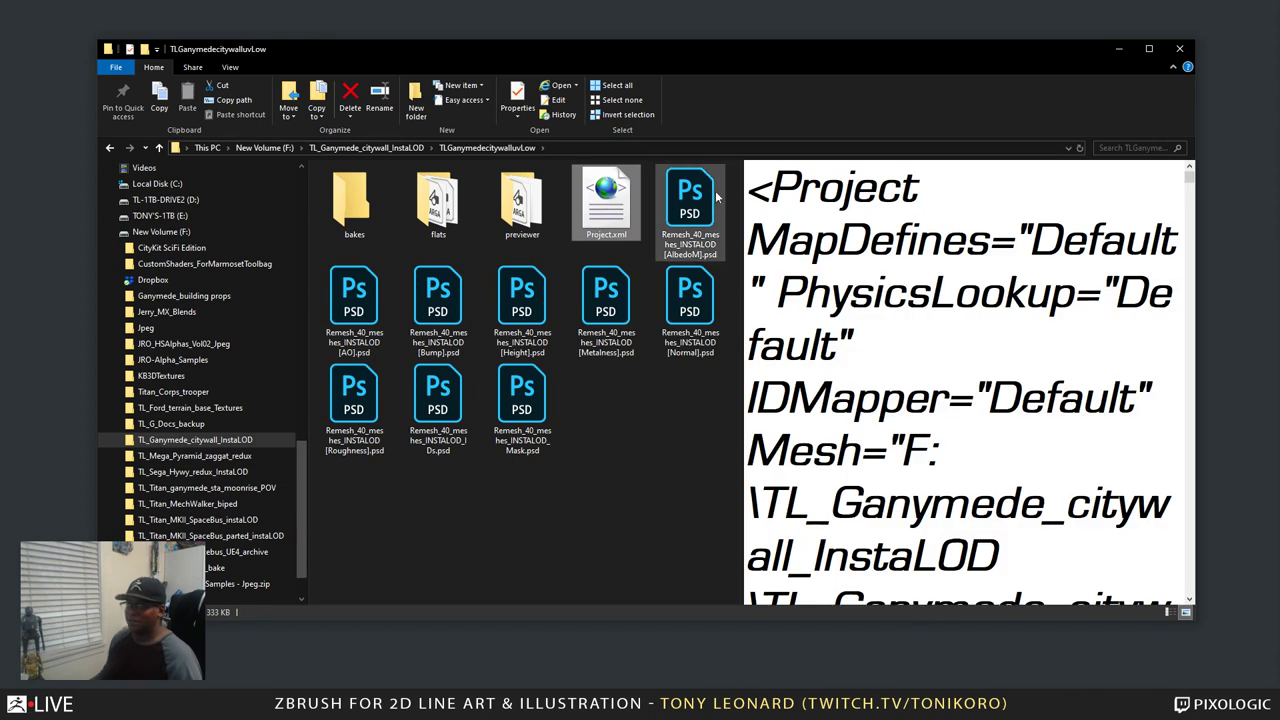
pyautogui.click(630, 540)
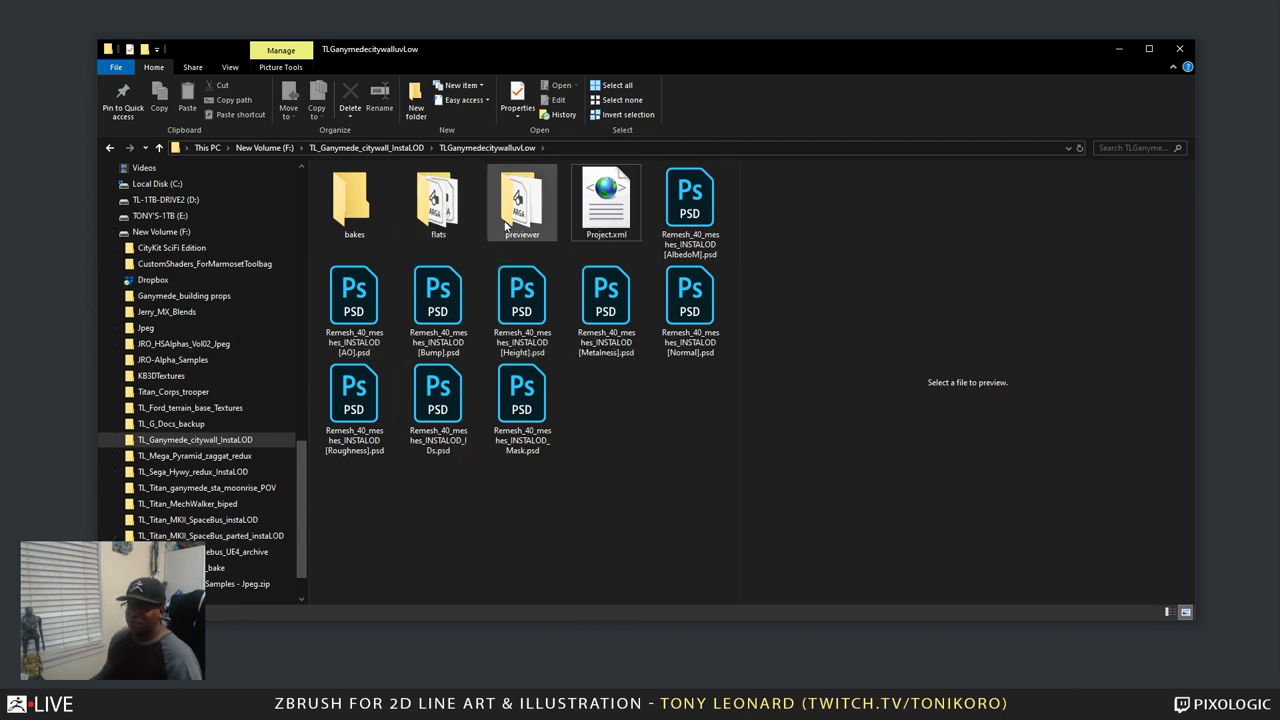
# Open the flats folder, select the six TGA maps and the OBJ, and move the window off-screen
pyautogui.click(450, 206)
pyautogui.click(448, 206)
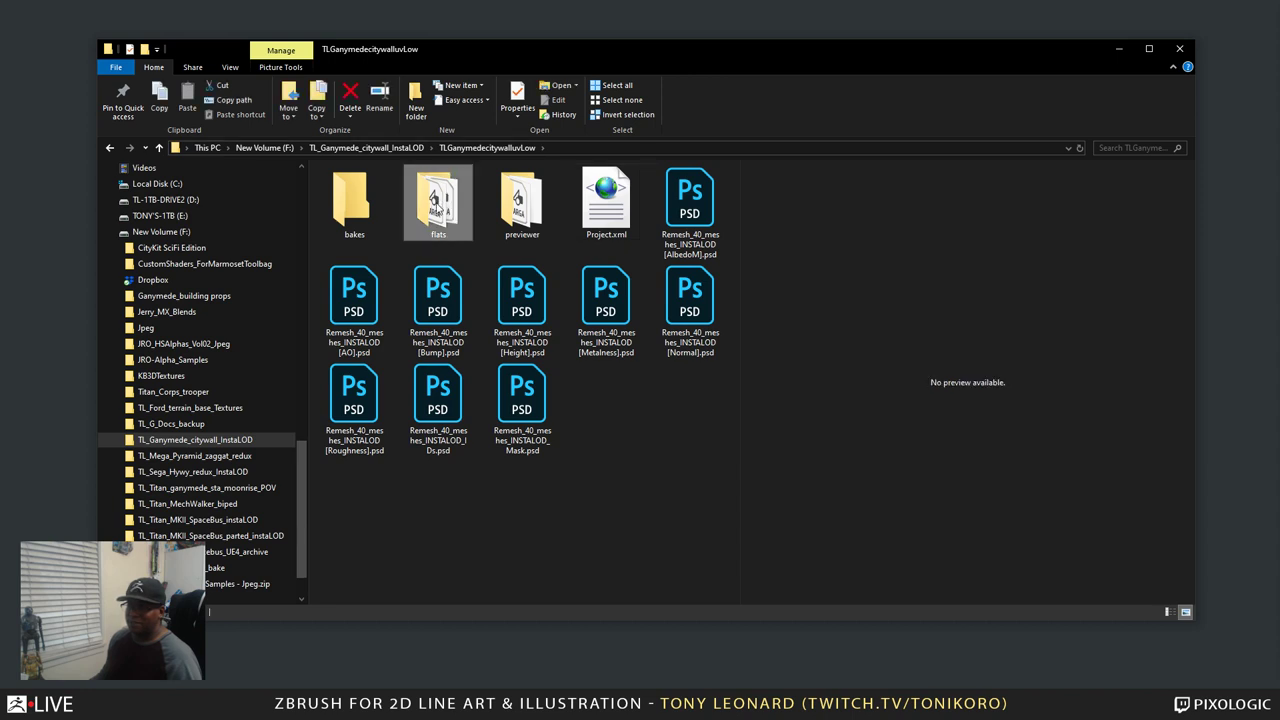
pyautogui.doubleClick(437, 205)
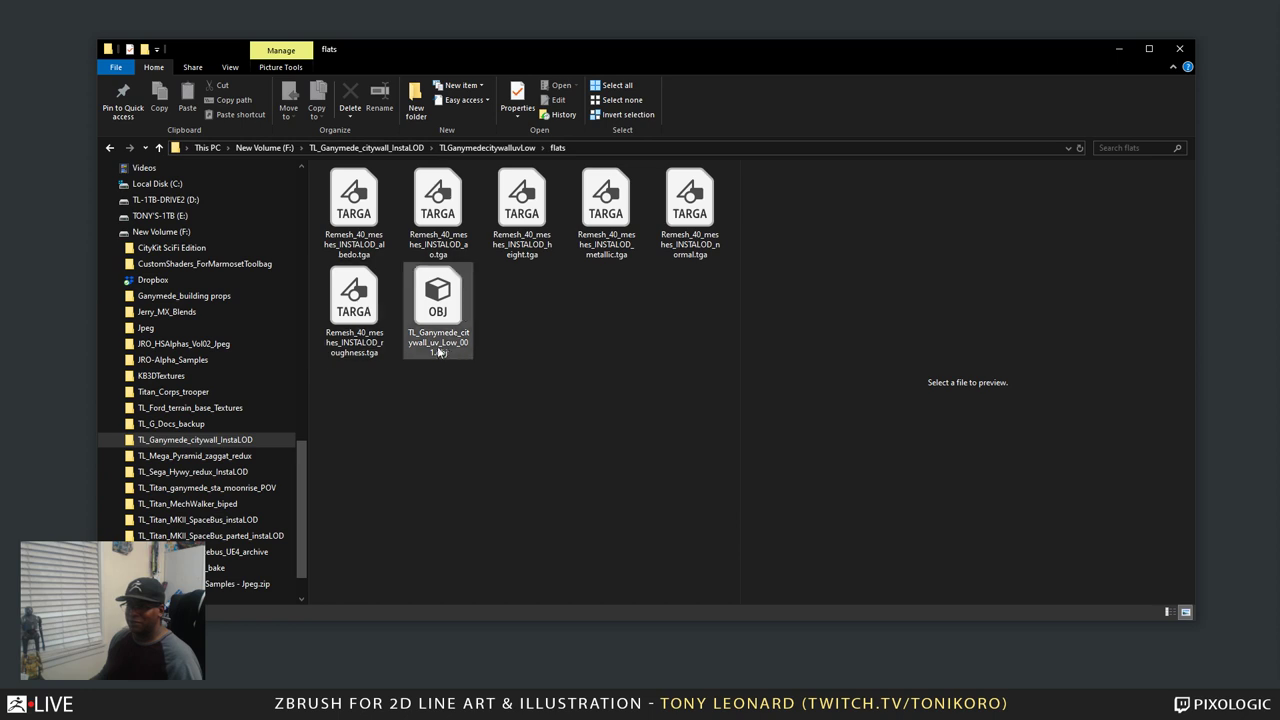
pyautogui.click(352, 212)
pyautogui.keyDown('shift'); pyautogui.click(428, 287); pyautogui.keyUp('shift')
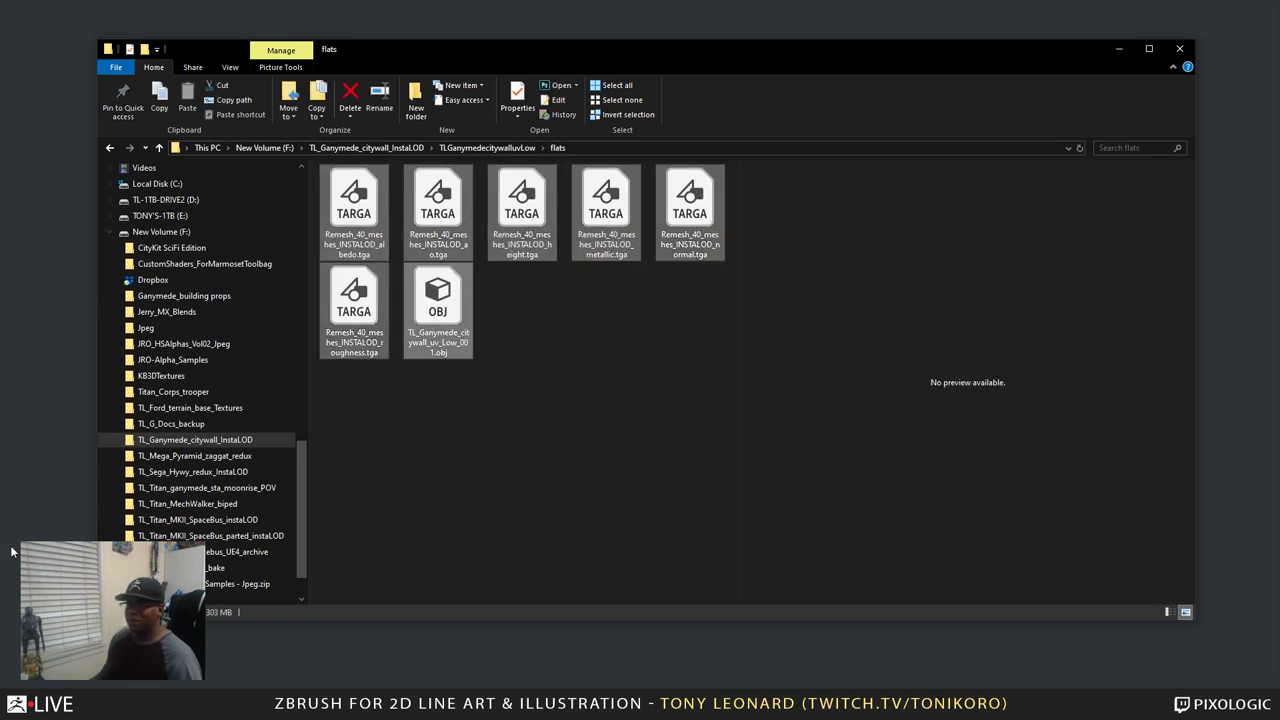
pyautogui.moveTo(946, 64); pyautogui.dragTo(1279, 64)
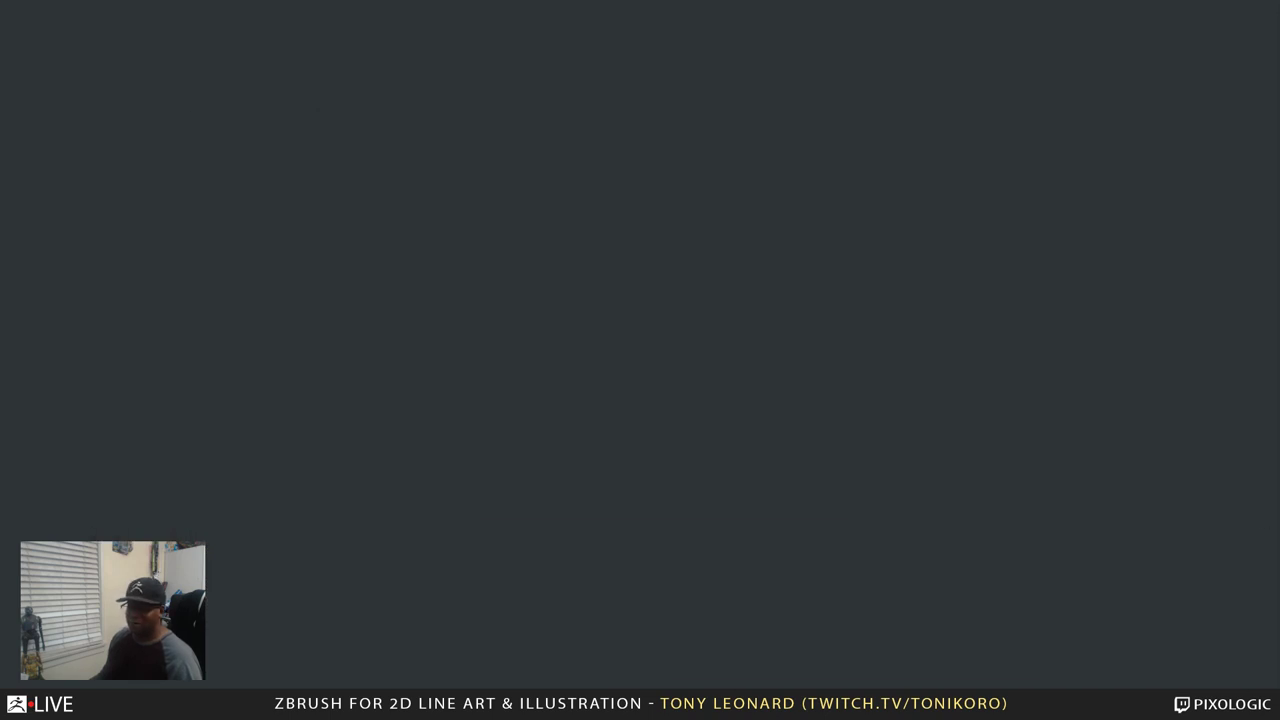
# Create an Unreal 4 Template material and assign it to the city wall mesh
pyautogui.moveTo(430, 705)
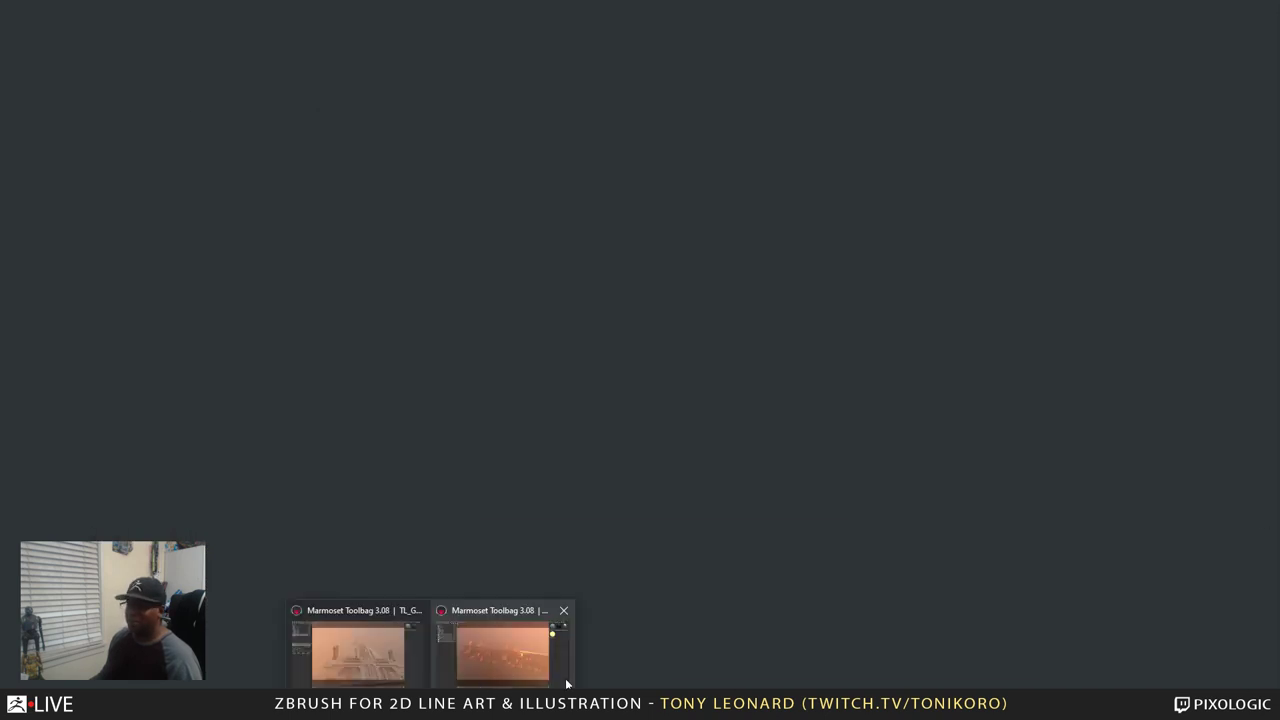
pyautogui.click(486, 645)
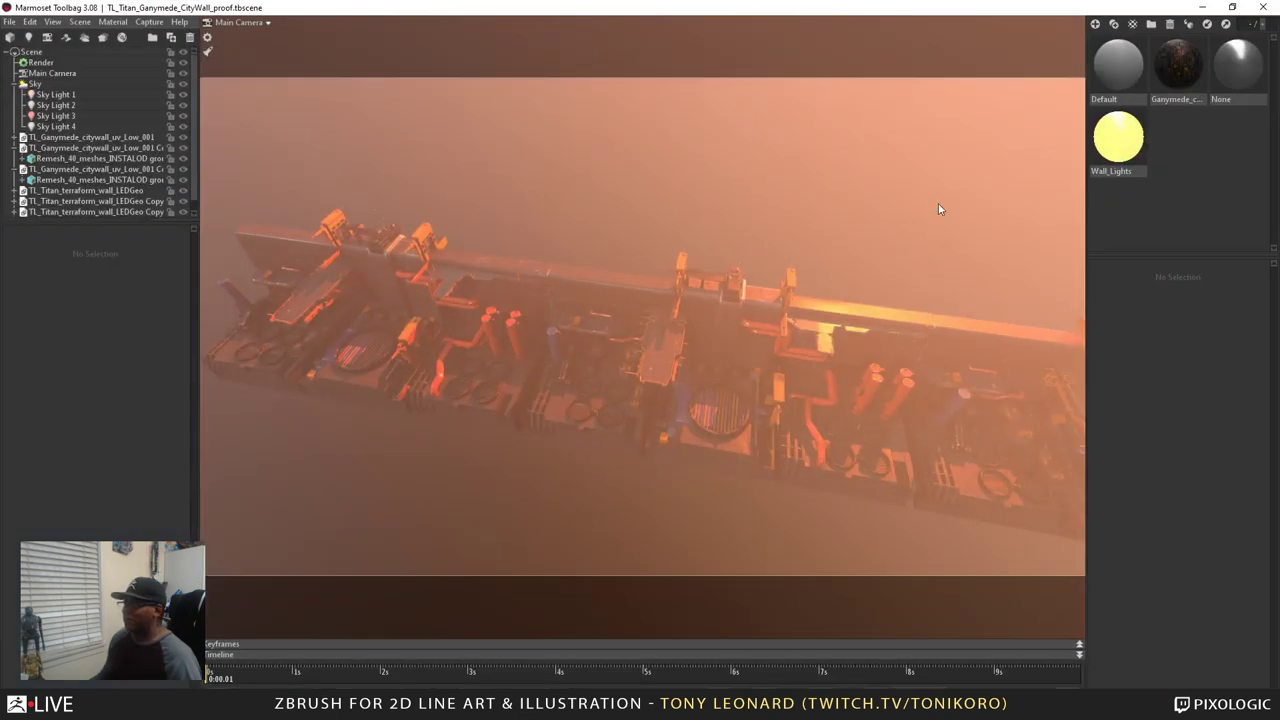
pyautogui.moveTo(565, 361); pyautogui.dragTo(760, 290)
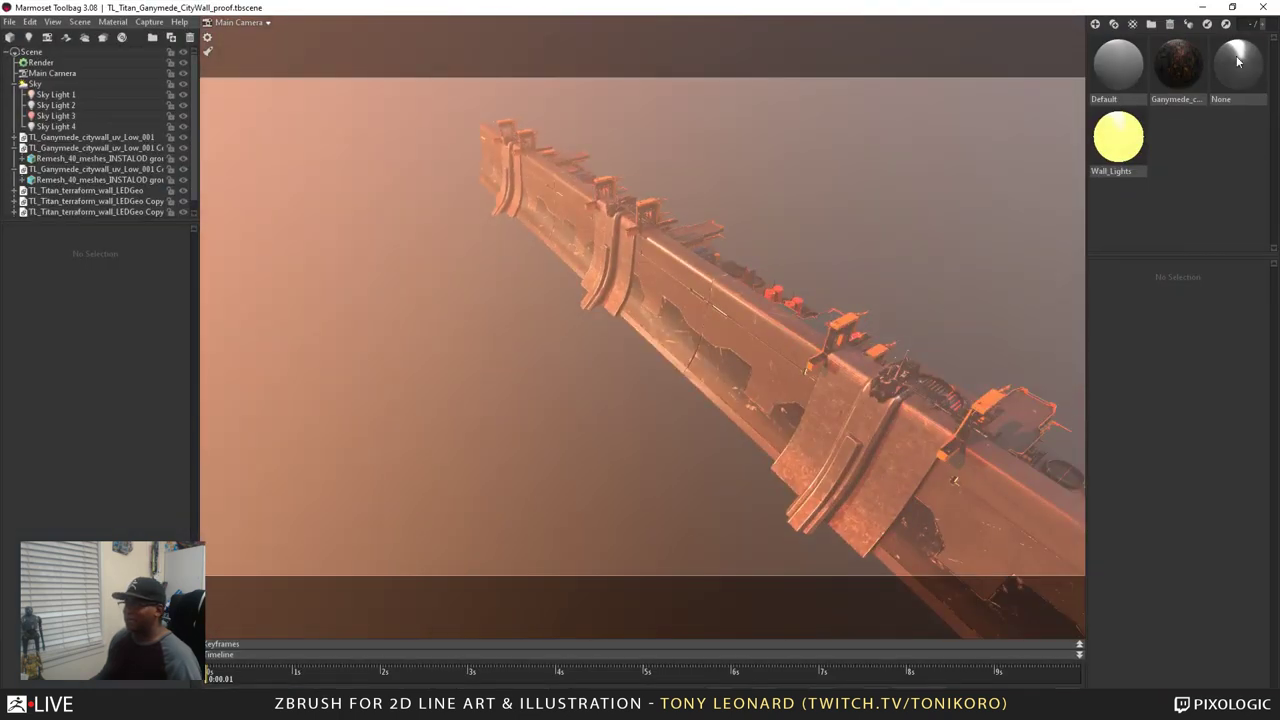
pyautogui.click(1132, 23)
pyautogui.click(1149, 325)
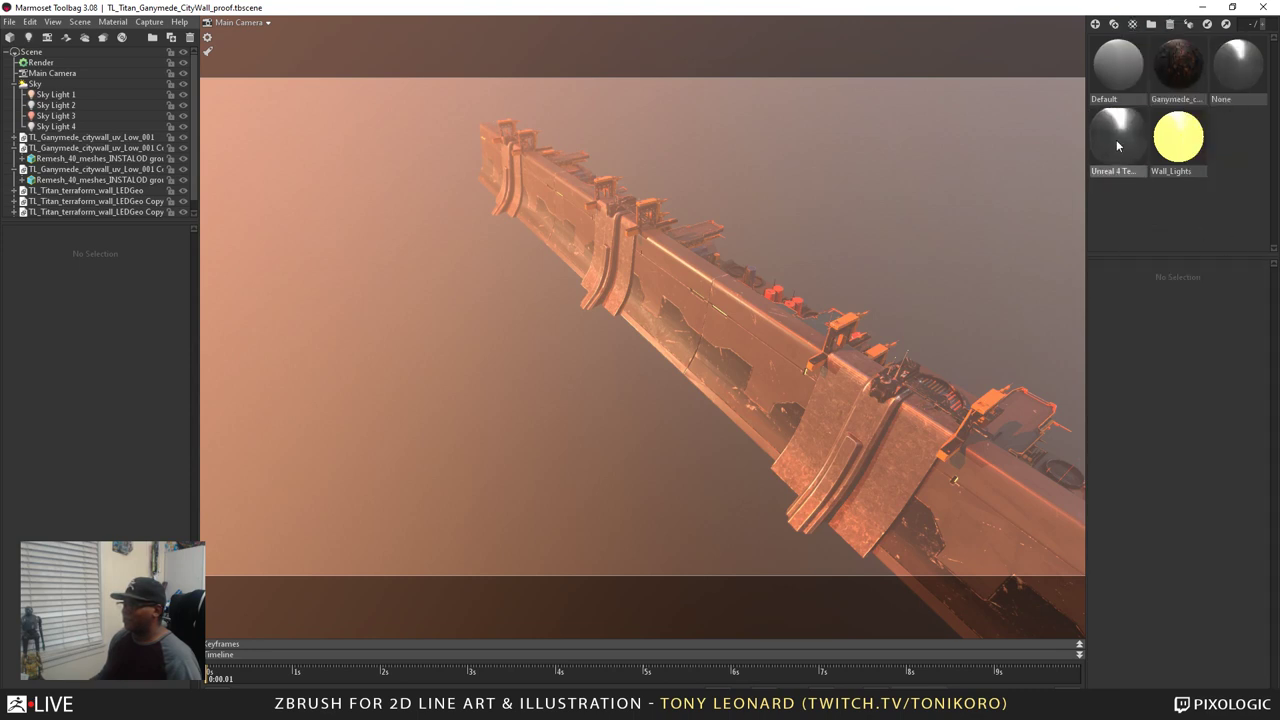
pyautogui.moveTo(1116, 139); pyautogui.dragTo(125, 138)
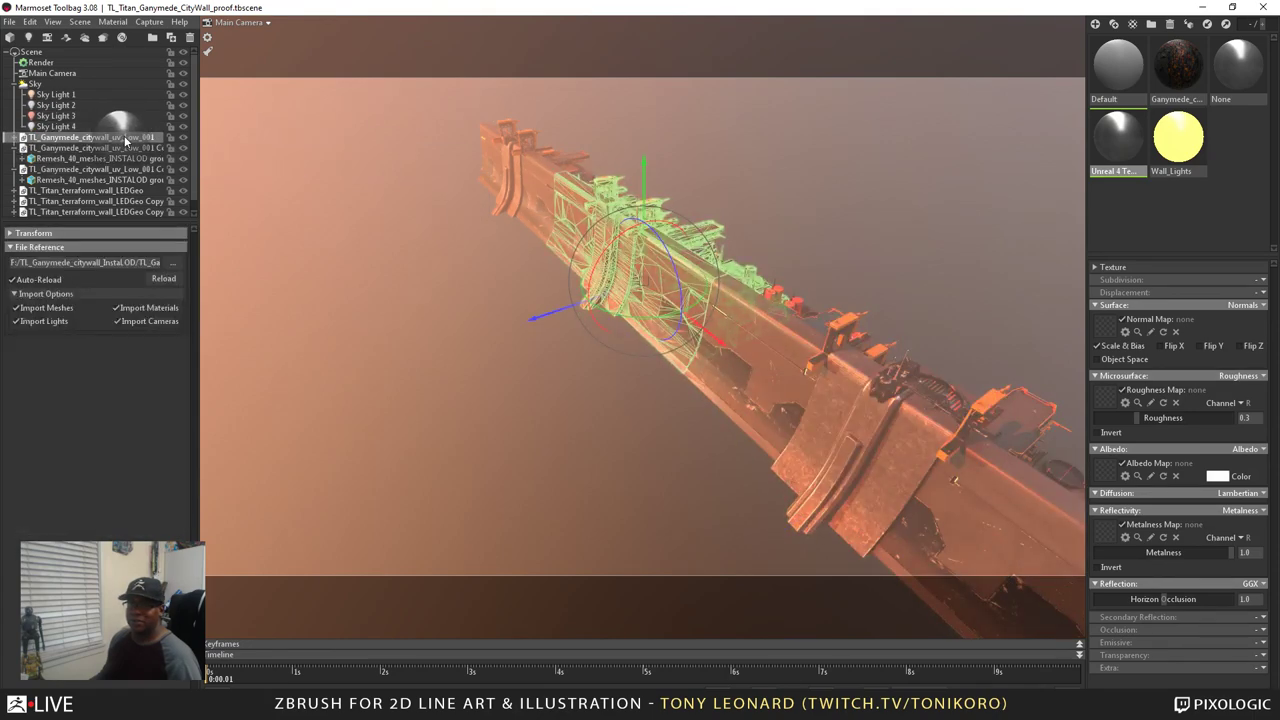
# Hide the two duplicate citywall meshes and Fog 1, leaving one wall section visible
pyautogui.click(15, 148)
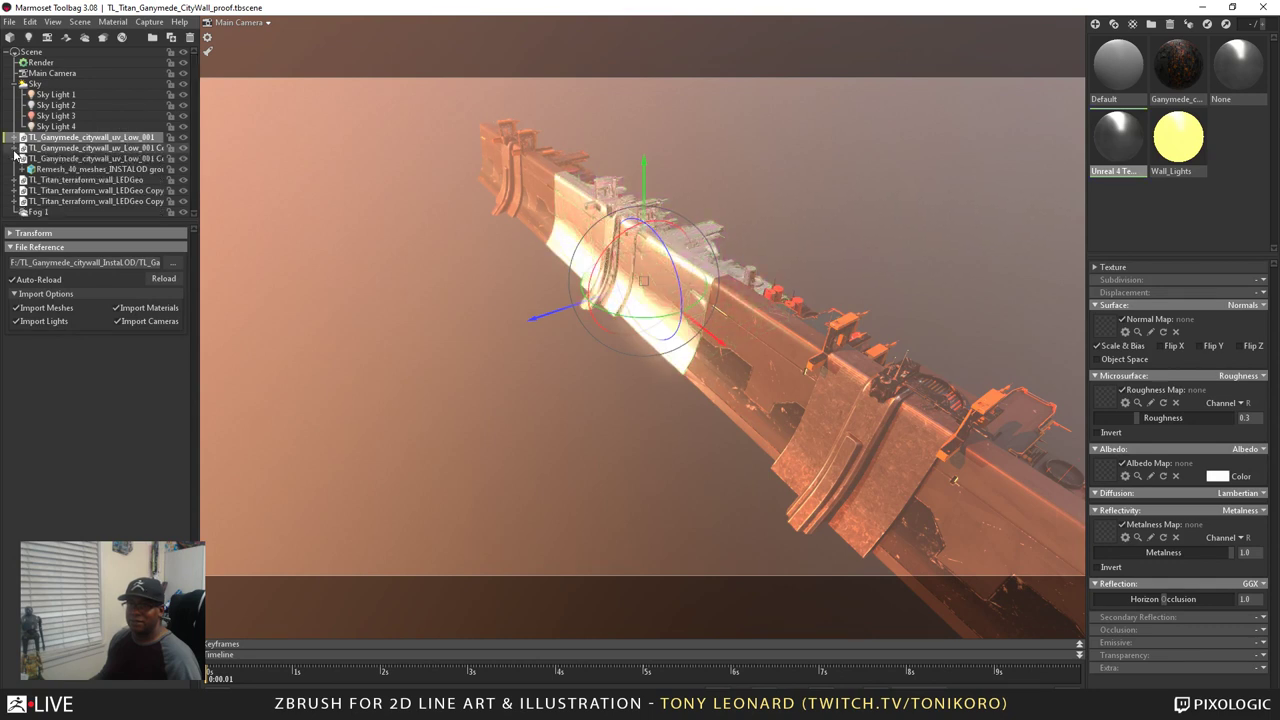
pyautogui.click(14, 159)
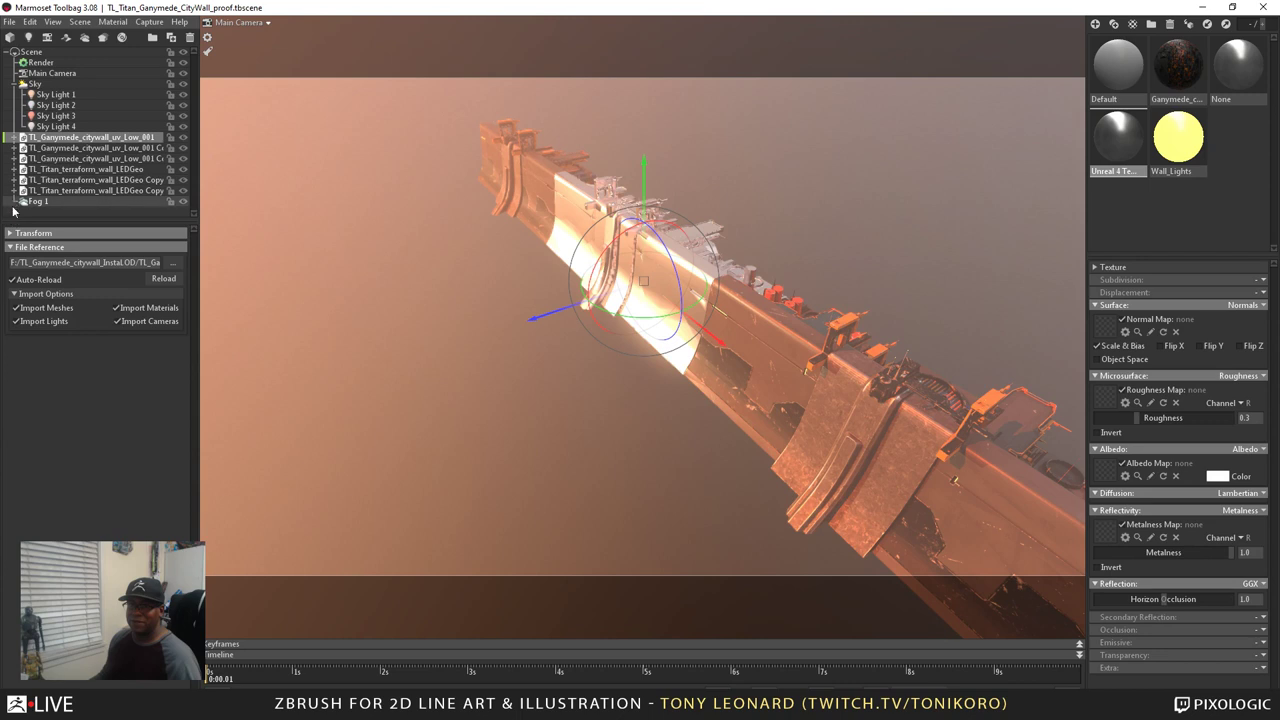
pyautogui.click(183, 148)
pyautogui.click(183, 158)
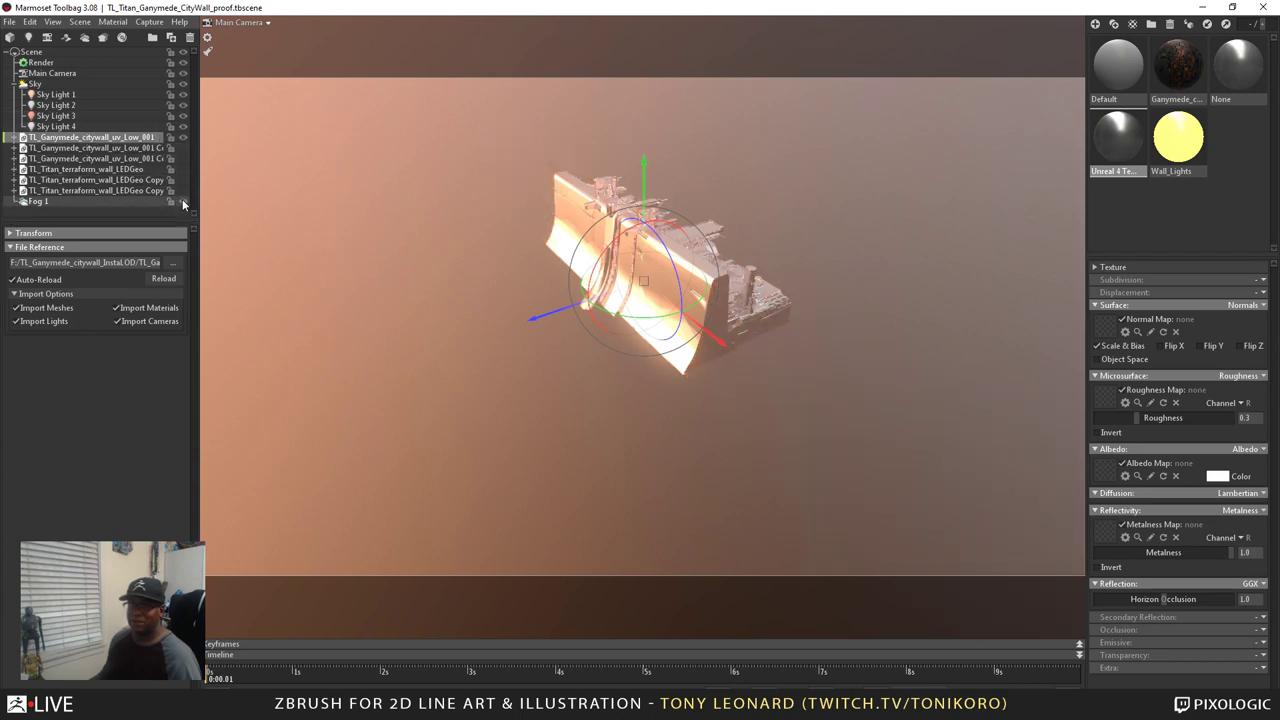
pyautogui.click(183, 201)
pyautogui.moveTo(434, 263); pyautogui.dragTo(530, 351)
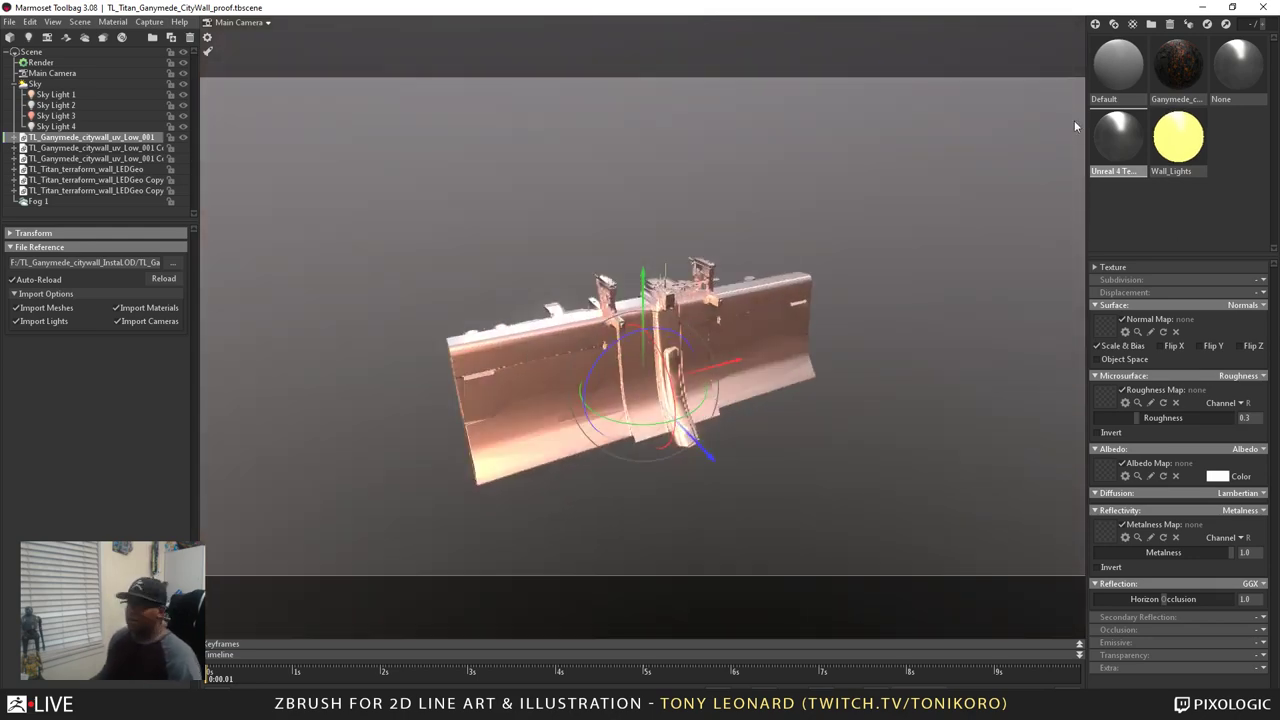
pyautogui.moveTo(807, 364); pyautogui.dragTo(864, 346)
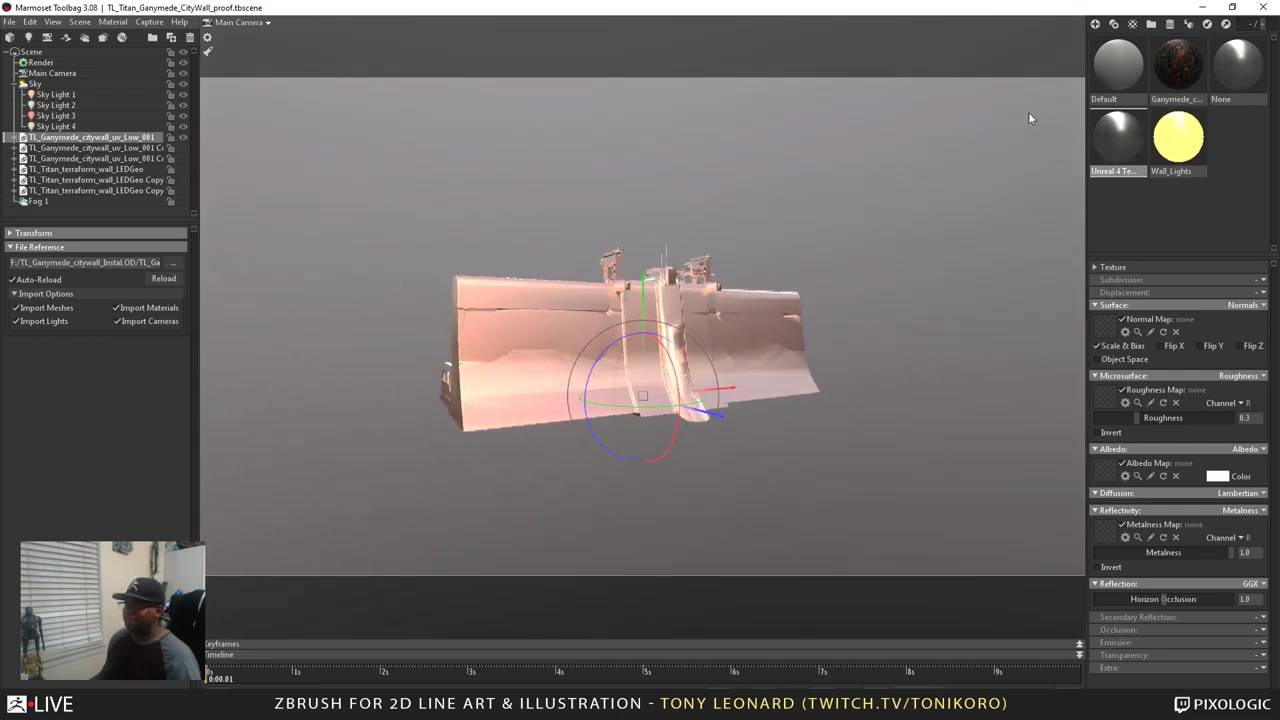
# Load normal.tga from the flats folder into the material's Normal Map slot
pyautogui.click(1104, 330)
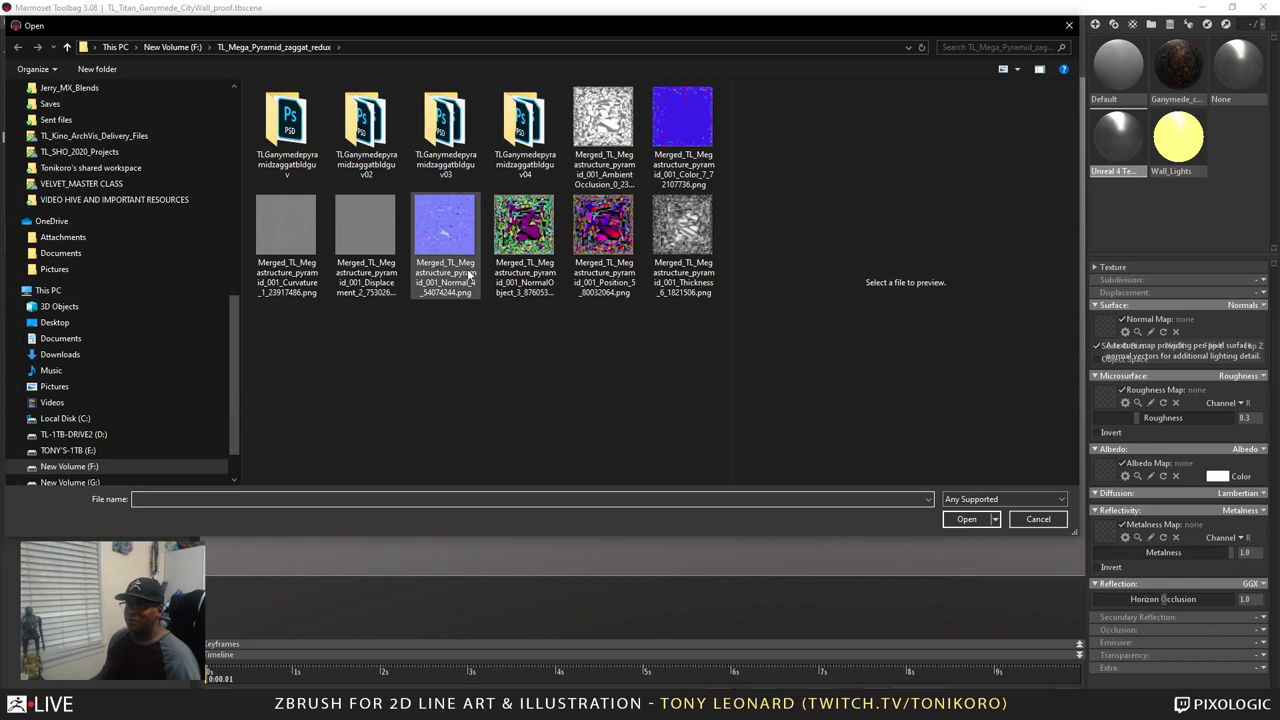
pyautogui.click(184, 53)
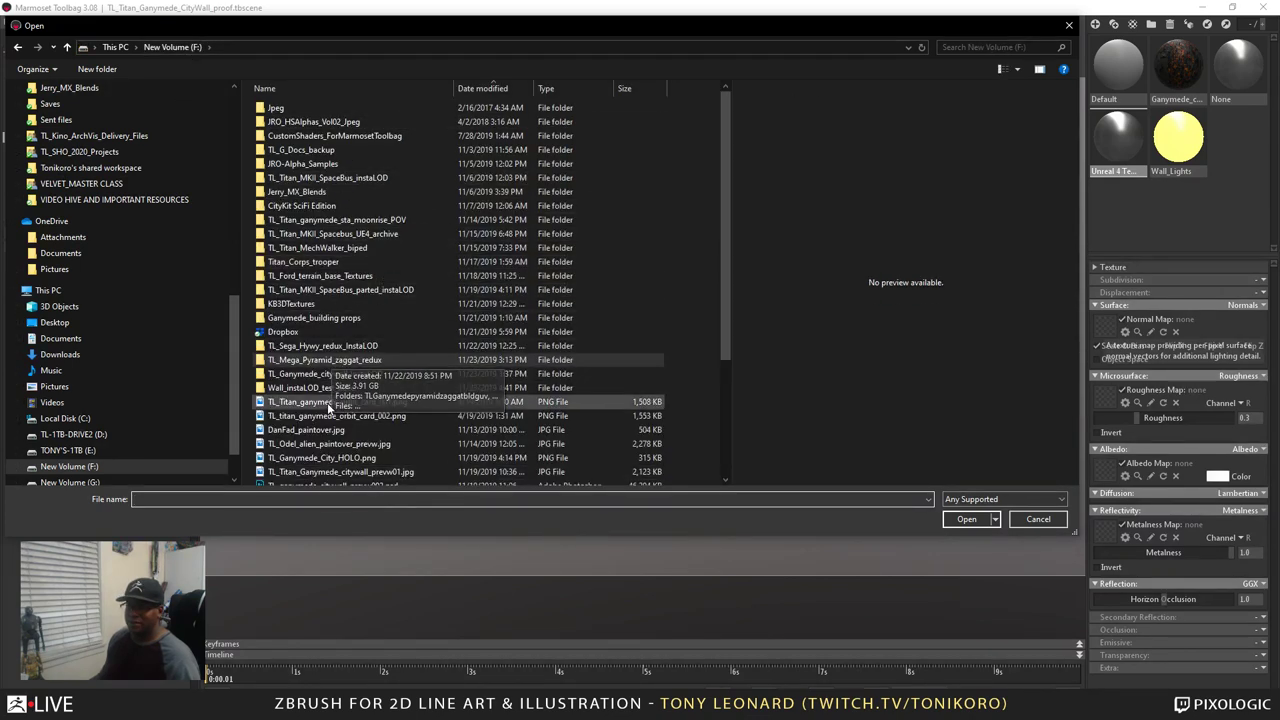
pyautogui.click(1038, 519)
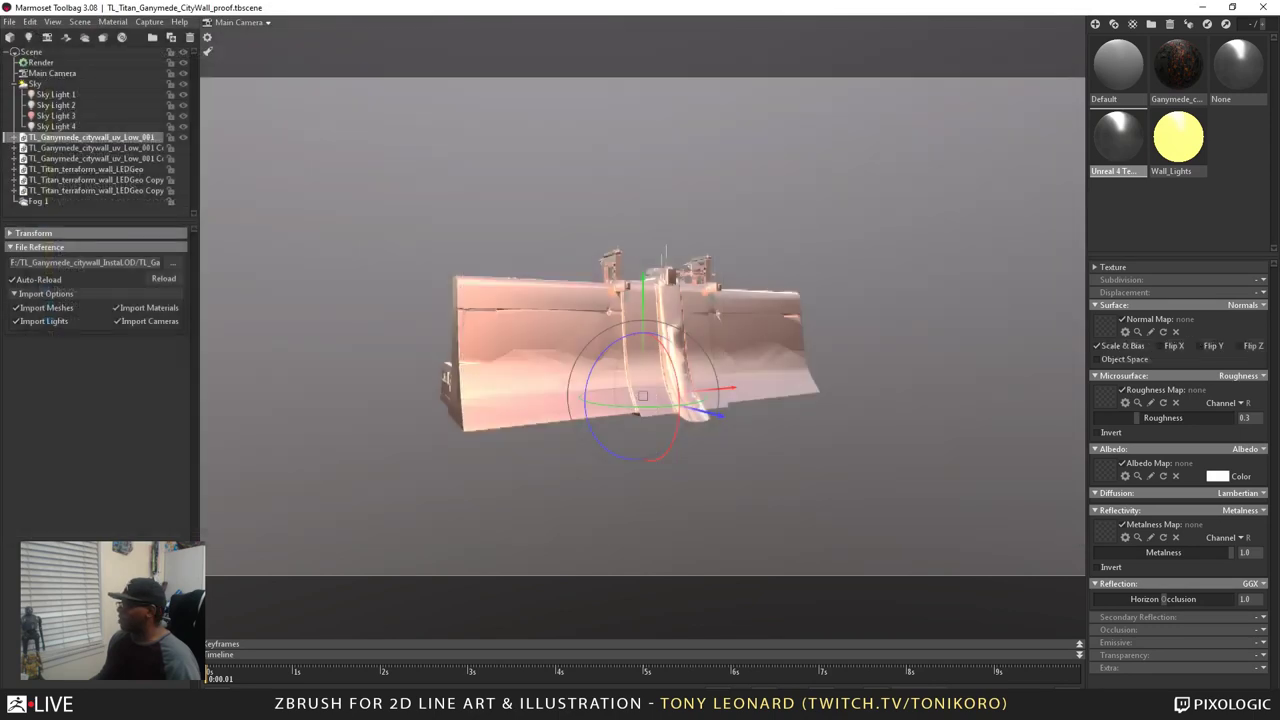
pyautogui.hotkey('alt', 'Tab')
pyautogui.moveTo(354, 143); pyautogui.dragTo(356, 105)
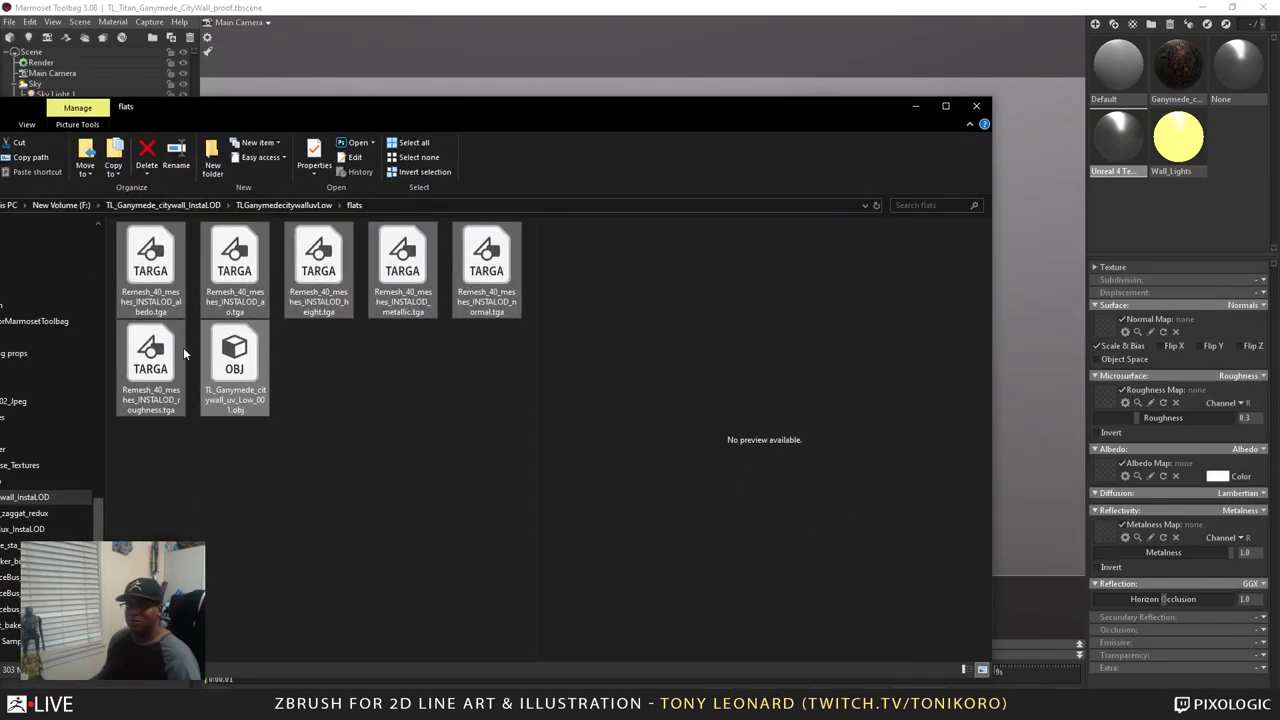
pyautogui.click(479, 438)
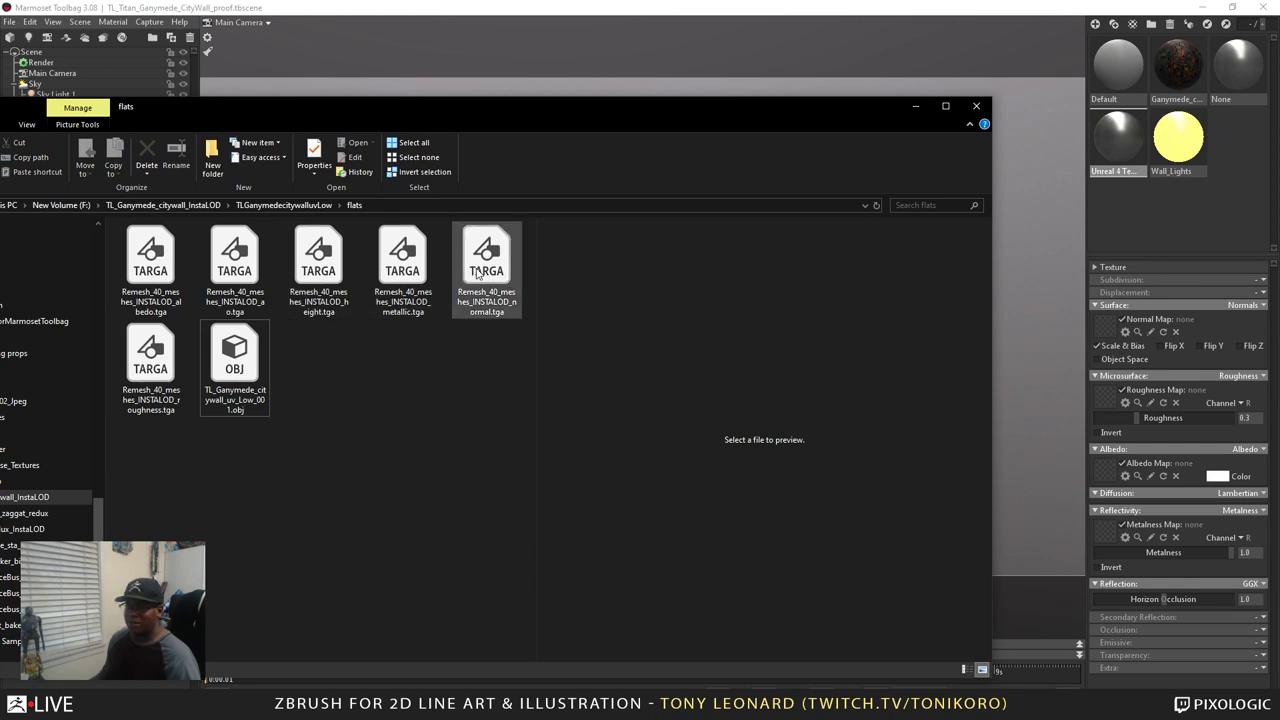
pyautogui.moveTo(478, 273); pyautogui.dragTo(1108, 330)
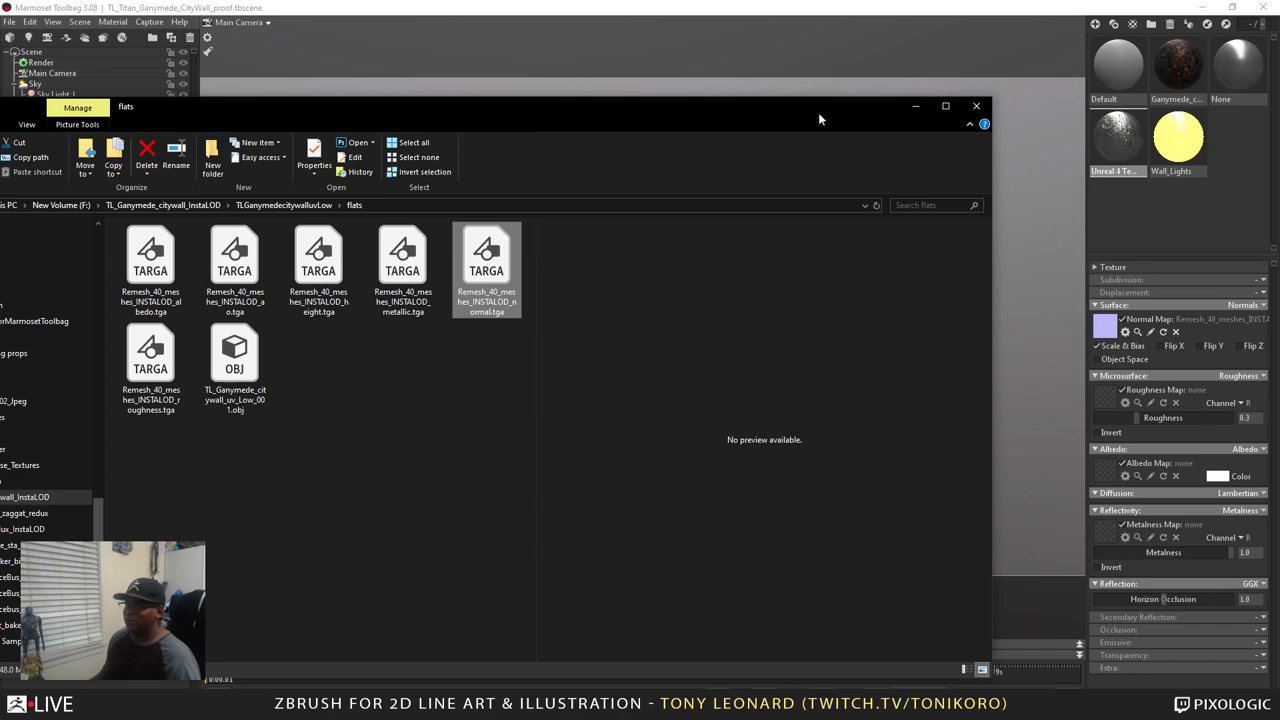
pyautogui.moveTo(818, 119); pyautogui.dragTo(1279, 116)
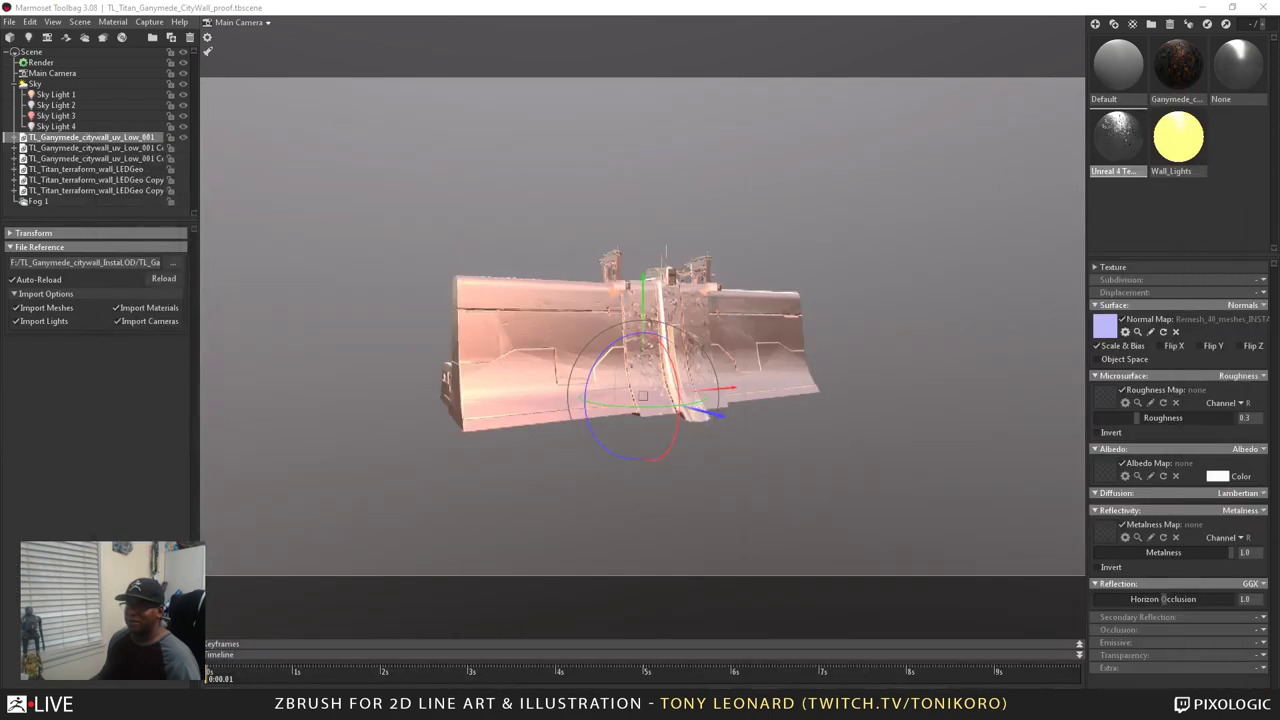
# Load metallic.tga as the Metalness Map and set the Displacement mode to Height
pyautogui.click(1244, 401)
pyautogui.click(926, 399)
pyautogui.moveTo(810, 392); pyautogui.dragTo(774, 455)
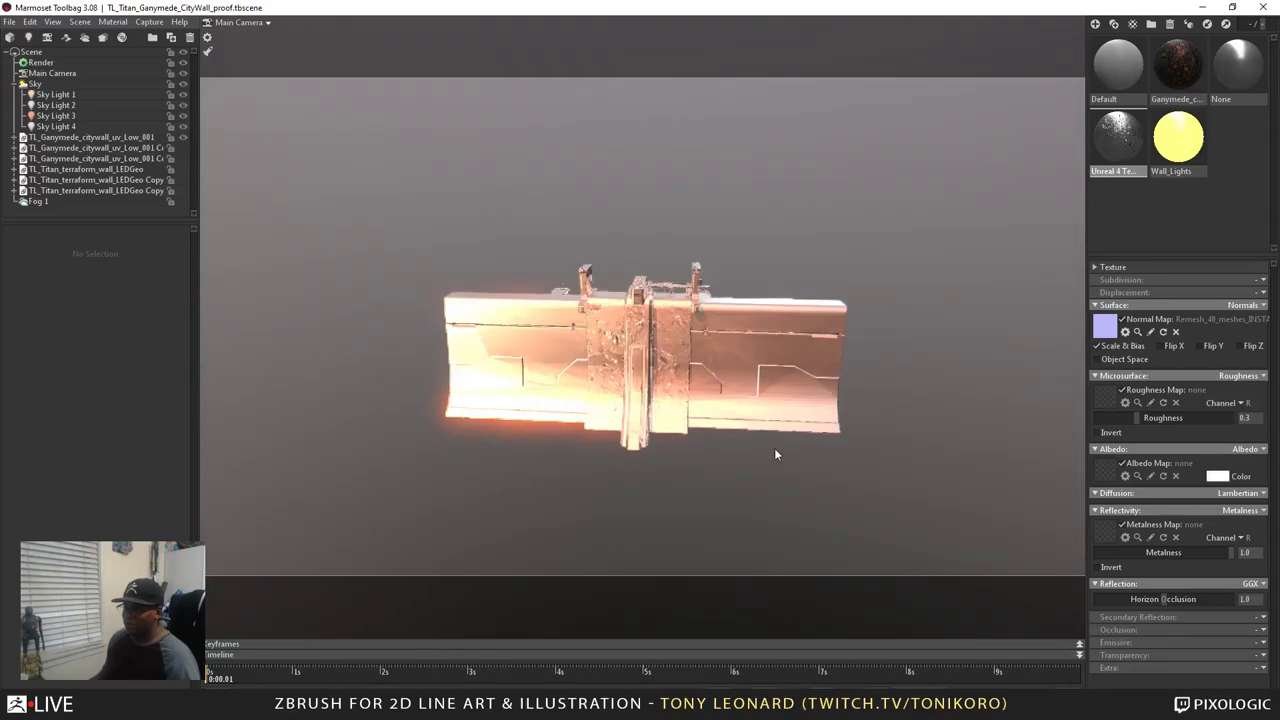
pyautogui.click(1105, 397)
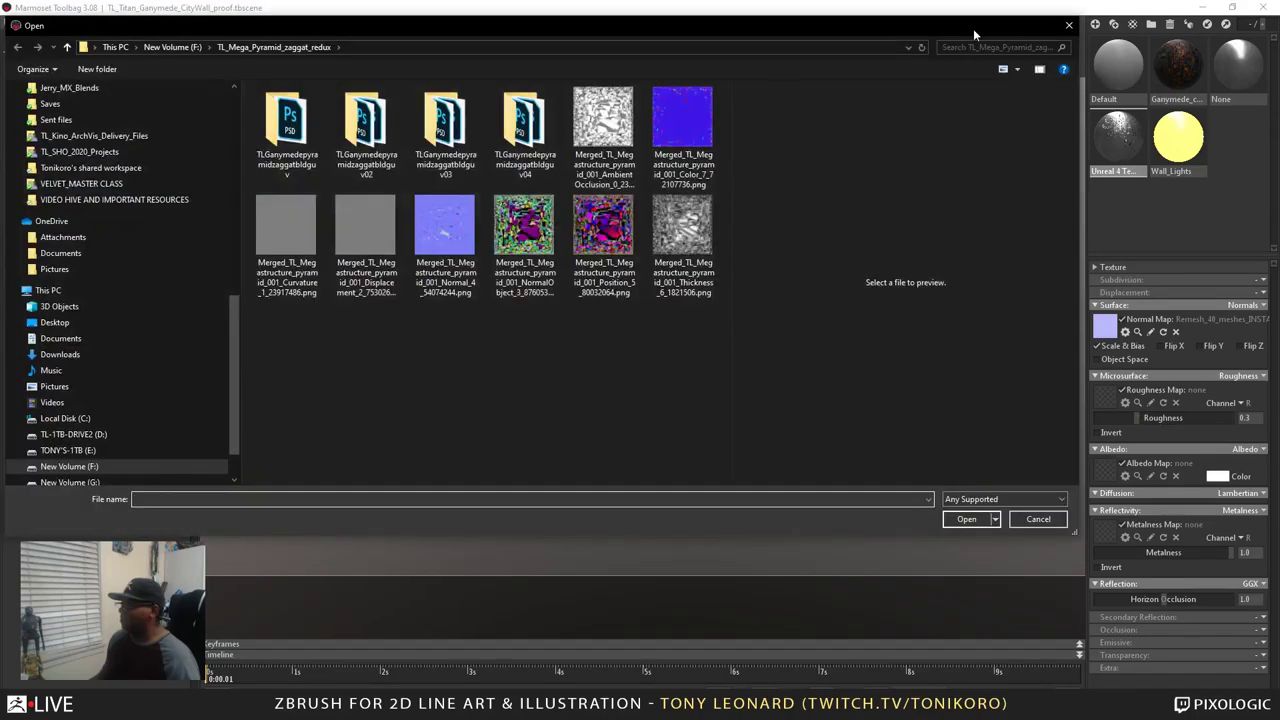
pyautogui.click(1068, 25)
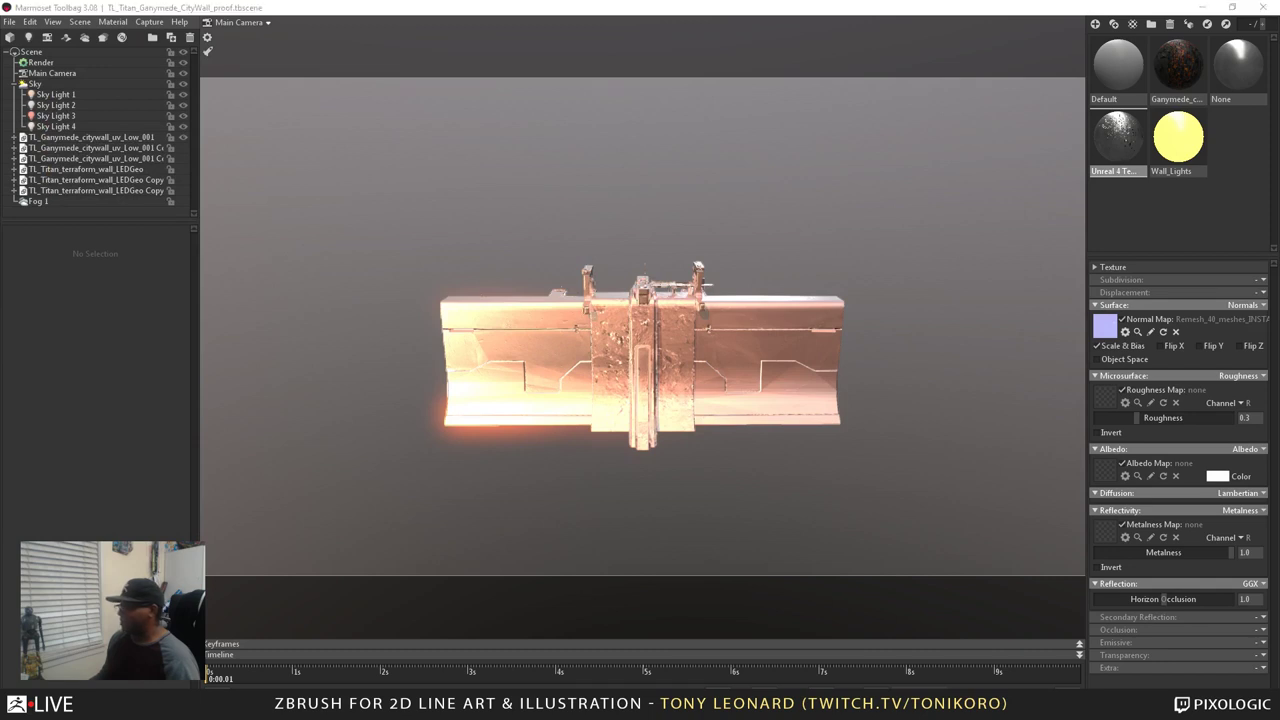
pyautogui.moveTo(1106, 533); pyautogui.dragTo(1106, 531)
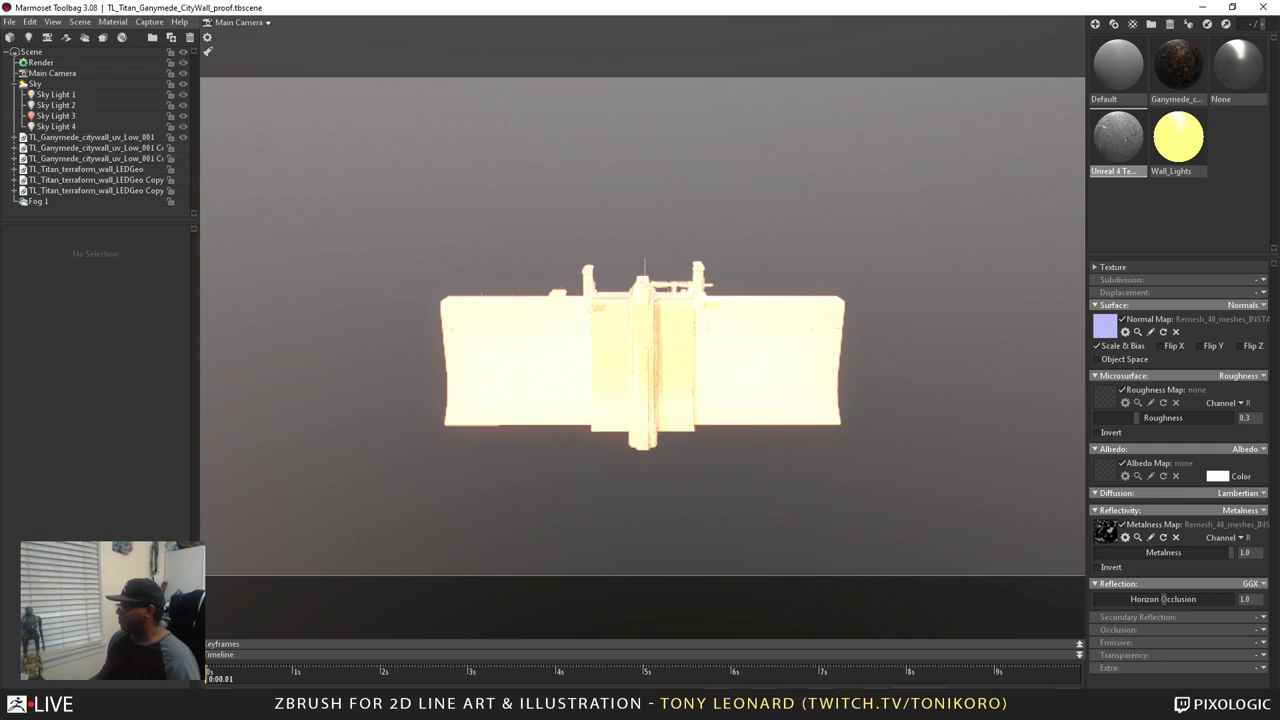
pyautogui.click(1250, 293)
pyautogui.click(1260, 332)
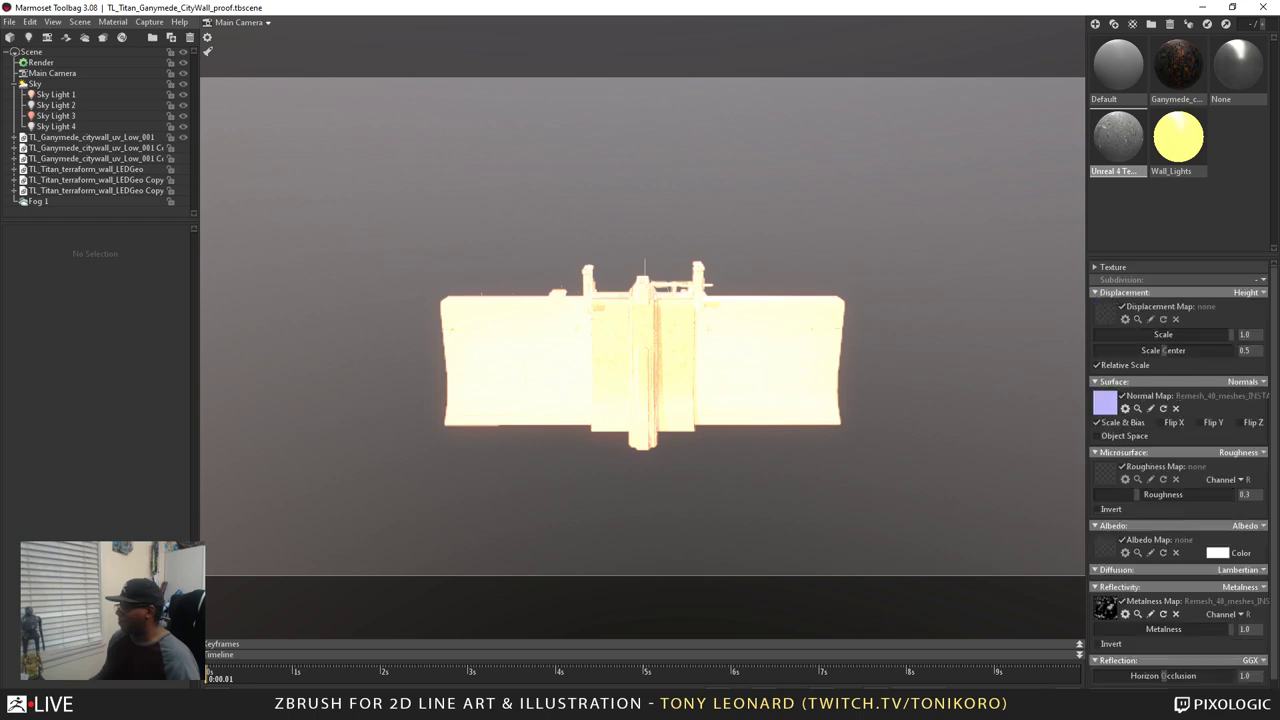
# Apply height.tga as displacement at scale 0.001, then add roughness.tga as the Roughness Map
pyautogui.moveTo(1120, 334); pyautogui.dragTo(1105, 313)
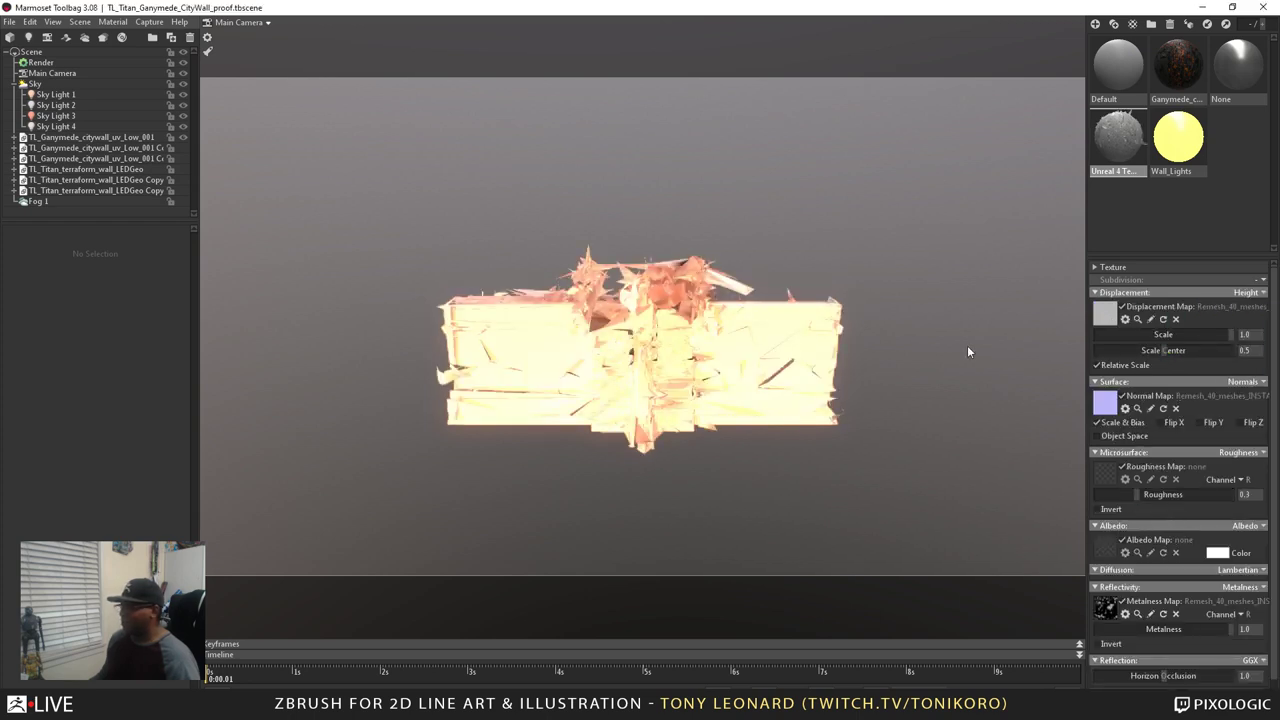
pyautogui.moveTo(799, 355)
pyautogui.mouseDown()
pyautogui.moveTo(829, 432)
pyautogui.moveTo(846, 543)
pyautogui.moveTo(832, 368)
pyautogui.moveTo(661, 447)
pyautogui.mouseUp()
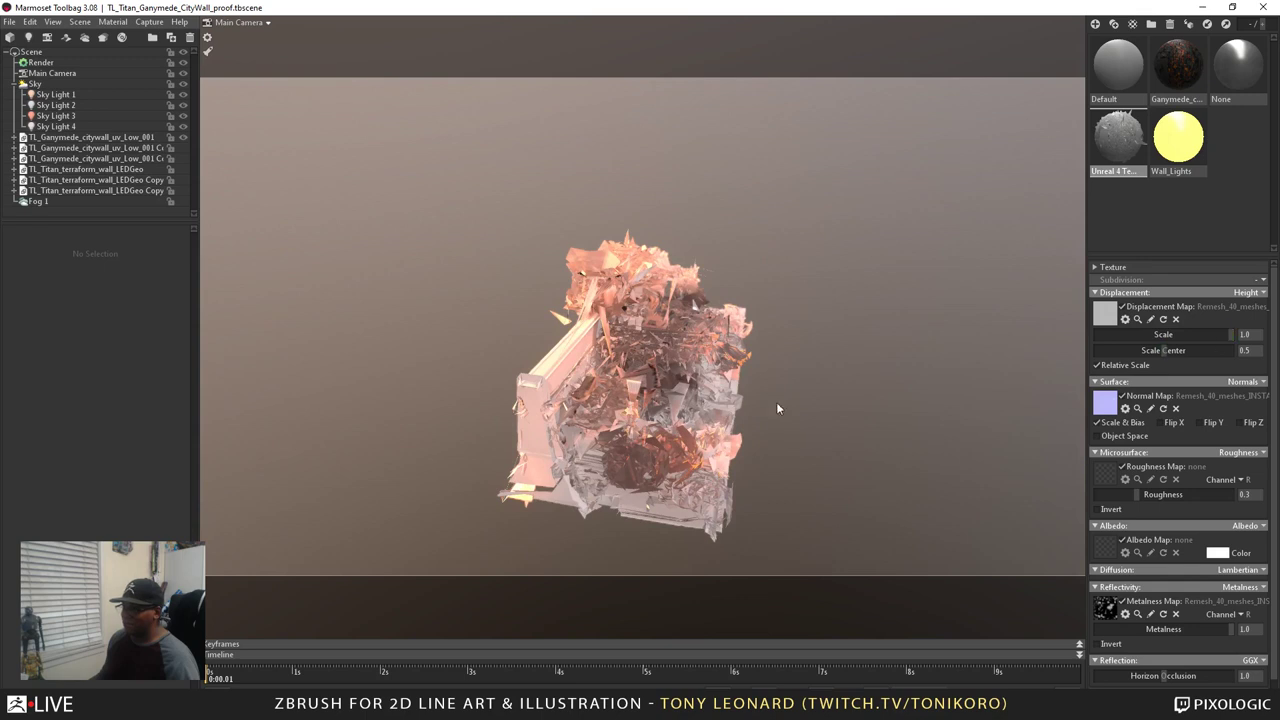
pyautogui.moveTo(1231, 338); pyautogui.dragTo(1121, 345)
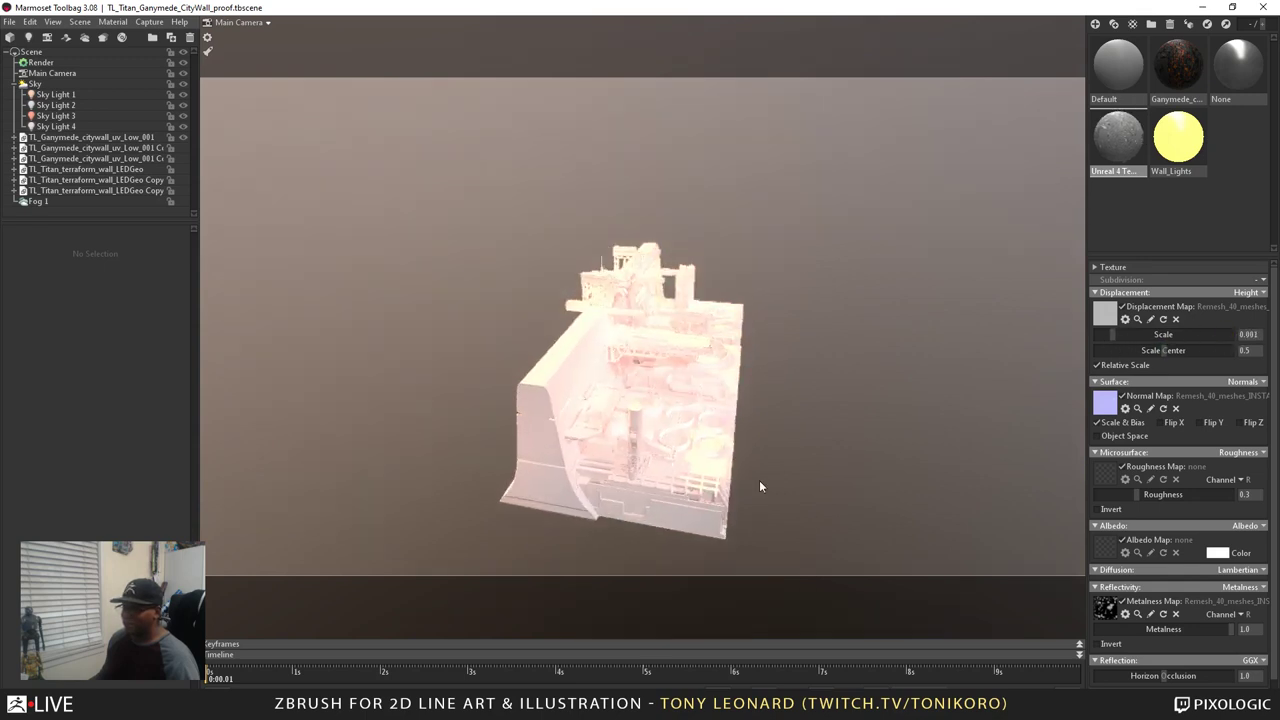
pyautogui.moveTo(760, 486); pyautogui.dragTo(914, 457)
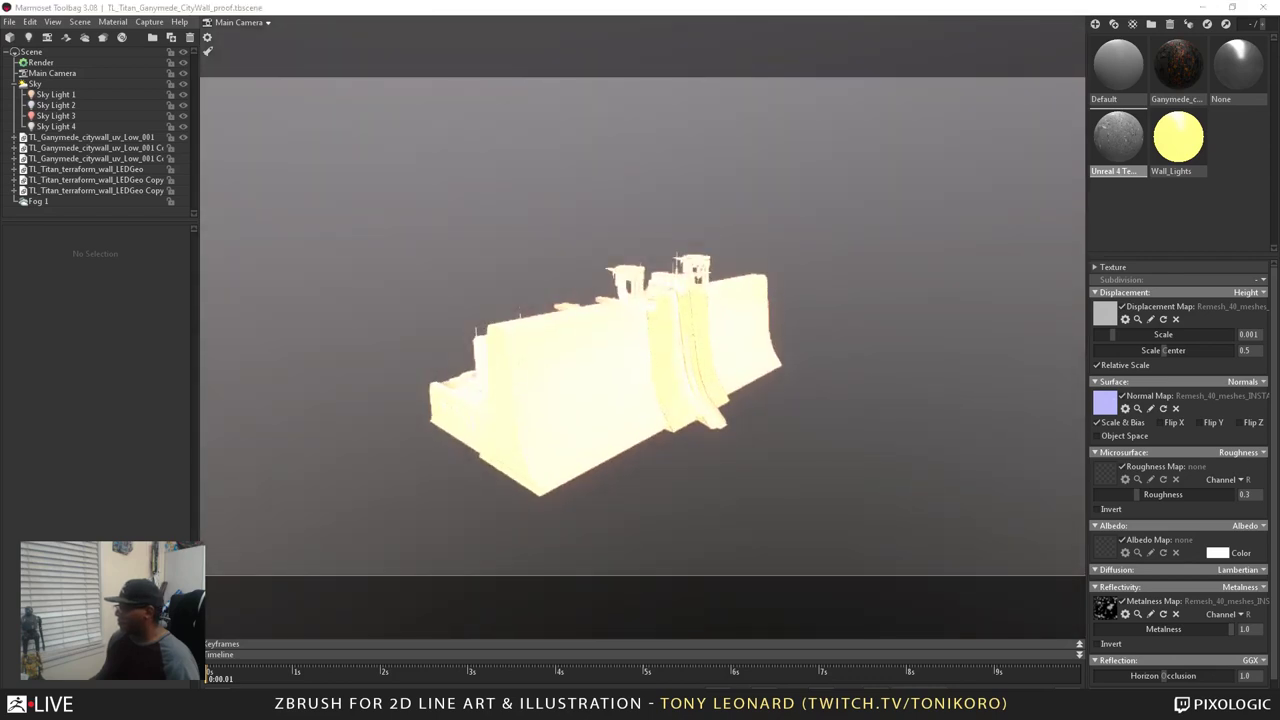
pyautogui.moveTo(1055, 585); pyautogui.dragTo(1106, 474)
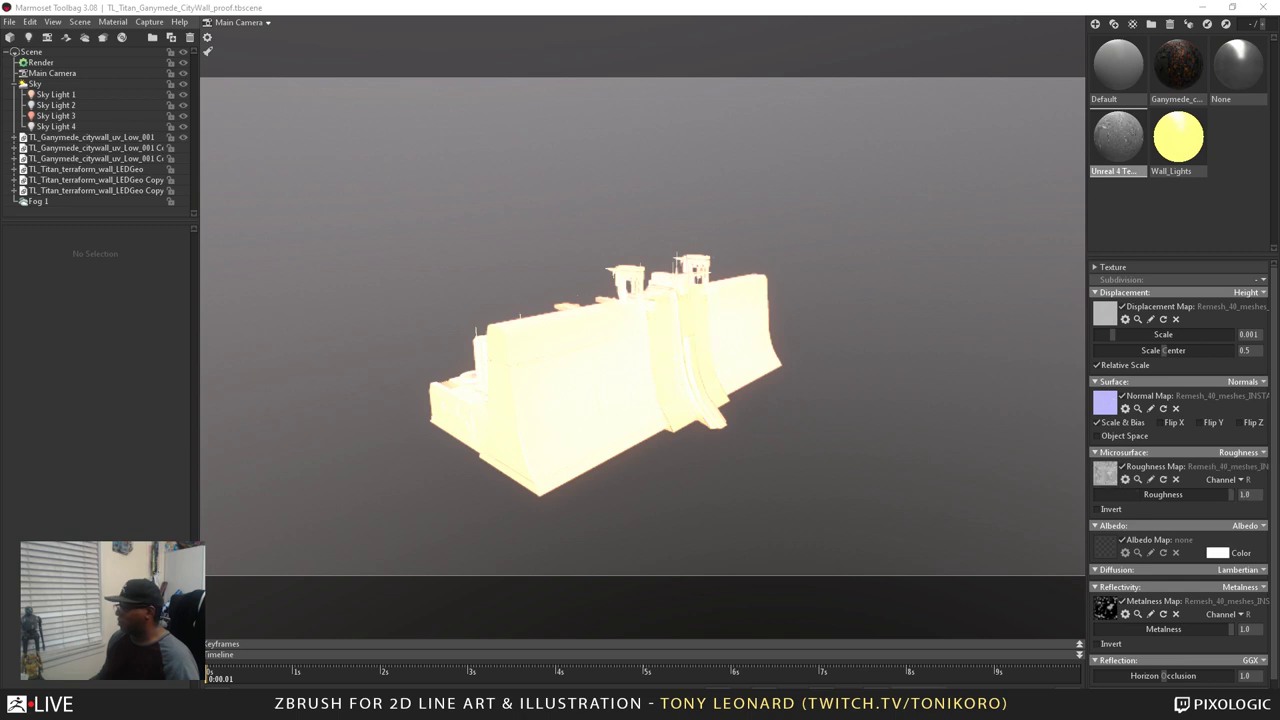
pyautogui.moveTo(752, 442); pyautogui.dragTo(700, 500)
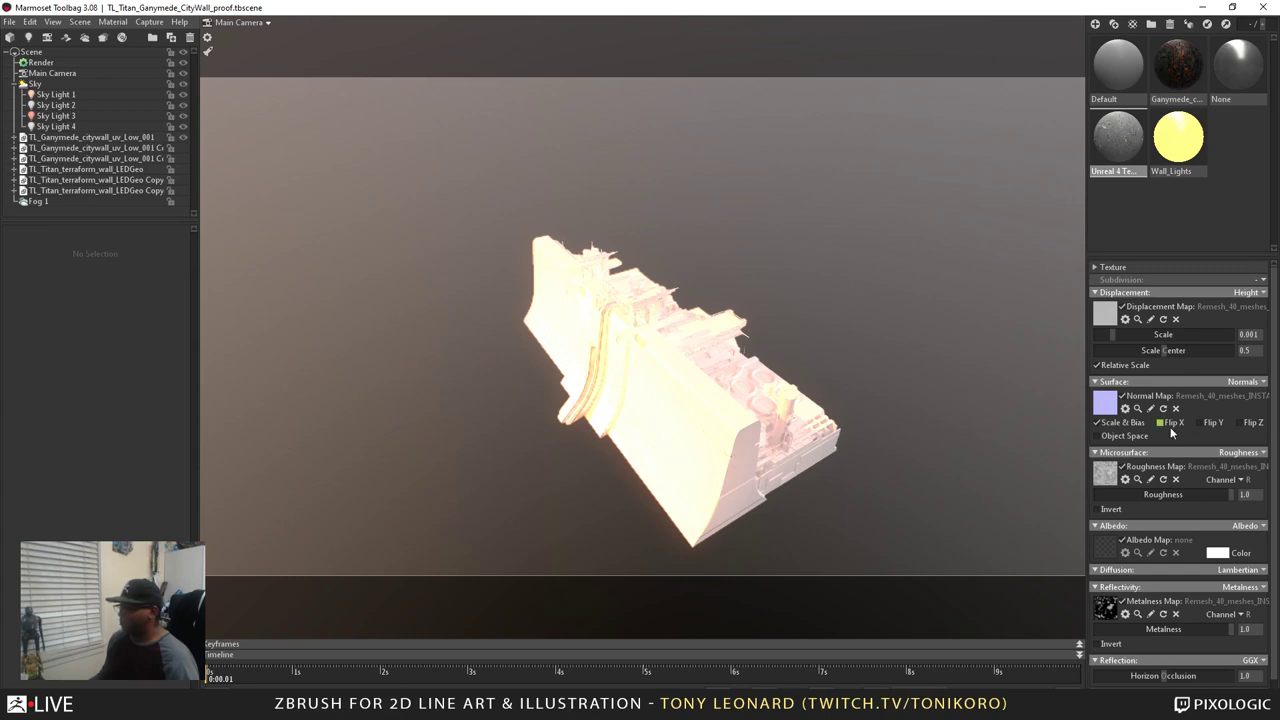
# Set the material's Occlusion mode to Occlusion
pyautogui.scroll(-1, 1199, 403)
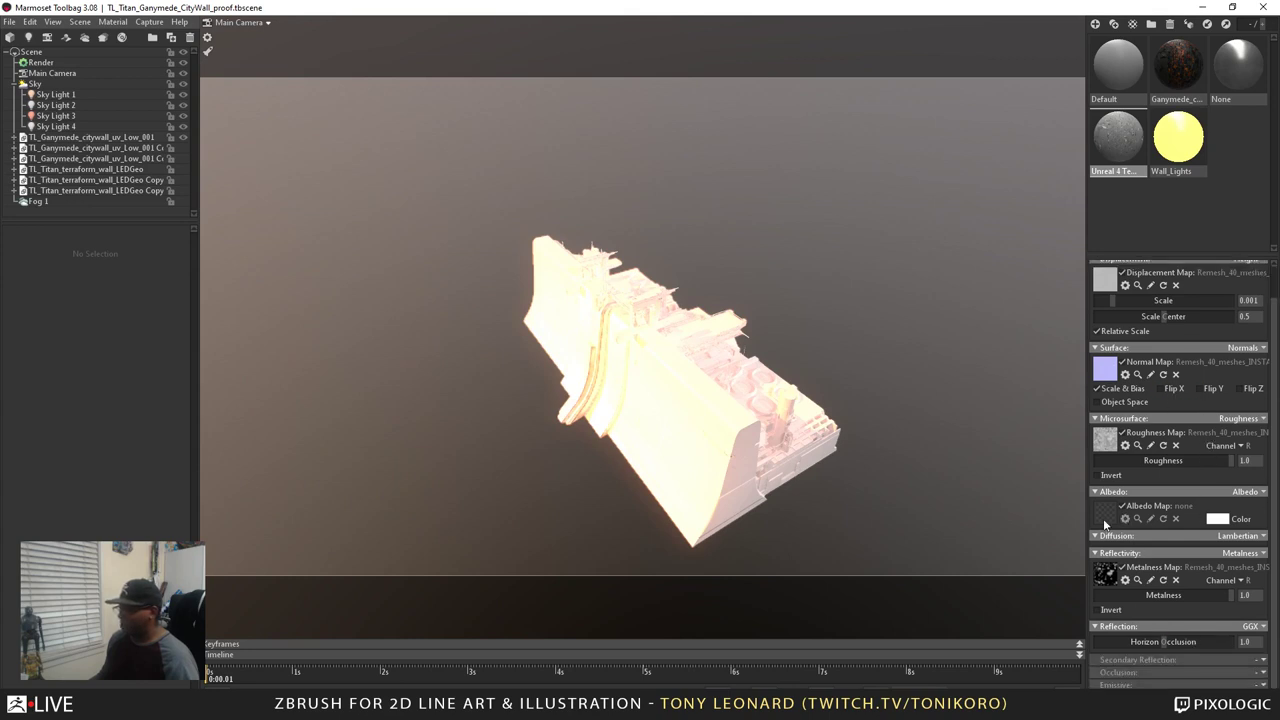
pyautogui.click(1258, 664)
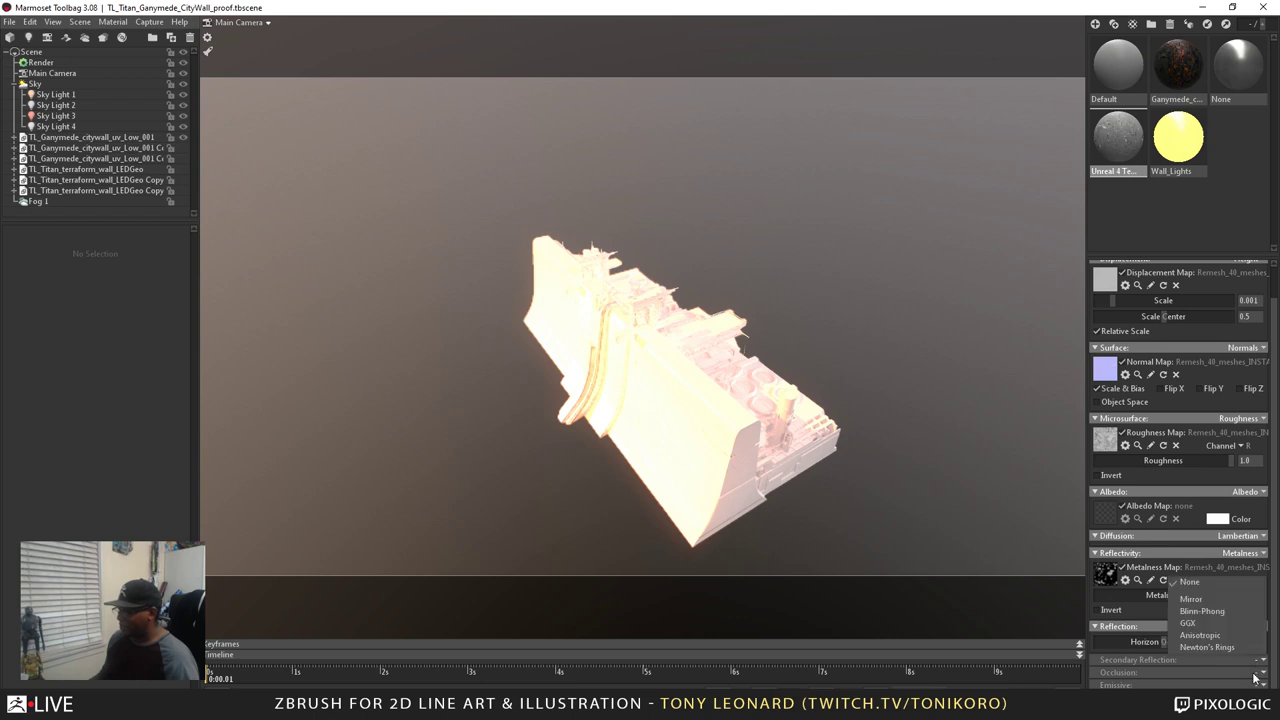
pyautogui.click(1255, 678)
pyautogui.click(1200, 697)
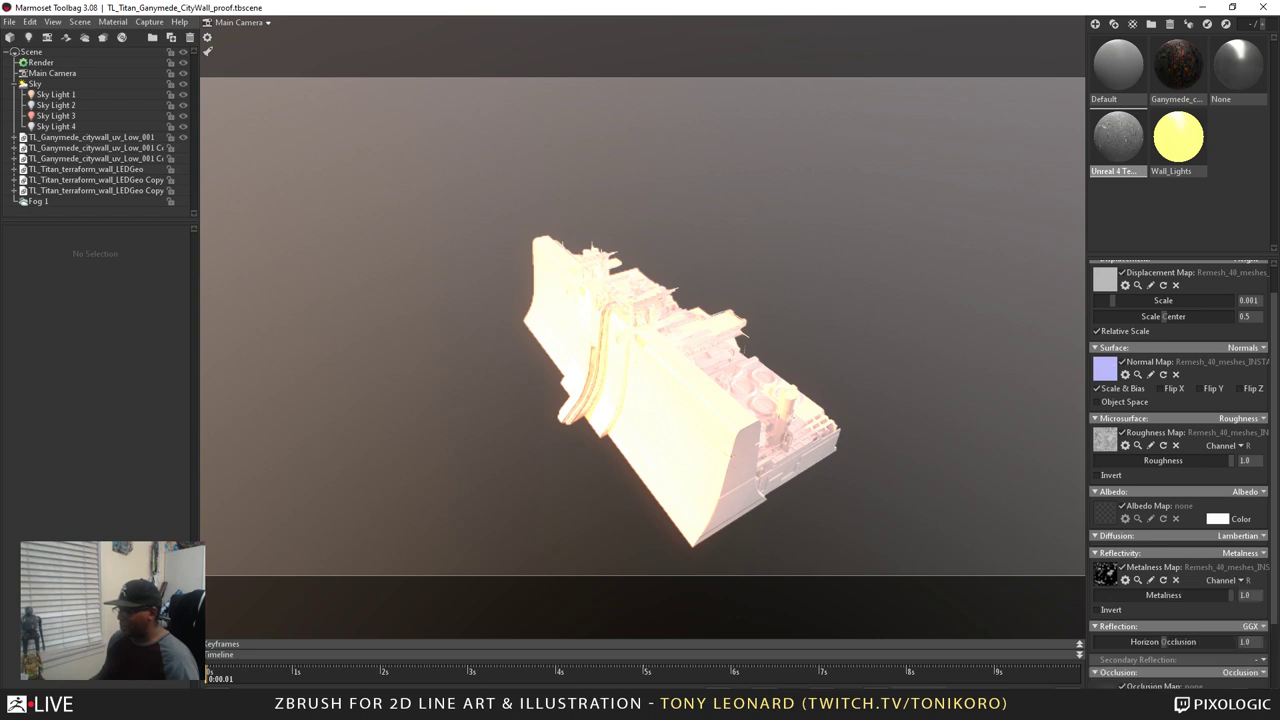
# Load albedo.tga into the Albedo Map and ao.tga into the Occlusion Map
pyautogui.scroll(-1, 1180, 470)
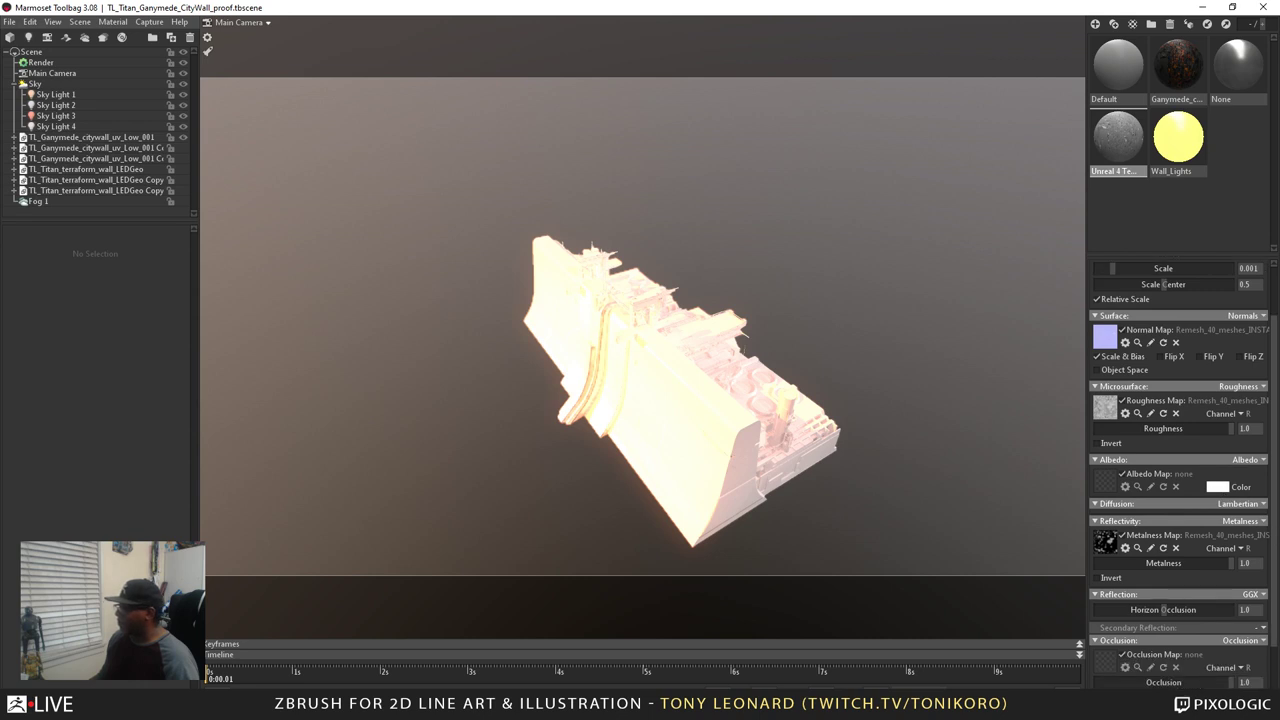
pyautogui.moveTo(1257, 528); pyautogui.dragTo(1106, 663)
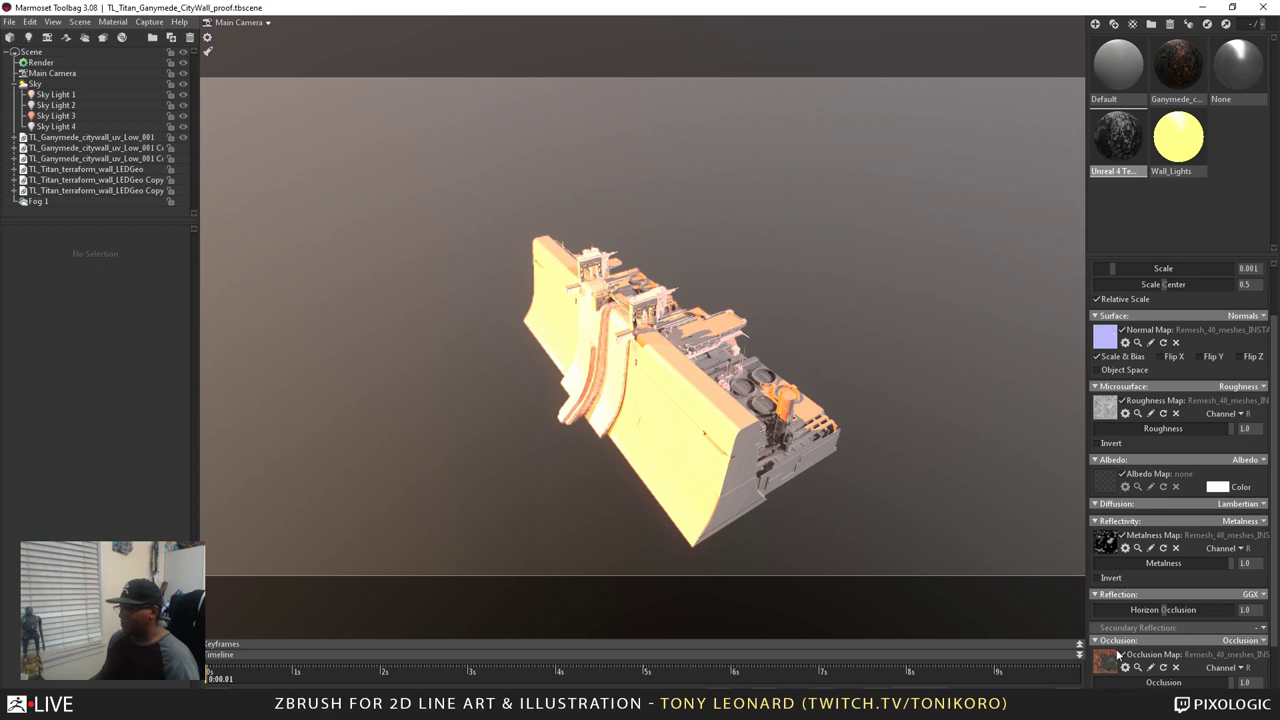
pyautogui.moveTo(1276, 390); pyautogui.dragTo(1112, 484)
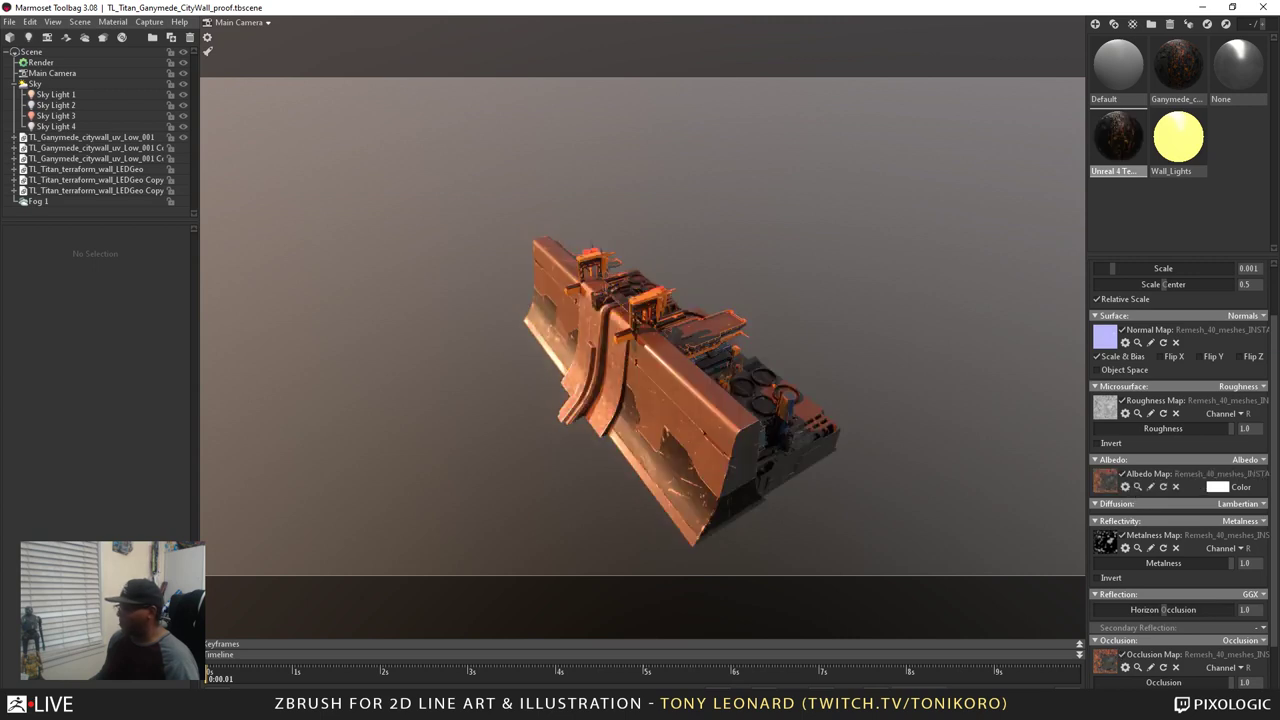
pyautogui.moveTo(1132, 651); pyautogui.dragTo(1105, 658)
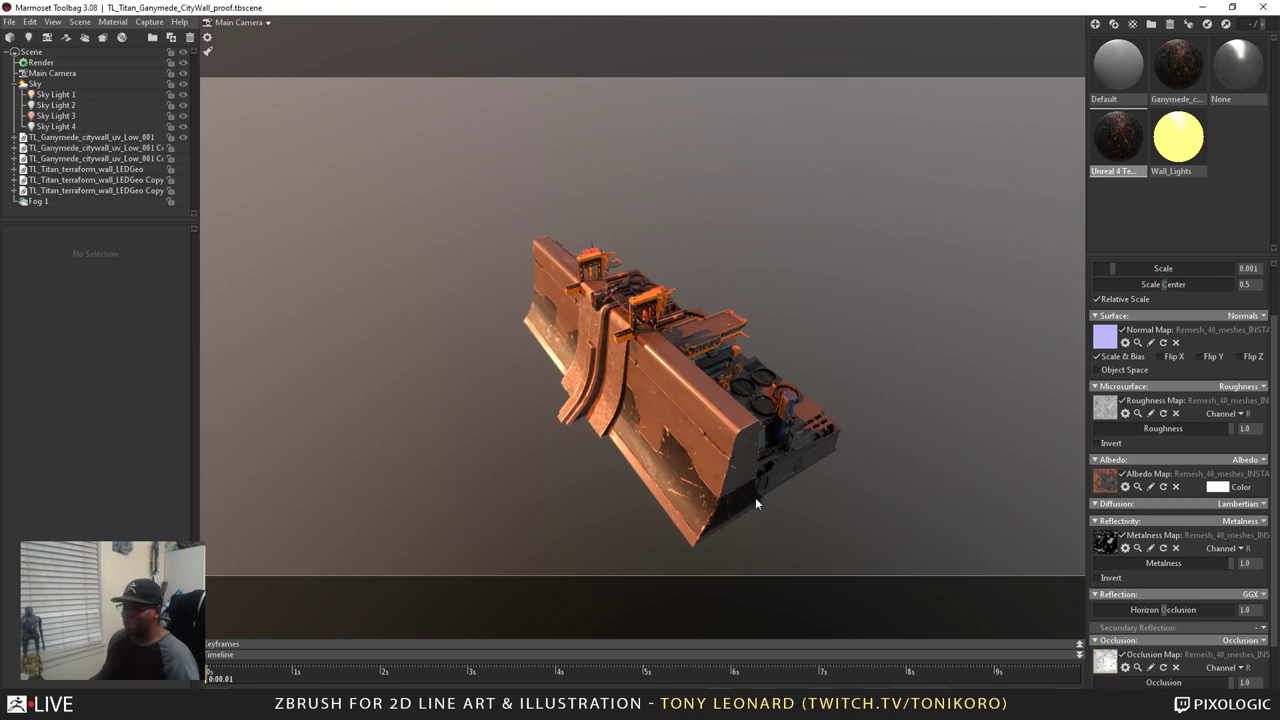
pyautogui.moveTo(757, 497); pyautogui.dragTo(1050, 530)
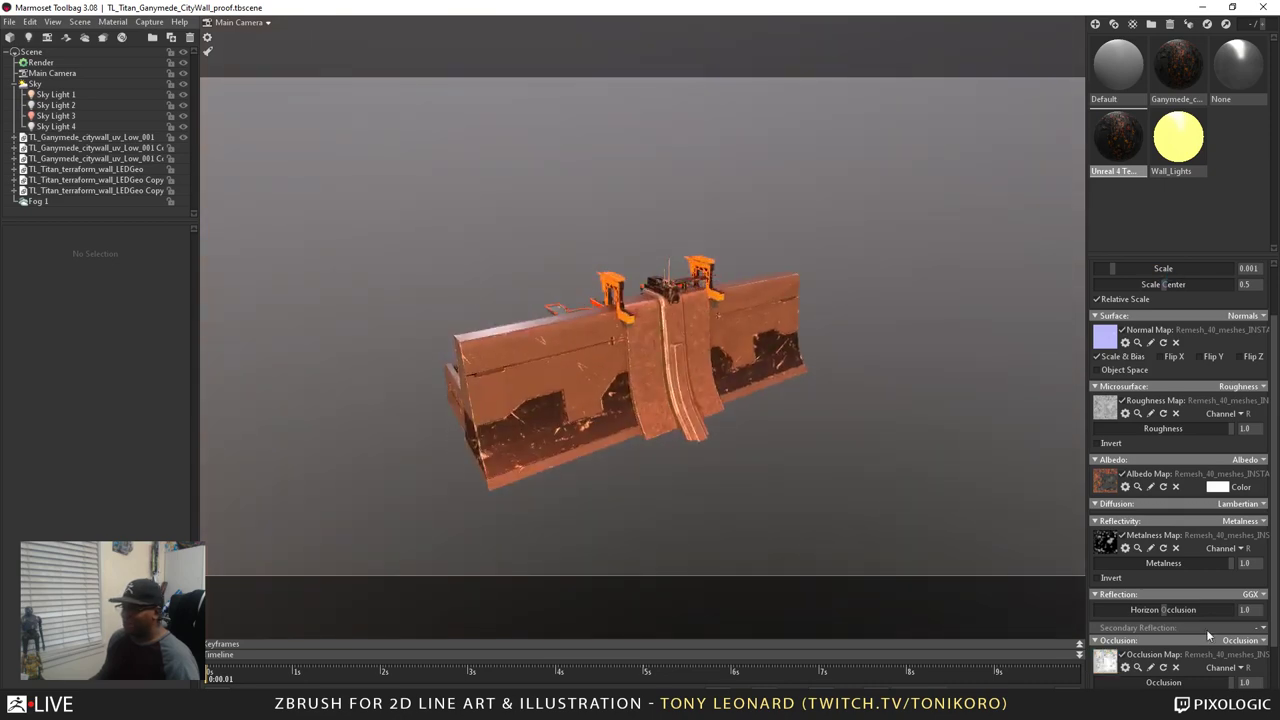
pyautogui.click(1122, 474)
pyautogui.moveTo(754, 457); pyautogui.dragTo(640, 399)
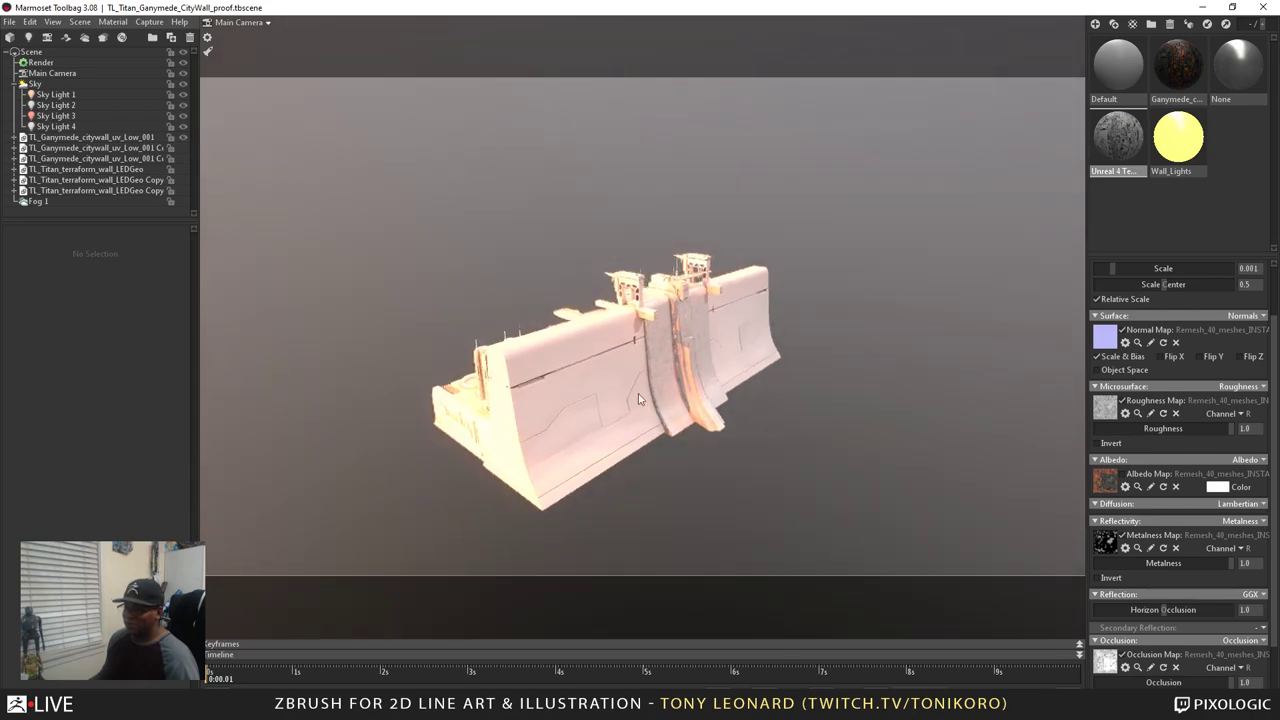
pyautogui.moveTo(640, 399); pyautogui.dragTo(643, 462, button='right')
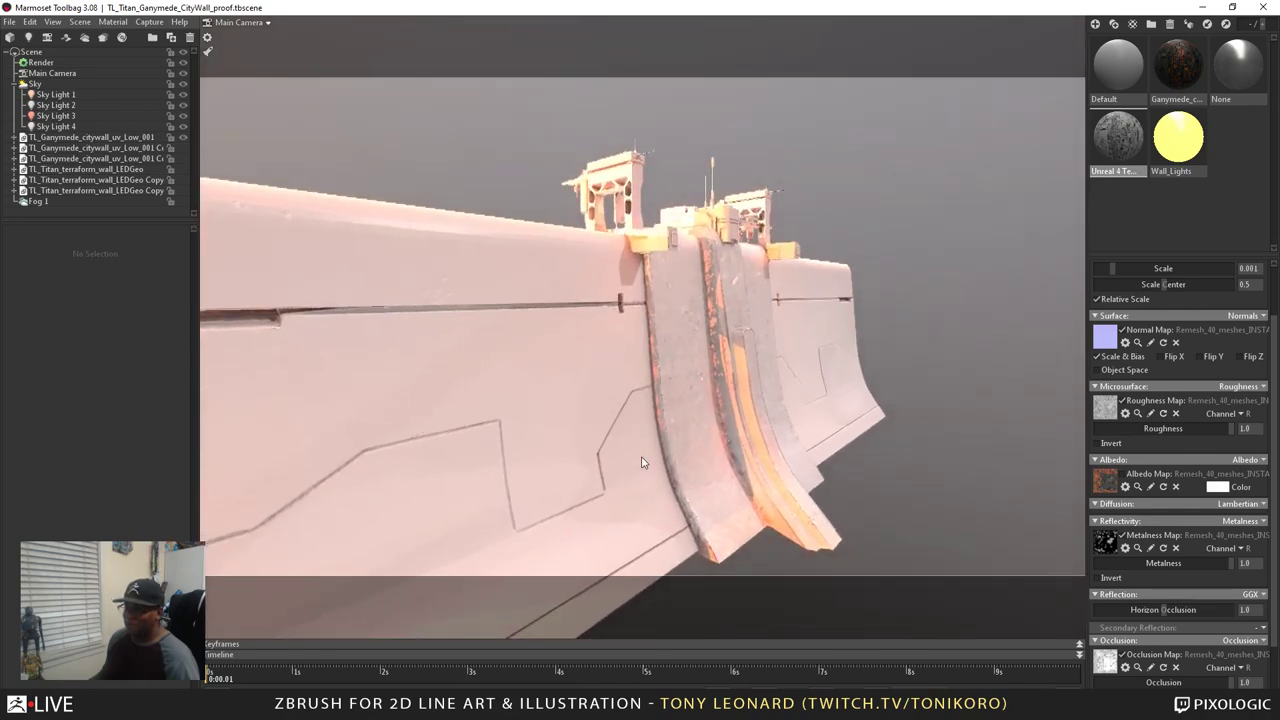
pyautogui.moveTo(643, 462); pyautogui.dragTo(522, 445)
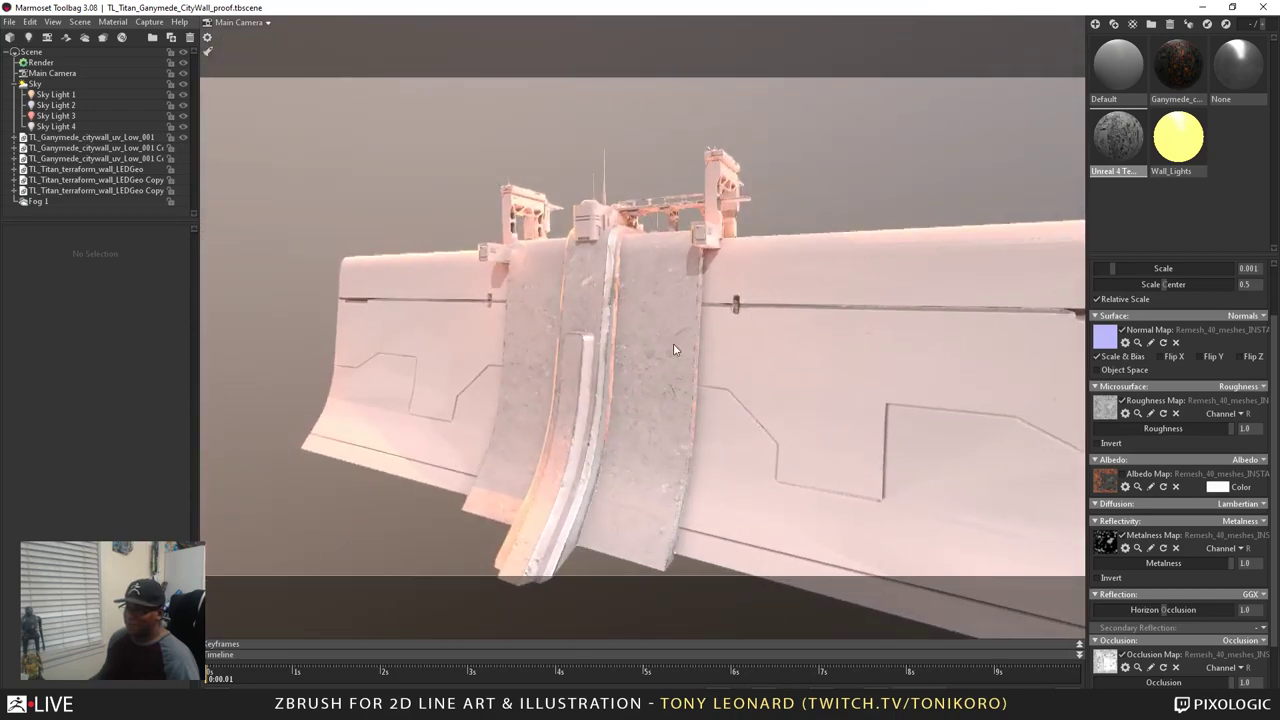
pyautogui.moveTo(744, 450); pyautogui.dragTo(735, 477)
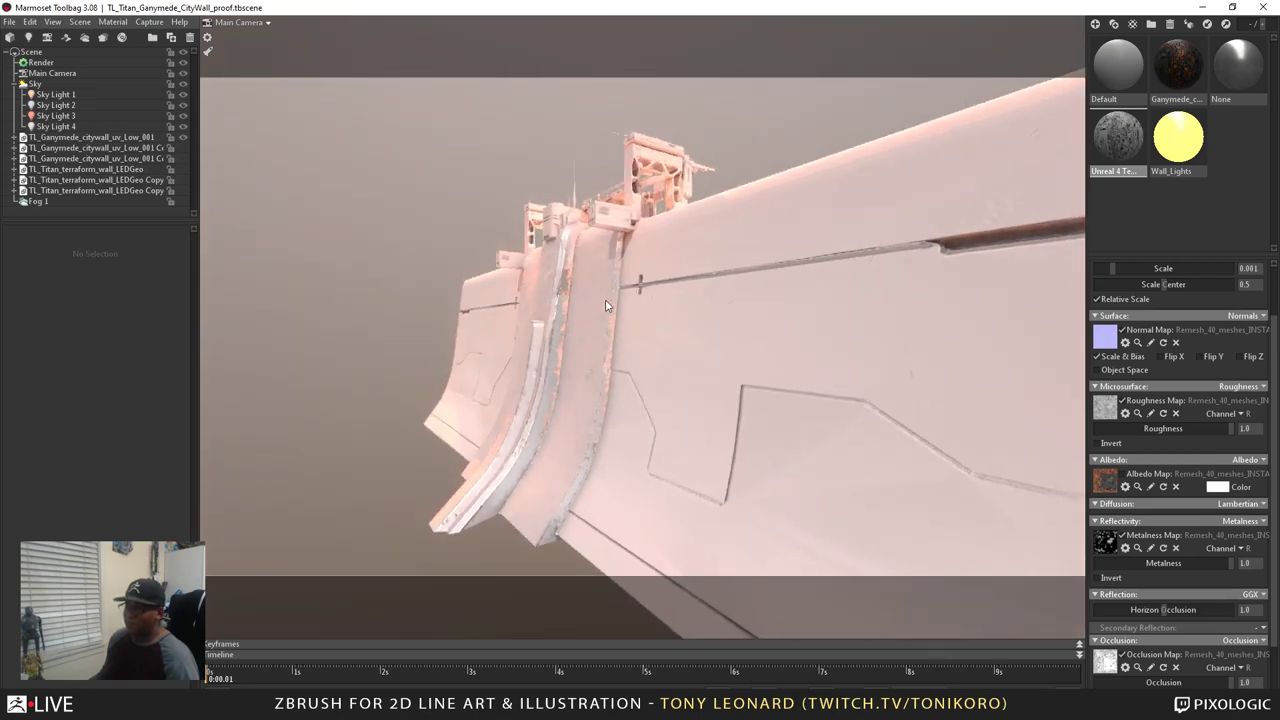
pyautogui.moveTo(613, 372); pyautogui.dragTo(776, 390)
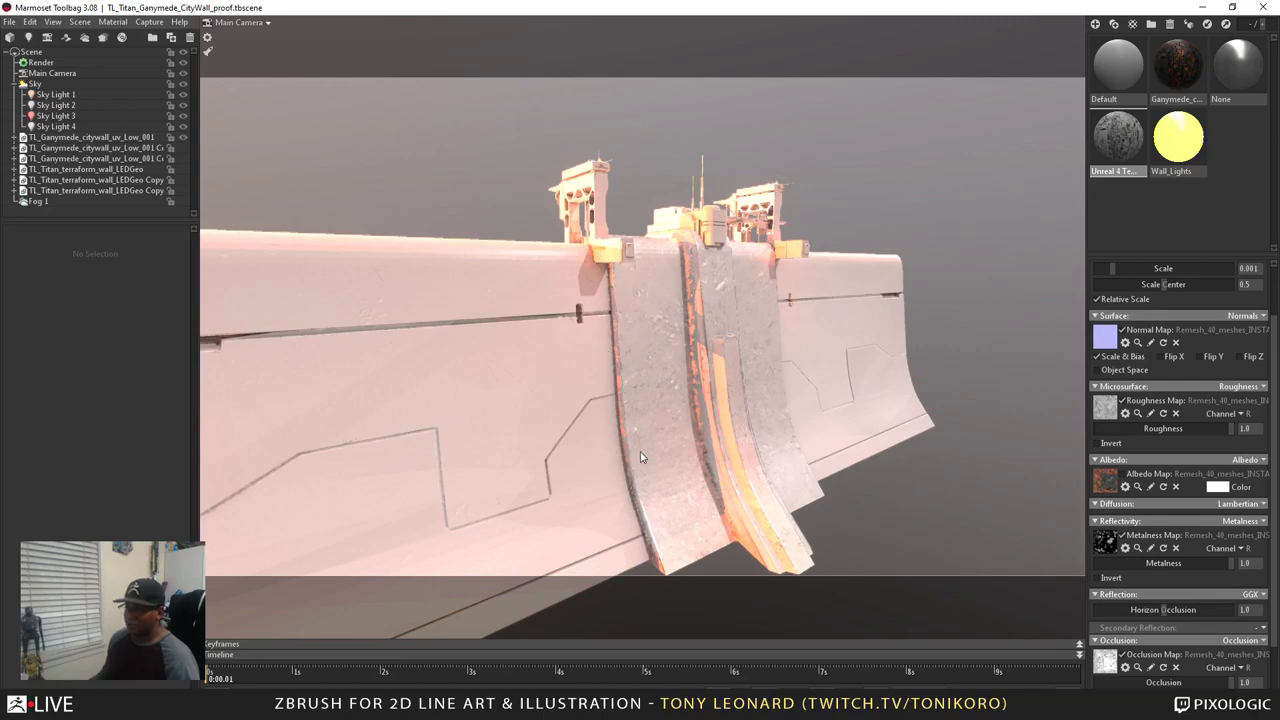
pyautogui.moveTo(641, 457); pyautogui.dragTo(970, 520)
pyautogui.moveTo(726, 413); pyautogui.dragTo(614, 290)
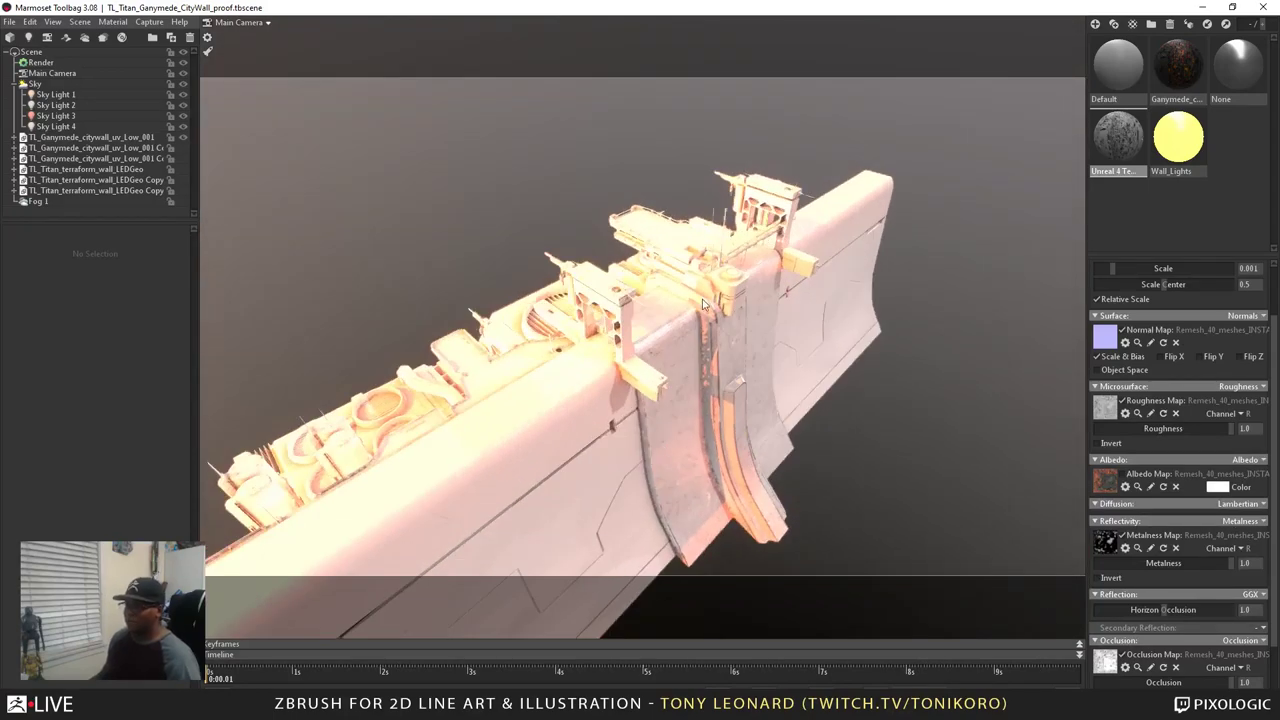
pyautogui.moveTo(916, 266); pyautogui.dragTo(717, 420)
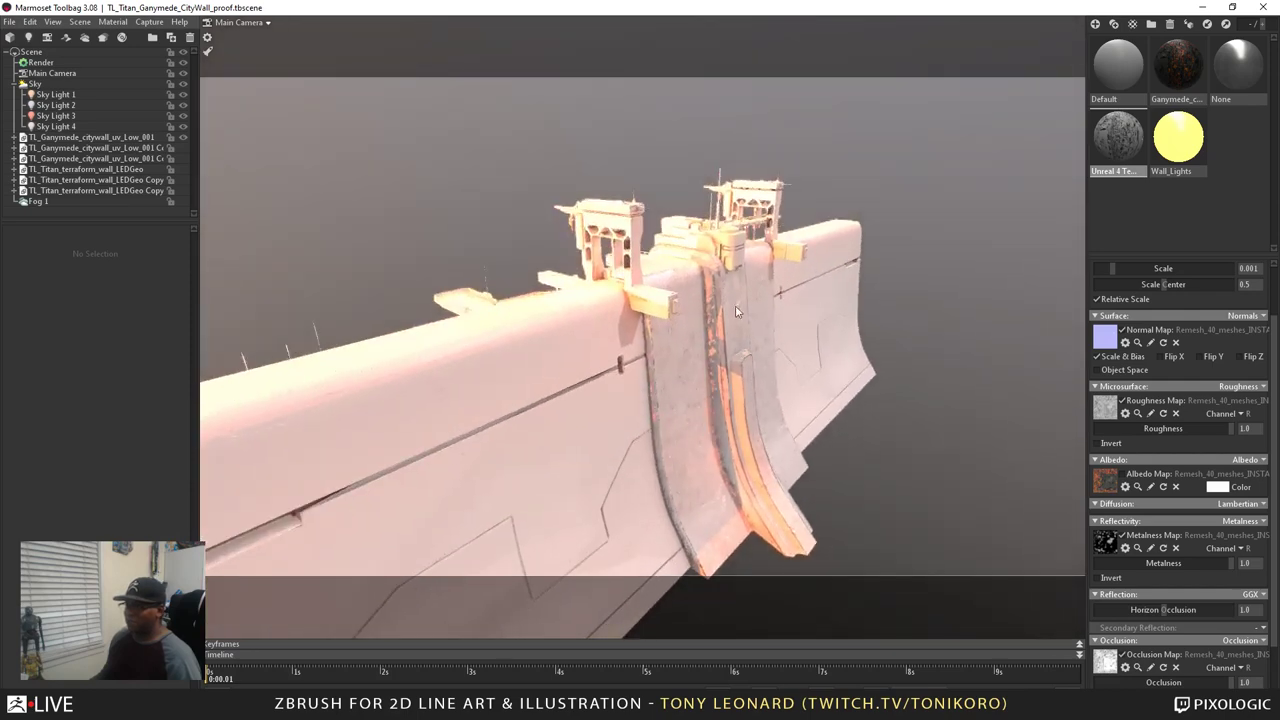
pyautogui.moveTo(590, 460); pyautogui.dragTo(632, 440)
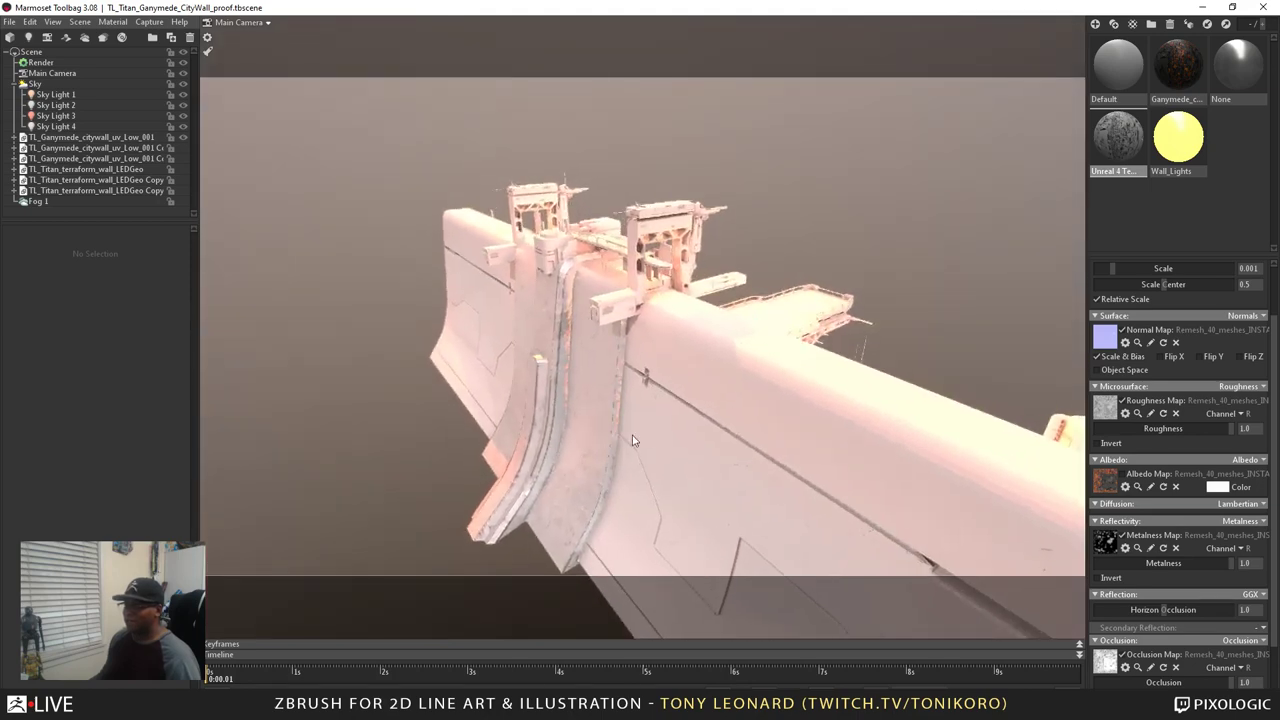
pyautogui.moveTo(668, 508); pyautogui.dragTo(623, 459)
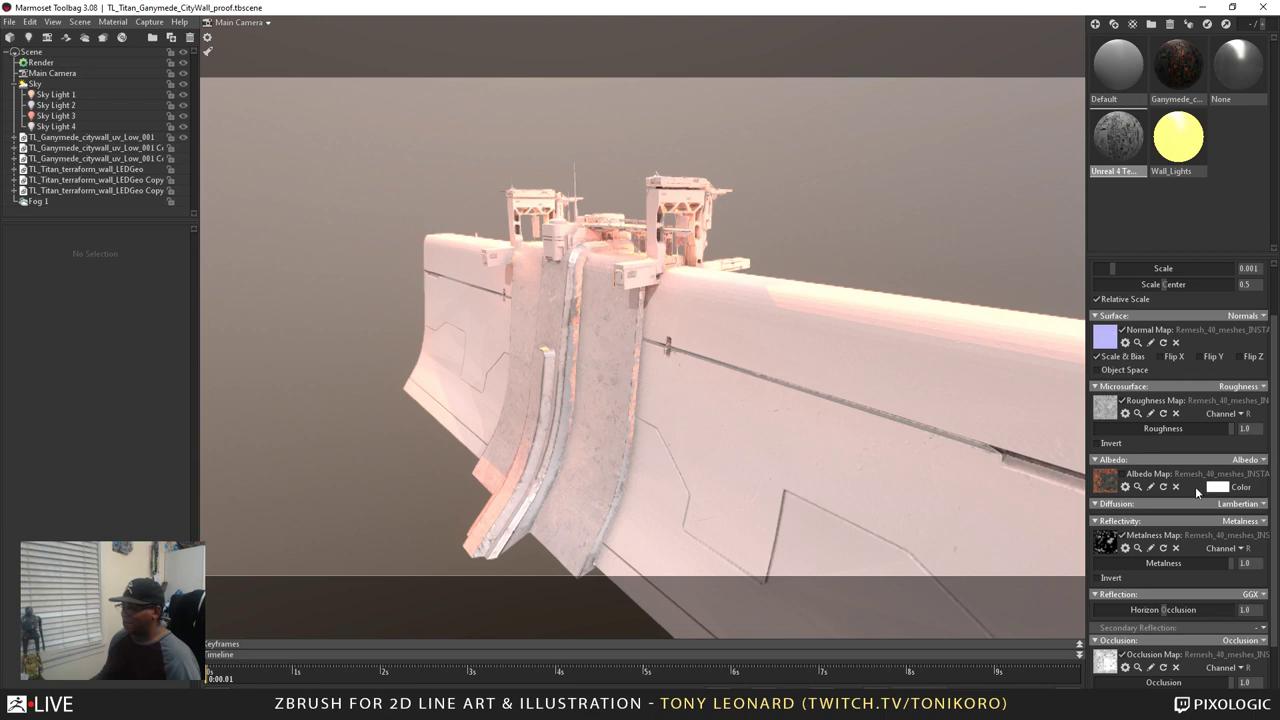
pyautogui.scroll(1, 1195, 486)
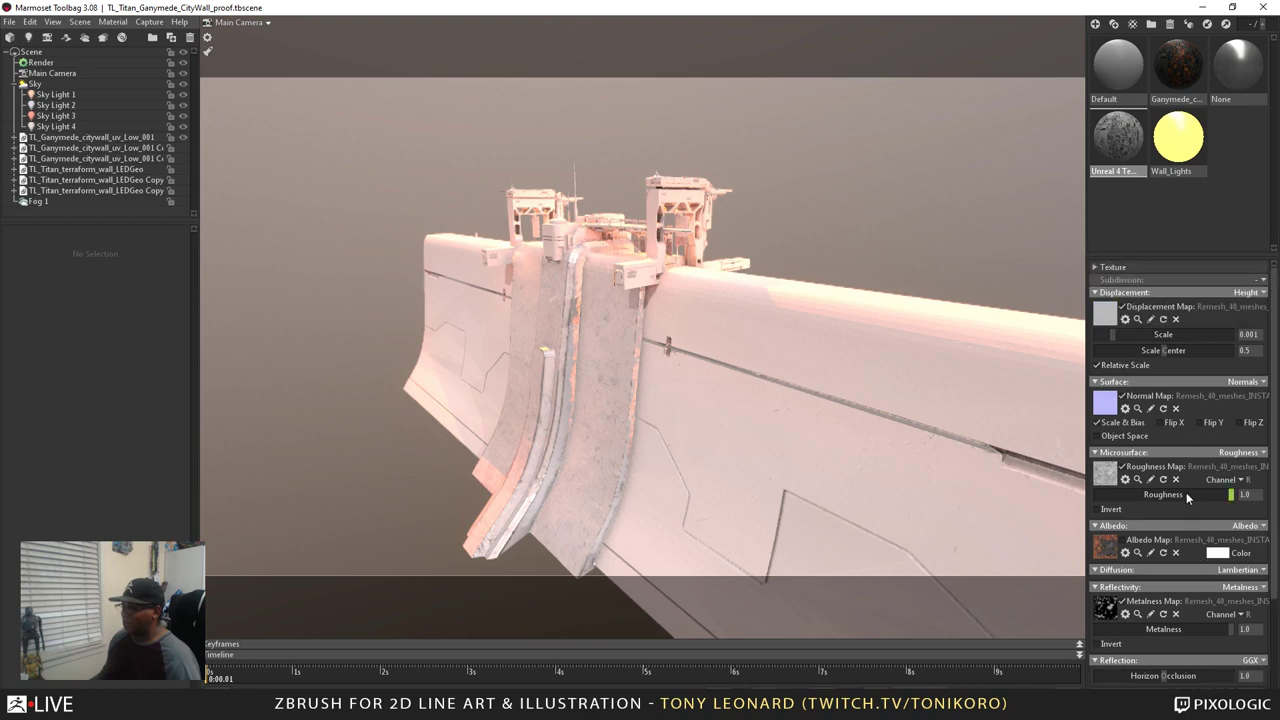
# Reselect the wall's material and enable its Albedo Map checkbox
pyautogui.click(1178, 138)
pyautogui.click(1139, 145)
pyautogui.click(1122, 540)
pyautogui.moveTo(739, 476); pyautogui.dragTo(881, 482)
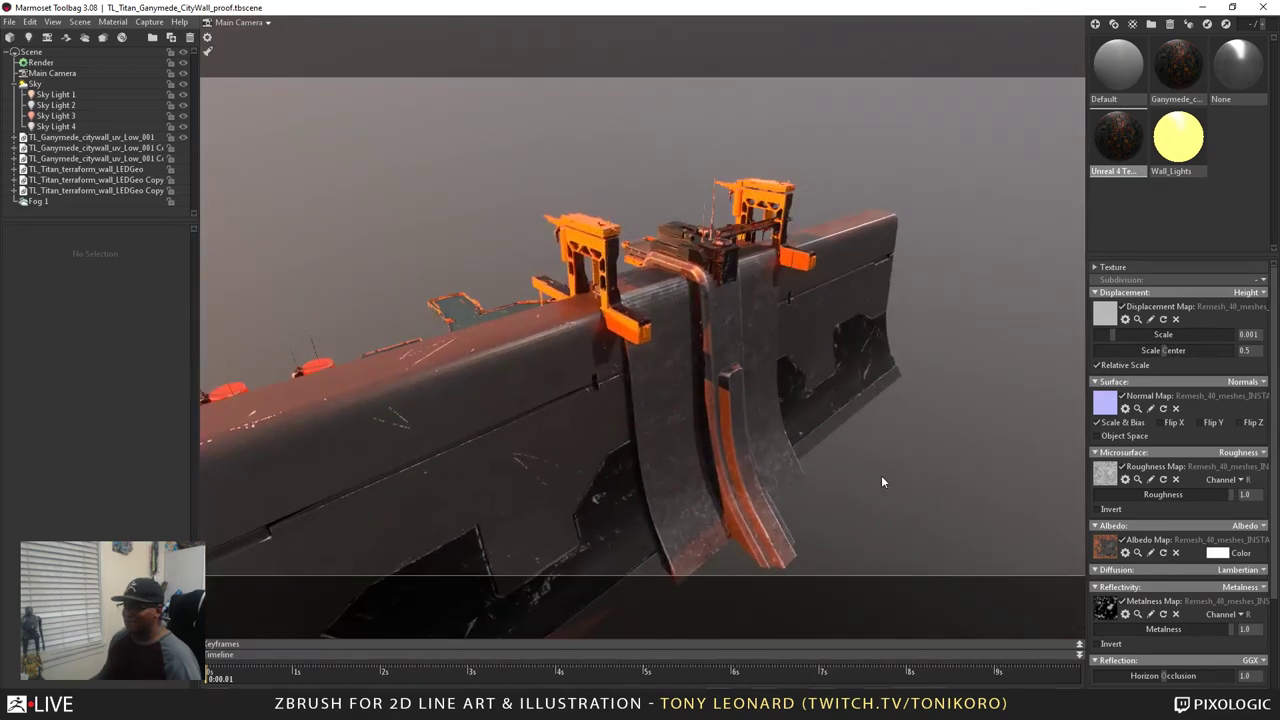
# Save the wall material as TL_Ganymede_citywall_mat.tbmat in F:\TL_Ganymede_citywall_InstaLOD
pyautogui.rightClick(1118, 140)
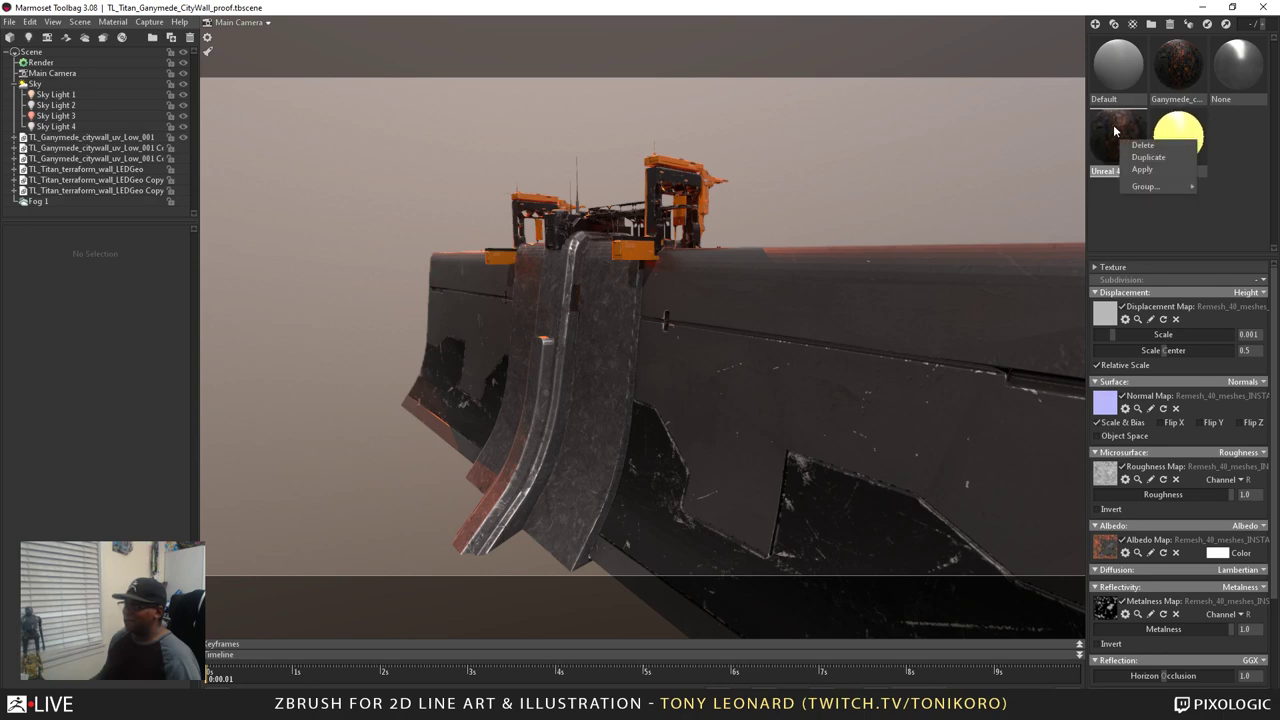
pyautogui.press('Escape')
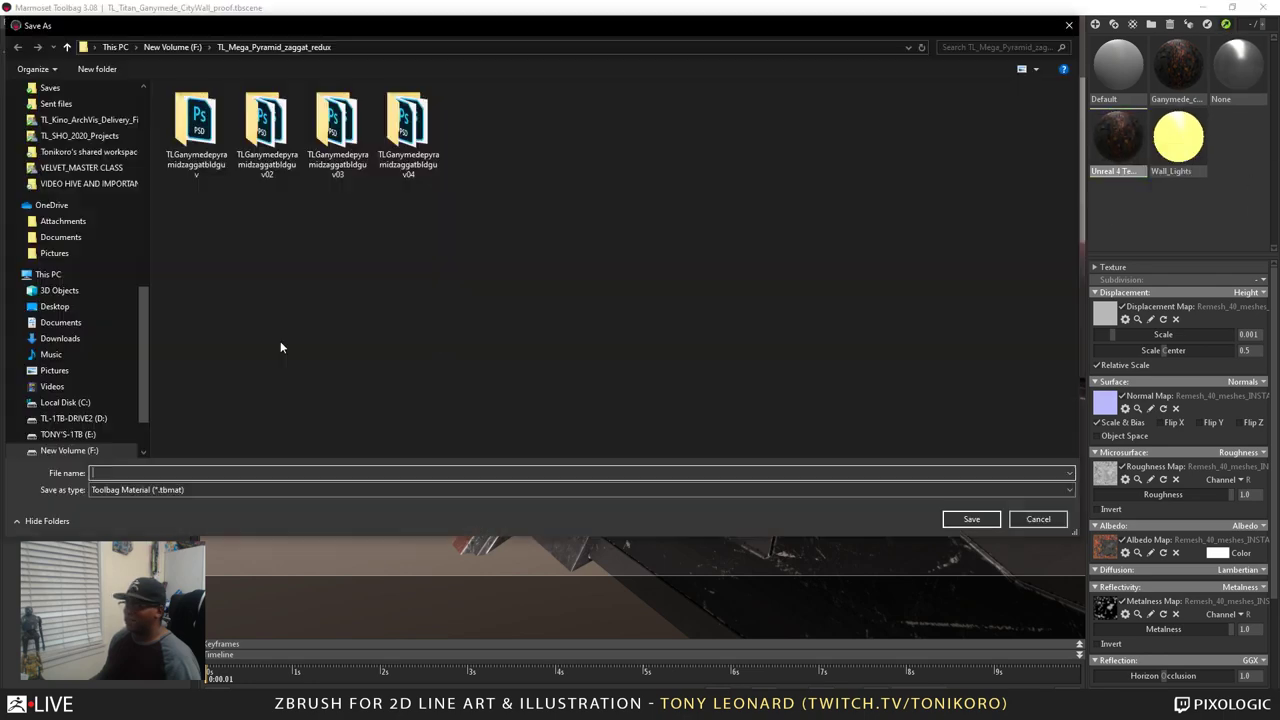
pyautogui.click(181, 48)
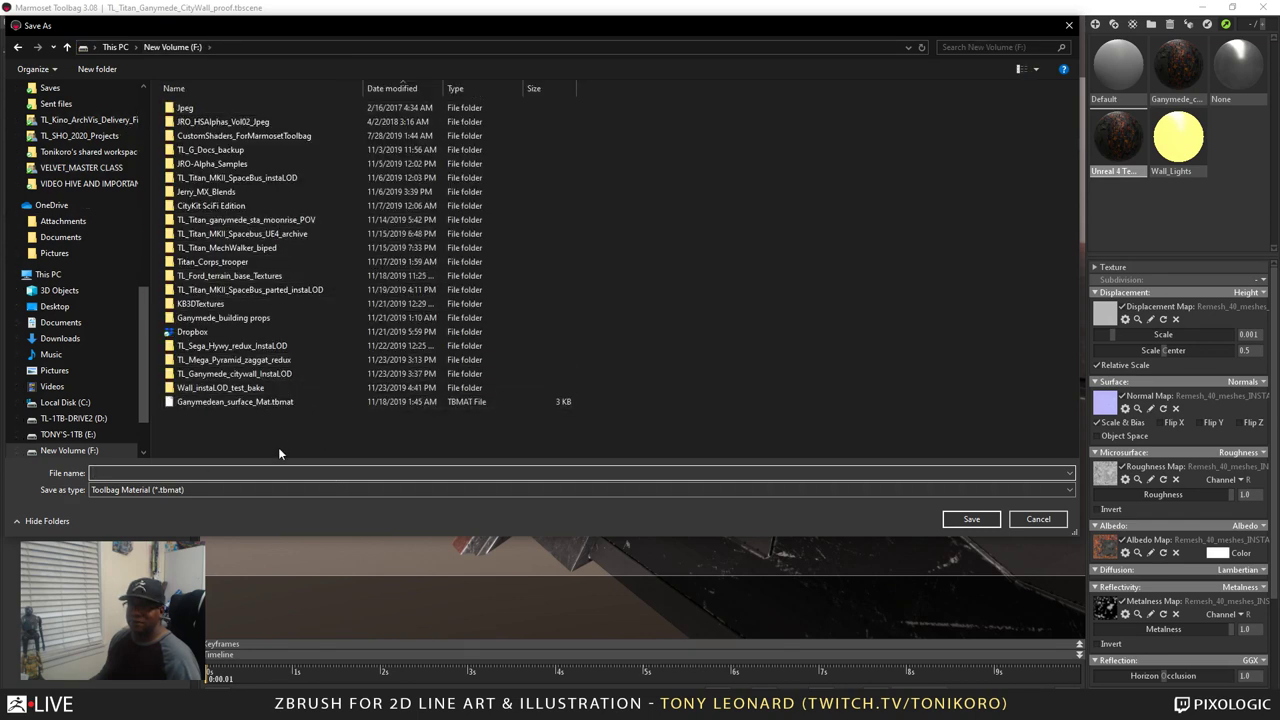
pyautogui.doubleClick(272, 375)
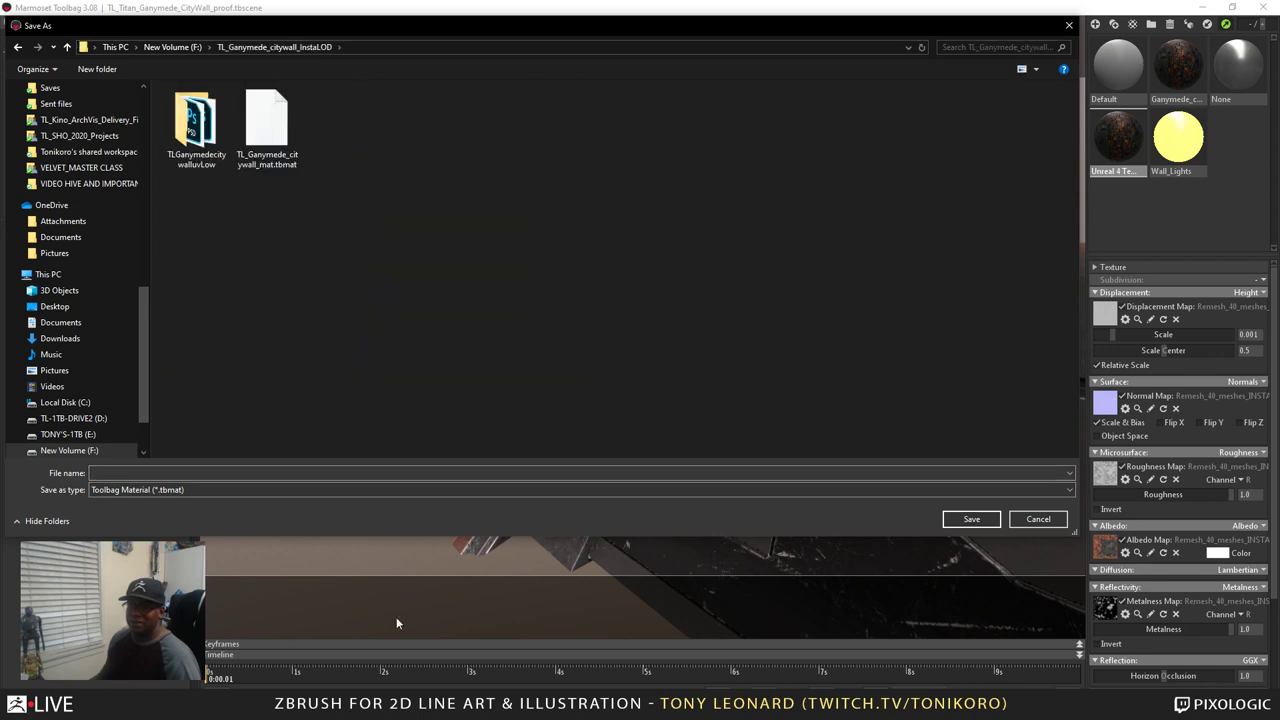
pyautogui.click(264, 164)
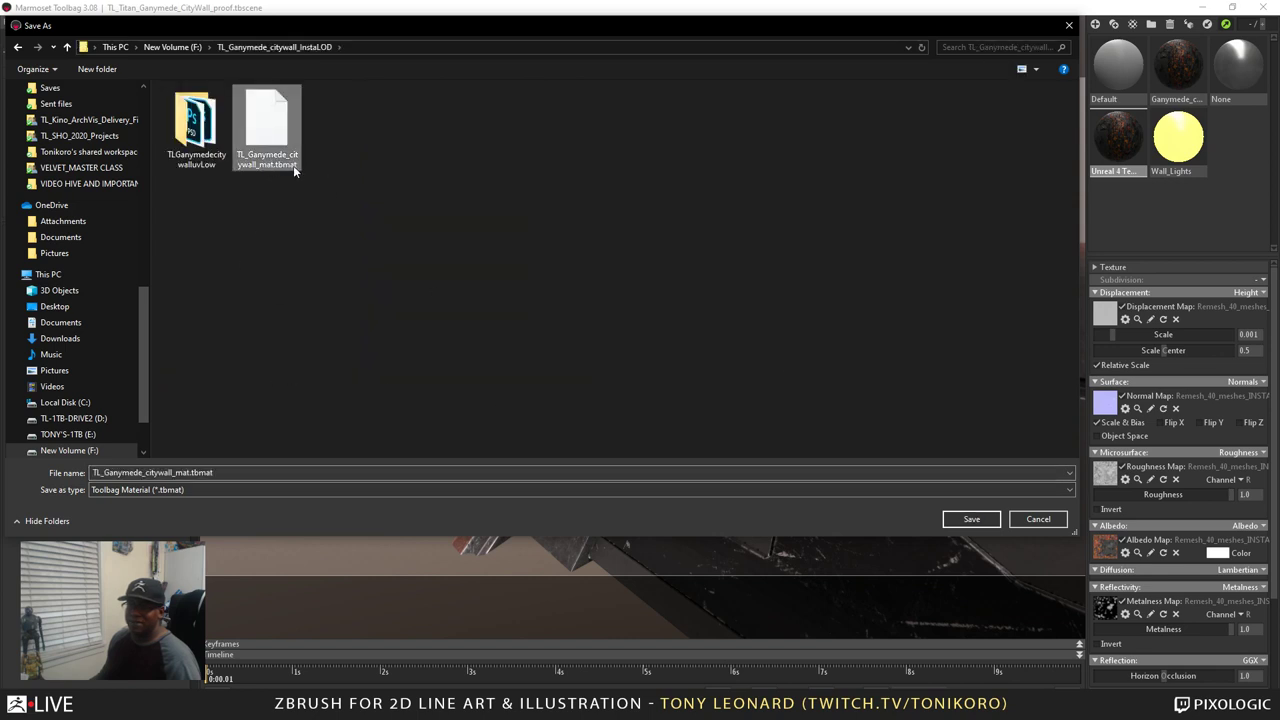
pyautogui.click(969, 518)
# Confirm overwriting the material file and place the wall material in new group MatGroup 1
pyautogui.click(670, 367)
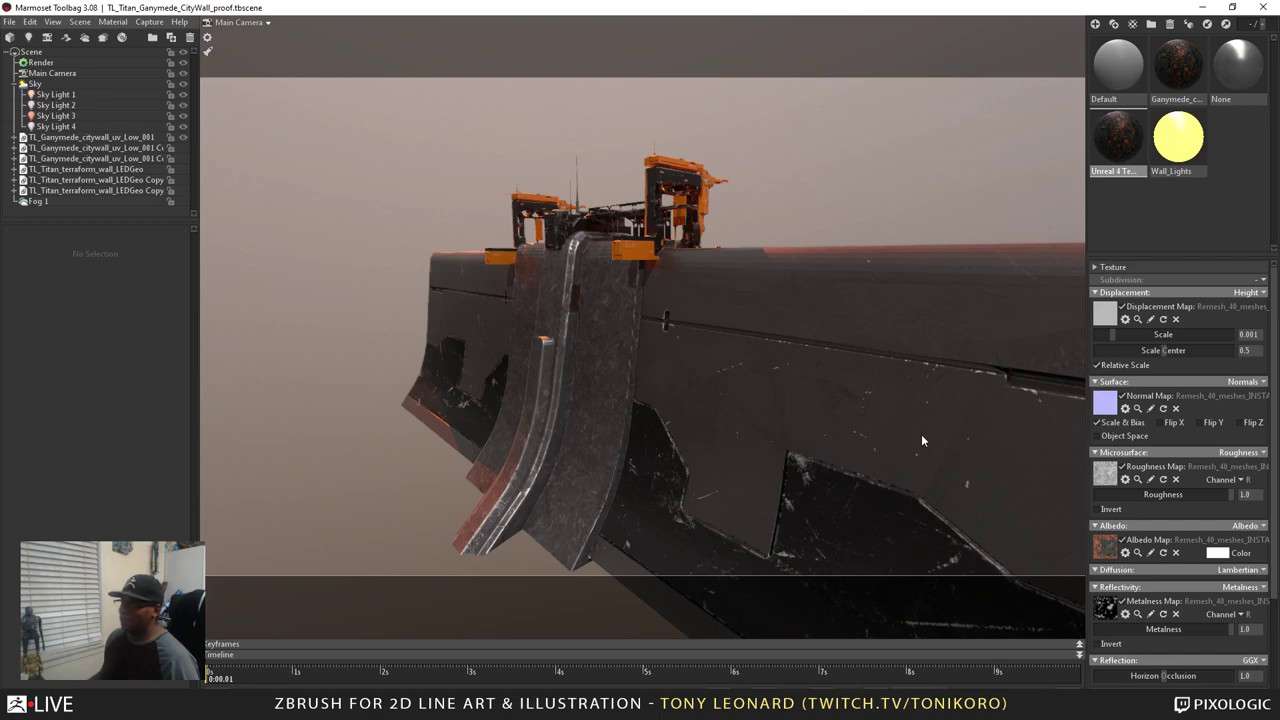
pyautogui.moveTo(802, 240); pyautogui.dragTo(900, 300)
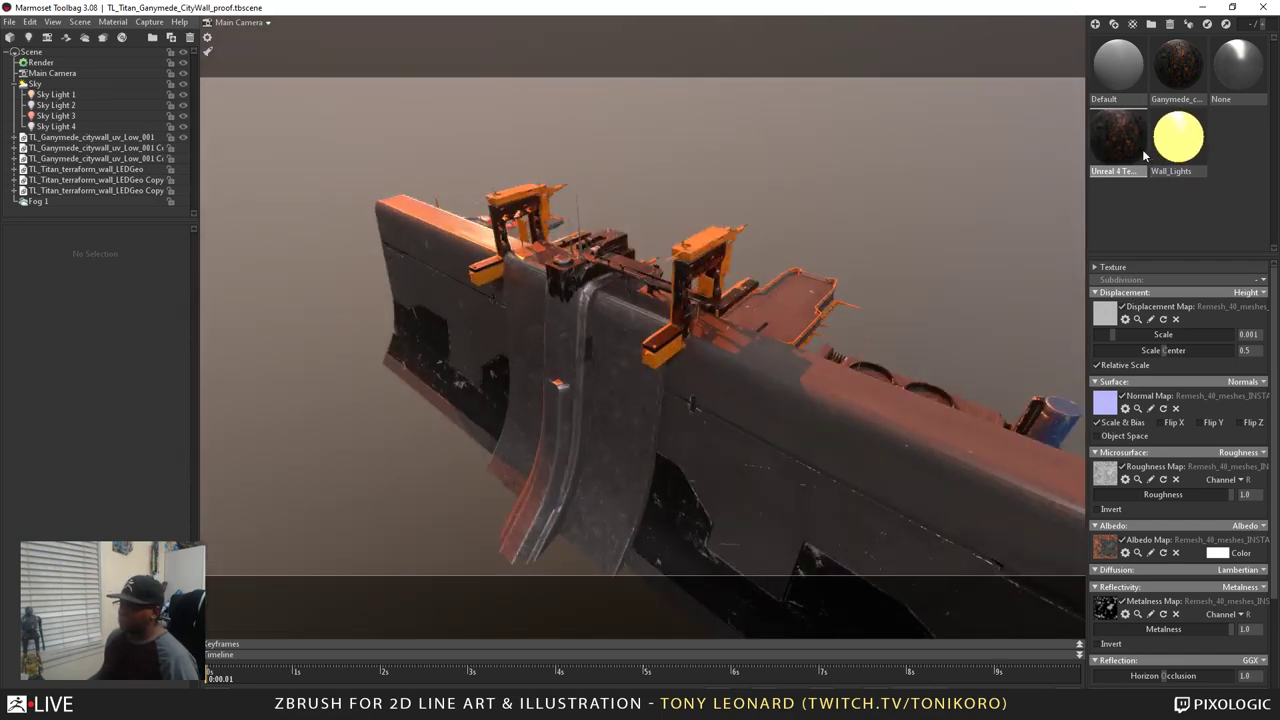
pyautogui.click(1151, 23)
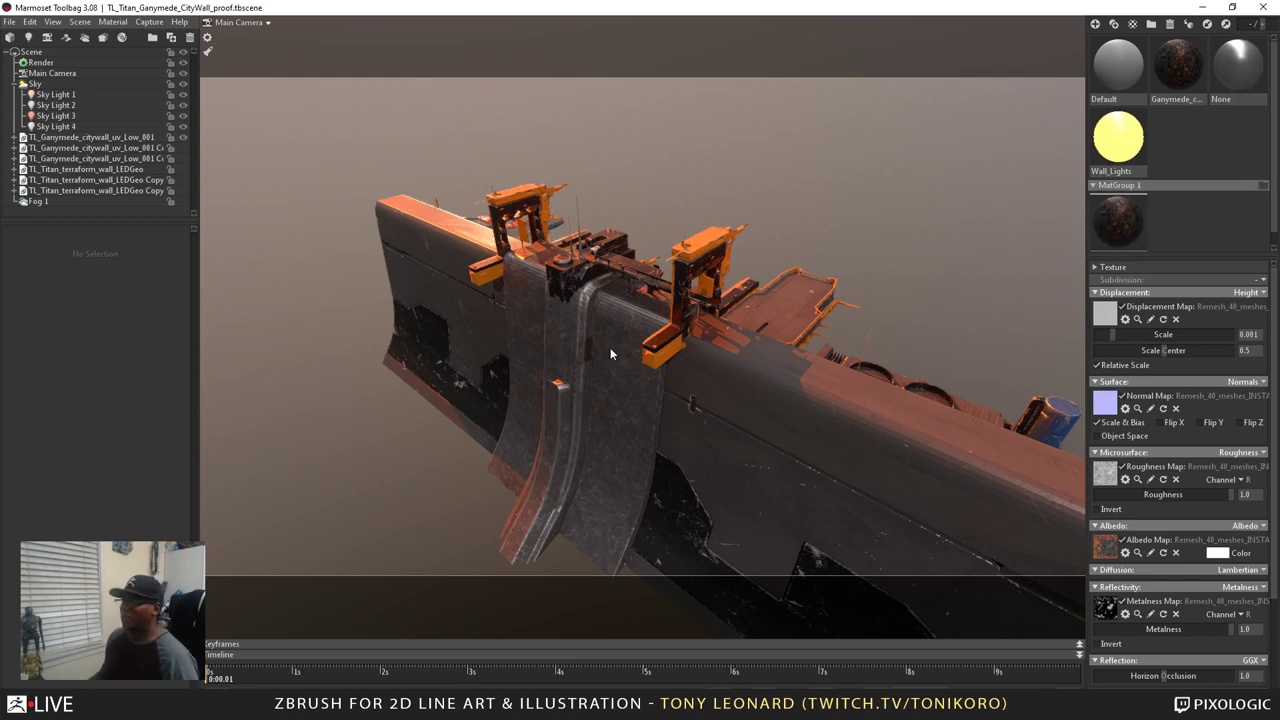
# Orbit around the city wall to review its rusty tops and steel panels
pyautogui.moveTo(712, 405); pyautogui.dragTo(668, 445)
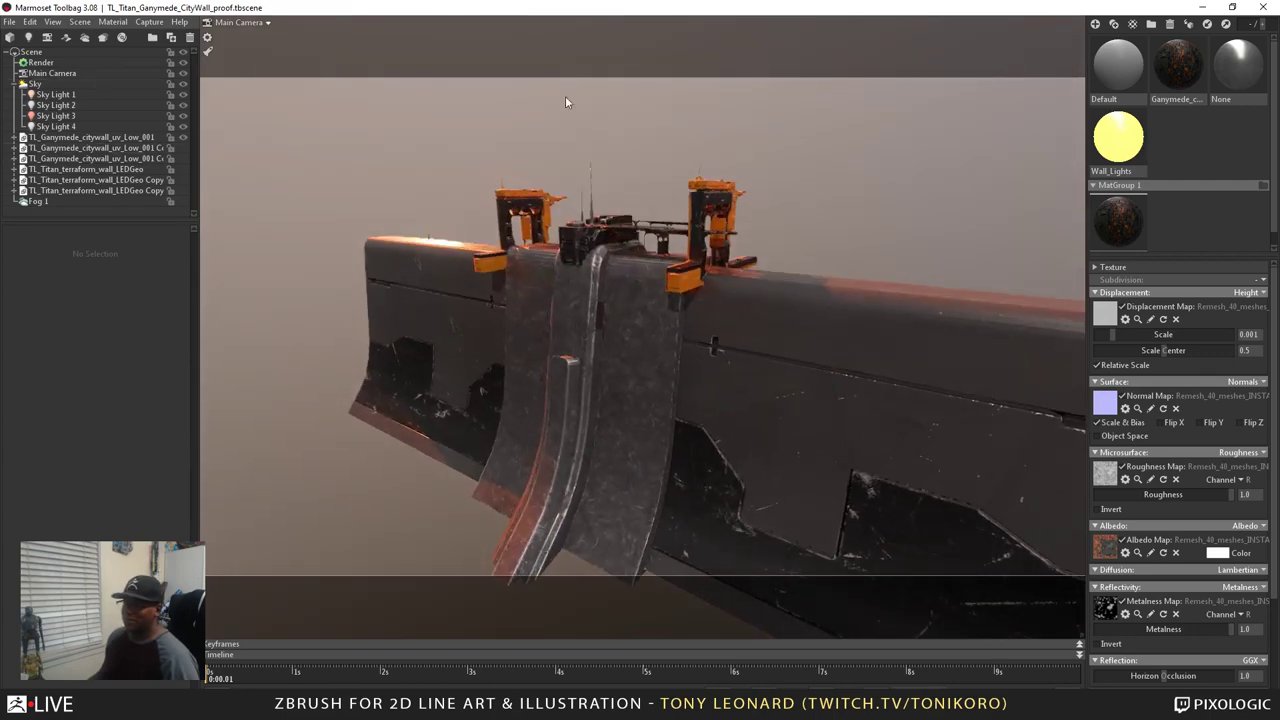
pyautogui.moveTo(868, 228); pyautogui.dragTo(734, 437)
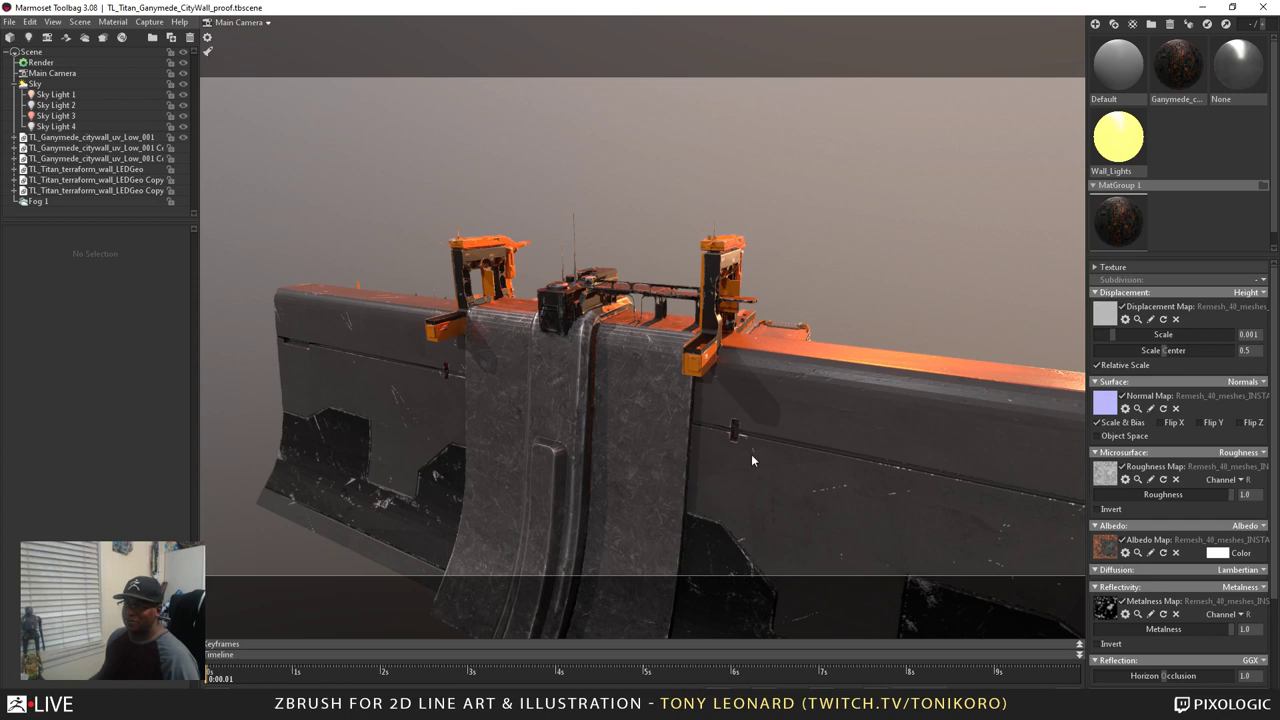
pyautogui.moveTo(751, 454); pyautogui.dragTo(664, 542)
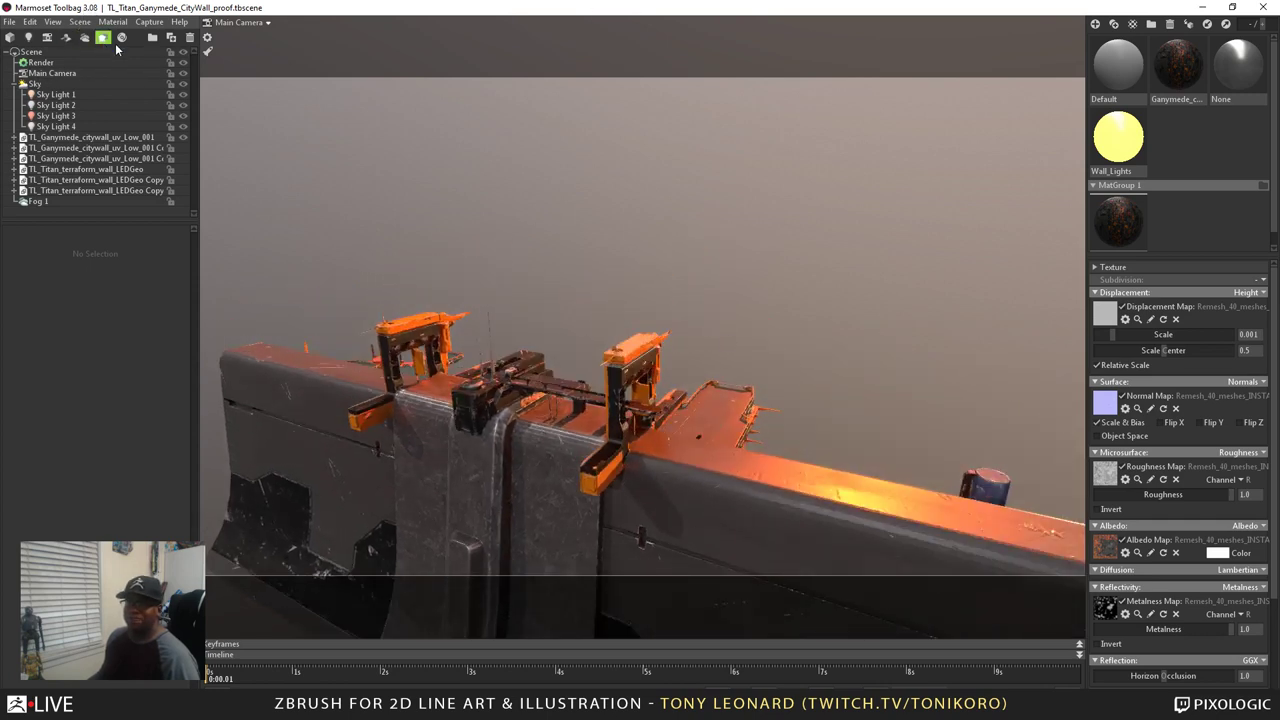
# Open recent scene F:/TL_ganymede_med_detail_terrain002.tbscene, saving the current scene first
pyautogui.click(8, 24)
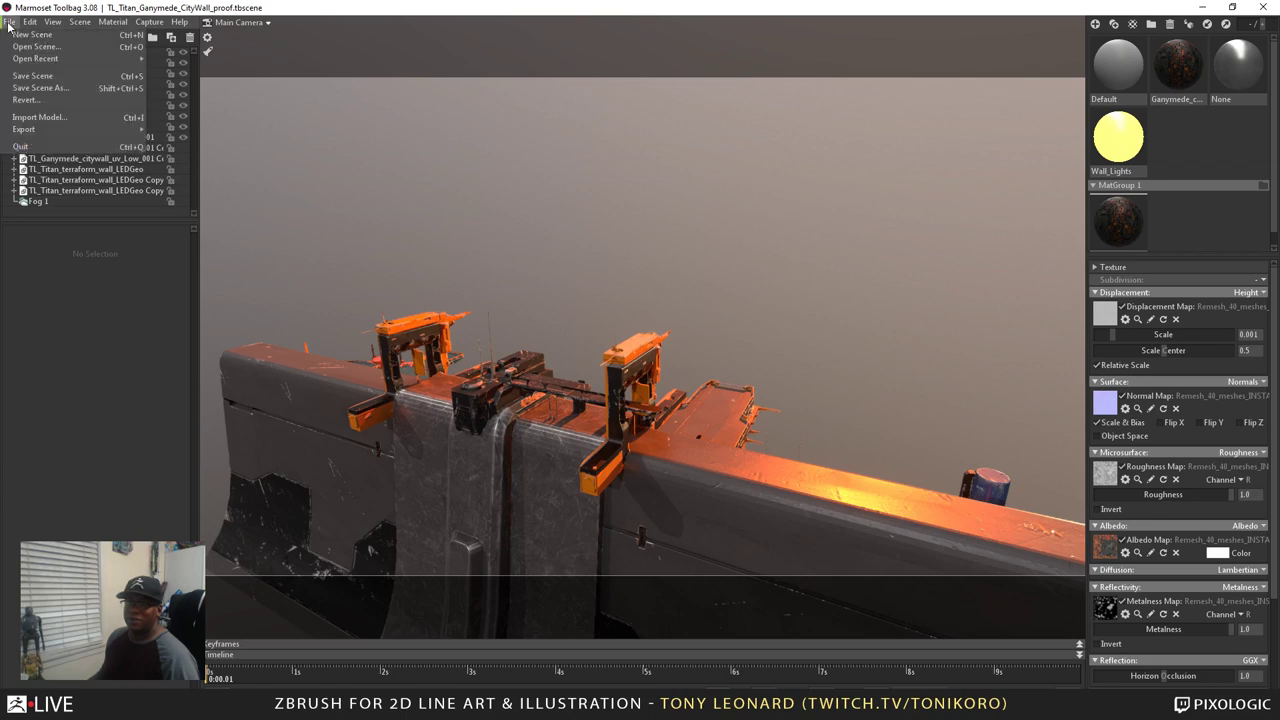
pyautogui.moveTo(56, 61)
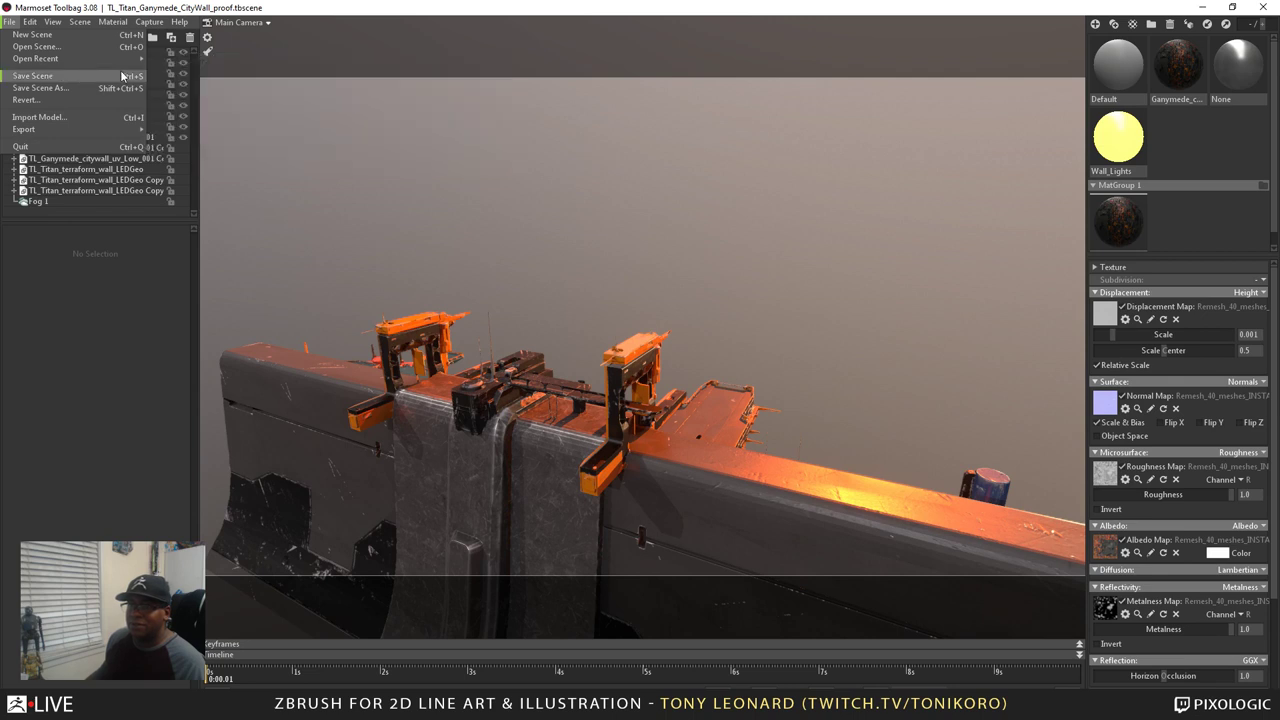
pyautogui.moveTo(121, 56)
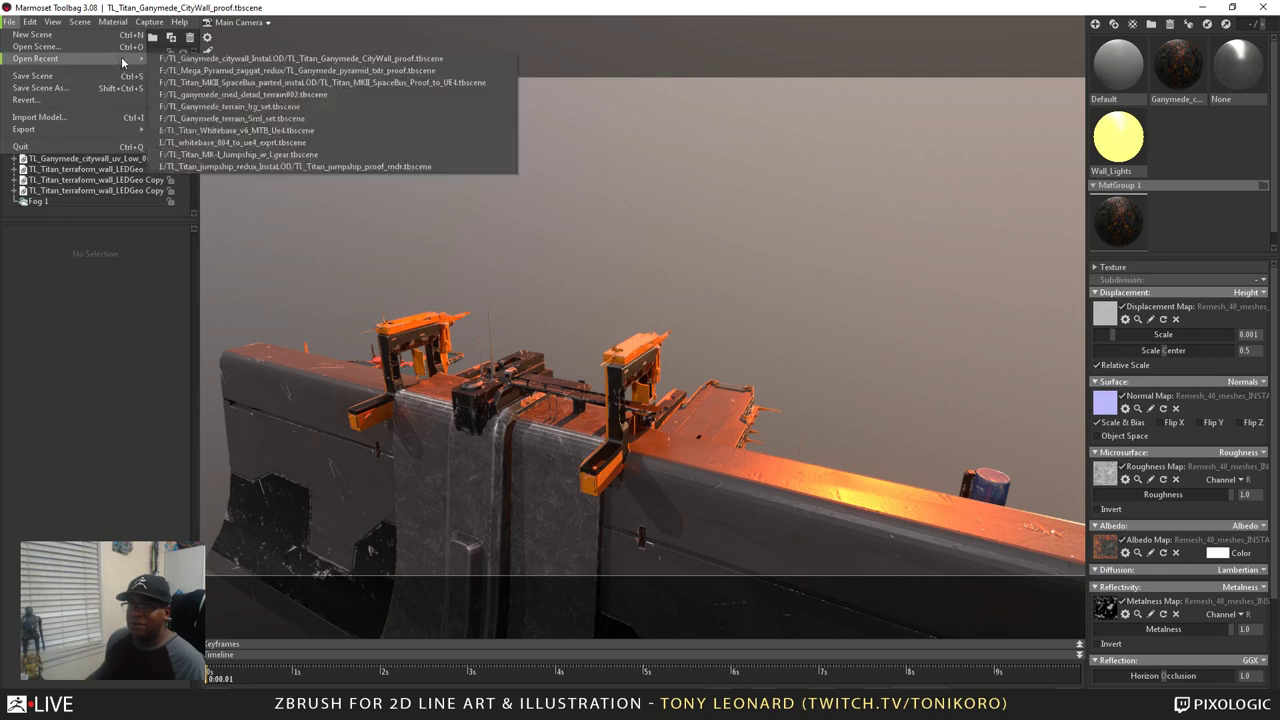
pyautogui.click(245, 94)
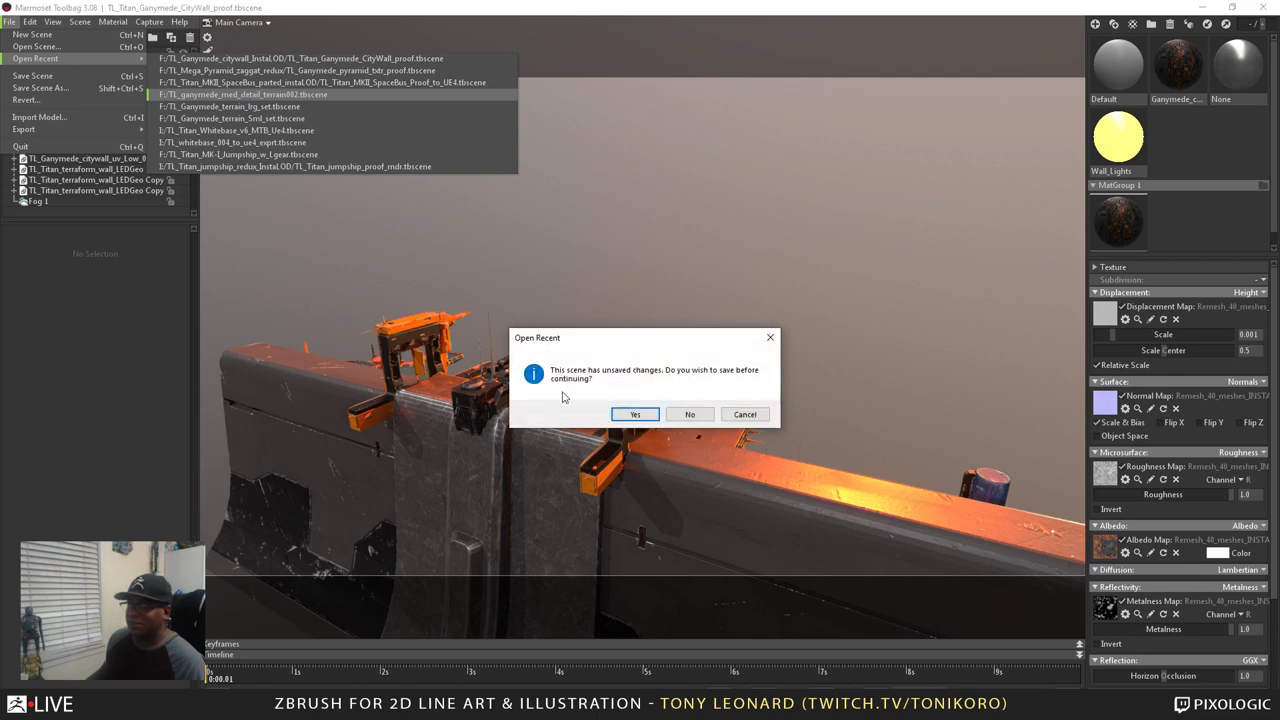
pyautogui.click(635, 414)
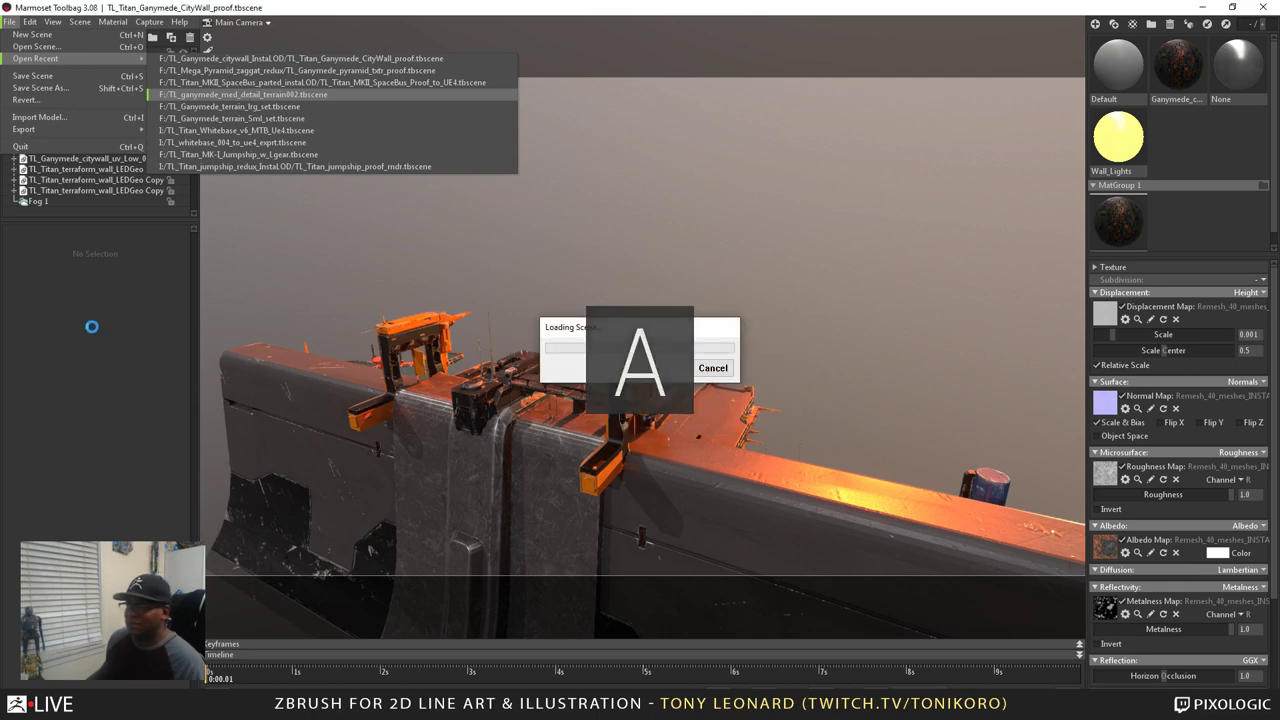
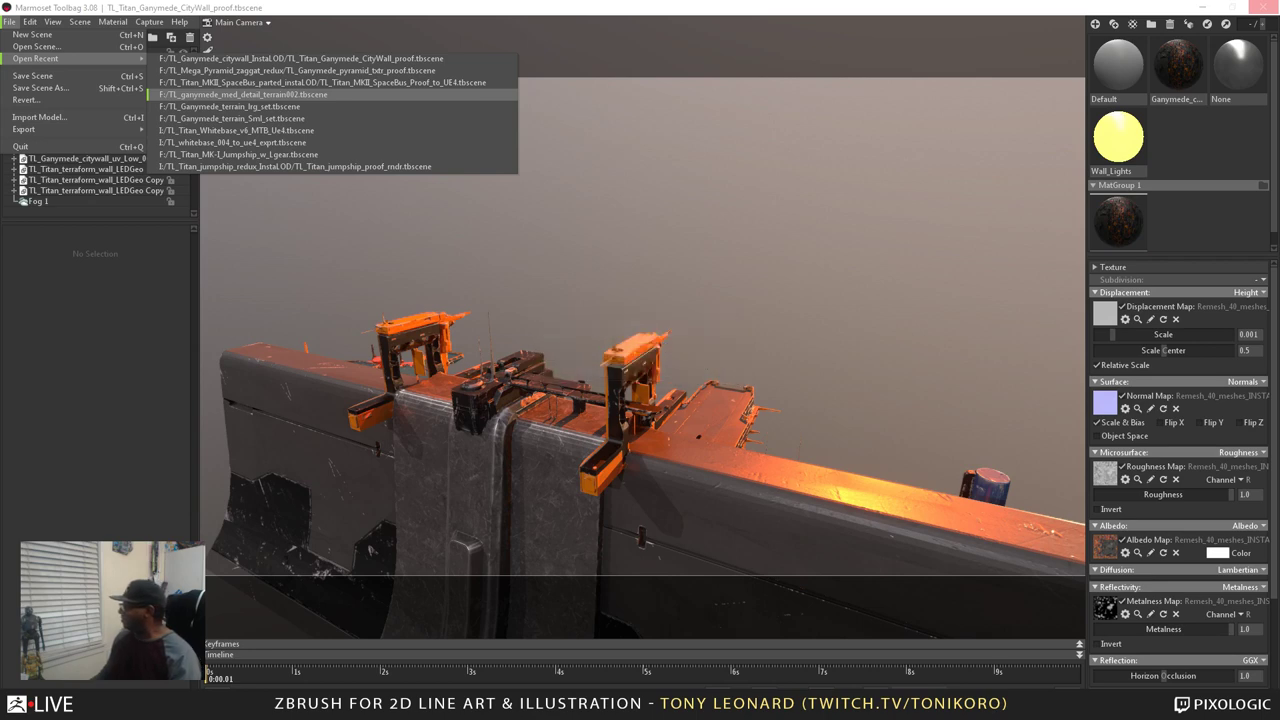
# Open the recent scene TL_ganymede_med_detail_terrain002.tbscene
pyautogui.click(240, 94)
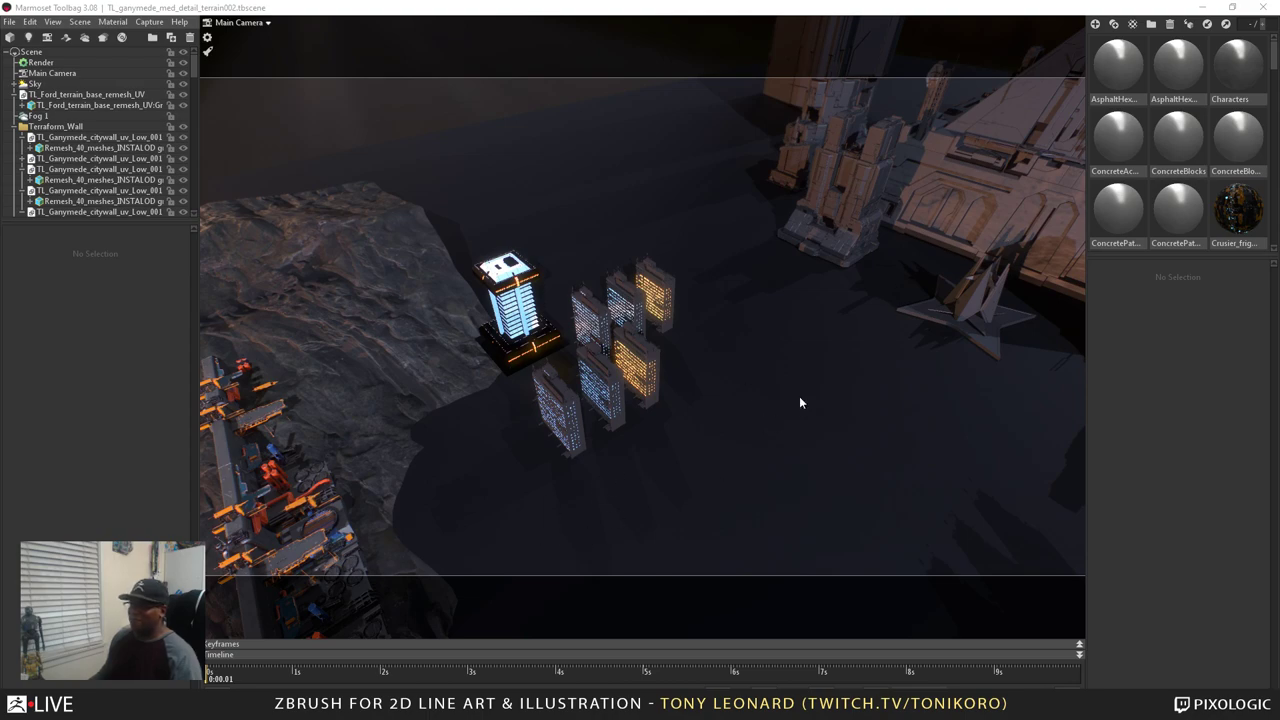
# Orbit toward the city wall and orange ship, then select the terrain and the city wall mesh
pyautogui.click(749, 457)
pyautogui.moveTo(837, 451); pyautogui.dragTo(787, 238)
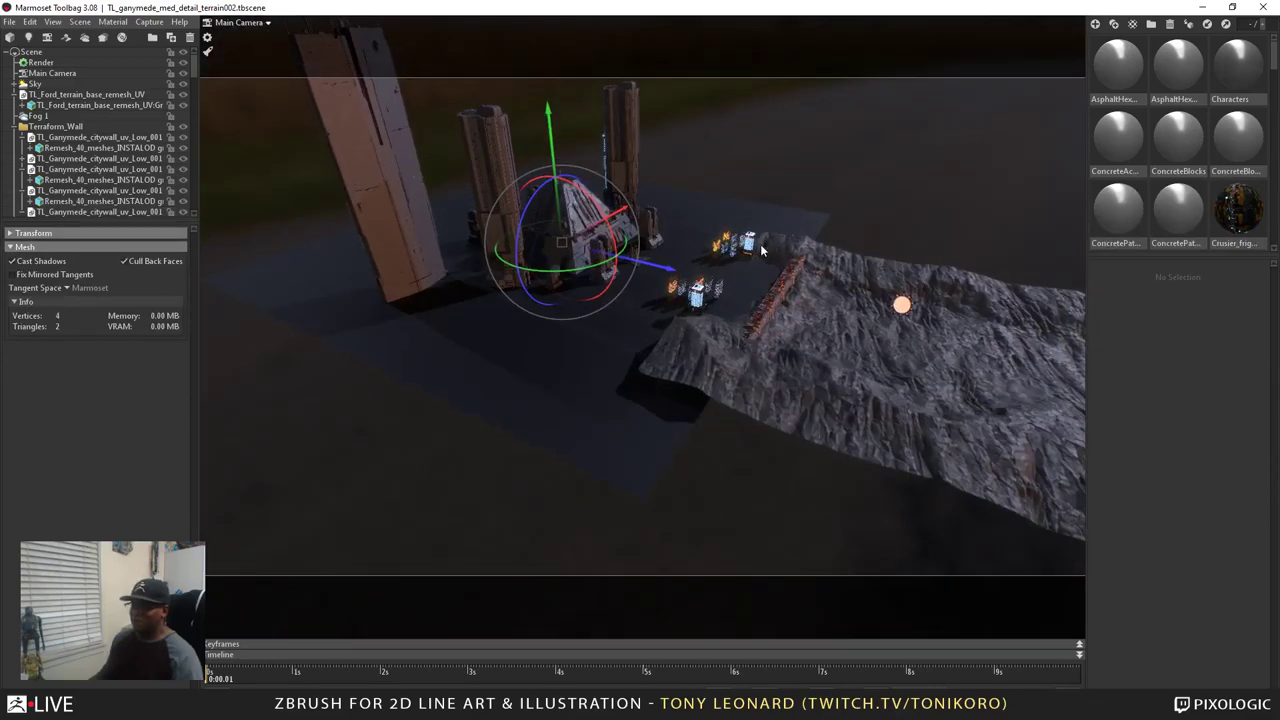
pyautogui.moveTo(816, 388); pyautogui.dragTo(720, 423)
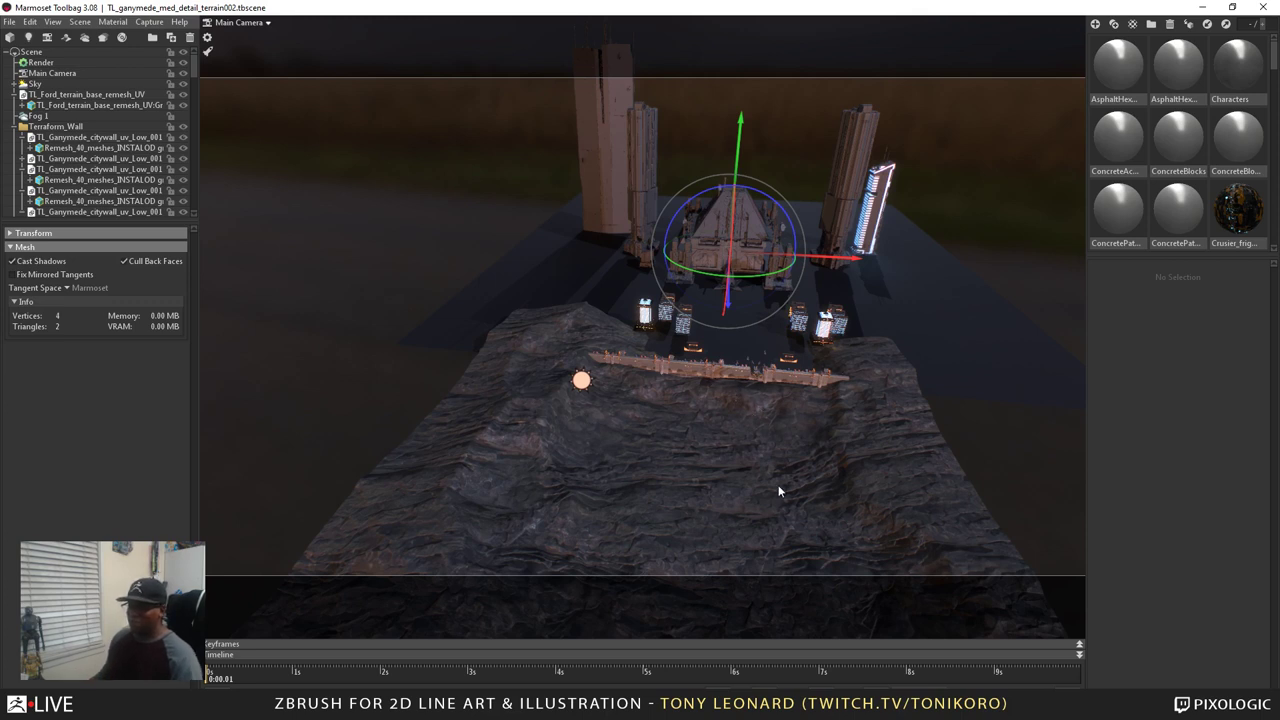
pyautogui.moveTo(732, 480); pyautogui.dragTo(715, 521)
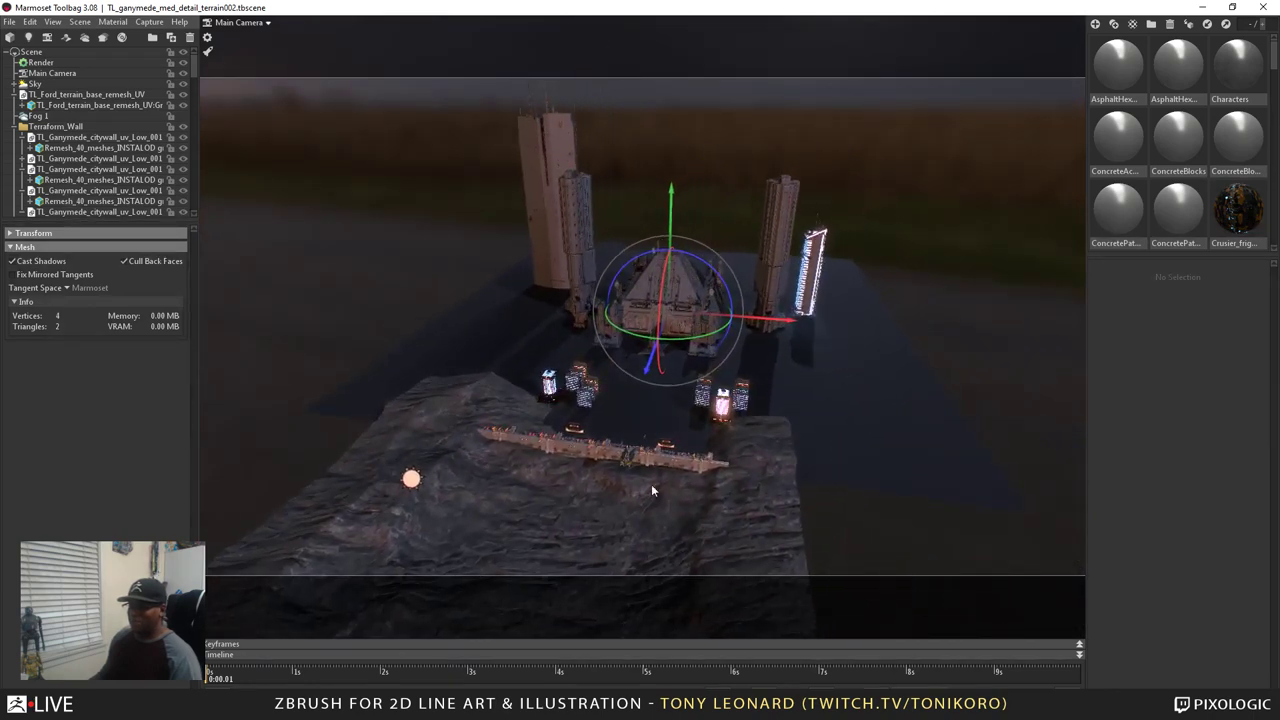
pyautogui.click(619, 475)
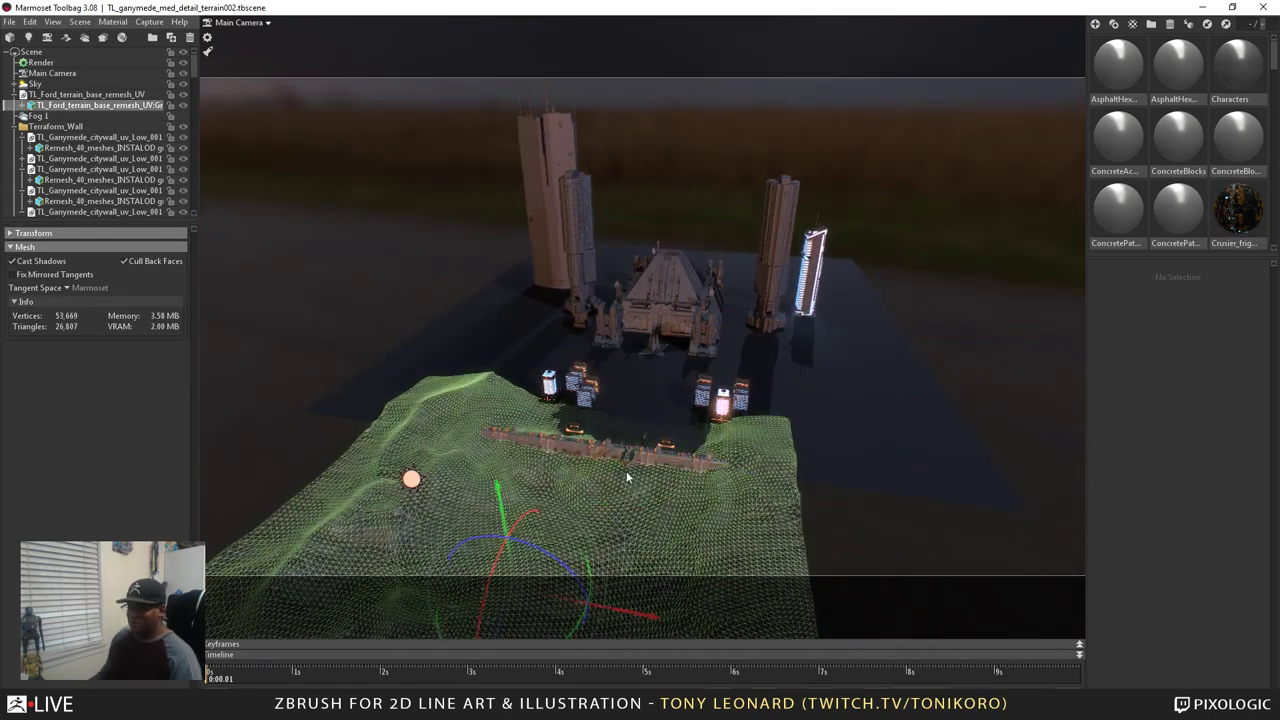
pyautogui.click(626, 466)
# Frame the city wall, circle the orange ship, drop to wall level and select a wall section
pyautogui.press('f')
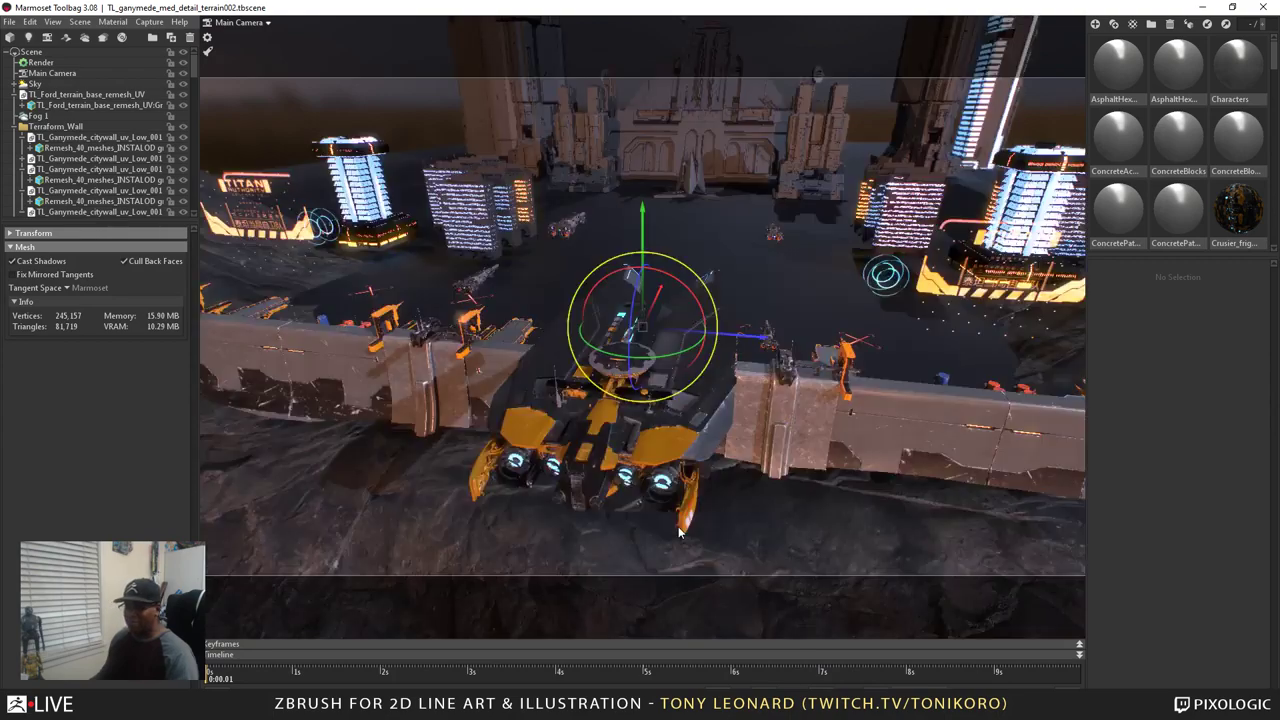
pyautogui.moveTo(786, 514); pyautogui.dragTo(665, 527)
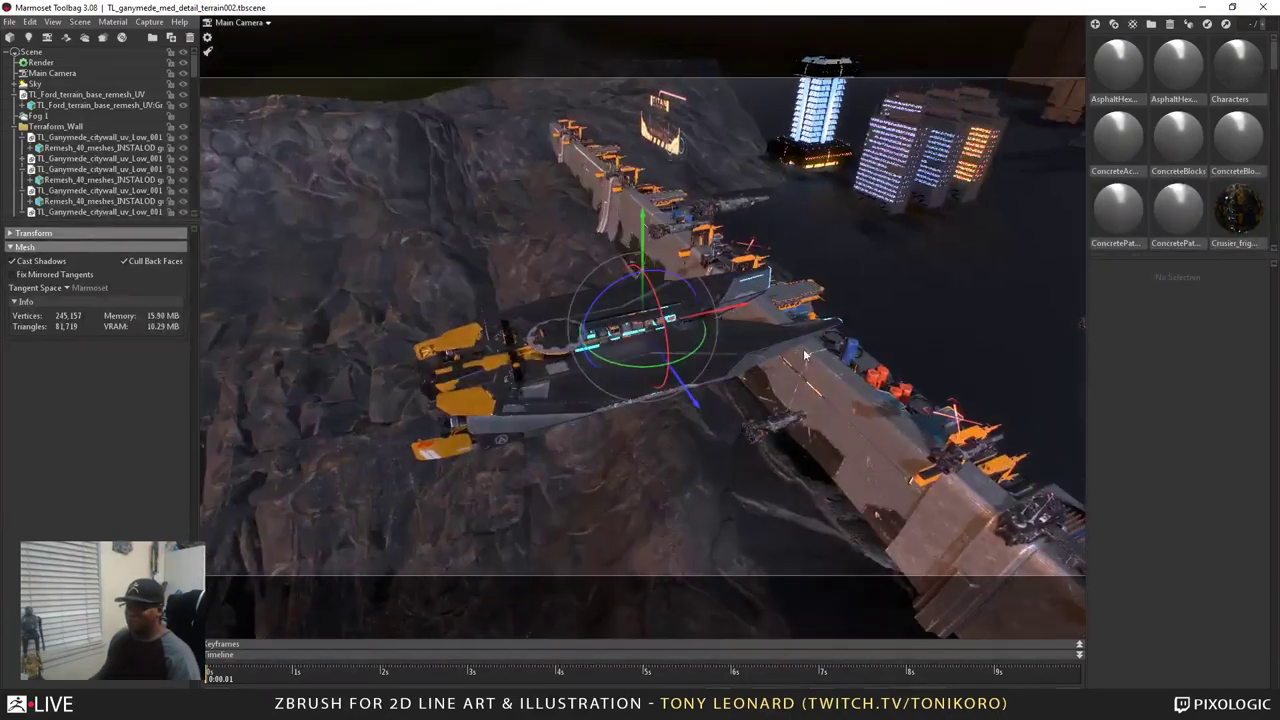
pyautogui.moveTo(817, 444); pyautogui.dragTo(860, 468)
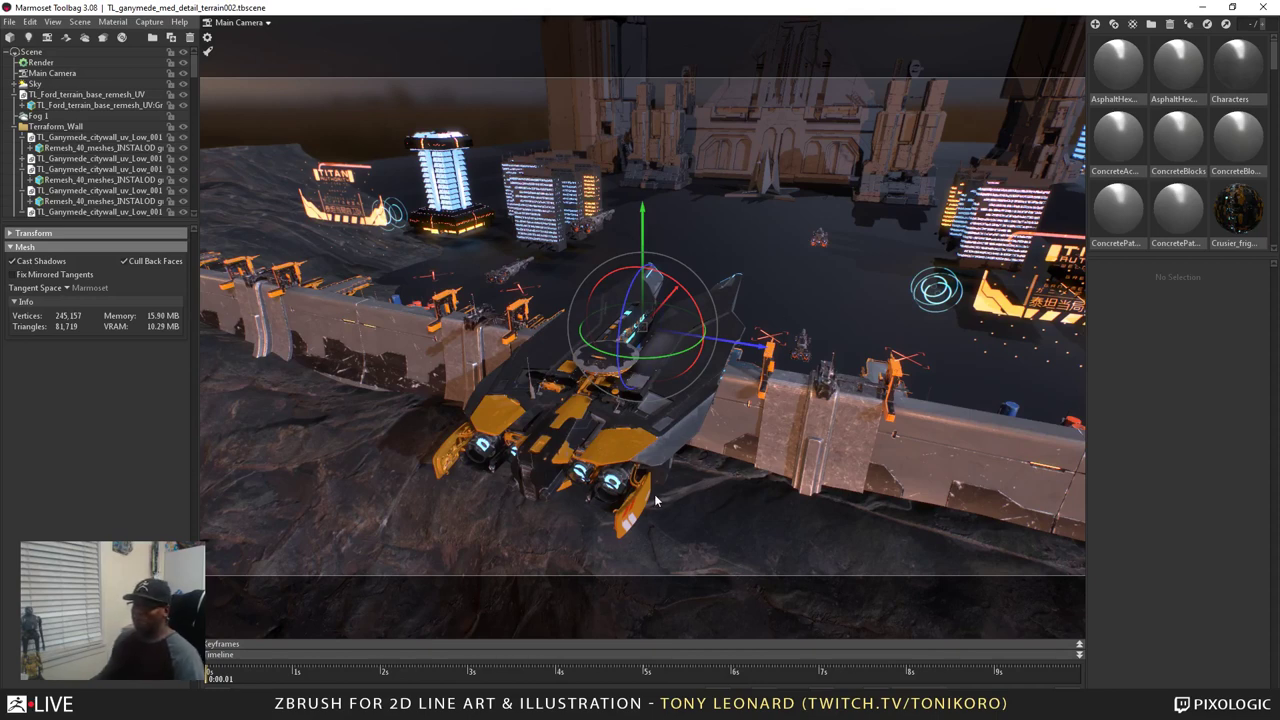
pyautogui.moveTo(656, 500); pyautogui.dragTo(559, 469)
pyautogui.moveTo(501, 384); pyautogui.dragTo(537, 448)
pyautogui.moveTo(532, 500); pyautogui.dragTo(530, 482)
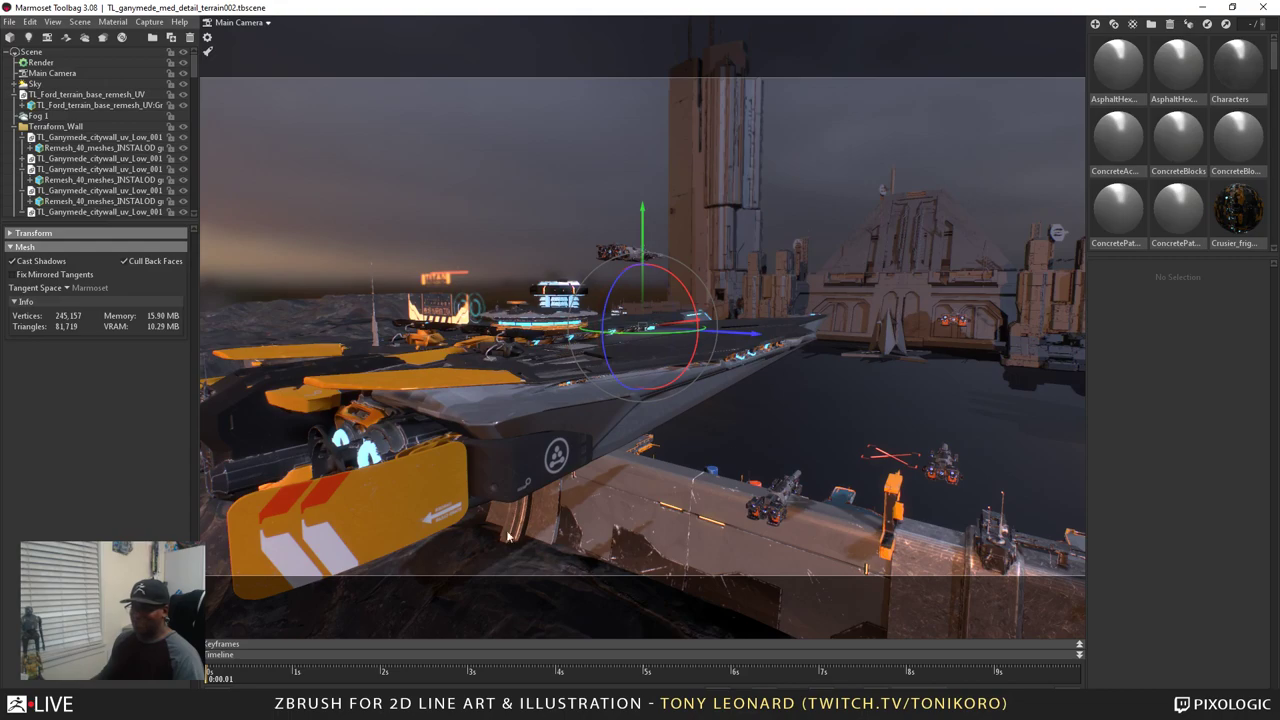
pyautogui.moveTo(746, 525); pyautogui.dragTo(694, 494)
pyautogui.click(690, 505)
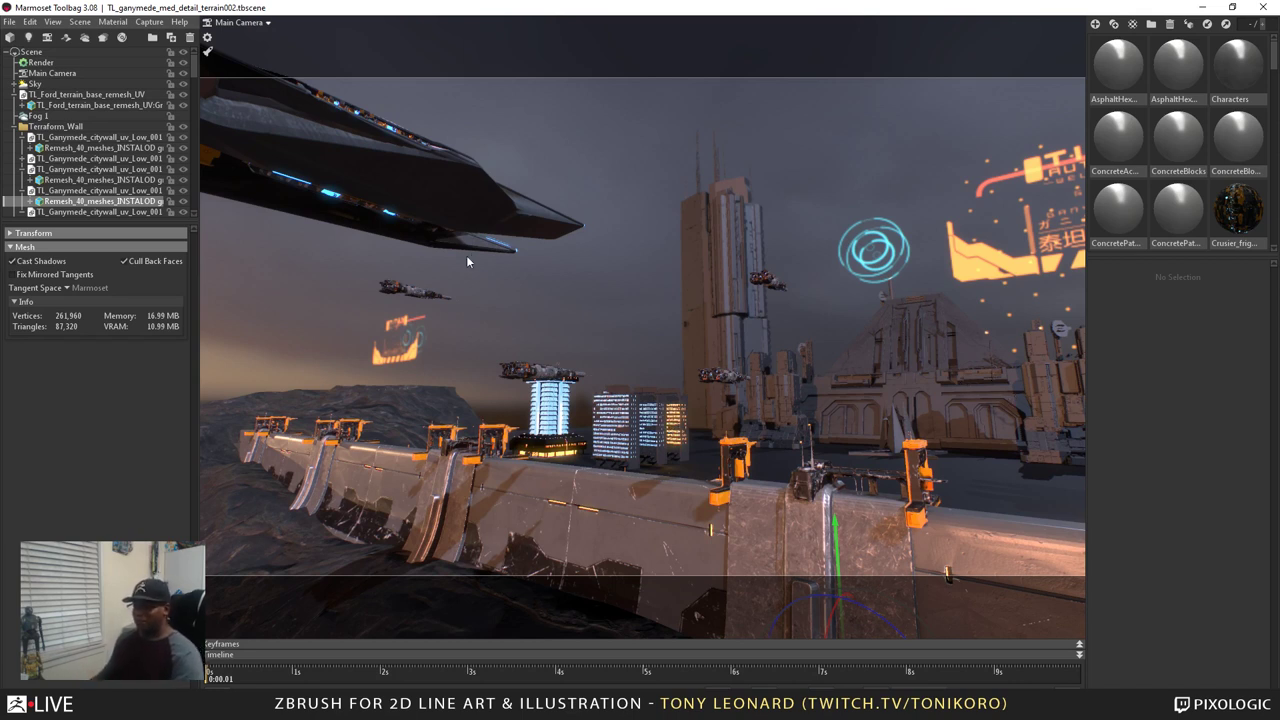
# Orbit from the wall out over the rocky terrain and sunset, then back along the wall
pyautogui.moveTo(602, 338); pyautogui.dragTo(897, 505)
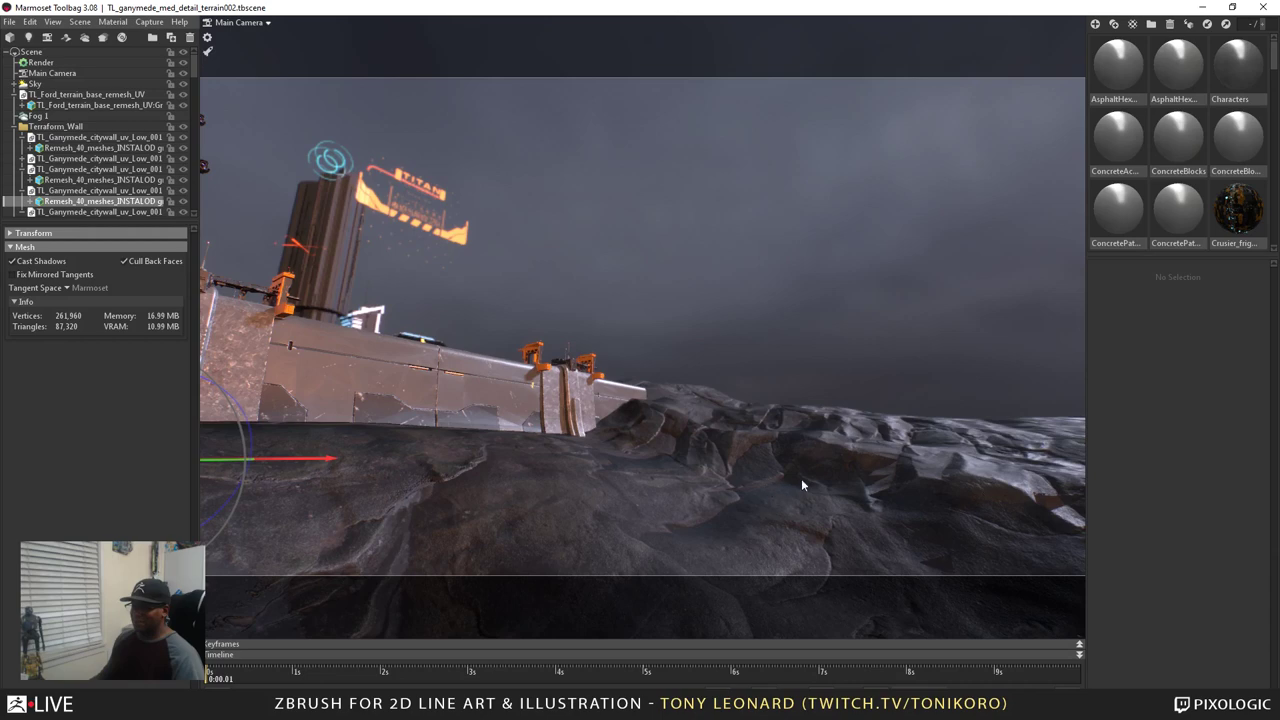
pyautogui.moveTo(801, 485); pyautogui.dragTo(678, 432)
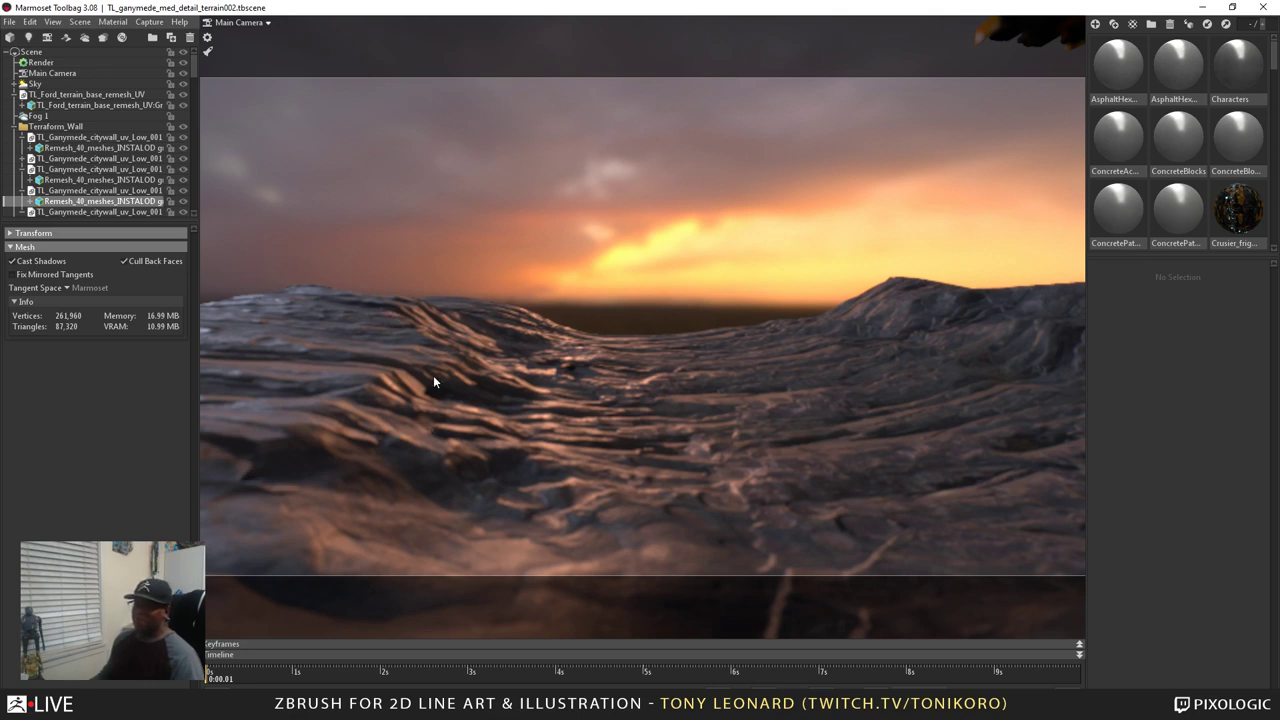
pyautogui.moveTo(433, 375); pyautogui.dragTo(551, 480, button='right')
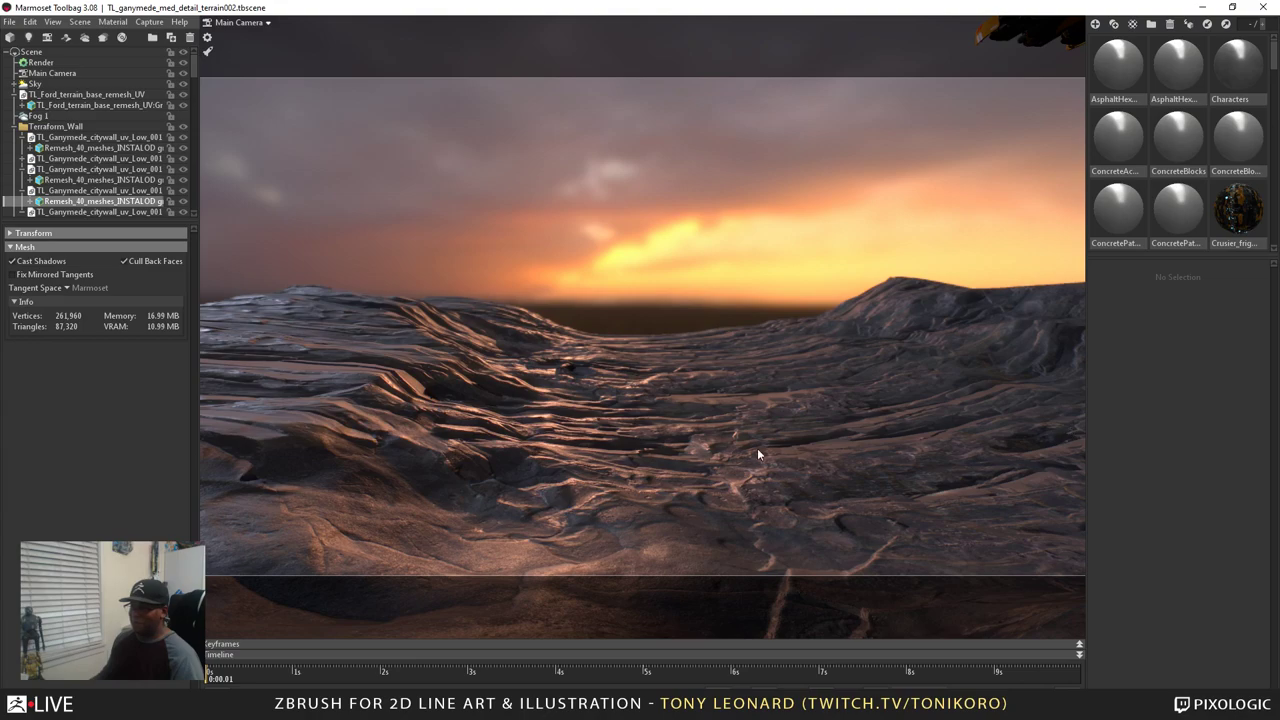
pyautogui.moveTo(757, 448); pyautogui.dragTo(932, 486)
pyautogui.moveTo(902, 554); pyautogui.dragTo(471, 309)
pyautogui.moveTo(517, 429); pyautogui.dragTo(674, 423)
pyautogui.moveTo(637, 474); pyautogui.dragTo(607, 428)
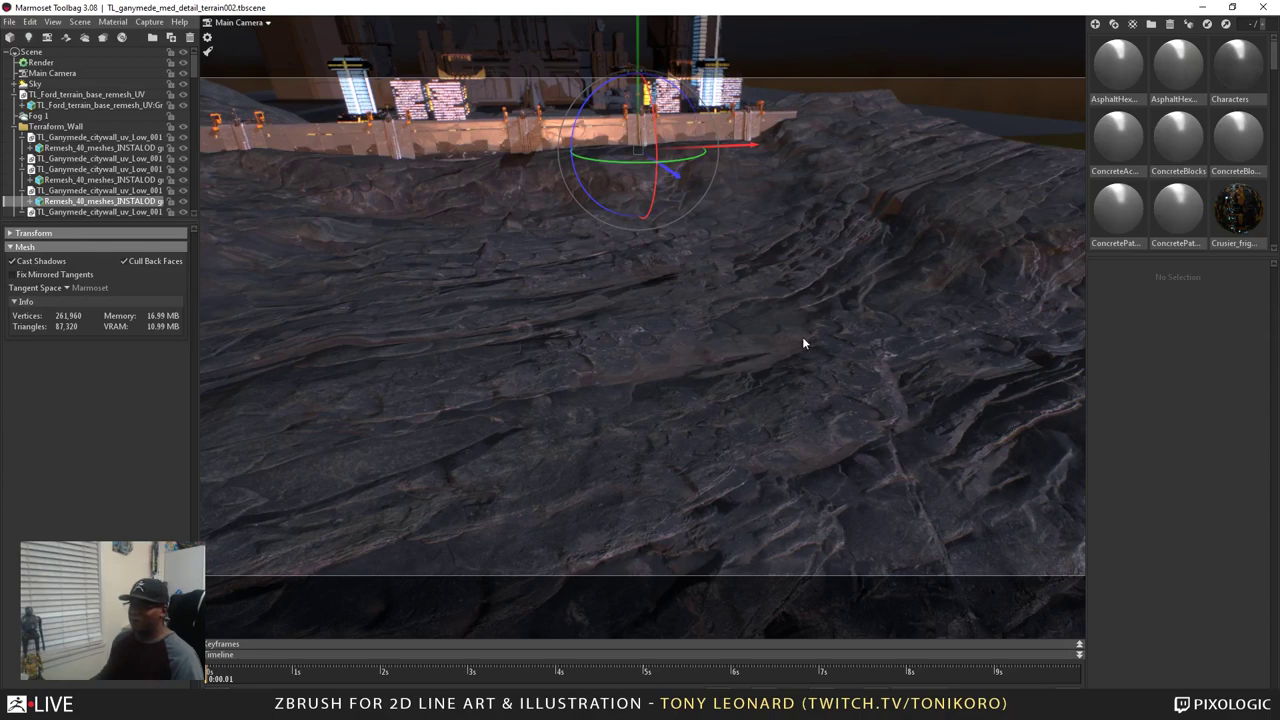
# Orbit close over the terrain surface, select the terrain mesh, and swing back to face the wall
pyautogui.moveTo(651, 398); pyautogui.dragTo(617, 437)
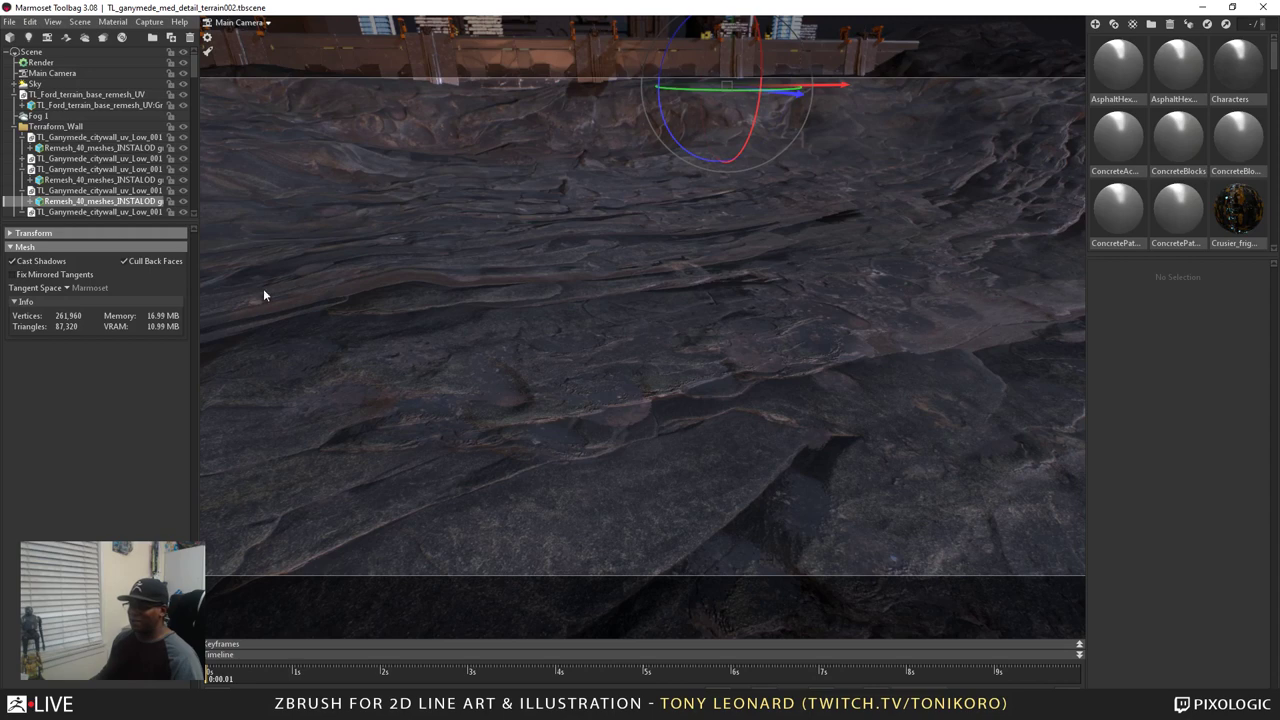
pyautogui.moveTo(868, 335); pyautogui.dragTo(688, 388)
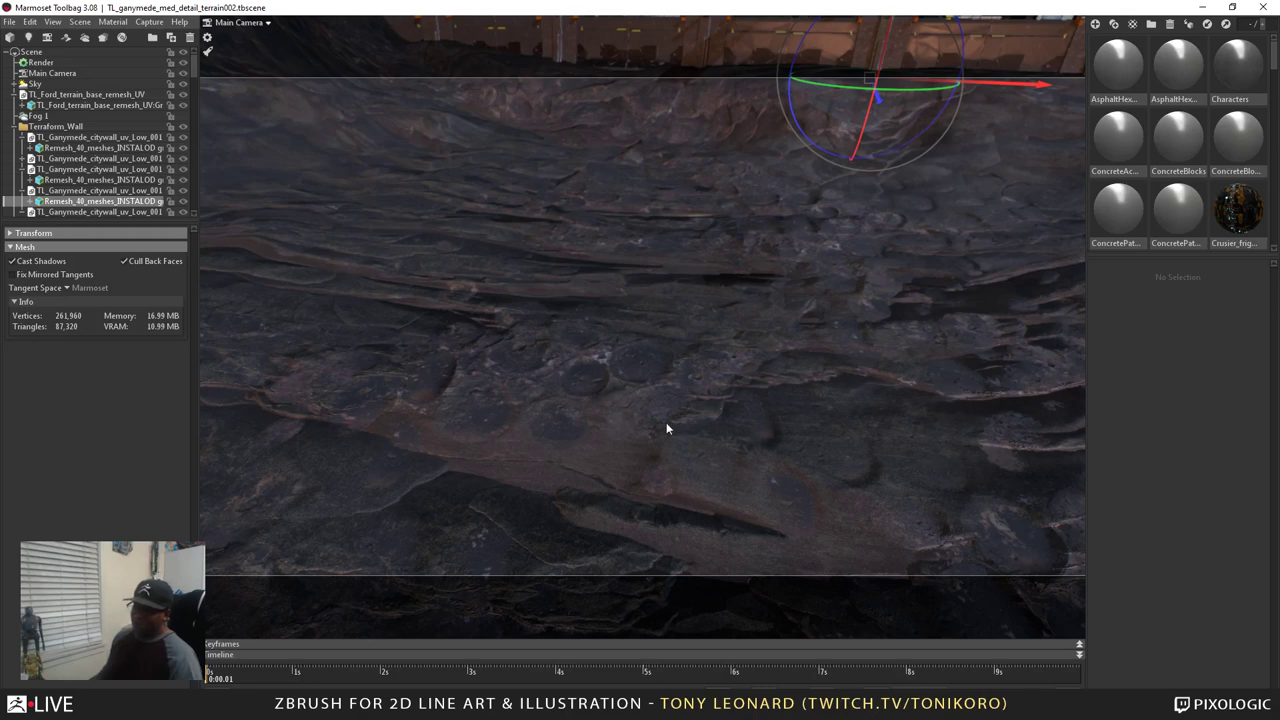
pyautogui.moveTo(953, 409); pyautogui.dragTo(866, 417)
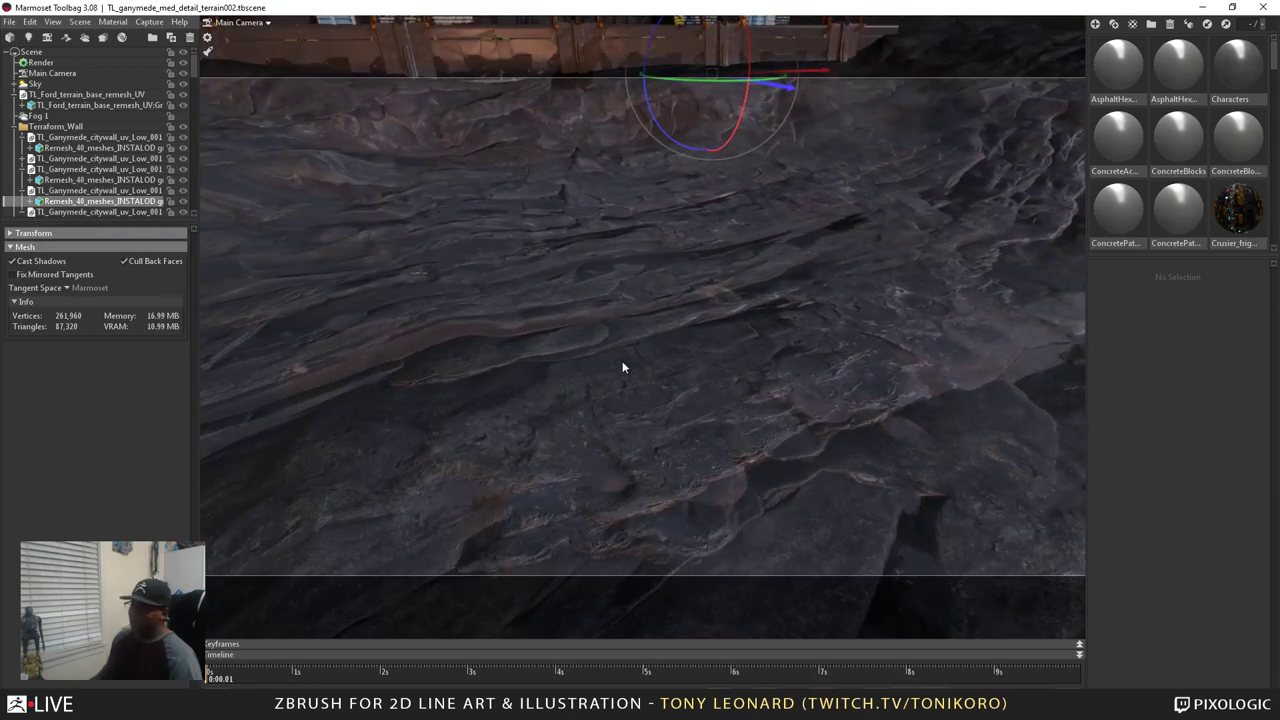
pyautogui.moveTo(689, 286); pyautogui.dragTo(783, 341)
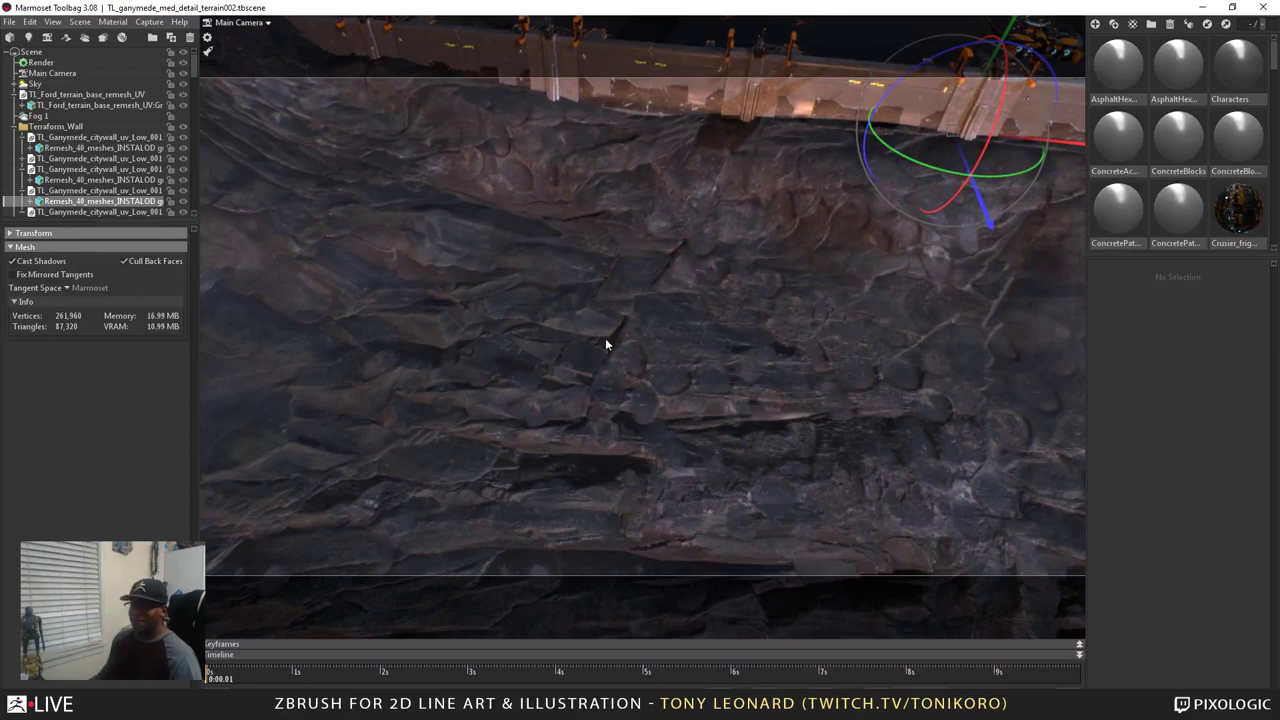
pyautogui.moveTo(605, 344); pyautogui.dragTo(760, 434)
pyautogui.click(748, 317)
pyautogui.moveTo(706, 363); pyautogui.dragTo(642, 461)
pyautogui.click(691, 430)
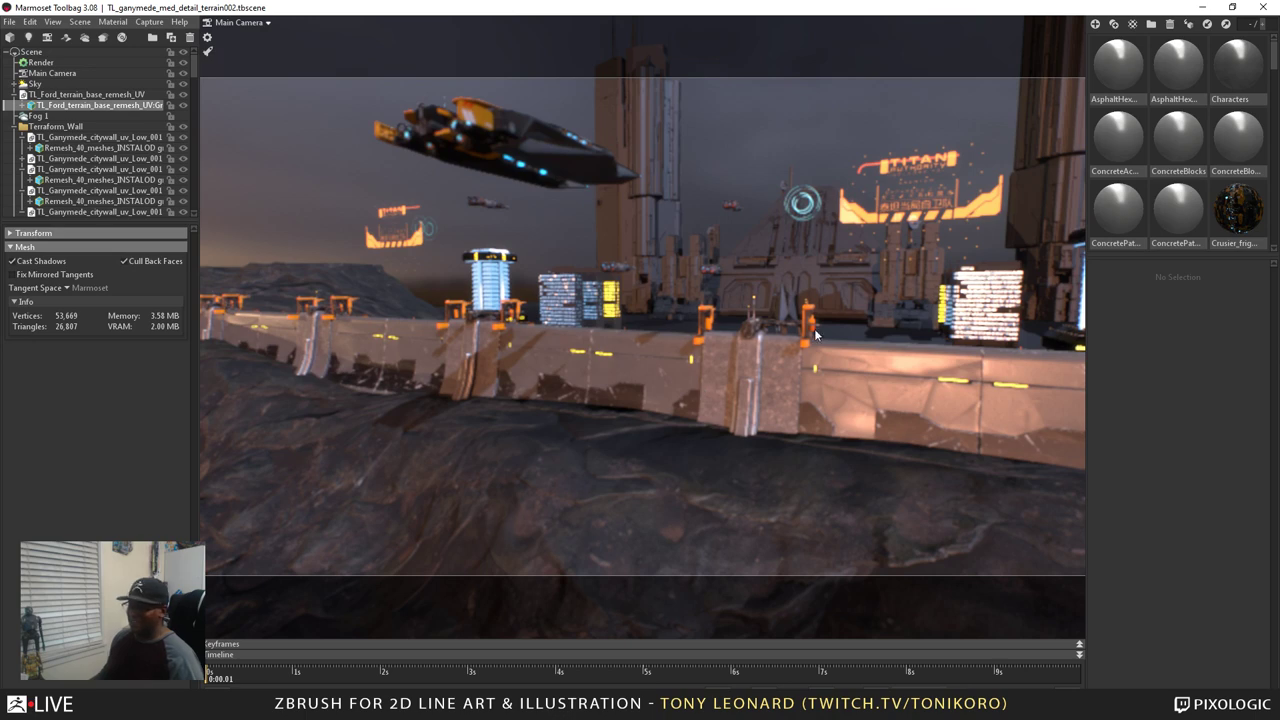
# Orbit to a frontal wall view and collapse the TL_Gathered_Bldgs_ganymede group in the outliner
pyautogui.moveTo(507, 487); pyautogui.dragTo(850, 380)
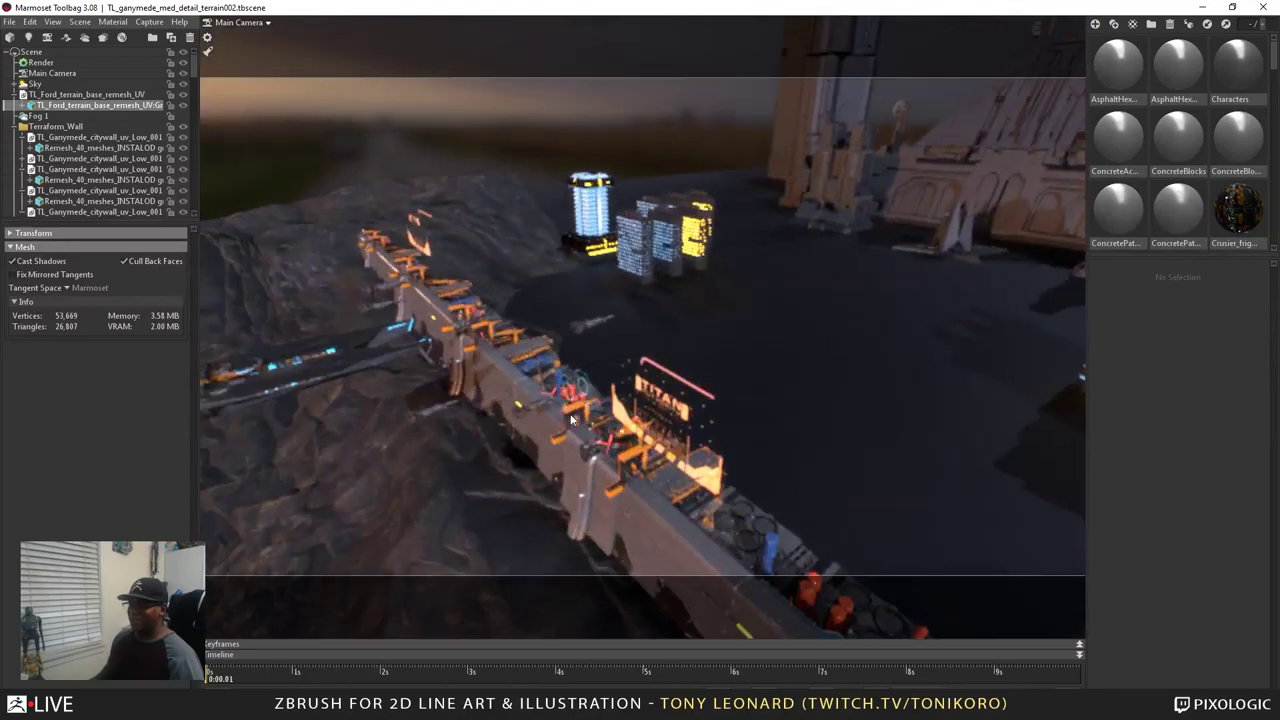
pyautogui.moveTo(596, 488); pyautogui.dragTo(700, 461)
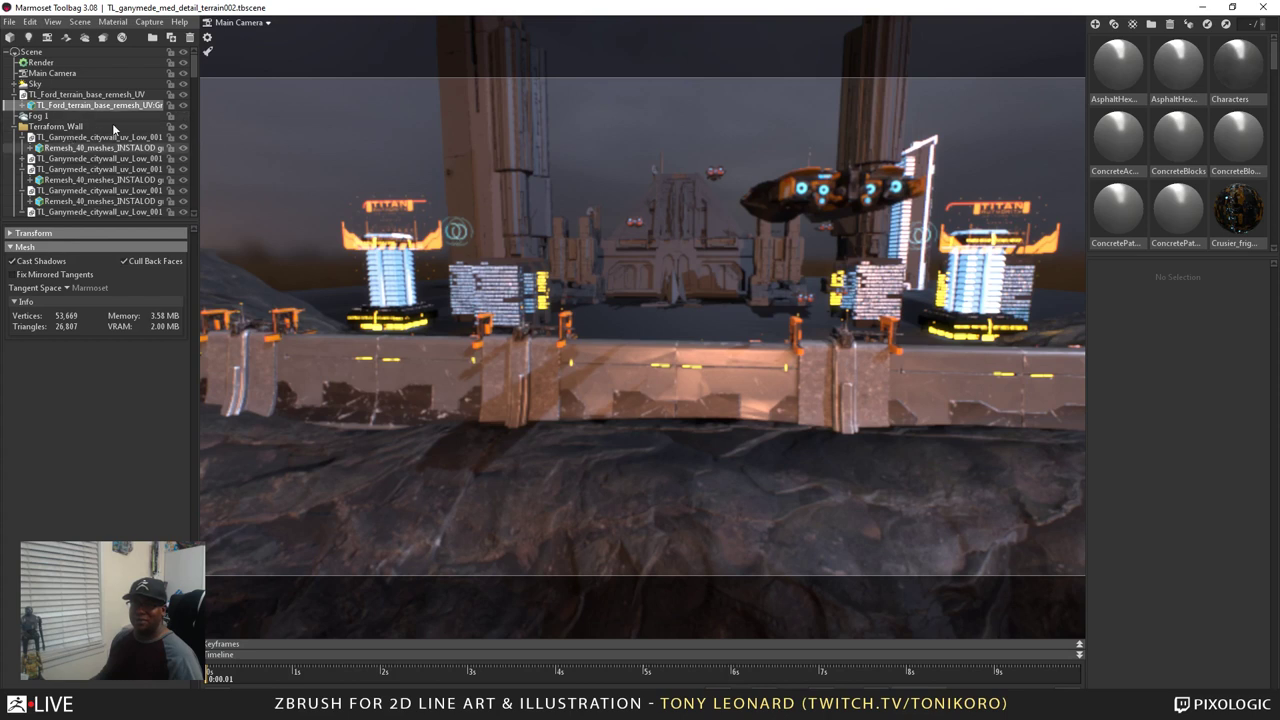
pyautogui.moveTo(196, 72); pyautogui.dragTo(207, 136)
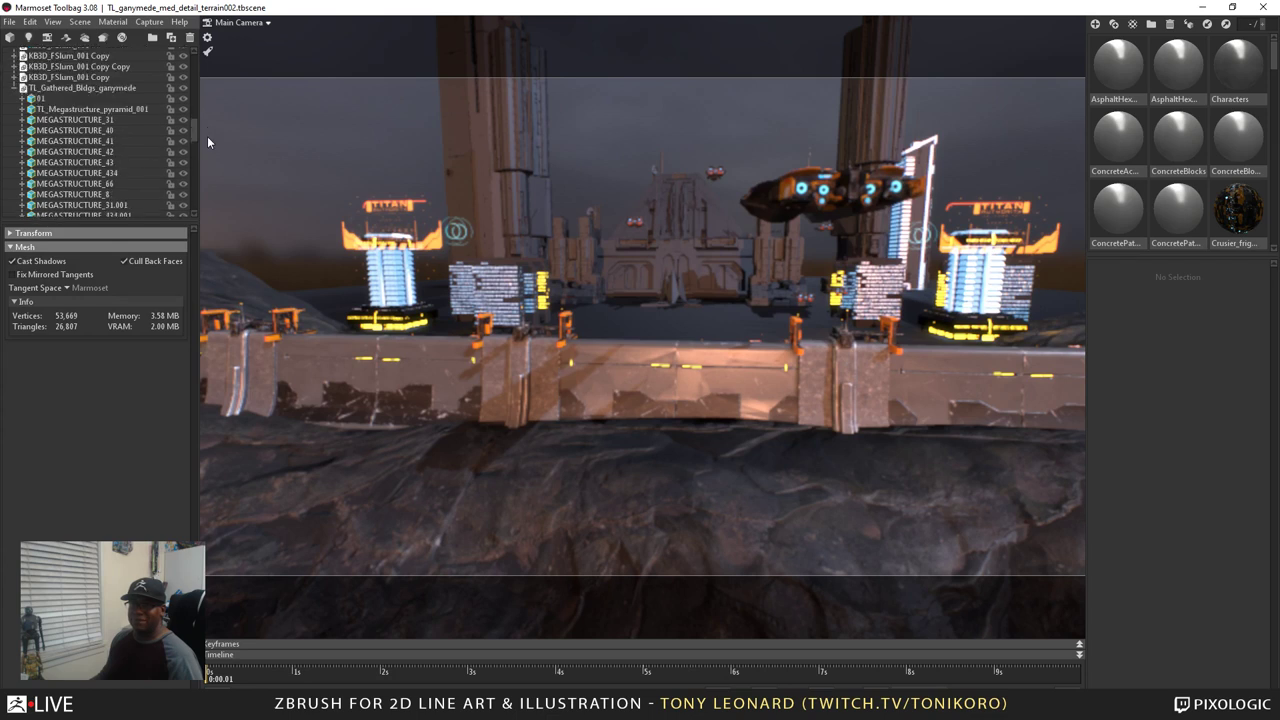
pyautogui.click(22, 88)
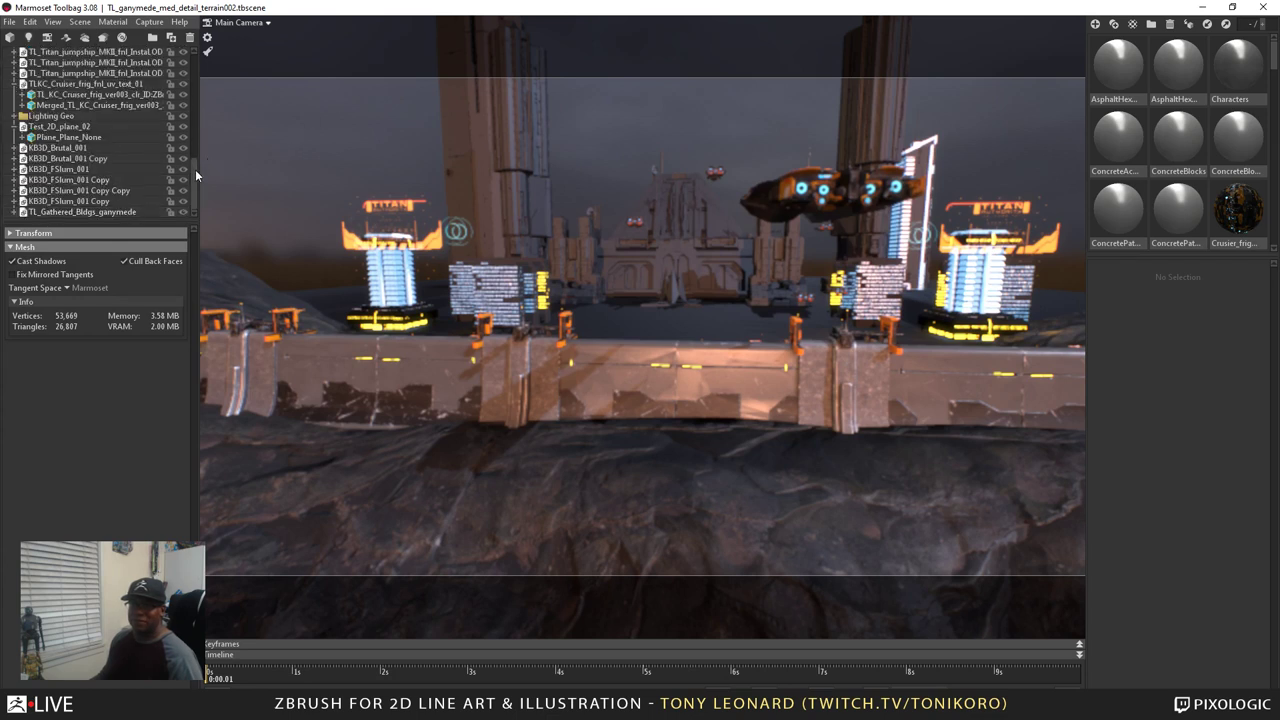
pyautogui.moveTo(195, 192); pyautogui.dragTo(204, 103)
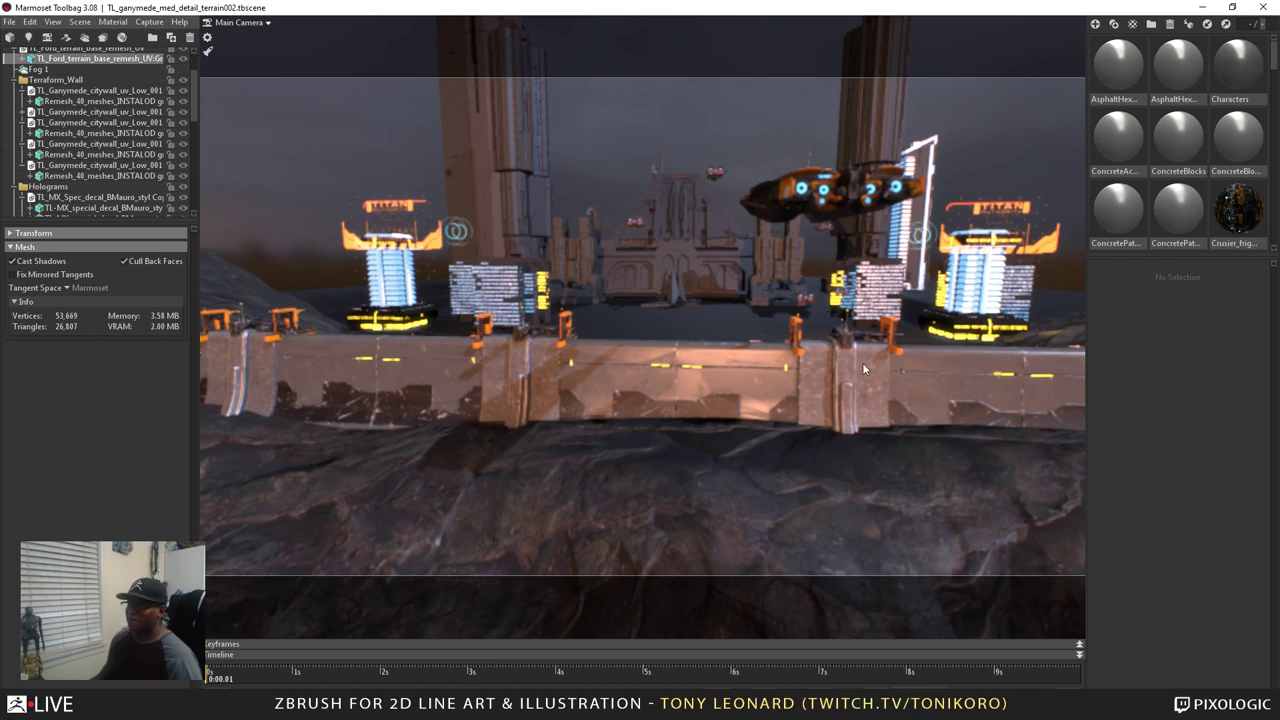
# Zoom in on the TITAN hologram sign and select it
pyautogui.moveTo(862, 368); pyautogui.dragTo(683, 419)
pyautogui.scroll(3, 831, 340)
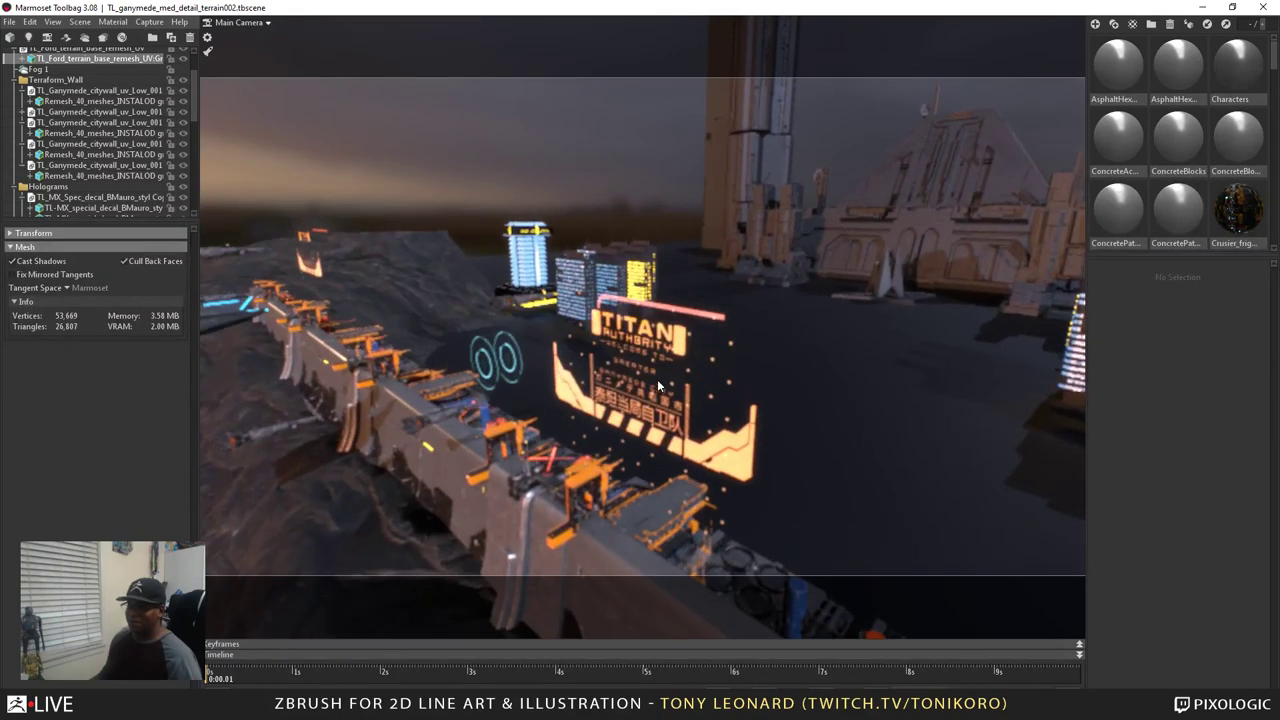
pyautogui.scroll(4, 659, 385)
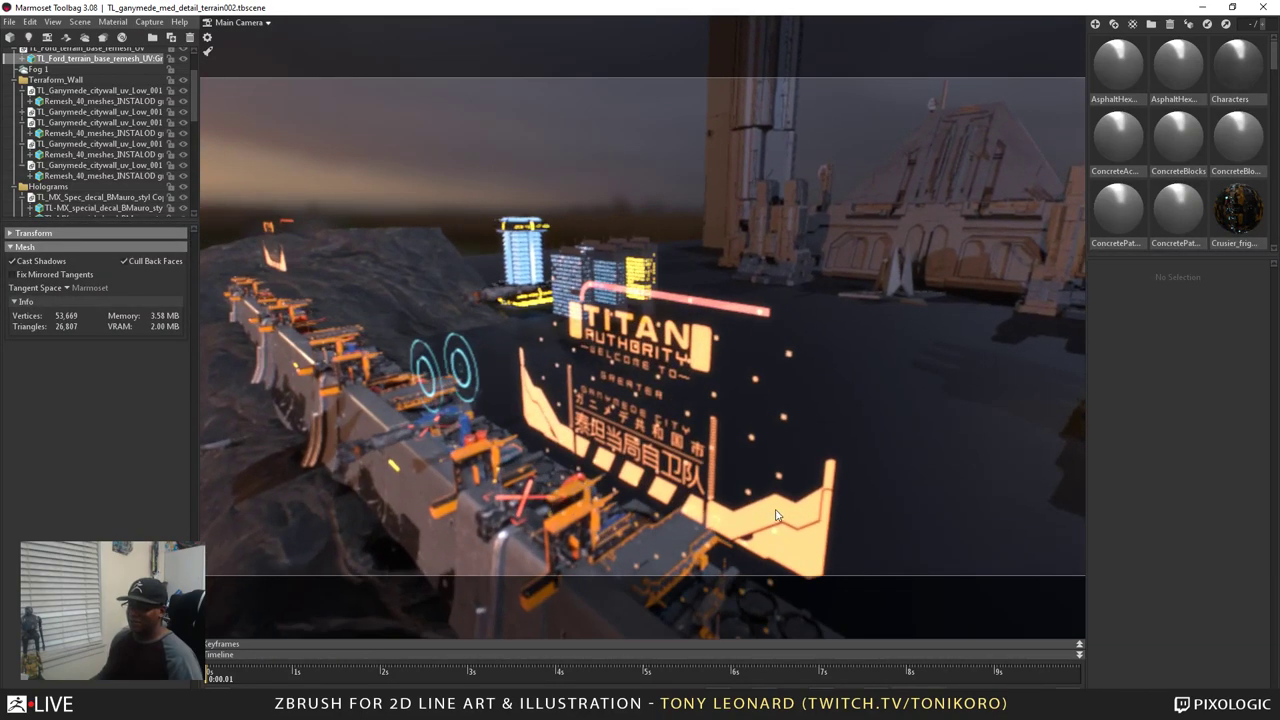
pyautogui.click(778, 515)
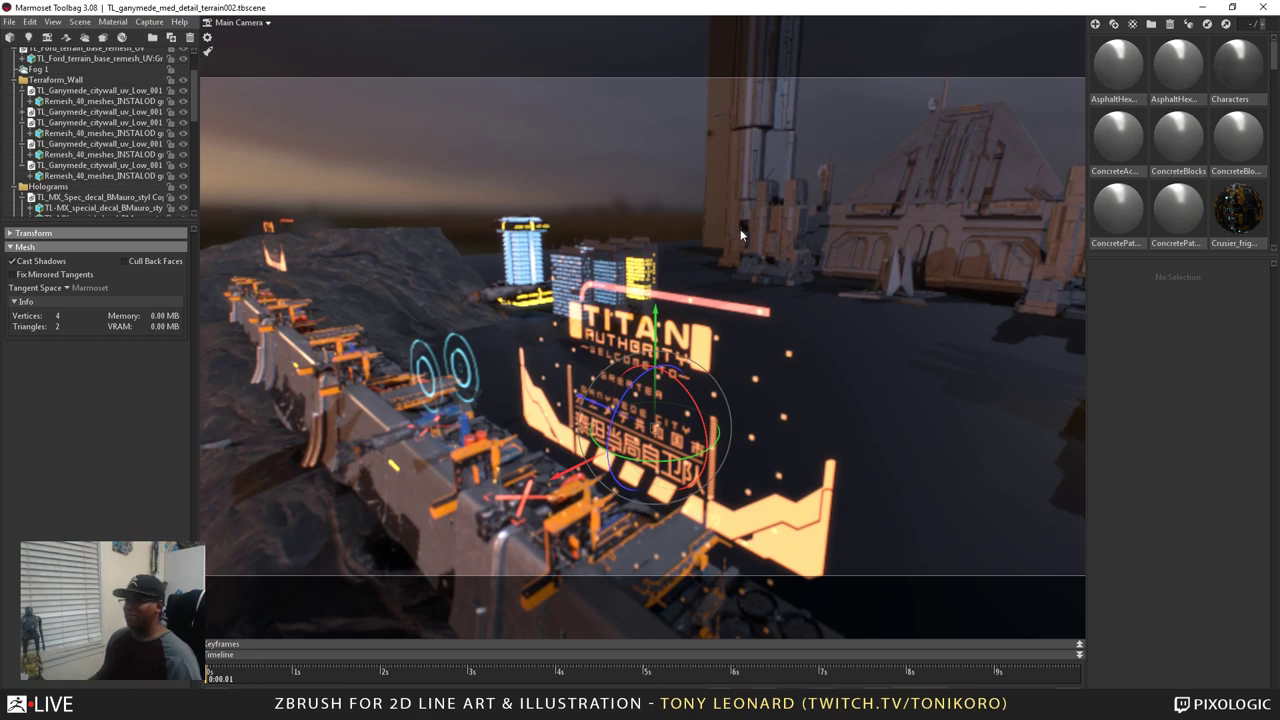
# Enlarge the material library and inspect the Unreal 4 hologram decal material's Emissive settings
pyautogui.moveTo(584, 316); pyautogui.dragTo(745, 410)
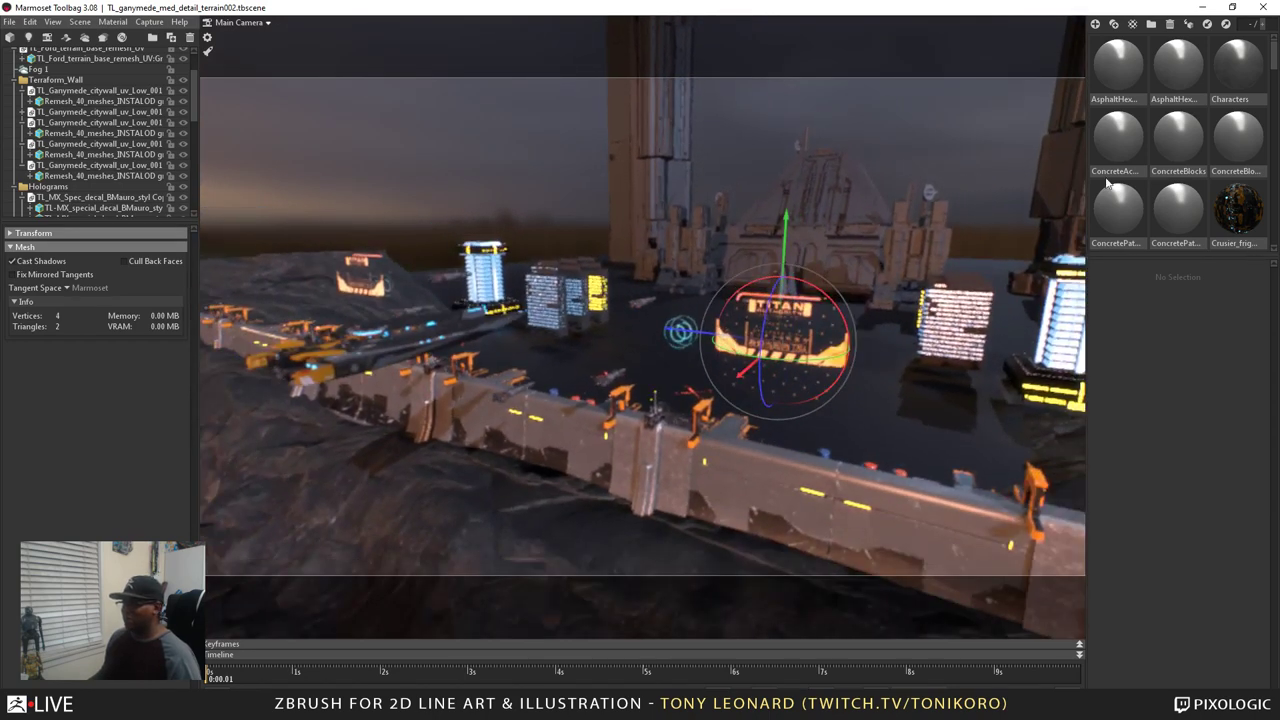
pyautogui.moveTo(1220, 258); pyautogui.dragTo(1205, 535)
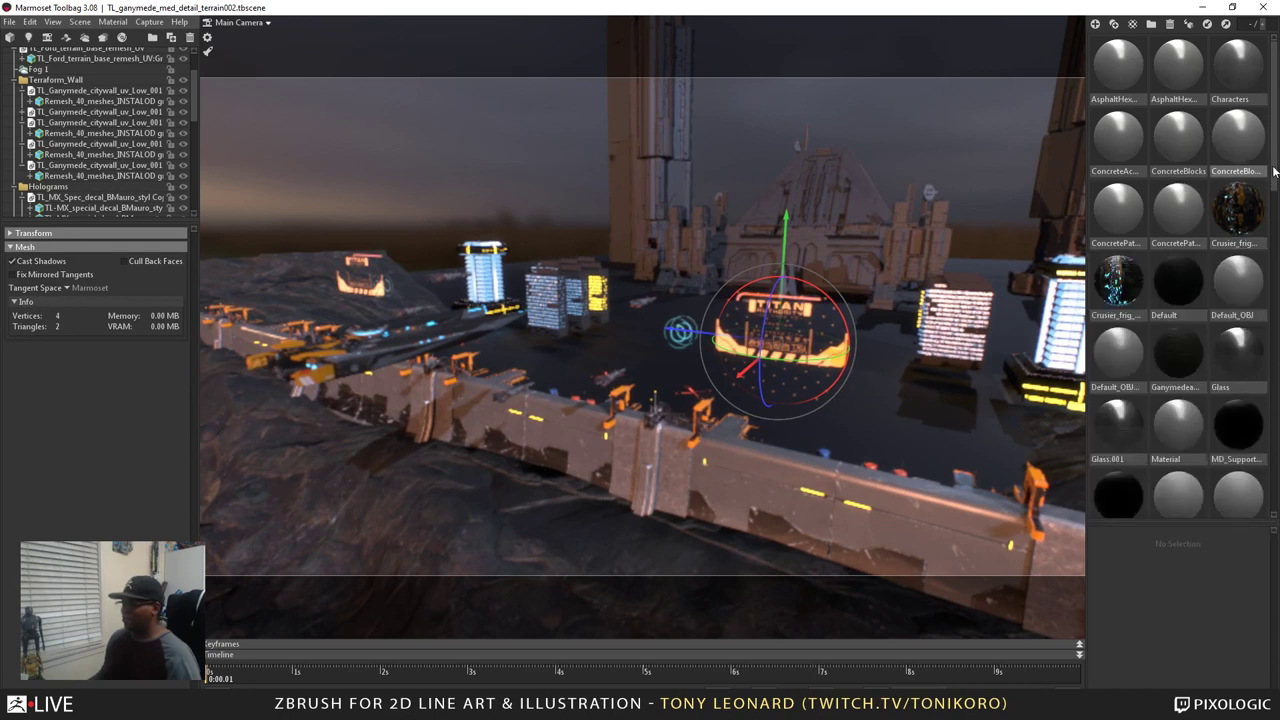
pyautogui.moveTo(1268, 172); pyautogui.dragTo(1226, 530)
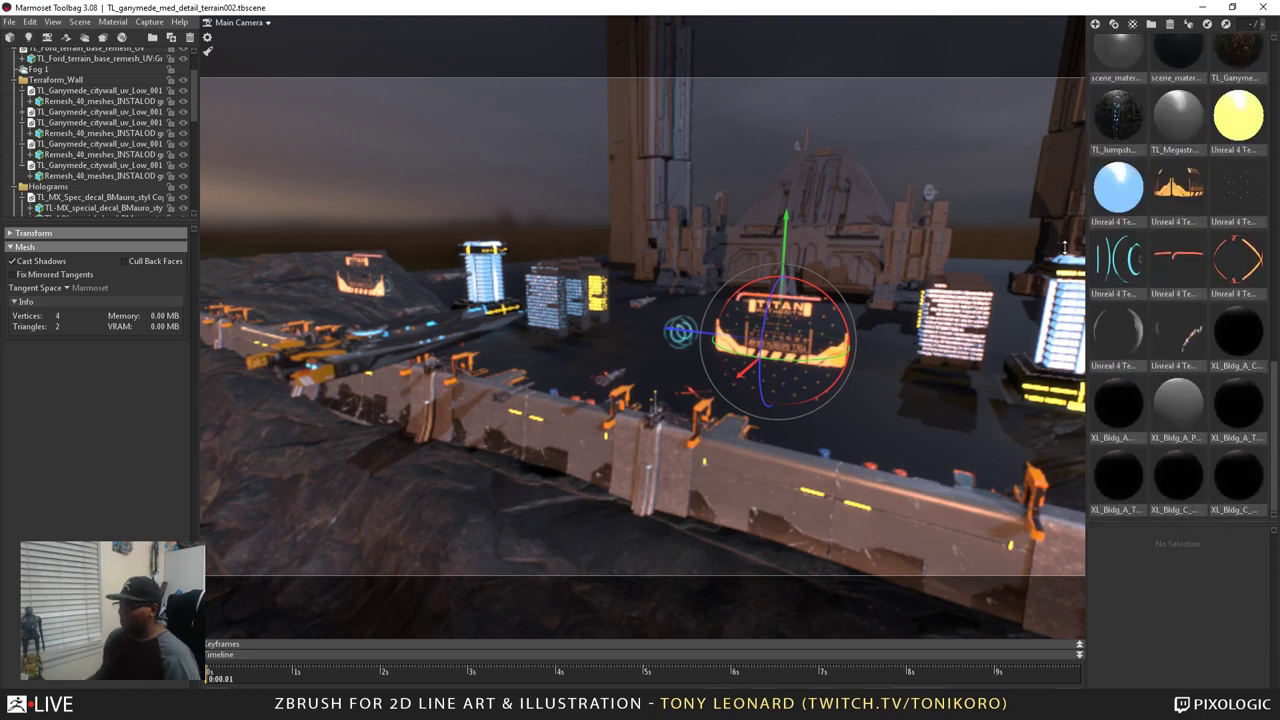
pyautogui.click(1118, 258)
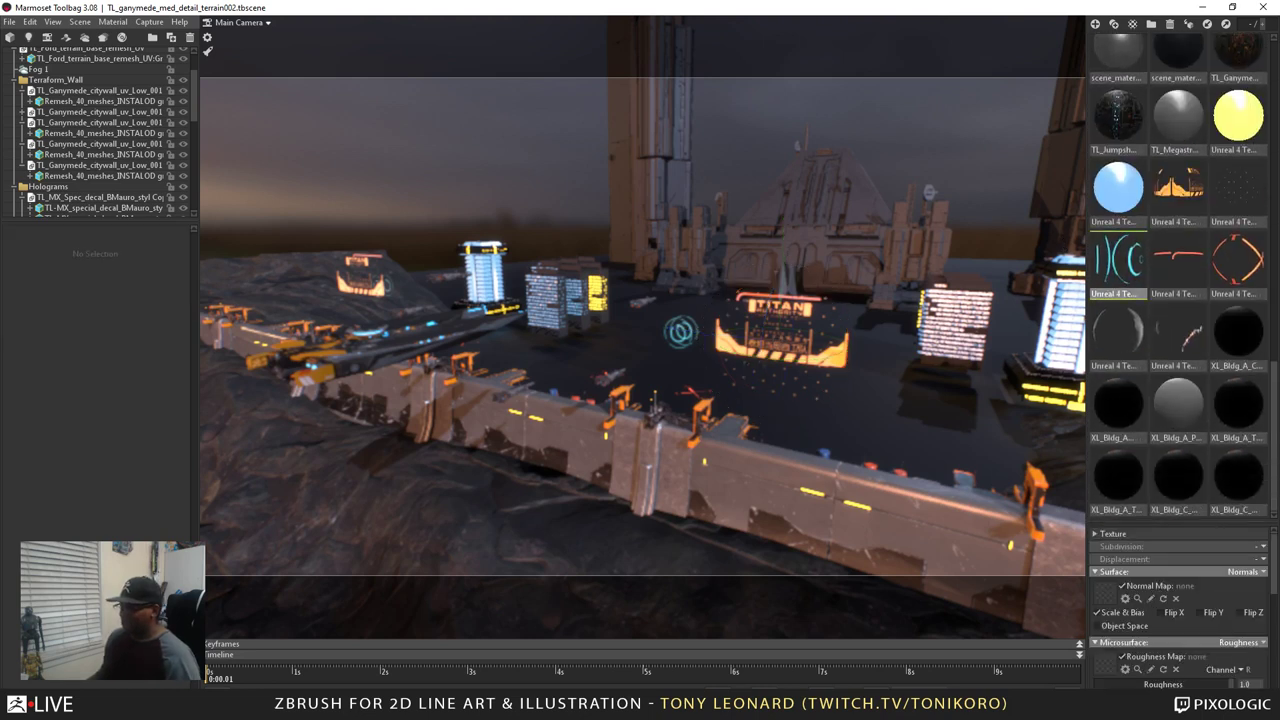
pyautogui.scroll(-3, 1155, 640)
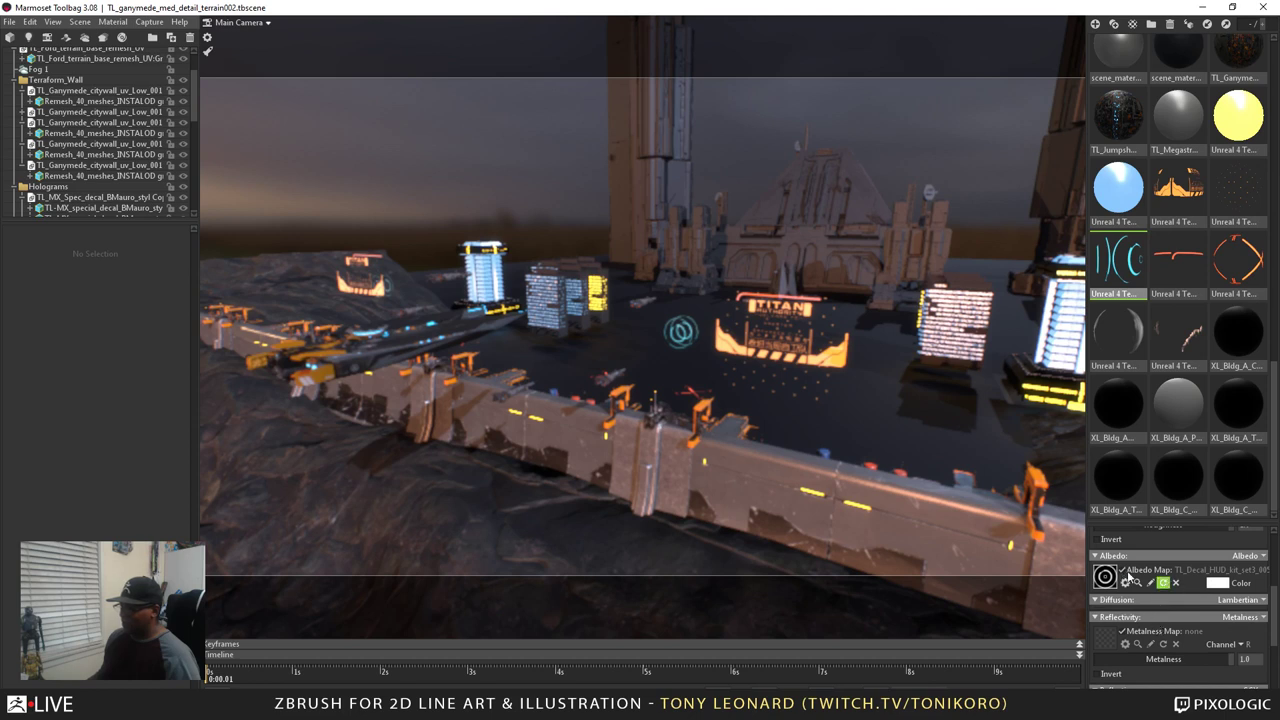
pyautogui.scroll(-1, 1152, 660)
pyautogui.scroll(-3, 1161, 680)
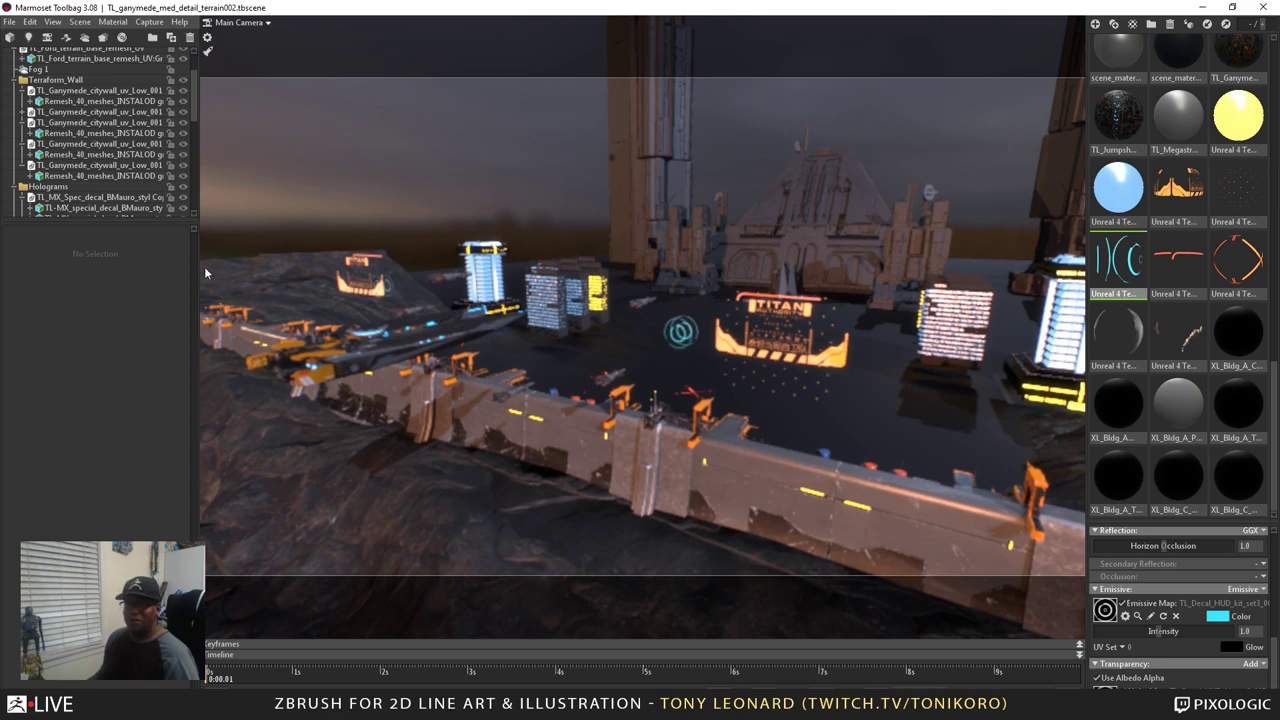
# Select the TITAN sign and enlarge the outliner to reveal its Holograms group hierarchy
pyautogui.click(800, 323)
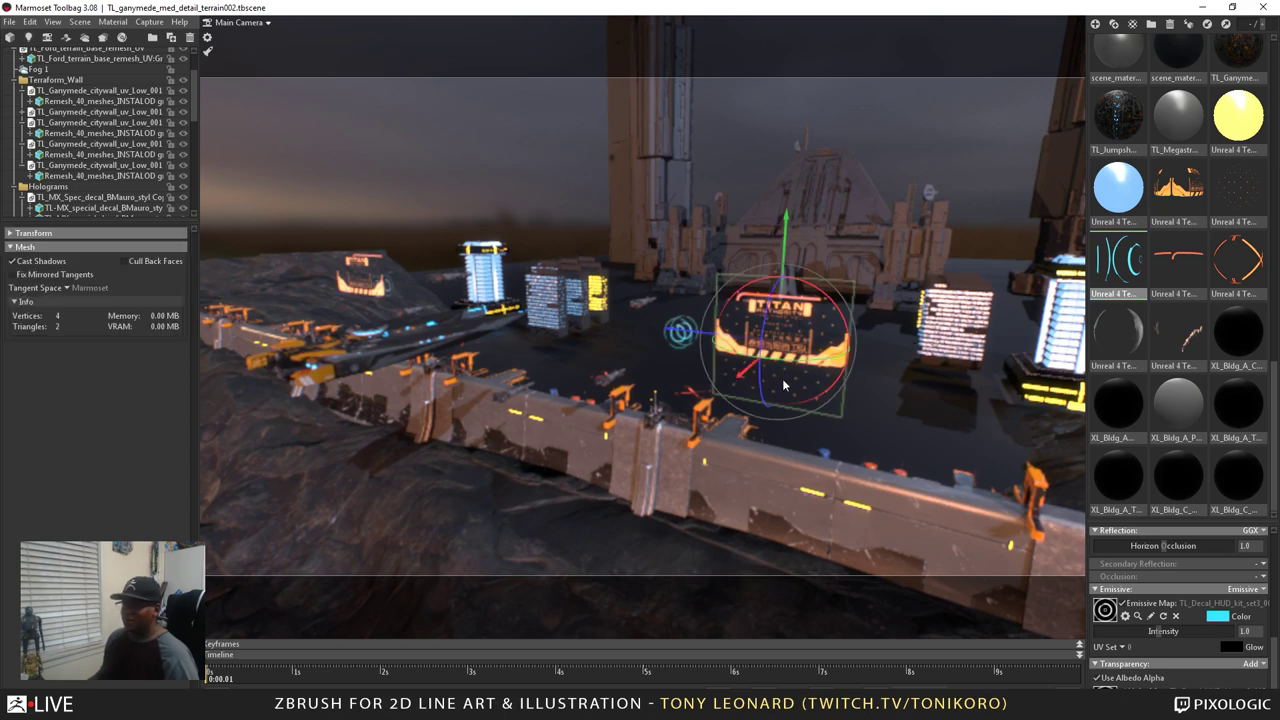
pyautogui.moveTo(791, 377); pyautogui.dragTo(463, 343)
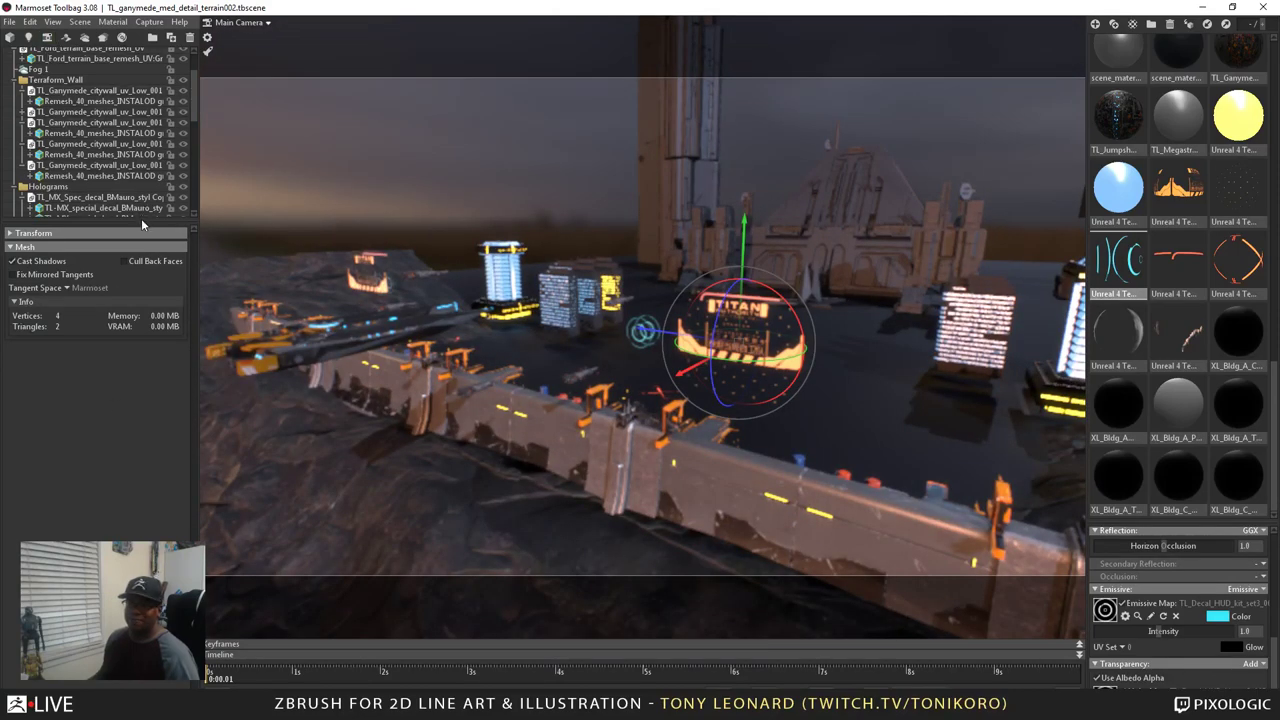
pyautogui.moveTo(140, 220); pyautogui.dragTo(131, 322)
pyautogui.scroll(2, 82, 147)
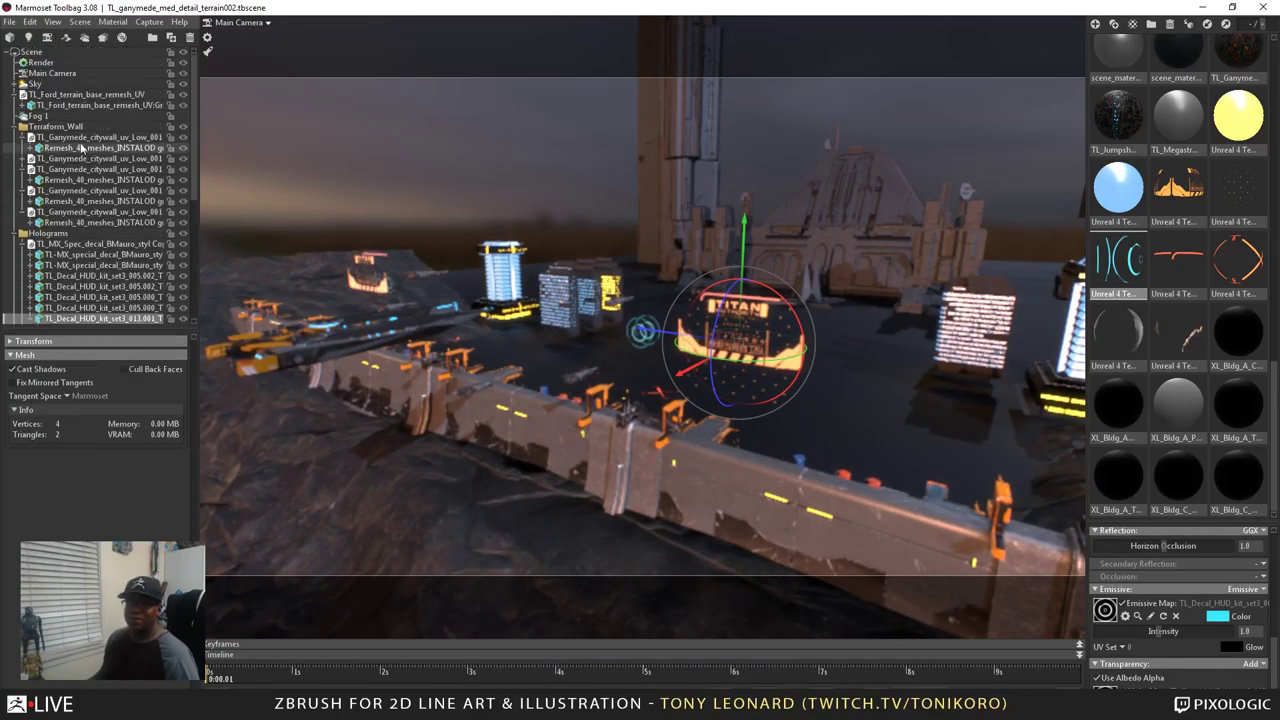
# Select Main Camera and expand its Lens > Distortion settings
pyautogui.click(66, 74)
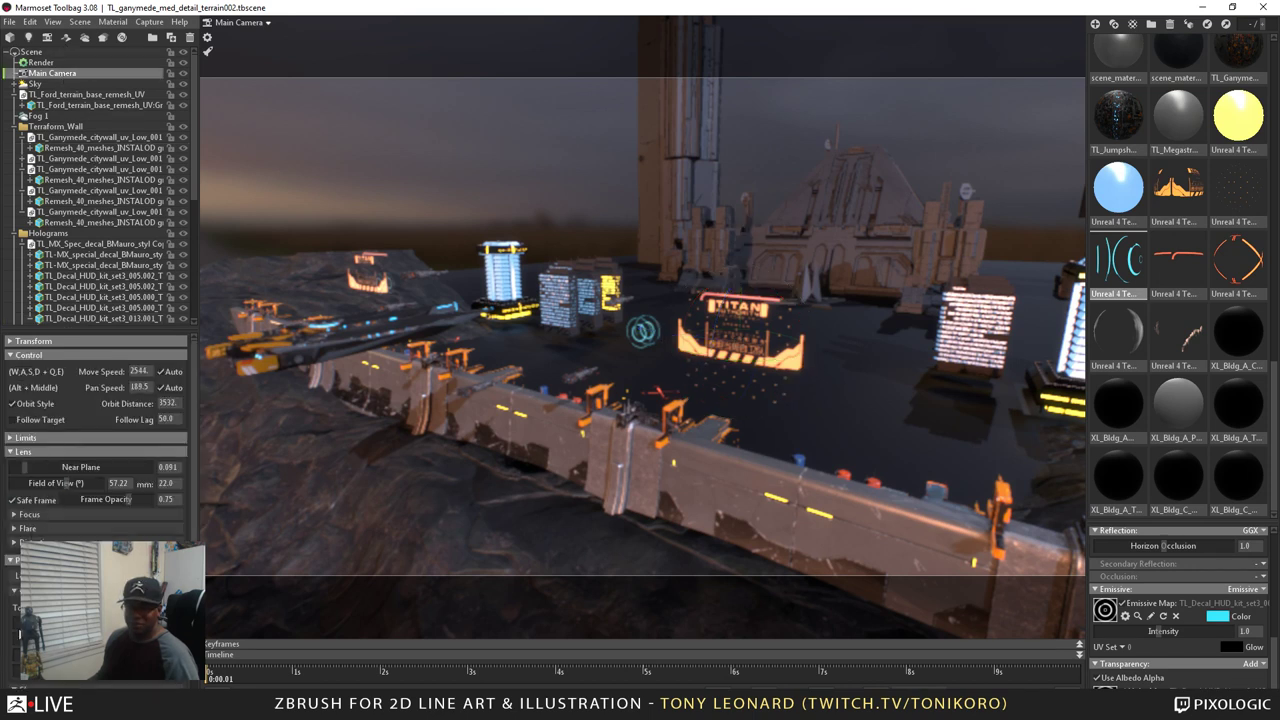
pyautogui.scroll(-2, 32, 672)
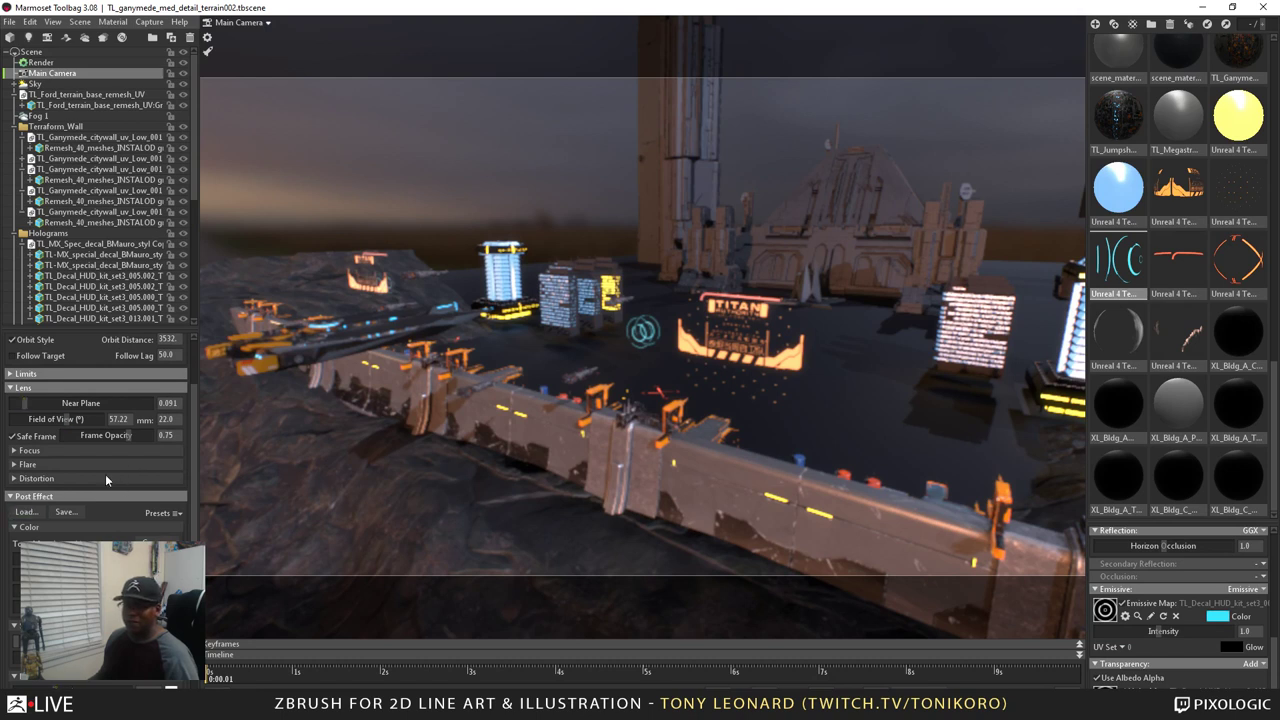
pyautogui.click(14, 479)
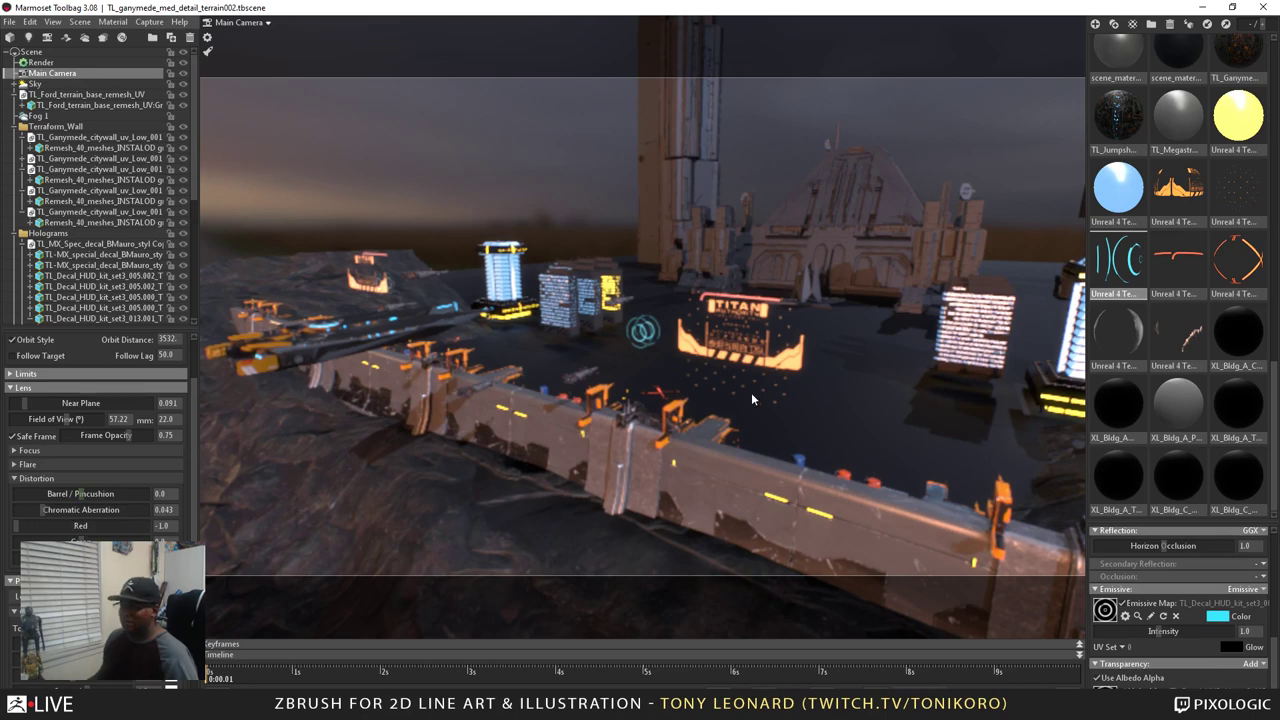
# Orbit and dolly down to a wide, ground-level view of the wall and city towers
pyautogui.moveTo(716, 487); pyautogui.dragTo(759, 431)
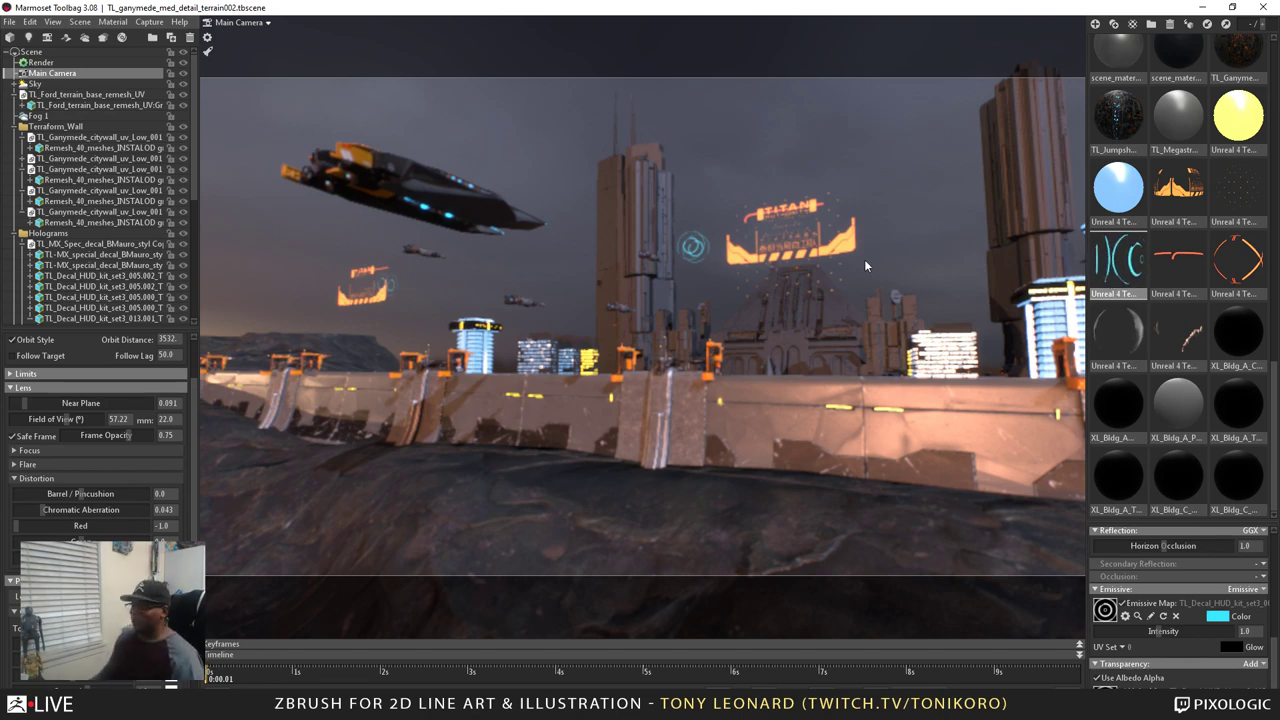
pyautogui.scroll(8, 860, 285)
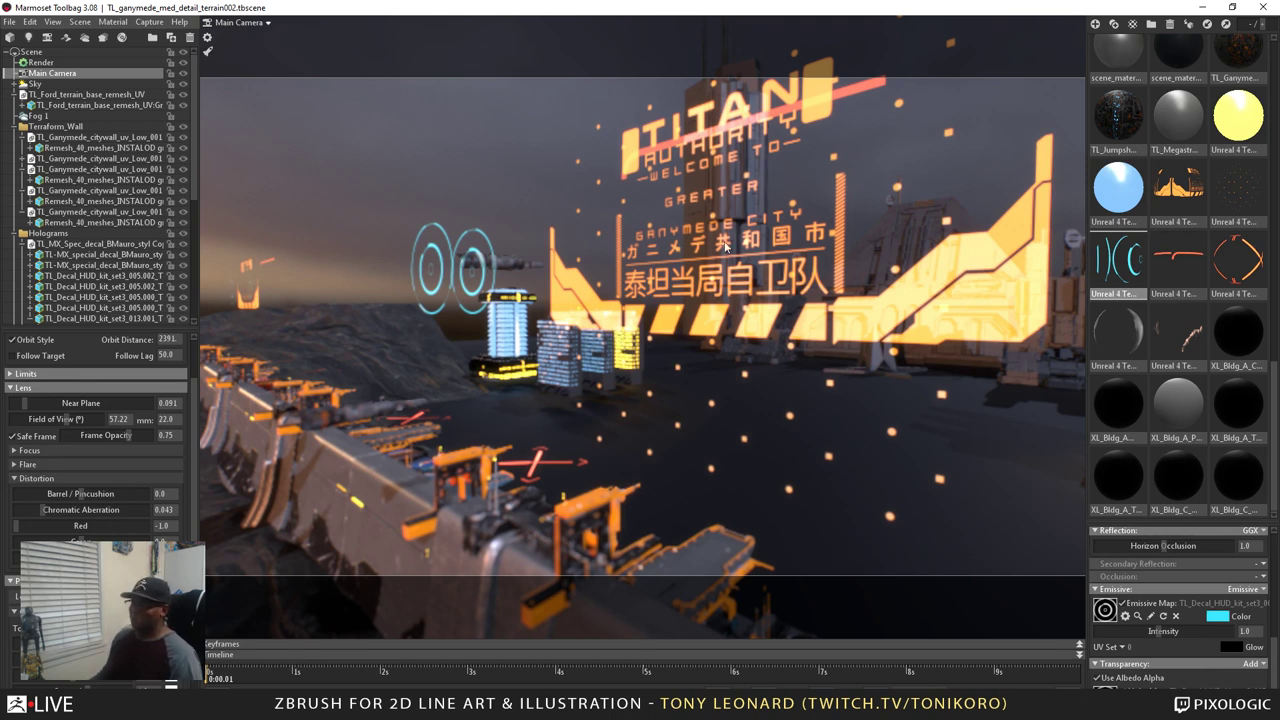
pyautogui.moveTo(806, 498); pyautogui.dragTo(908, 375)
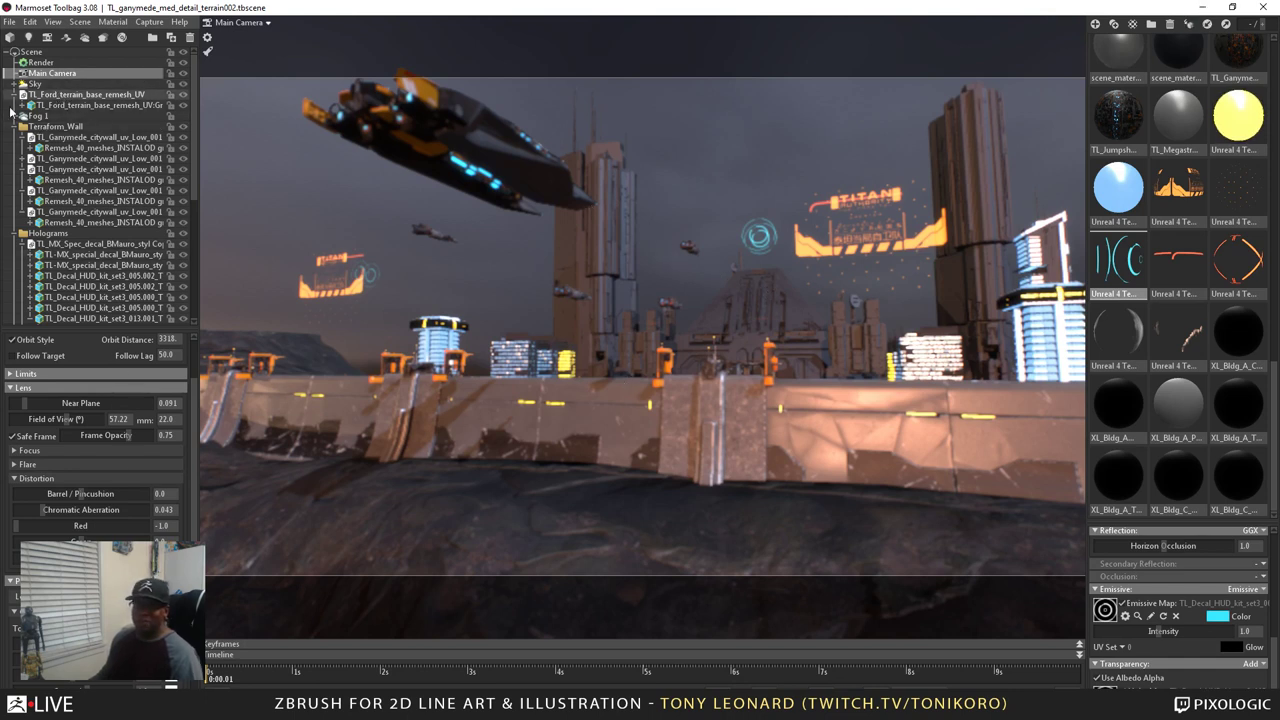
# Enable Fog 1, nudge the view closer, and capture it as an image that opens automatically
pyautogui.click(183, 116)
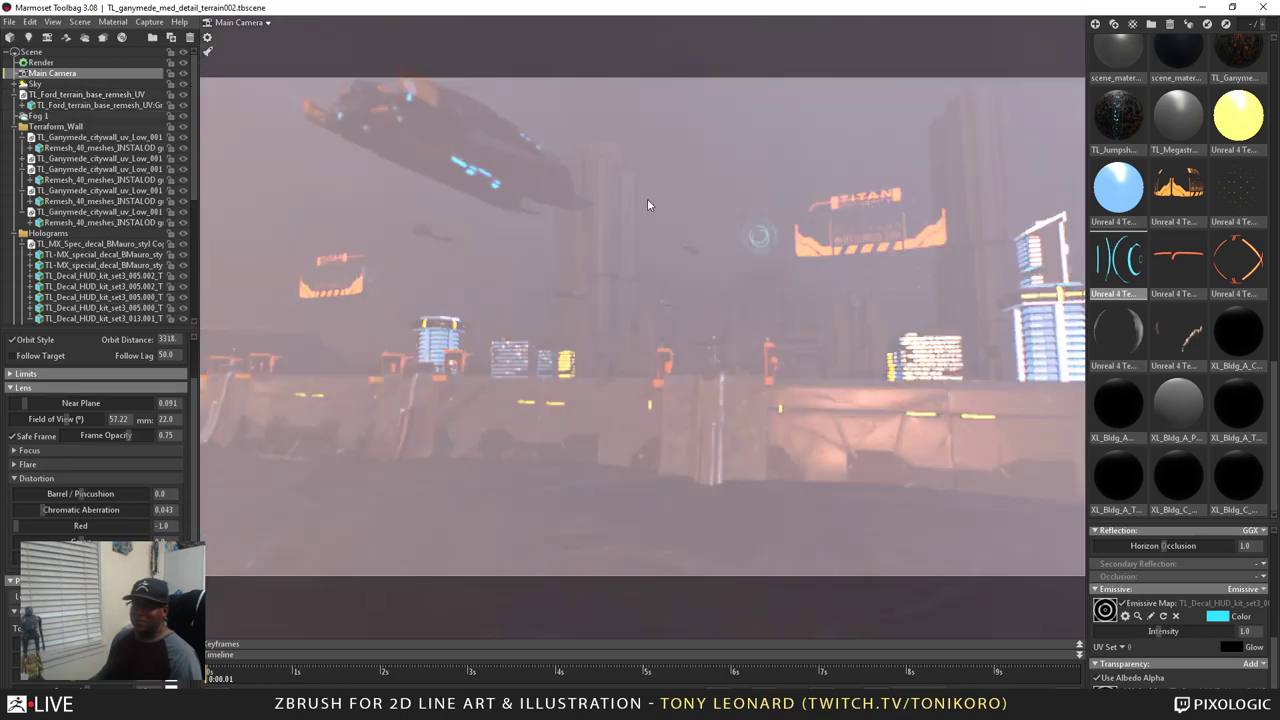
pyautogui.scroll(2, 676, 321)
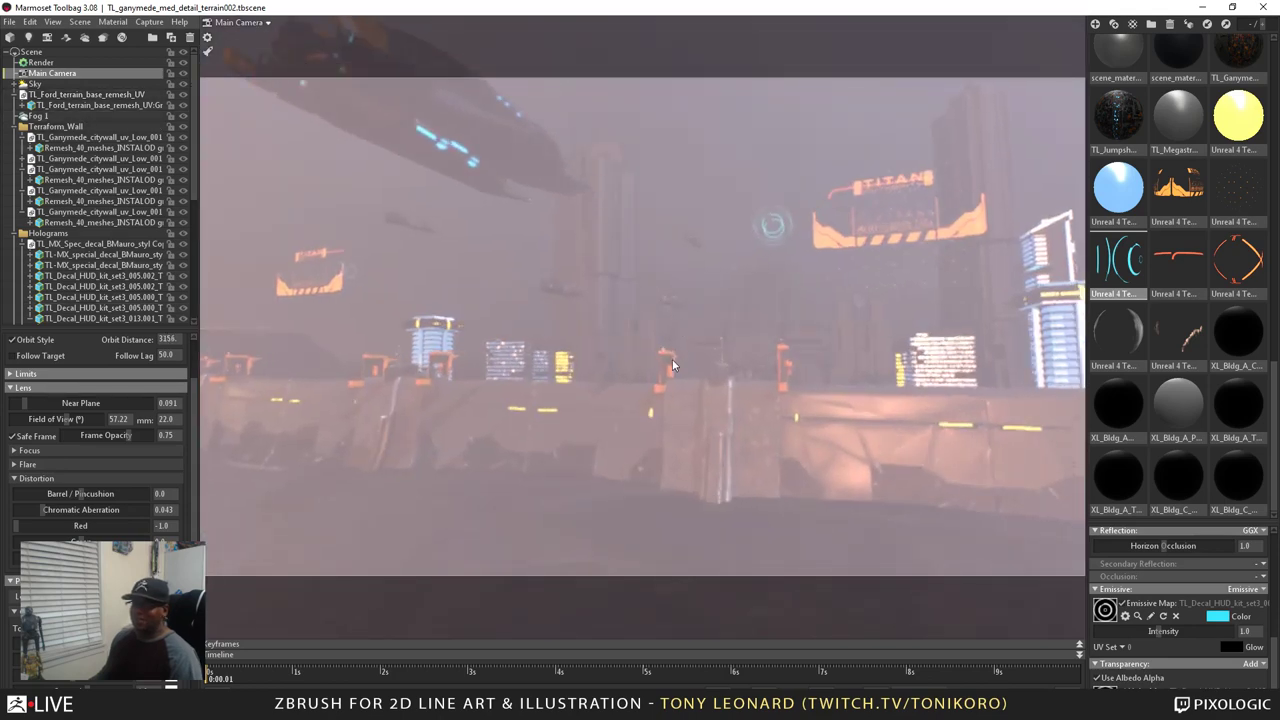
pyautogui.moveTo(679, 324); pyautogui.dragTo(657, 358)
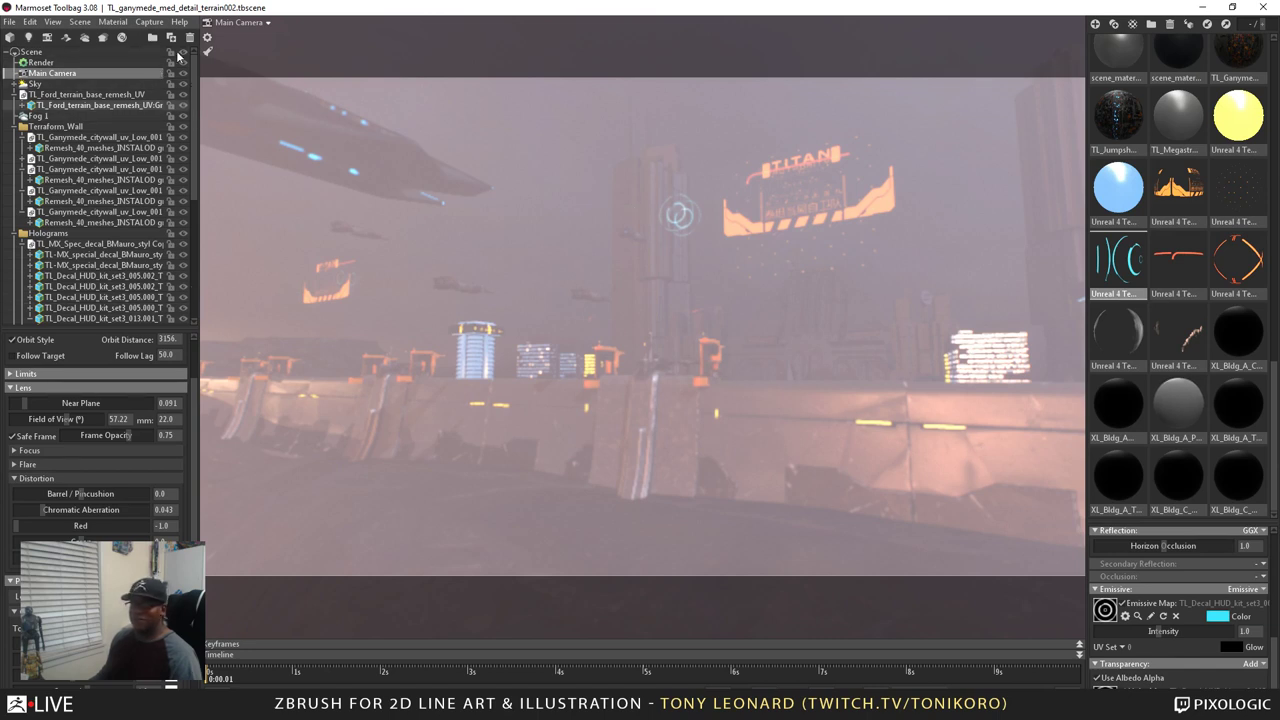
pyautogui.click(150, 22)
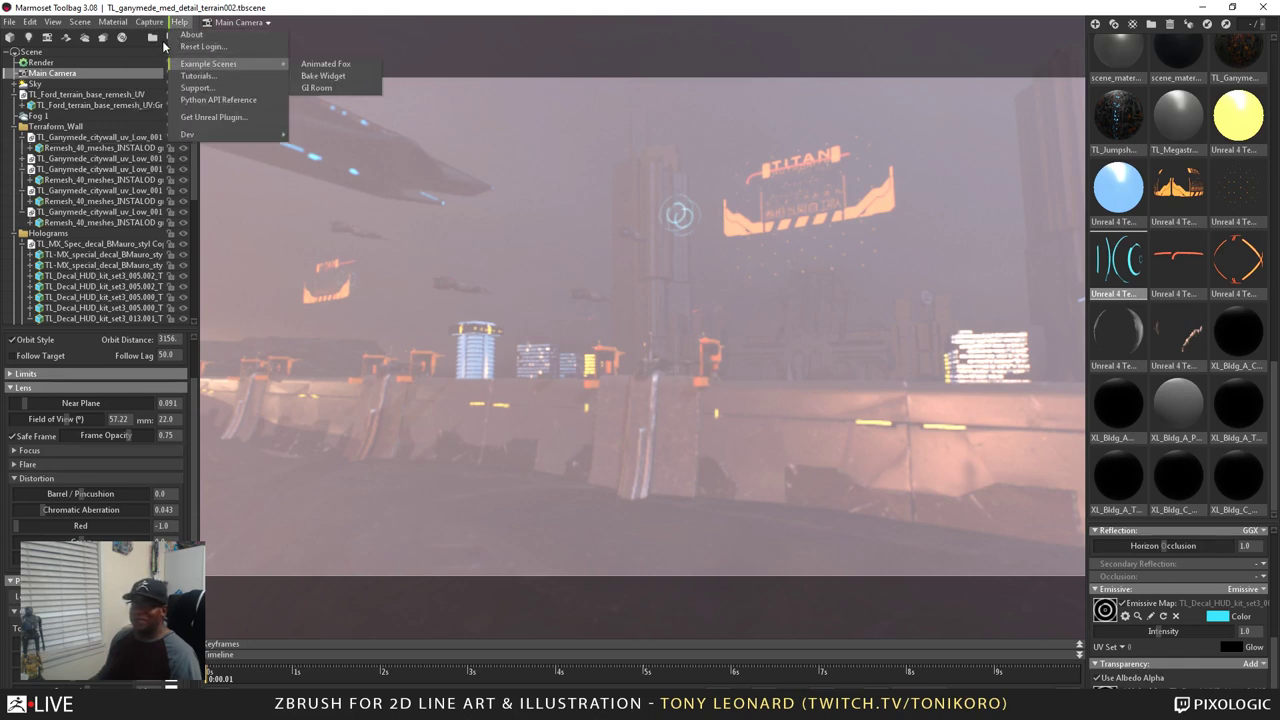
pyautogui.click(161, 48)
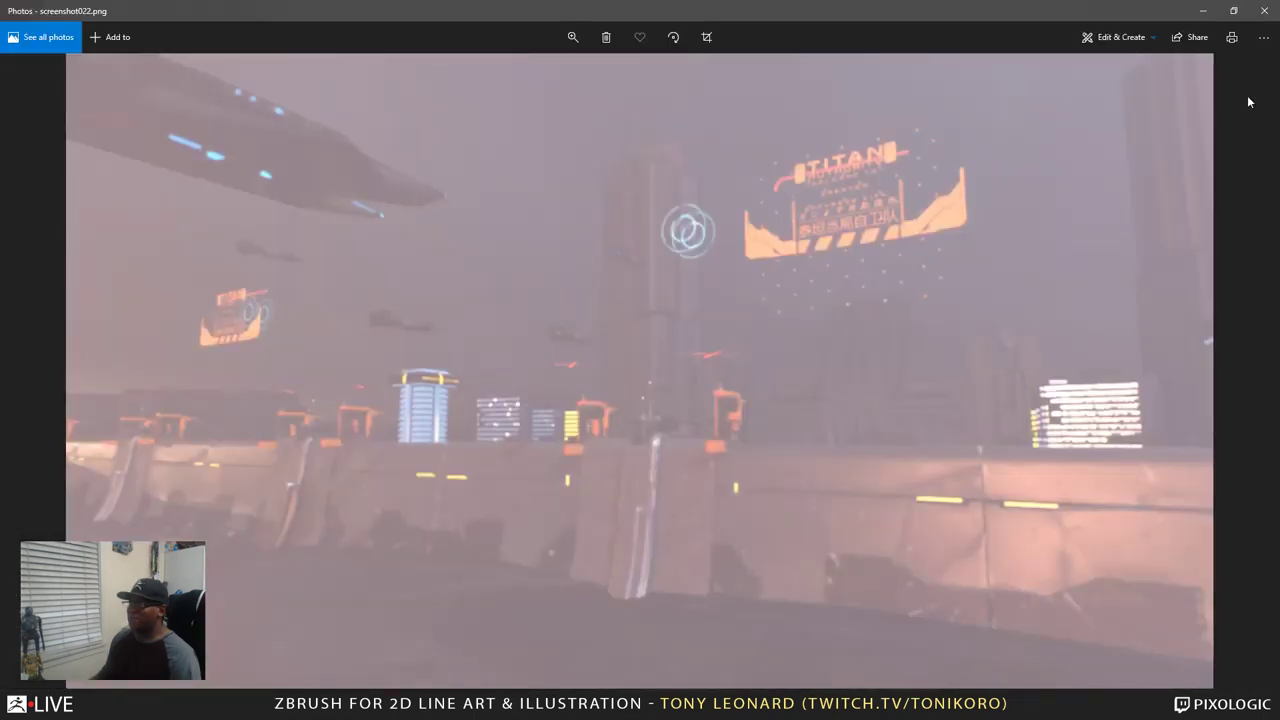
# Open screenshot022.png from Photos in Adobe Photoshop 2020
pyautogui.click(1262, 38)
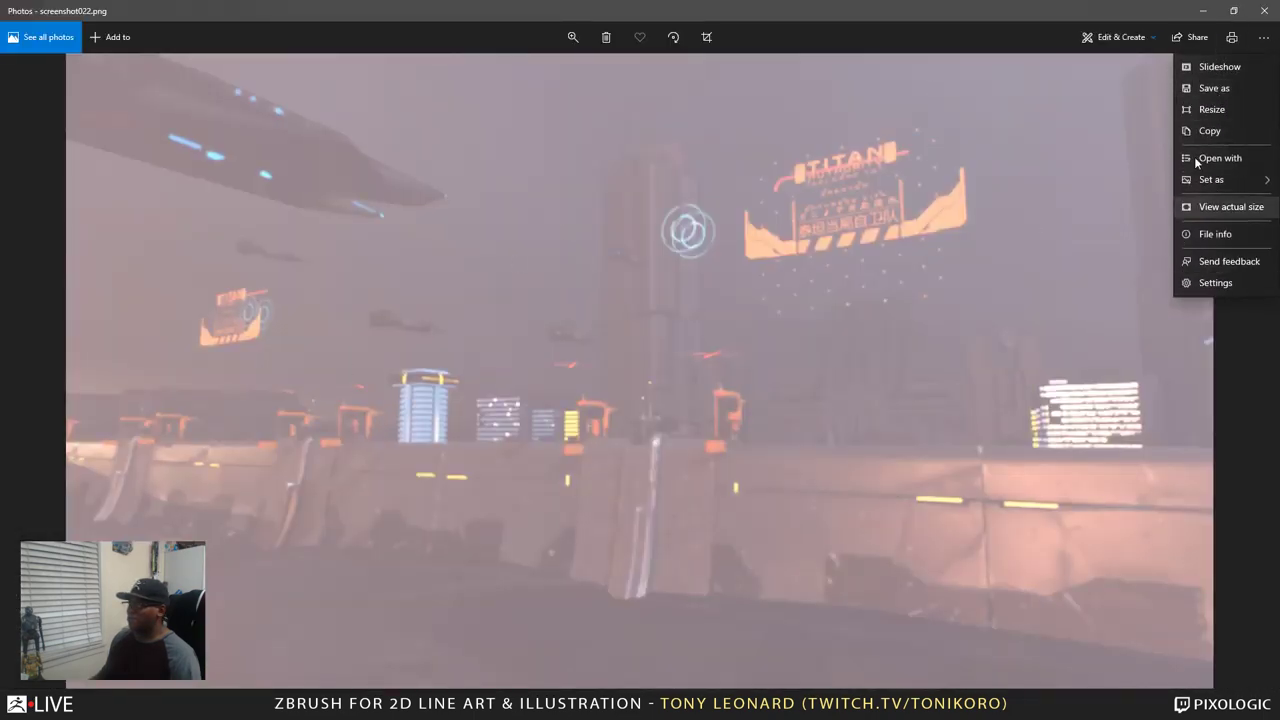
pyautogui.click(1206, 162)
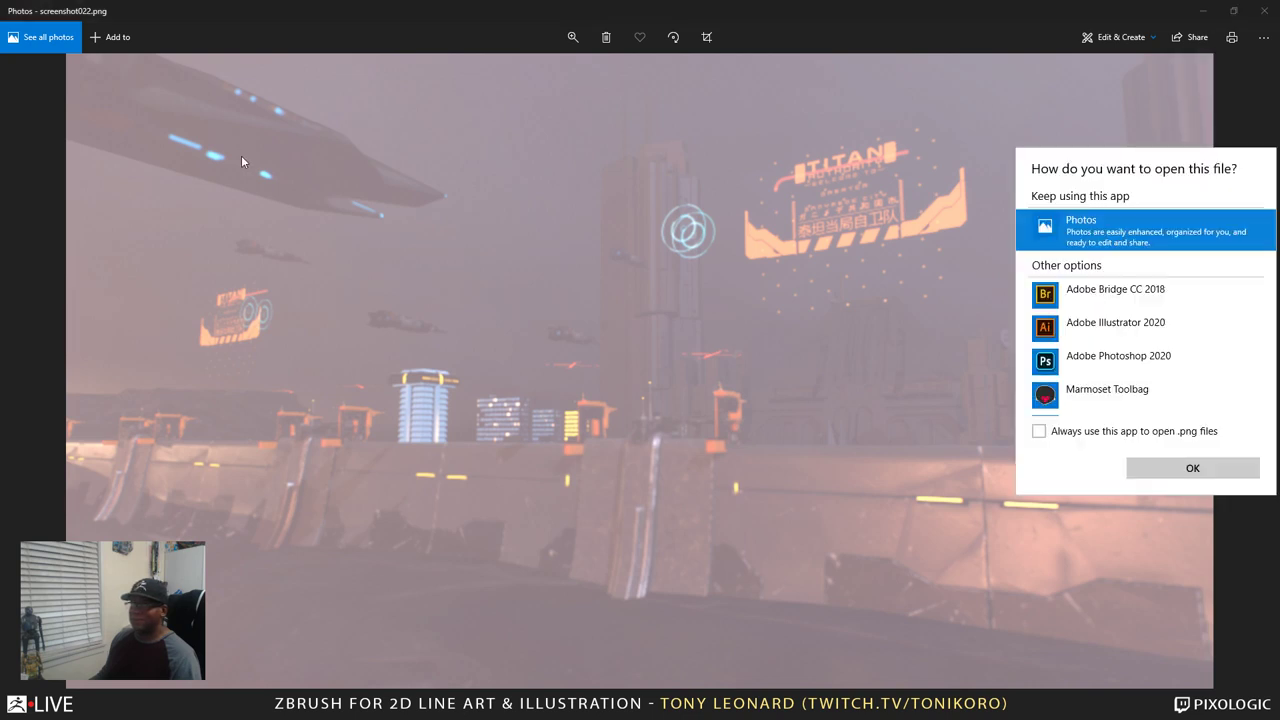
pyautogui.click(1145, 362)
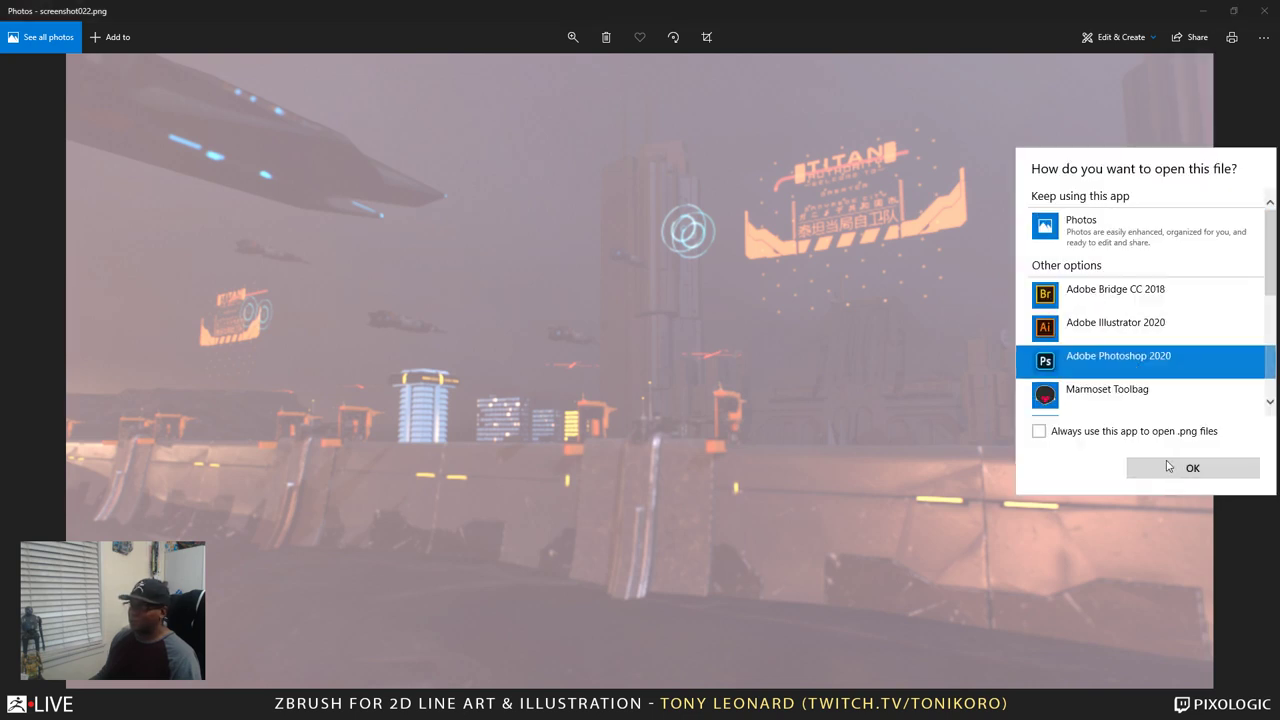
pyautogui.click(1192, 468)
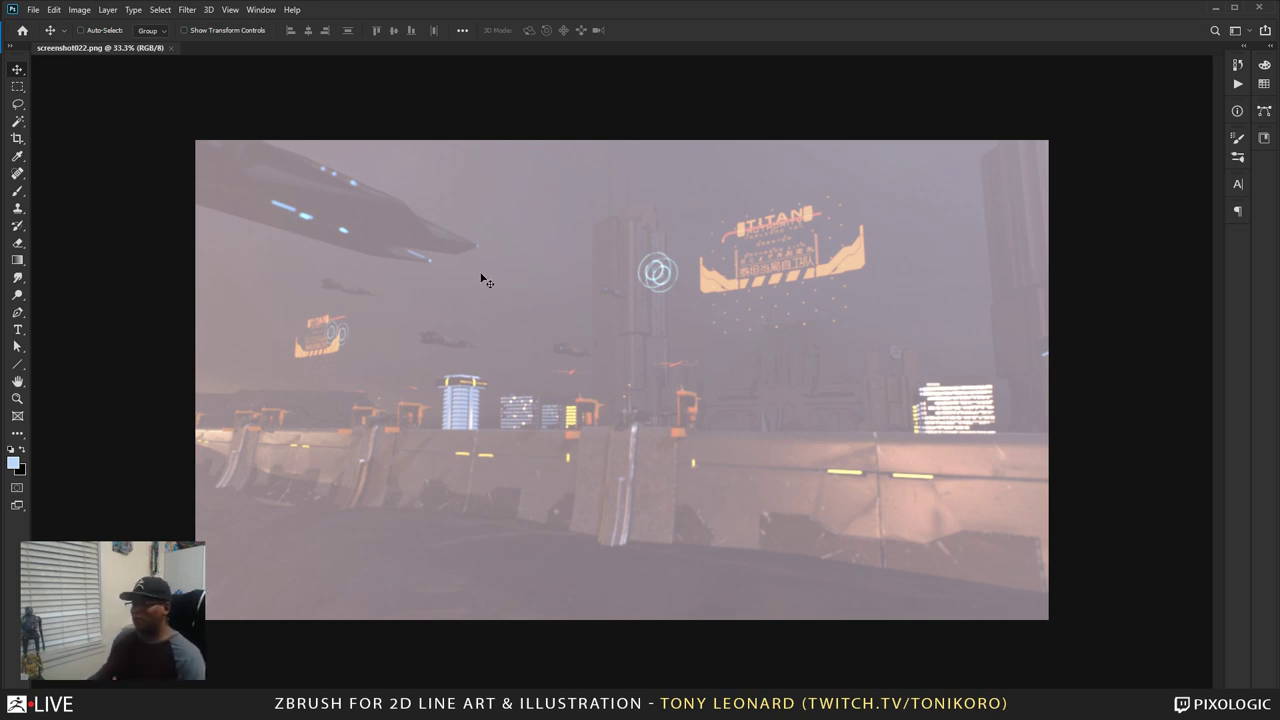
# Show the Layers panel and dock Properties on the left for screenshot022.png, then list adjustment layers
pyautogui.click(1238, 85)
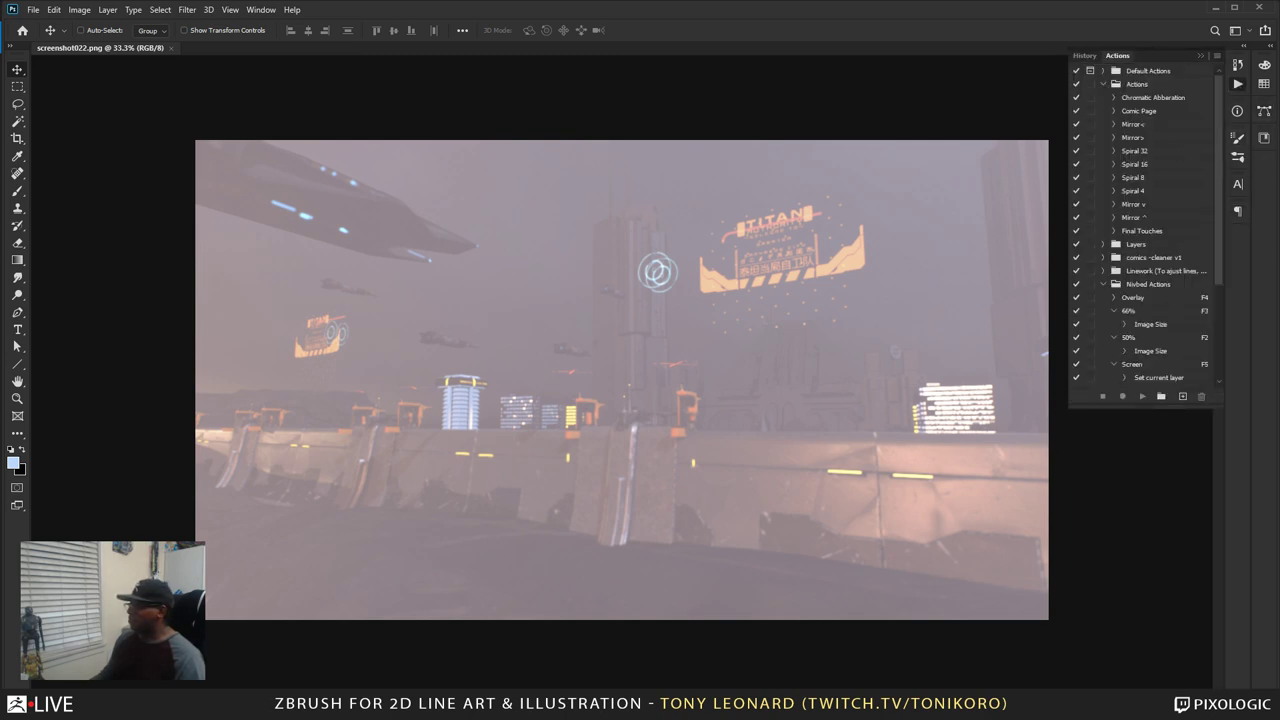
pyautogui.click(260, 9)
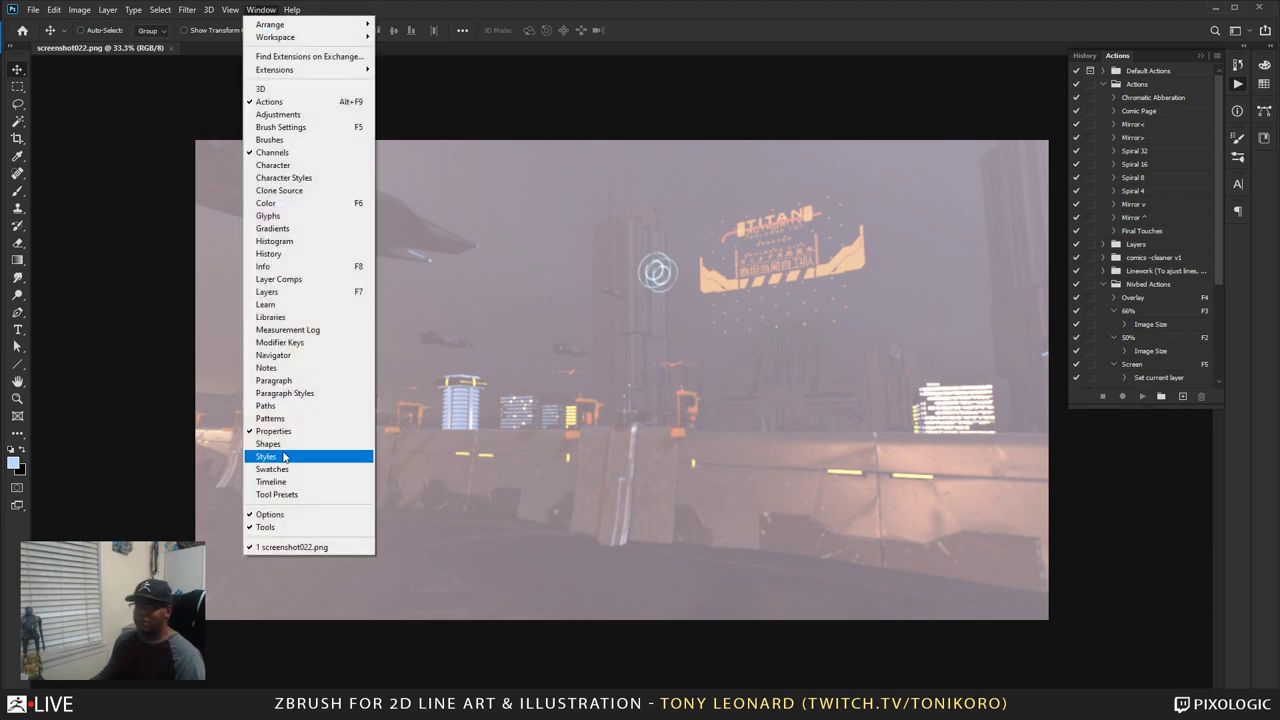
pyautogui.click(310, 292)
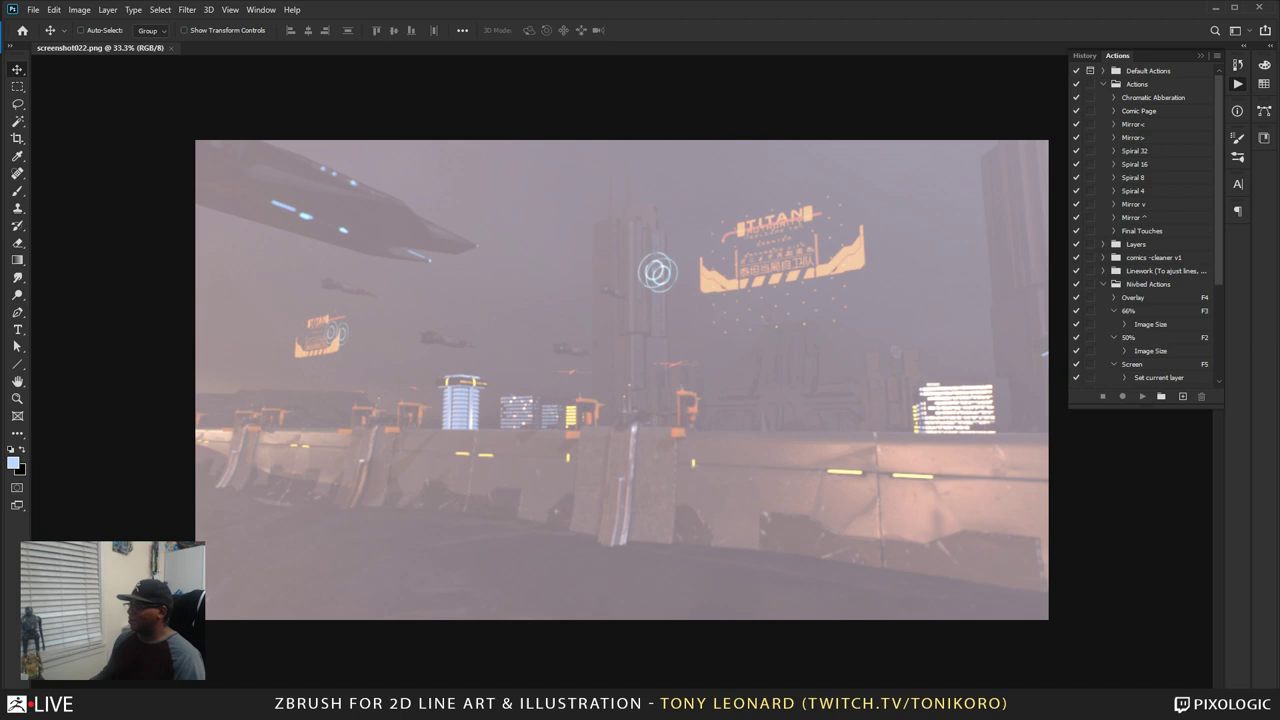
pyautogui.moveTo(1238, 157); pyautogui.dragTo(20, 105)
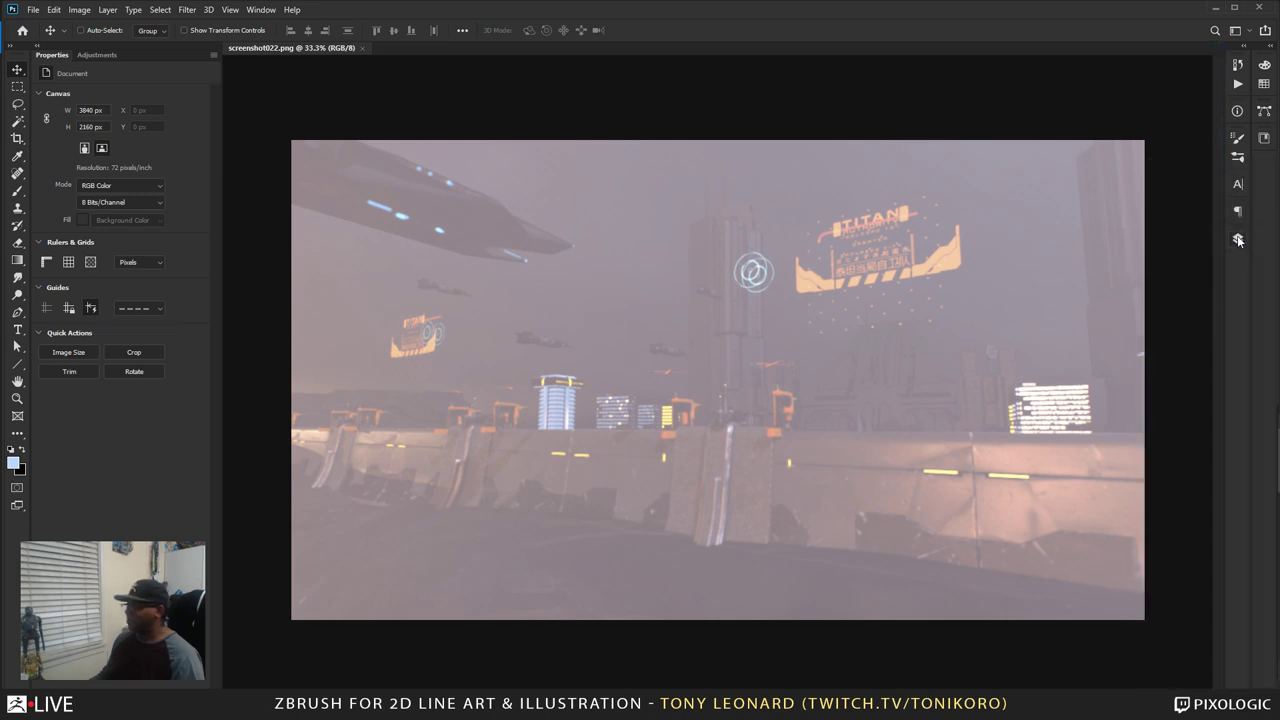
pyautogui.press('F7')
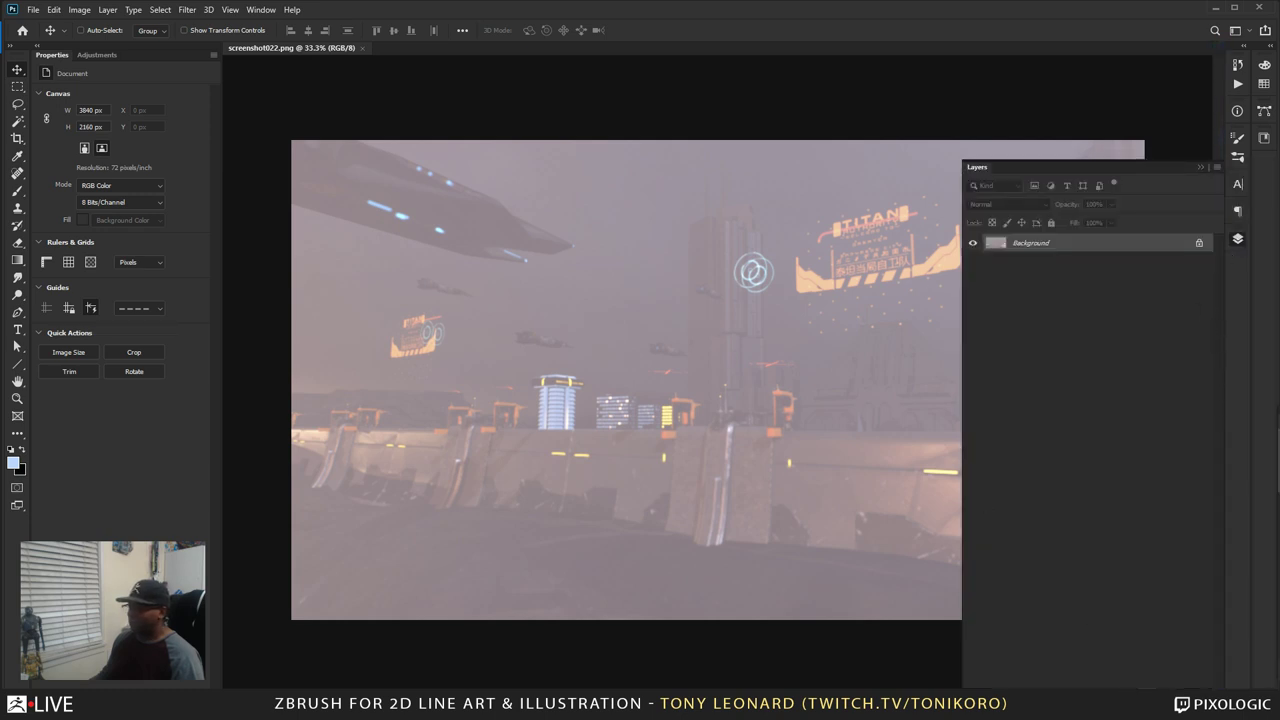
pyautogui.click(1140, 700)
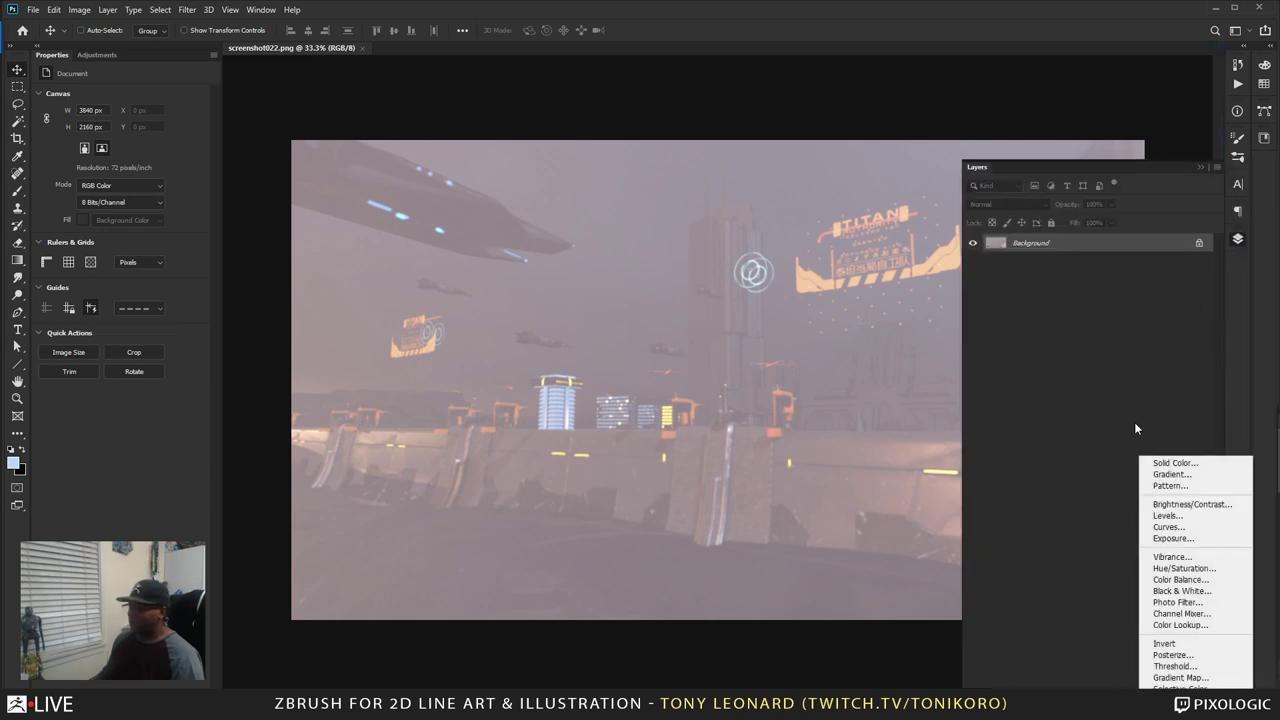
# Add a Levels adjustment layer with black point 122 and midtones 1.66
pyautogui.click(1224, 517)
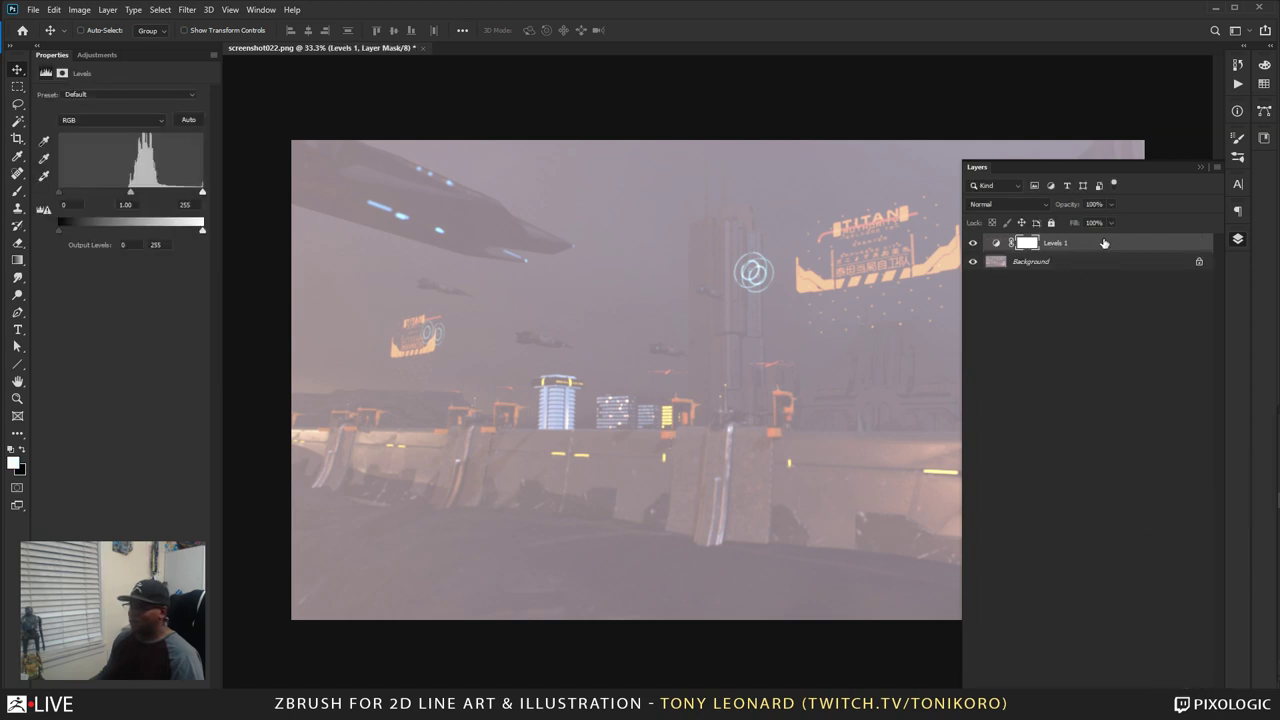
pyautogui.click(996, 244)
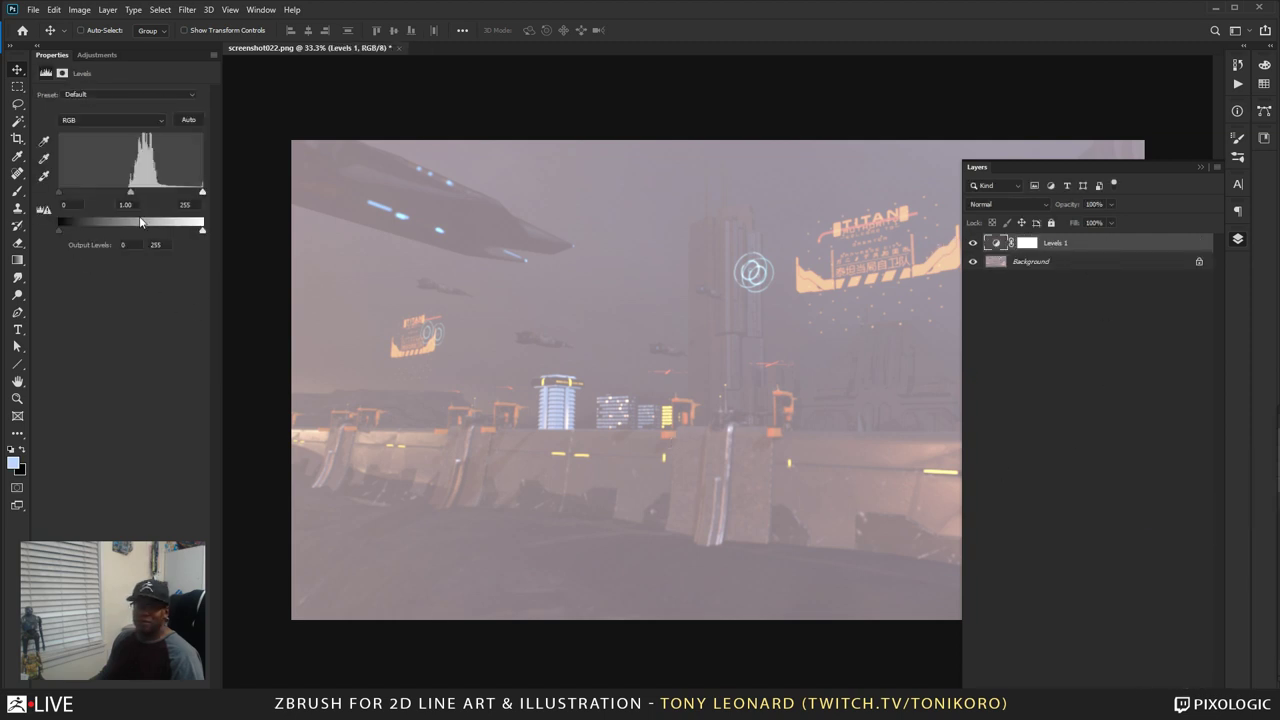
pyautogui.moveTo(60, 194); pyautogui.dragTo(200, 192)
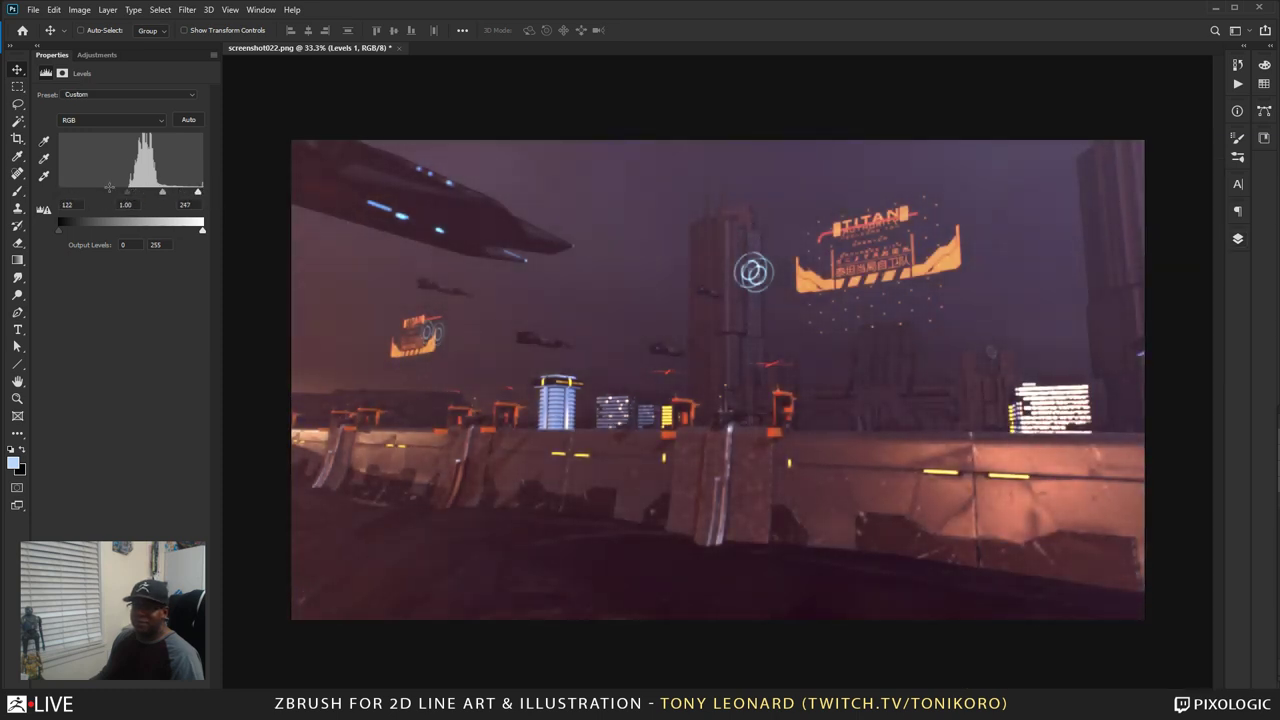
pyautogui.moveTo(163, 194); pyautogui.dragTo(153, 194)
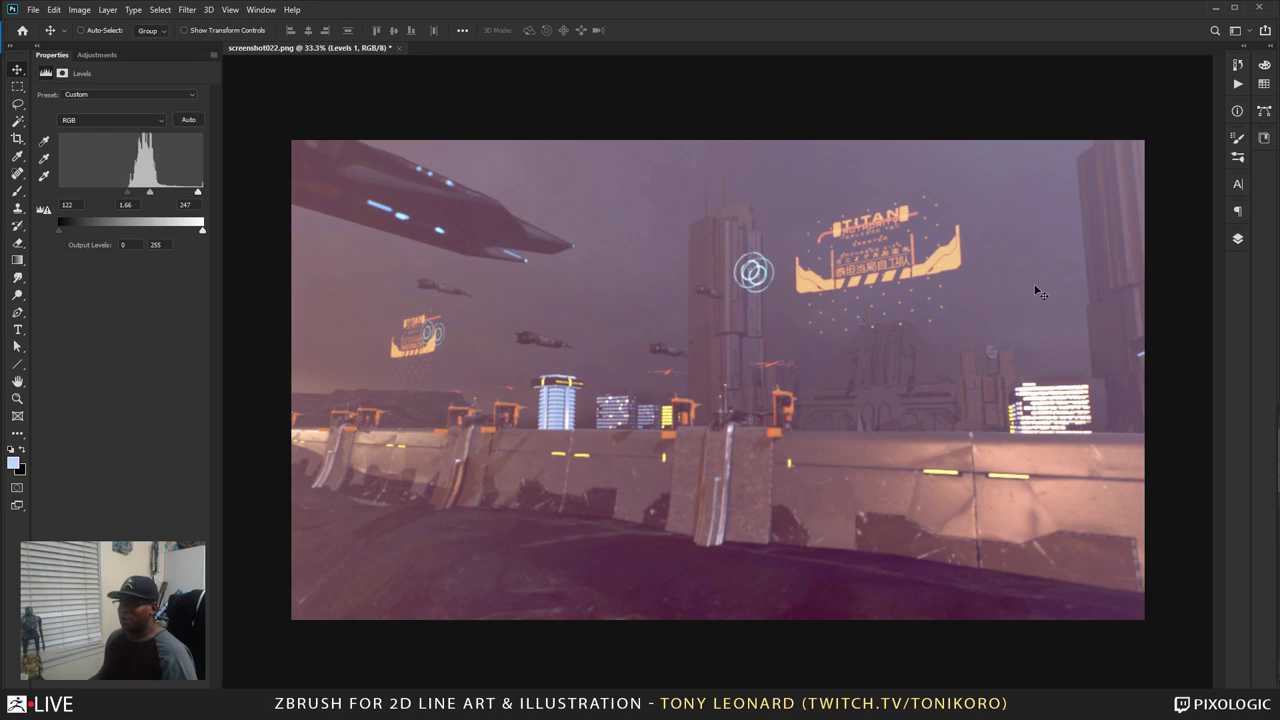
# Close the reference screenshot and orbit the viewport toward the TITAN sign and wall
pyautogui.click(1217, 8)
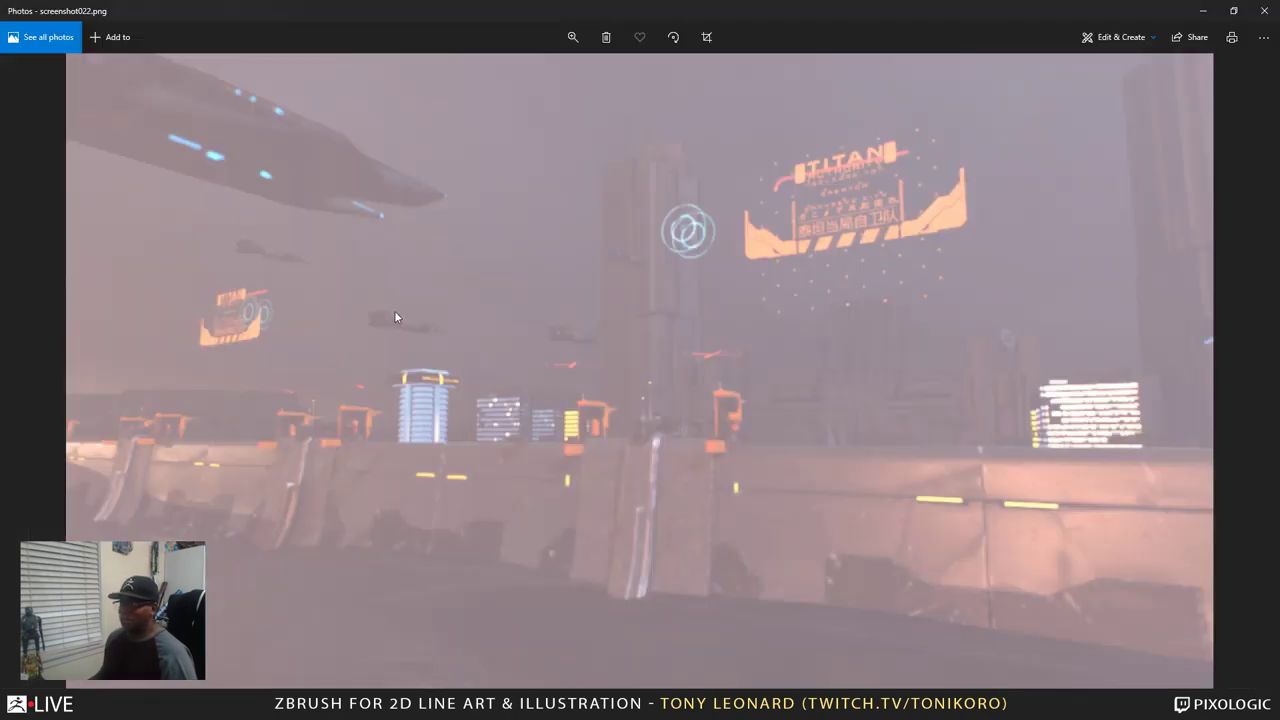
pyautogui.click(1264, 10)
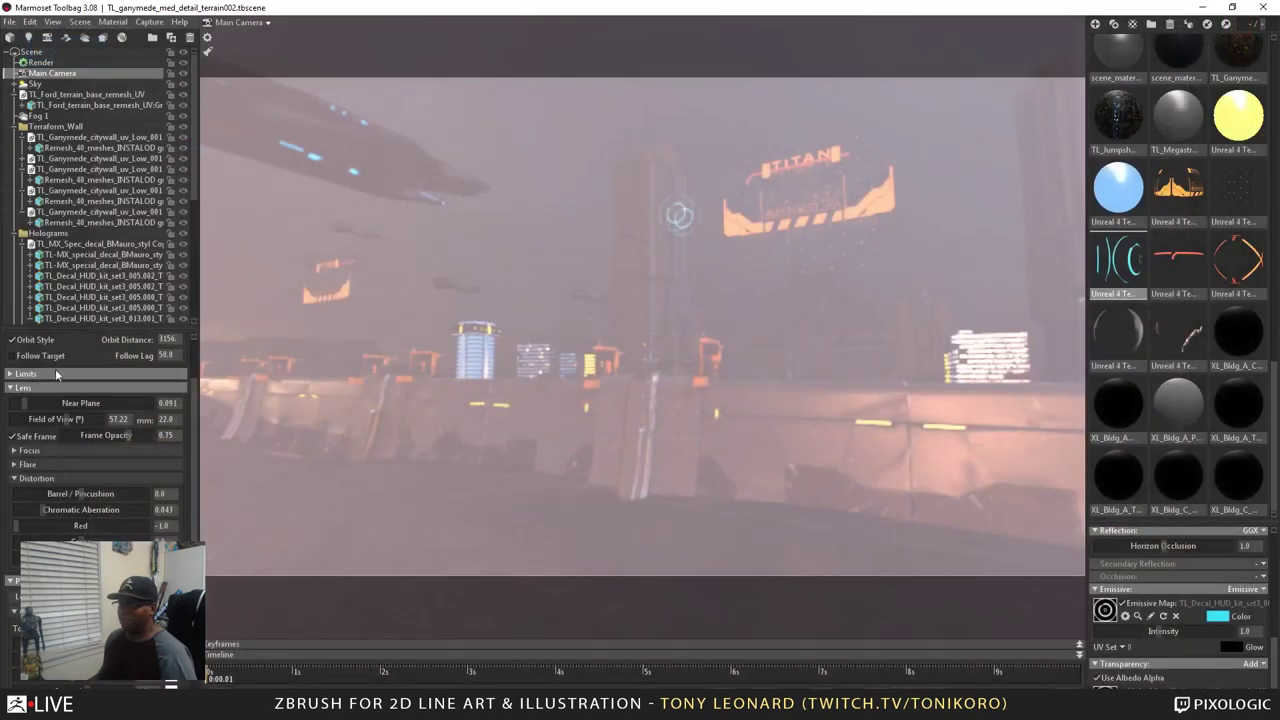
pyautogui.moveTo(926, 147); pyautogui.dragTo(660, 454)
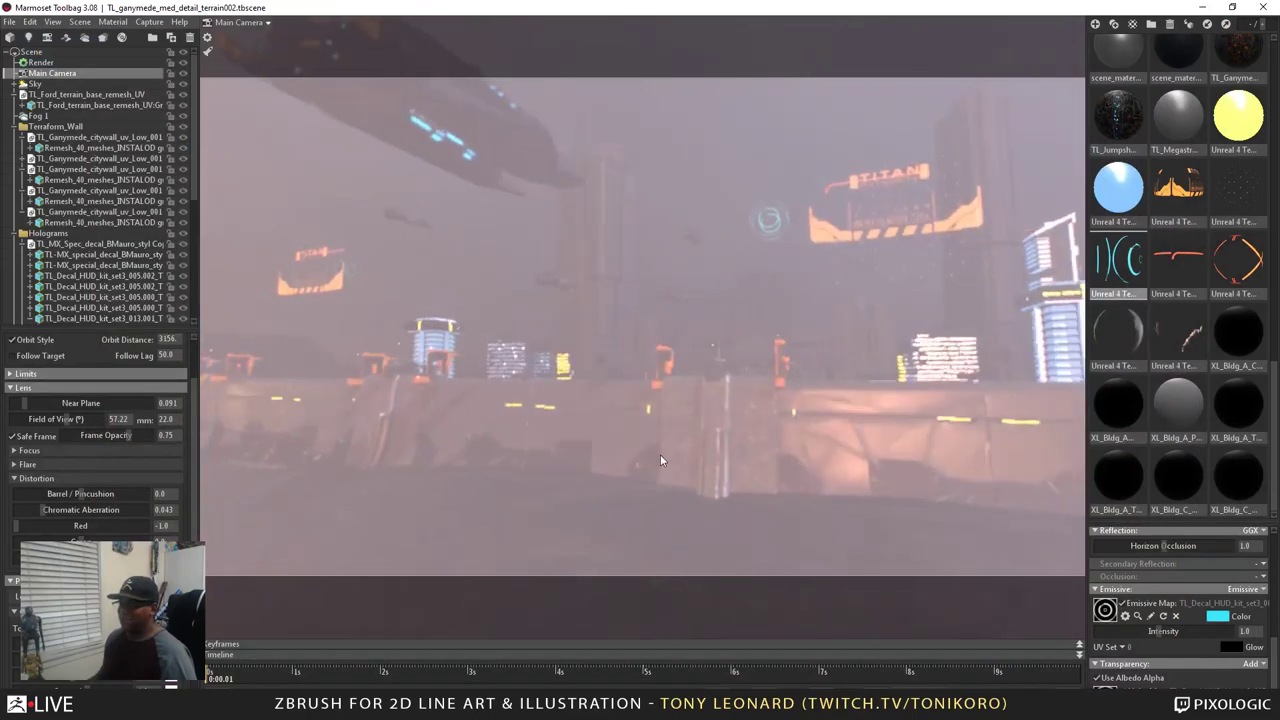
pyautogui.moveTo(680, 526); pyautogui.dragTo(680, 514)
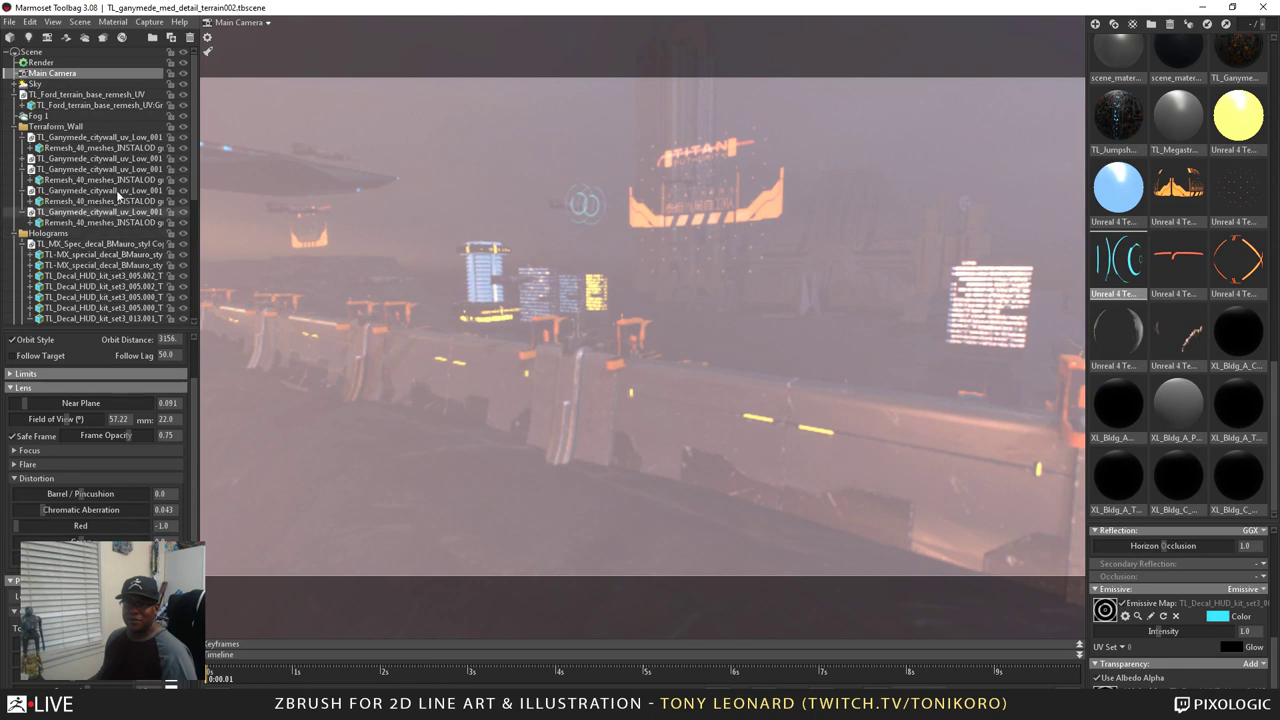
pyautogui.scroll(-3, 131, 212)
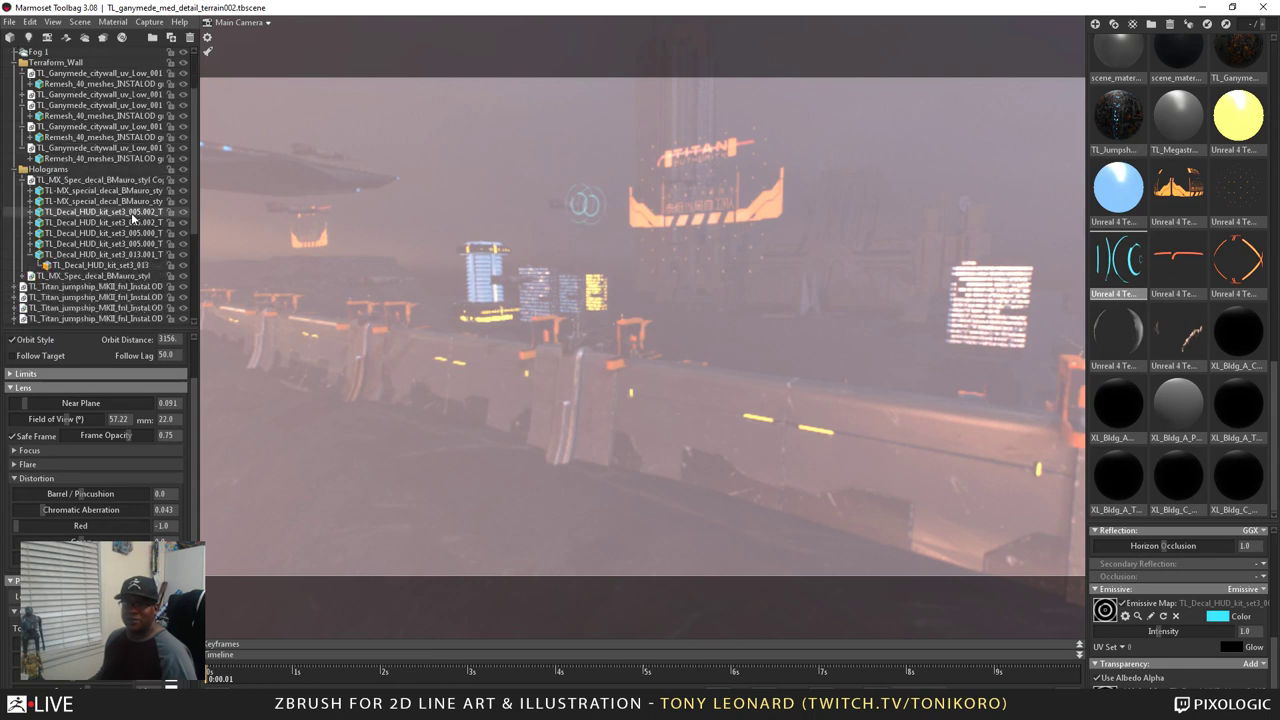
pyautogui.scroll(-4, 133, 217)
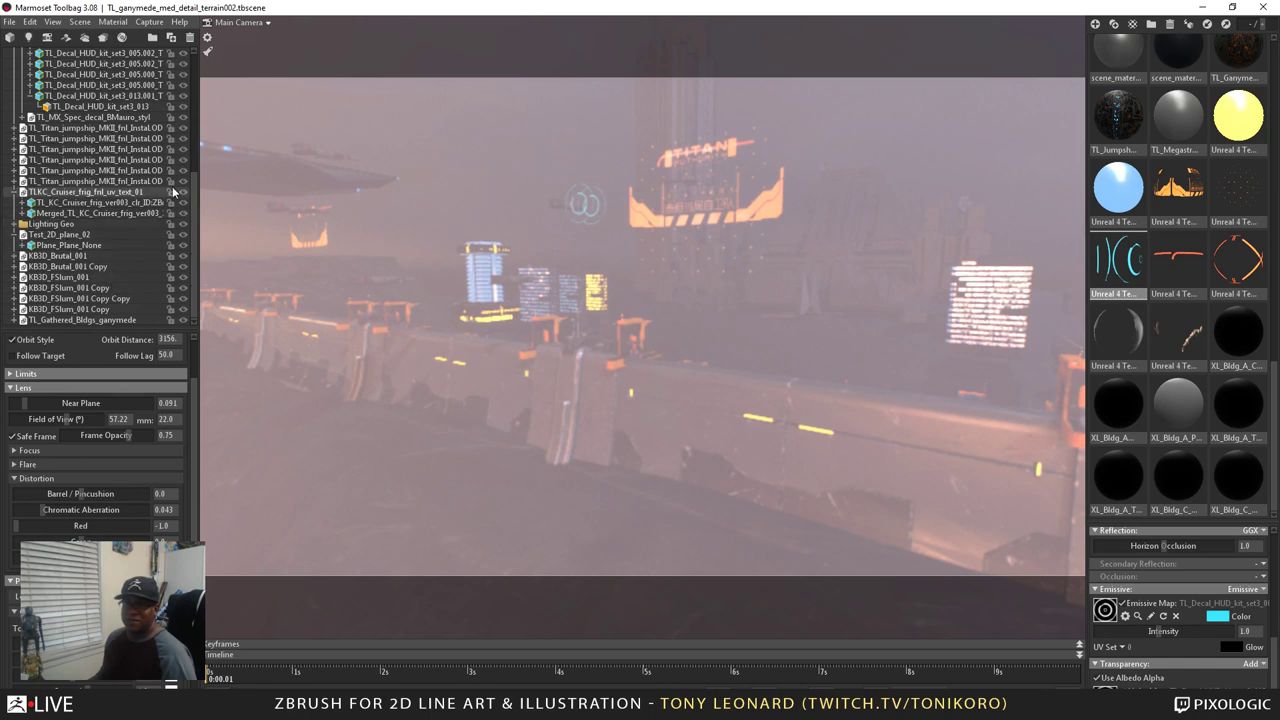
pyautogui.scroll(1, 92, 216)
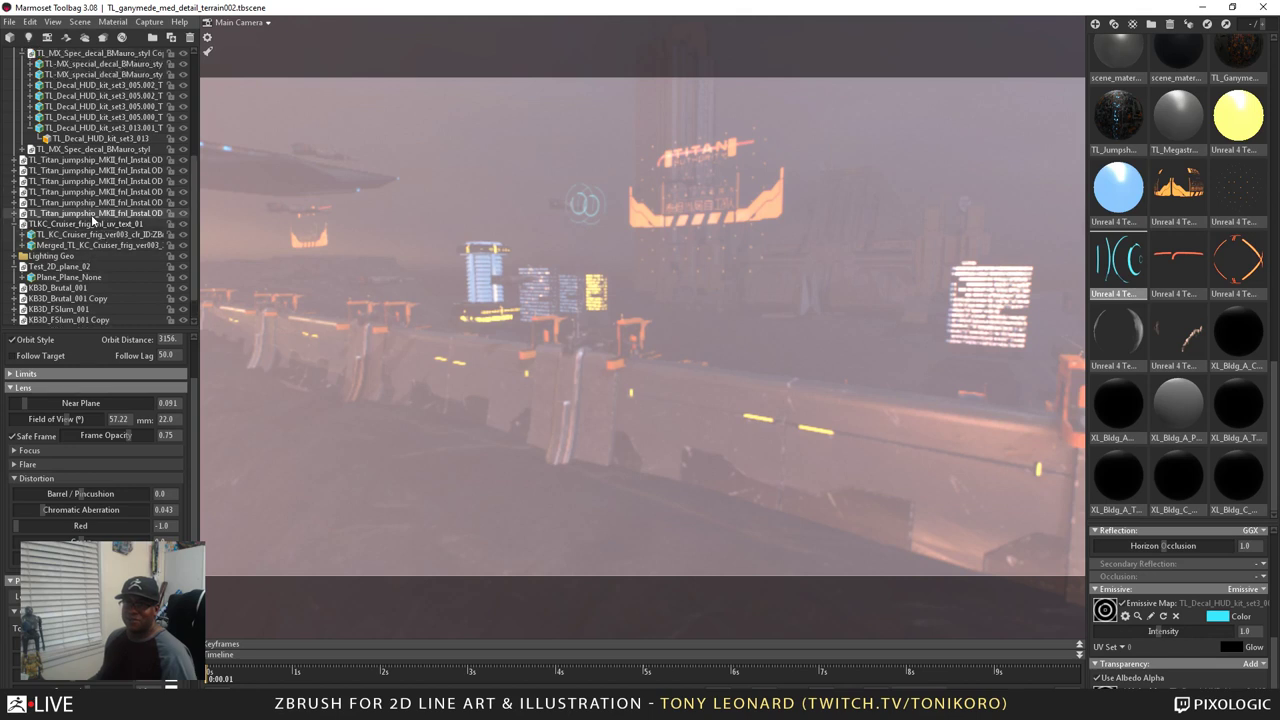
pyautogui.scroll(2, 92, 220)
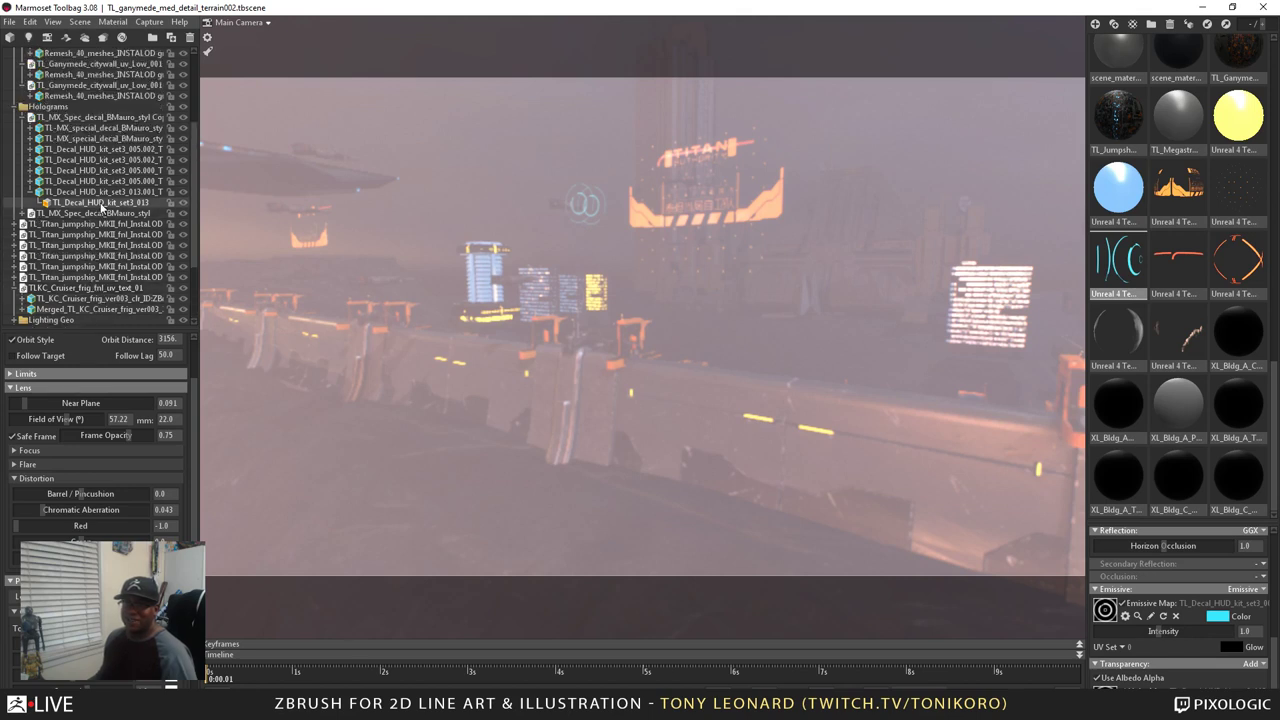
pyautogui.scroll(1, 101, 208)
pyautogui.scroll(2, 101, 208)
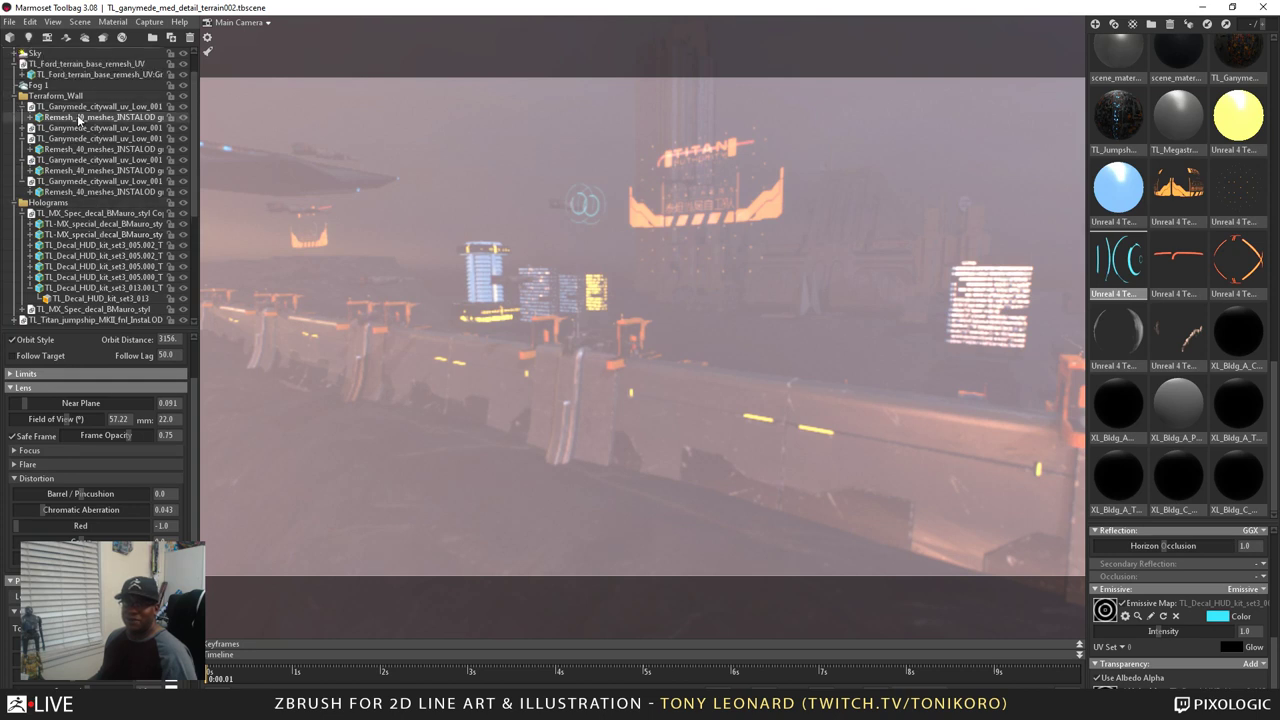
pyautogui.scroll(1, 86, 147)
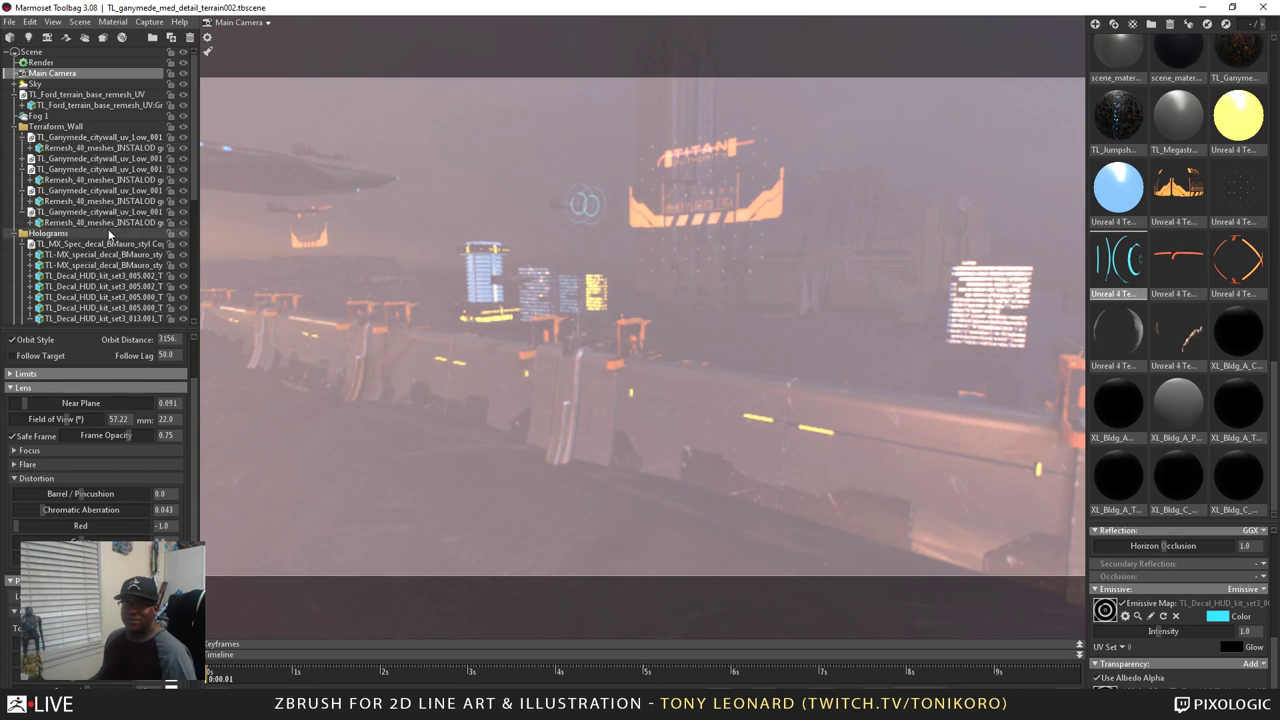
pyautogui.scroll(-5, 110, 234)
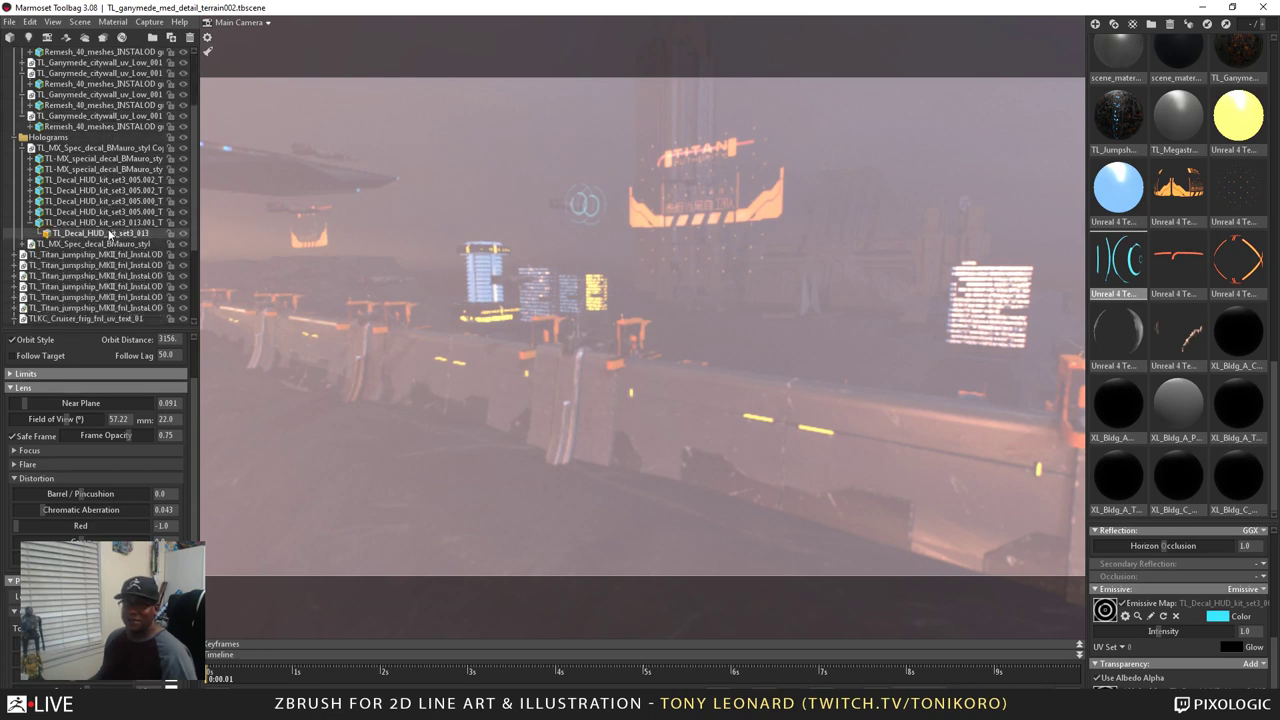
pyautogui.scroll(-2, 108, 229)
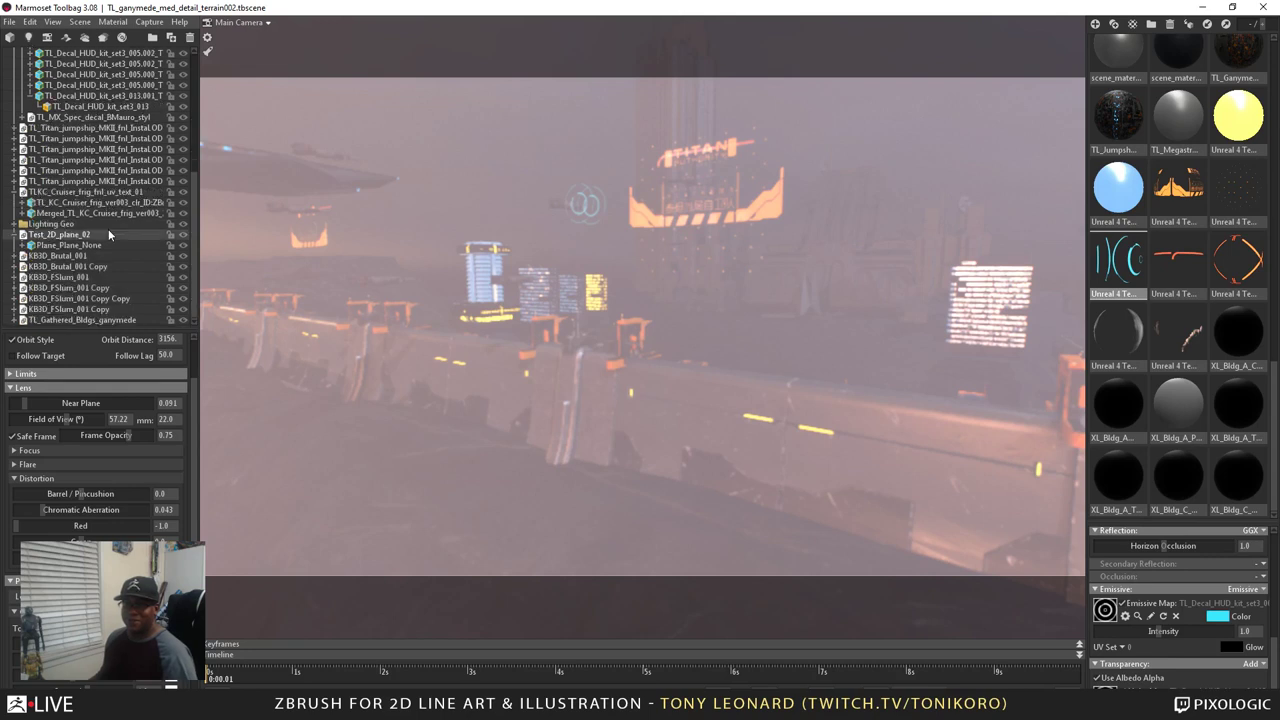
# Expand the Lighting Geo group and its LEDGeo copies in the outliner
pyautogui.click(15, 225)
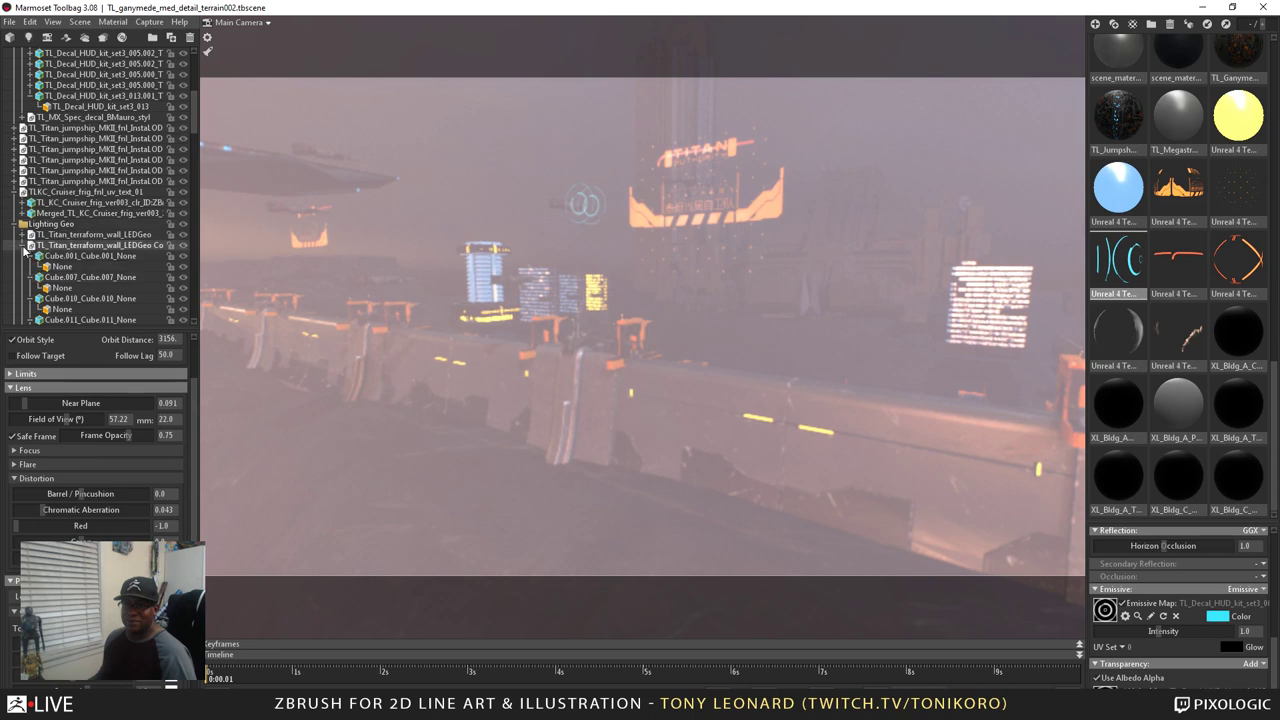
pyautogui.click(25, 247)
pyautogui.click(27, 257)
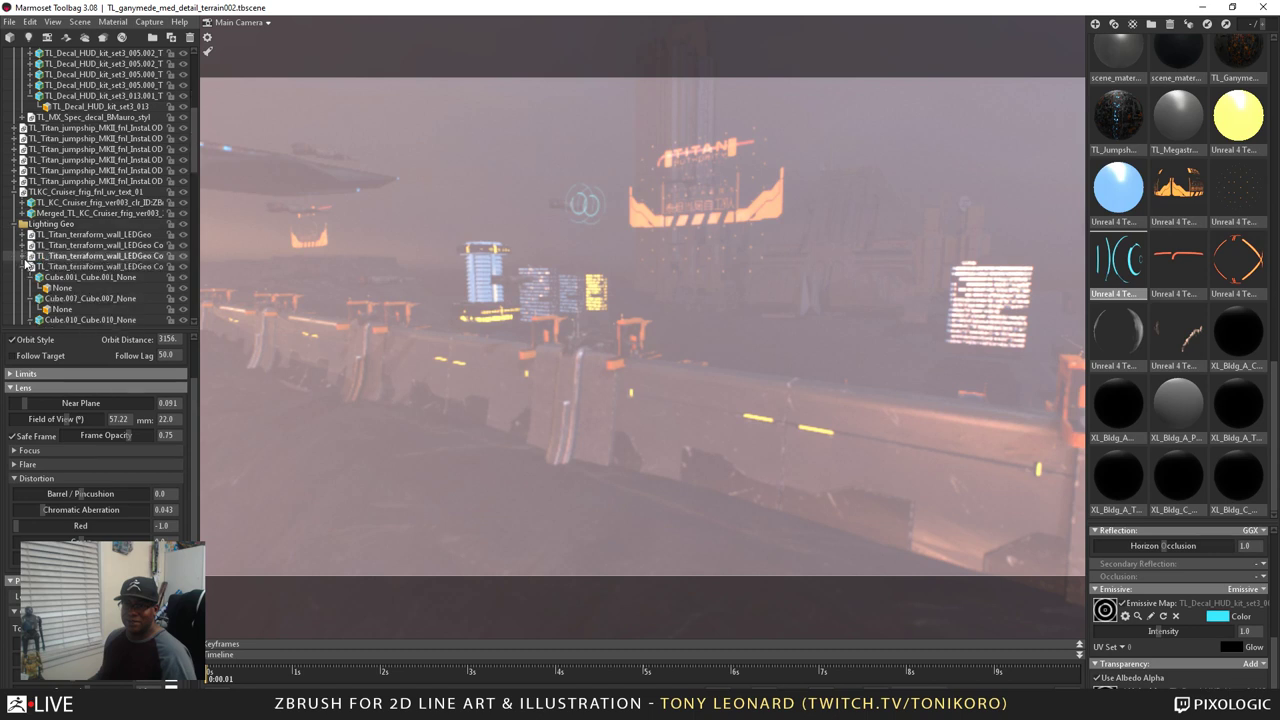
pyautogui.click(25, 268)
pyautogui.click(25, 277)
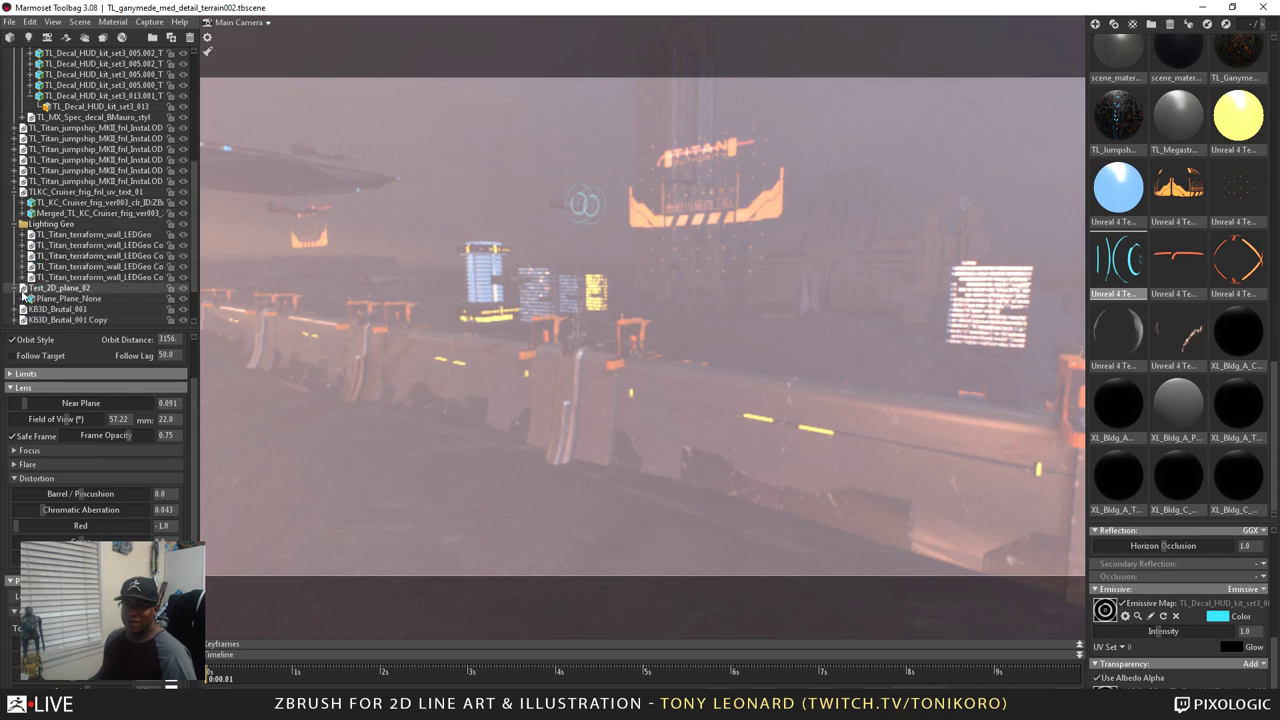
pyautogui.scroll(-2, 190, 215)
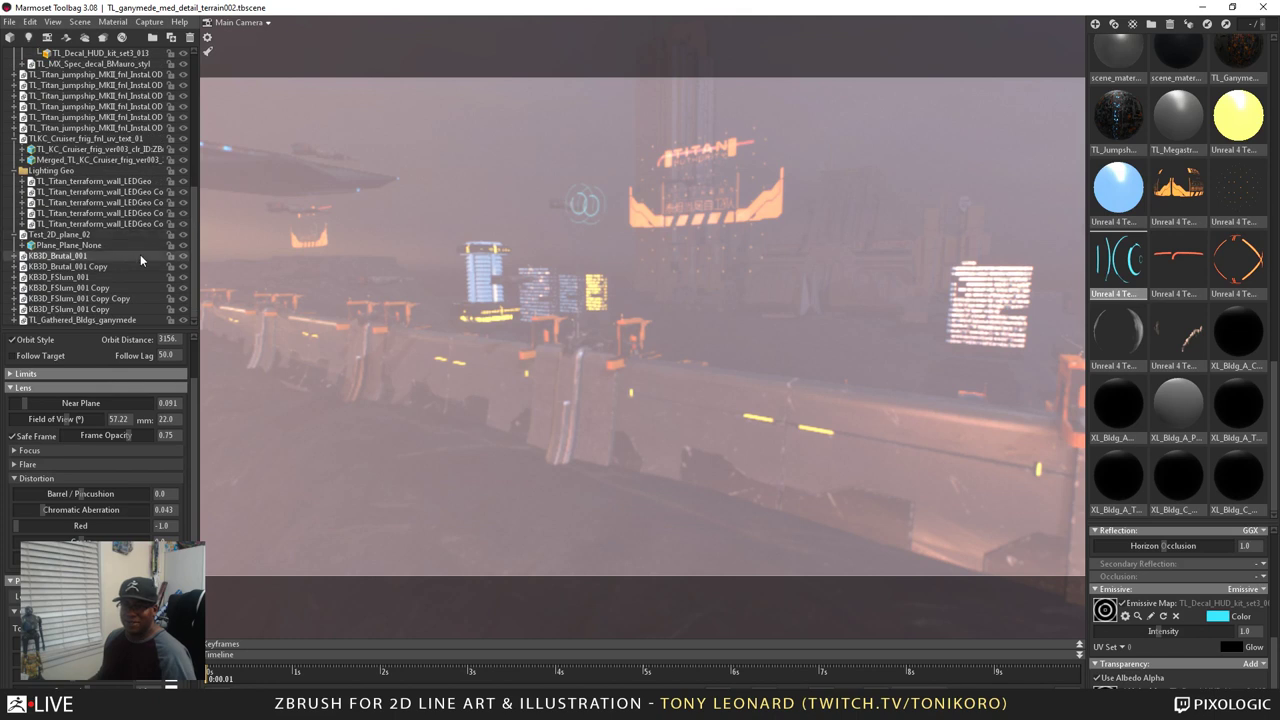
pyautogui.scroll(3, 120, 300)
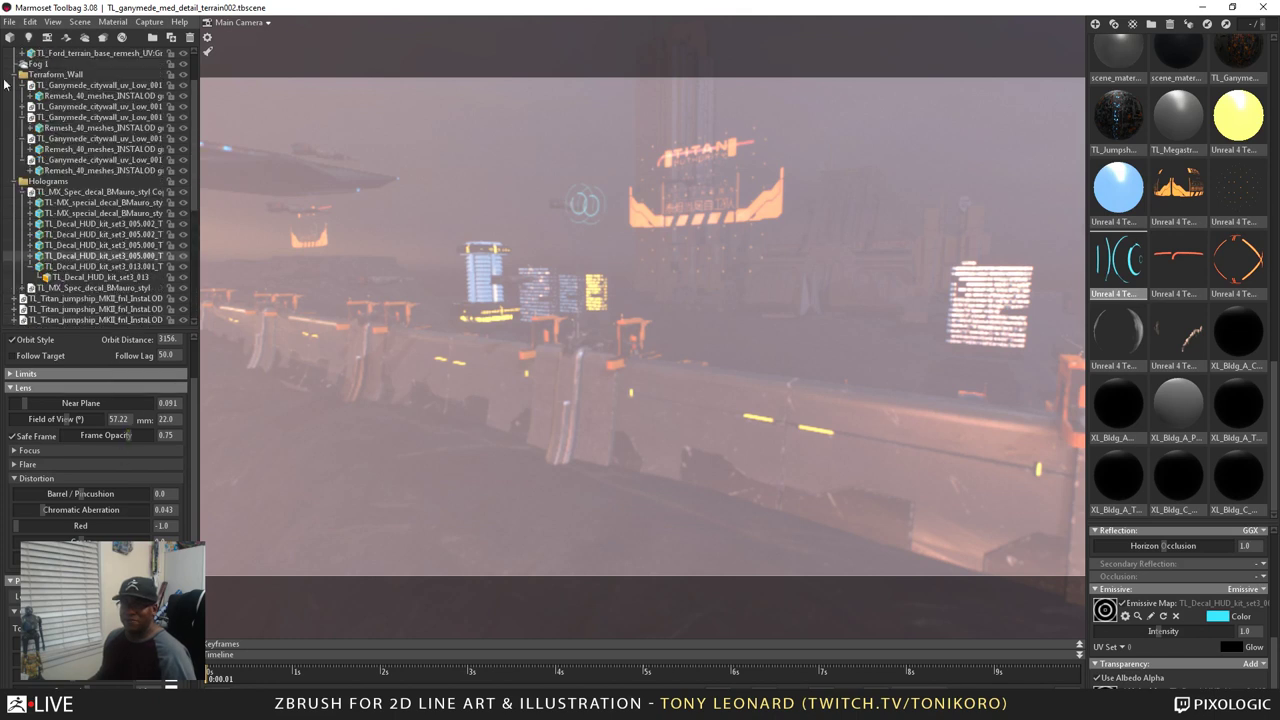
pyautogui.scroll(5, 110, 130)
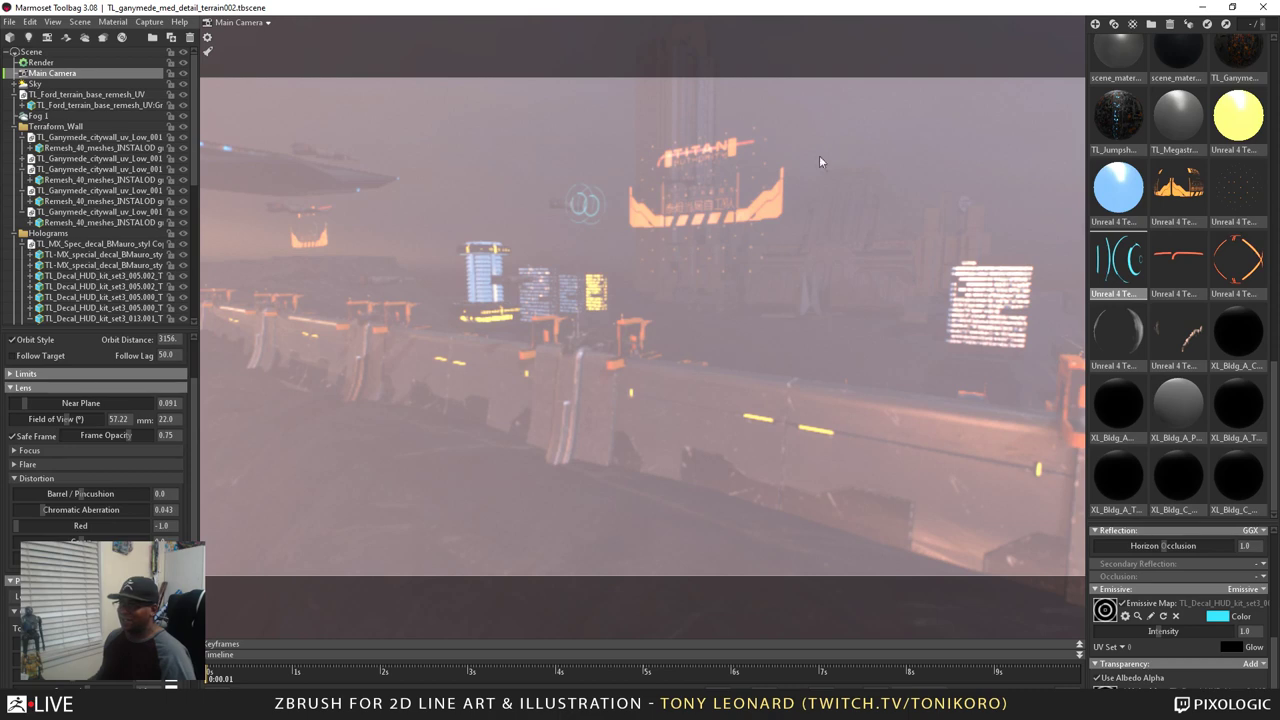
# Clear the Main Camera selection and collapse the hologram decal group
pyautogui.click(864, 147)
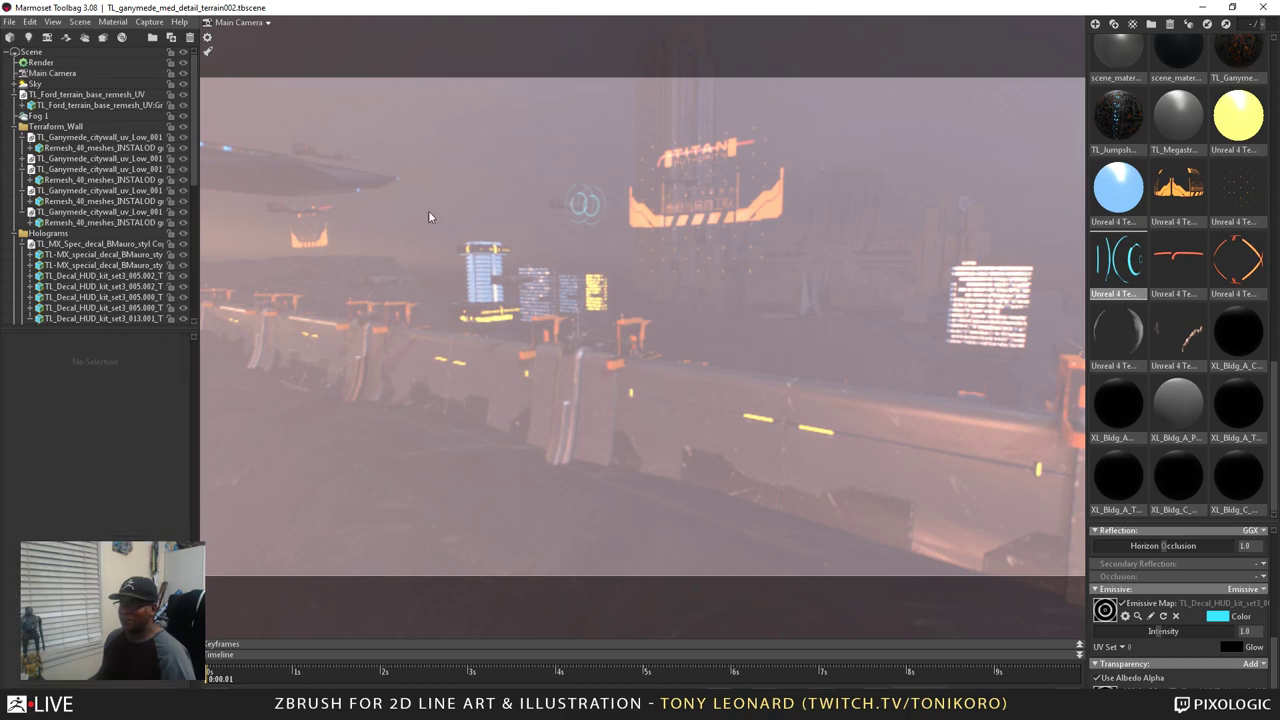
pyautogui.scroll(10, 564, 394)
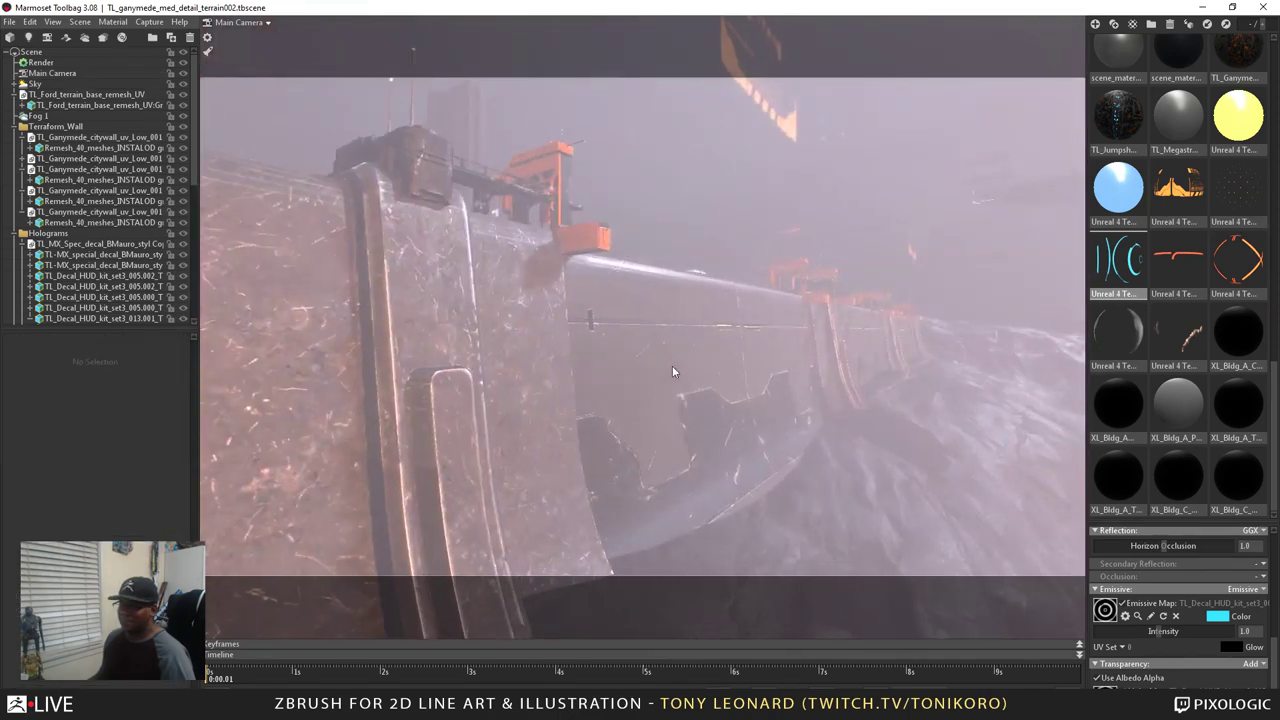
pyautogui.scroll(-10, 673, 372)
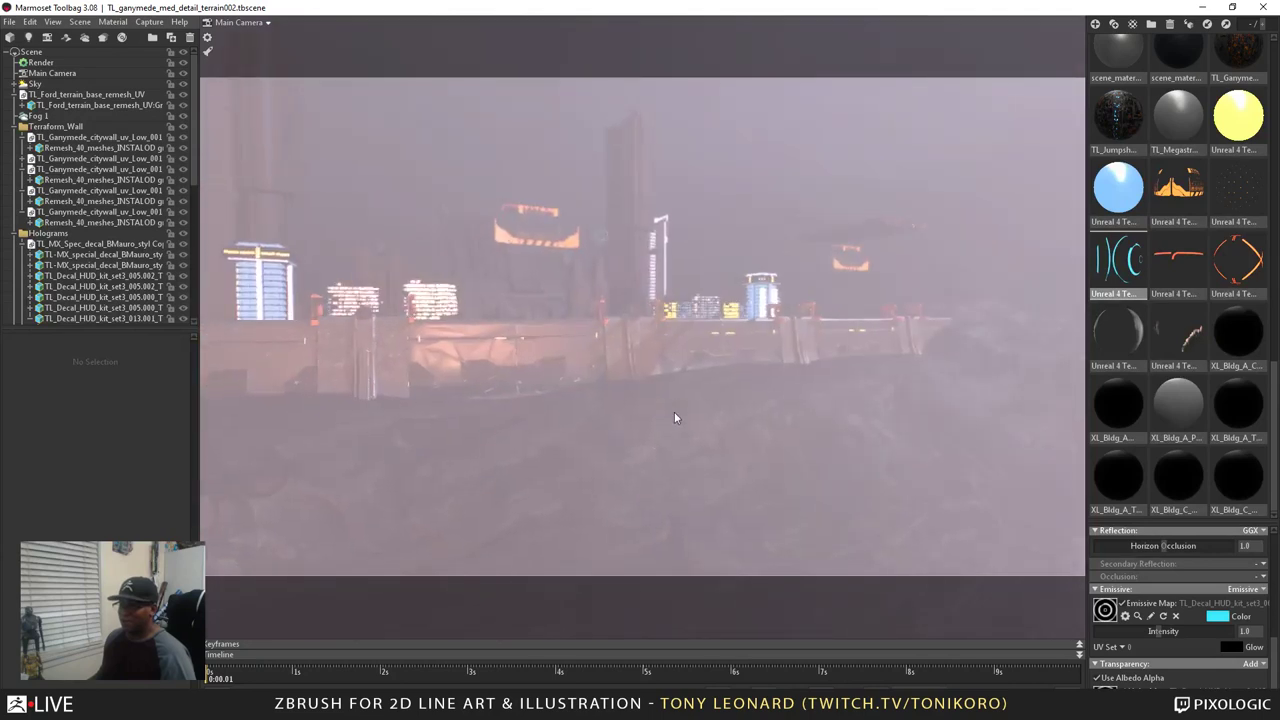
pyautogui.click(23, 244)
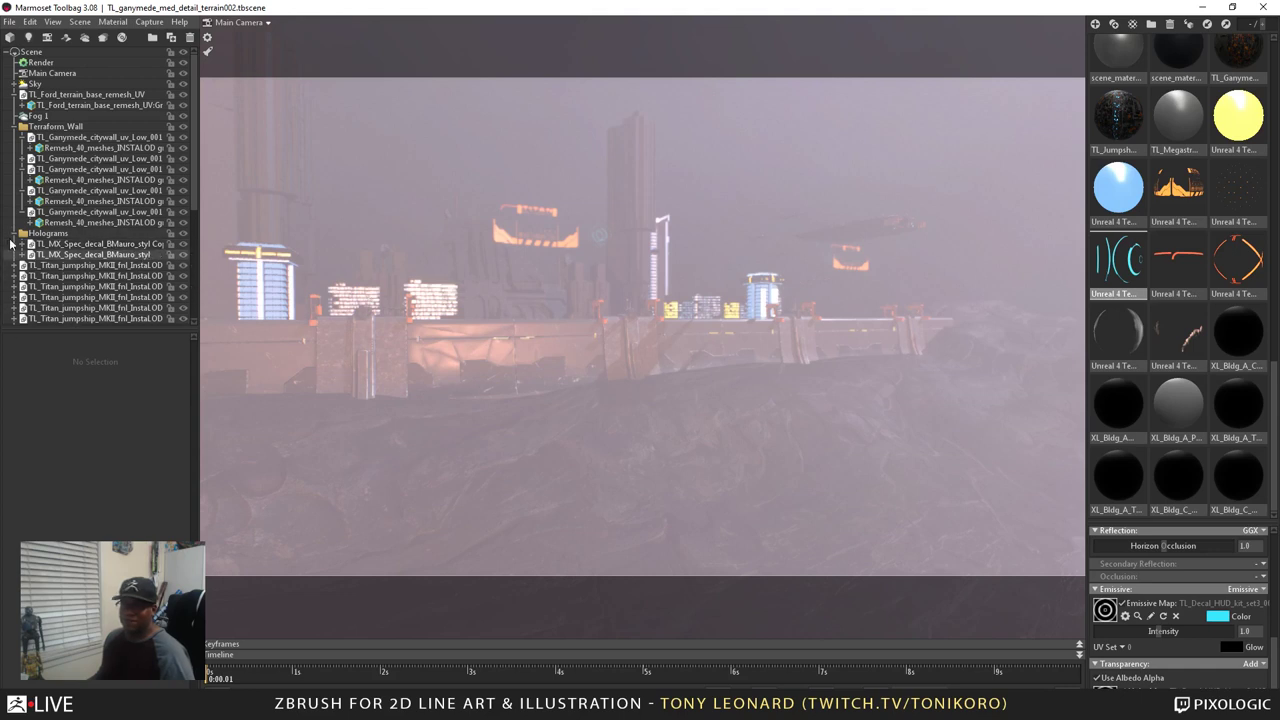
pyautogui.click(23, 244)
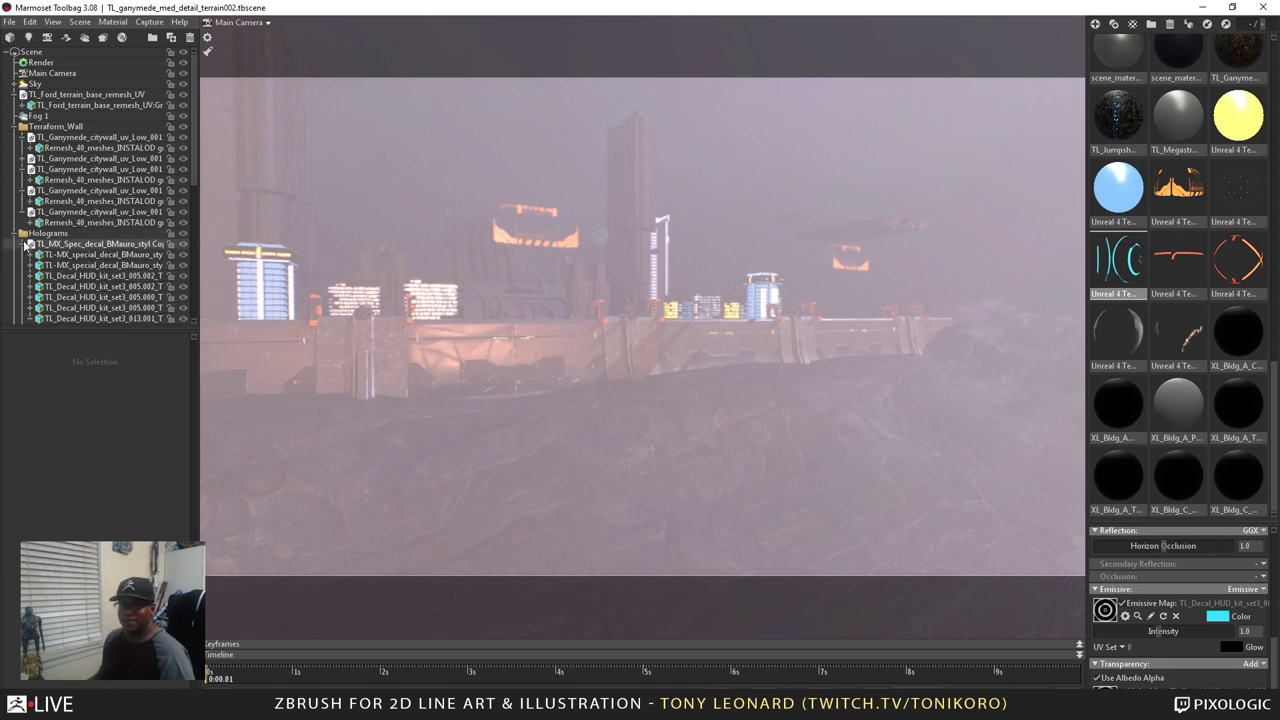
pyautogui.click(25, 244)
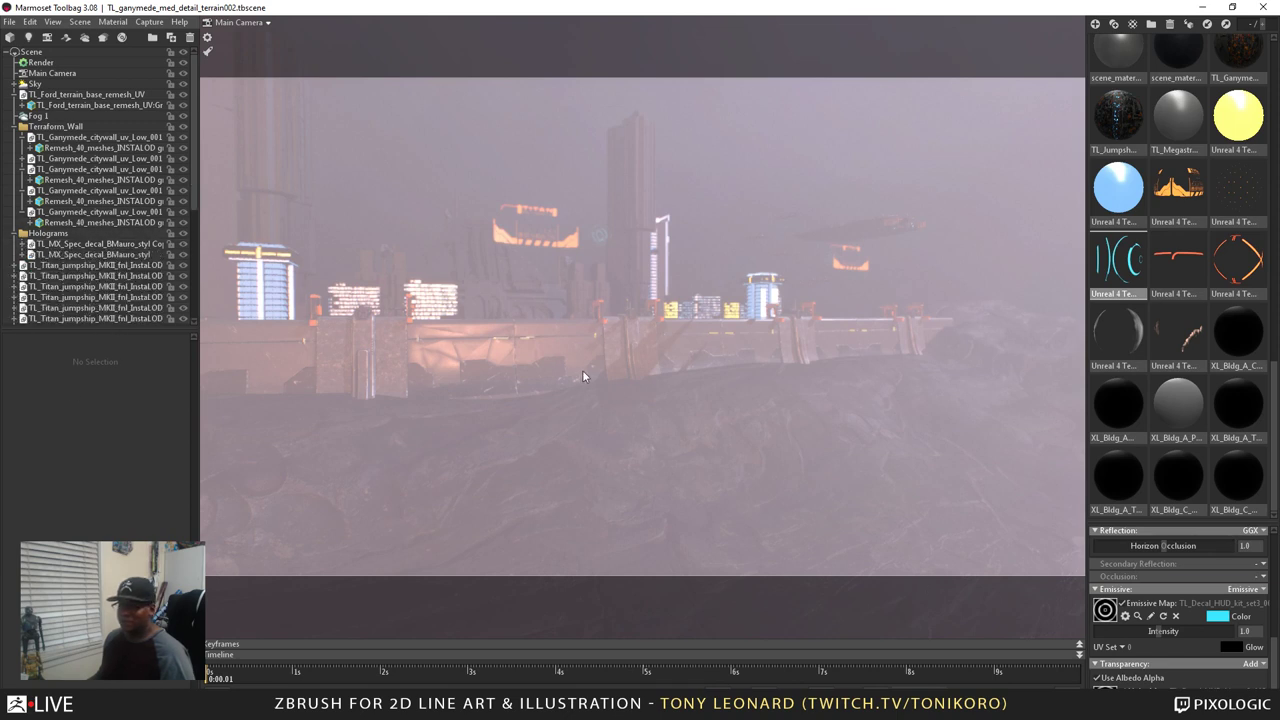
pyautogui.scroll(10, 616, 473)
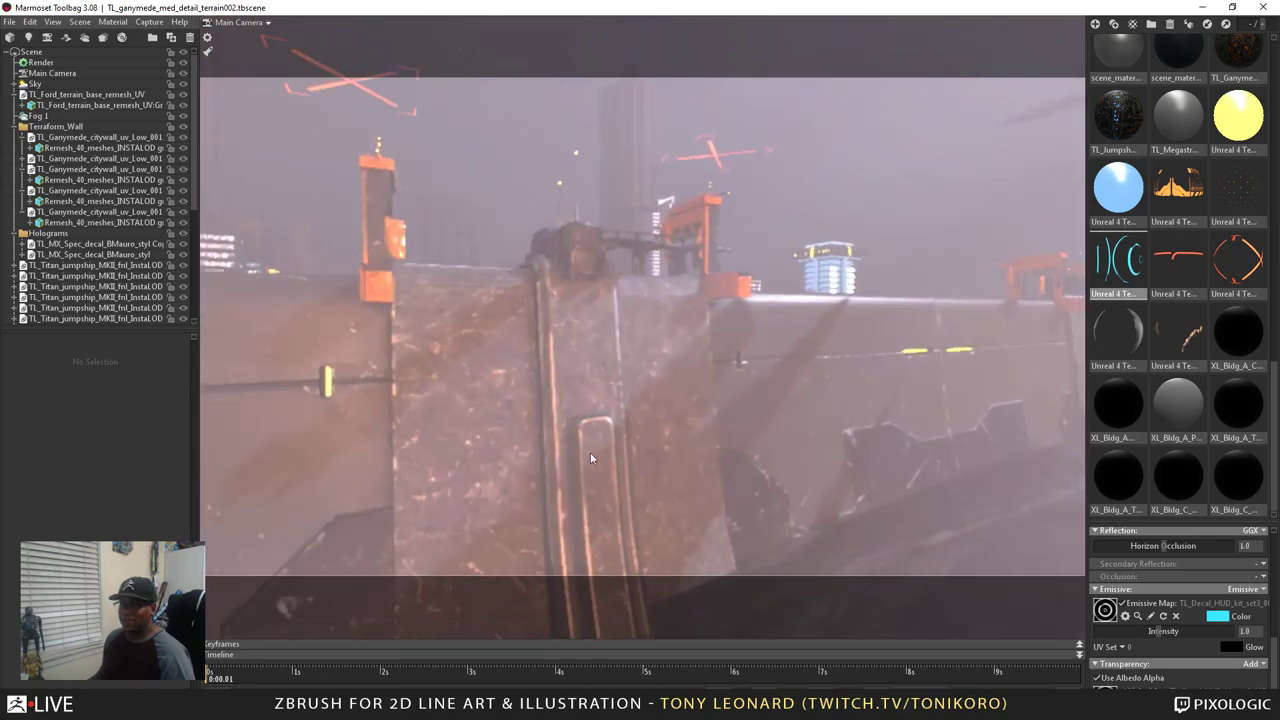
# Select and frame the small mesh on the bracket, then orbit toward the sunset skyline
pyautogui.scroll(-8, 525, 406)
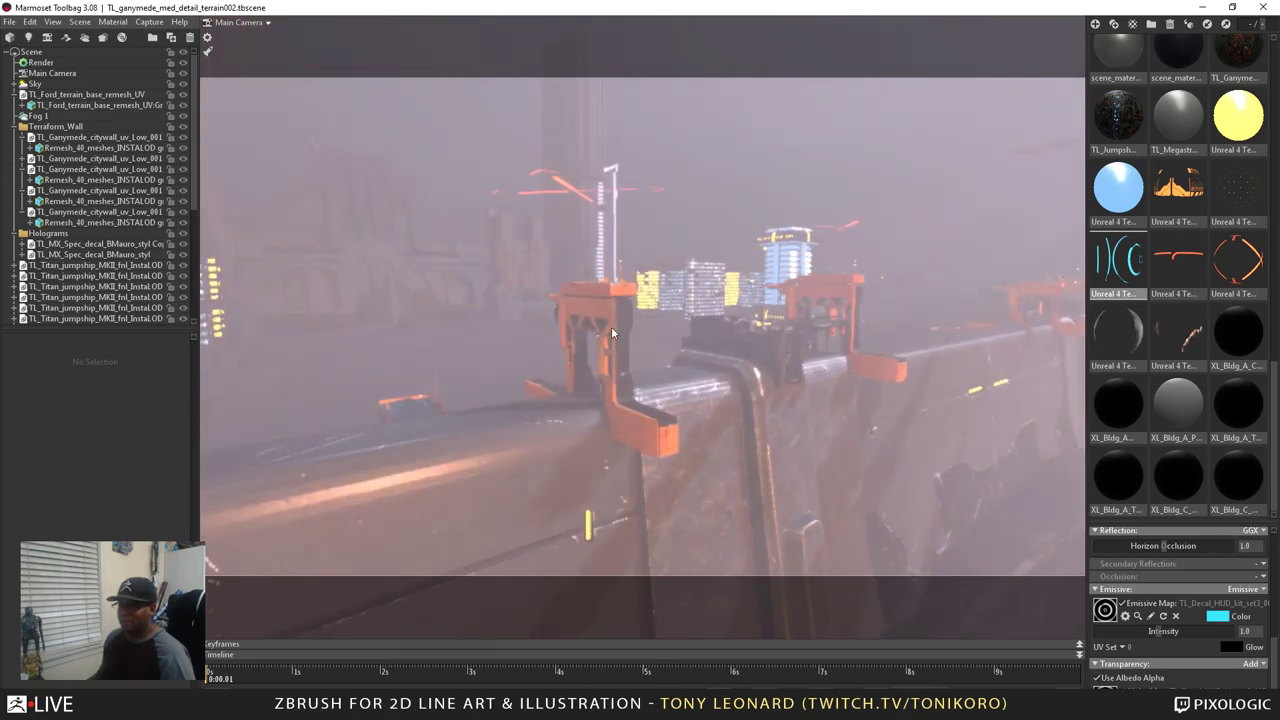
pyautogui.scroll(5, 617, 305)
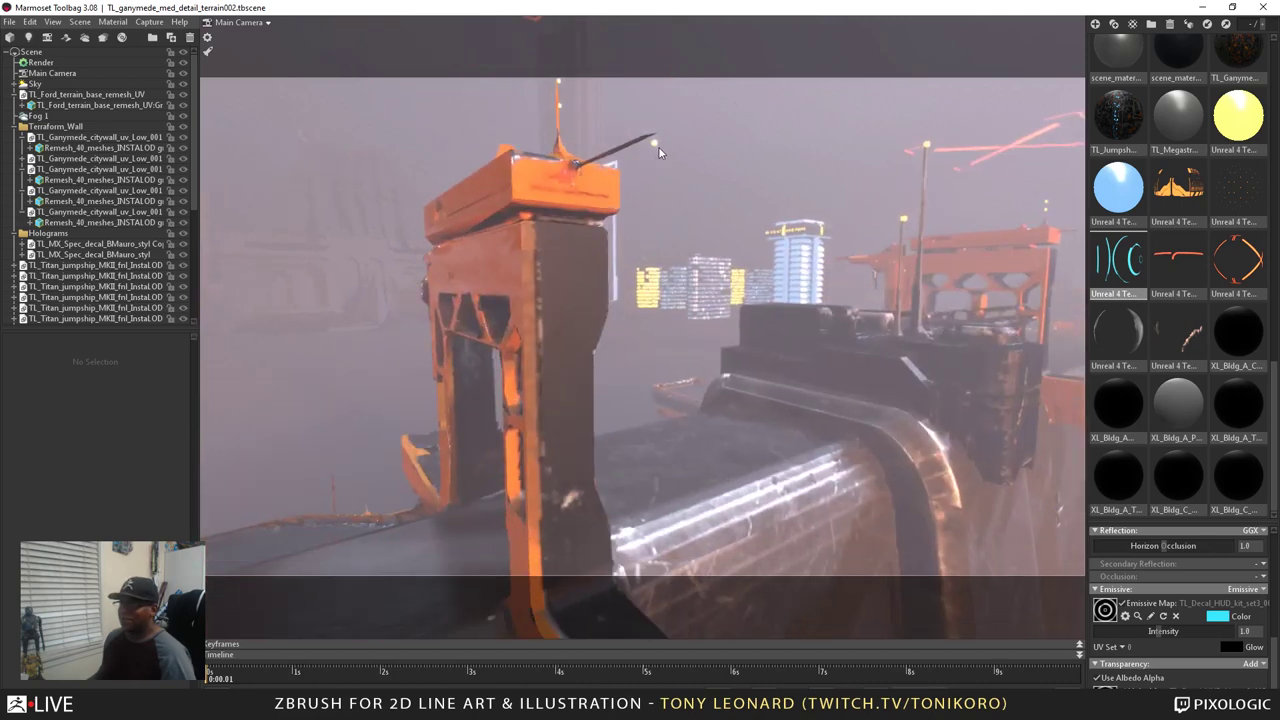
pyautogui.click(655, 148)
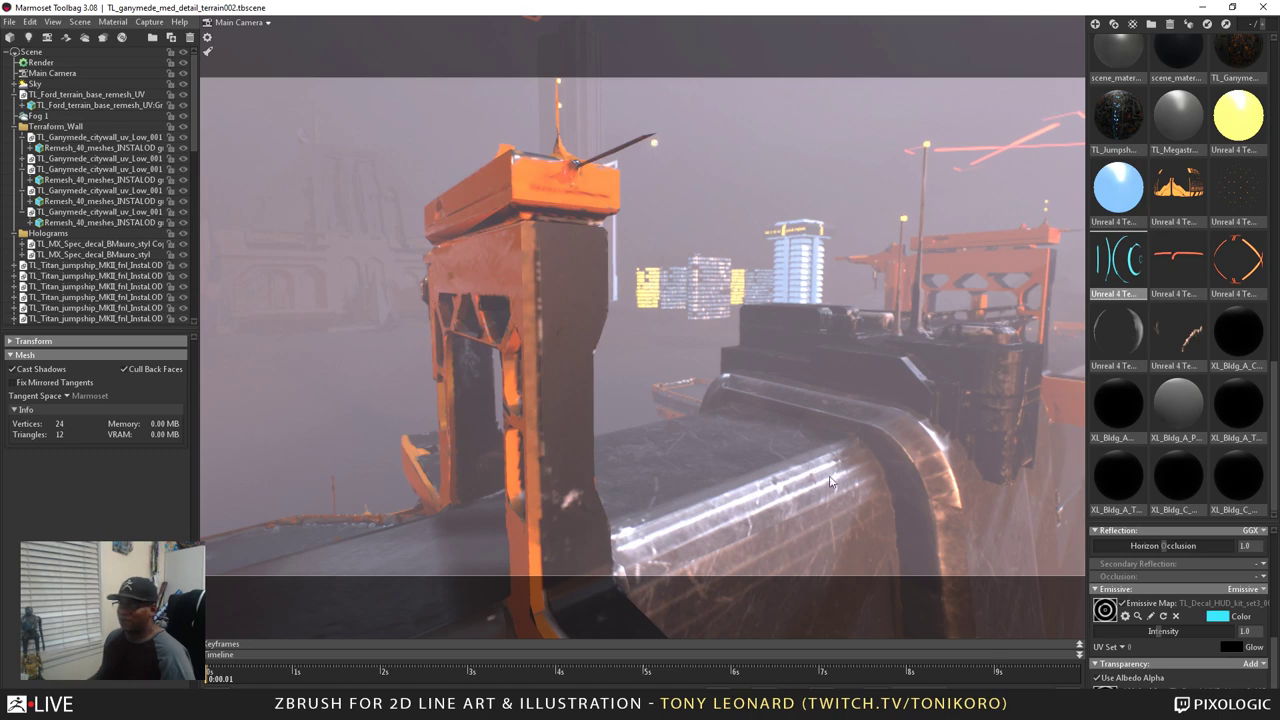
pyautogui.press('f')
pyautogui.moveTo(697, 428); pyautogui.dragTo(792, 444)
pyautogui.moveTo(944, 458); pyautogui.dragTo(944, 485)
pyautogui.moveTo(494, 313); pyautogui.dragTo(566, 454)
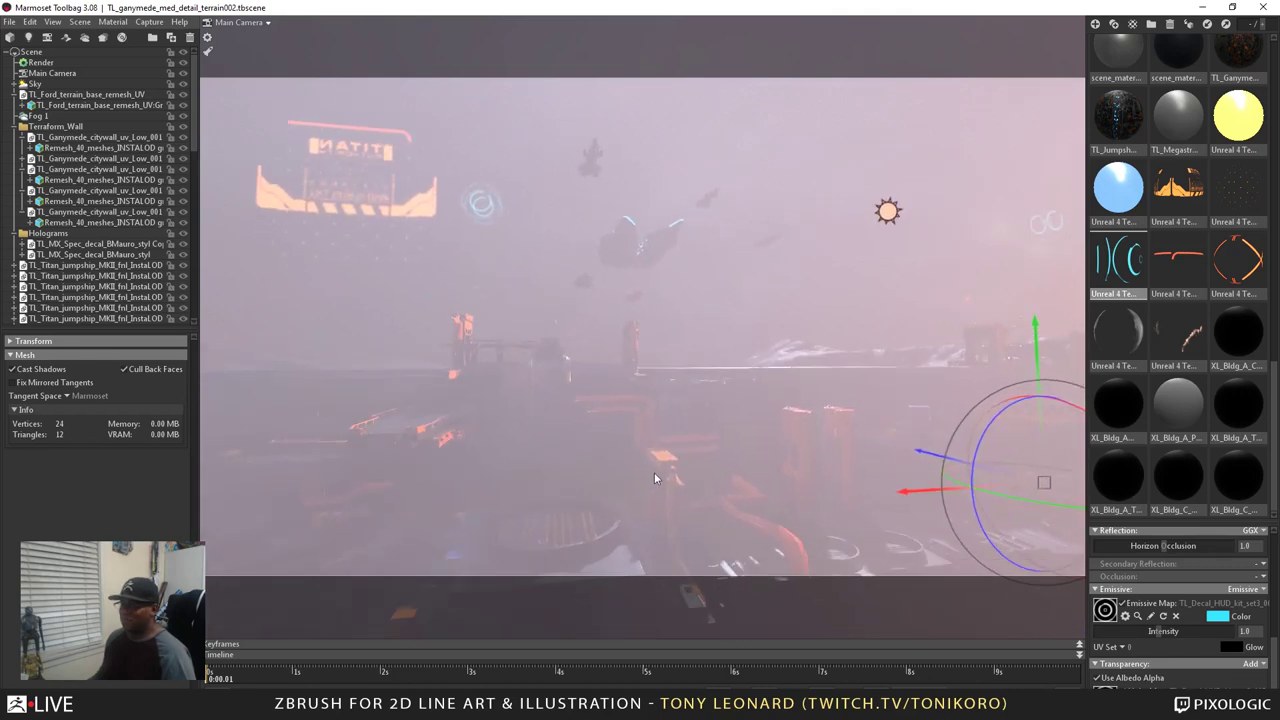
pyautogui.click(505, 452)
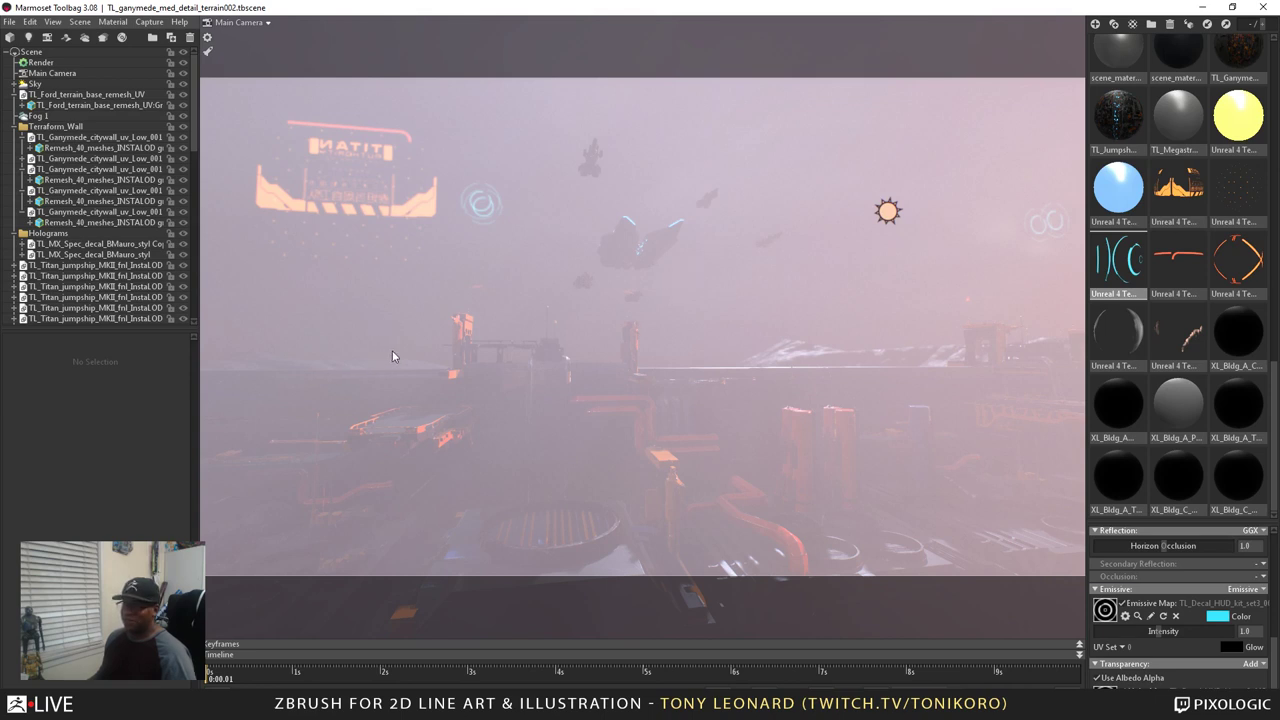
pyautogui.moveTo(392, 357); pyautogui.dragTo(459, 367)
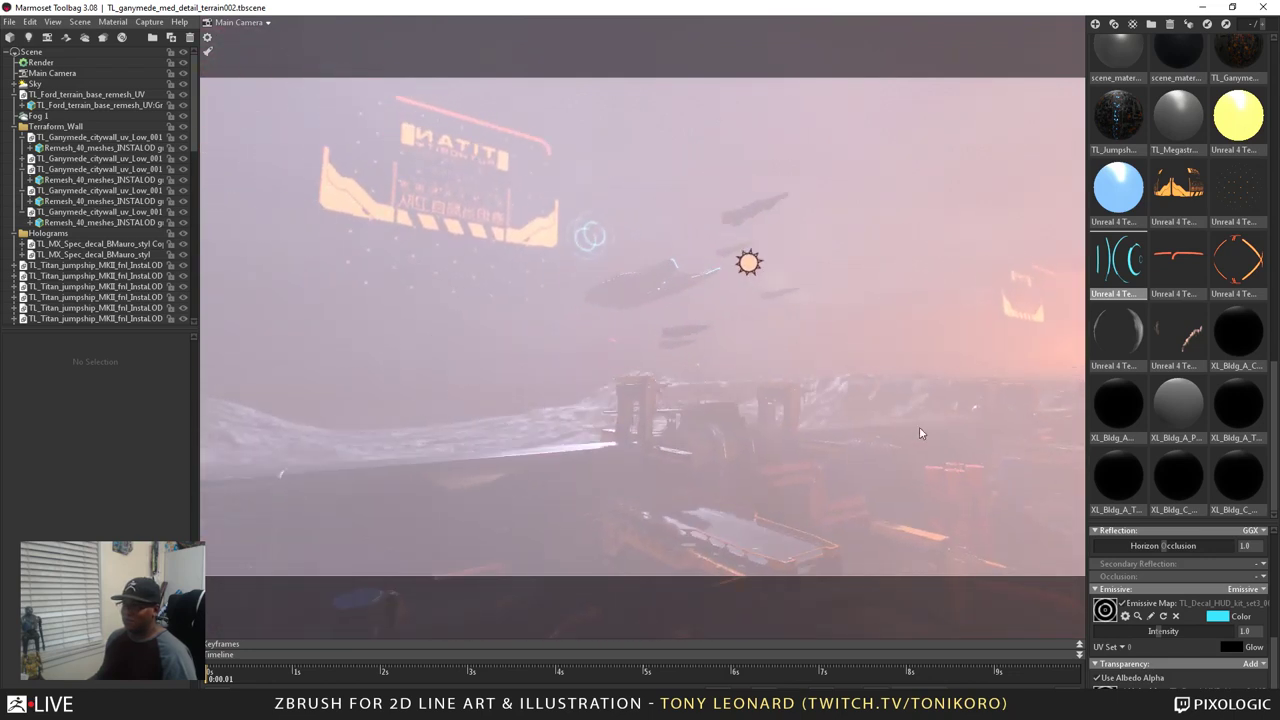
pyautogui.moveTo(920, 432); pyautogui.dragTo(847, 430)
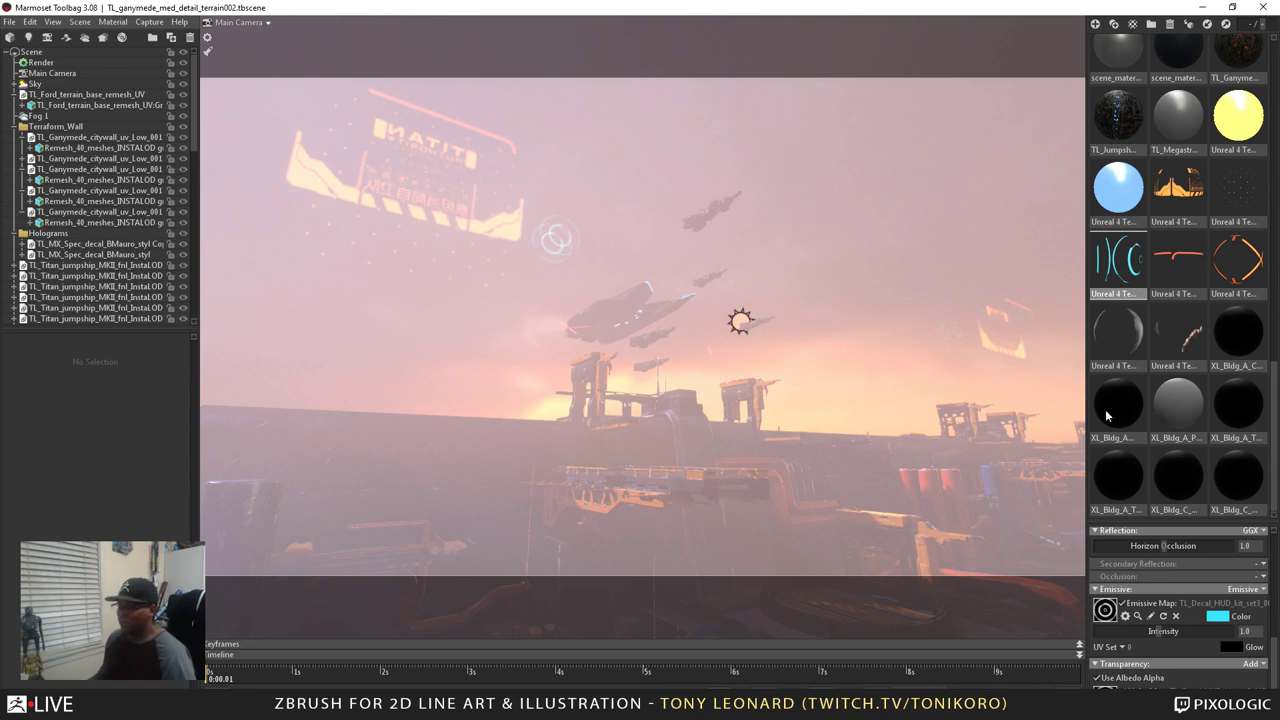
pyautogui.moveTo(823, 399)
pyautogui.mouseDown()
pyautogui.moveTo(820, 438)
pyautogui.moveTo(738, 469)
pyautogui.moveTo(748, 478)
pyautogui.moveTo(741, 437)
pyautogui.moveTo(804, 375)
pyautogui.moveTo(974, 383)
pyautogui.moveTo(852, 380)
pyautogui.moveTo(944, 370)
pyautogui.moveTo(971, 491)
pyautogui.moveTo(1031, 566)
pyautogui.mouseUp()
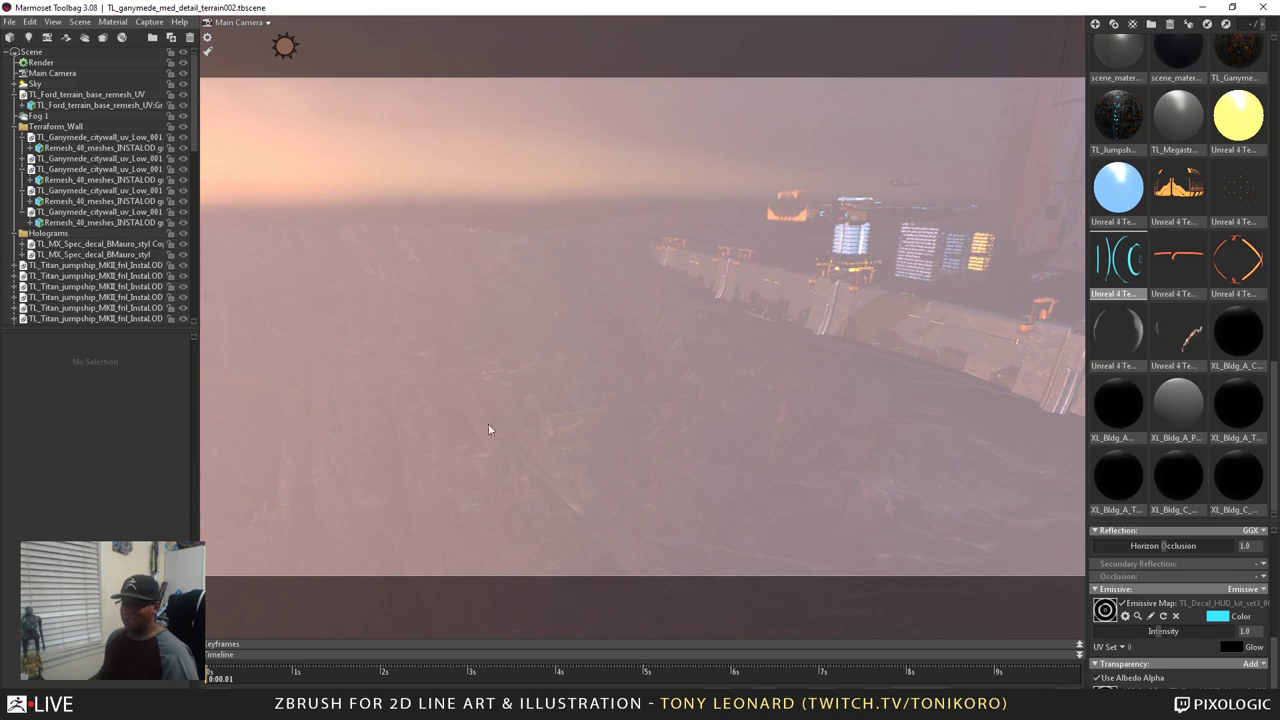
# Select and orbit around the Titan jumpship above the city, then minimize Toolbag
pyautogui.click(862, 222)
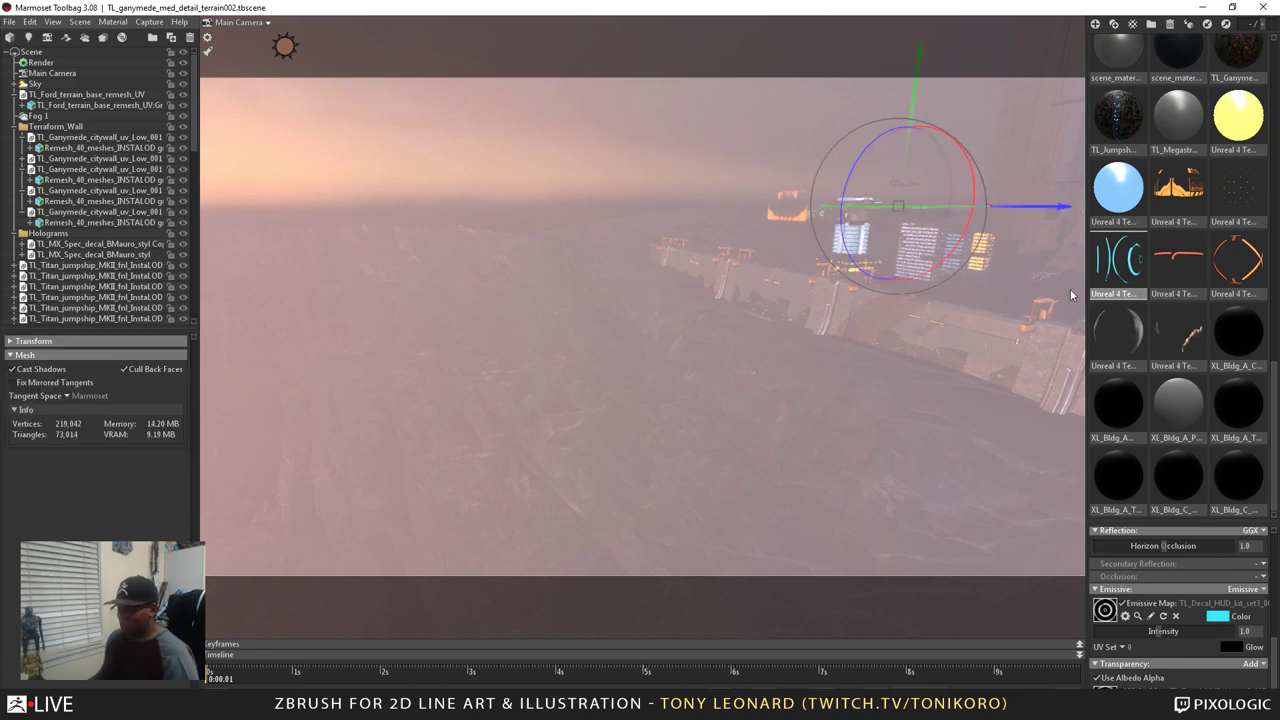
pyautogui.moveTo(1070, 289); pyautogui.dragTo(1101, 333)
pyautogui.moveTo(740, 440); pyautogui.dragTo(785, 438)
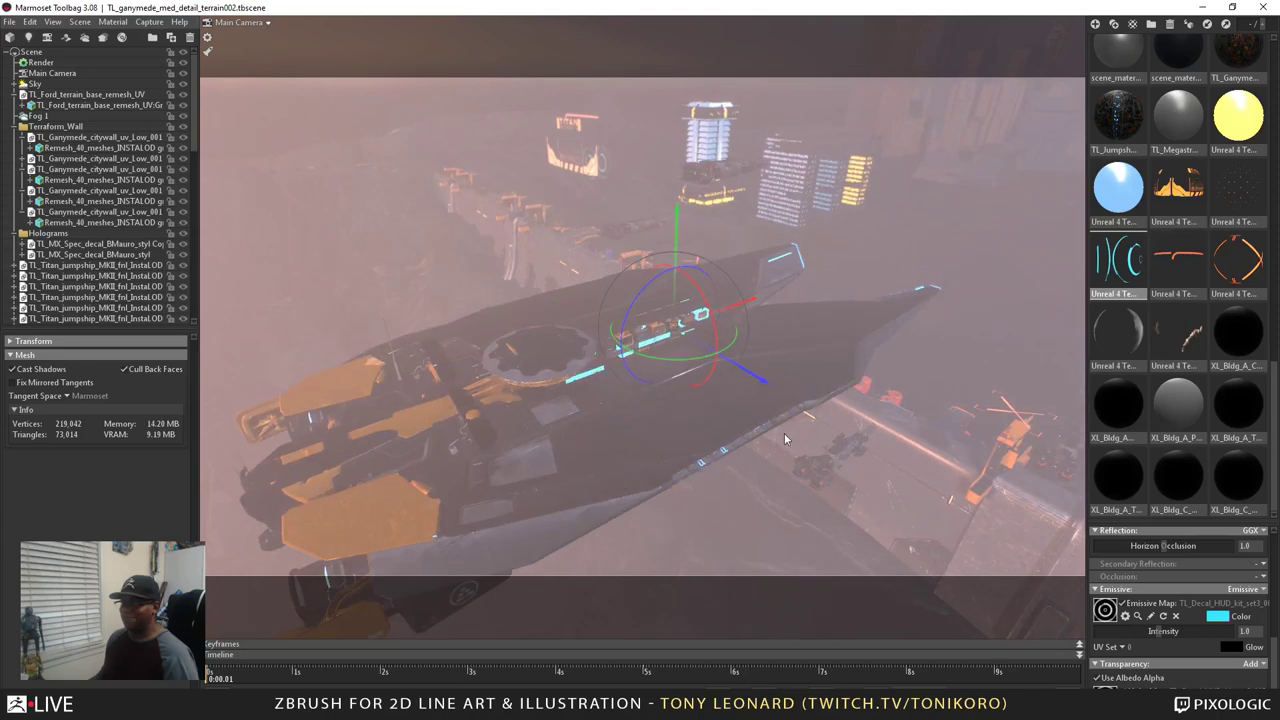
pyautogui.click(828, 390)
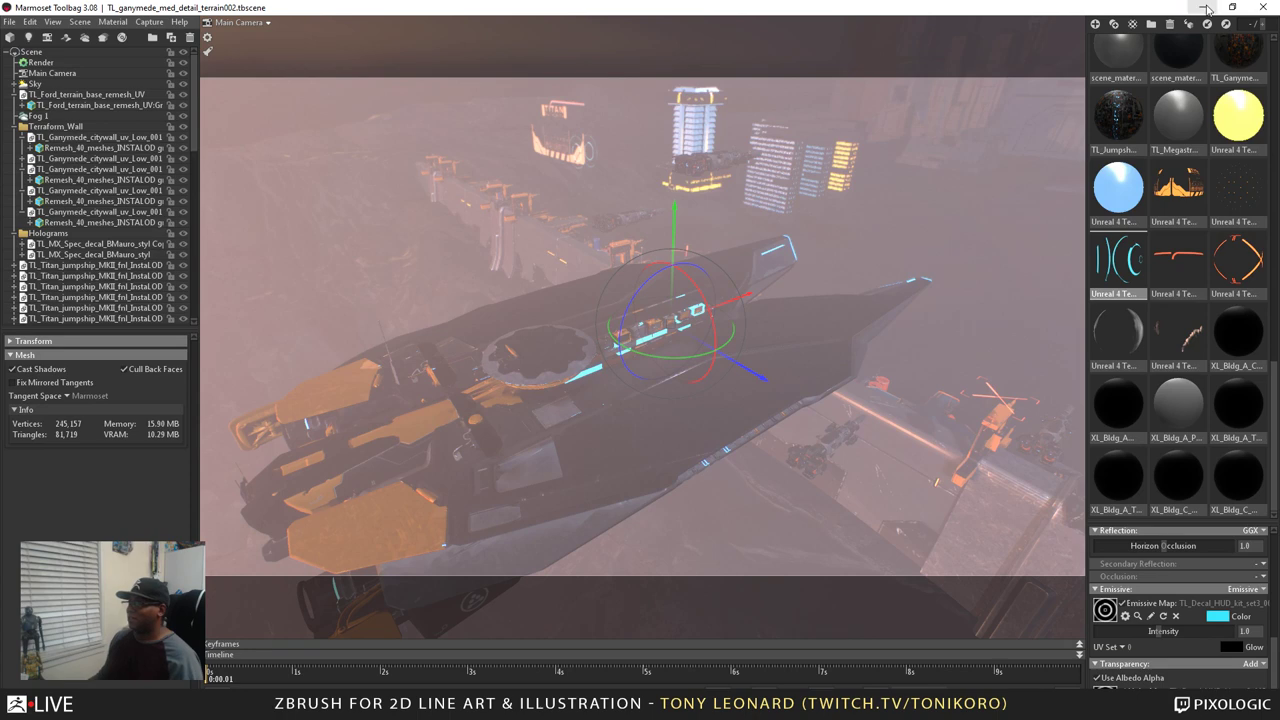
pyautogui.click(1204, 8)
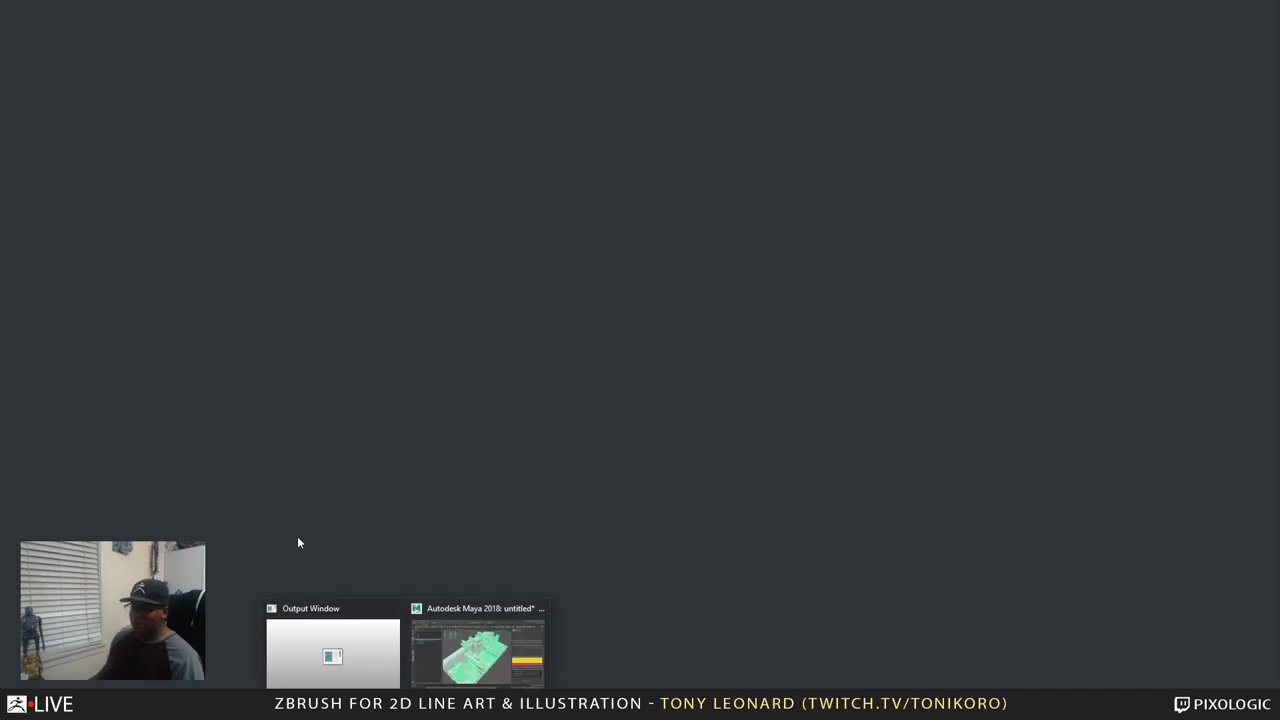
# Switch to the Autodesk Maya 2018 window from the taskbar
pyautogui.click(480, 650)
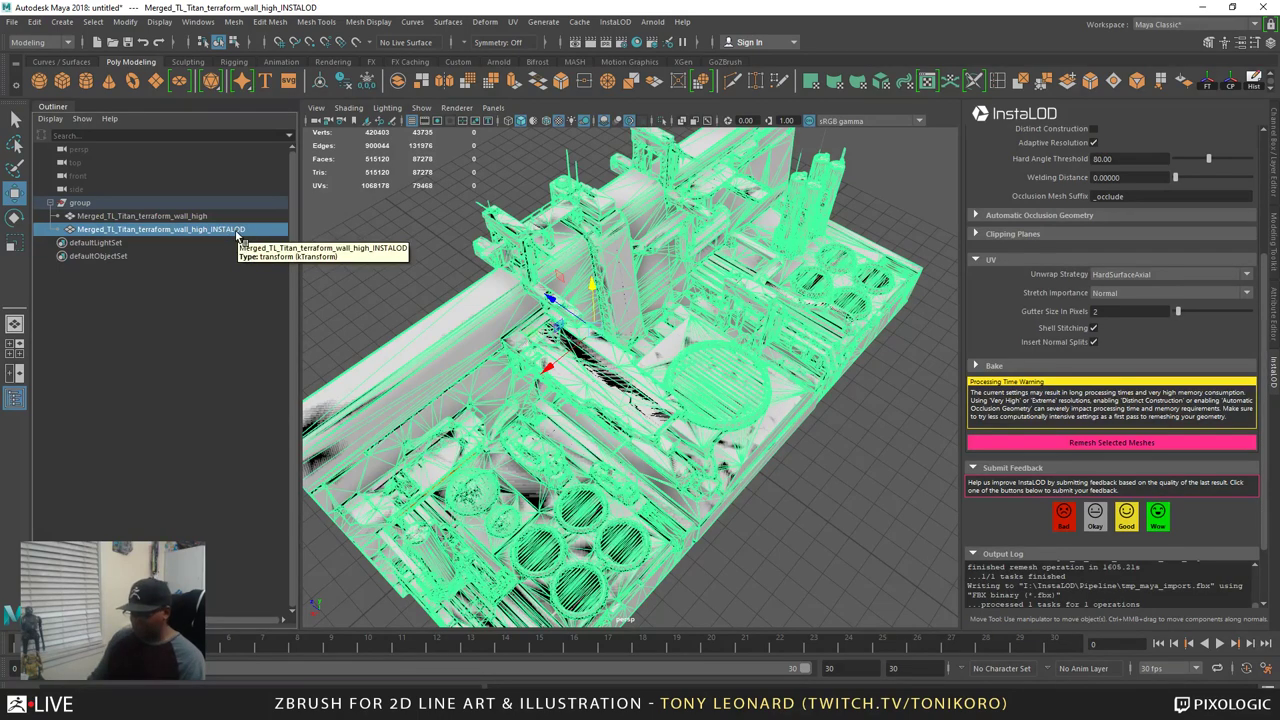
# Unparent the INSTALOD mesh into its own group and rename the original group High
pyautogui.hotkey('shift', 'p')
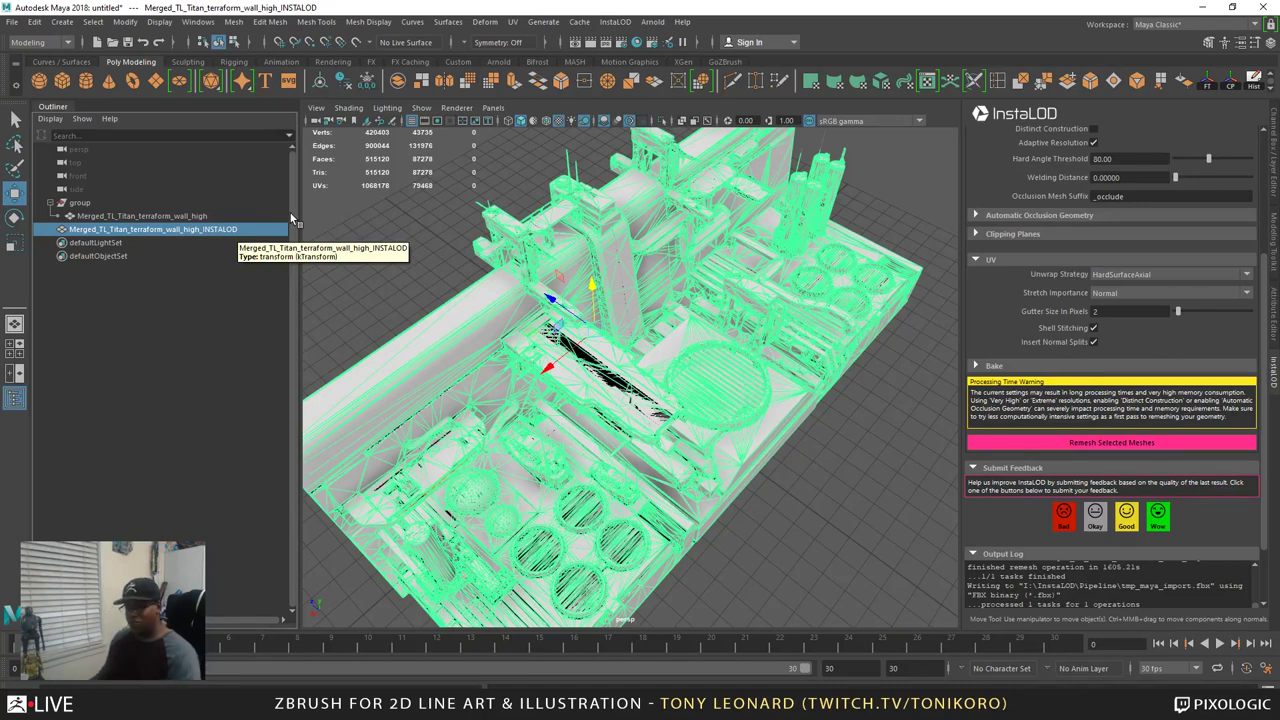
pyautogui.hotkey('ctrl', 'g')
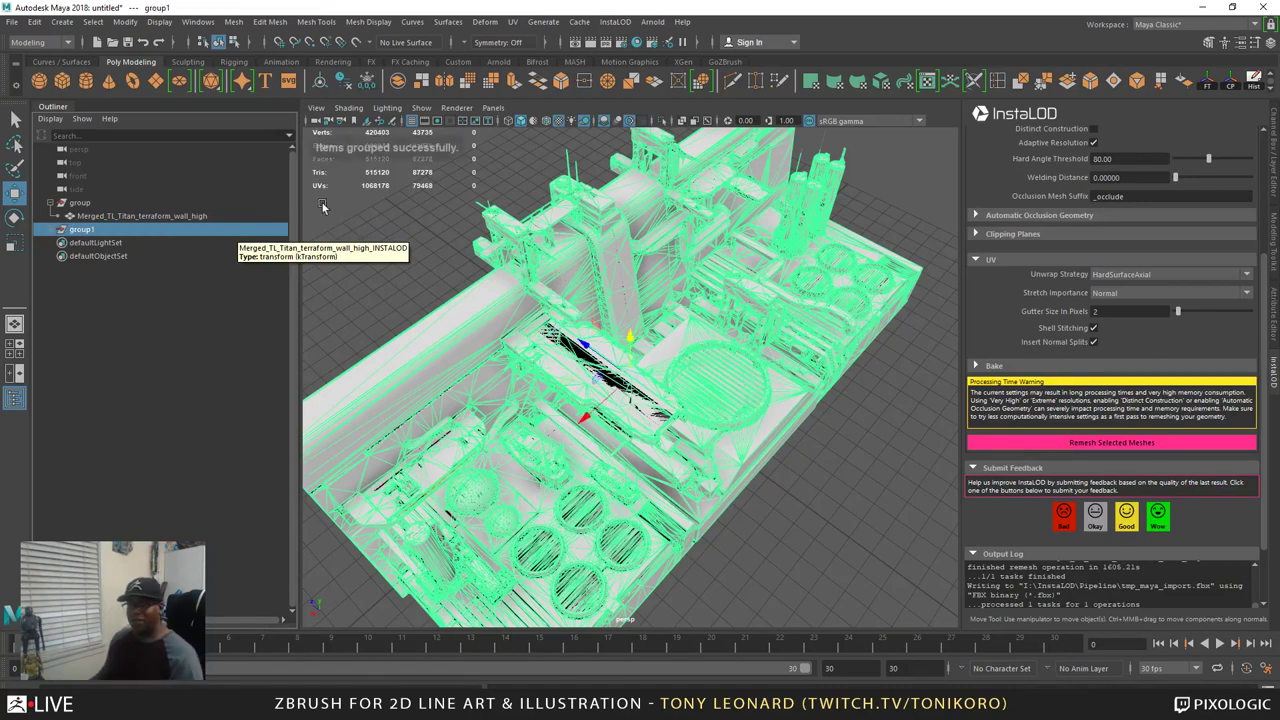
pyautogui.click(84, 204)
pyautogui.doubleClick(84, 204)
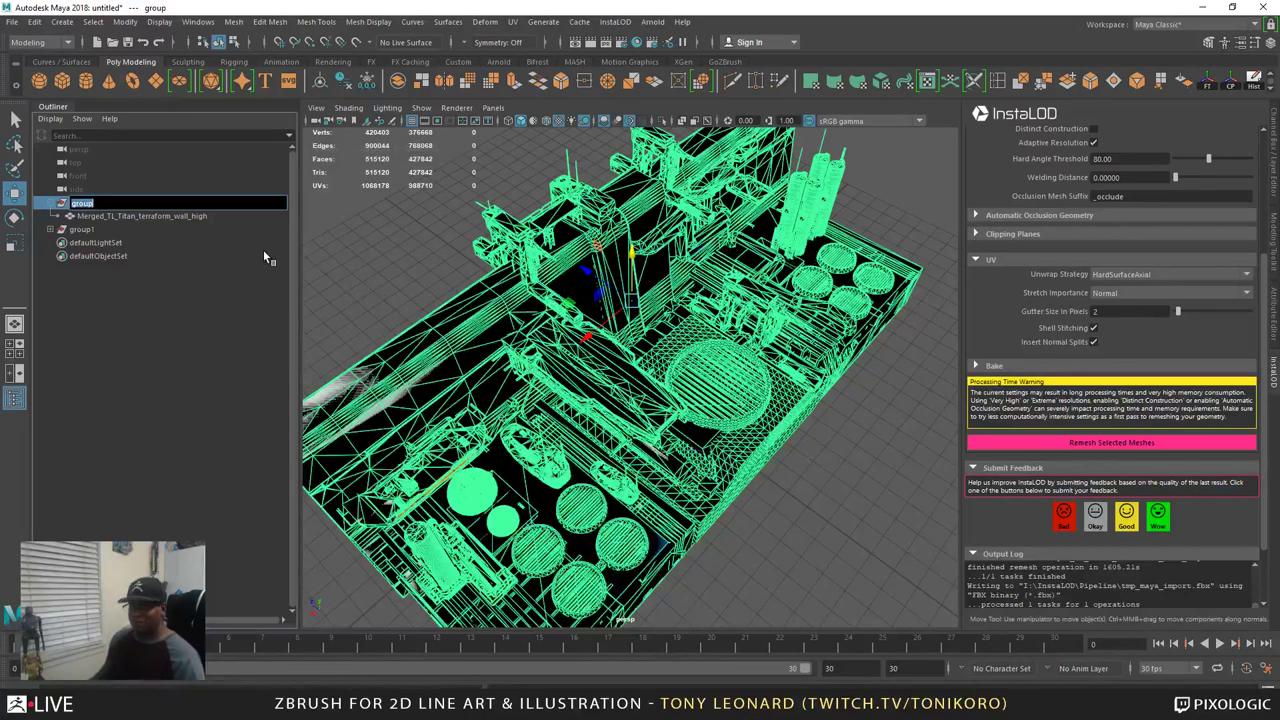
pyautogui.write('High')
pyautogui.press('Return')
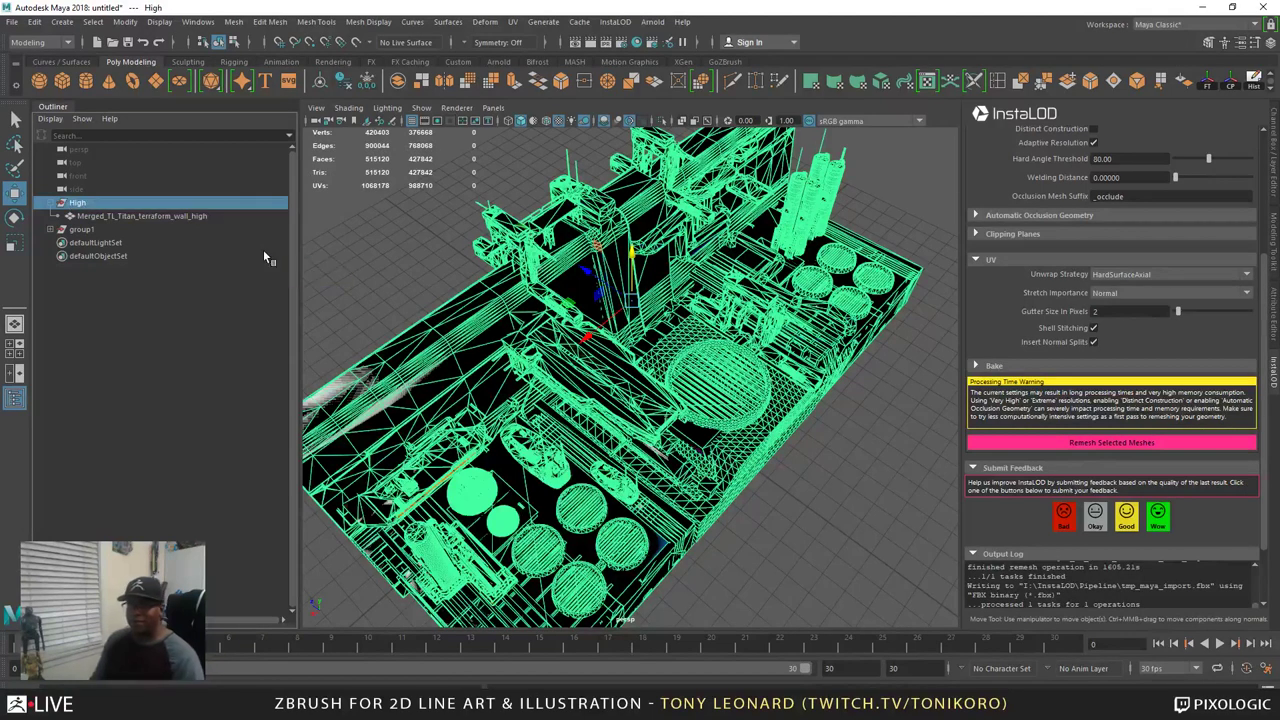
# Rename group1 to Low_InstaLOD
pyautogui.click(82, 229)
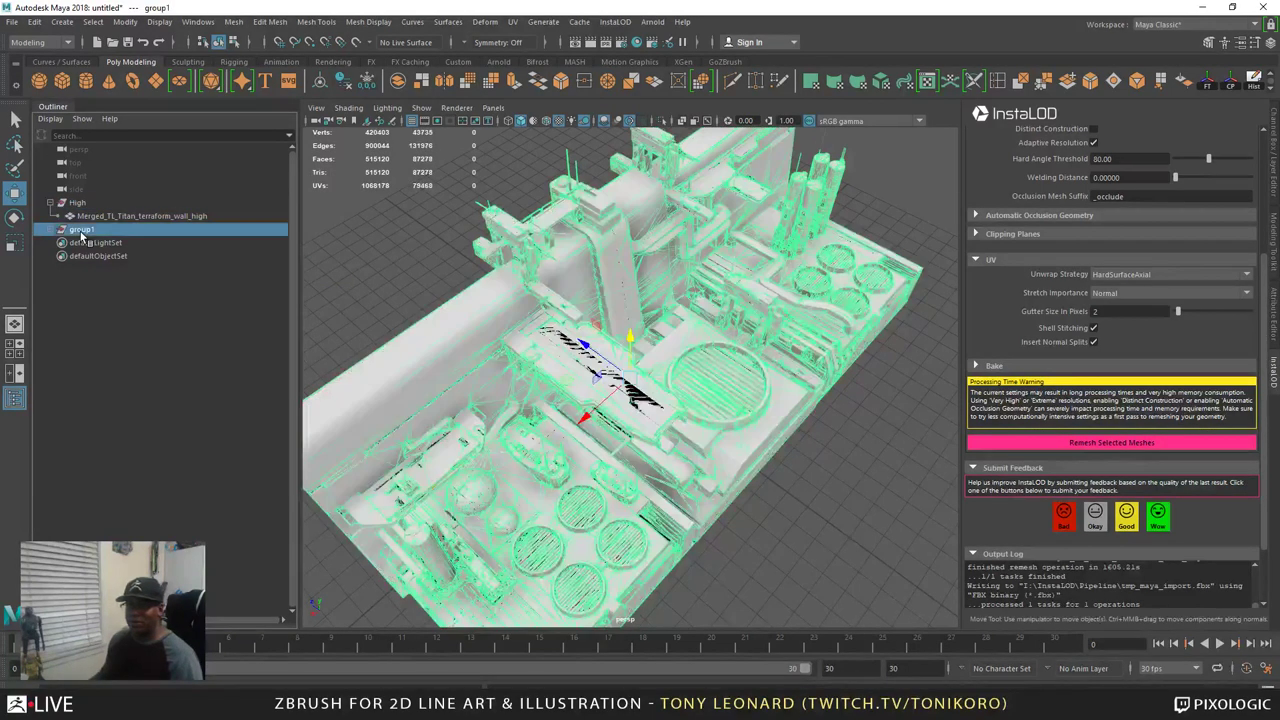
pyautogui.doubleClick(82, 230)
pyautogui.write('L')
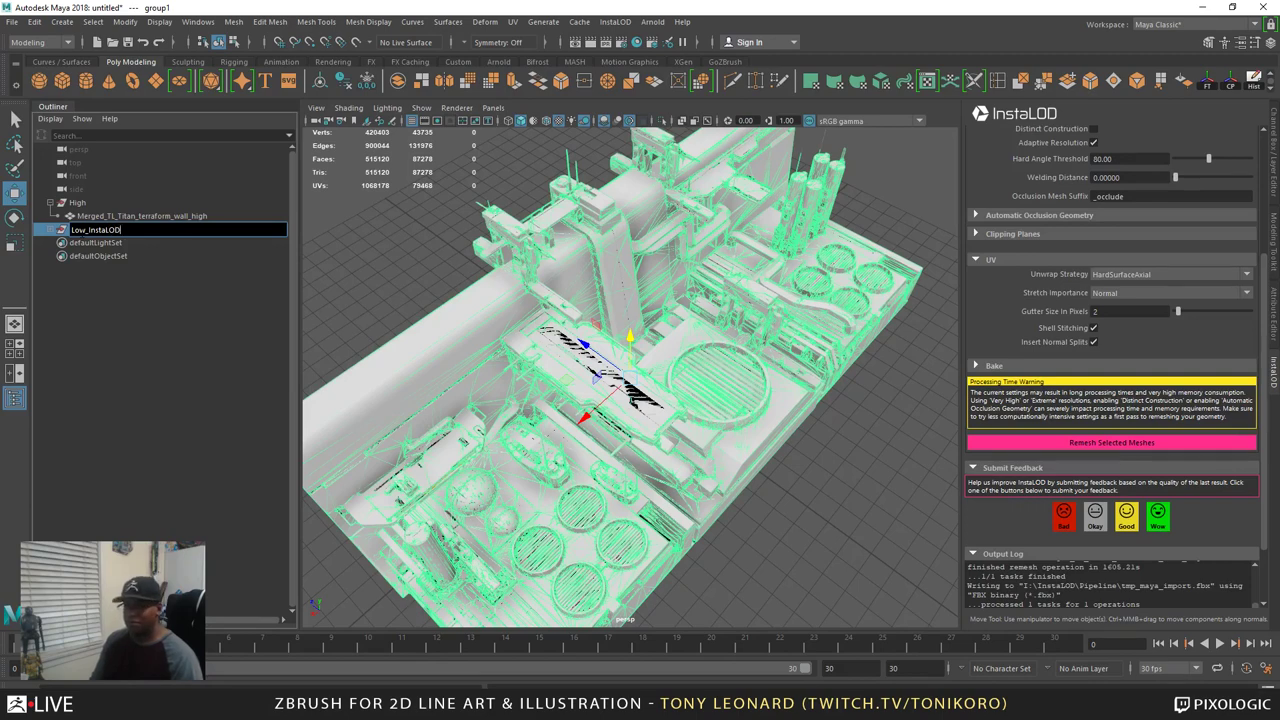
pyautogui.write('ow_InstaLOD')
pyautogui.press('Return')
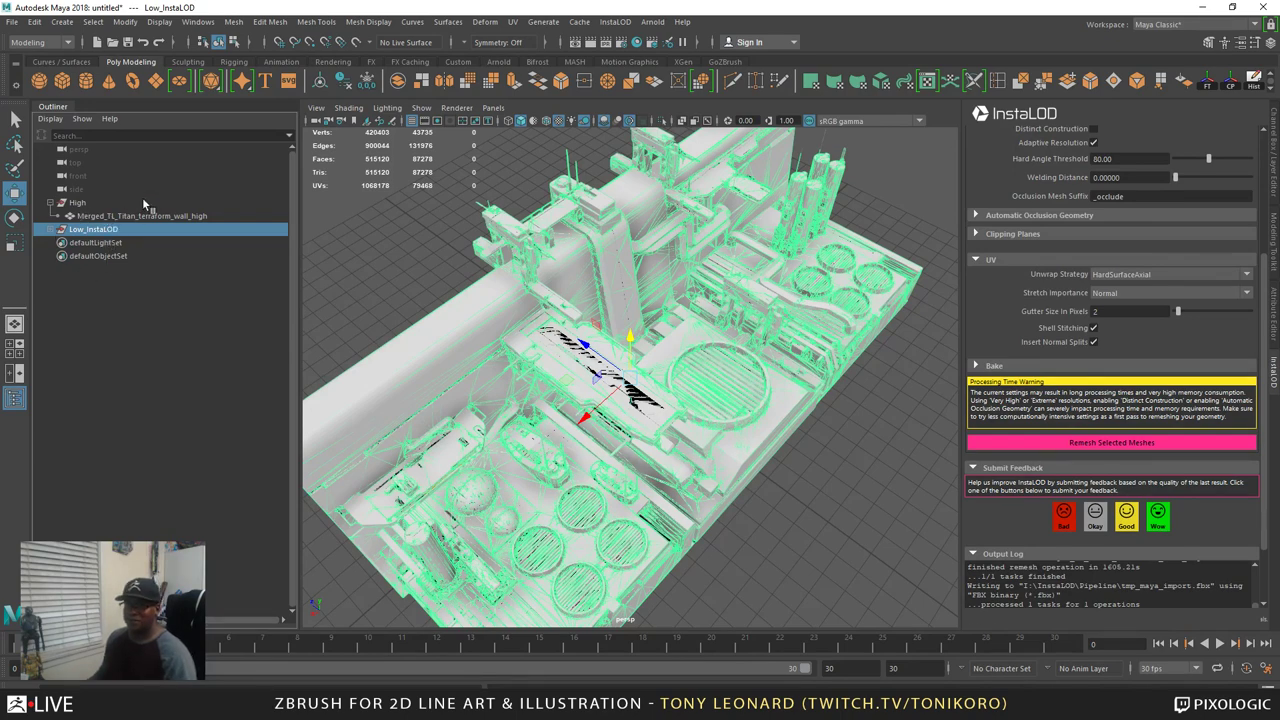
# Hide the High group with Ctrl+H and tumble around the Low_InstaLOD wall
pyautogui.click(78, 203)
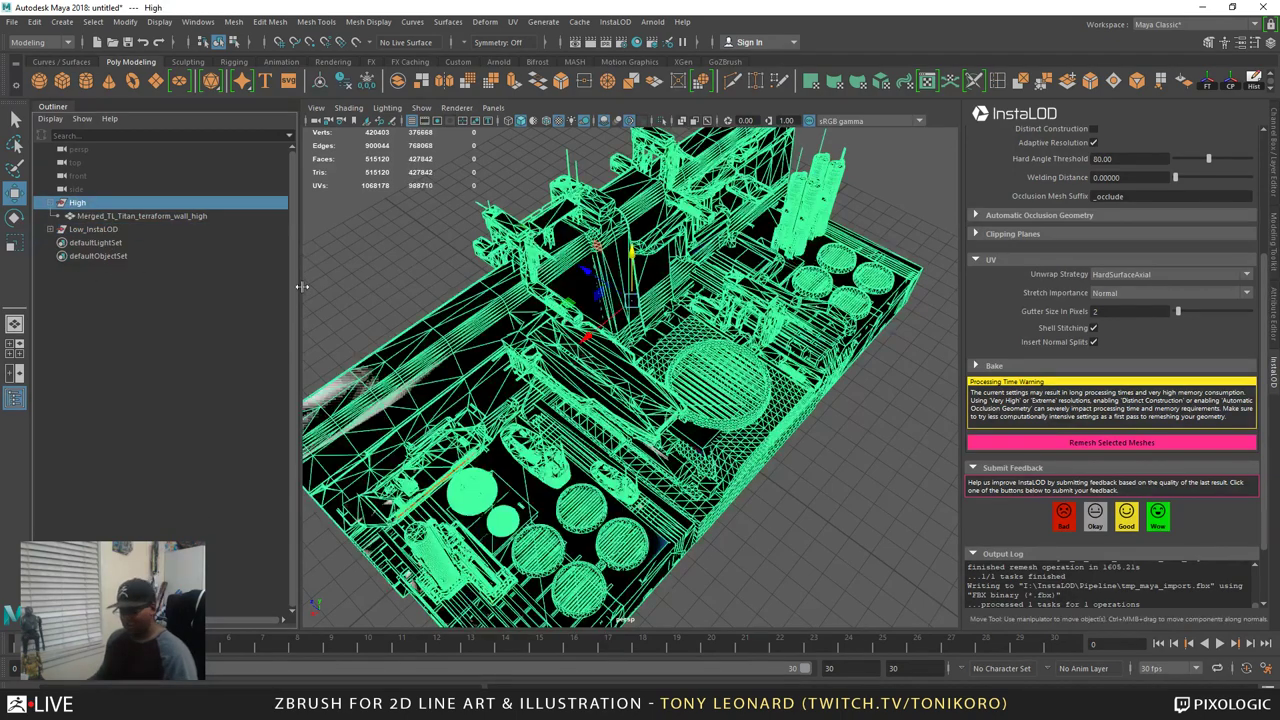
pyautogui.hotkey('ctrl', 'h')
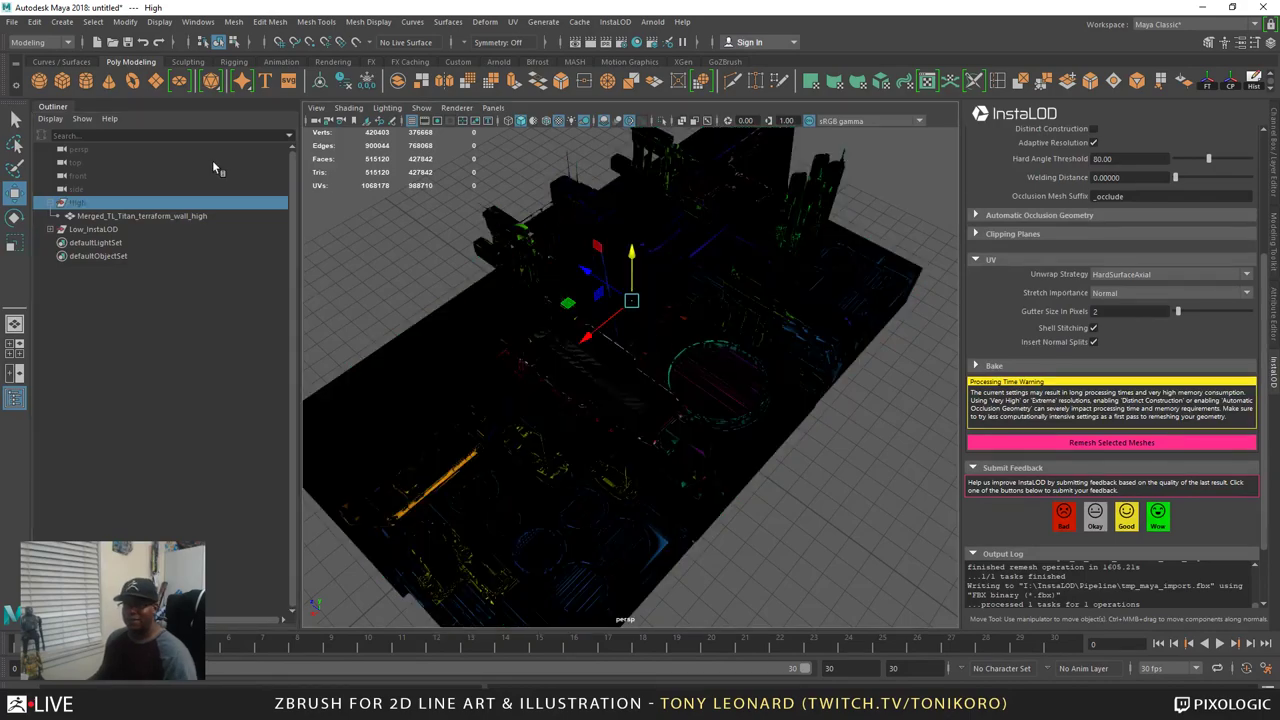
pyautogui.click(96, 229)
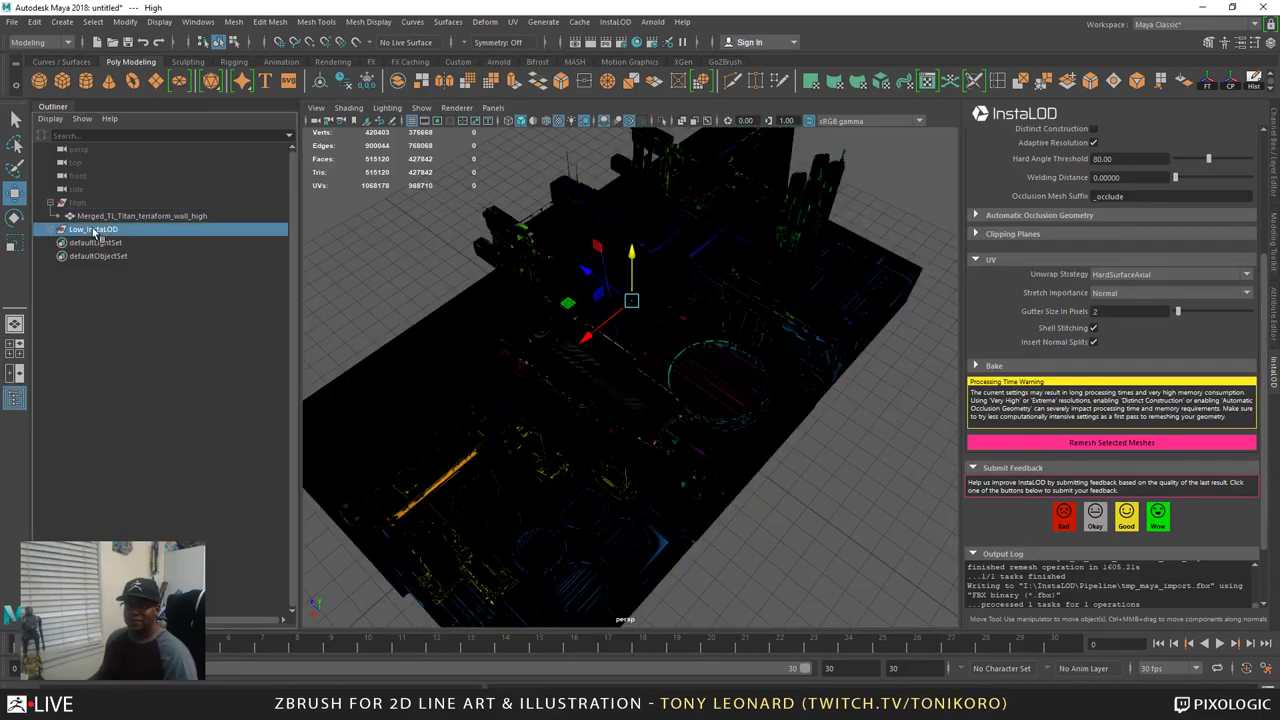
pyautogui.keyDown('alt'); pyautogui.moveTo(938, 578); pyautogui.dragTo(614, 366); pyautogui.keyUp('alt')
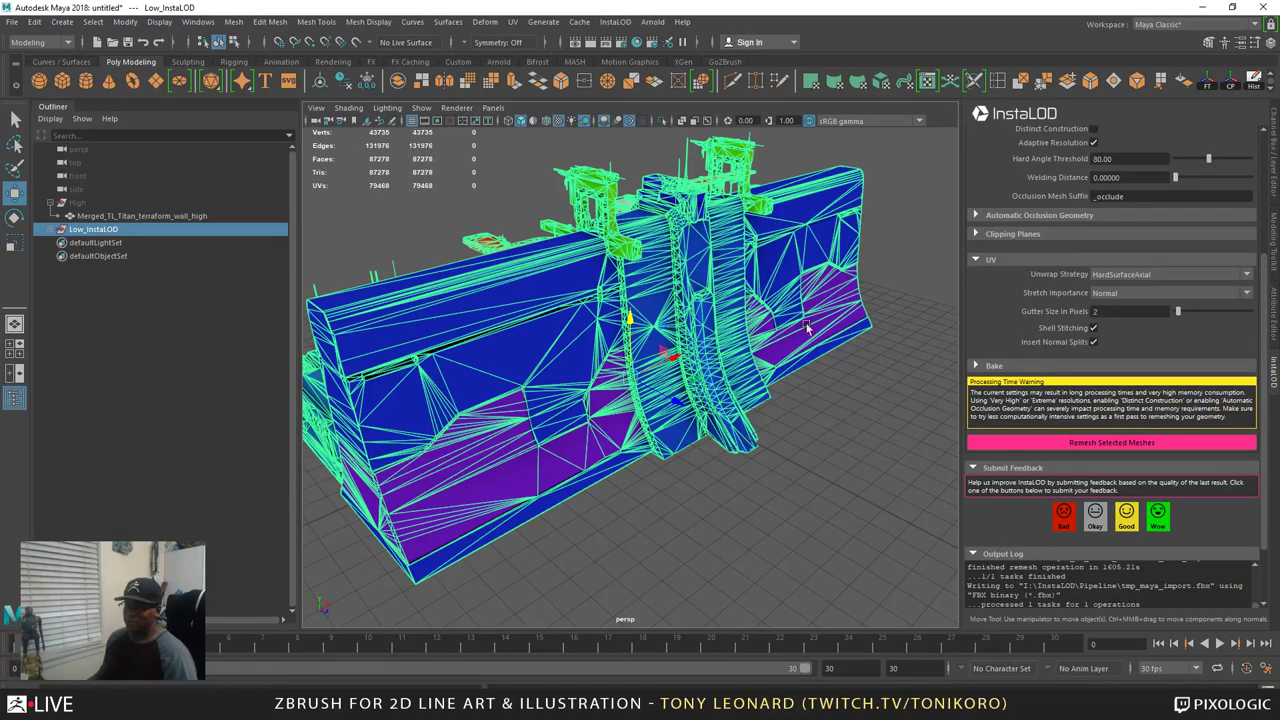
pyautogui.keyDown('alt'); pyautogui.moveTo(441, 413); pyautogui.dragTo(511, 538); pyautogui.keyUp('alt')
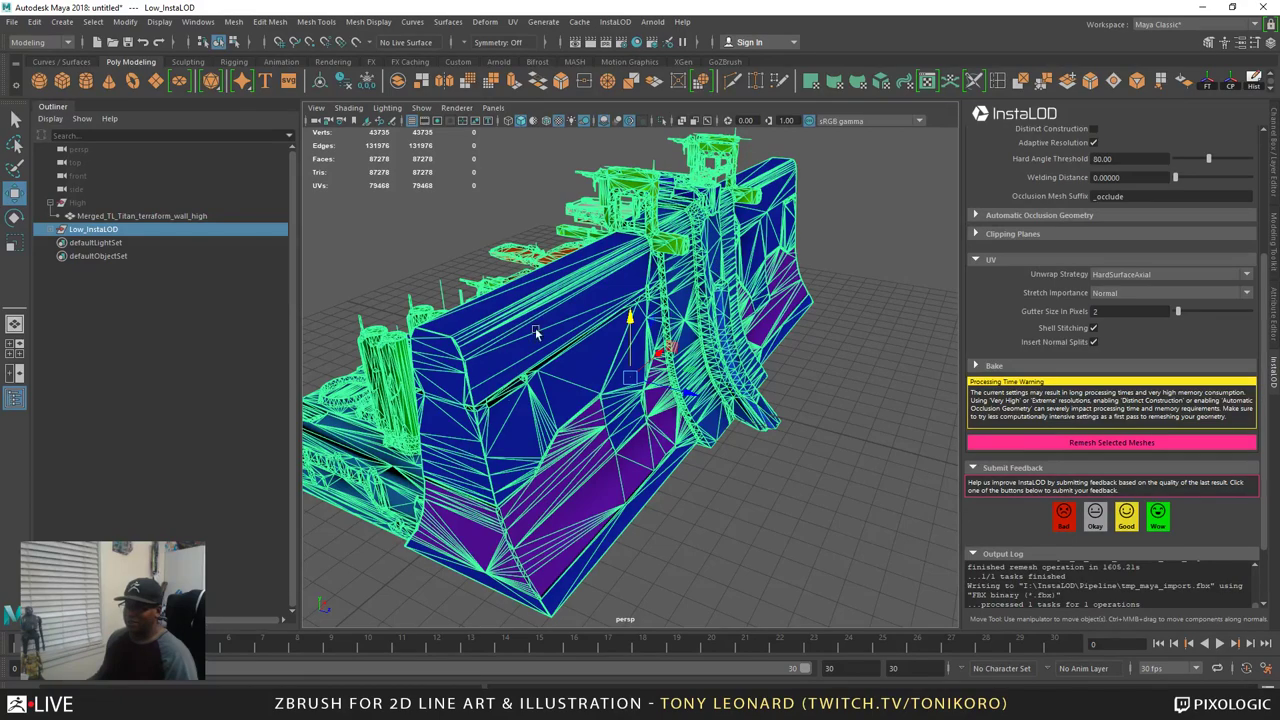
pyautogui.moveTo(650, 479)
pyautogui.keyDown('alt'); pyautogui.mouseDown()
pyautogui.moveTo(662, 470)
pyautogui.moveTo(640, 493)
pyautogui.mouseUp(); pyautogui.keyUp('alt')
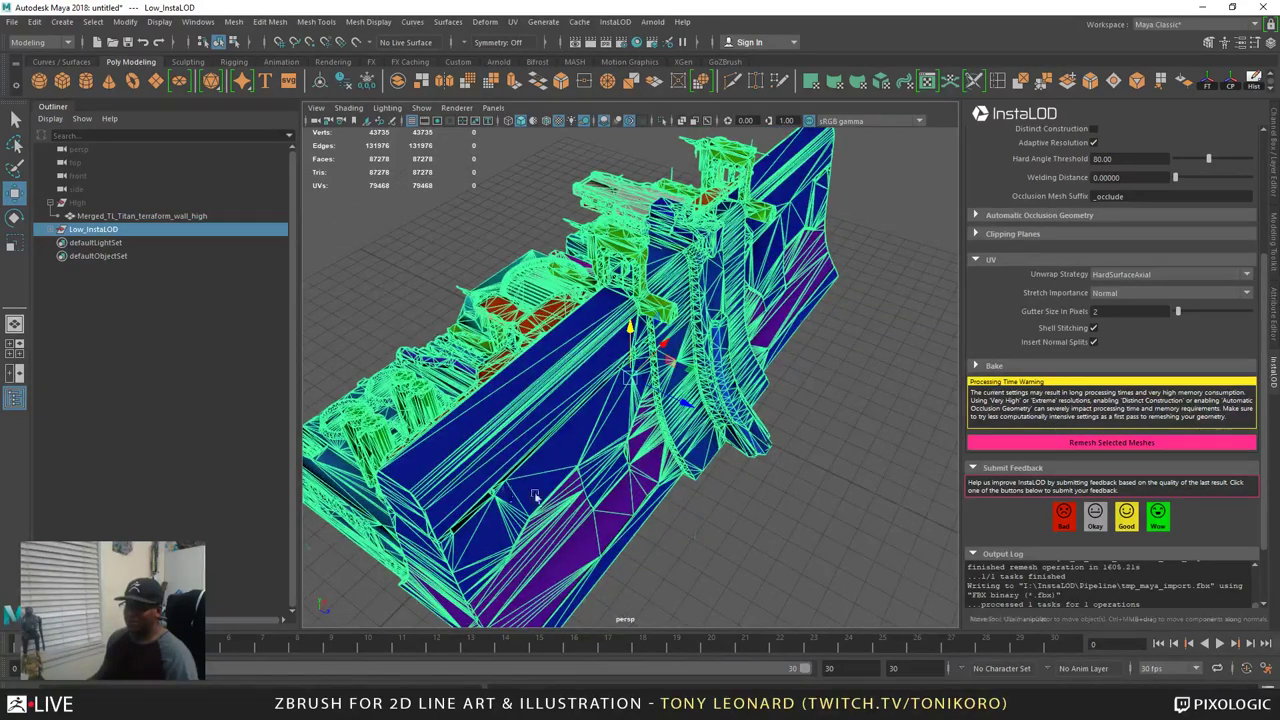
pyautogui.keyDown('alt'); pyautogui.moveTo(536, 498); pyautogui.dragTo(463, 389); pyautogui.keyUp('alt')
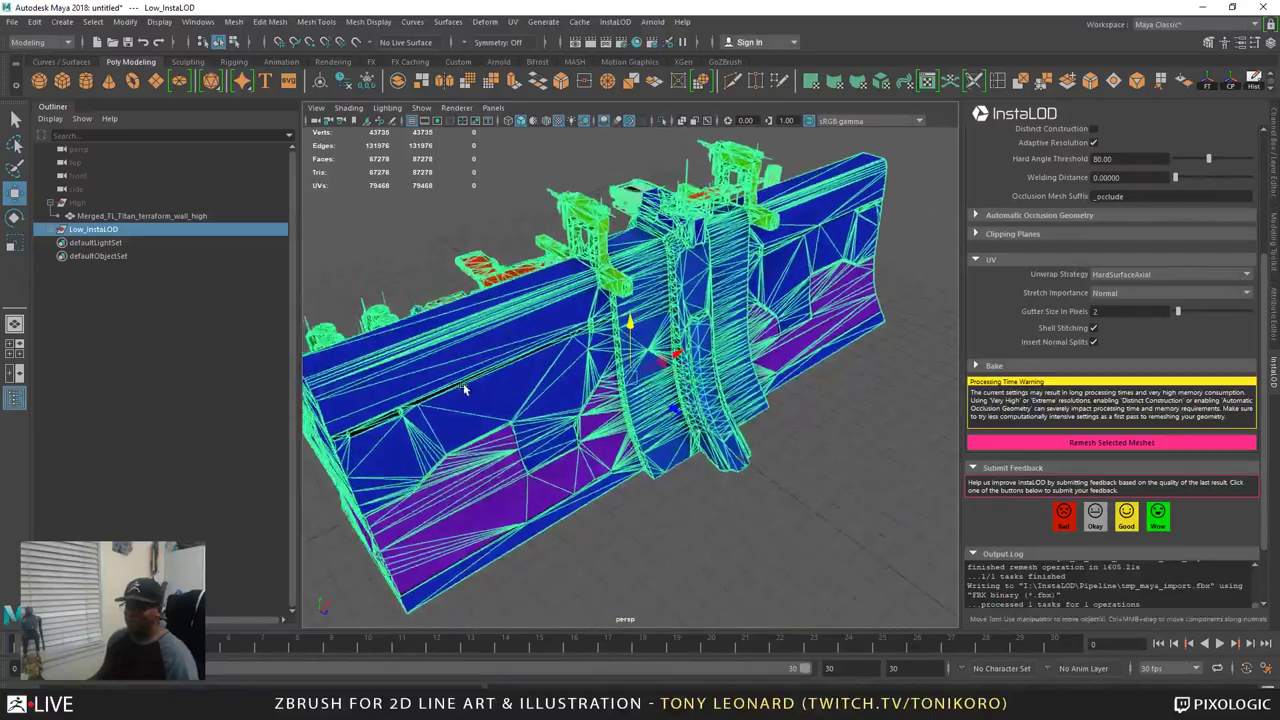
# Deselect the wall to view it shaded along its length, then reselect Low_InstaLOD
pyautogui.click(838, 461)
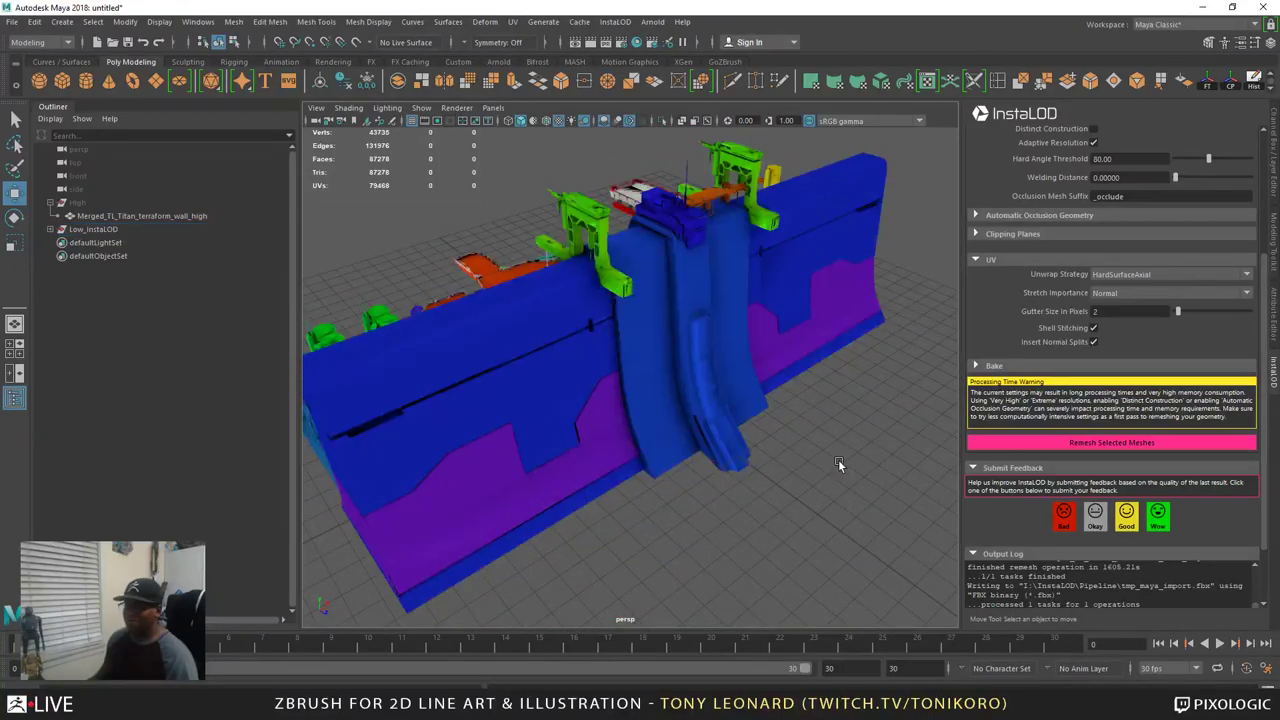
pyautogui.keyDown('alt'); pyautogui.moveTo(839, 459); pyautogui.dragTo(743, 493); pyautogui.keyUp('alt')
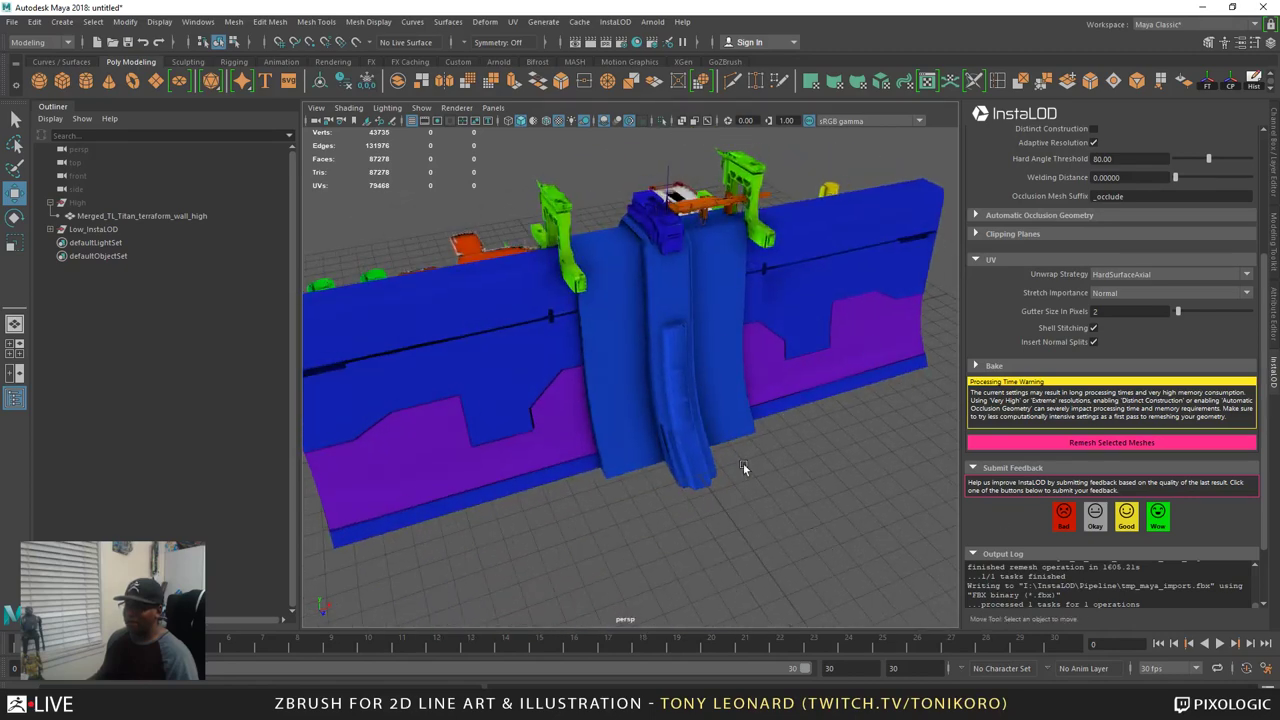
pyautogui.keyDown('alt'); pyautogui.moveTo(591, 423); pyautogui.dragTo(646, 526); pyautogui.keyUp('alt')
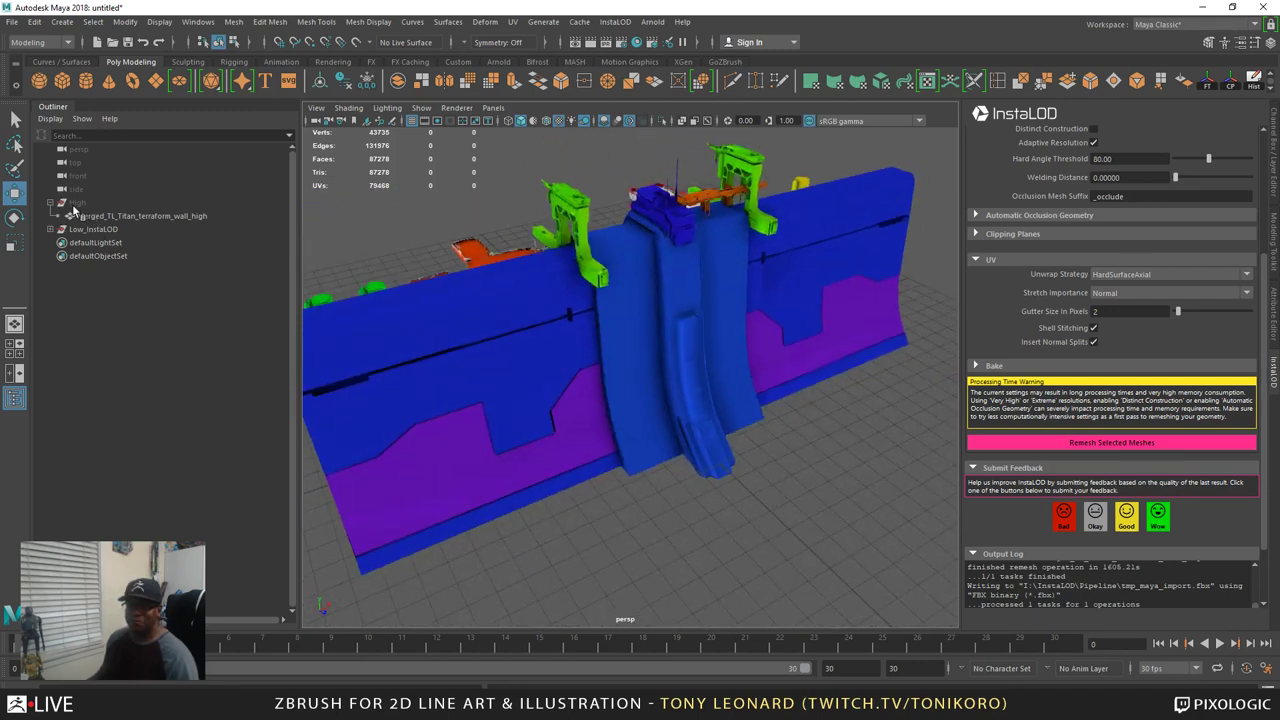
pyautogui.click(112, 229)
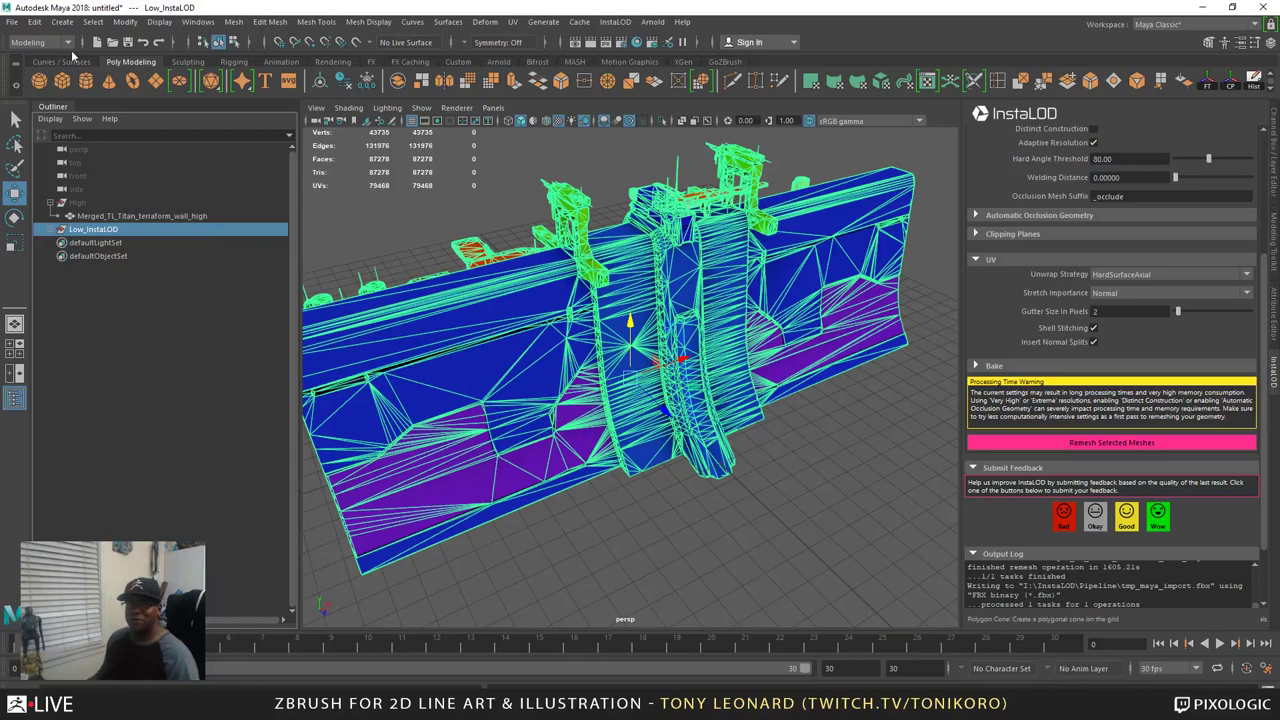
pyautogui.click(14, 23)
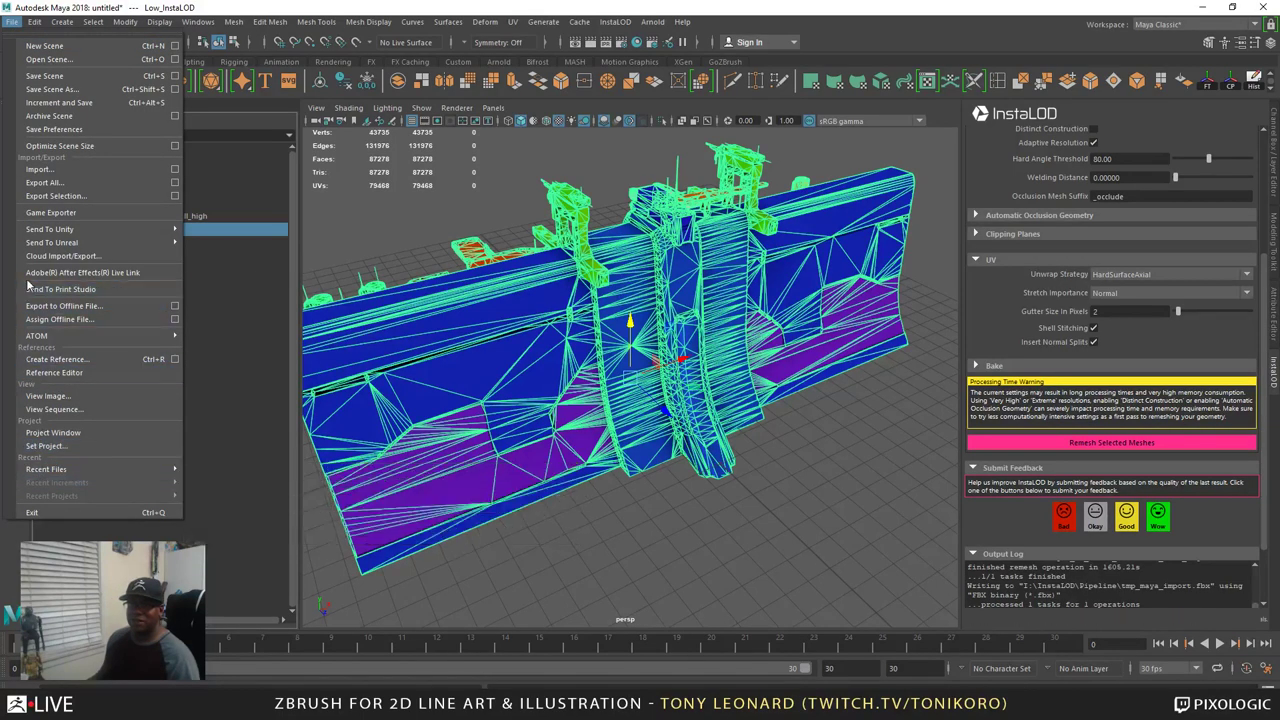
# Start Export Selection for the low-poly mesh with OBJ as the file type
pyautogui.click(44, 197)
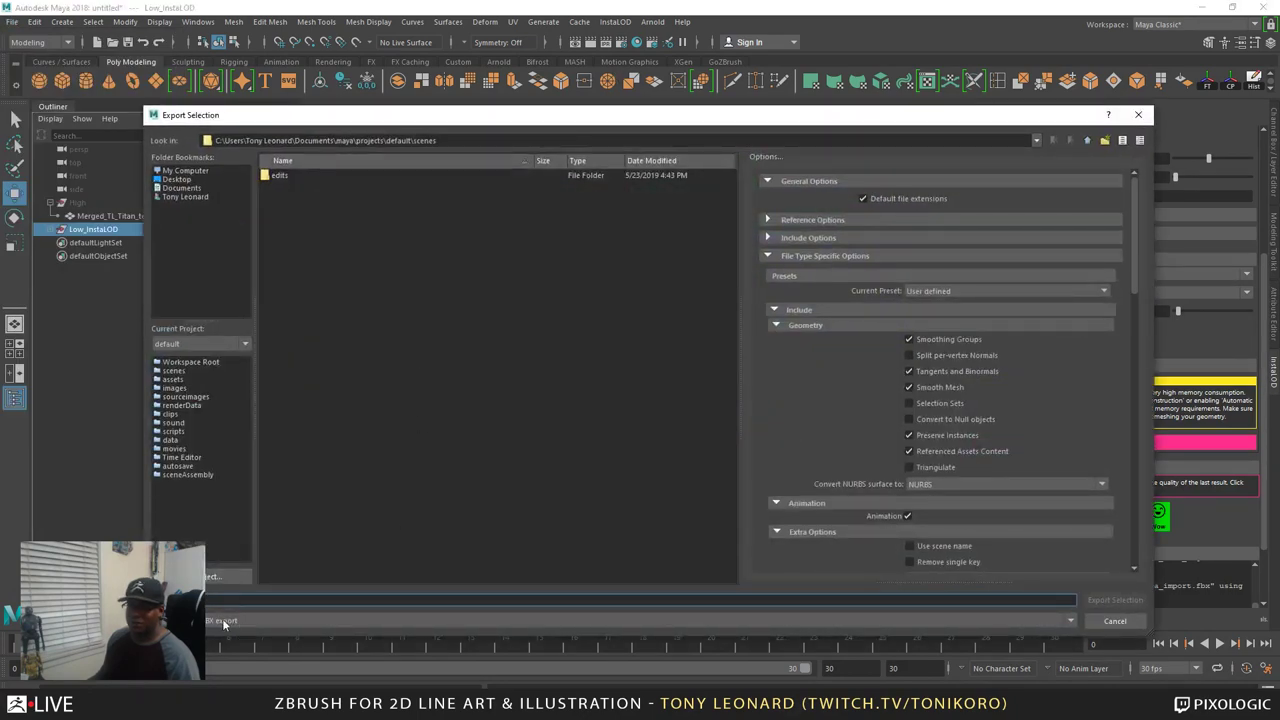
pyautogui.click(214, 621)
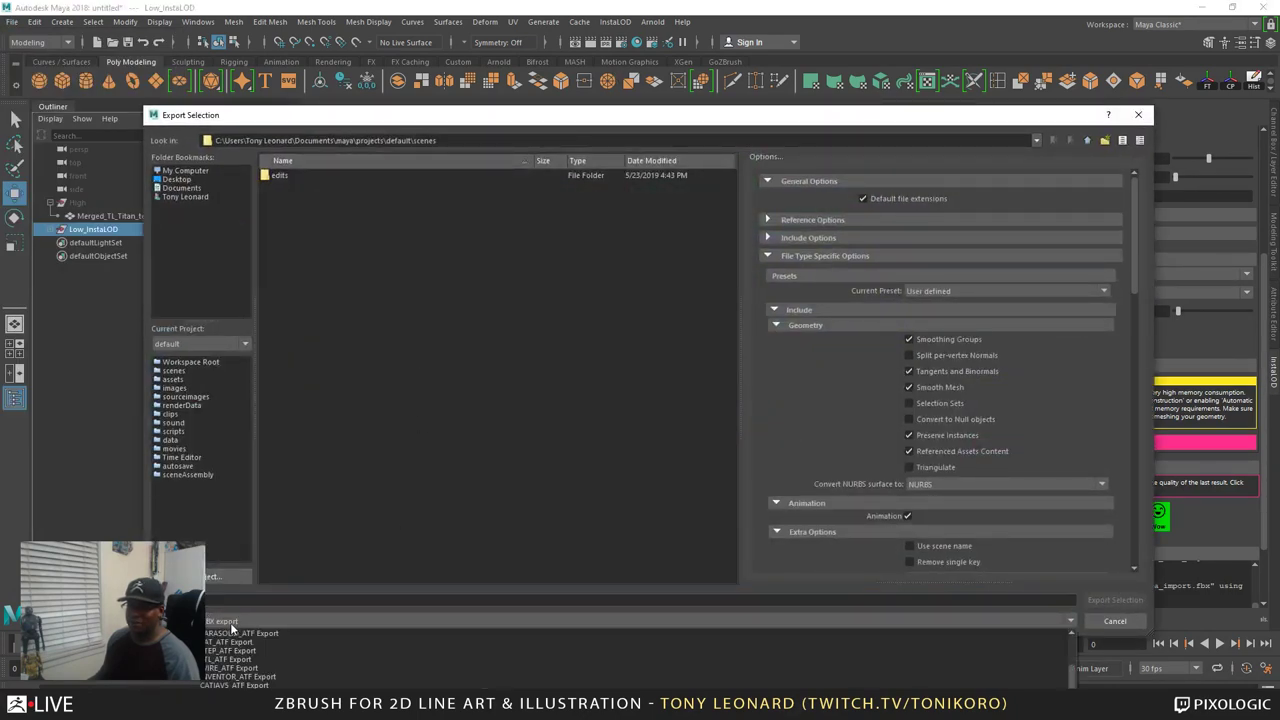
pyautogui.scroll(2, 248, 684)
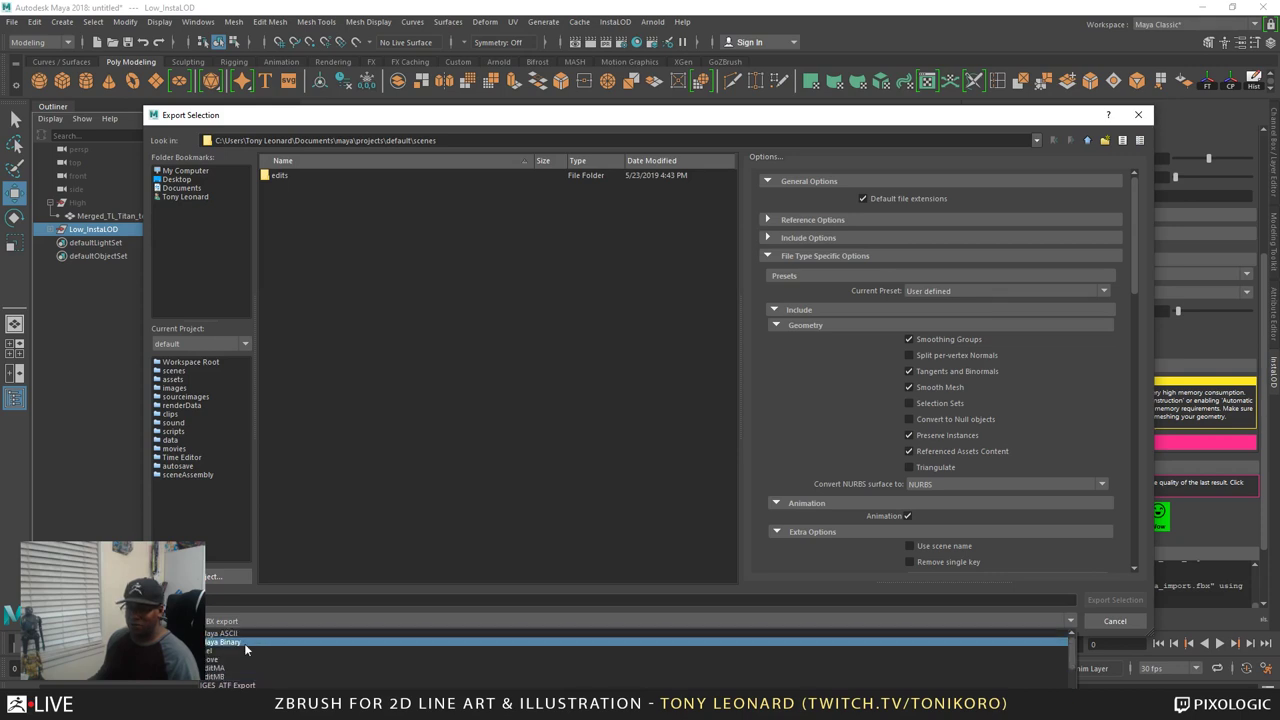
pyautogui.scroll(-3, 248, 685)
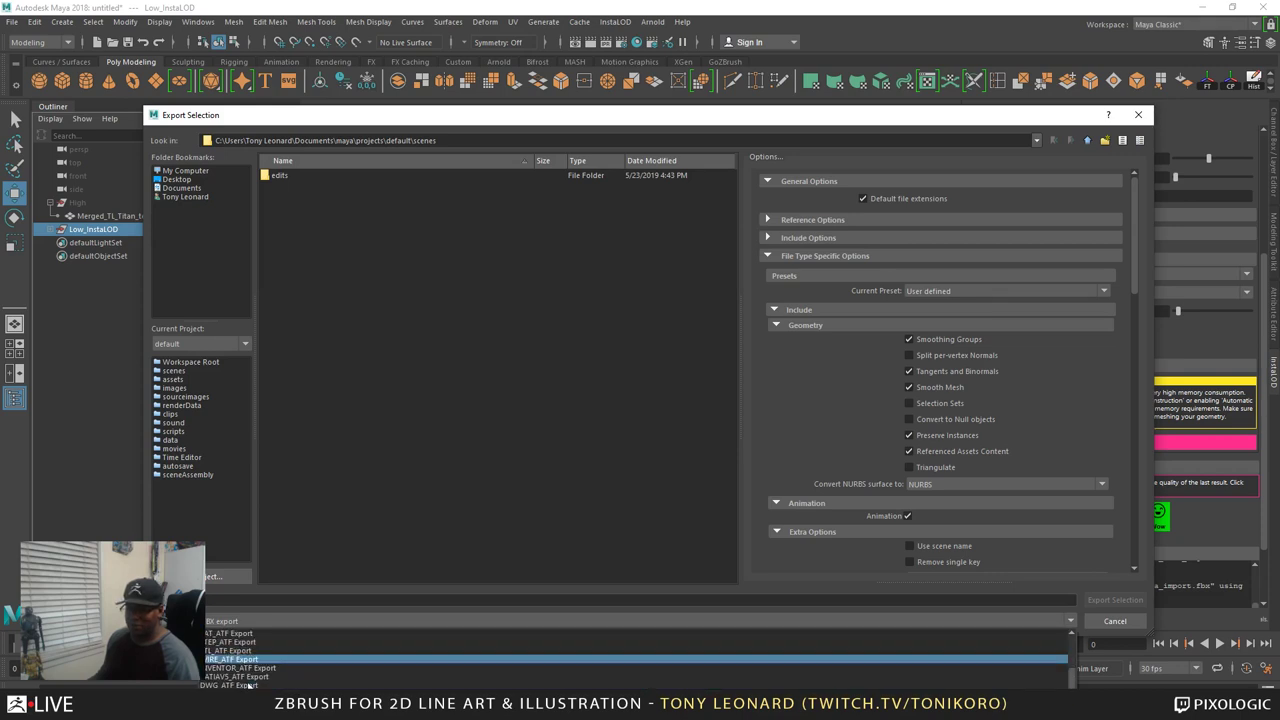
pyautogui.scroll(-3, 250, 685)
pyautogui.click(240, 677)
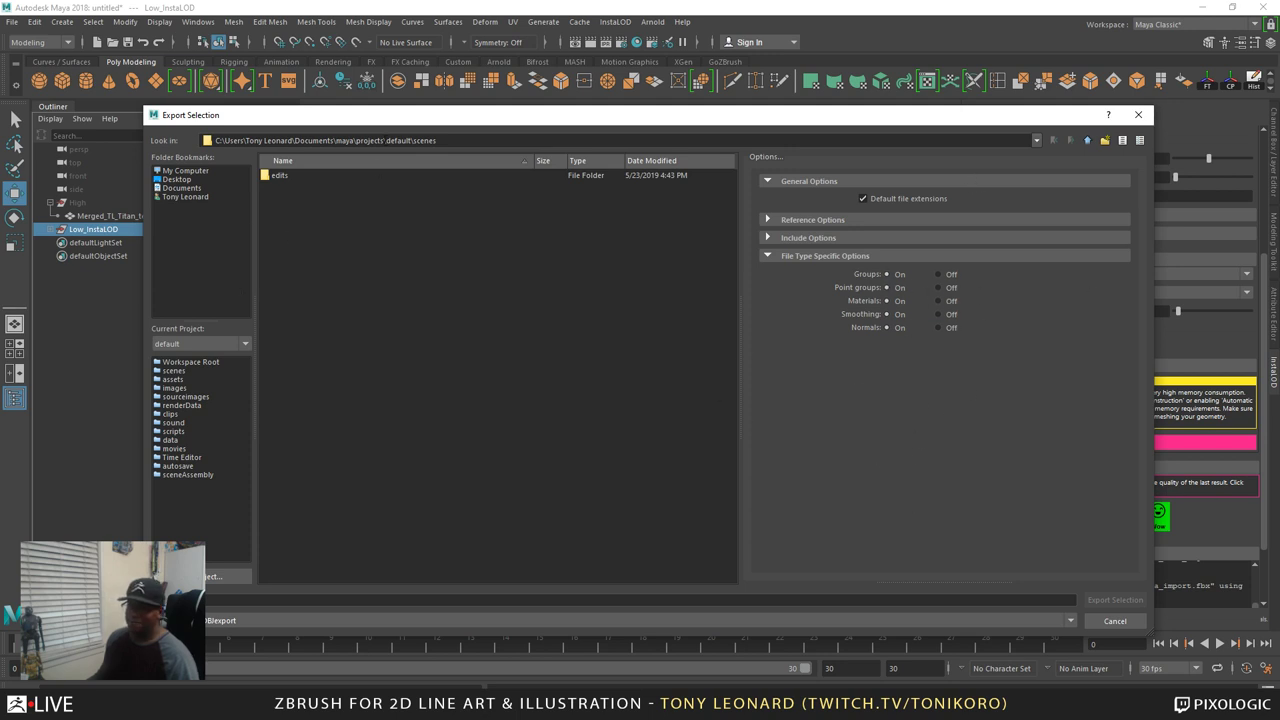
pyautogui.moveTo(401, 121); pyautogui.dragTo(477, 104)
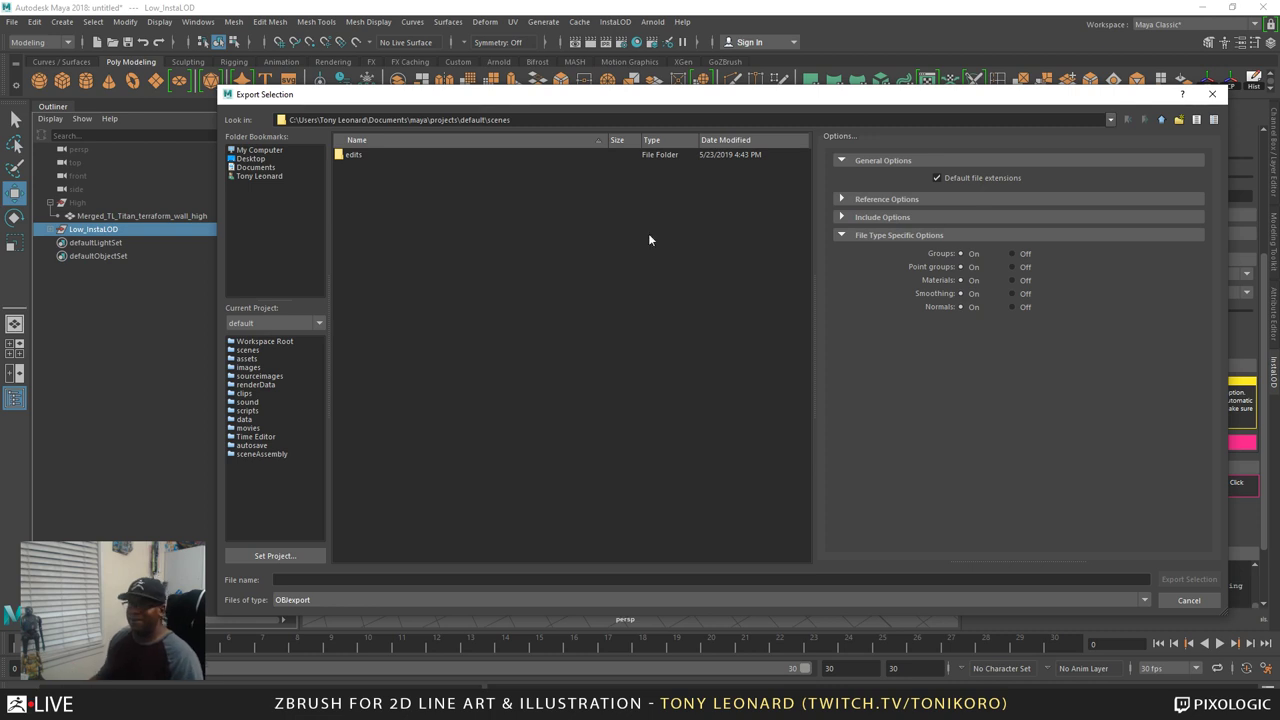
# Export it as Test_bake_citywall_uv_low into F:\Wall_instaLOD_test_bake
pyautogui.click(262, 150)
pyautogui.doubleClick(402, 164)
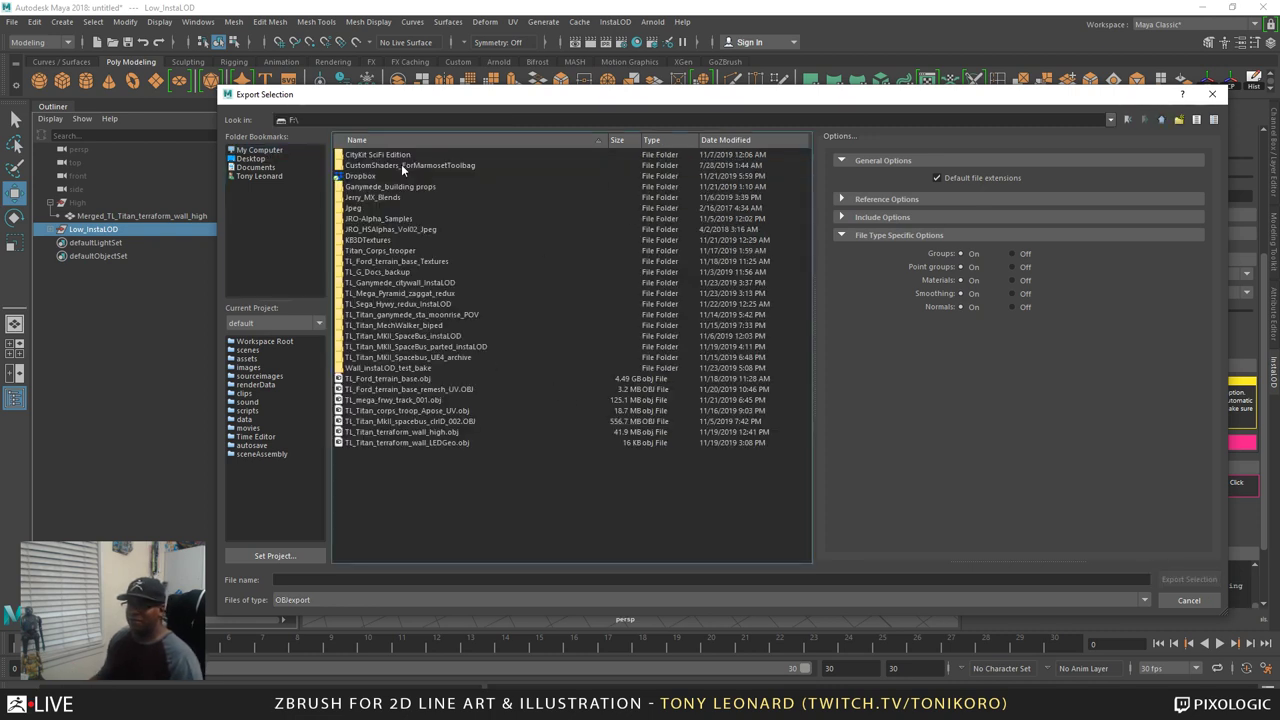
pyautogui.click(377, 369)
pyautogui.doubleClick(377, 369)
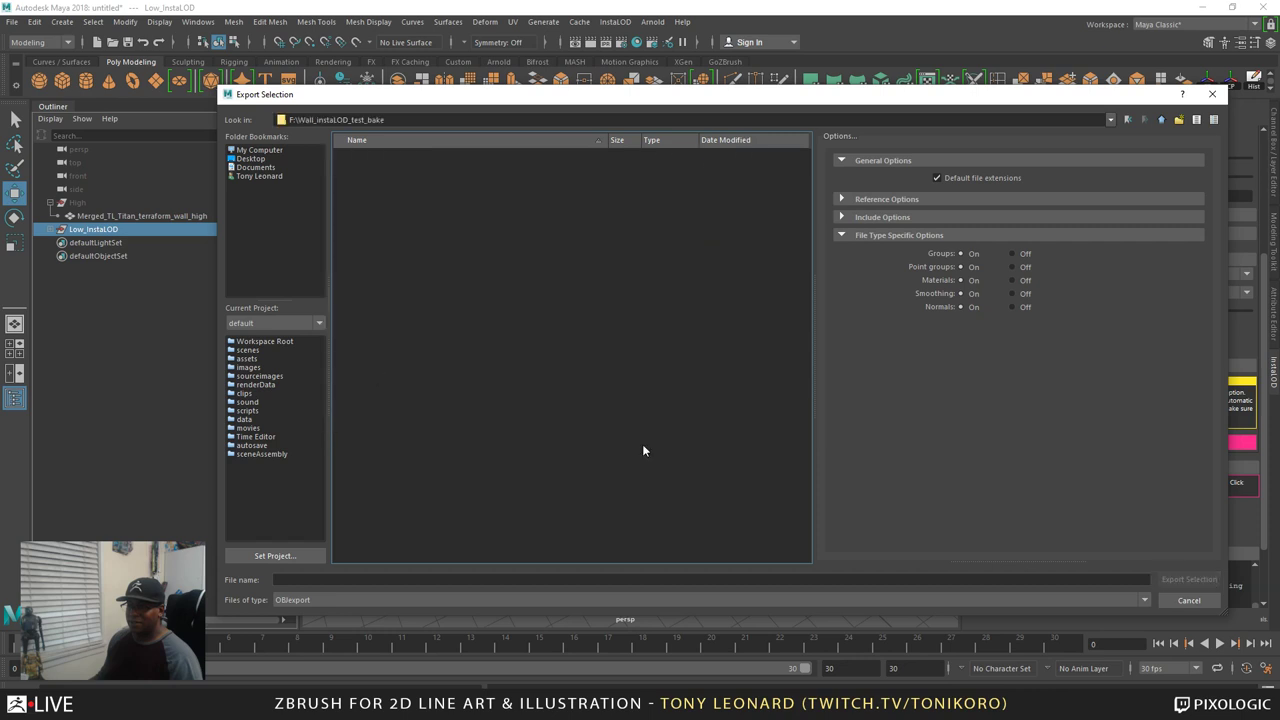
pyautogui.click(381, 581)
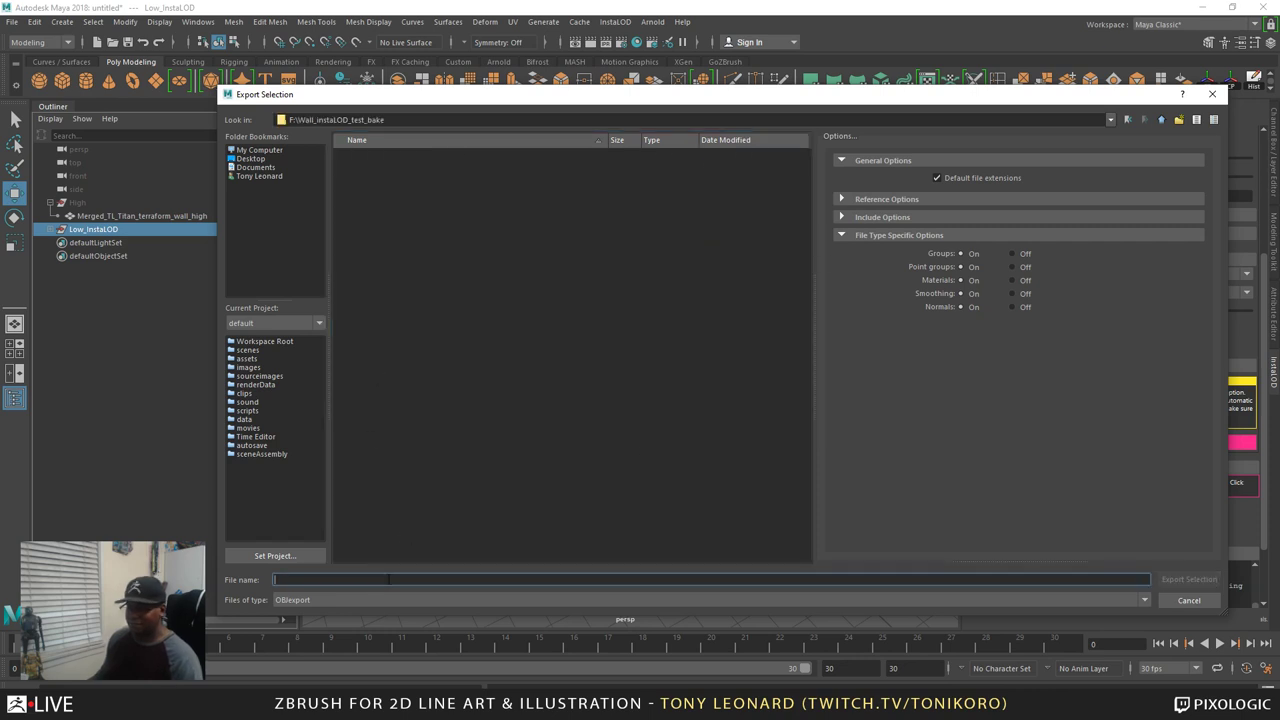
pyautogui.write('T')
pyautogui.press('BackSpace')
pyautogui.press('BackSpace')
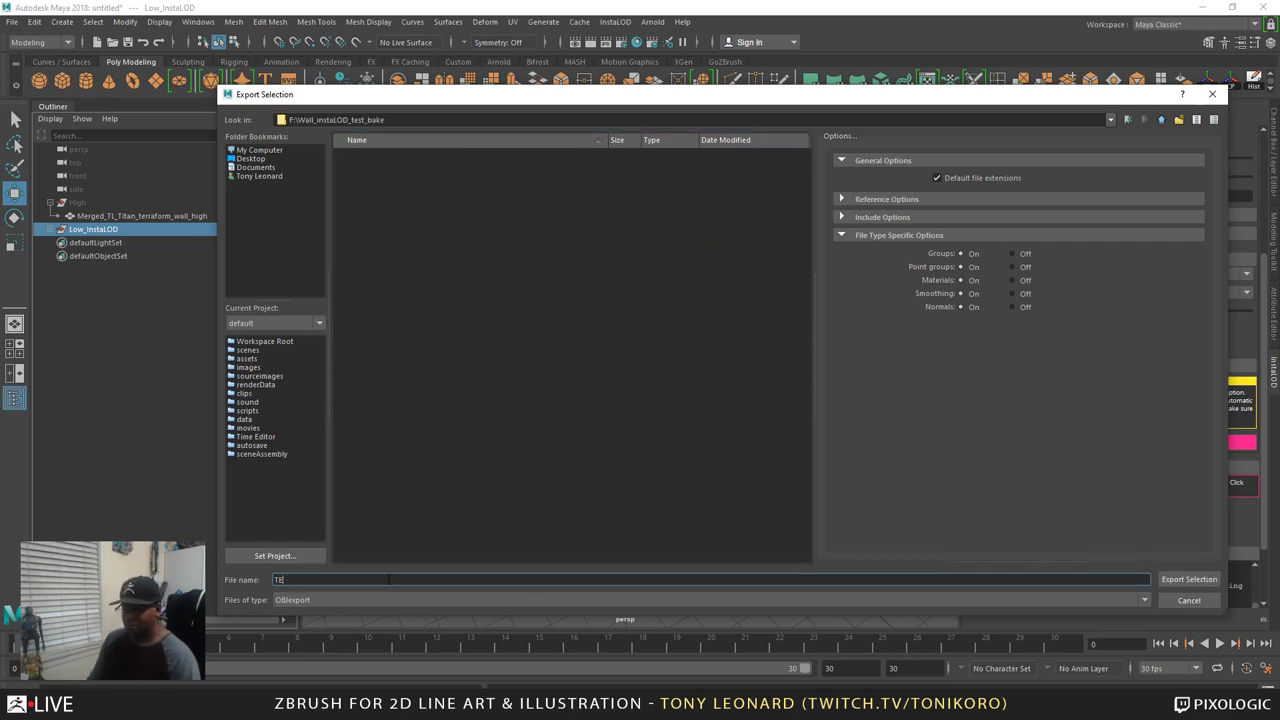
pyautogui.write('est')
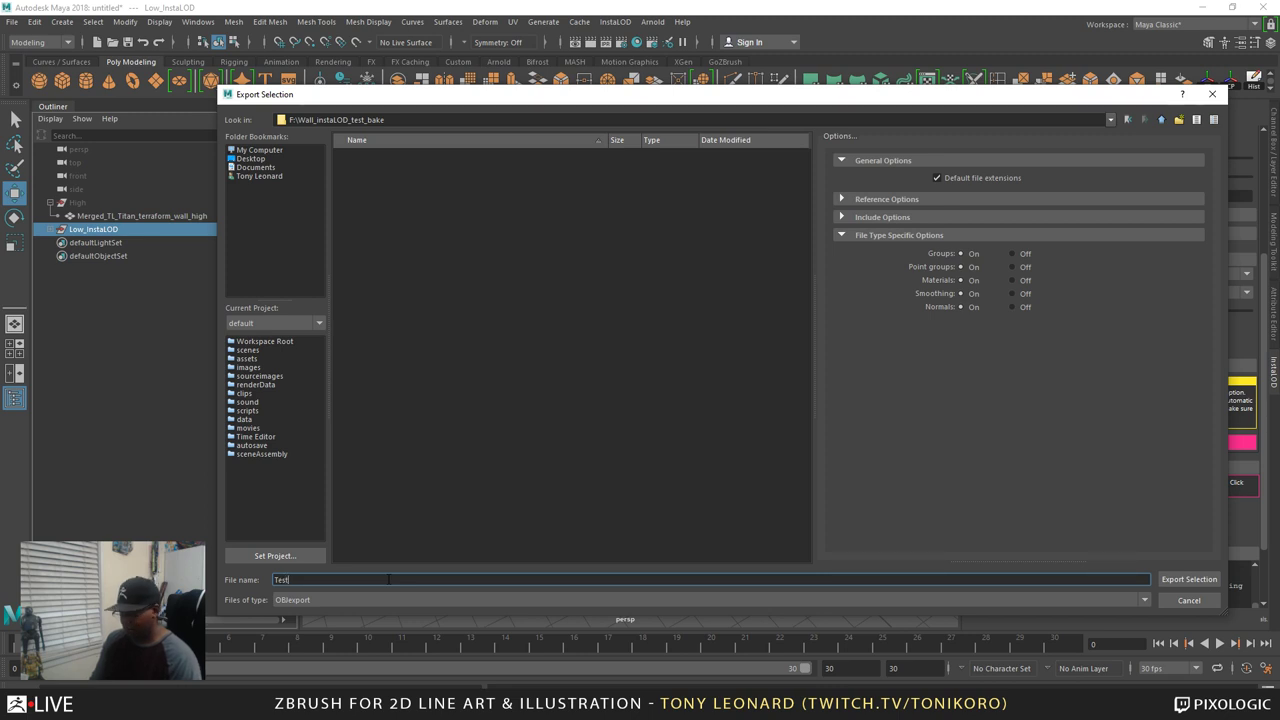
pyautogui.write('_bake')
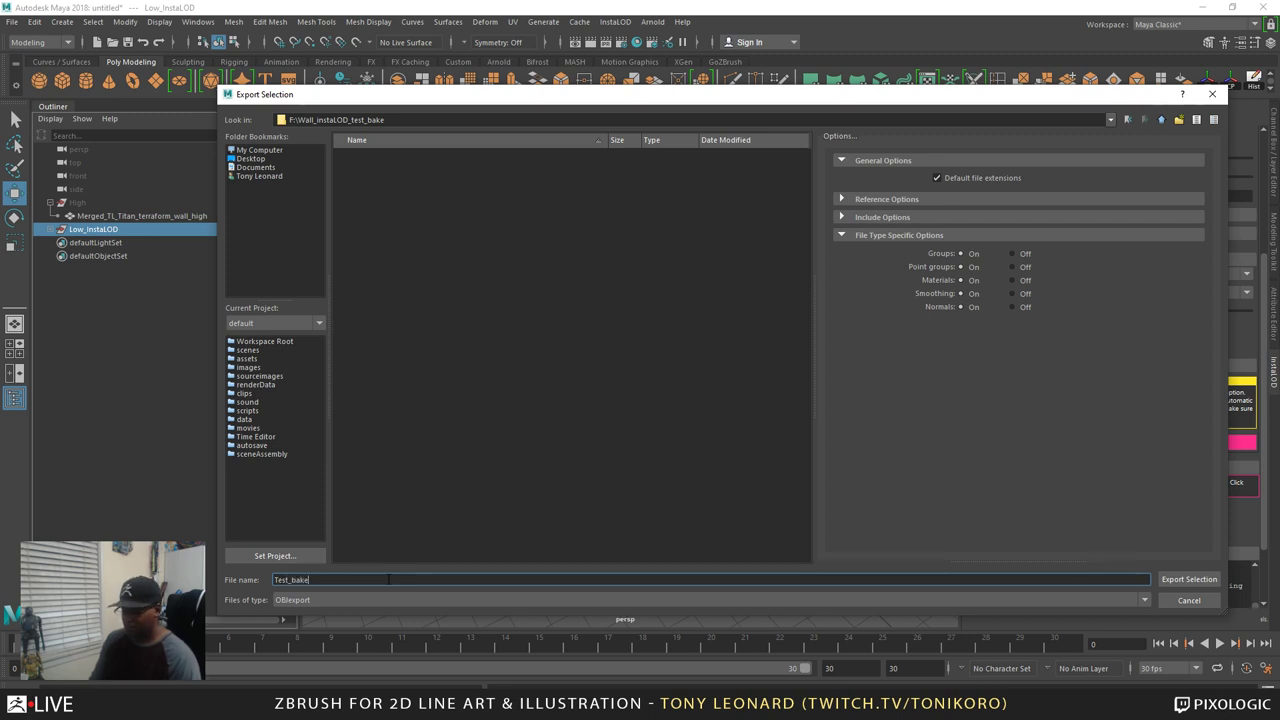
pyautogui.write('_w')
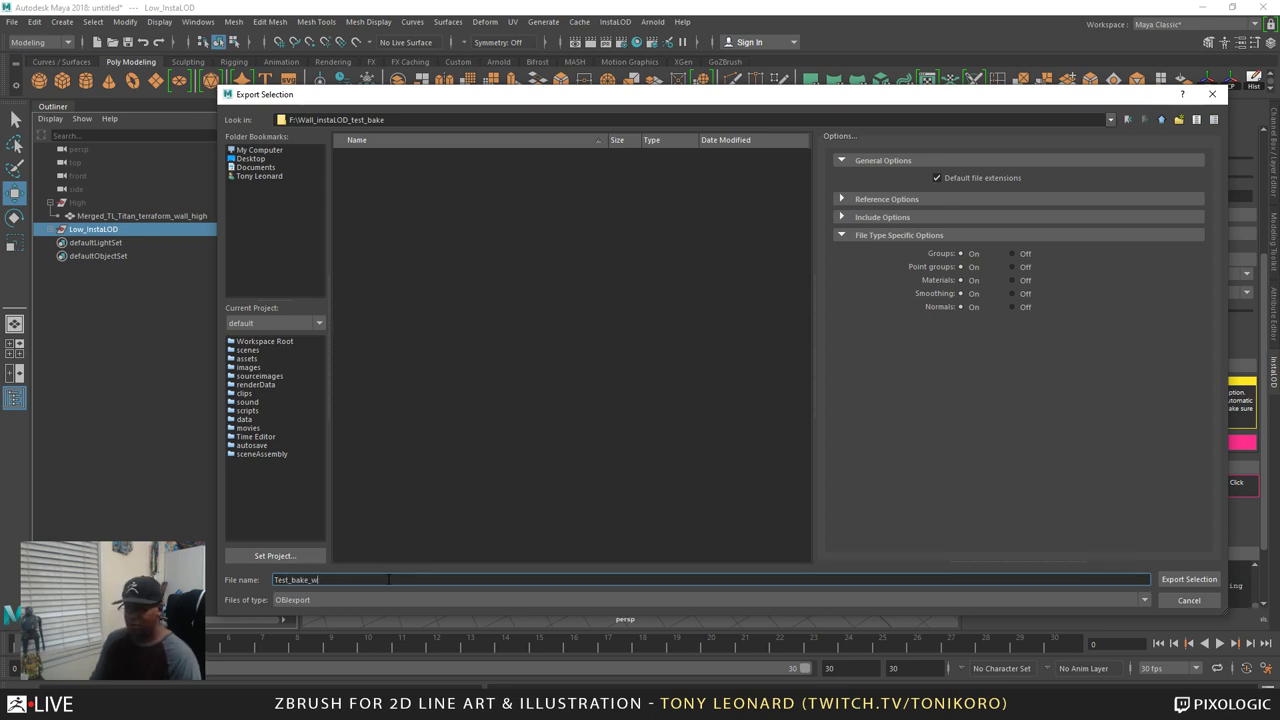
pyautogui.press('BackSpace')
pyautogui.write('citywall_')
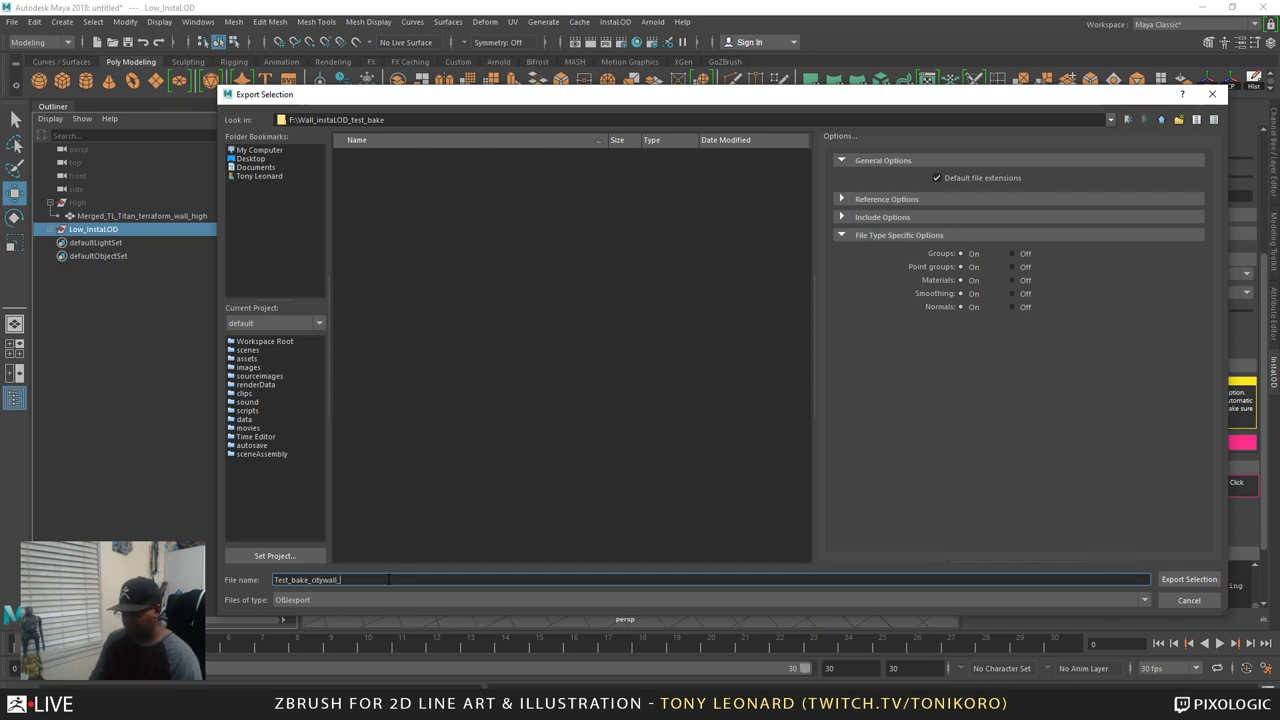
pyautogui.write('uv_low')
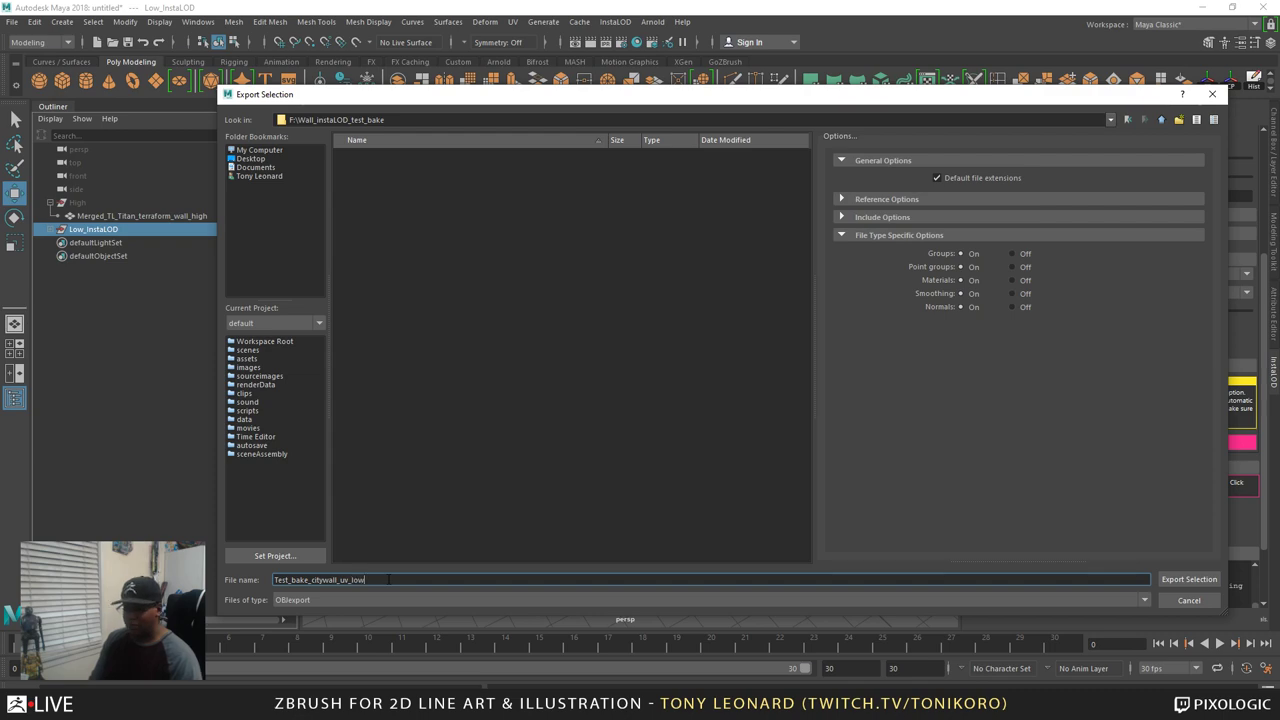
pyautogui.click(1189, 579)
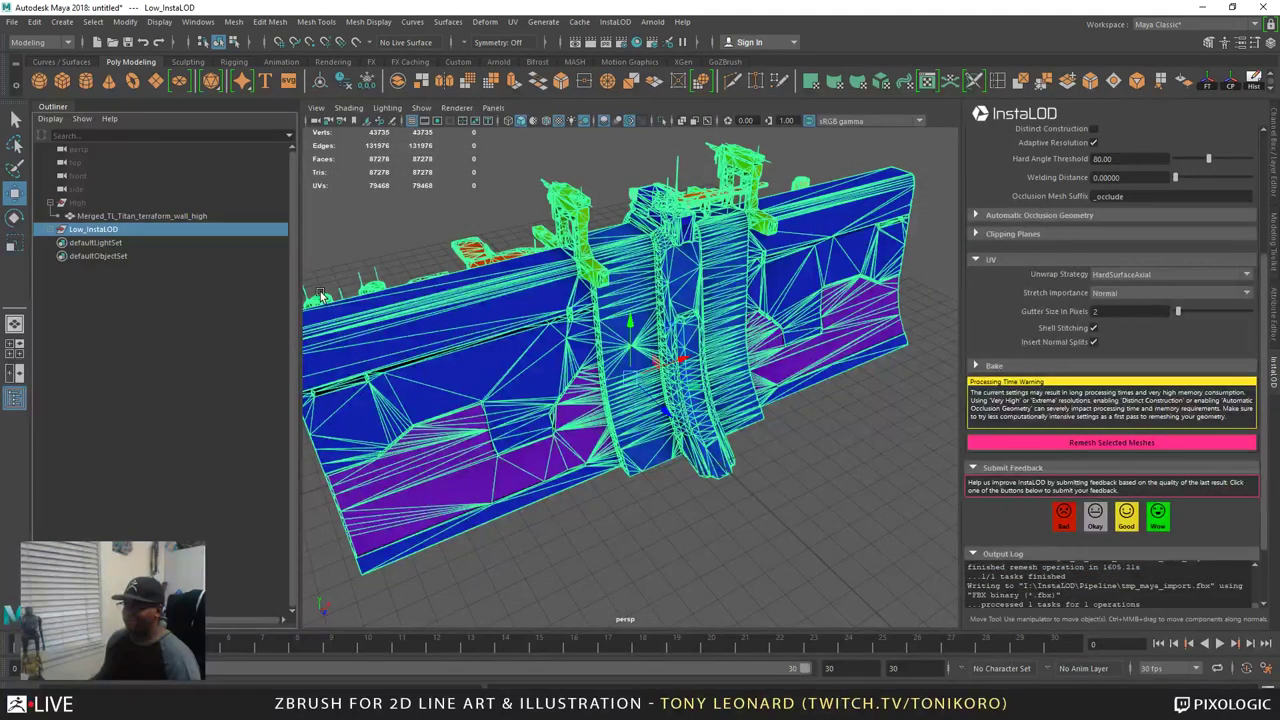
# Minimize Maya and open the Wall_instaLOD_test_bake folder in File Explorer
pyautogui.click(1204, 8)
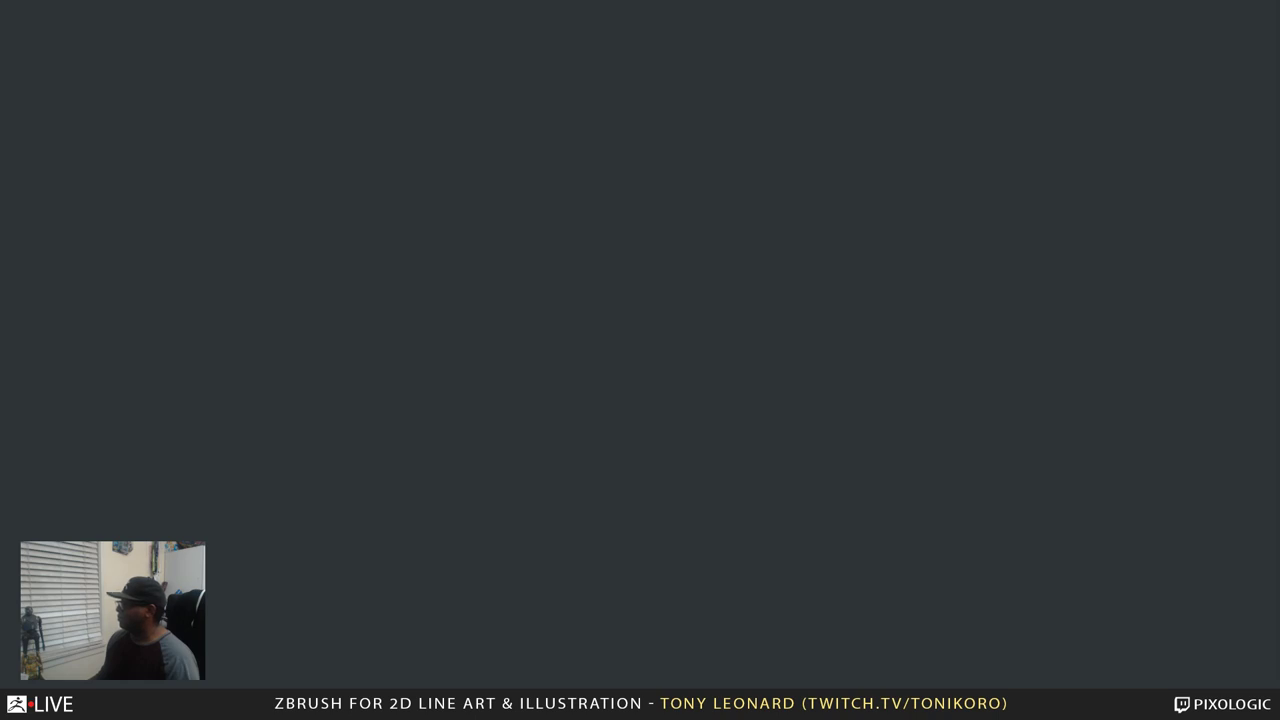
pyautogui.hotkey('alt', 'Tab')
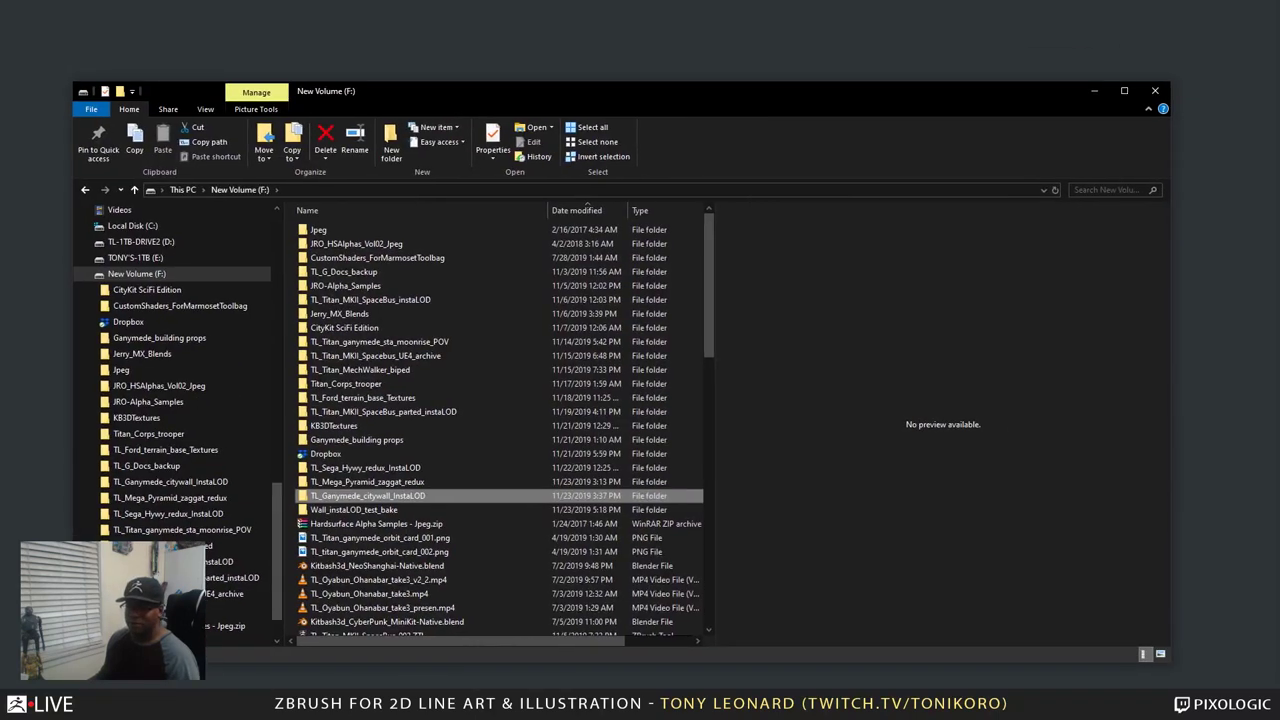
pyautogui.doubleClick(335, 509)
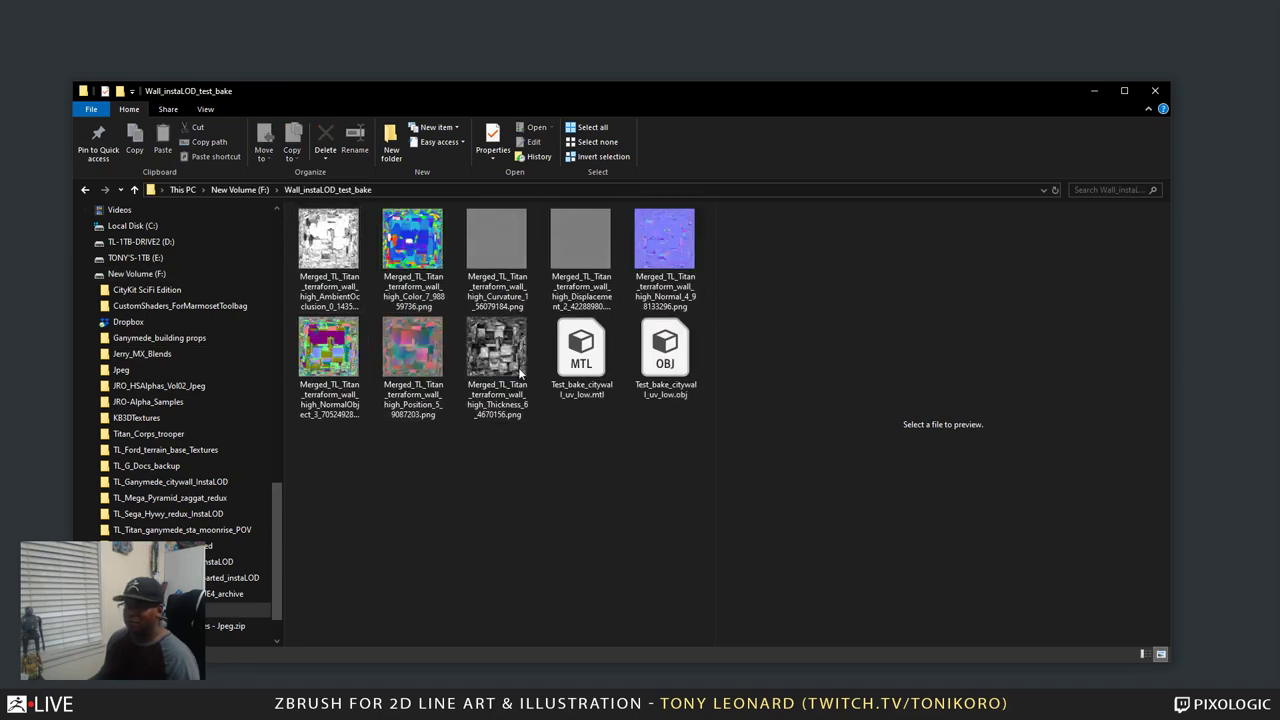
# Check the AO and thickness bakes and the exported MTL and OBJ files, then move the window aside
pyautogui.click(340, 250)
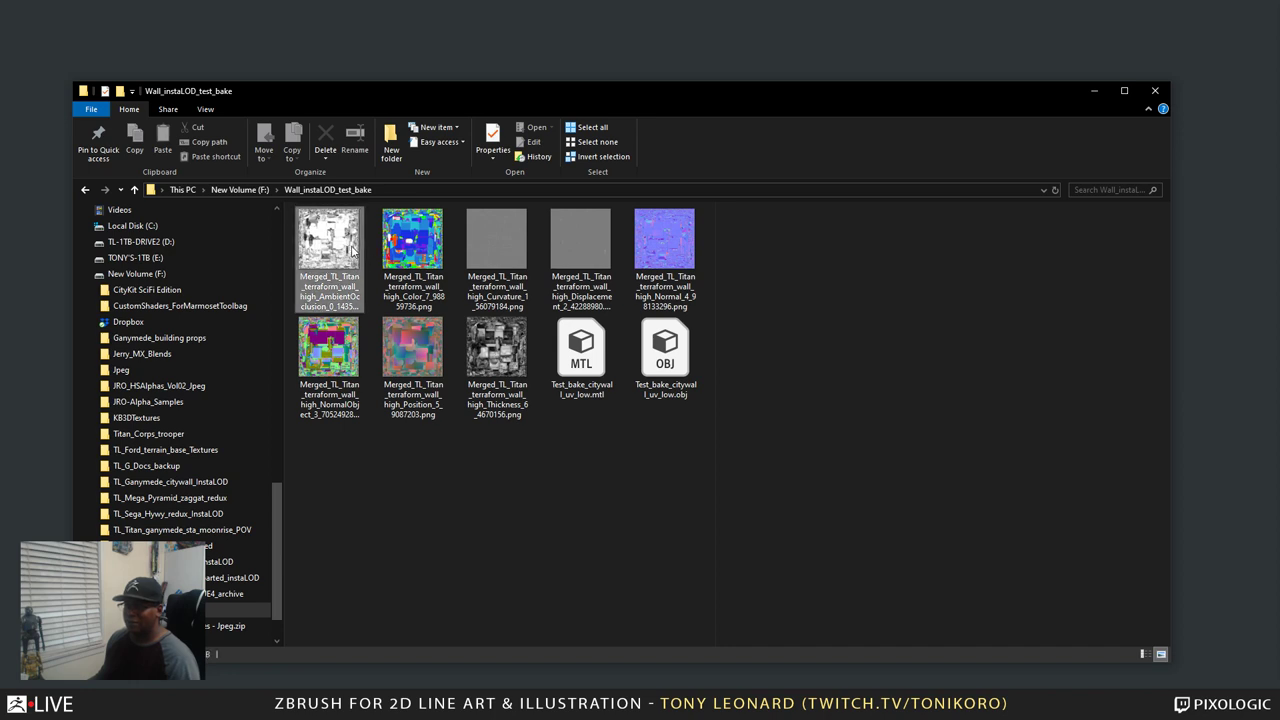
pyautogui.click(493, 366)
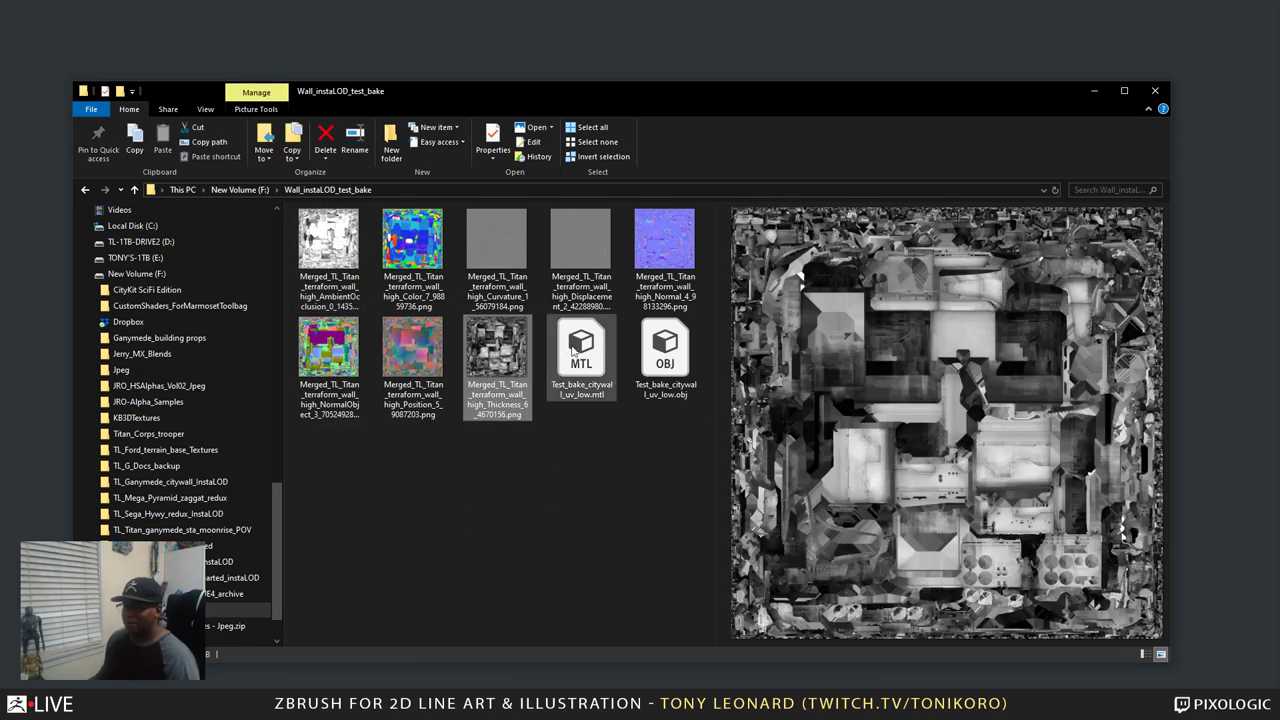
pyautogui.click(588, 366)
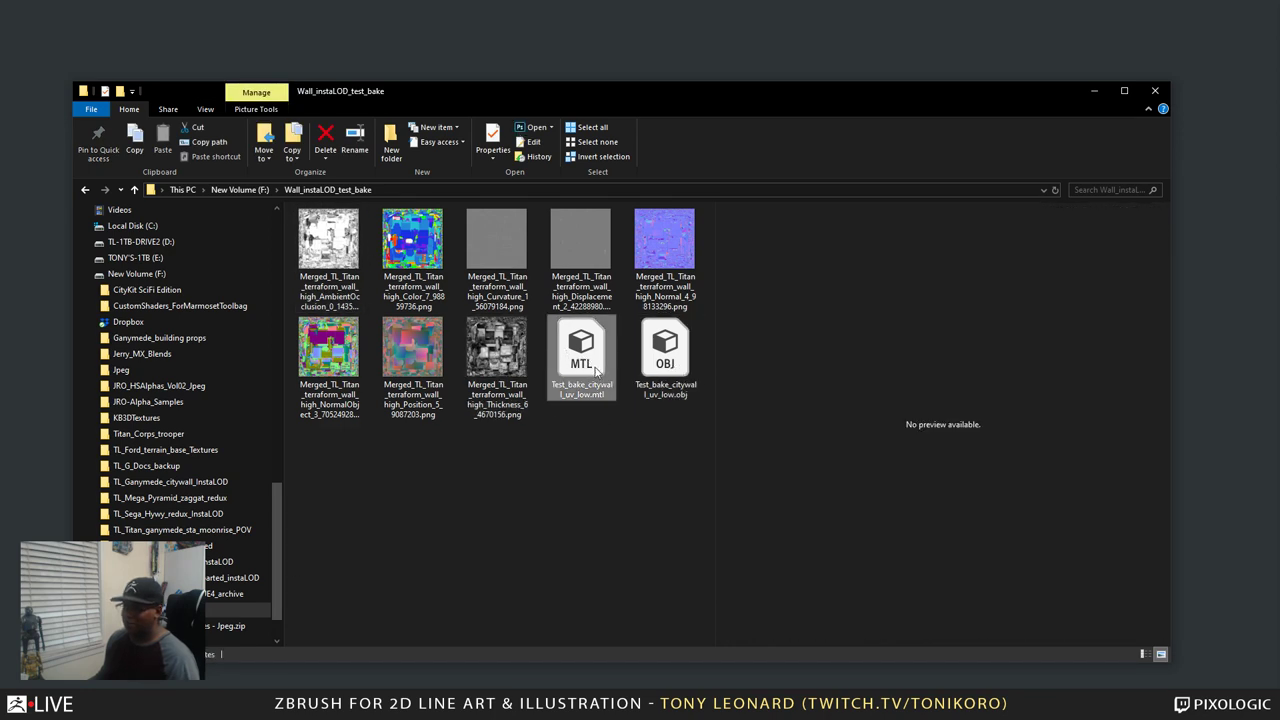
pyautogui.click(658, 370)
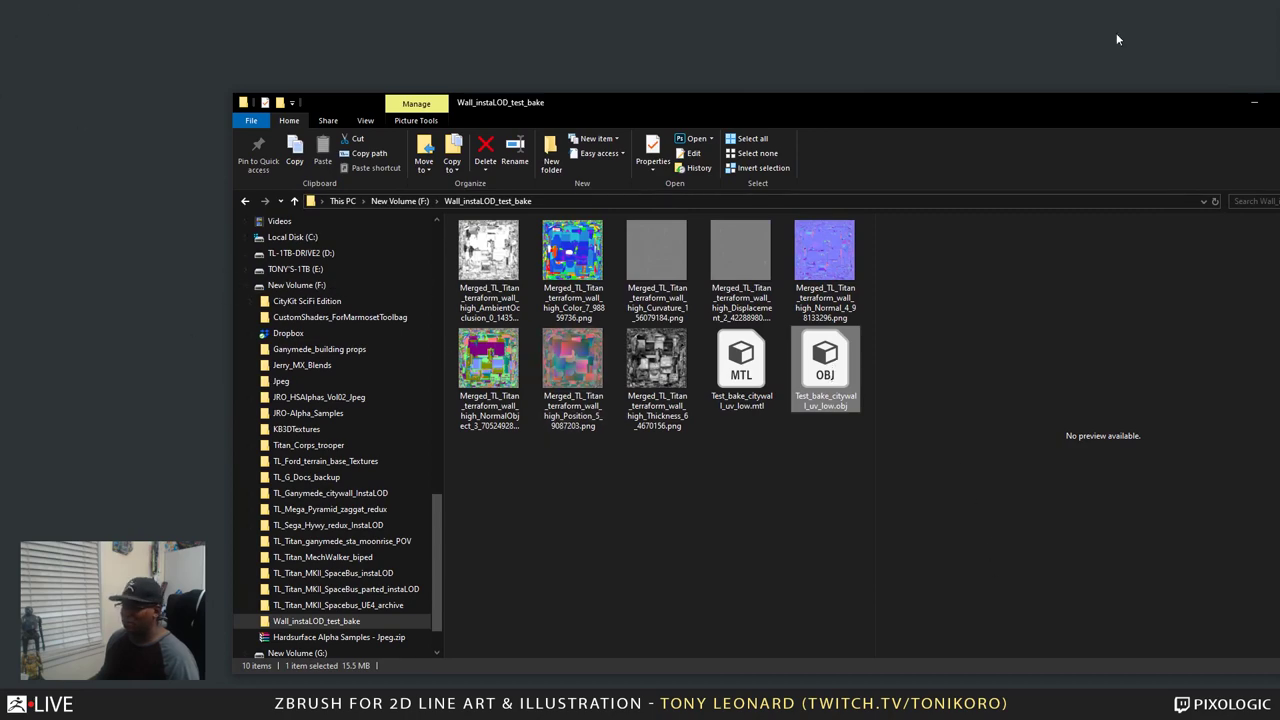
pyautogui.moveTo(932, 113); pyautogui.dragTo(838, 97)
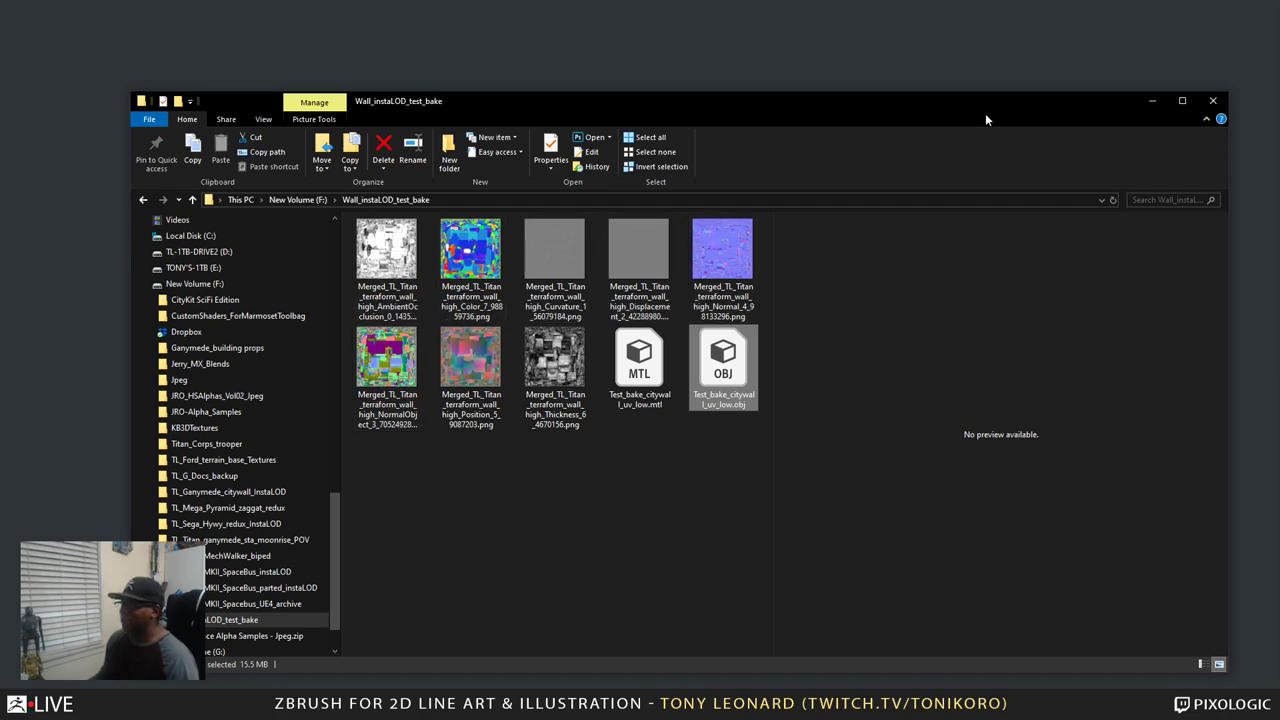
pyautogui.moveTo(985, 115); pyautogui.dragTo(1279, 78)
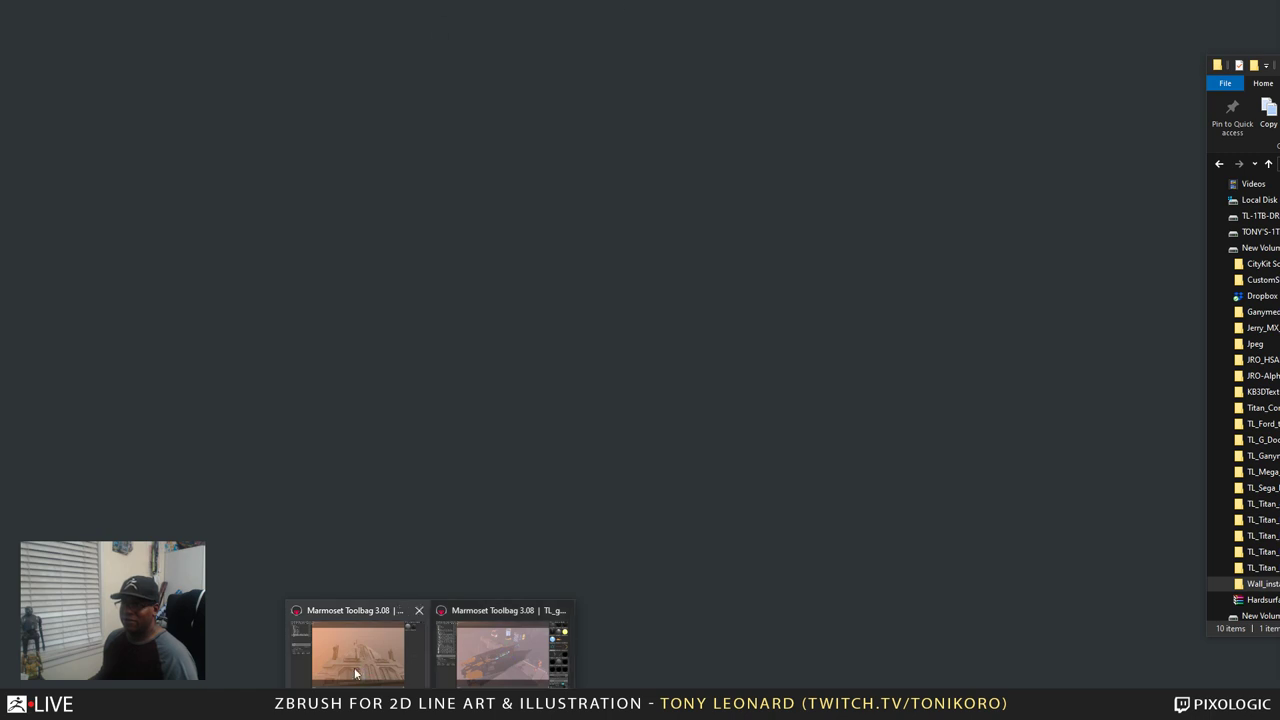
# Bring up the Marmoset pyramid scene, deselect the mesh, and orbit through top, side and front views
pyautogui.click(357, 665)
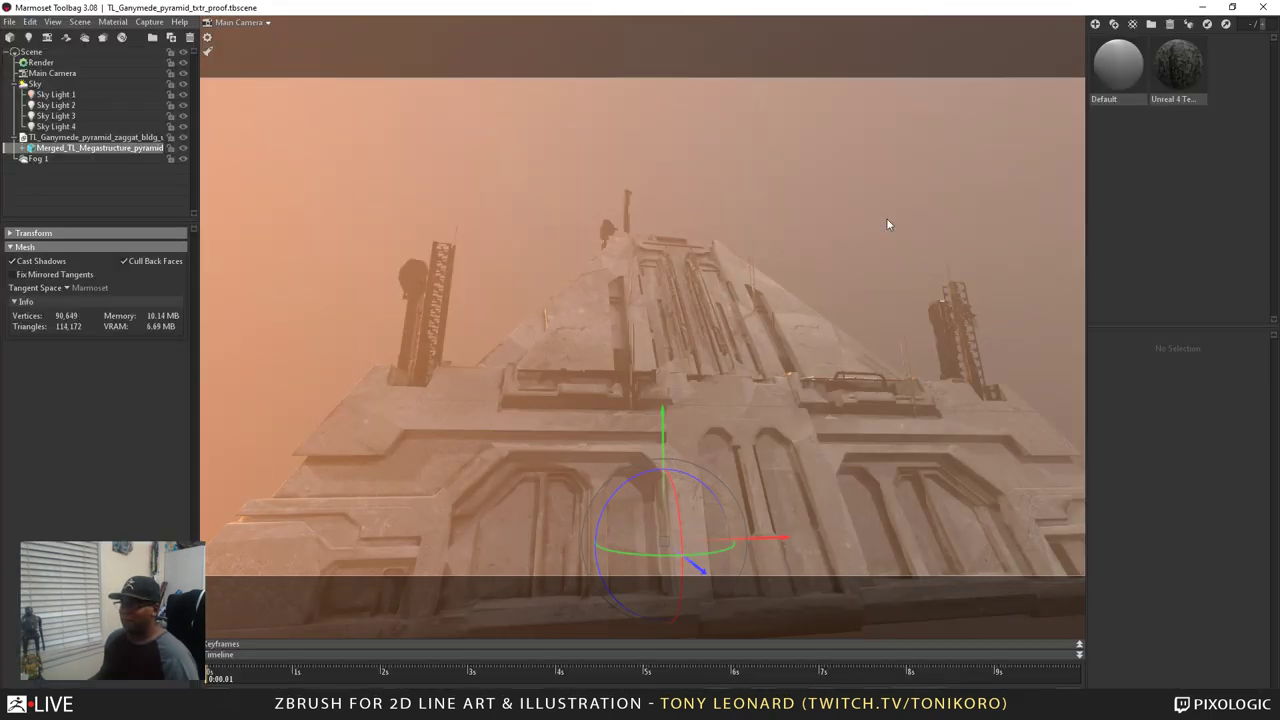
pyautogui.click(892, 333)
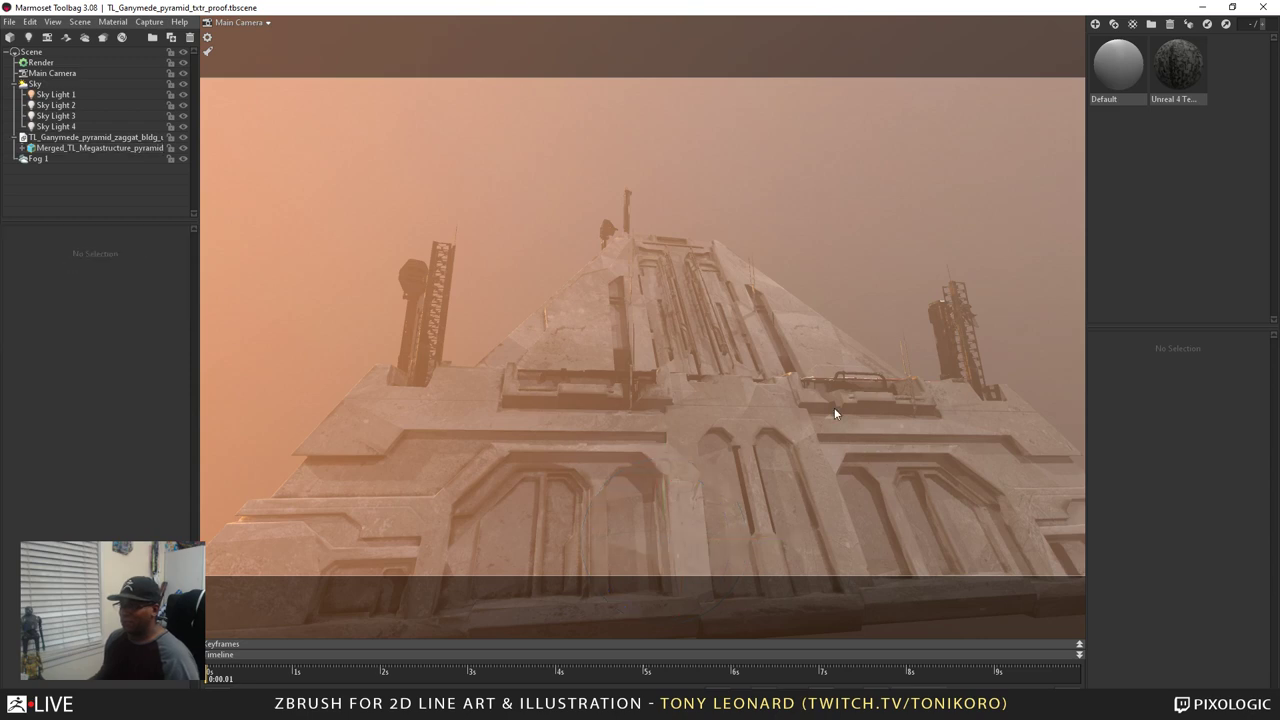
pyautogui.moveTo(893, 313); pyautogui.dragTo(971, 323)
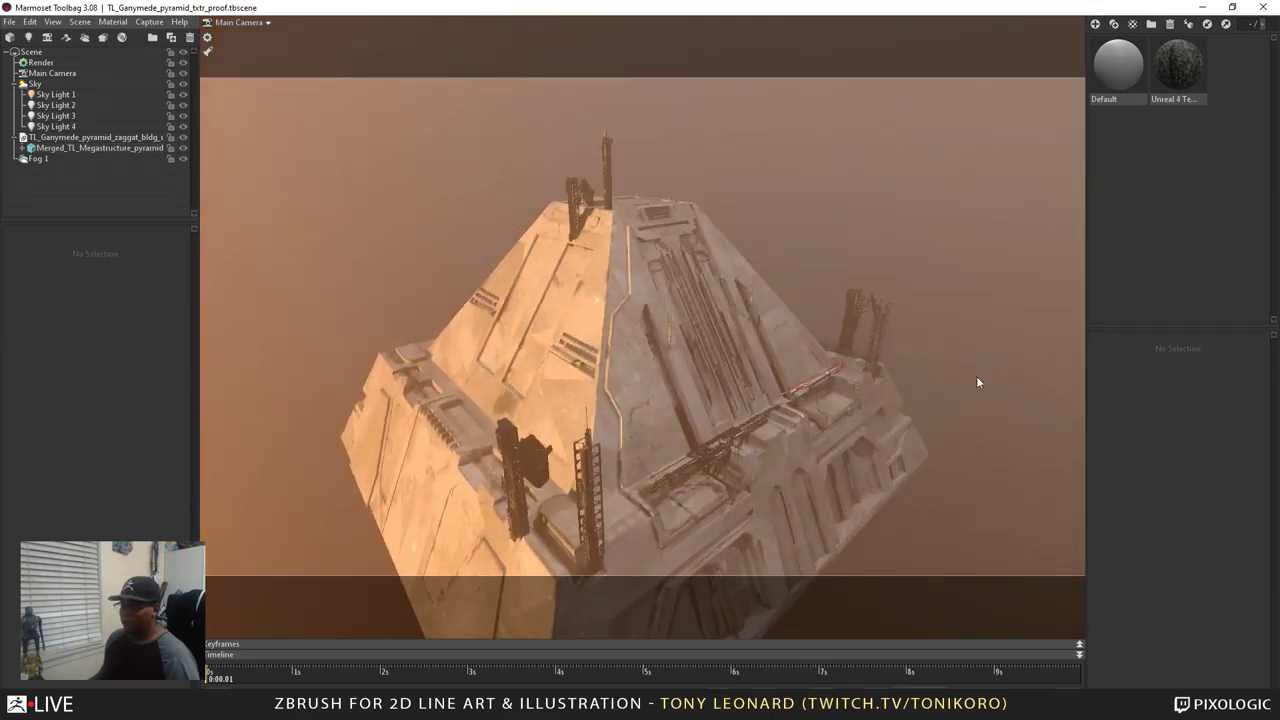
pyautogui.moveTo(977, 380); pyautogui.dragTo(952, 391)
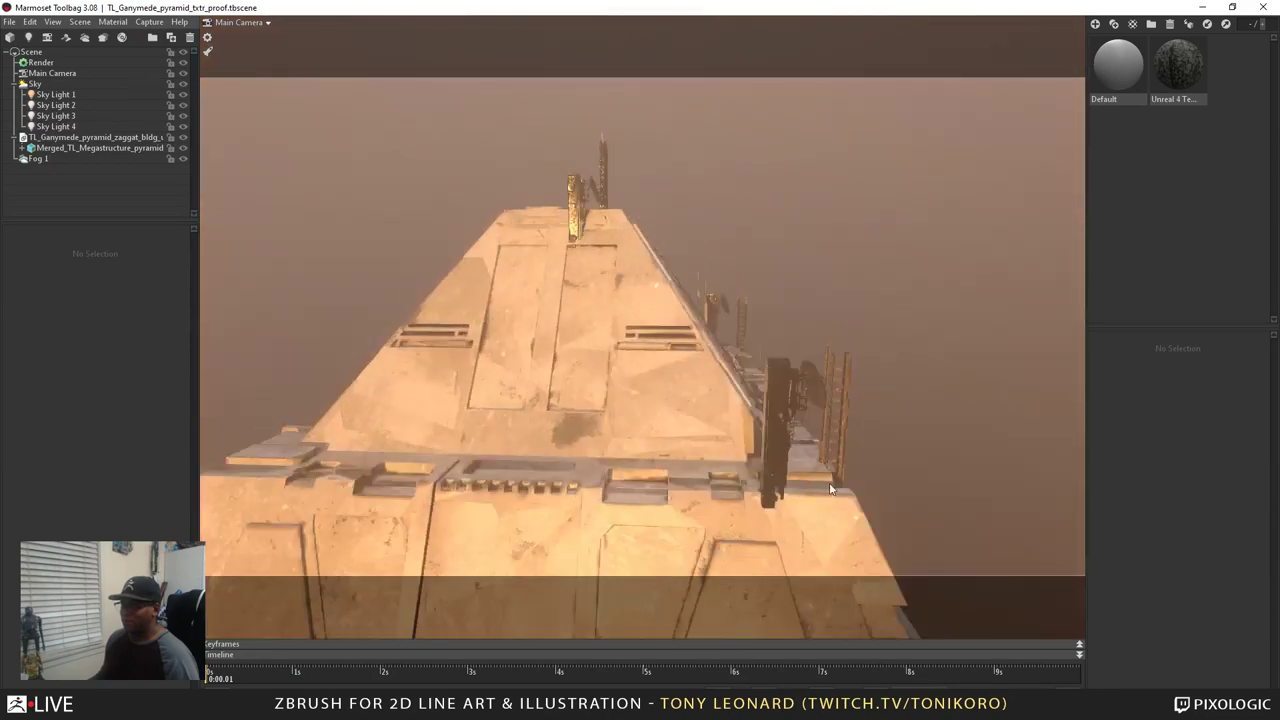
pyautogui.moveTo(829, 482); pyautogui.dragTo(877, 440)
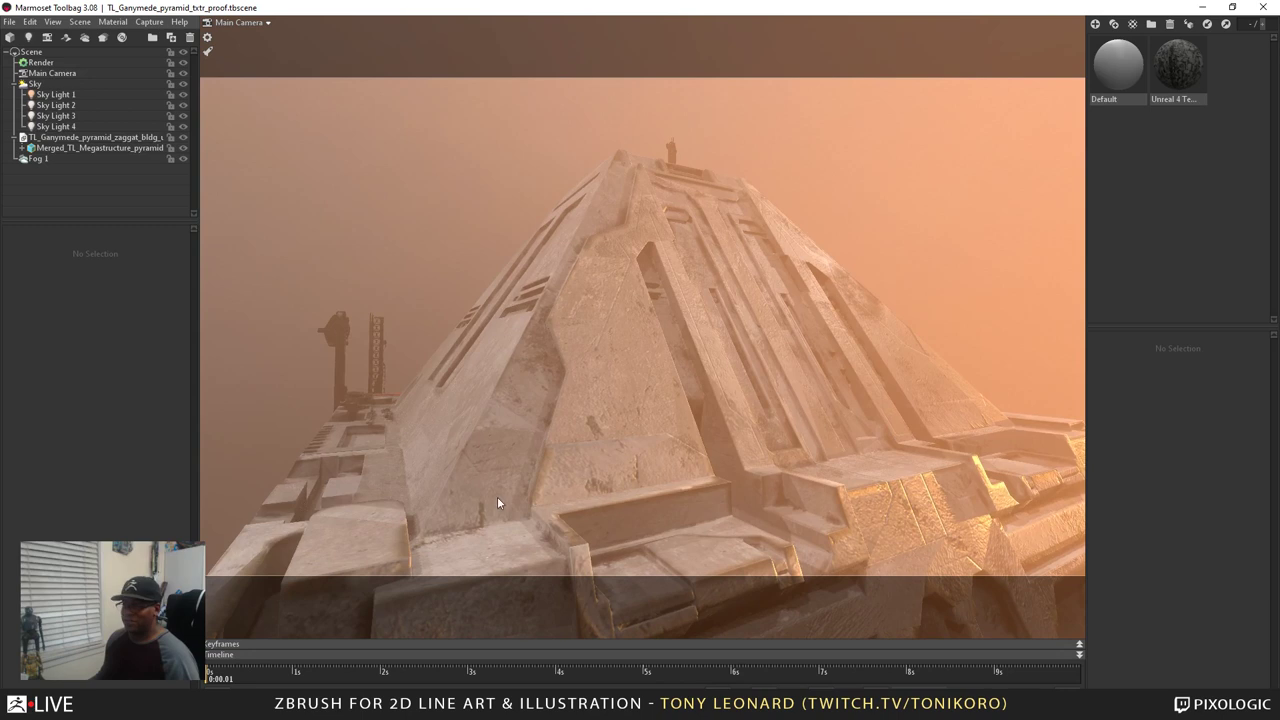
pyautogui.moveTo(497, 503); pyautogui.dragTo(747, 513)
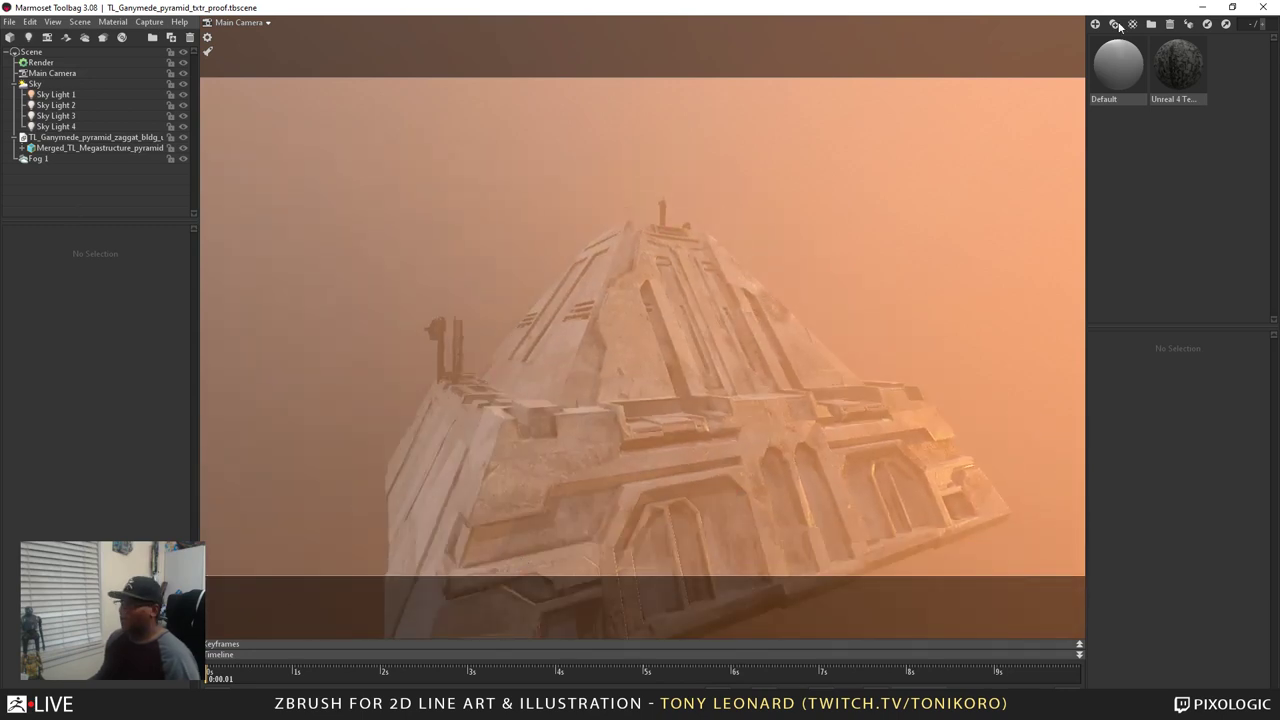
# Select the Unreal 4 material, then switch back to the Maya InstaLOD scene
pyautogui.click(1180, 70)
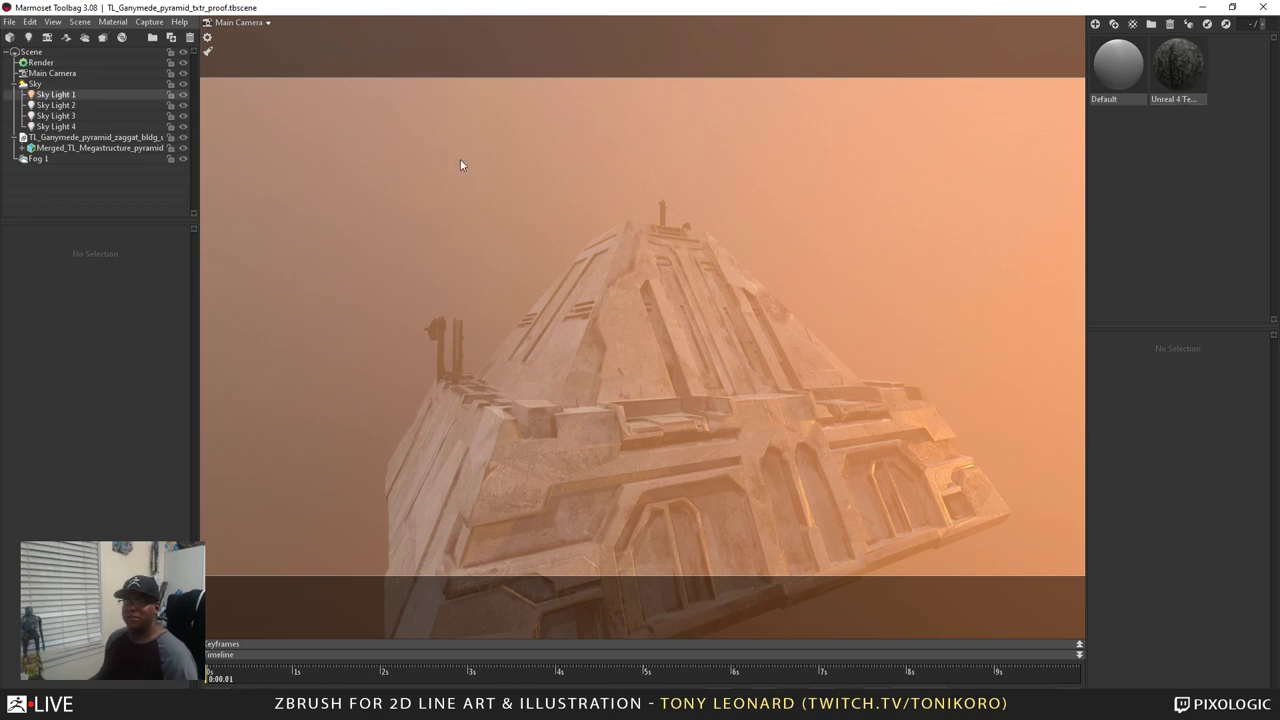
pyautogui.hotkey('alt', 'Tab')
pyautogui.click(938, 180)
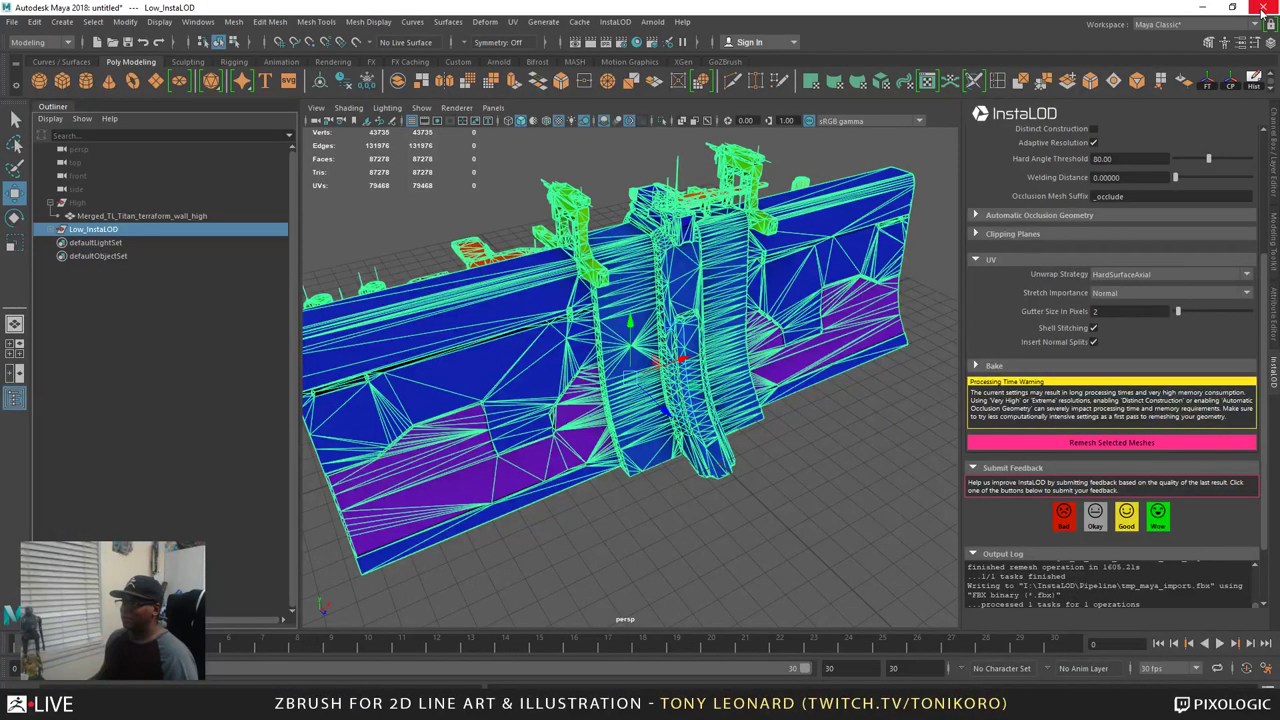
# Close Maya choosing Don't Save, then switch back to Marmoset Toolbag
pyautogui.click(1266, 12)
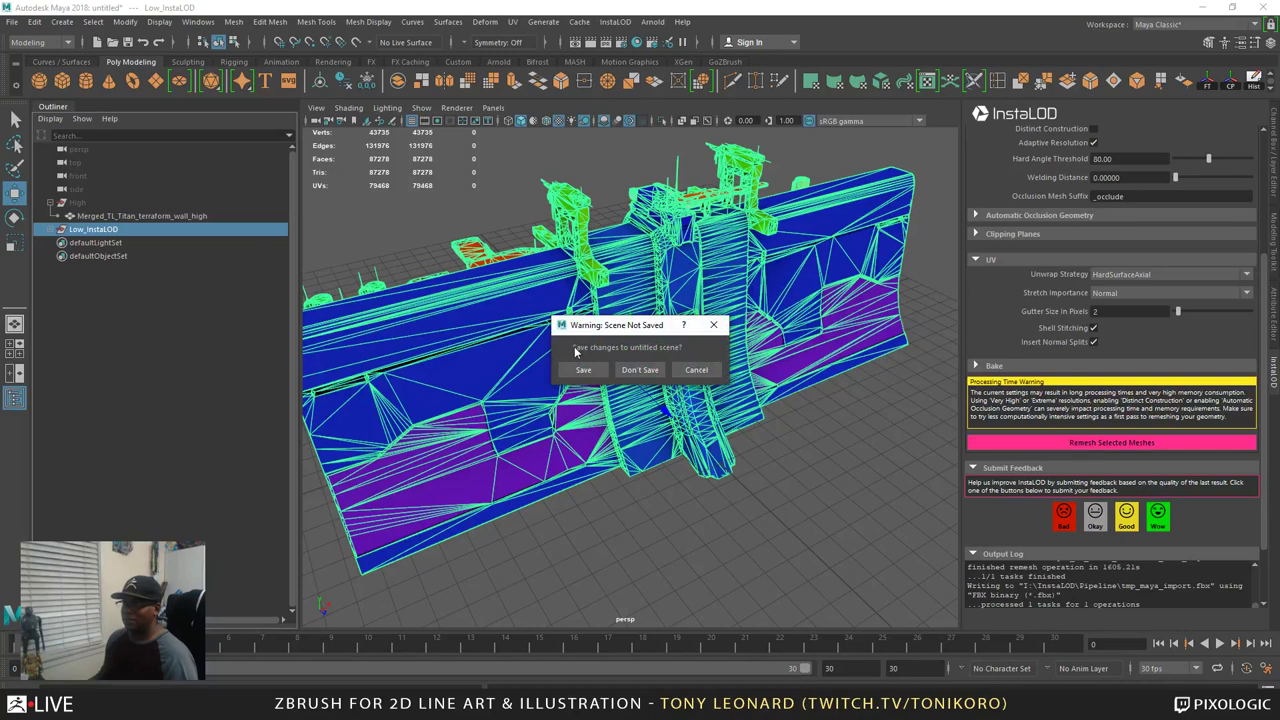
pyautogui.click(640, 370)
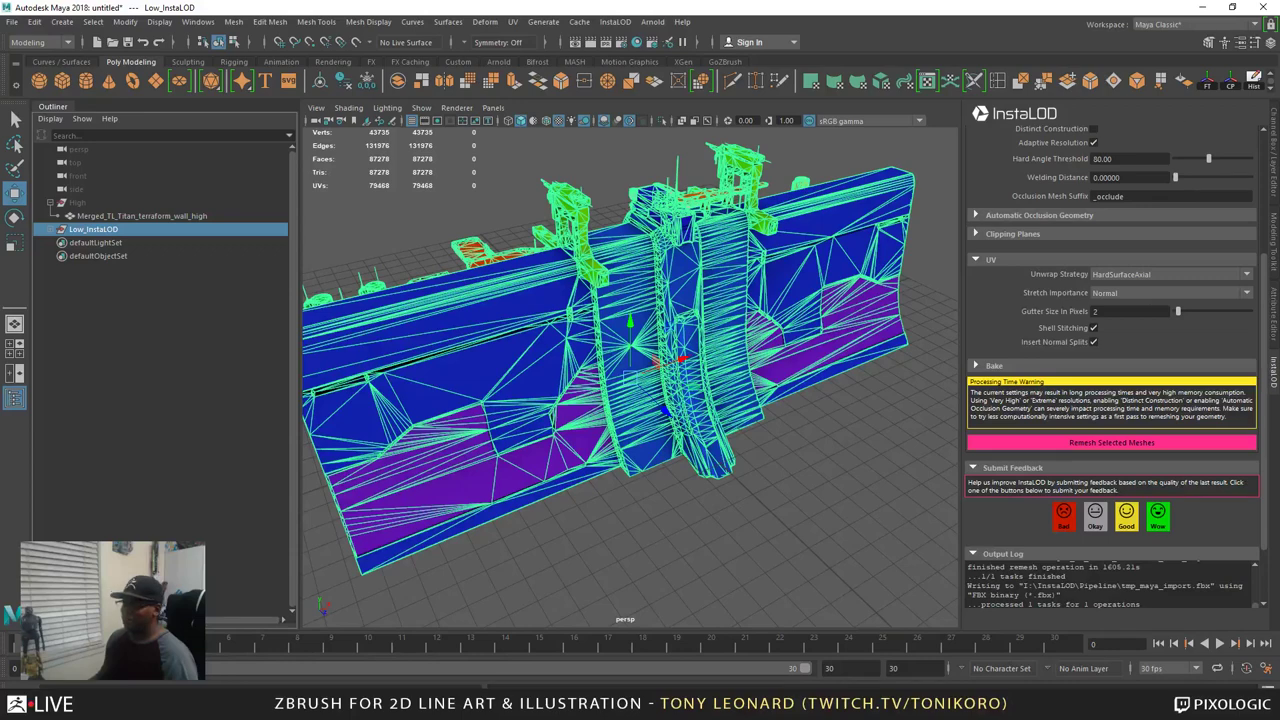
pyautogui.hotkey('alt', 'Tab')
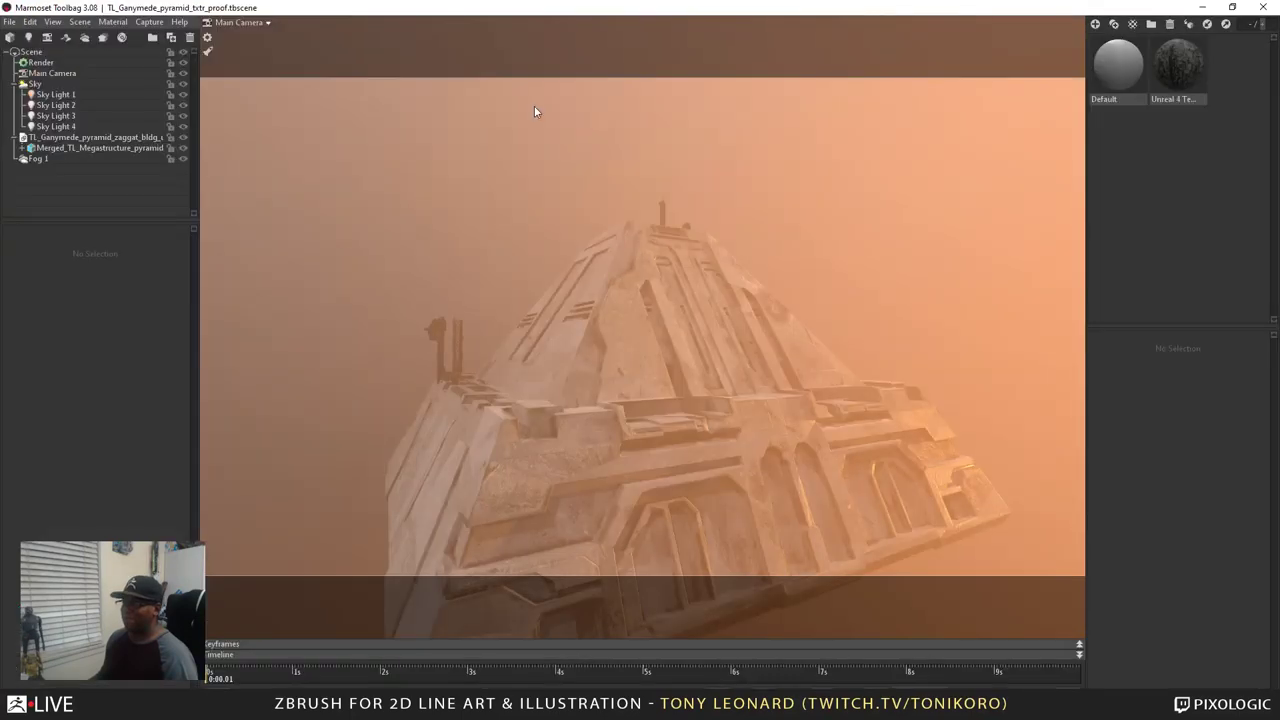
# Close screenshot022.png in Photoshop without saving it
pyautogui.hotkey('alt', 'Tab')
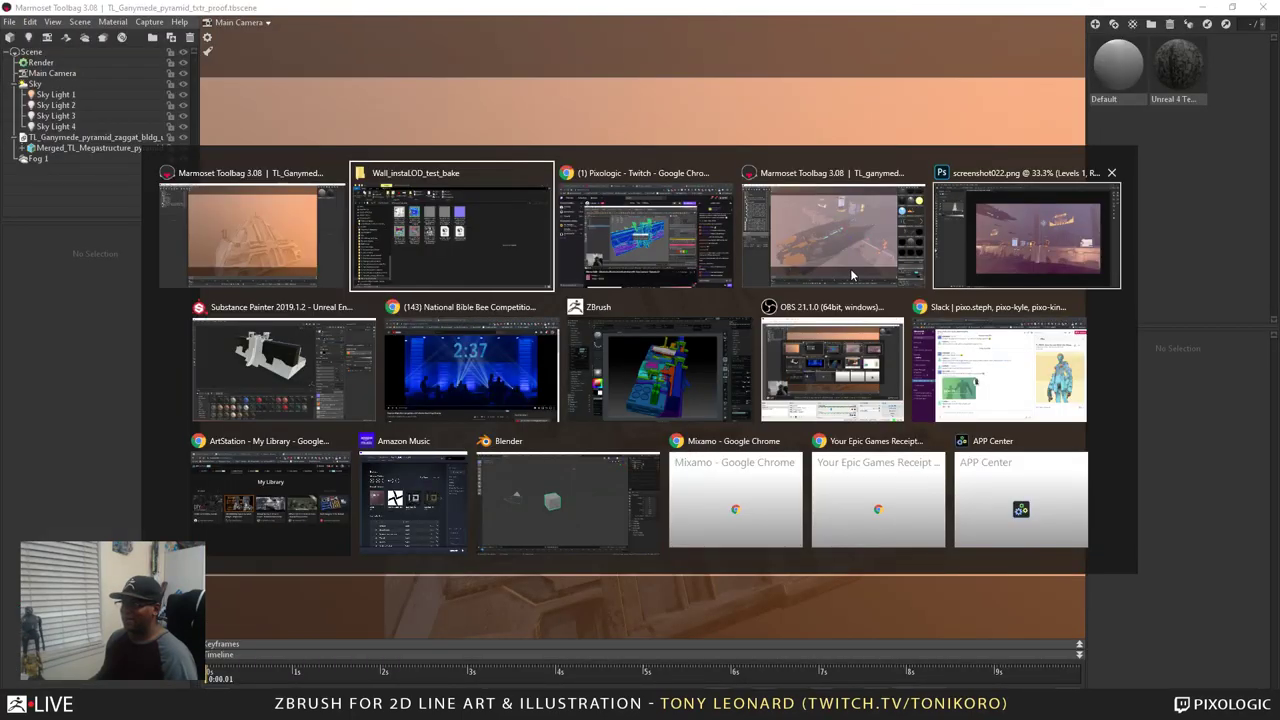
pyautogui.click(1026, 238)
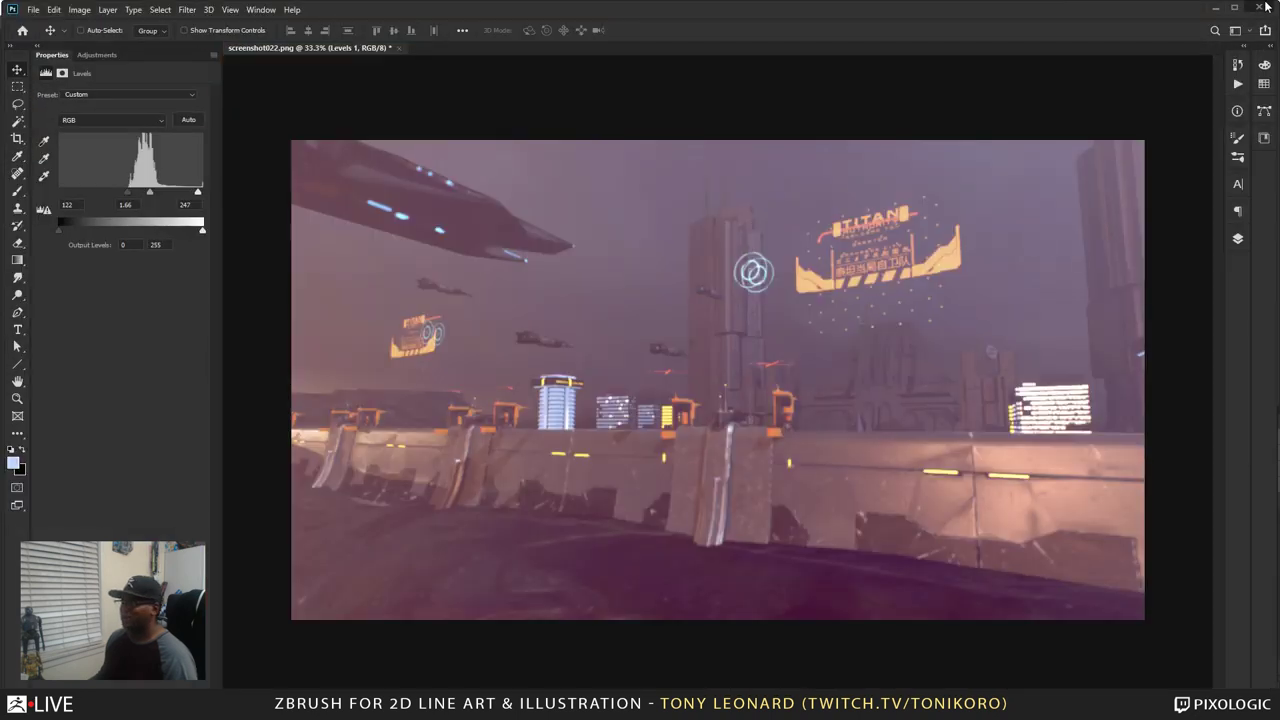
pyautogui.click(1259, 7)
pyautogui.click(635, 272)
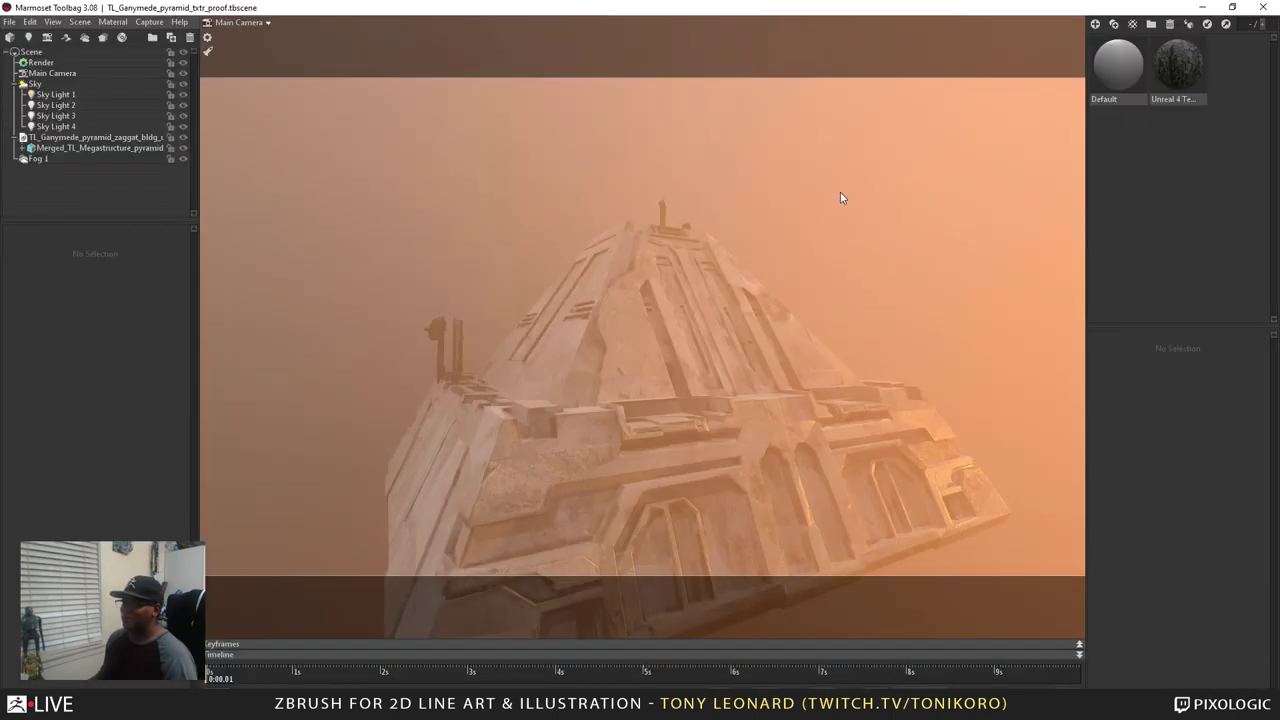
# Minimize ZBrush to reveal the Marmoset pyramid scene
pyautogui.hotkey('alt', 'Tab')
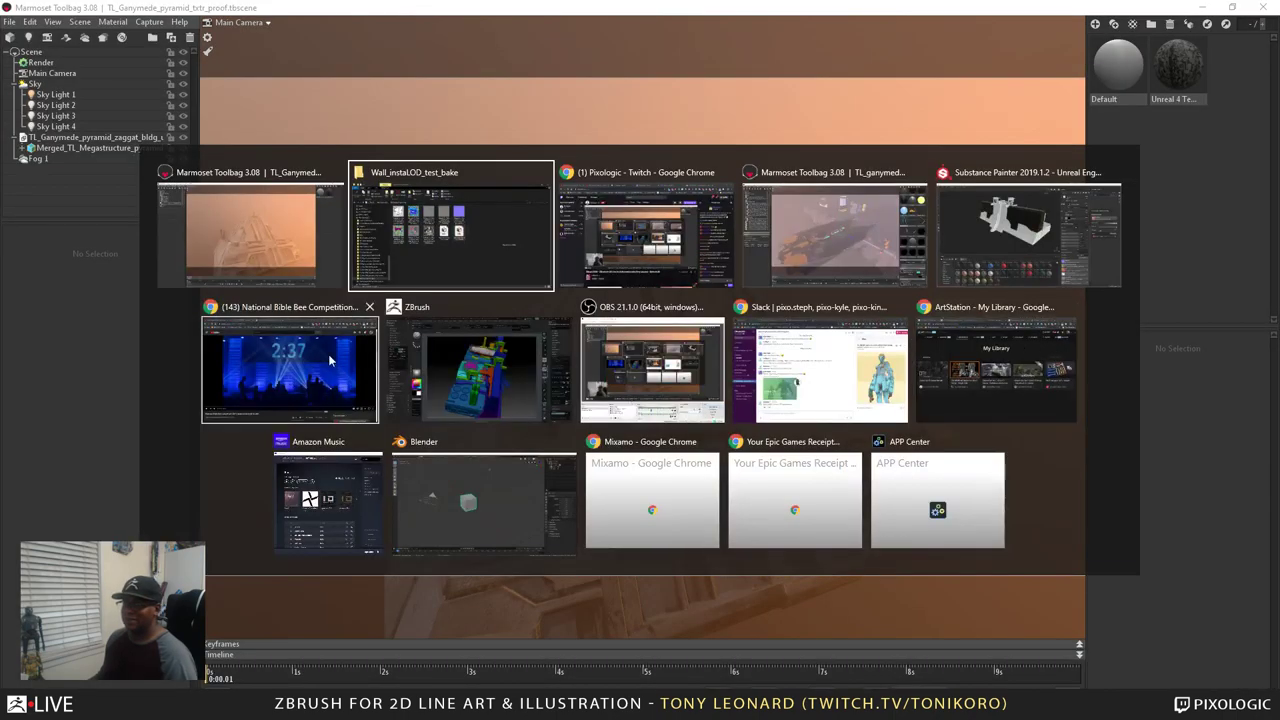
pyautogui.click(500, 390)
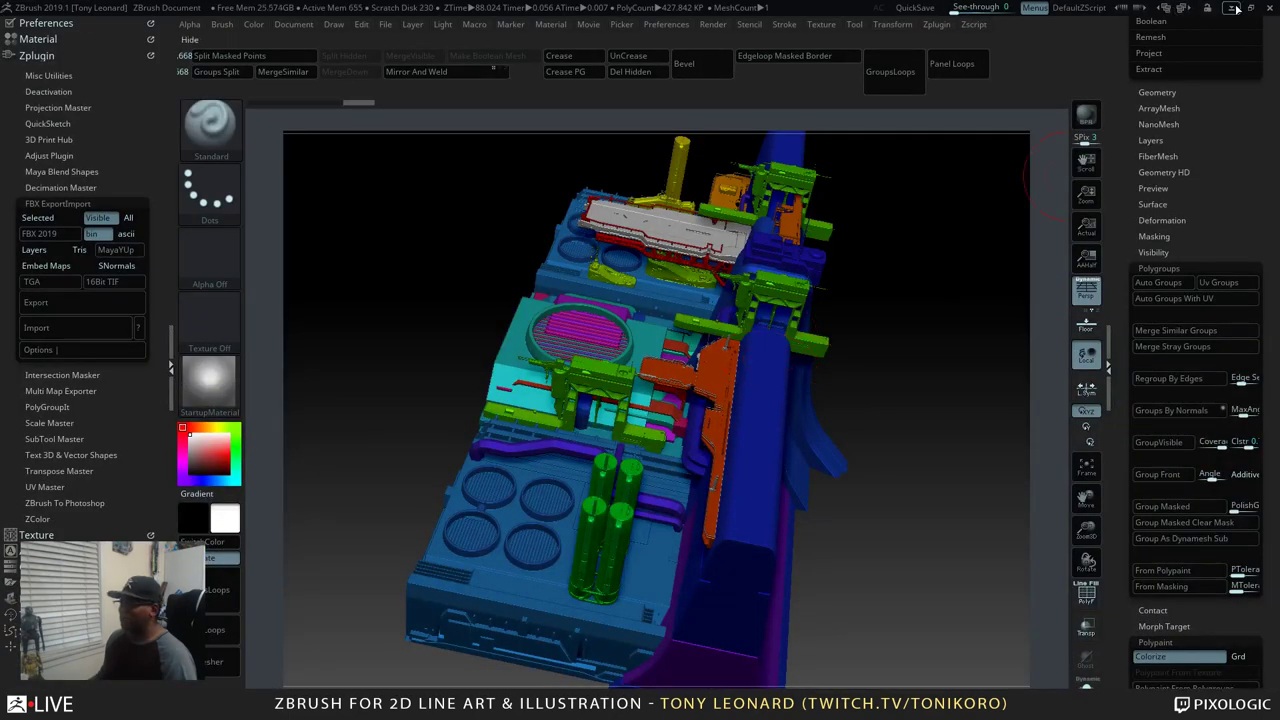
pyautogui.click(1232, 8)
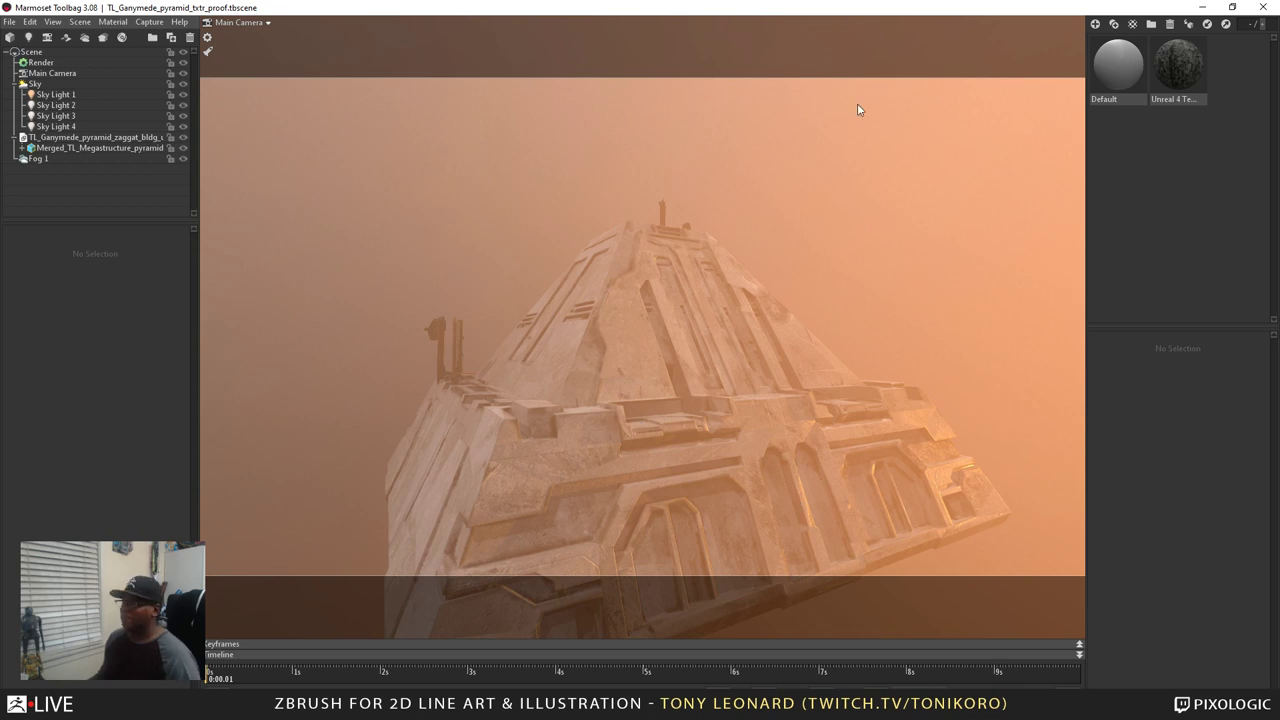
# Save the pyramid scene with File > Save Scene, then run Material > Clear Unused
pyautogui.click(9, 23)
pyautogui.click(10, 25)
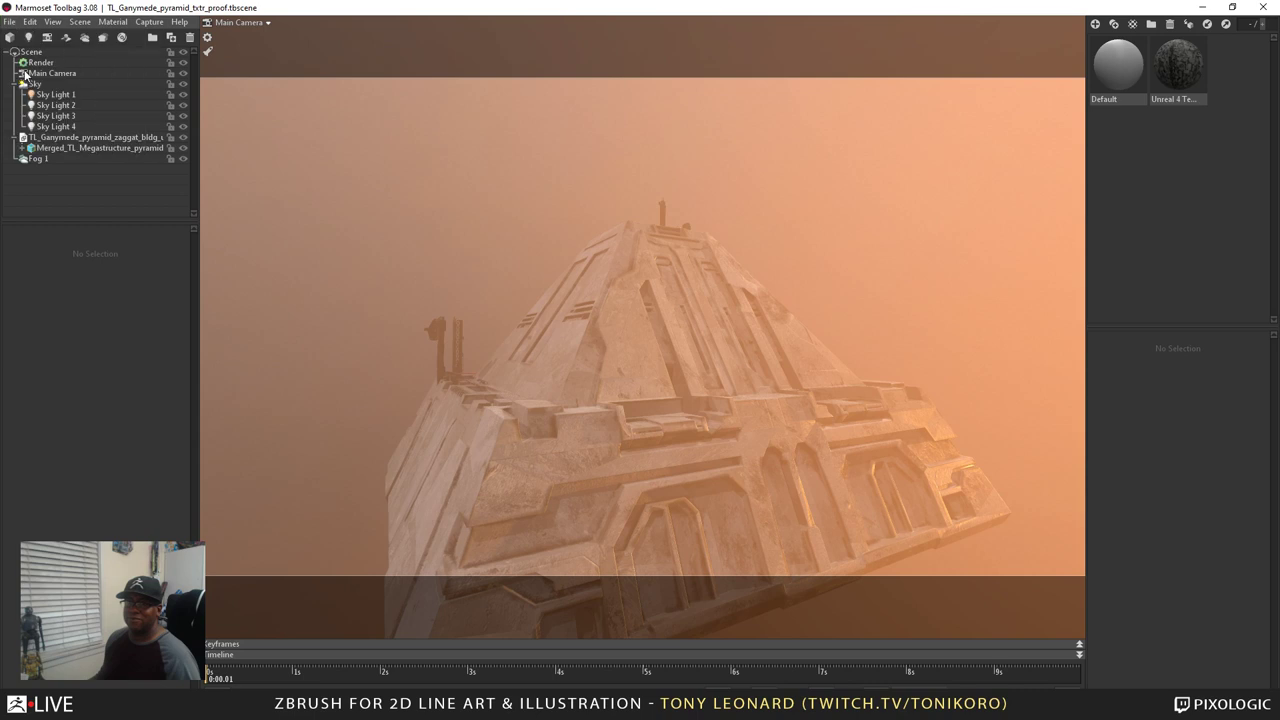
pyautogui.click(10, 24)
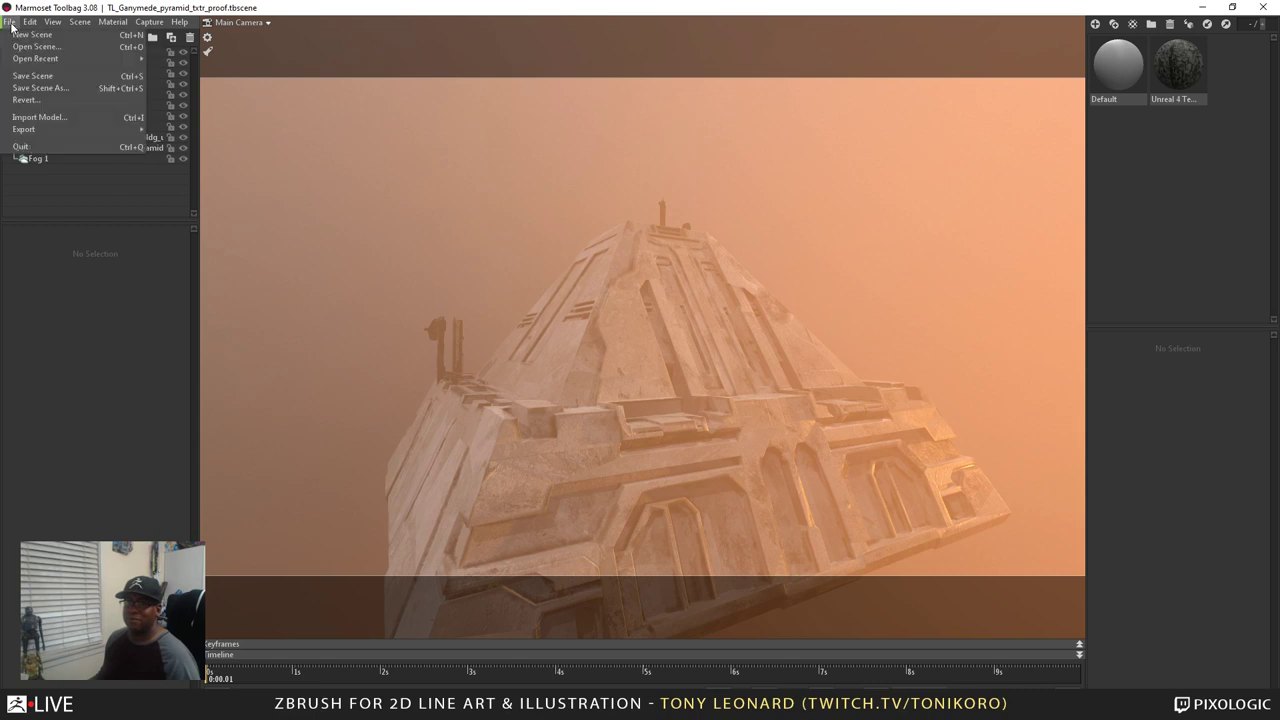
pyautogui.click(24, 80)
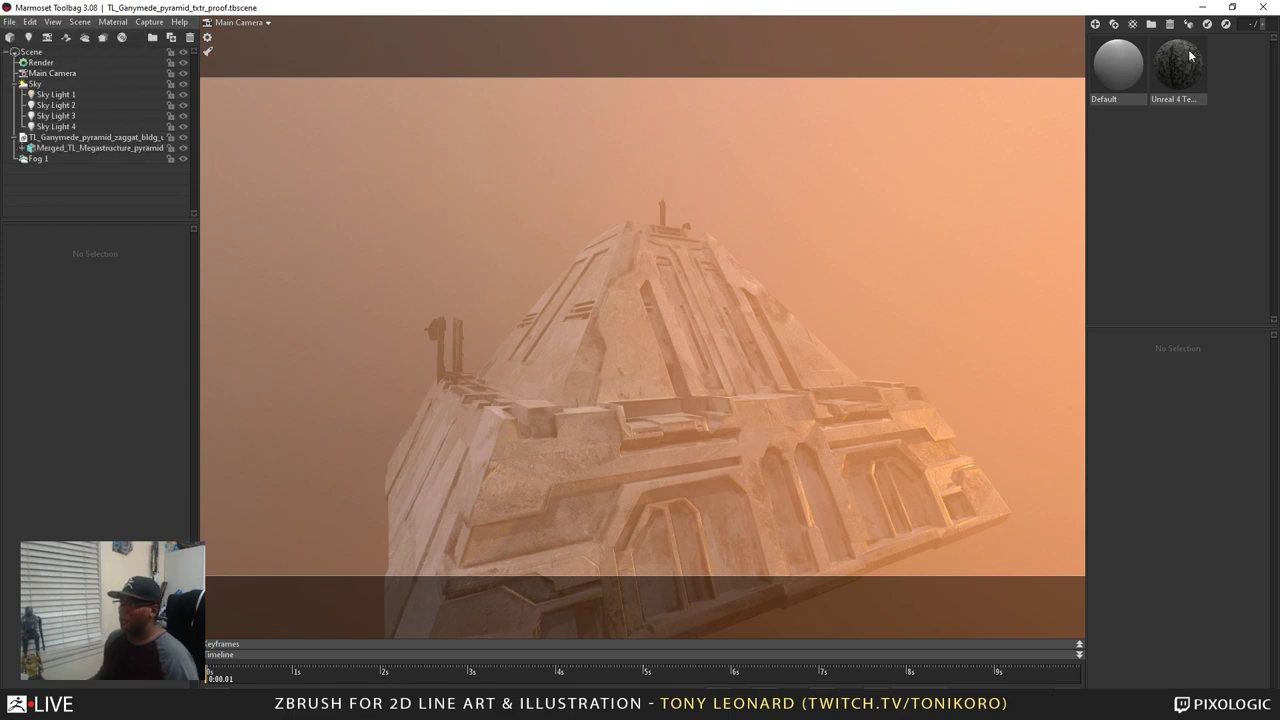
pyautogui.click(113, 24)
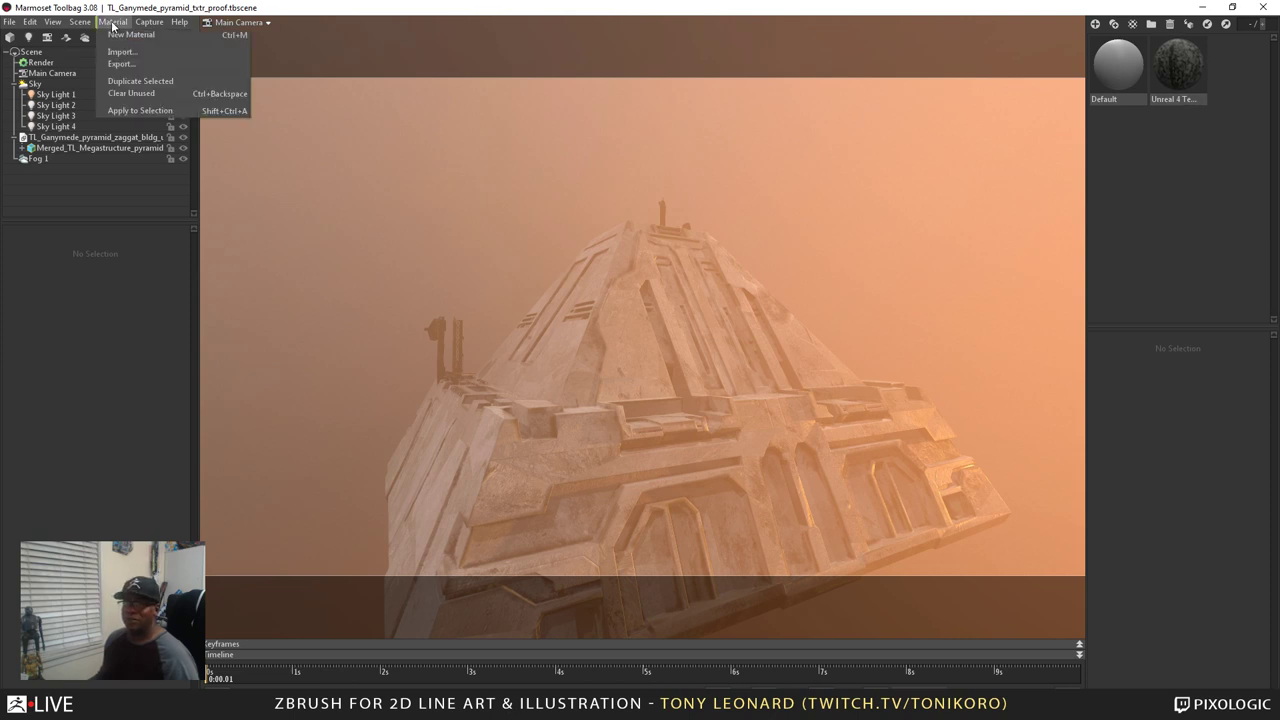
pyautogui.click(131, 93)
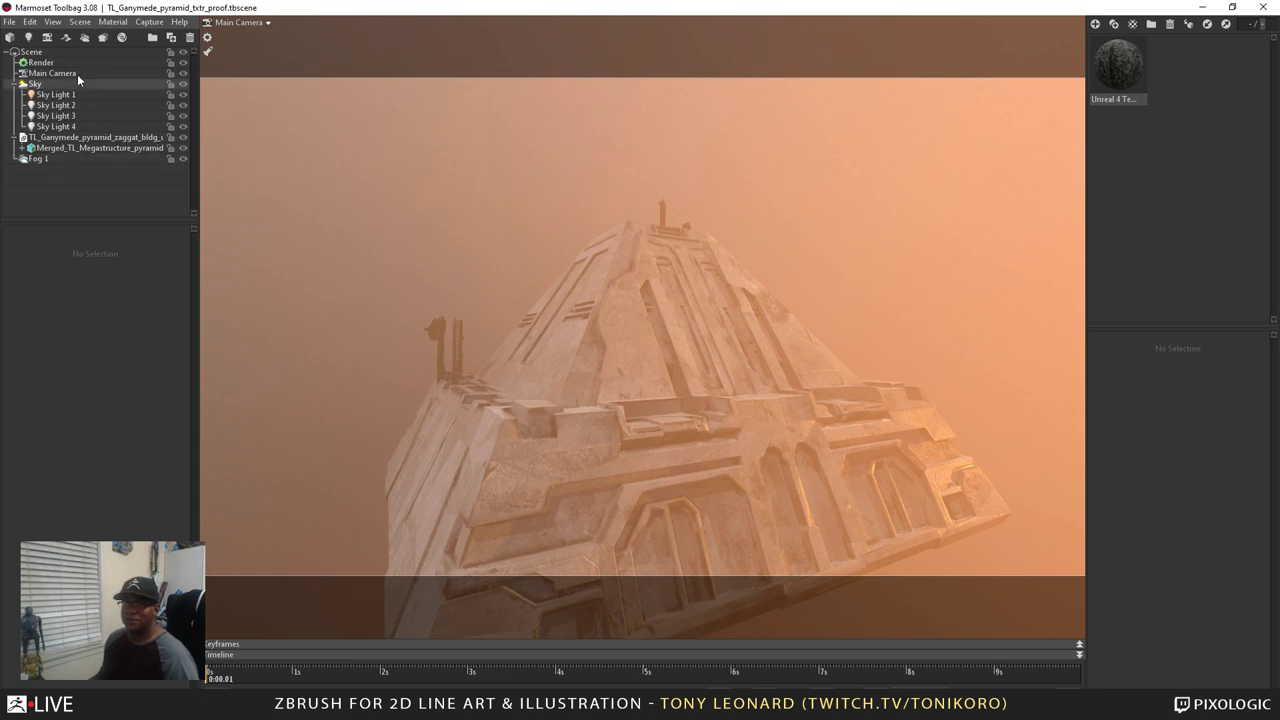
# Hide Fog 1 and orbit to a clear front view of the textured pyramid
pyautogui.click(183, 159)
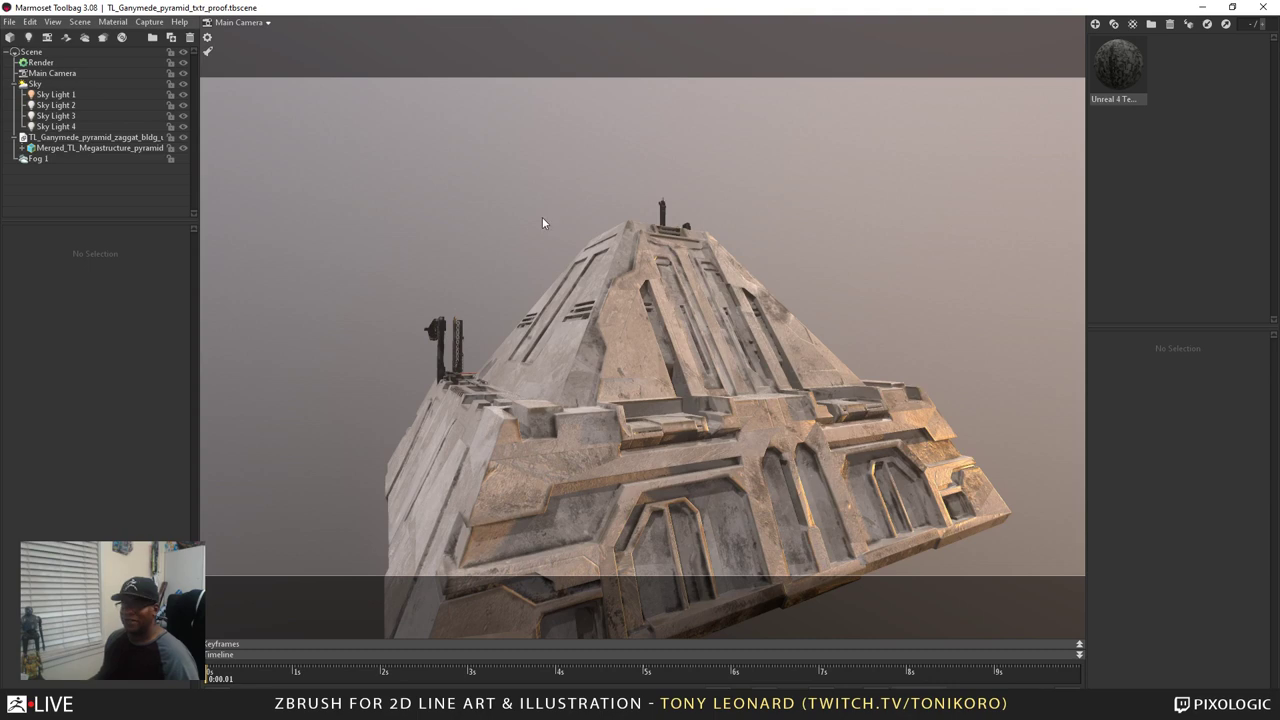
pyautogui.moveTo(792, 360); pyautogui.dragTo(851, 375)
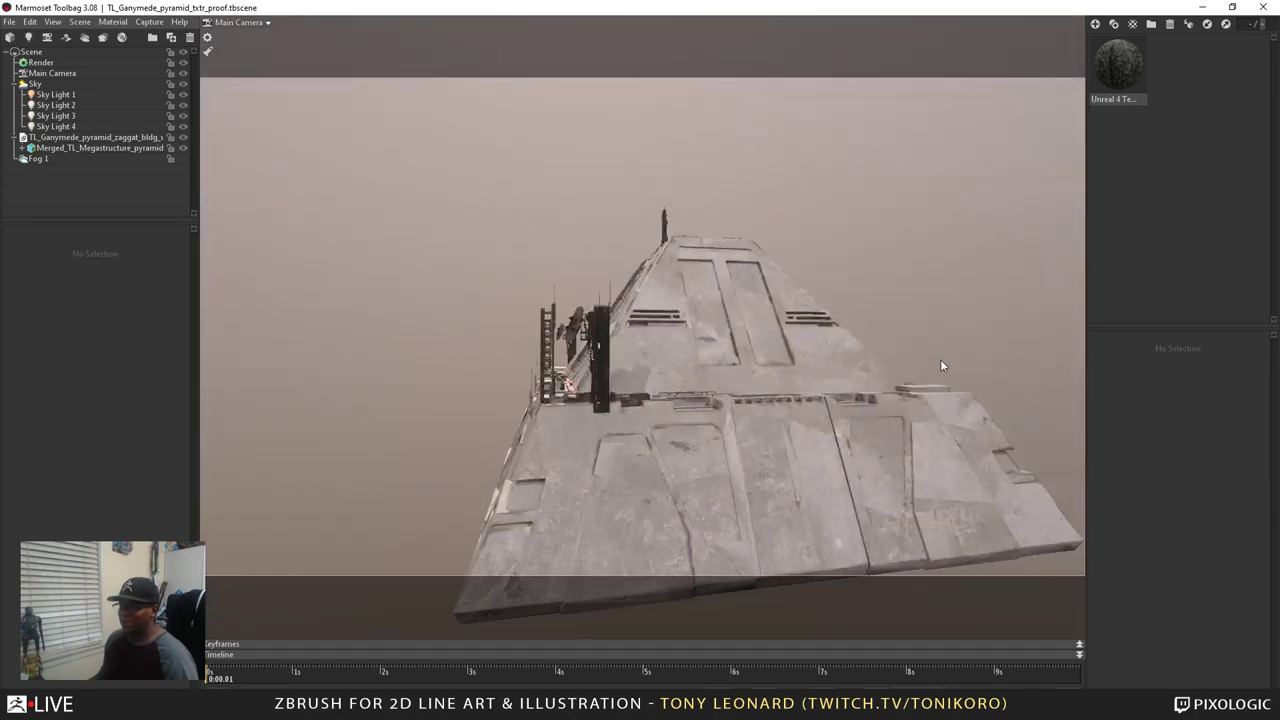
pyautogui.moveTo(940, 366)
pyautogui.mouseDown()
pyautogui.moveTo(728, 333)
pyautogui.moveTo(715, 399)
pyautogui.moveTo(672, 410)
pyautogui.moveTo(629, 470)
pyautogui.moveTo(761, 389)
pyautogui.moveTo(735, 326)
pyautogui.mouseUp()
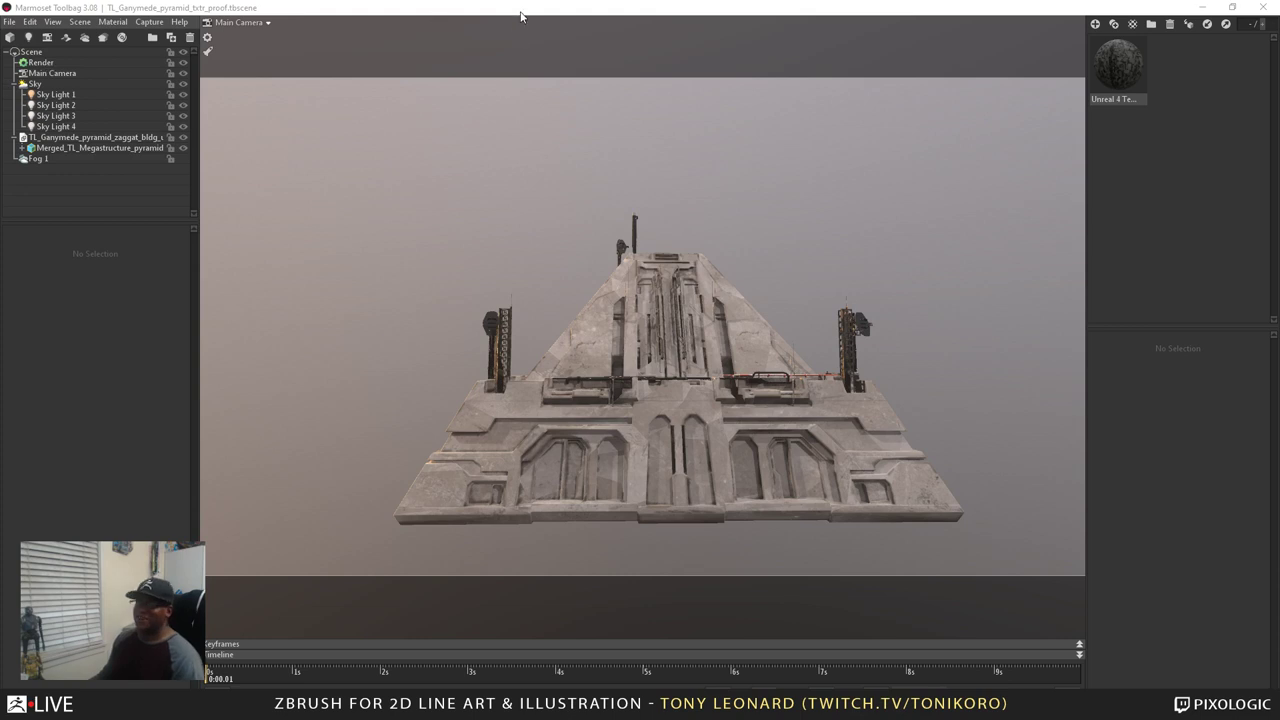
pyautogui.click(450, 315)
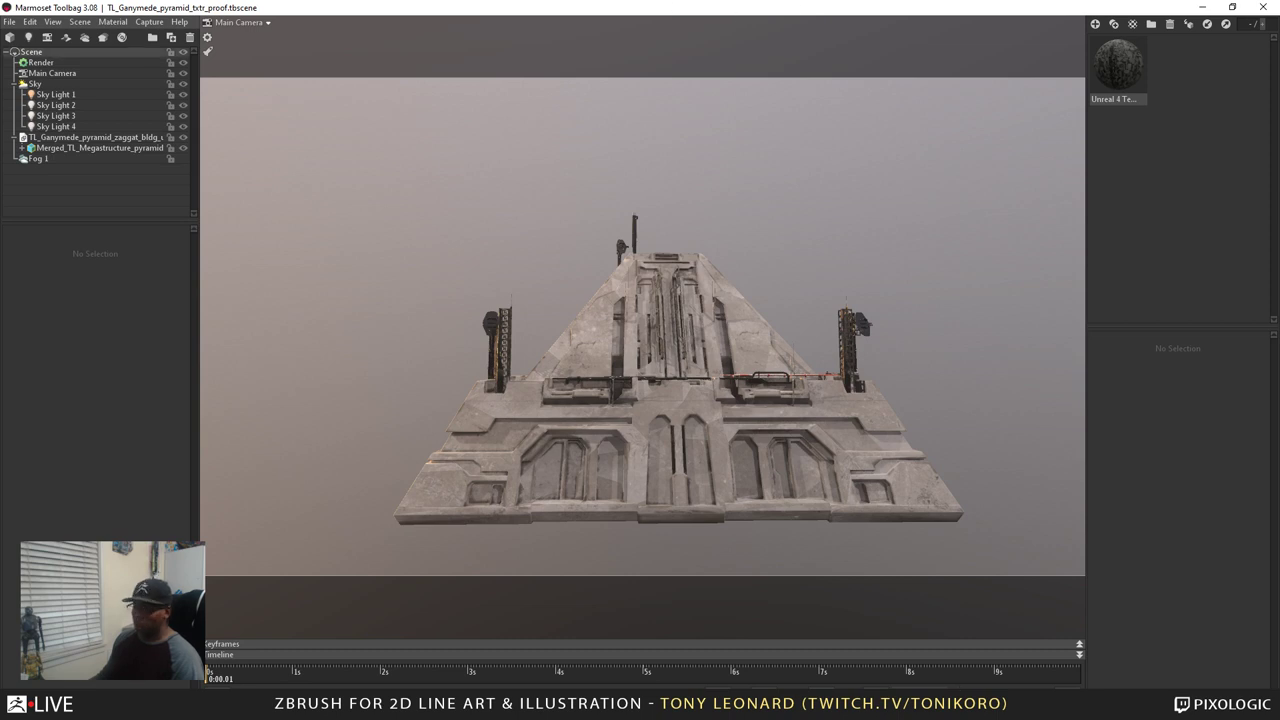
pyautogui.moveTo(727, 712)
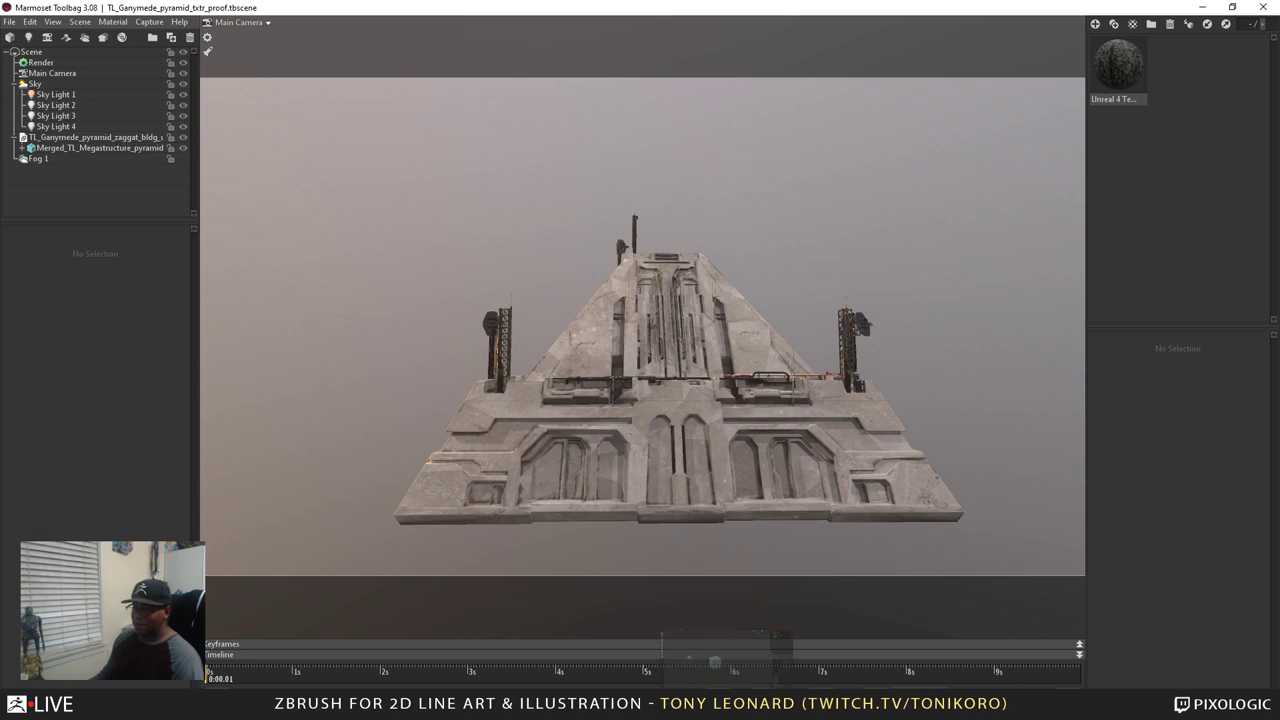
# Close the Unreal Engine 4 project in Substance Painter, answer the save prompt, and return to Marmoset
pyautogui.moveTo(480, 712)
pyautogui.click(545, 640)
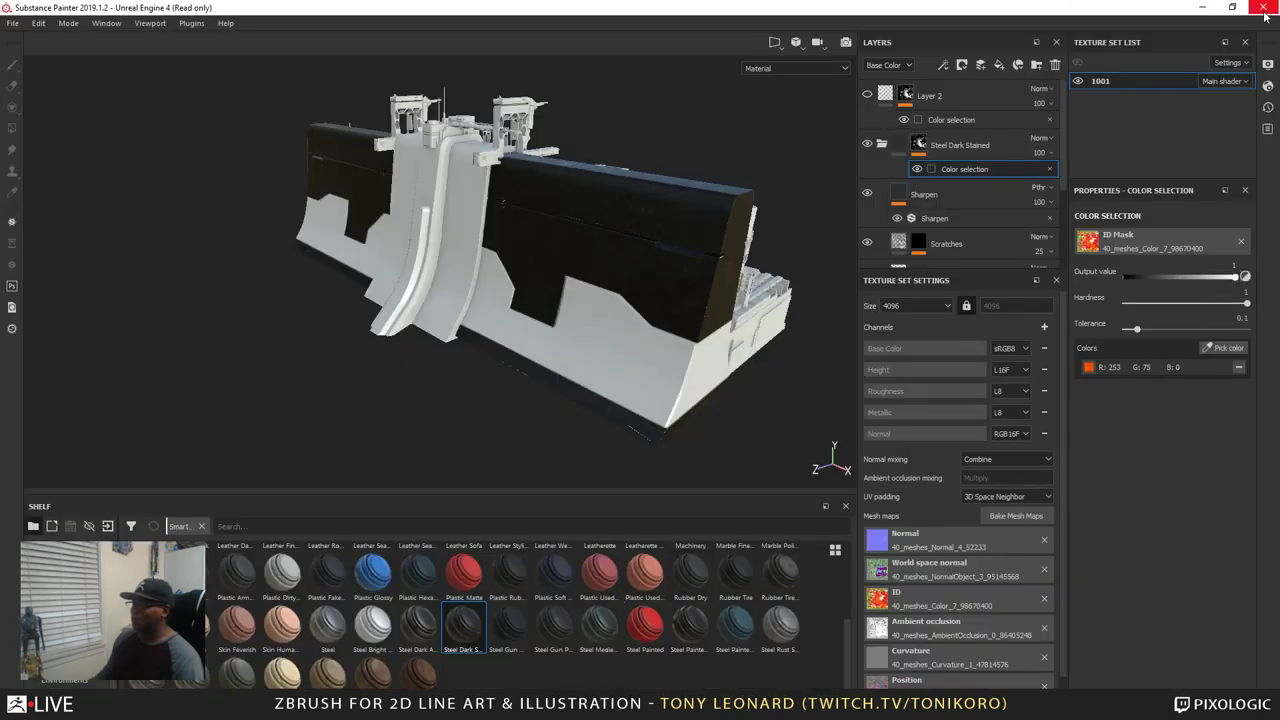
pyautogui.hotkey('ctrl', 'w')
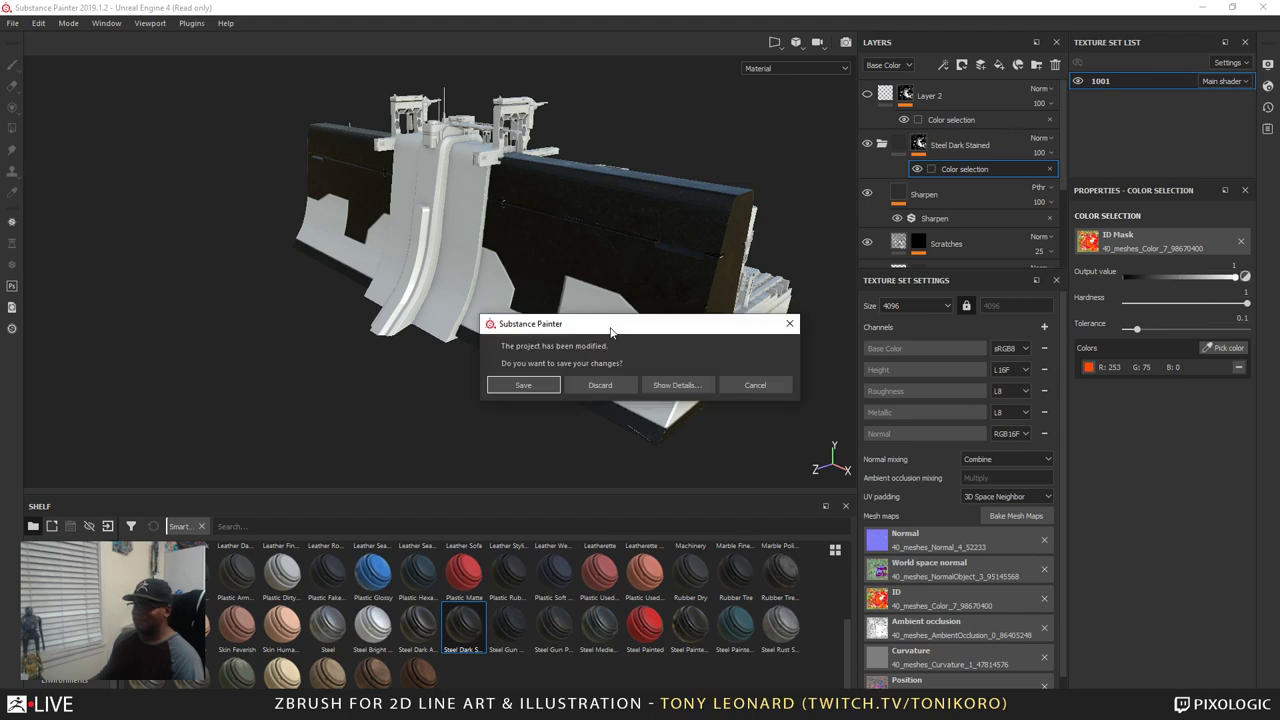
pyautogui.click(676, 387)
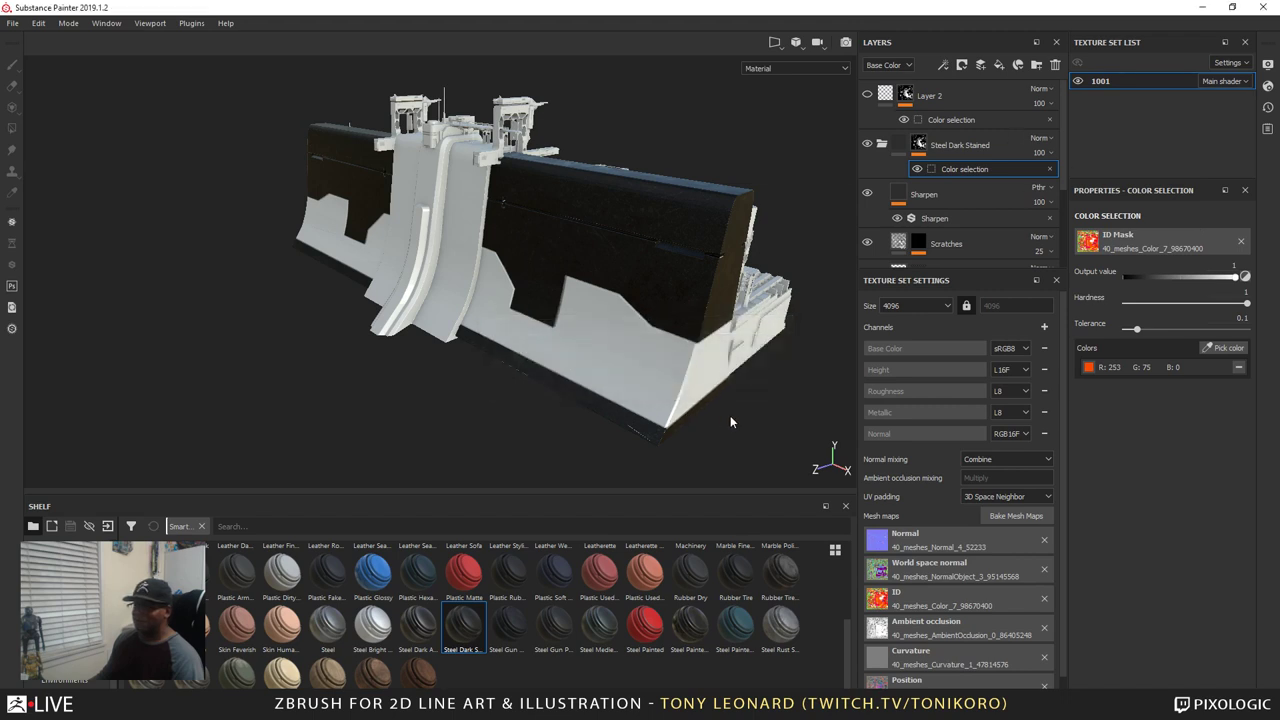
pyautogui.hotkey('alt', 'Tab')
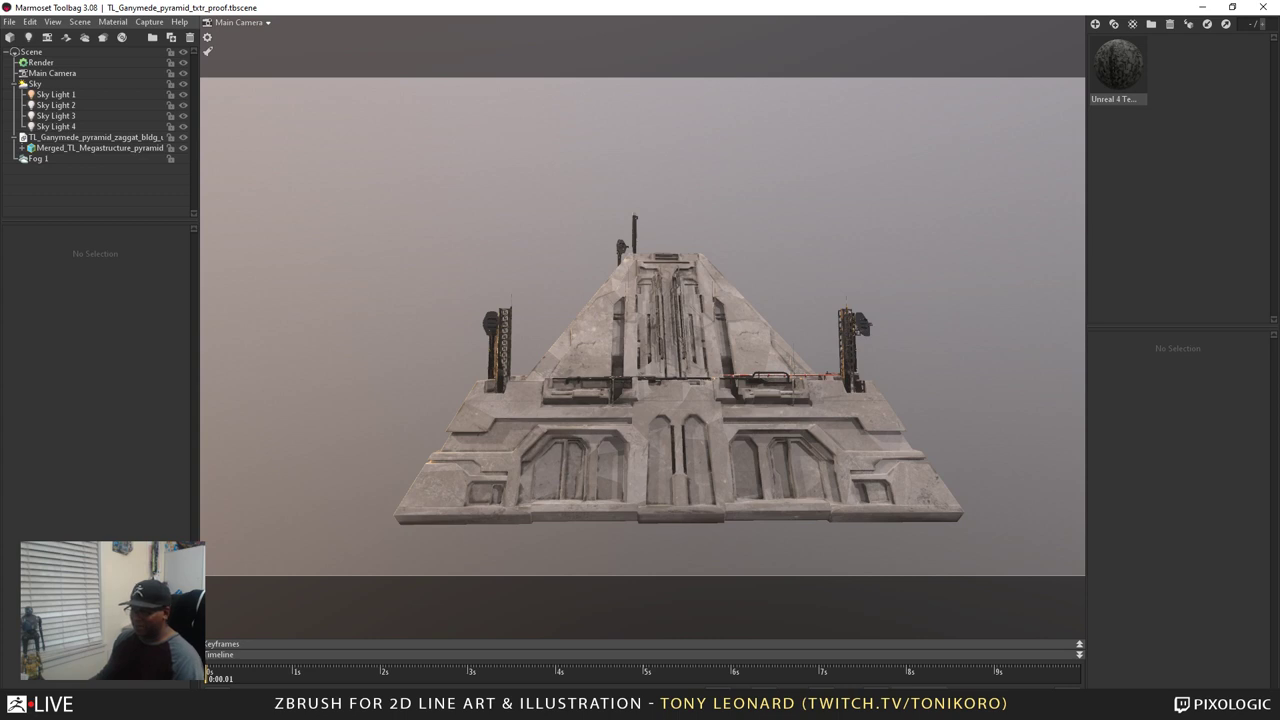
pyautogui.moveTo(849, 705)
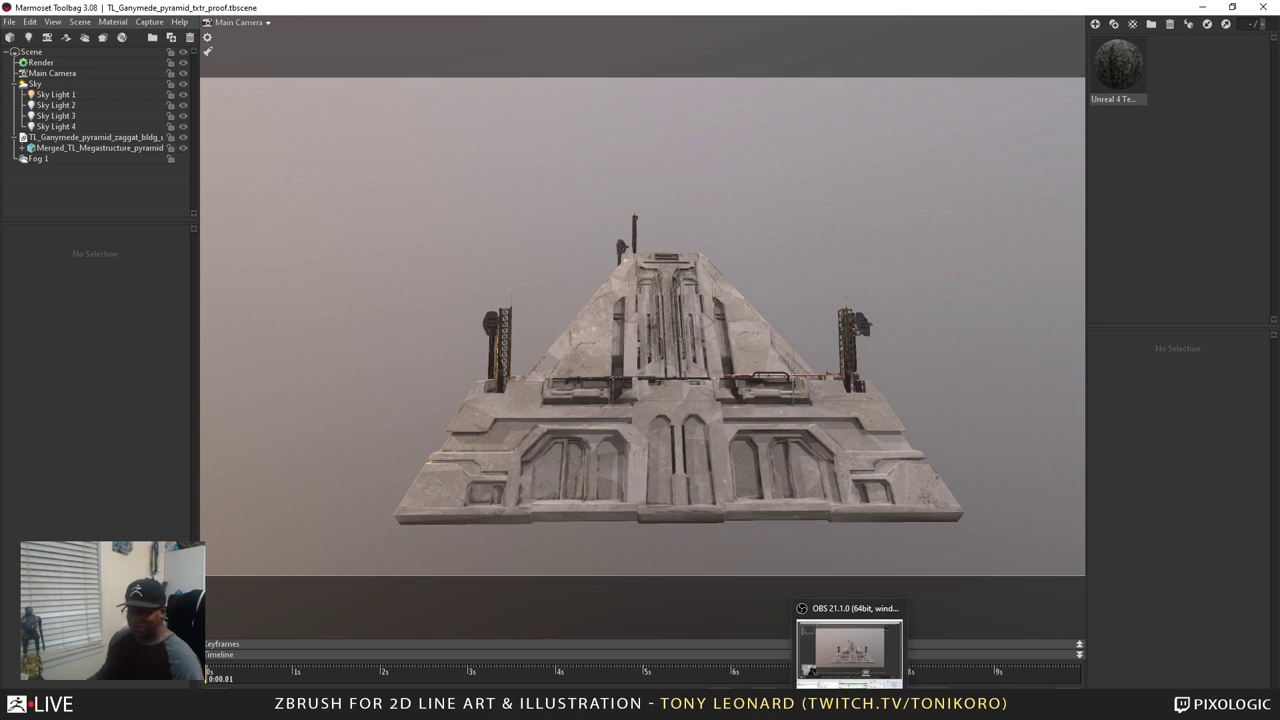
pyautogui.moveTo(430, 708)
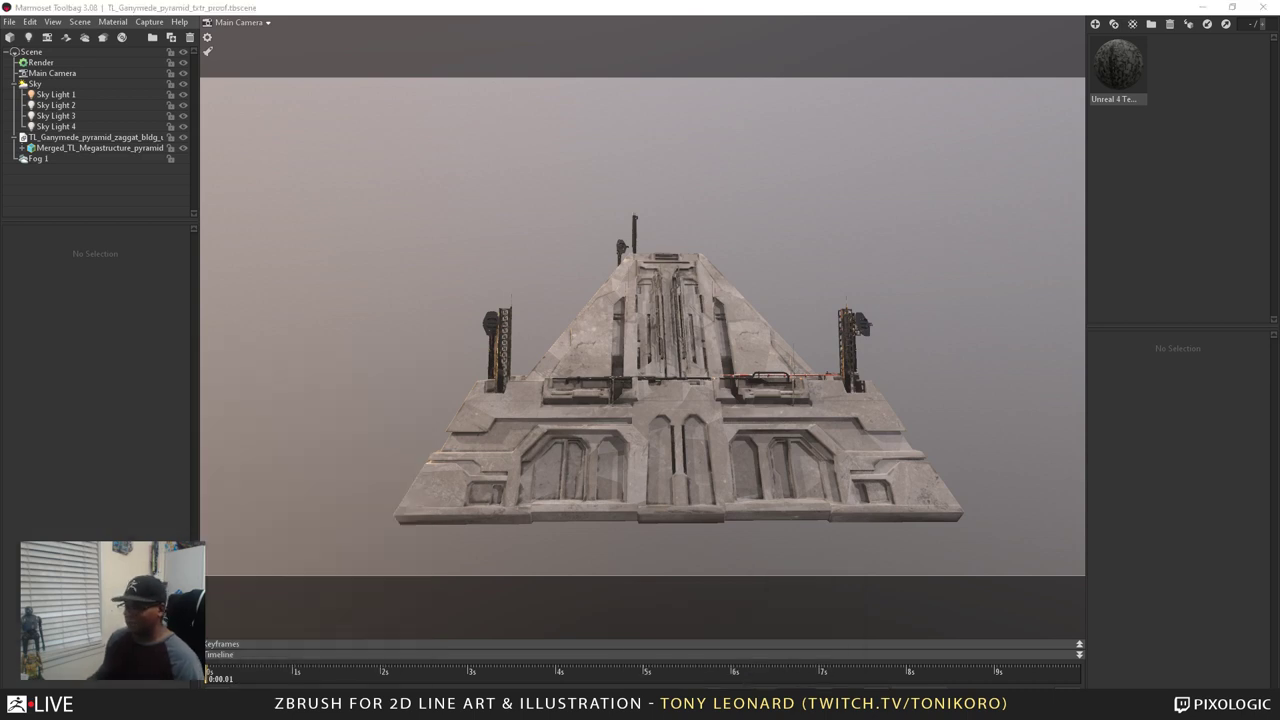
pyautogui.press('super')
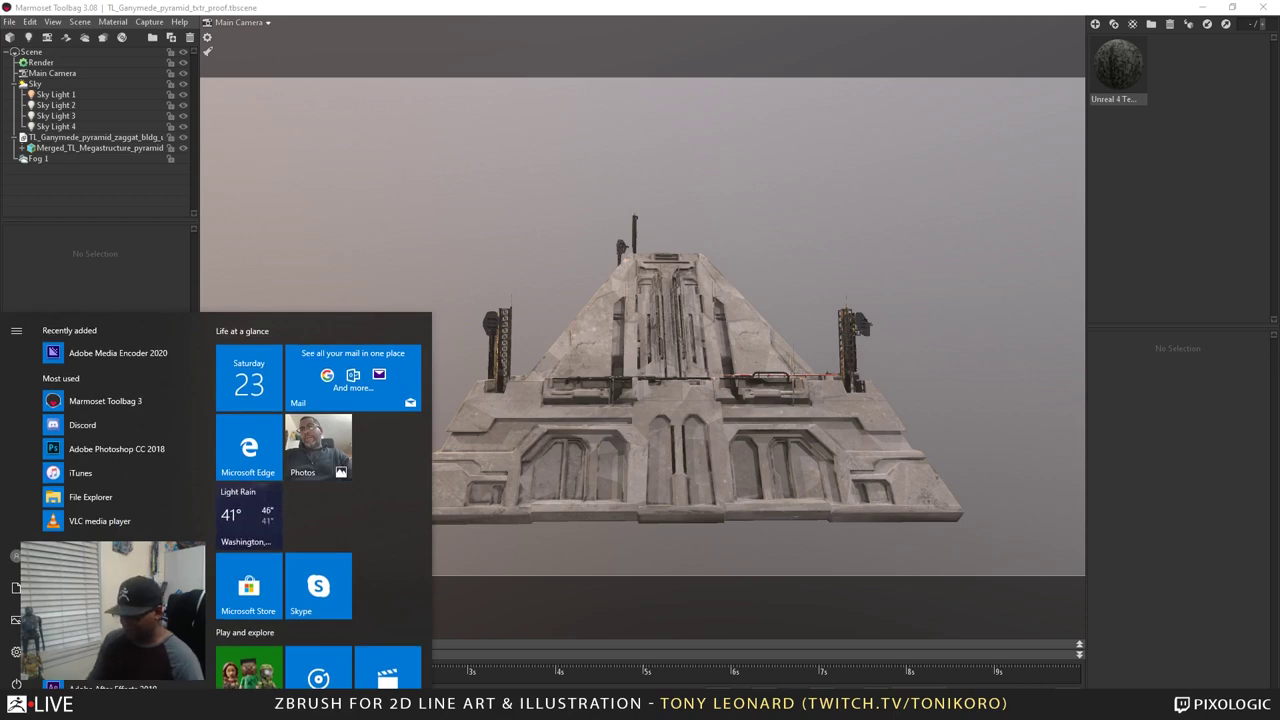
# Open the Epic Games Launcher via 'epic', launch Unreal Engine 4.23.1, and reposition the Project Browser
pyautogui.write('epic')
pyautogui.press('Return')
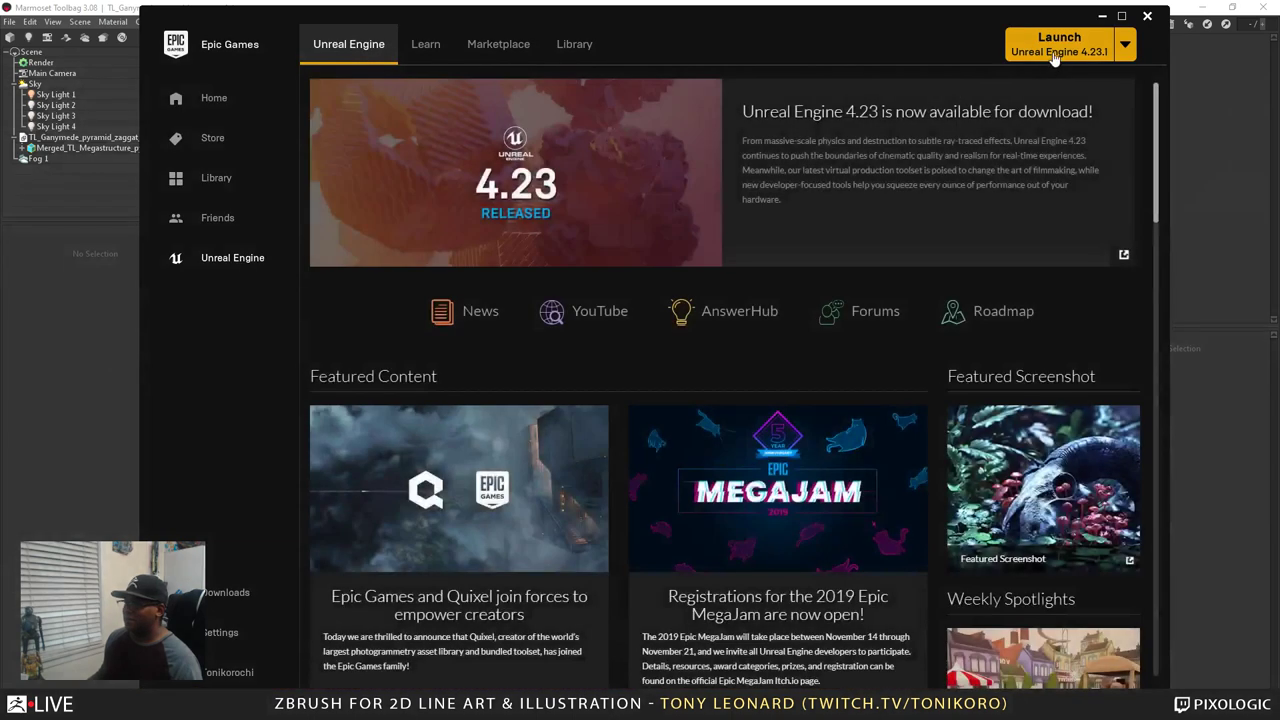
pyautogui.click(1052, 52)
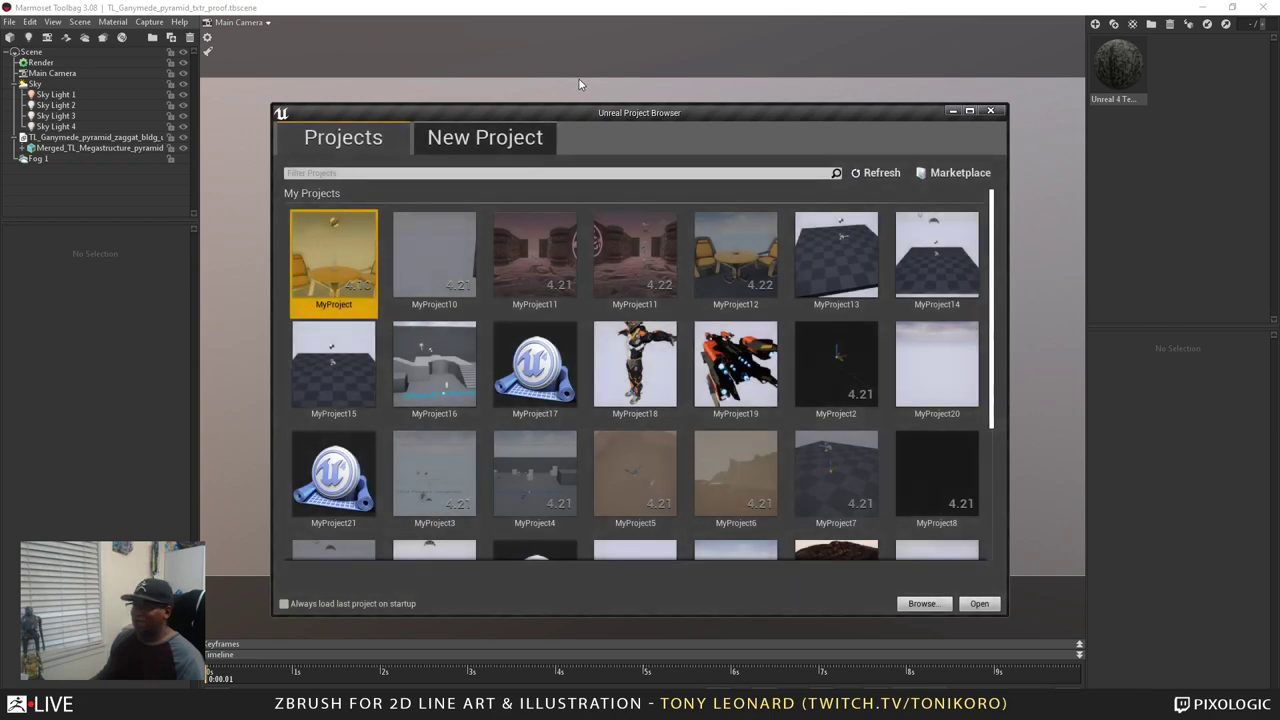
pyautogui.moveTo(779, 111); pyautogui.dragTo(774, 72)
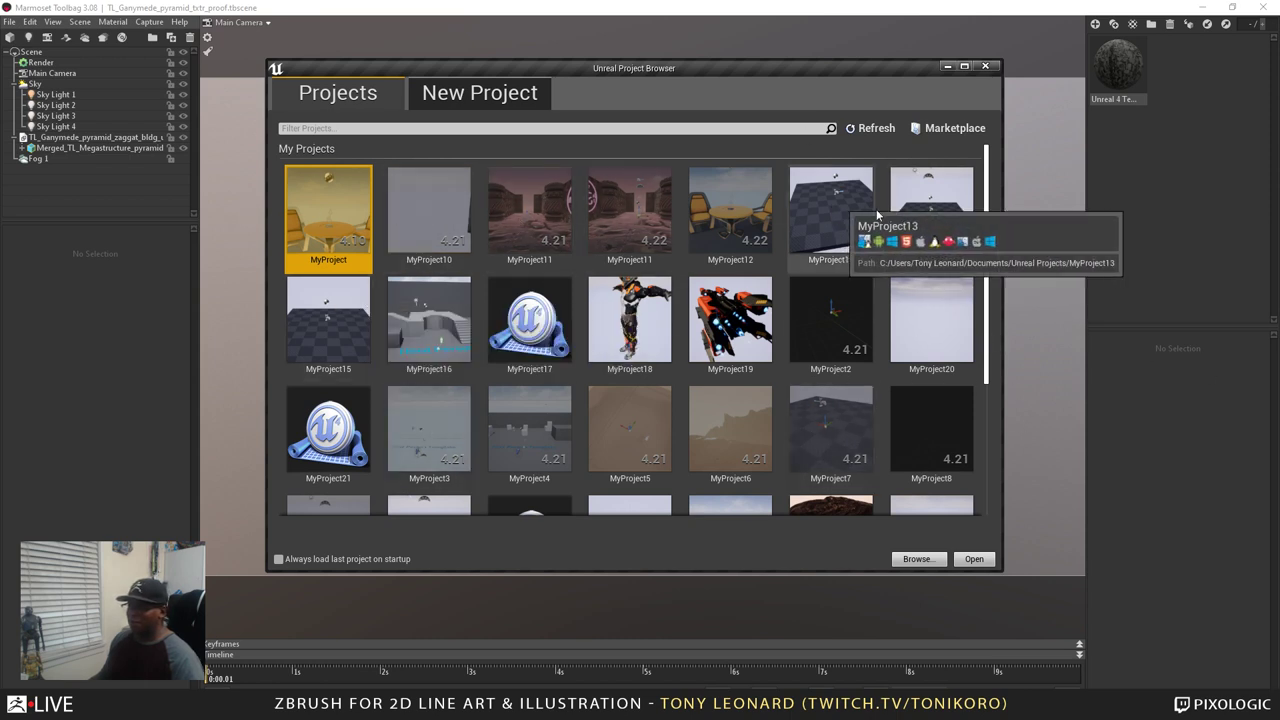
# Create a Blank project MyProject22 with No Starter Content
pyautogui.click(480, 92)
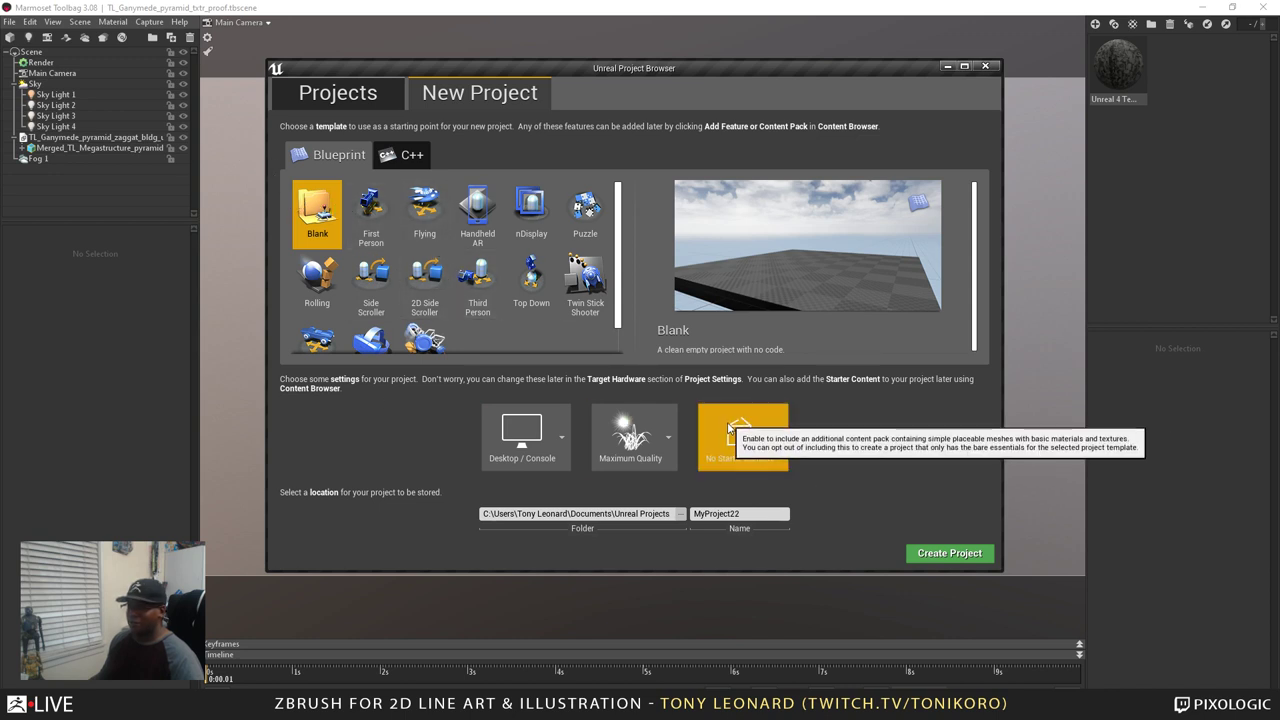
pyautogui.click(780, 437)
pyautogui.click(1042, 582)
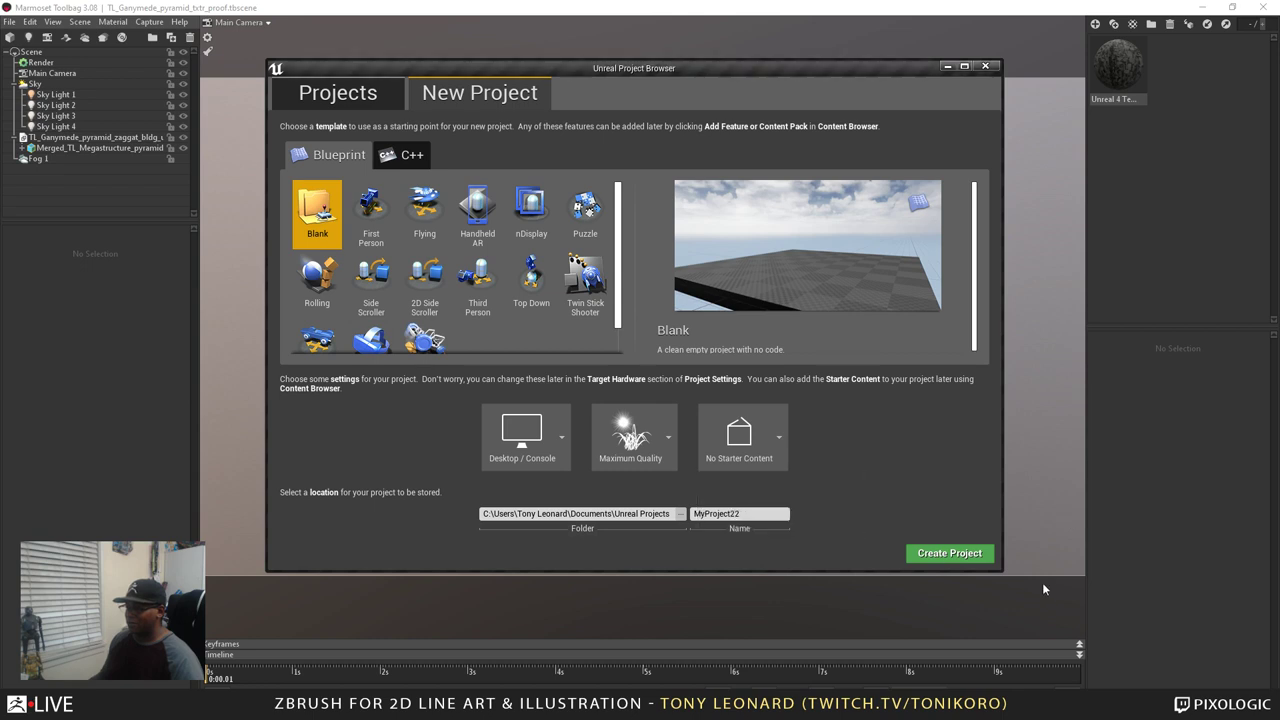
pyautogui.hotkey('alt', 'Tab')
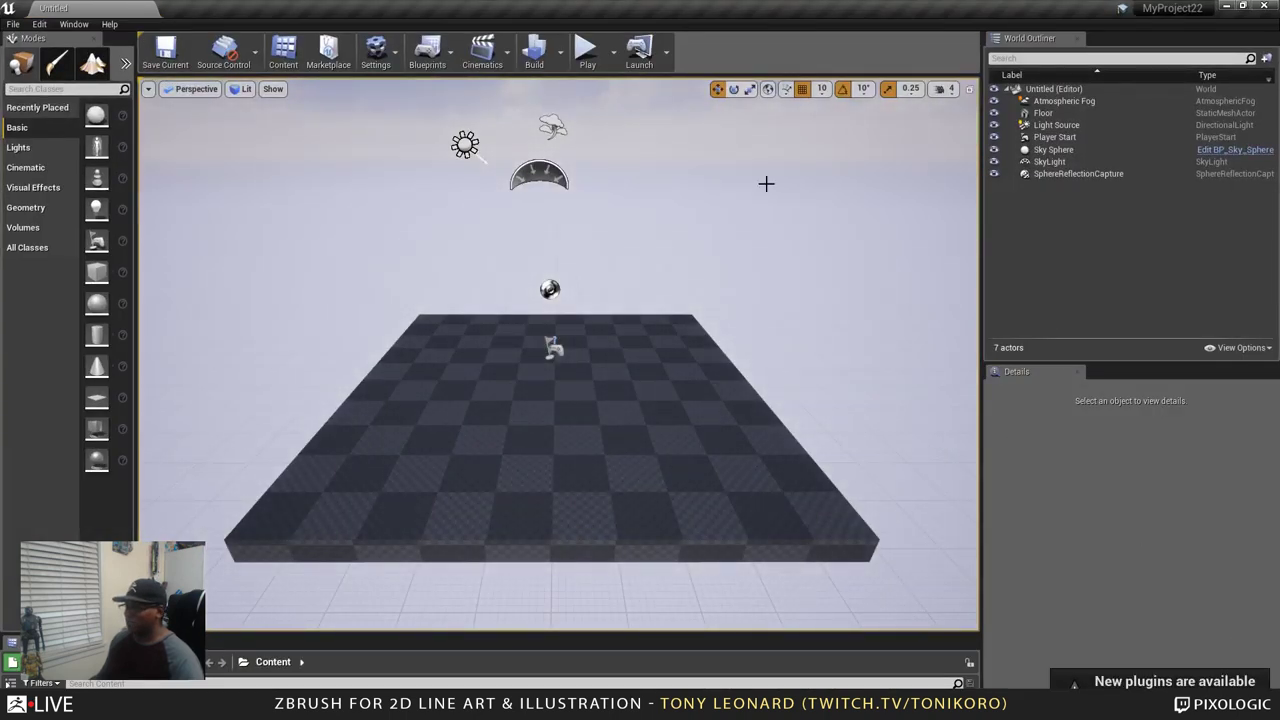
# Tick Enabled on the Toolbag Importer plugin from the new-plugins notification and close the Plugins window
pyautogui.click(1140, 680)
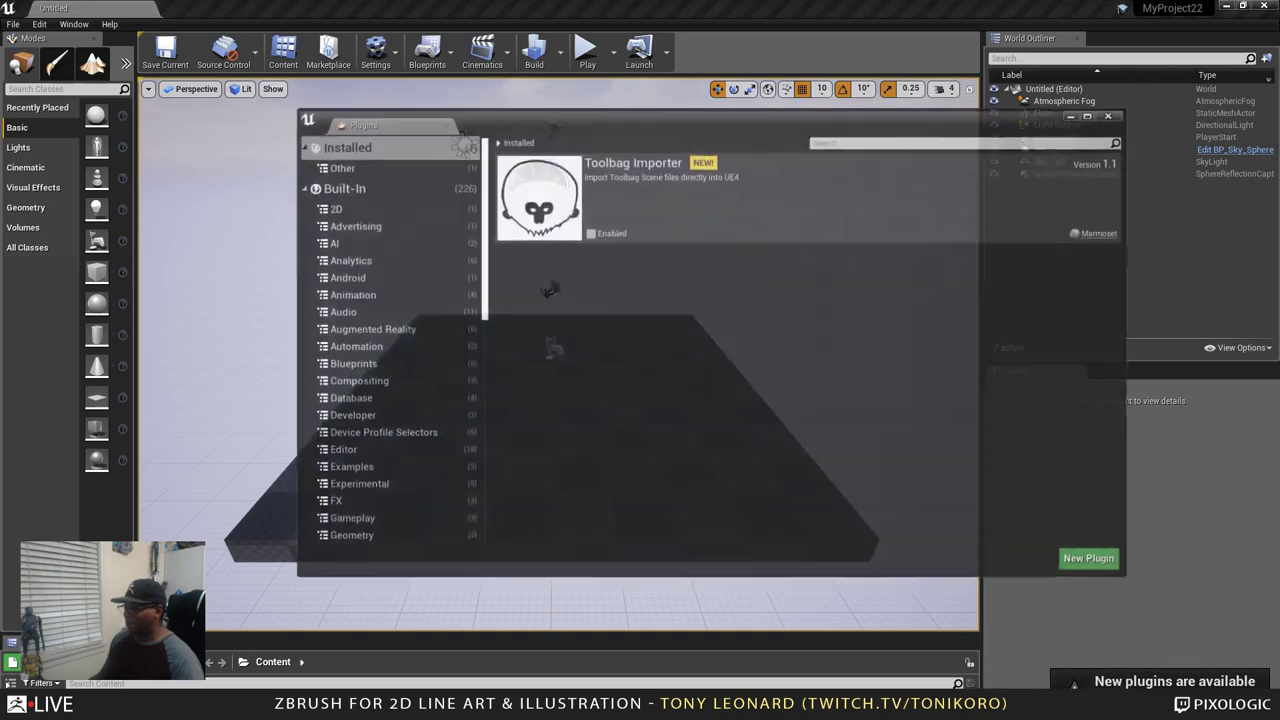
pyautogui.click(590, 232)
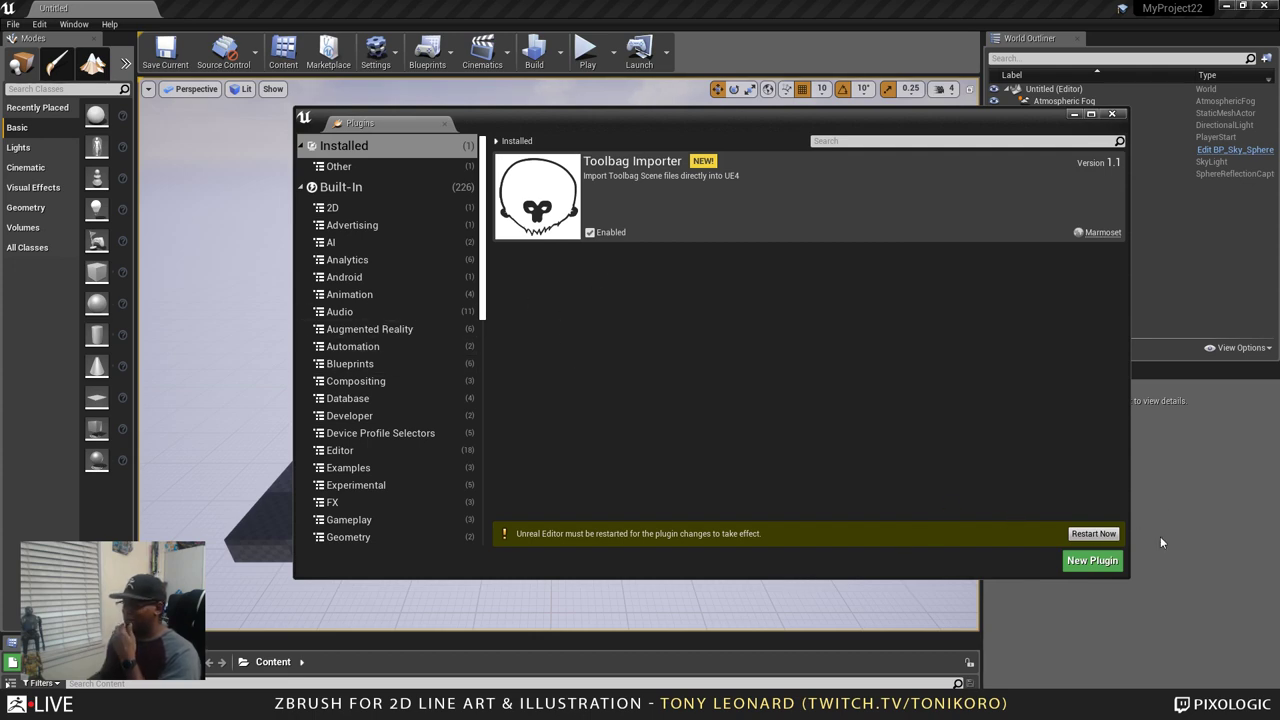
pyautogui.hotkey('alt', 'Tab')
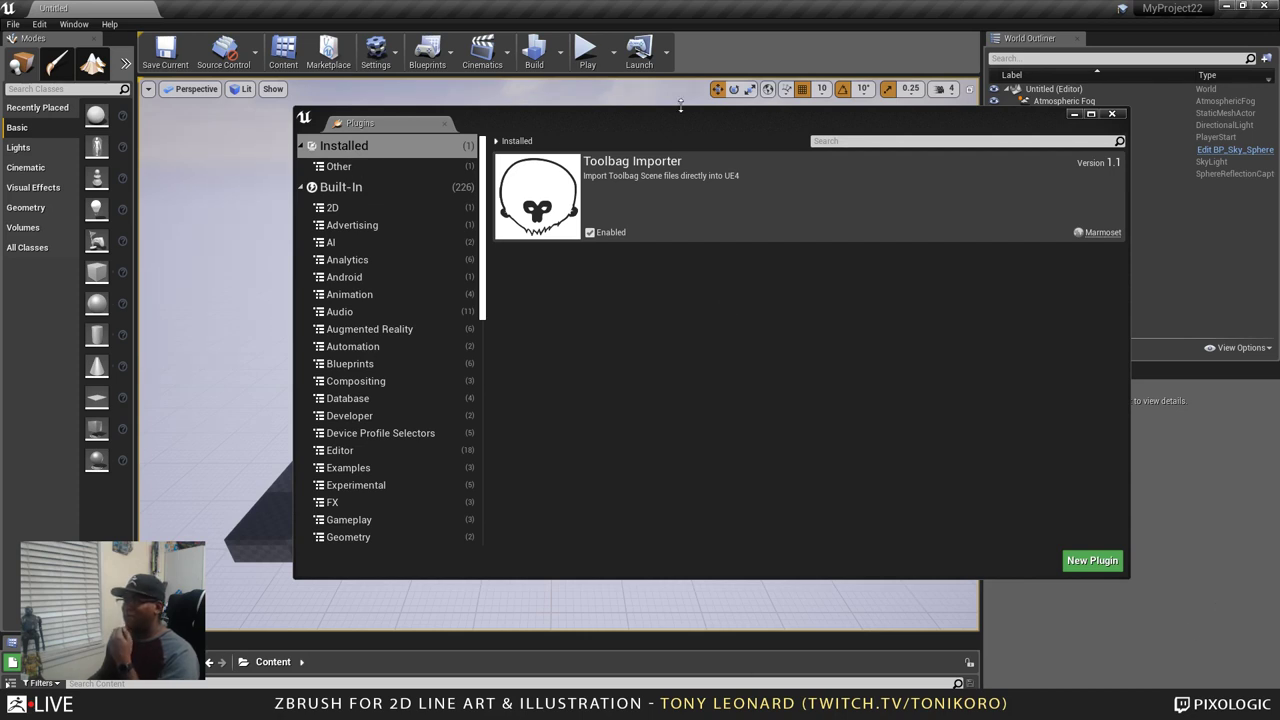
pyautogui.click(1111, 114)
pyautogui.click(1112, 115)
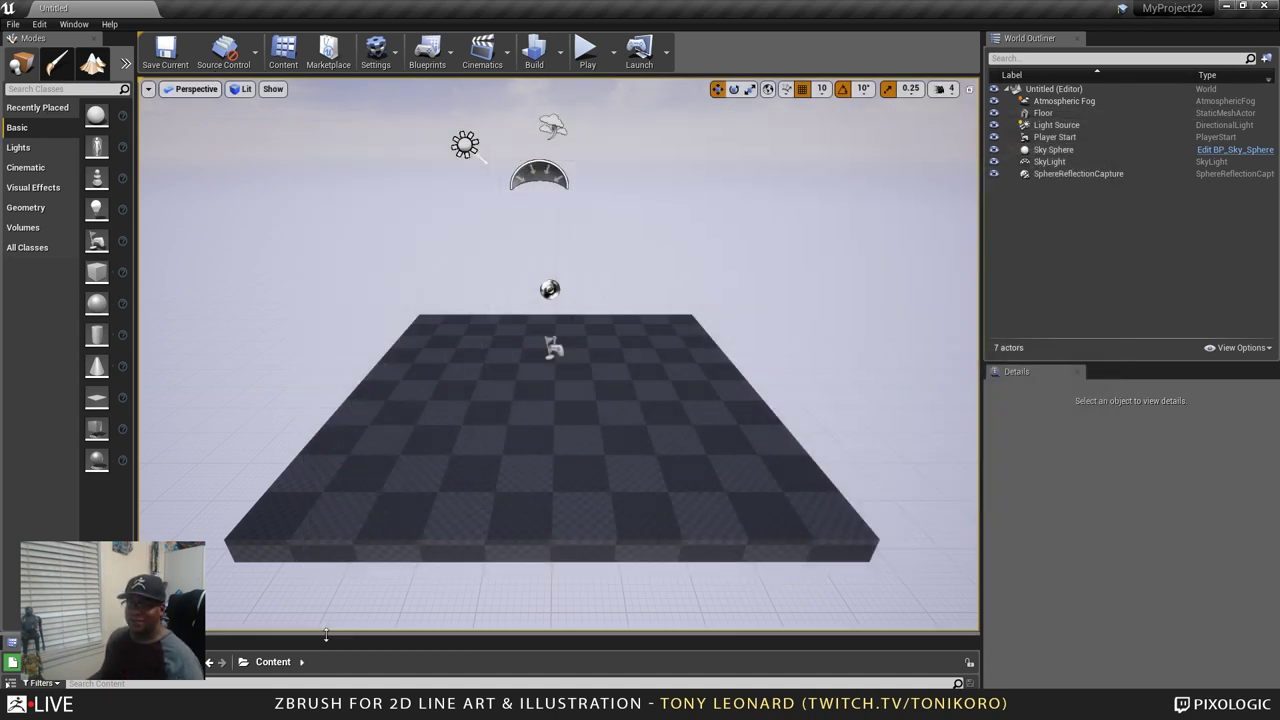
# Enlarge the Content Browser, start an Import, and filter file types to ToolbagScene
pyautogui.moveTo(350, 634); pyautogui.dragTo(378, 445)
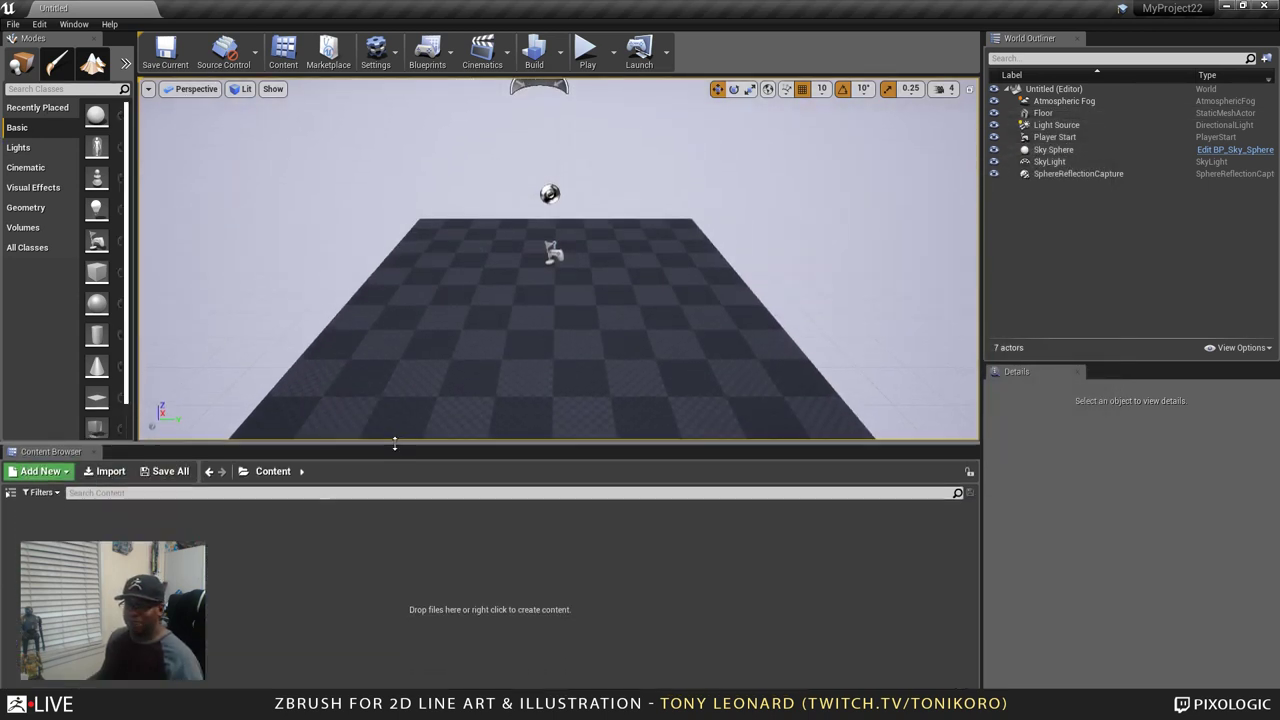
pyautogui.click(118, 482)
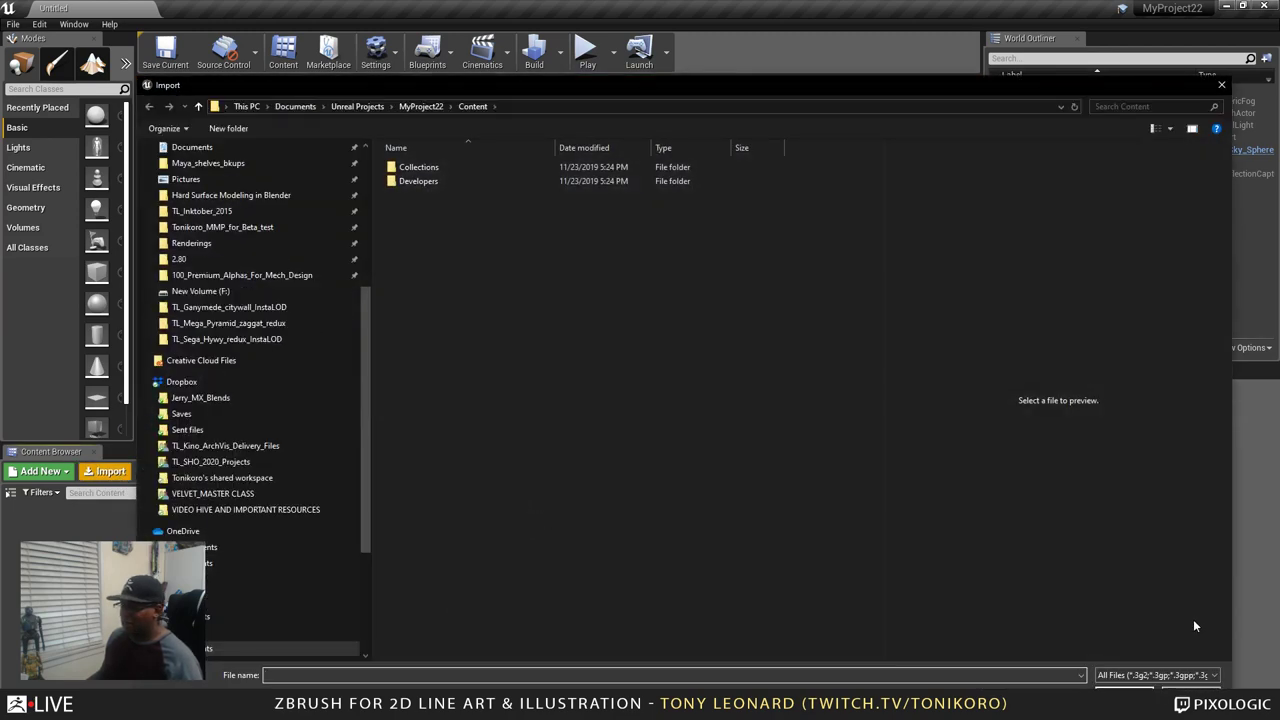
pyautogui.click(1168, 676)
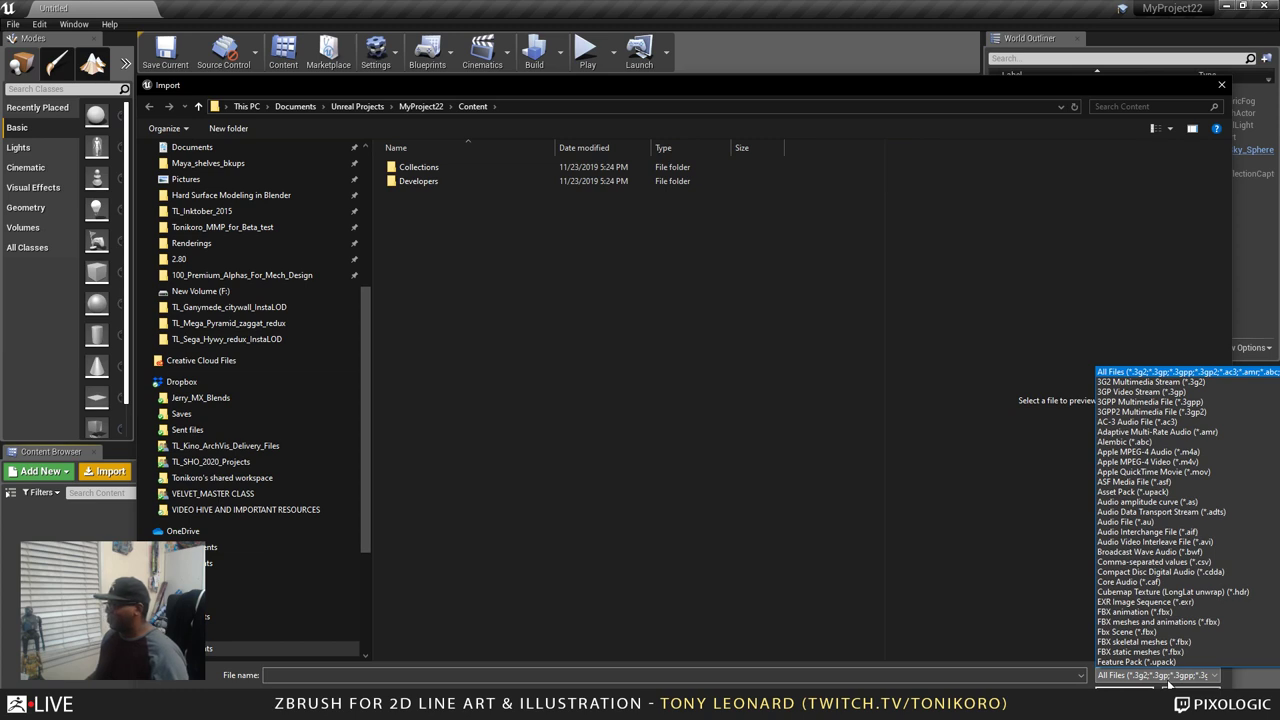
pyautogui.scroll(-5, 1168, 625)
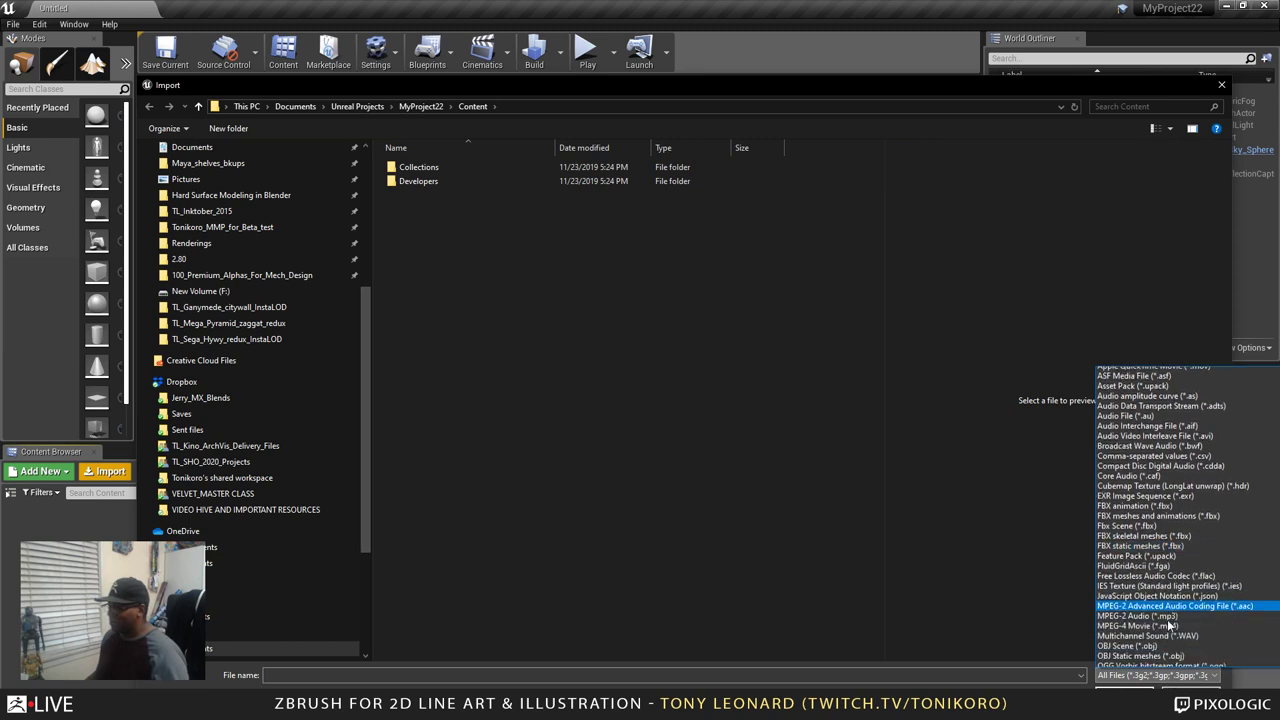
pyautogui.scroll(-1, 1168, 625)
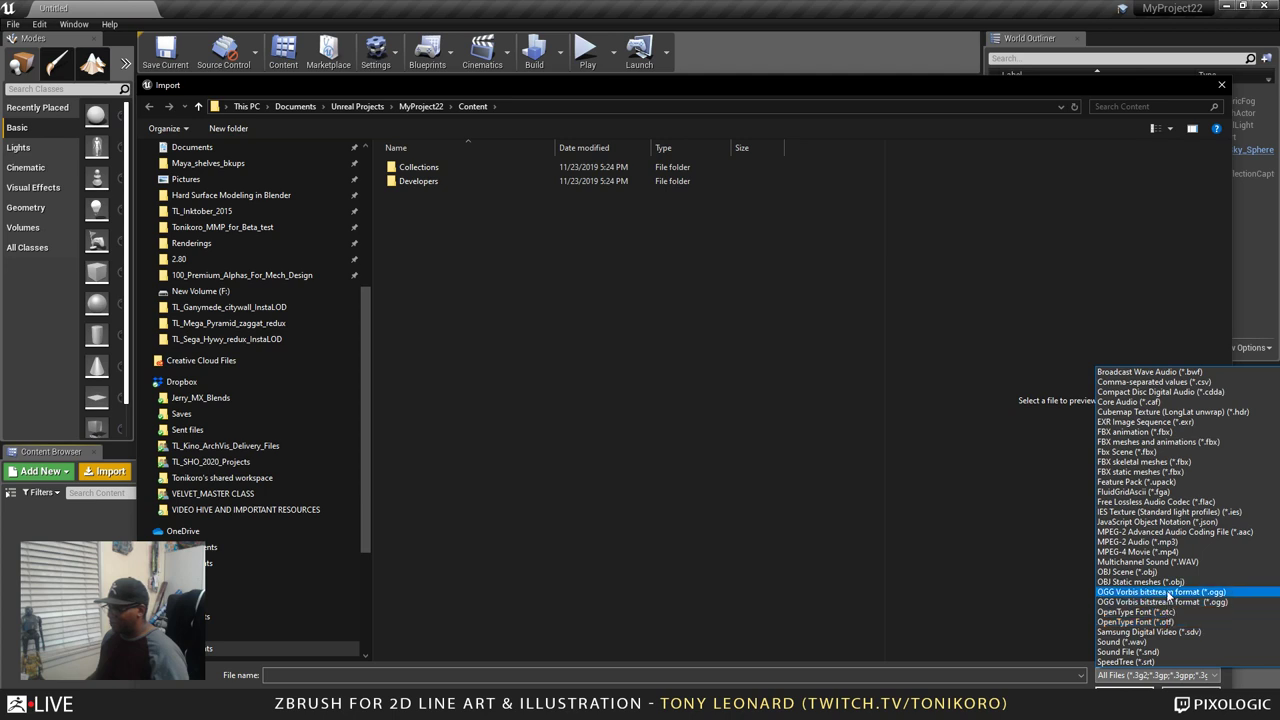
pyautogui.scroll(-6, 1168, 592)
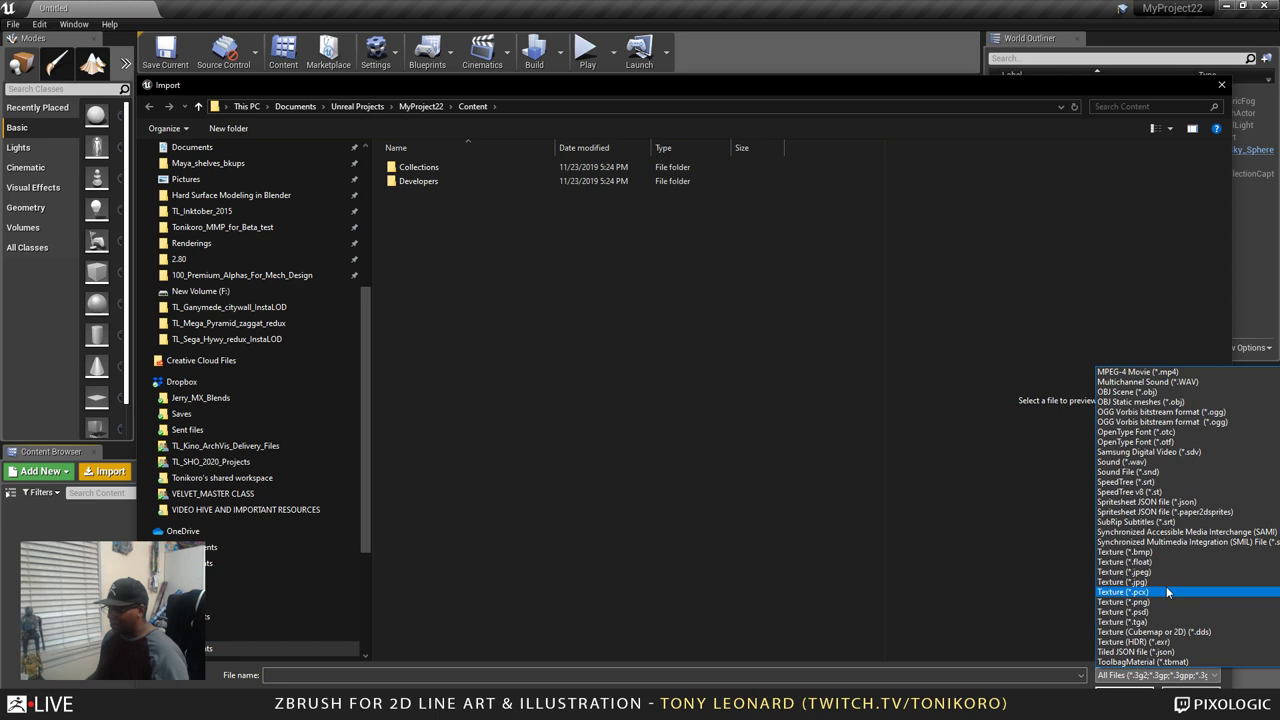
pyautogui.scroll(-1, 1166, 662)
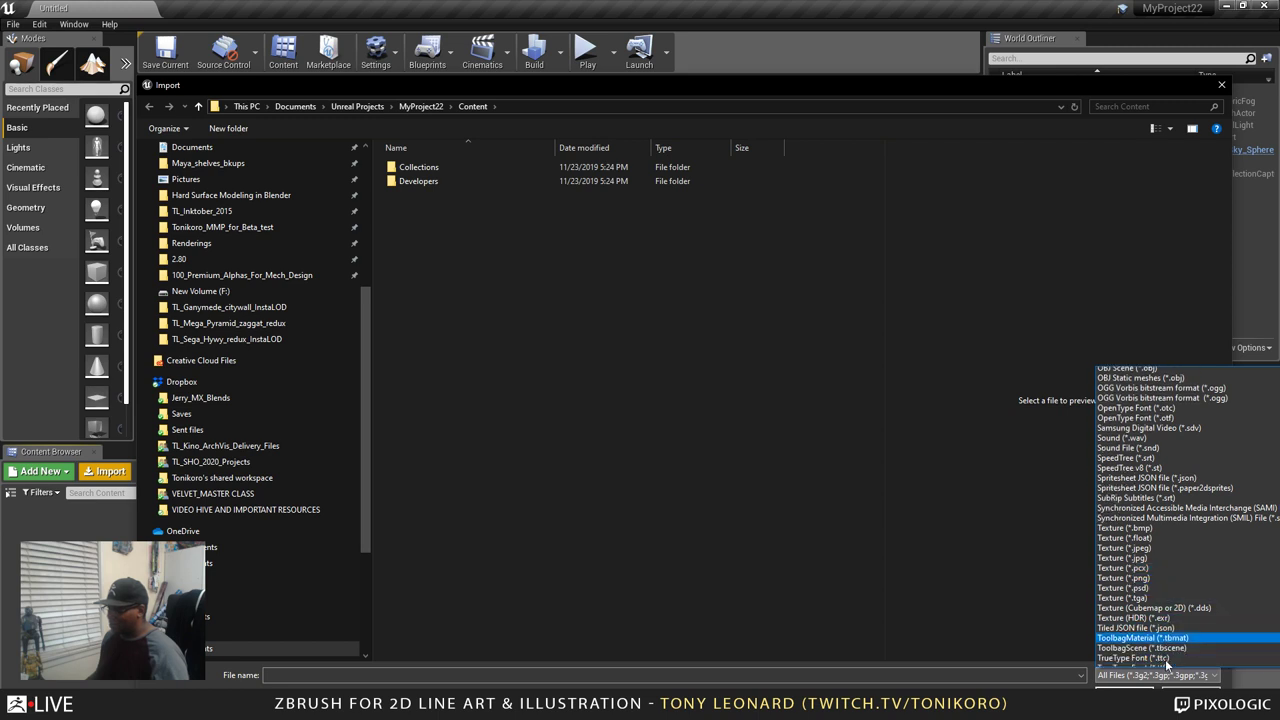
pyautogui.click(1160, 648)
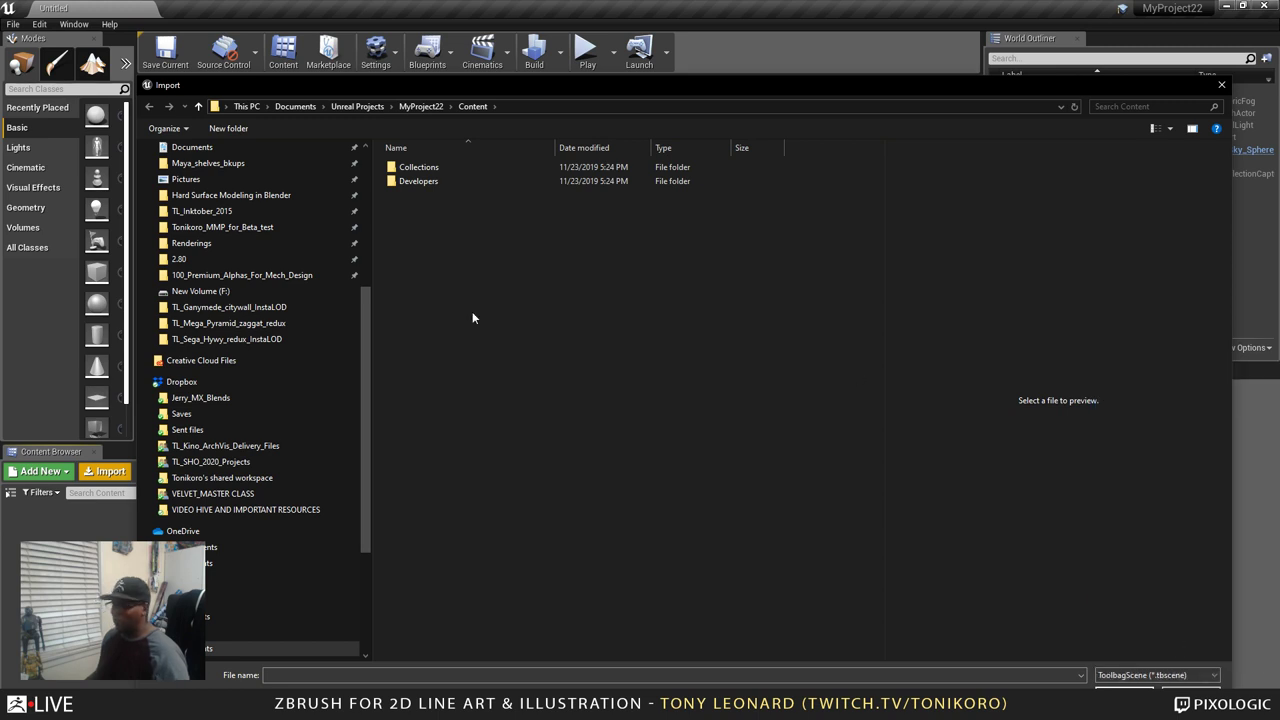
# Open TL_Ganymede_pyramid_txtr_proof.tbscene from F:\TL_Mega_Pyramid_zaggat_redux
pyautogui.click(246, 106)
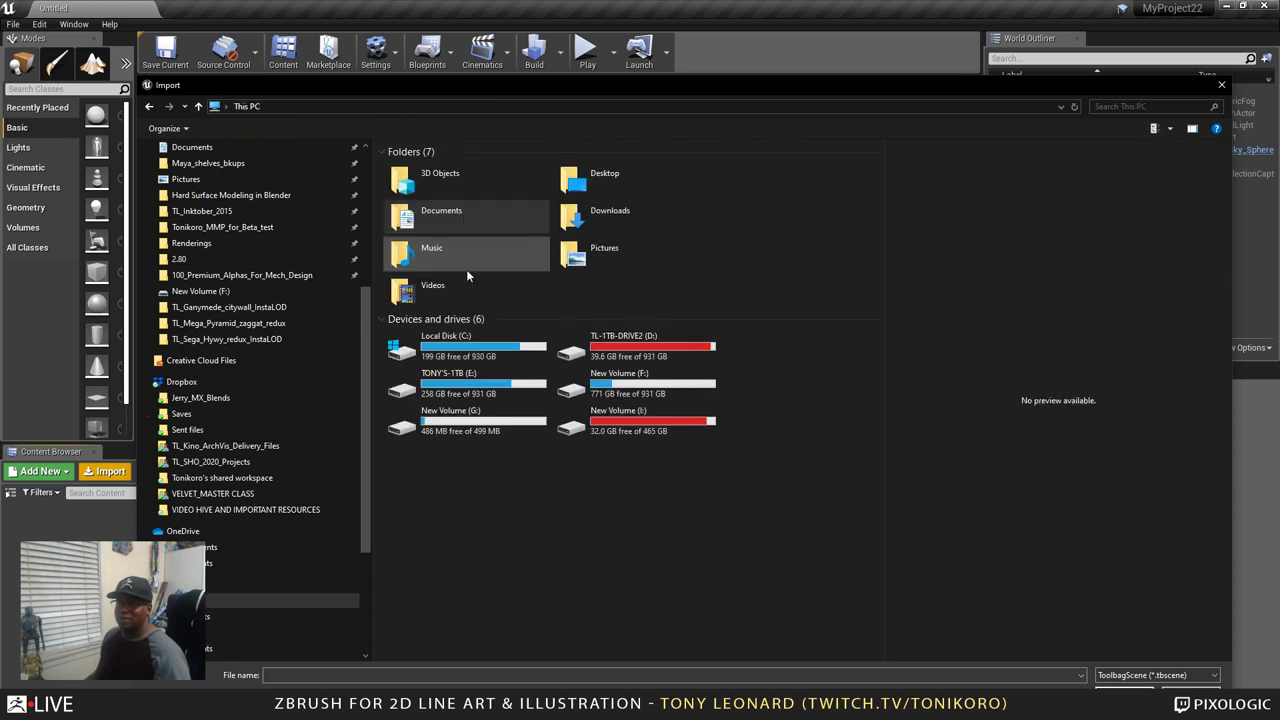
pyautogui.doubleClick(620, 380)
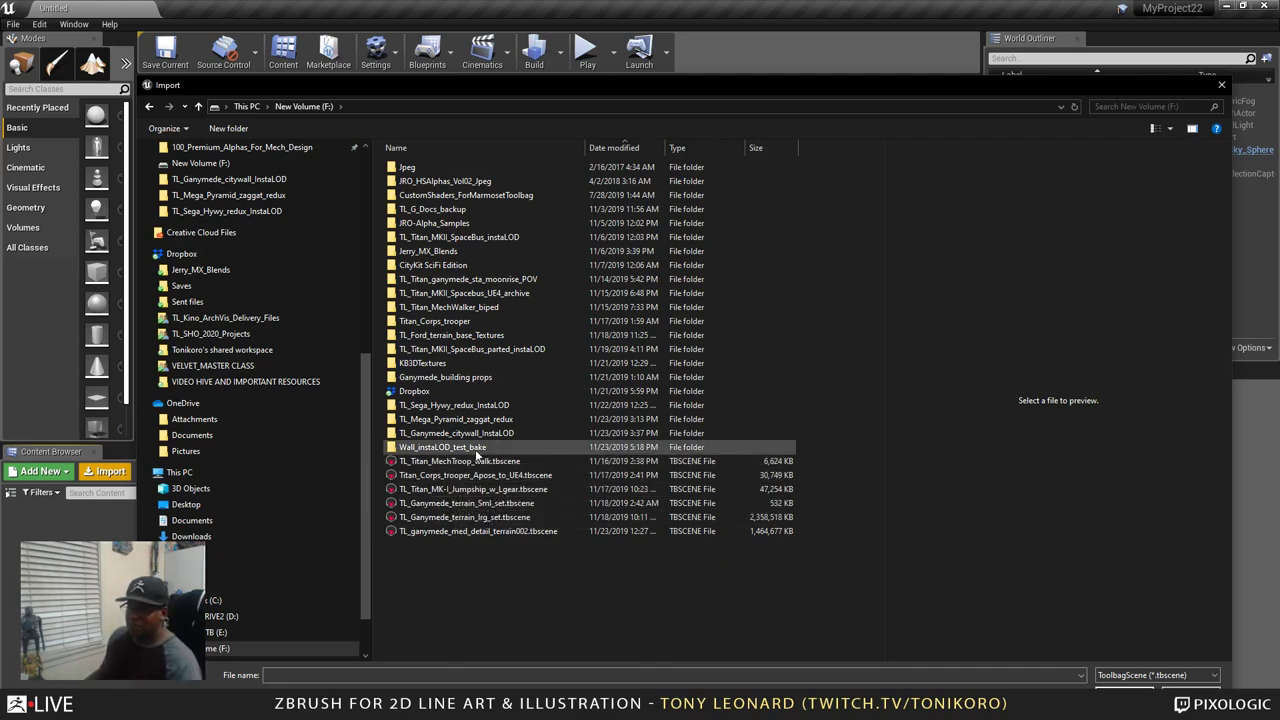
pyautogui.doubleClick(470, 419)
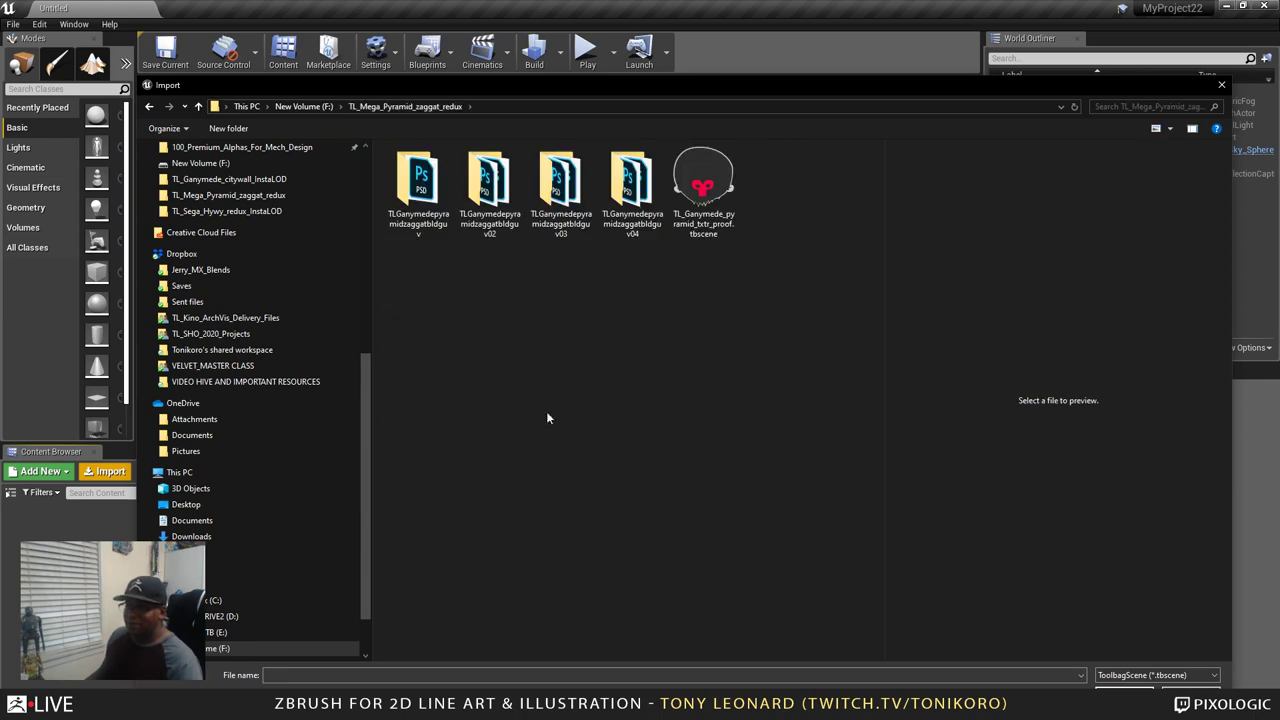
pyautogui.click(703, 185)
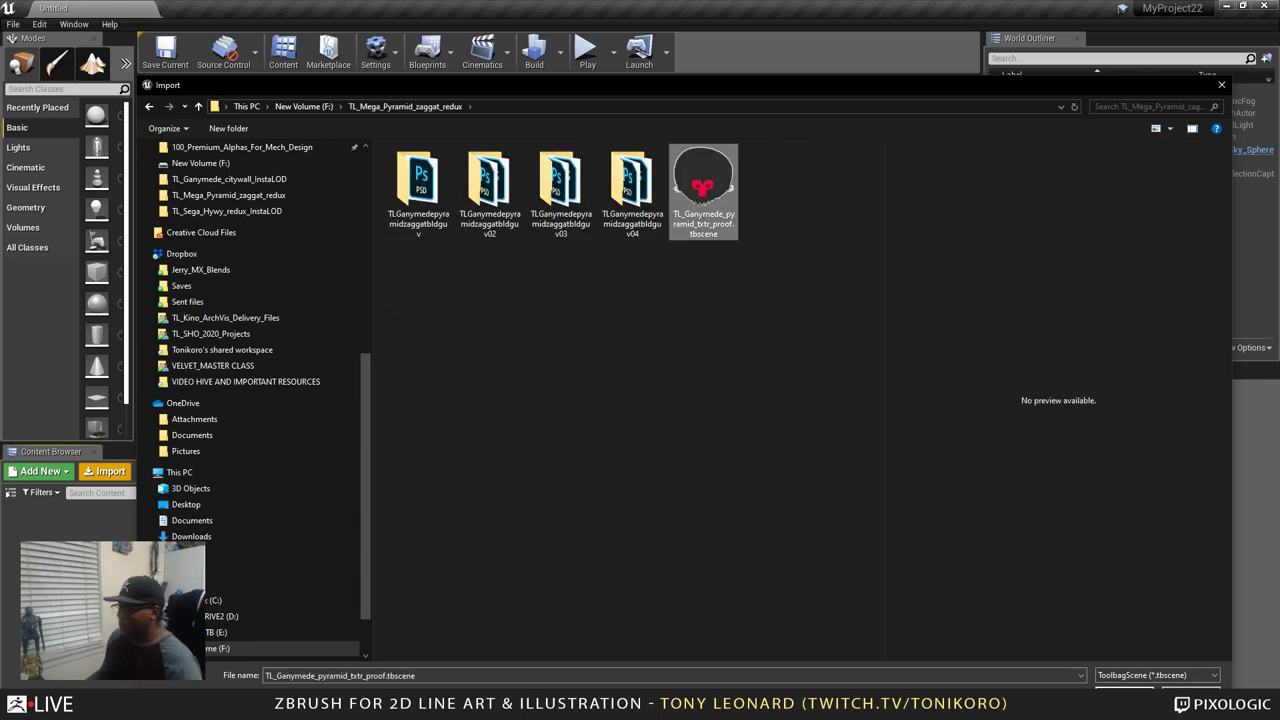
pyautogui.click(1124, 688)
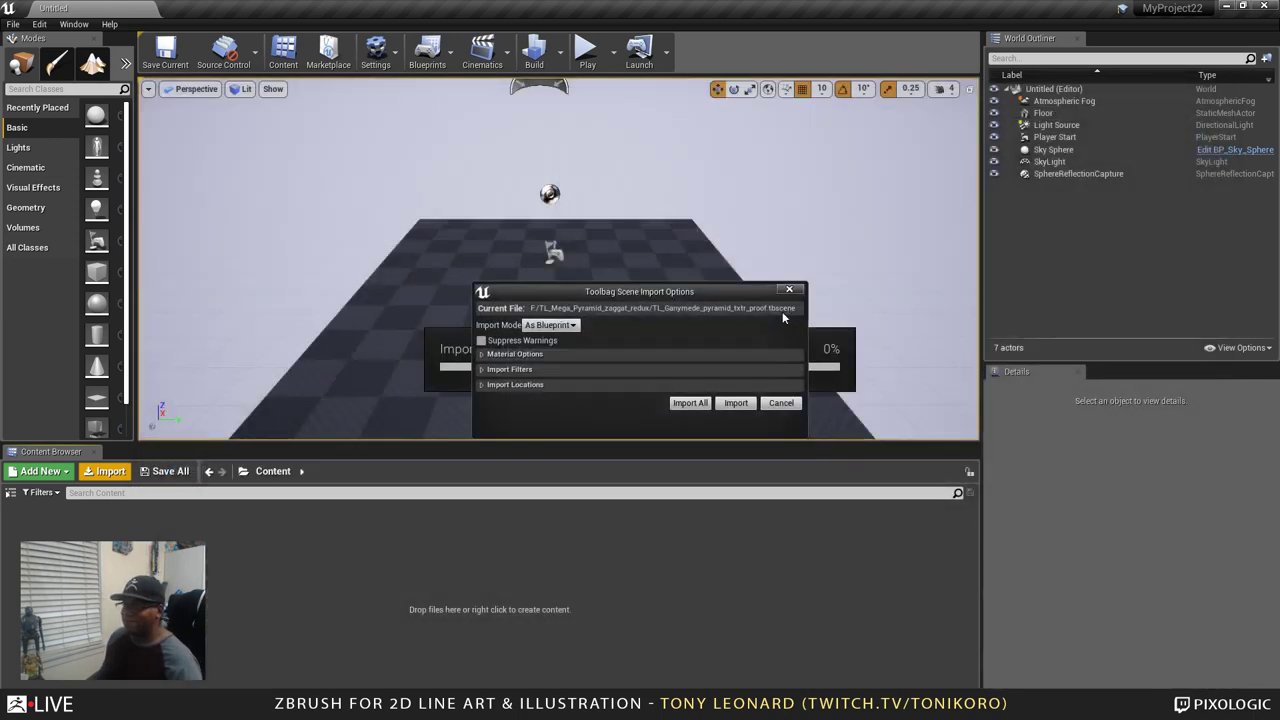
# Review the material, filter and location import options, import the Toolbag scene, and open the TL_Ganymede_pyramid_txtr_proof blueprint
pyautogui.moveTo(566, 295); pyautogui.dragTo(738, 154)
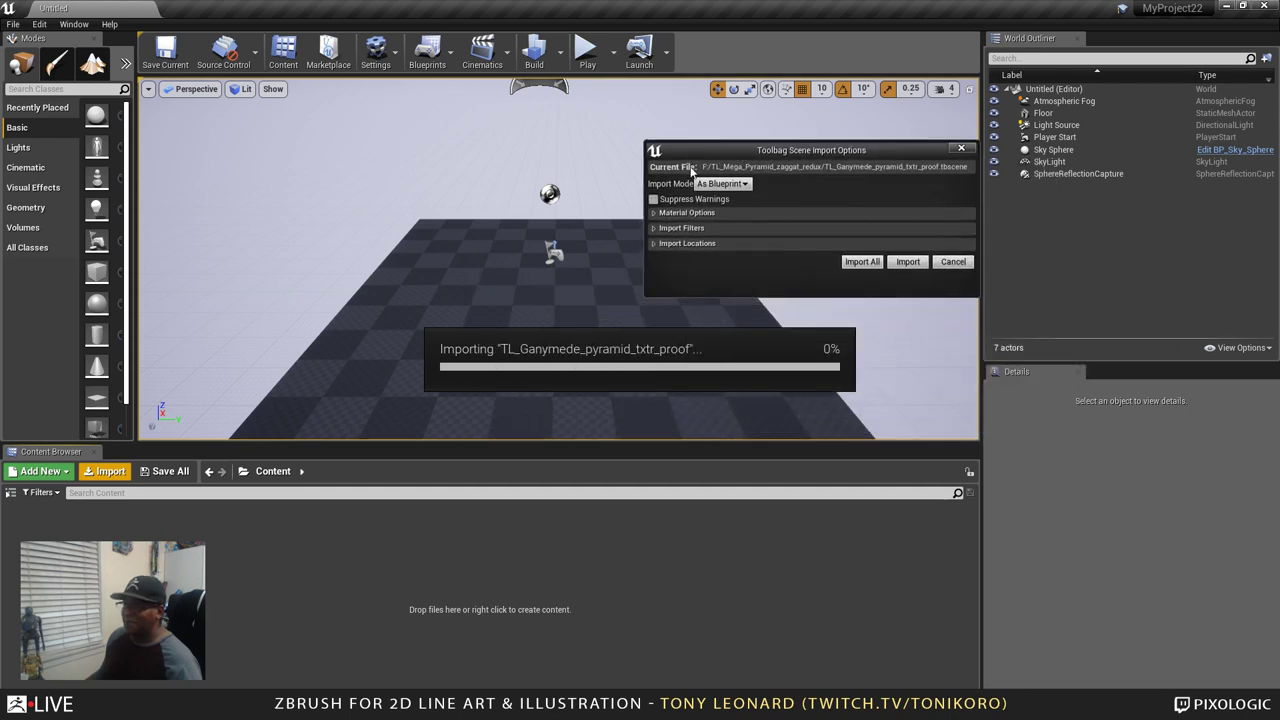
pyautogui.click(659, 230)
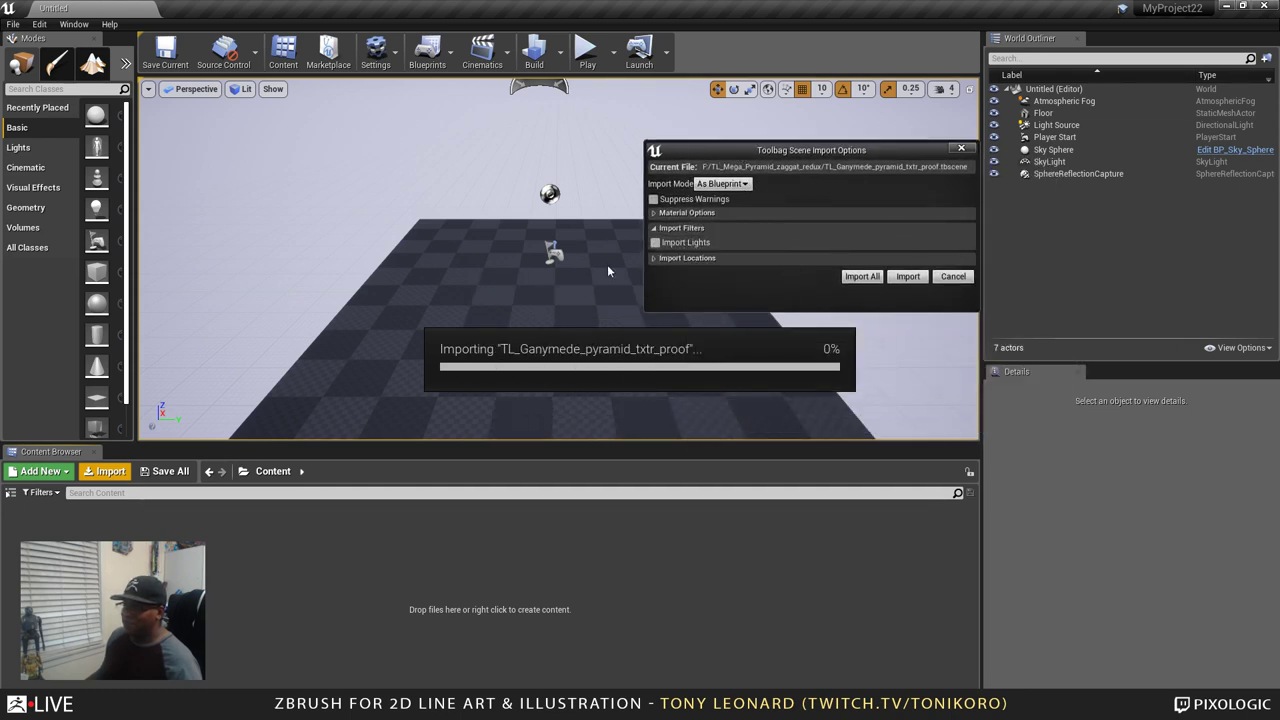
pyautogui.click(664, 213)
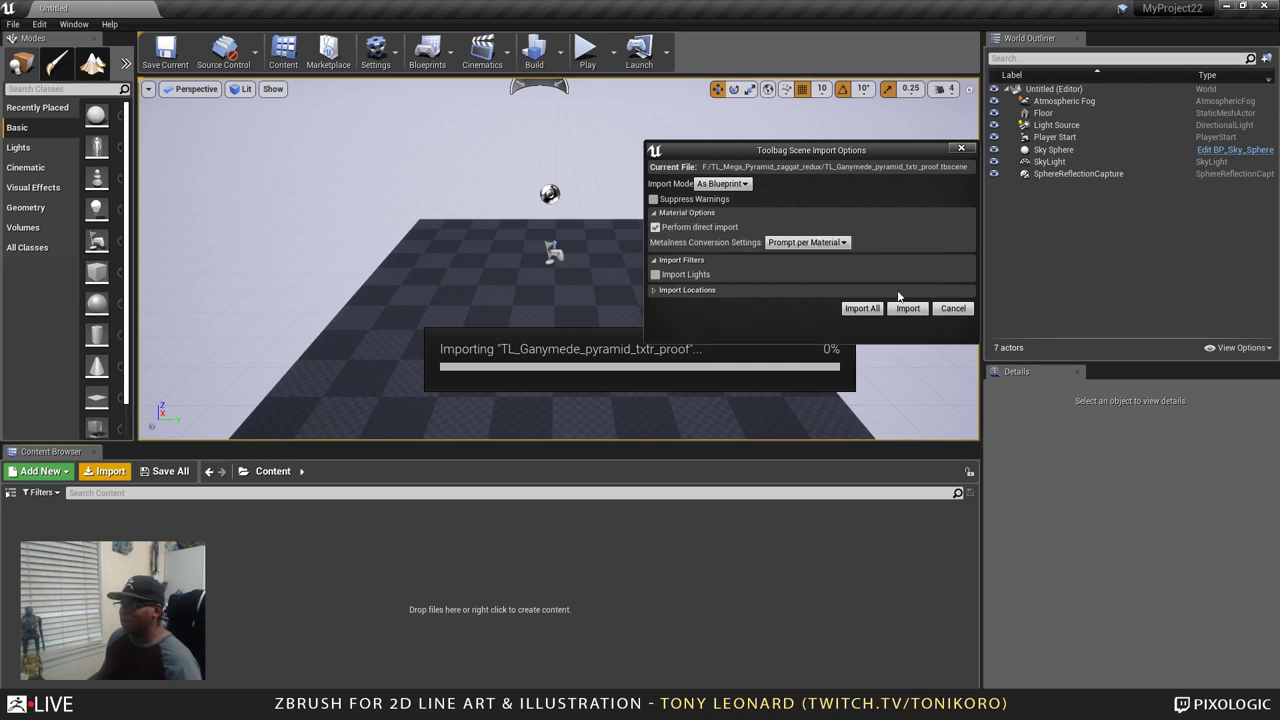
pyautogui.click(655, 290)
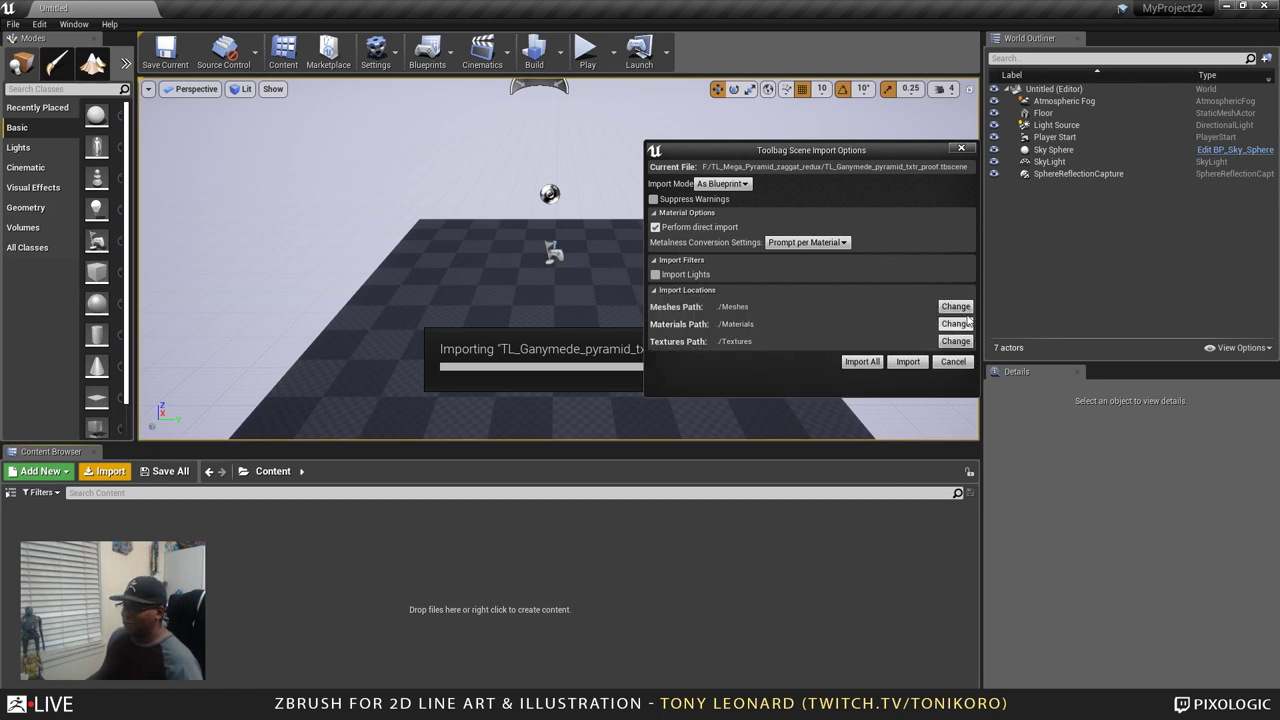
pyautogui.click(908, 362)
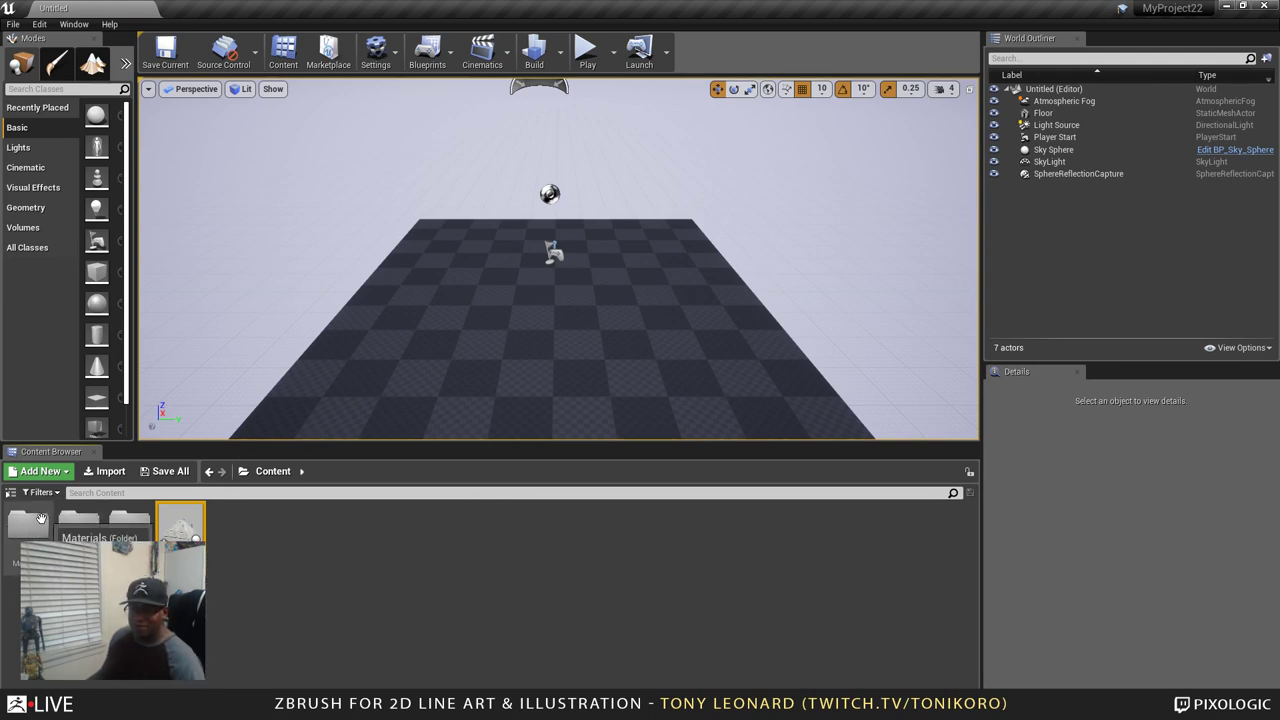
pyautogui.doubleClick(182, 527)
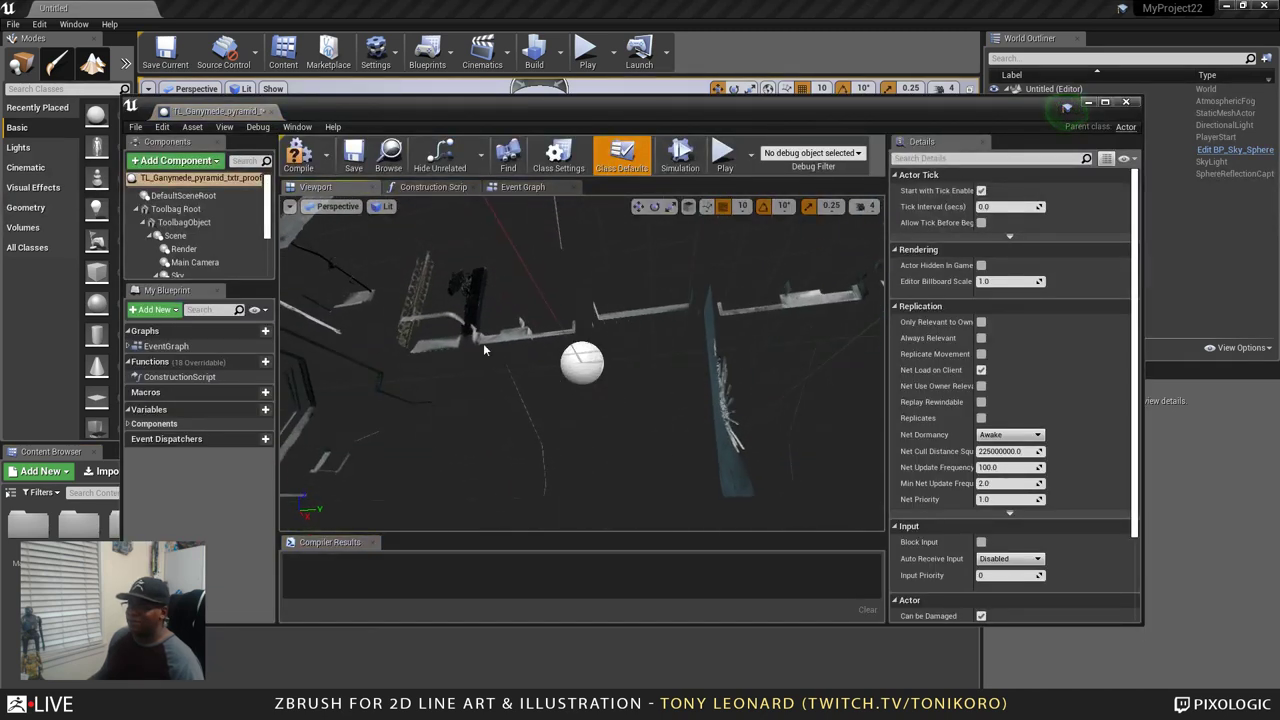
pyautogui.moveTo(725, 424)
pyautogui.mouseDown()
pyautogui.moveTo(700, 420)
pyautogui.moveTo(725, 424)
pyautogui.mouseUp()
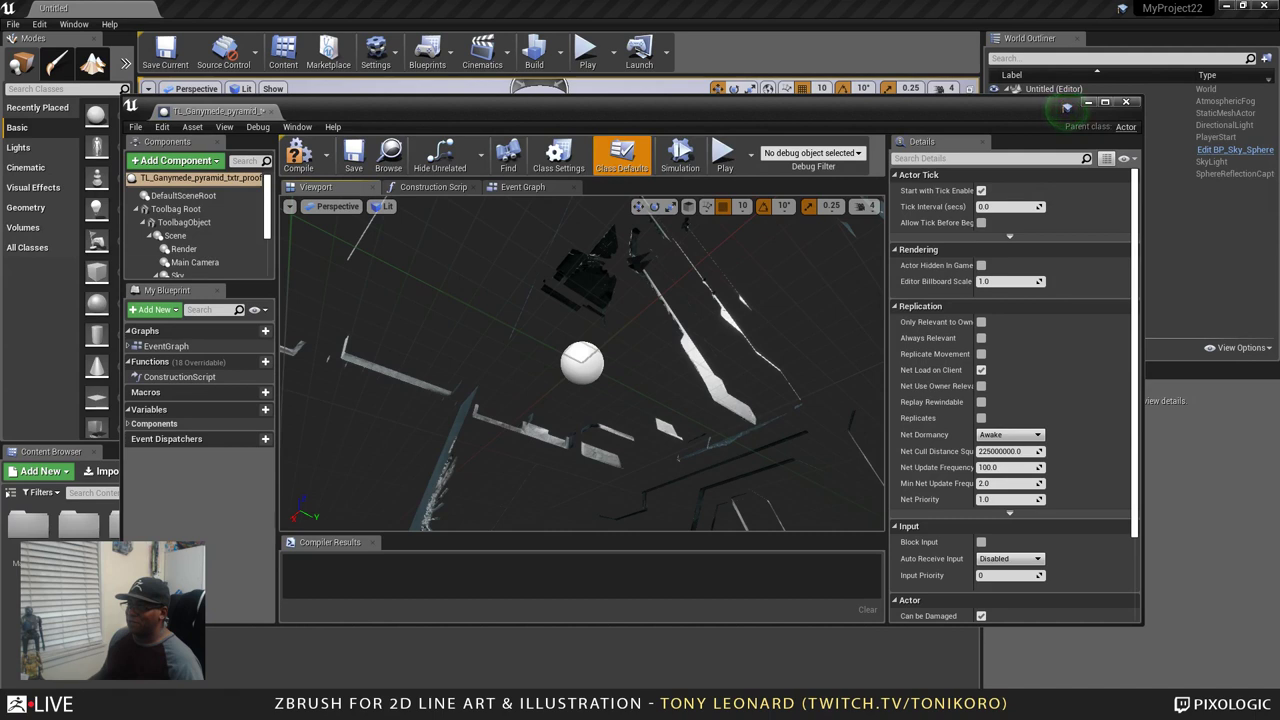
pyautogui.click(765, 362)
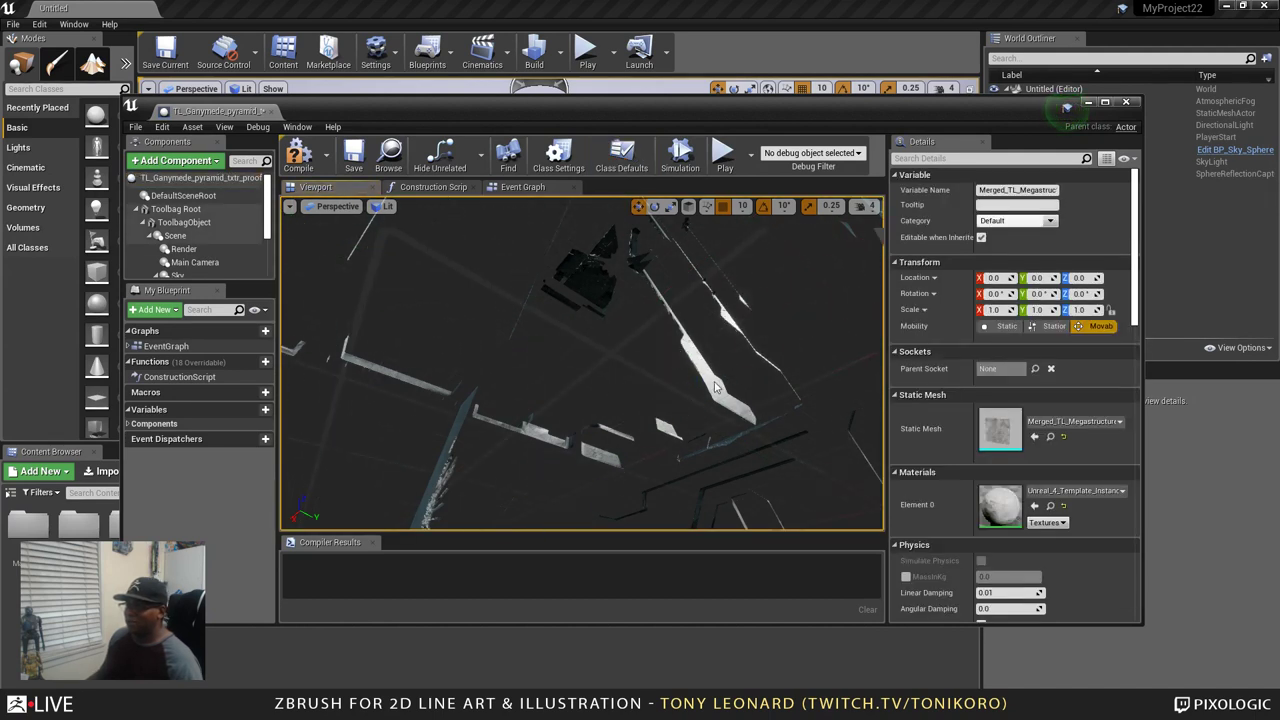
pyautogui.press('f')
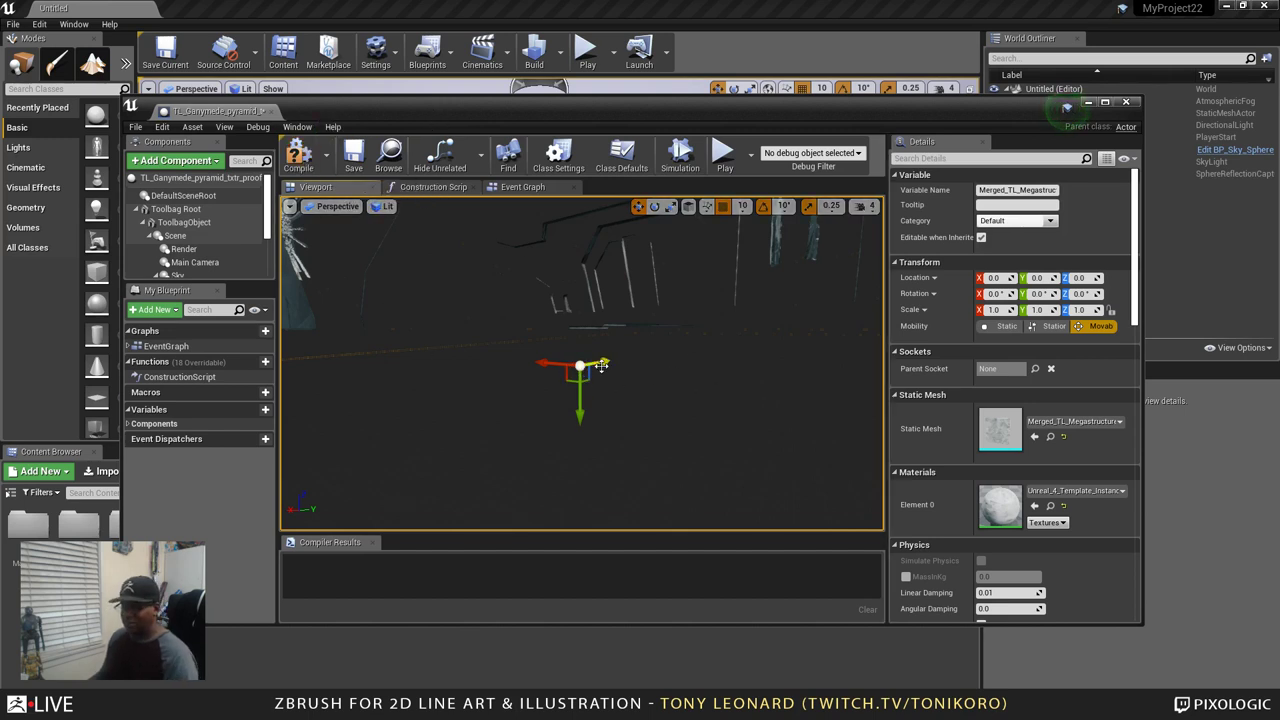
pyautogui.press('e')
pyautogui.press('r')
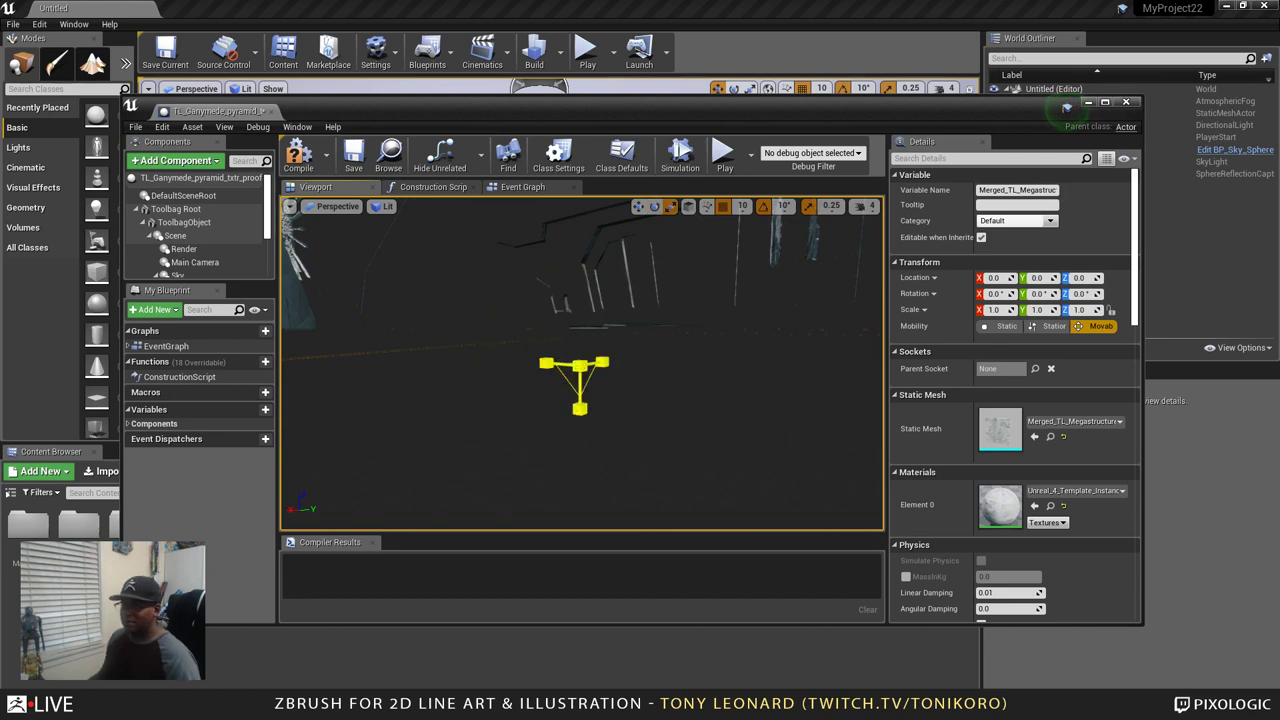
pyautogui.moveTo(579, 368); pyautogui.dragTo(540, 398)
# Drop the TL_Ganymede_pyramid_txtr_proof blueprint into the level at -10, 0, 20 and orbit around it
pyautogui.click(1126, 103)
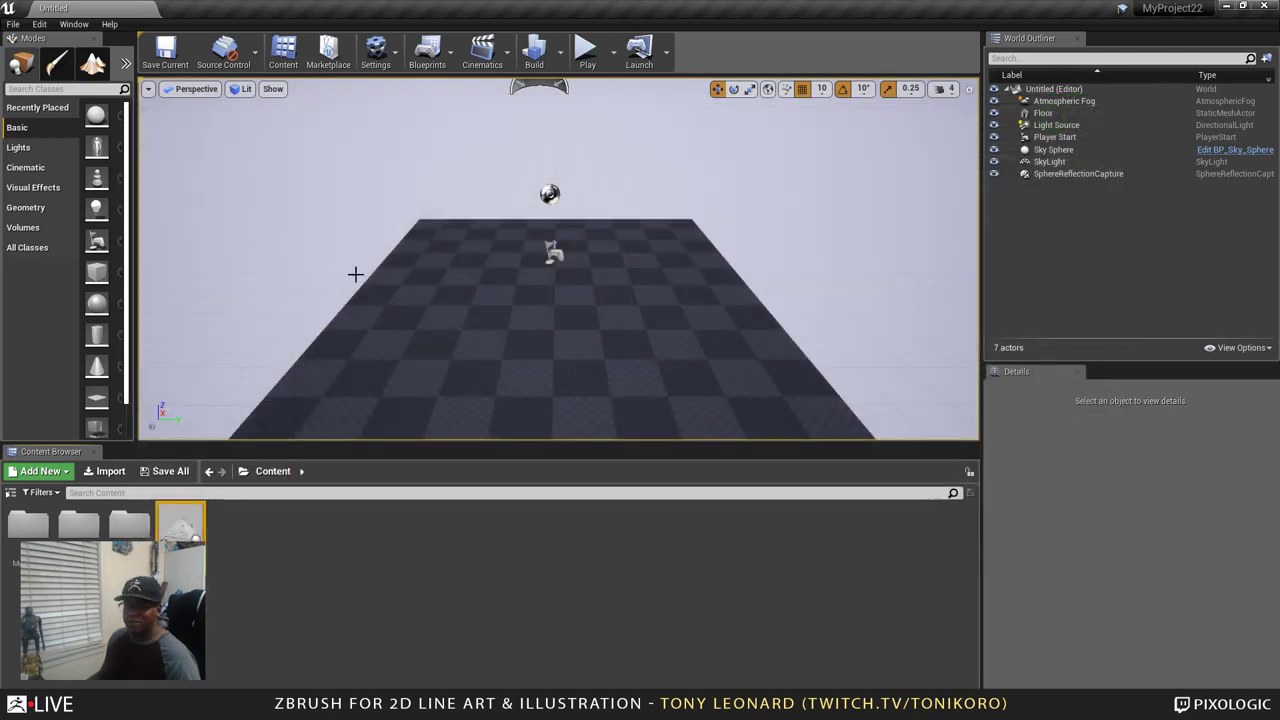
pyautogui.moveTo(379, 366); pyautogui.dragTo(554, 270)
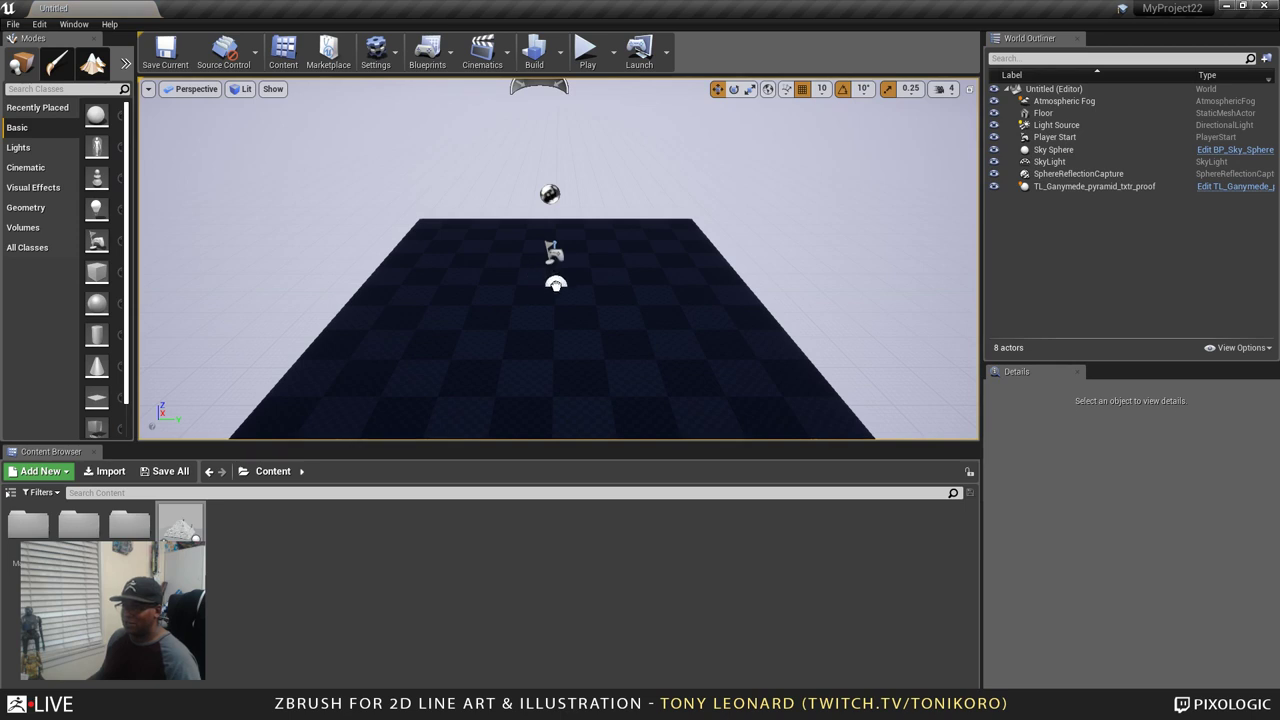
pyautogui.click(555, 284)
pyautogui.scroll(-10, 725, 378)
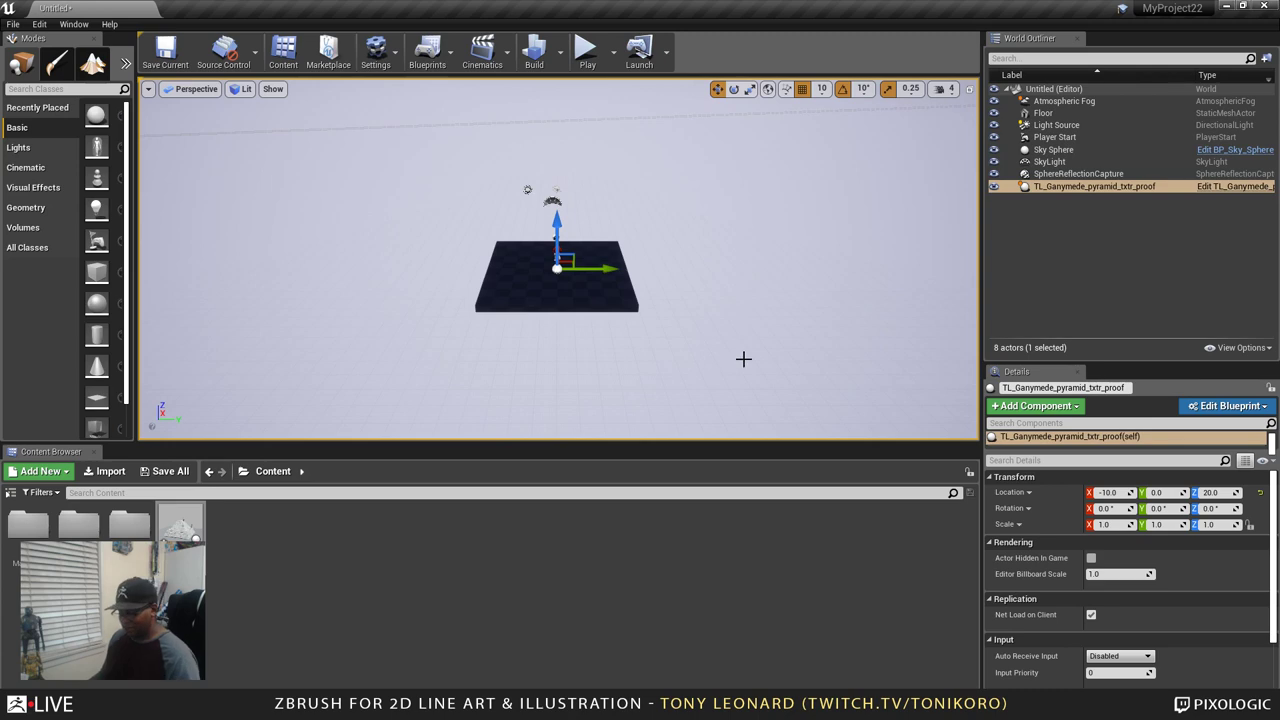
pyautogui.keyDown('alt'); pyautogui.moveTo(713, 302); pyautogui.dragTo(775, 356); pyautogui.keyUp('alt')
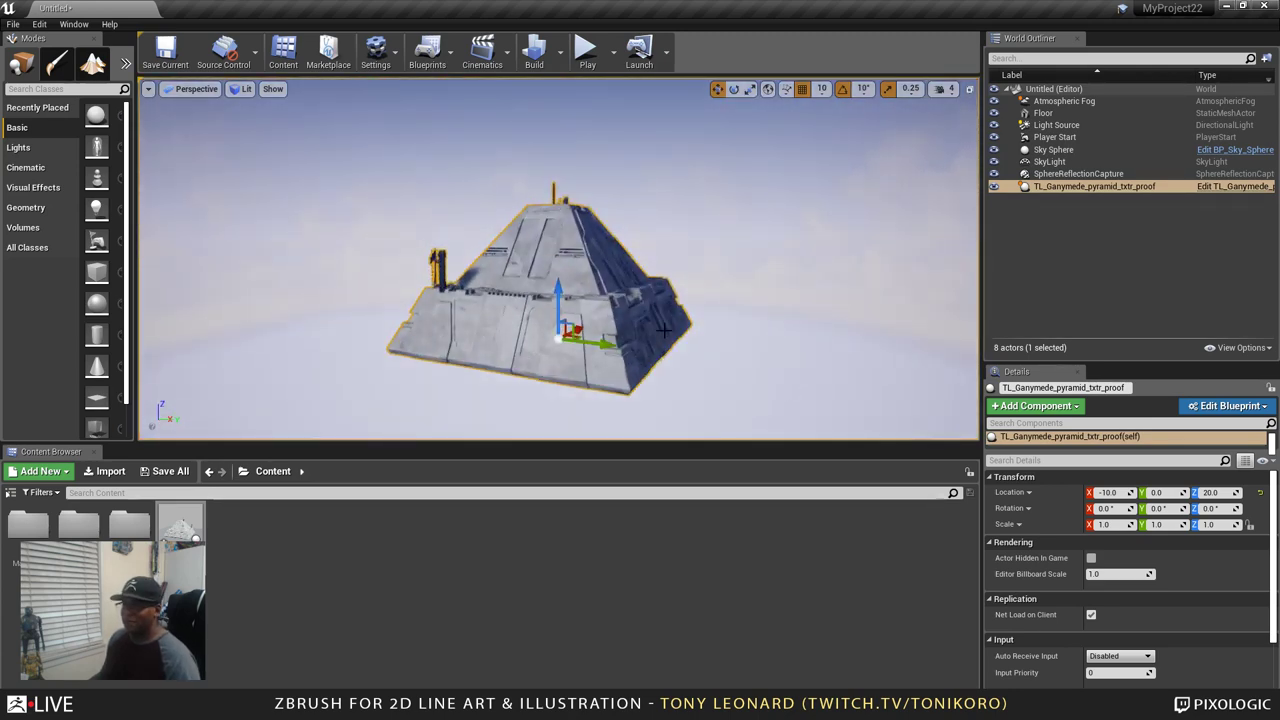
pyautogui.keyDown('alt'); pyautogui.moveTo(663, 330); pyautogui.dragTo(726, 393); pyautogui.keyUp('alt')
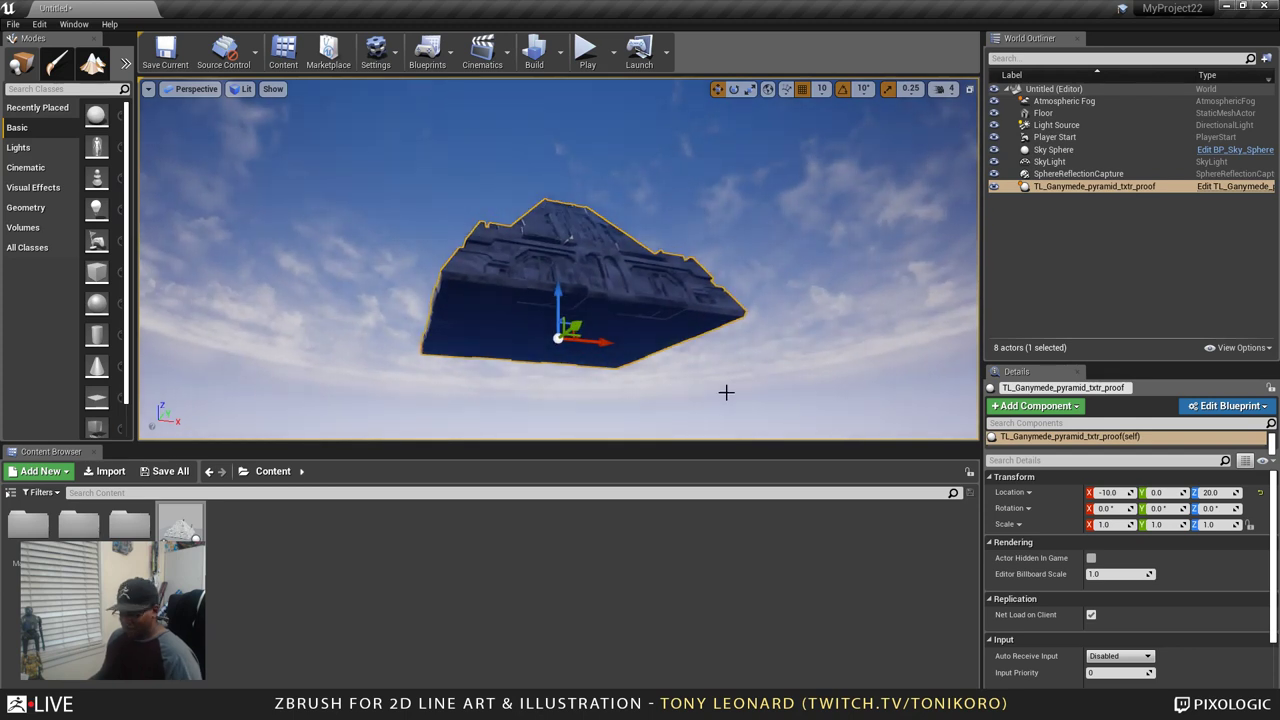
# Raise the viewport camera speed to 7 and frame the selected pyramid
pyautogui.press('r')
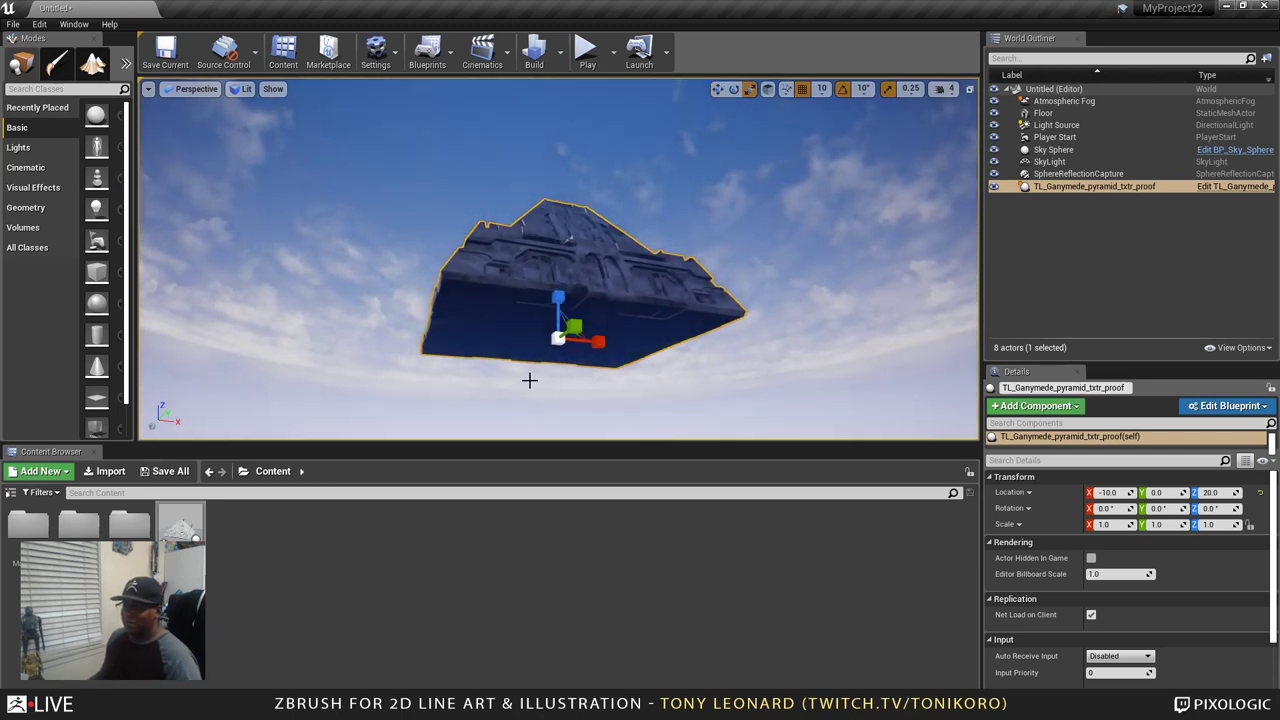
pyautogui.keyDown('alt'); pyautogui.moveTo(529, 380); pyautogui.dragTo(548, 360); pyautogui.keyUp('alt')
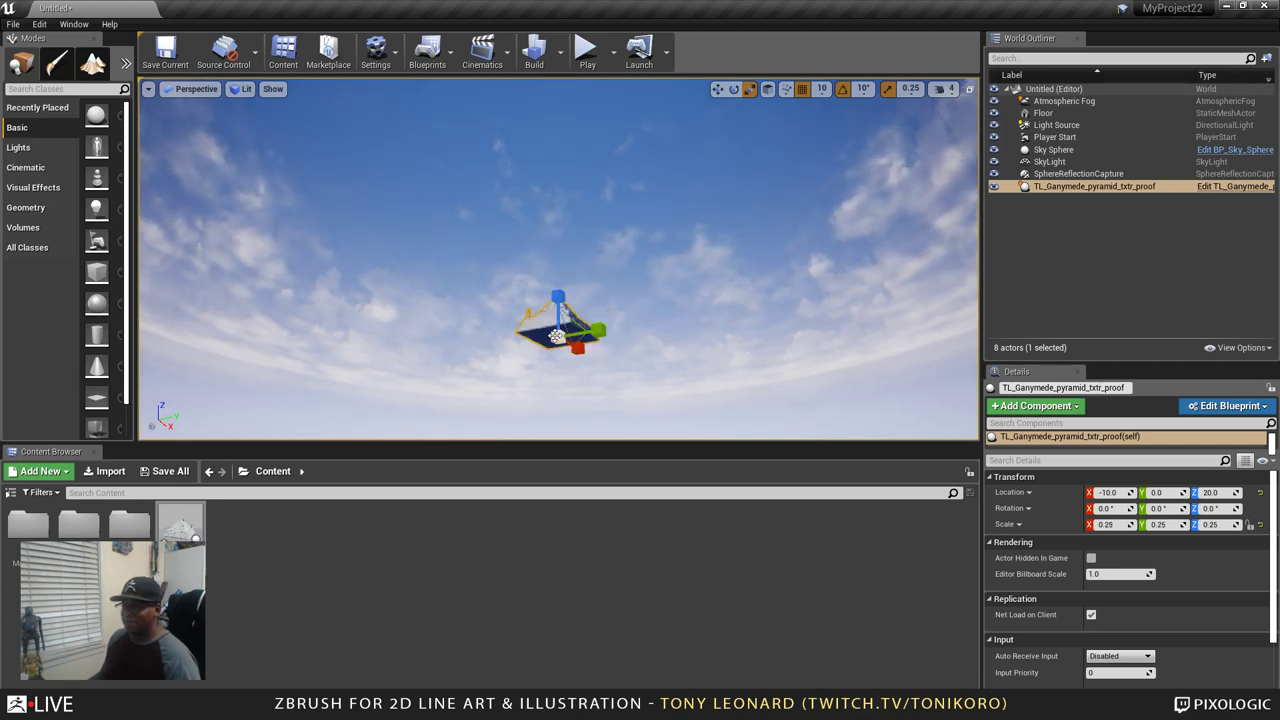
pyautogui.click(947, 89)
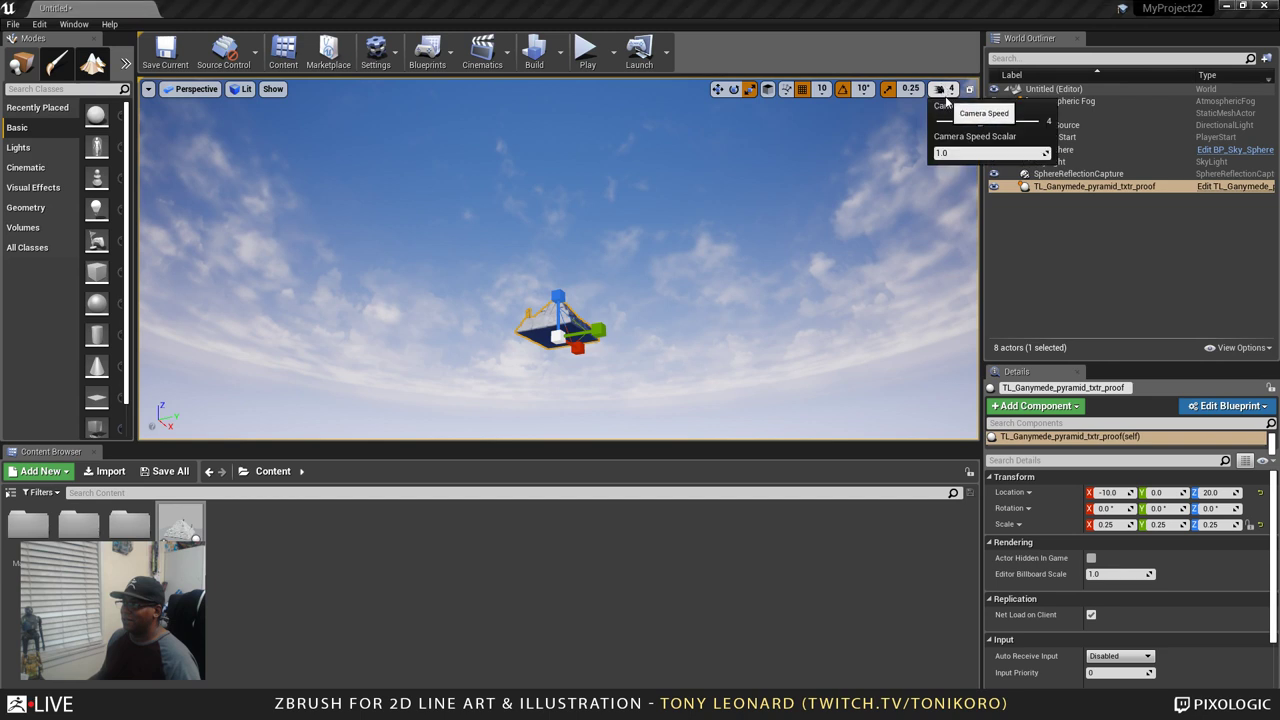
pyautogui.moveTo(983, 120); pyautogui.dragTo(1014, 119)
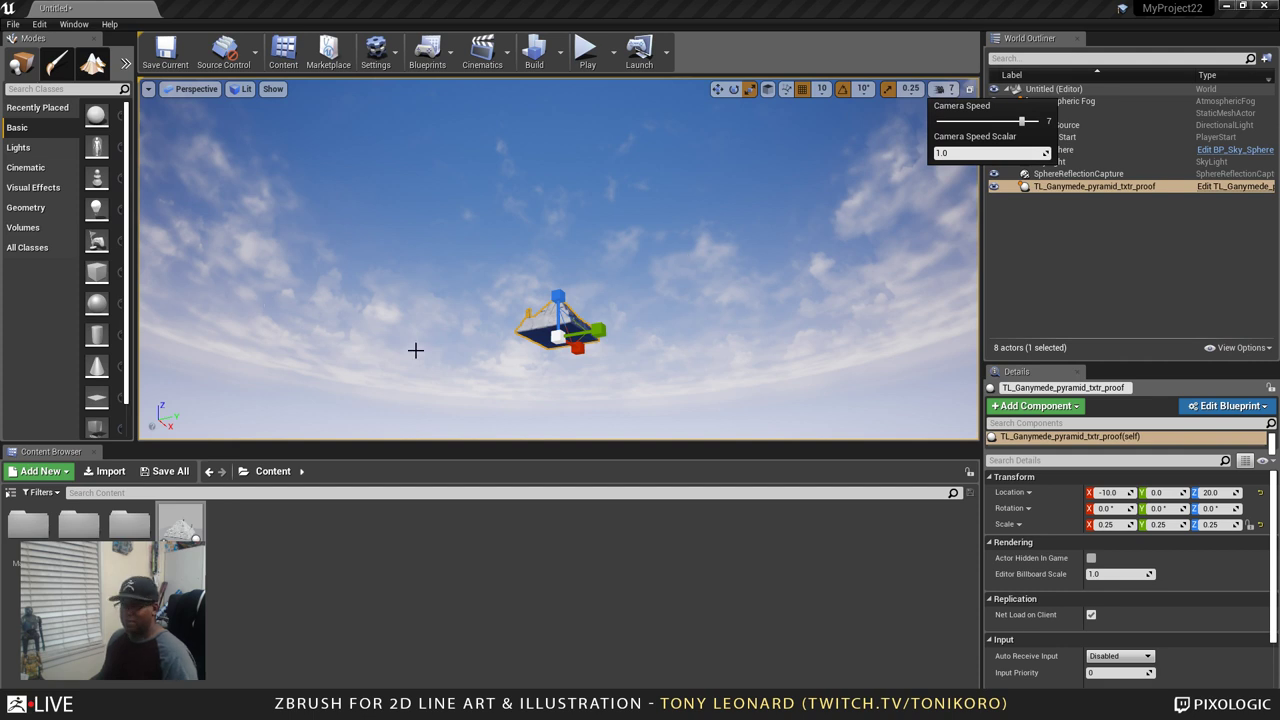
pyautogui.click(522, 334)
pyautogui.press('w')
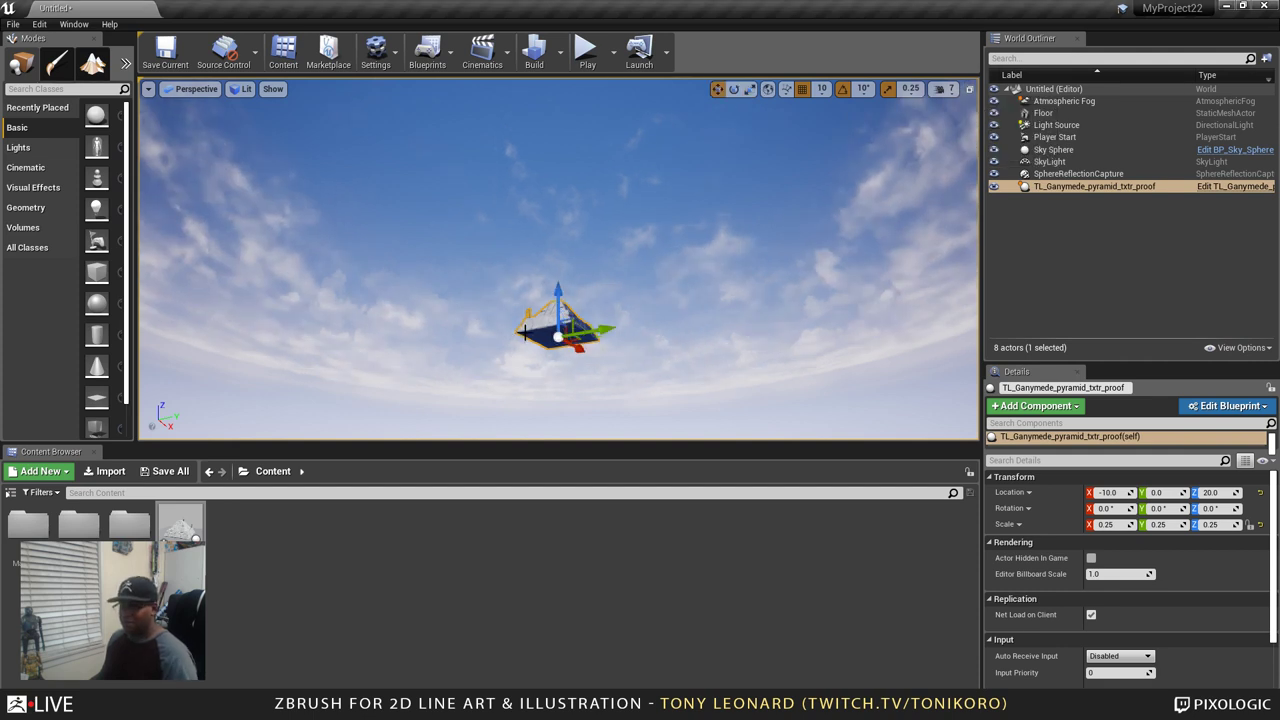
pyautogui.keyDown('alt'); pyautogui.moveTo(666, 269); pyautogui.dragTo(627, 287); pyautogui.keyUp('alt')
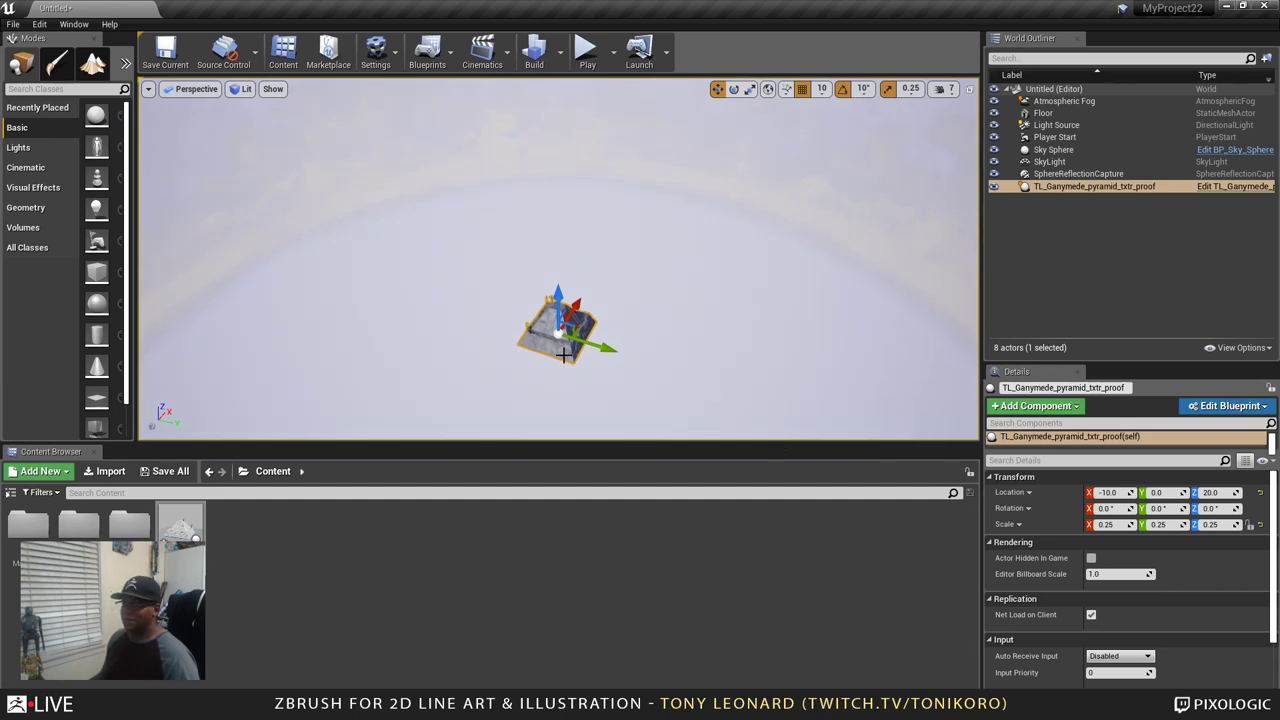
pyautogui.press('f')
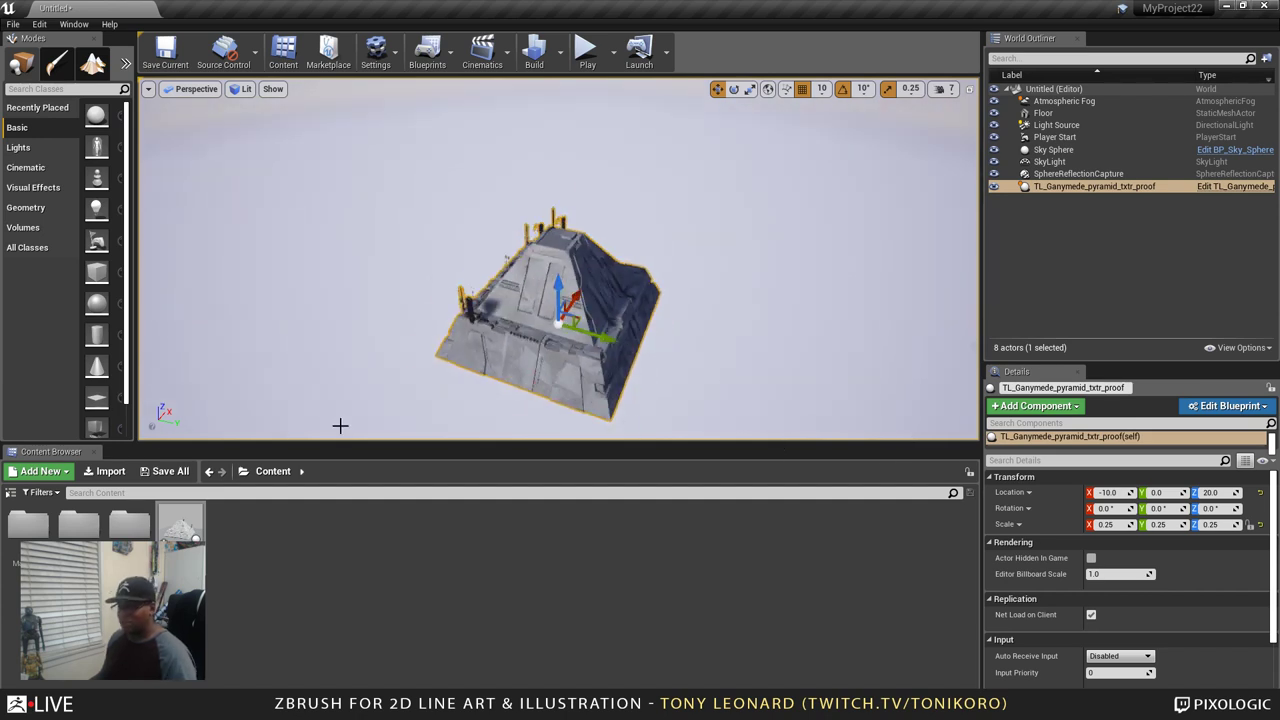
pyautogui.keyDown('alt'); pyautogui.moveTo(632, 384); pyautogui.dragTo(632, 340); pyautogui.keyUp('alt')
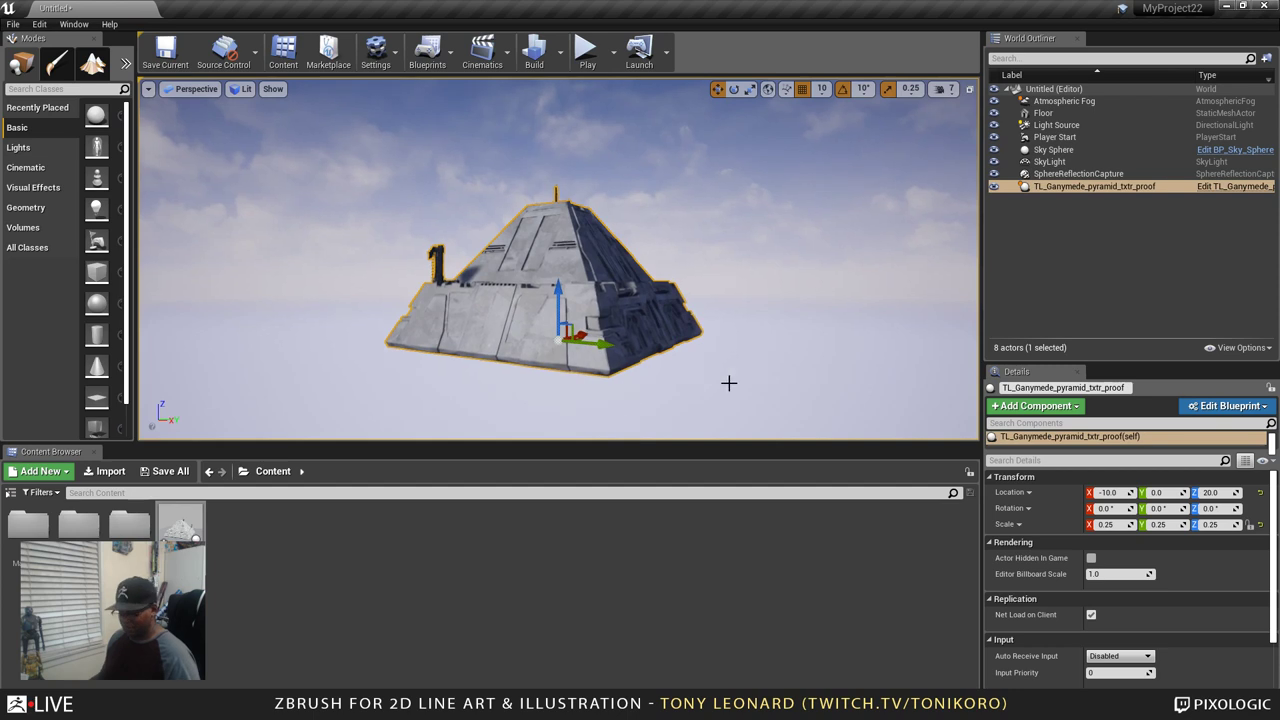
# Set the scale snap to 0.03125 and shrink the pyramid uniformly to 0.03125
pyautogui.press('r')
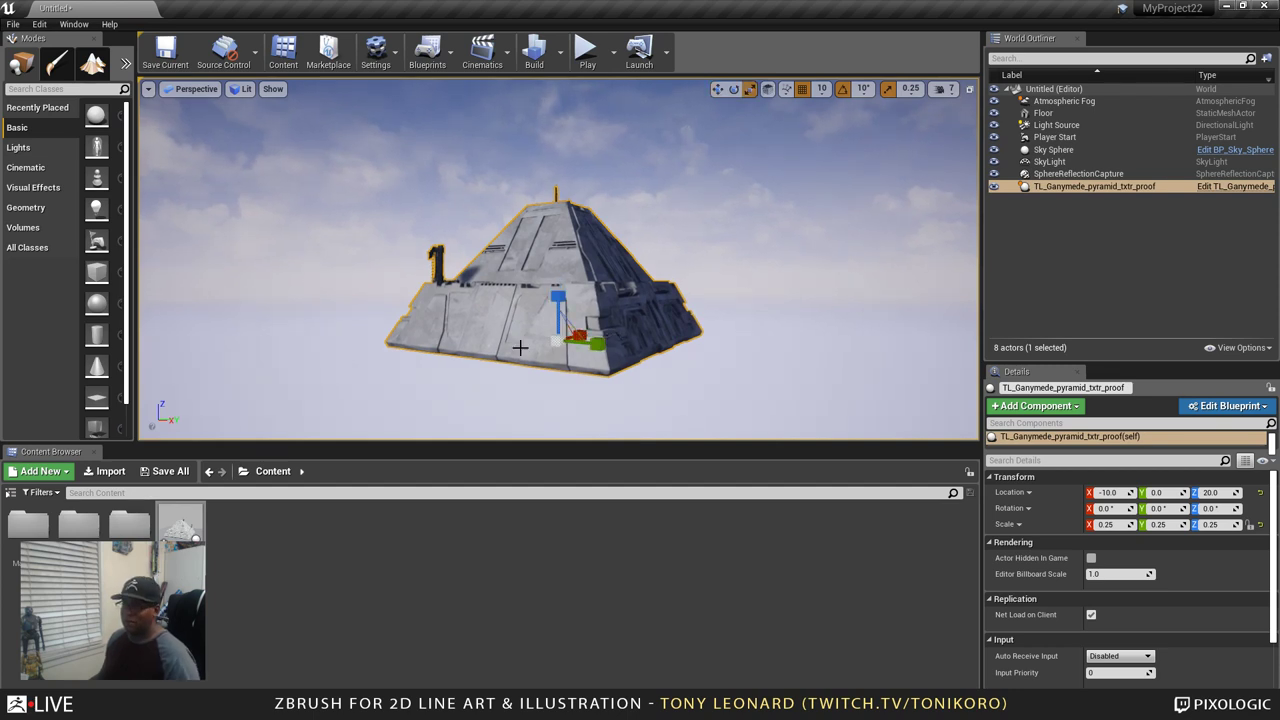
pyautogui.moveTo(558, 340)
pyautogui.mouseDown()
pyautogui.moveTo(530, 370)
pyautogui.moveTo(558, 340)
pyautogui.mouseUp()
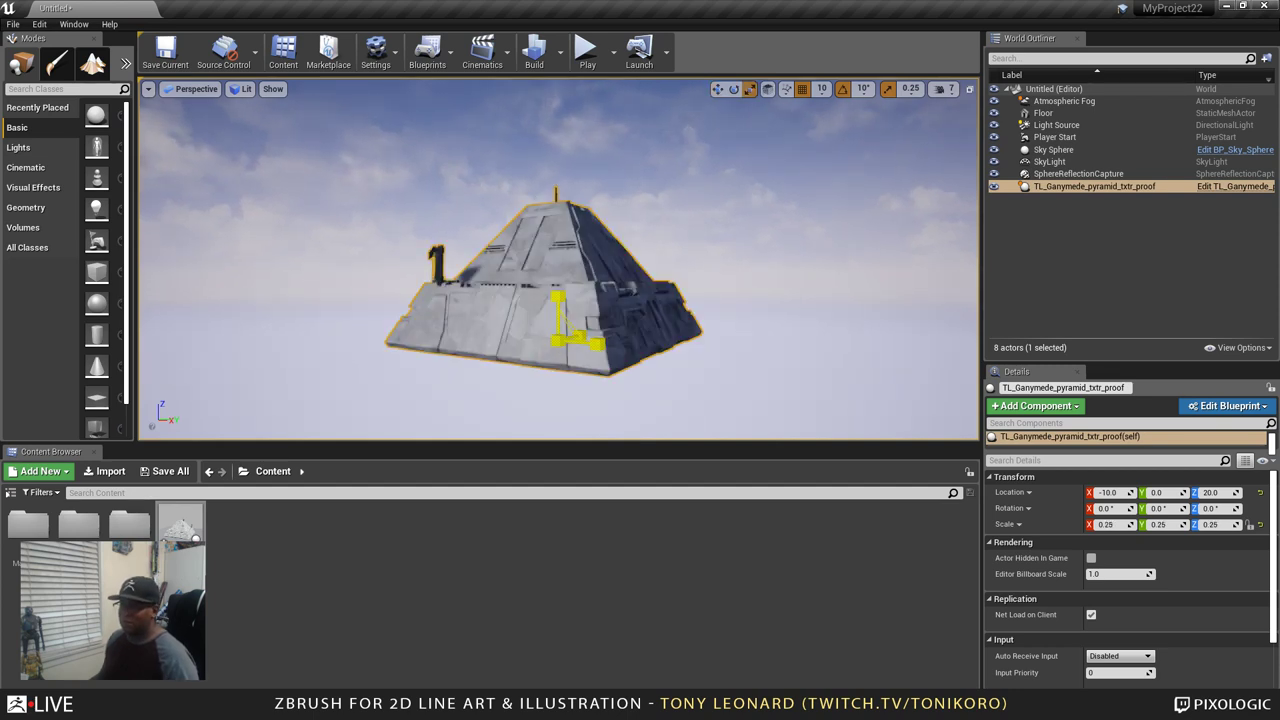
pyautogui.click(911, 89)
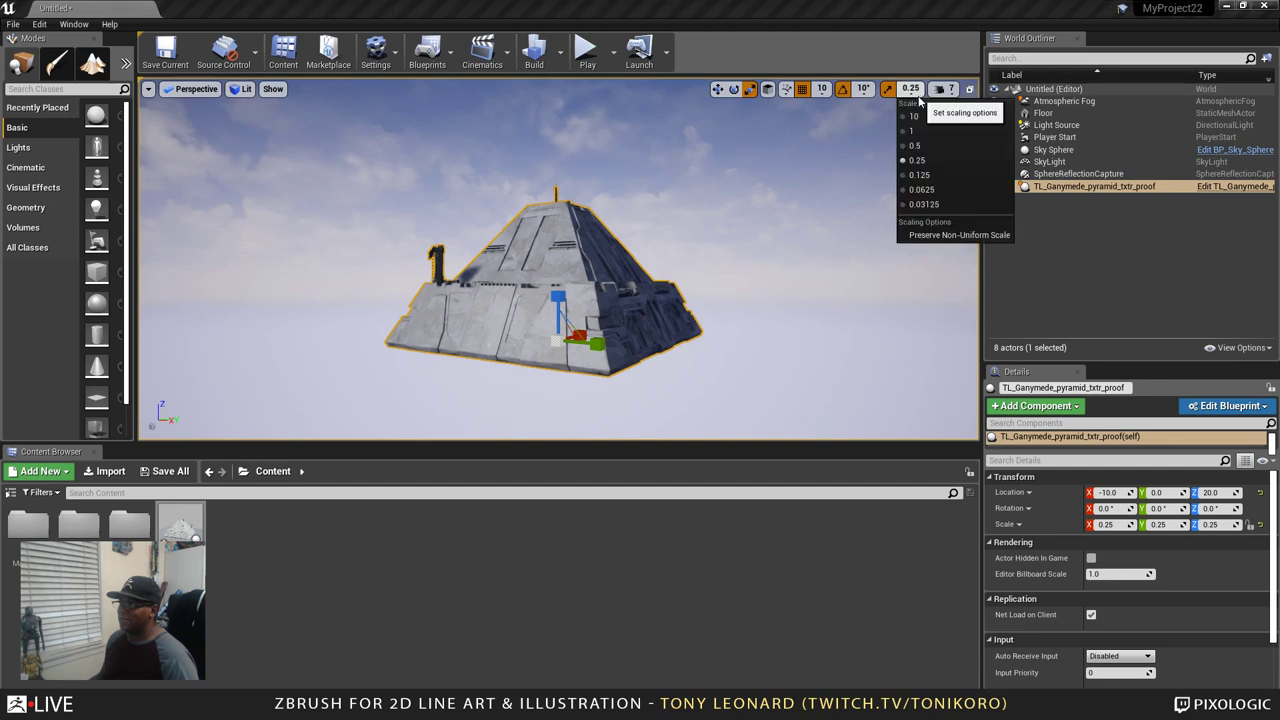
pyautogui.click(928, 206)
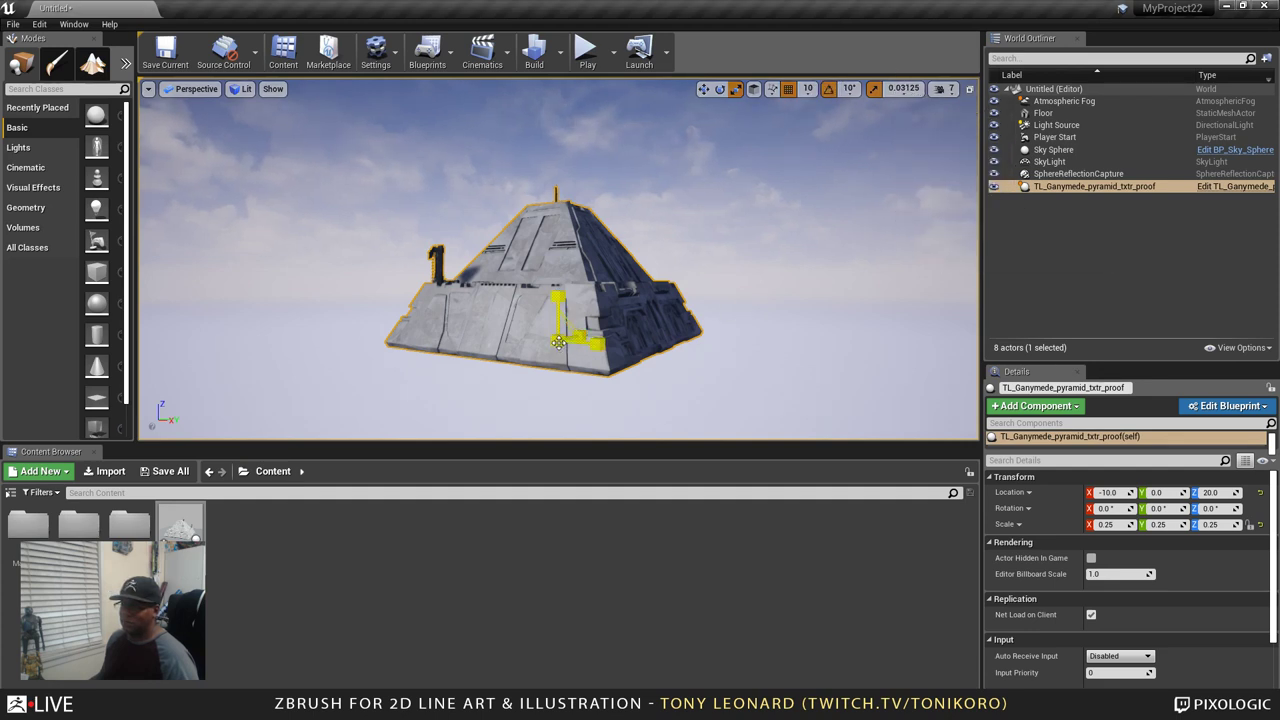
pyautogui.moveTo(558, 342); pyautogui.dragTo(530, 370)
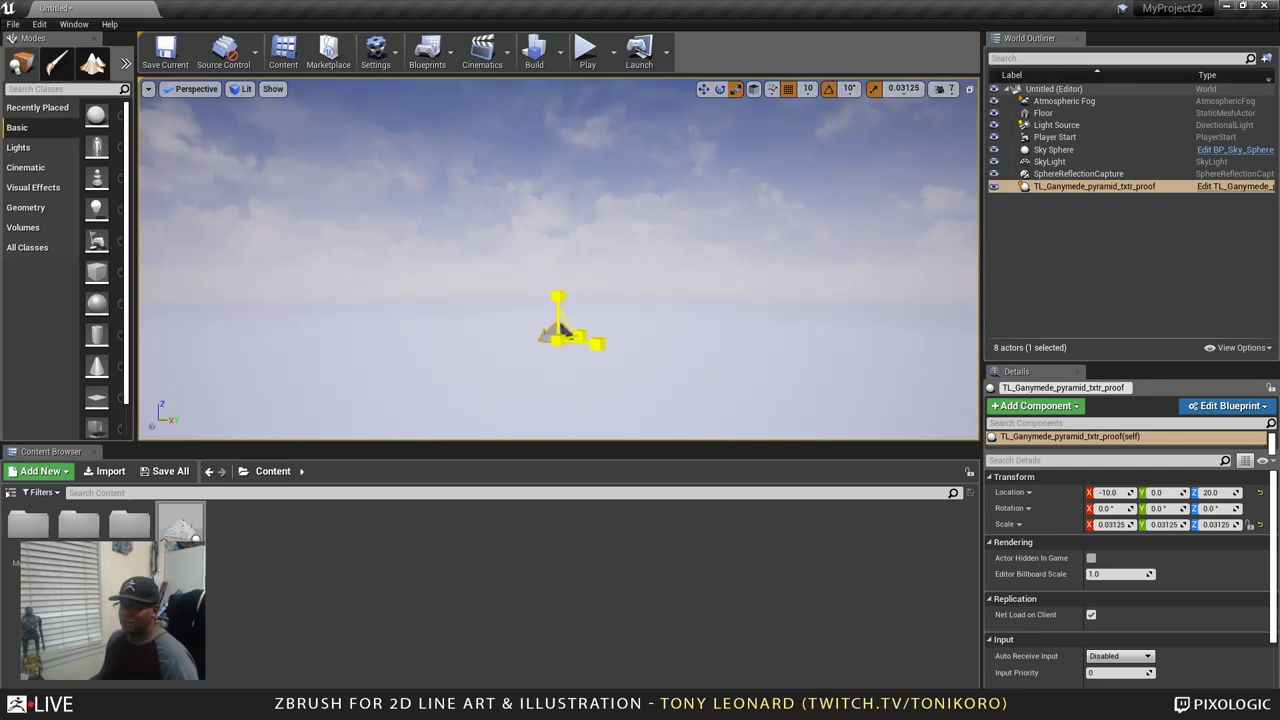
# Enlarge the pyramid to a uniform 0.09375 scale and orbit around it
pyautogui.moveTo(563, 330); pyautogui.dragTo(563, 389)
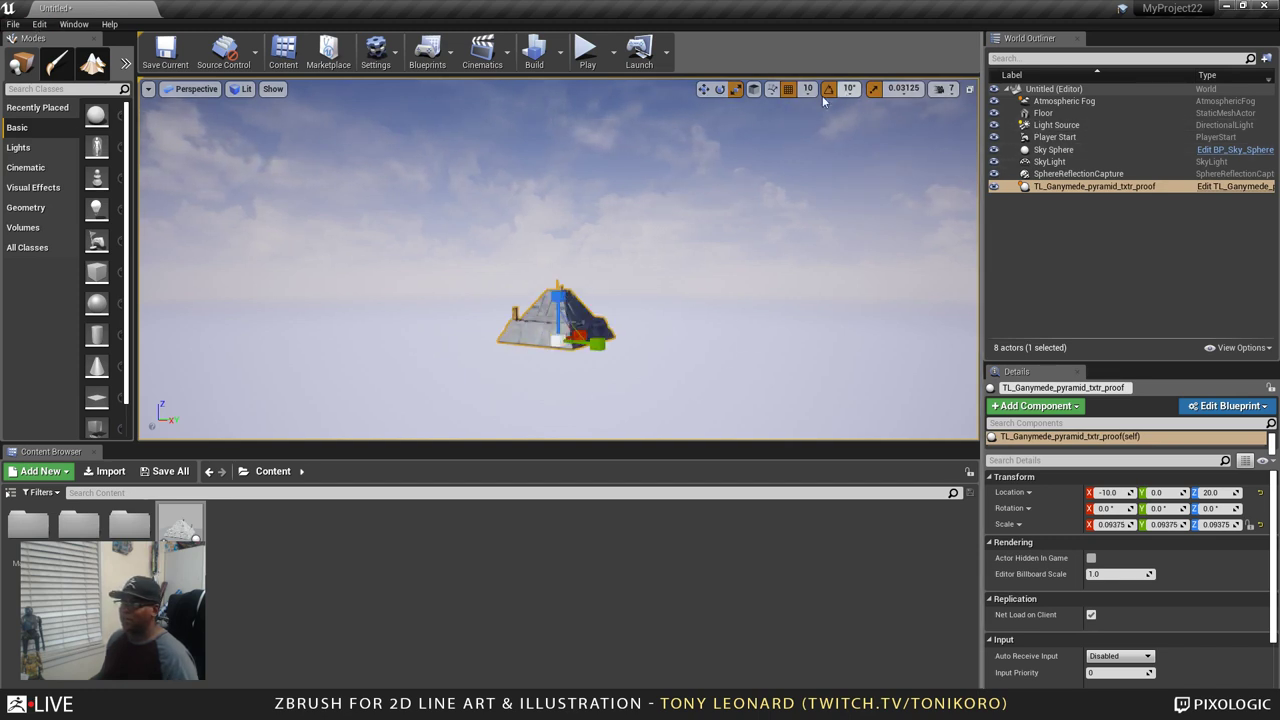
pyautogui.press('w')
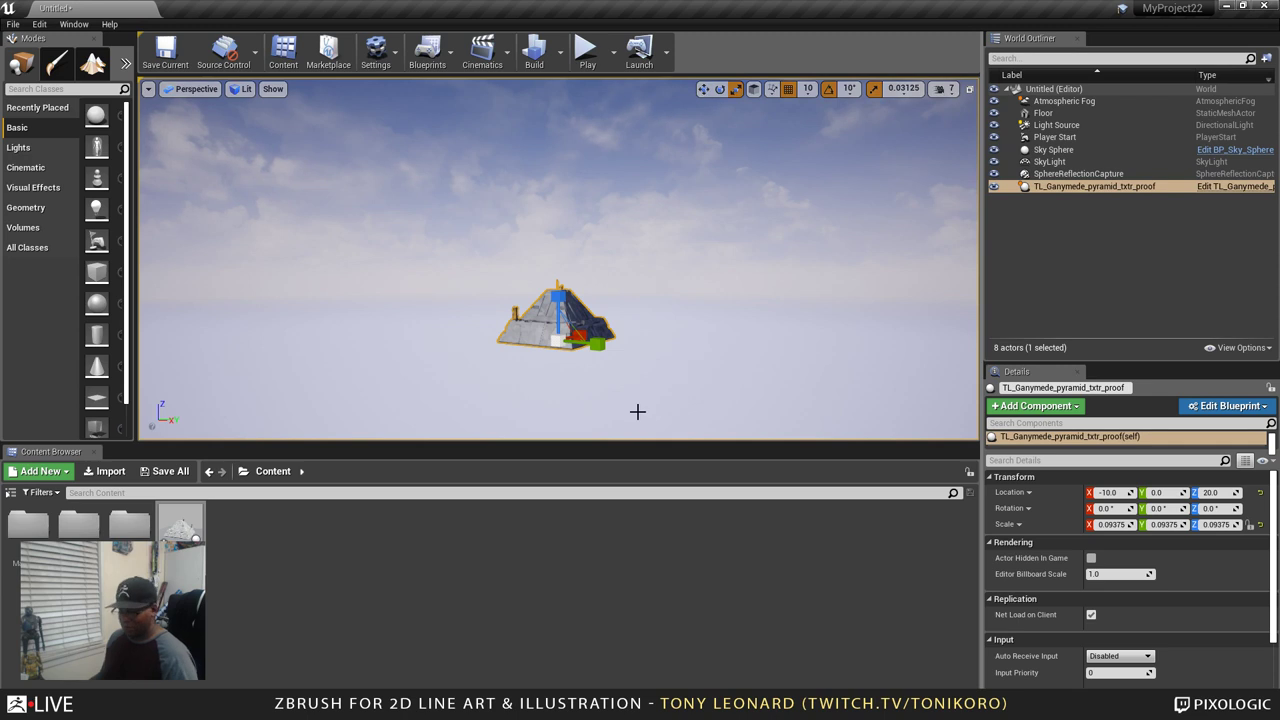
pyautogui.keyDown('alt'); pyautogui.moveTo(541, 371); pyautogui.dragTo(755, 353); pyautogui.keyUp('alt')
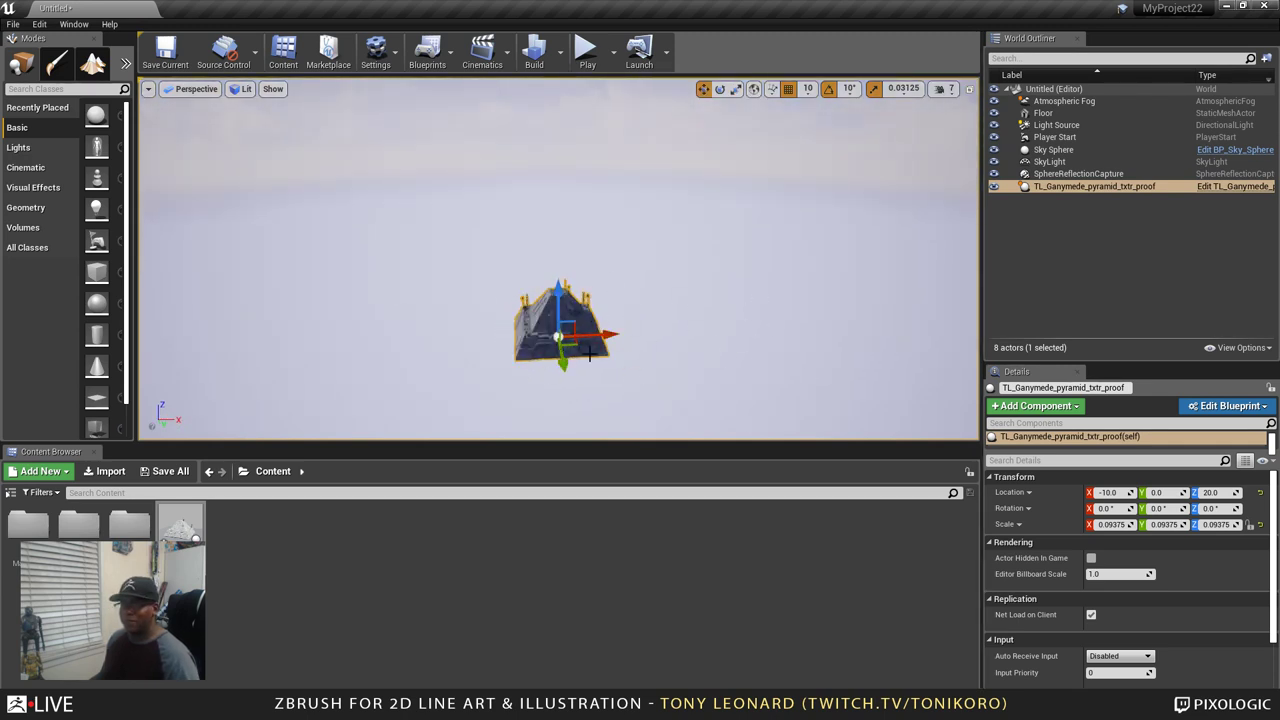
pyautogui.keyDown('alt'); pyautogui.moveTo(796, 292); pyautogui.dragTo(771, 326); pyautogui.keyUp('alt')
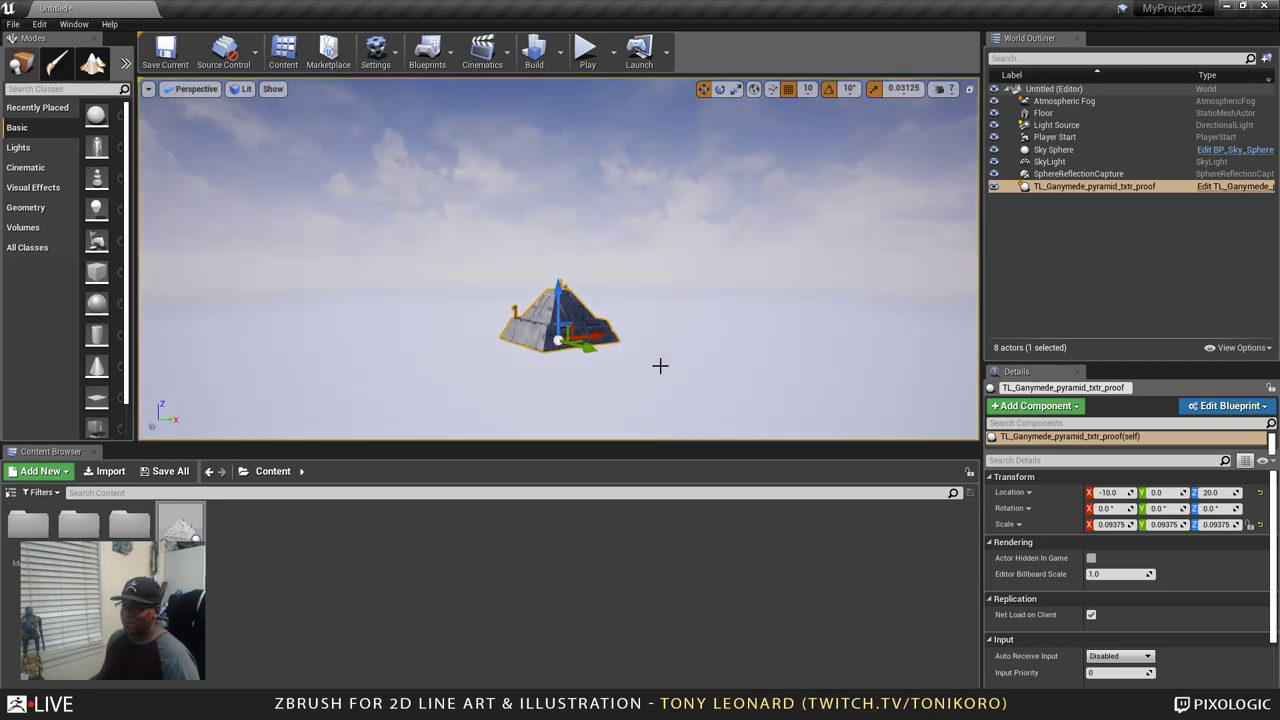
# Zoom in close to inspect the pyramid's dark top, lighter side and right face
pyautogui.keyDown('alt'); pyautogui.moveTo(660, 365); pyautogui.dragTo(580, 400); pyautogui.keyUp('alt')
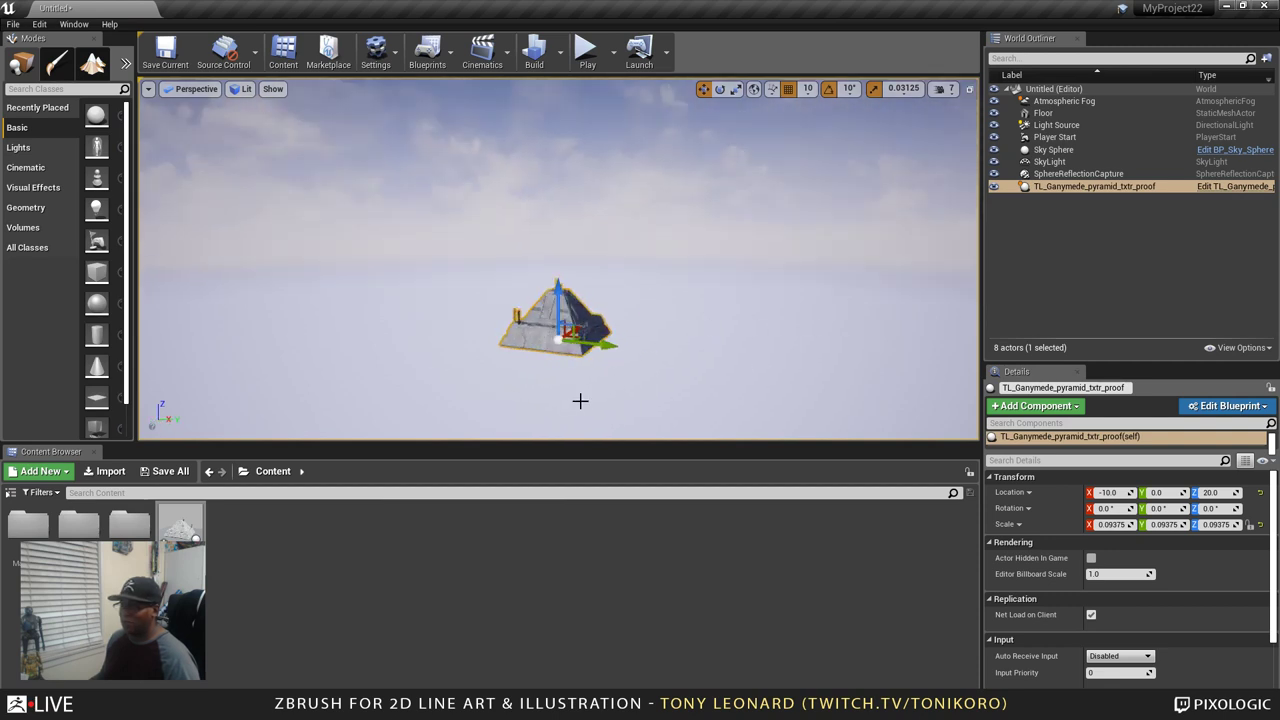
pyautogui.keyDown('alt'); pyautogui.moveTo(780, 324); pyautogui.dragTo(790, 355); pyautogui.keyUp('alt')
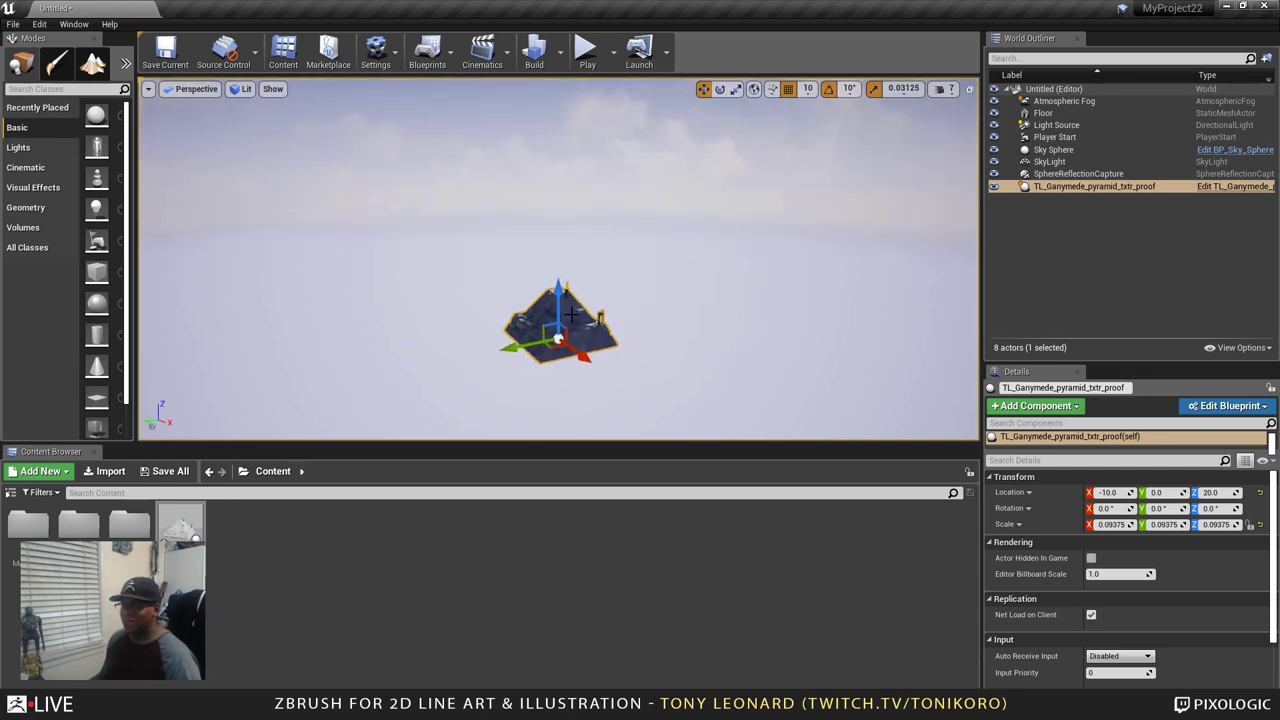
pyautogui.keyDown('alt'); pyautogui.moveTo(645, 404); pyautogui.dragTo(653, 391); pyautogui.keyUp('alt')
pyautogui.press('f')
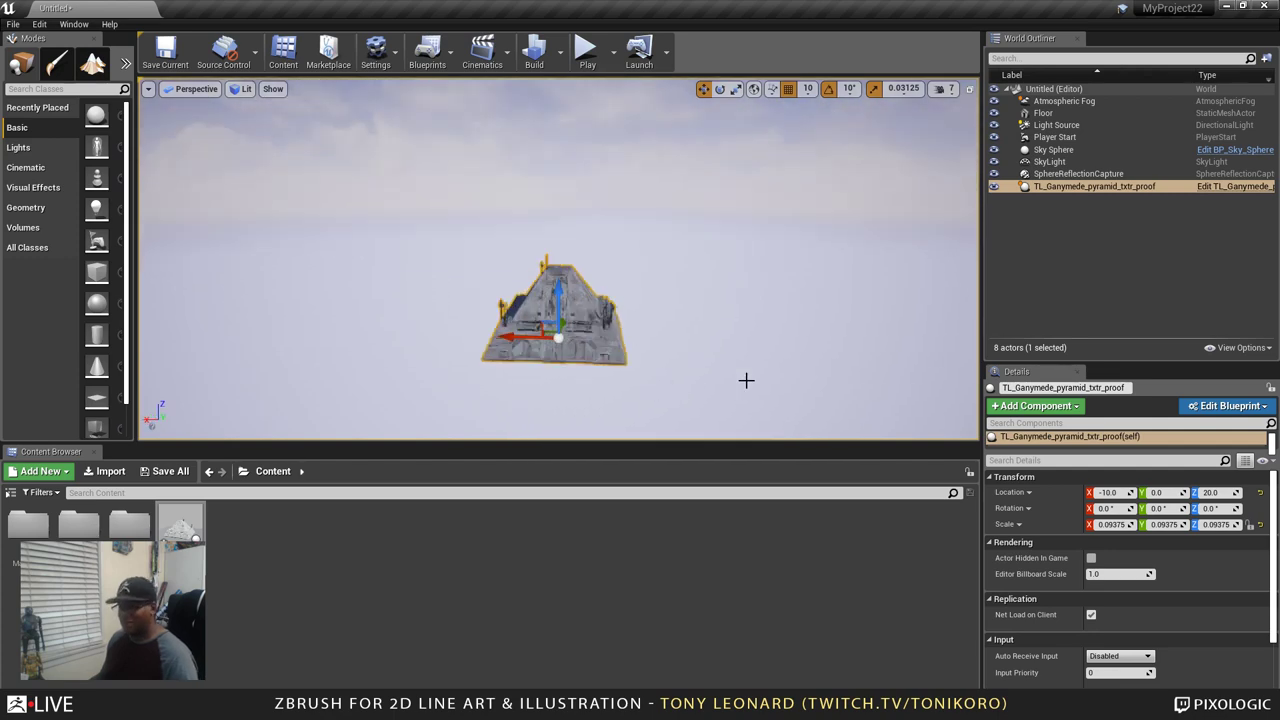
pyautogui.scroll(5, 649, 316)
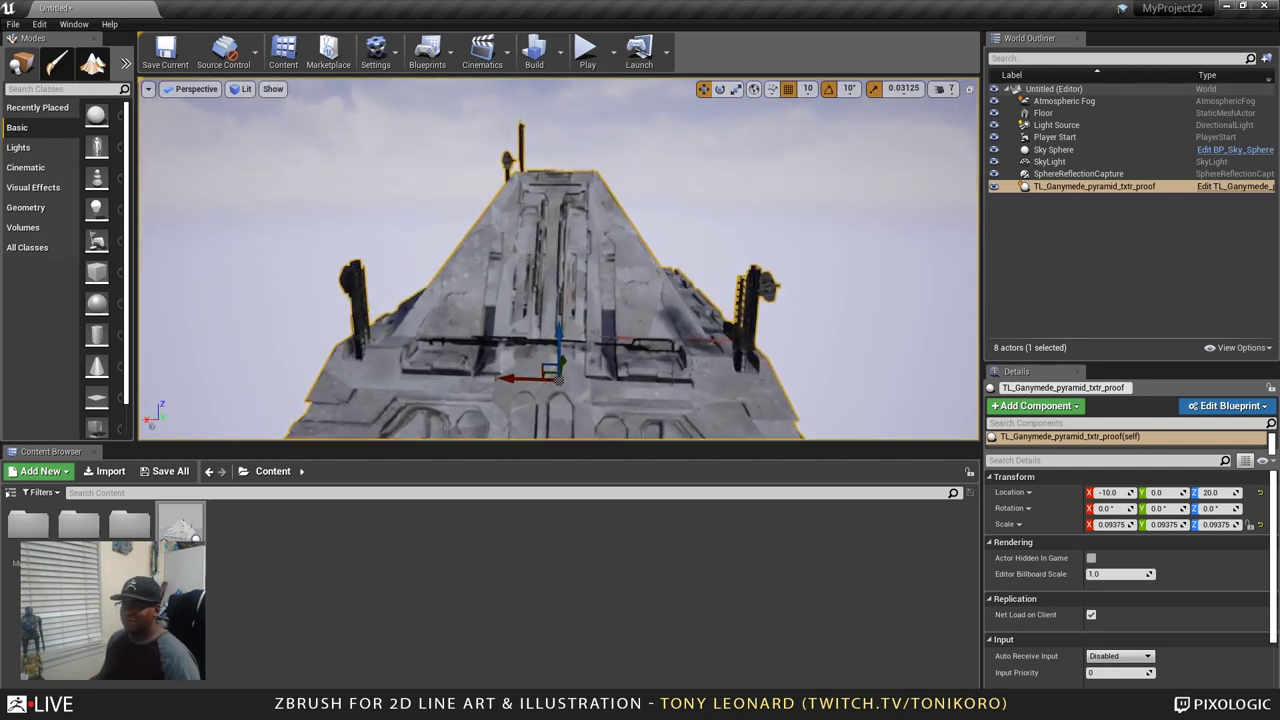
pyautogui.keyDown('alt'); pyautogui.moveTo(728, 295); pyautogui.dragTo(652, 285); pyautogui.keyUp('alt')
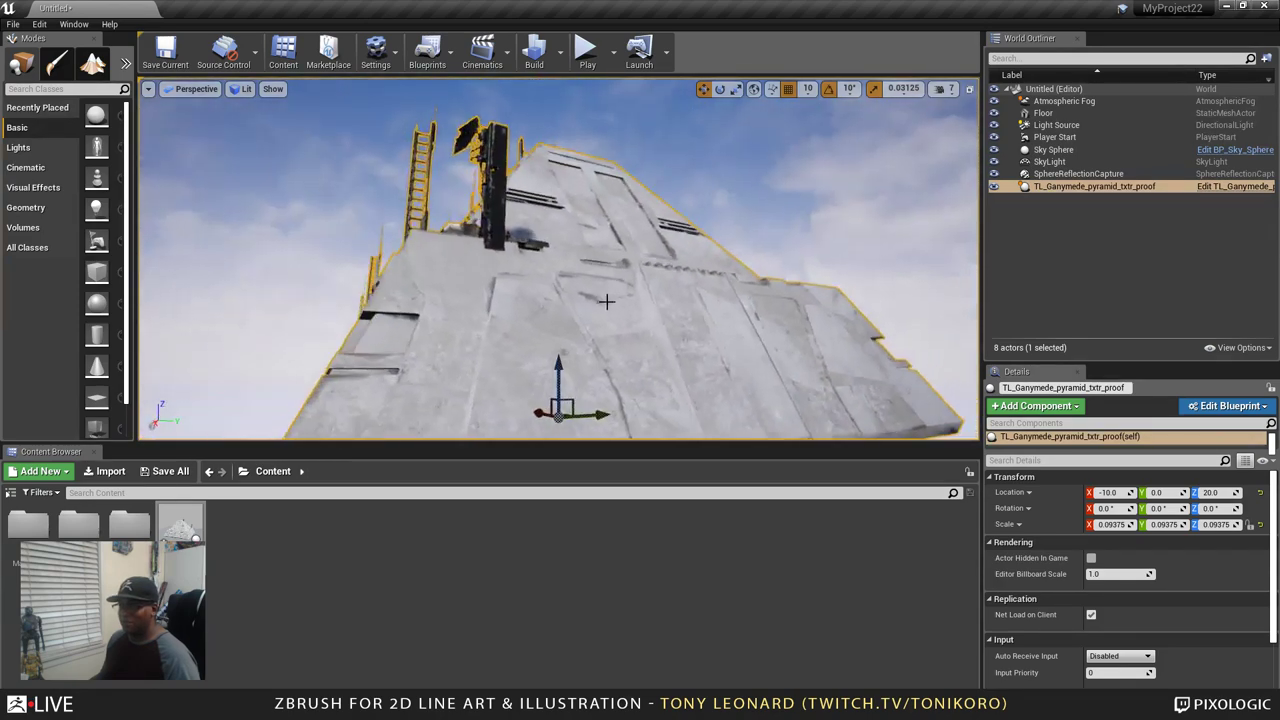
# Open the Textures folder and view the pyramid's panelled faces and towers from low angles
pyautogui.doubleClick(129, 522)
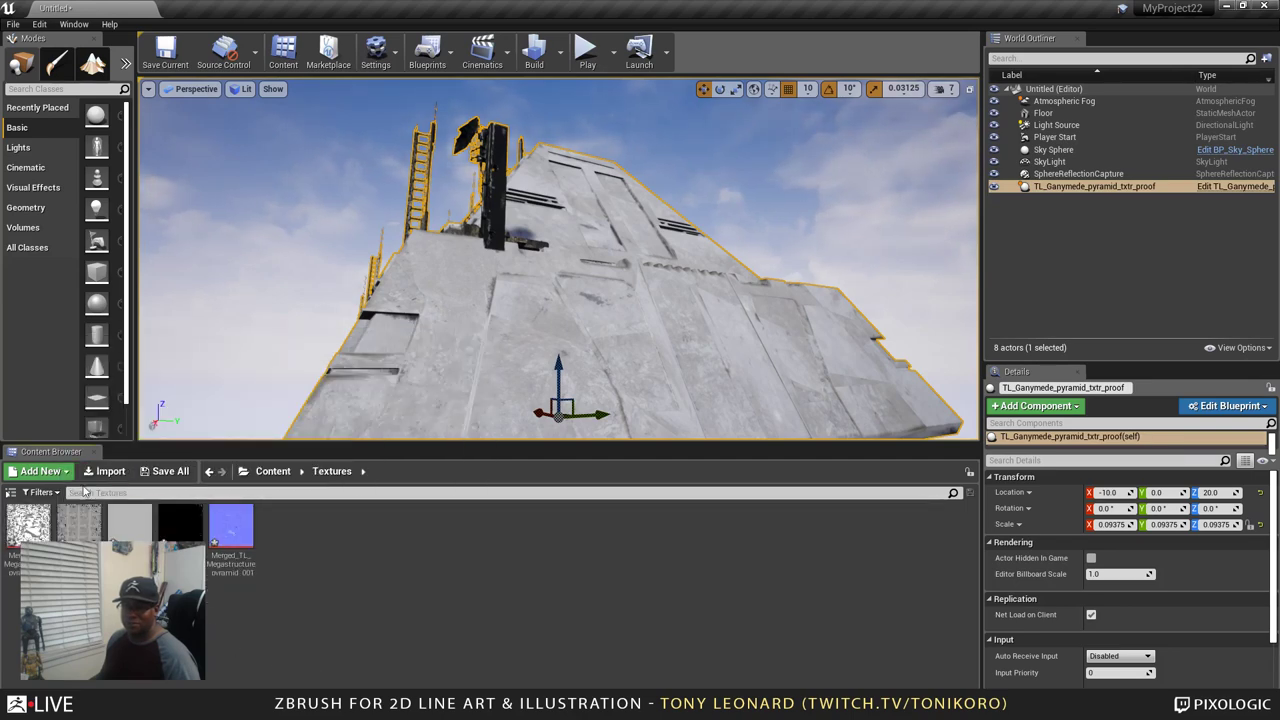
pyautogui.keyDown('alt'); pyautogui.moveTo(545, 297); pyautogui.dragTo(545, 297); pyautogui.keyUp('alt')
pyautogui.keyDown('alt'); pyautogui.moveTo(518, 383); pyautogui.dragTo(371, 277); pyautogui.keyUp('alt')
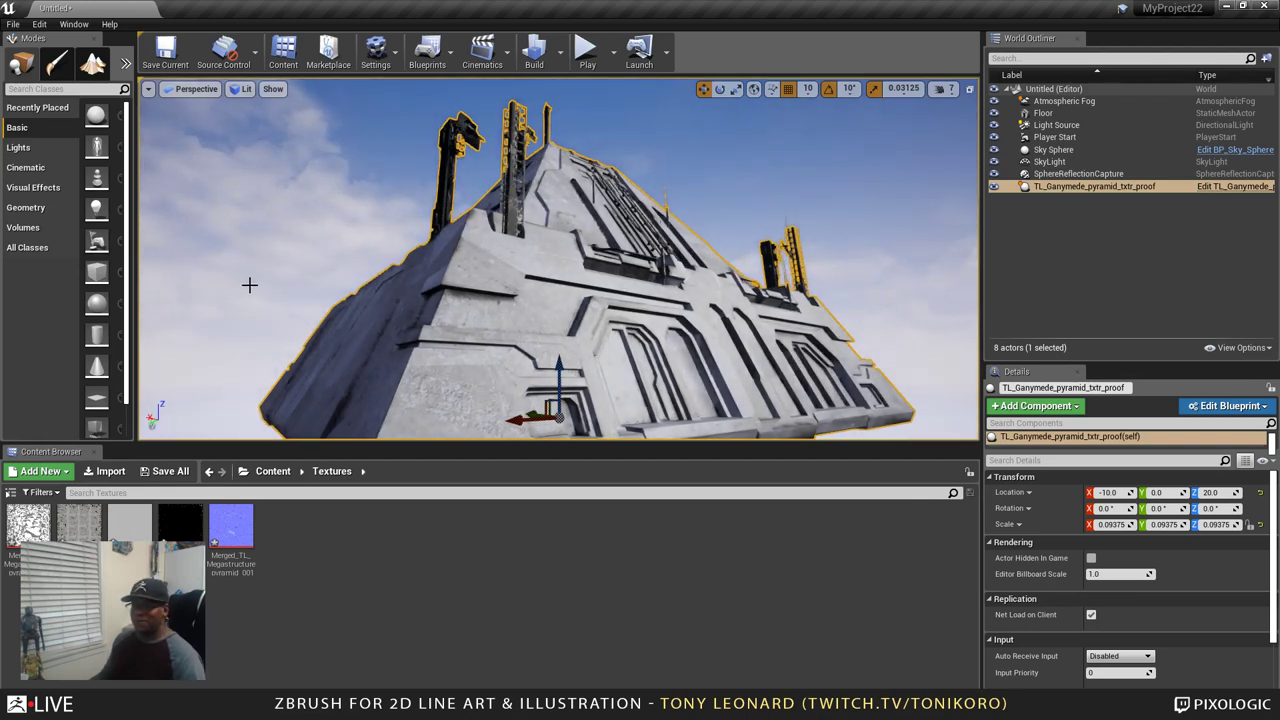
pyautogui.keyDown('alt'); pyautogui.moveTo(742, 372); pyautogui.dragTo(742, 372); pyautogui.keyUp('alt')
pyautogui.keyDown('alt'); pyautogui.moveTo(829, 378); pyautogui.dragTo(829, 378); pyautogui.keyUp('alt')
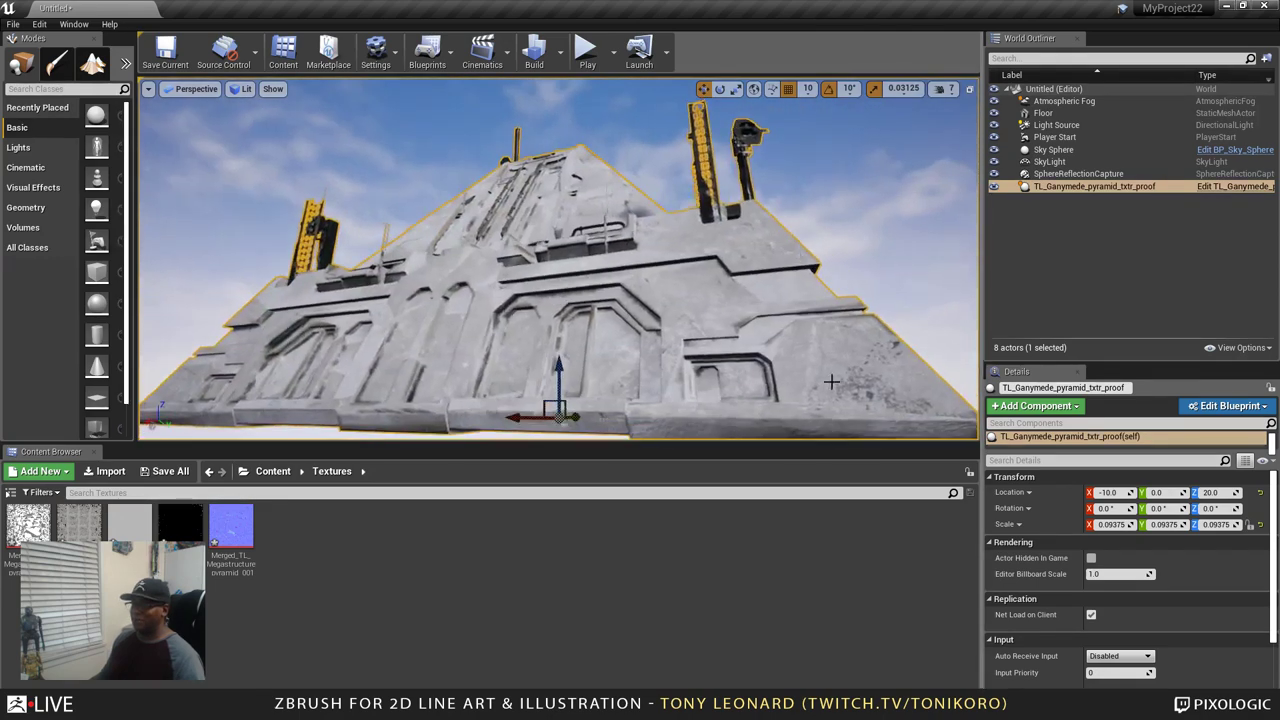
pyautogui.keyDown('alt'); pyautogui.moveTo(431, 298); pyautogui.dragTo(431, 298); pyautogui.keyUp('alt')
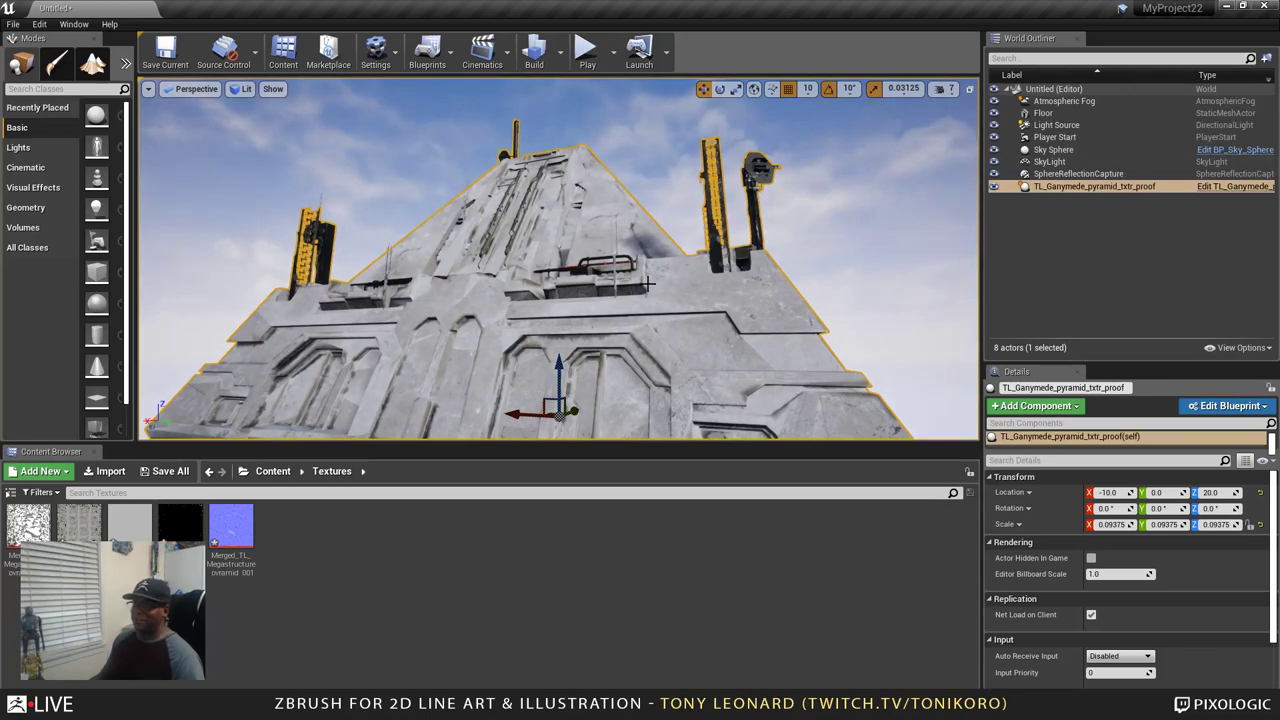
pyautogui.keyDown('alt'); pyautogui.moveTo(635, 307); pyautogui.dragTo(611, 317); pyautogui.keyUp('alt')
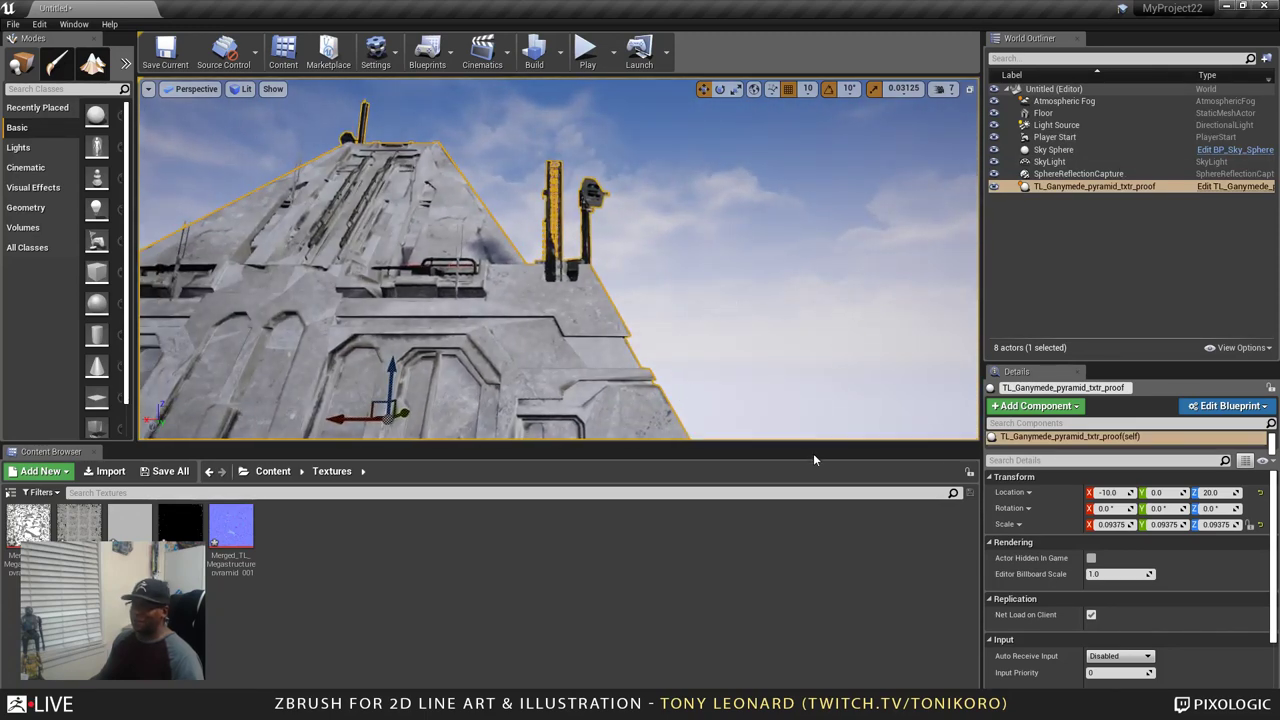
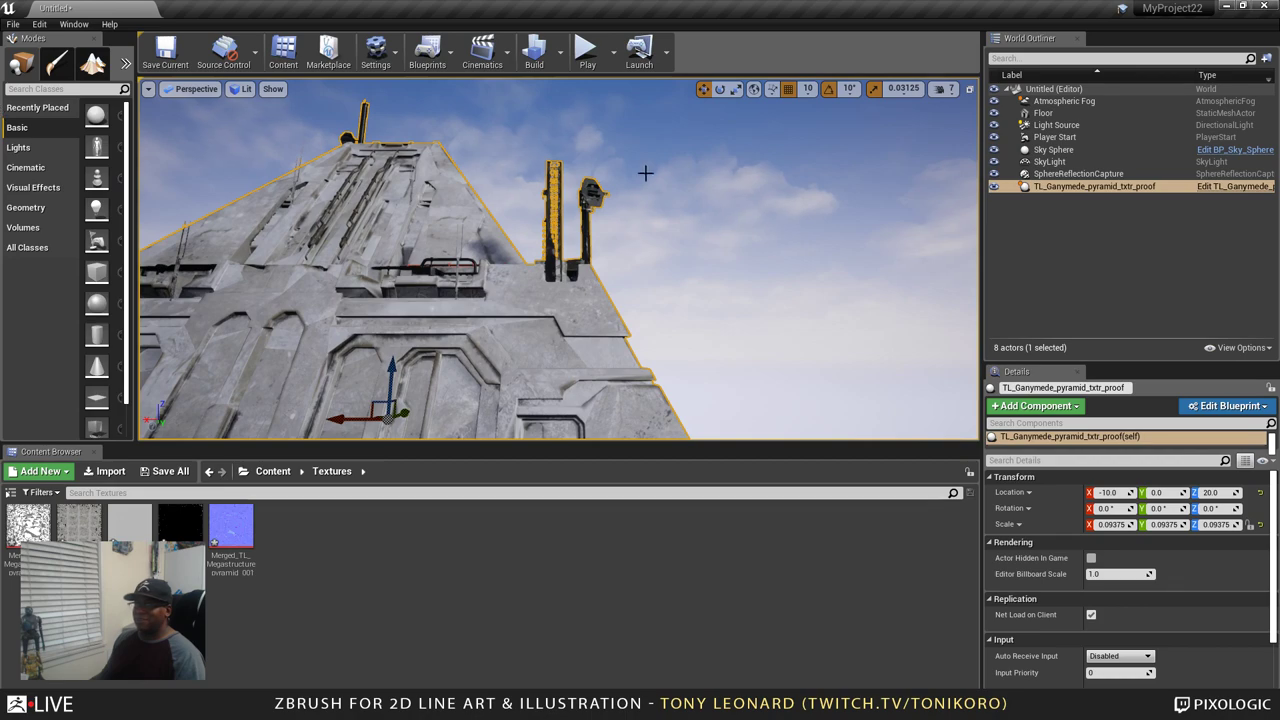
# Orbit the textured pyramid in Unreal, minimize Unreal and Marmoset Toolbag, and switch to ZBrush
pyautogui.keyDown('alt'); pyautogui.moveTo(646, 171); pyautogui.dragTo(505, 198); pyautogui.keyUp('alt')
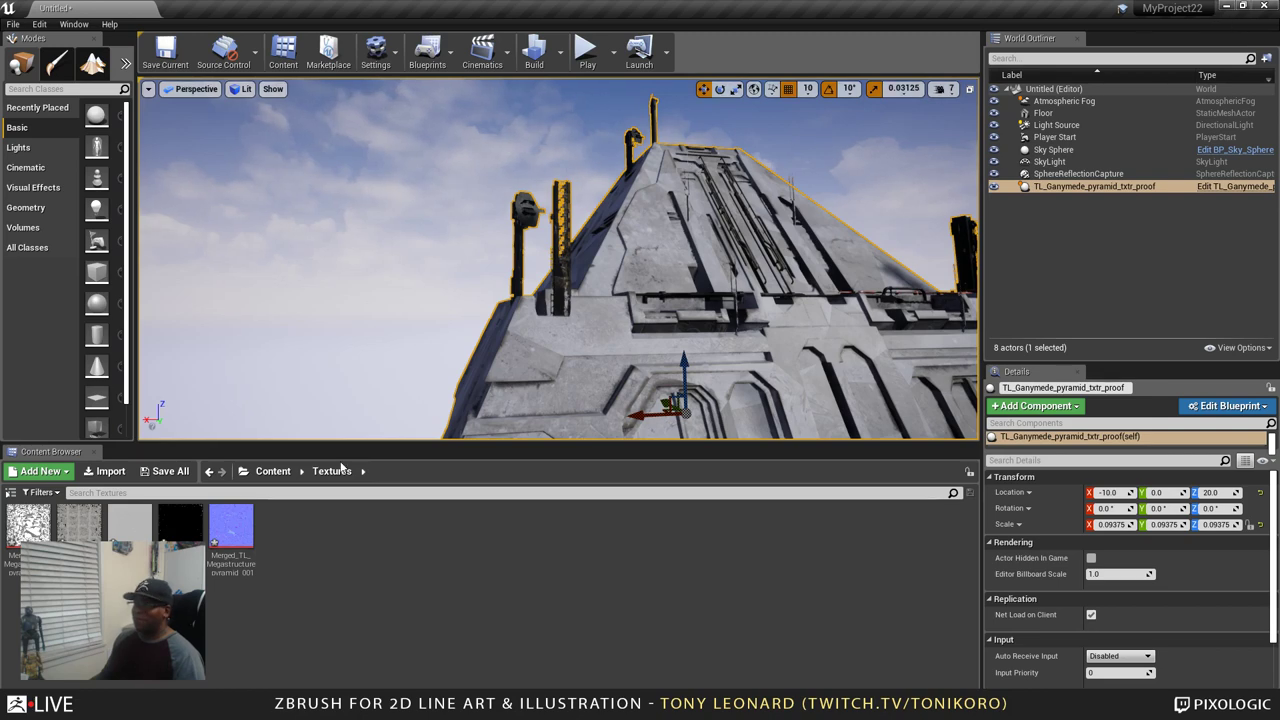
pyautogui.click(1235, 7)
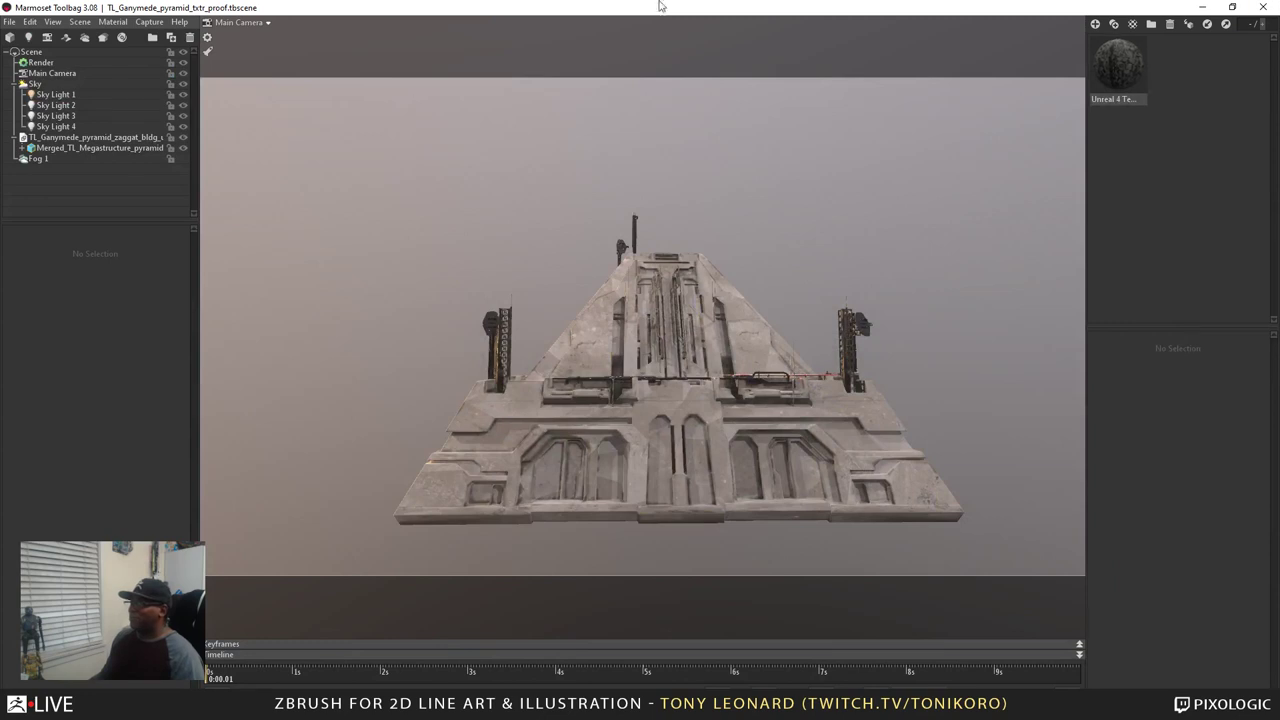
pyautogui.click(1203, 7)
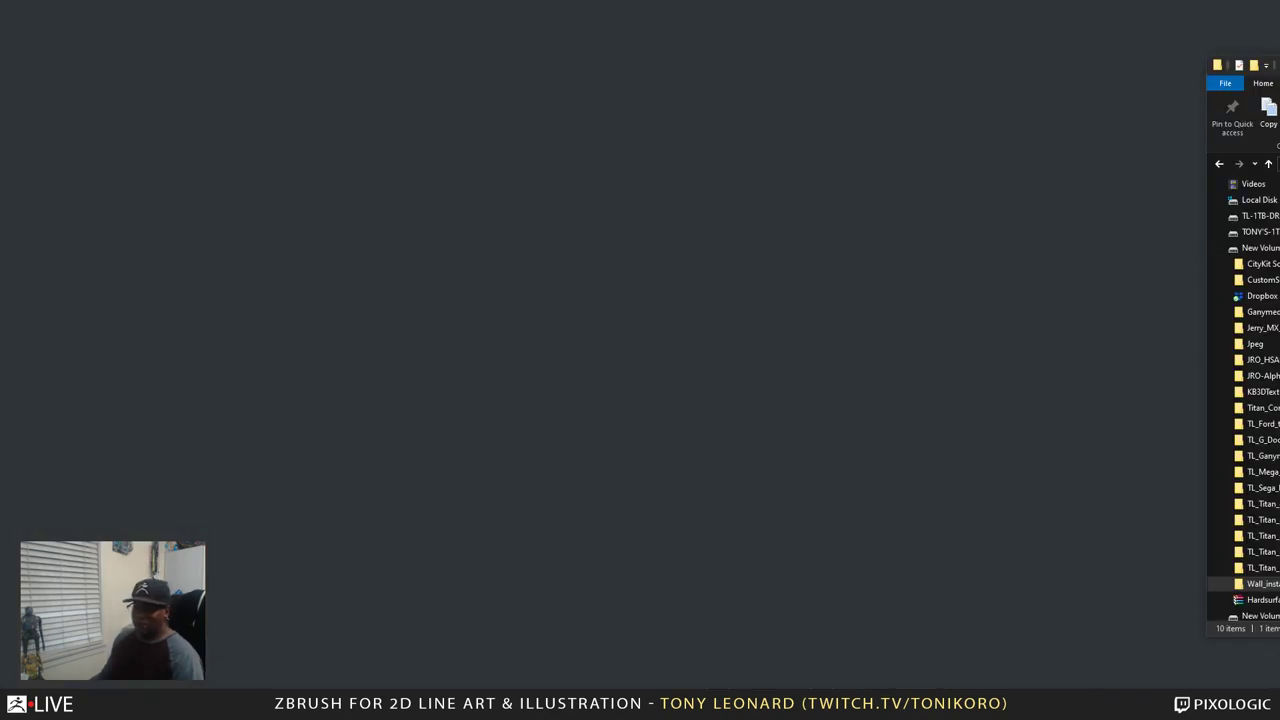
pyautogui.hotkey('alt', 'Tab')
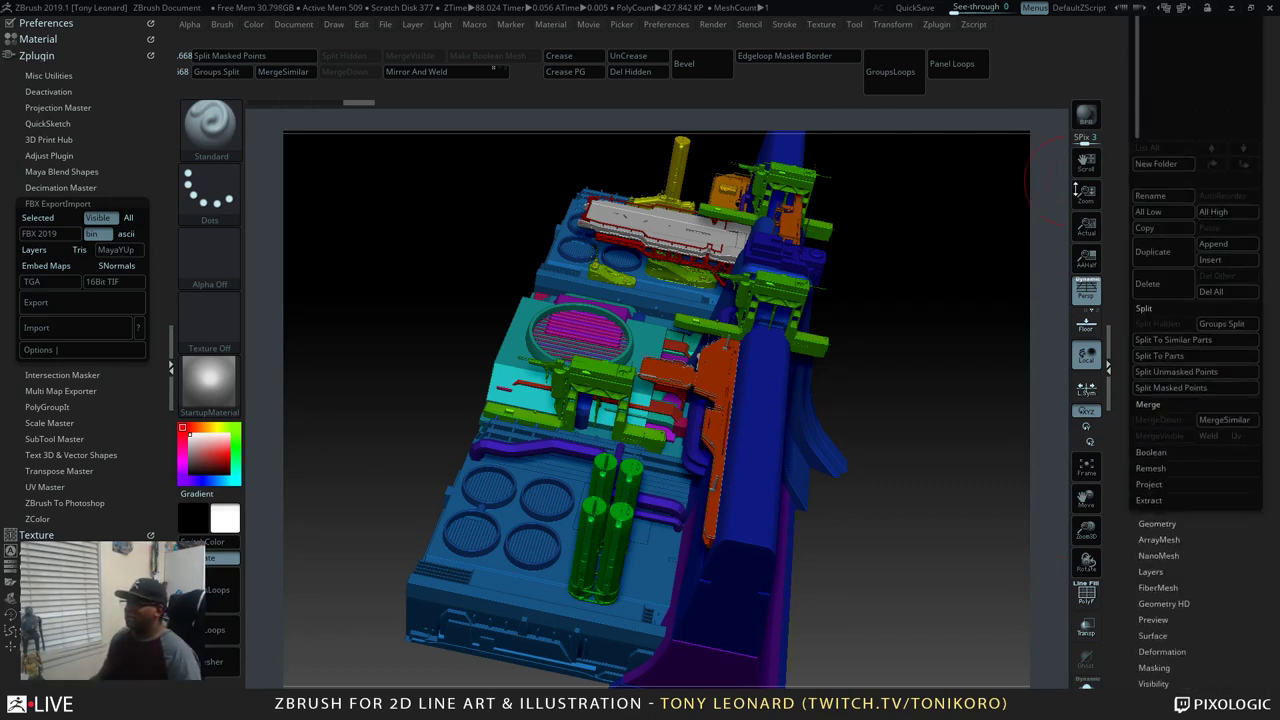
# Load the Cube3D primitive, draw and frame it, and show its polygon wireframe
pyautogui.moveTo(1126, 57); pyautogui.dragTo(1150, 290)
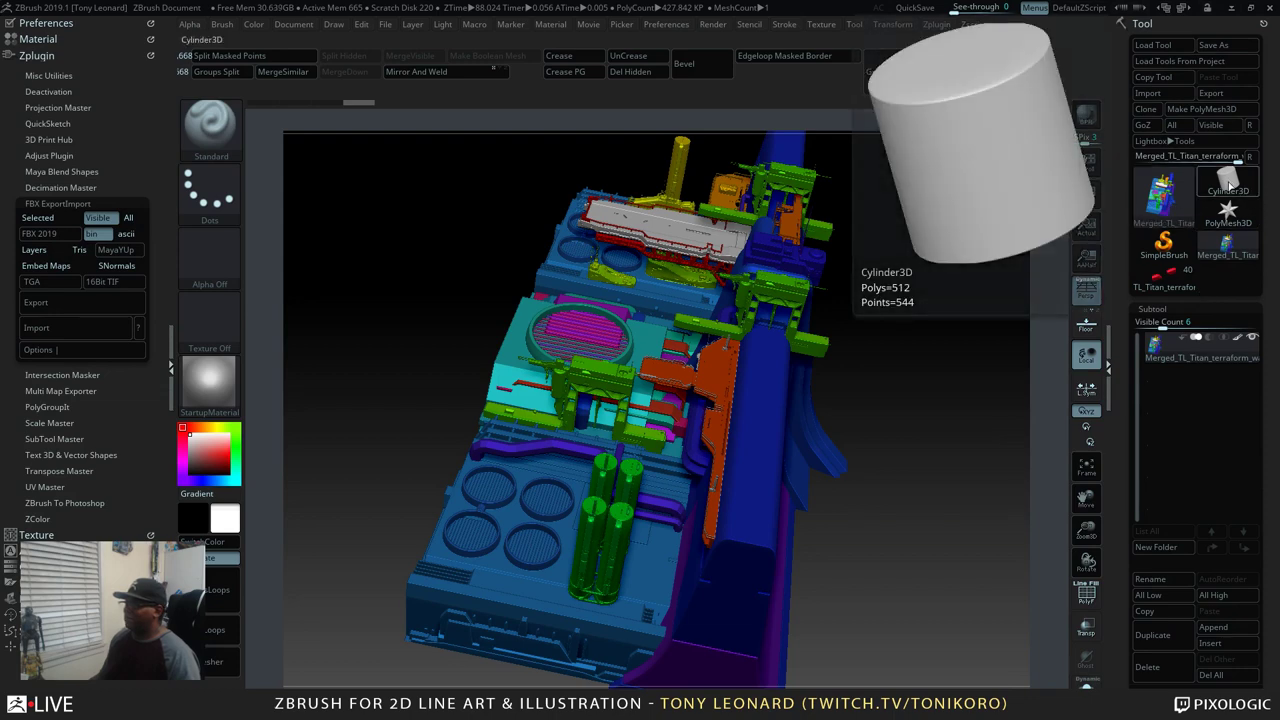
pyautogui.click(1163, 194)
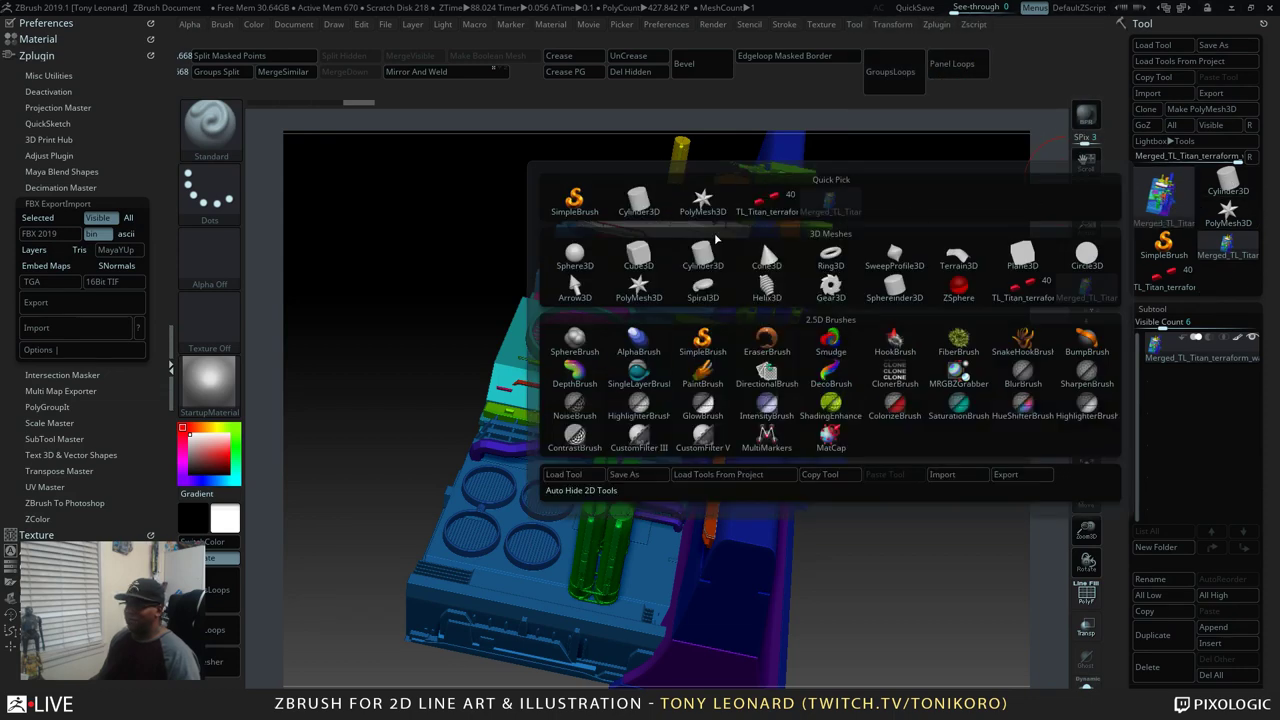
pyautogui.click(638, 257)
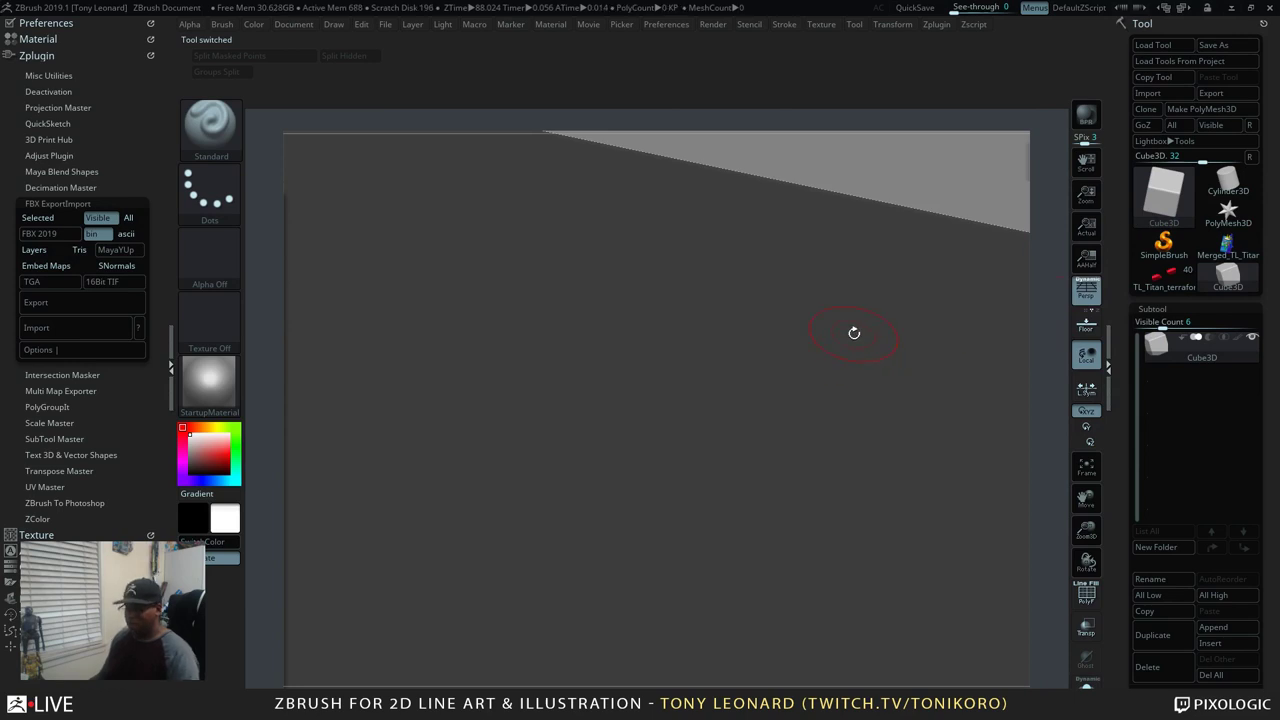
pyautogui.moveTo(854, 332); pyautogui.dragTo(829, 366)
pyautogui.press('f')
pyautogui.moveTo(871, 437); pyautogui.dragTo(952, 560)
pyautogui.hotkey('shift', 'f')
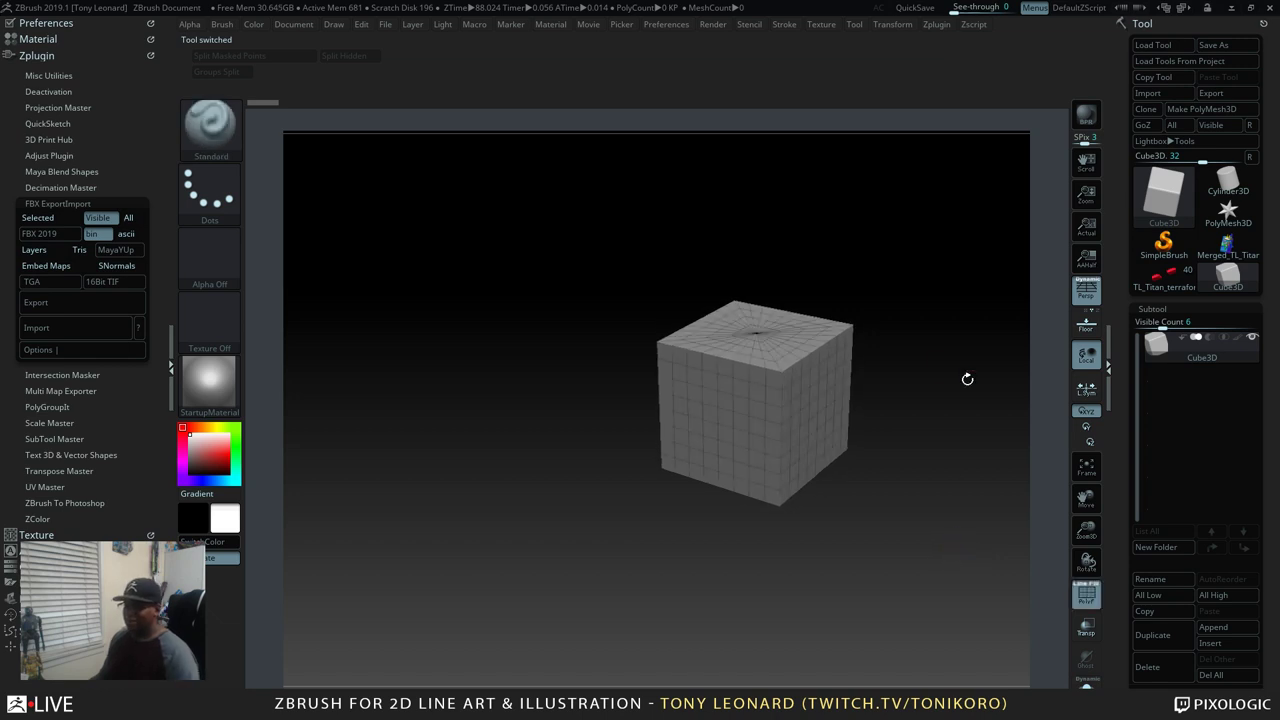
# Expand the cube's Initialize settings and convert it into an editable PolyMesh3D
pyautogui.moveTo(1122, 648); pyautogui.dragTo(1167, 167)
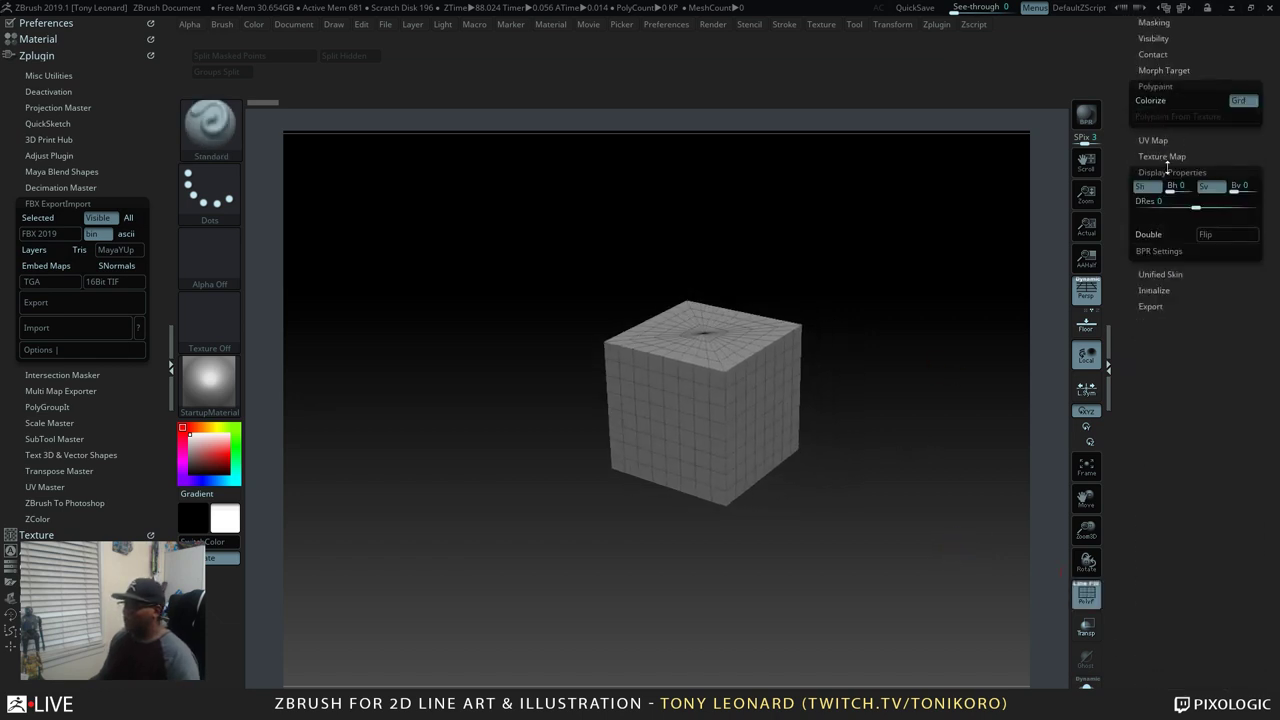
pyautogui.click(1154, 290)
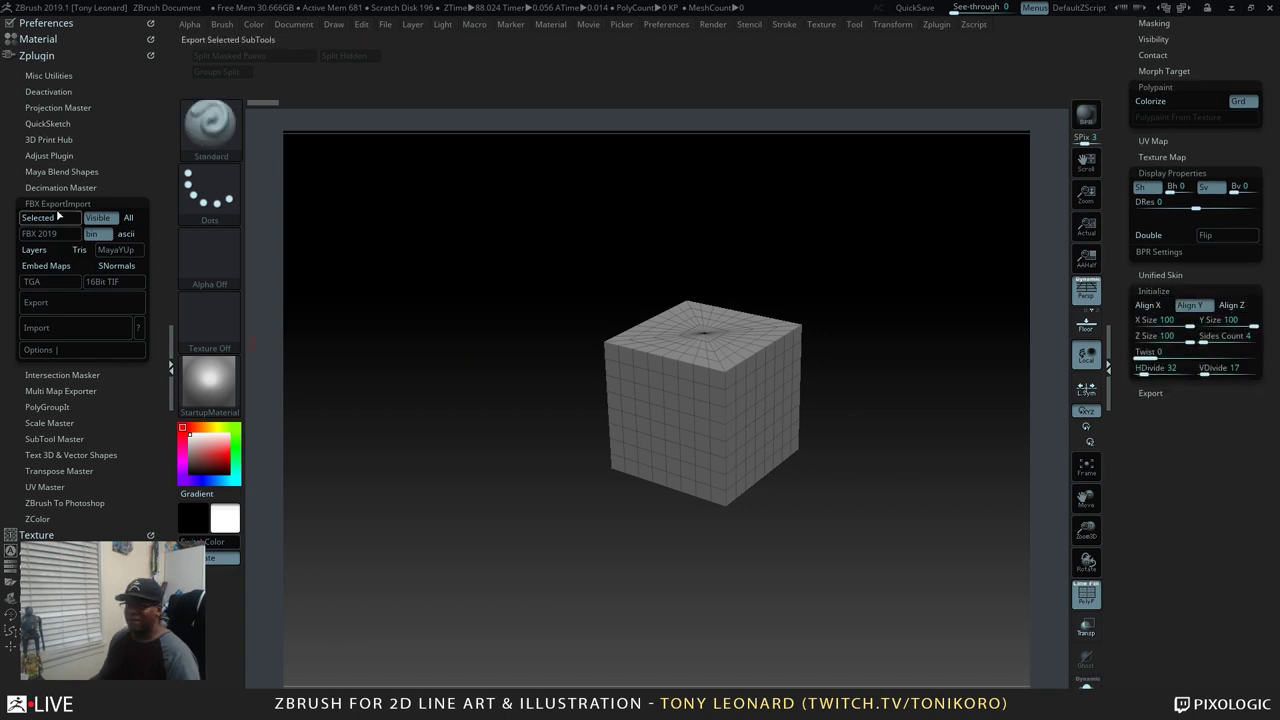
pyautogui.click(953, 222)
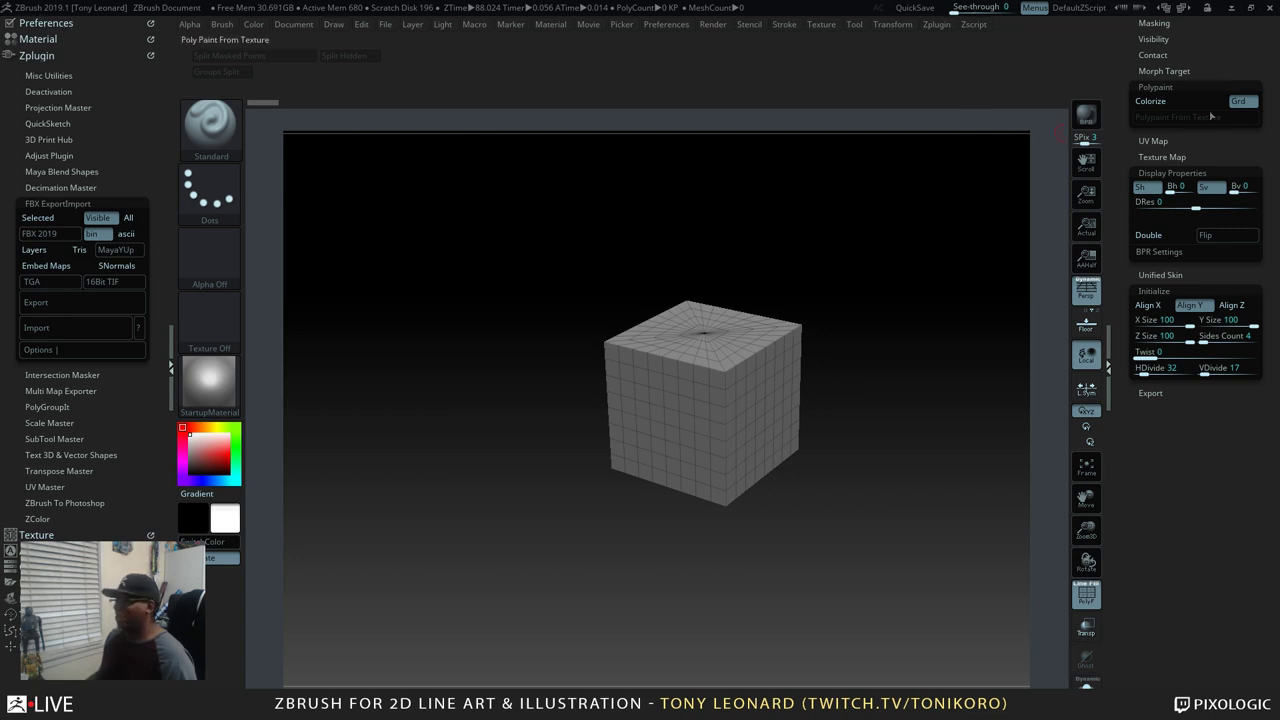
pyautogui.moveTo(1122, 92); pyautogui.dragTo(1122, 120)
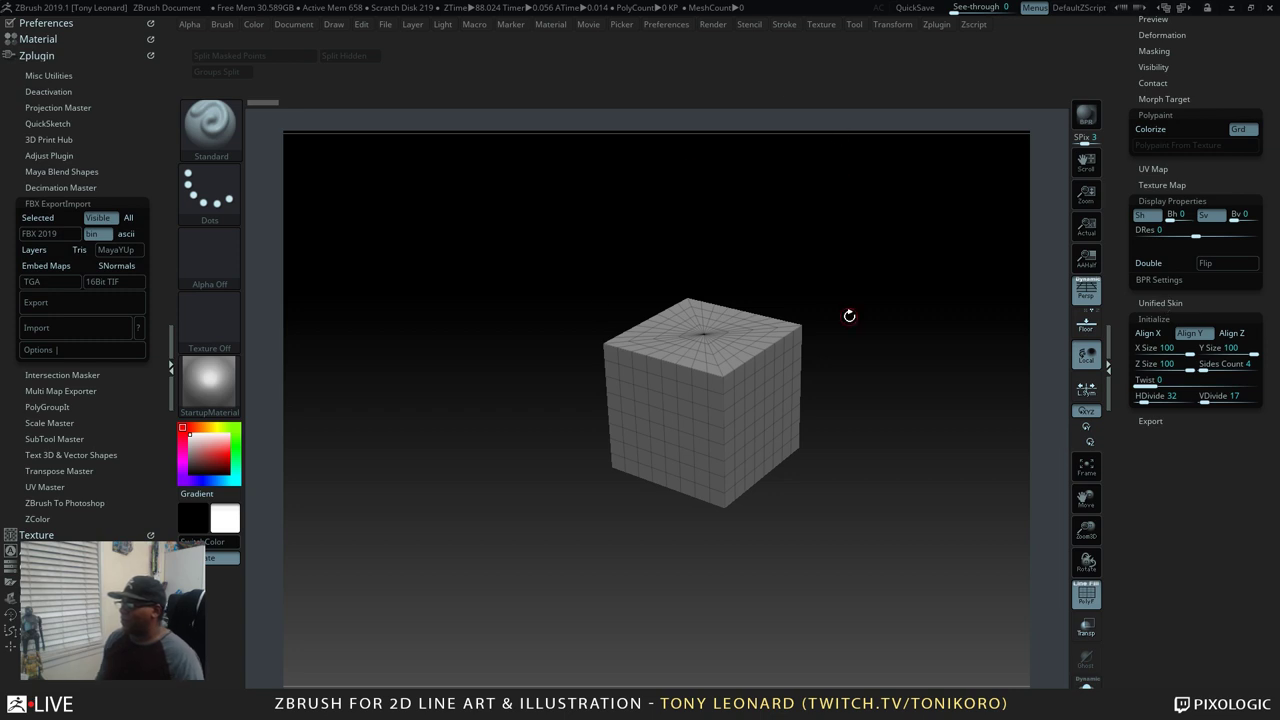
pyautogui.moveTo(886, 408); pyautogui.dragTo(960, 409)
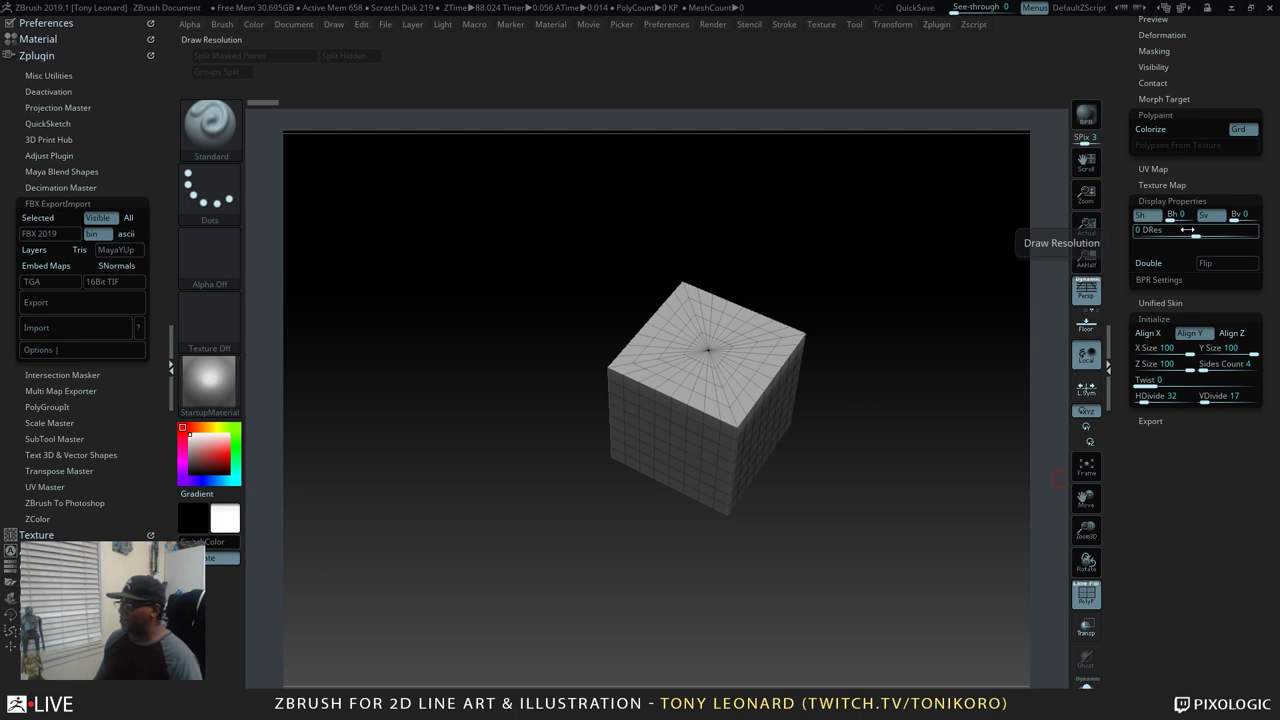
pyautogui.scroll(10, 1140, 112)
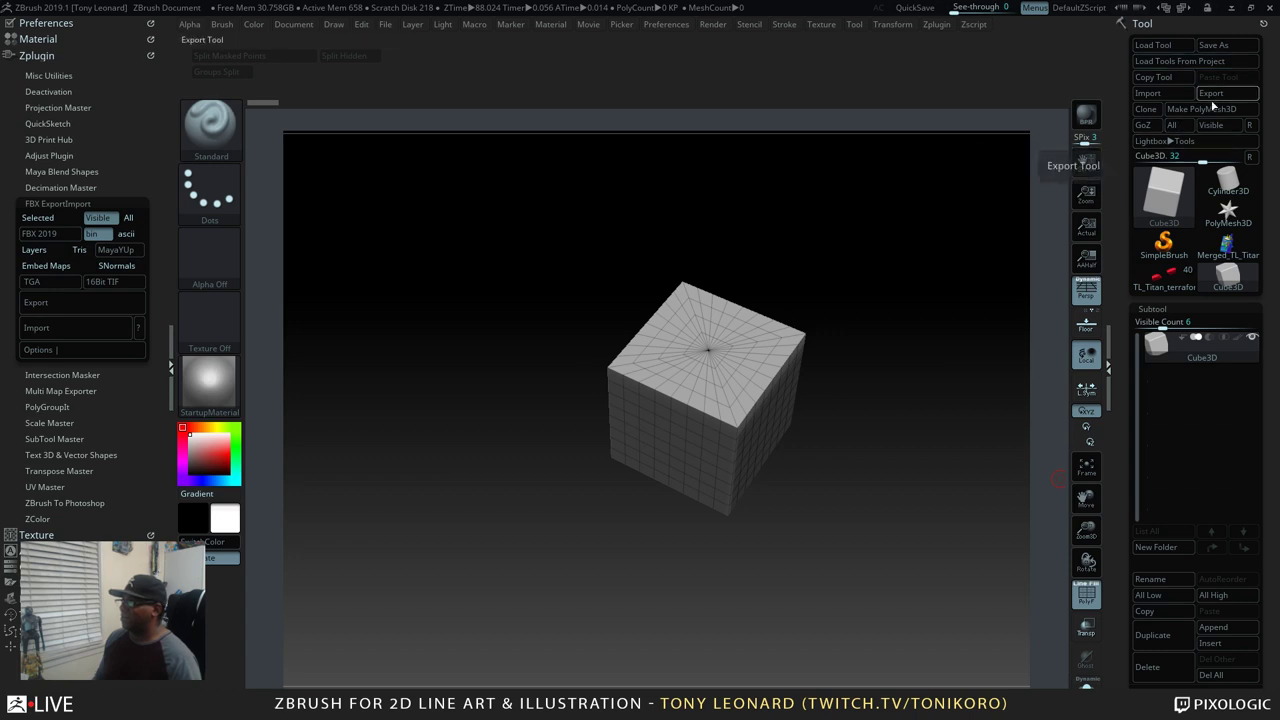
pyautogui.click(1210, 108)
pyautogui.moveTo(1121, 540); pyautogui.dragTo(1108, 224)
# Reset the mesh to a 2×2×2 QCube, turn on the floor grid, and scale it to about 2.78
pyautogui.click(1147, 265)
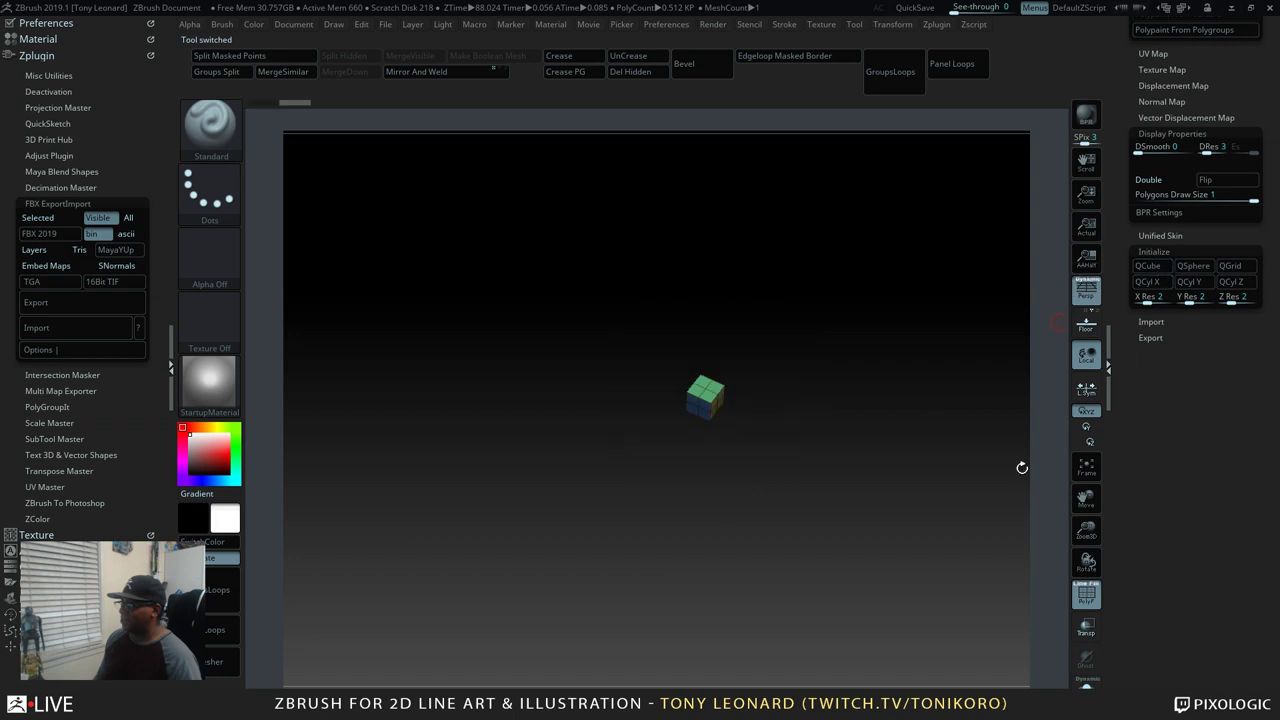
pyautogui.moveTo(901, 420); pyautogui.dragTo(796, 369)
pyautogui.click(1082, 326)
pyautogui.press('w')
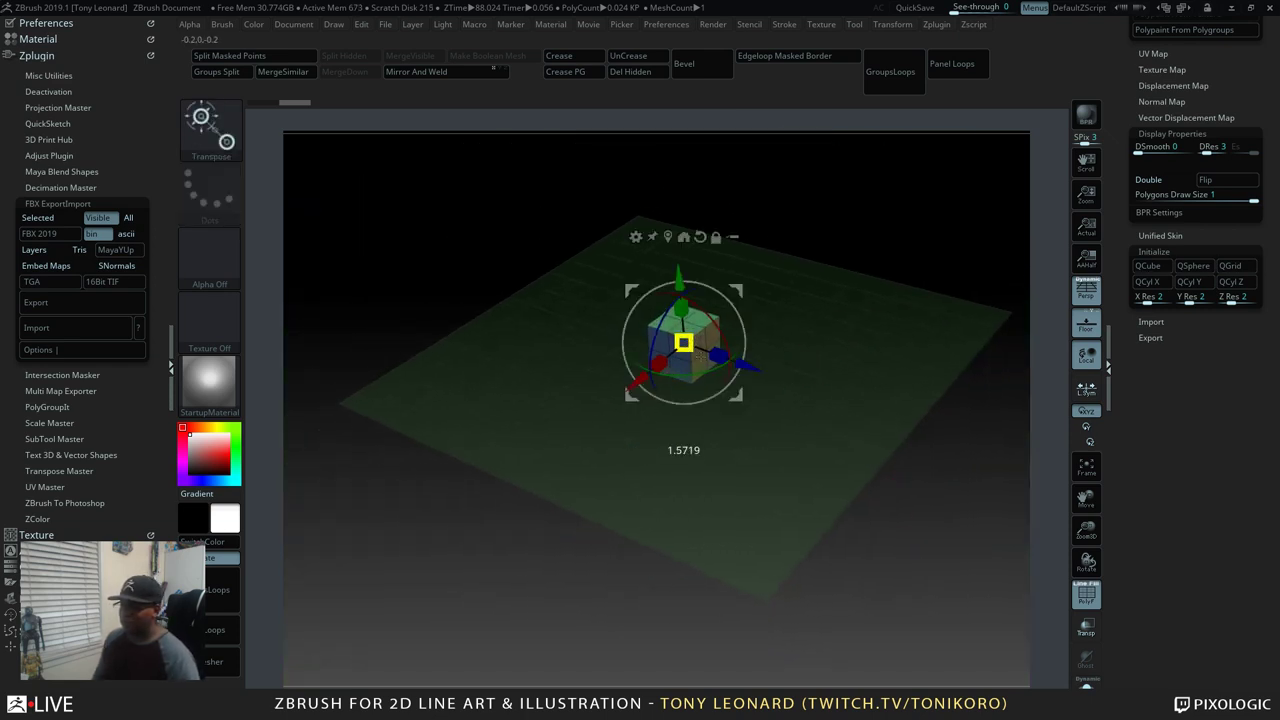
pyautogui.moveTo(698, 356); pyautogui.dragTo(724, 379)
pyautogui.moveTo(790, 440); pyautogui.dragTo(840, 400)
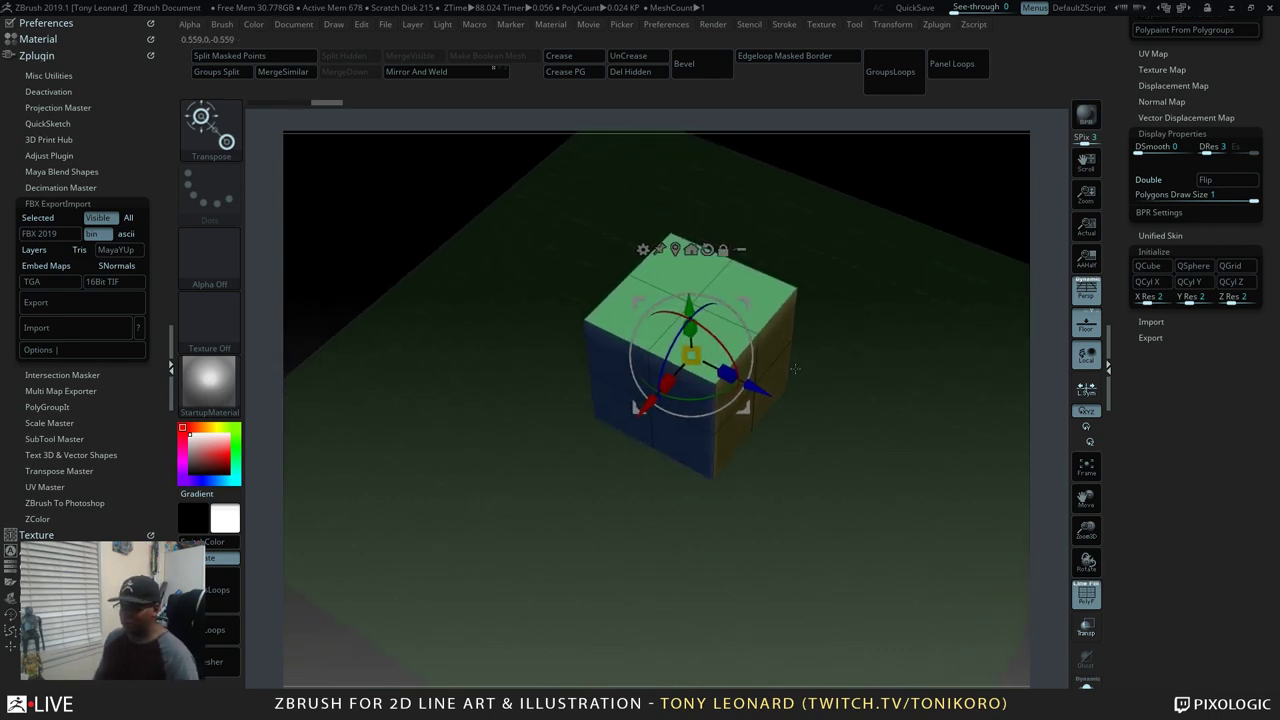
pyautogui.press('q')
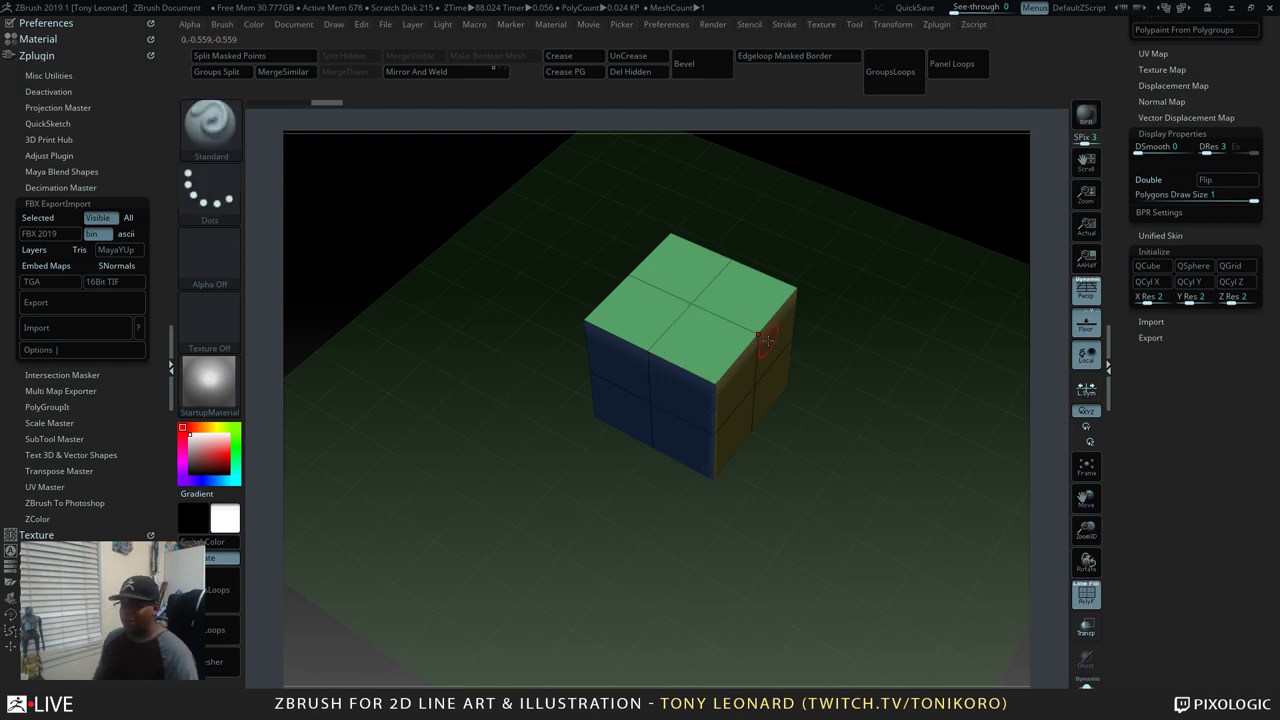
# Select the ZModeler brush from the brush library
pyautogui.moveTo(837, 506)
pyautogui.mouseDown()
pyautogui.moveTo(879, 469)
pyautogui.moveTo(885, 495)
pyautogui.moveTo(894, 466)
pyautogui.mouseUp()
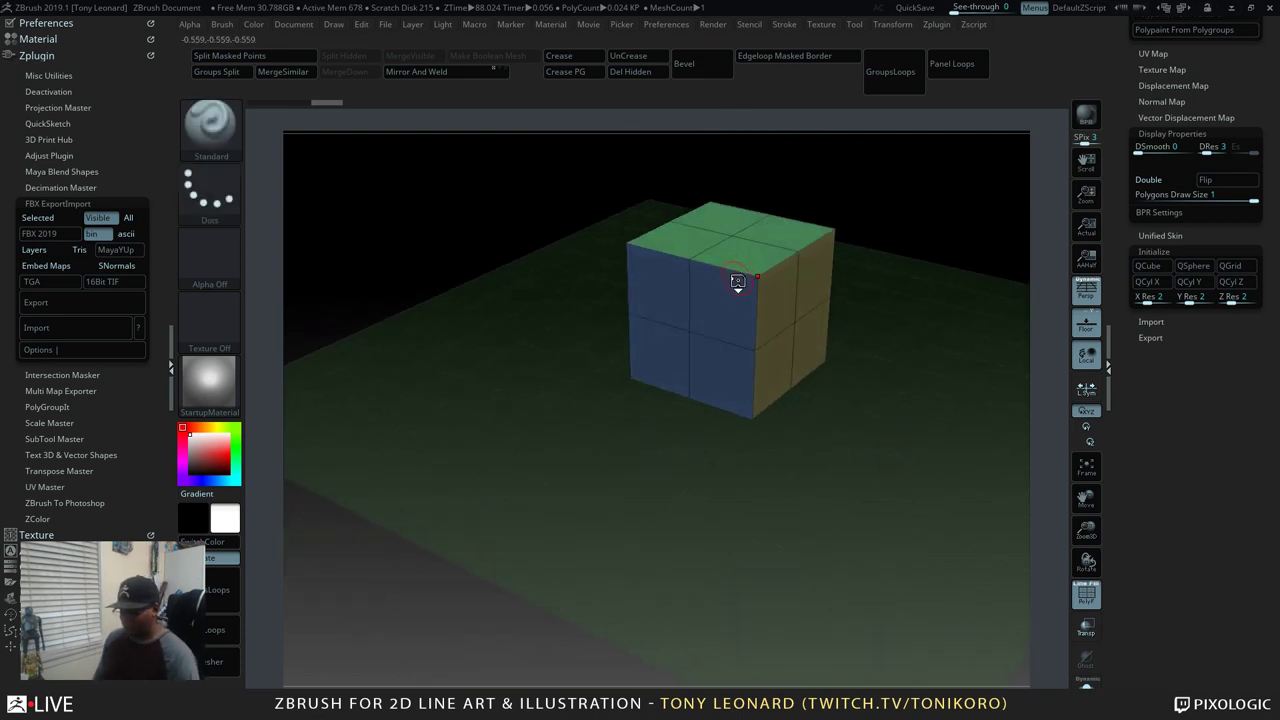
pyautogui.press('b')
pyautogui.press('z')
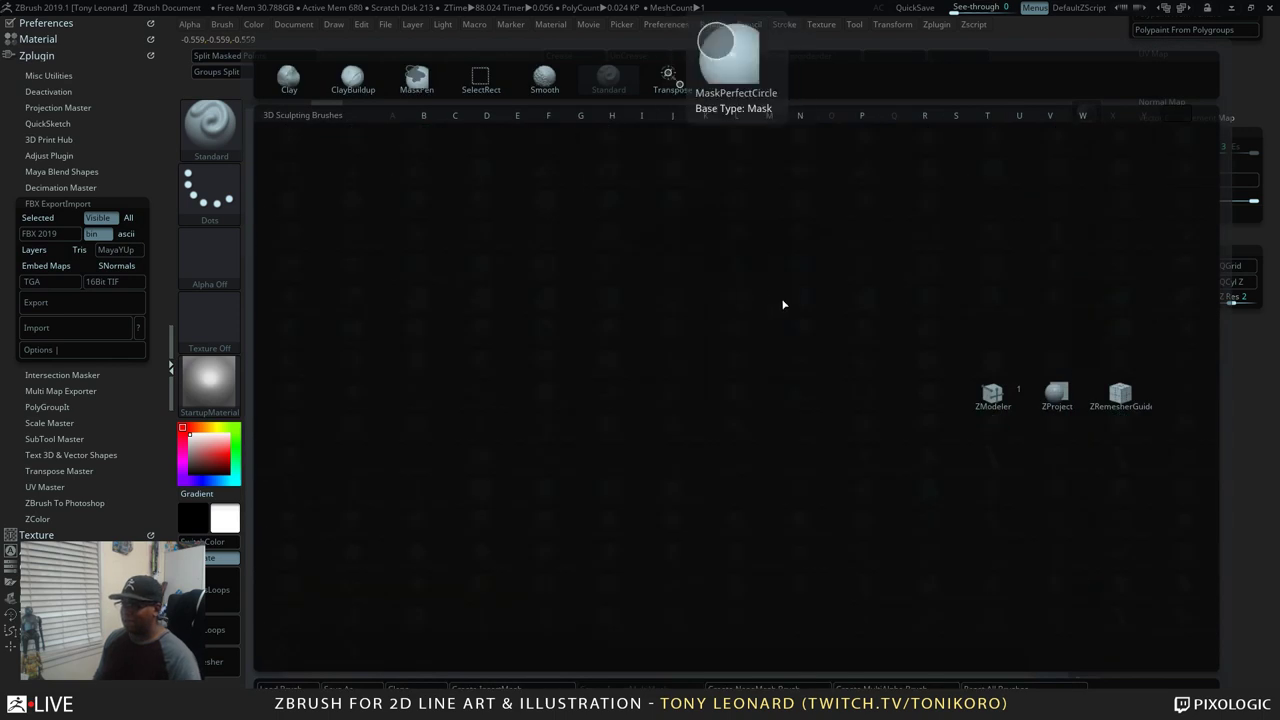
pyautogui.click(1001, 400)
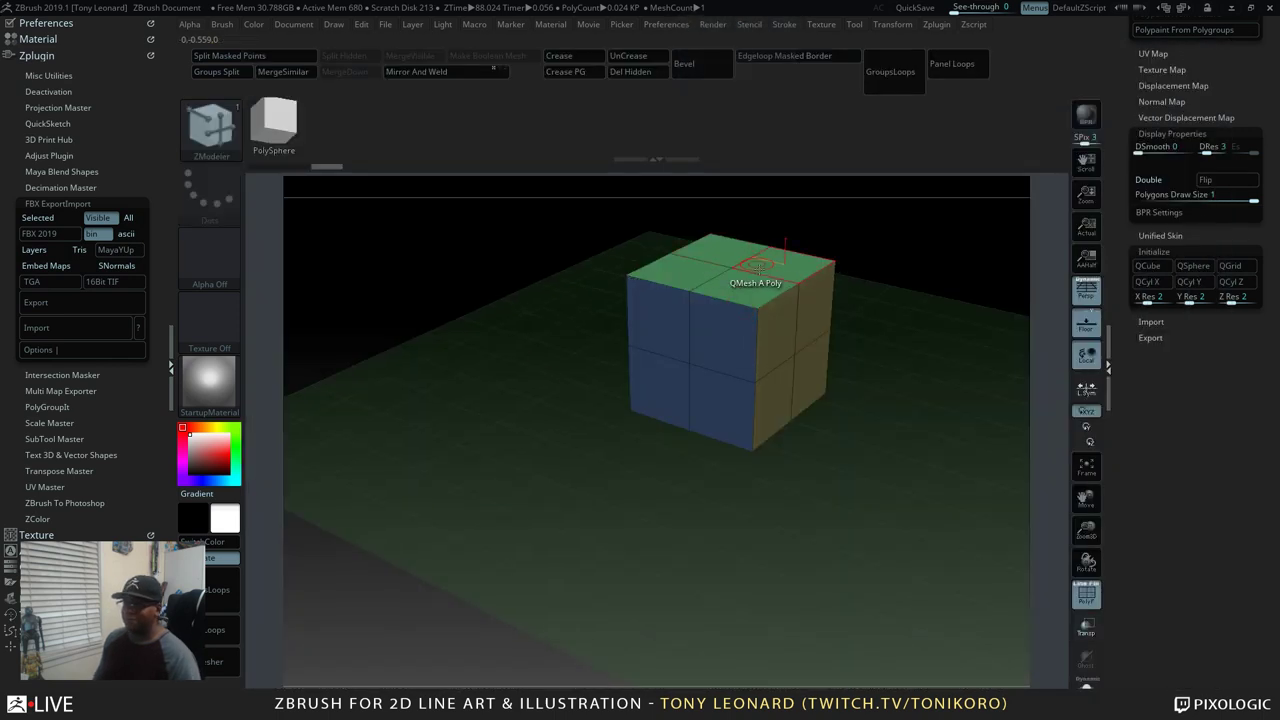
# Insert an edge loop across the cube's top face and slide it into place
pyautogui.moveTo(868, 482); pyautogui.dragTo(920, 474)
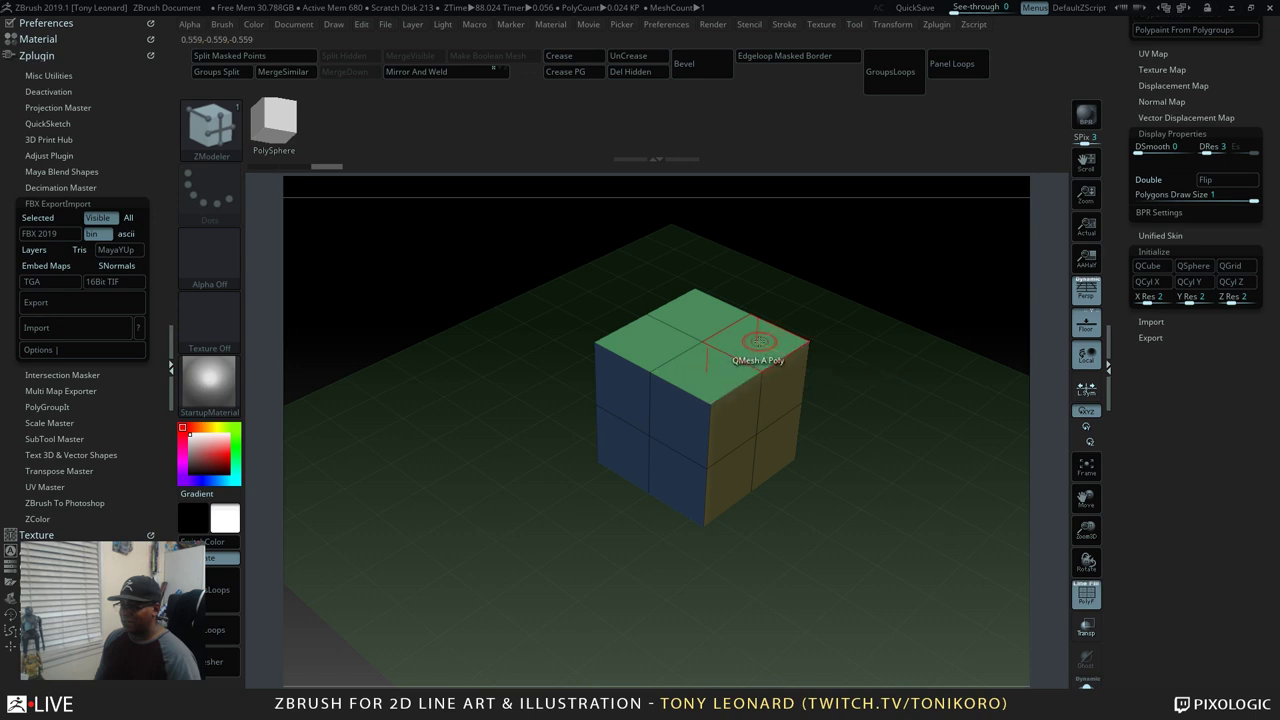
pyautogui.moveTo(885, 385); pyautogui.dragTo(870, 442)
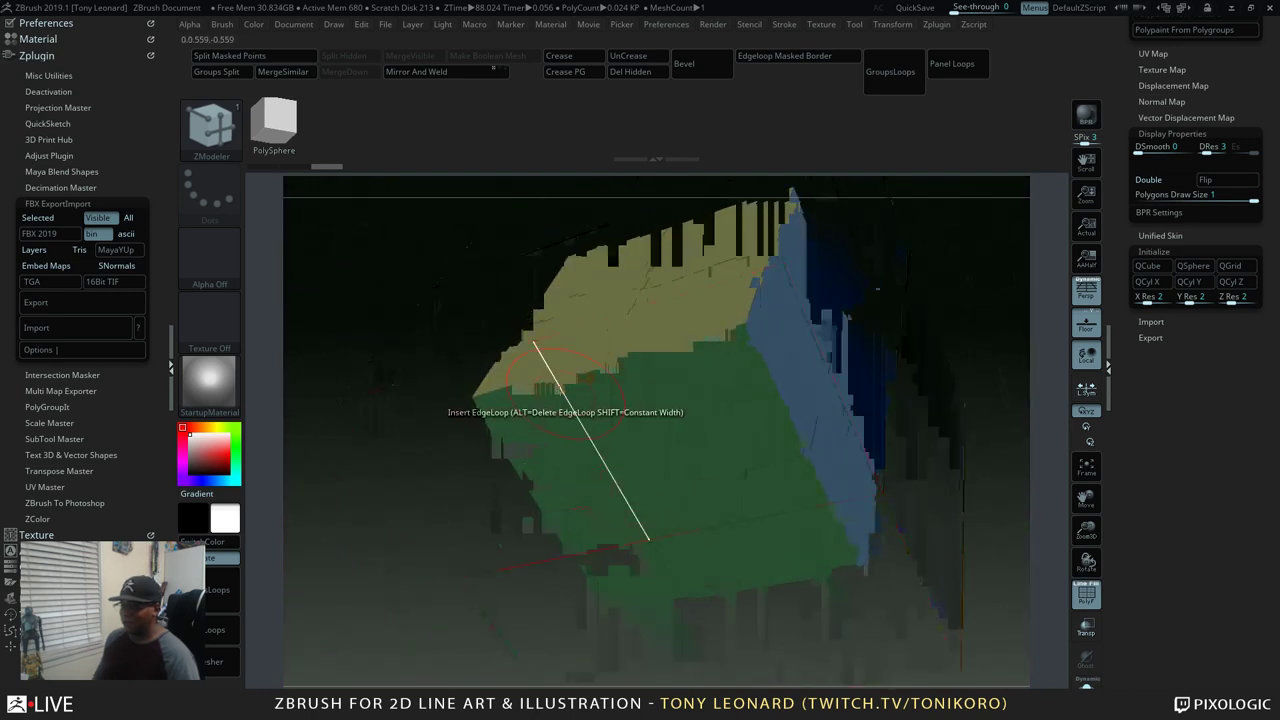
pyautogui.moveTo(960, 440); pyautogui.dragTo(962, 520)
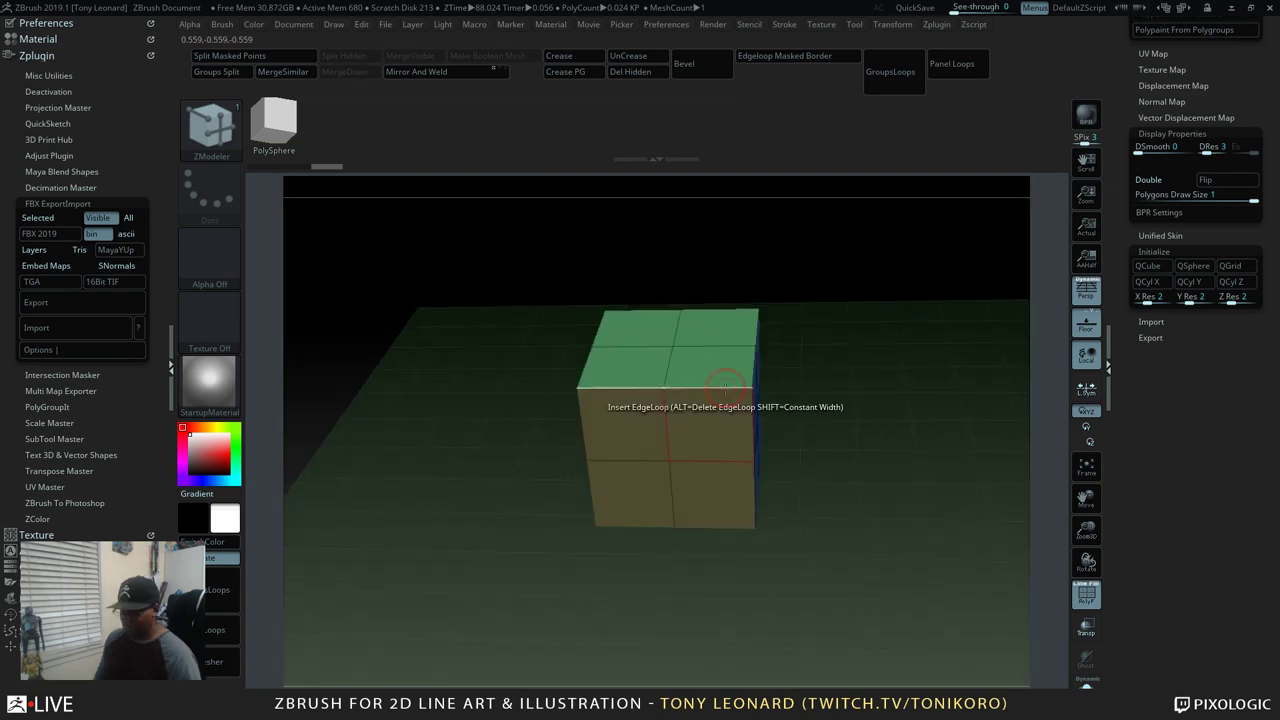
pyautogui.press('space')
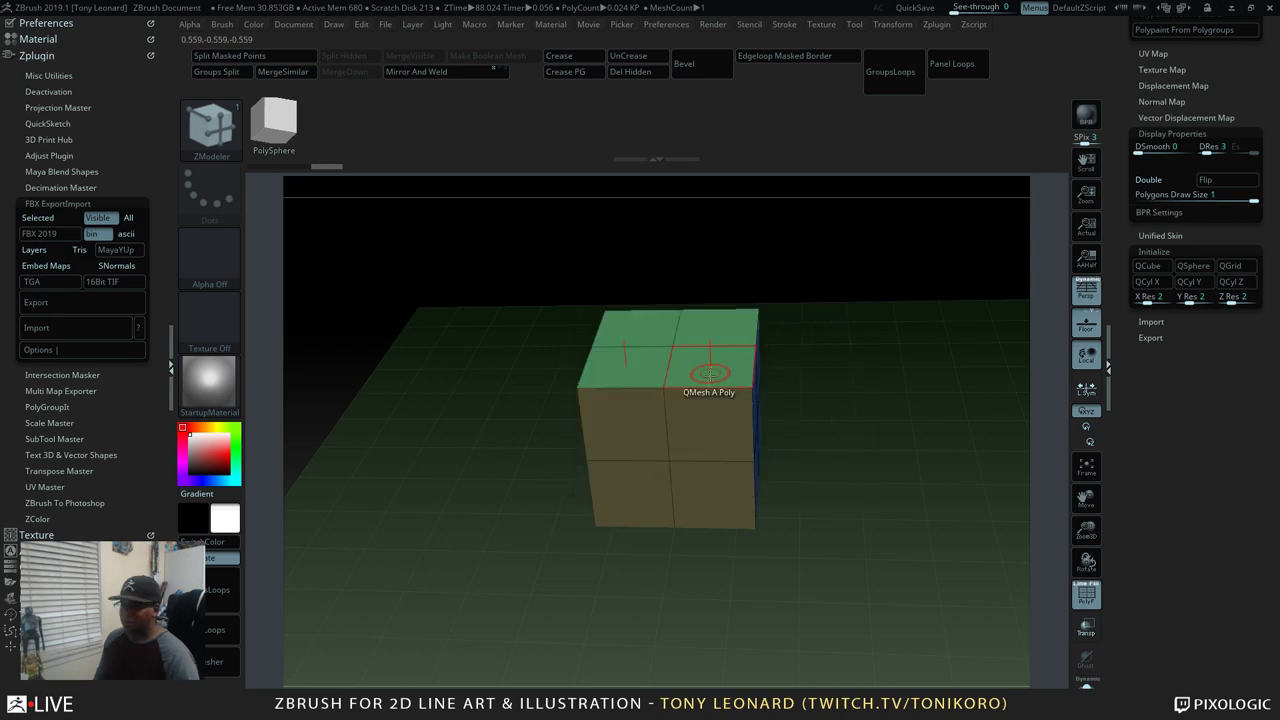
pyautogui.moveTo(710, 373); pyautogui.dragTo(923, 491)
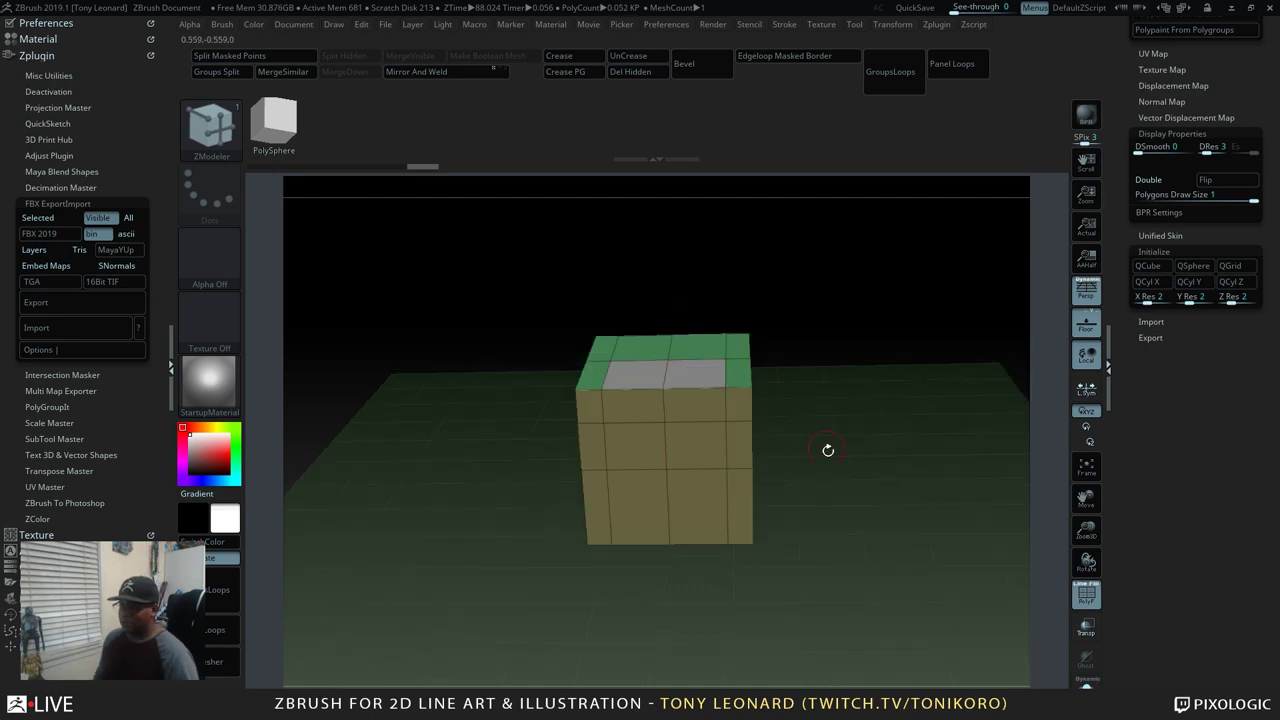
pyautogui.moveTo(826, 449); pyautogui.dragTo(820, 540)
pyautogui.moveTo(719, 268); pyautogui.dragTo(720, 252)
pyautogui.moveTo(882, 423); pyautogui.dragTo(860, 470)
# Add edge loops near the cube's right and left edges and across its top and front
pyautogui.click(685, 357)
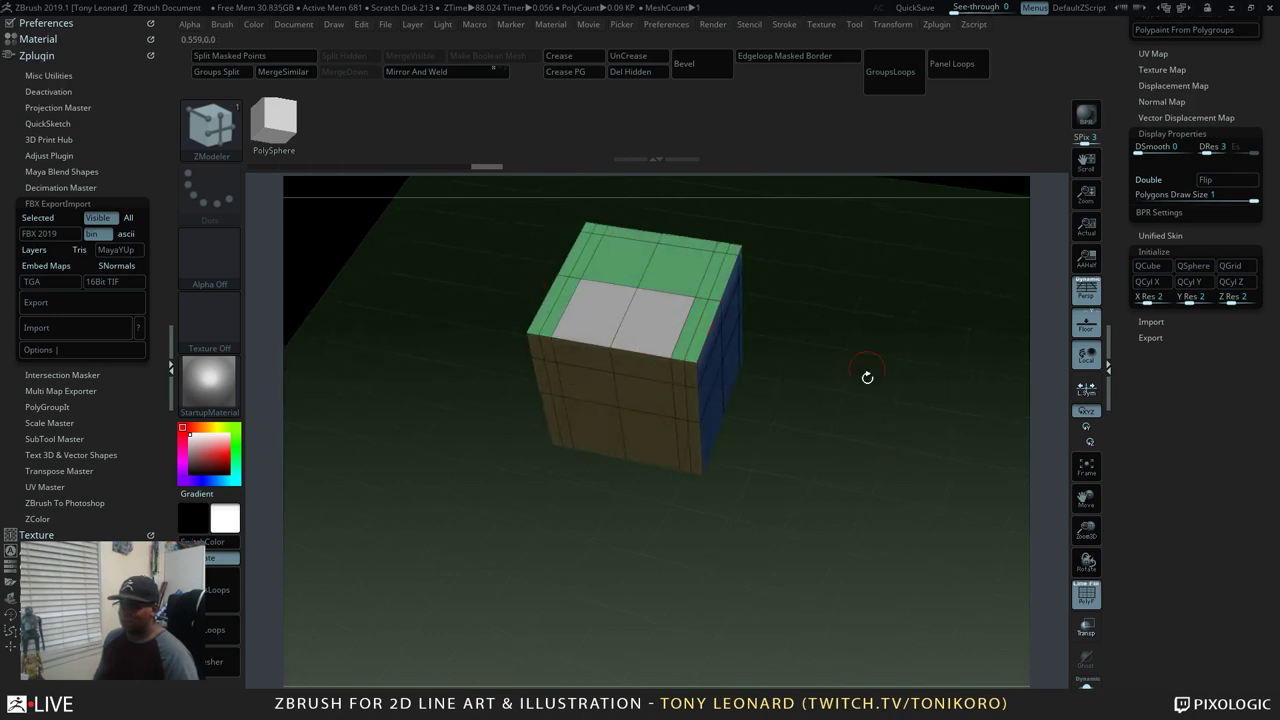
pyautogui.moveTo(866, 374); pyautogui.dragTo(855, 445)
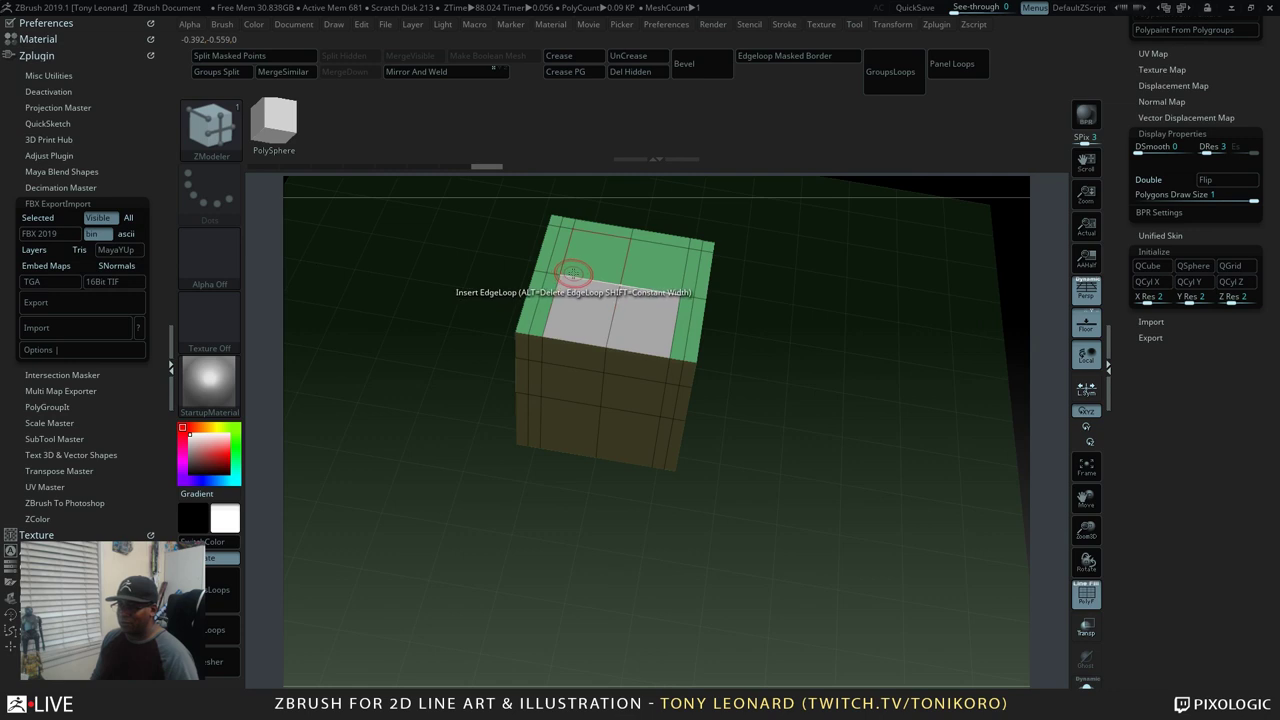
pyautogui.click(568, 276)
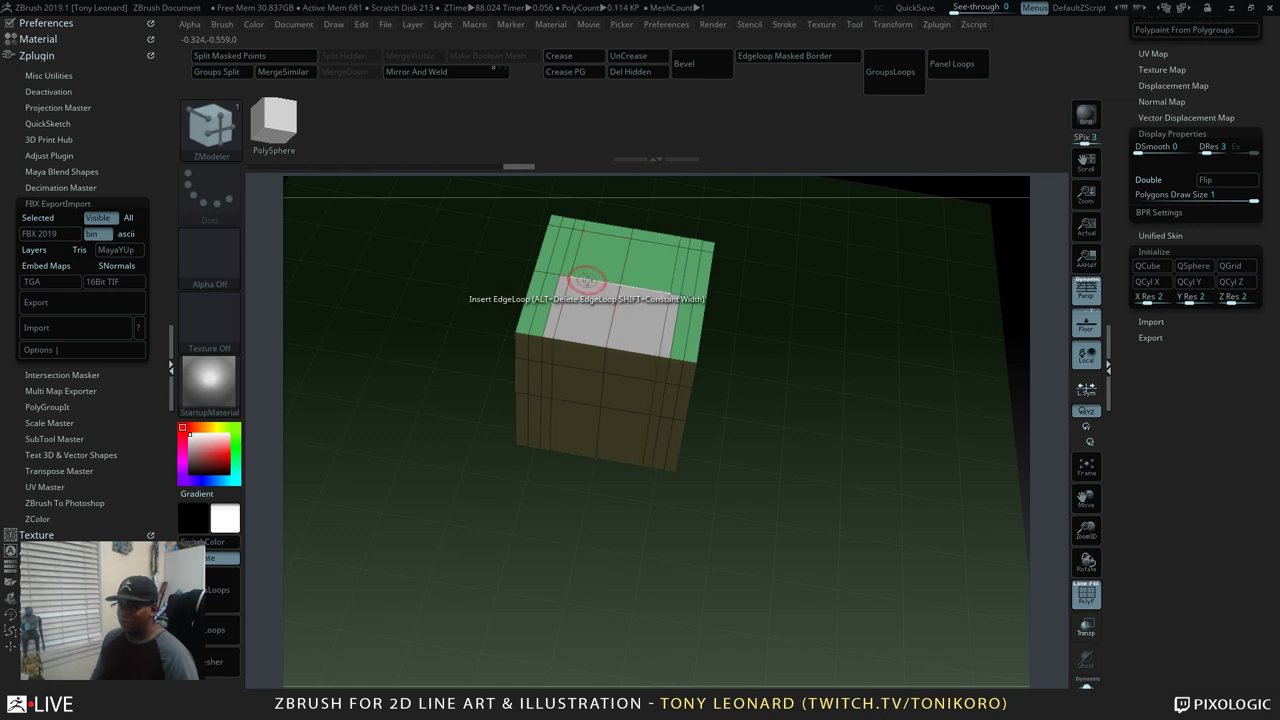
pyautogui.click(607, 283)
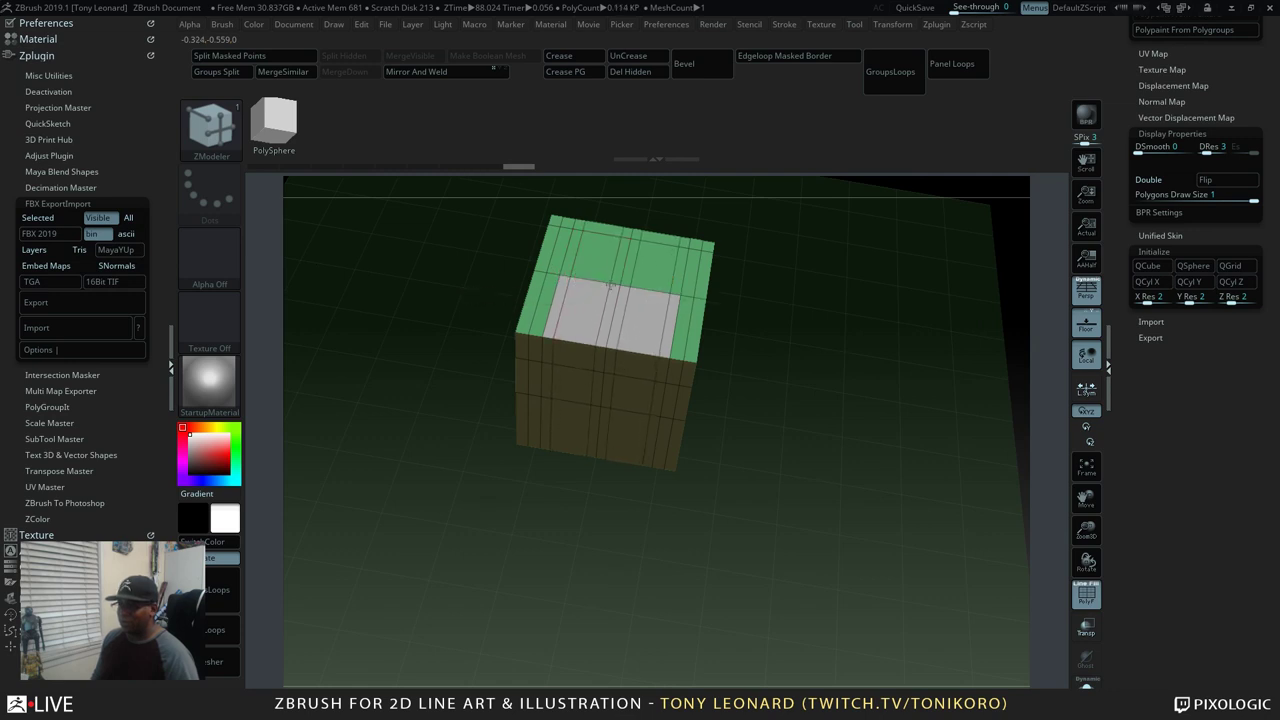
pyautogui.moveTo(886, 466); pyautogui.dragTo(917, 410)
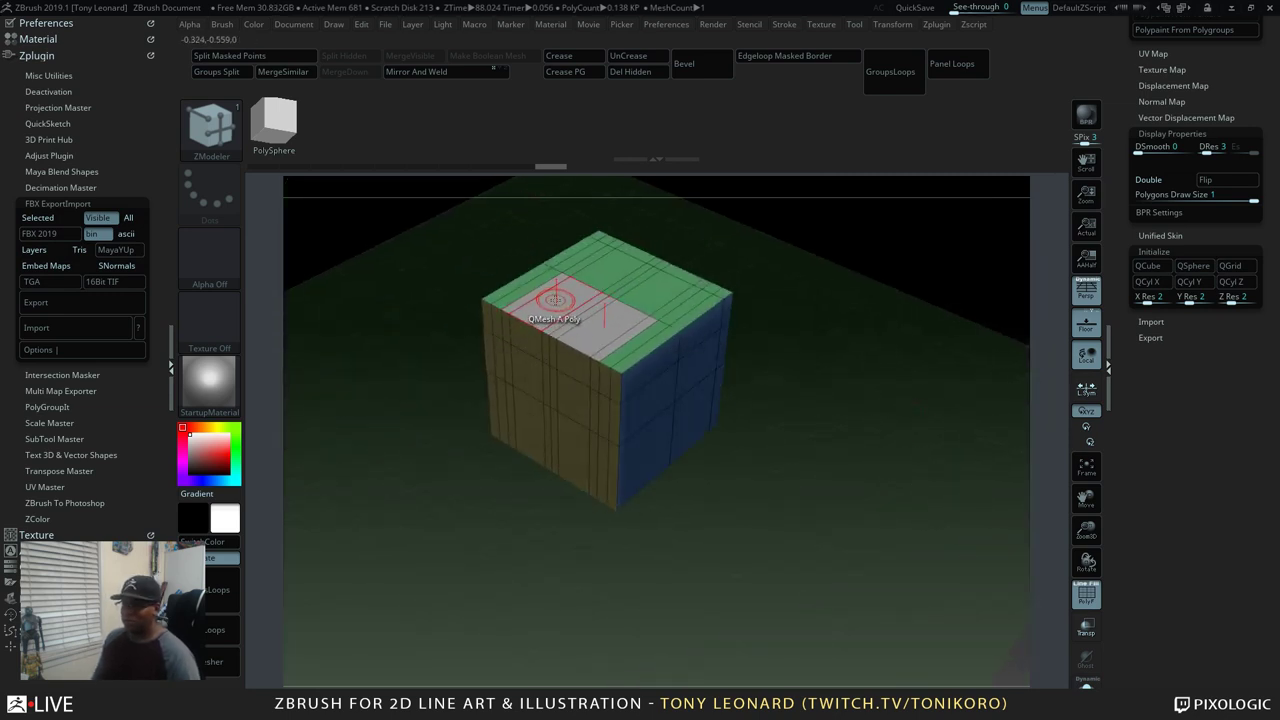
pyautogui.press('space')
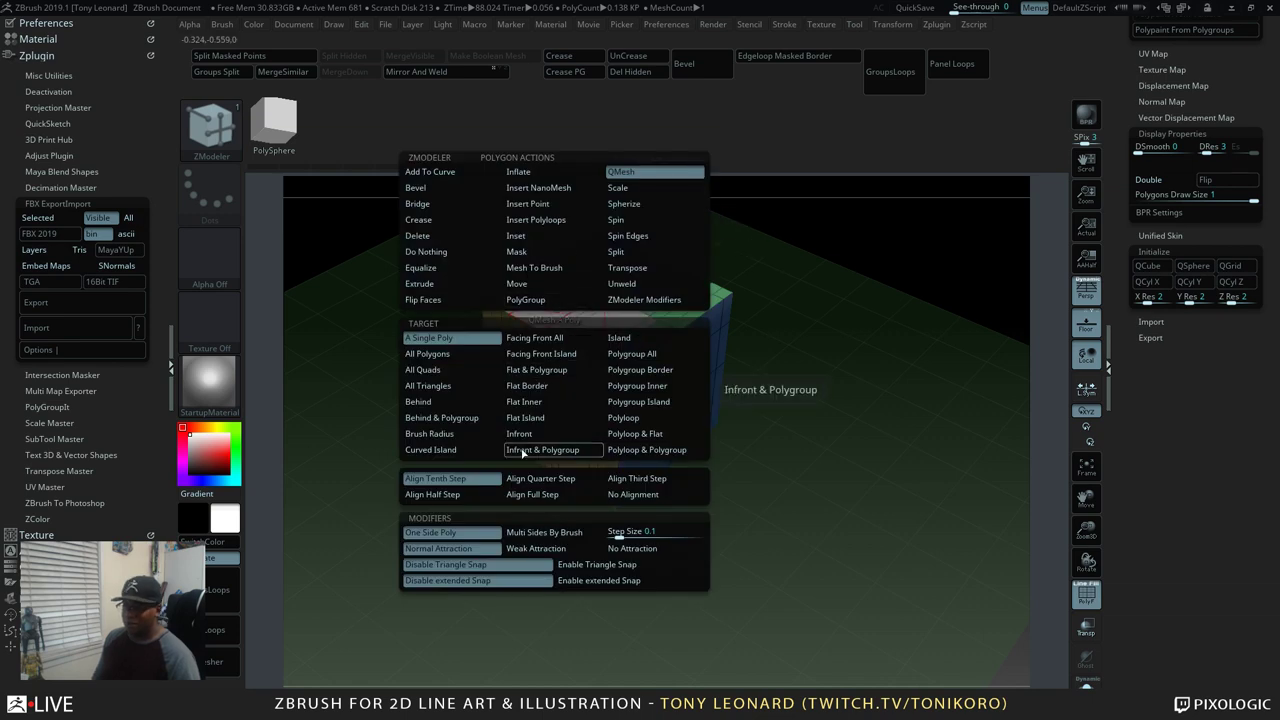
# Set quarter-step alignment and extrude the top polygons down into a recessed pocket
pyautogui.click(552, 486)
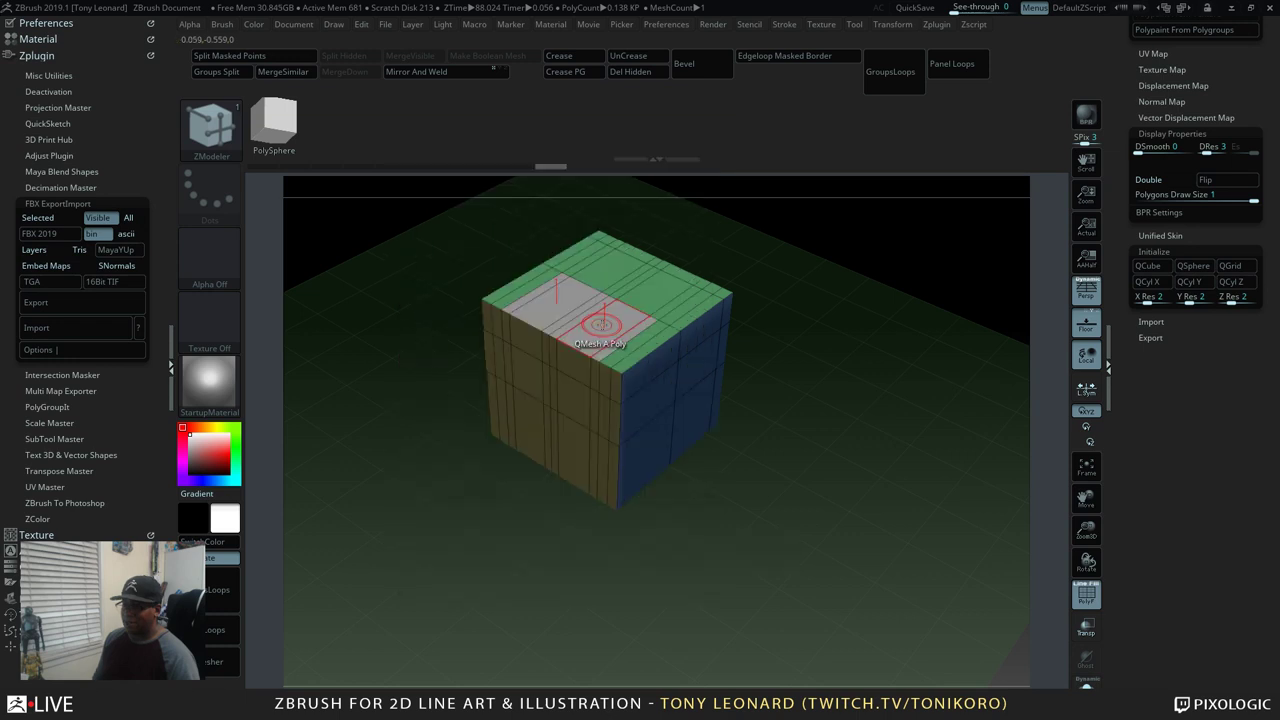
pyautogui.moveTo(601, 323); pyautogui.dragTo(592, 366)
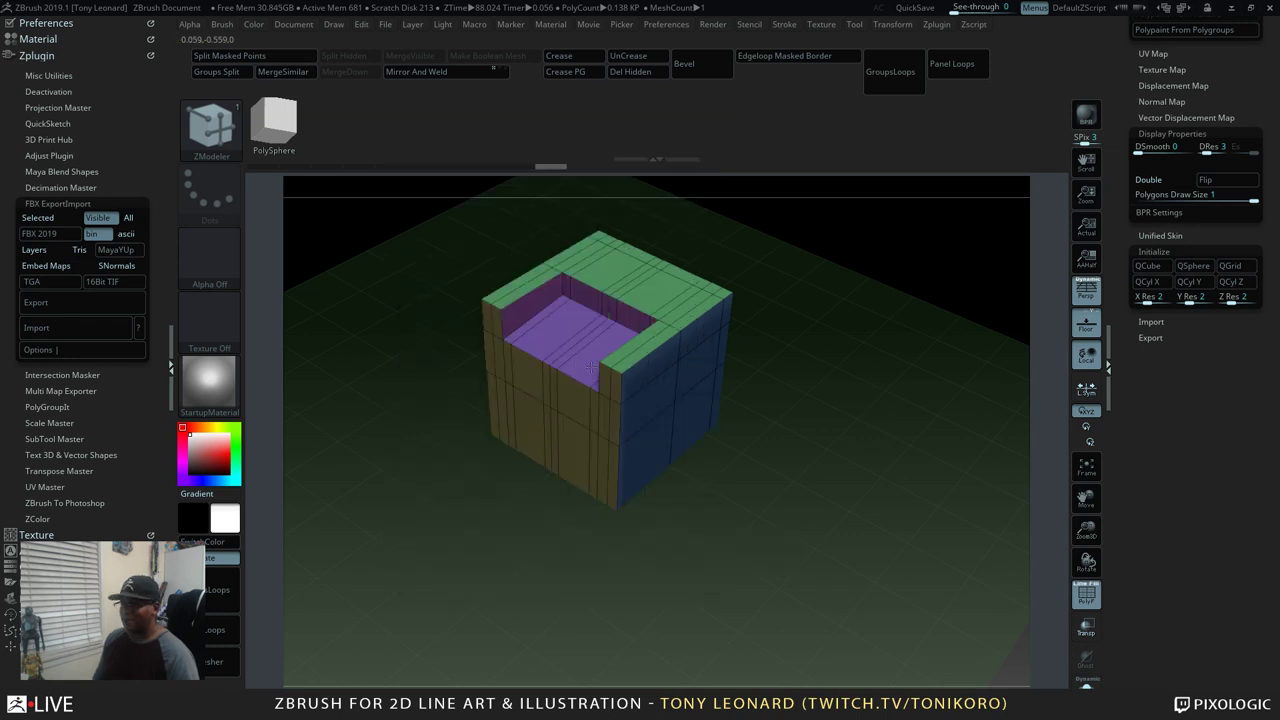
pyautogui.moveTo(591, 367)
pyautogui.mouseDown()
pyautogui.moveTo(580, 409)
pyautogui.moveTo(596, 346)
pyautogui.mouseUp()
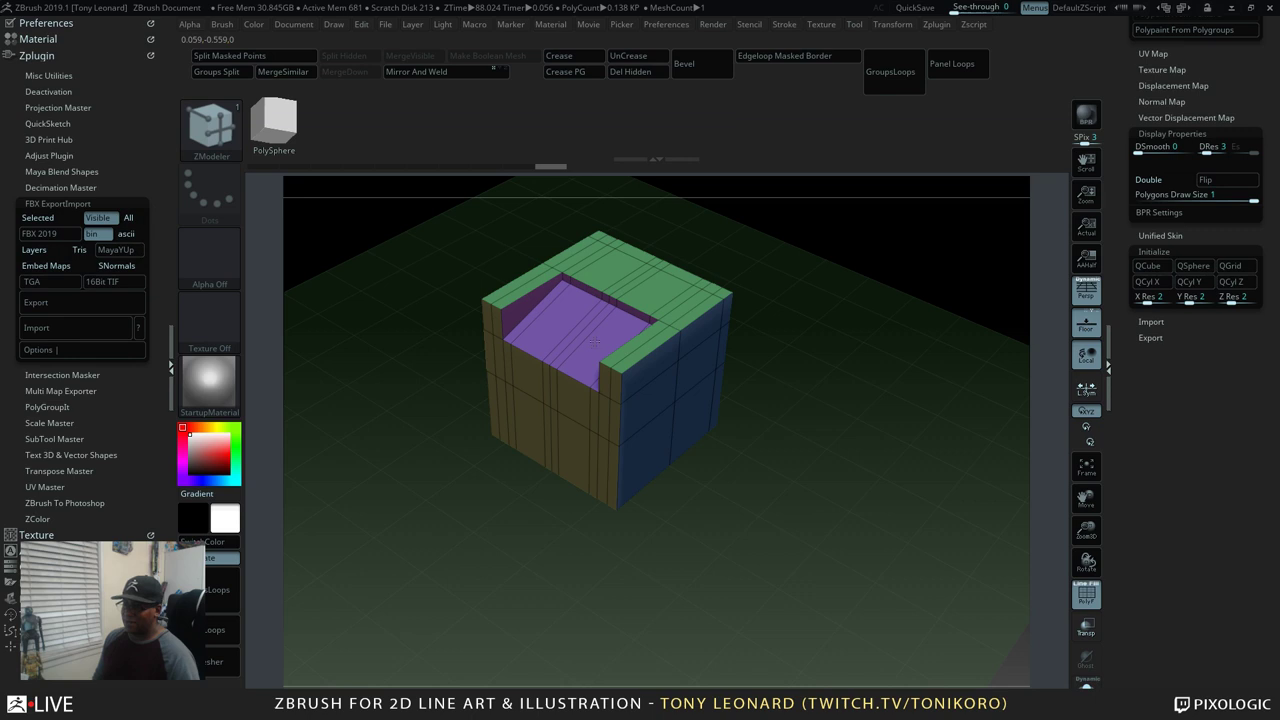
pyautogui.moveTo(596, 340); pyautogui.dragTo(867, 545)
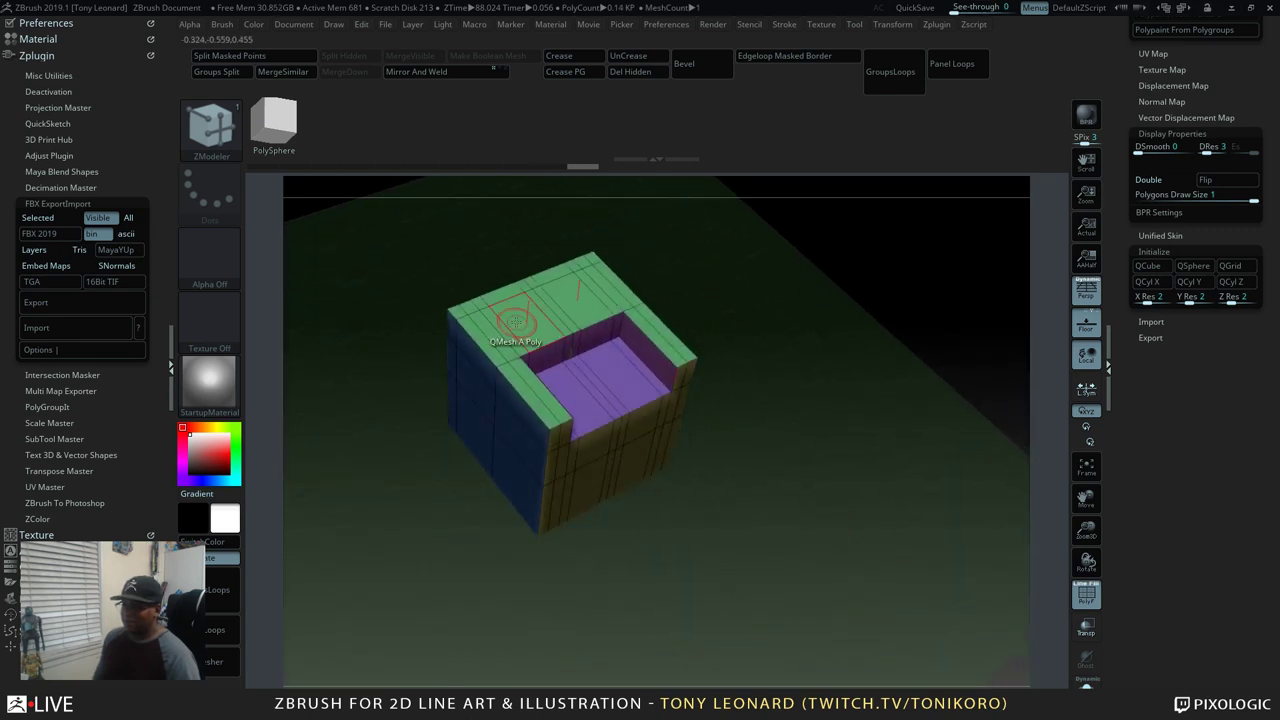
# Cut loops along the pocket's inner rim and raise two rim polygons into blocks
pyautogui.click(578, 330)
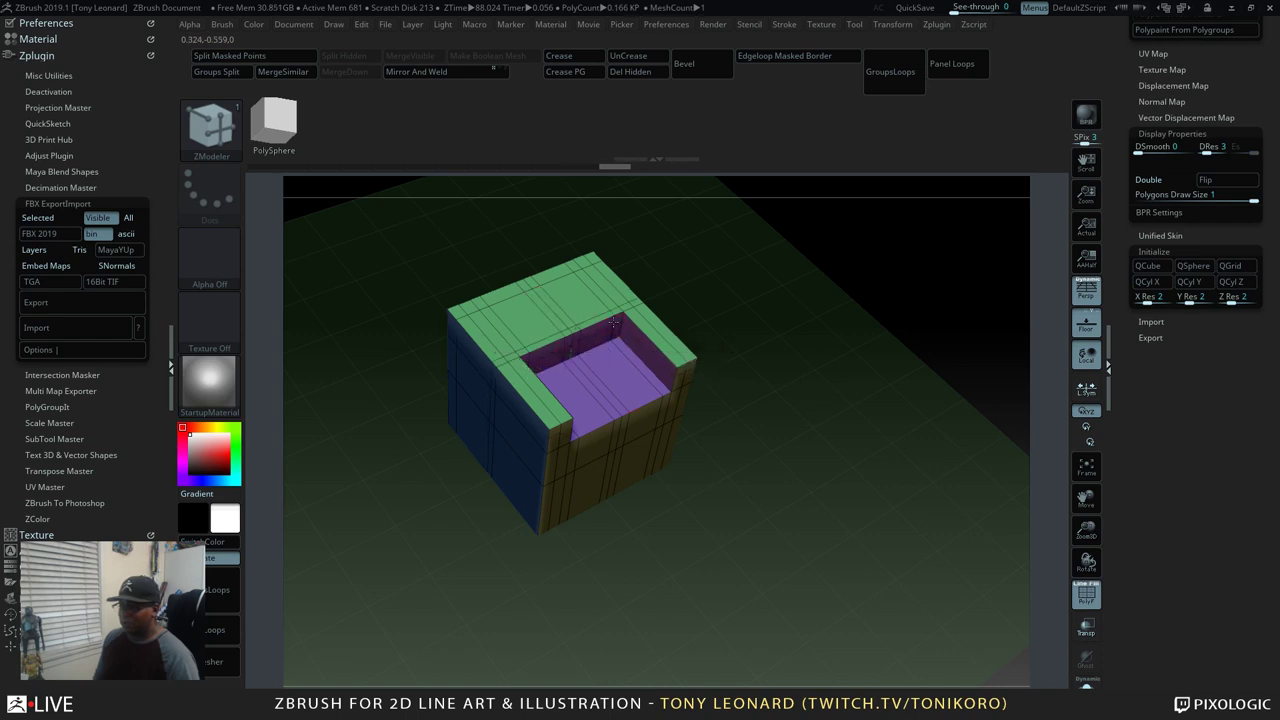
pyautogui.click(613, 322)
pyautogui.keyDown('ctrl'); pyautogui.moveTo(613, 322); pyautogui.dragTo(568, 318, button='right'); pyautogui.keyUp('ctrl')
pyautogui.moveTo(567, 322); pyautogui.dragTo(561, 355)
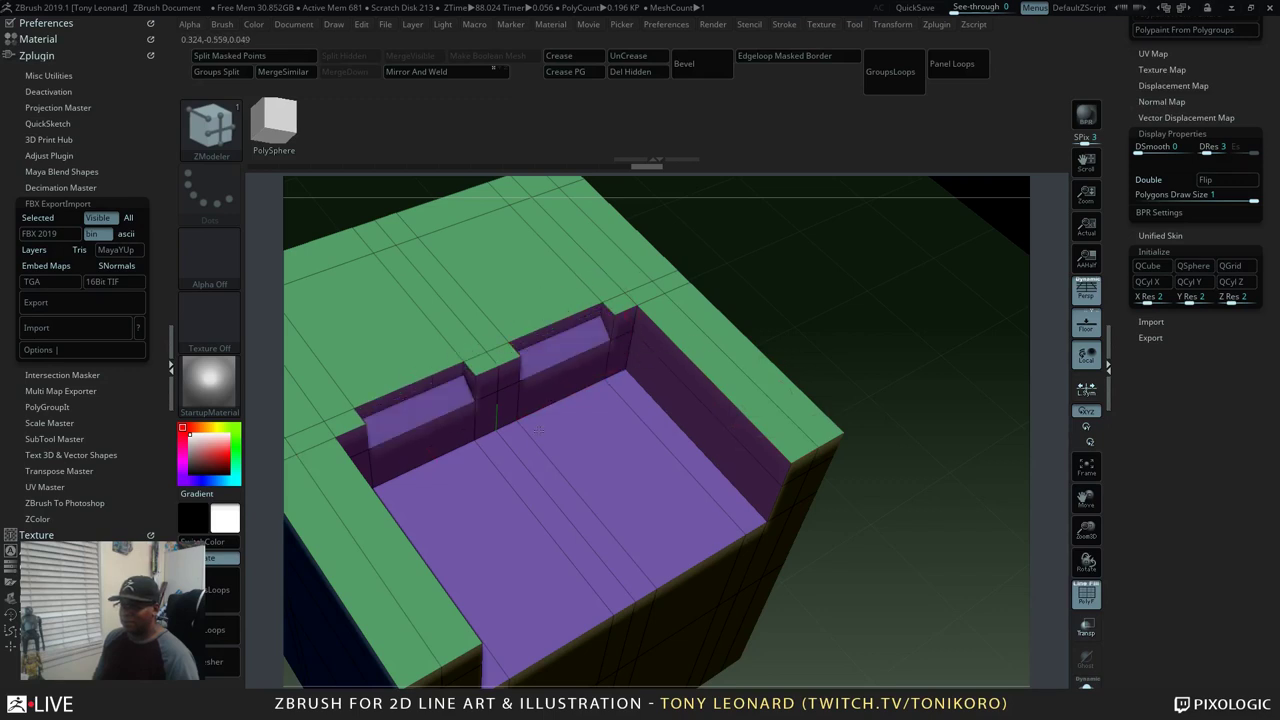
pyautogui.moveTo(580, 400); pyautogui.dragTo(918, 356, button='right')
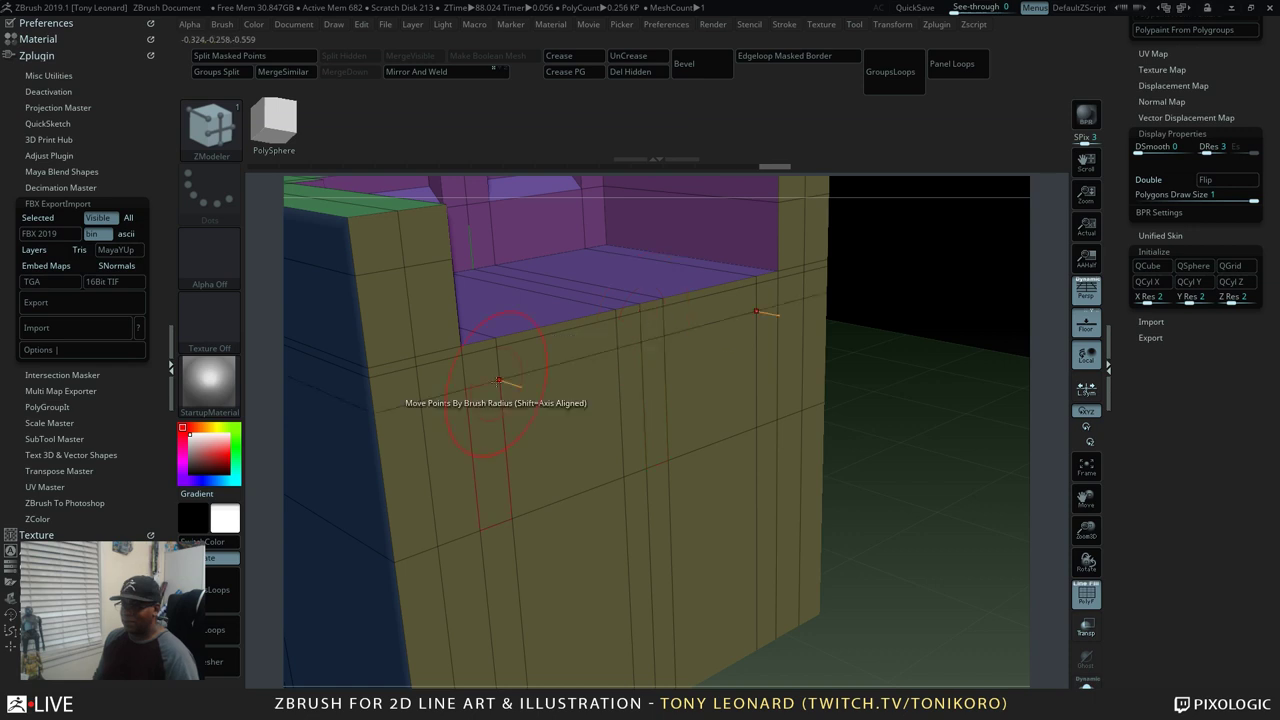
# Pull the front wall's top edge out into a ledge and cut a new loop across it
pyautogui.moveTo(498, 380); pyautogui.dragTo(656, 385)
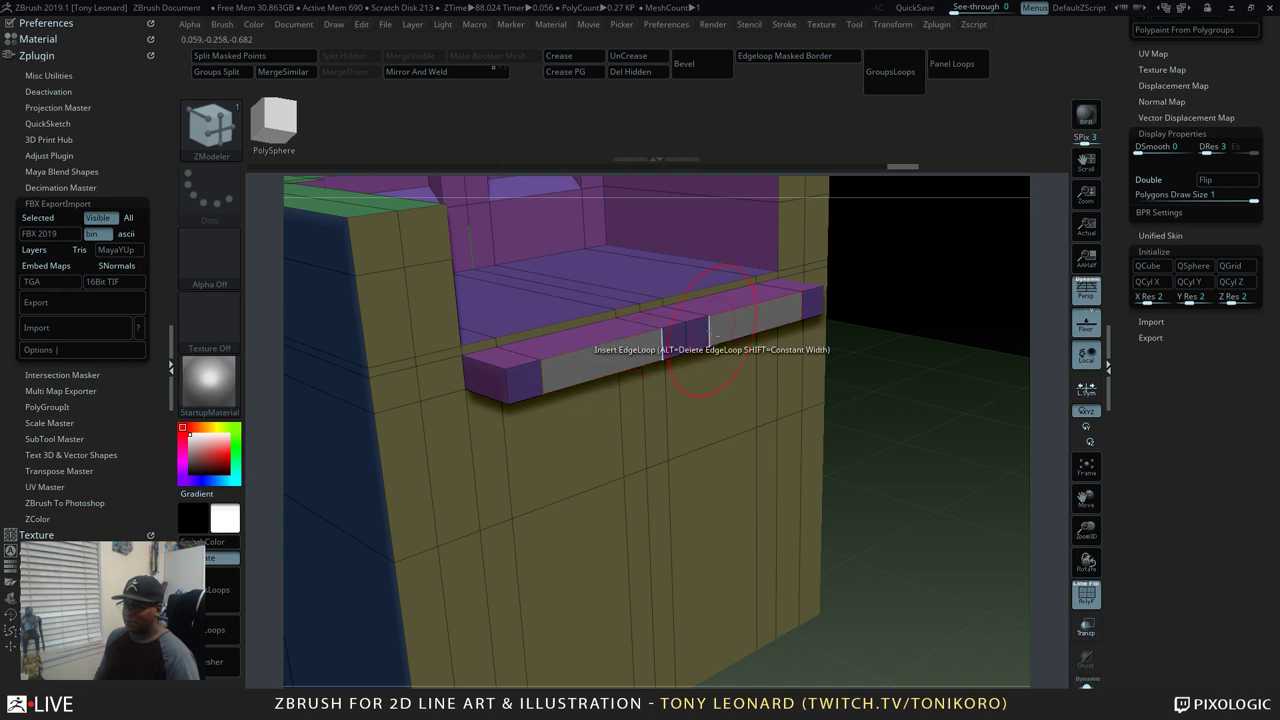
pyautogui.click(716, 334)
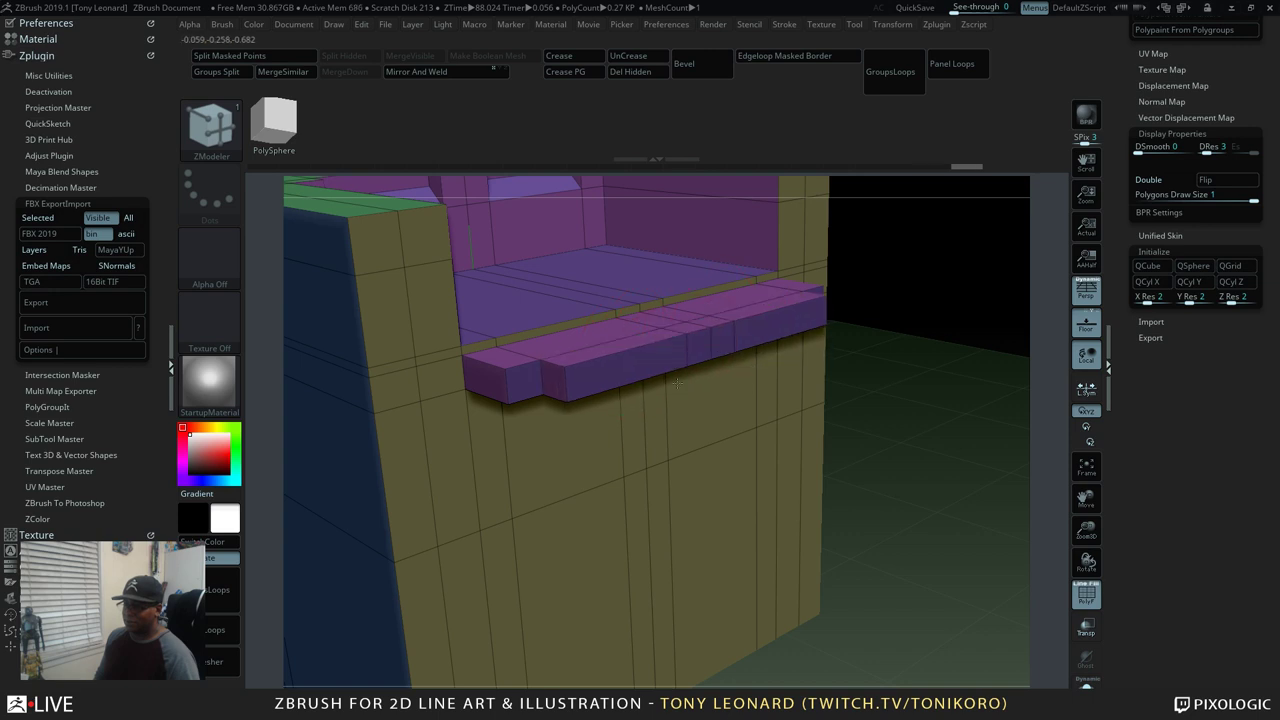
pyautogui.moveTo(862, 452); pyautogui.dragTo(800, 339)
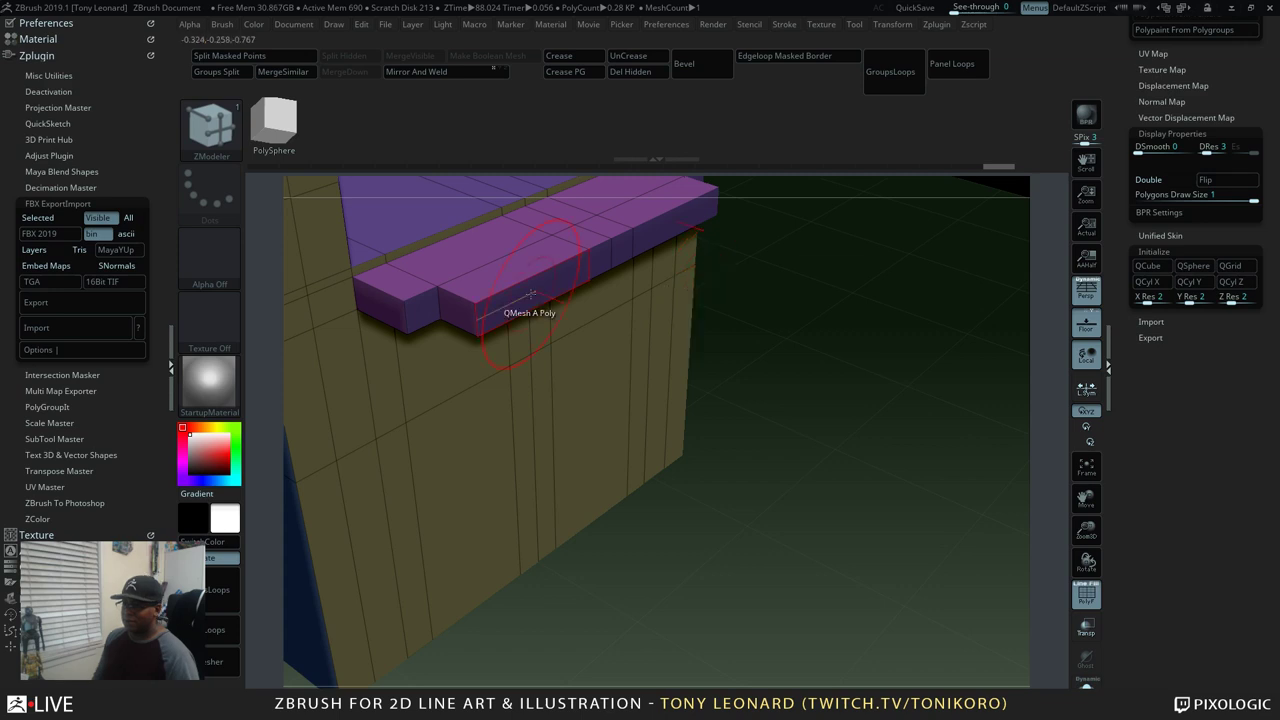
pyautogui.moveTo(760, 480); pyautogui.dragTo(864, 508)
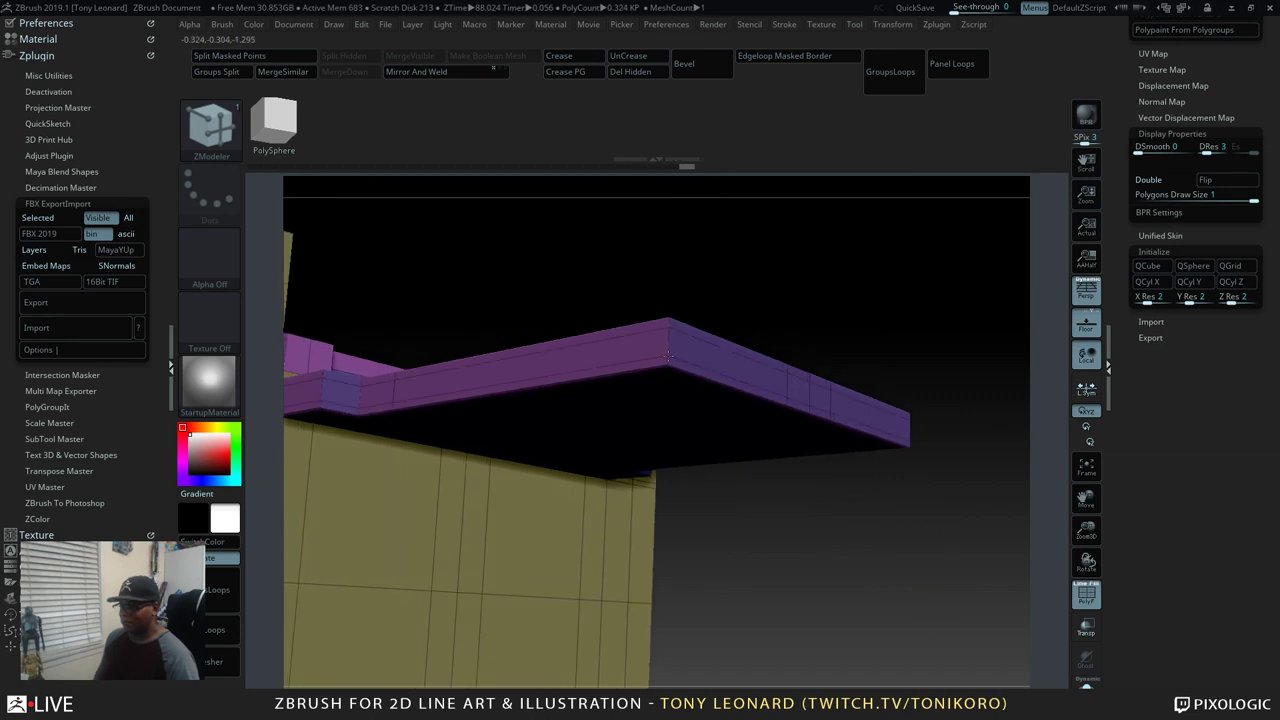
pyautogui.moveTo(671, 417); pyautogui.dragTo(573, 278)
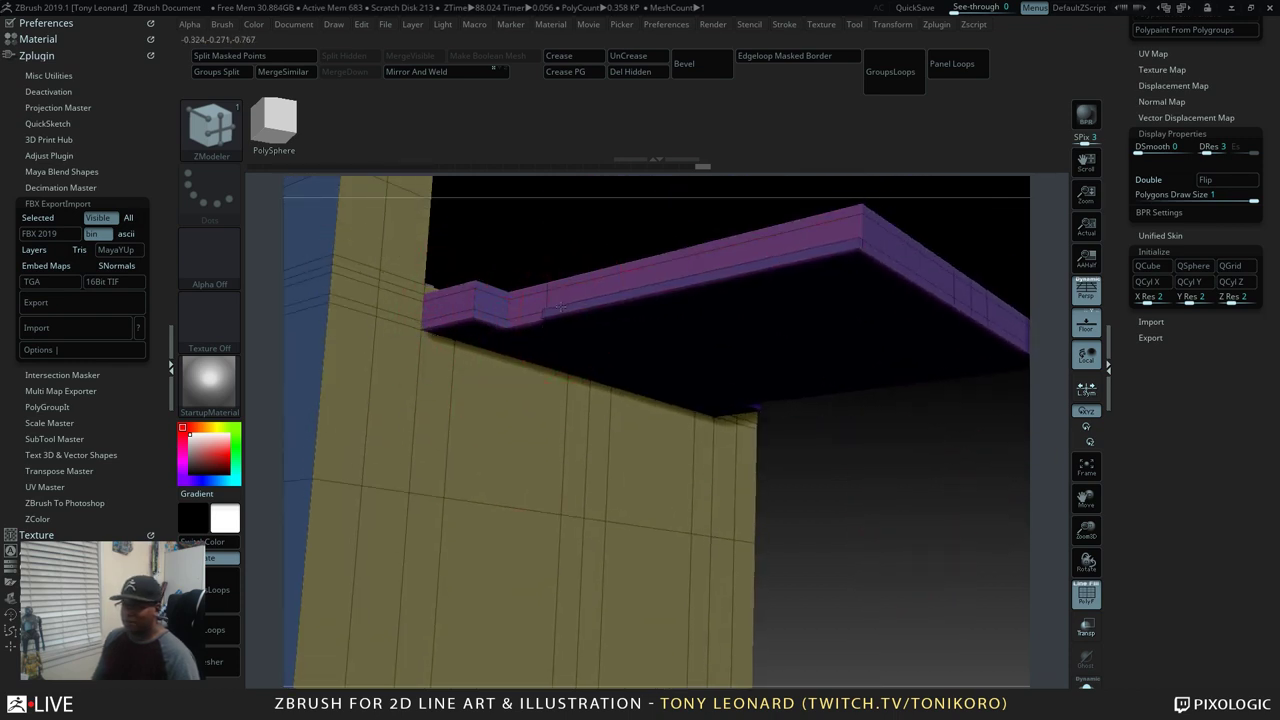
# Thin the ledge, lengthen the plank's end, and add an edge loop across the plank
pyautogui.moveTo(562, 308); pyautogui.dragTo(510, 282)
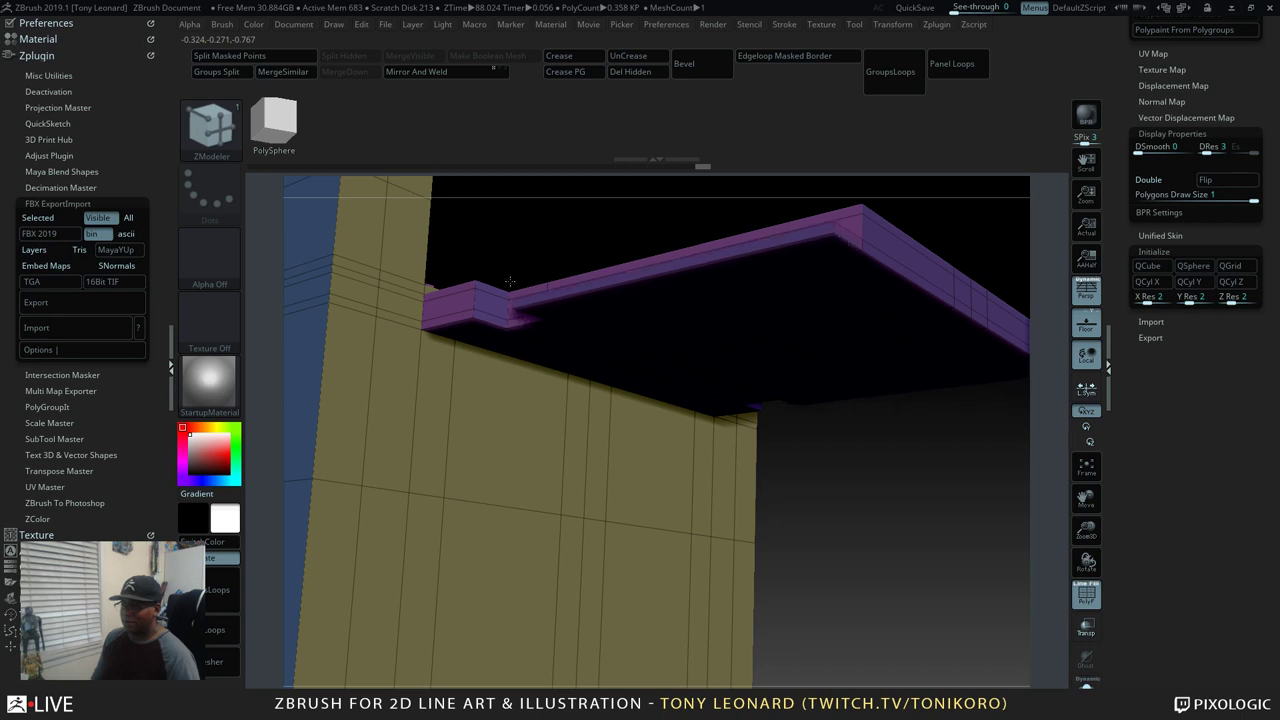
pyautogui.moveTo(903, 554); pyautogui.dragTo(760, 600)
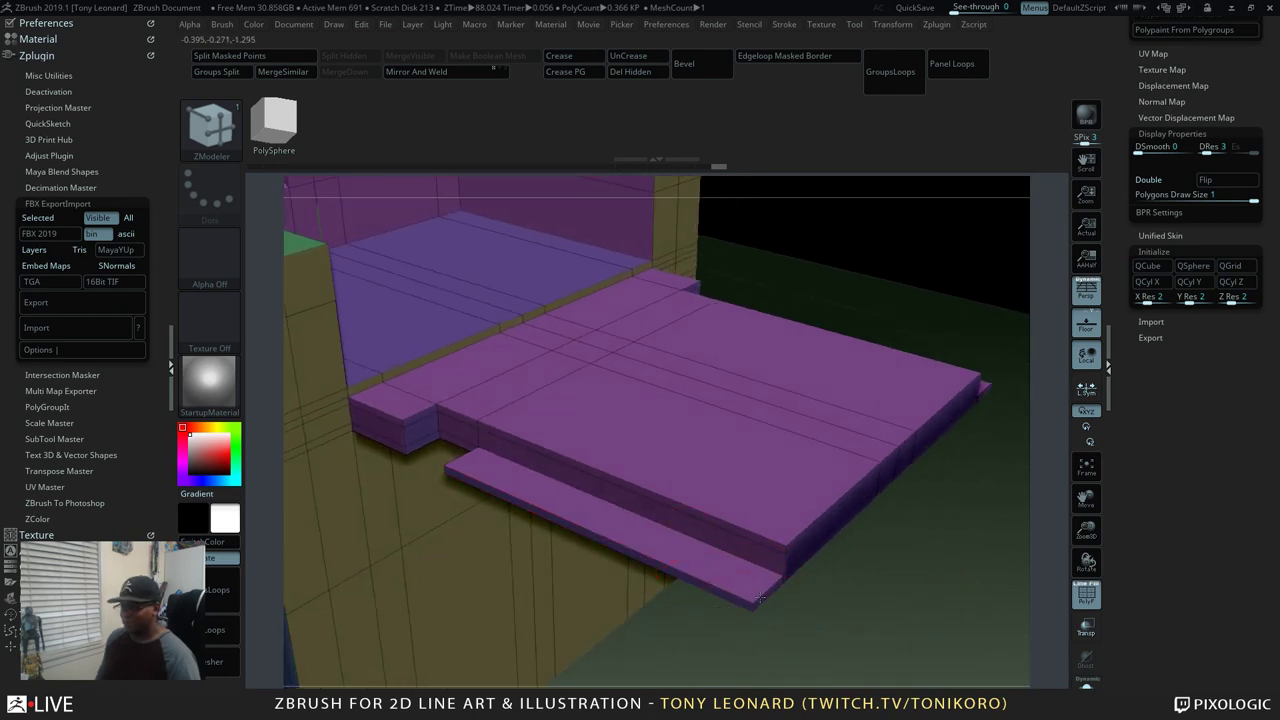
pyautogui.moveTo(776, 595)
pyautogui.mouseDown()
pyautogui.moveTo(794, 612)
pyautogui.moveTo(759, 596)
pyautogui.mouseUp()
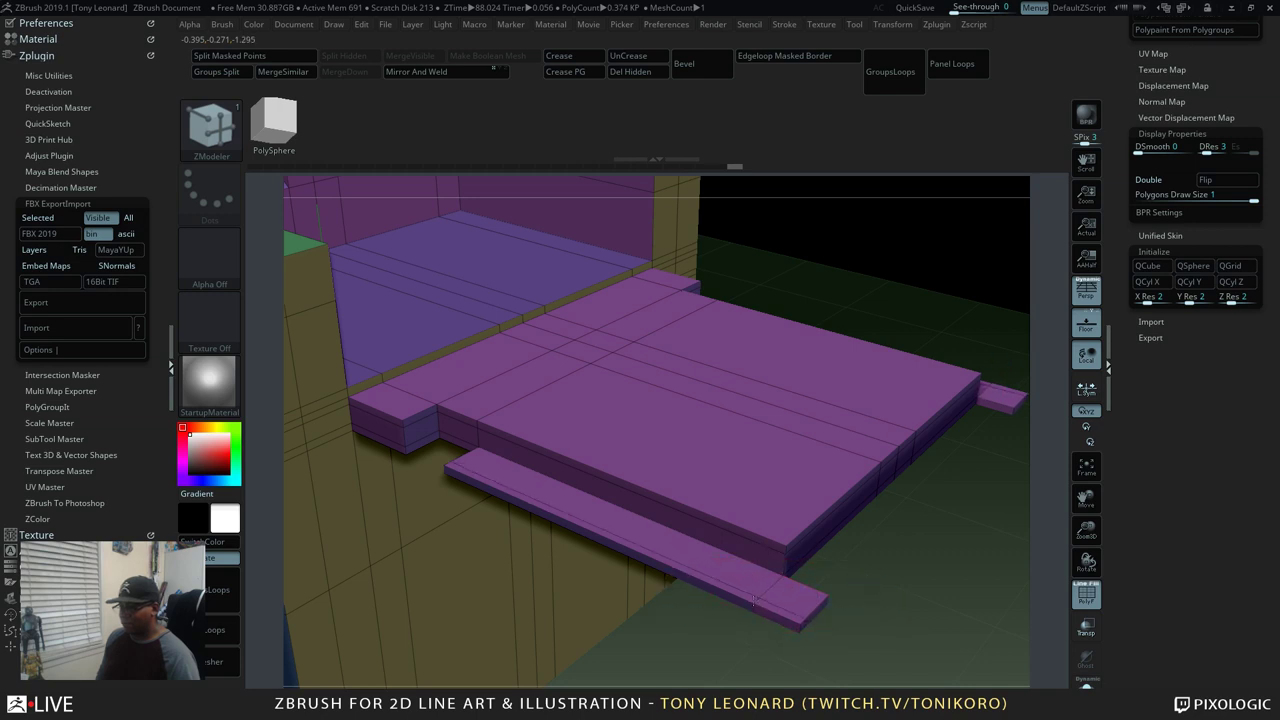
pyautogui.moveTo(753, 602); pyautogui.dragTo(748, 594)
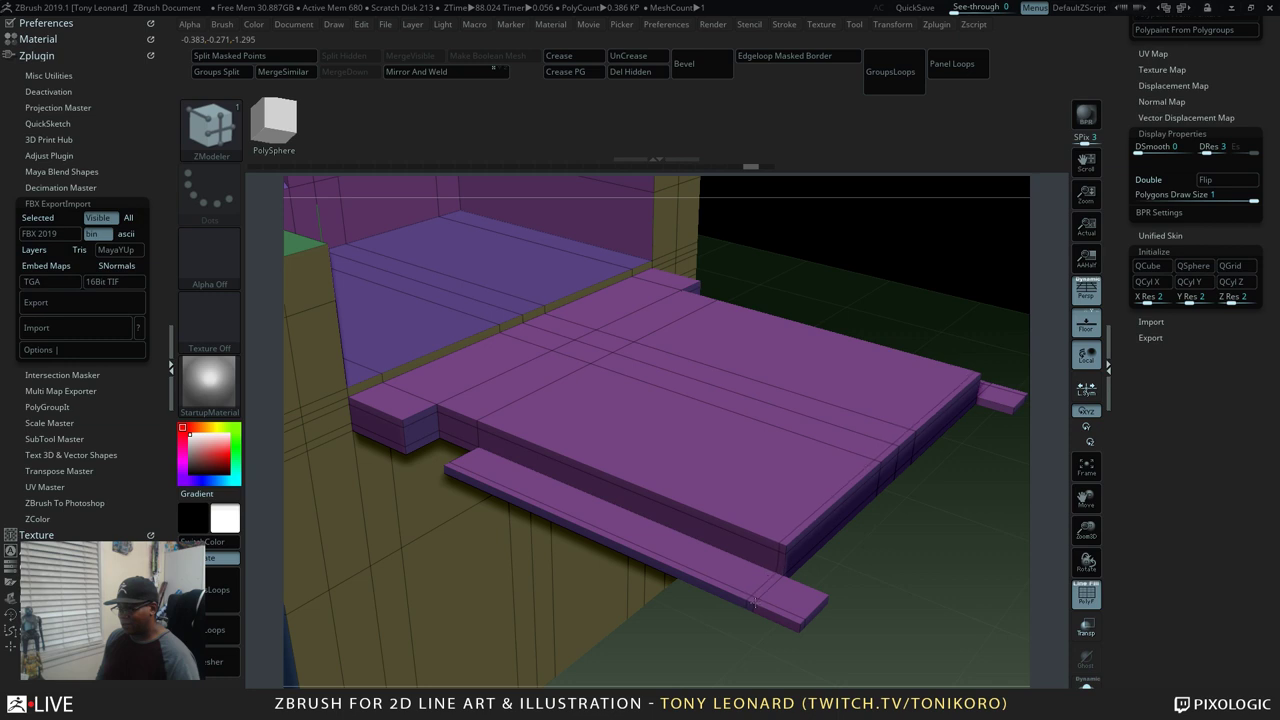
pyautogui.click(662, 556)
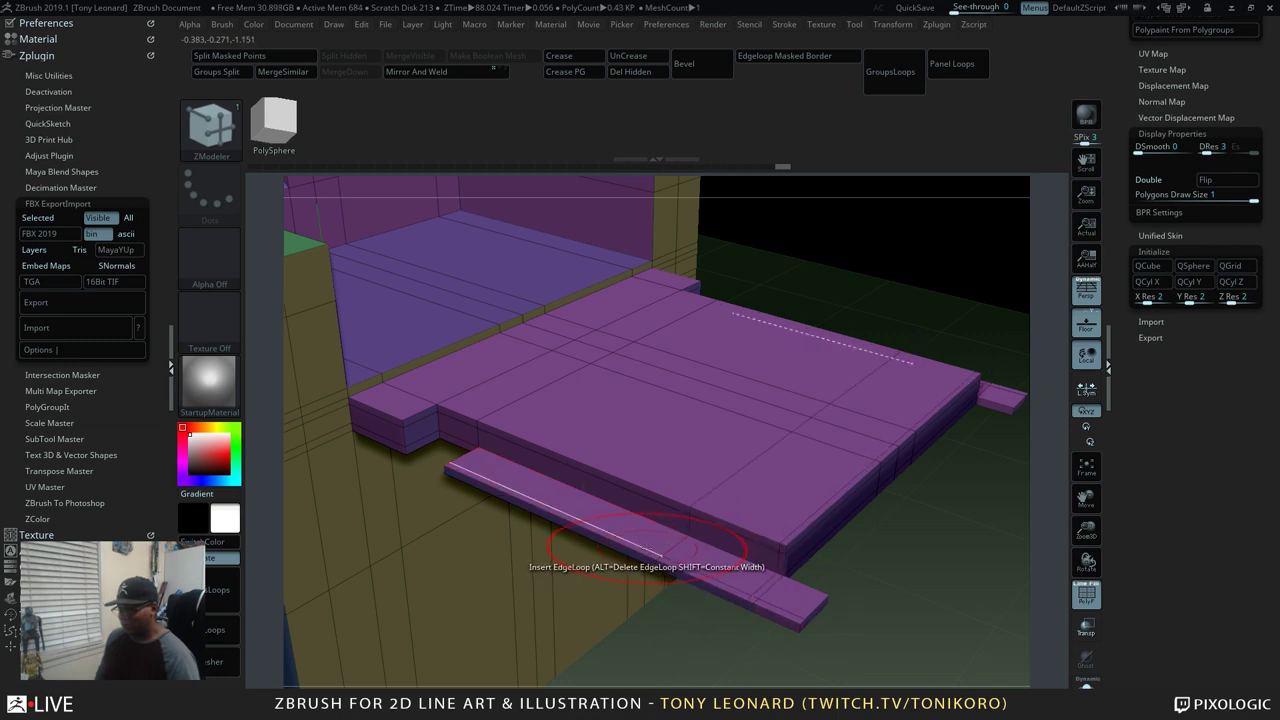
pyautogui.click(648, 548)
pyautogui.click(651, 552)
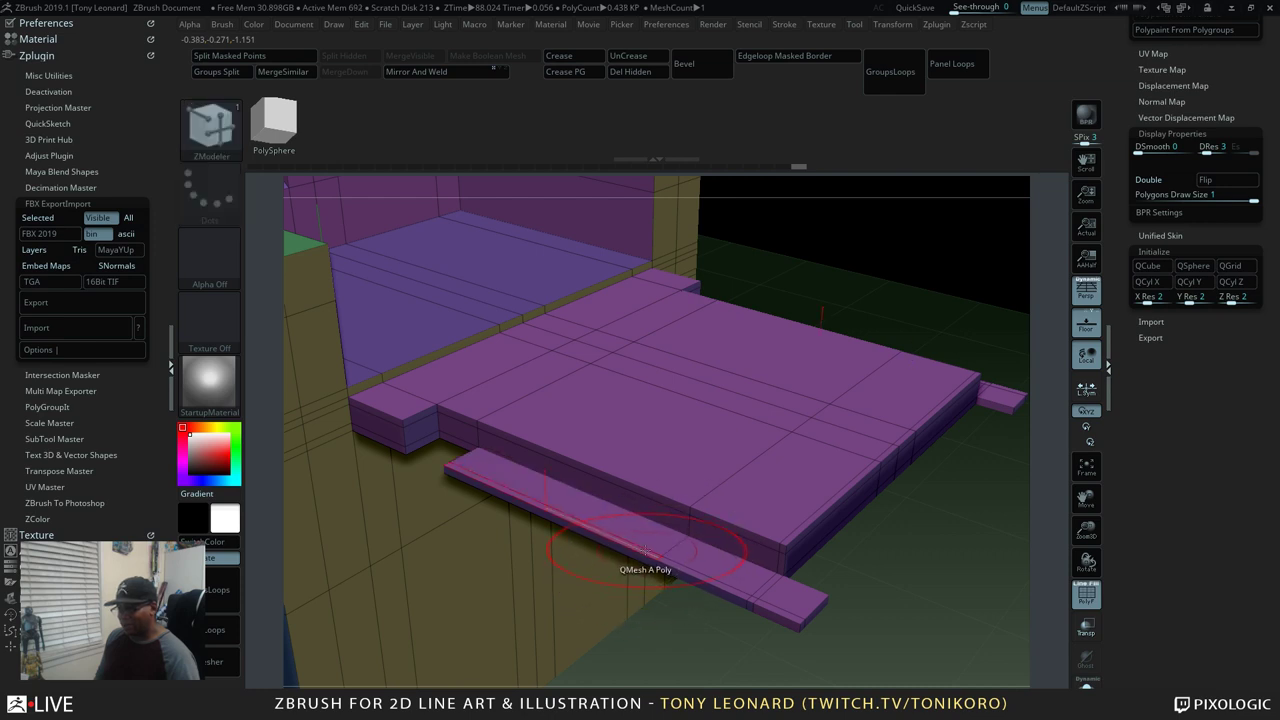
pyautogui.hotkey('ctrl', 'z')
pyautogui.moveTo(714, 668); pyautogui.dragTo(741, 638)
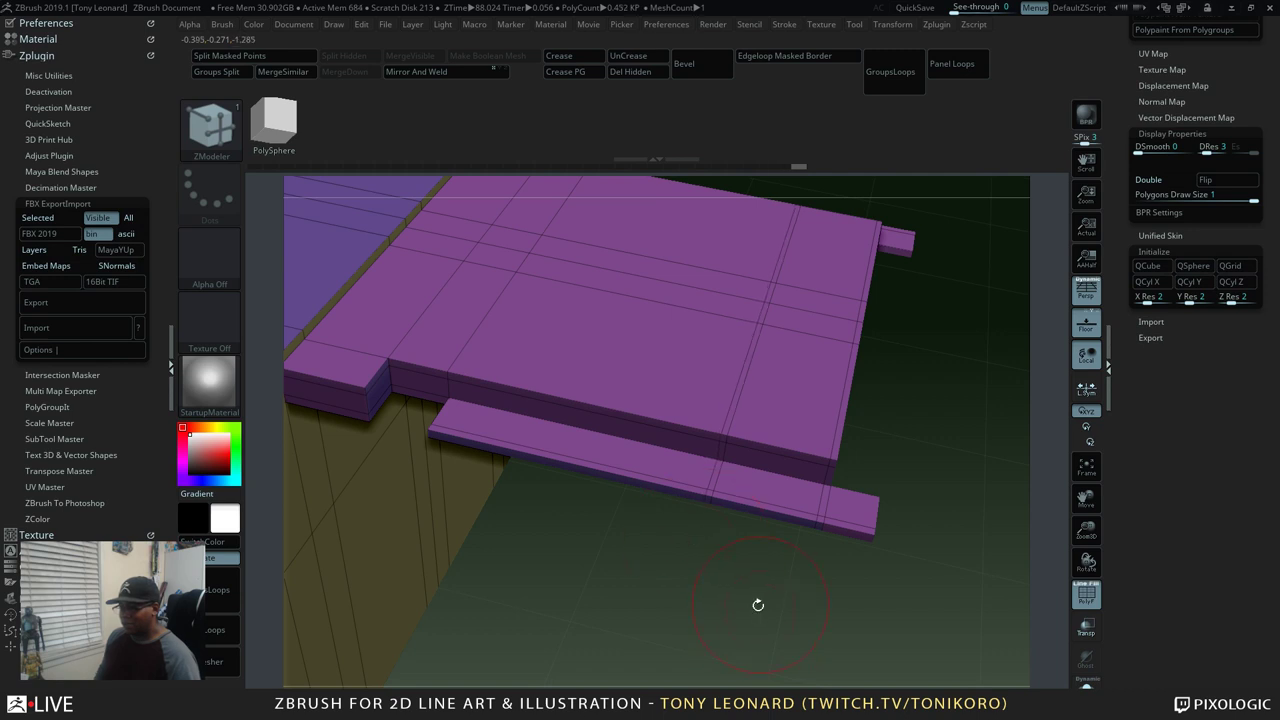
pyautogui.moveTo(758, 605)
pyautogui.mouseDown()
pyautogui.moveTo(698, 514)
pyautogui.moveTo(636, 476)
pyautogui.mouseUp()
pyautogui.press('s')
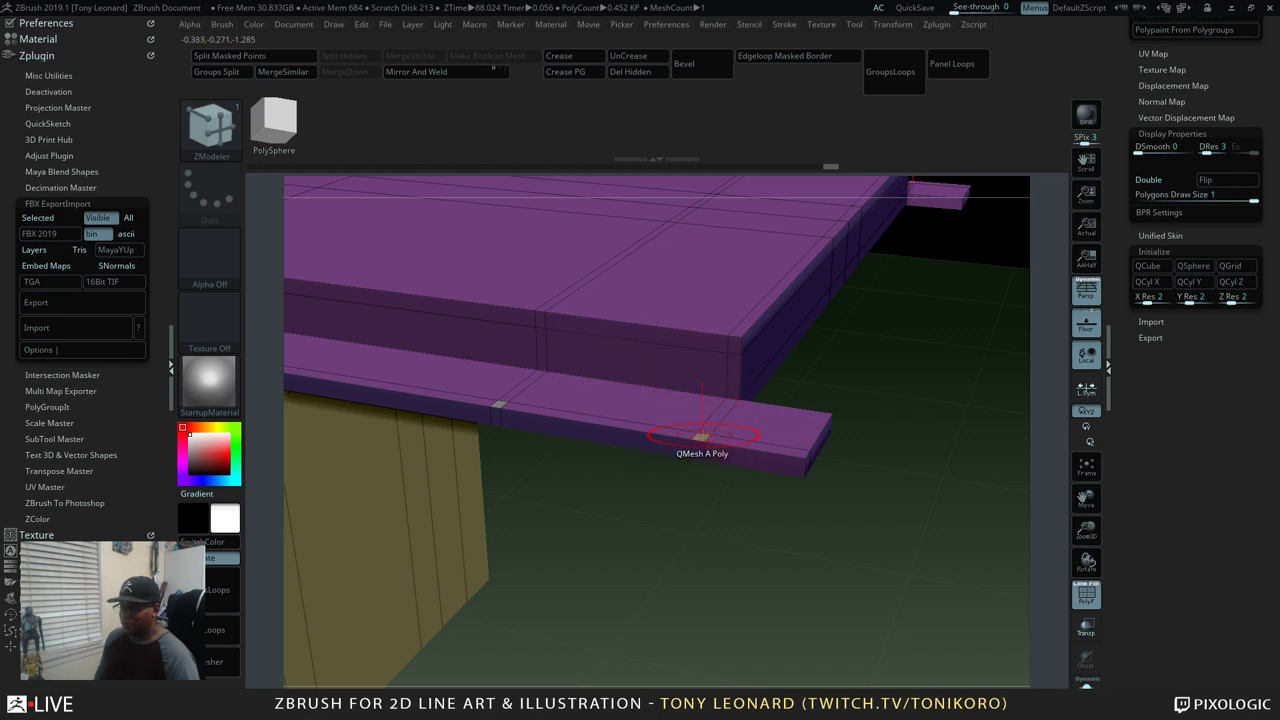
pyautogui.moveTo(702, 436); pyautogui.dragTo(702, 393)
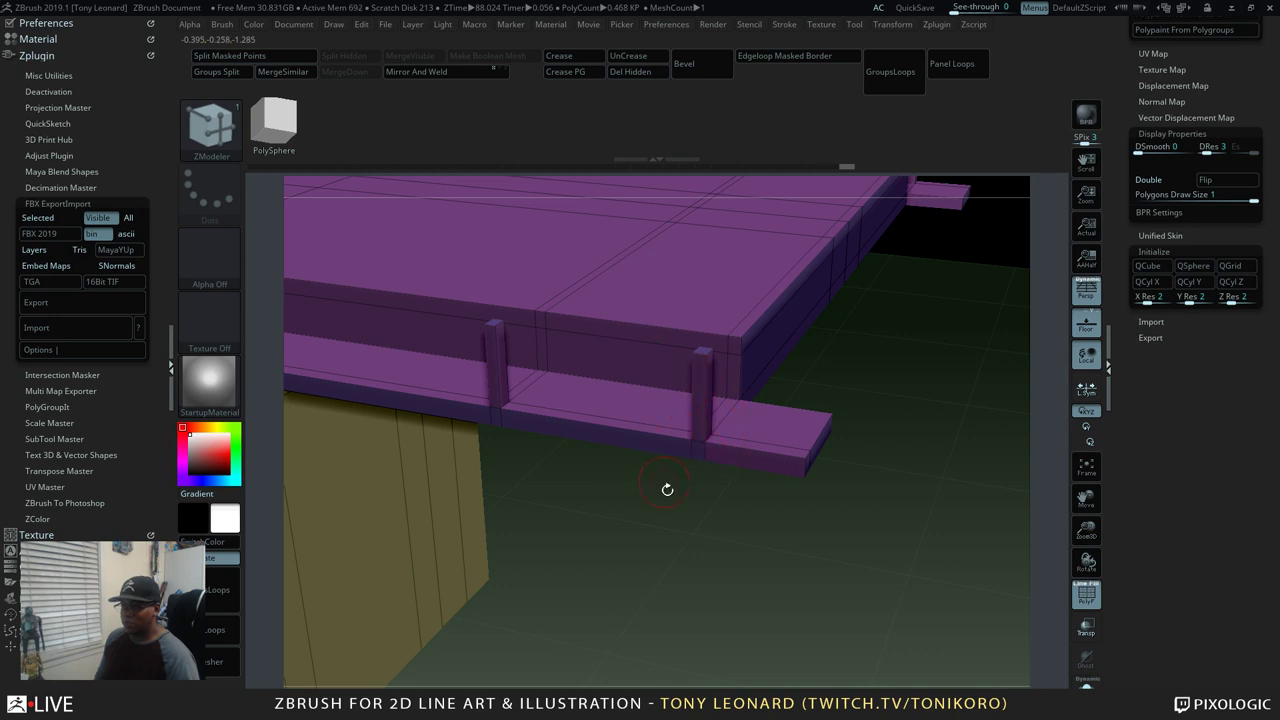
pyautogui.moveTo(666, 489); pyautogui.dragTo(880, 626)
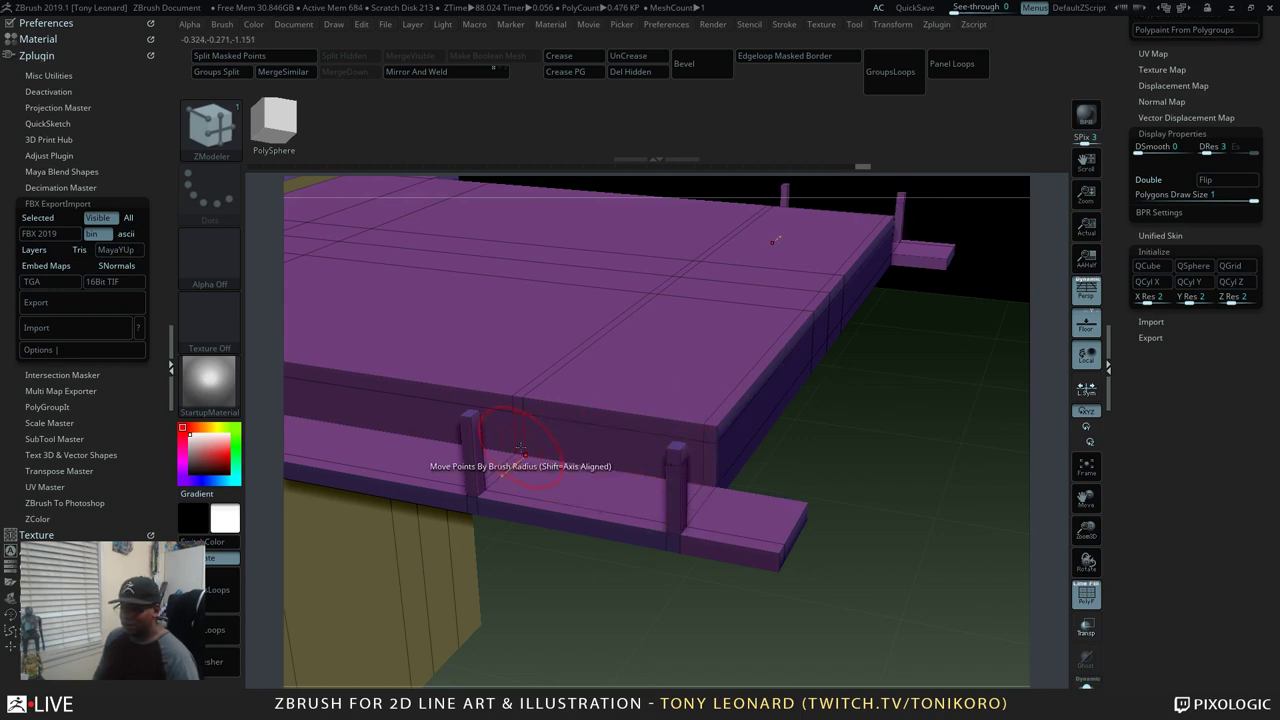
pyautogui.click(469, 429)
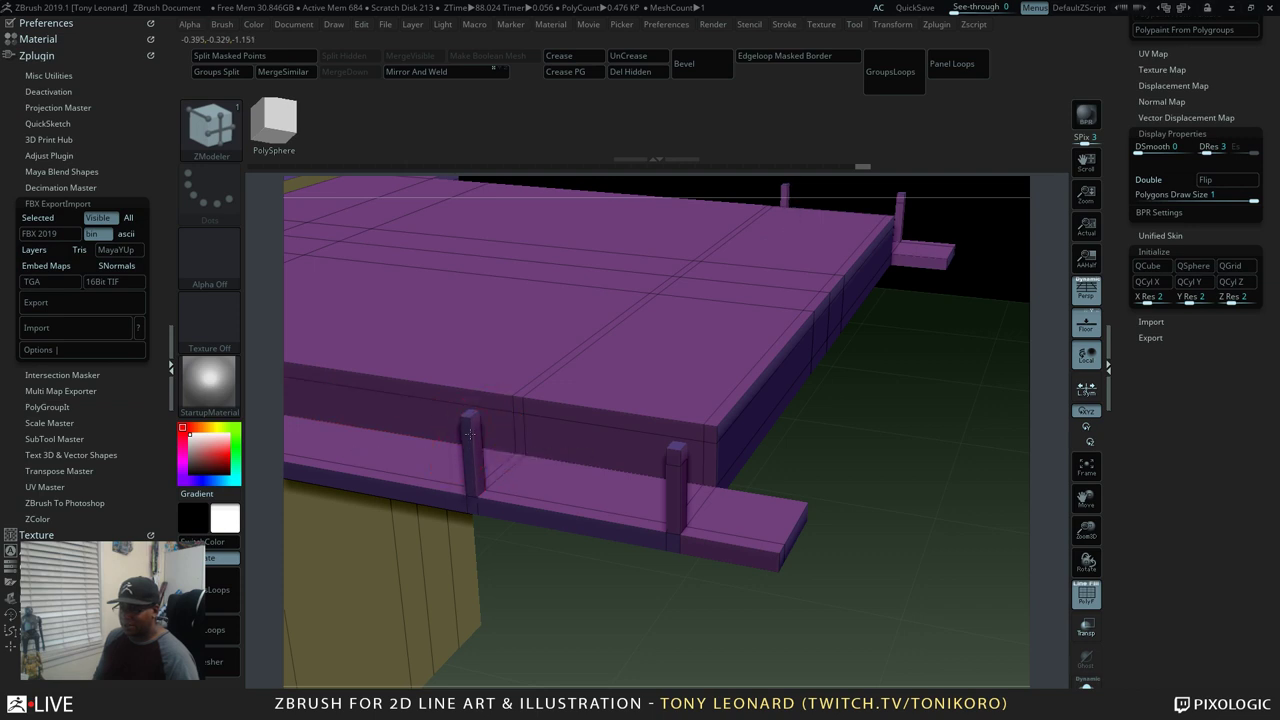
pyautogui.click(470, 438)
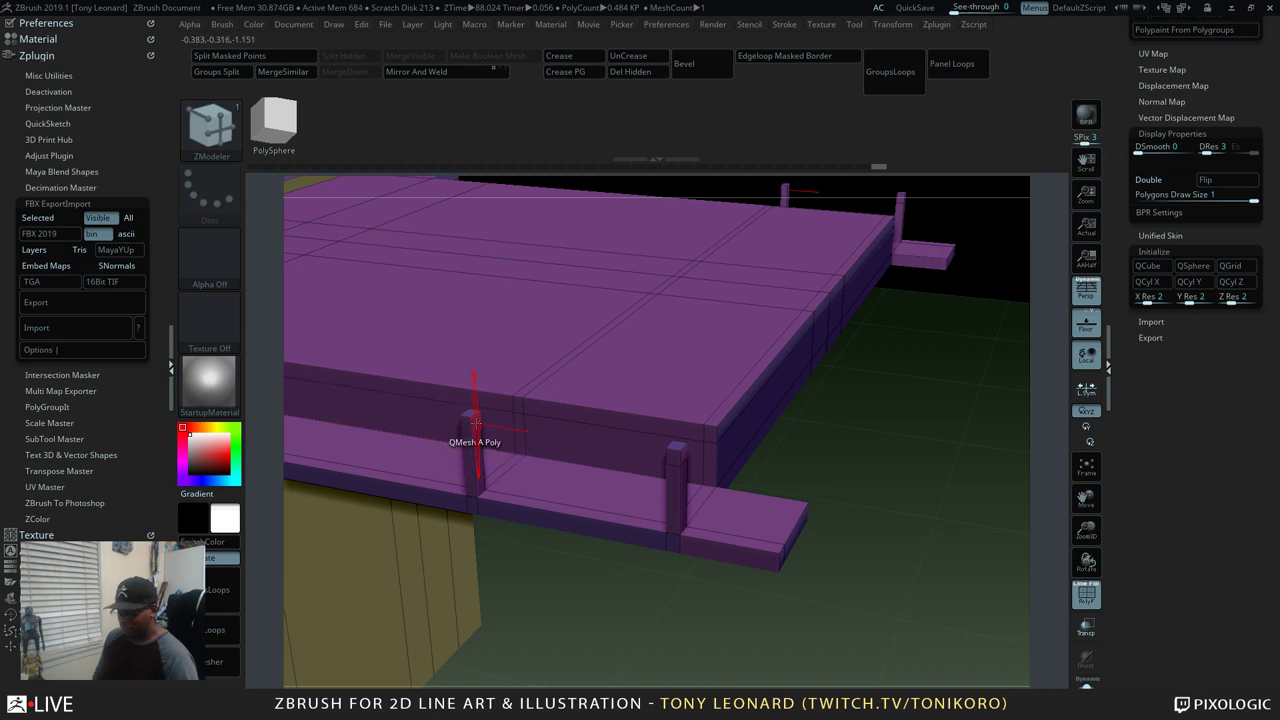
pyautogui.moveTo(534, 506); pyautogui.dragTo(666, 511, button='right')
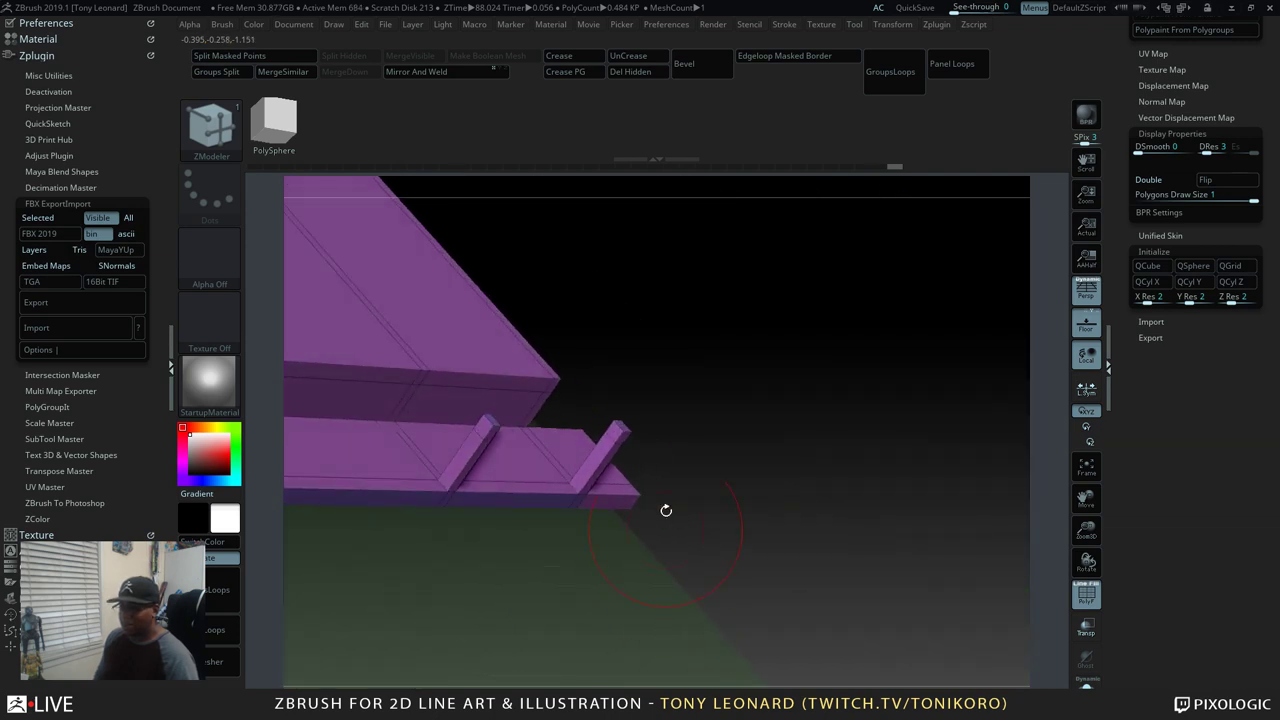
pyautogui.moveTo(600, 440); pyautogui.dragTo(657, 494, button='right')
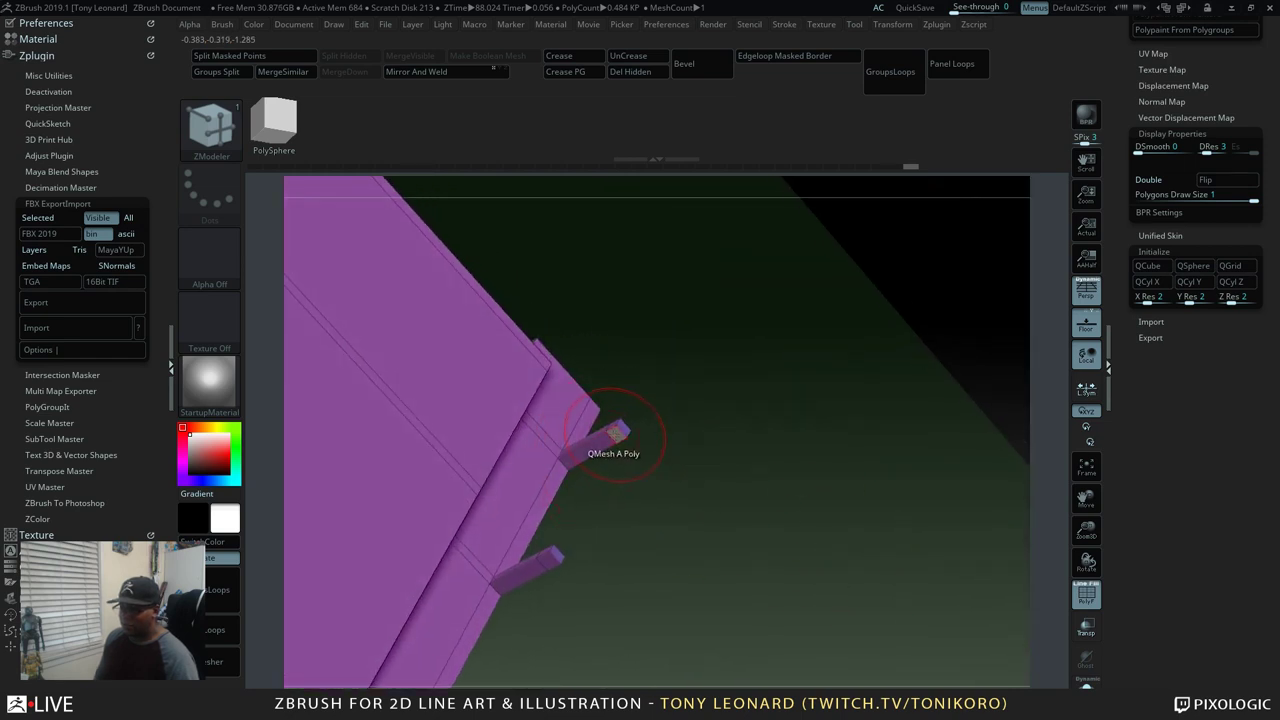
pyautogui.moveTo(603, 457); pyautogui.dragTo(537, 589)
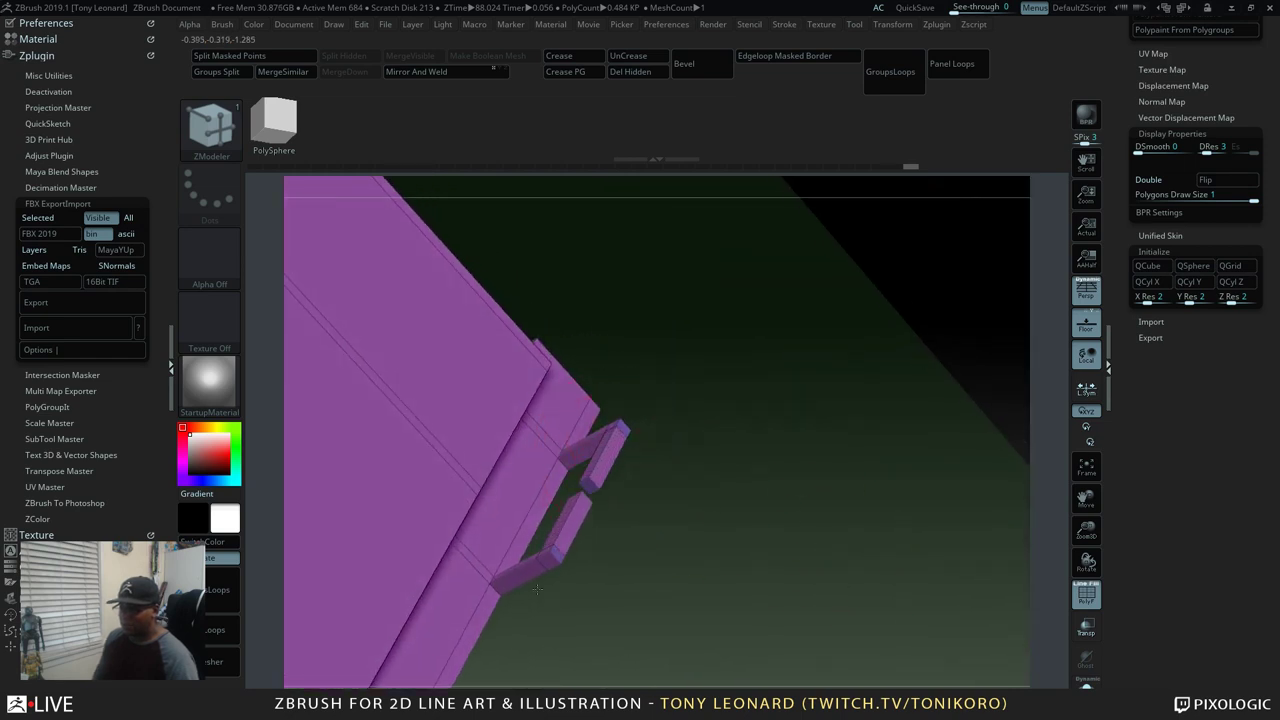
pyautogui.moveTo(845, 561); pyautogui.dragTo(614, 300, button='right')
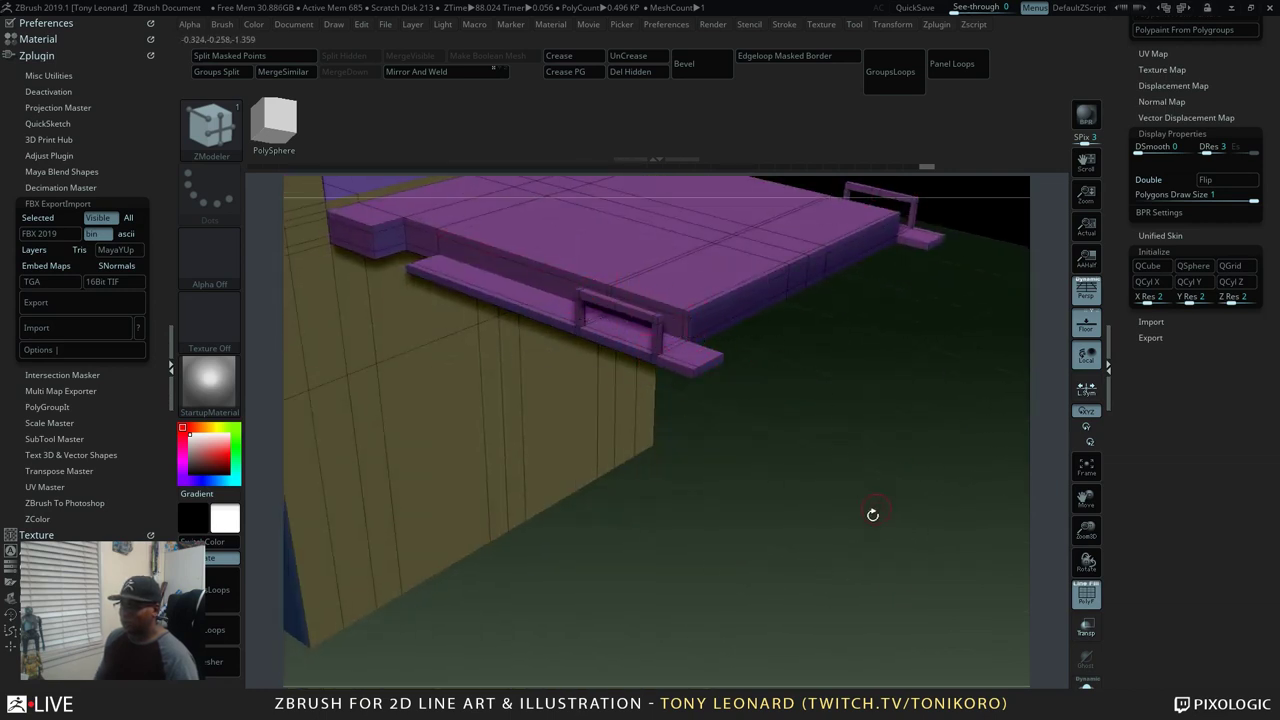
pyautogui.moveTo(872, 513); pyautogui.dragTo(913, 568, button='right')
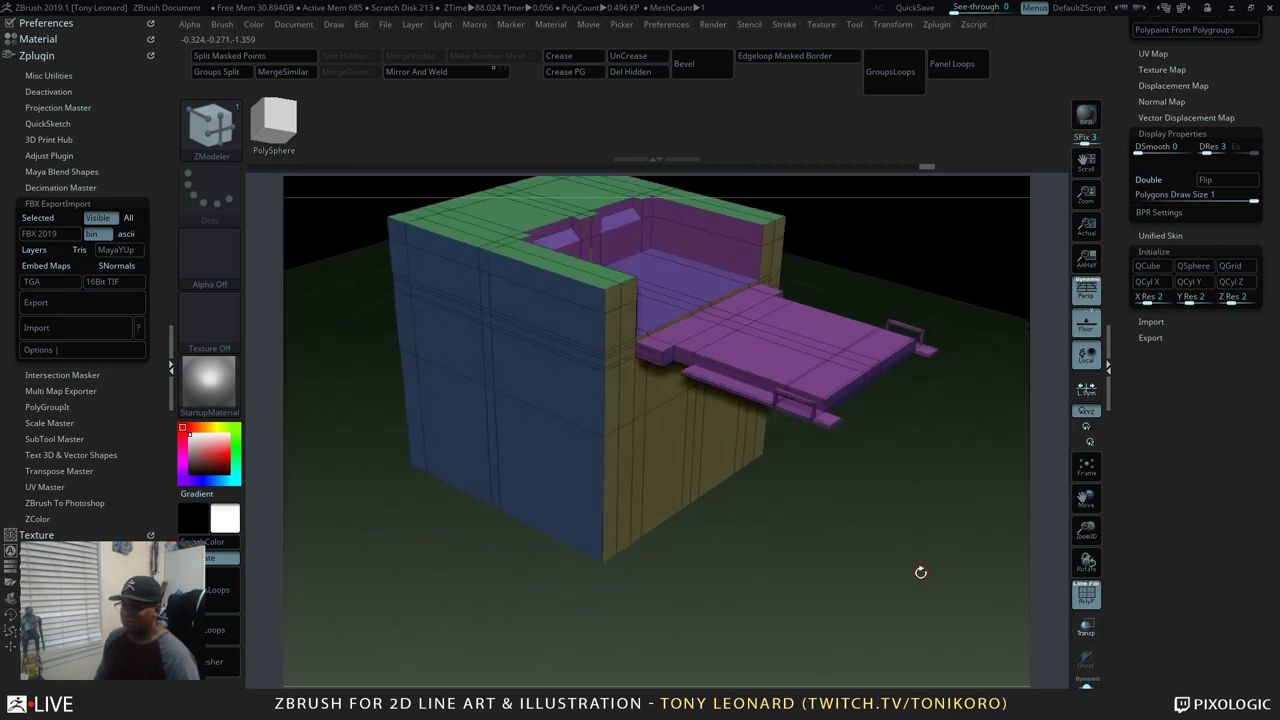
# Insert an edge loop across the purple platform on the box's left side
pyautogui.moveTo(921, 572)
pyautogui.mouseDown(button='right')
pyautogui.moveTo(920, 620)
pyautogui.moveTo(929, 584)
pyautogui.moveTo(914, 551)
pyautogui.moveTo(902, 584)
pyautogui.mouseUp(button='right')
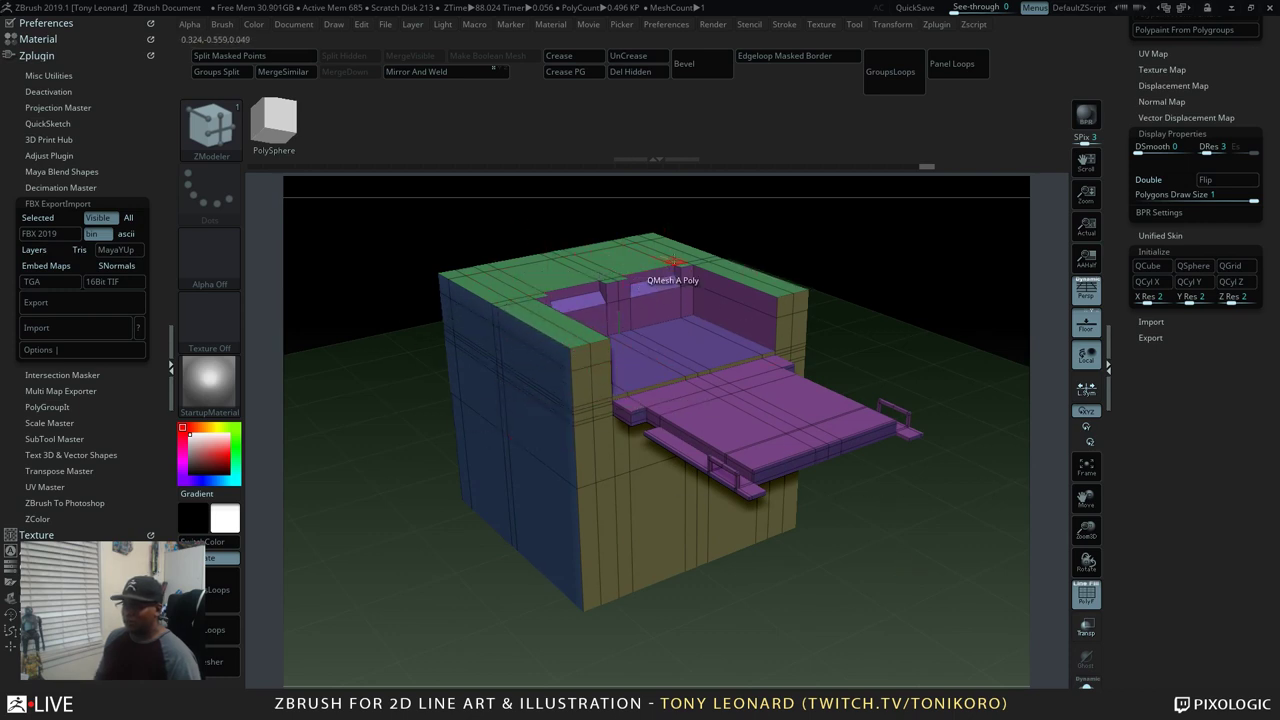
pyautogui.moveTo(903, 560); pyautogui.dragTo(886, 585, button='right')
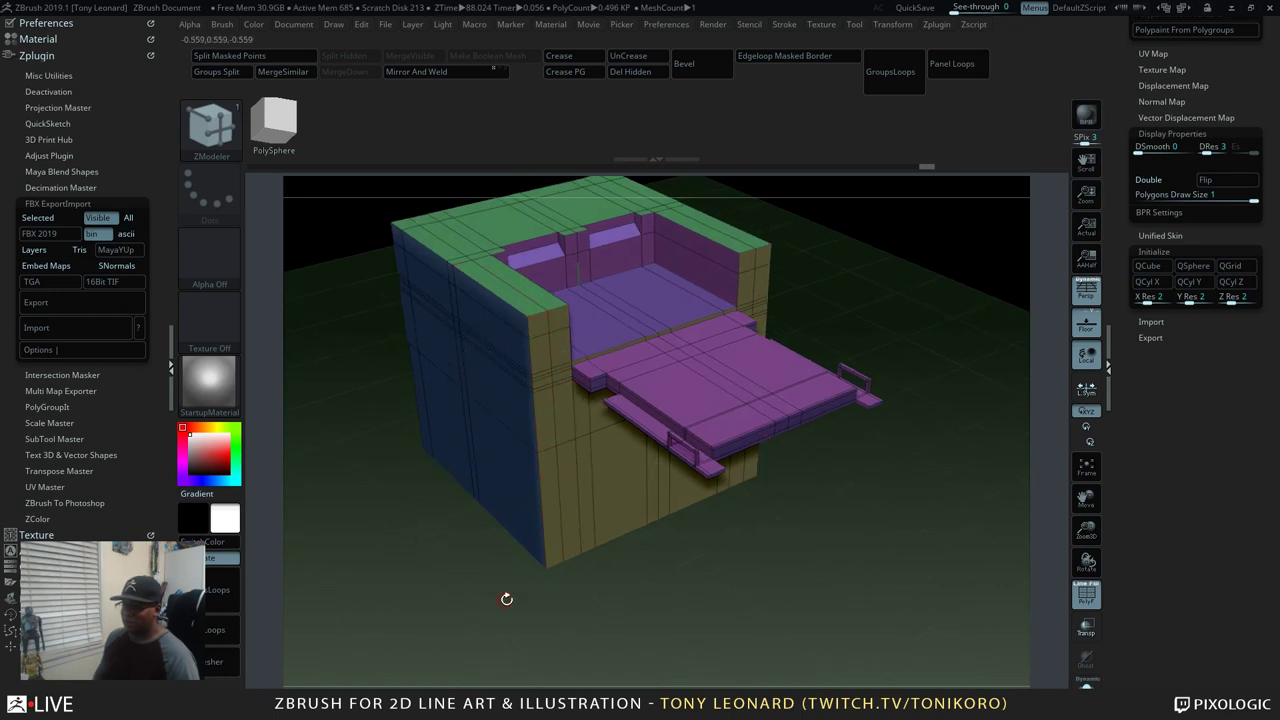
pyautogui.moveTo(506, 598); pyautogui.dragTo(623, 597, button='right')
pyautogui.moveTo(360, 557); pyautogui.dragTo(455, 612, button='right')
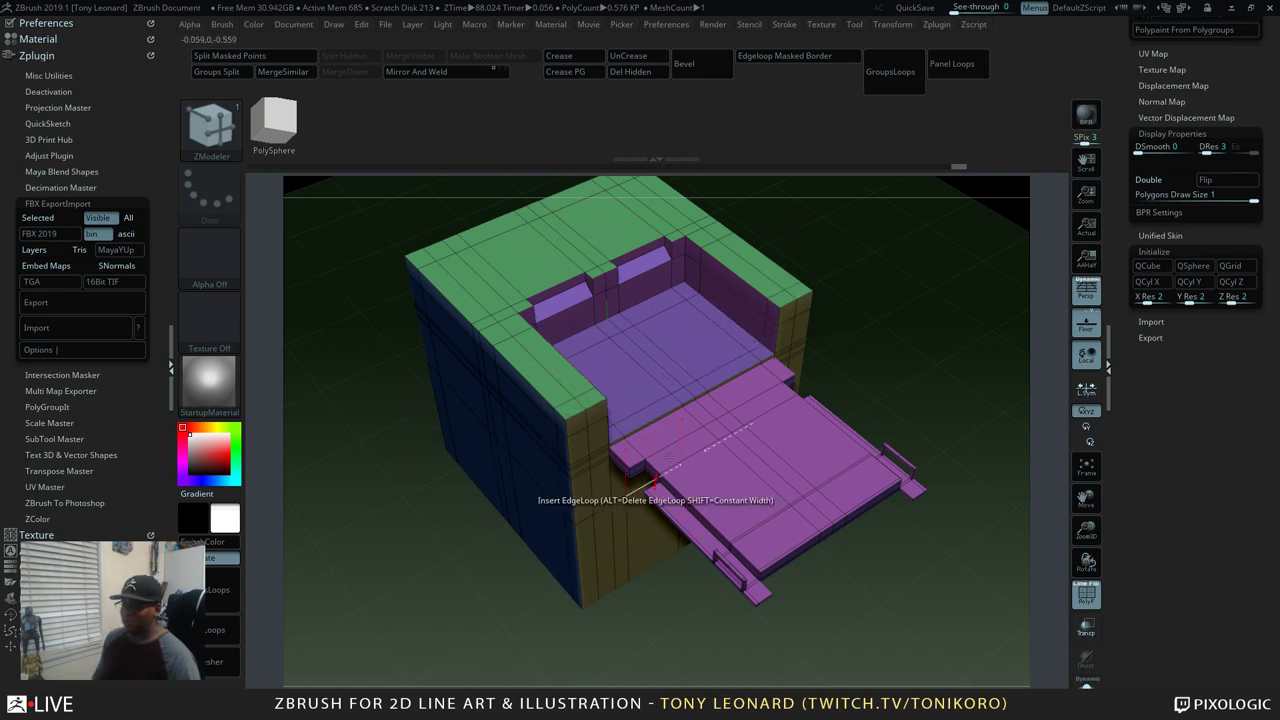
pyautogui.click(768, 300)
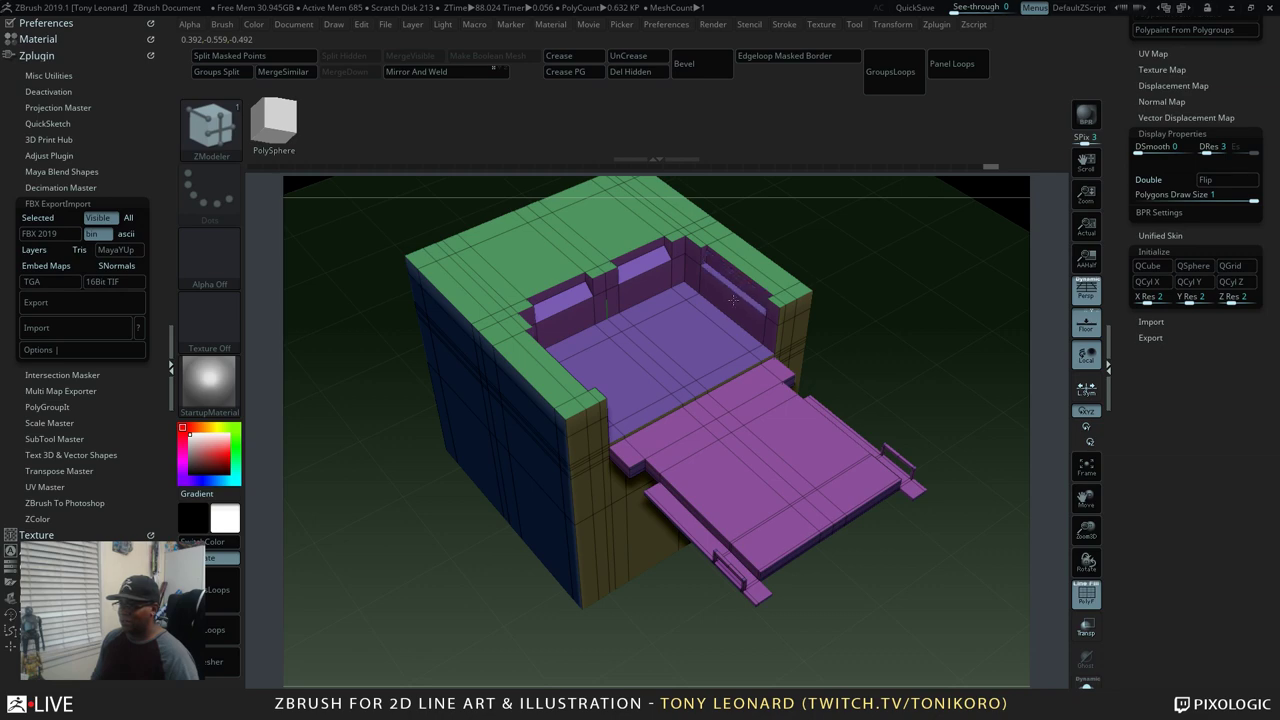
pyautogui.moveTo(854, 240); pyautogui.dragTo(934, 289)
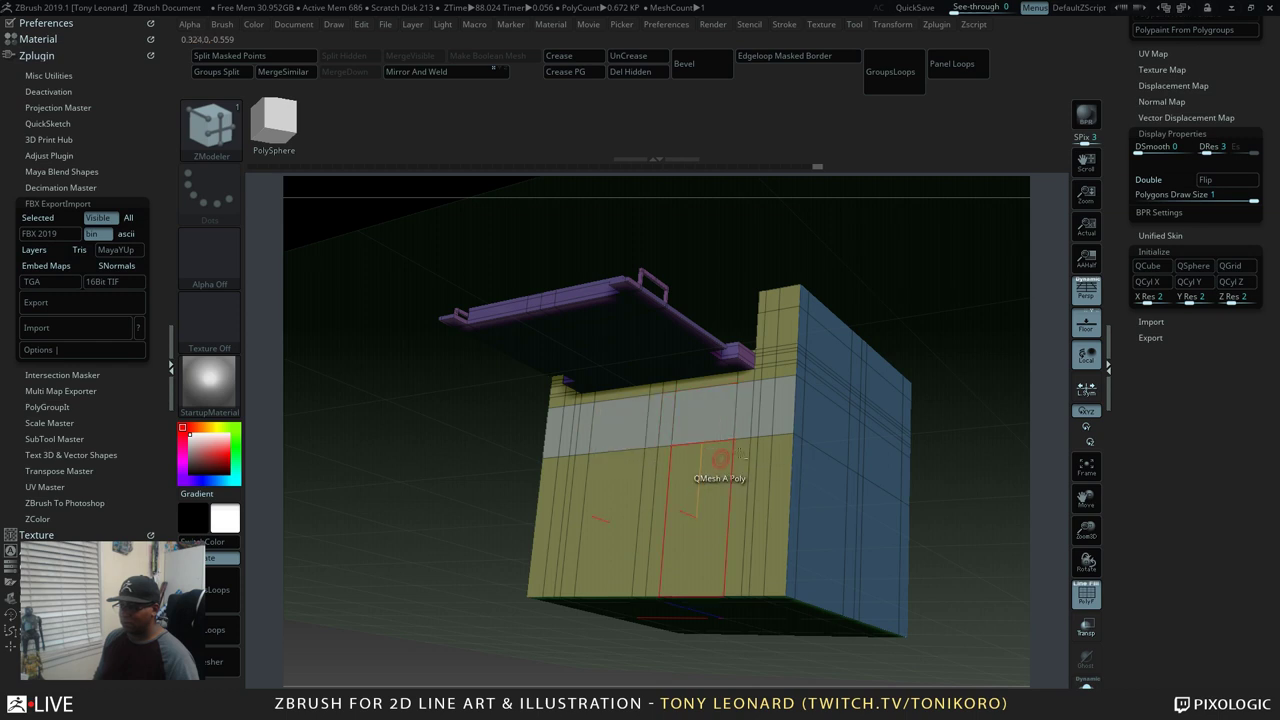
# Polygroup a band of polygons across the box's side faces just below the top
pyautogui.moveTo(834, 378); pyautogui.dragTo(765, 366, button='right')
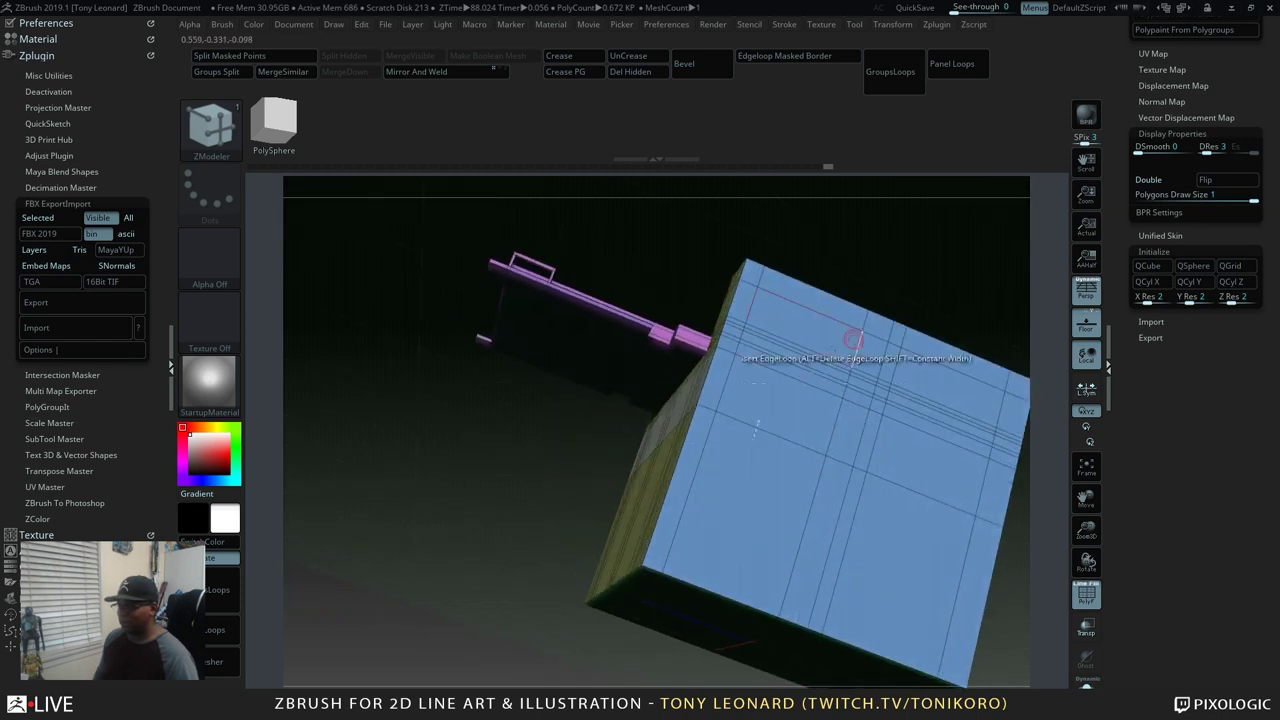
pyautogui.click(727, 370)
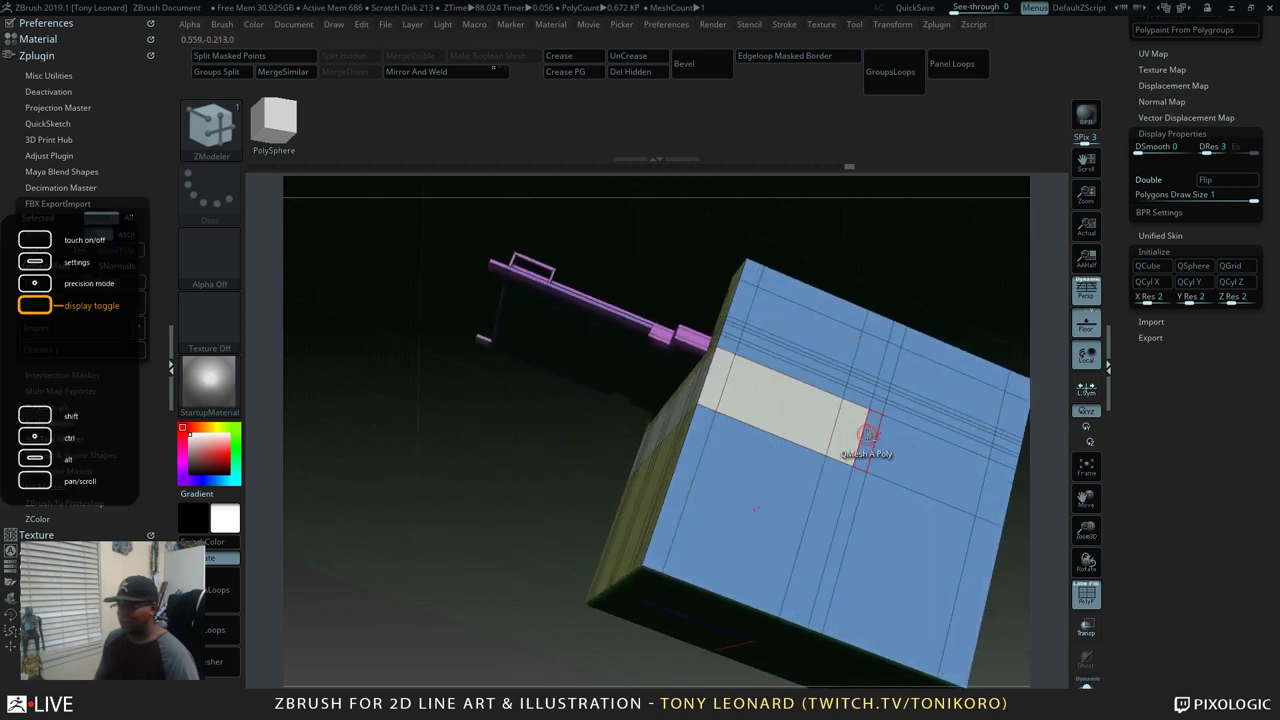
pyautogui.click(900, 453)
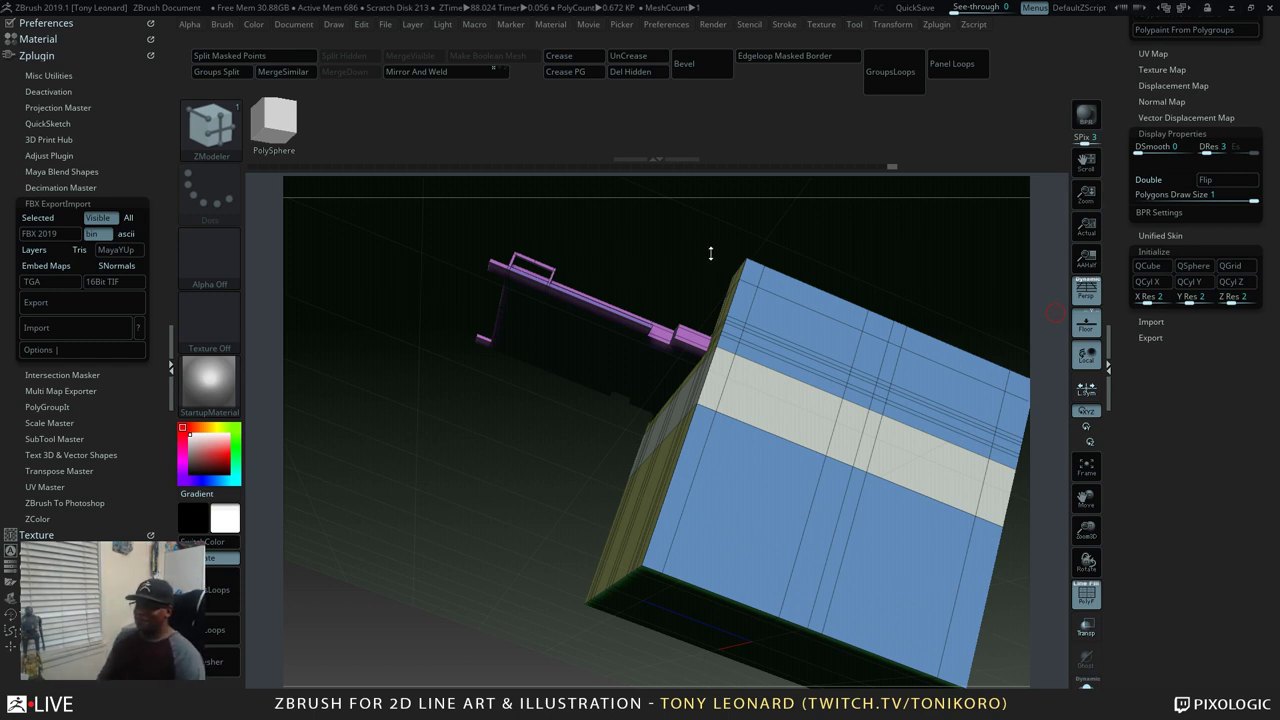
pyautogui.moveTo(686, 260); pyautogui.dragTo(604, 295)
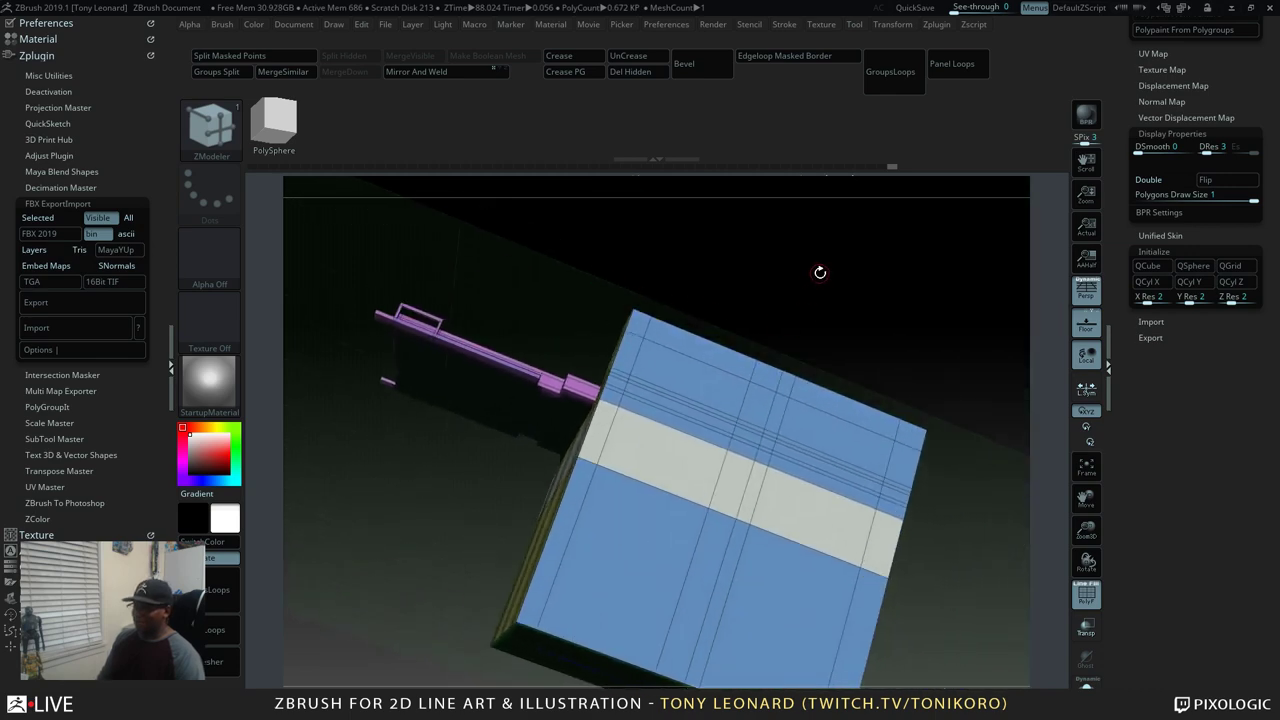
pyautogui.moveTo(820, 272)
pyautogui.mouseDown()
pyautogui.moveTo(766, 317)
pyautogui.moveTo(515, 283)
pyautogui.mouseUp()
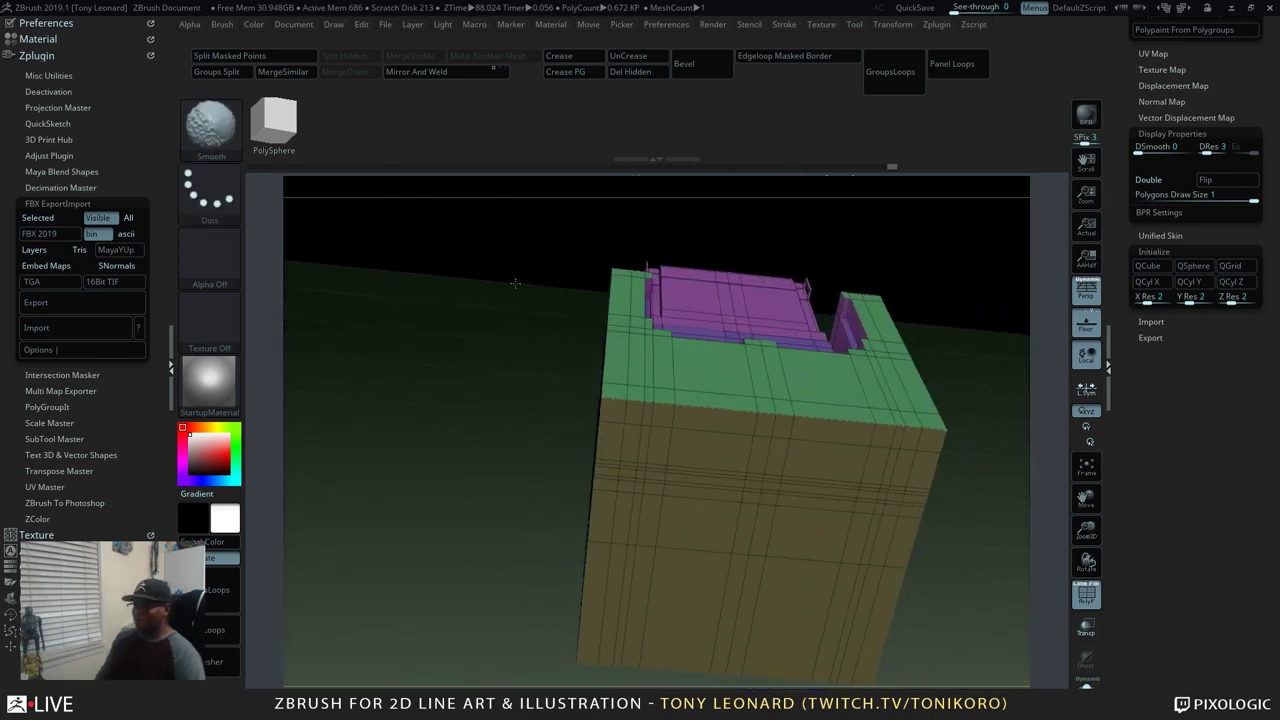
pyautogui.moveTo(983, 371); pyautogui.dragTo(946, 414)
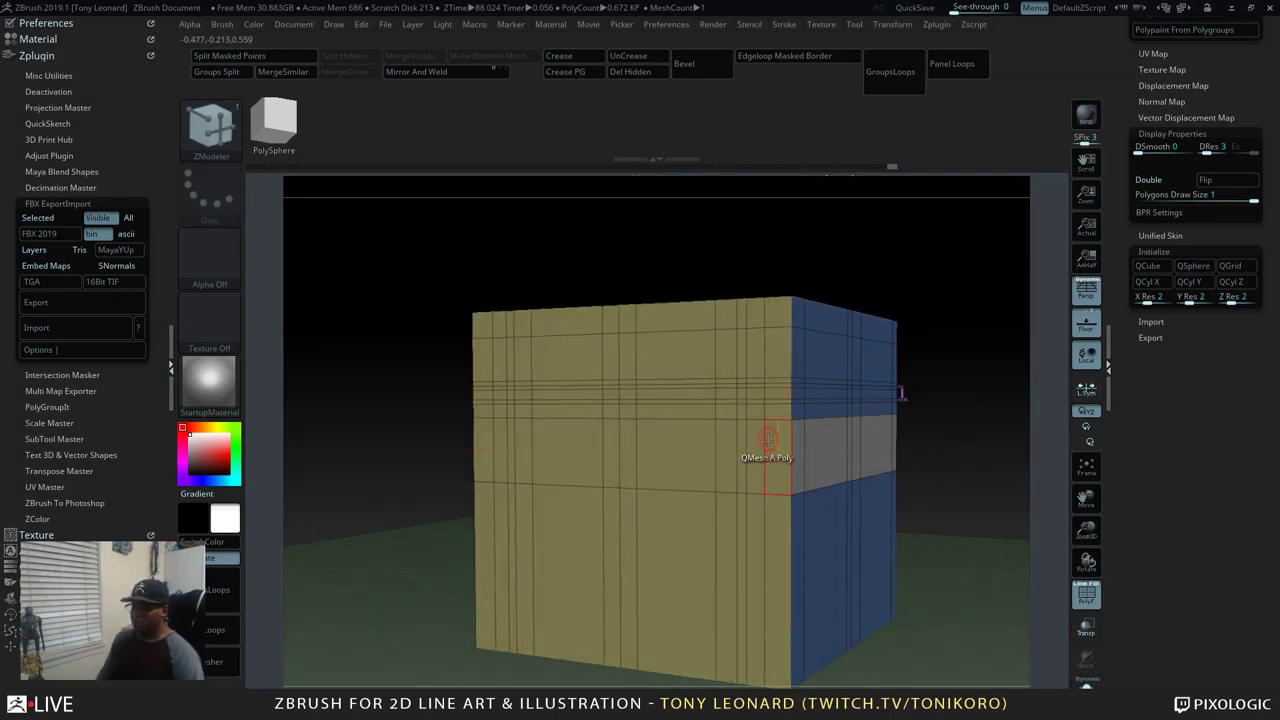
pyautogui.moveTo(754, 458); pyautogui.dragTo(684, 472)
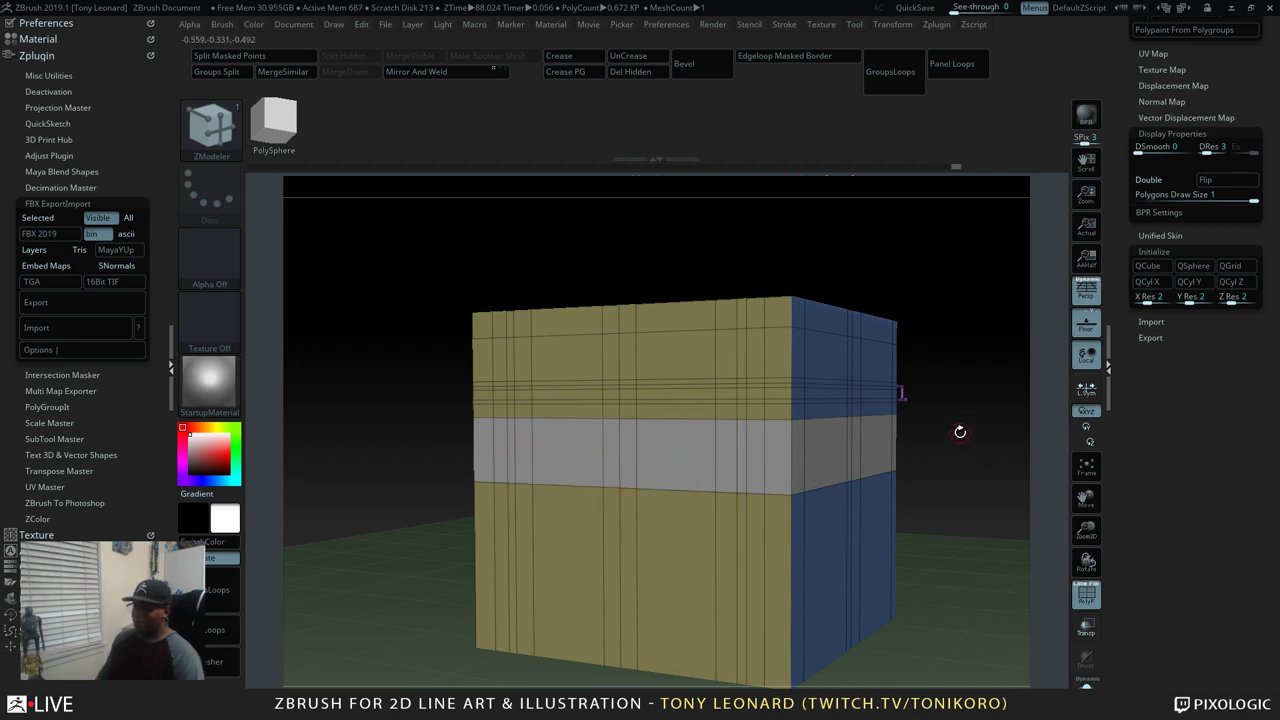
# Extrude the grey band outward into a wraparound ring ledge
pyautogui.moveTo(959, 432); pyautogui.dragTo(966, 459)
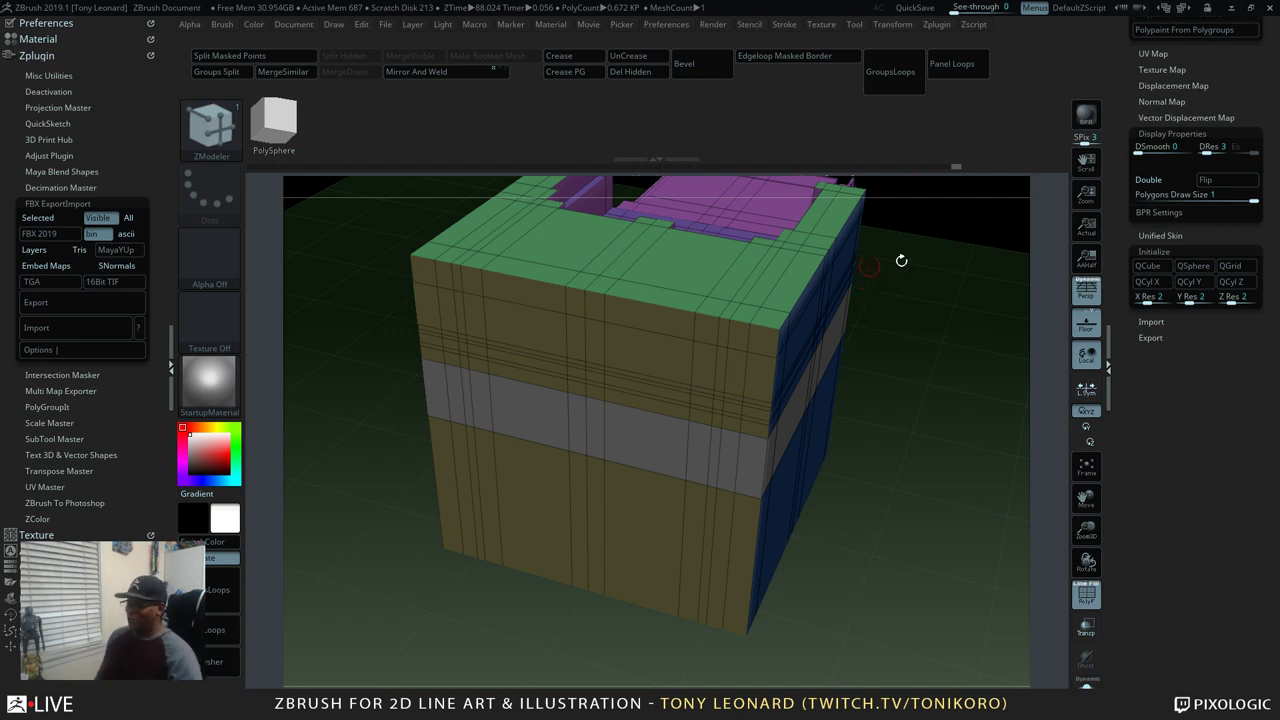
pyautogui.moveTo(894, 422); pyautogui.dragTo(936, 565)
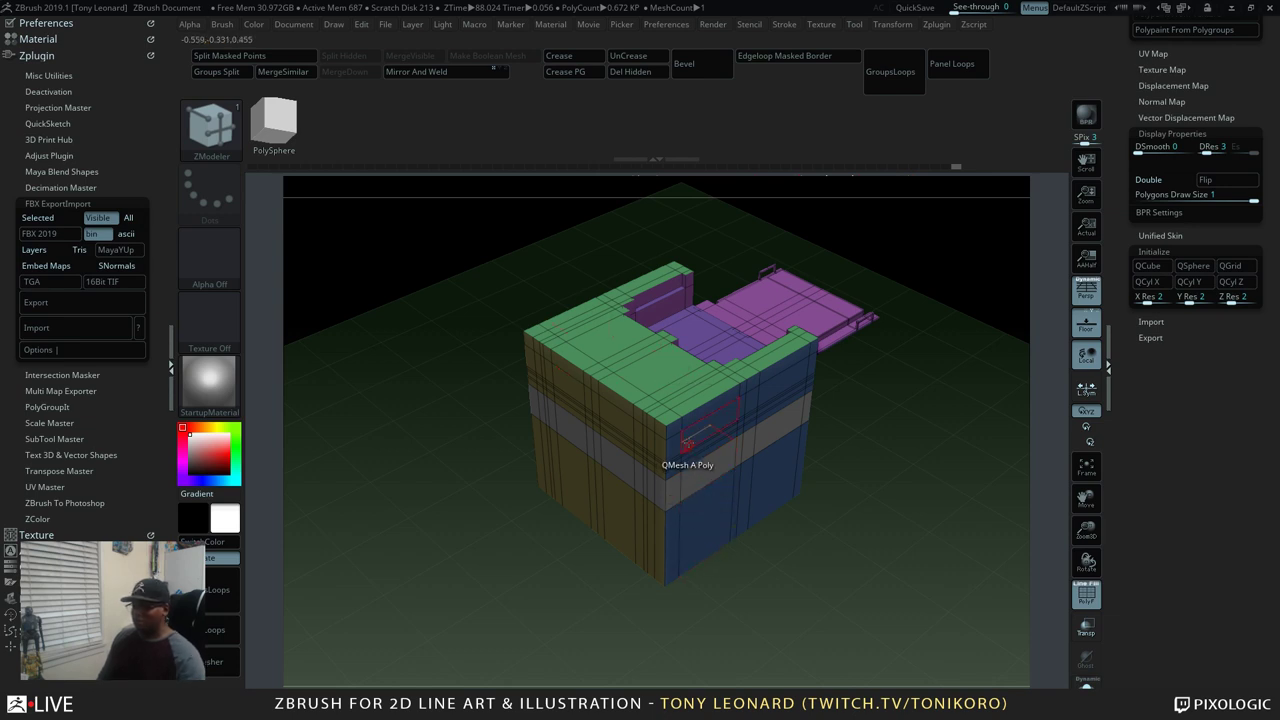
pyautogui.moveTo(705, 478); pyautogui.dragTo(718, 483)
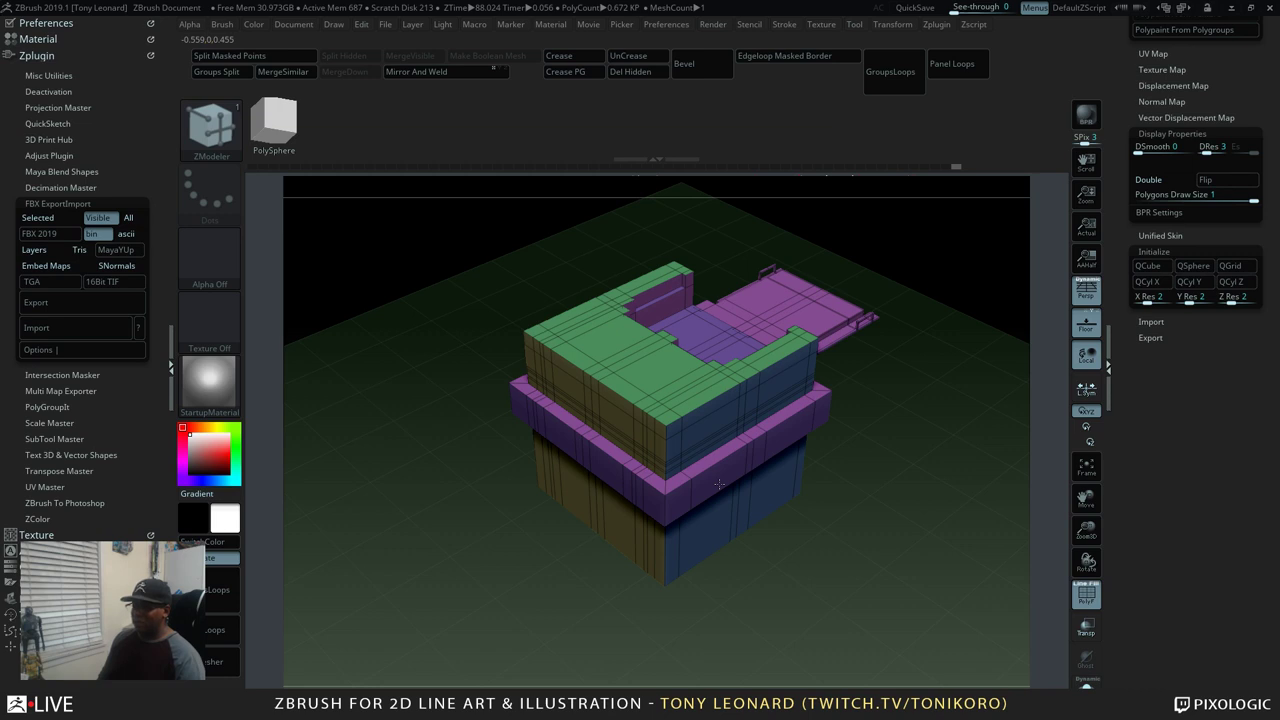
pyautogui.moveTo(863, 591); pyautogui.dragTo(925, 640)
# Switch the edge action to Bevel EdgeLoop Complete and bevel the purple ring's edge loop
pyautogui.press('space')
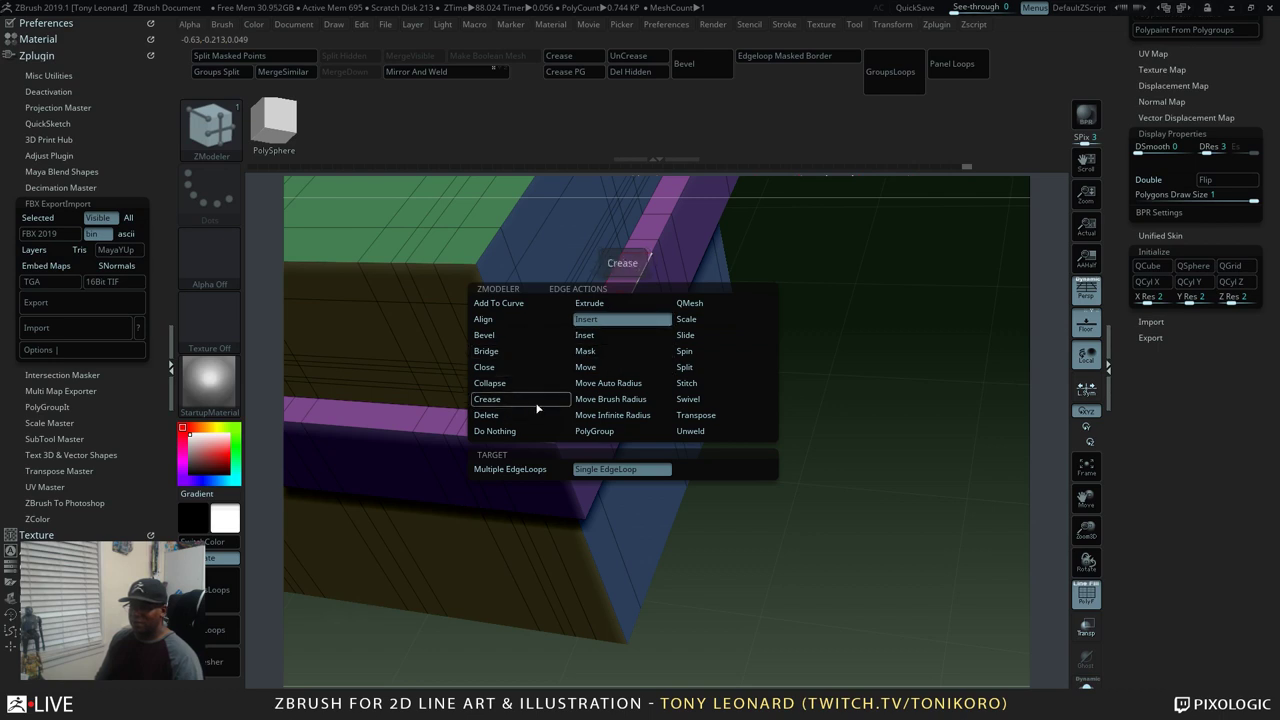
pyautogui.click(550, 339)
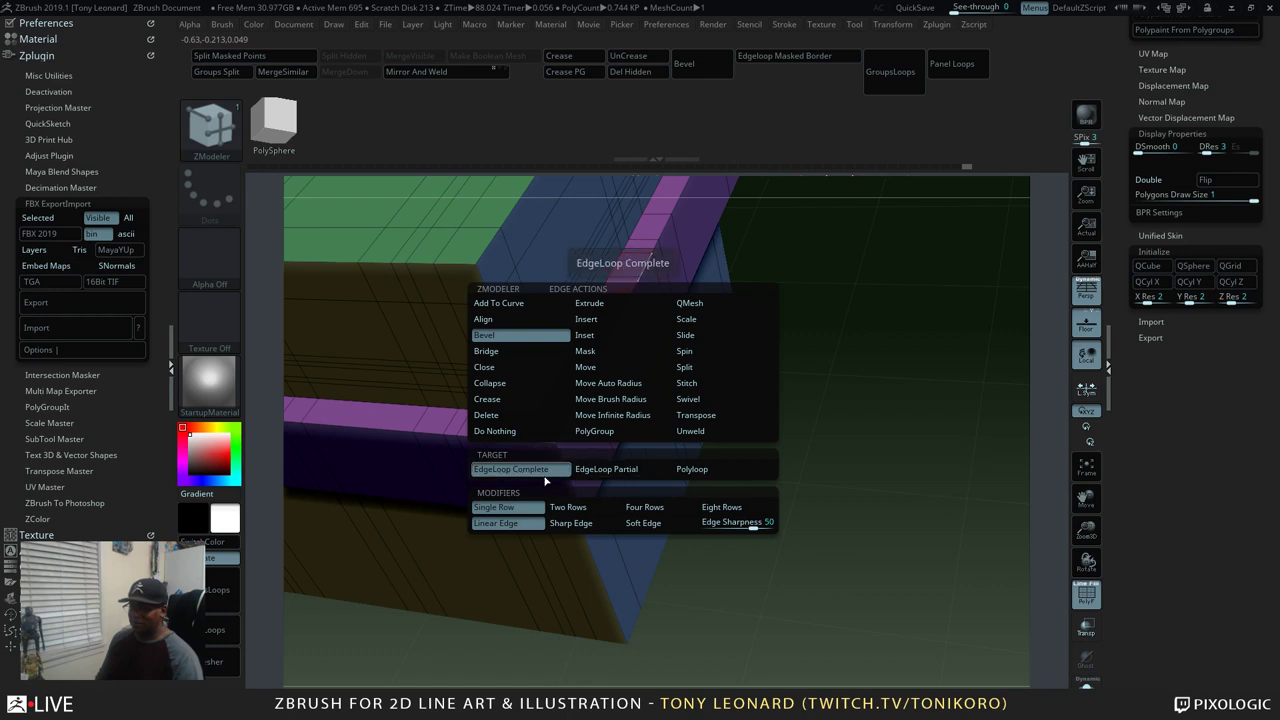
pyautogui.press('space')
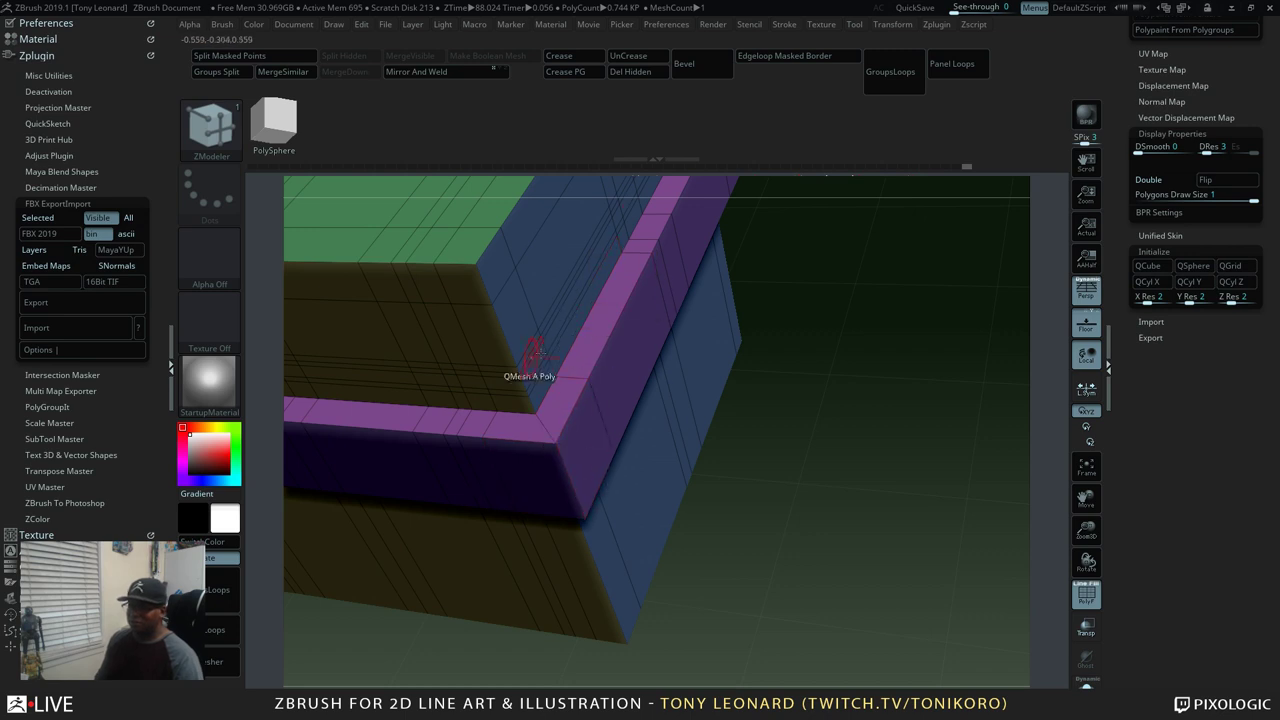
pyautogui.moveTo(612, 352); pyautogui.dragTo(618, 352)
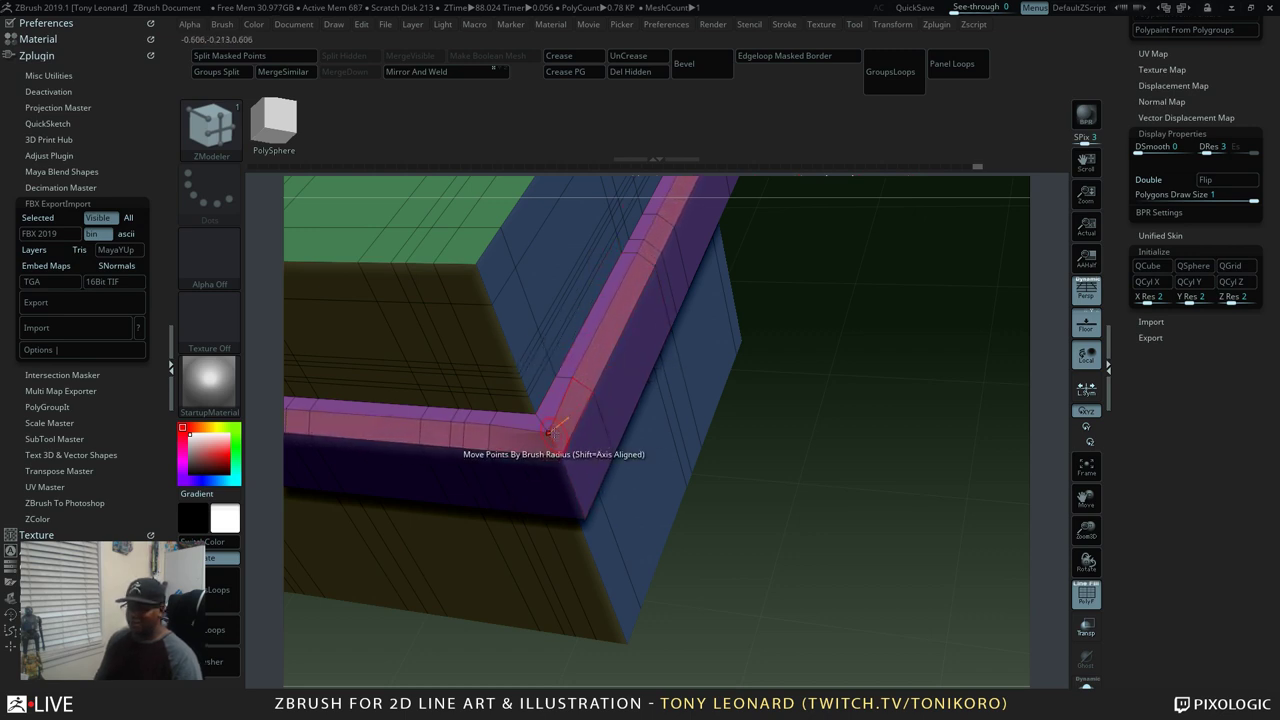
pyautogui.moveTo(555, 432); pyautogui.dragTo(512, 454, button='right')
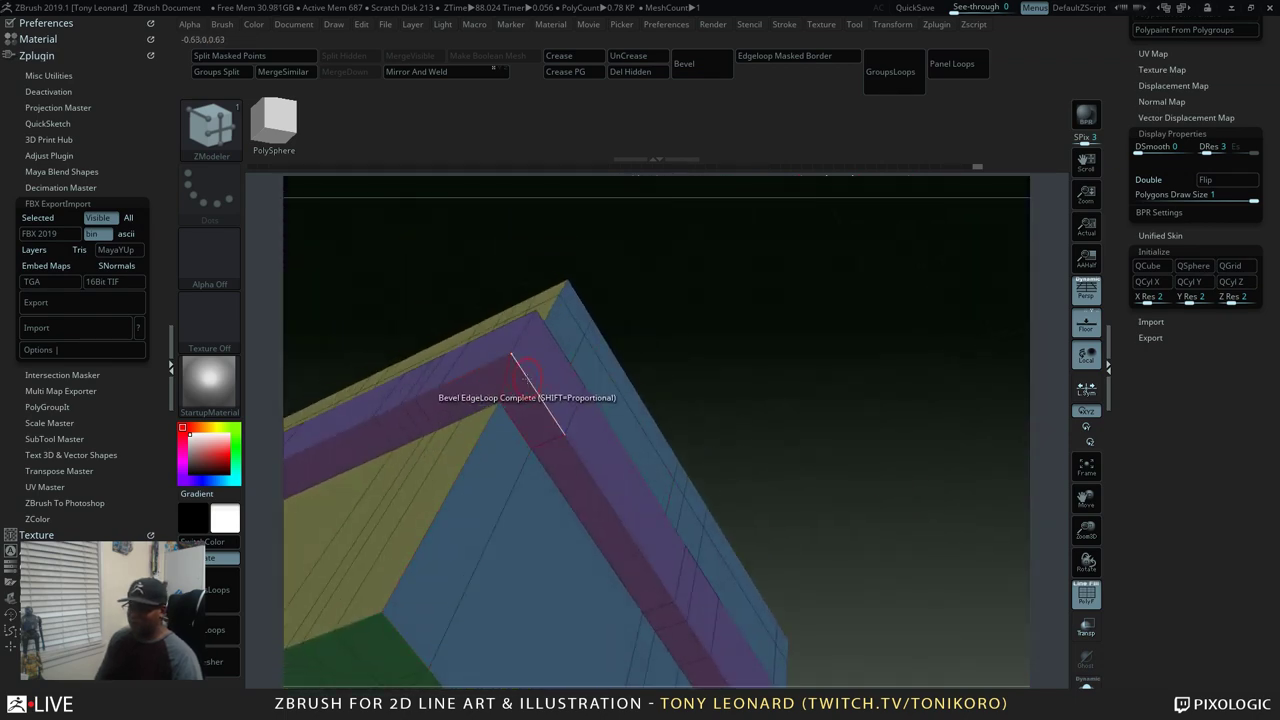
# Add an inset strip along the bevel band and insert an edge loop near the box's bottom
pyautogui.click(541, 380)
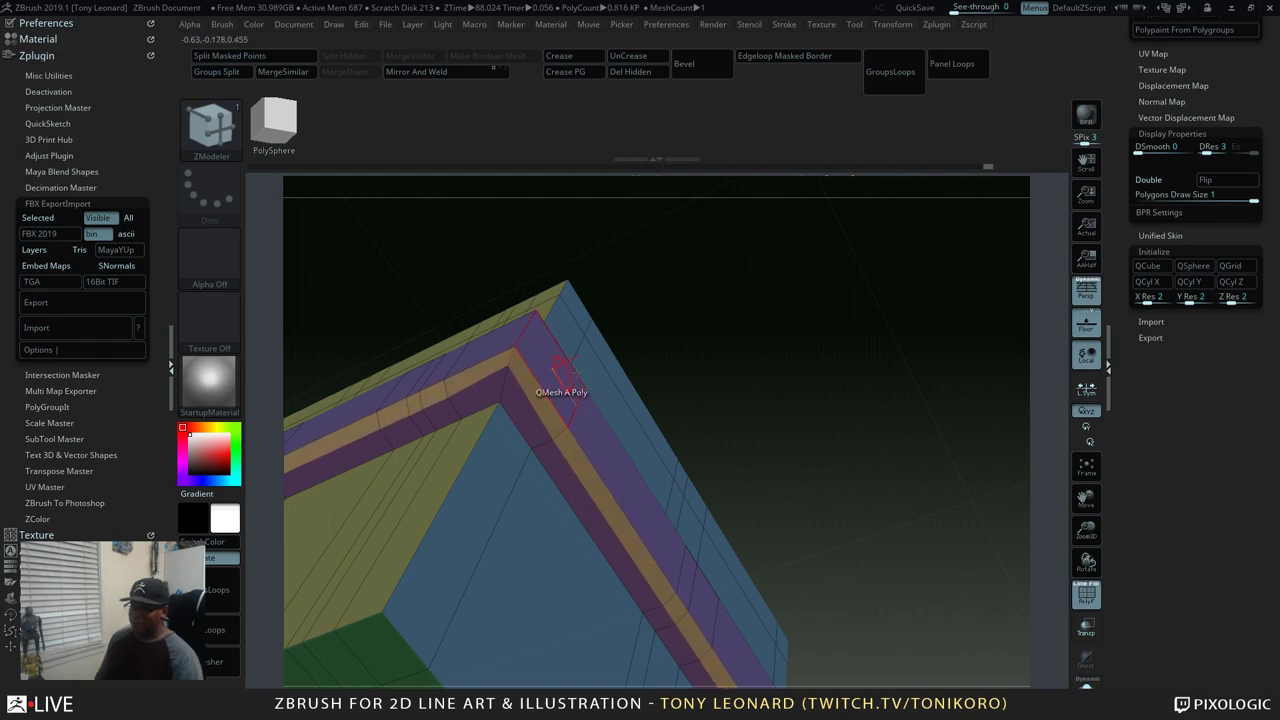
pyautogui.moveTo(561, 370); pyautogui.dragTo(511, 452, button='right')
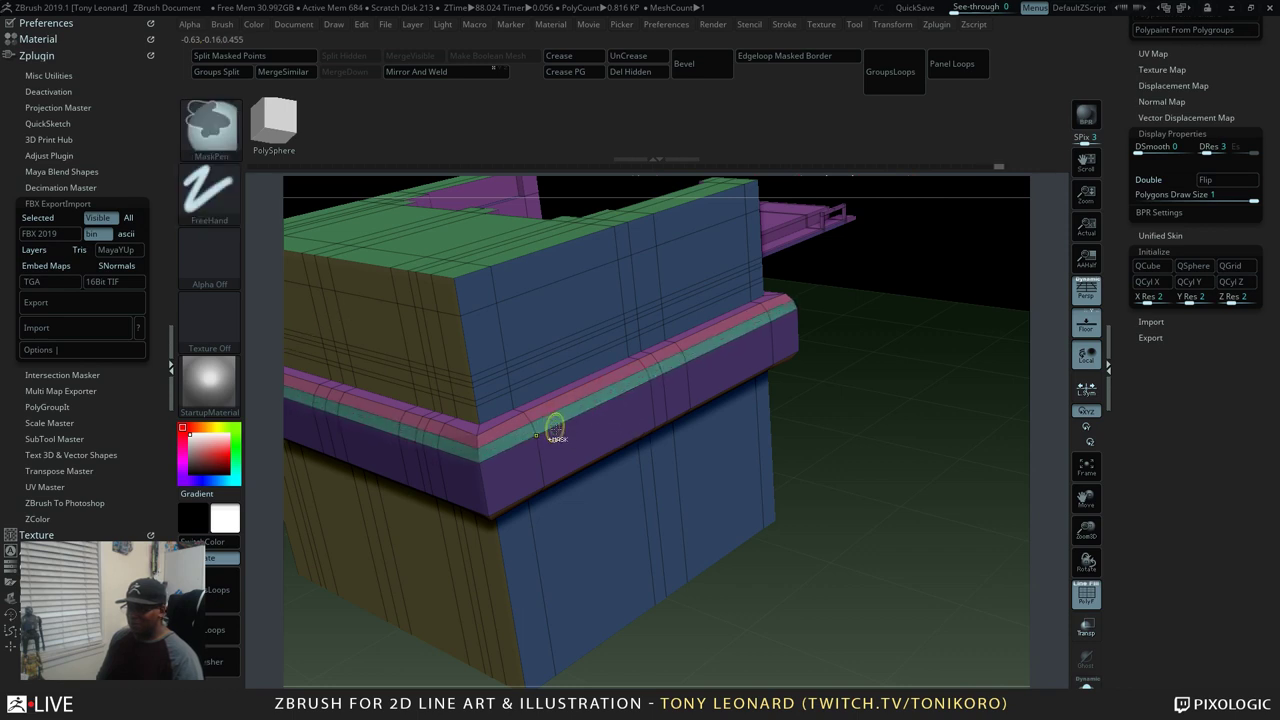
pyautogui.press('space')
pyautogui.click(550, 412)
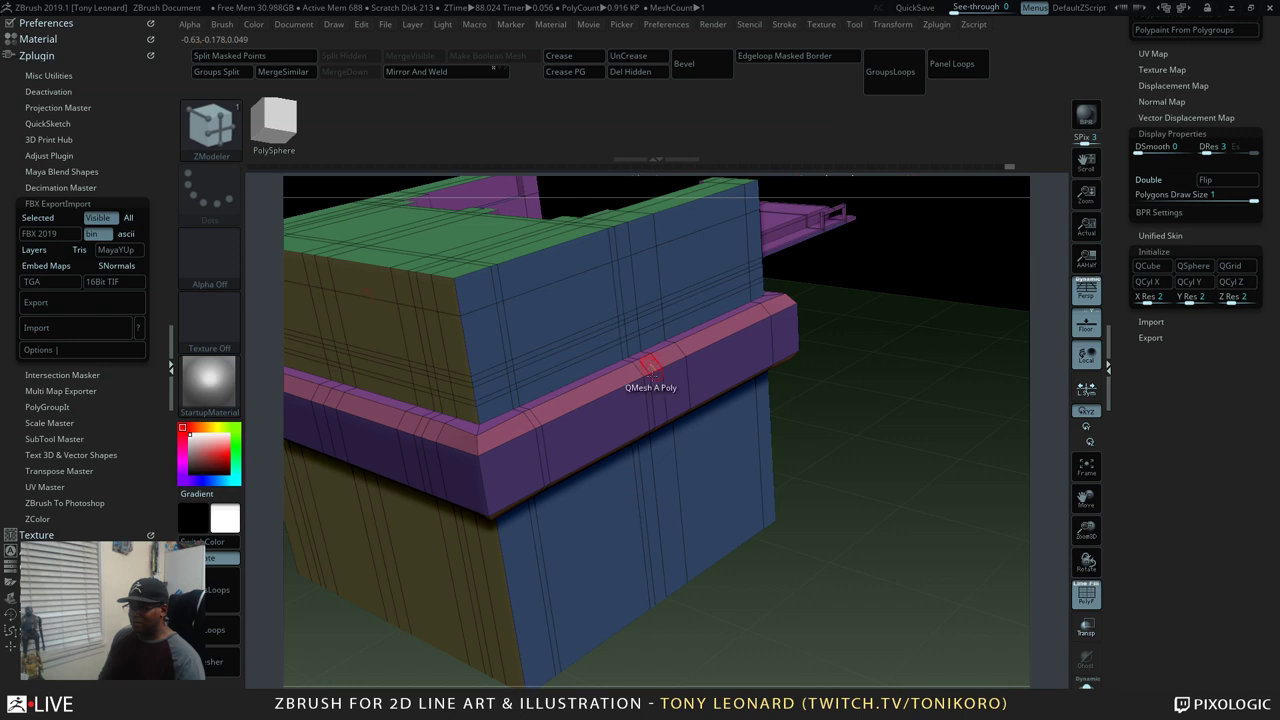
pyautogui.moveTo(650, 365); pyautogui.dragTo(633, 470, button='right')
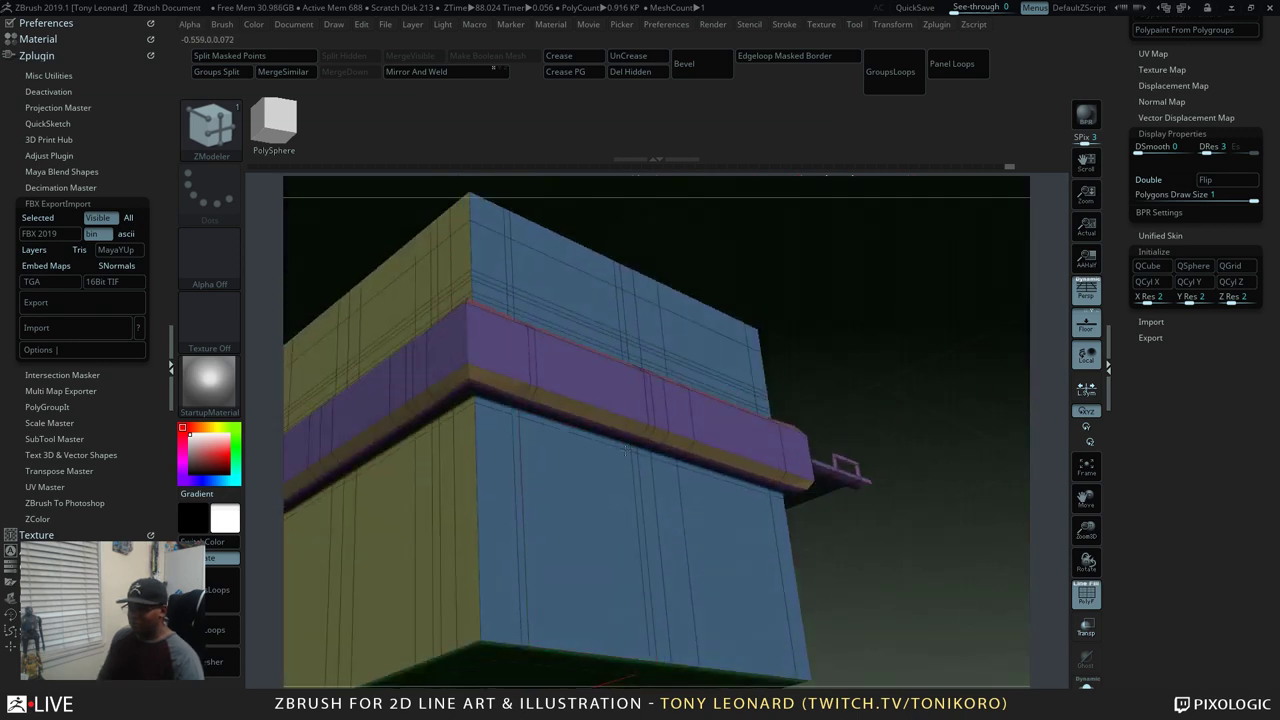
pyautogui.click(492, 636)
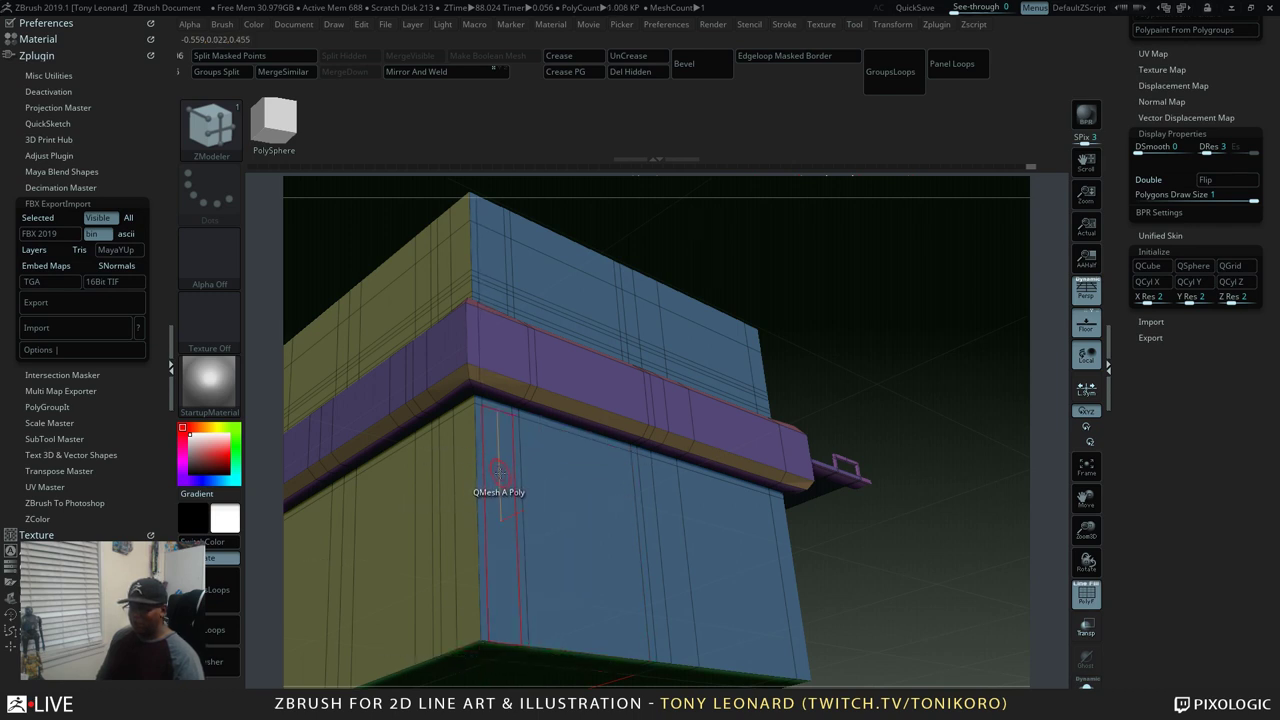
# Extrude a vertical strip on the blue face and insert a new edge loop there
pyautogui.moveTo(499, 472); pyautogui.dragTo(532, 505)
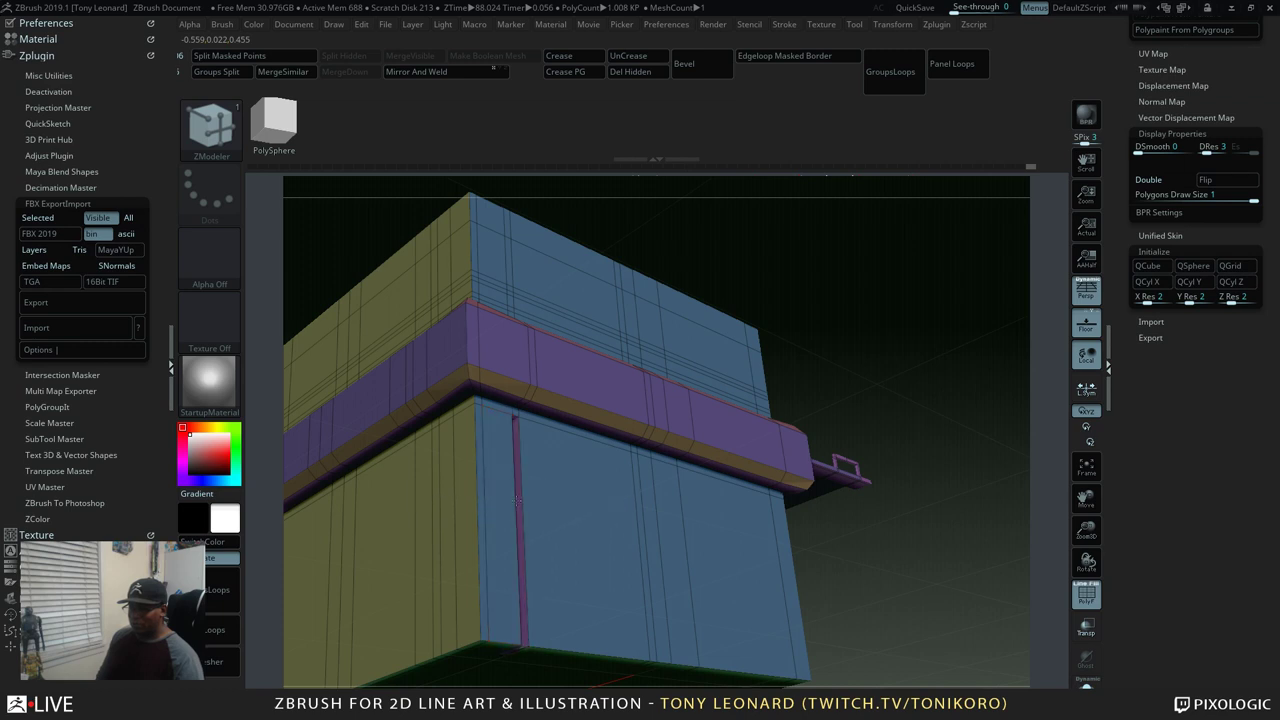
pyautogui.press('ctrl')
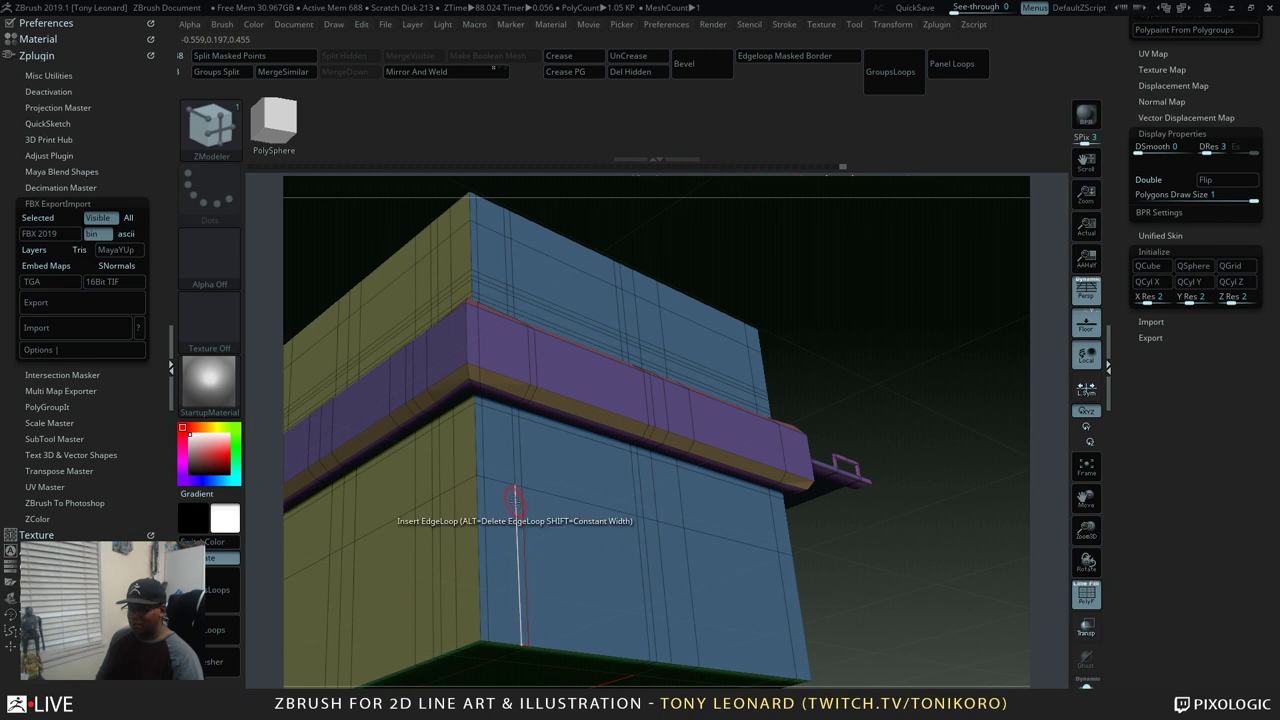
pyautogui.click(515, 500)
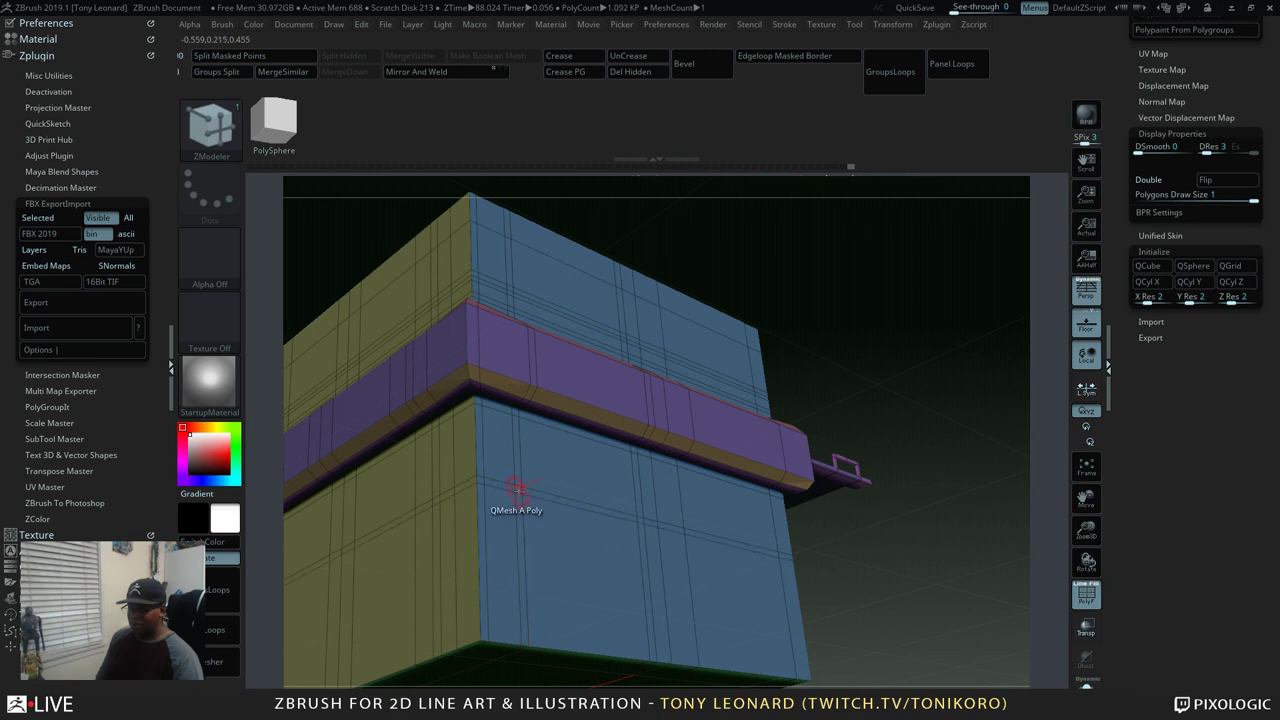
pyautogui.moveTo(913, 450); pyautogui.dragTo(580, 414)
# Mark four face polygons, add a horizontal edge loop, and extrude them as window panels
pyautogui.keyDown('alt'); pyautogui.click(592, 470); pyautogui.keyUp('alt')
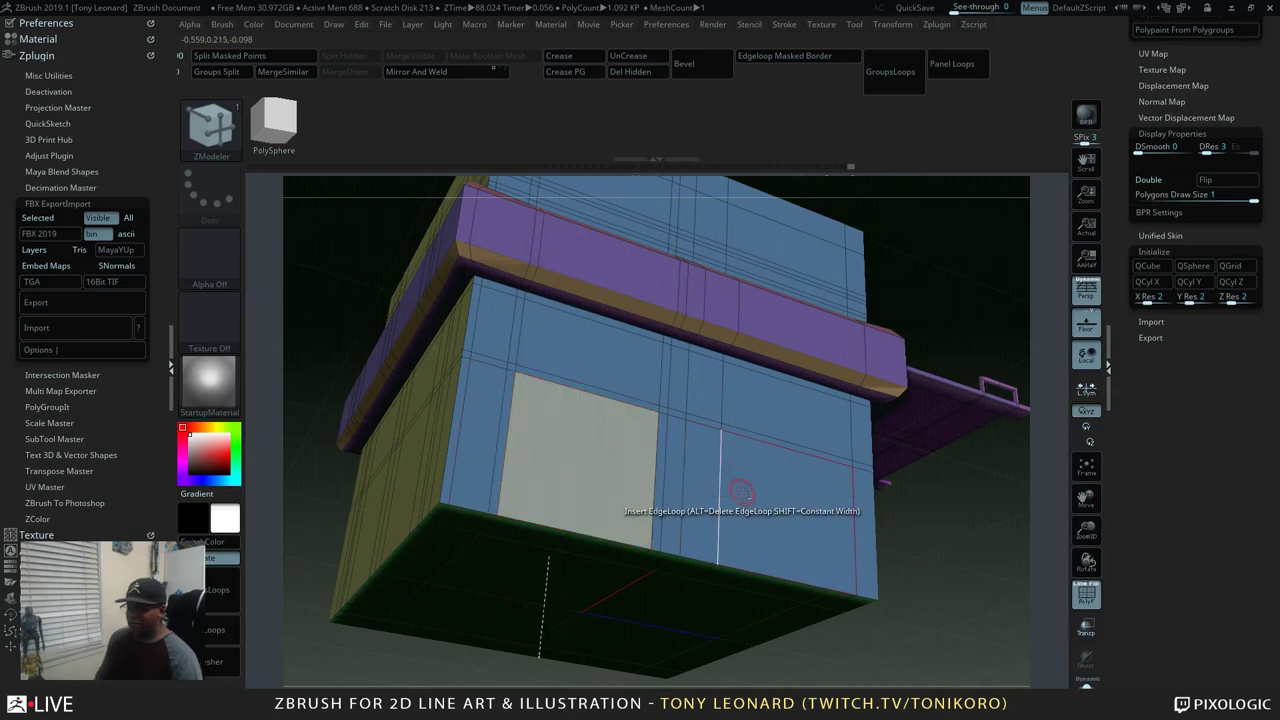
pyautogui.keyDown('alt'); pyautogui.click(760, 500); pyautogui.keyUp('alt')
pyautogui.keyDown('alt'); pyautogui.click(775, 420); pyautogui.keyUp('alt')
pyautogui.keyDown('alt'); pyautogui.click(610, 369); pyautogui.keyUp('alt')
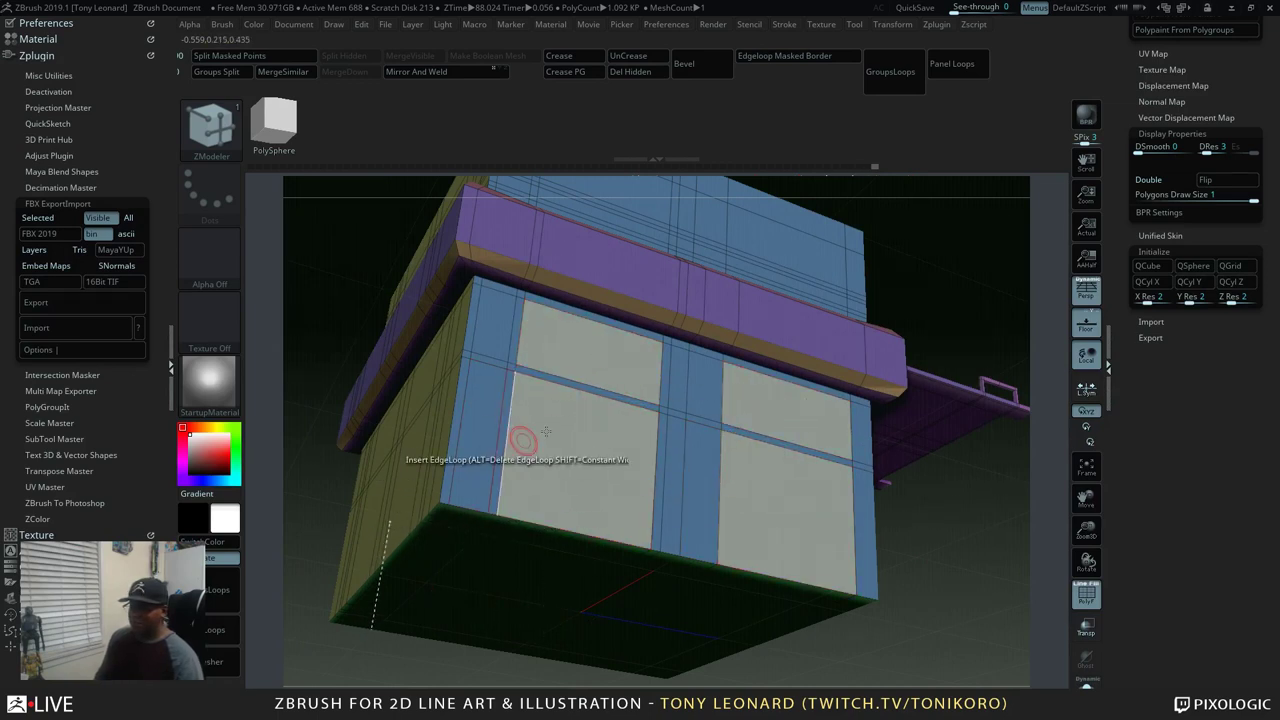
pyautogui.moveTo(971, 571); pyautogui.dragTo(940, 525)
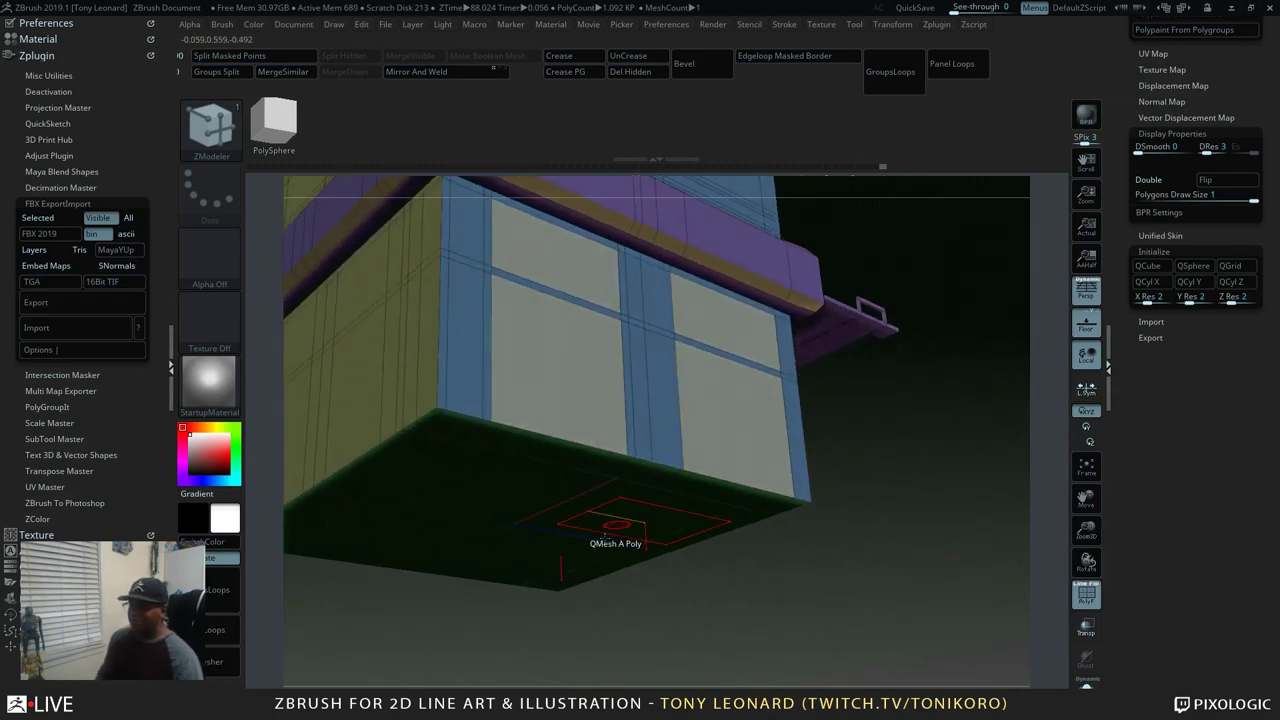
pyautogui.click(490, 378)
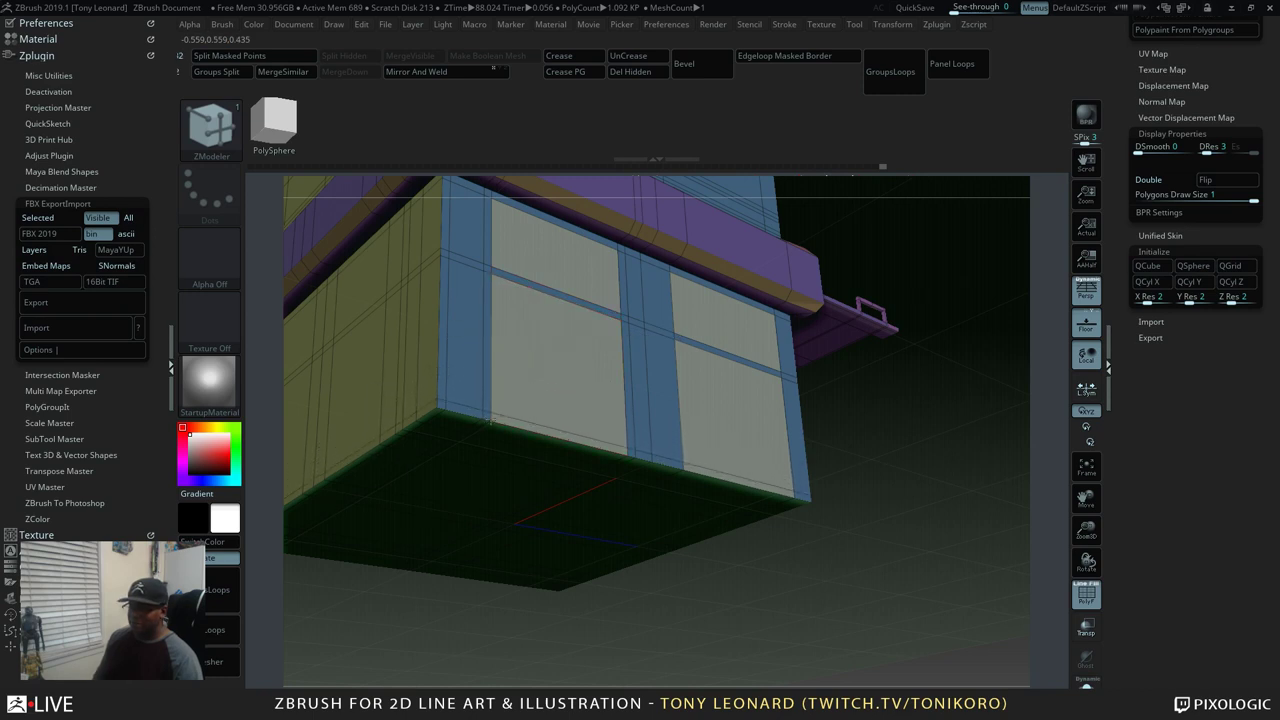
pyautogui.moveTo(968, 535); pyautogui.dragTo(983, 527)
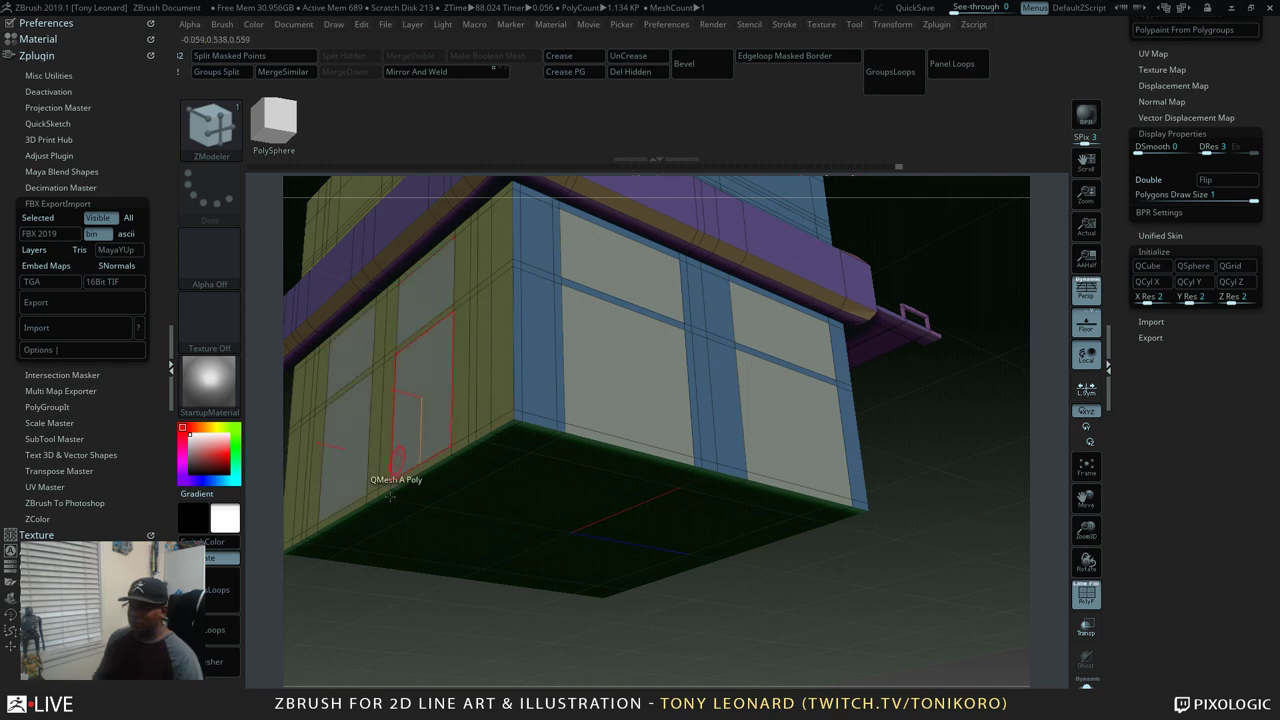
pyautogui.moveTo(951, 577); pyautogui.dragTo(974, 531)
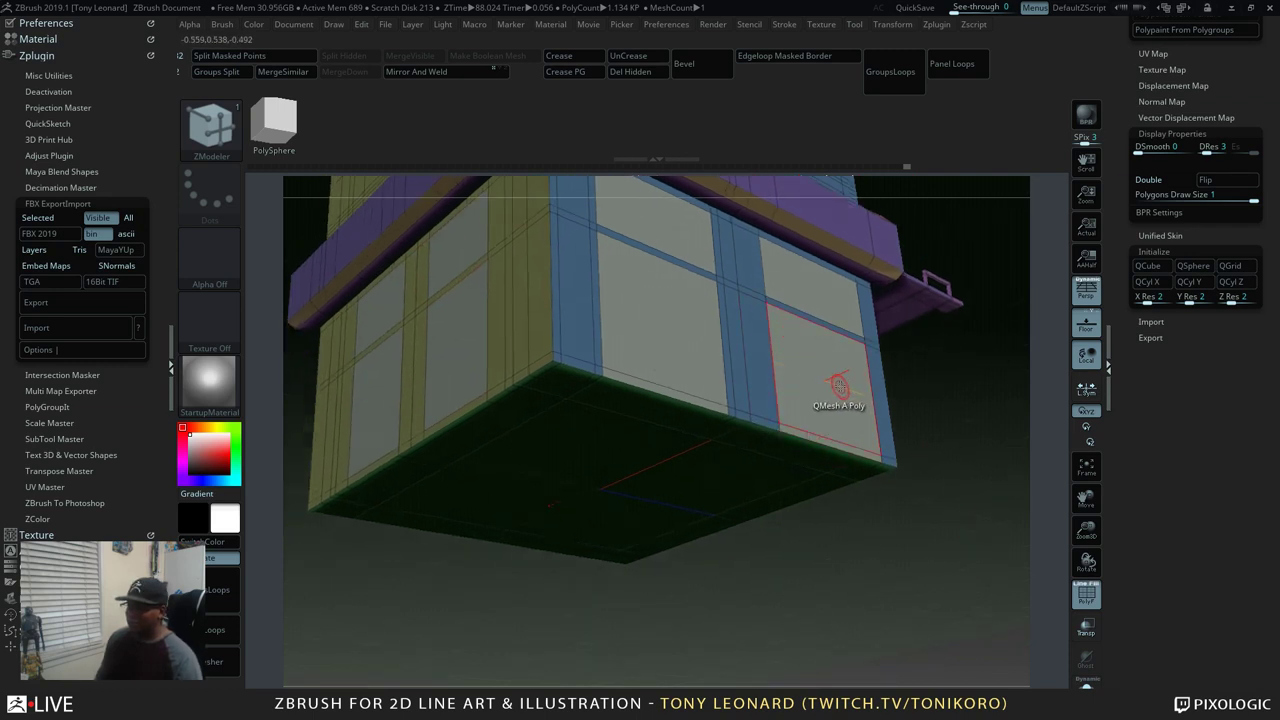
pyautogui.moveTo(838, 385); pyautogui.dragTo(850, 384)
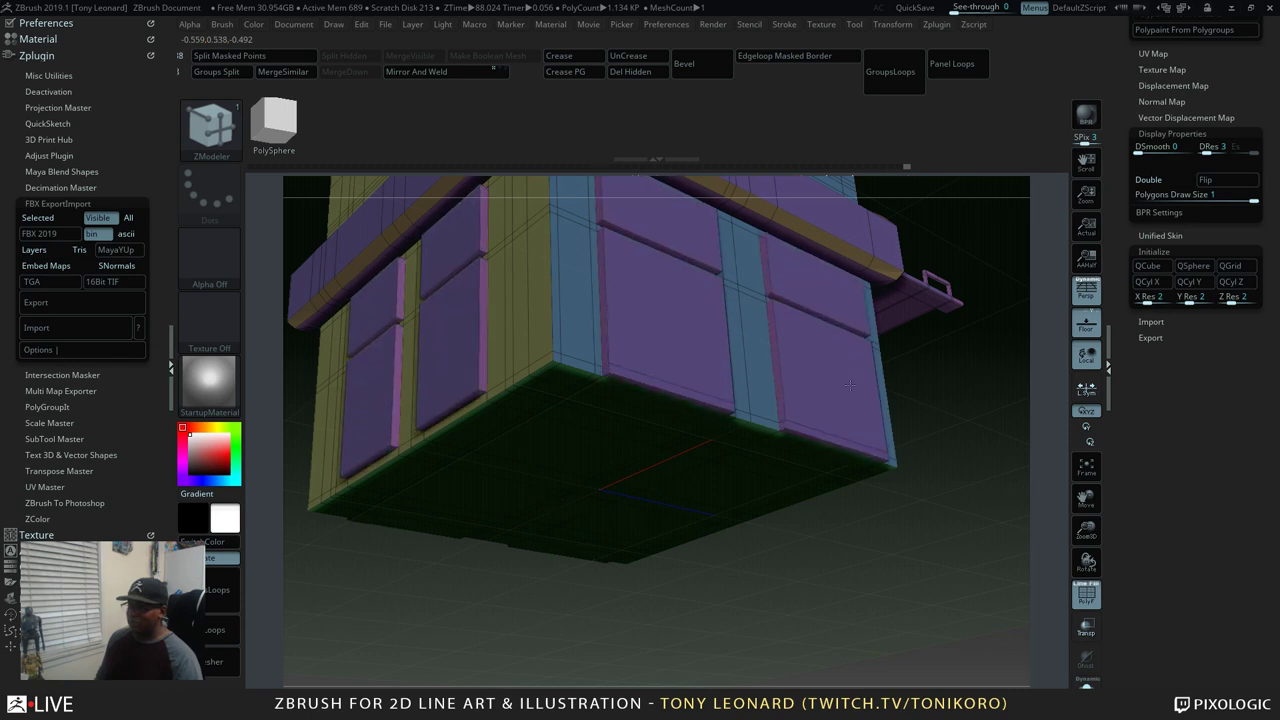
pyautogui.moveTo(1033, 398); pyautogui.dragTo(895, 560)
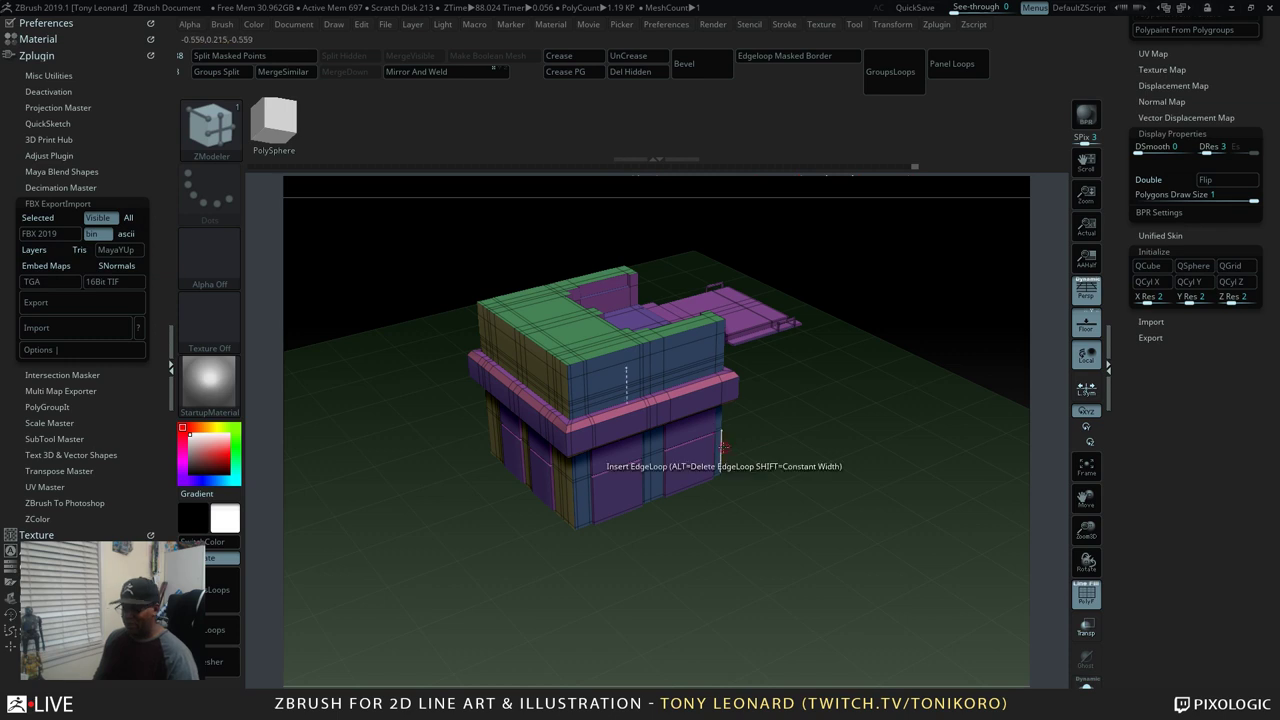
pyautogui.hotkey('shift', 'd')
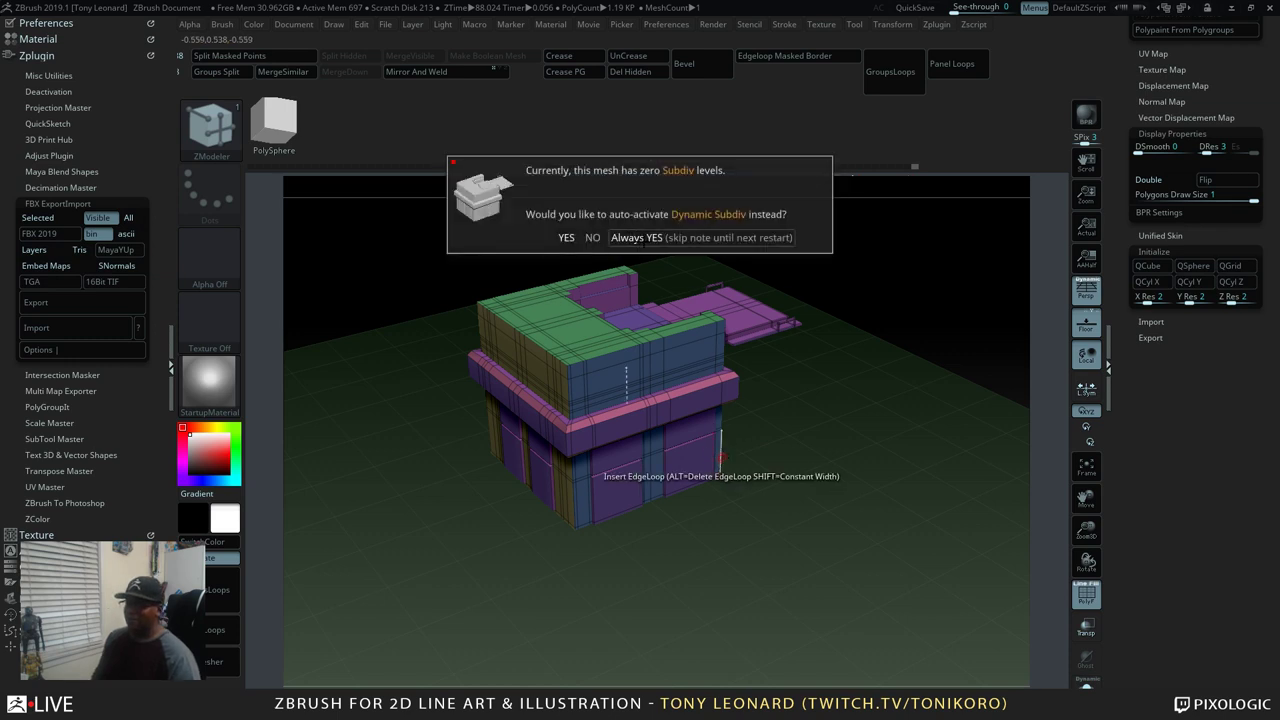
pyautogui.press('Return')
pyautogui.keyDown('alt'); pyautogui.moveTo(700, 480); pyautogui.dragTo(806, 595); pyautogui.keyUp('alt')
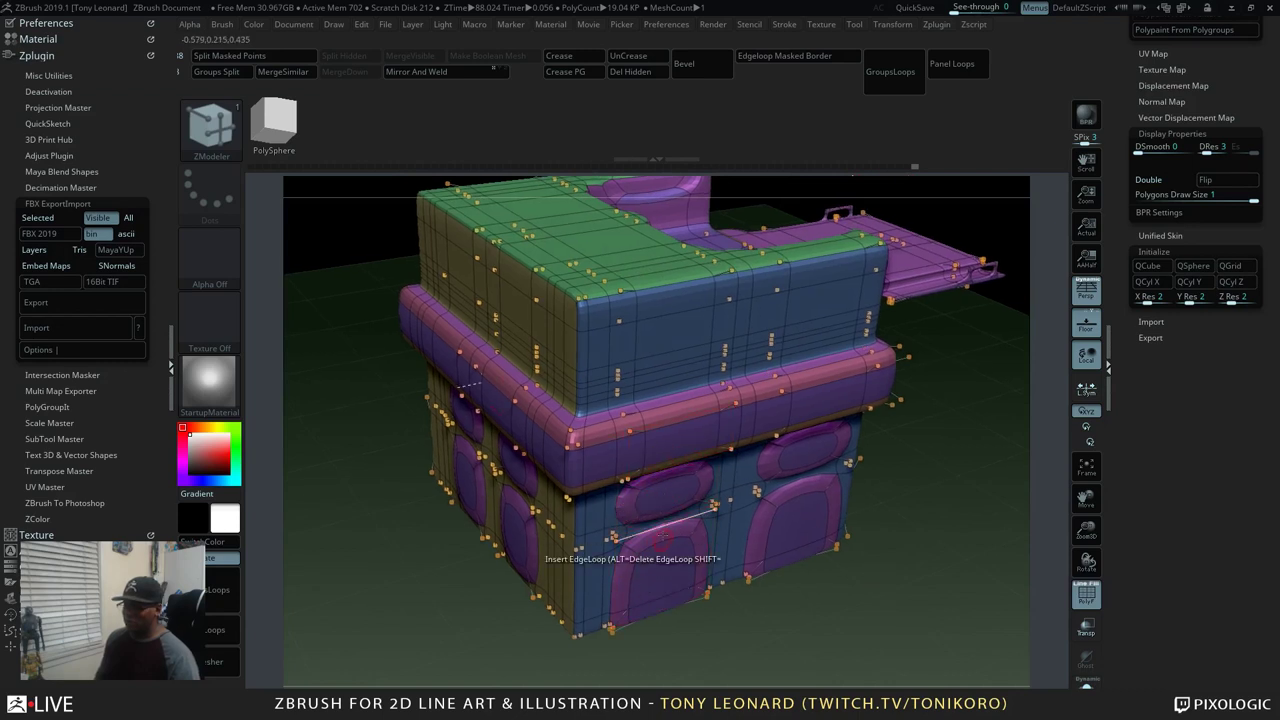
pyautogui.moveTo(905, 600); pyautogui.dragTo(569, 490)
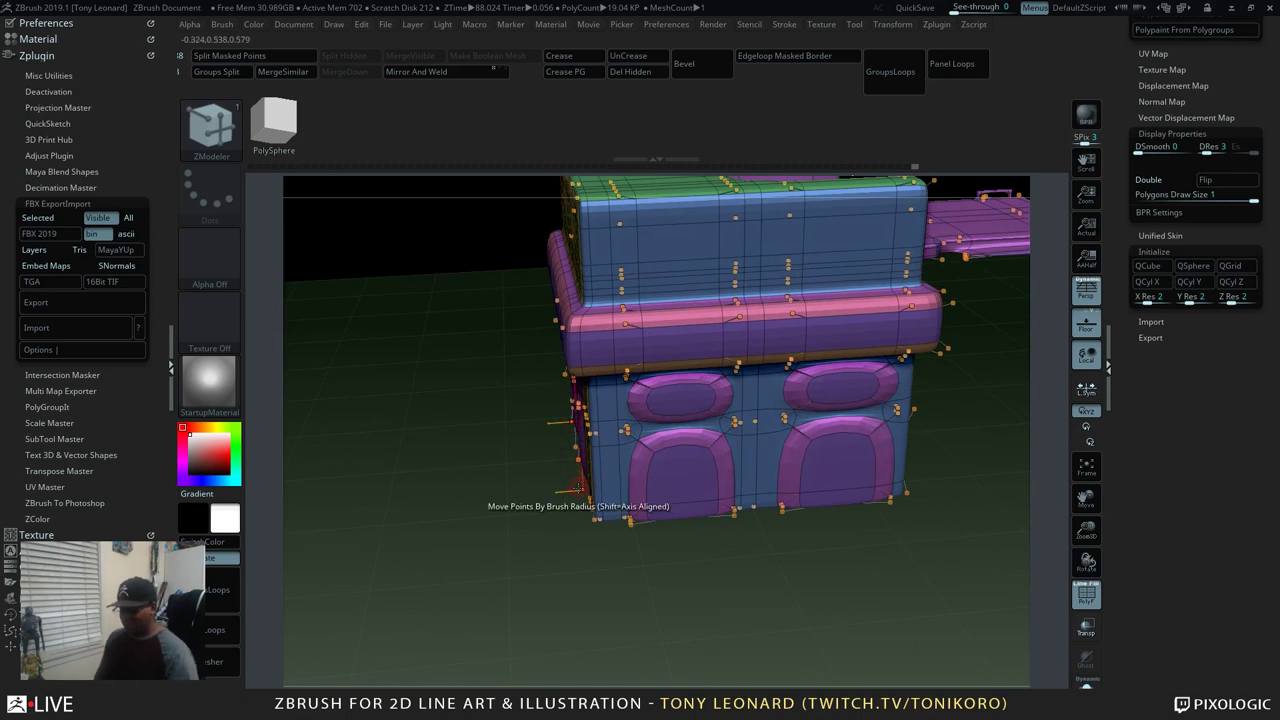
pyautogui.hotkey('shift', 'd')
pyautogui.moveTo(828, 396); pyautogui.dragTo(700, 380, button='right')
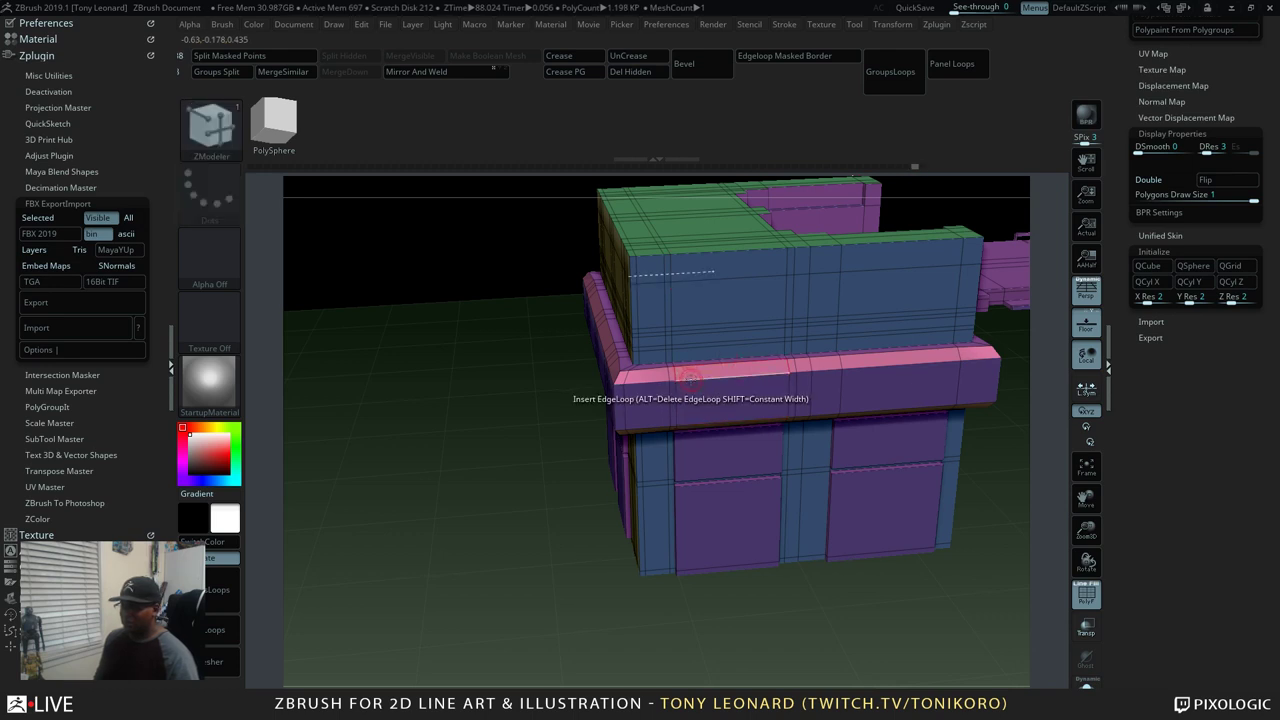
# Insert edge loops along the pink middle band and support loops on the lower paneled wall
pyautogui.click(682, 379)
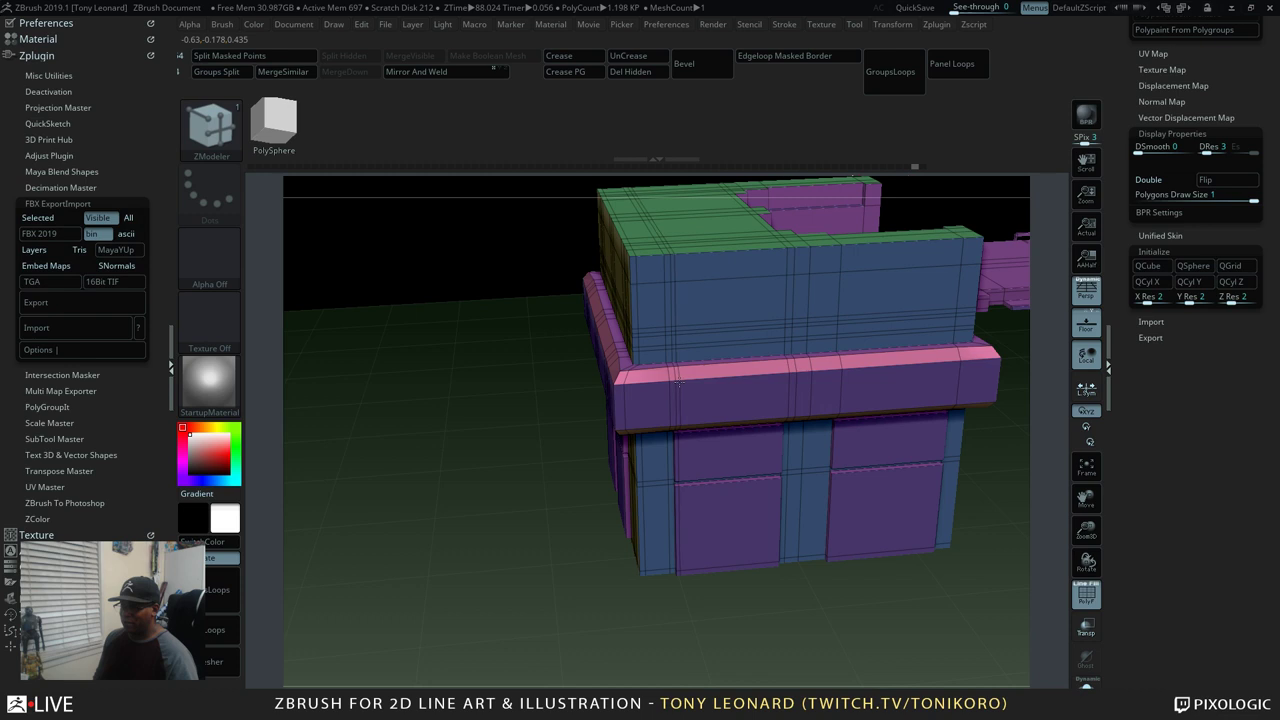
pyautogui.click(781, 371)
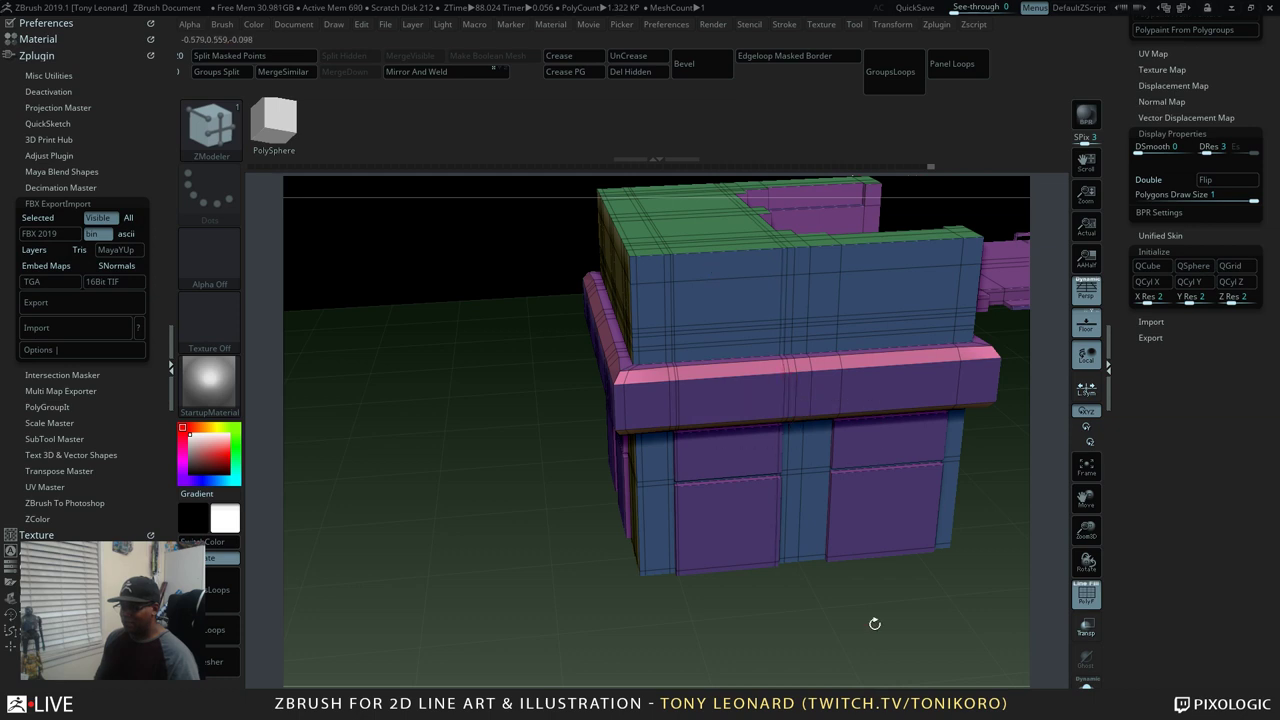
pyautogui.moveTo(874, 623); pyautogui.dragTo(579, 377)
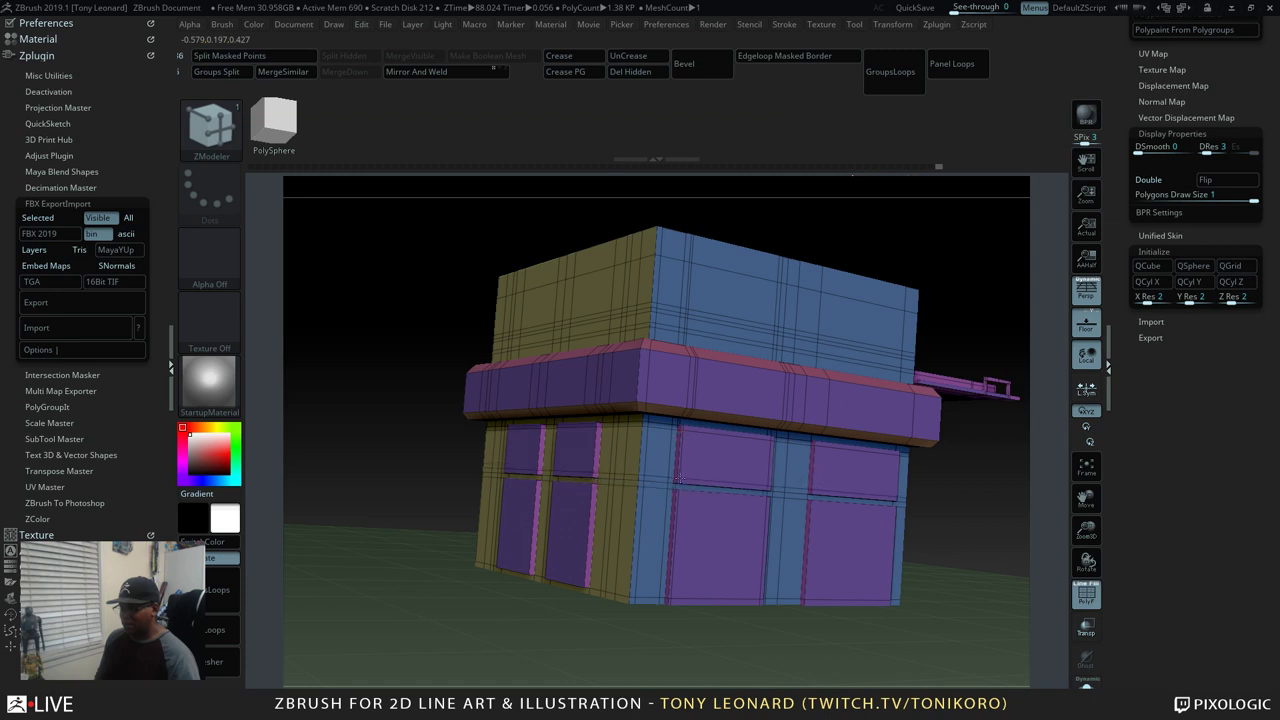
pyautogui.click(676, 503)
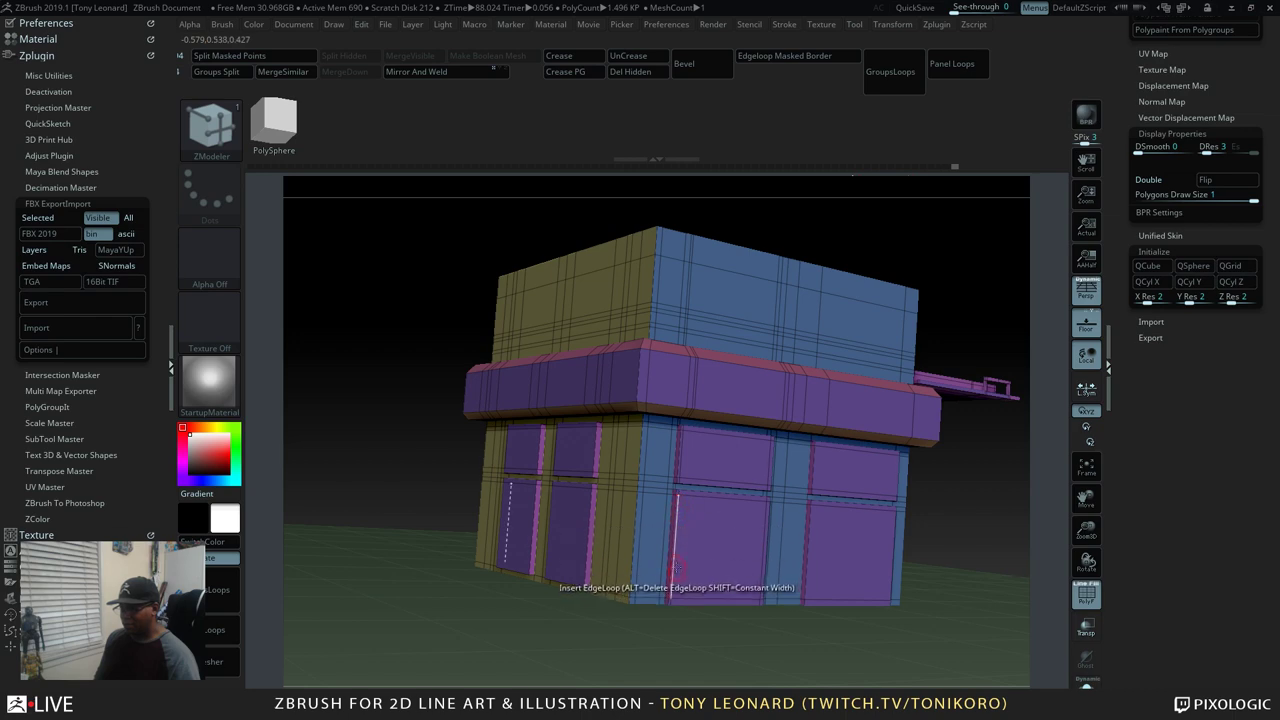
pyautogui.click(671, 575)
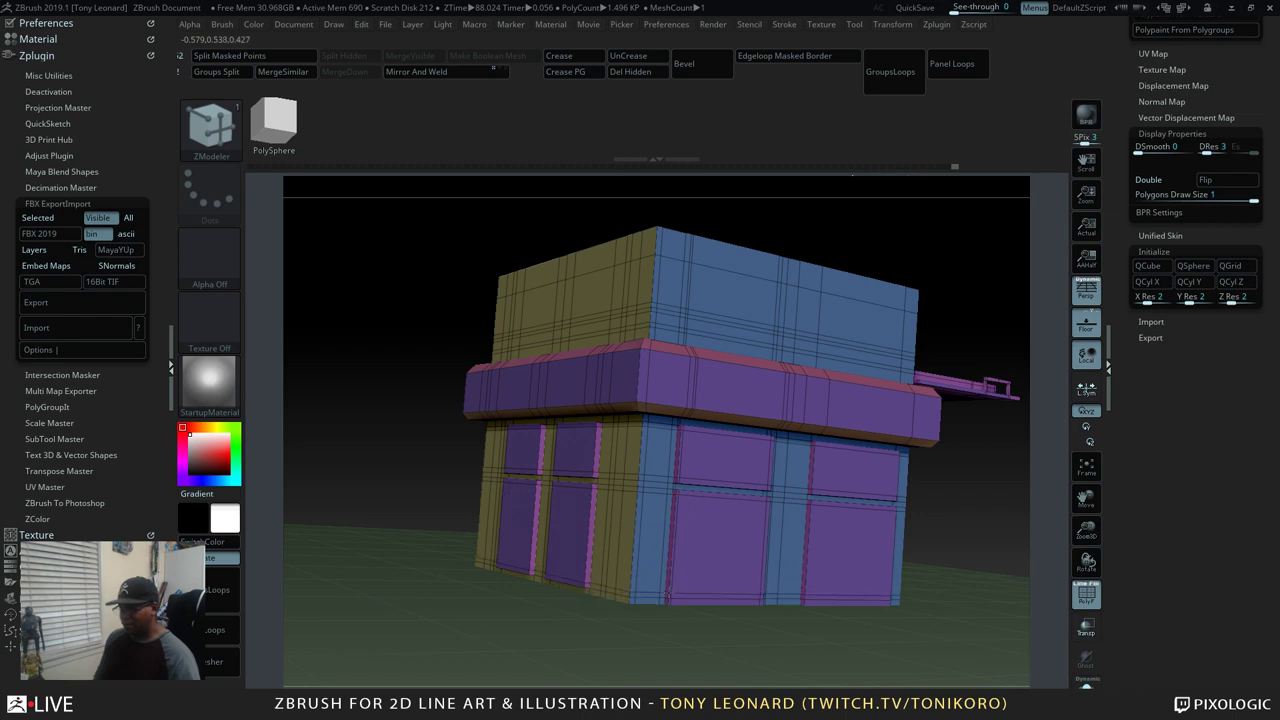
pyautogui.moveTo(973, 571); pyautogui.dragTo(856, 488)
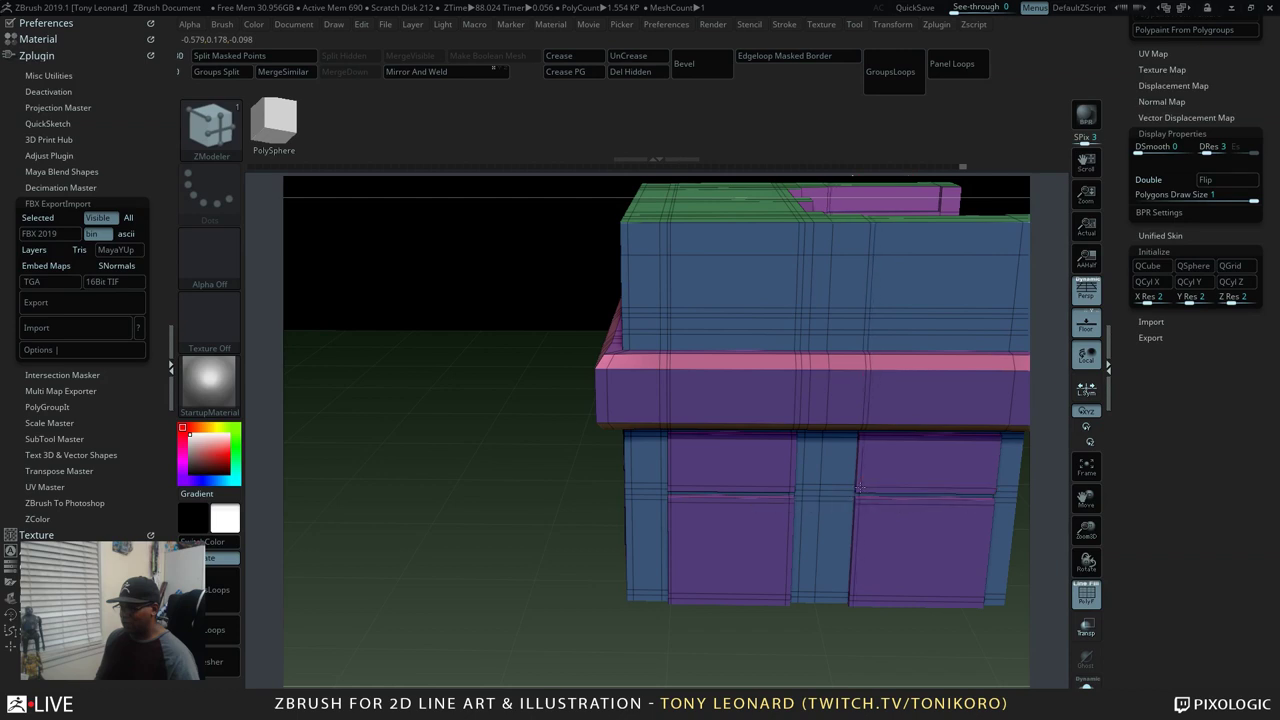
pyautogui.click(858, 488)
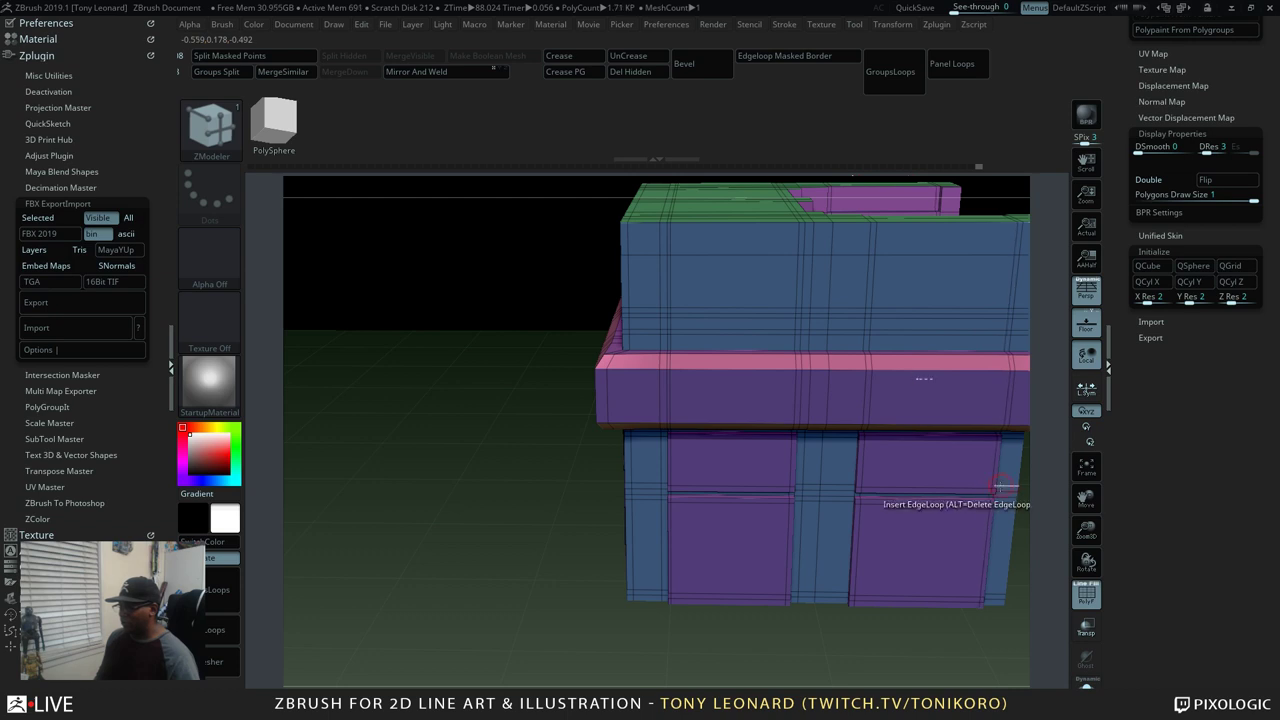
pyautogui.moveTo(1000, 487); pyautogui.dragTo(742, 566, button='right')
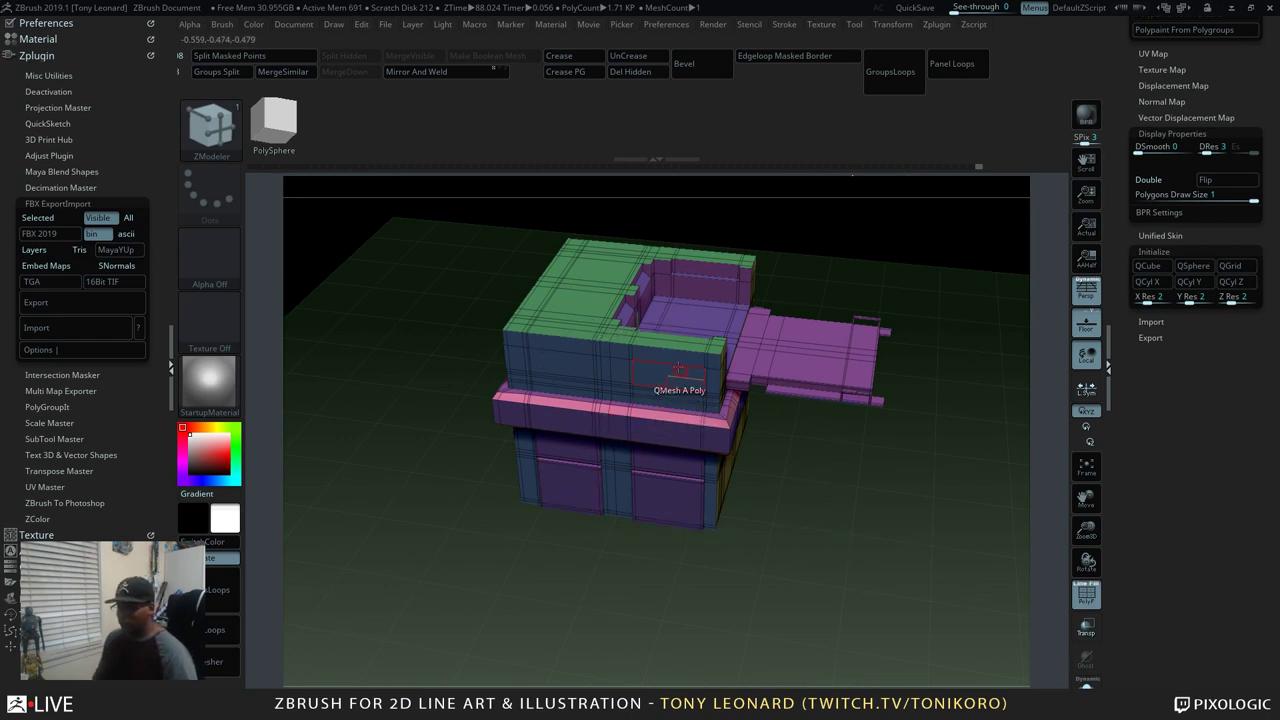
# Preview the machine with Dynamic Subdiv, toggling the polygroup wireframe to inspect the panels
pyautogui.press('d')
pyautogui.moveTo(816, 591)
pyautogui.keyDown('shift'); pyautogui.mouseDown(button='right')
pyautogui.moveTo(812, 540)
pyautogui.moveTo(626, 575)
pyautogui.mouseUp(button='right'); pyautogui.keyUp('shift')
pyautogui.hotkey('shift', 'f')
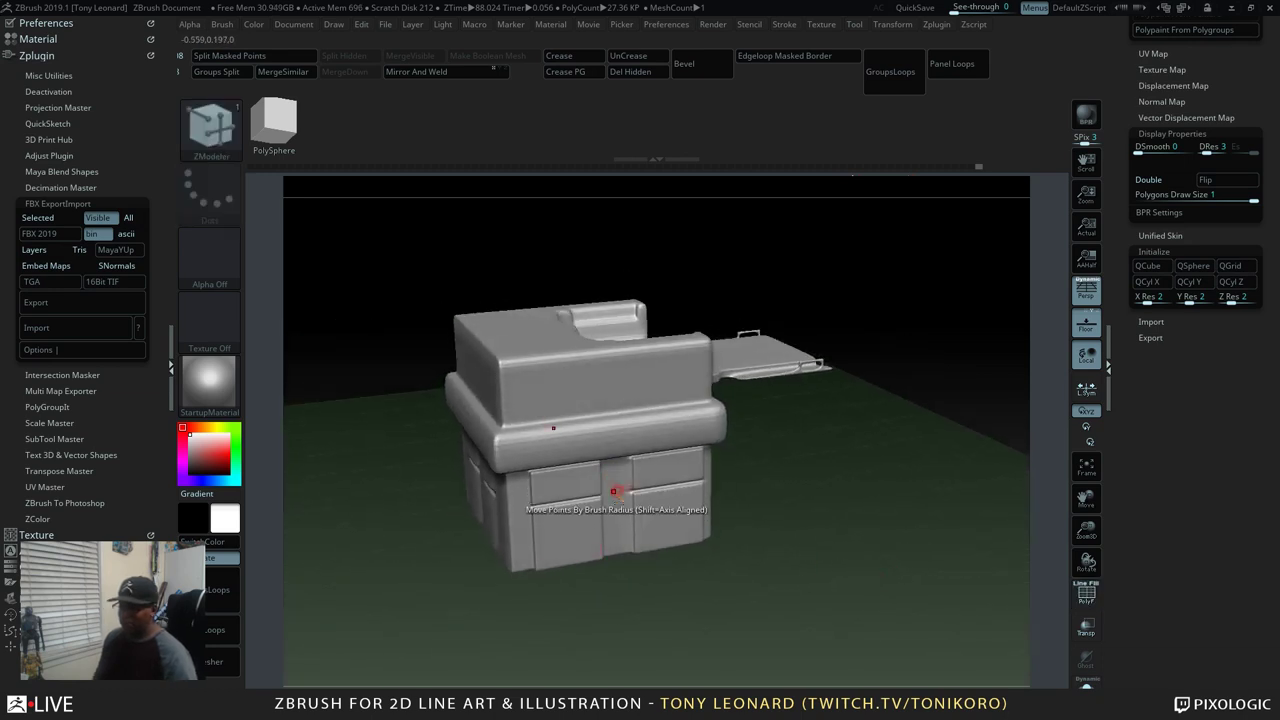
pyautogui.moveTo(832, 613)
pyautogui.keyDown('ctrl'); pyautogui.mouseDown(button='right')
pyautogui.moveTo(877, 526)
pyautogui.moveTo(920, 617)
pyautogui.moveTo(900, 594)
pyautogui.mouseUp(button='right'); pyautogui.keyUp('ctrl')
pyautogui.moveTo(851, 544); pyautogui.dragTo(828, 500, button='right')
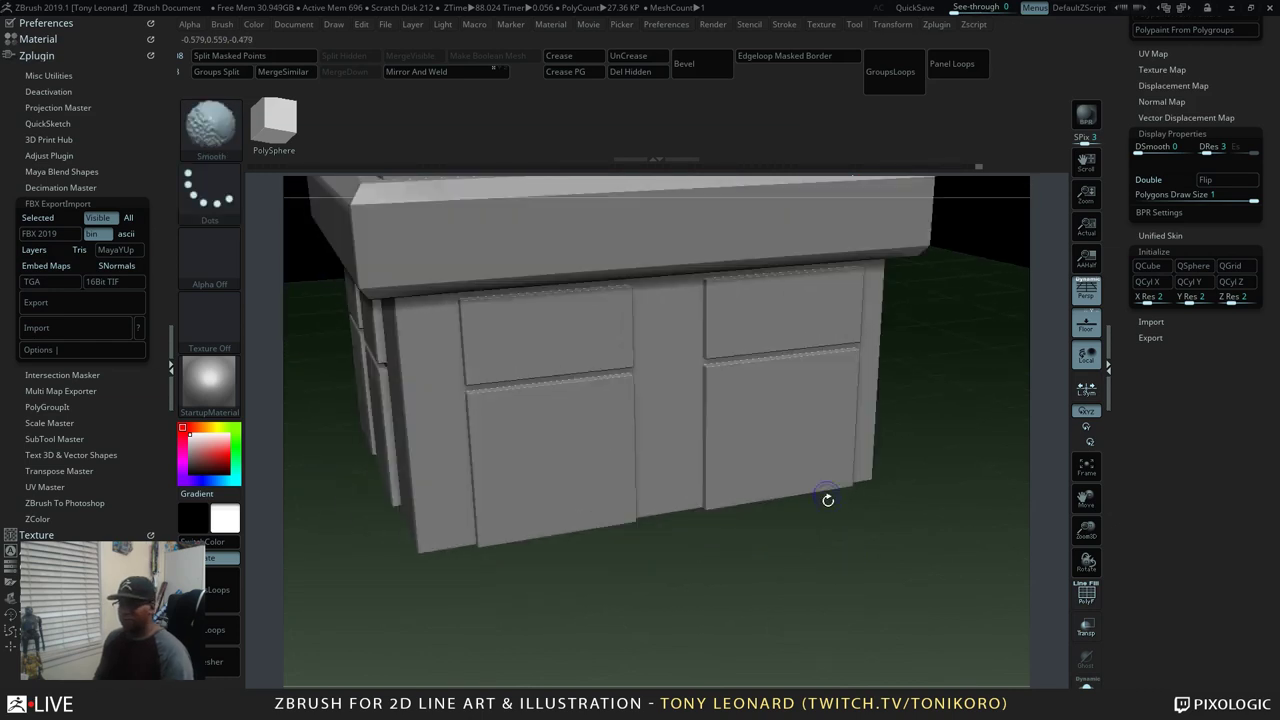
pyautogui.hotkey('shift', 'f')
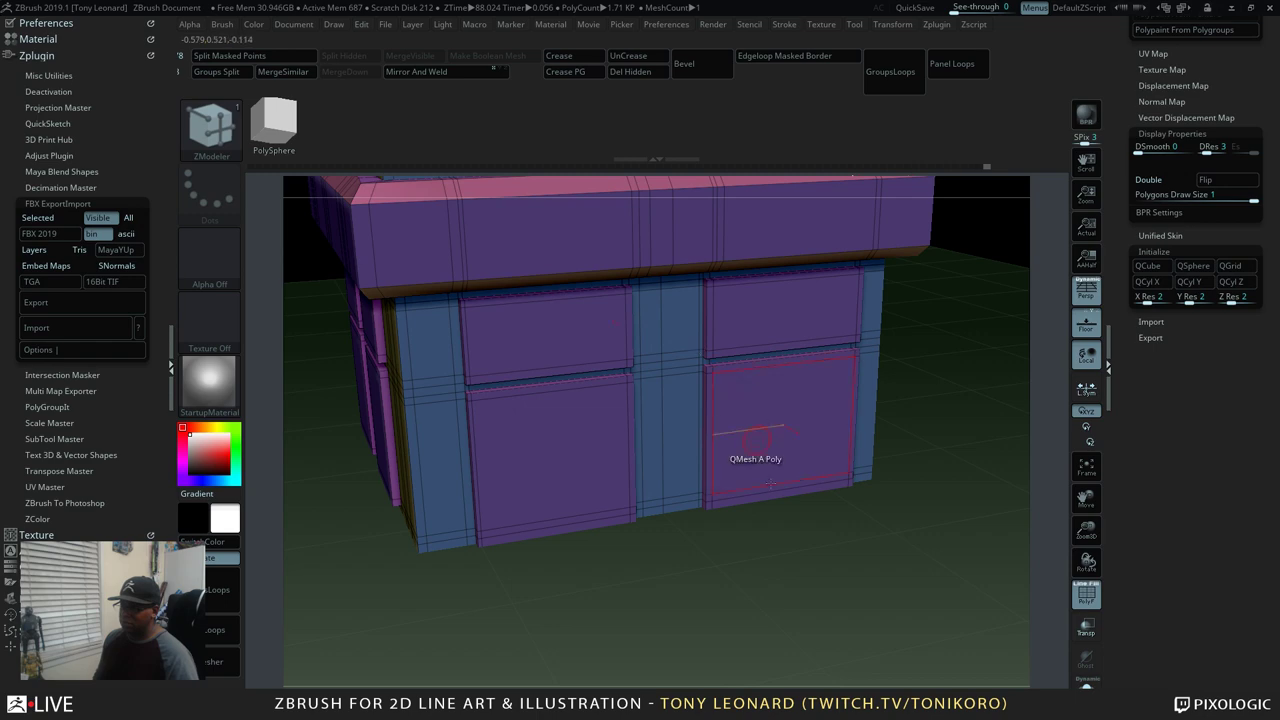
pyautogui.moveTo(770, 482); pyautogui.dragTo(640, 365, button='right')
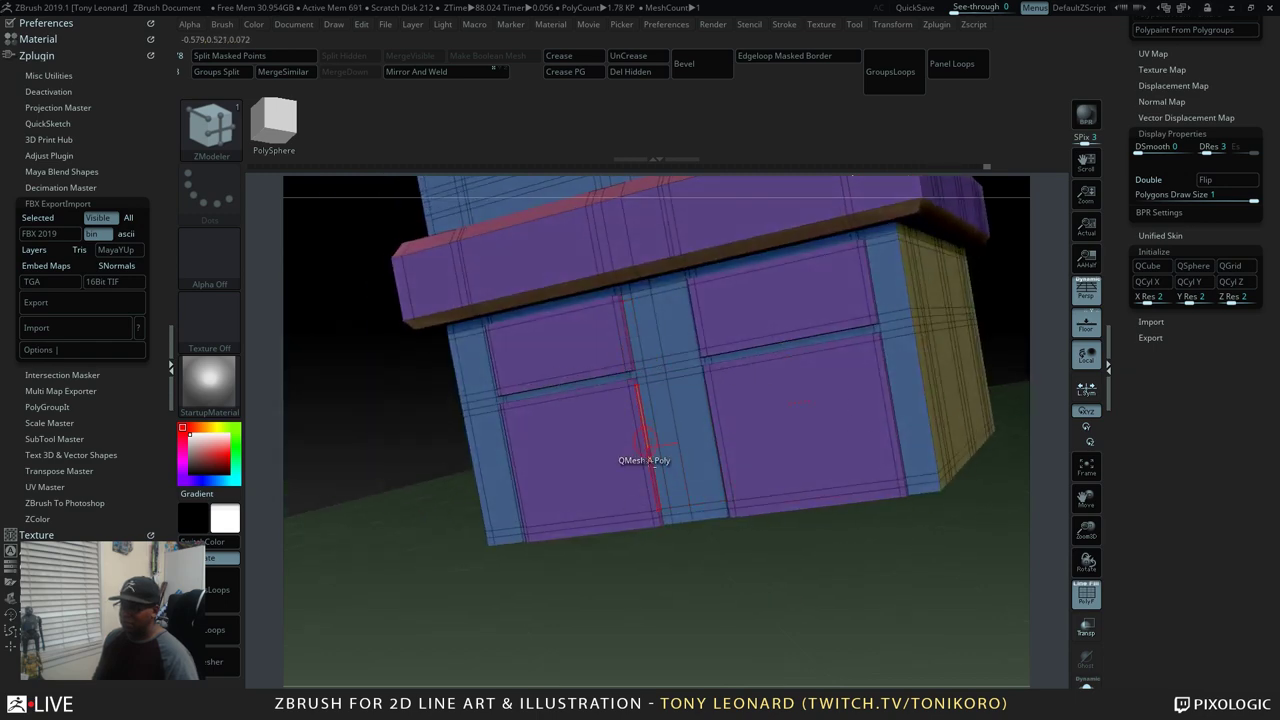
pyautogui.moveTo(644, 462); pyautogui.dragTo(700, 500, button='right')
# Slide a full edge loop with ZModeler Slide EdgeLoop to narrow the panel groove, previewing it smoothed
pyautogui.press('space')
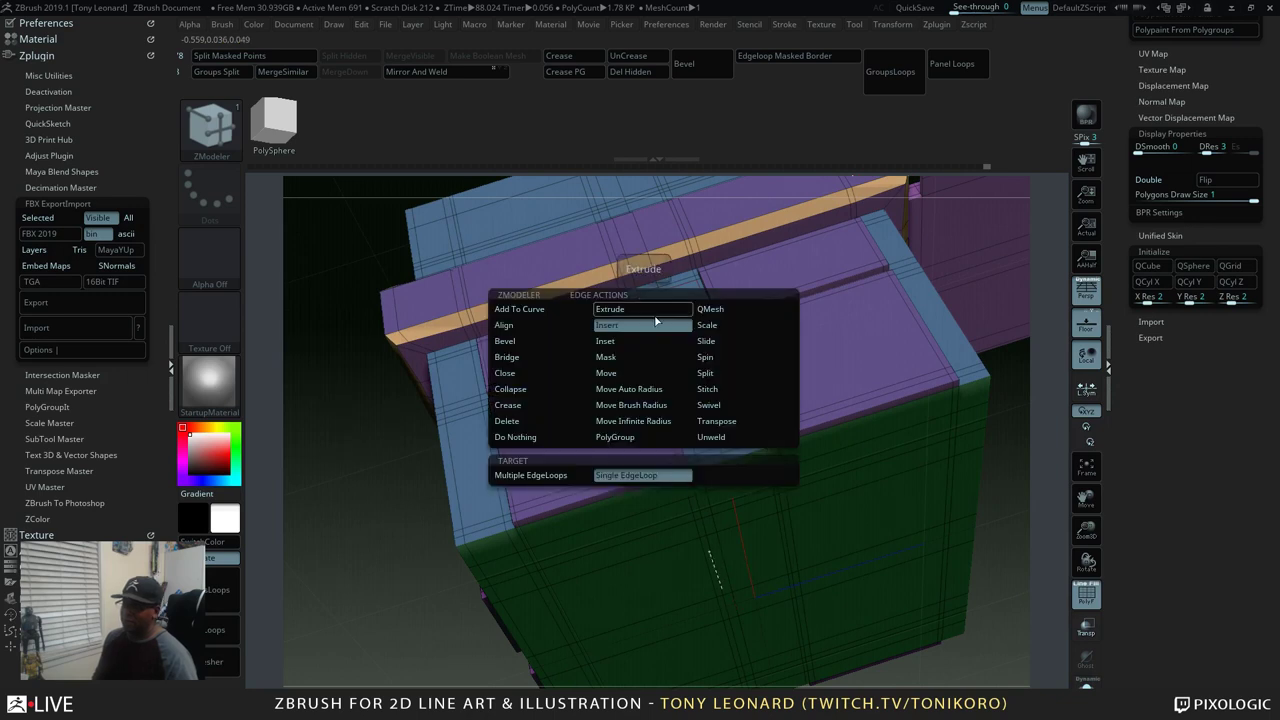
pyautogui.click(722, 342)
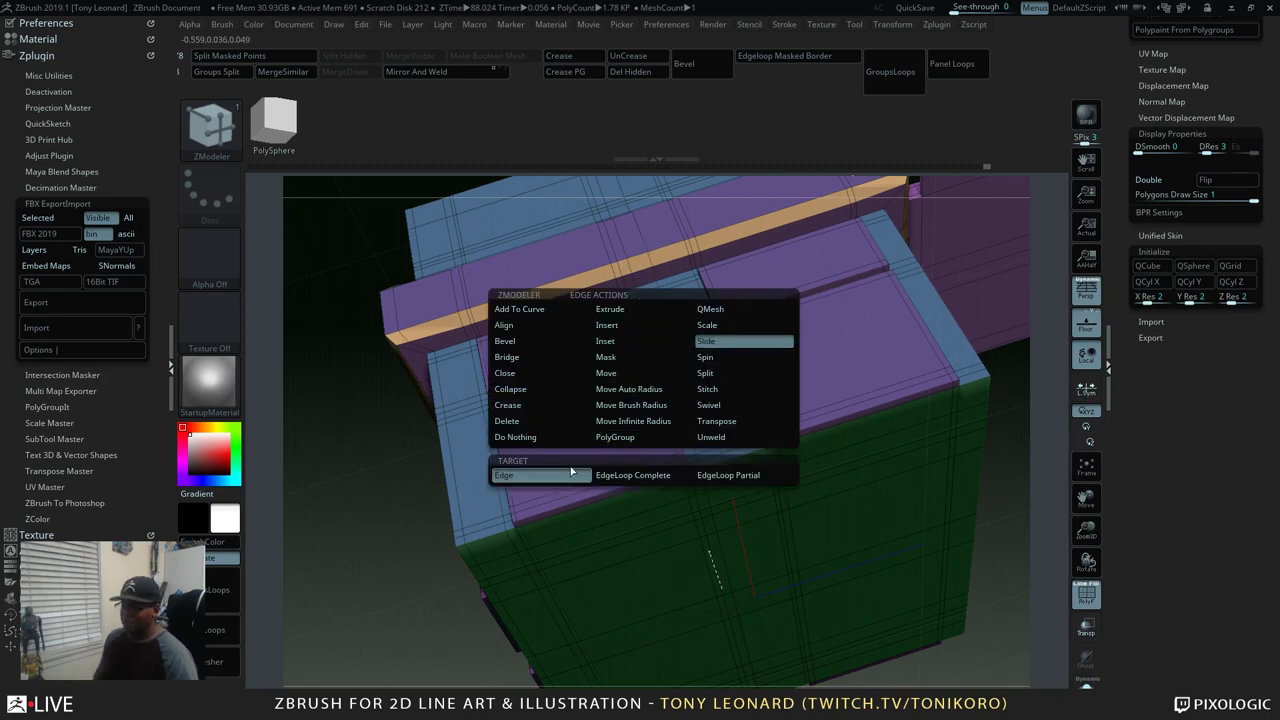
pyautogui.click(653, 476)
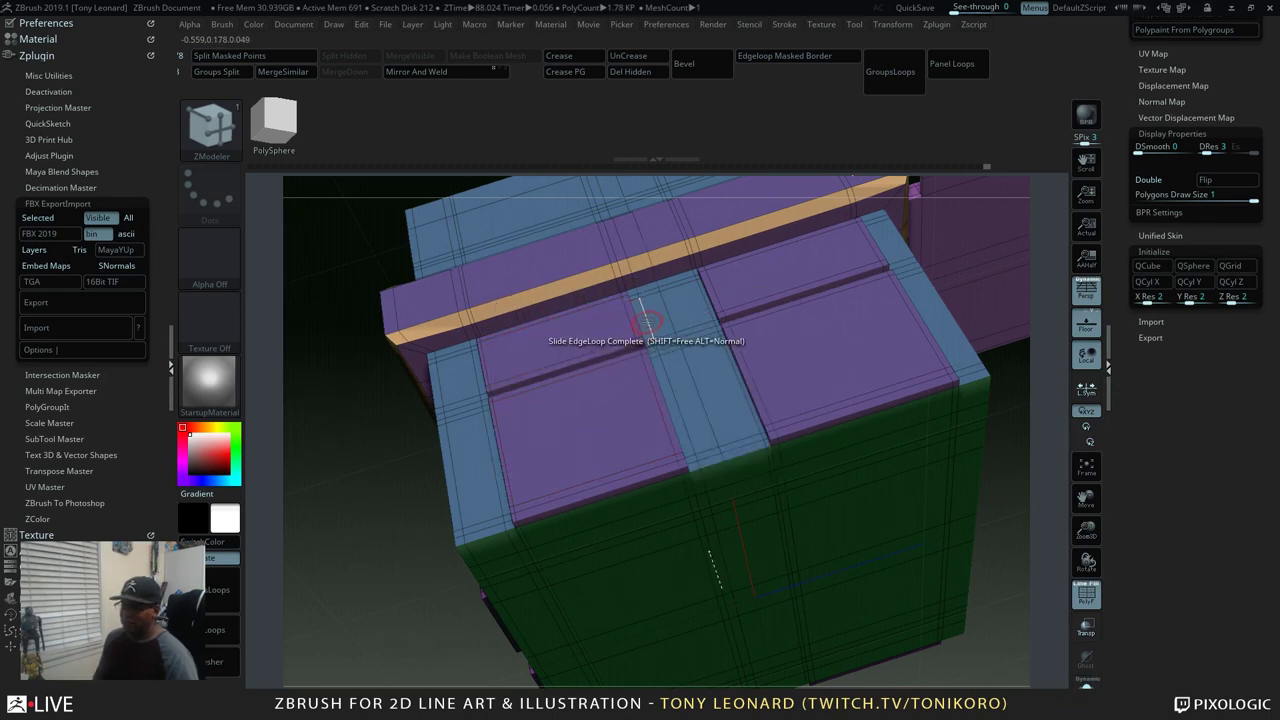
pyautogui.moveTo(641, 300); pyautogui.dragTo(641, 326)
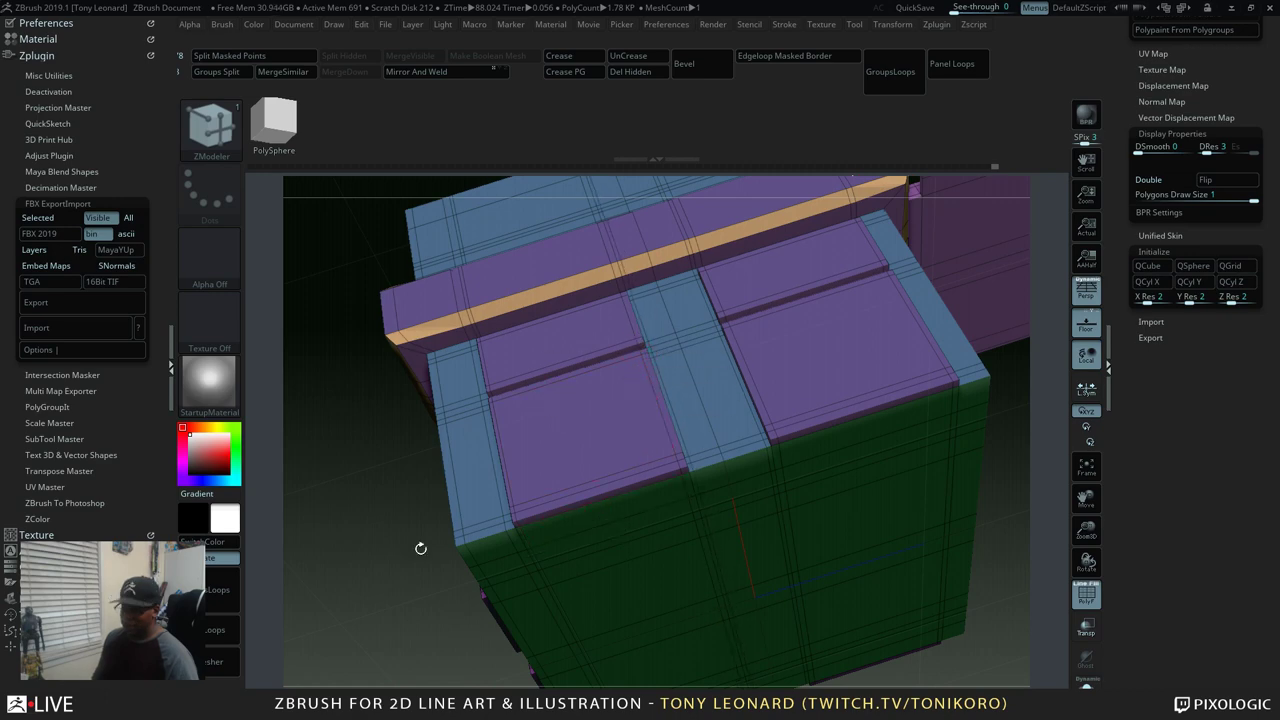
pyautogui.press('d')
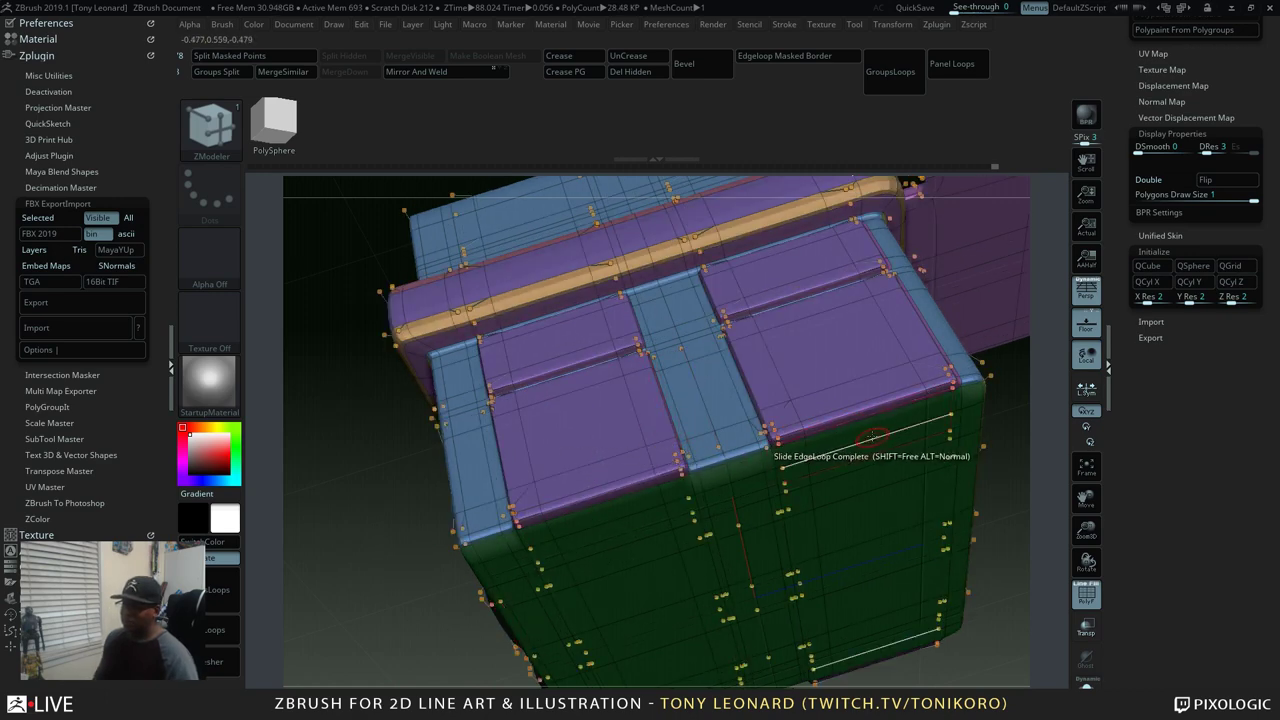
# Slide another edge loop along the machine's lower front
pyautogui.moveTo(989, 599); pyautogui.dragTo(944, 603)
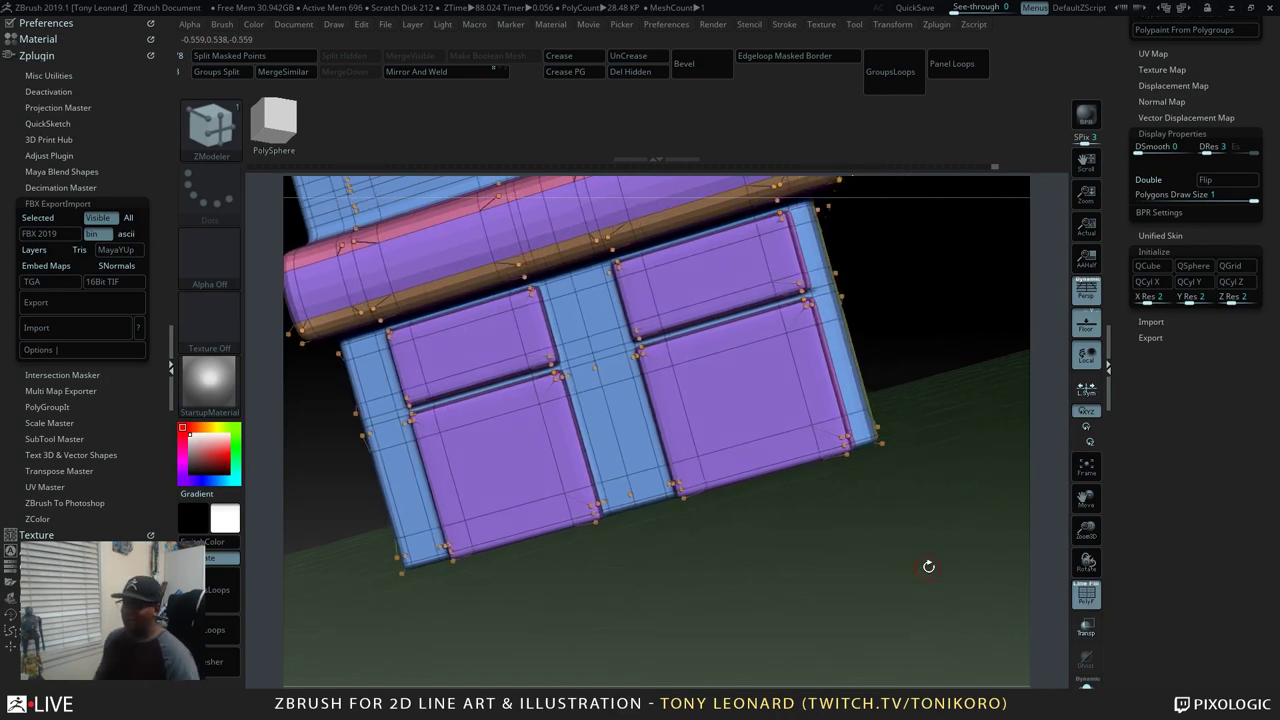
pyautogui.moveTo(928, 566); pyautogui.dragTo(611, 387)
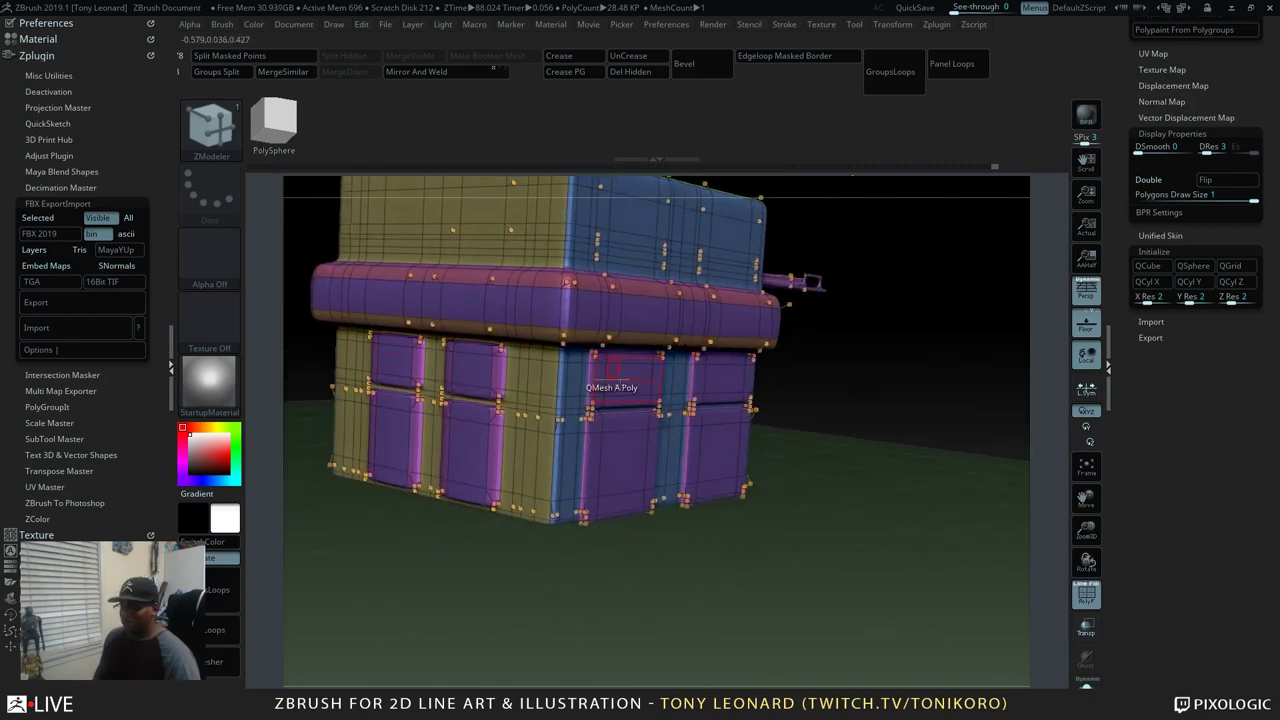
pyautogui.moveTo(690, 560); pyautogui.dragTo(811, 597)
pyautogui.moveTo(880, 497); pyautogui.dragTo(904, 609)
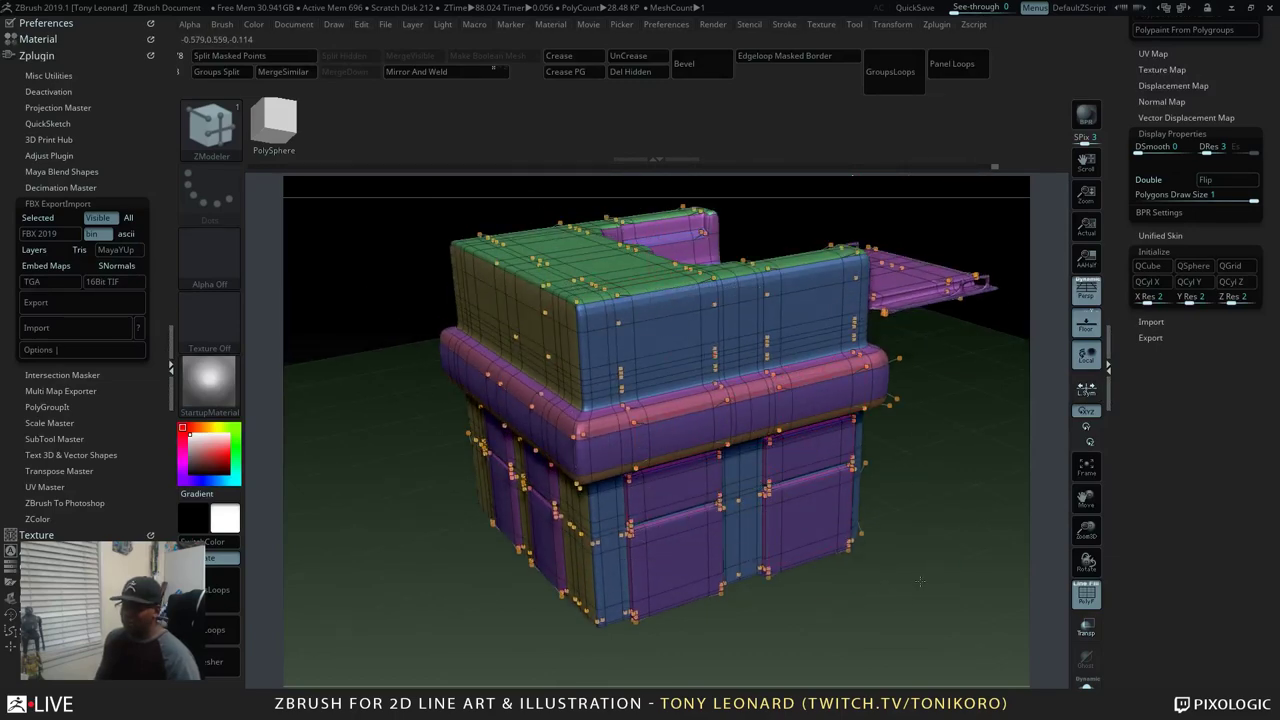
pyautogui.moveTo(920, 580); pyautogui.dragTo(960, 545)
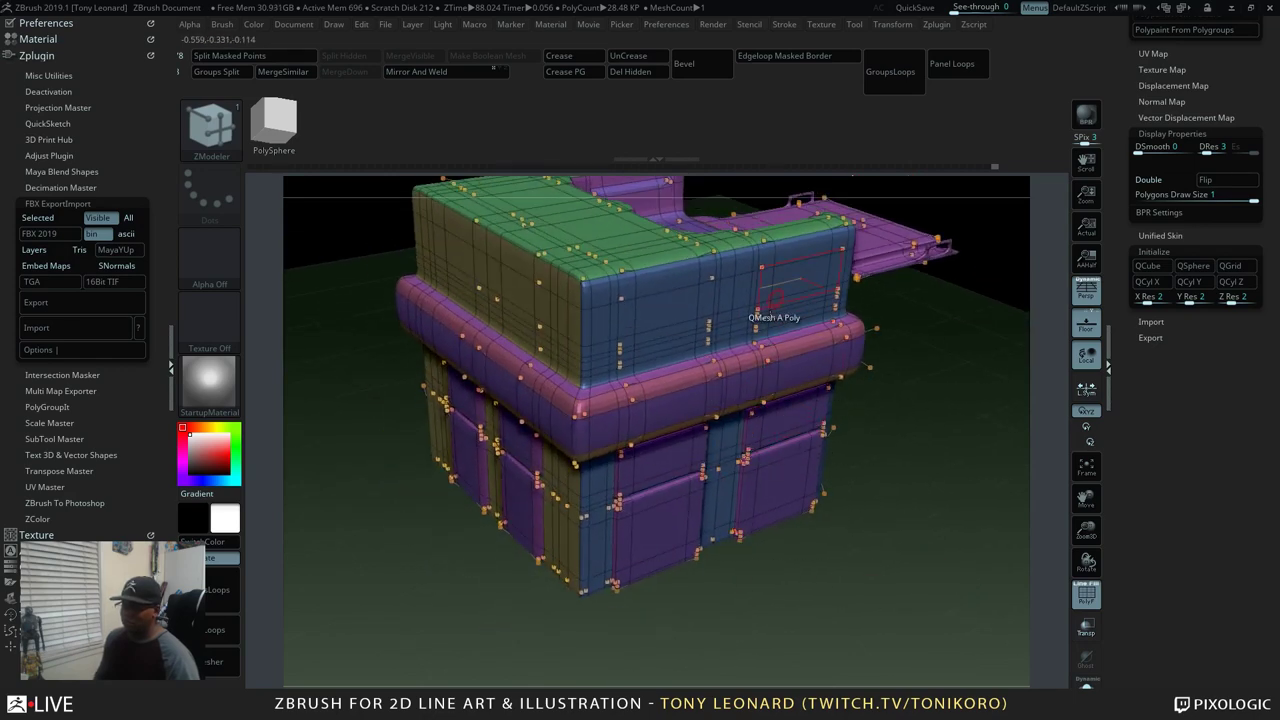
pyautogui.moveTo(891, 523); pyautogui.dragTo(878, 495)
pyautogui.moveTo(697, 516); pyautogui.dragTo(863, 611)
pyautogui.click(668, 611)
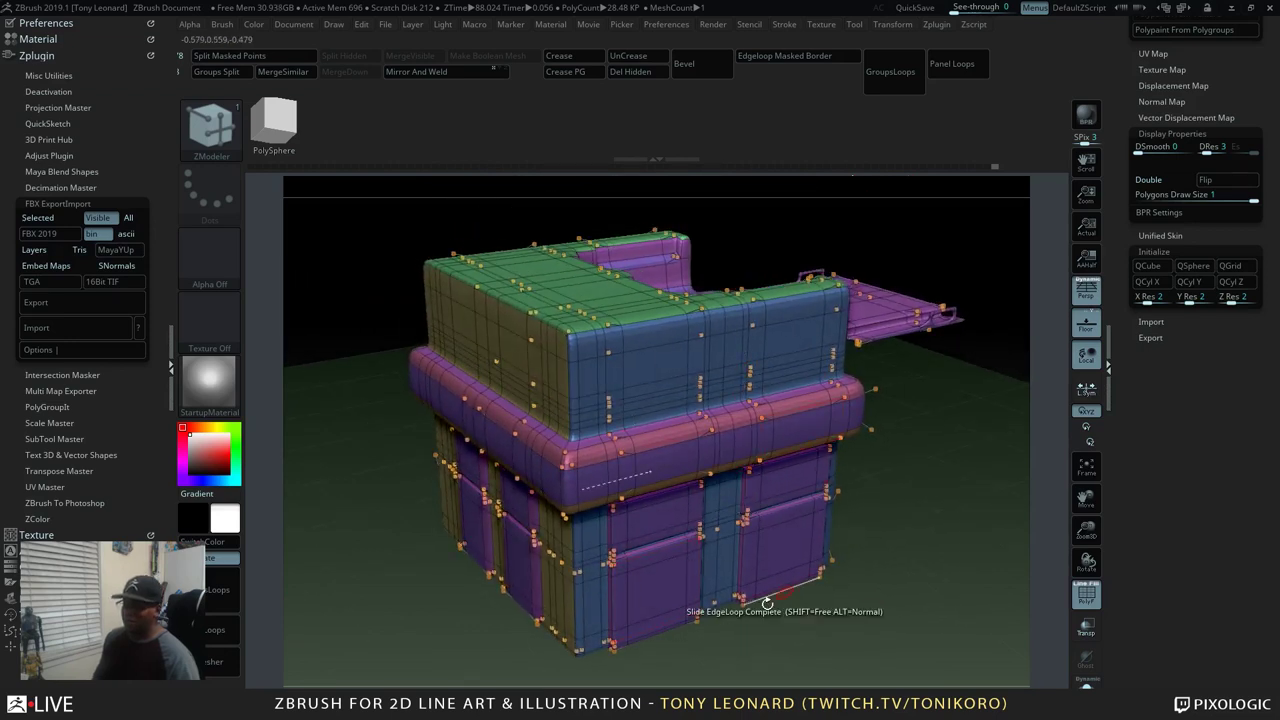
# Turn off PolyF to view the machine as a plain grey smoothed model
pyautogui.press('shift')
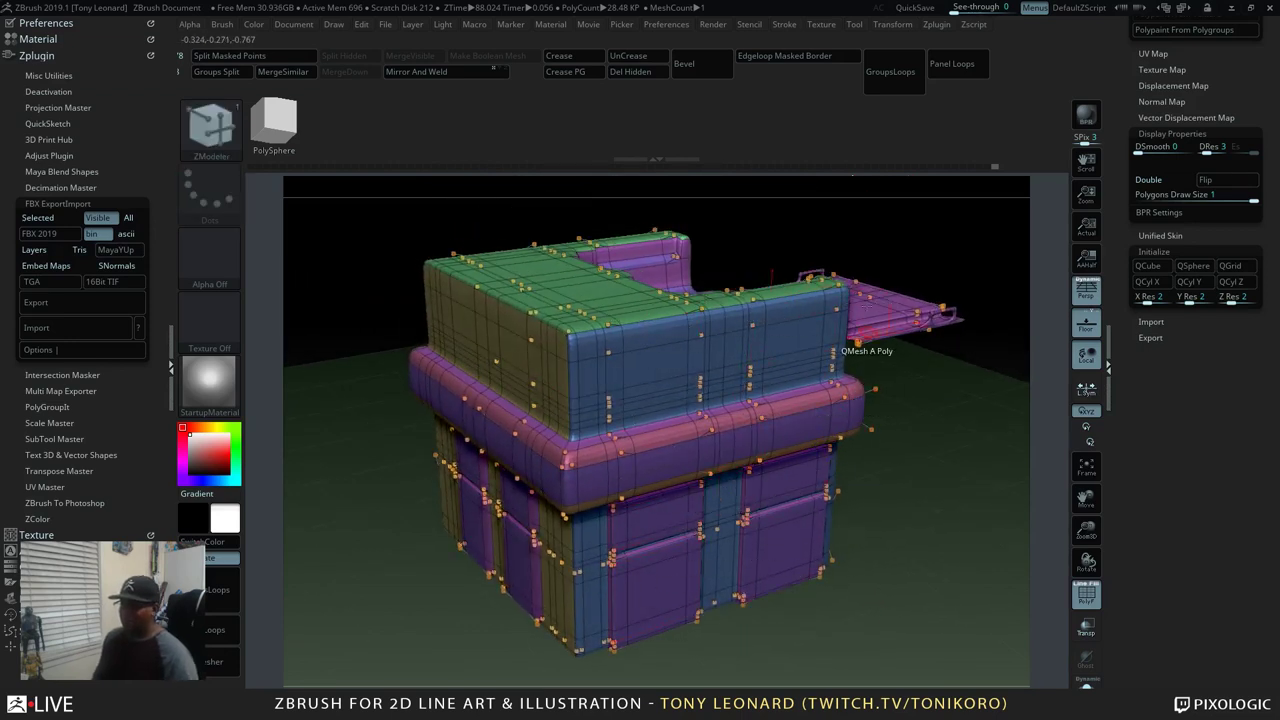
pyautogui.moveTo(884, 540); pyautogui.dragTo(847, 507)
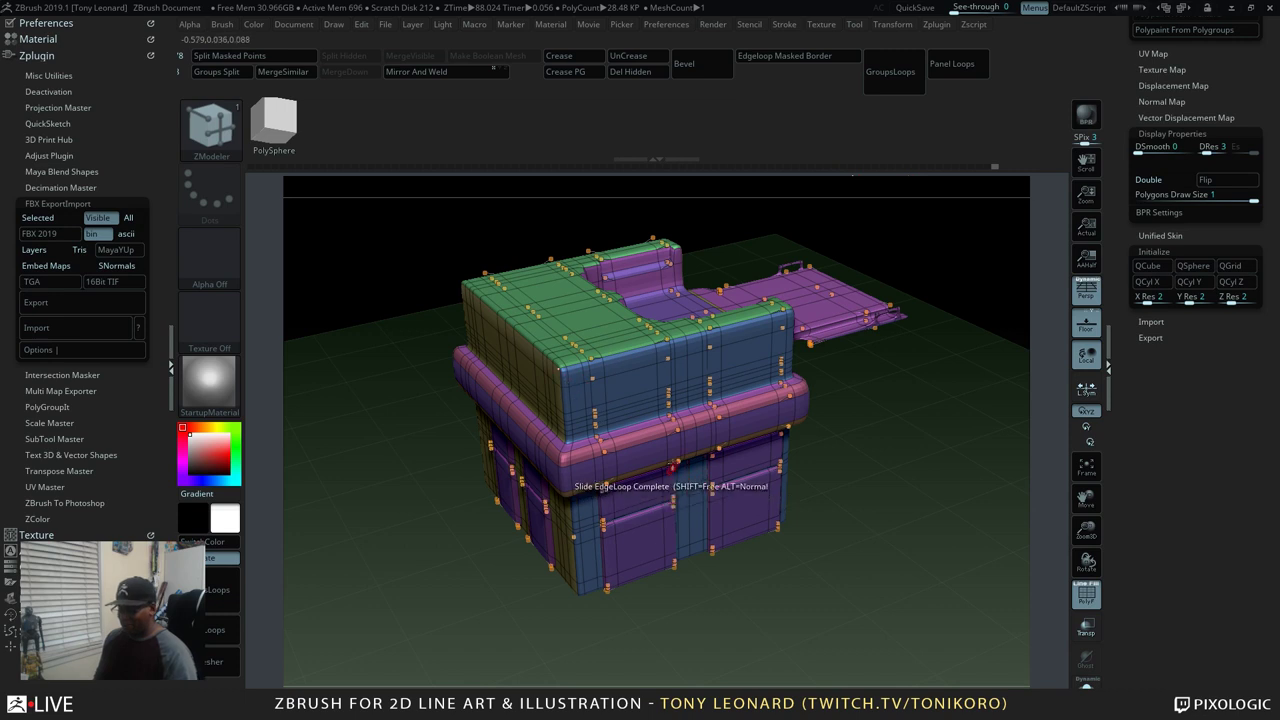
pyautogui.hotkey('shift', 'f')
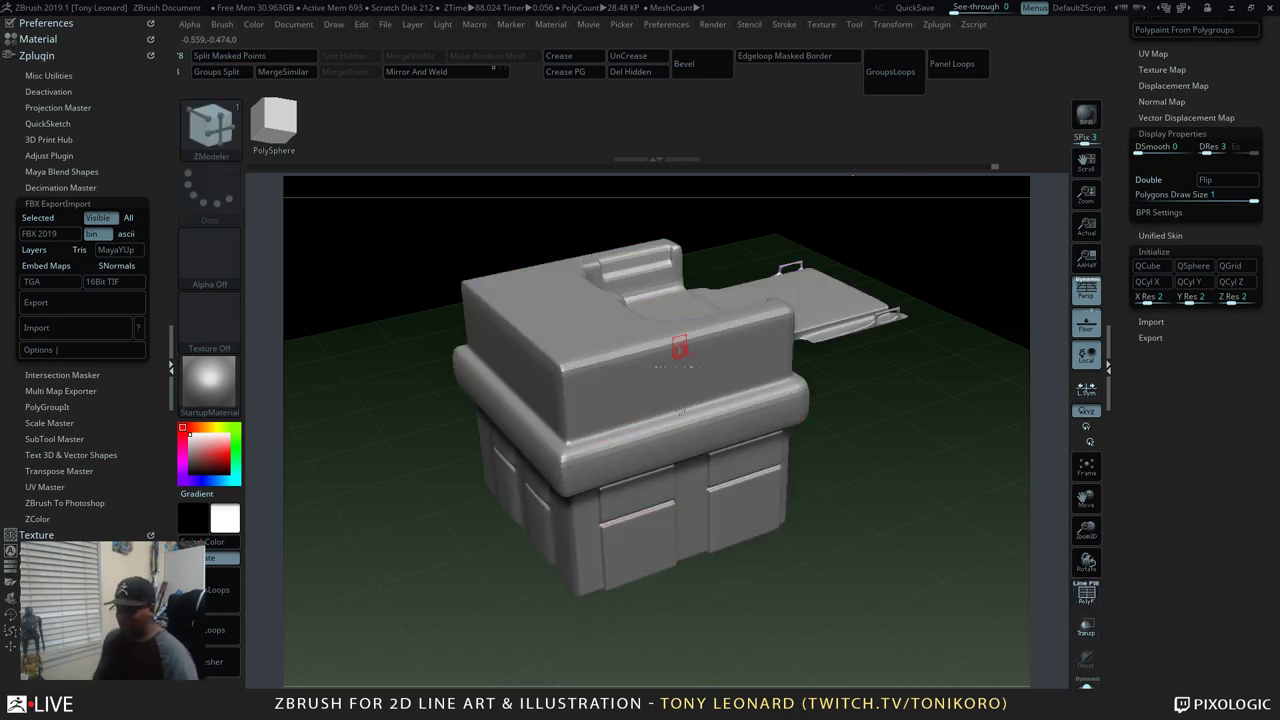
# Turn off Dynamic Subdiv to show the hard-edged low-poly machine
pyautogui.moveTo(760, 587); pyautogui.dragTo(781, 555)
pyautogui.press('shift')
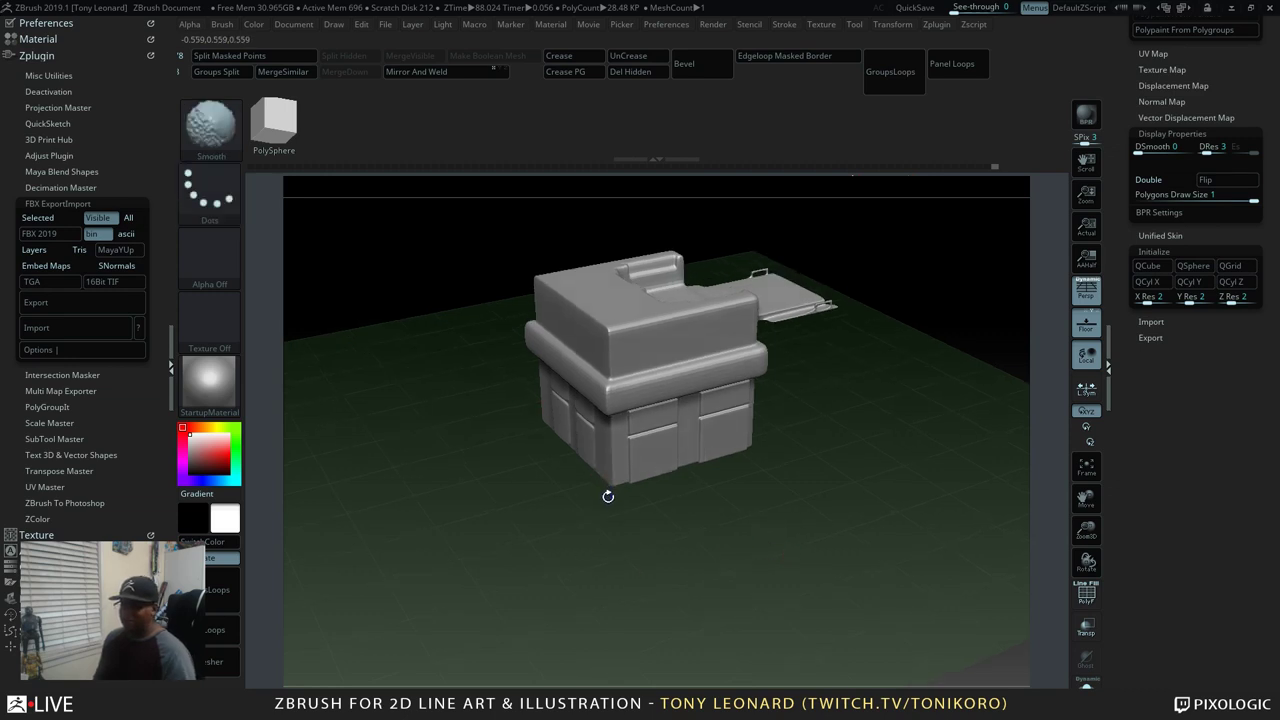
pyautogui.hotkey('shift', 'd')
# Check the machine's underside, then bring up the brush library
pyautogui.moveTo(702, 521)
pyautogui.keyDown('alt'); pyautogui.mouseDown()
pyautogui.moveTo(704, 550)
pyautogui.moveTo(884, 640)
pyautogui.moveTo(857, 609)
pyautogui.mouseUp(); pyautogui.keyUp('alt')
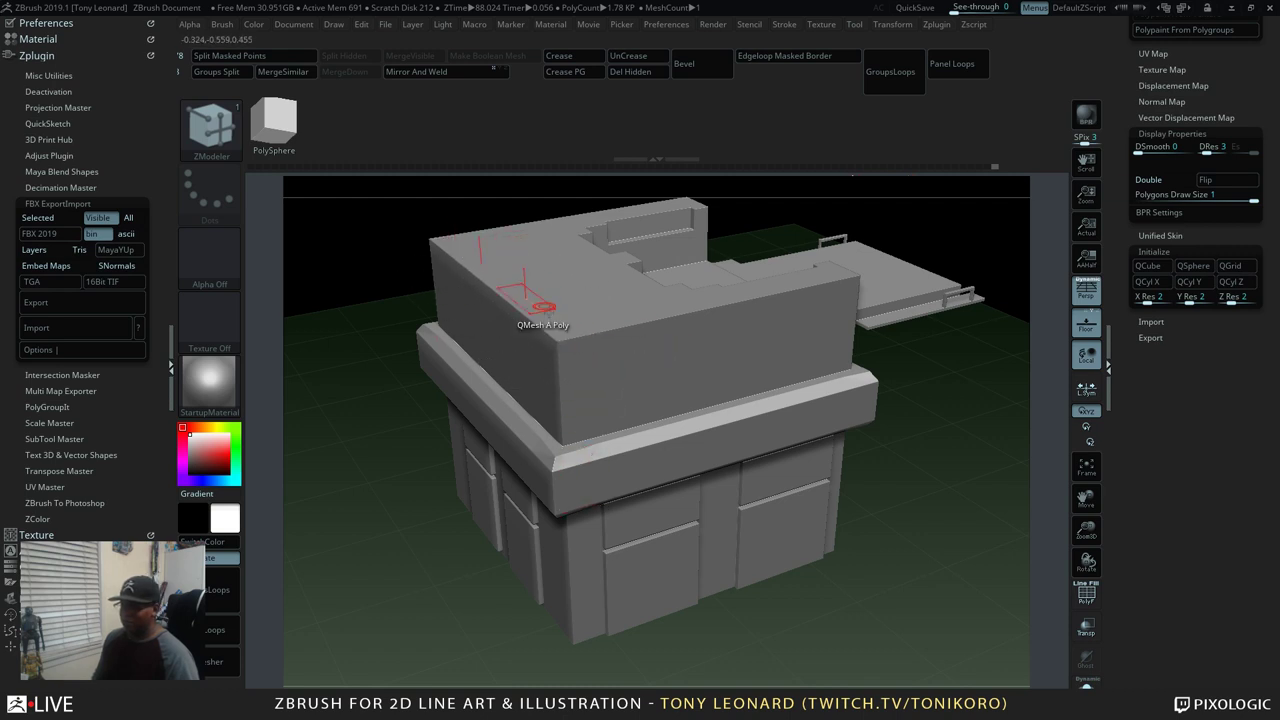
pyautogui.moveTo(968, 484); pyautogui.dragTo(937, 477)
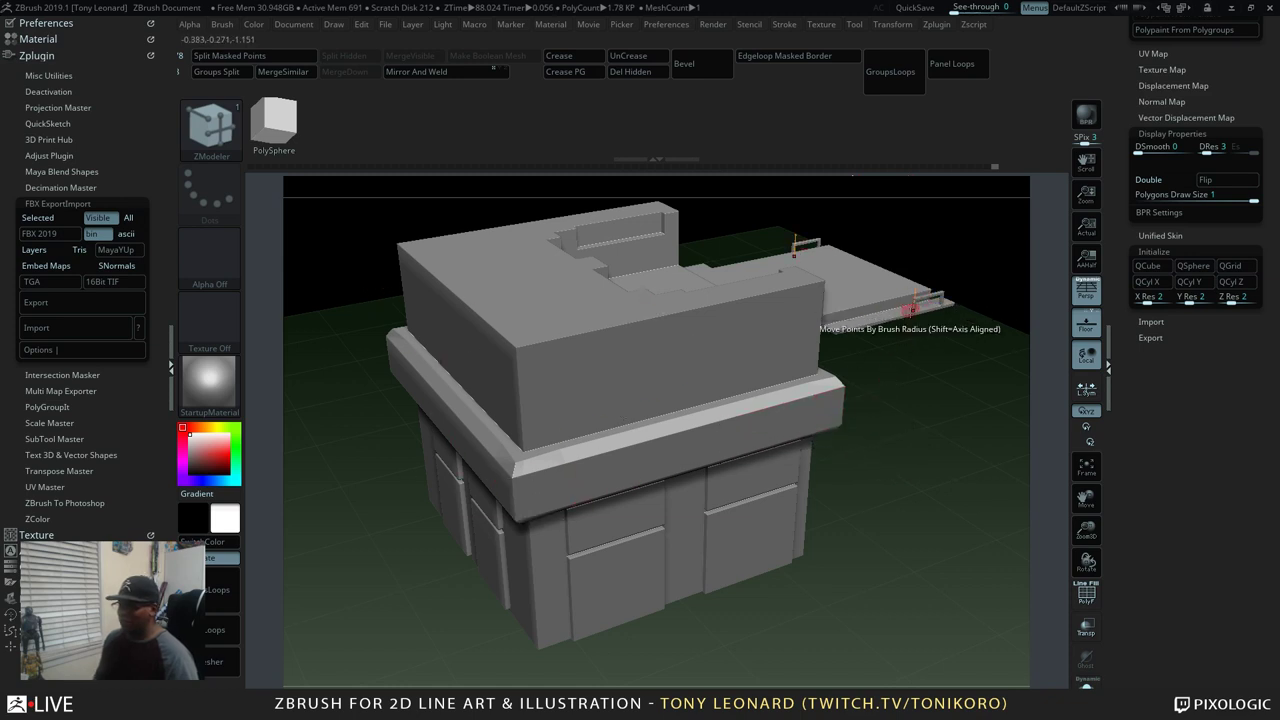
pyautogui.moveTo(955, 522); pyautogui.dragTo(760, 400)
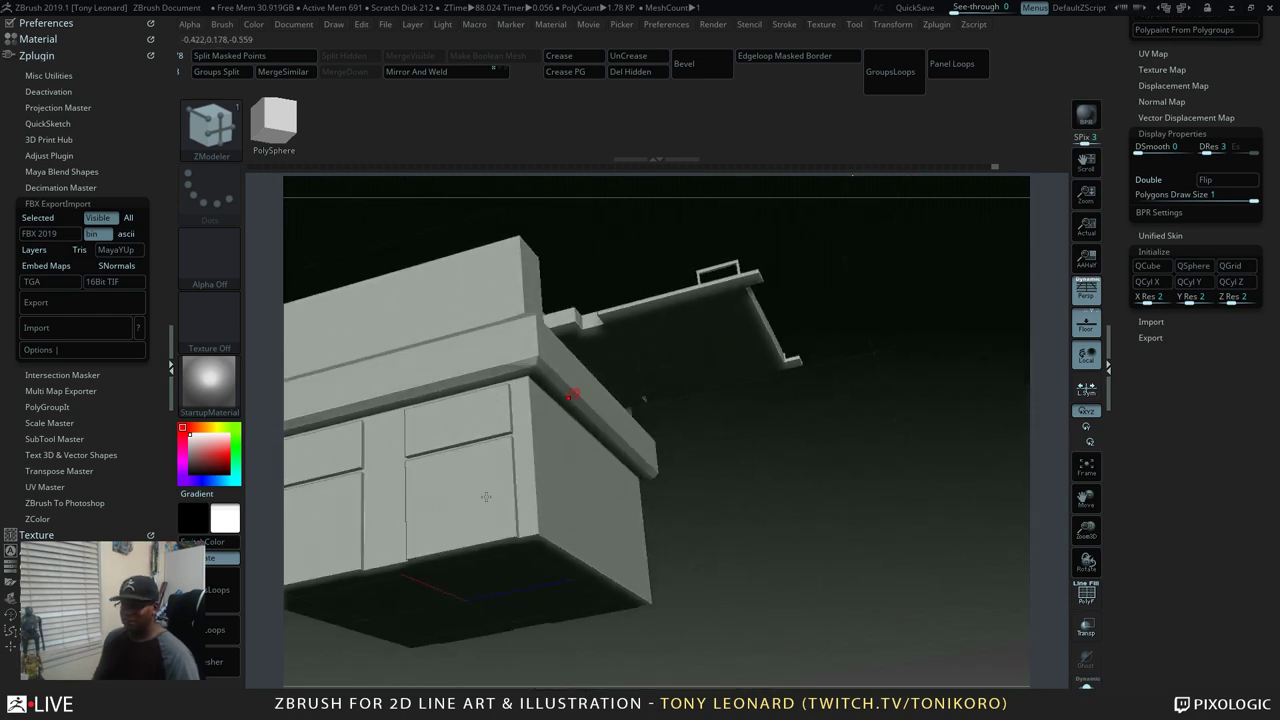
pyautogui.press('b')
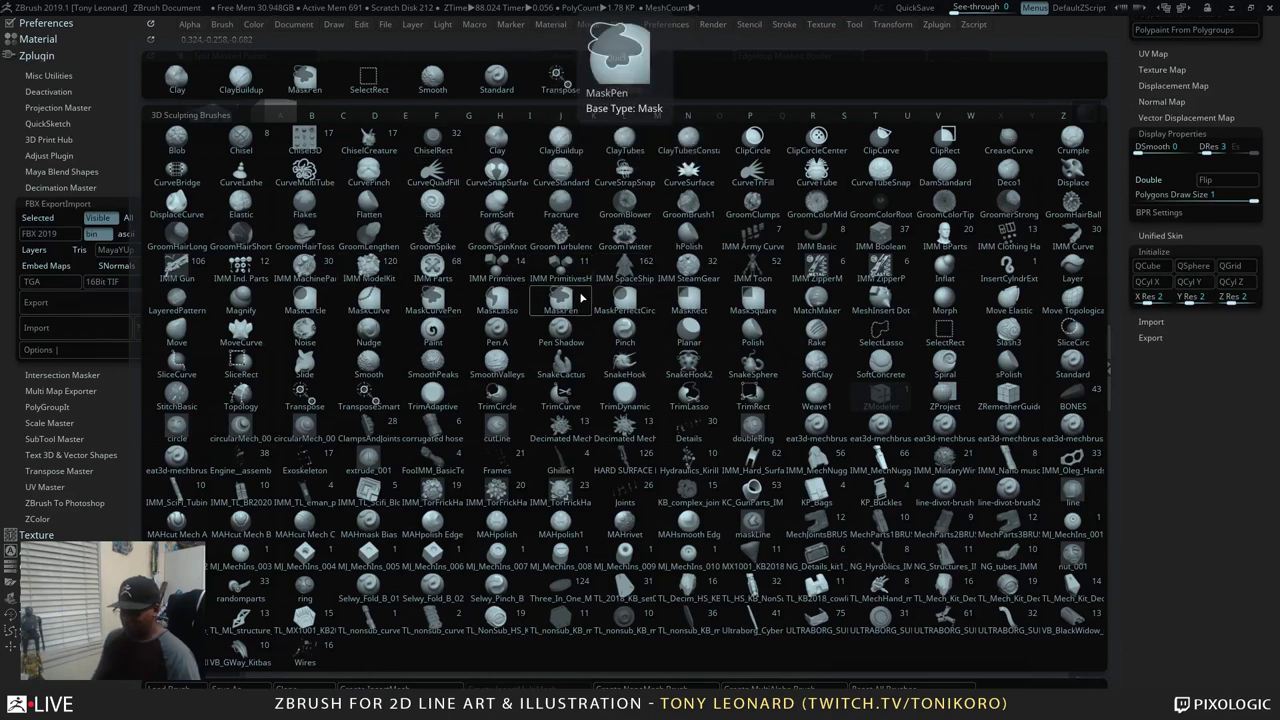
# Pick the CurveTube brush from the C-filtered brush library
pyautogui.press('c')
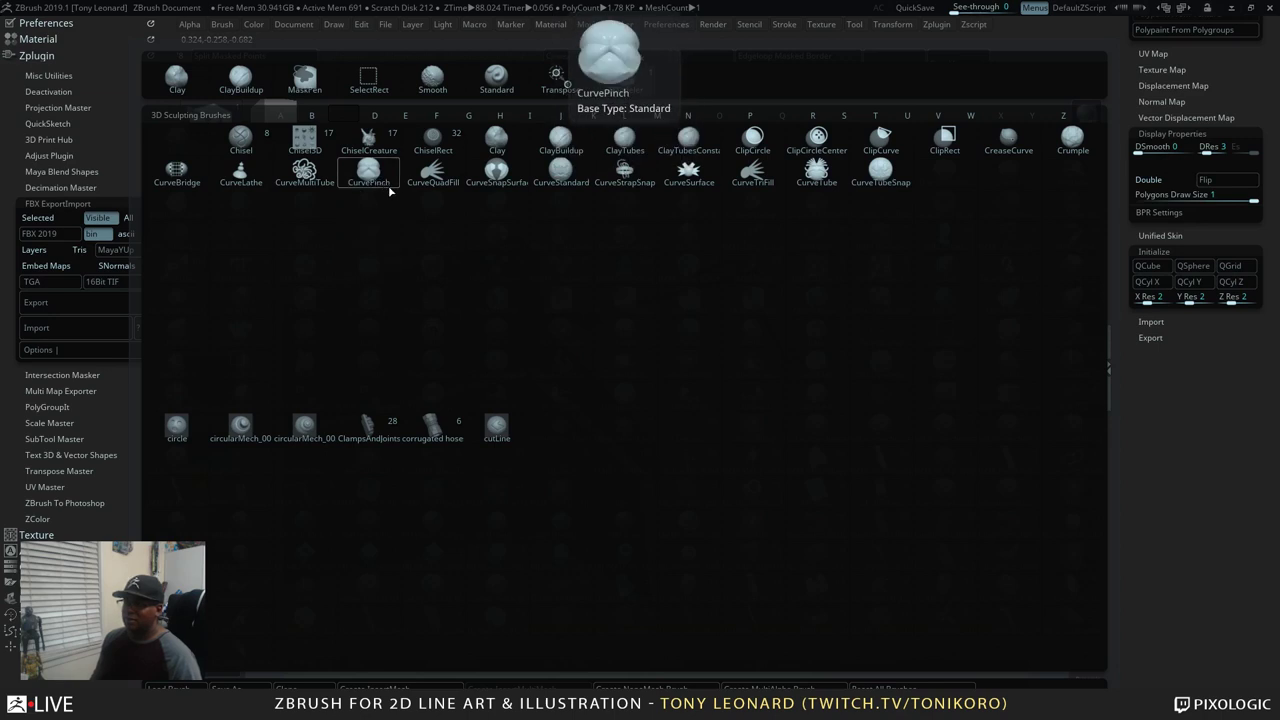
pyautogui.click(816, 172)
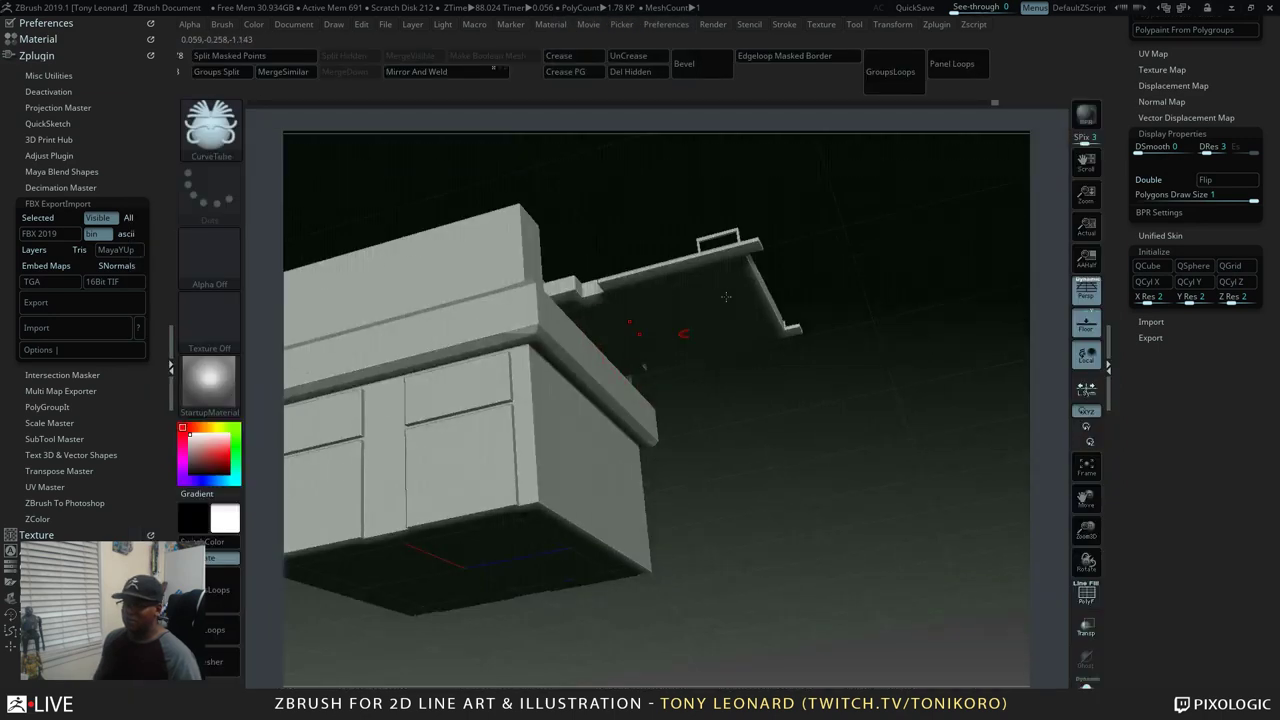
pyautogui.moveTo(726, 296); pyautogui.dragTo(643, 393)
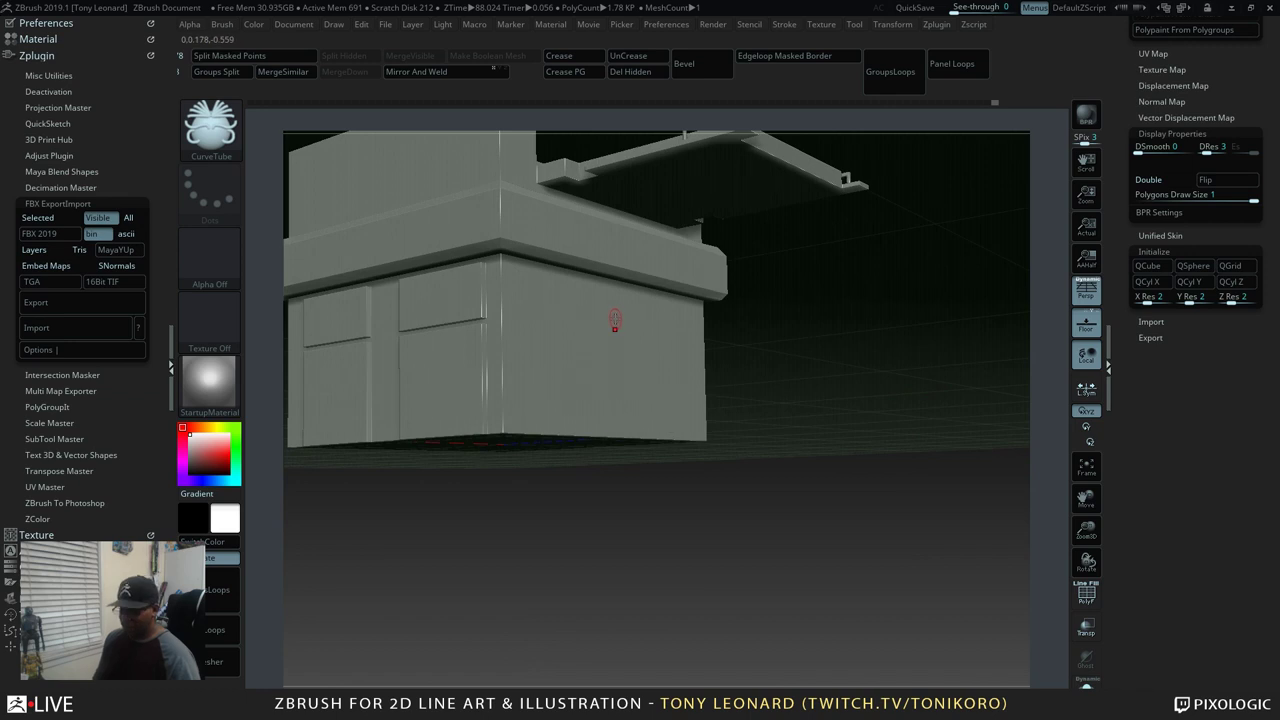
pyautogui.moveTo(863, 424); pyautogui.dragTo(926, 493)
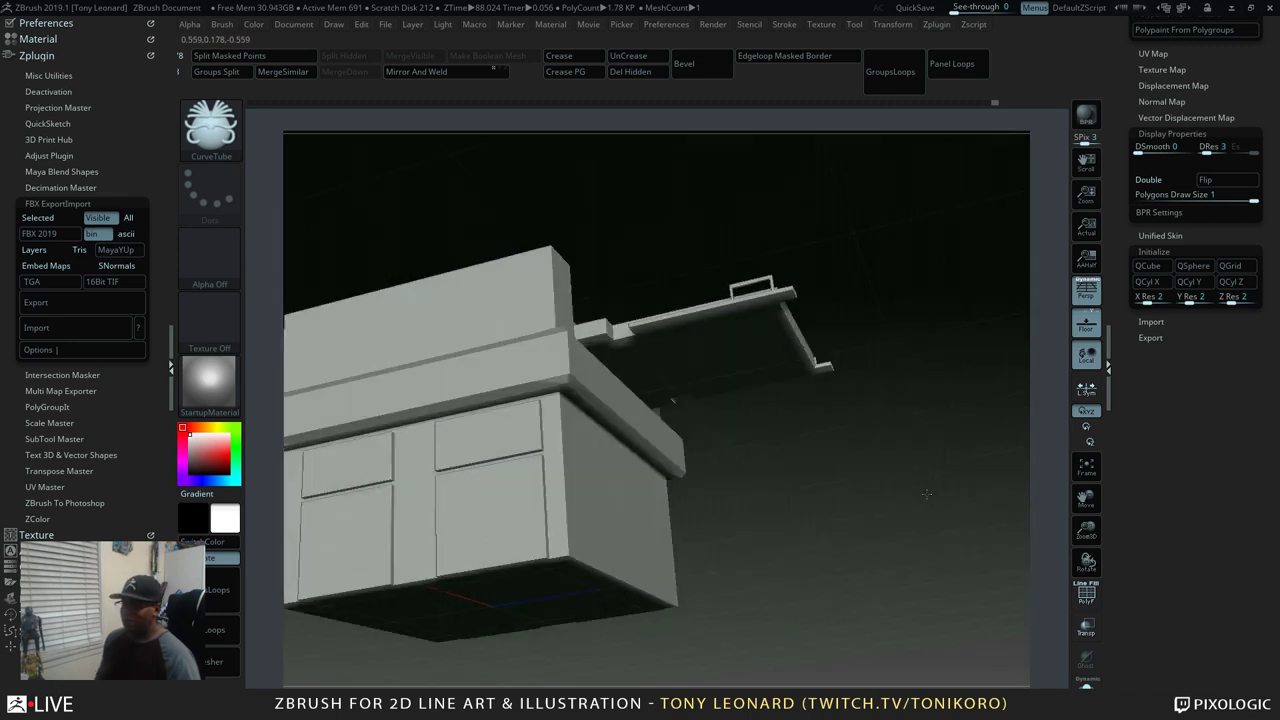
# Set the Stroke palette to Curve Mode with Lock Start and Lock End enabled
pyautogui.click(36, 55)
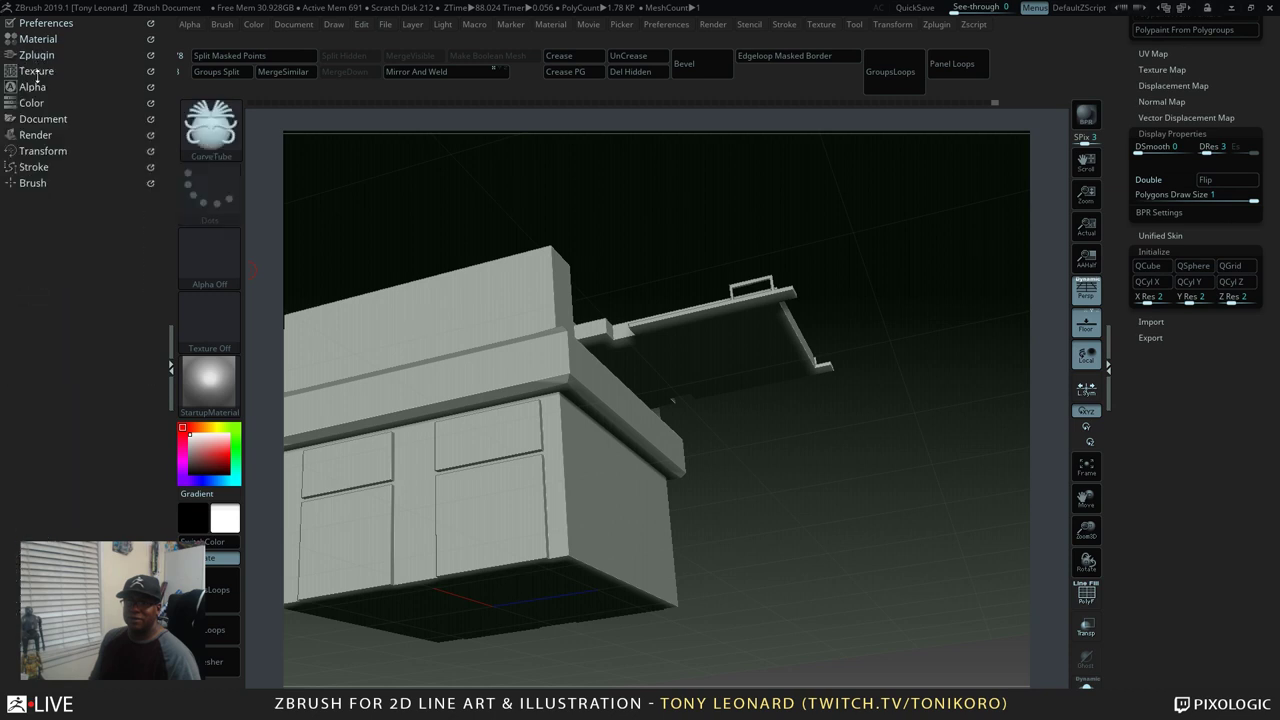
pyautogui.click(35, 168)
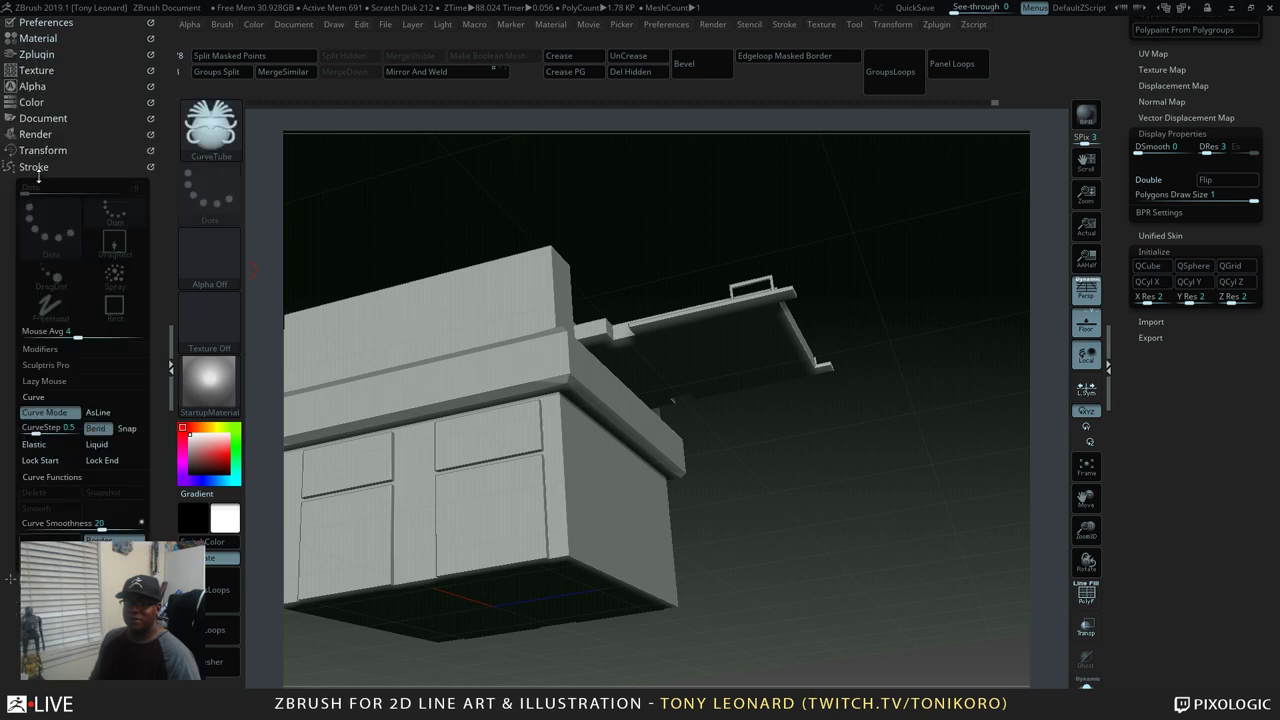
pyautogui.click(52, 413)
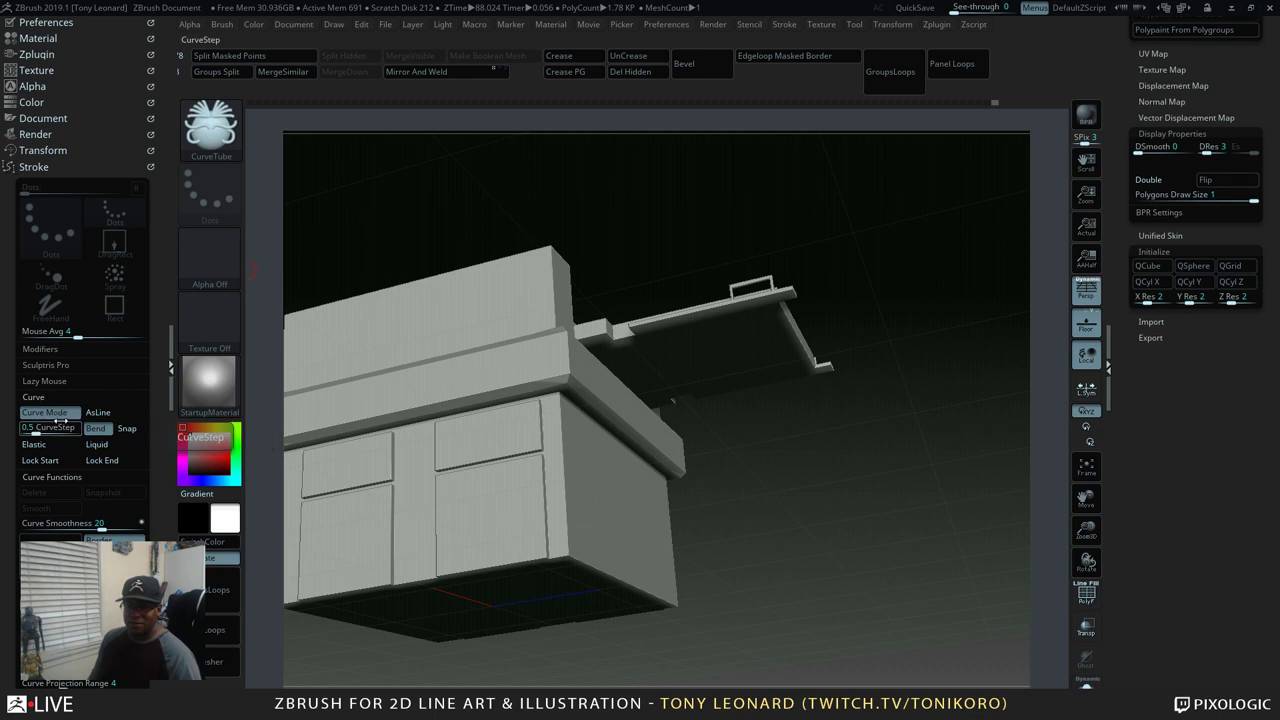
pyautogui.click(40, 460)
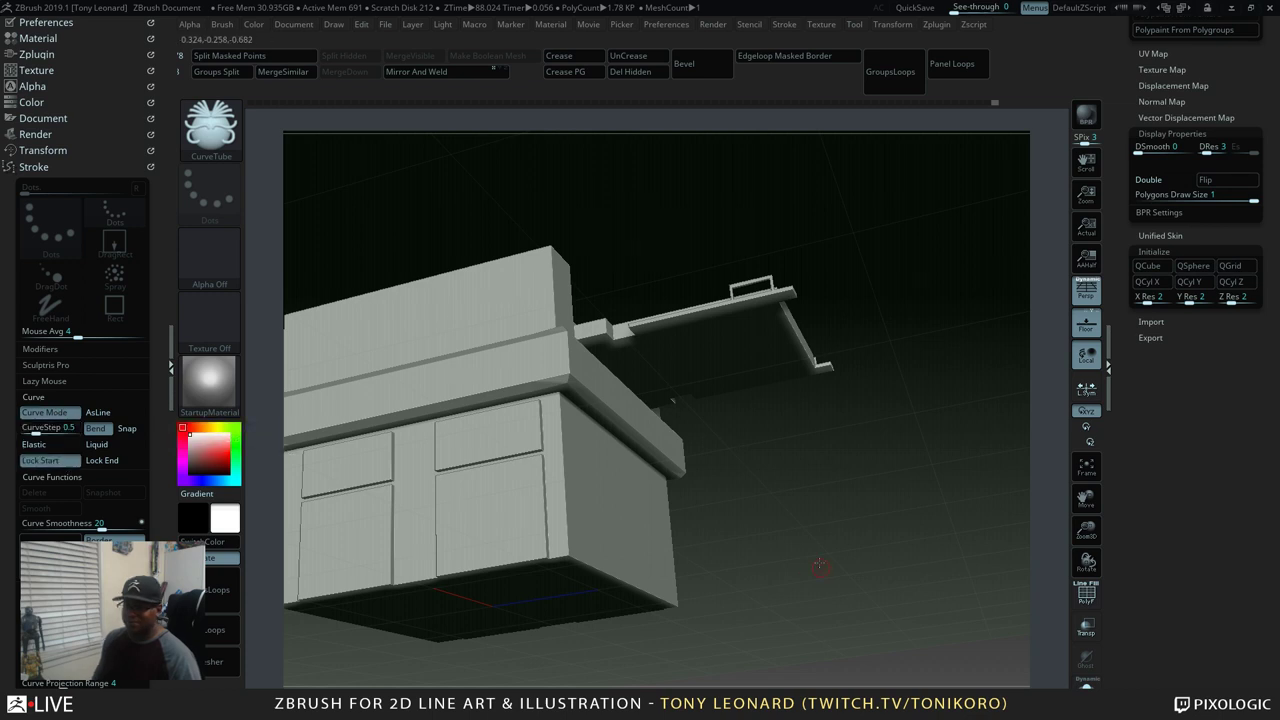
pyautogui.moveTo(819, 566); pyautogui.dragTo(802, 471)
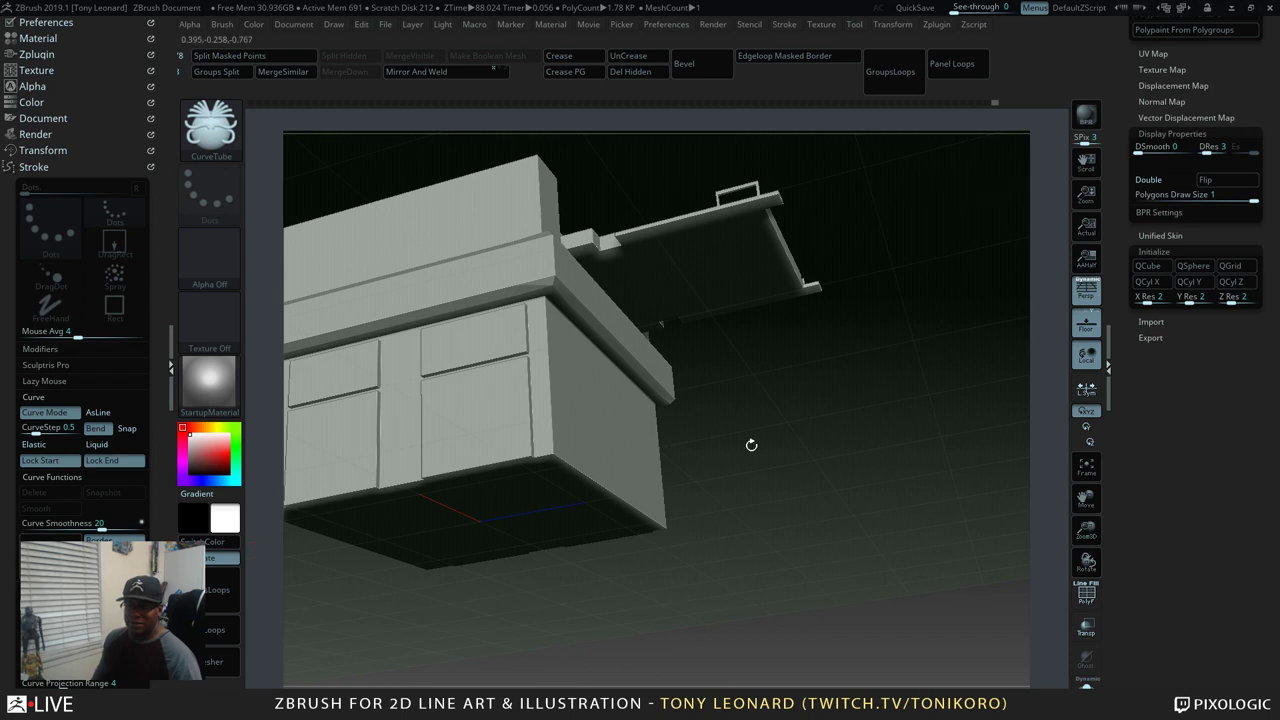
pyautogui.moveTo(752, 443); pyautogui.dragTo(880, 450)
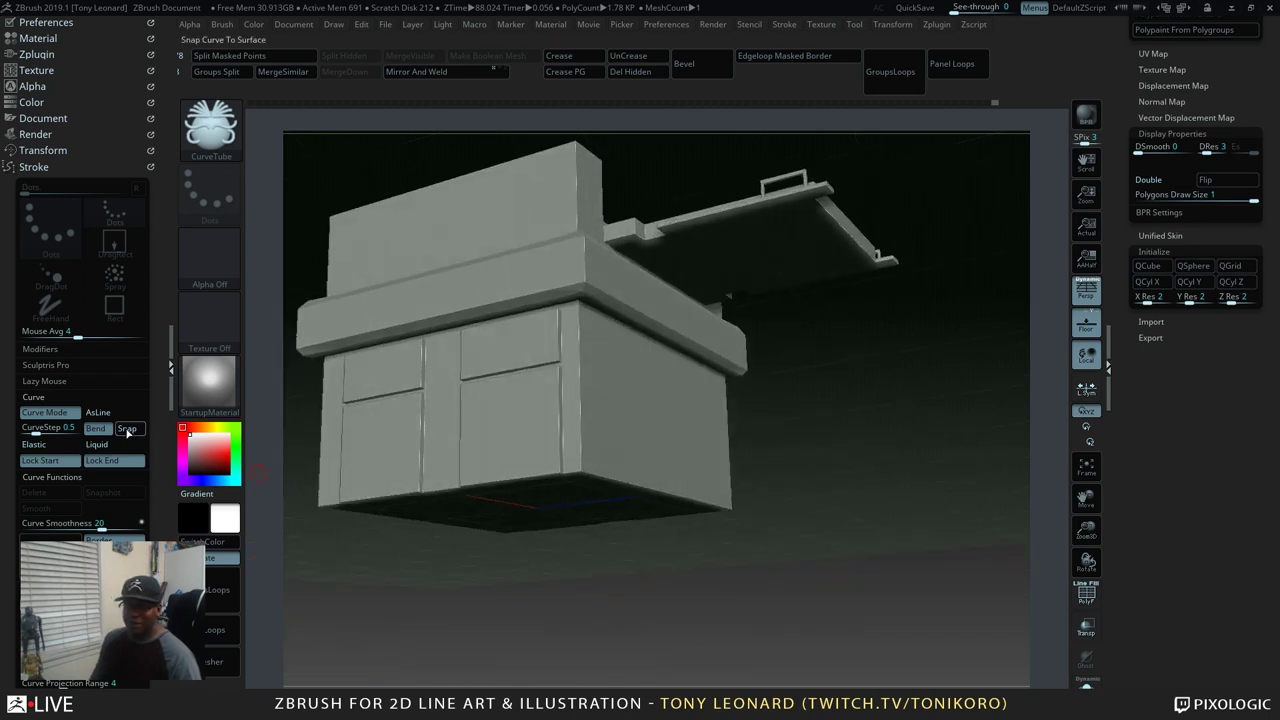
pyautogui.moveTo(952, 451); pyautogui.dragTo(946, 429)
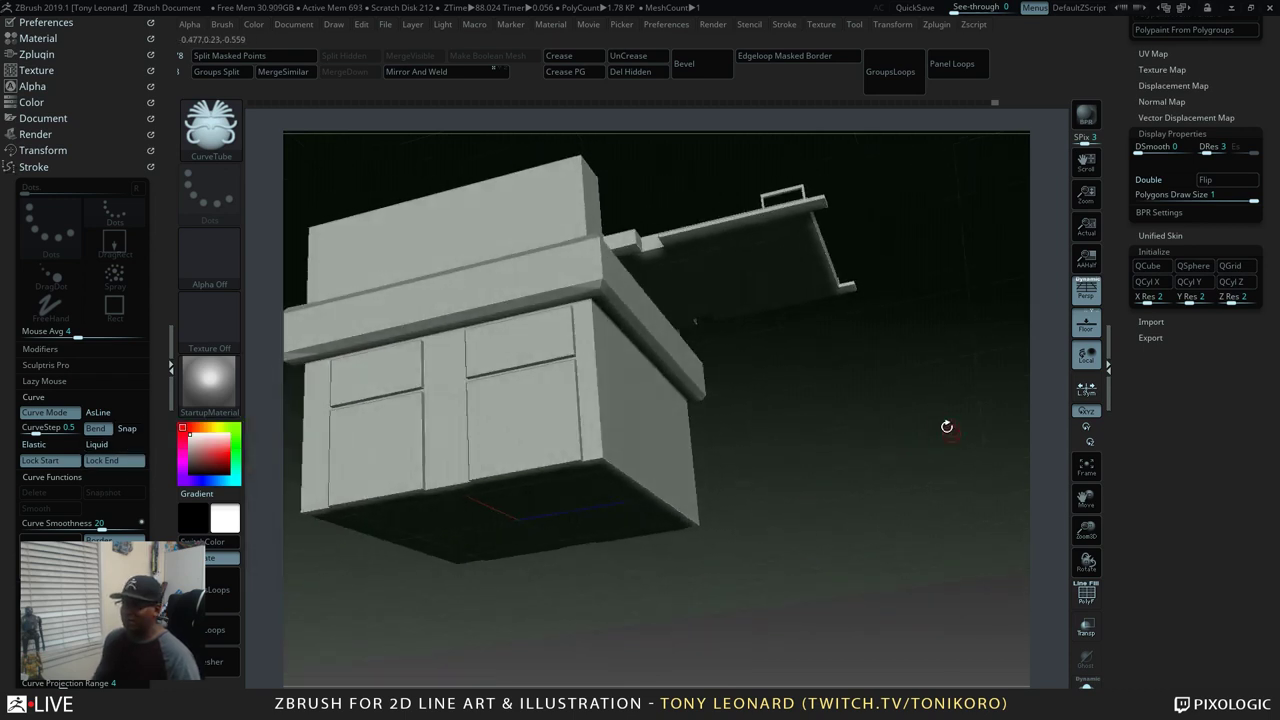
# Draw a CurveTube down from the arm's tip and lower Draw Size to thin it
pyautogui.moveTo(797, 207); pyautogui.dragTo(804, 292)
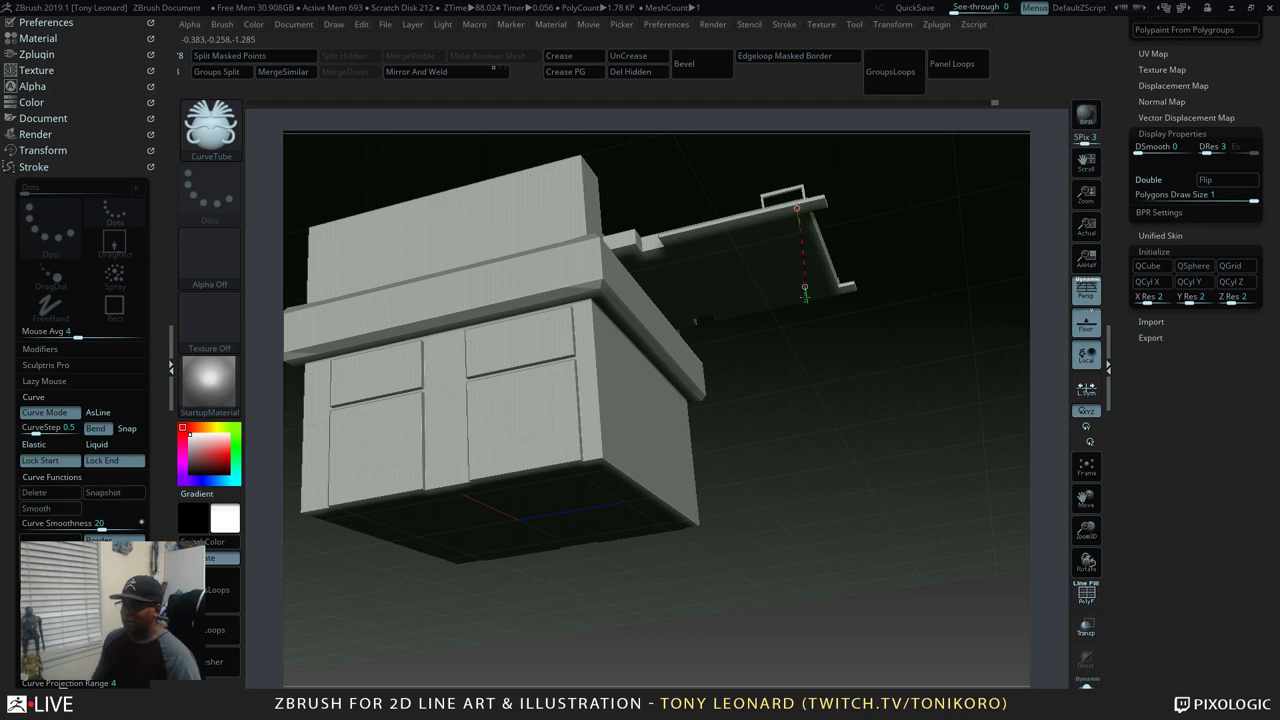
pyautogui.moveTo(714, 378); pyautogui.dragTo(673, 377)
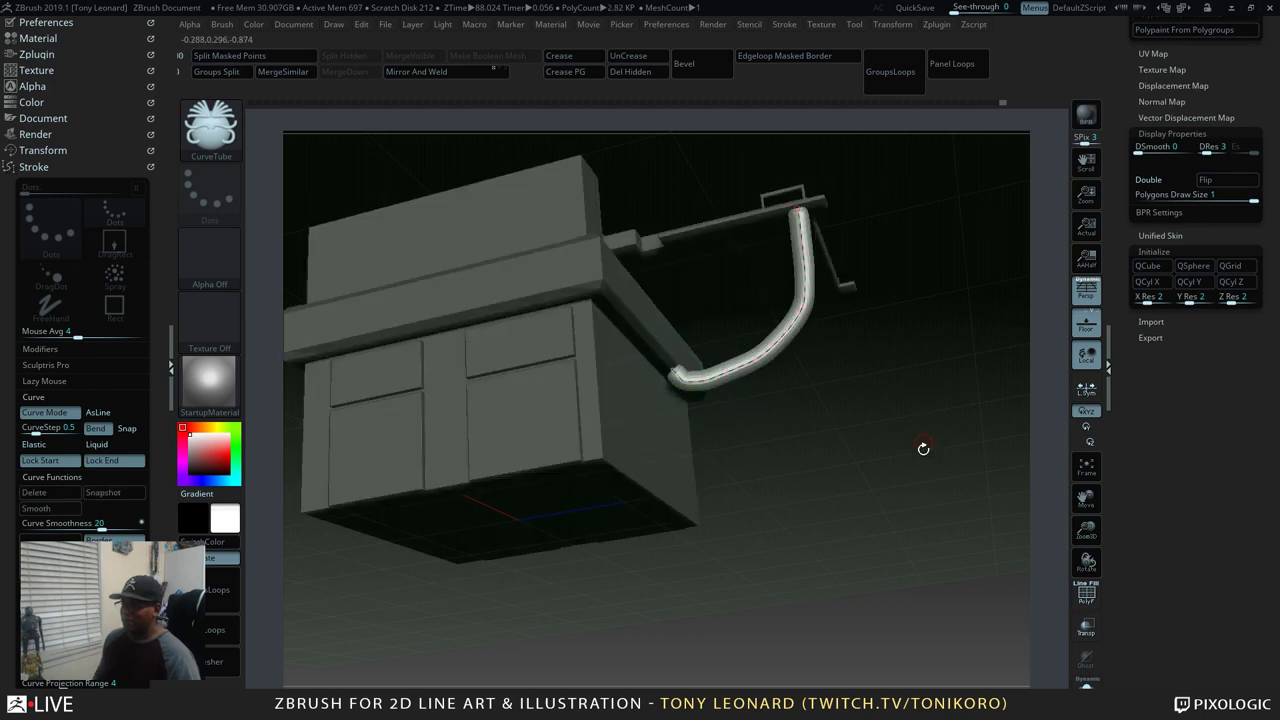
pyautogui.moveTo(923, 449)
pyautogui.mouseDown()
pyautogui.moveTo(894, 446)
pyautogui.moveTo(918, 443)
pyautogui.mouseUp()
pyautogui.press('s')
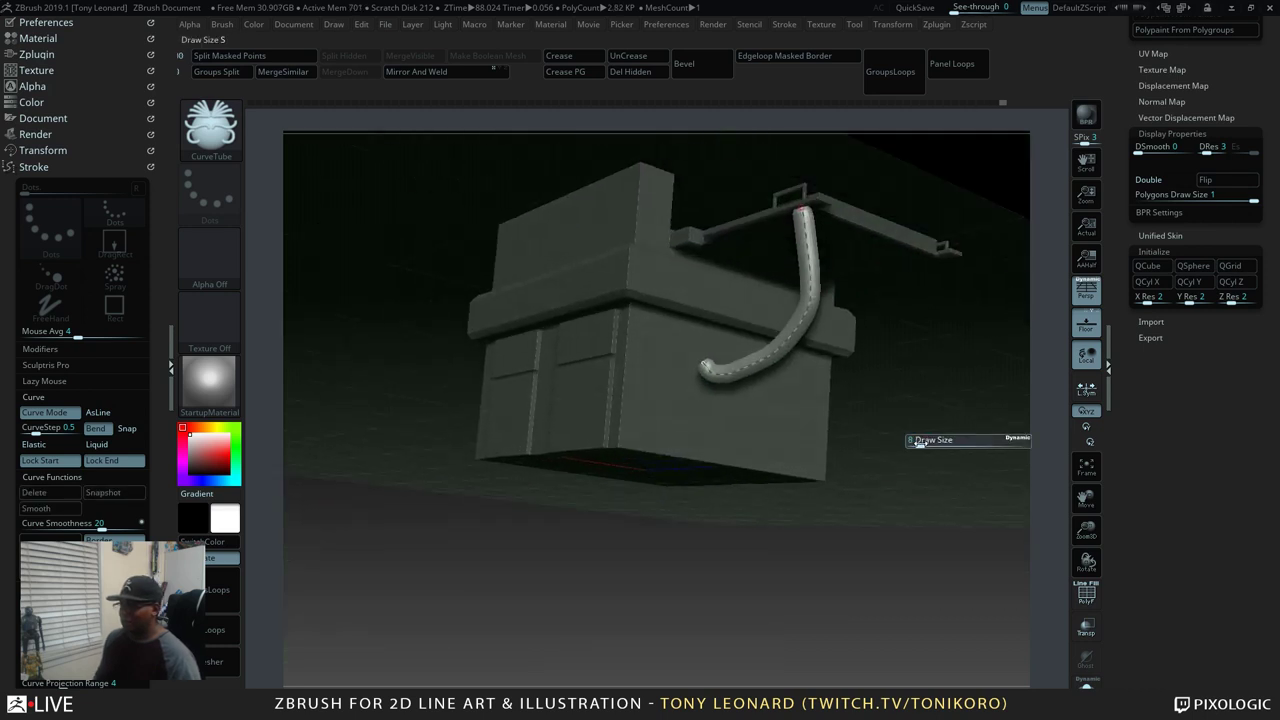
pyautogui.click(808, 298)
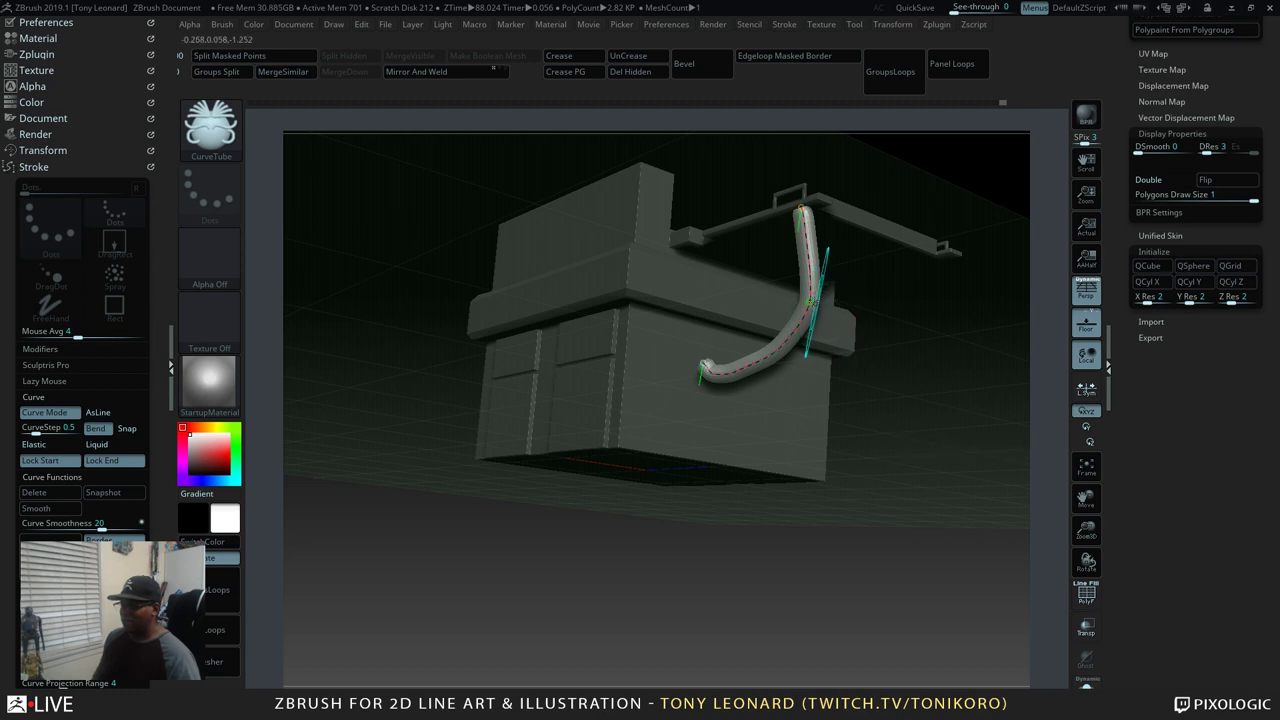
# Drag the tube's free end and bottom curve points to reshape its sag
pyautogui.moveTo(900, 470); pyautogui.dragTo(908, 543)
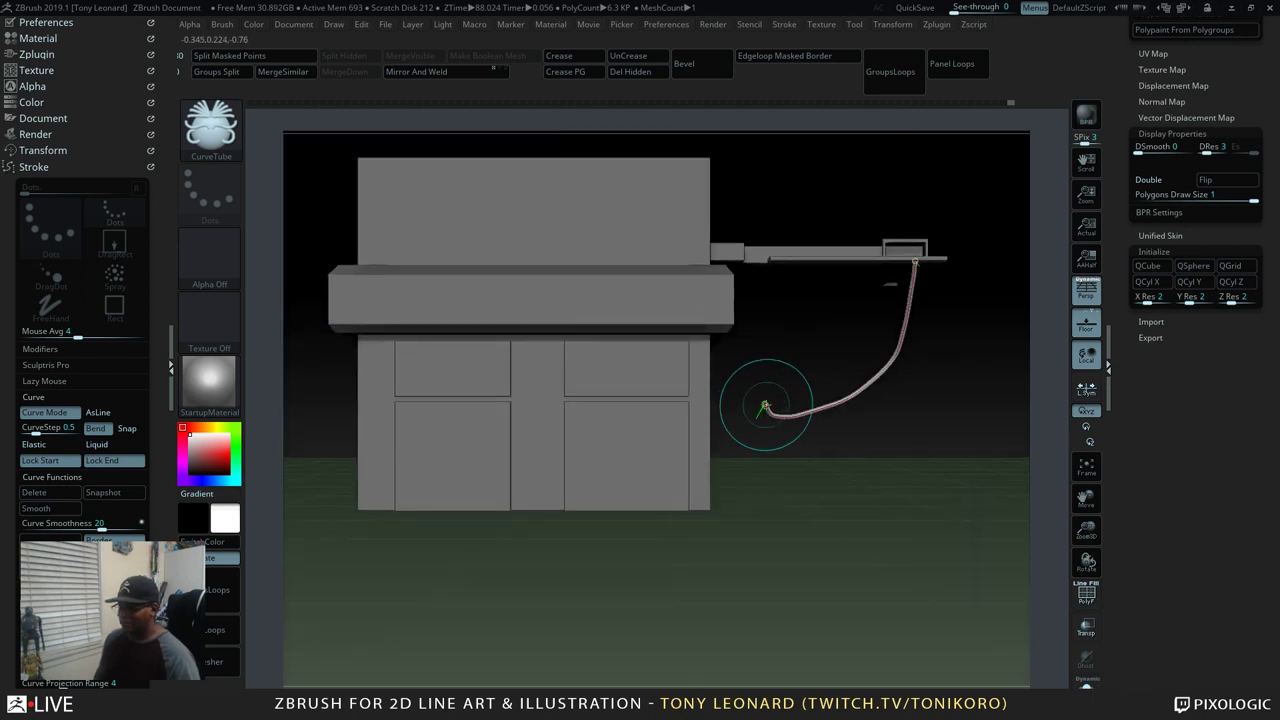
pyautogui.moveTo(764, 407); pyautogui.dragTo(754, 369)
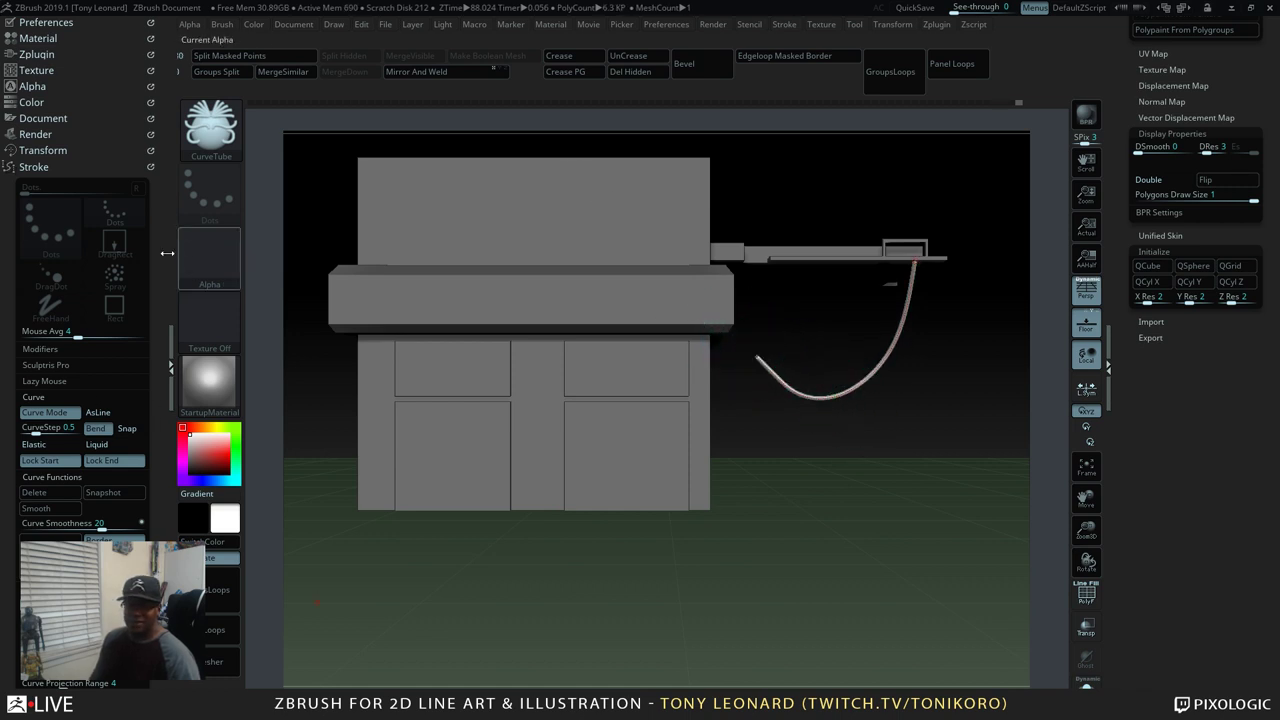
pyautogui.moveTo(749, 345)
pyautogui.mouseDown()
pyautogui.moveTo(762, 357)
pyautogui.moveTo(764, 343)
pyautogui.mouseUp()
pyautogui.moveTo(836, 388); pyautogui.dragTo(792, 382)
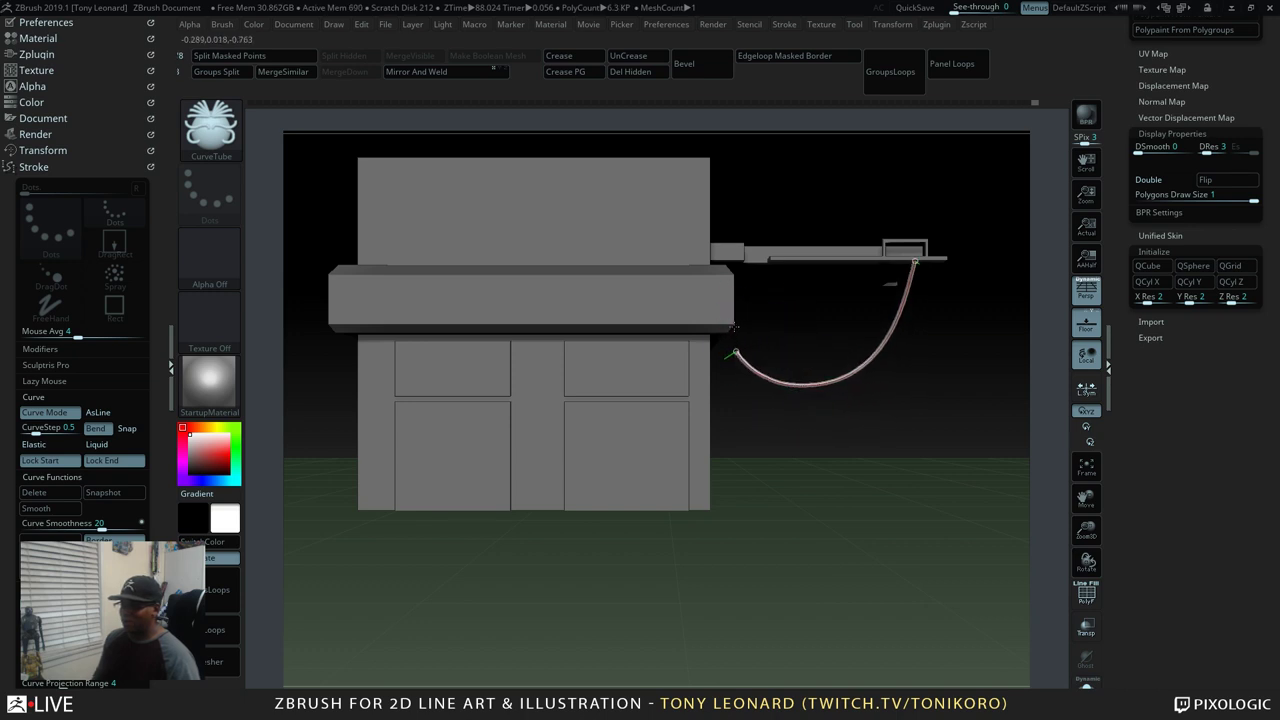
# Pull the cable's sag and lower end toward the machine's side, bending its middle
pyautogui.moveTo(835, 420)
pyautogui.mouseDown()
pyautogui.moveTo(815, 385)
pyautogui.moveTo(832, 358)
pyautogui.mouseUp()
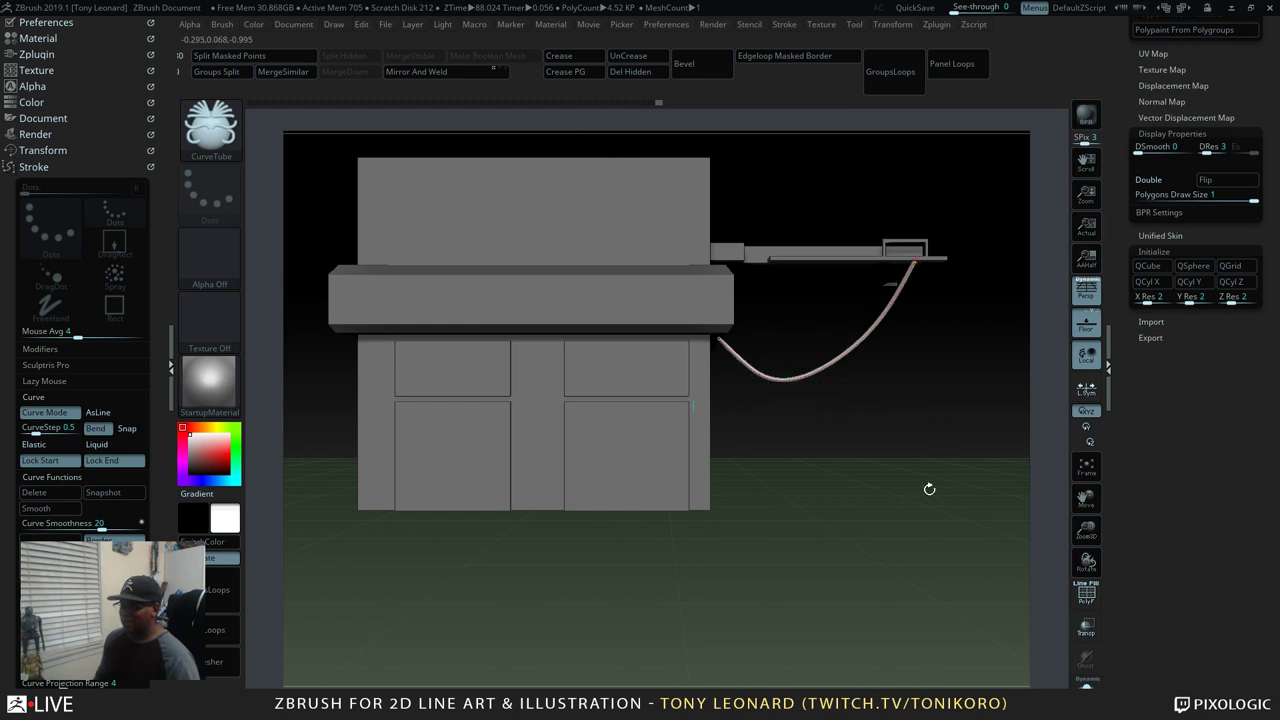
pyautogui.moveTo(848, 489)
pyautogui.mouseDown()
pyautogui.moveTo(760, 470)
pyautogui.moveTo(847, 490)
pyautogui.moveTo(745, 400)
pyautogui.mouseUp()
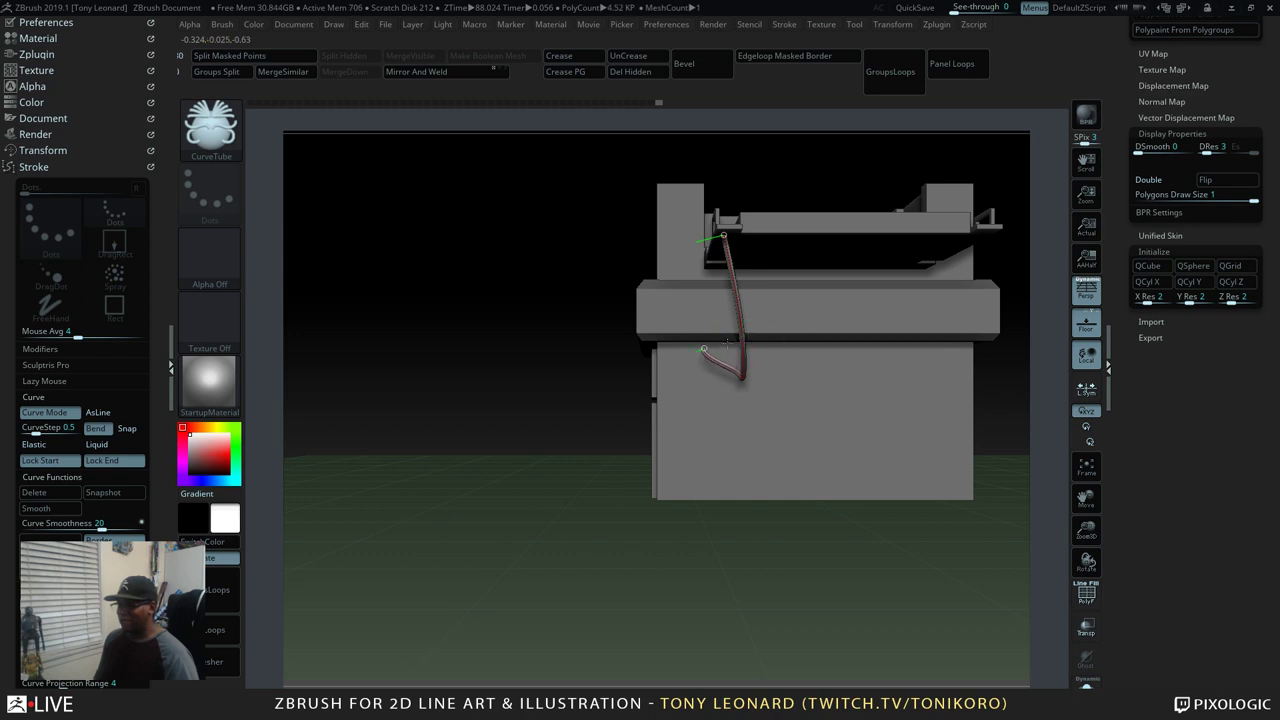
pyautogui.moveTo(738, 300)
pyautogui.mouseDown()
pyautogui.moveTo(716, 282)
pyautogui.moveTo(737, 321)
pyautogui.mouseUp()
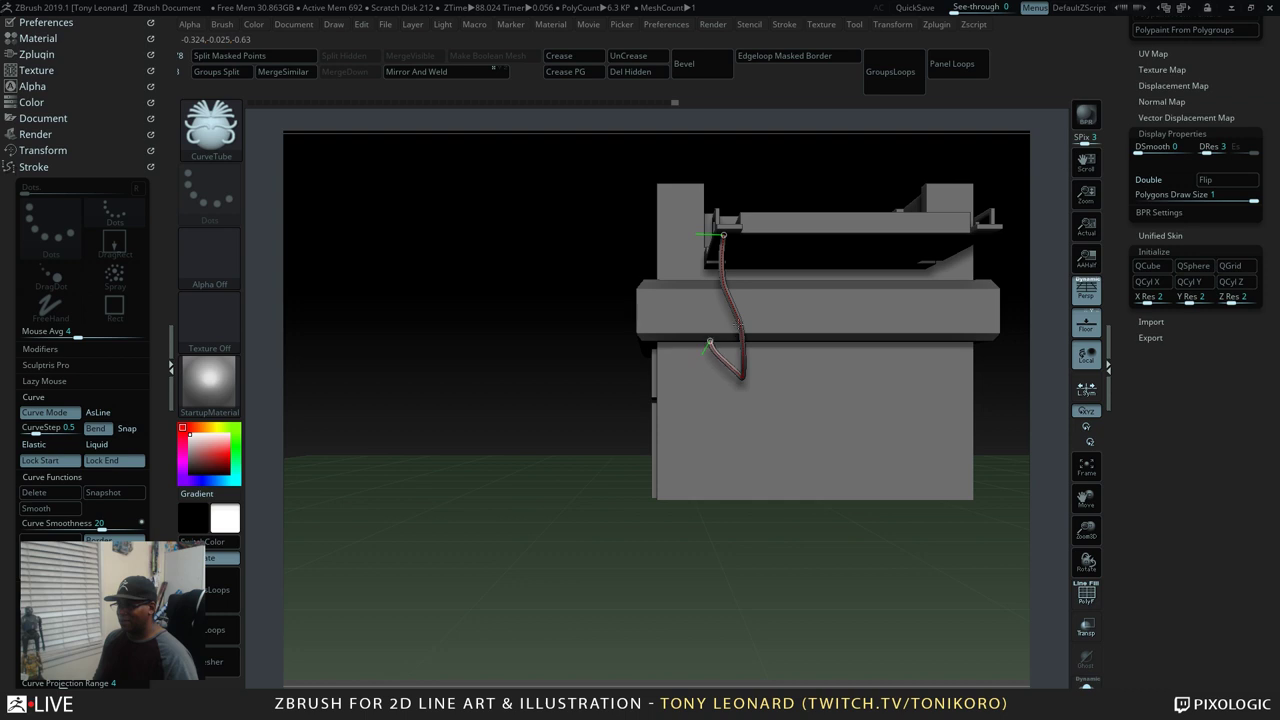
pyautogui.moveTo(740, 560); pyautogui.dragTo(816, 540)
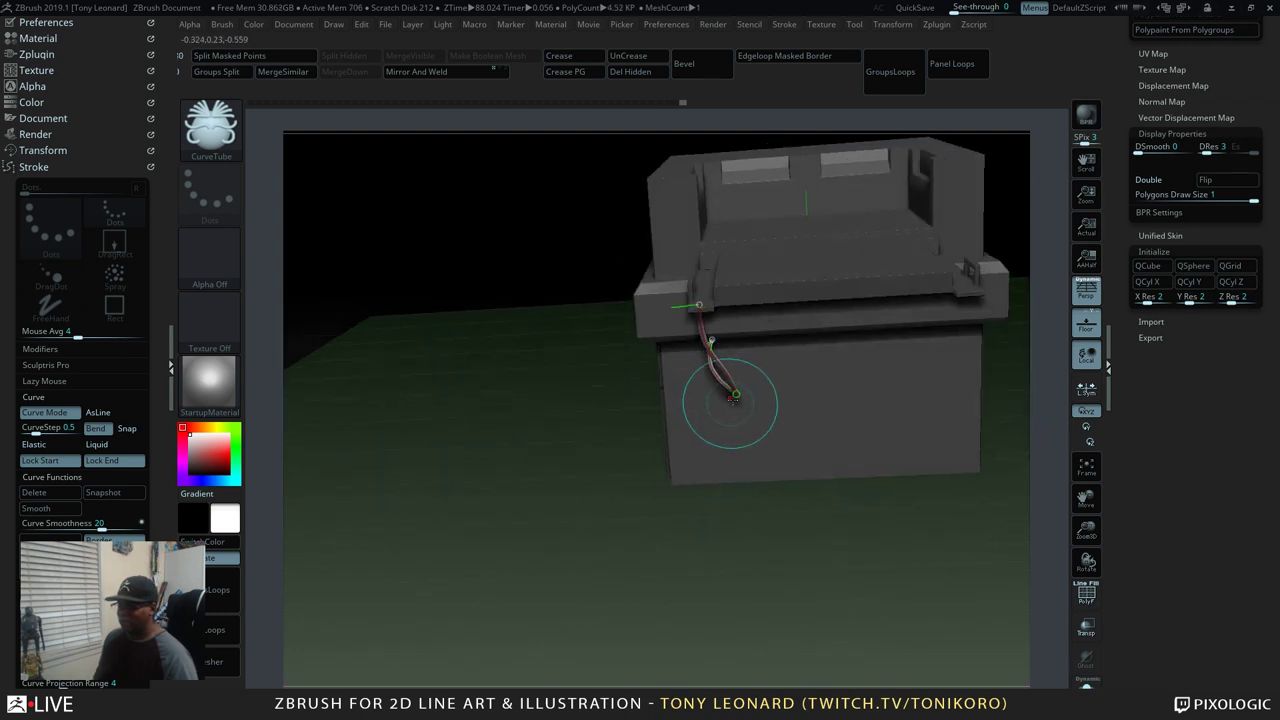
pyautogui.moveTo(723, 400)
pyautogui.mouseDown()
pyautogui.moveTo(752, 428)
pyautogui.moveTo(708, 366)
pyautogui.mouseUp()
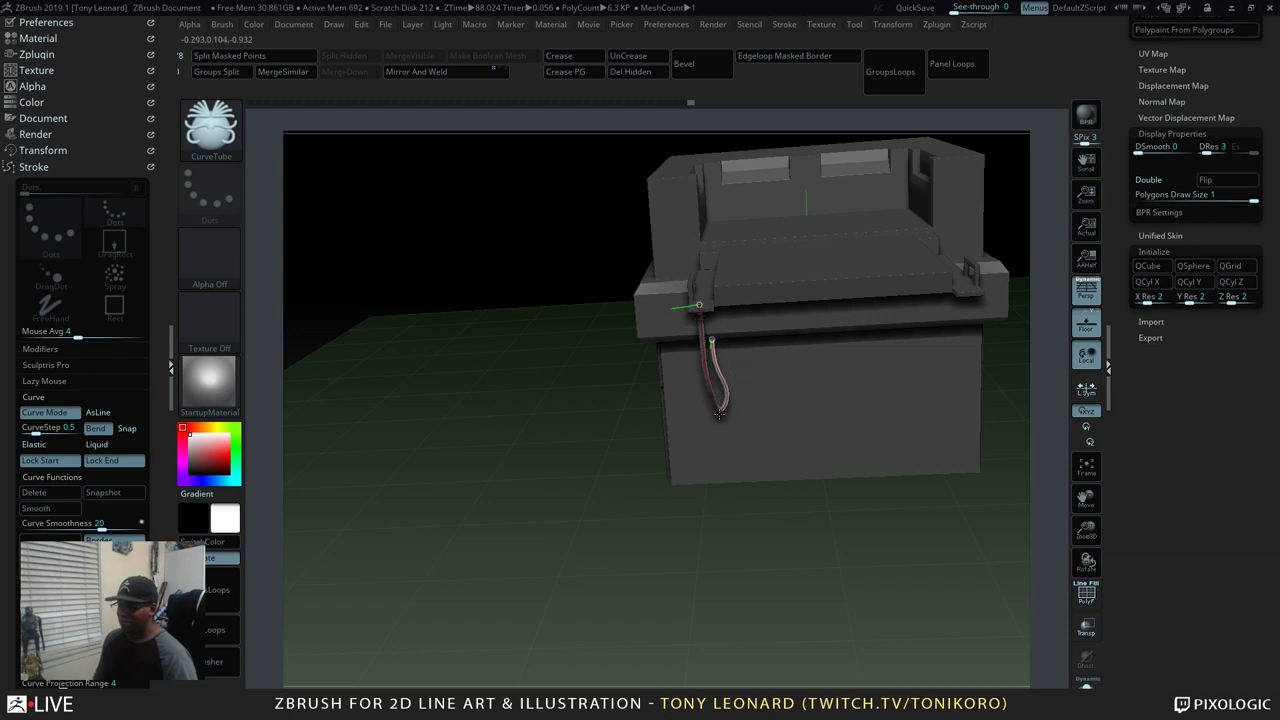
pyautogui.moveTo(711, 424); pyautogui.dragTo(702, 395)
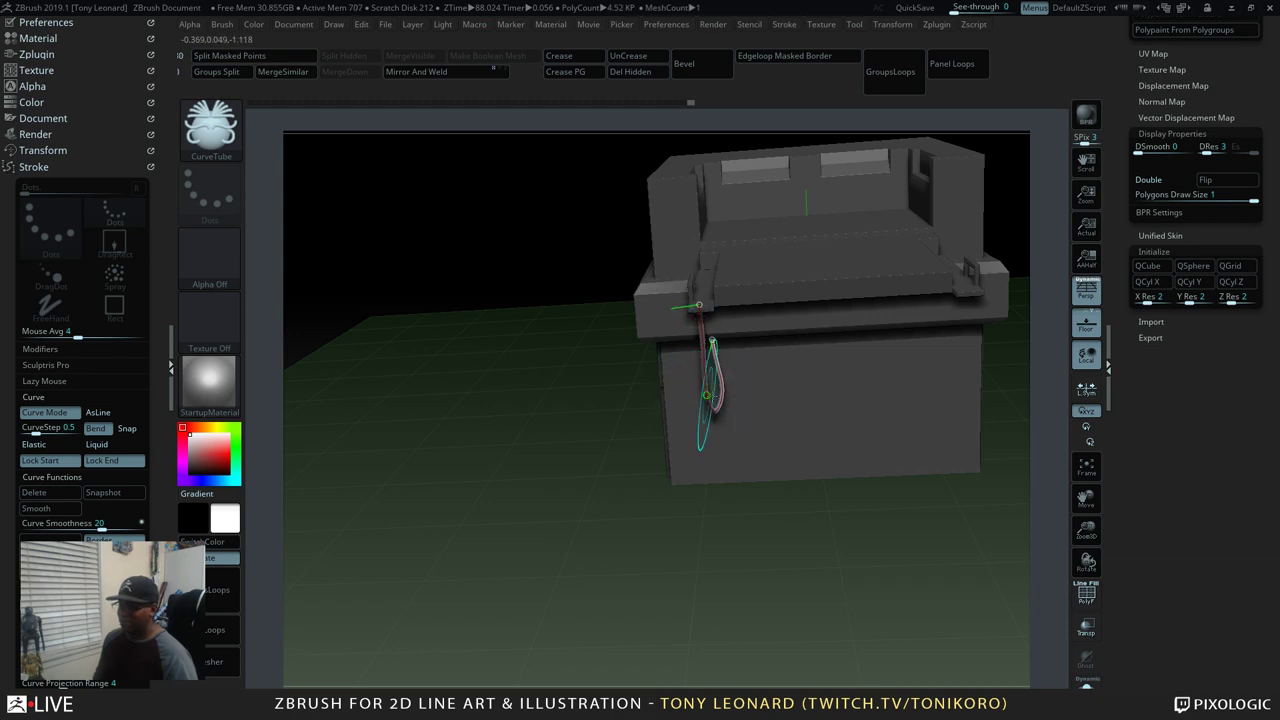
# Pull the cable's upper run to the tray end and its lower end down the side
pyautogui.moveTo(740, 520); pyautogui.dragTo(650, 440)
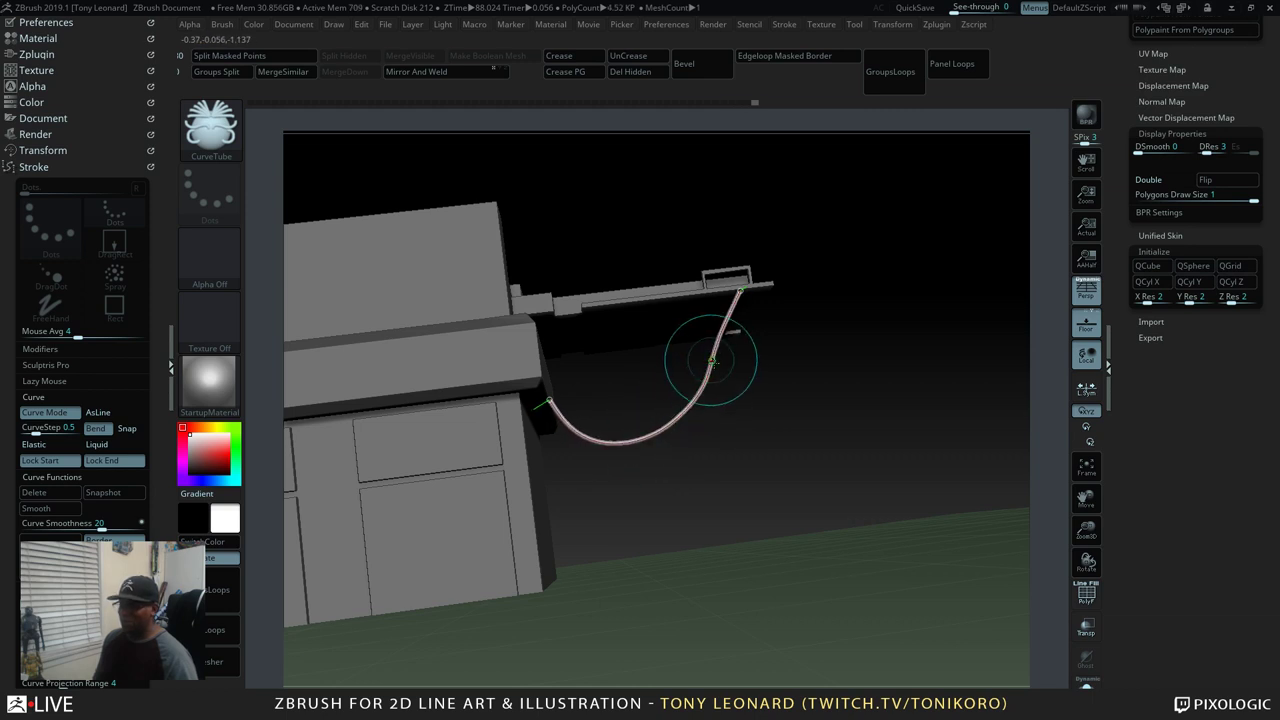
pyautogui.moveTo(711, 360); pyautogui.dragTo(740, 312)
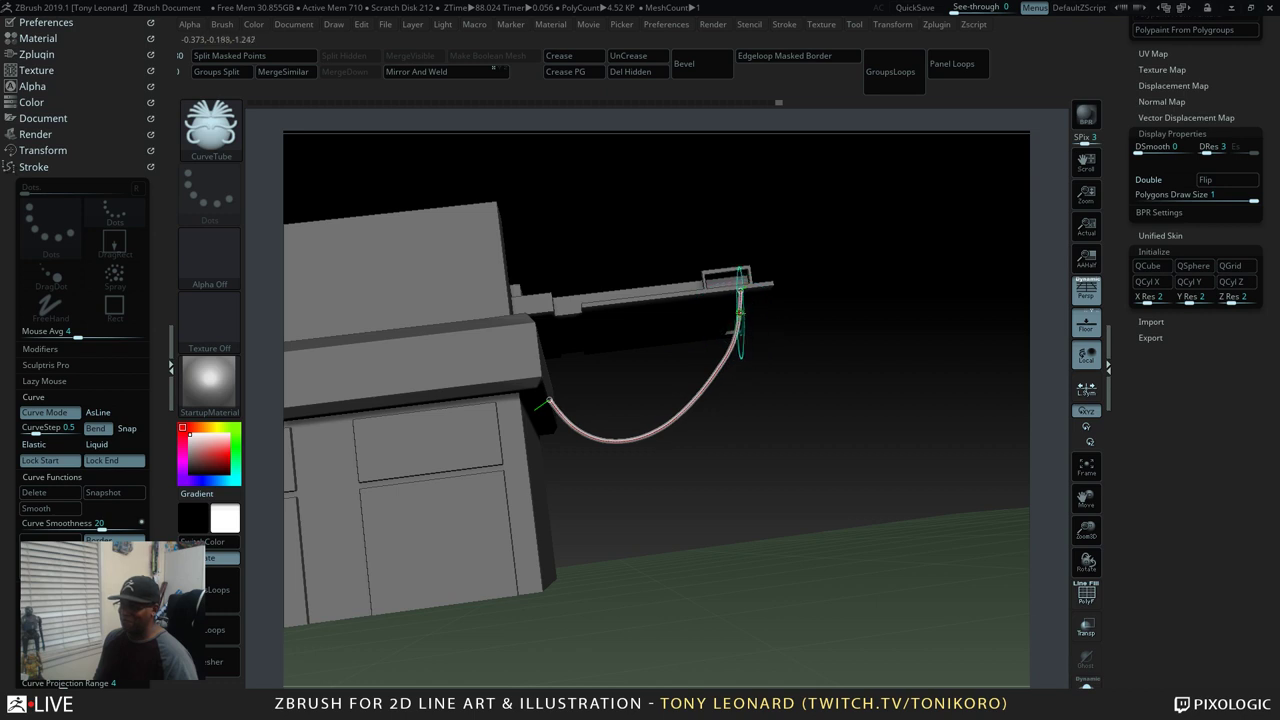
pyautogui.moveTo(908, 451)
pyautogui.mouseDown()
pyautogui.moveTo(885, 655)
pyautogui.moveTo(900, 634)
pyautogui.moveTo(791, 531)
pyautogui.moveTo(843, 591)
pyautogui.mouseUp()
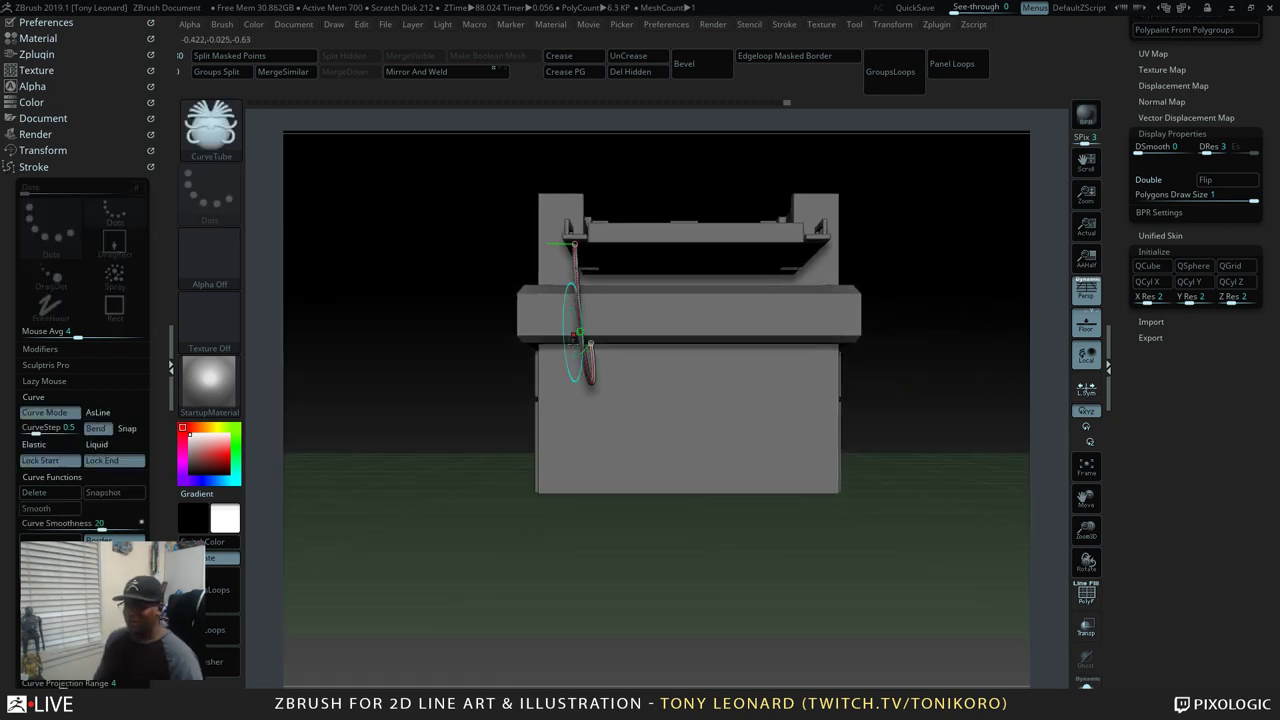
pyautogui.moveTo(580, 332); pyautogui.dragTo(589, 383)
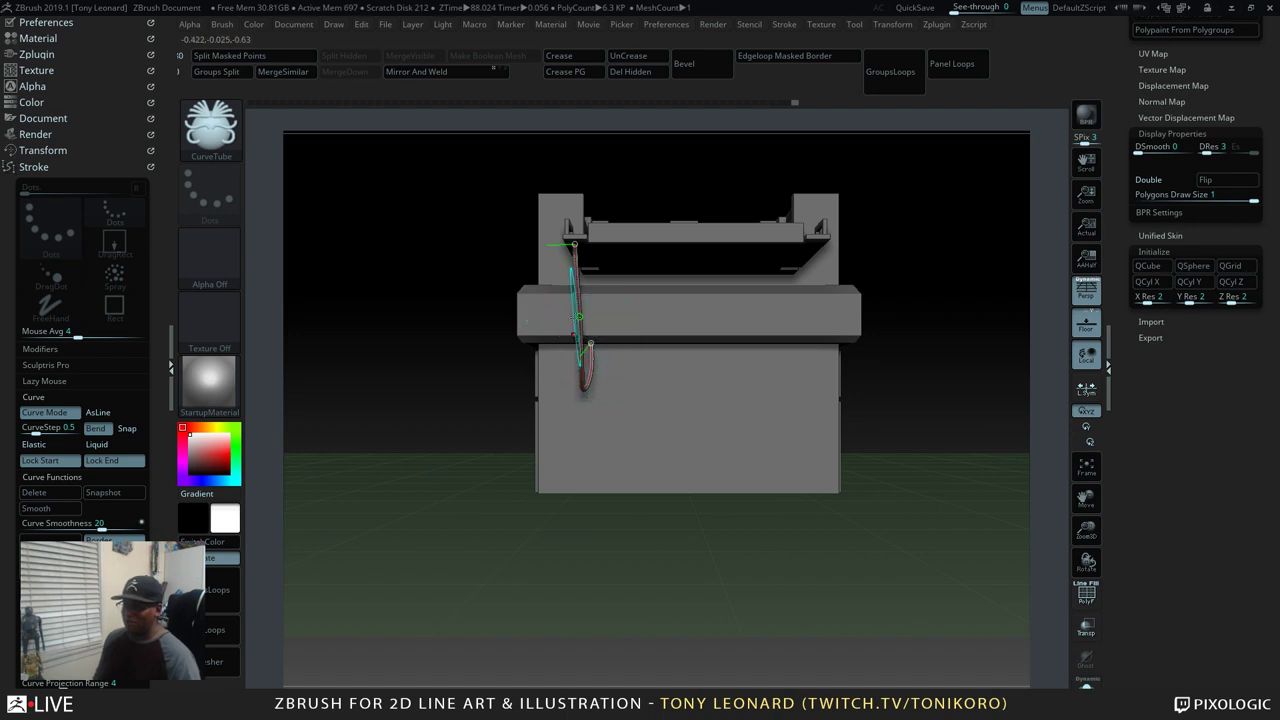
pyautogui.click(578, 300)
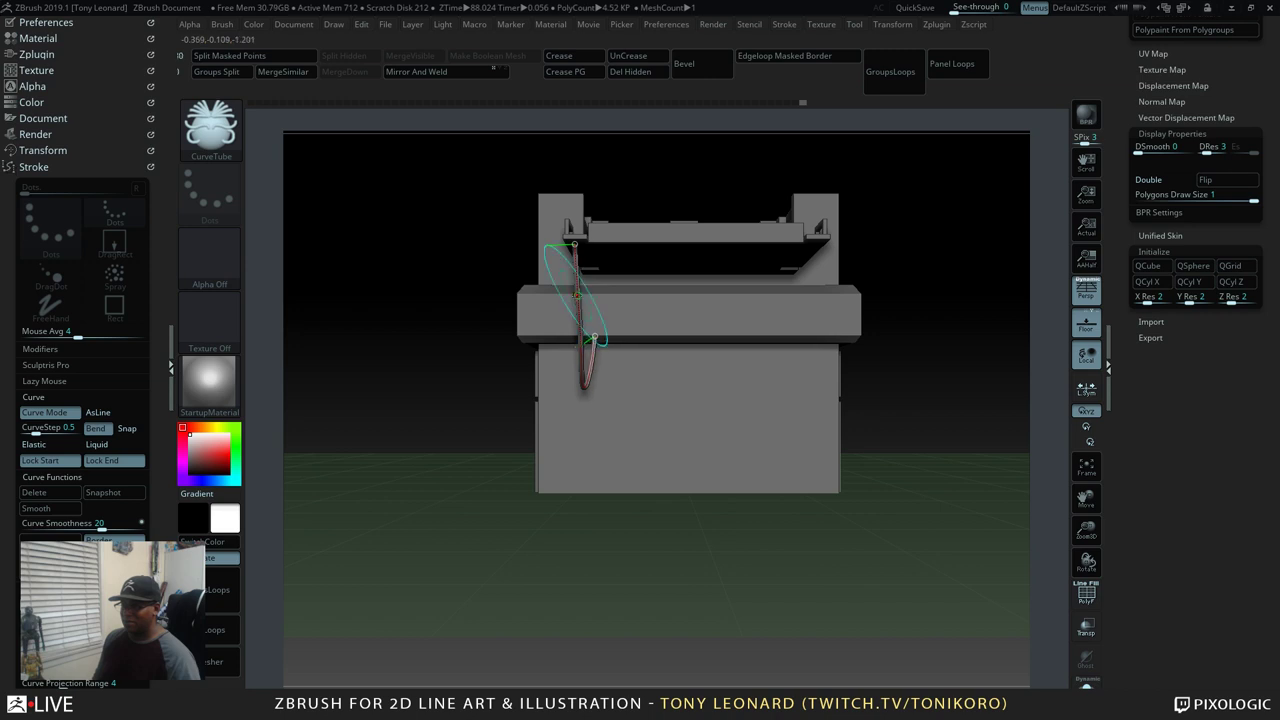
pyautogui.moveTo(937, 566); pyautogui.dragTo(958, 626)
pyautogui.hotkey('ctrl', 'z')
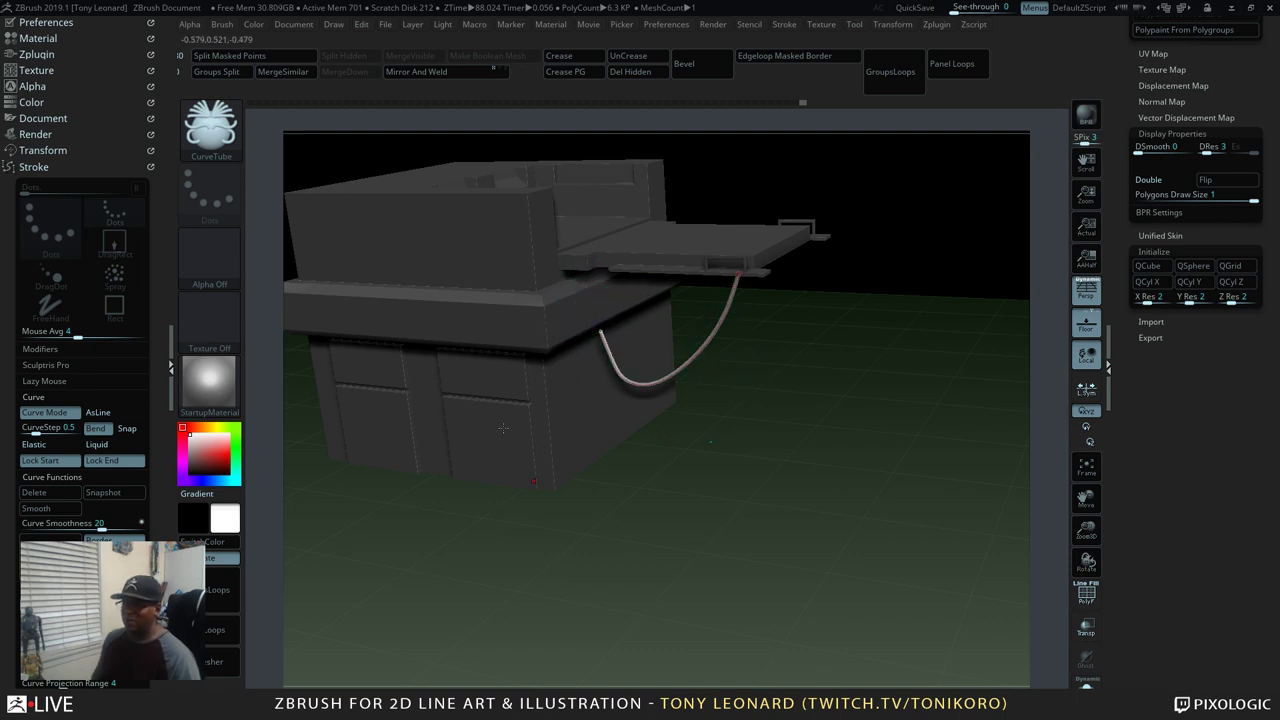
# Slide the extended tray left along X toward the body with Transpose Move
pyautogui.moveTo(503, 428); pyautogui.dragTo(720, 320)
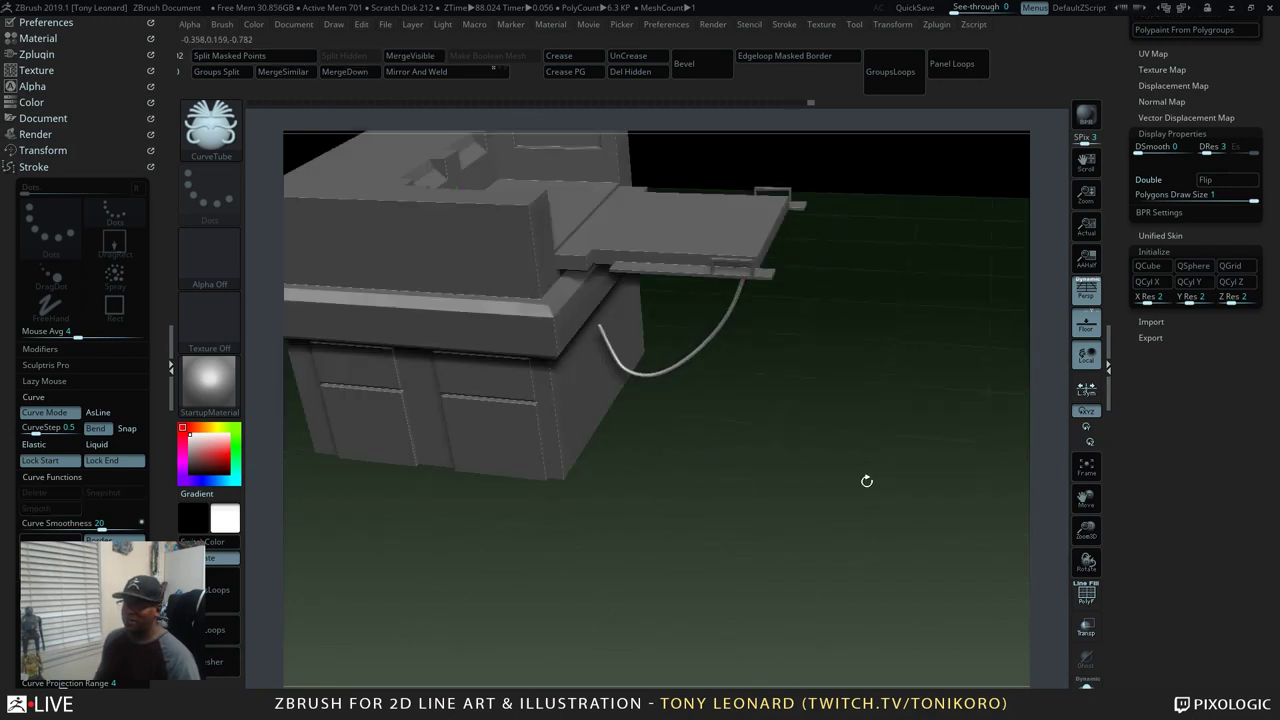
pyautogui.moveTo(866, 480); pyautogui.dragTo(825, 512)
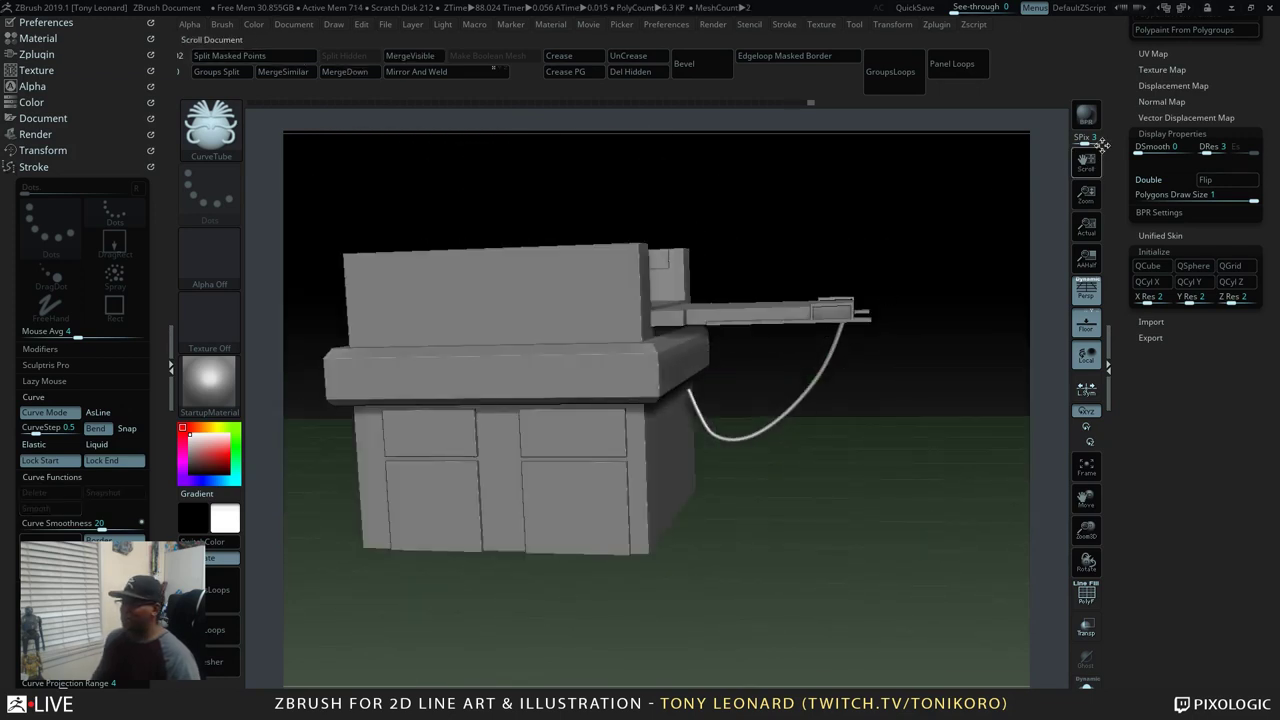
pyautogui.scroll(5, 1126, 207)
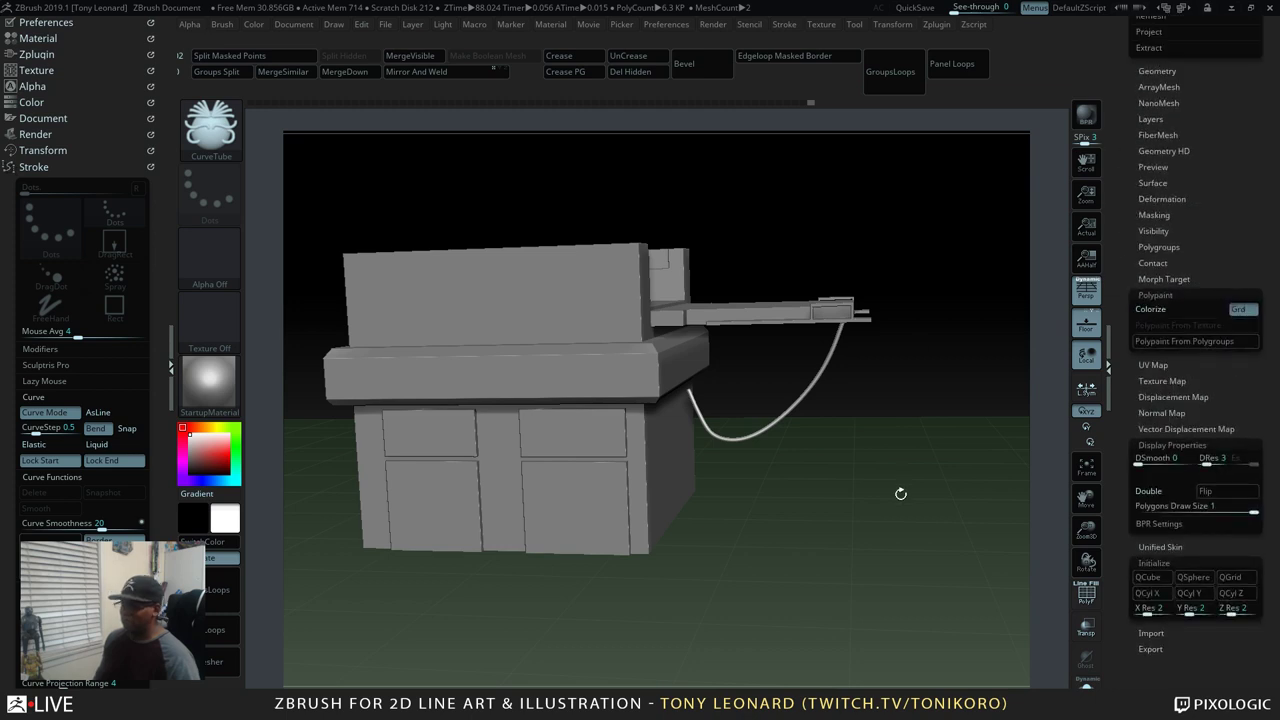
pyautogui.keyDown('shift'); pyautogui.moveTo(900, 493); pyautogui.dragTo(960, 491); pyautogui.keyUp('shift')
pyautogui.press('w')
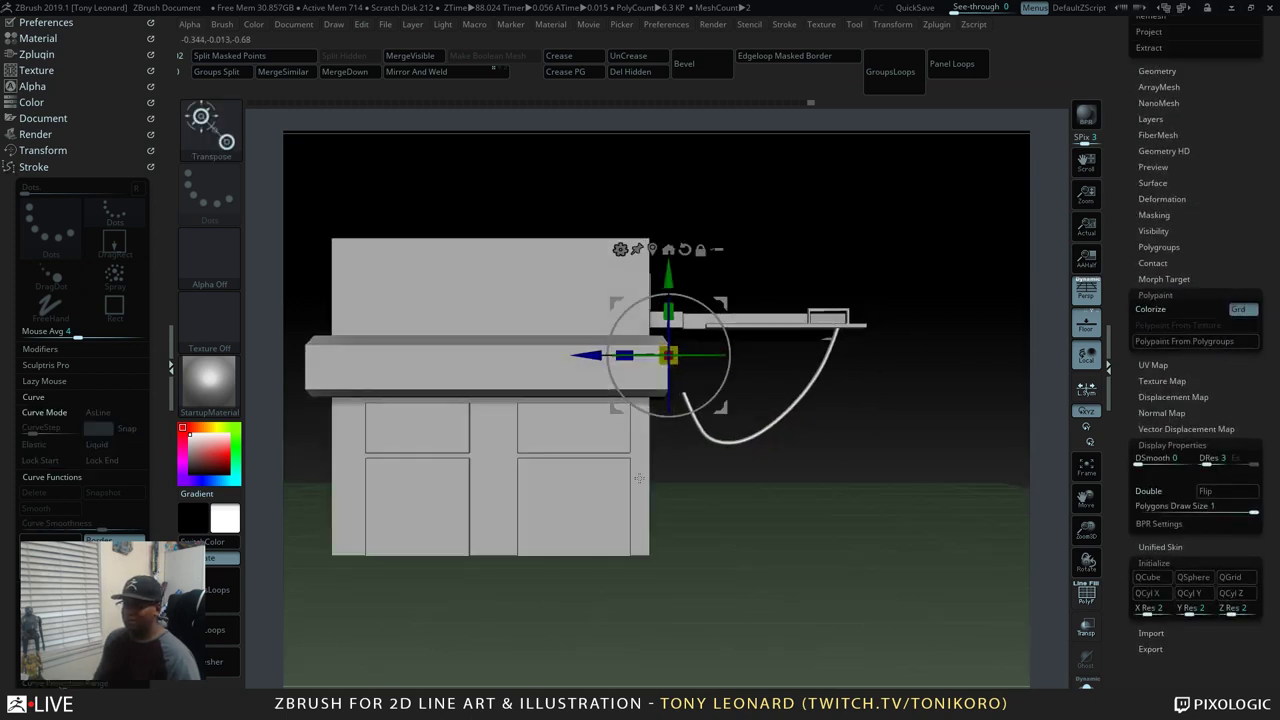
pyautogui.moveTo(588, 363); pyautogui.dragTo(570, 361)
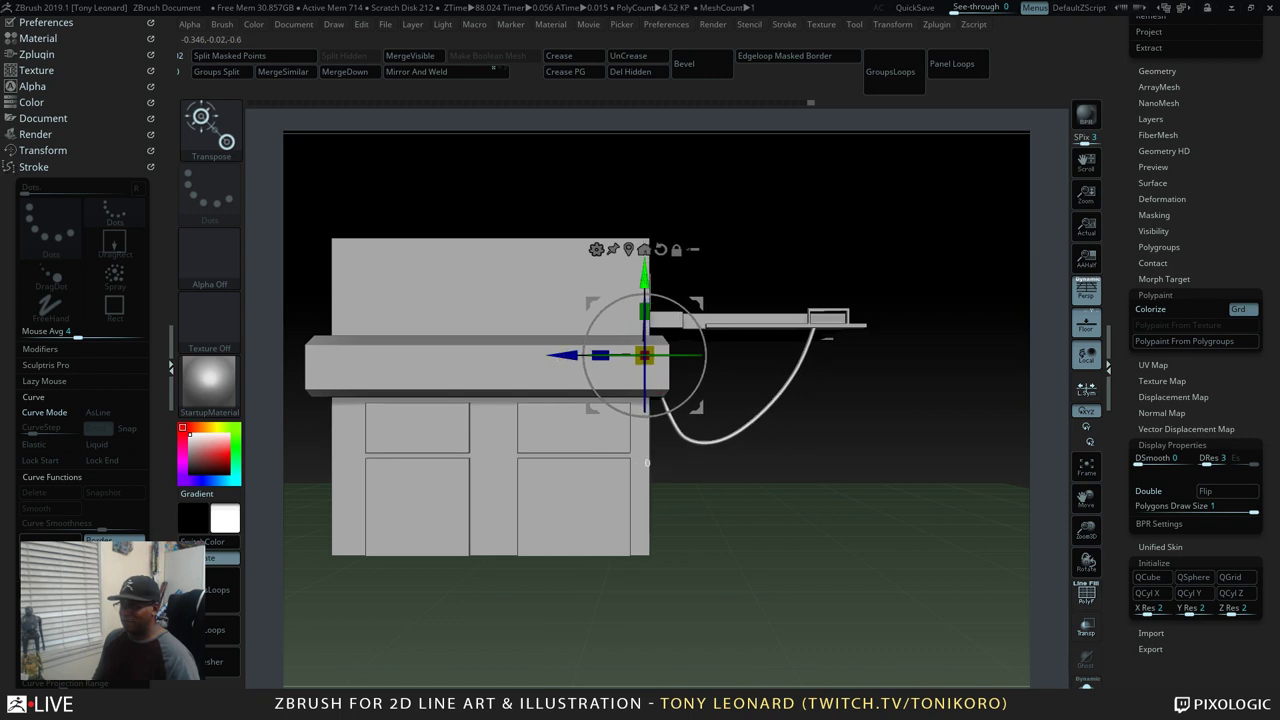
# Inspect the moved tray from several angles and undo a stray new curve-tube stroke
pyautogui.moveTo(903, 446); pyautogui.dragTo(869, 606)
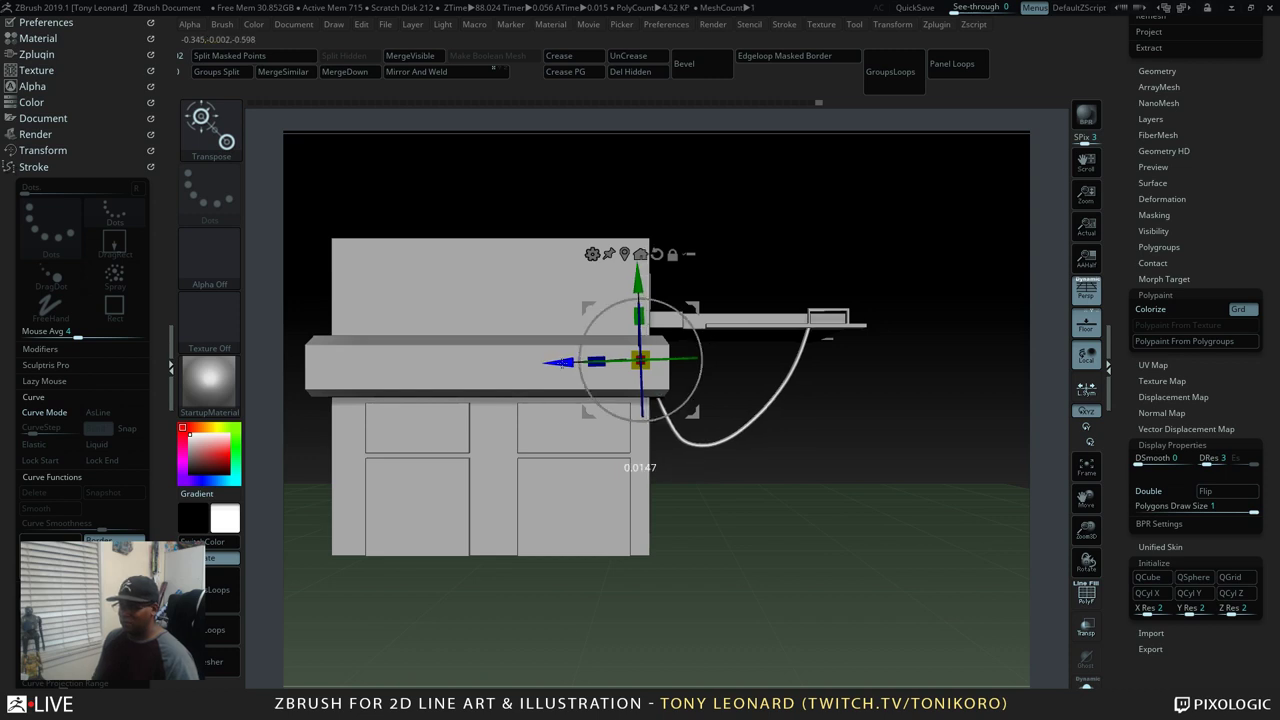
pyautogui.moveTo(900, 578); pyautogui.dragTo(735, 526)
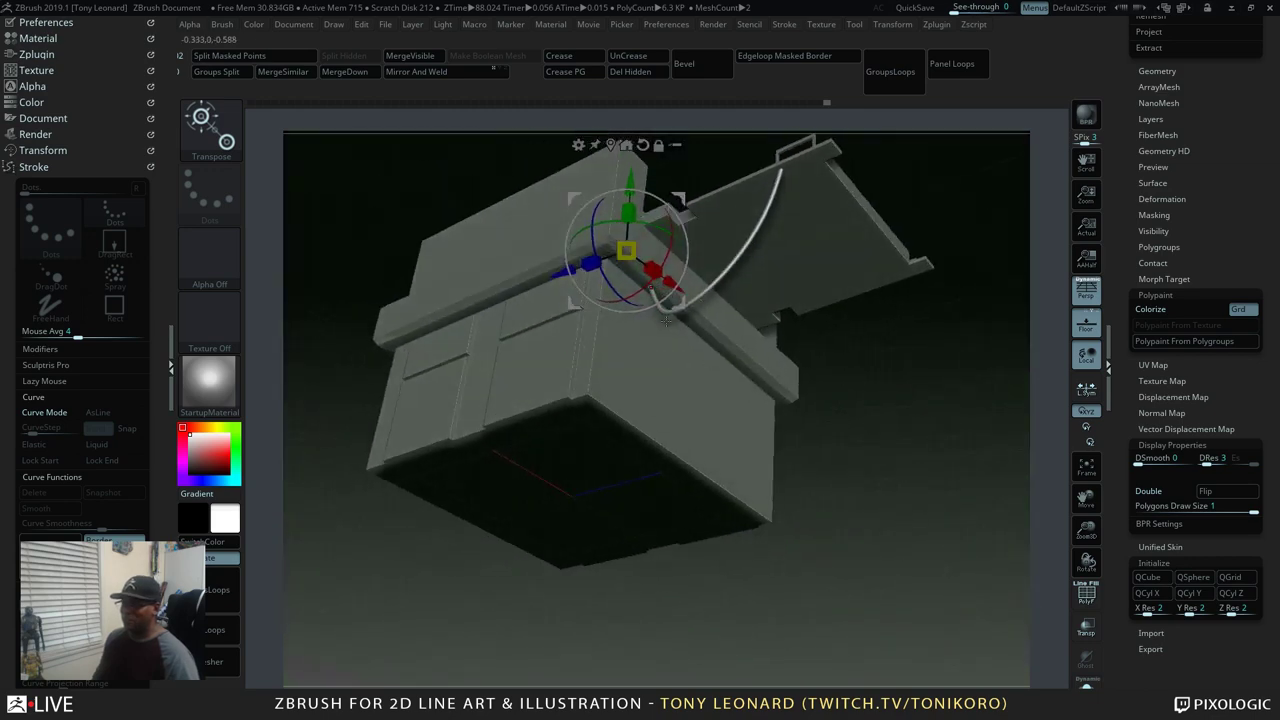
pyautogui.moveTo(930, 522); pyautogui.dragTo(895, 590)
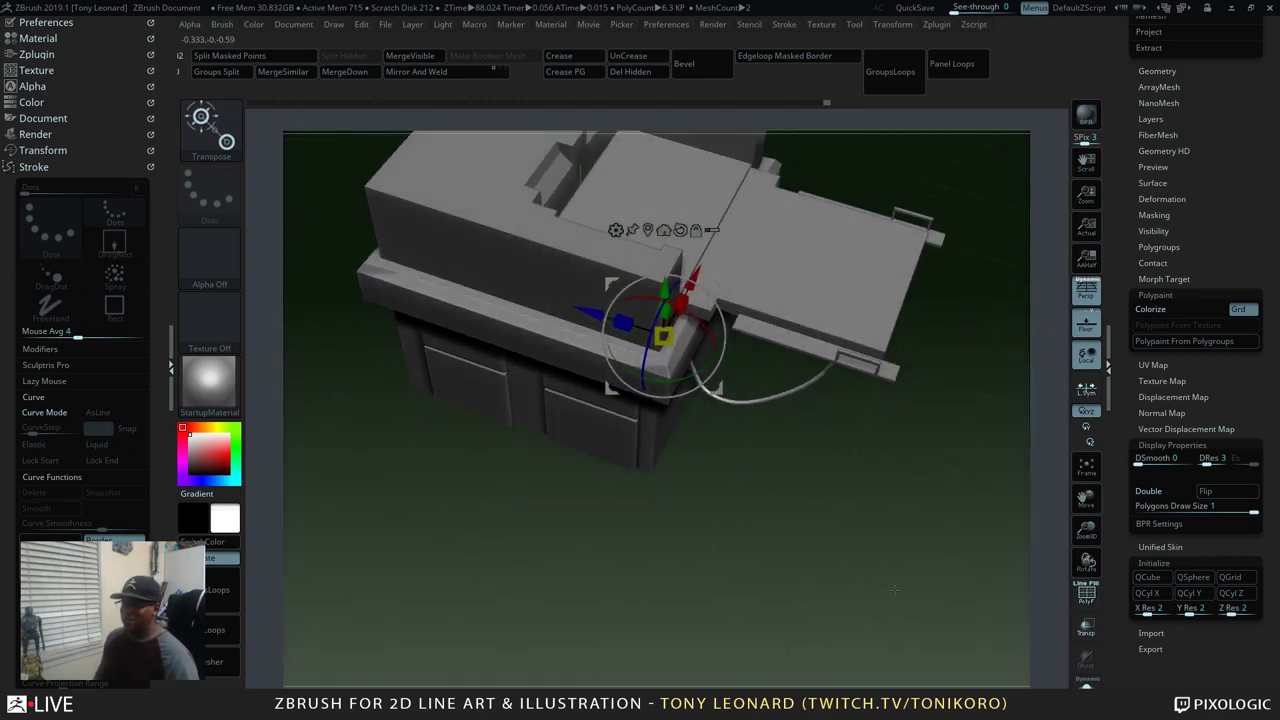
pyautogui.keyDown('alt'); pyautogui.moveTo(435, 254); pyautogui.dragTo(628, 367); pyautogui.keyUp('alt')
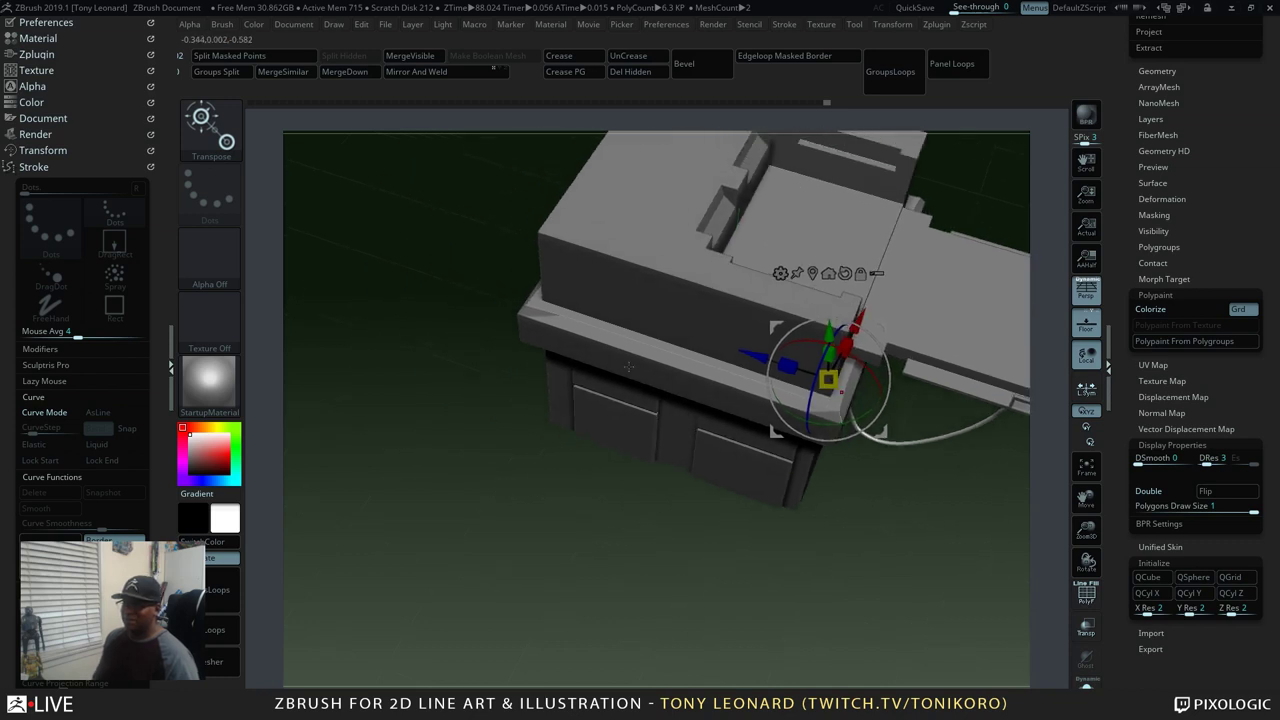
pyautogui.moveTo(609, 286); pyautogui.dragTo(644, 294)
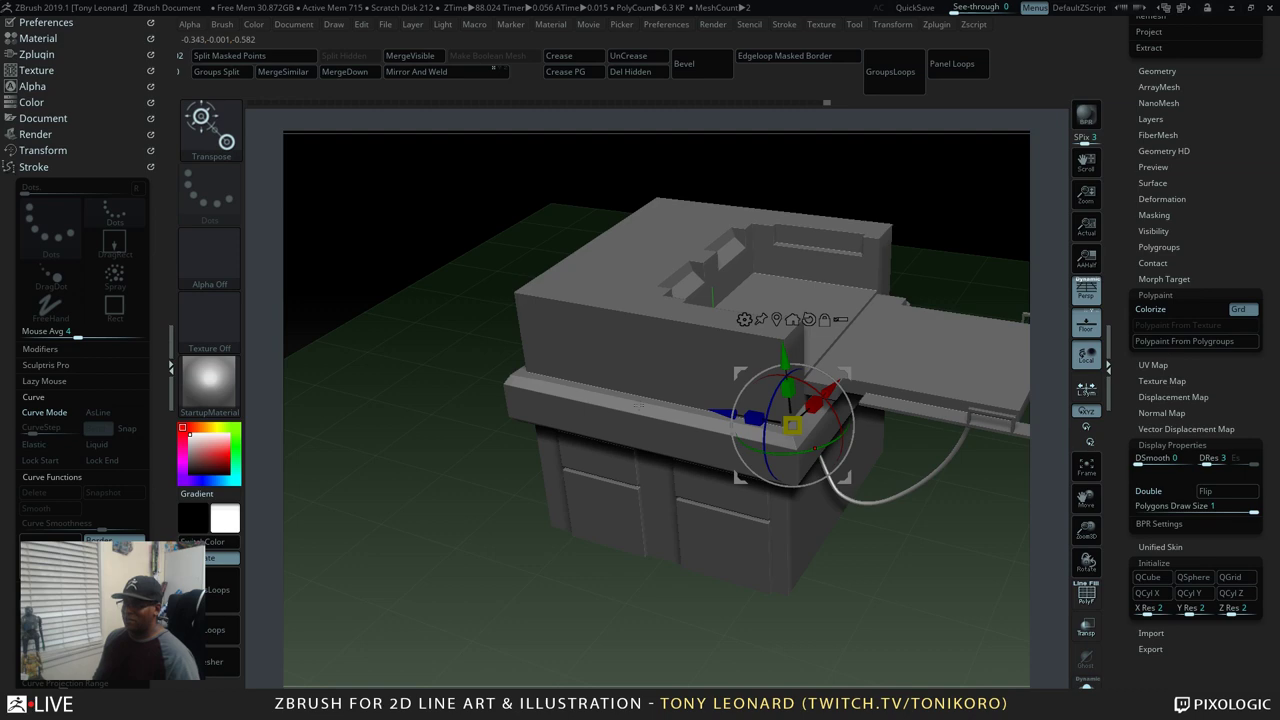
pyautogui.moveTo(903, 610); pyautogui.dragTo(557, 456)
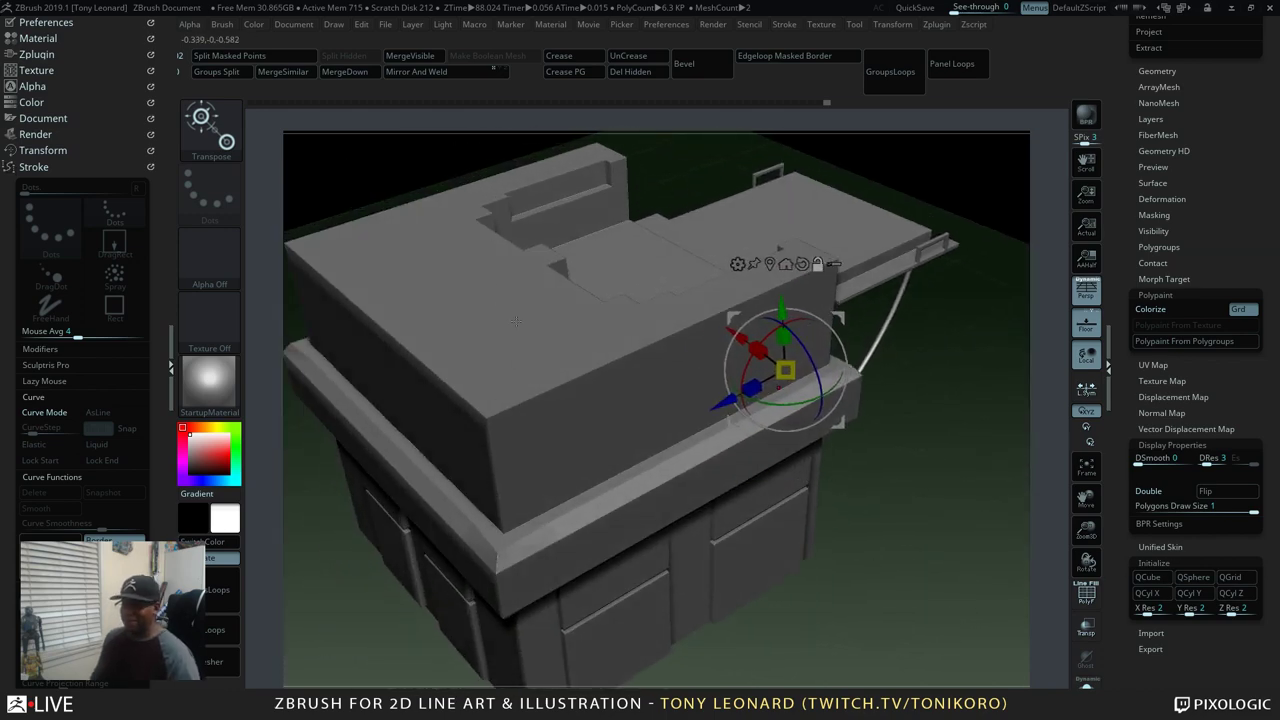
pyautogui.press('q')
pyautogui.moveTo(497, 322); pyautogui.dragTo(548, 350)
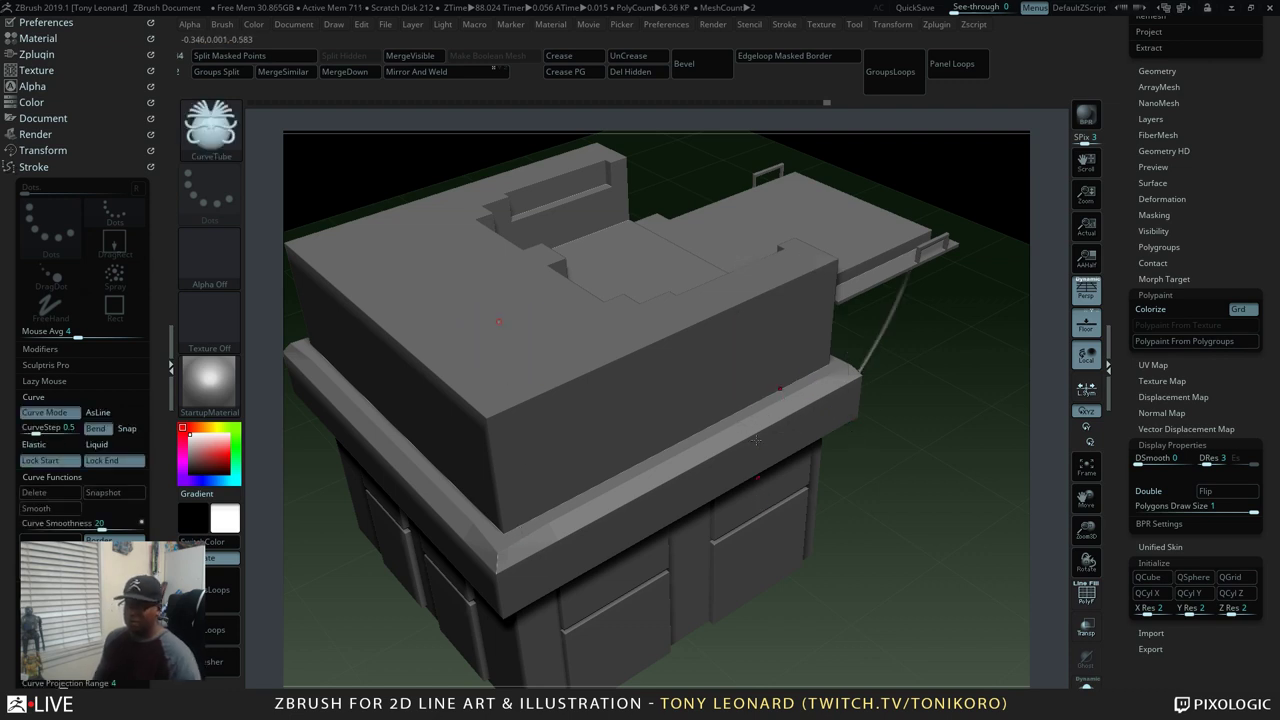
pyautogui.hotkey('ctrl', 'z')
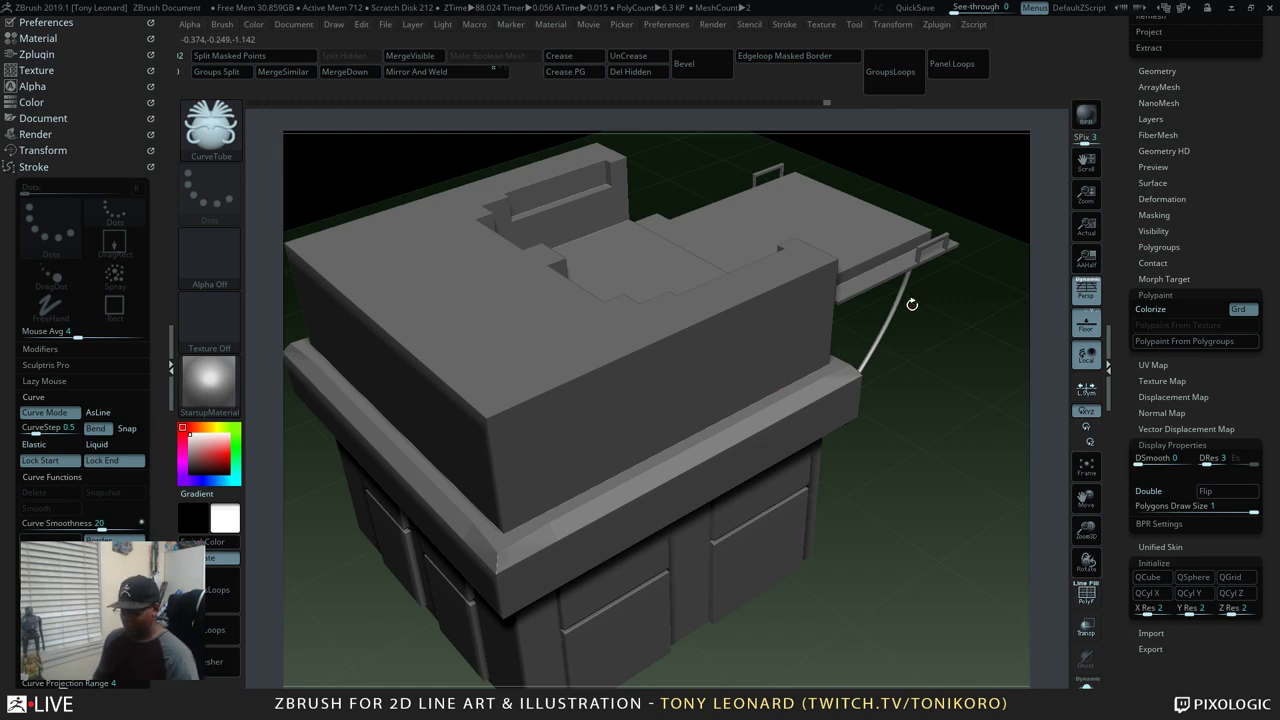
pyautogui.press('b')
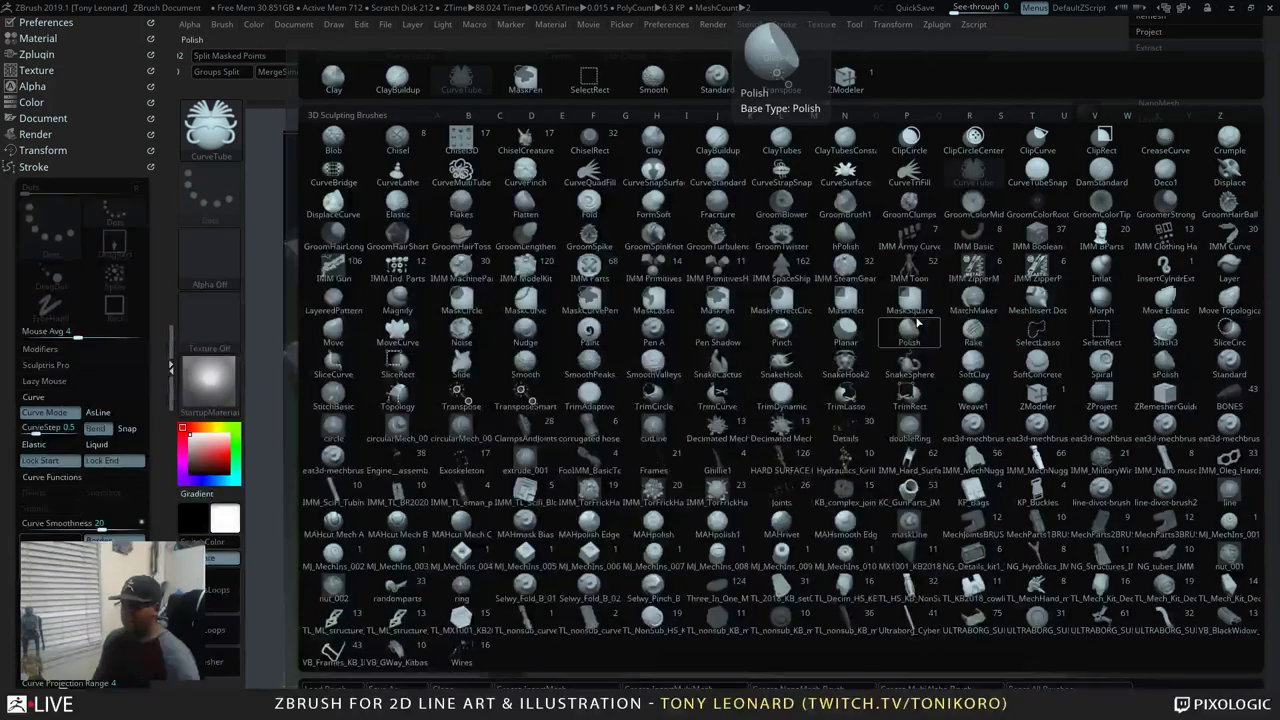
pyautogui.press('m')
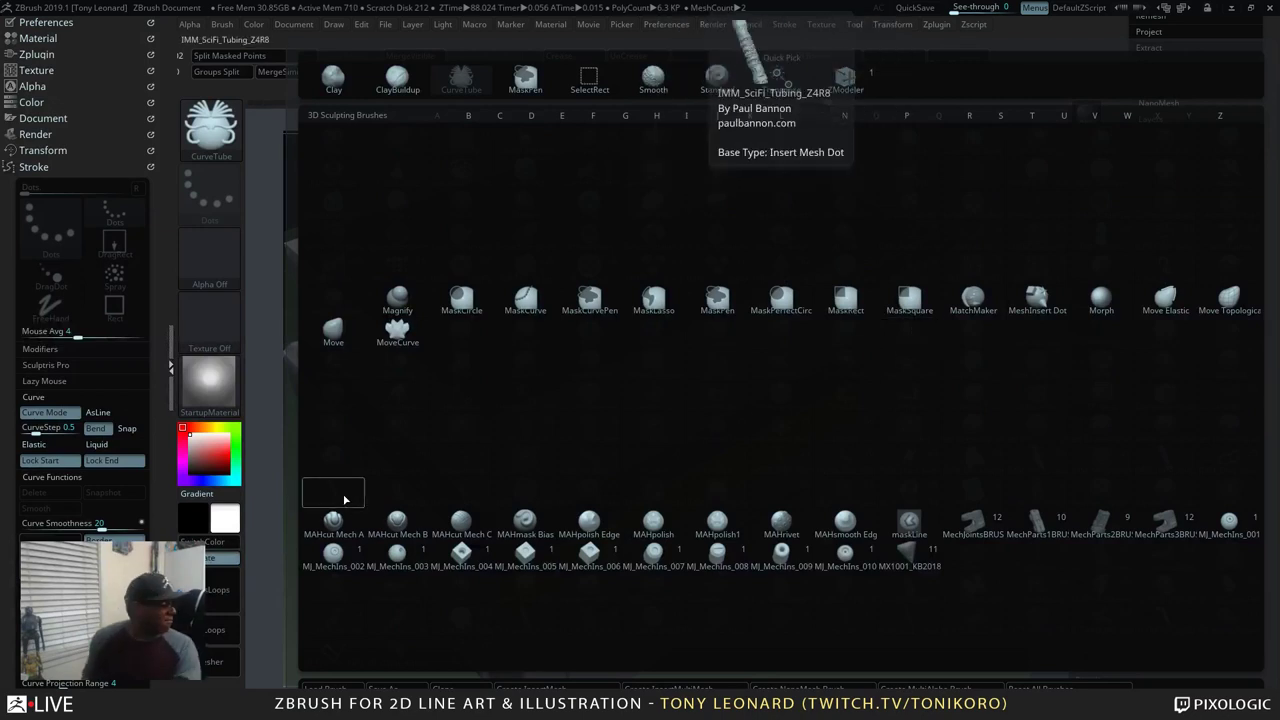
pyautogui.click(1166, 306)
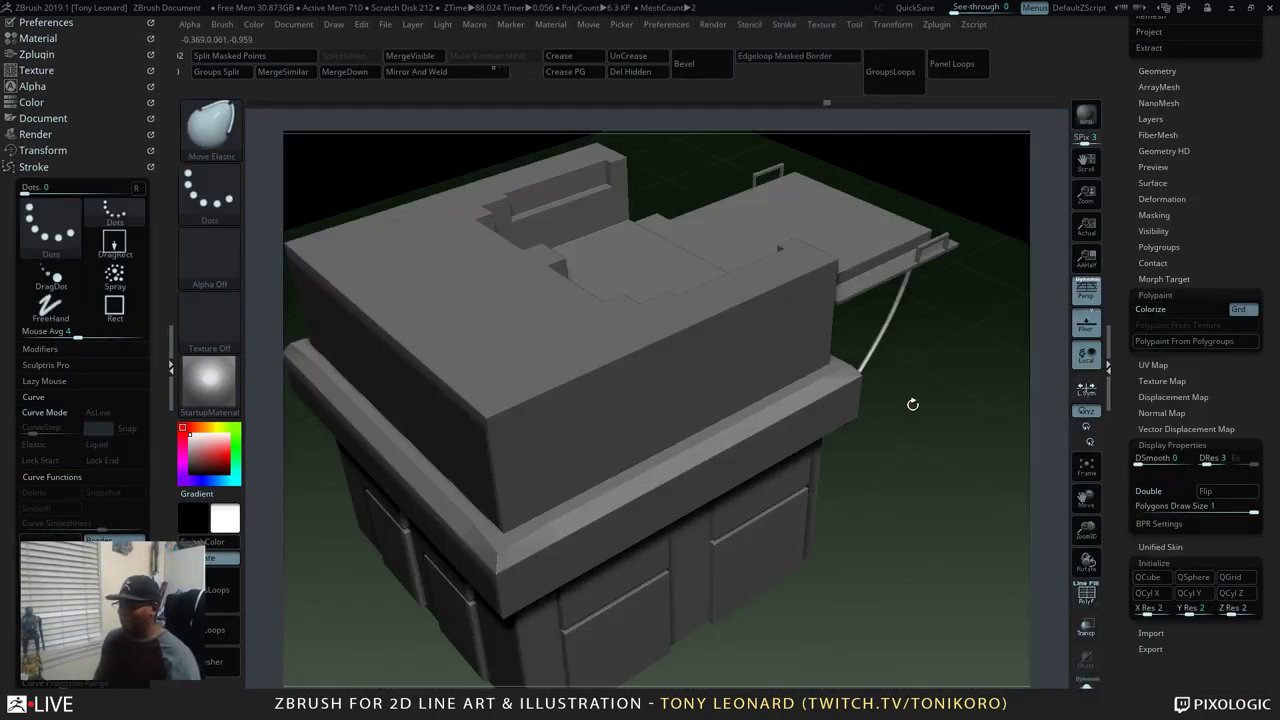
pyautogui.press('s')
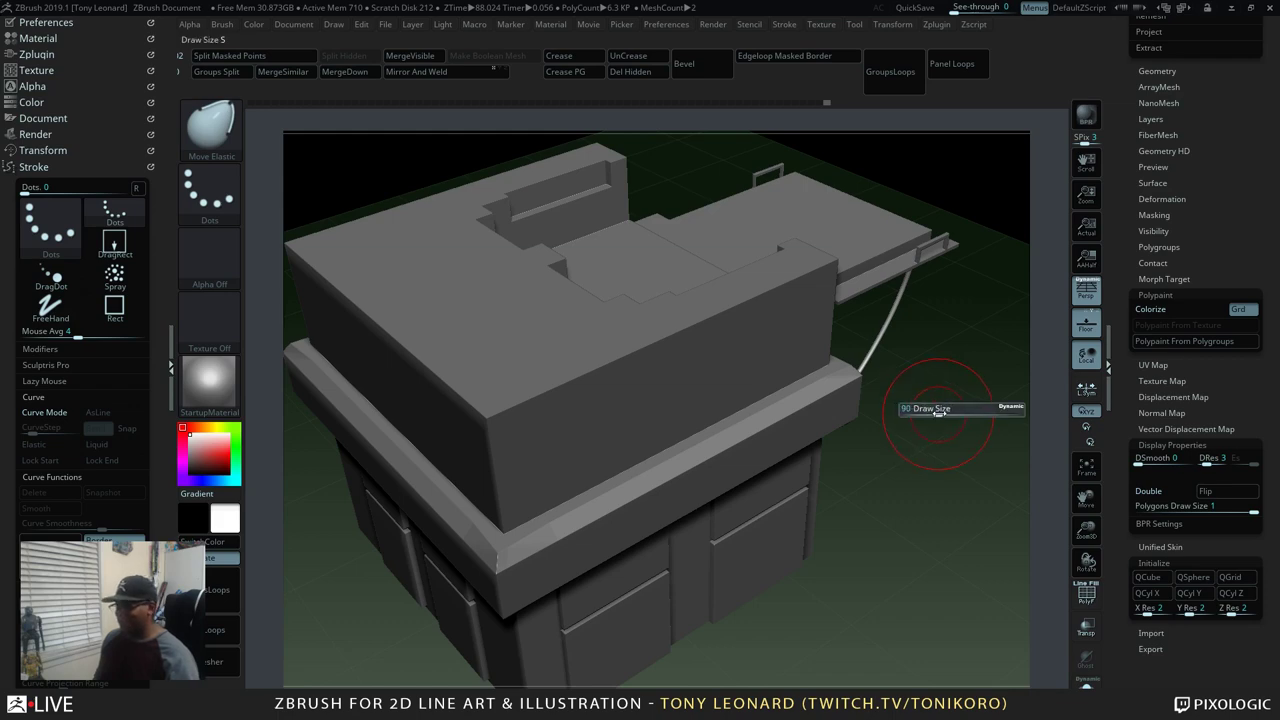
pyautogui.moveTo(940, 412)
pyautogui.mouseDown()
pyautogui.moveTo(889, 516)
pyautogui.moveTo(710, 450)
pyautogui.moveTo(779, 378)
pyautogui.moveTo(771, 363)
pyautogui.moveTo(801, 326)
pyautogui.mouseUp()
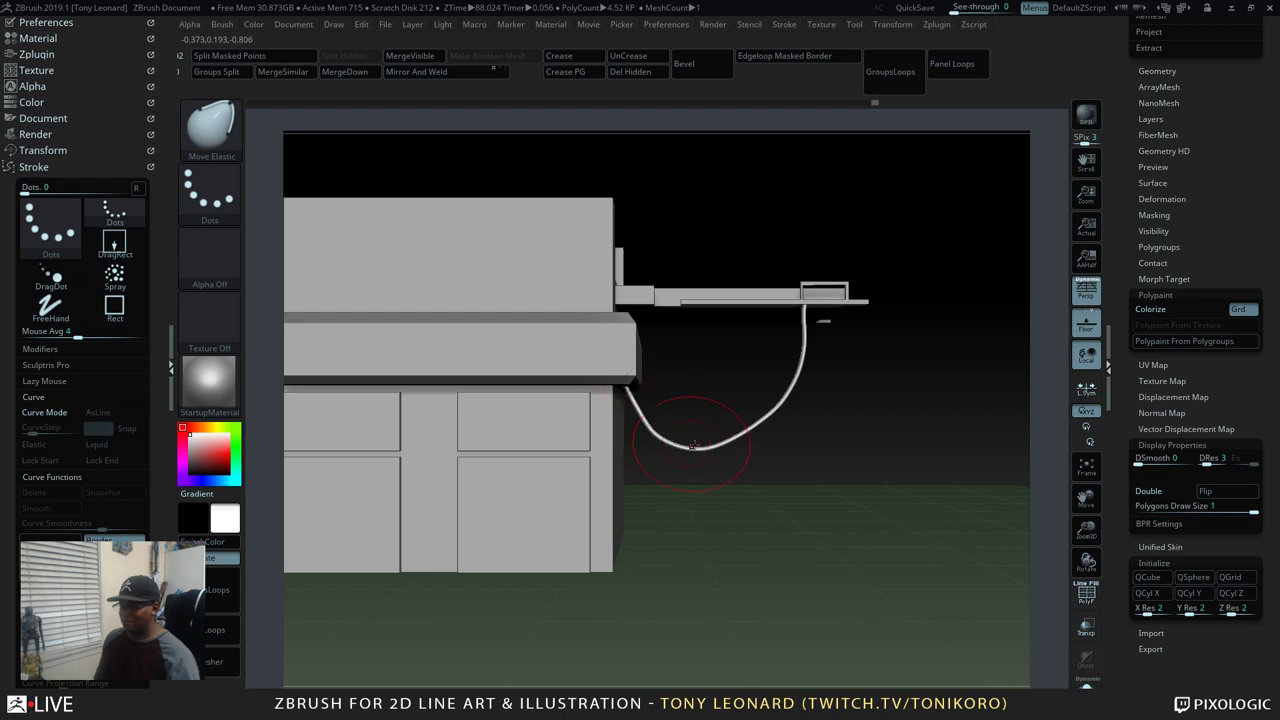
pyautogui.moveTo(759, 423)
pyautogui.mouseDown()
pyautogui.moveTo(740, 420)
pyautogui.moveTo(762, 428)
pyautogui.mouseUp()
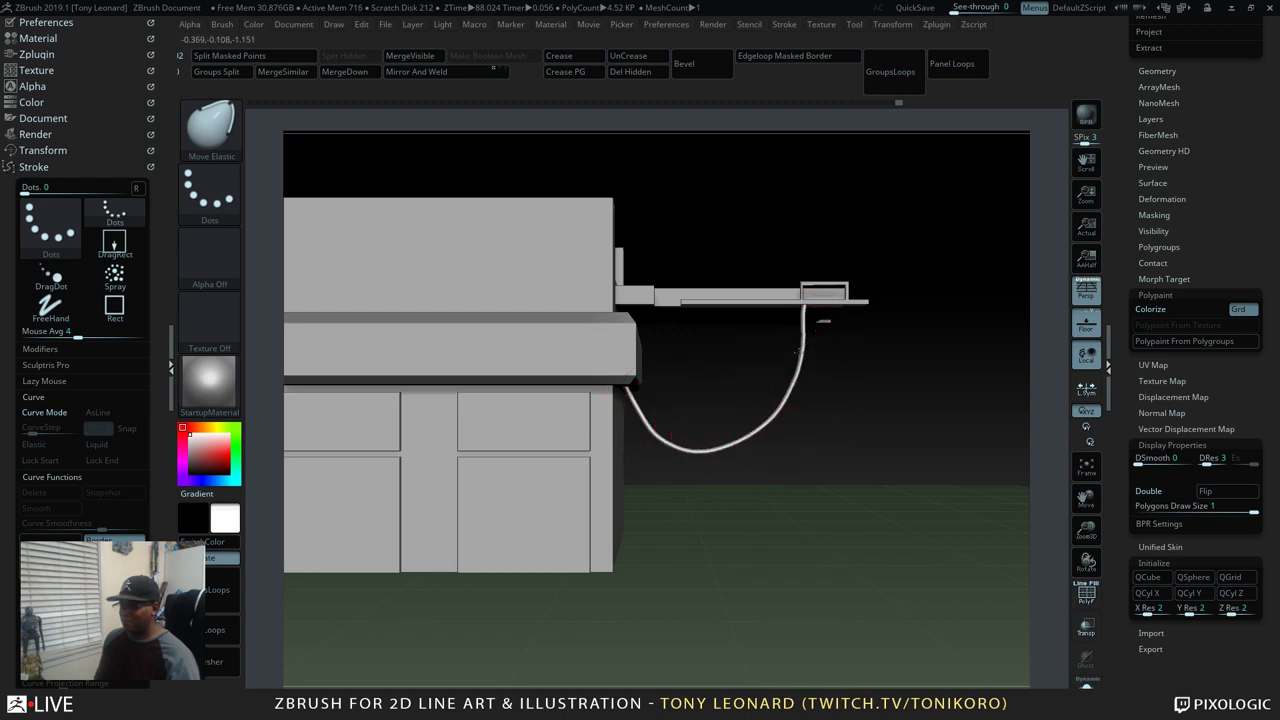
pyautogui.moveTo(795, 434); pyautogui.dragTo(810, 390)
pyautogui.press('shift')
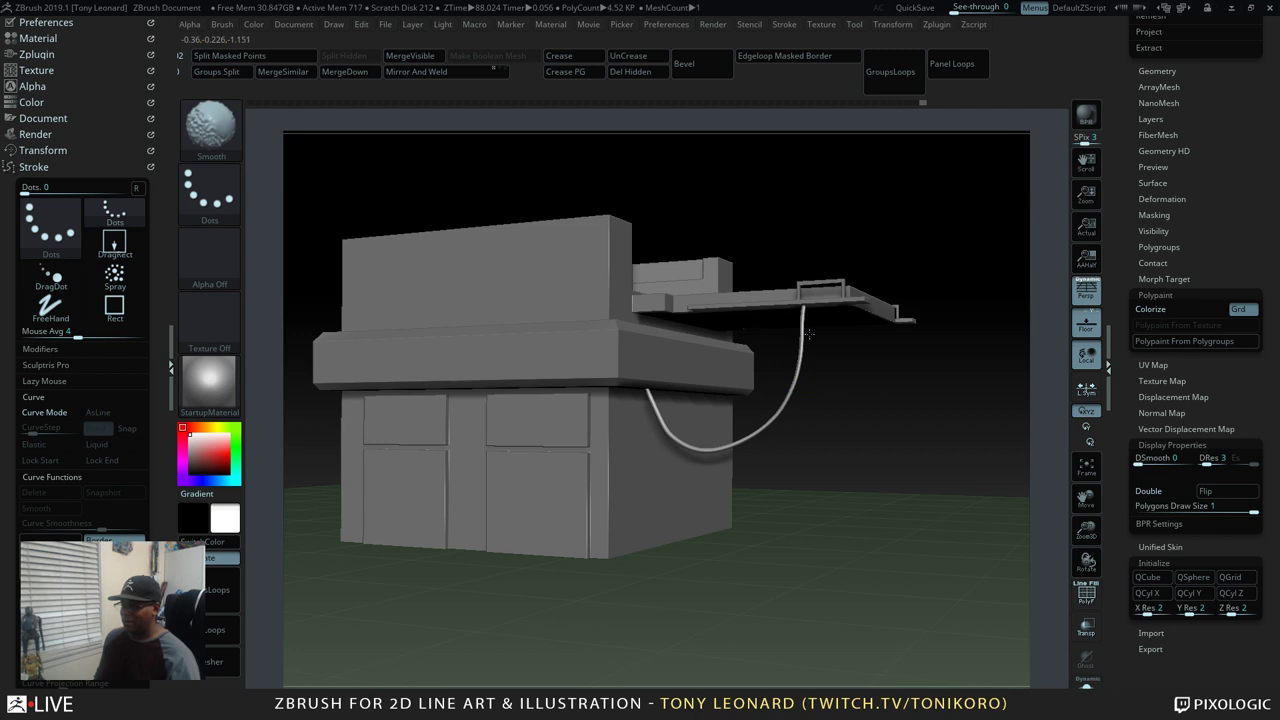
pyautogui.keyDown('shift'); pyautogui.moveTo(800, 334); pyautogui.dragTo(727, 440); pyautogui.keyUp('shift')
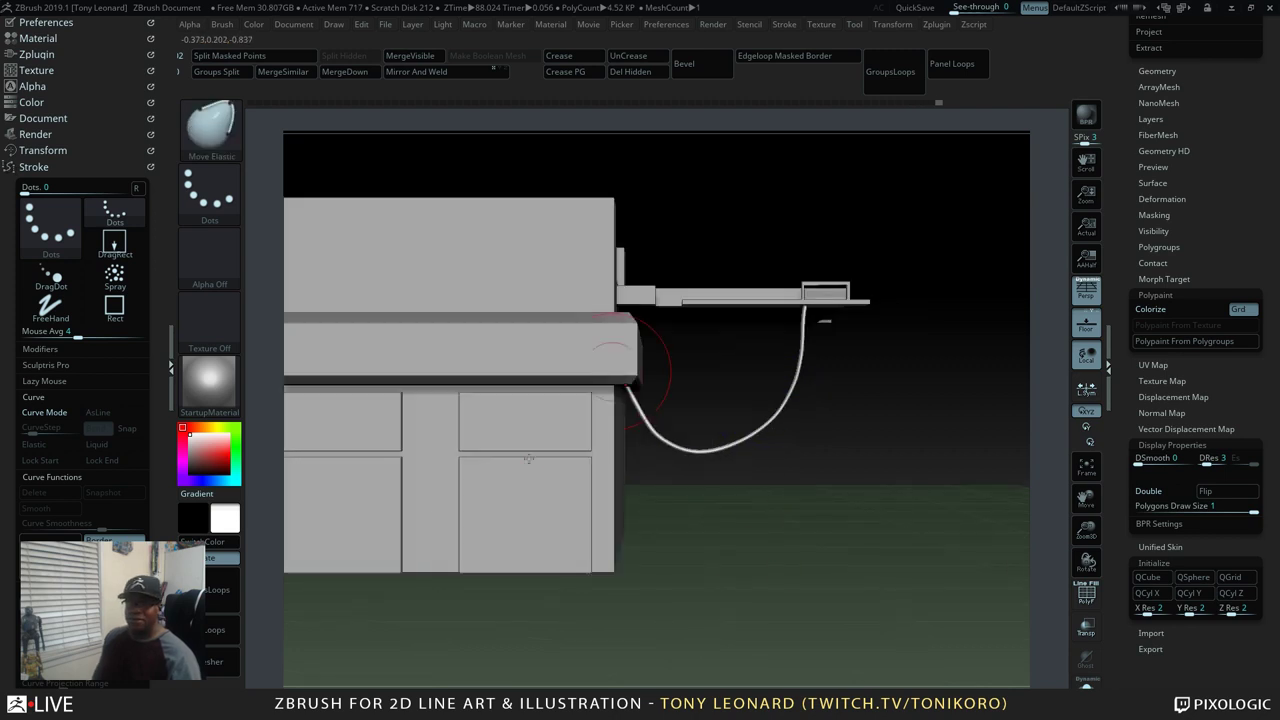
pyautogui.scroll(5, 1120, 185)
pyautogui.scroll(2, 1118, 200)
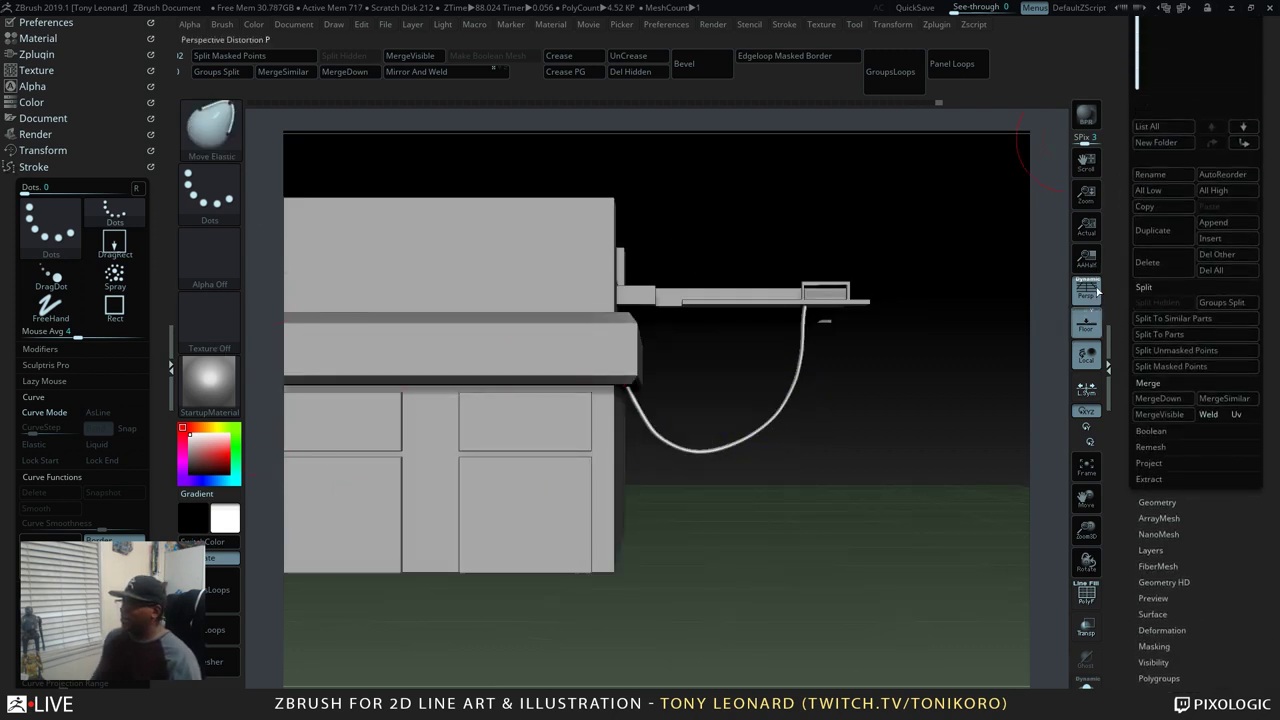
# Move the duplicated cable along X with the Transpose gizmo
pyautogui.scroll(10, 1125, 102)
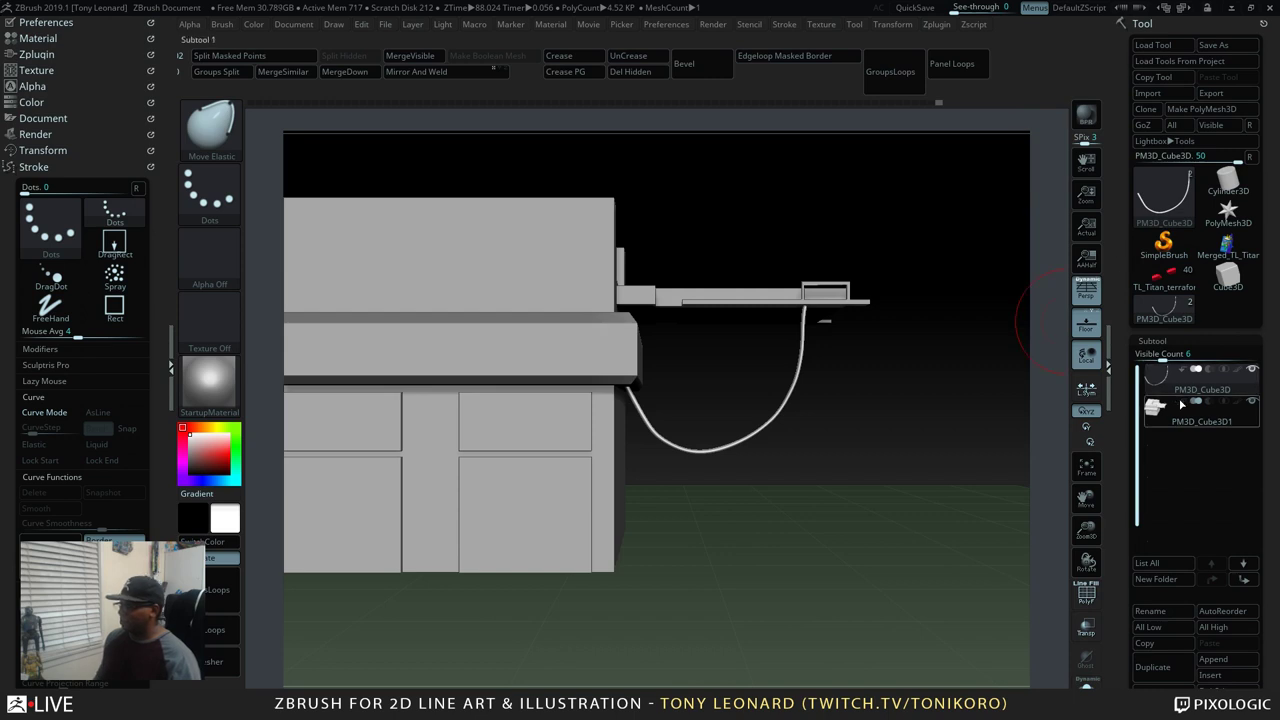
pyautogui.moveTo(924, 519)
pyautogui.mouseDown()
pyautogui.moveTo(850, 480)
pyautogui.moveTo(928, 505)
pyautogui.mouseUp()
pyautogui.press('w')
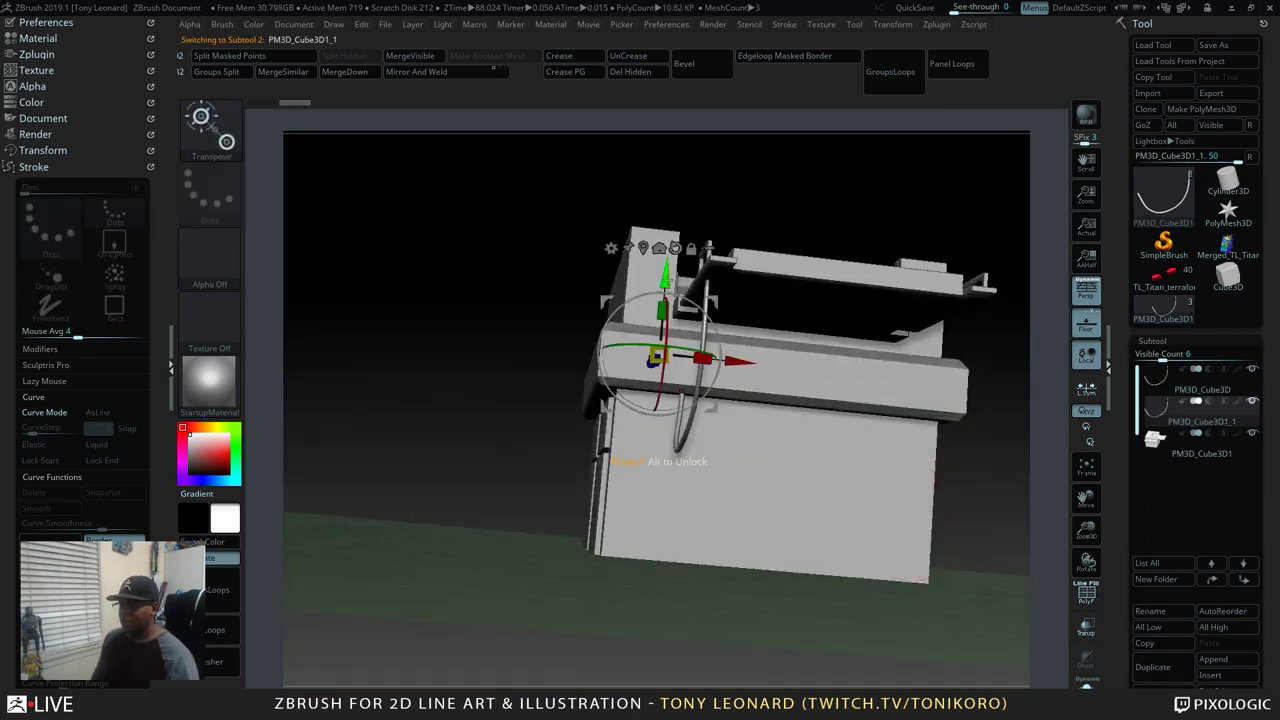
pyautogui.moveTo(657, 355); pyautogui.dragTo(572, 322)
pyautogui.moveTo(560, 430); pyautogui.dragTo(640, 470)
pyautogui.moveTo(680, 358); pyautogui.dragTo(712, 447)
pyautogui.moveTo(930, 640); pyautogui.dragTo(780, 560)
# Lower the cable copy slightly and slide it right beside the original
pyautogui.moveTo(1178, 395)
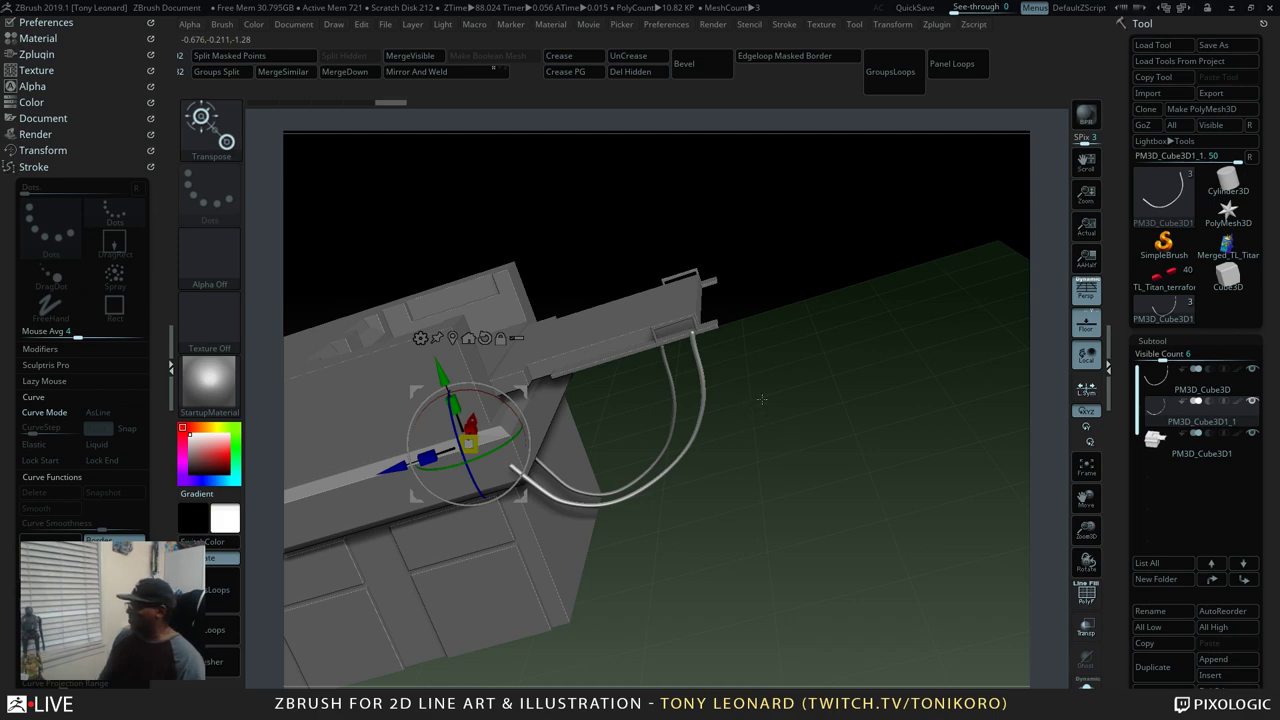
pyautogui.moveTo(800, 517); pyautogui.dragTo(953, 600)
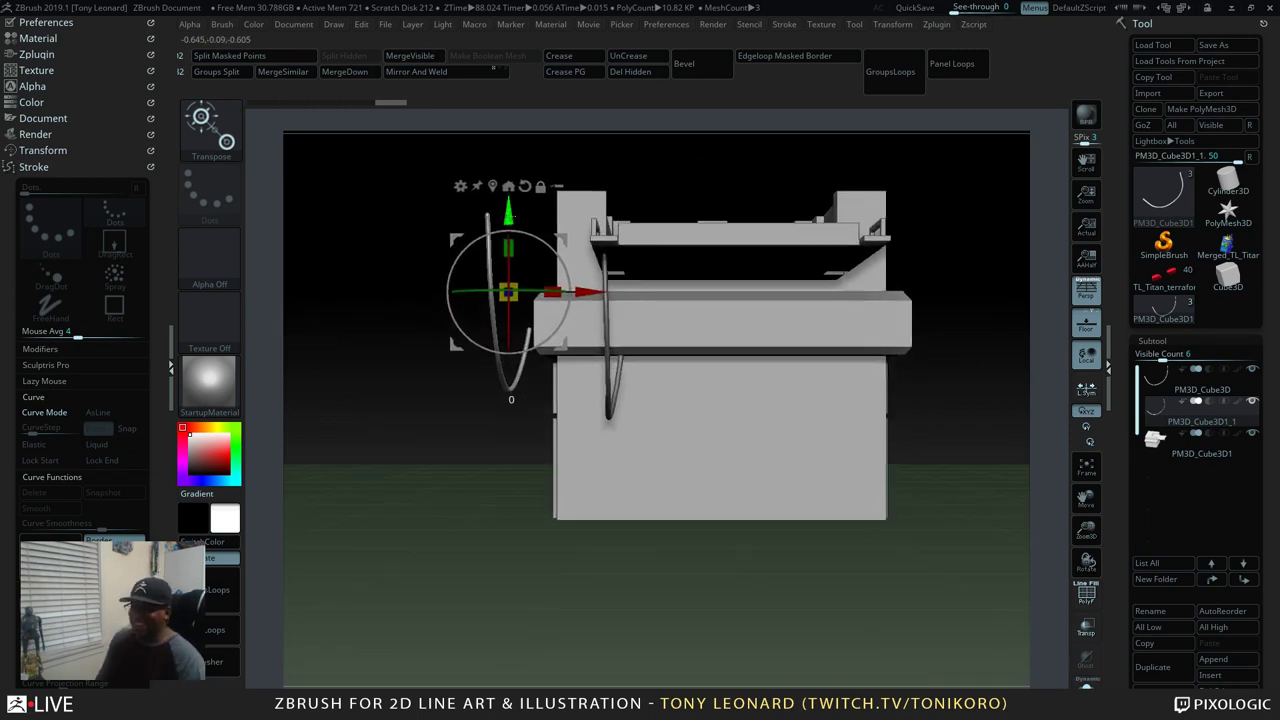
pyautogui.moveTo(515, 387); pyautogui.dragTo(515, 414)
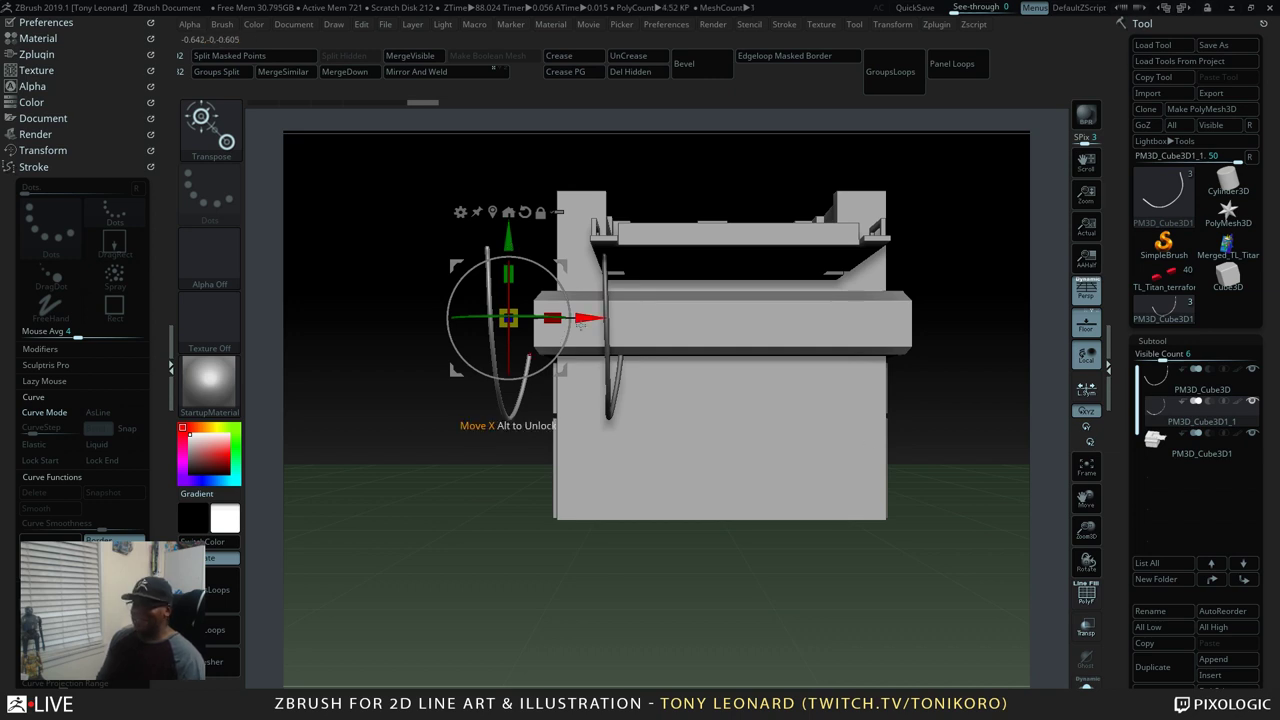
pyautogui.moveTo(582, 326); pyautogui.dragTo(694, 350)
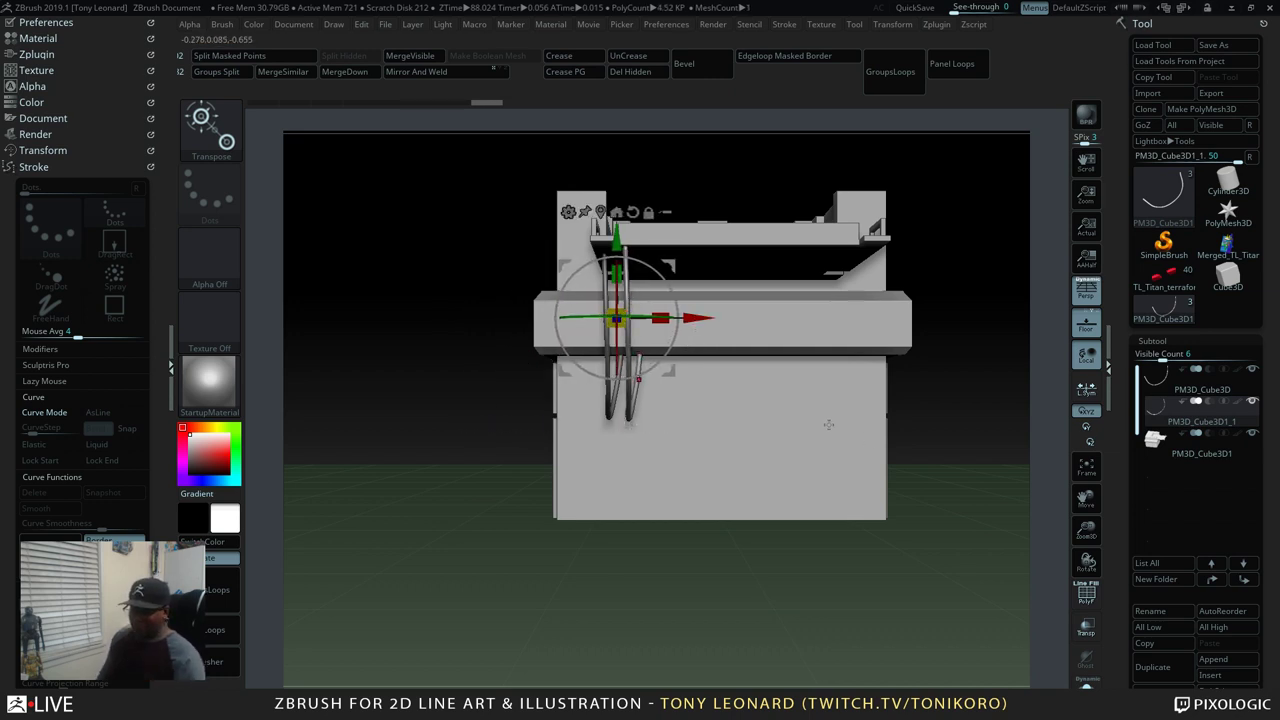
pyautogui.hotkey('alt', 'Tab')
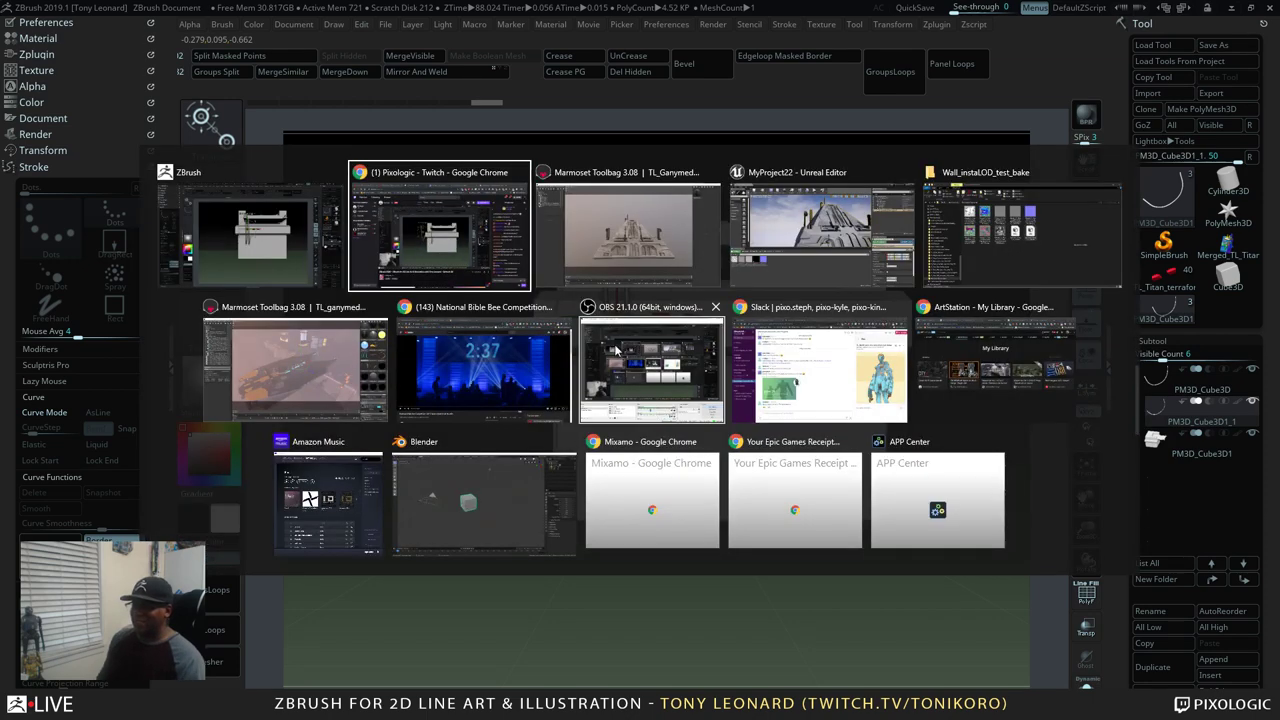
pyautogui.click(314, 385)
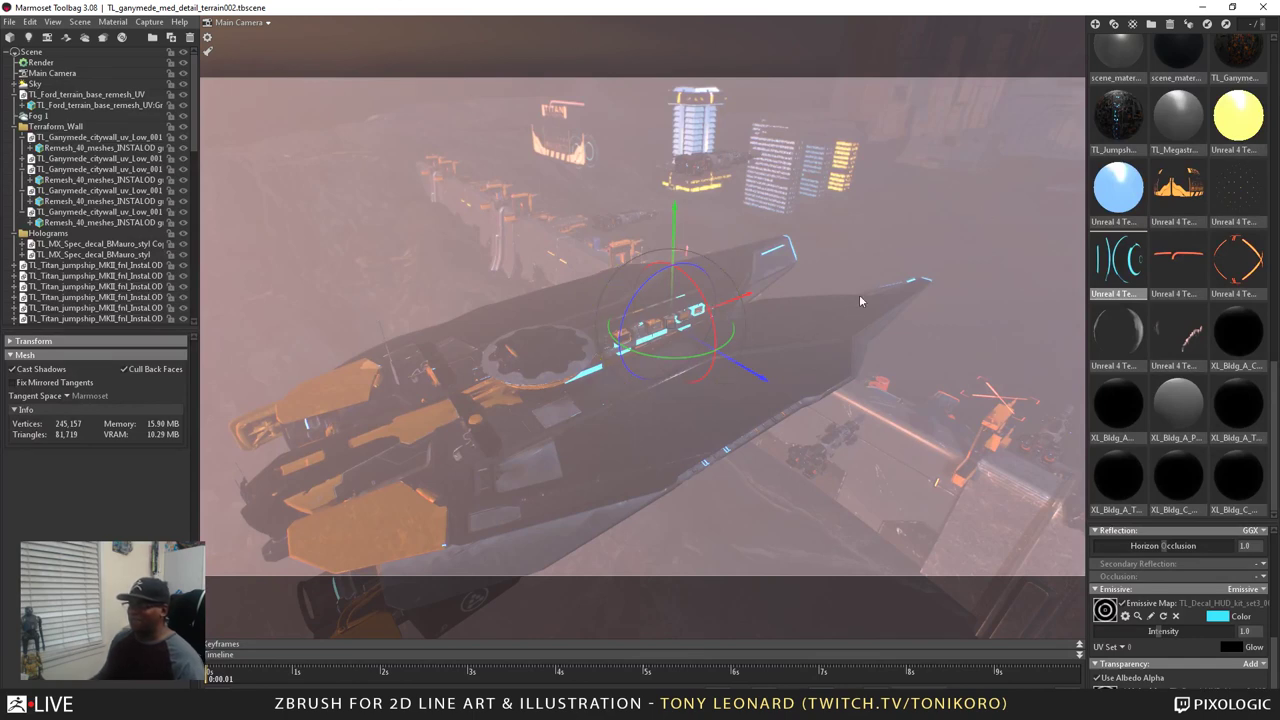
pyautogui.moveTo(747, 476); pyautogui.dragTo(742, 404)
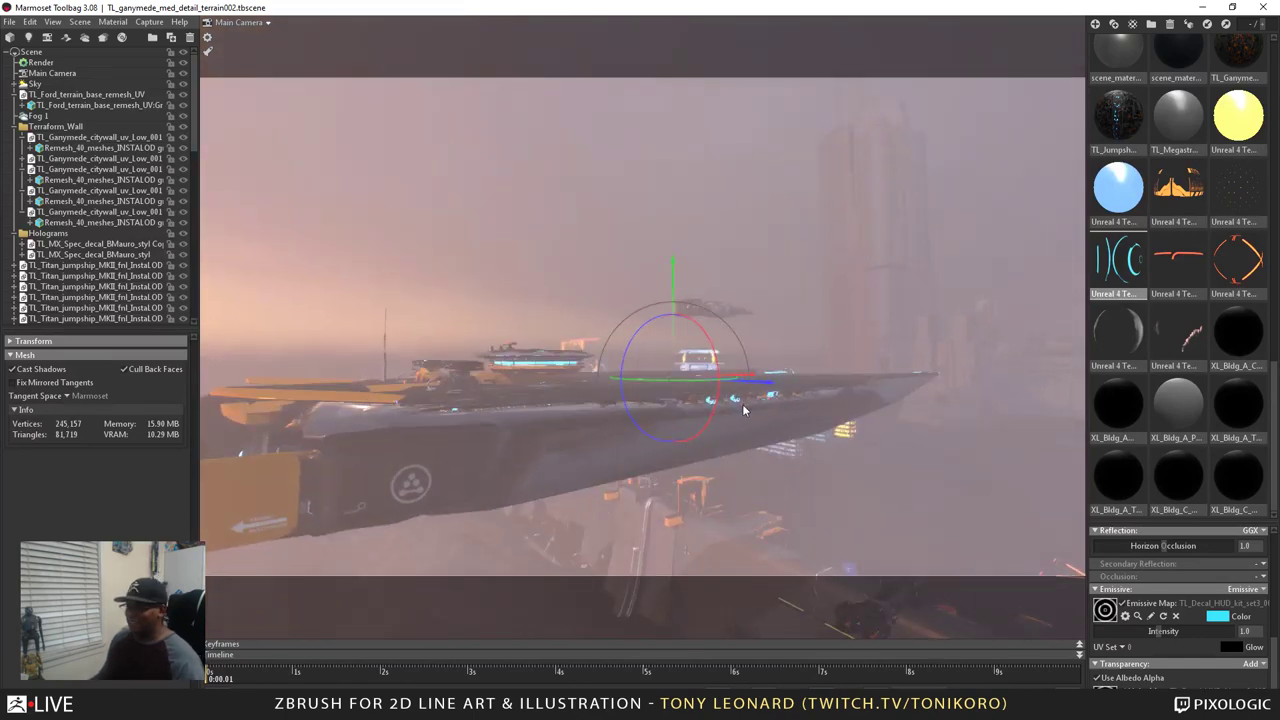
pyautogui.moveTo(756, 450)
pyautogui.mouseDown()
pyautogui.moveTo(732, 392)
pyautogui.moveTo(739, 440)
pyautogui.mouseUp()
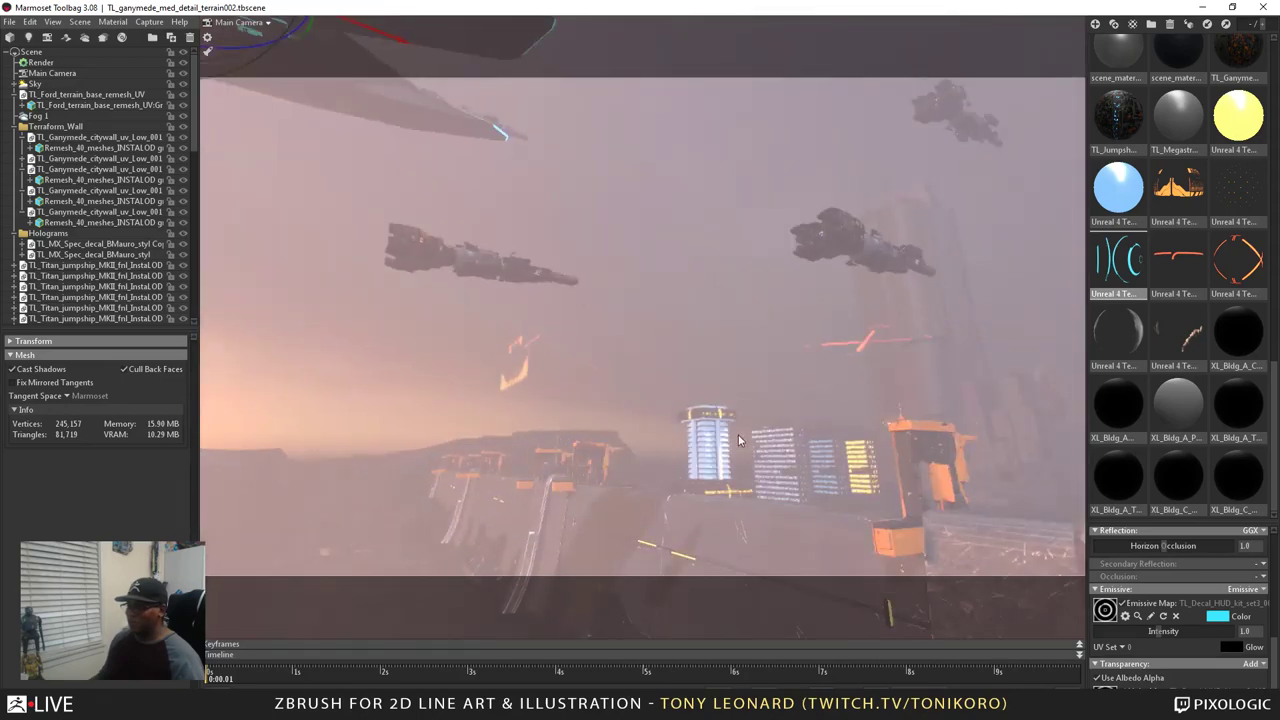
pyautogui.moveTo(808, 495); pyautogui.dragTo(832, 533)
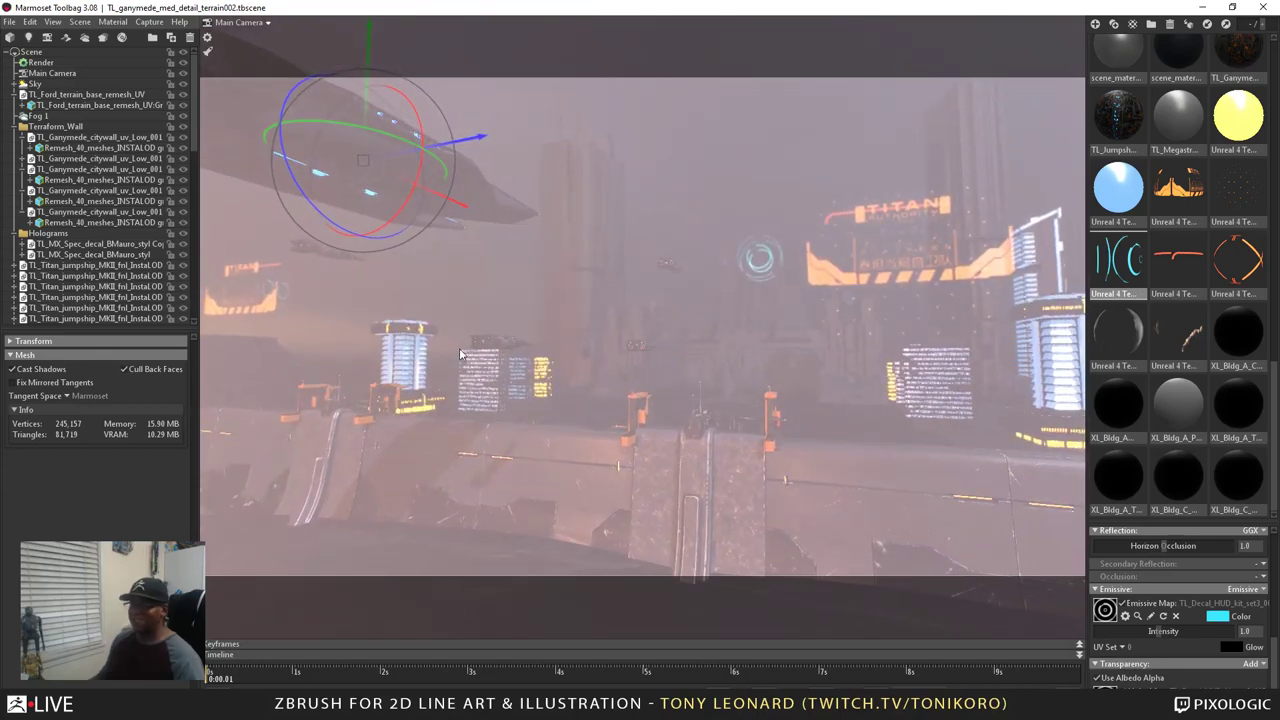
pyautogui.moveTo(765, 463); pyautogui.dragTo(828, 437)
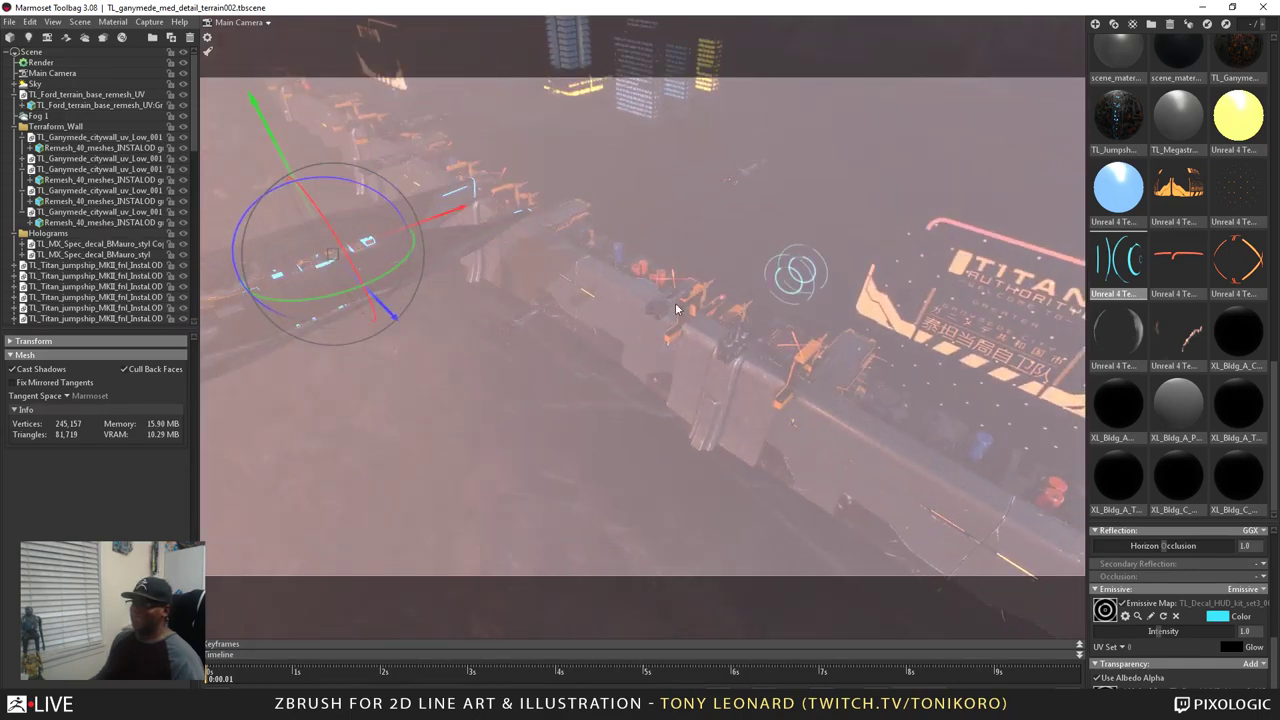
pyautogui.moveTo(673, 388); pyautogui.dragTo(590, 390)
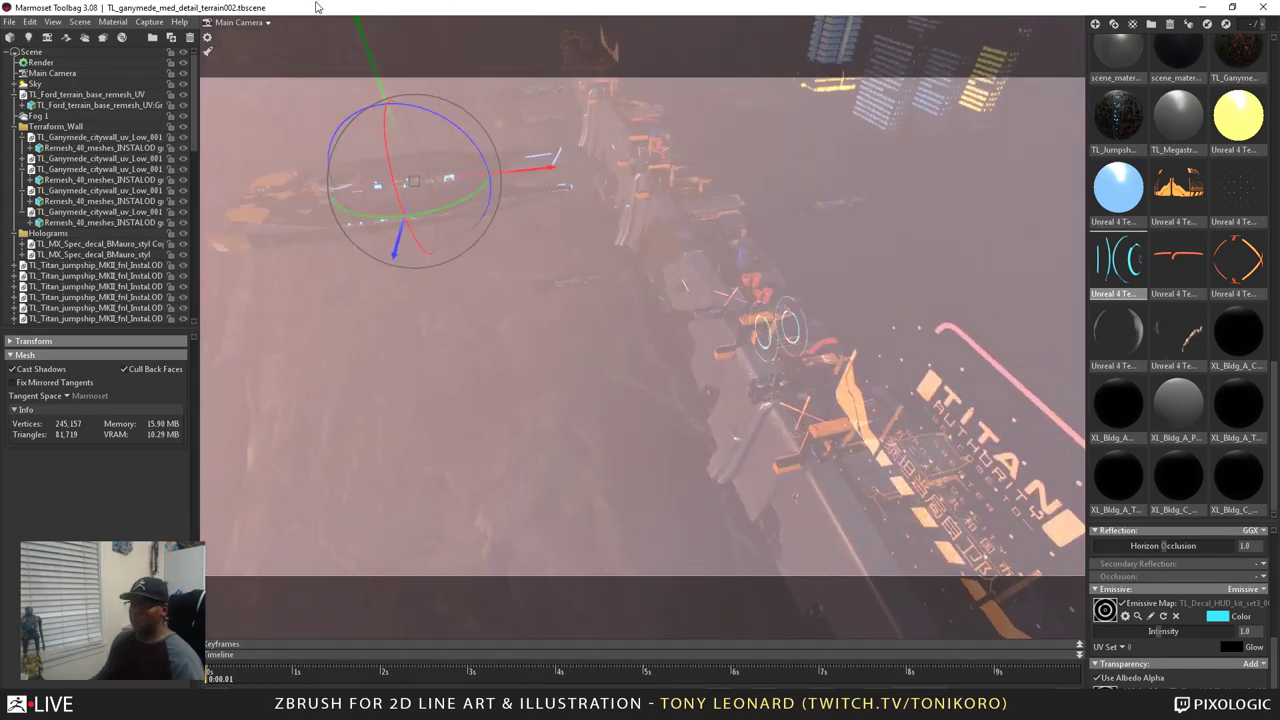
pyautogui.moveTo(607, 504); pyautogui.dragTo(650, 495)
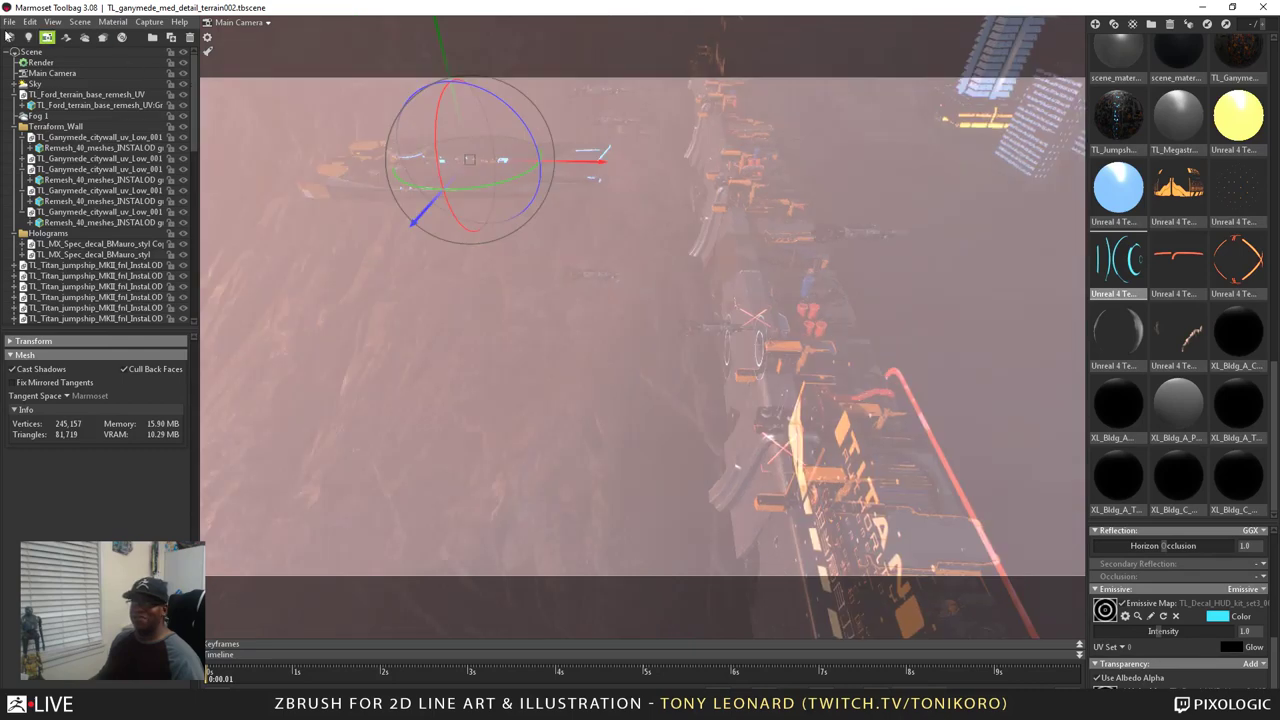
pyautogui.click(679, 436)
pyautogui.moveTo(679, 436); pyautogui.dragTo(692, 399)
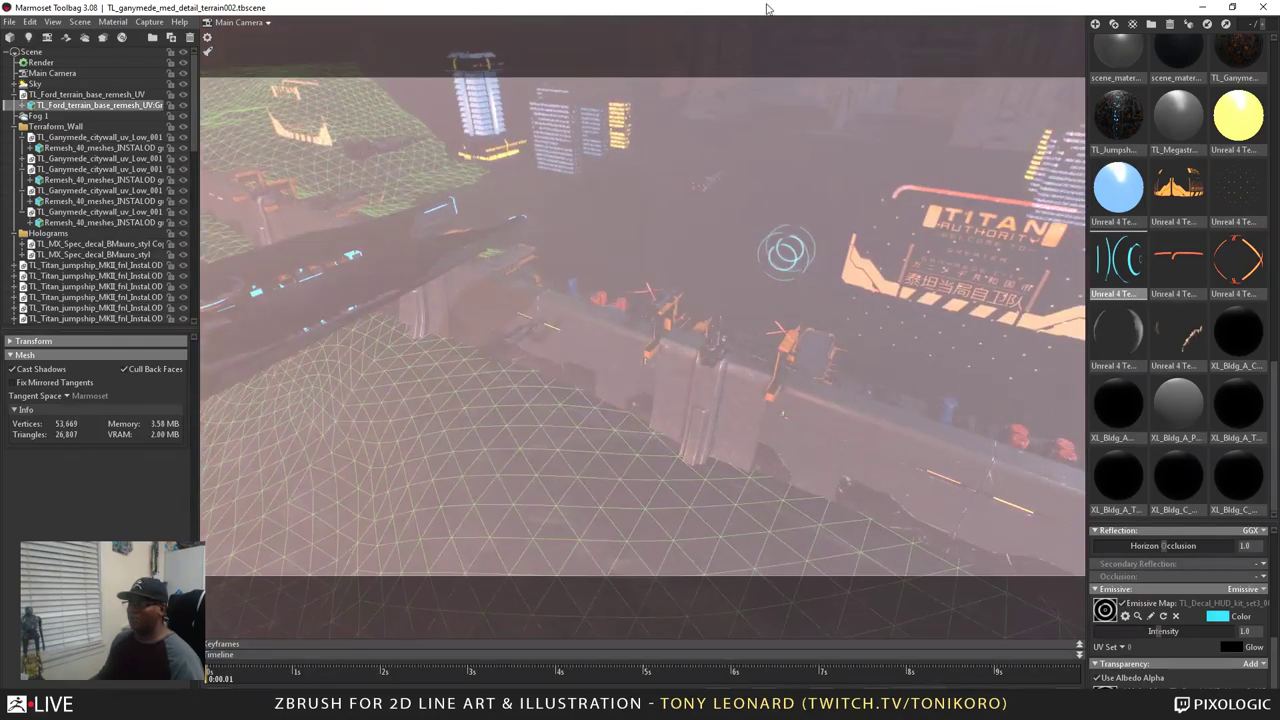
pyautogui.click(1201, 9)
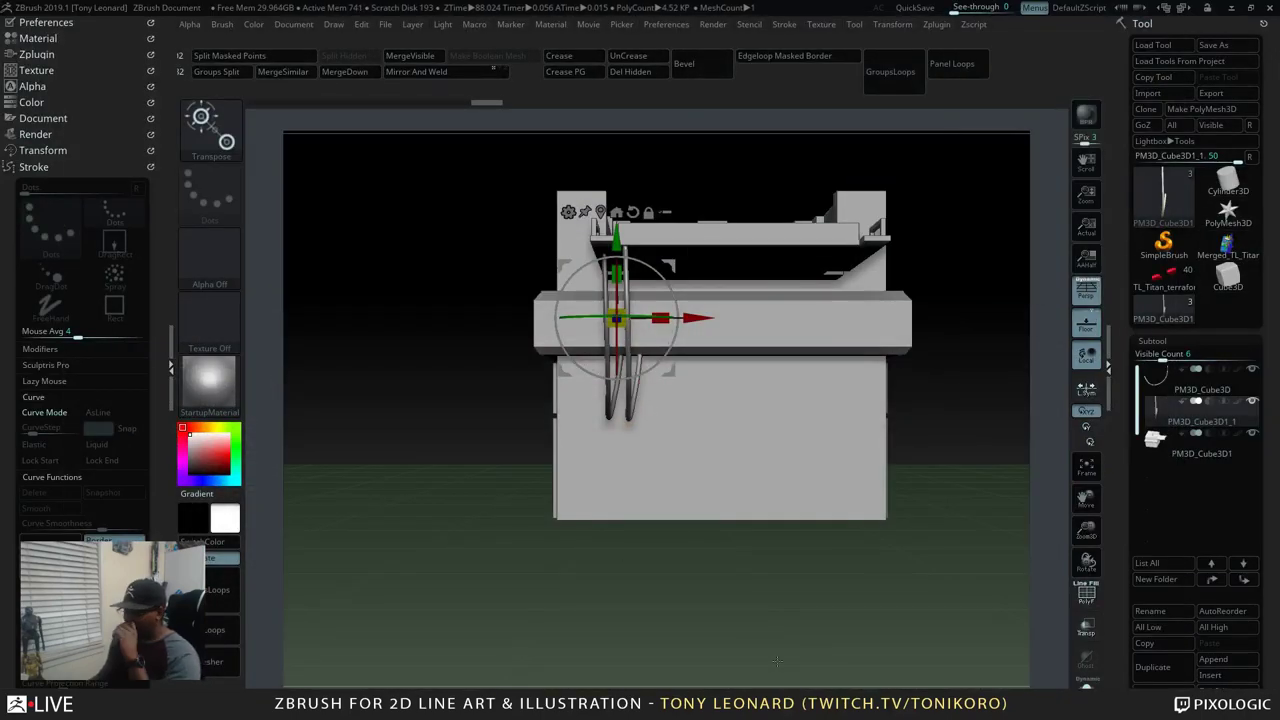
# Cancel the window switcher and drag the Chrome window with the YouTube channel over ZBrush
pyautogui.hotkey('alt', 'Tab')
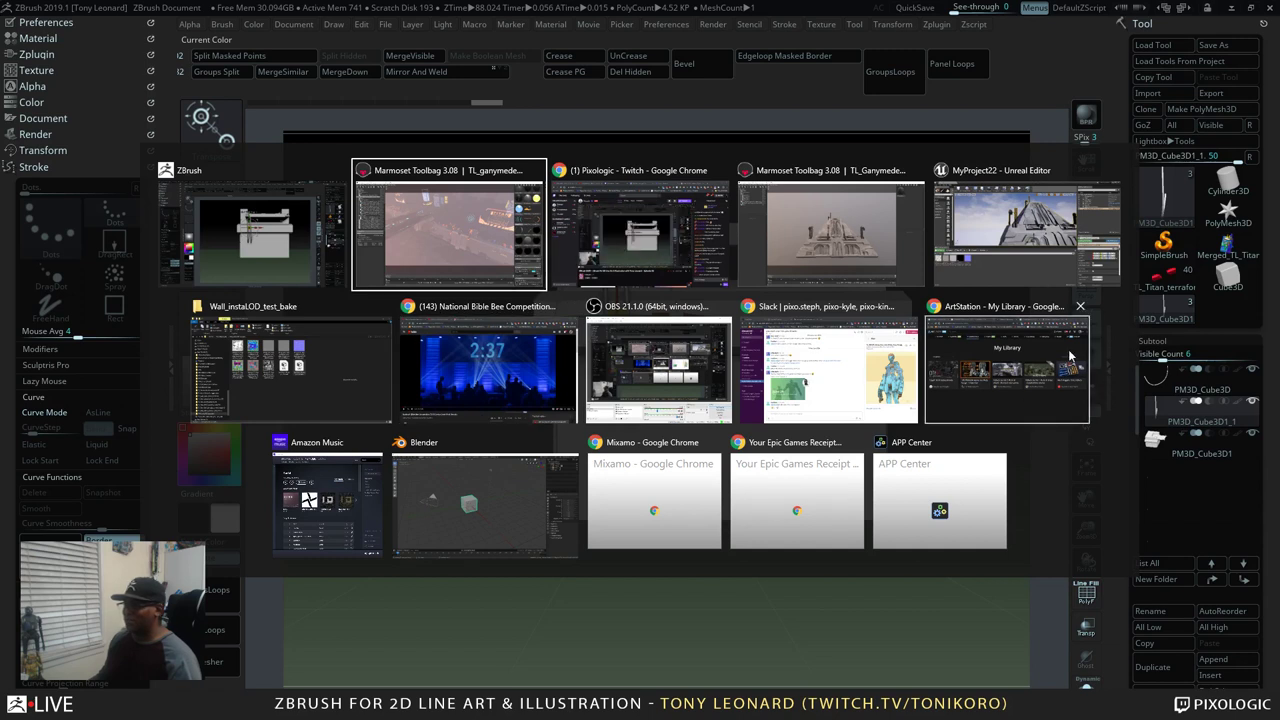
pyautogui.press('Escape')
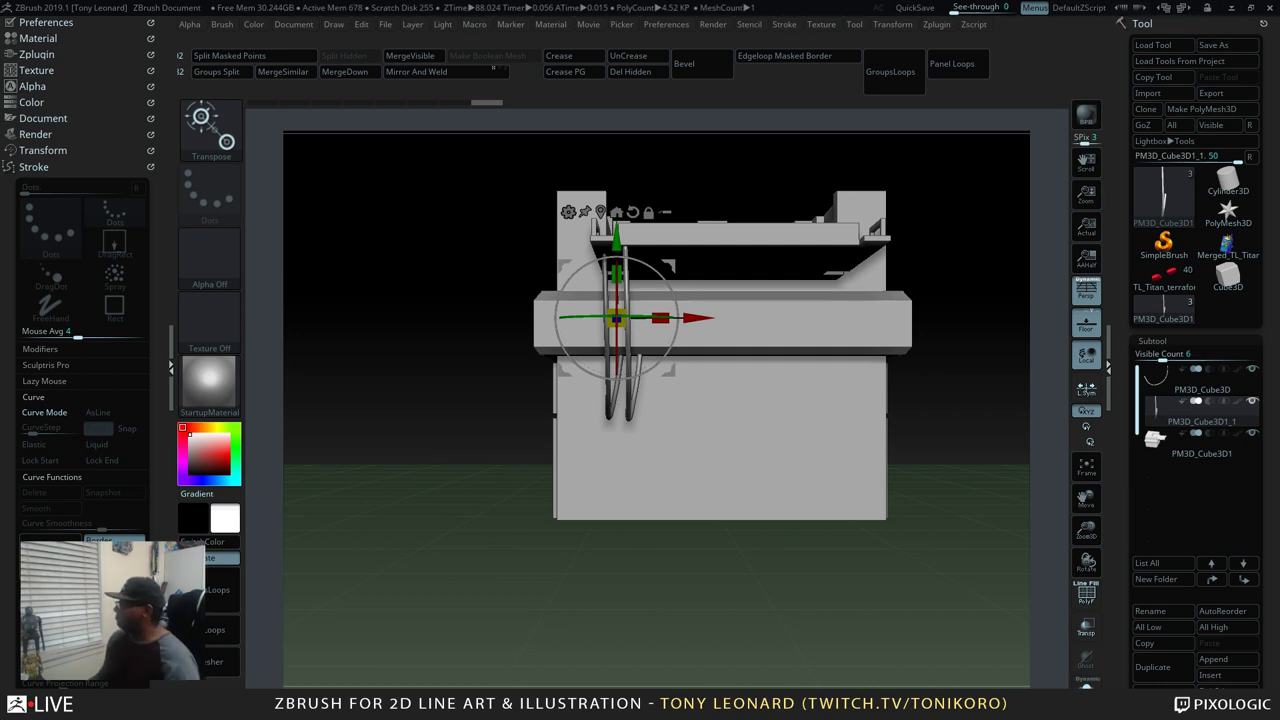
pyautogui.moveTo(1279, 330); pyautogui.dragTo(378, 5)
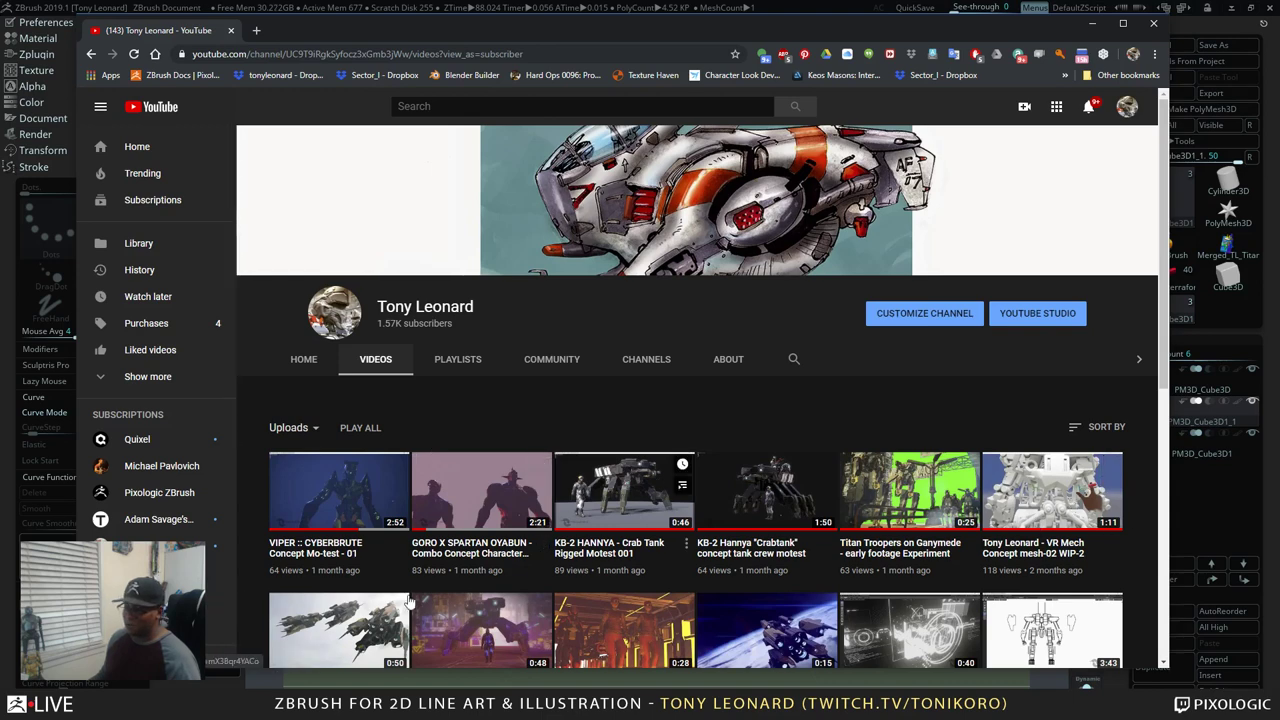
# Play 'Titan Troopers - Cinematic Experiment' from the Videos list, then slide the browser off screen
pyautogui.scroll(-2, 478, 330)
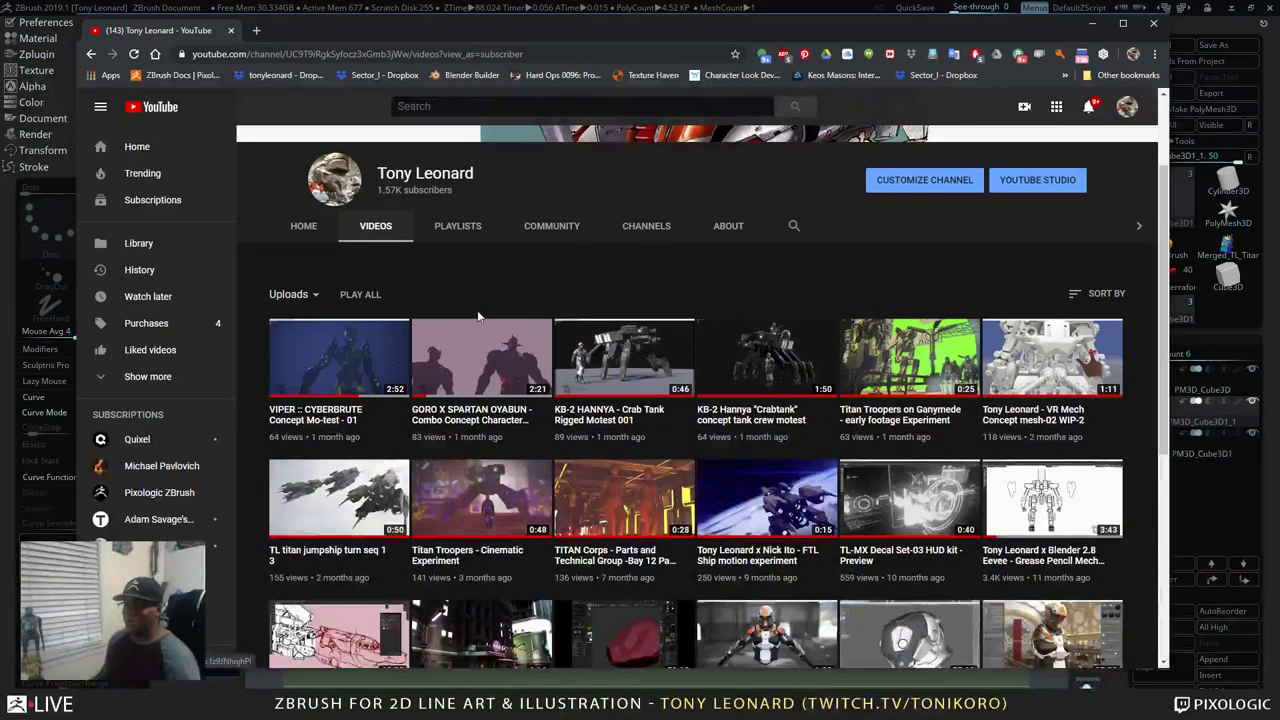
pyautogui.click(476, 493)
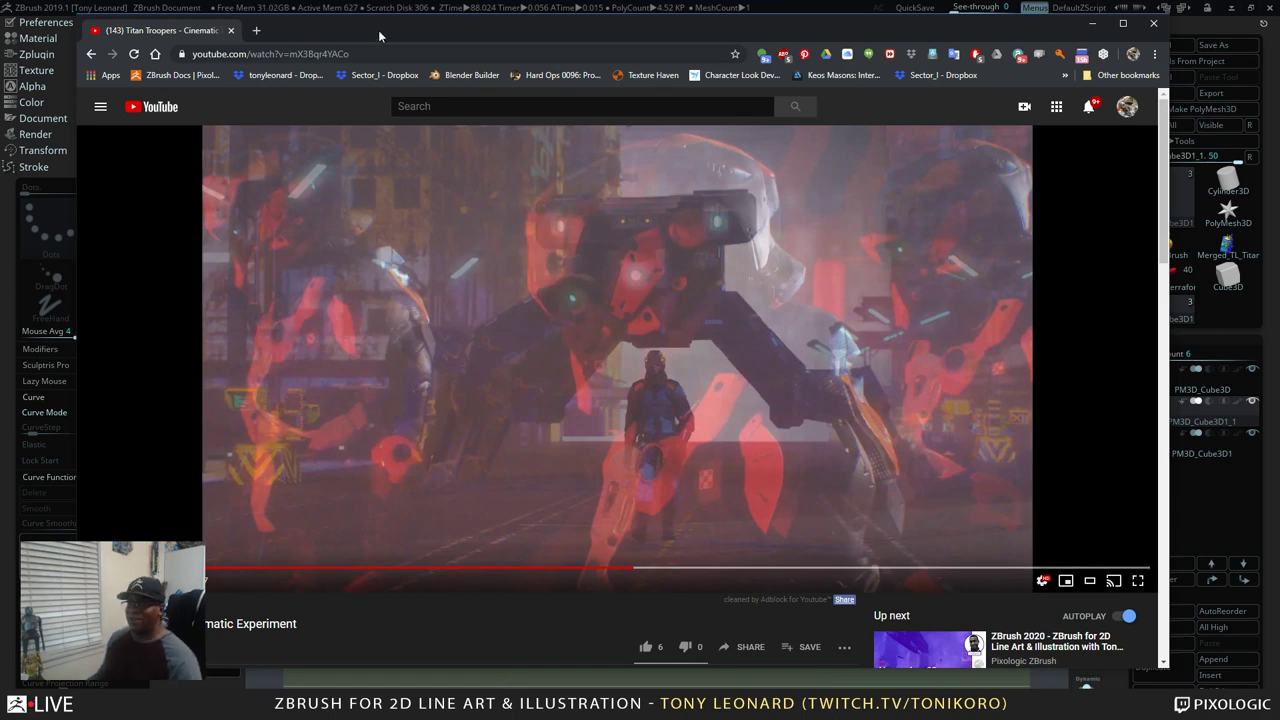
pyautogui.moveTo(378, 30); pyautogui.dragTo(507, 28)
pyautogui.moveTo(415, 24); pyautogui.dragTo(1279, 28)
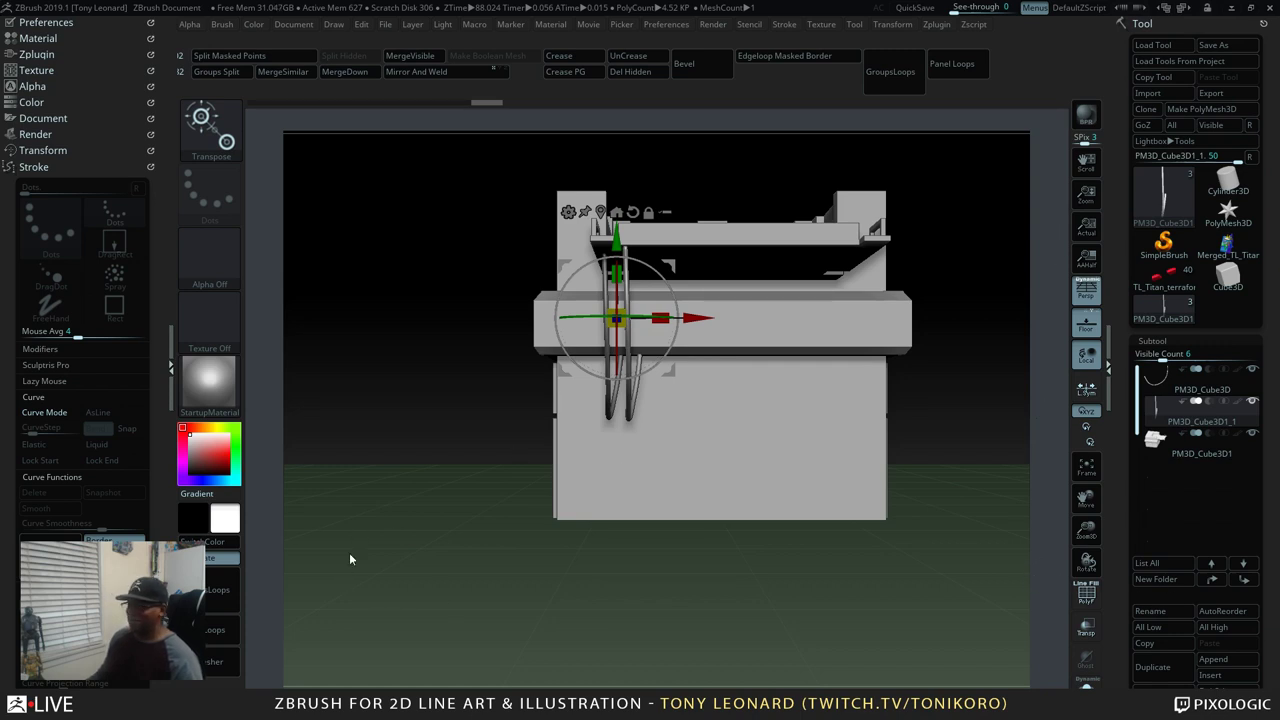
# Orbit to a nearer front view of the cabinet and return to the Move Elastic brush
pyautogui.moveTo(400, 555); pyautogui.dragTo(889, 658)
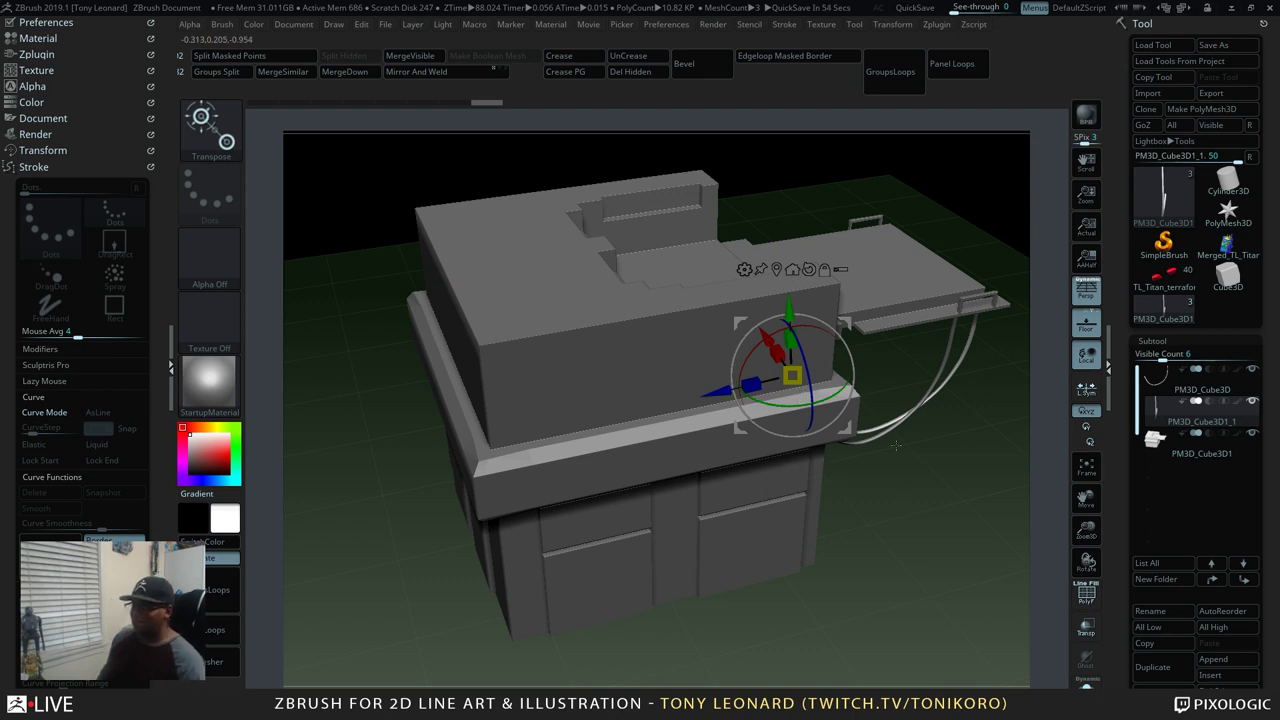
pyautogui.moveTo(883, 545); pyautogui.dragTo(895, 482)
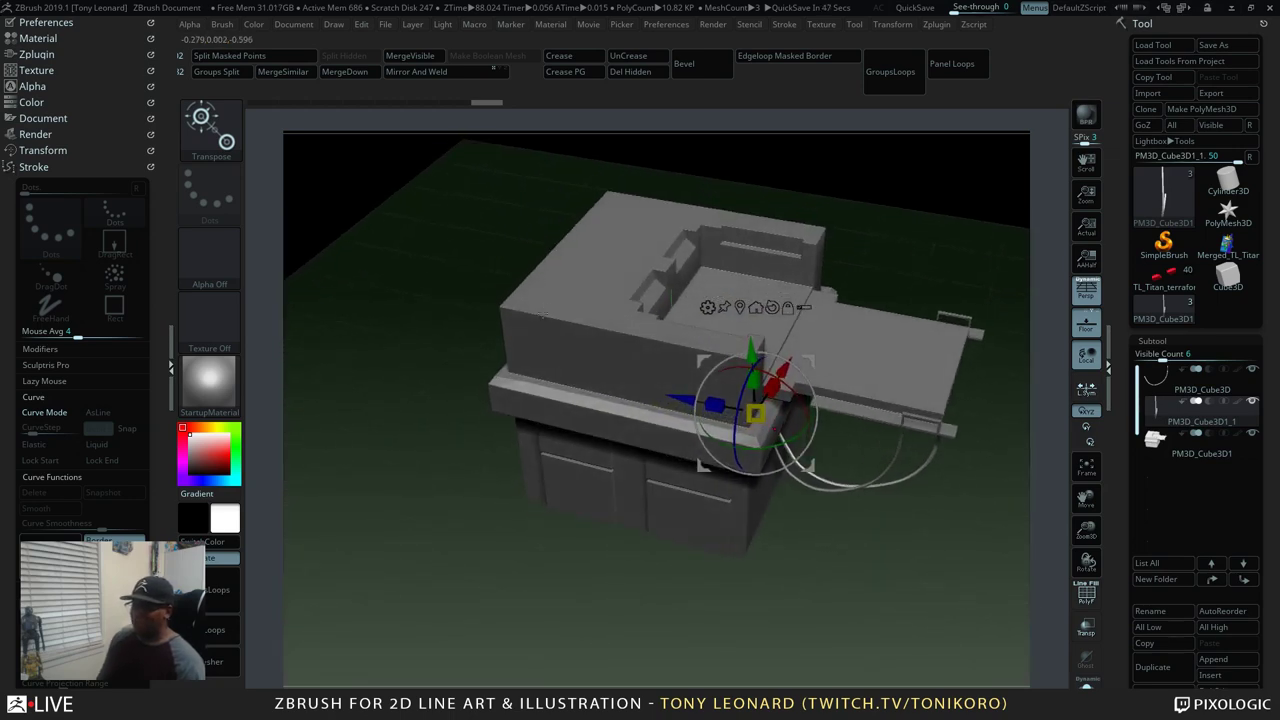
pyautogui.press('q')
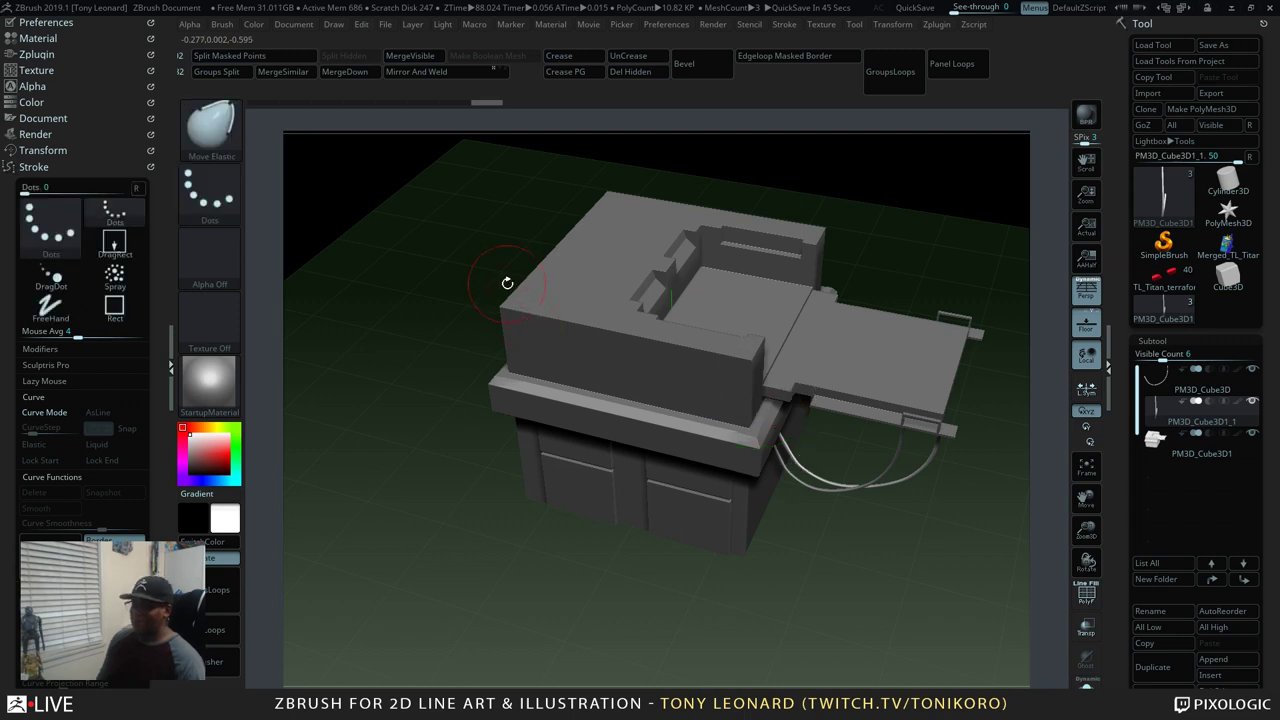
# Select the cabinet body subtool, turn on PolyFrame, and switch to the ZModeler brush
pyautogui.keyDown('alt'); pyautogui.click(580, 315); pyautogui.keyUp('alt')
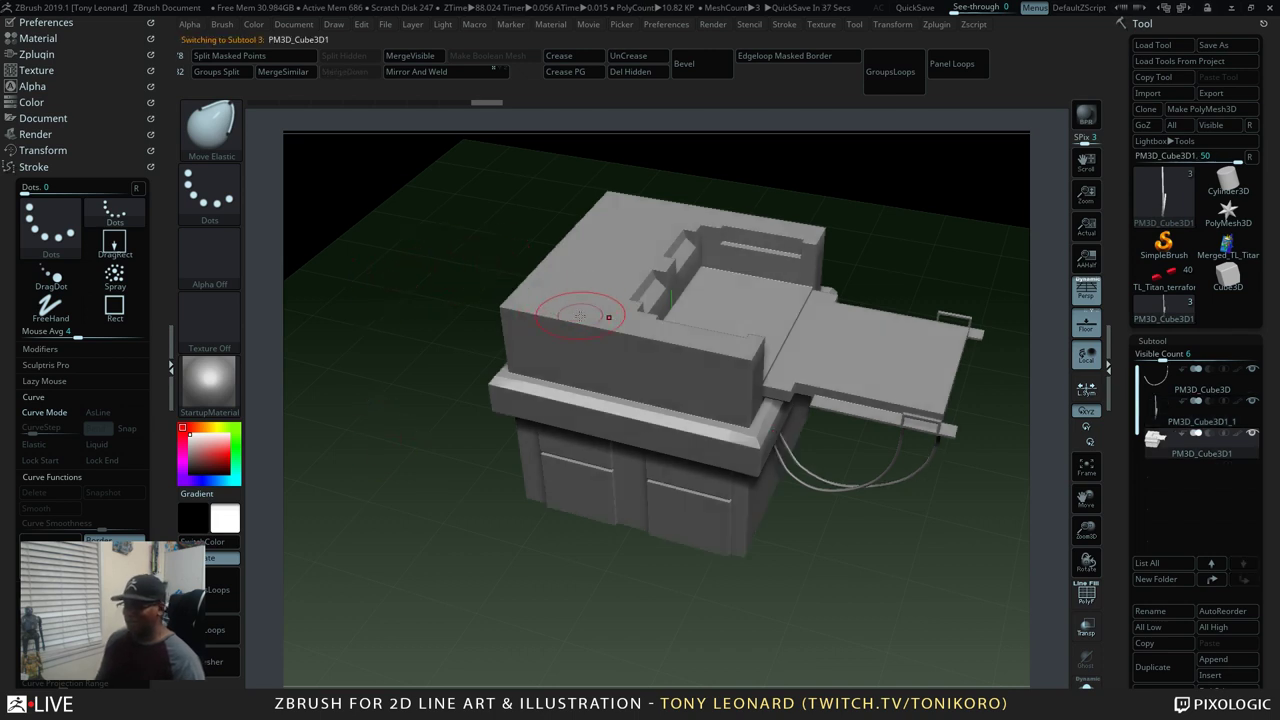
pyautogui.hotkey('shift', 'f')
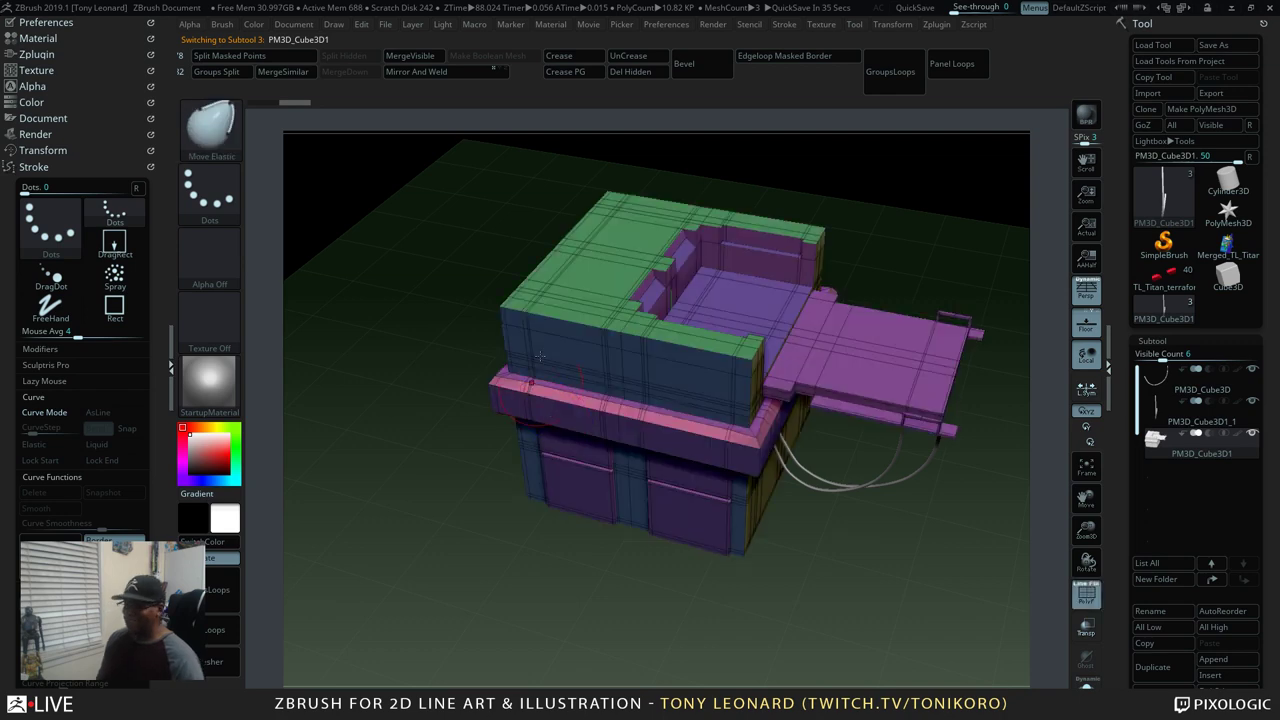
pyautogui.keyDown('alt'); pyautogui.moveTo(827, 539); pyautogui.dragTo(917, 320); pyautogui.keyUp('alt')
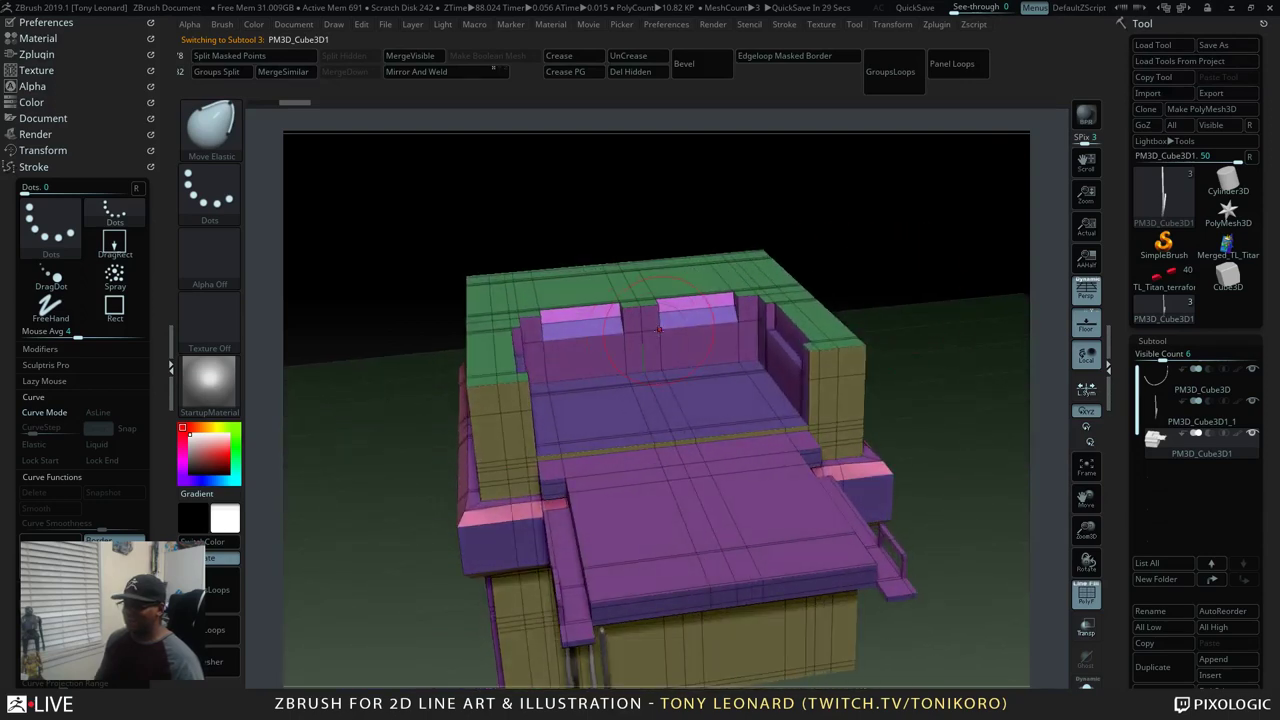
pyautogui.press('s')
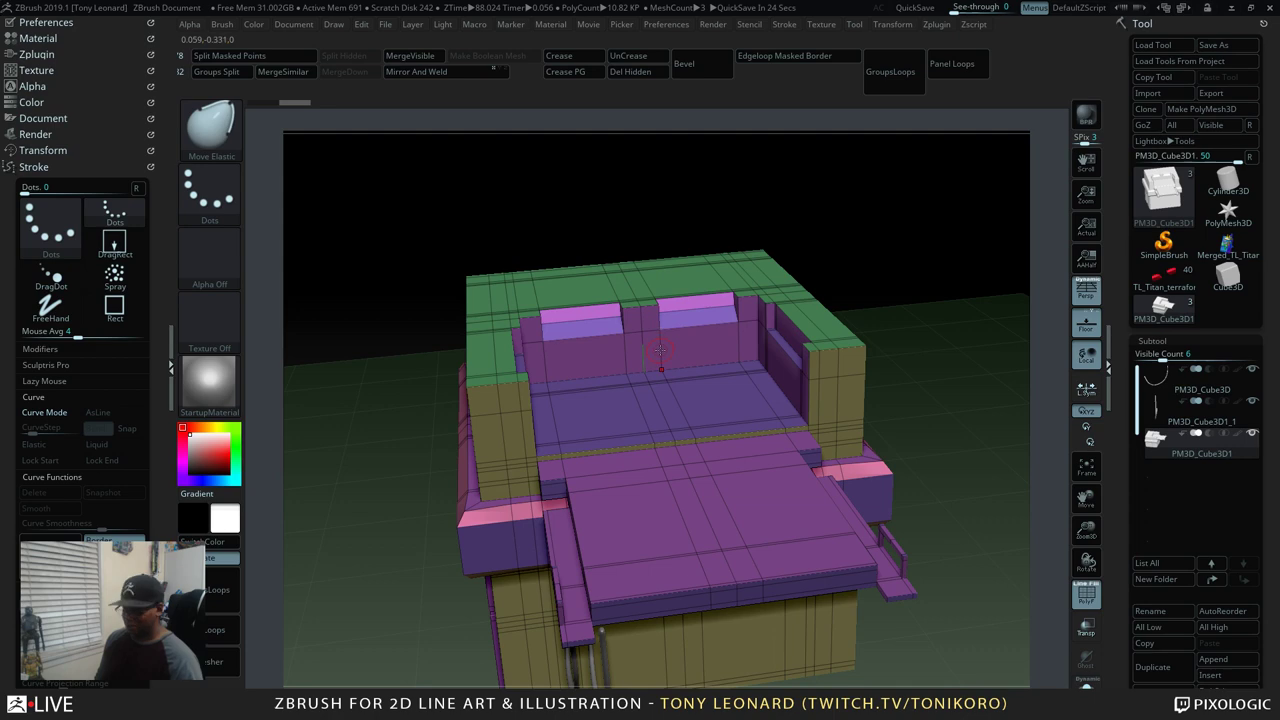
pyautogui.press('b')
pyautogui.press('z')
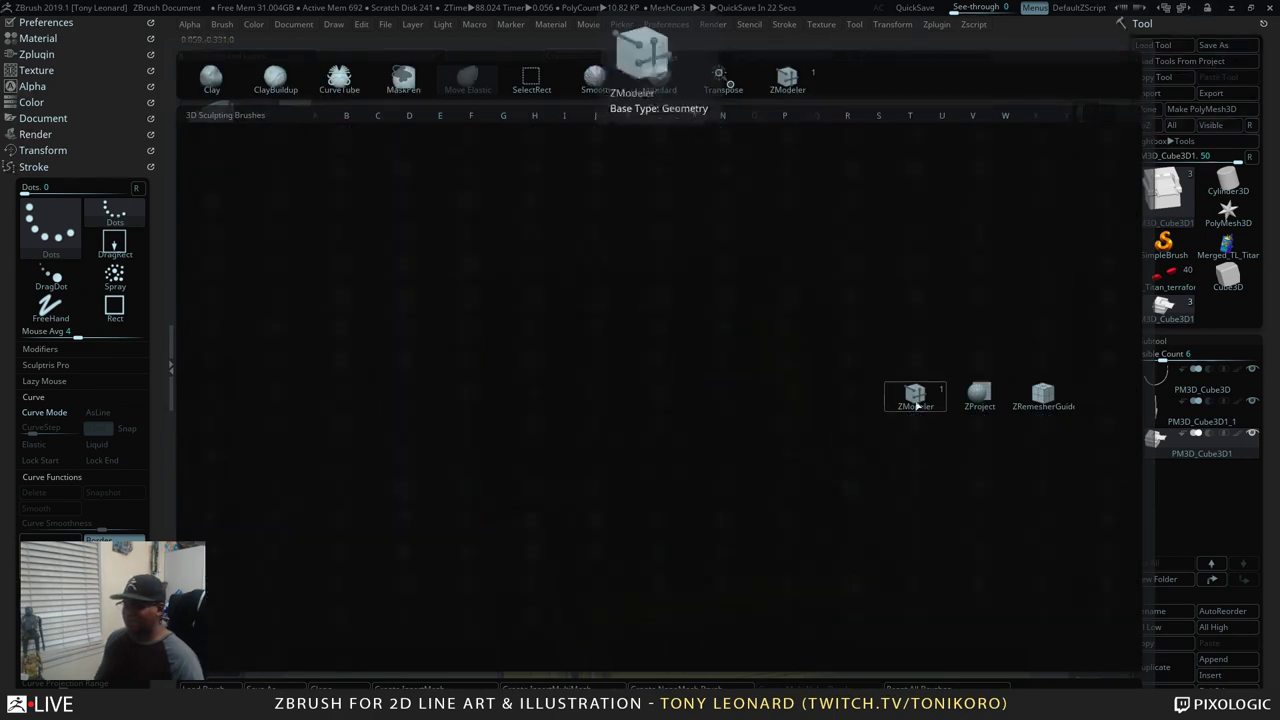
pyautogui.press('m')
pyautogui.press('space')
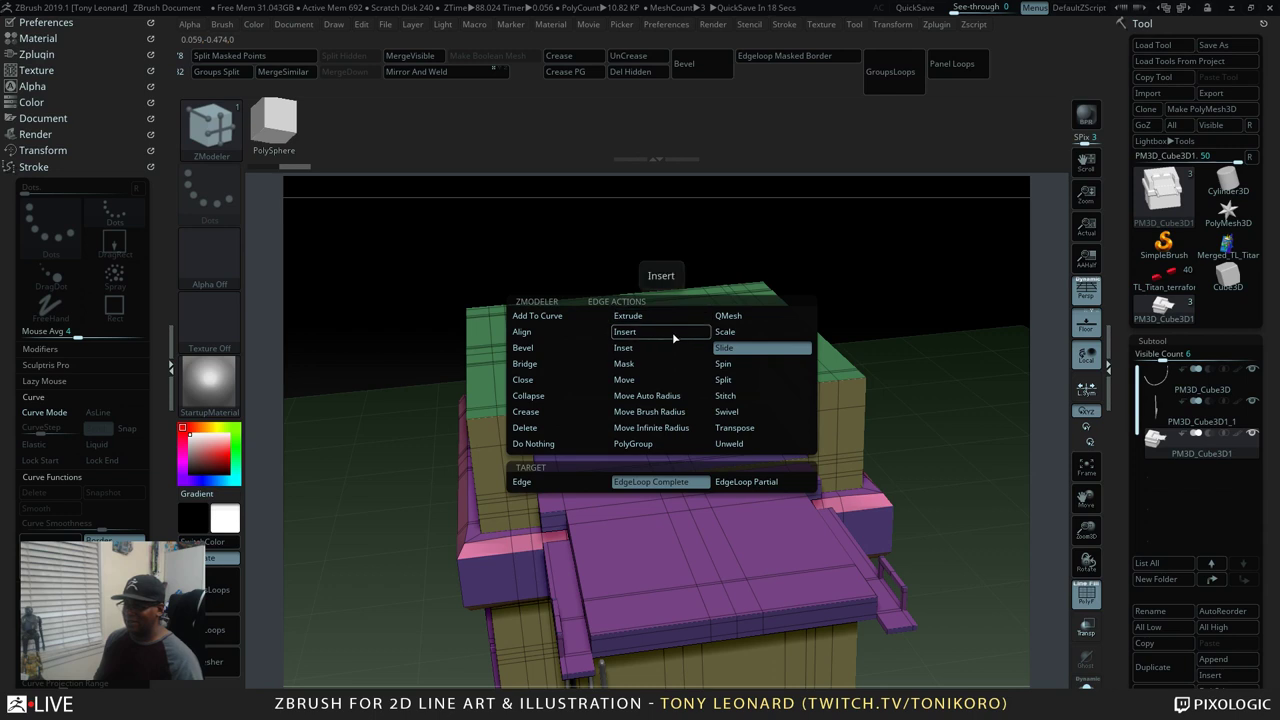
pyautogui.click(672, 338)
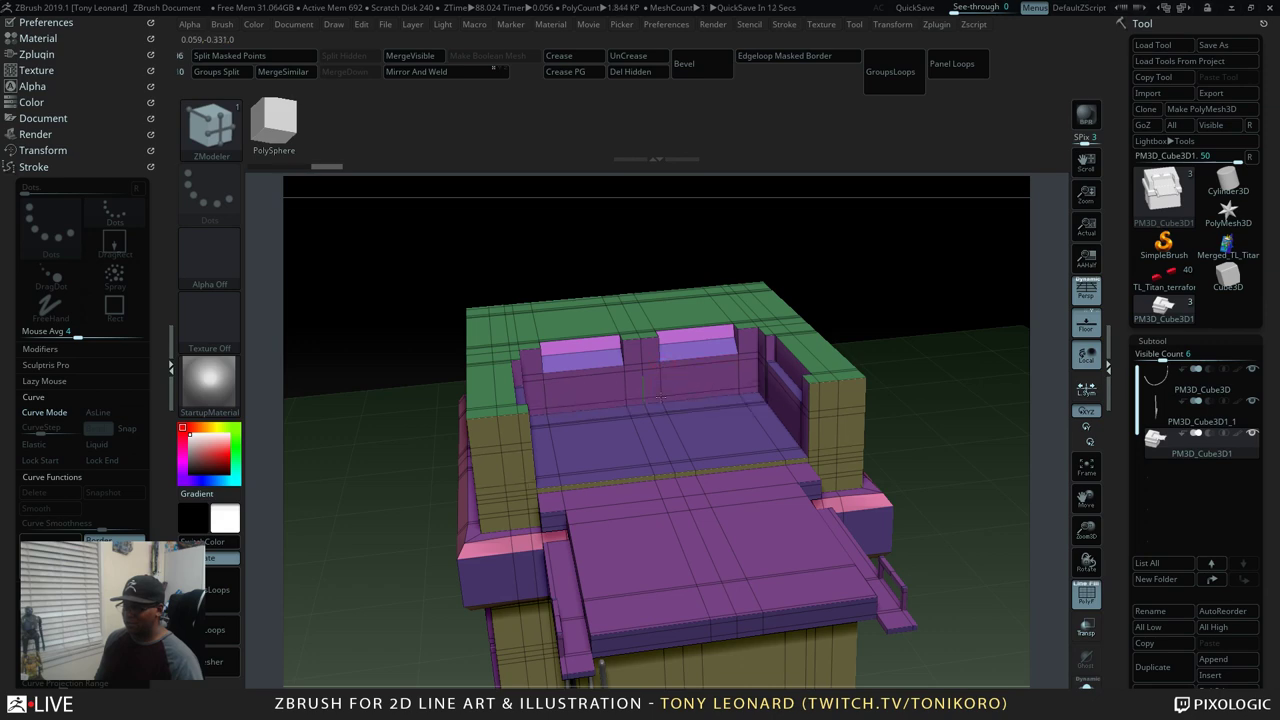
# Push in the wall faces behind both cushions and a panel on the inner side wall
pyautogui.moveTo(626, 400); pyautogui.dragTo(690, 378)
pyautogui.moveTo(920, 291); pyautogui.dragTo(920, 343)
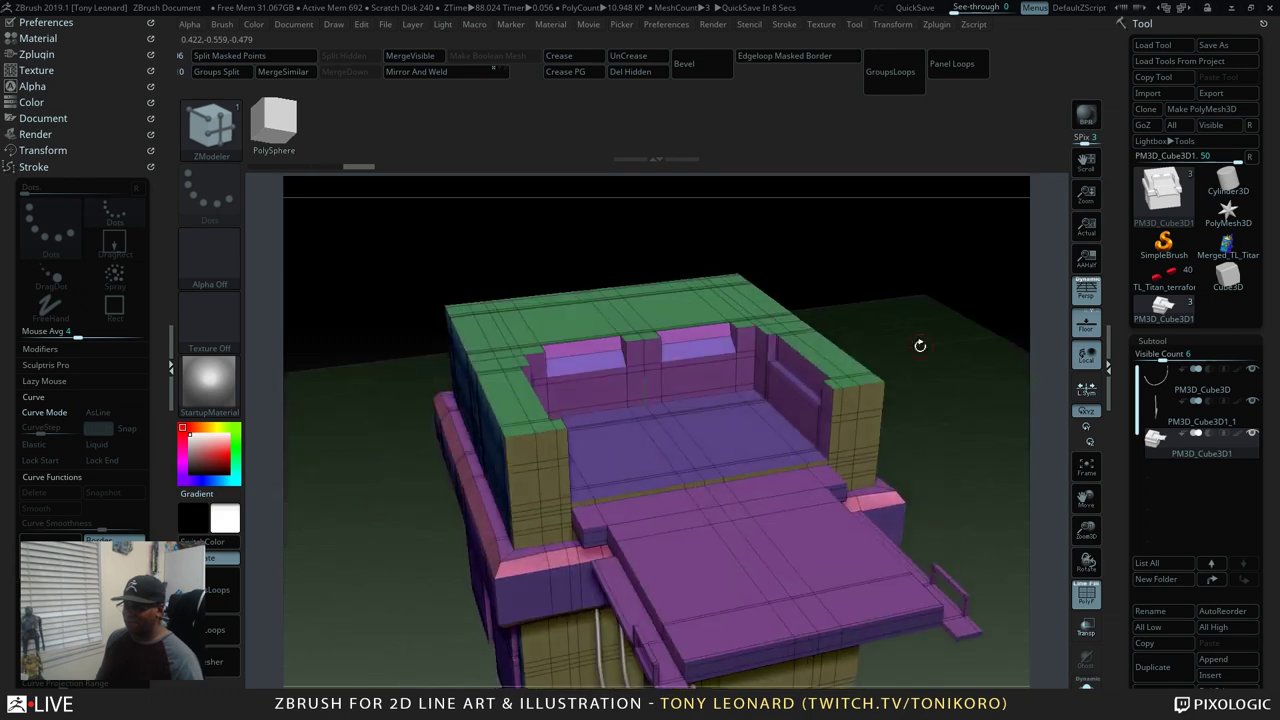
pyautogui.click(690, 392)
pyautogui.click(612, 402)
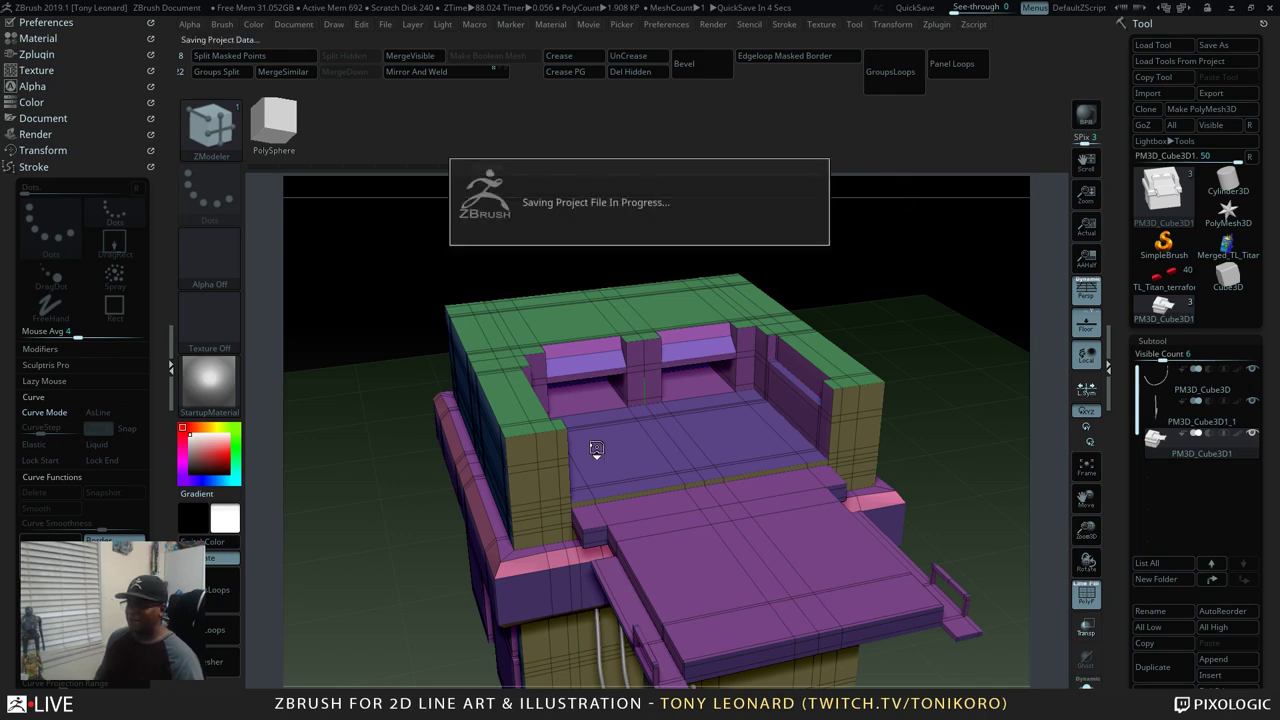
pyautogui.moveTo(974, 337); pyautogui.dragTo(757, 423)
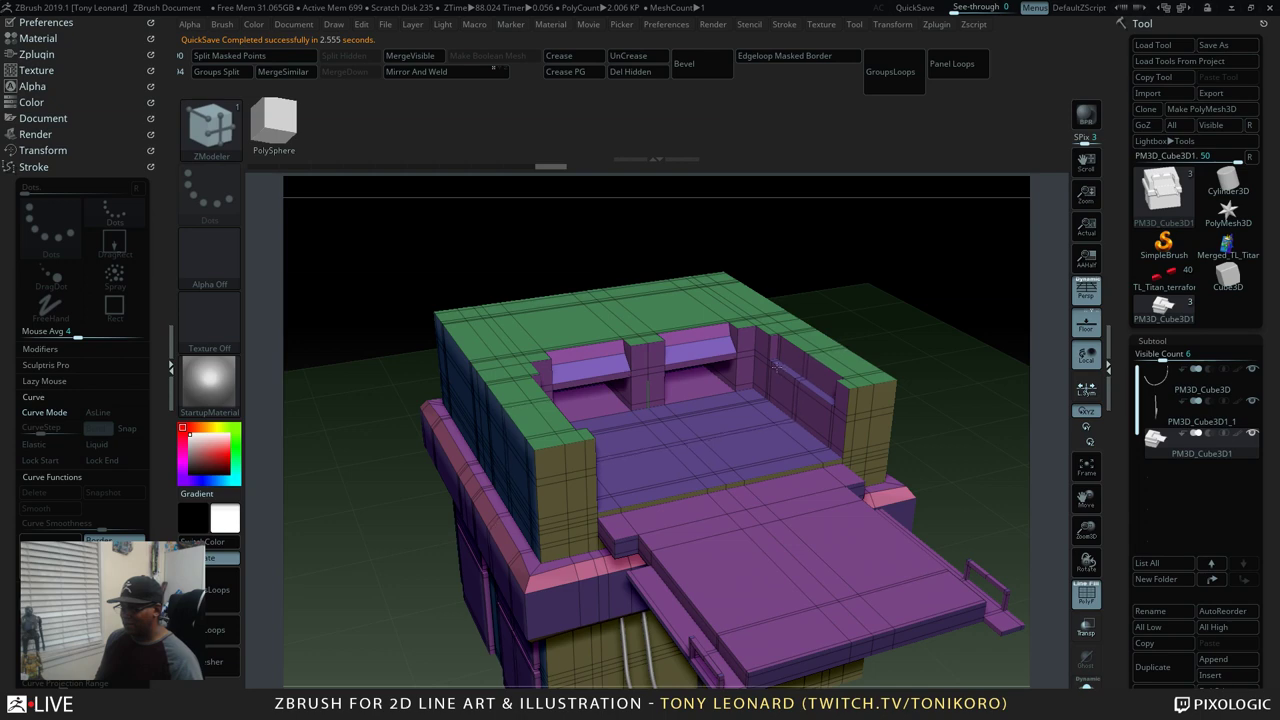
pyautogui.moveTo(776, 366); pyautogui.dragTo(806, 400)
pyautogui.click(781, 395)
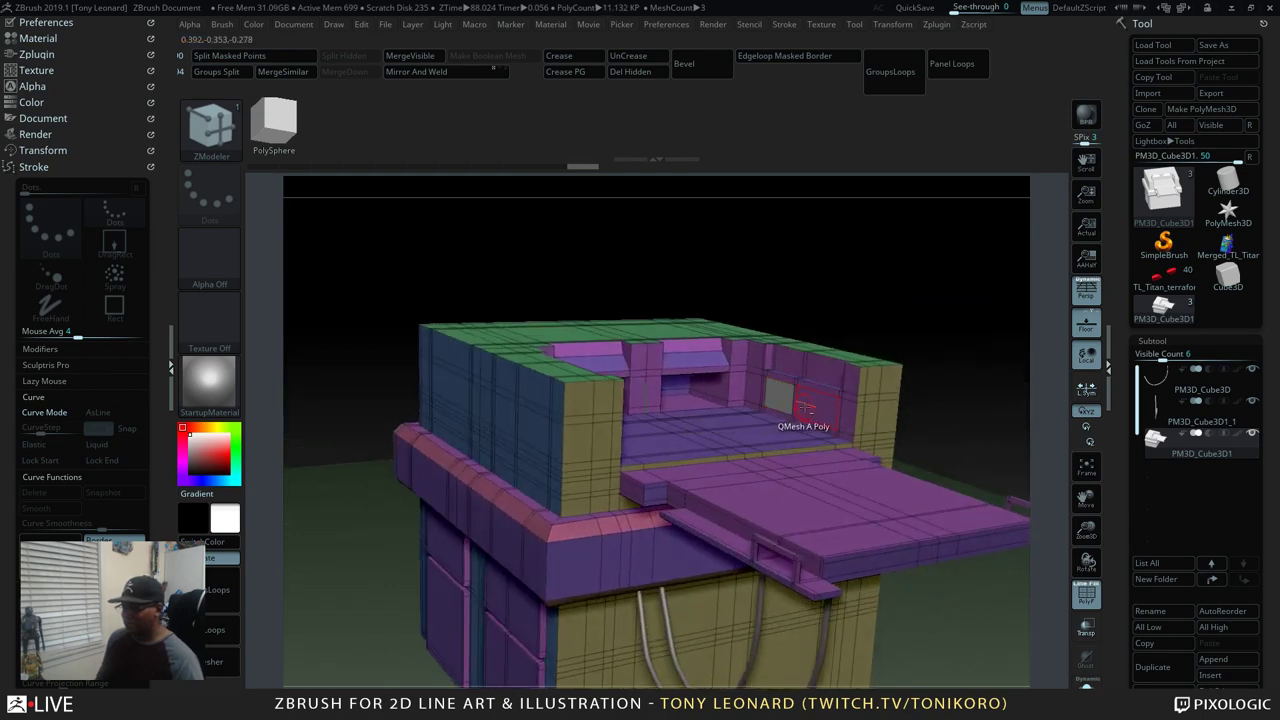
# Inset a window panel into the inner side wall polygon, undoing the extra inset
pyautogui.press('space')
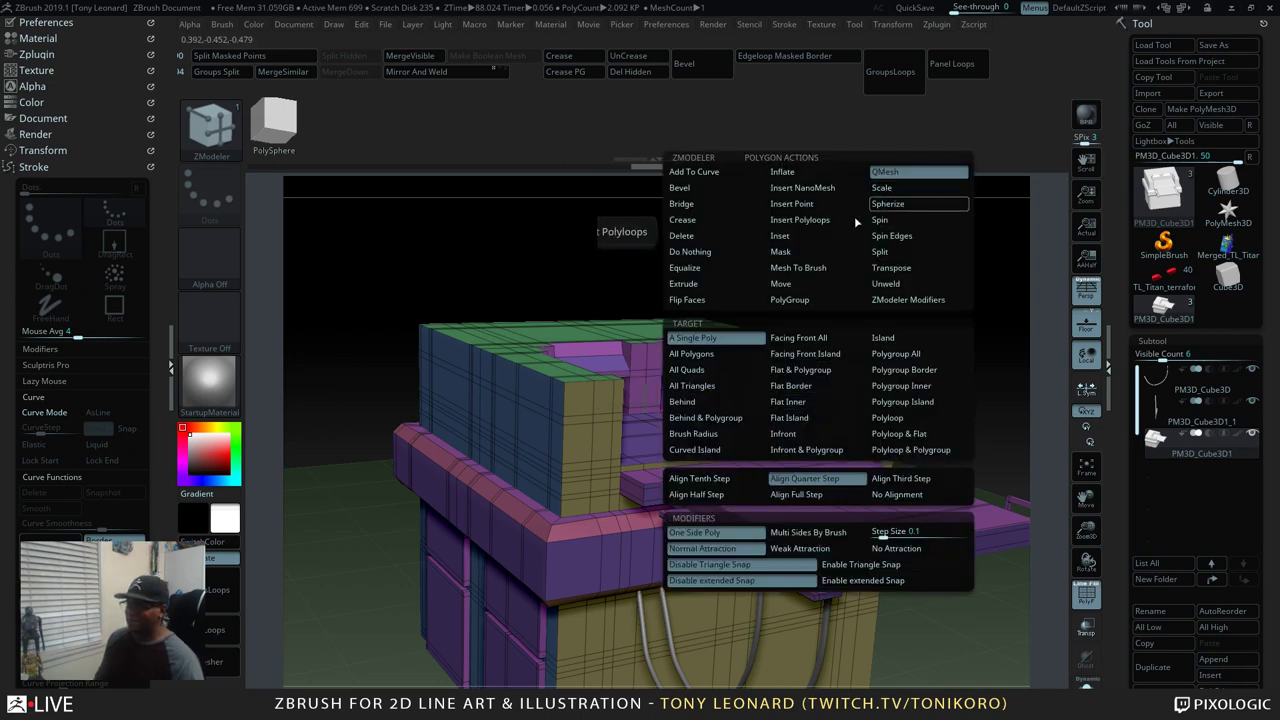
pyautogui.click(836, 236)
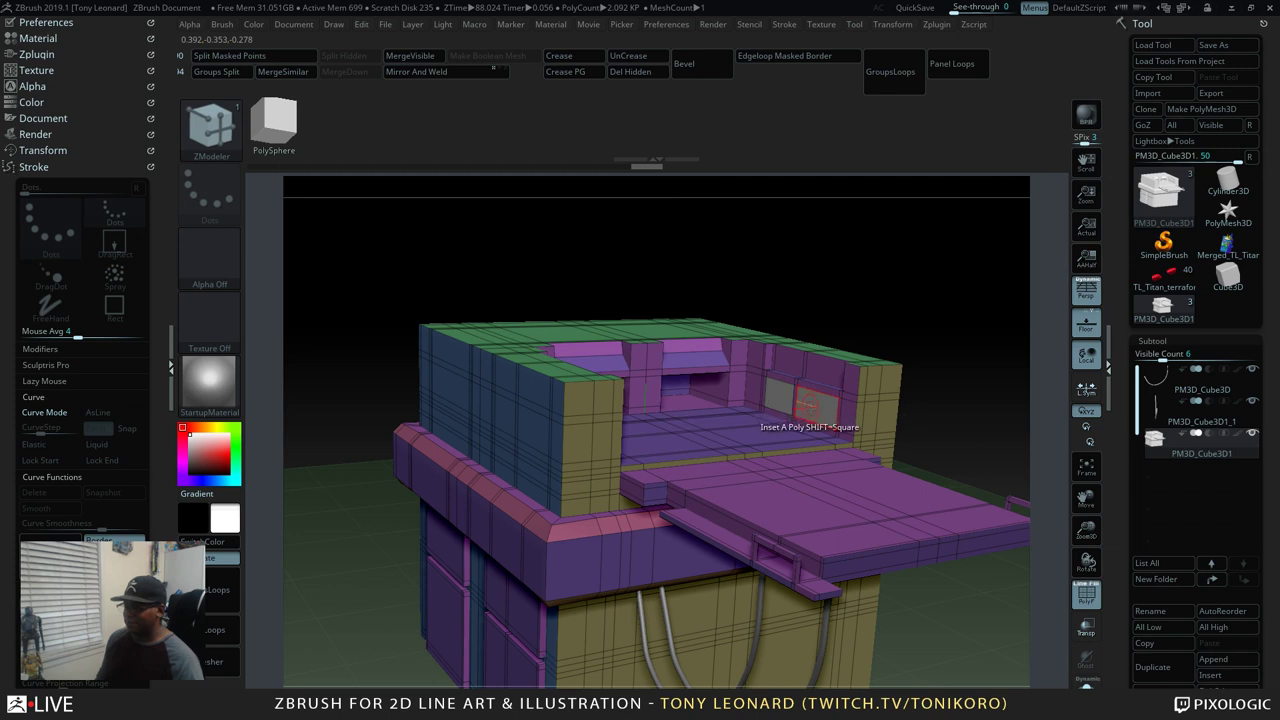
pyautogui.click(820, 406)
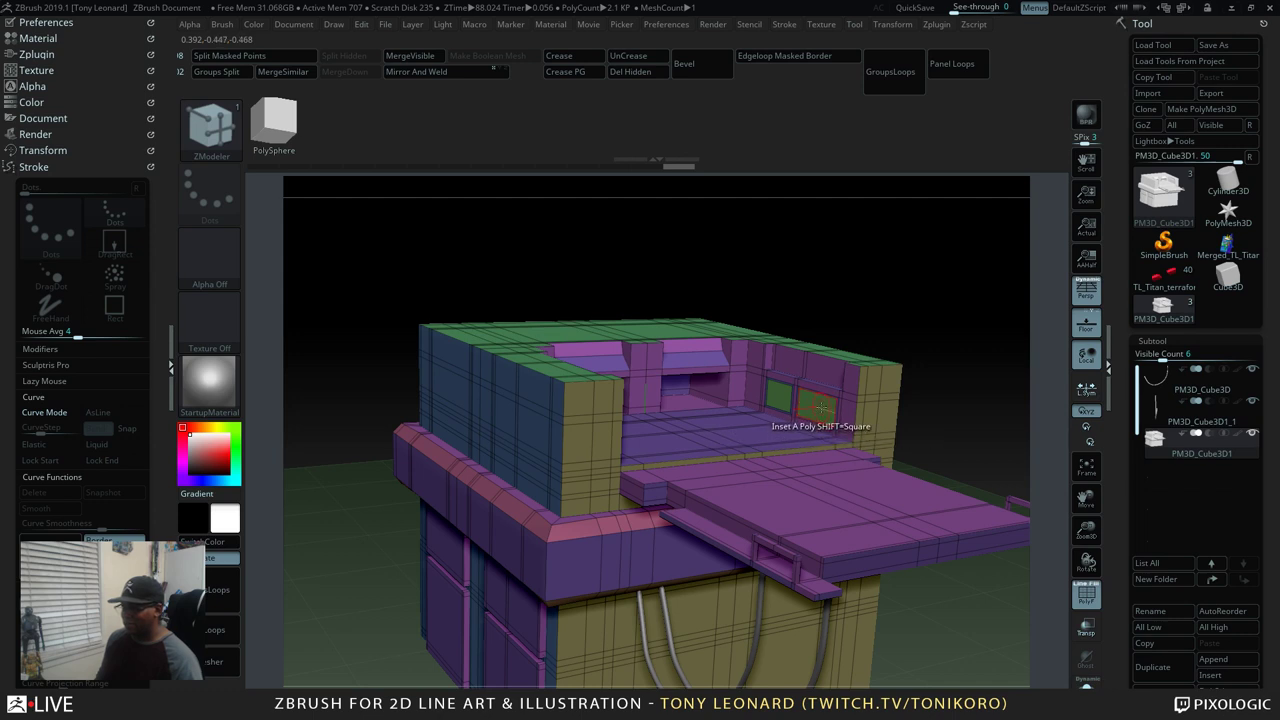
pyautogui.click(816, 408)
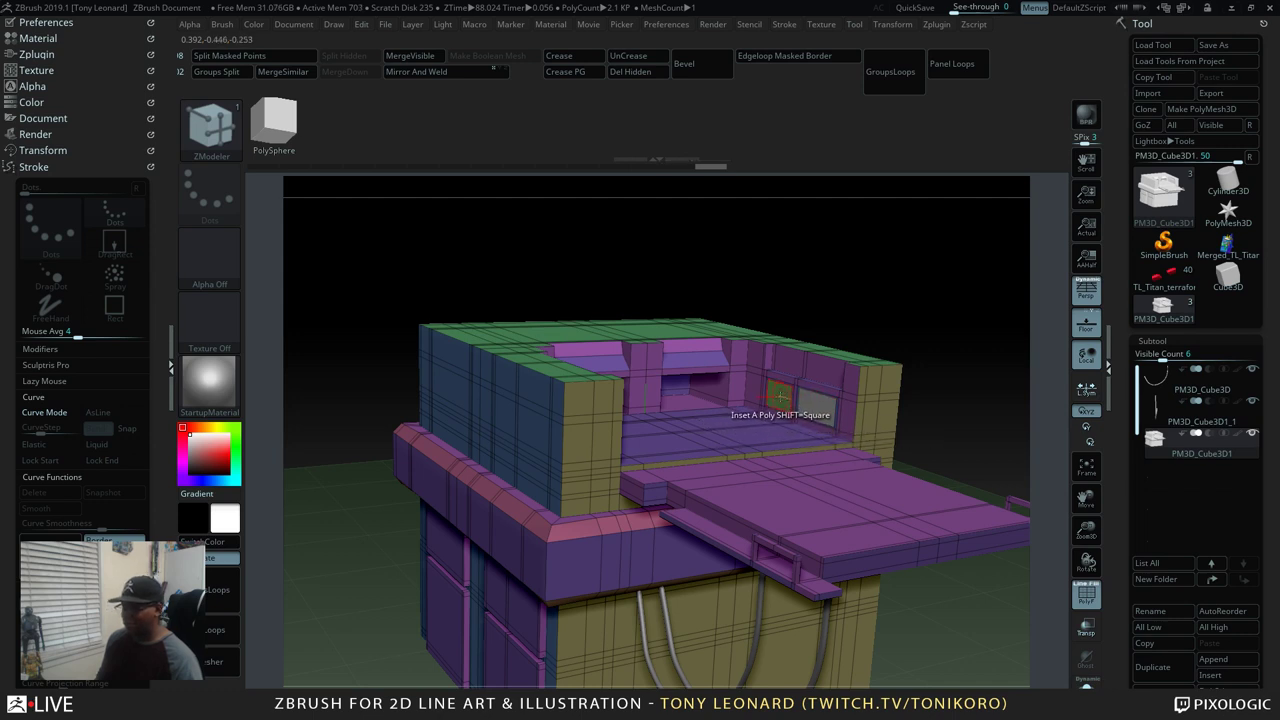
pyautogui.hotkey('ctrl', 'z')
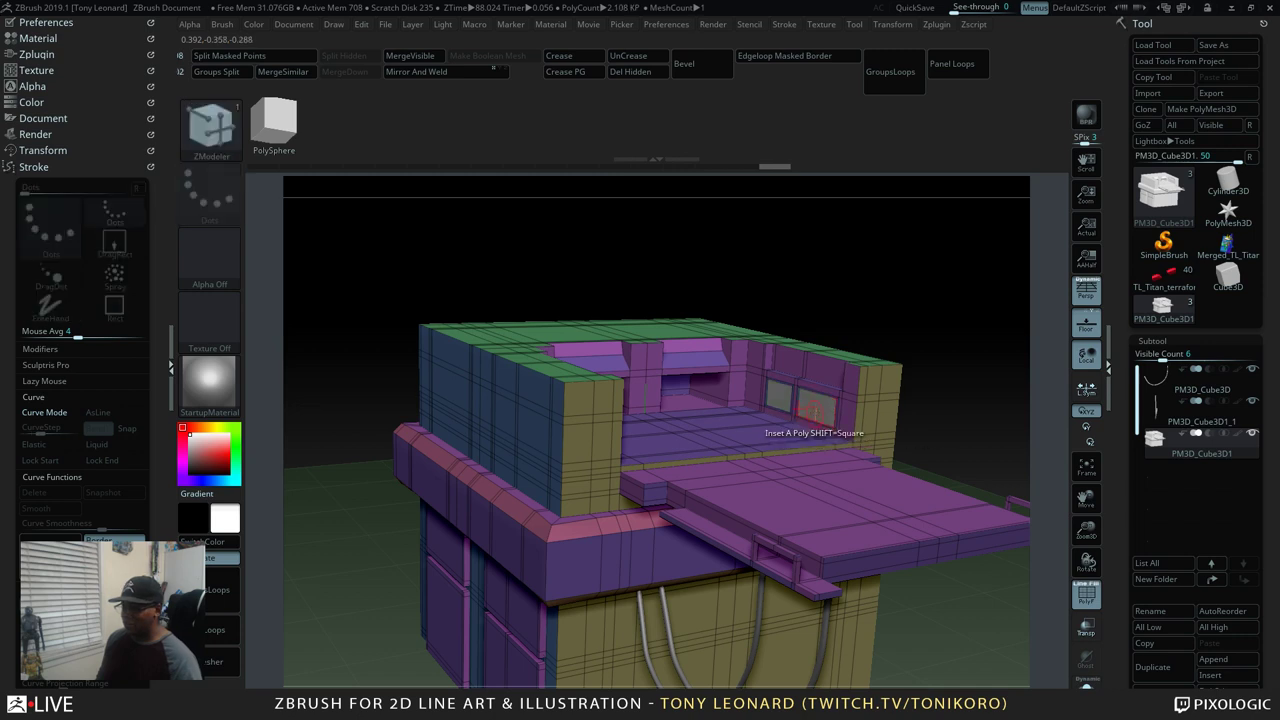
# Push the window face slightly into the wall using QMesh with Align Half Step
pyautogui.press('space')
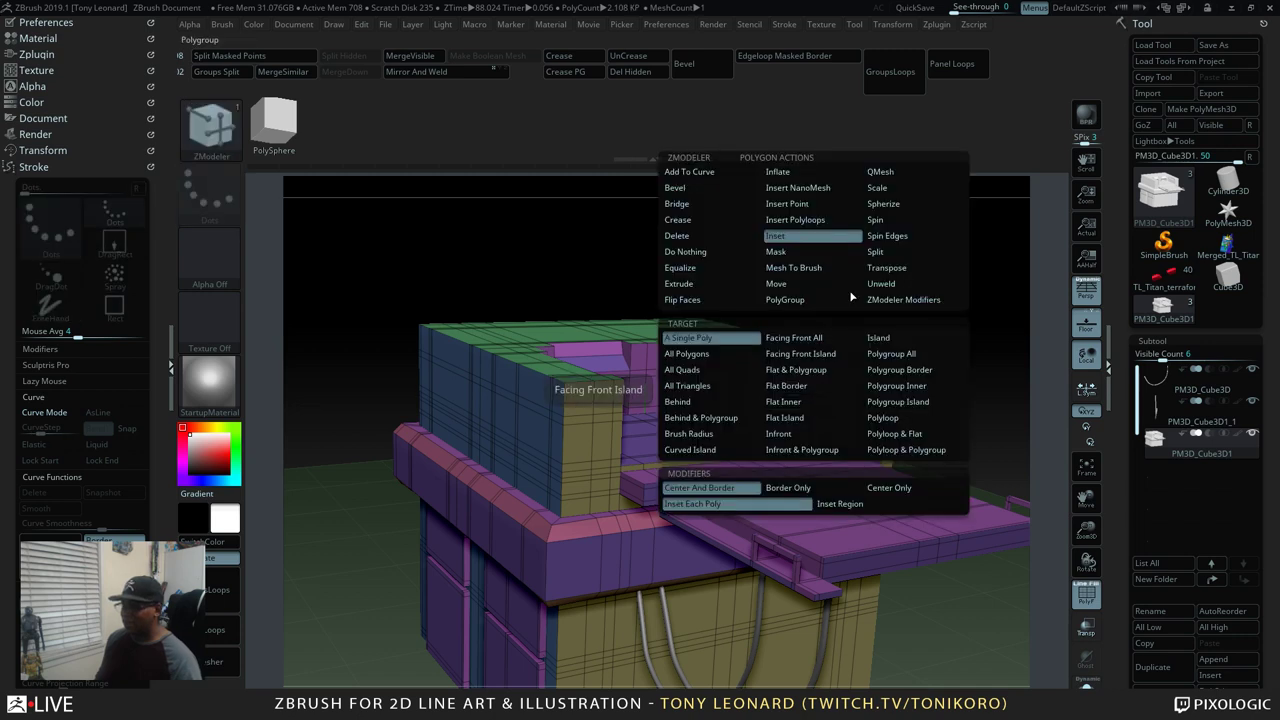
pyautogui.click(903, 176)
pyautogui.press('space')
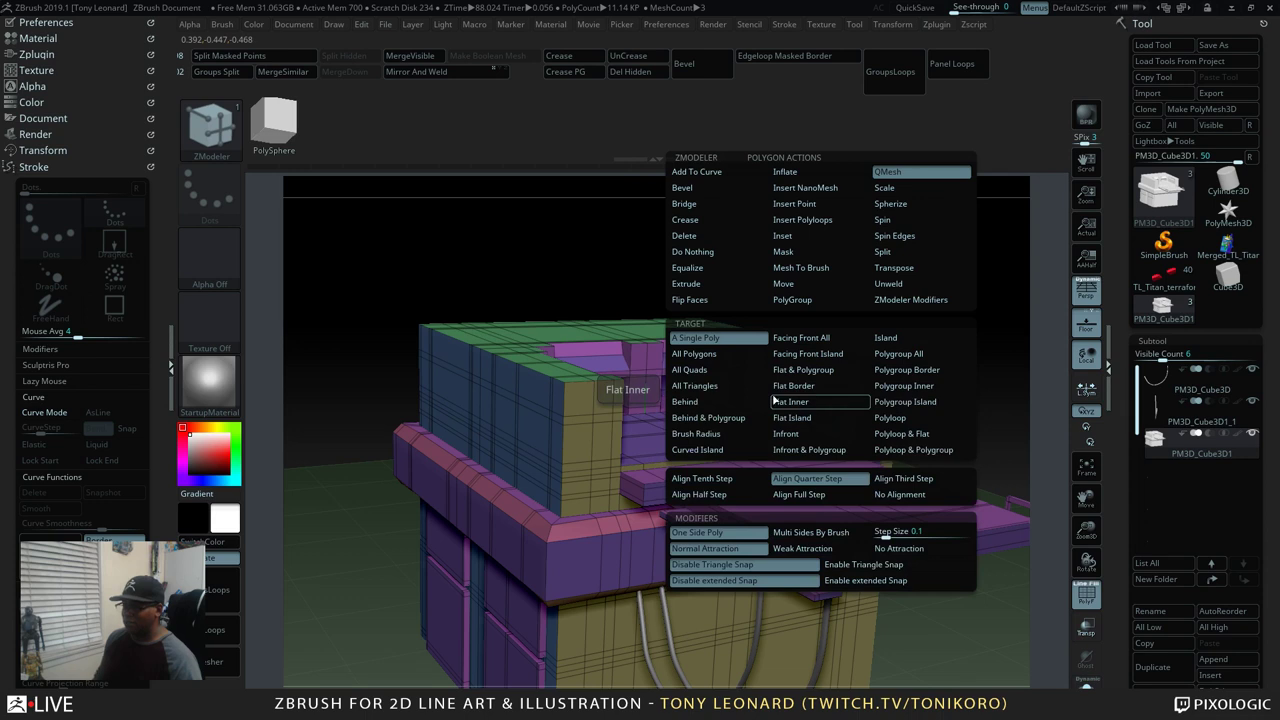
pyautogui.click(759, 490)
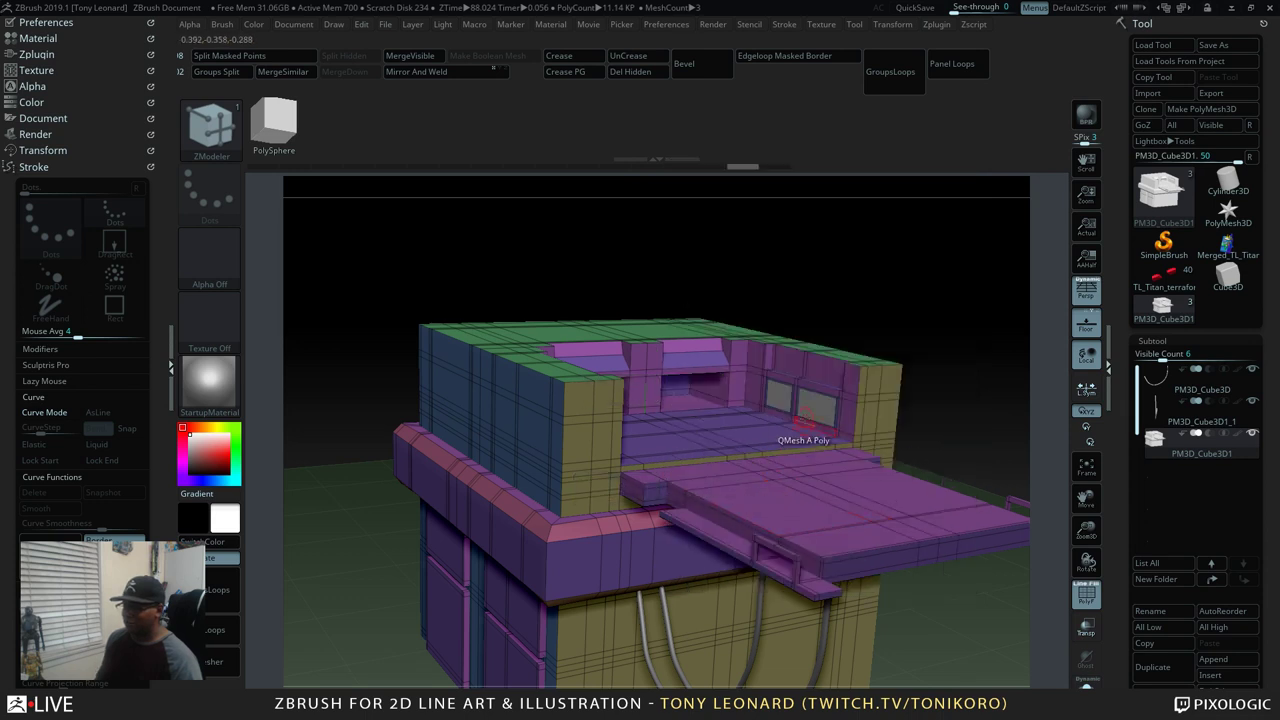
pyautogui.click(816, 407)
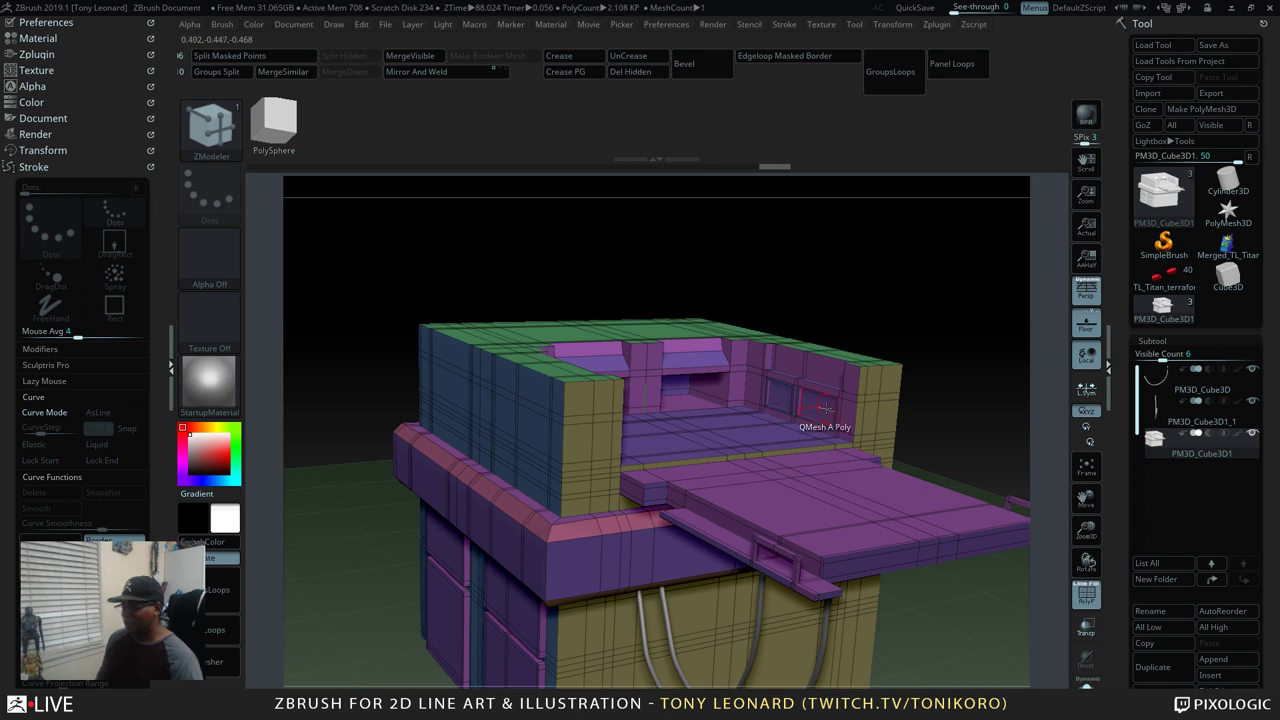
pyautogui.keyDown('alt'); pyautogui.moveTo(899, 410); pyautogui.dragTo(620, 450, button='right'); pyautogui.keyUp('alt')
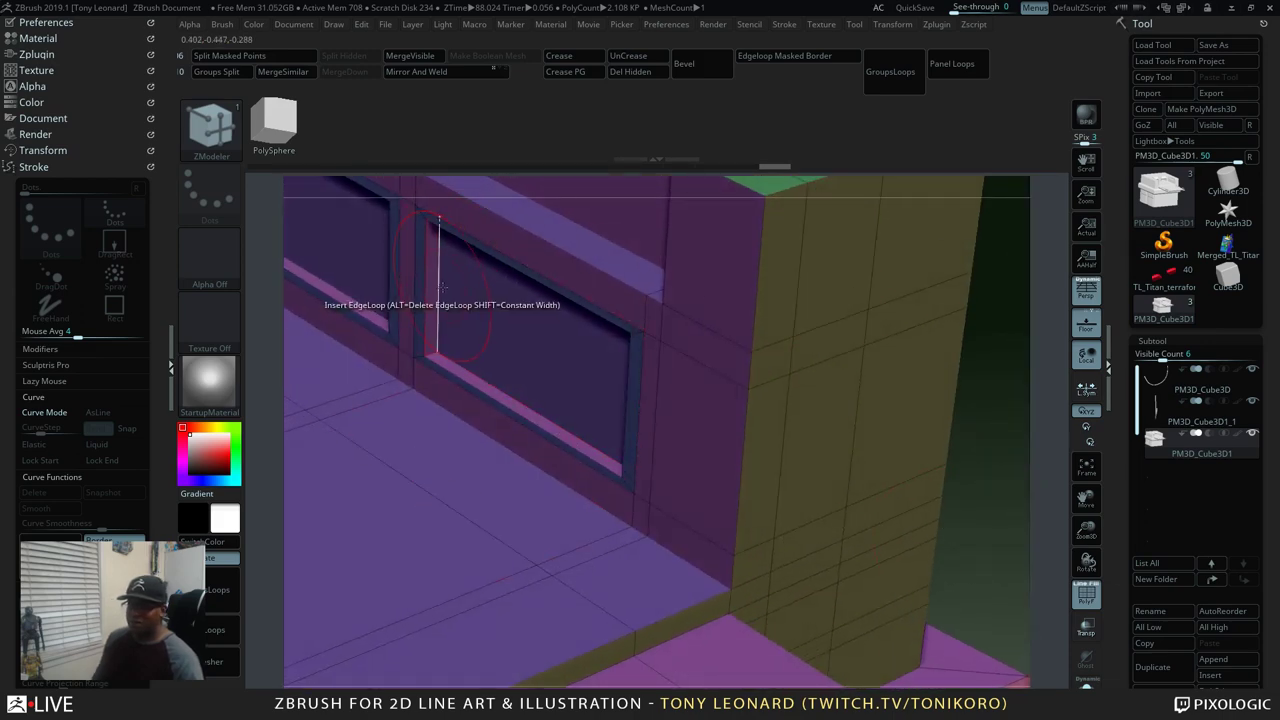
# Set Draw Size to 13 and make the ZModeler edge action Crease with an Edge target
pyautogui.write('s13')
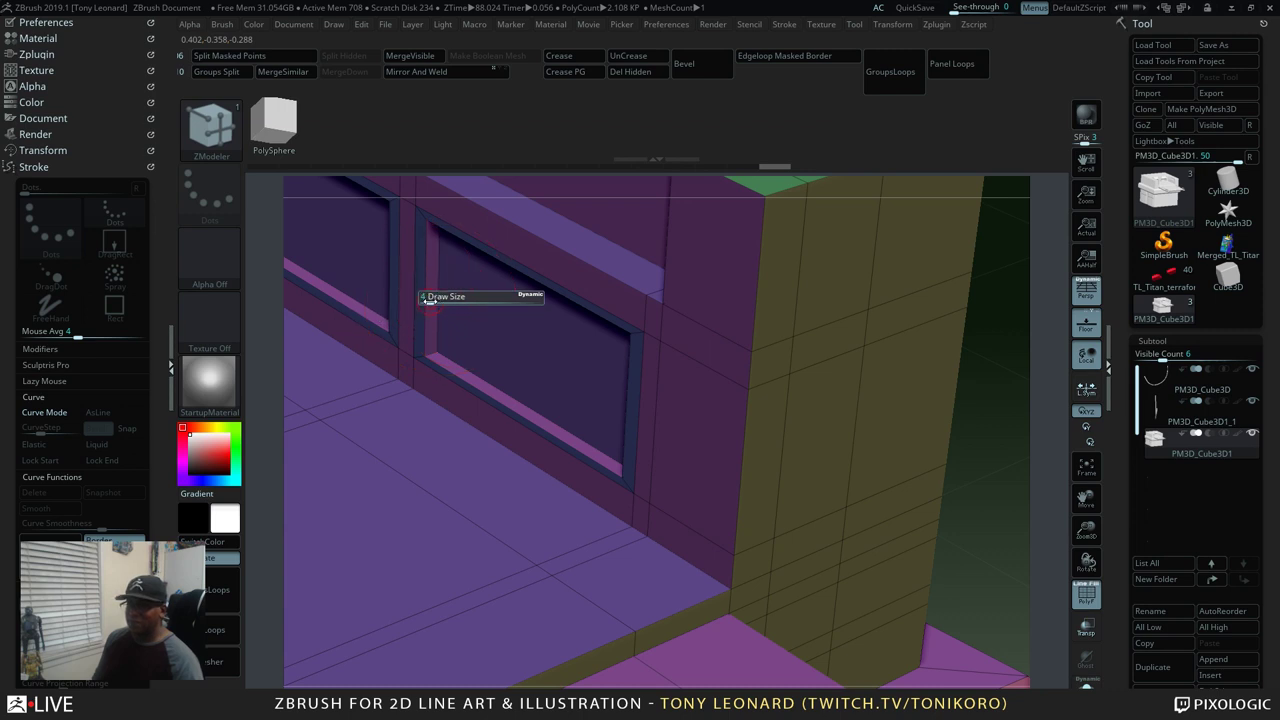
pyautogui.press('space')
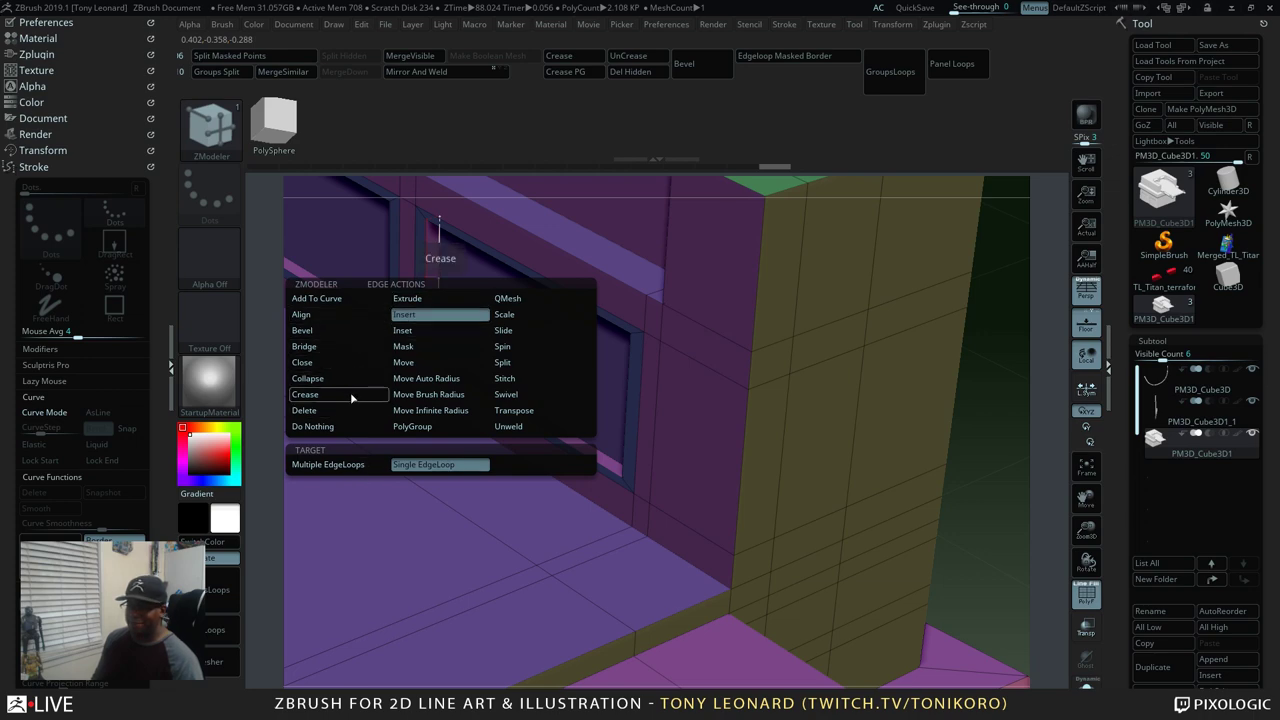
pyautogui.moveTo(997, 456); pyautogui.dragTo(966, 463)
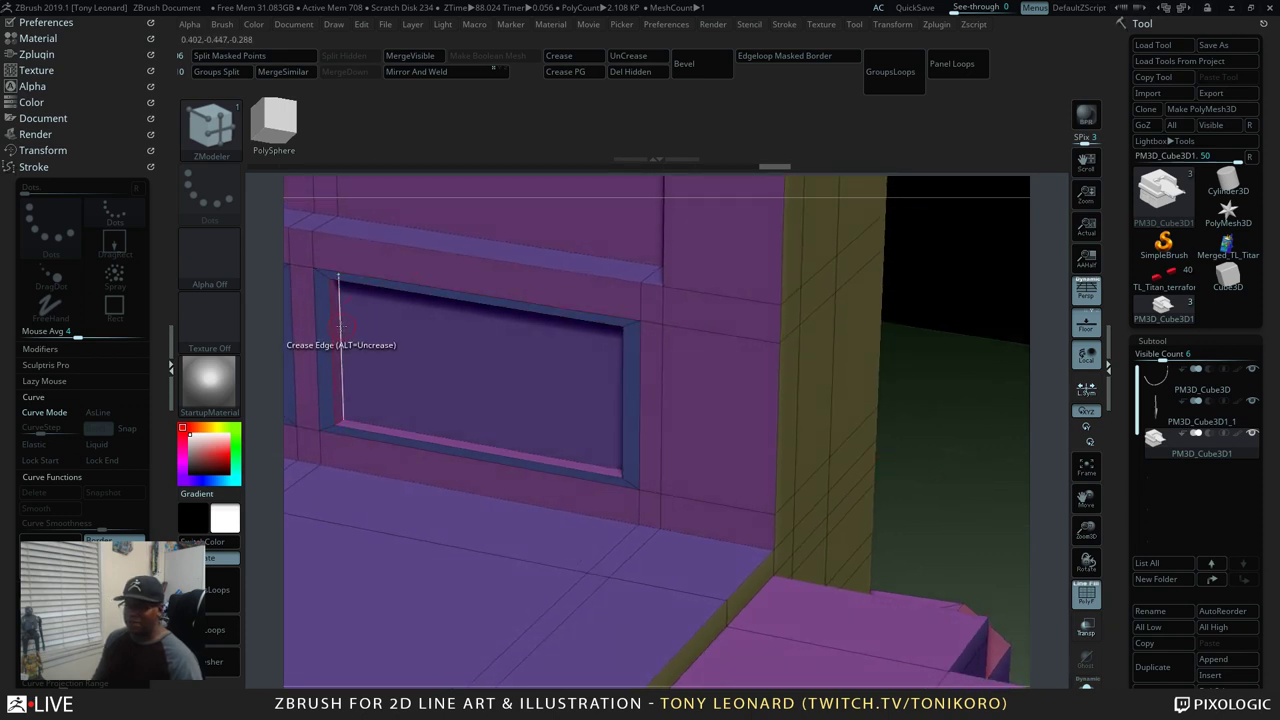
pyautogui.press('space')
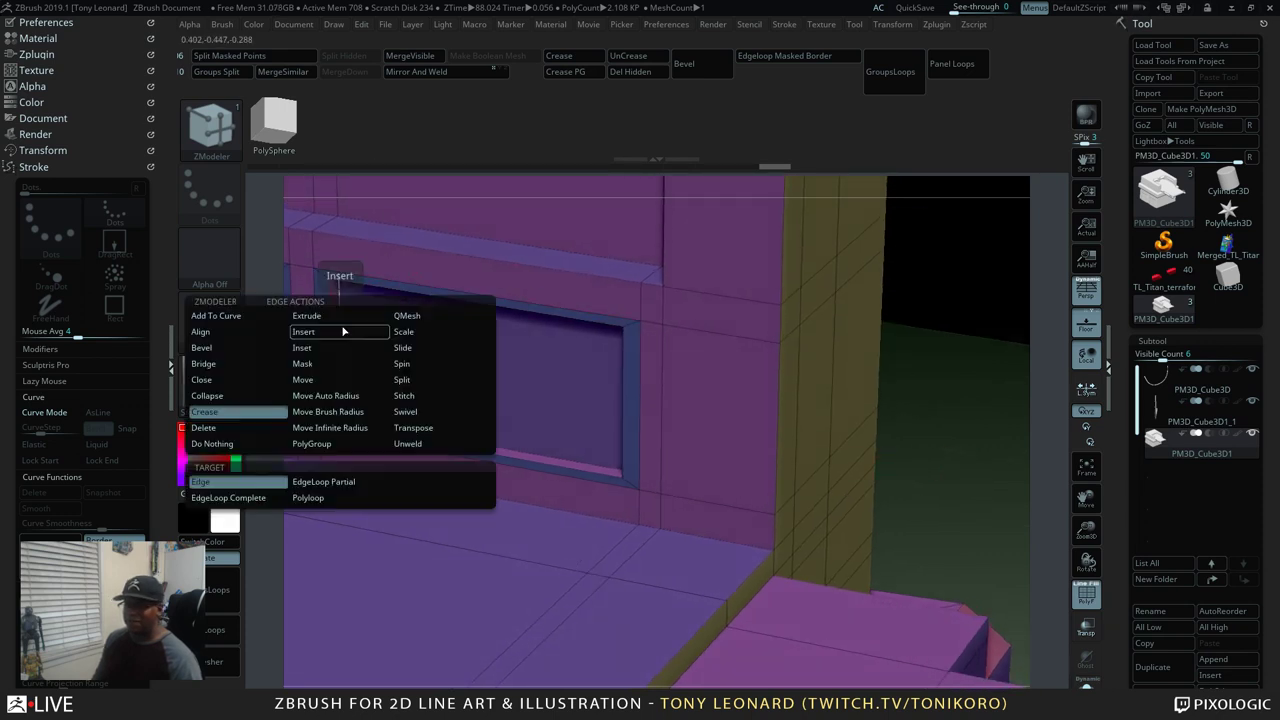
pyautogui.click(259, 487)
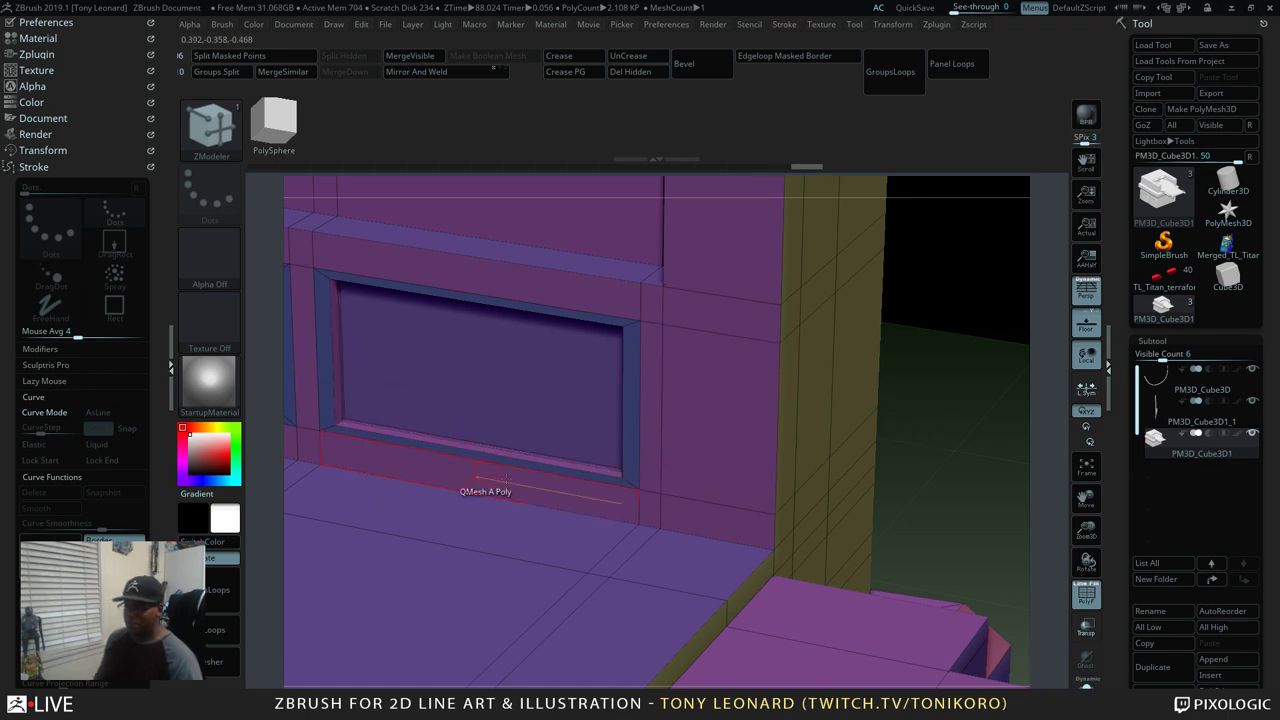
pyautogui.moveTo(505, 480); pyautogui.dragTo(905, 402, button='right')
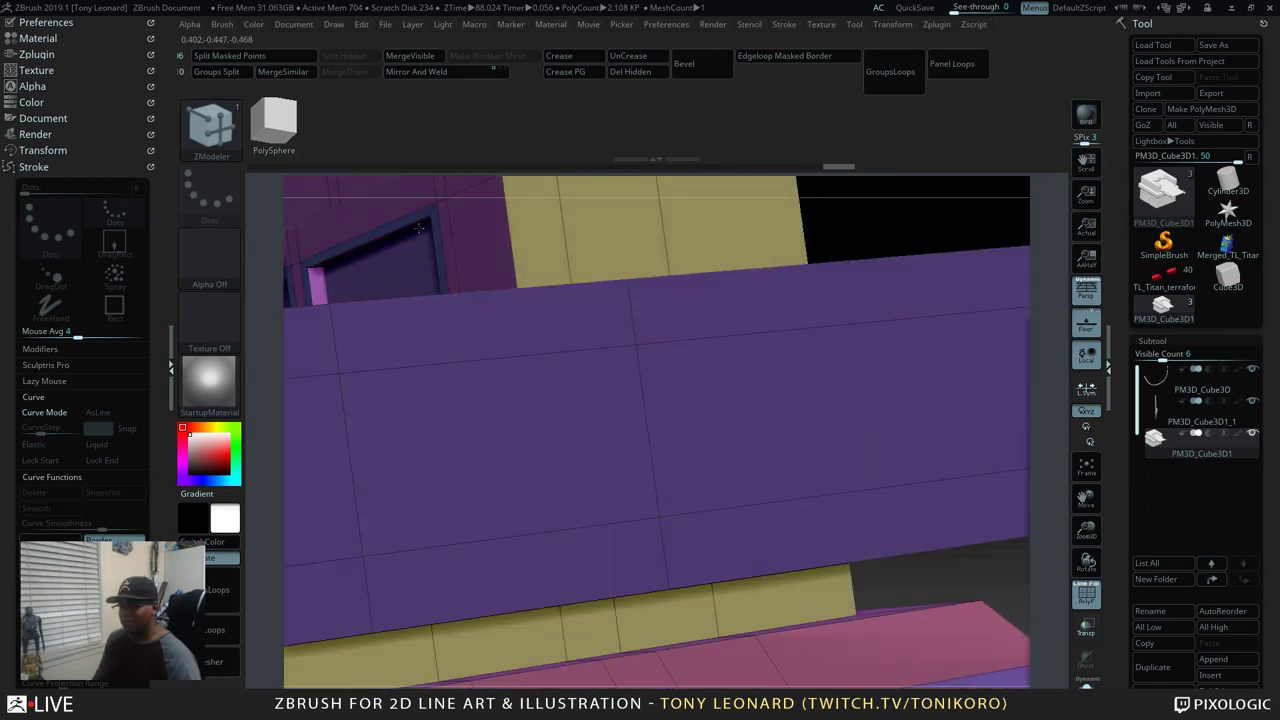
# Set the ZModeler point action to Do Nothing
pyautogui.moveTo(909, 209); pyautogui.dragTo(1000, 276, button='right')
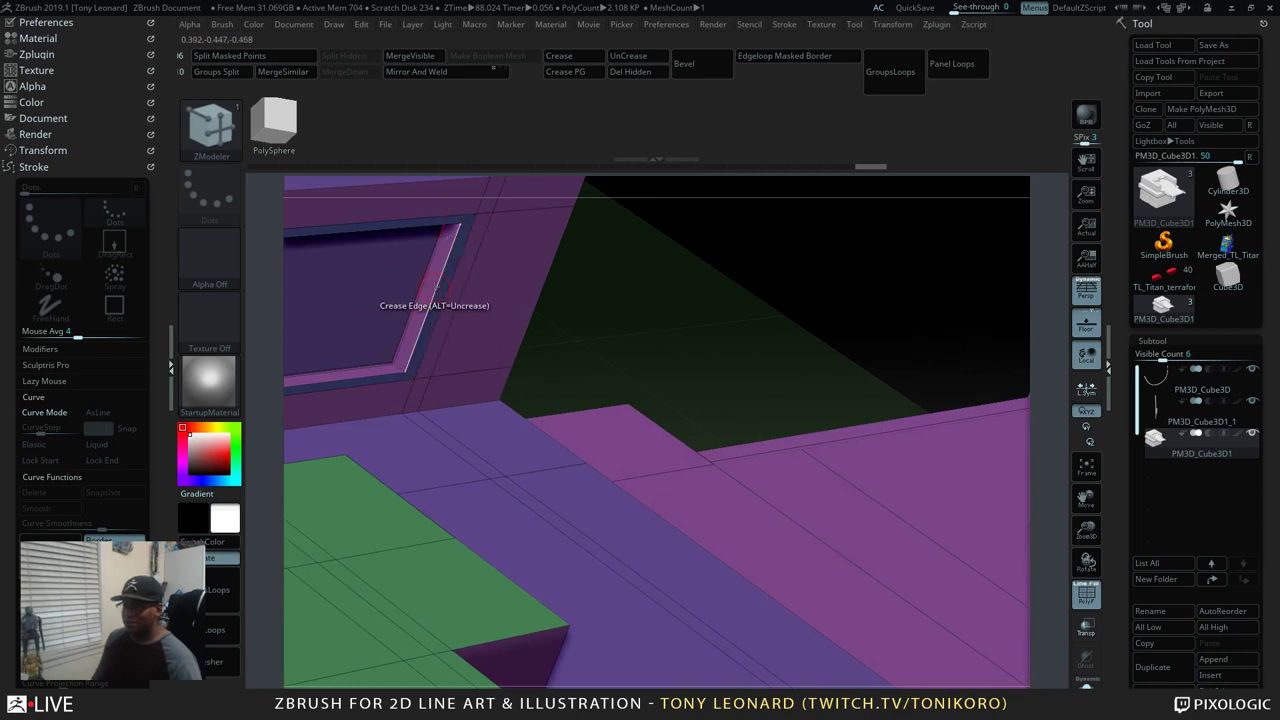
pyautogui.moveTo(791, 269); pyautogui.dragTo(800, 292, button='right')
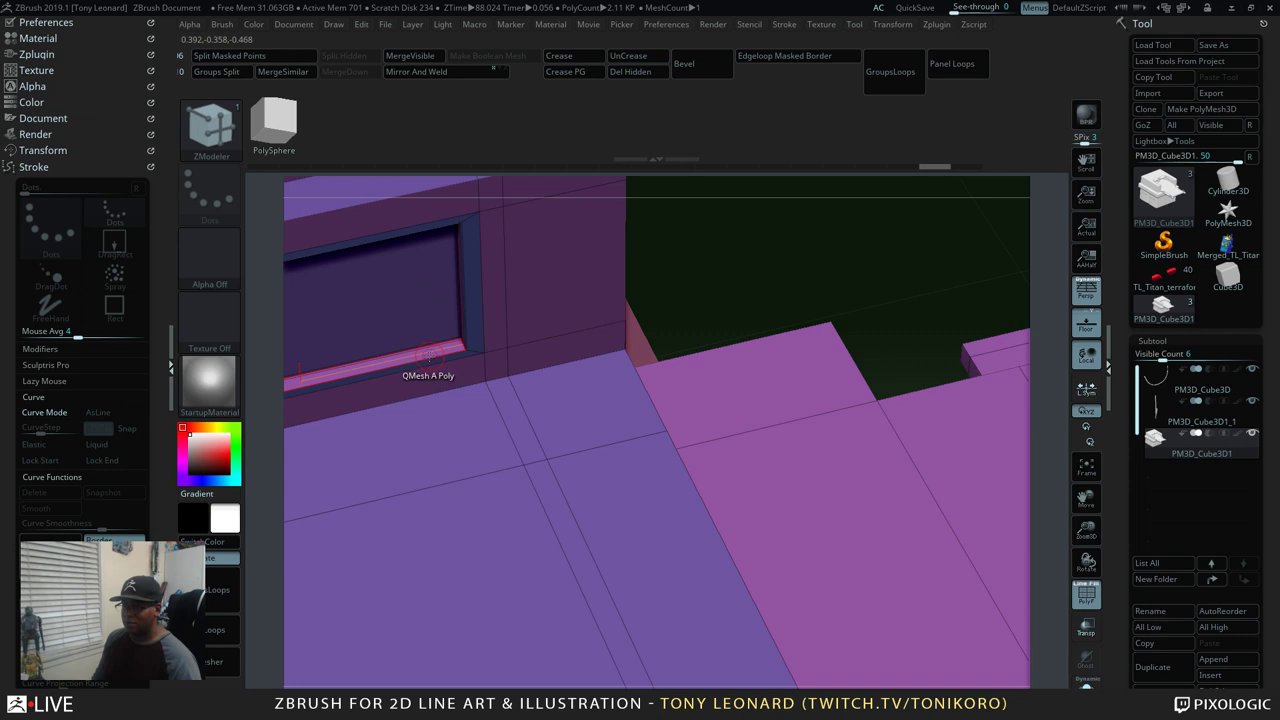
pyautogui.press('space')
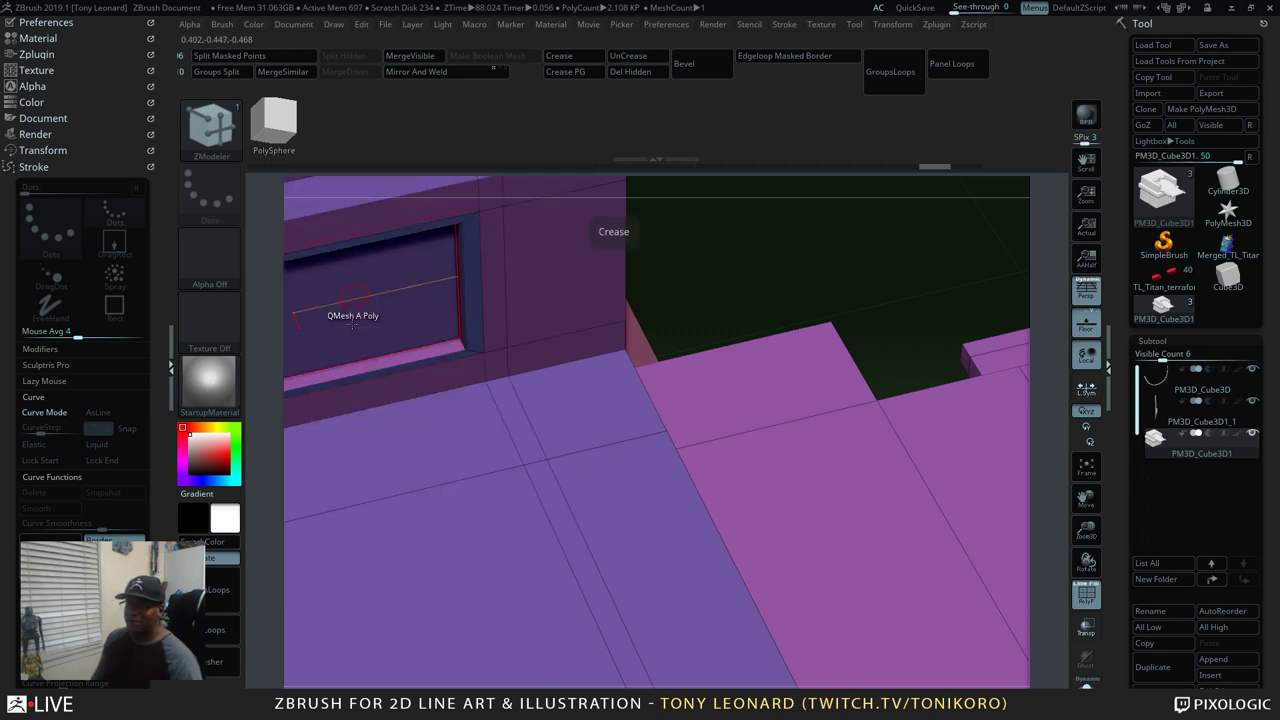
pyautogui.press('space')
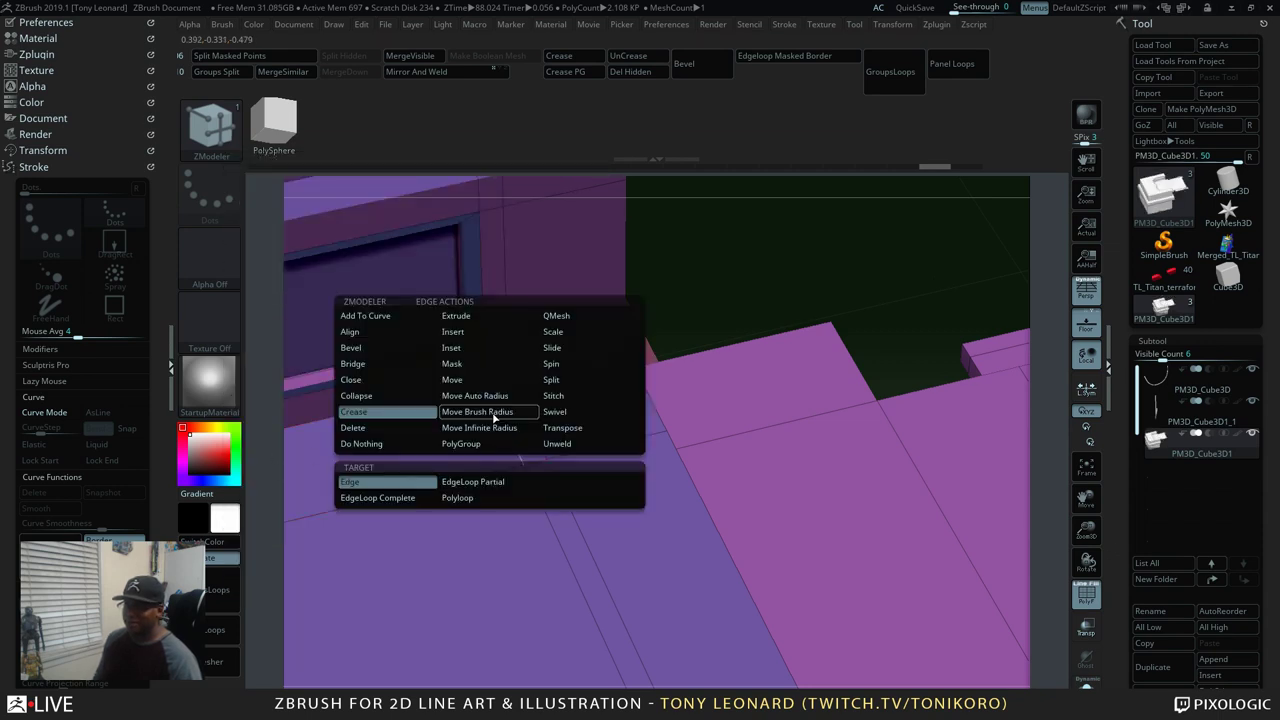
pyautogui.press('space')
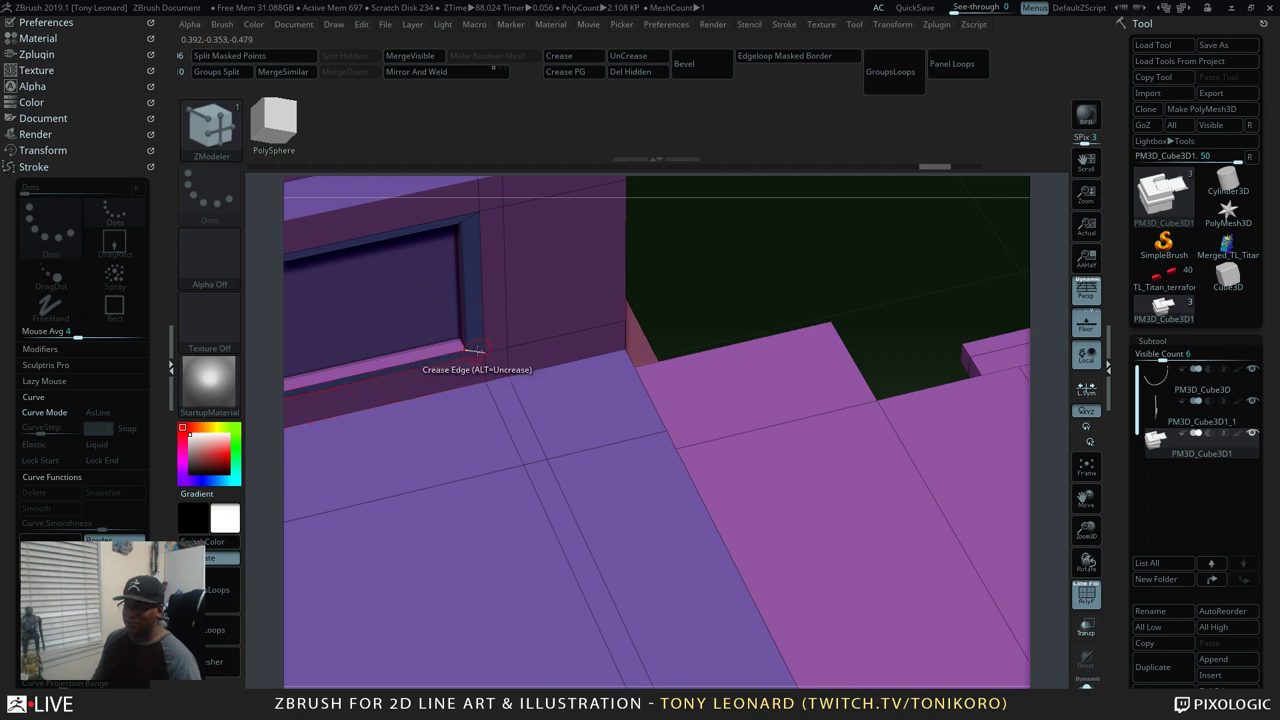
pyautogui.press('space')
pyautogui.click(477, 411)
pyautogui.press('space')
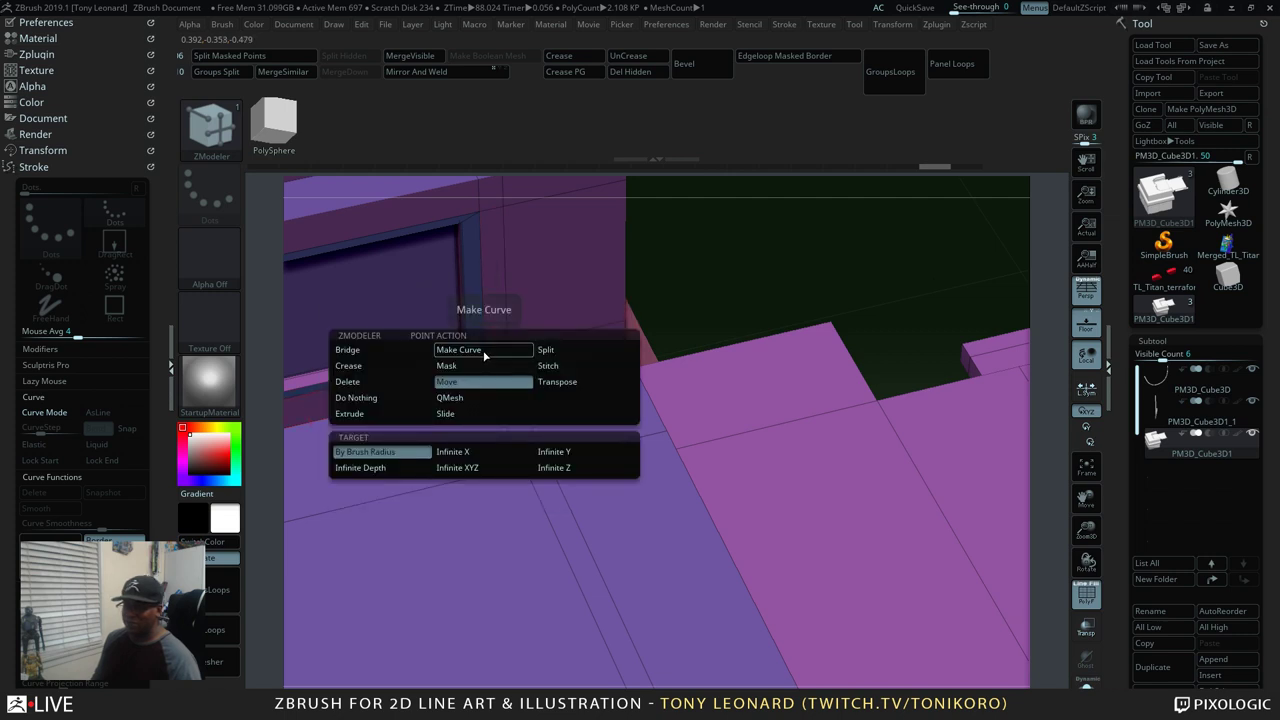
pyautogui.click(386, 404)
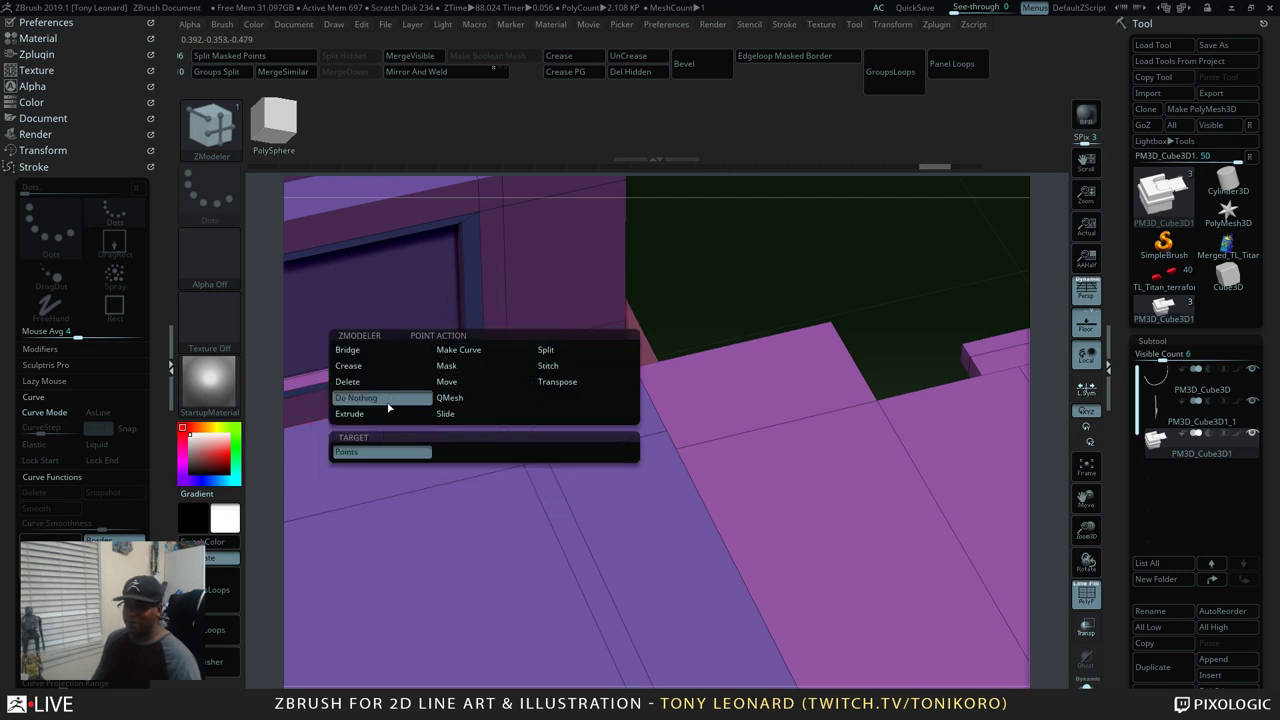
# Hide the mesh on one side of the window wall, leaving about 10.6K polygons
pyautogui.moveTo(732, 257); pyautogui.dragTo(720, 371)
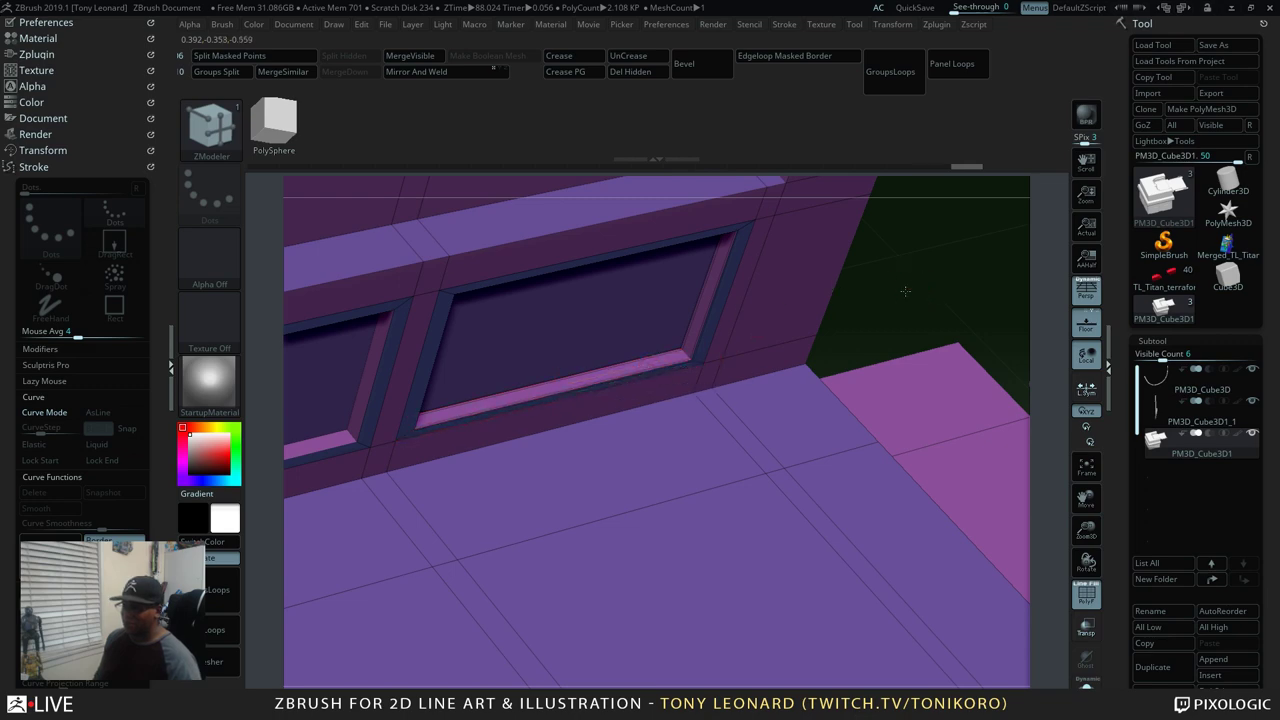
pyautogui.moveTo(903, 286); pyautogui.dragTo(829, 268)
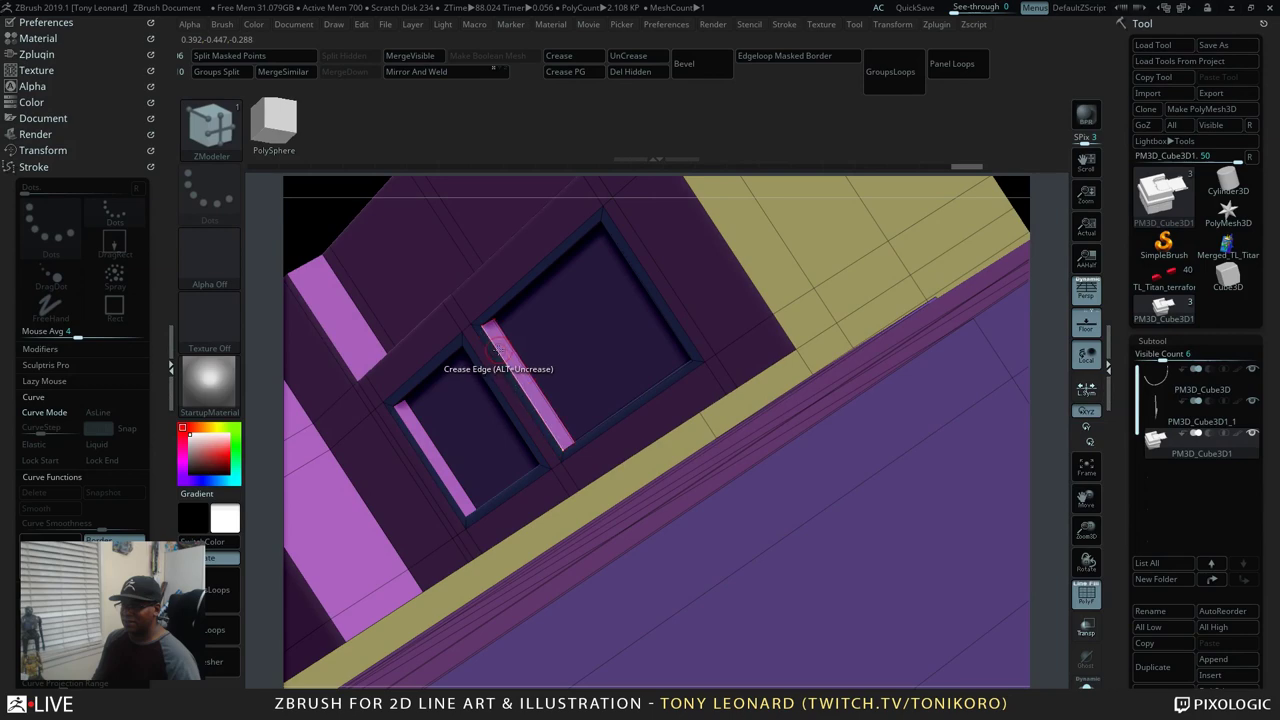
pyautogui.moveTo(309, 194)
pyautogui.mouseDown()
pyautogui.moveTo(609, 437)
pyautogui.moveTo(654, 323)
pyautogui.moveTo(662, 316)
pyautogui.moveTo(634, 360)
pyautogui.moveTo(671, 363)
pyautogui.moveTo(706, 289)
pyautogui.moveTo(515, 158)
pyautogui.moveTo(823, 254)
pyautogui.moveTo(780, 263)
pyautogui.moveTo(964, 307)
pyautogui.moveTo(949, 266)
pyautogui.moveTo(774, 700)
pyautogui.moveTo(676, 719)
pyautogui.mouseUp()
pyautogui.moveTo(931, 451); pyautogui.dragTo(949, 629)
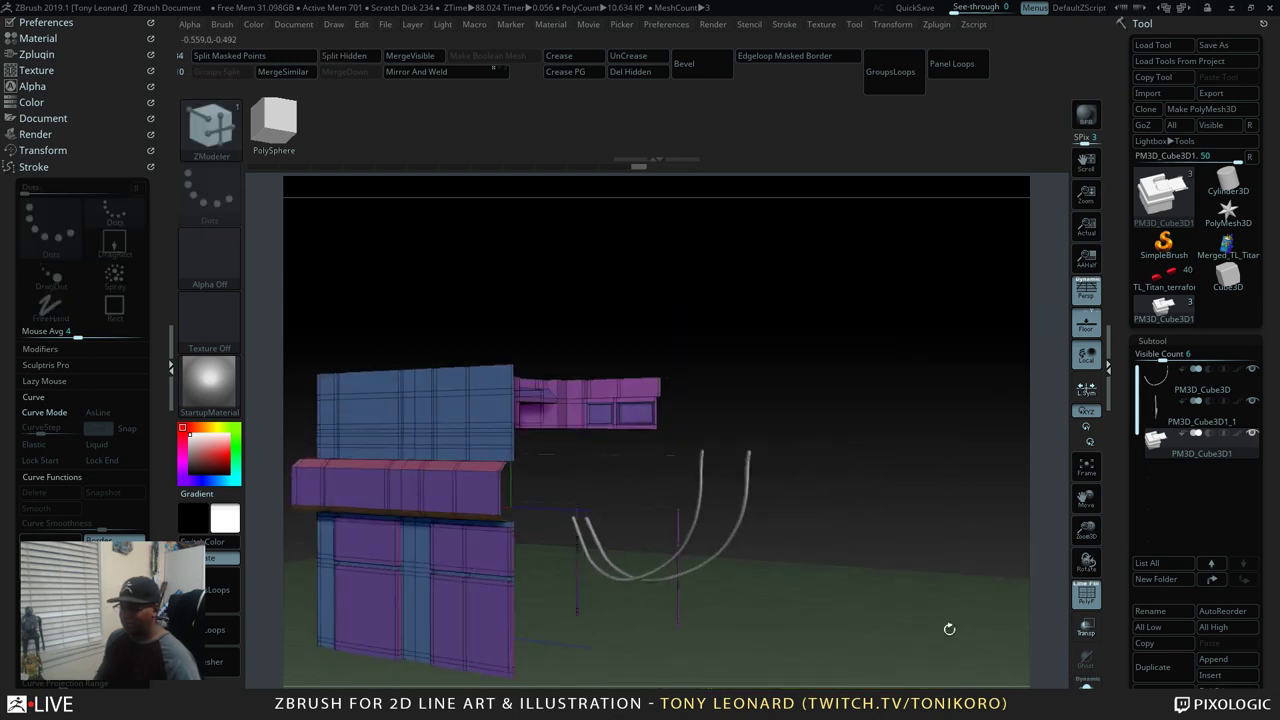
# Frame the window mesh, inspect its panel edges from every side, then view the whole box model
pyautogui.press('f')
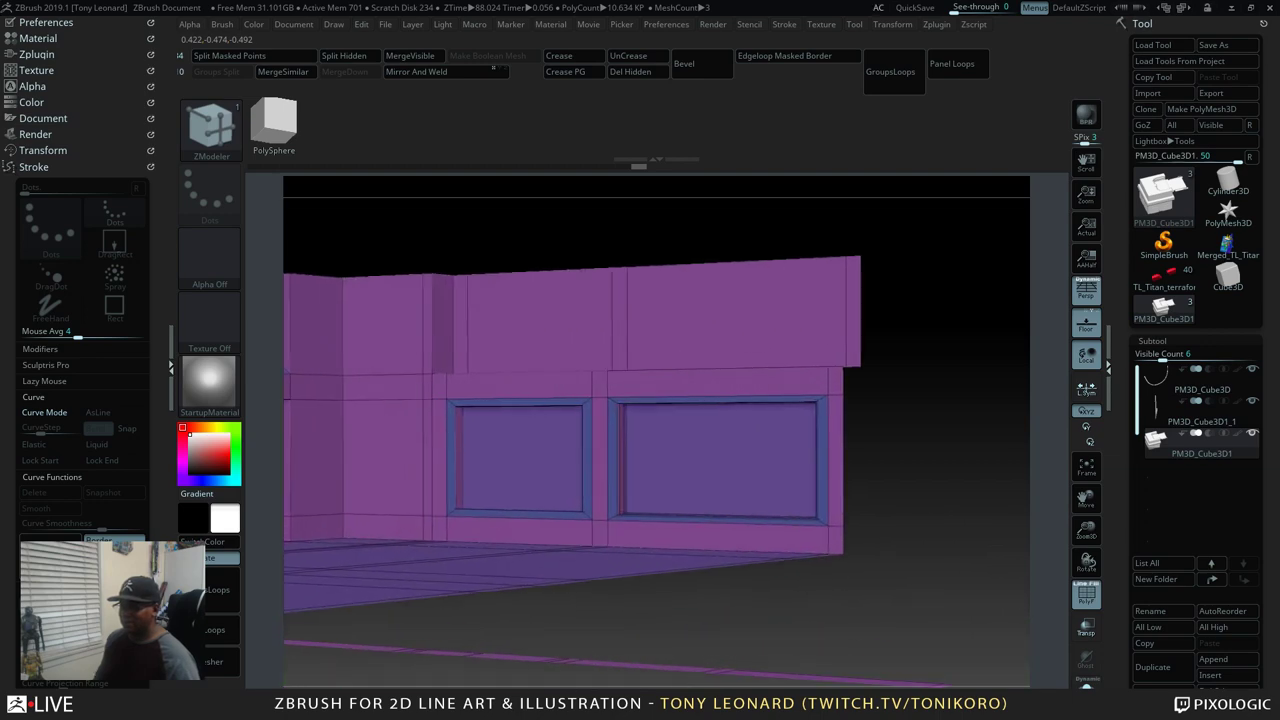
pyautogui.moveTo(972, 520); pyautogui.dragTo(972, 517)
pyautogui.moveTo(981, 504); pyautogui.dragTo(980, 491)
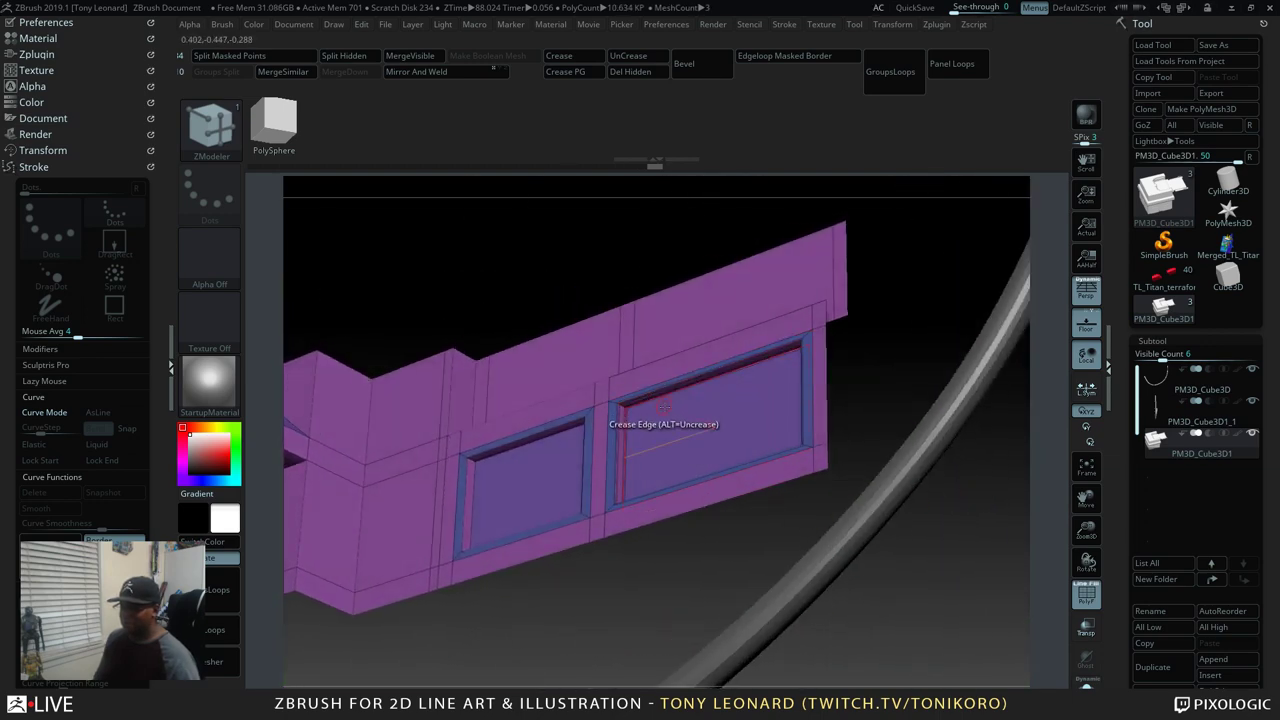
pyautogui.moveTo(946, 337); pyautogui.dragTo(912, 387)
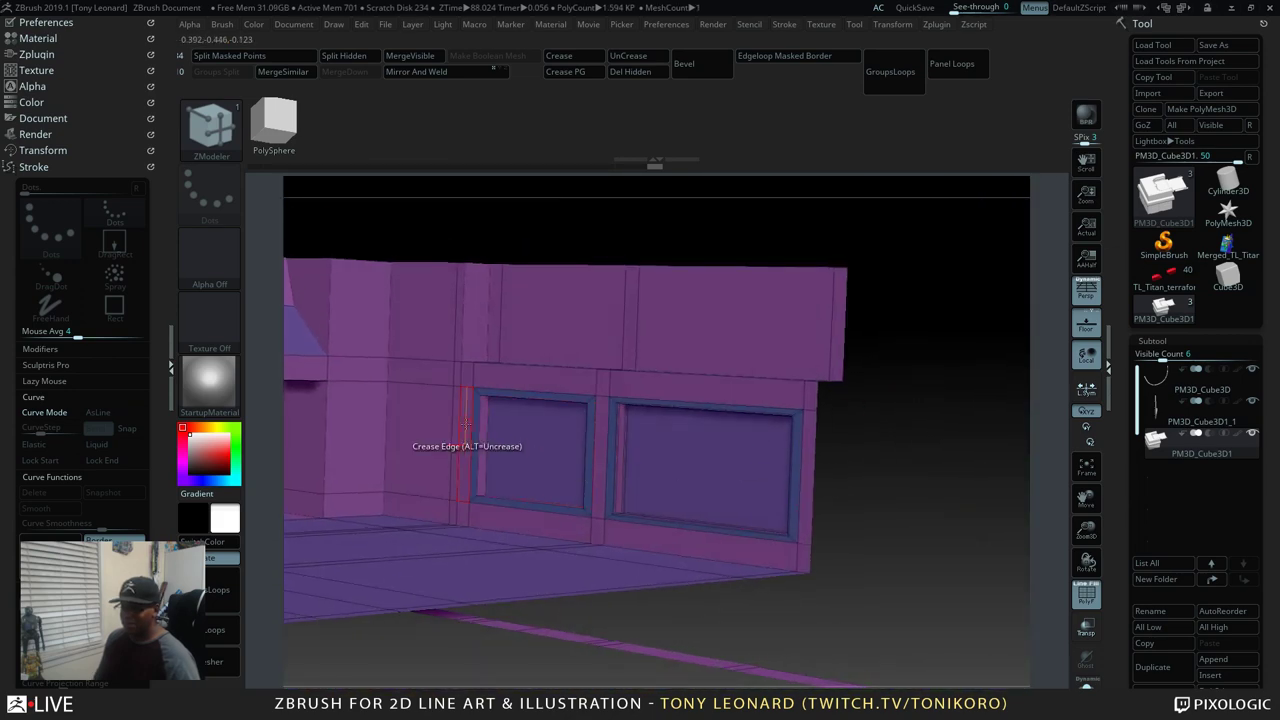
pyautogui.moveTo(957, 514); pyautogui.dragTo(600, 380)
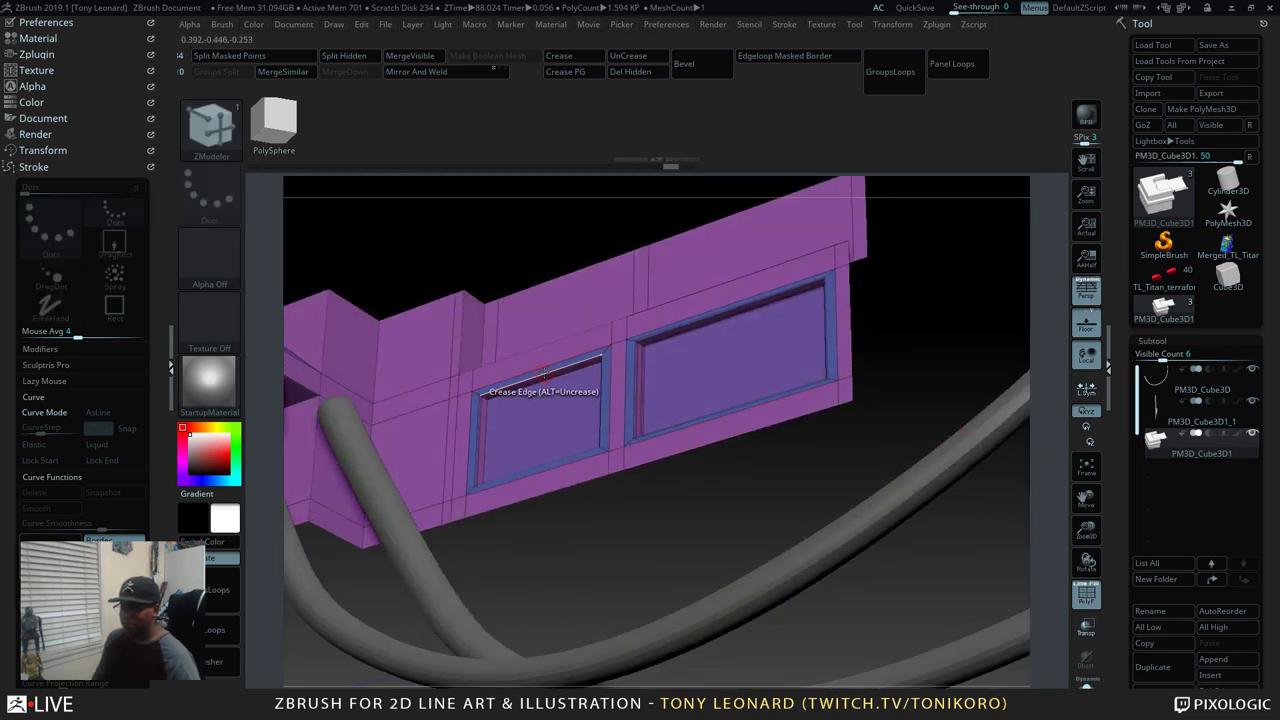
pyautogui.moveTo(912, 327); pyautogui.dragTo(445, 478)
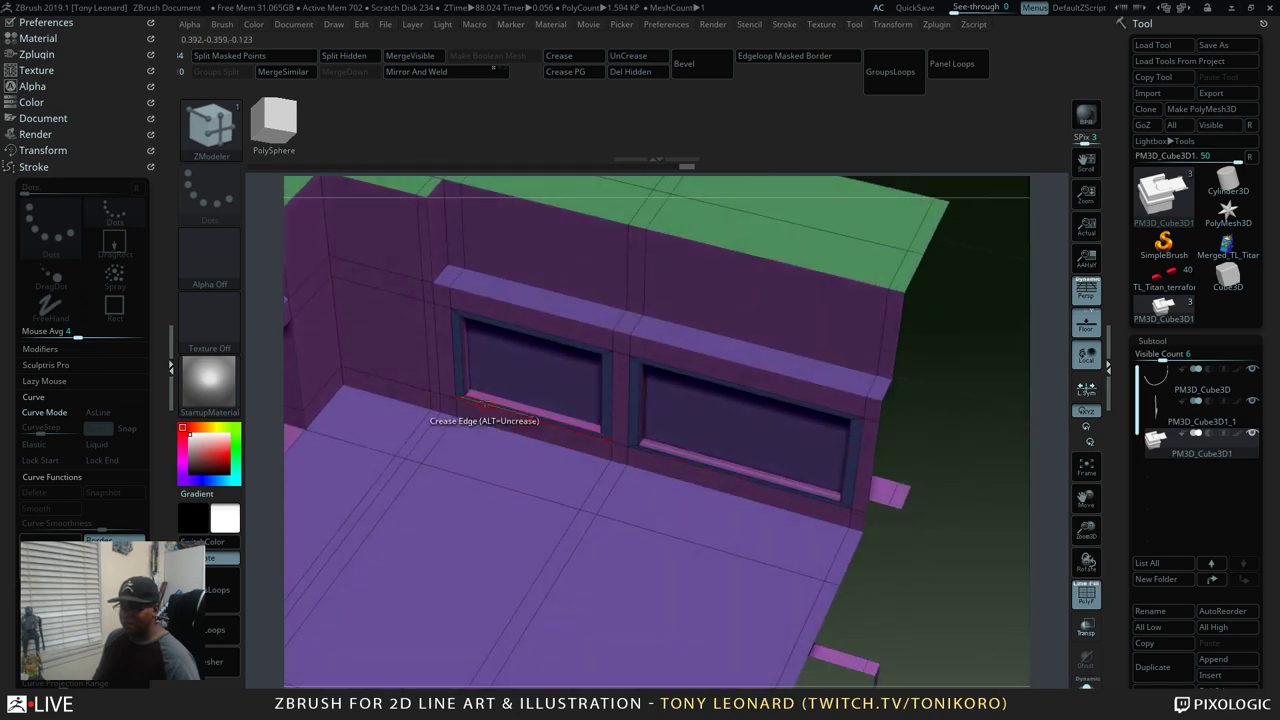
pyautogui.moveTo(930, 423); pyautogui.dragTo(584, 385)
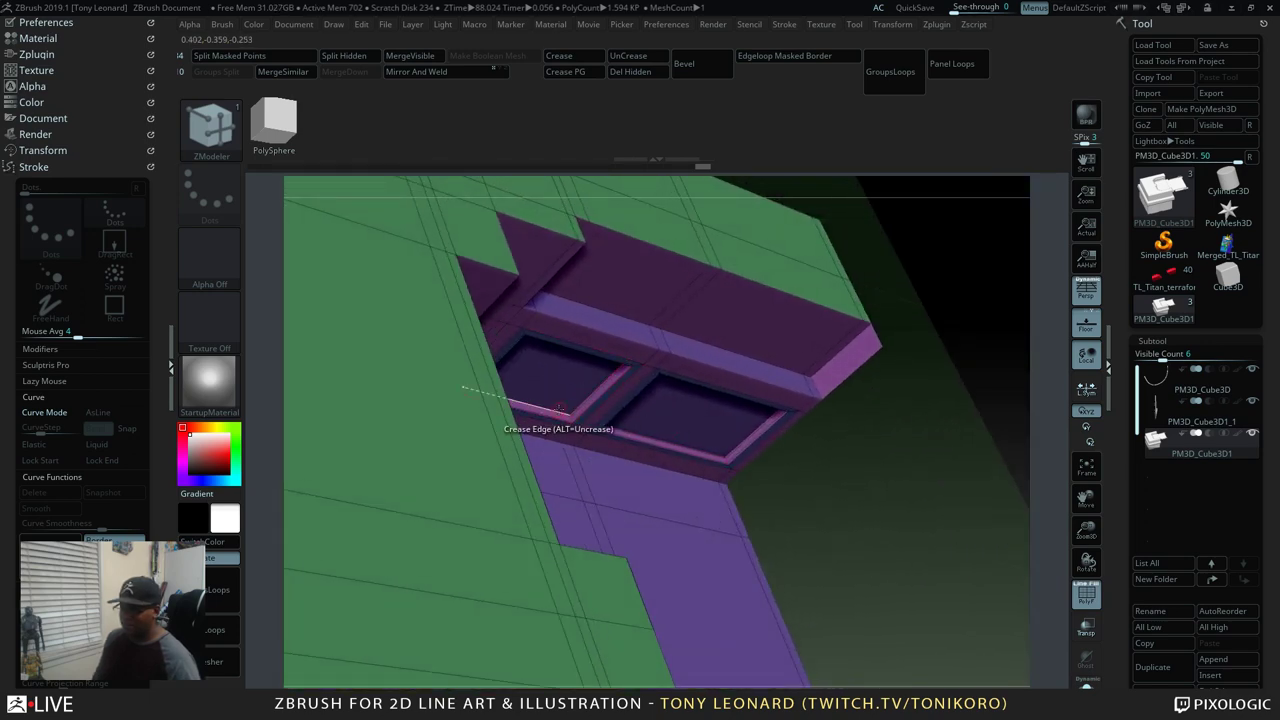
pyautogui.moveTo(905, 445); pyautogui.dragTo(862, 338)
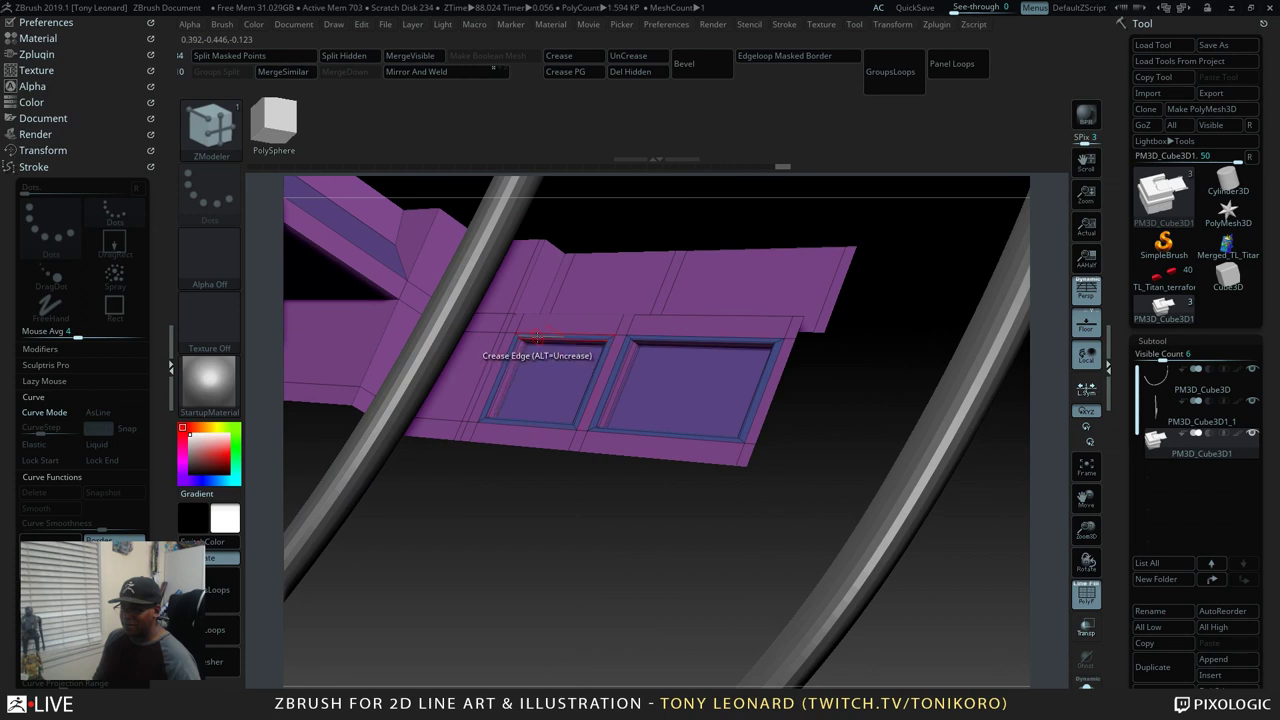
pyautogui.moveTo(775, 416); pyautogui.dragTo(875, 385)
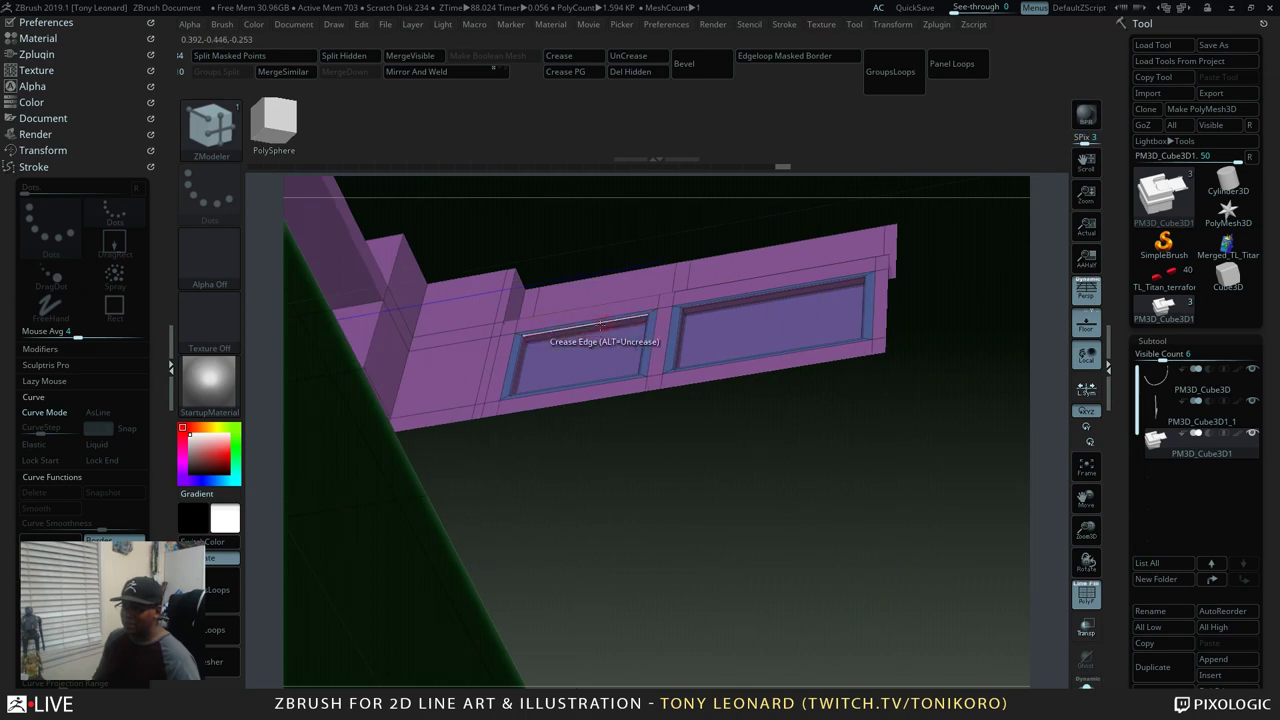
pyautogui.moveTo(752, 503); pyautogui.dragTo(812, 592)
pyautogui.moveTo(960, 286); pyautogui.dragTo(740, 640)
# Set Crease to EdgeLoop Complete and crease the pocket's top and outer edge loops
pyautogui.keyDown('alt'); pyautogui.moveTo(760, 520); pyautogui.dragTo(803, 334); pyautogui.keyUp('alt')
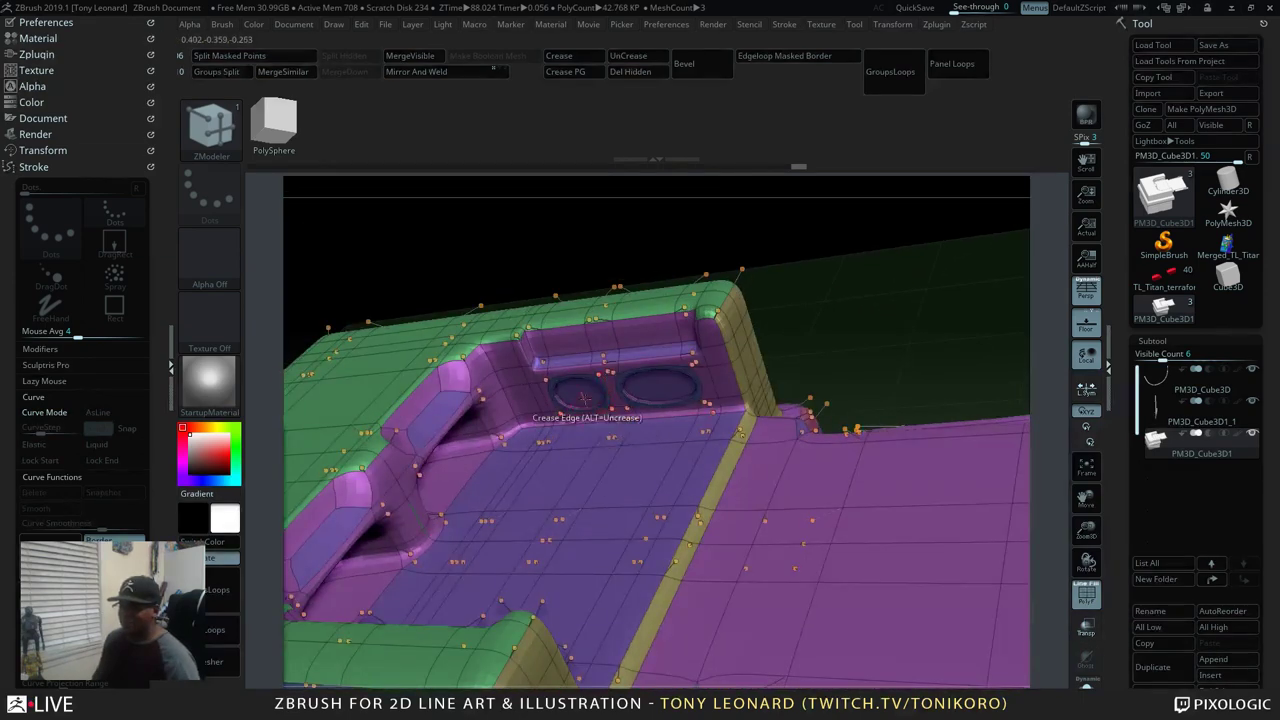
pyautogui.moveTo(572, 410); pyautogui.dragTo(886, 436)
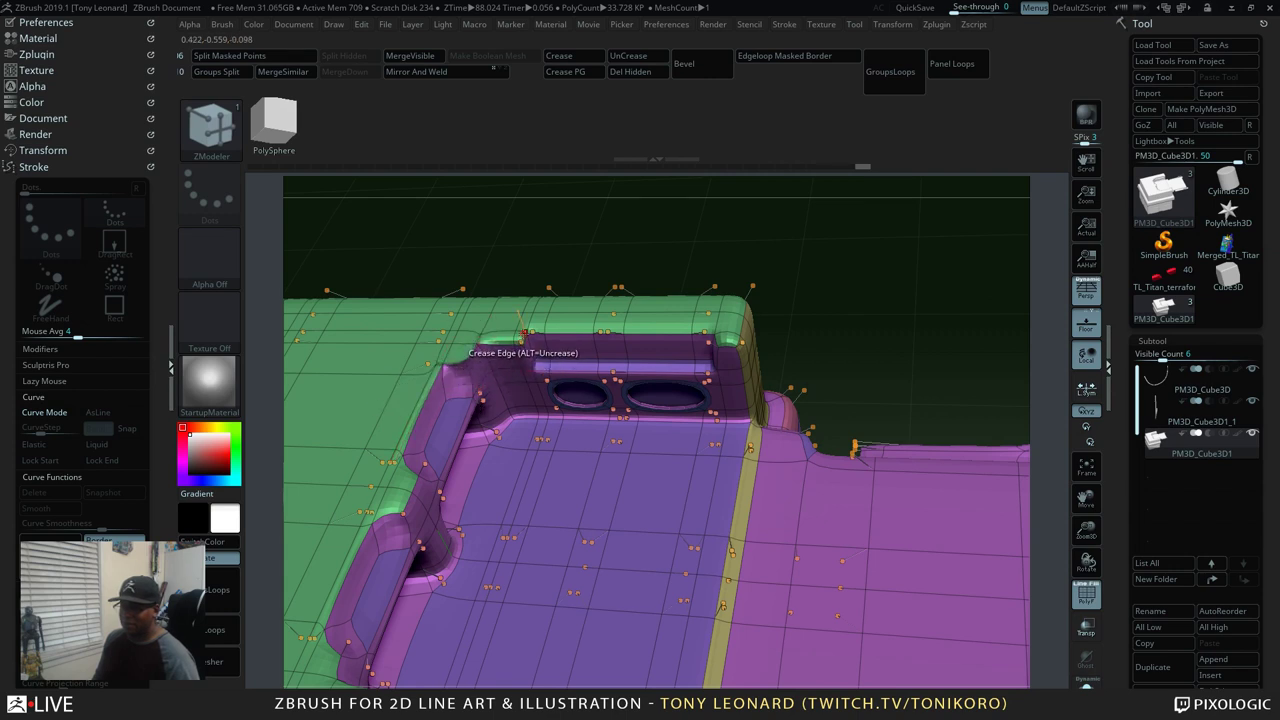
pyautogui.moveTo(878, 311); pyautogui.dragTo(903, 331)
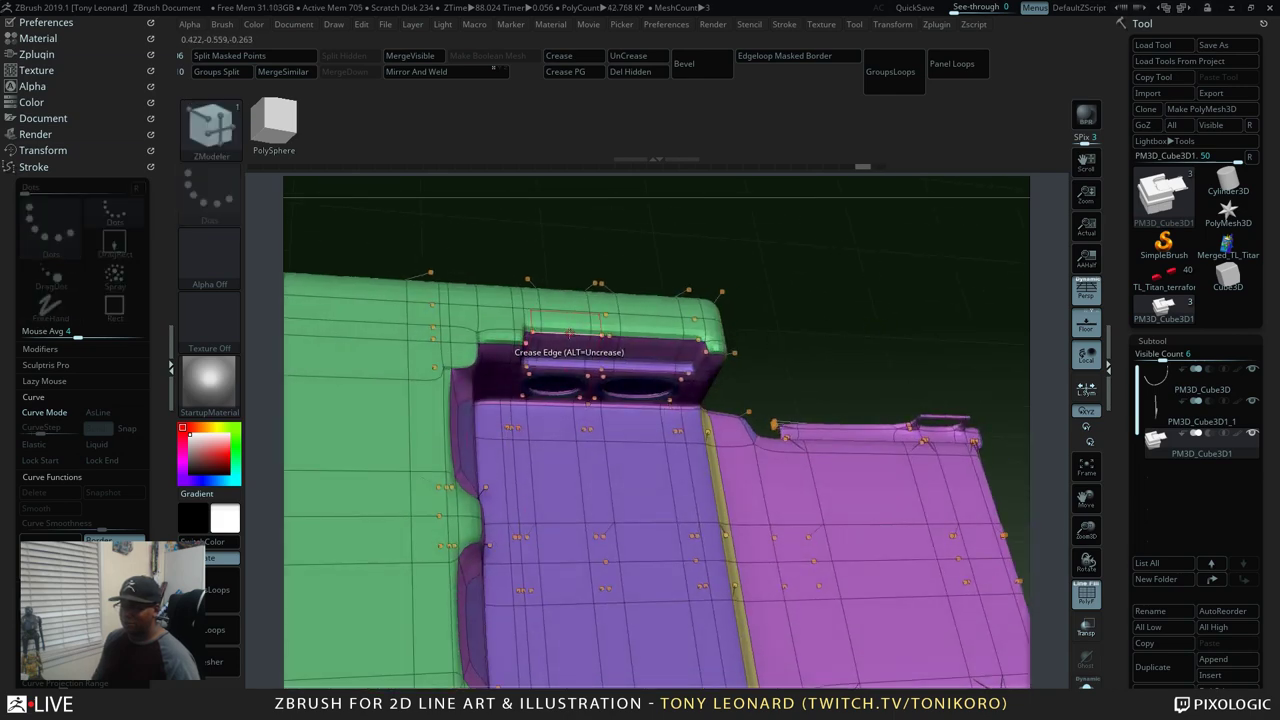
pyautogui.press('space')
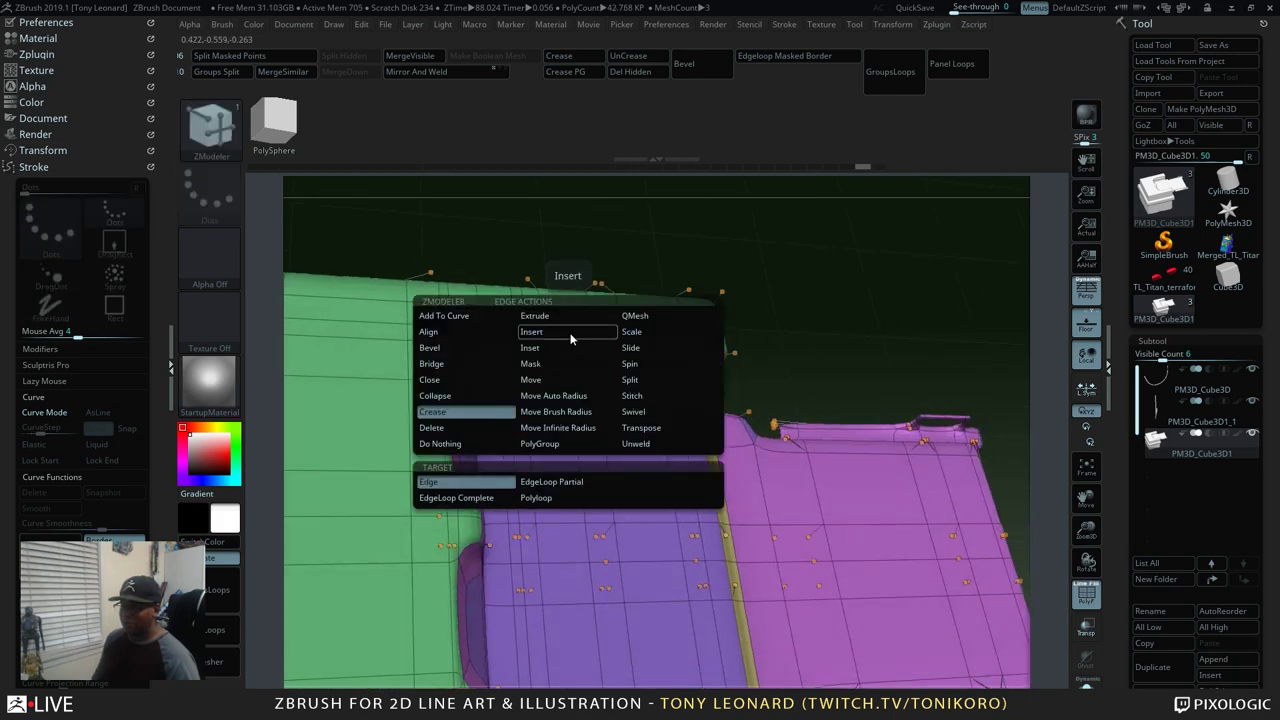
pyautogui.click(465, 498)
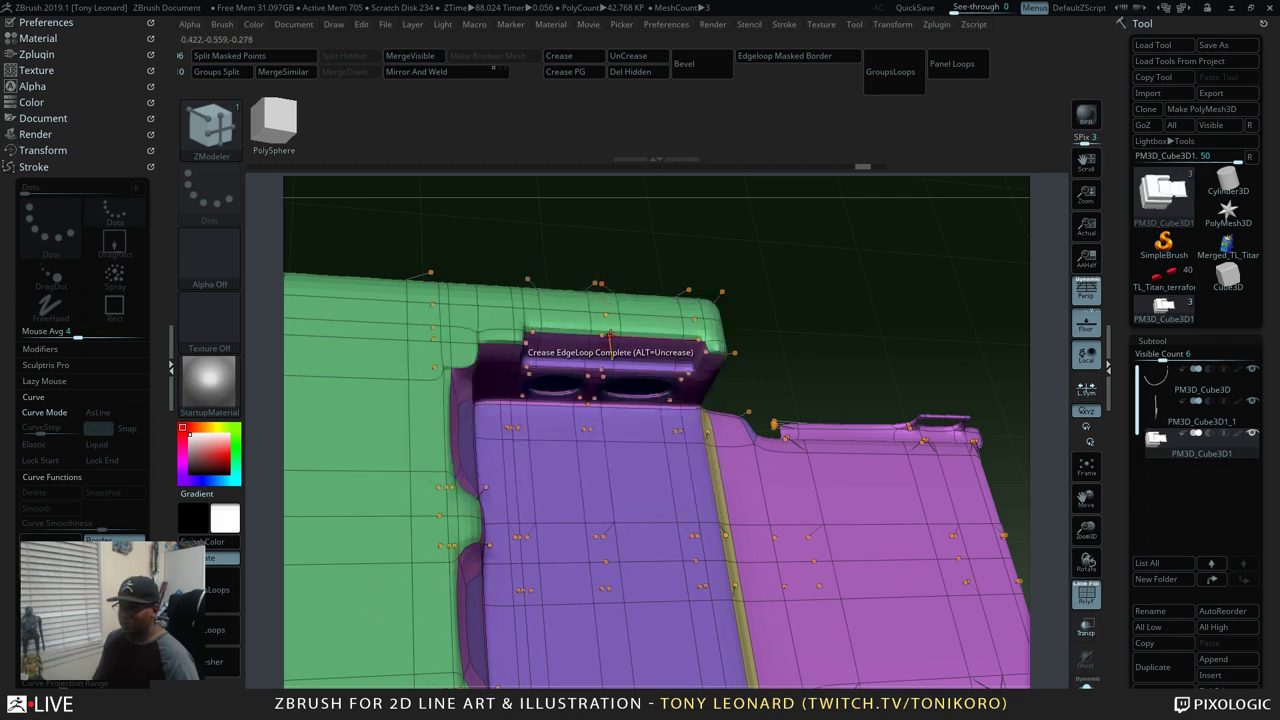
pyautogui.click(610, 335)
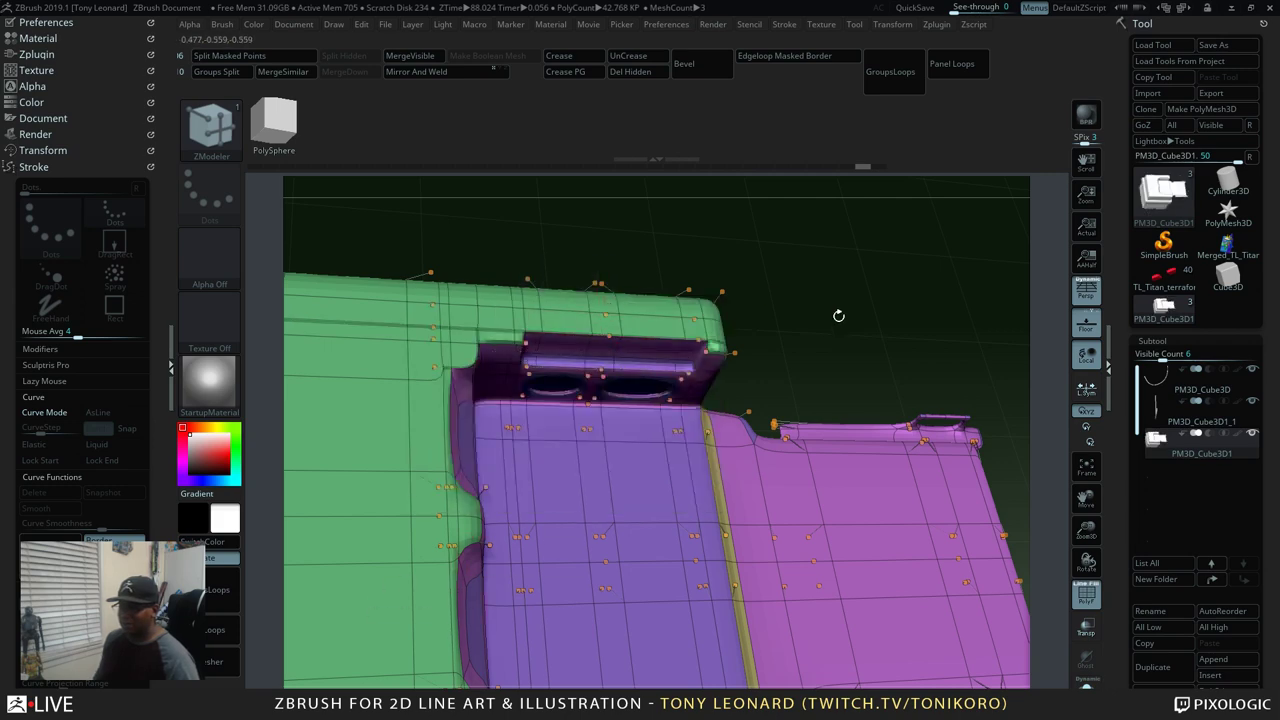
pyautogui.moveTo(839, 316)
pyautogui.mouseDown()
pyautogui.moveTo(850, 324)
pyautogui.moveTo(837, 331)
pyautogui.mouseUp()
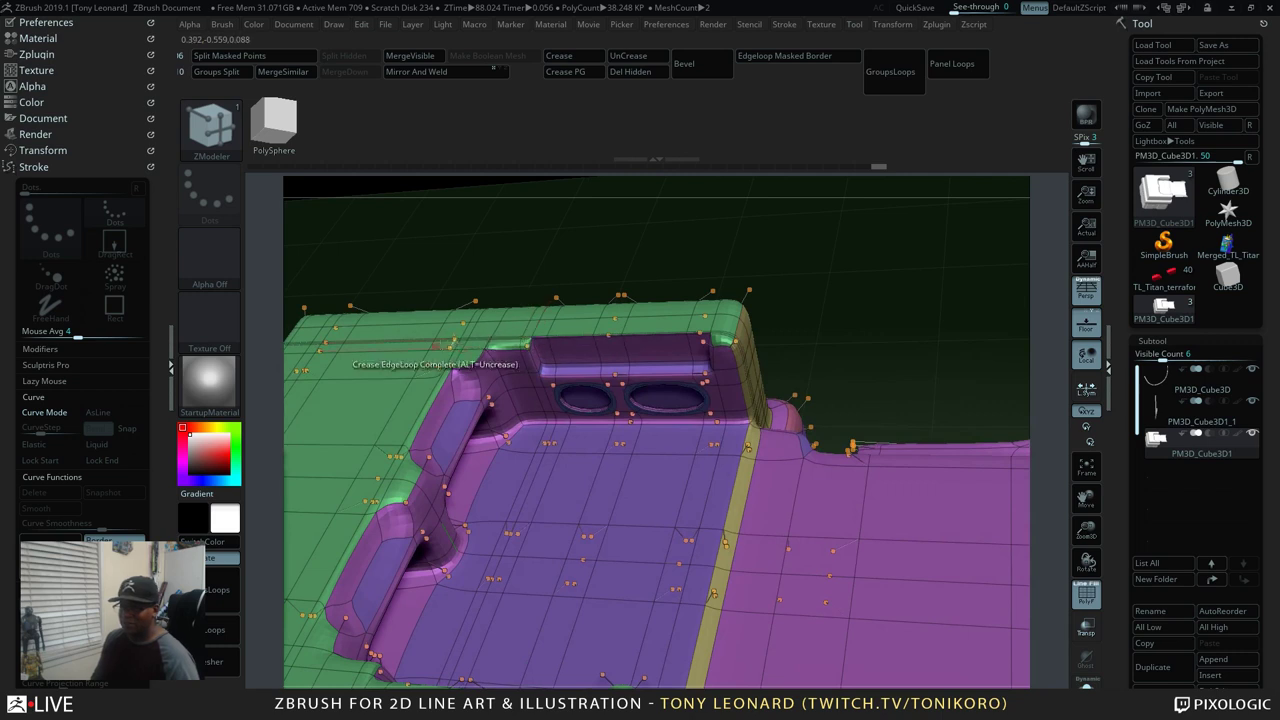
pyautogui.click(505, 384)
pyautogui.moveTo(890, 381)
pyautogui.mouseDown()
pyautogui.moveTo(907, 348)
pyautogui.moveTo(860, 370)
pyautogui.mouseUp()
pyautogui.press('ctrl')
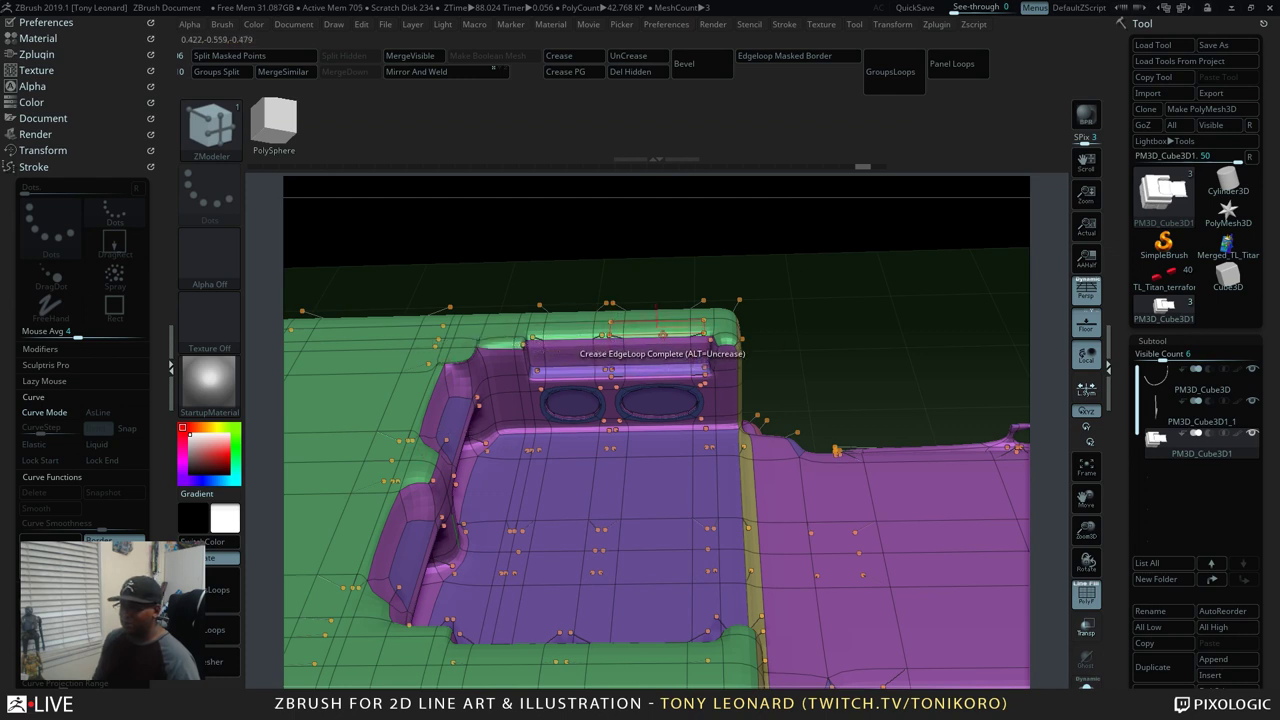
pyautogui.press('space')
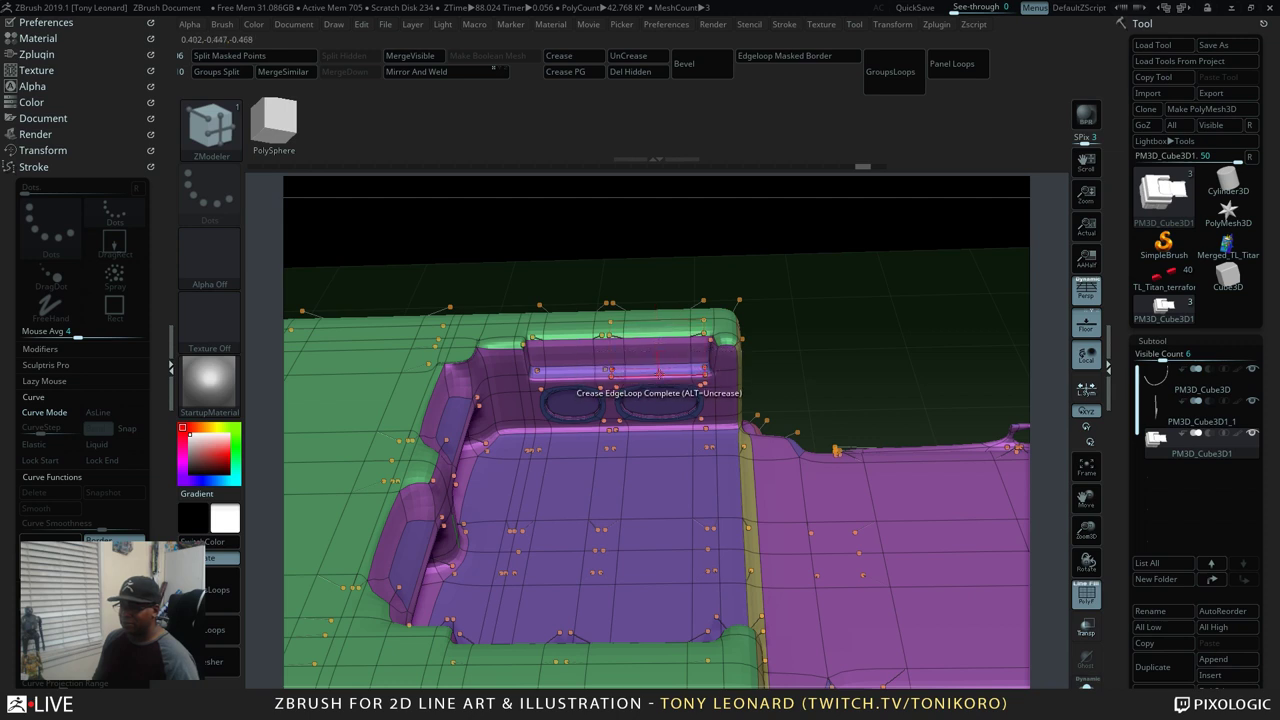
pyautogui.press('space')
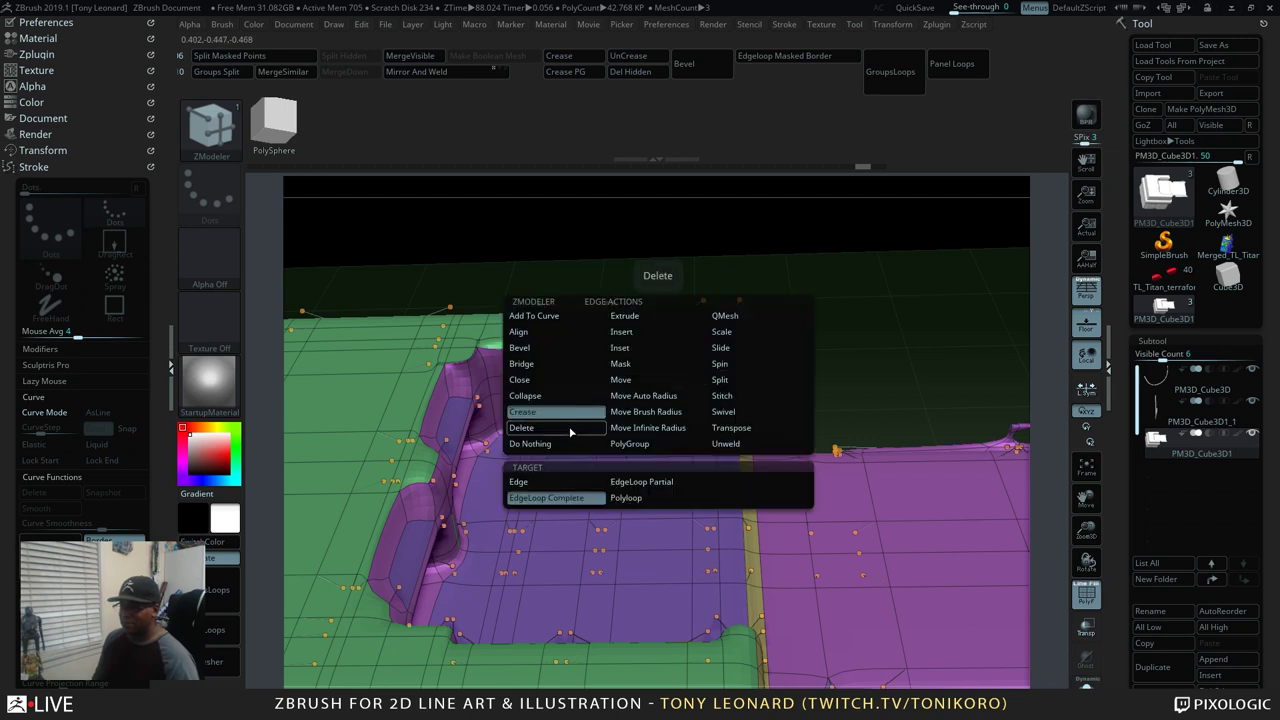
# Switch Crease to partial edge loops and crease a short run along the back wall's upper corner
pyautogui.click(664, 487)
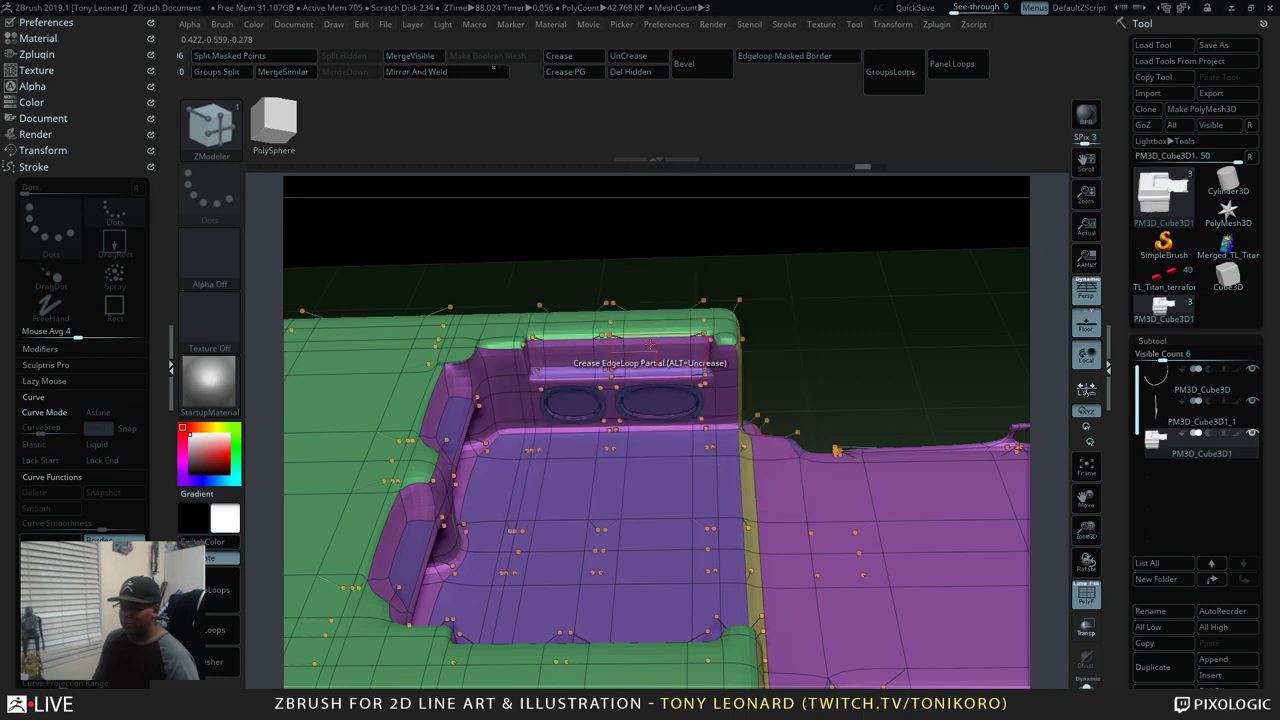
pyautogui.click(606, 336)
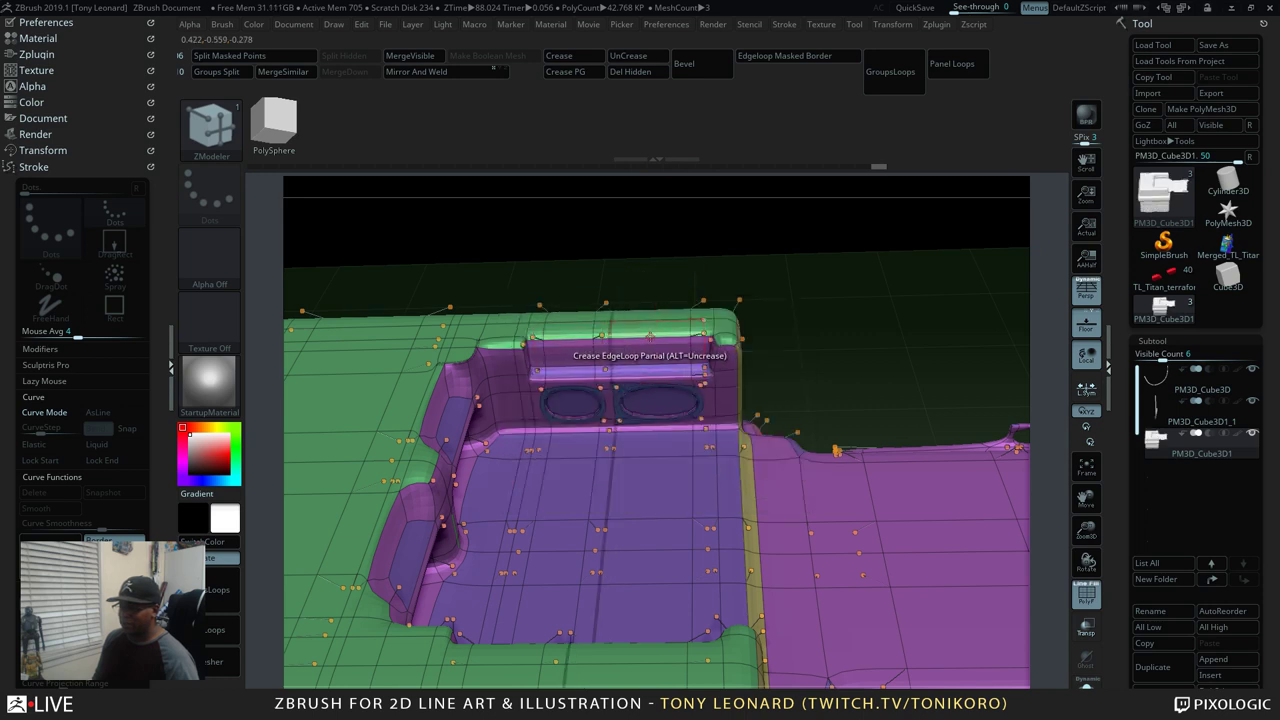
pyautogui.hotkey('shift', 'd')
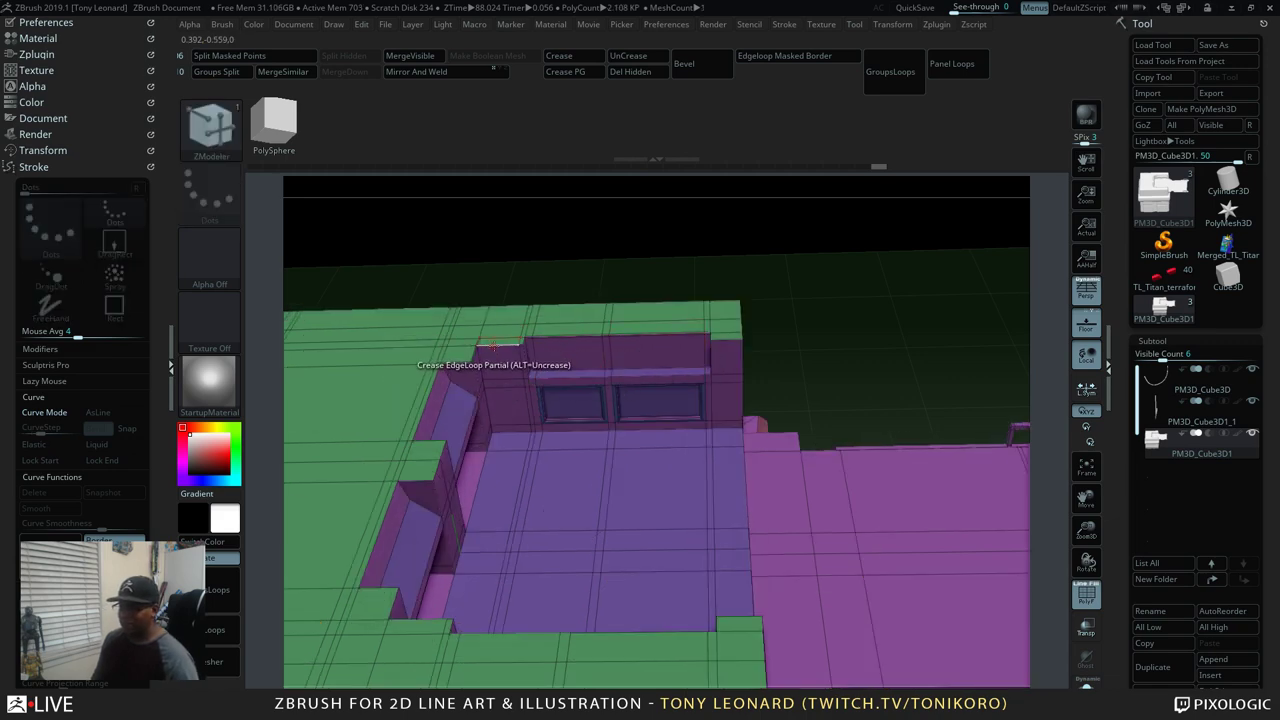
pyautogui.moveTo(856, 338); pyautogui.dragTo(520, 400)
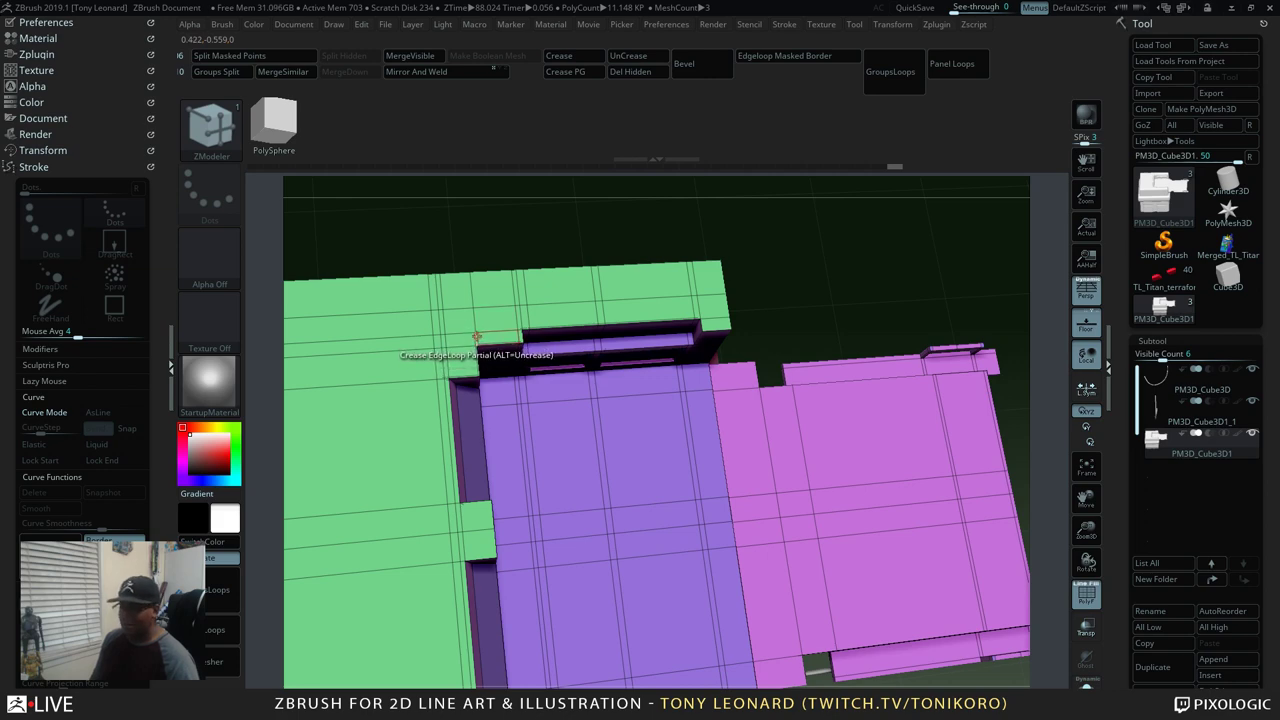
pyautogui.moveTo(909, 319); pyautogui.dragTo(844, 315)
# Compare the smoothed and low-poly cage previews while orbiting toward the window wall
pyautogui.press('d')
pyautogui.hotkey('shift', 'd')
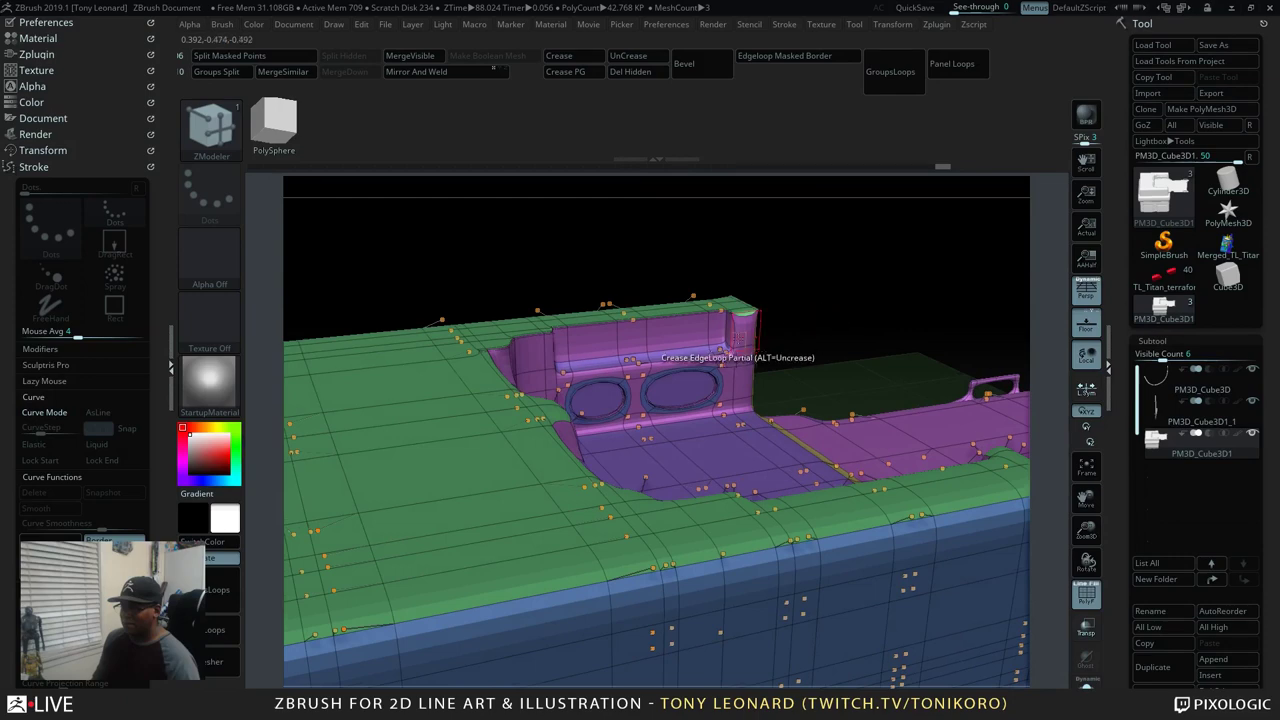
pyautogui.moveTo(729, 331); pyautogui.dragTo(737, 320, button='right')
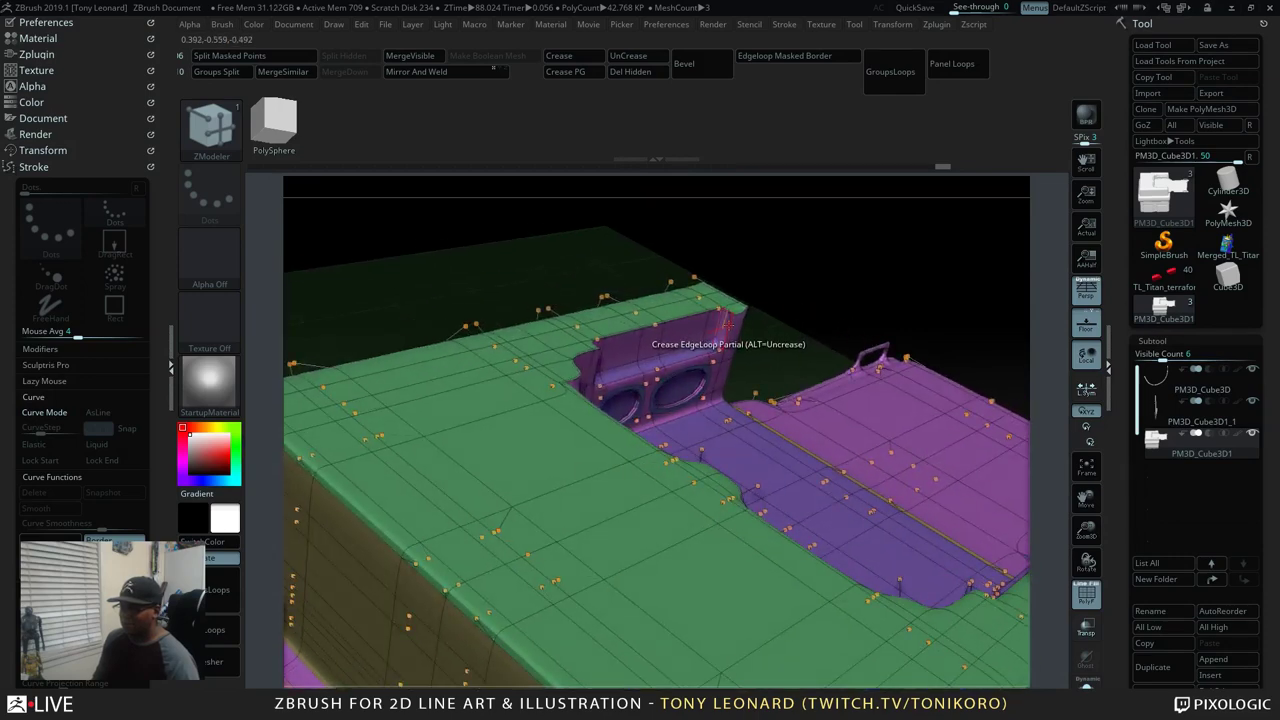
pyautogui.moveTo(829, 293); pyautogui.dragTo(771, 318)
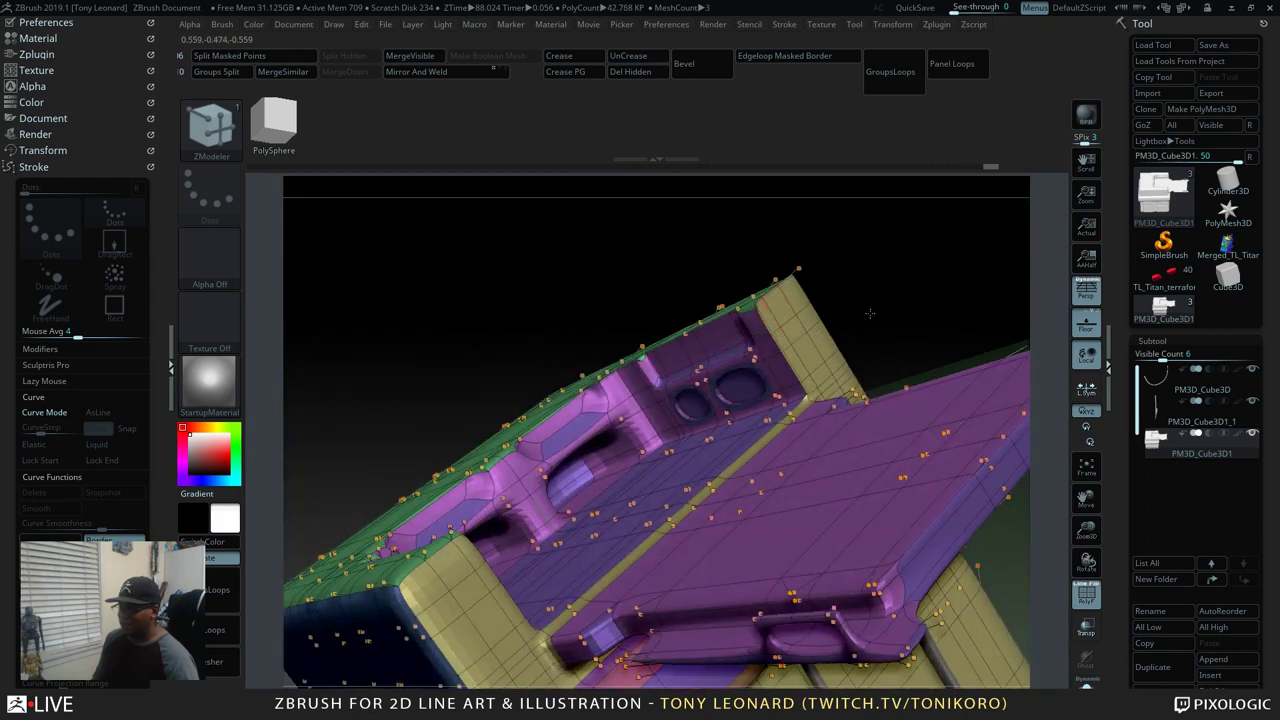
pyautogui.moveTo(869, 313); pyautogui.dragTo(775, 385)
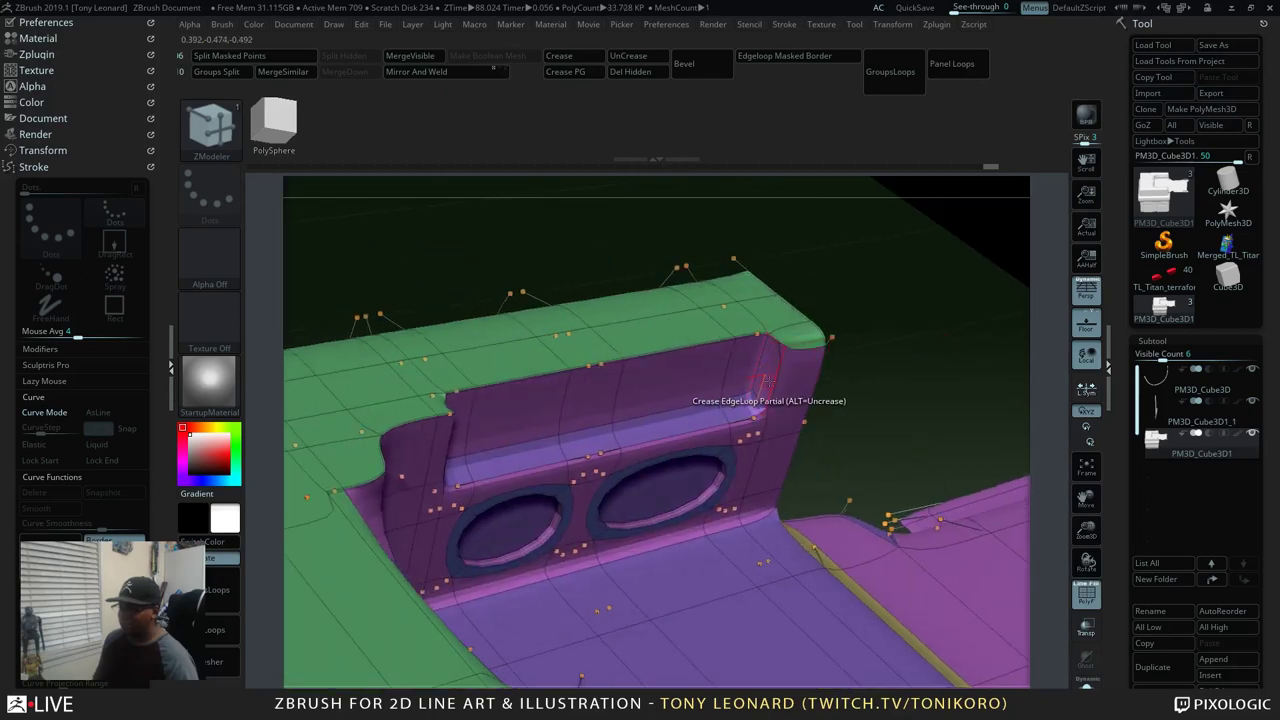
pyautogui.moveTo(890, 318); pyautogui.dragTo(800, 347)
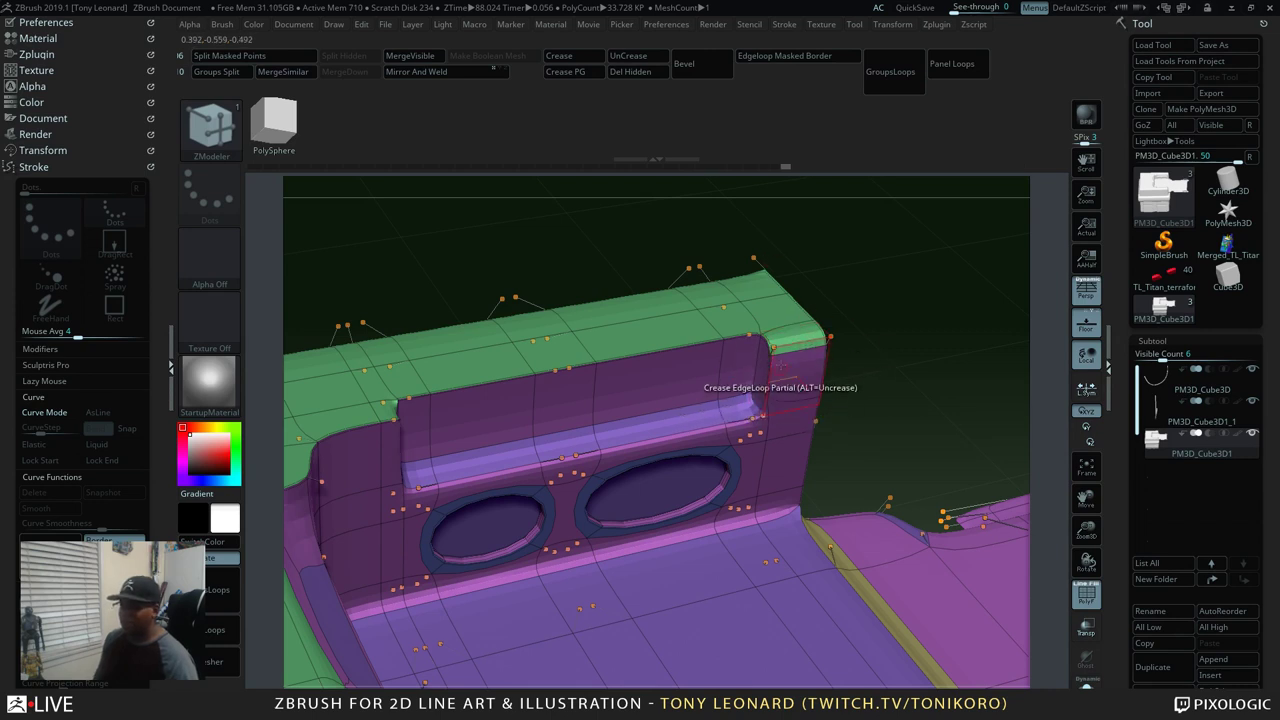
pyautogui.press('space')
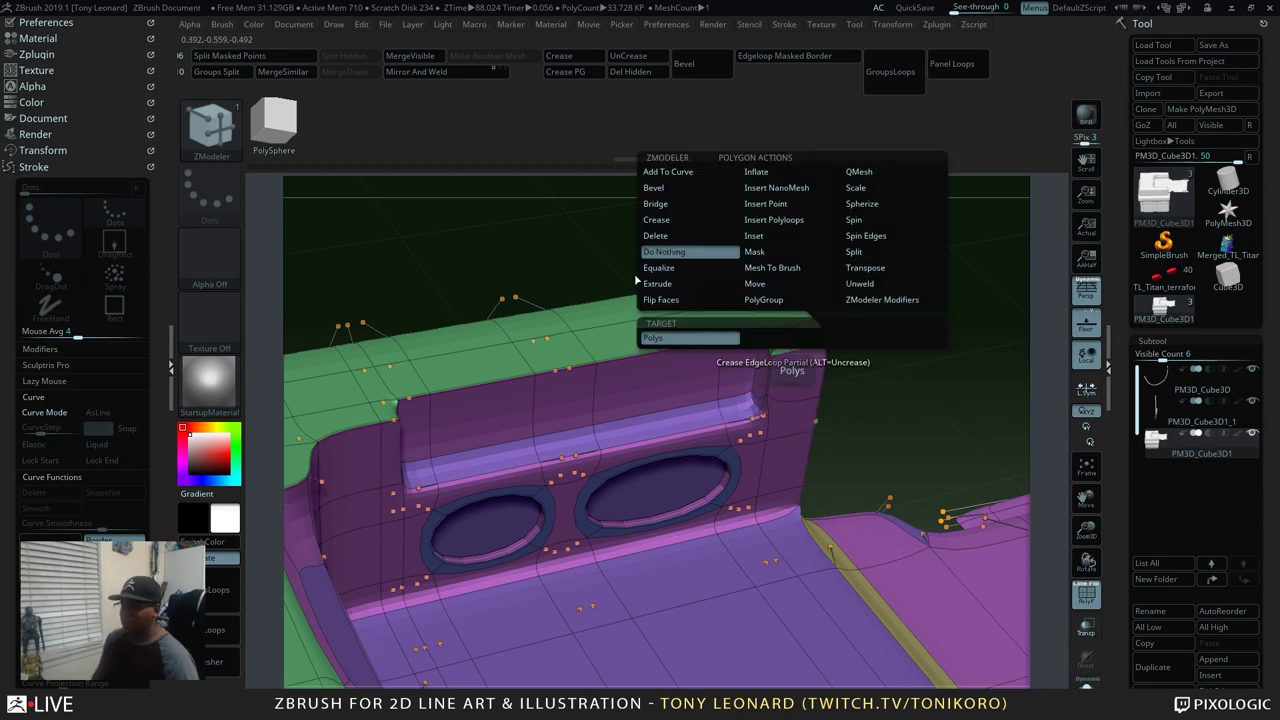
# Choose the Crease action, turn off the smoothed preview, and frame the whole machine
pyautogui.click(685, 227)
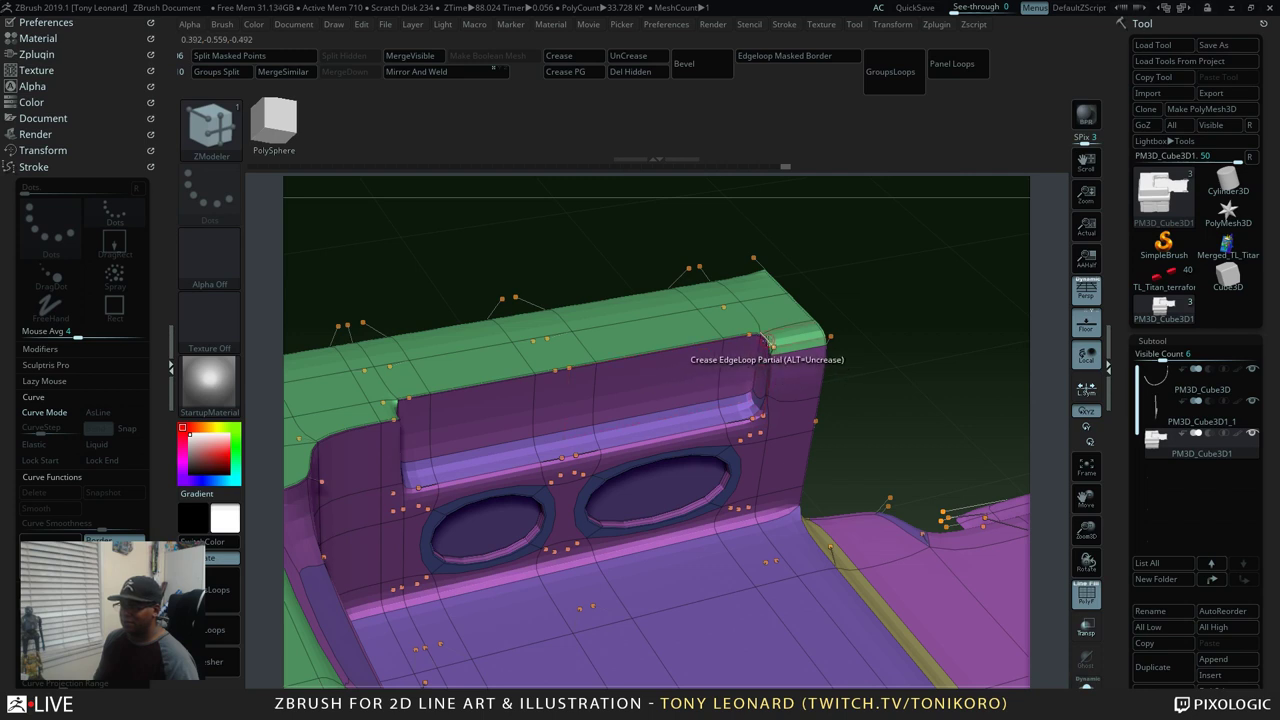
pyautogui.press('space')
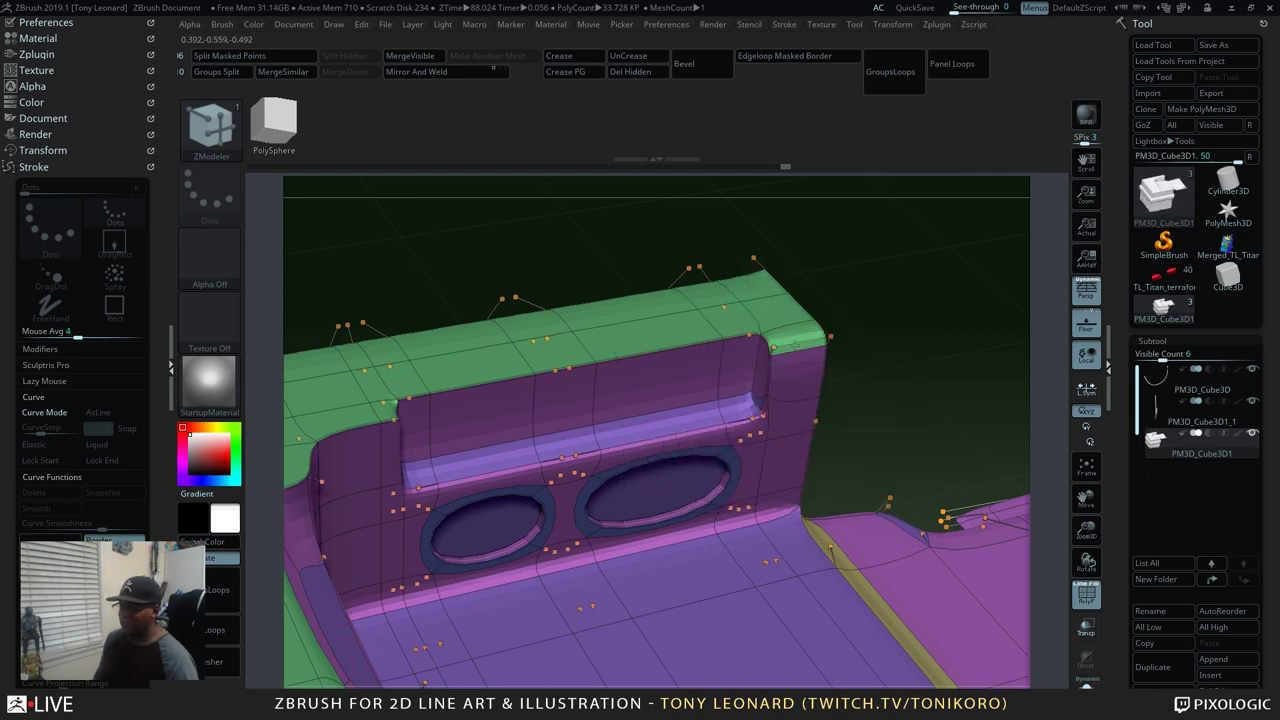
pyautogui.moveTo(907, 361); pyautogui.dragTo(922, 408)
pyautogui.hotkey('shift', 'd')
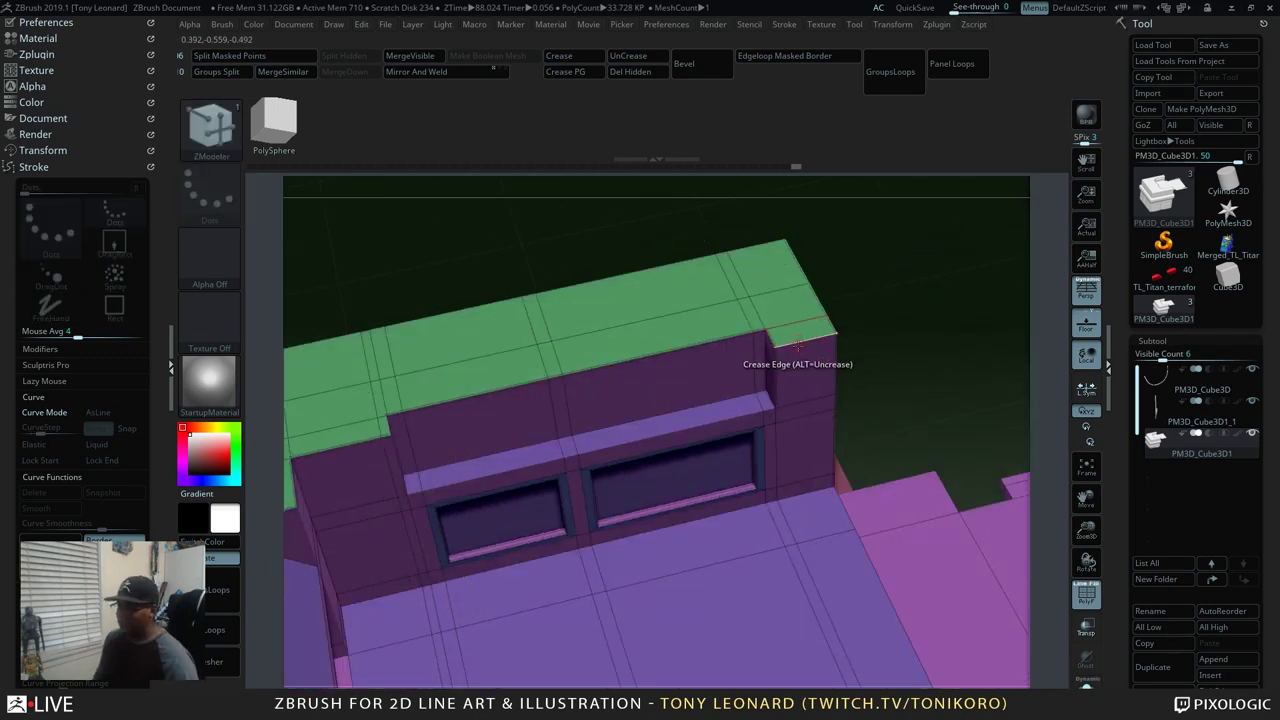
pyautogui.moveTo(870, 330); pyautogui.dragTo(731, 346)
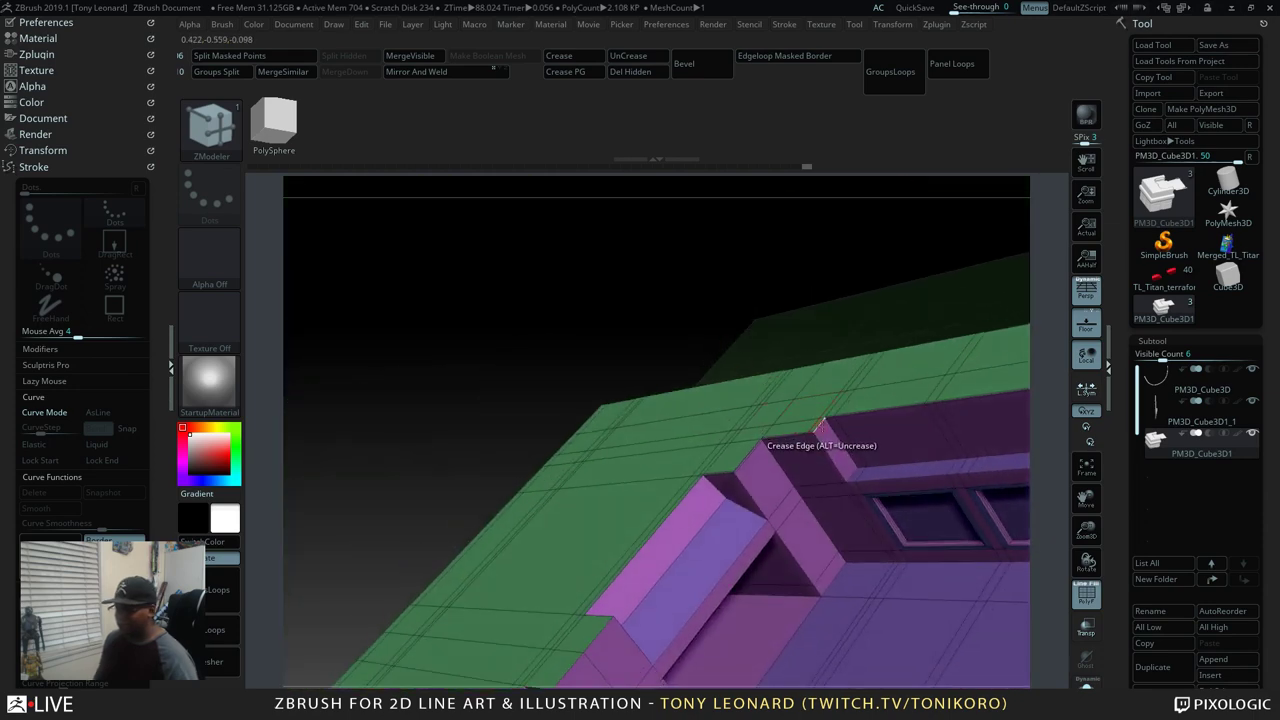
pyautogui.moveTo(765, 512); pyautogui.dragTo(966, 630)
pyautogui.press('f')
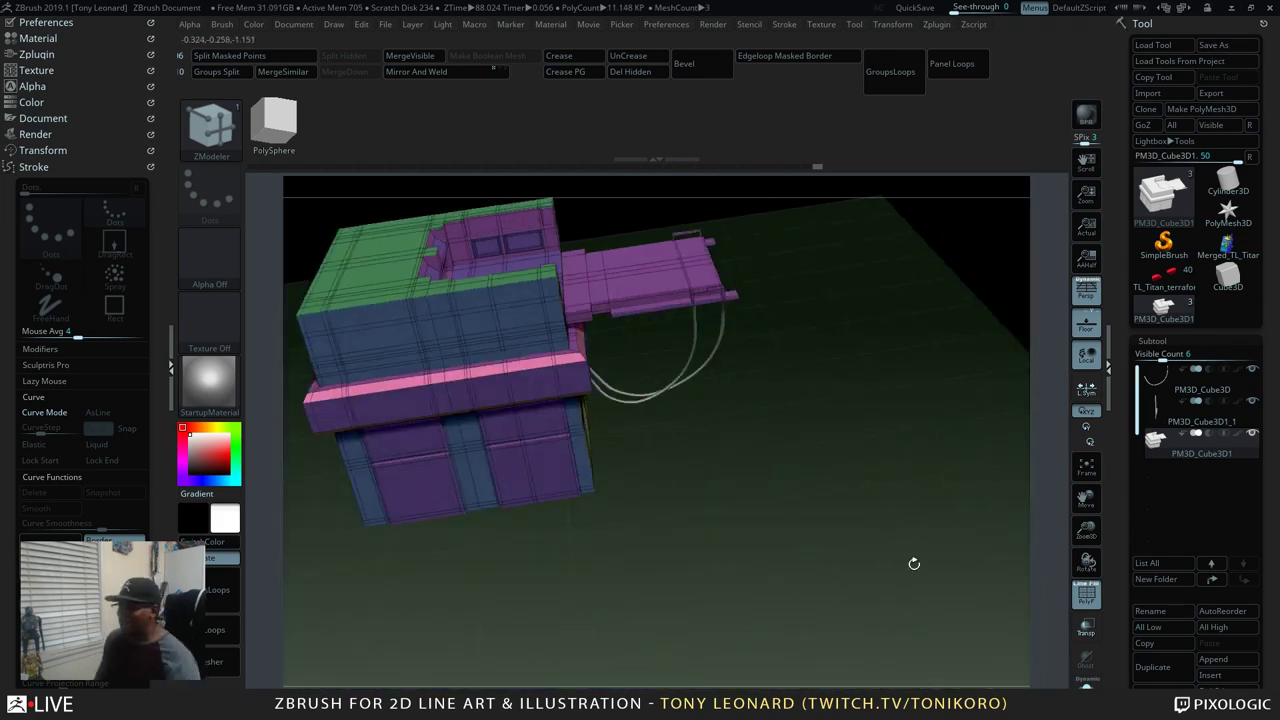
pyautogui.moveTo(914, 563); pyautogui.dragTo(986, 620)
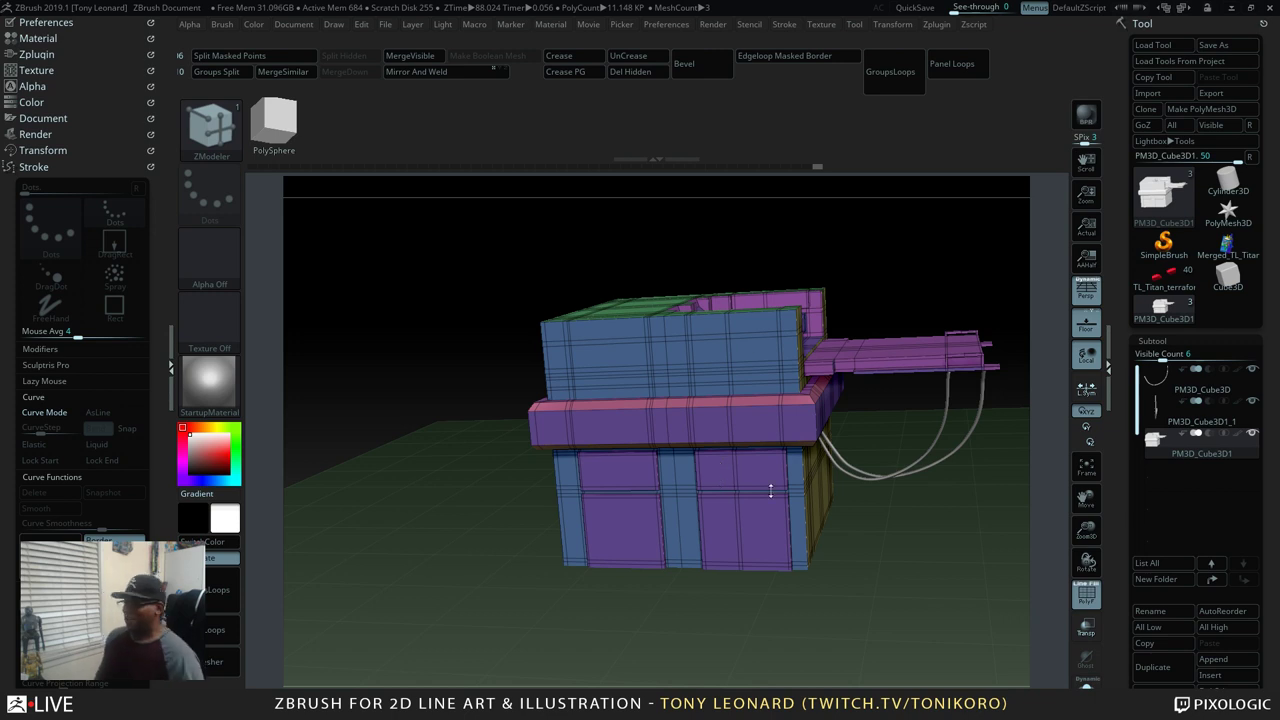
pyautogui.moveTo(903, 280); pyautogui.dragTo(928, 272)
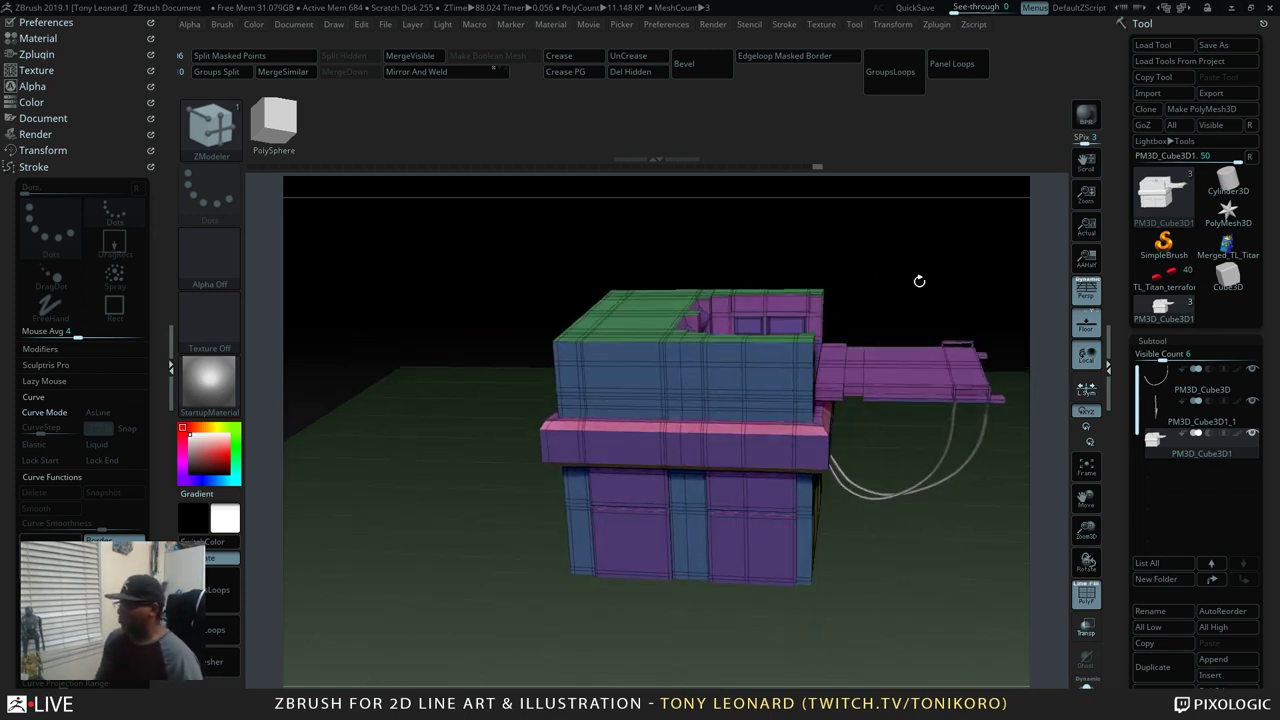
pyautogui.moveTo(905, 214); pyautogui.dragTo(935, 327)
pyautogui.moveTo(940, 333); pyautogui.dragTo(975, 395)
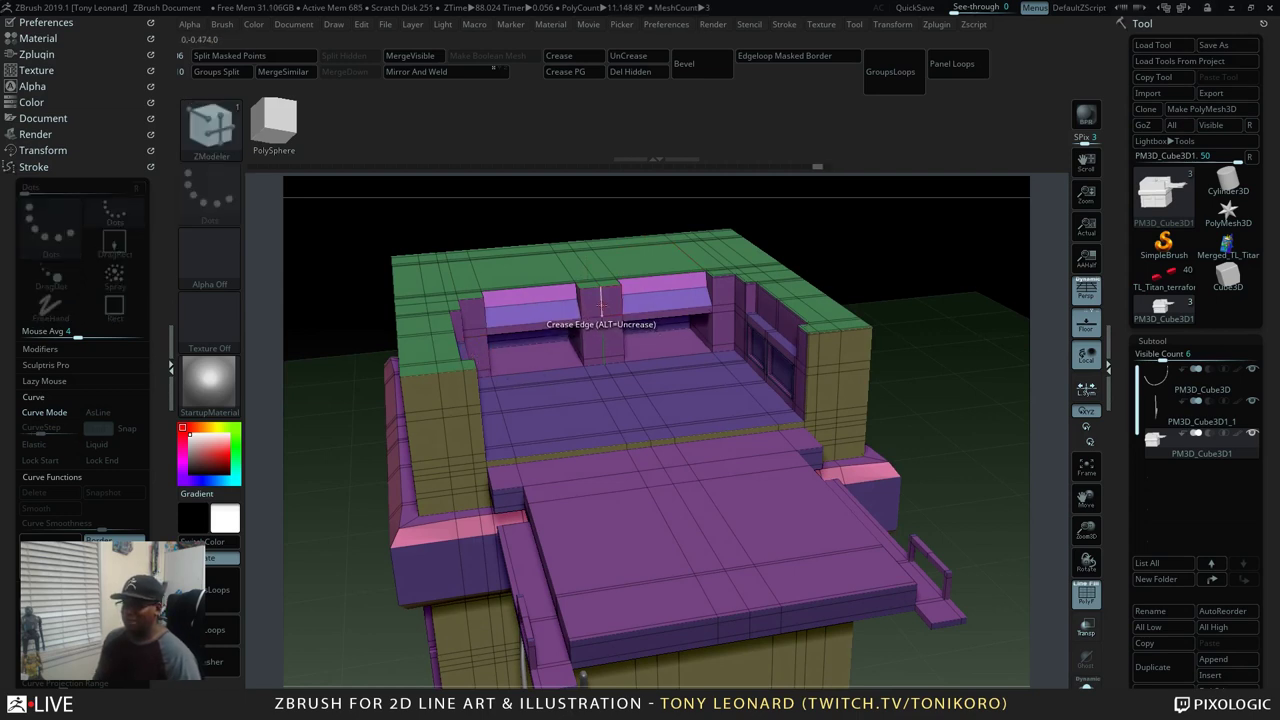
# Orbit around the recessed top and check the current ZModeler edge action
pyautogui.press('b')
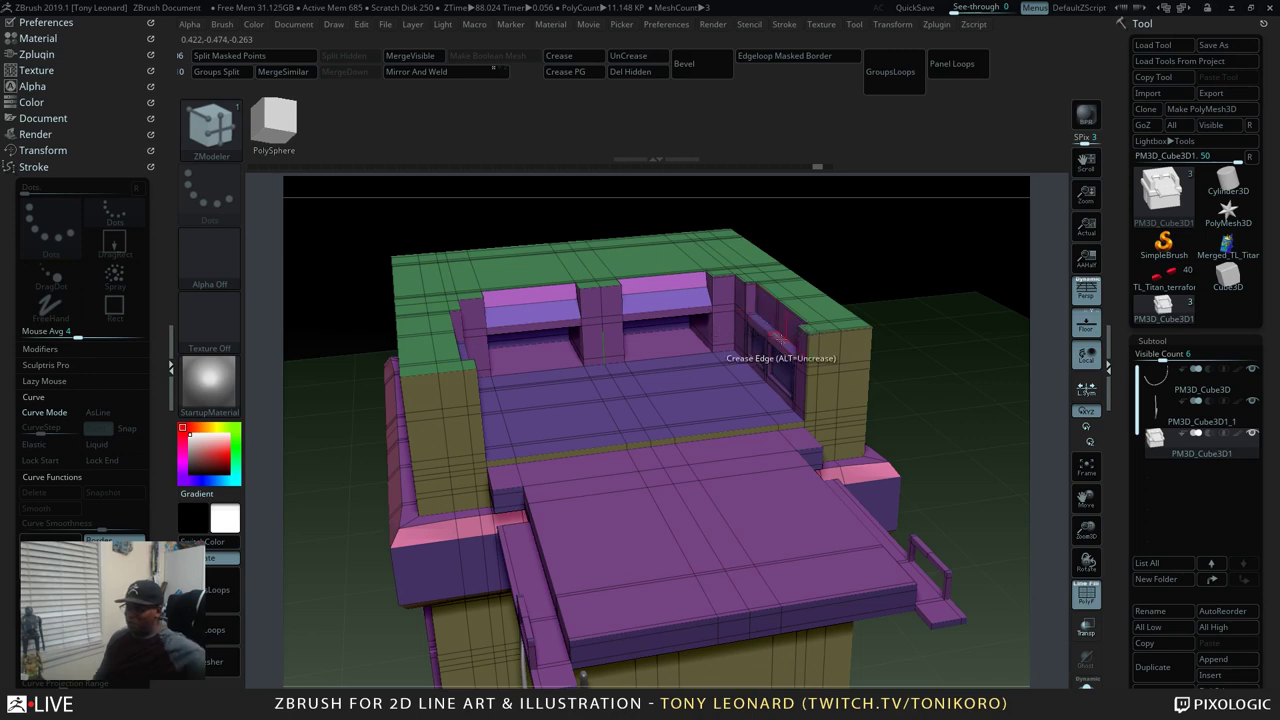
pyautogui.moveTo(903, 296); pyautogui.dragTo(958, 379)
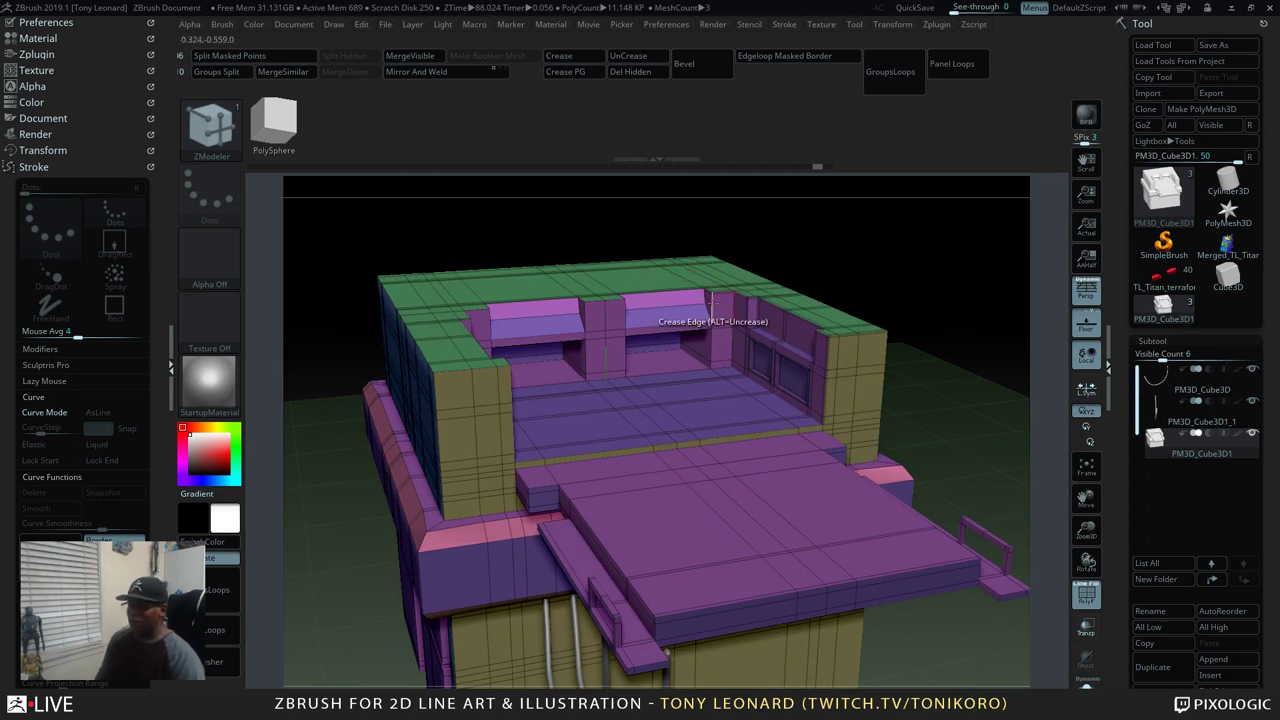
pyautogui.press('space')
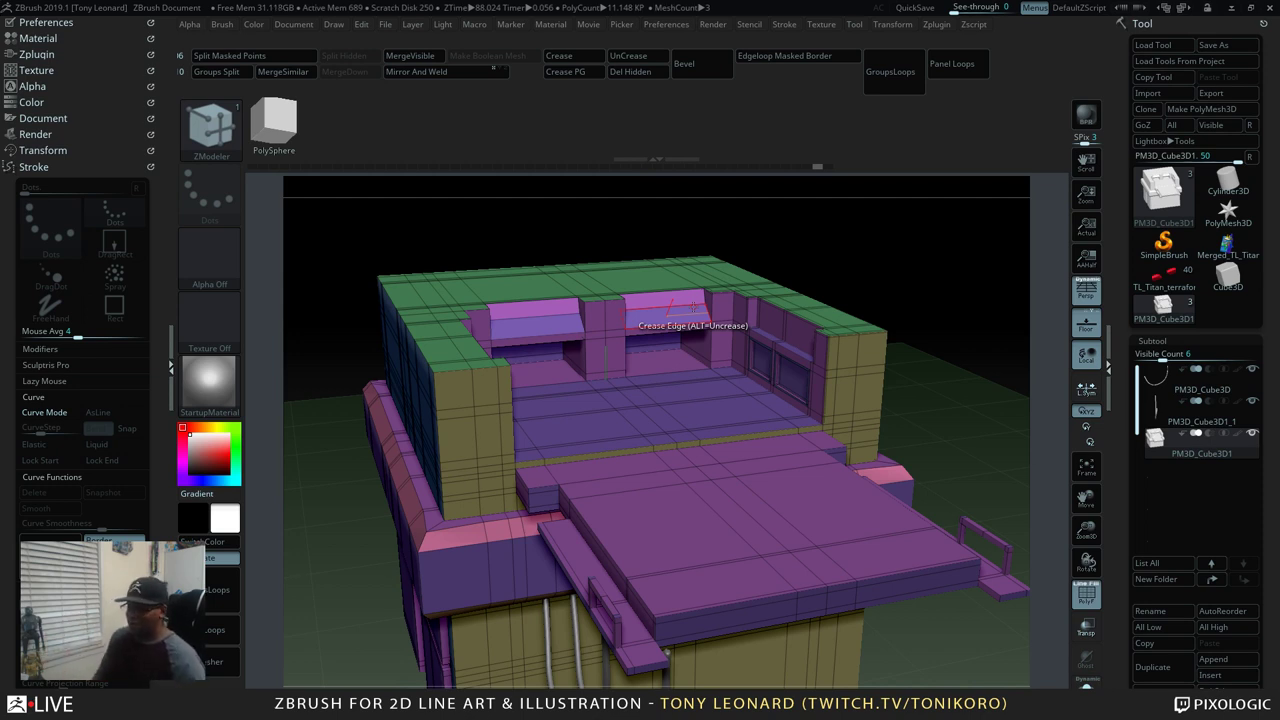
pyautogui.moveTo(940, 289); pyautogui.dragTo(950, 330)
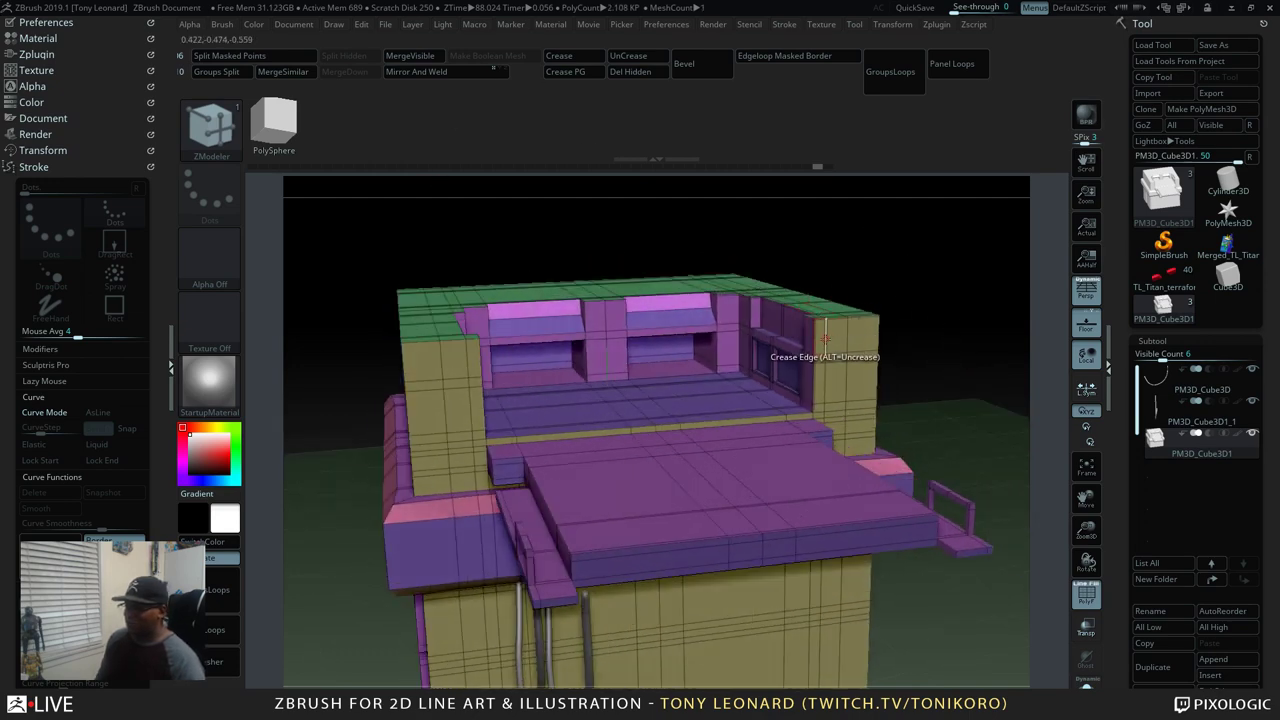
pyautogui.press('space')
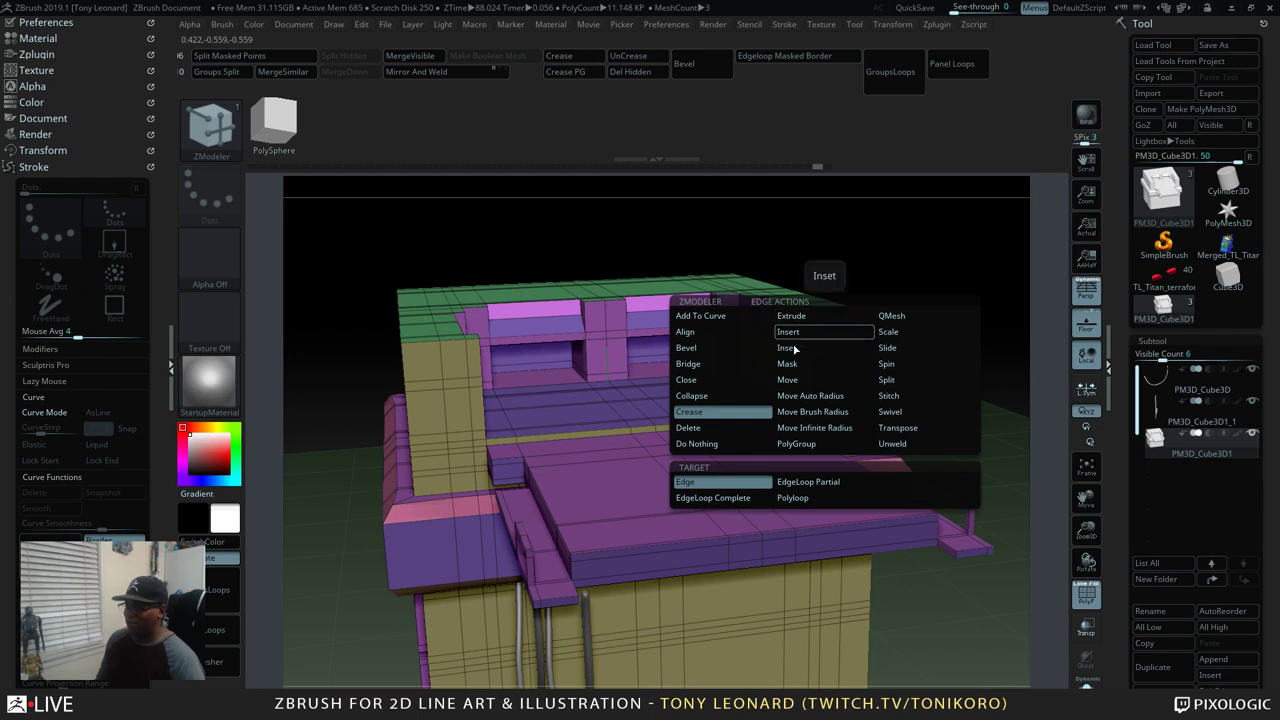
# Set the edge action to Insert EdgeLoop and add a new edge loop around the machine's walls
pyautogui.click(802, 335)
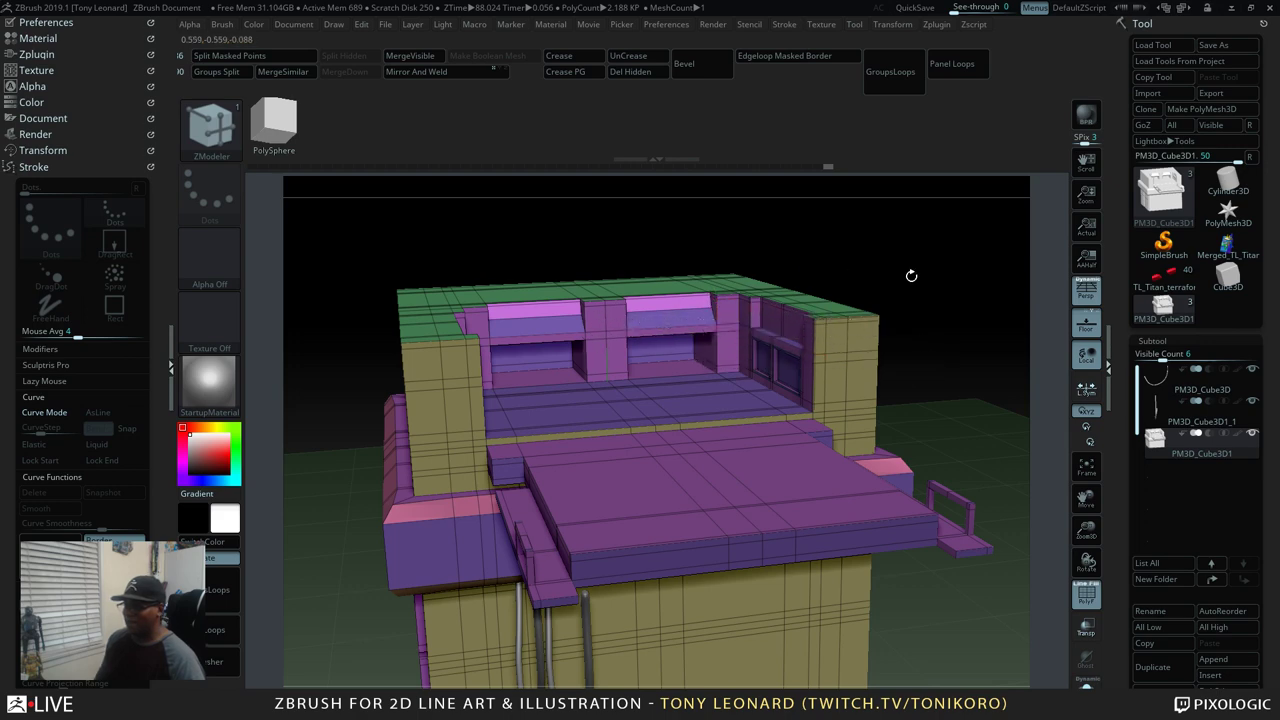
pyautogui.moveTo(909, 277)
pyautogui.mouseDown()
pyautogui.moveTo(920, 296)
pyautogui.moveTo(900, 300)
pyautogui.mouseUp()
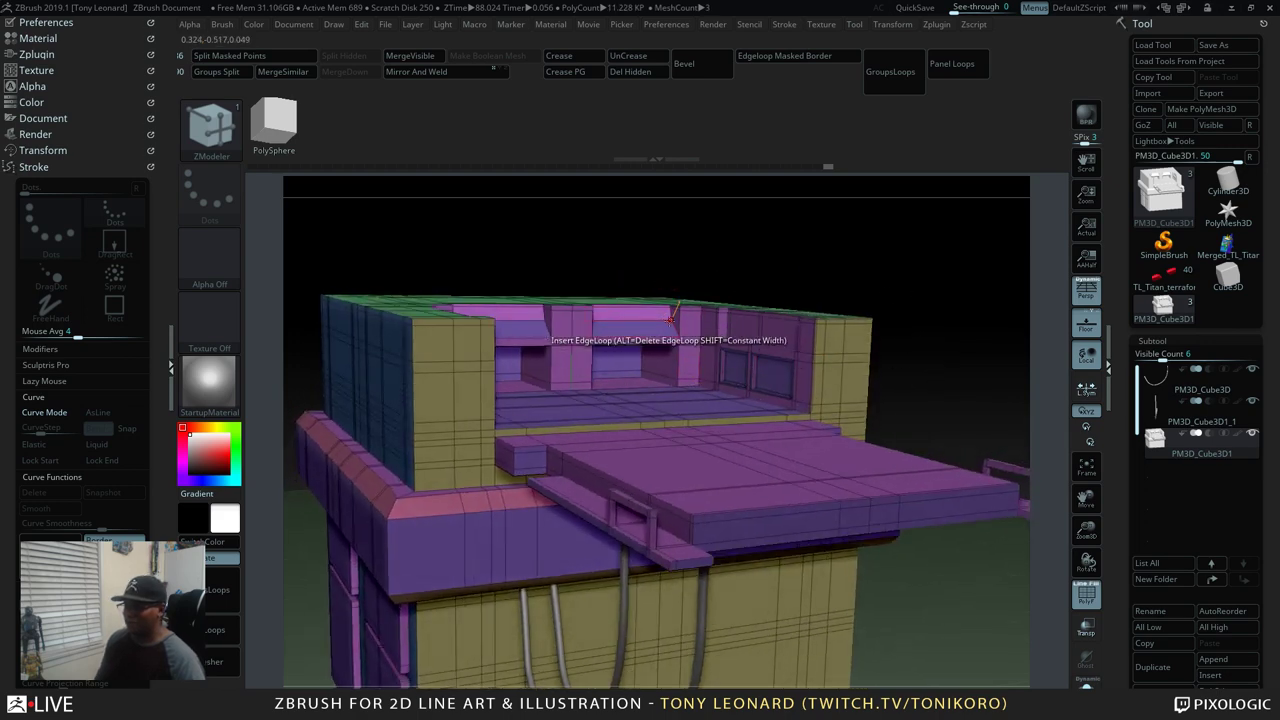
pyautogui.moveTo(670, 316); pyautogui.dragTo(674, 319)
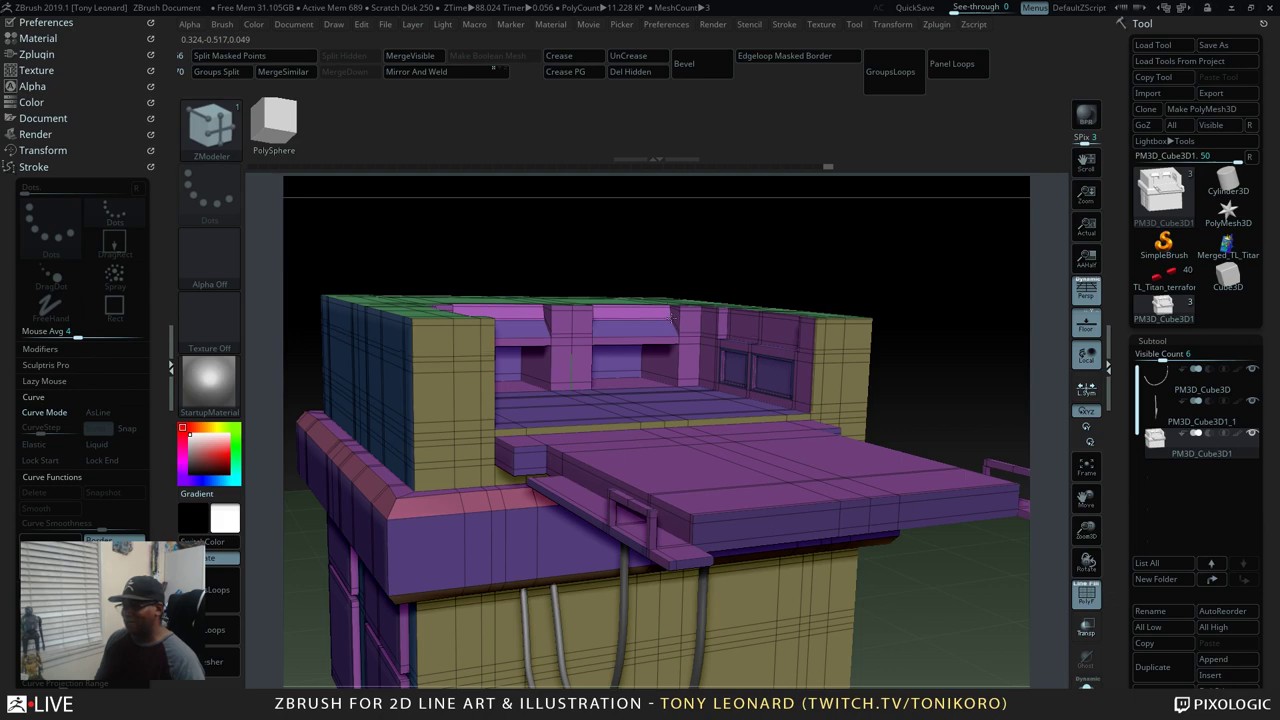
pyautogui.moveTo(980, 406); pyautogui.dragTo(964, 425)
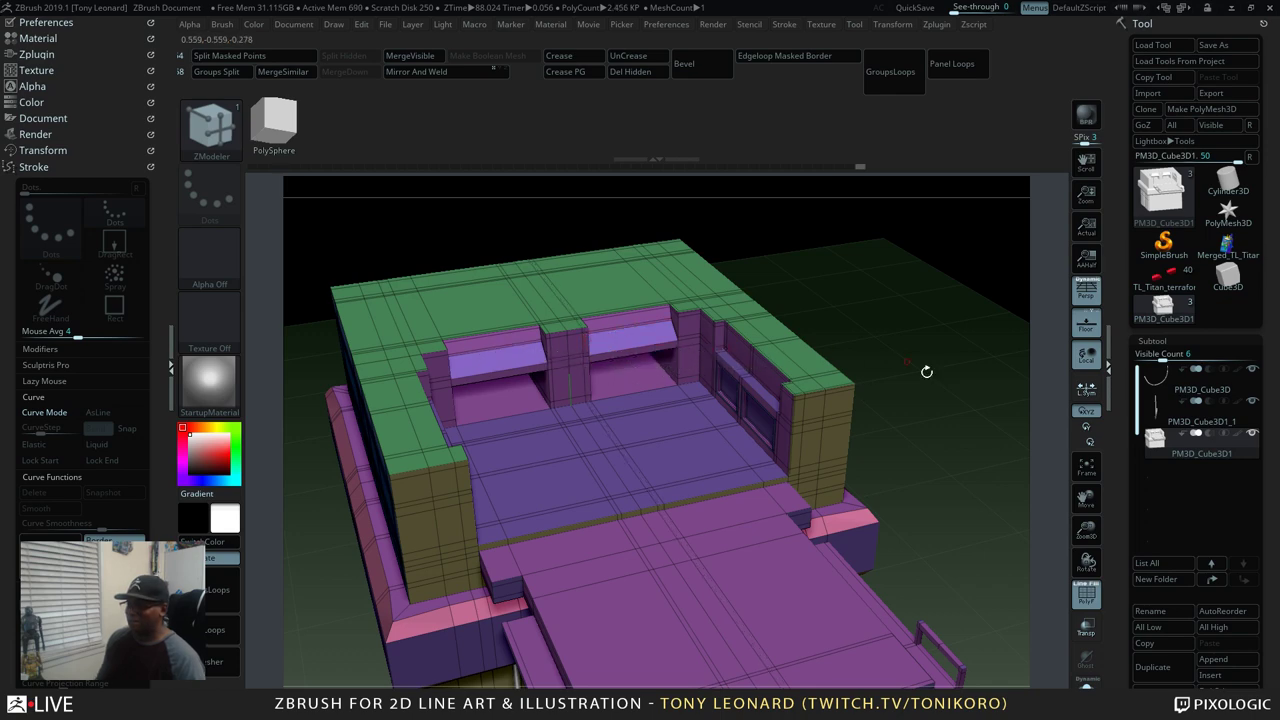
pyautogui.moveTo(926, 371); pyautogui.dragTo(1008, 526)
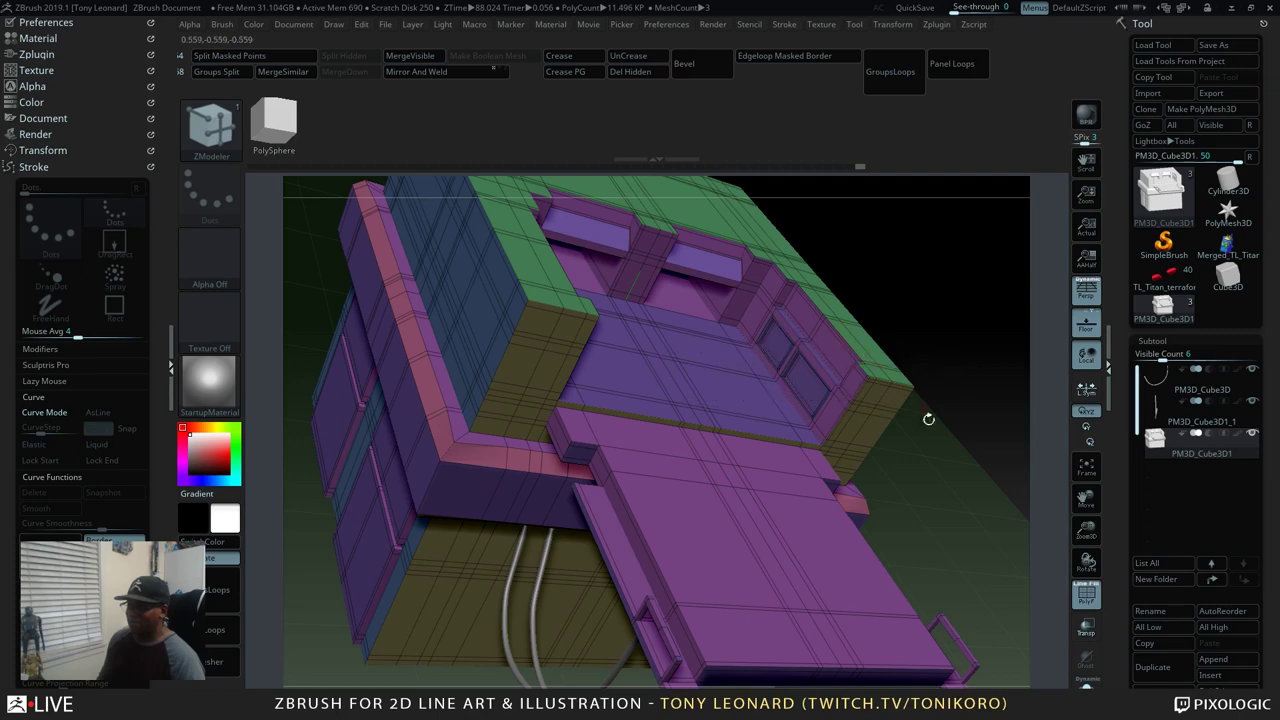
pyautogui.moveTo(926, 420); pyautogui.dragTo(980, 395)
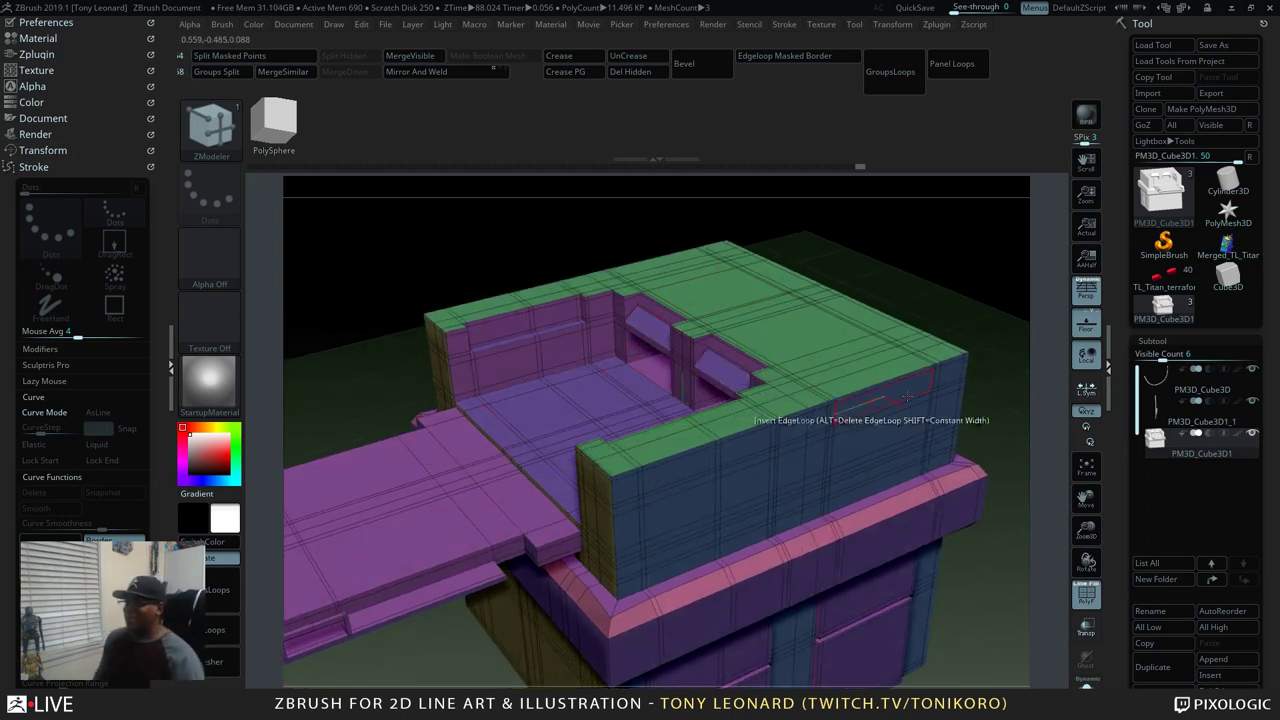
pyautogui.moveTo(980, 434)
pyautogui.mouseDown()
pyautogui.moveTo(992, 384)
pyautogui.moveTo(983, 434)
pyautogui.mouseUp()
pyautogui.moveTo(756, 619); pyautogui.dragTo(934, 600)
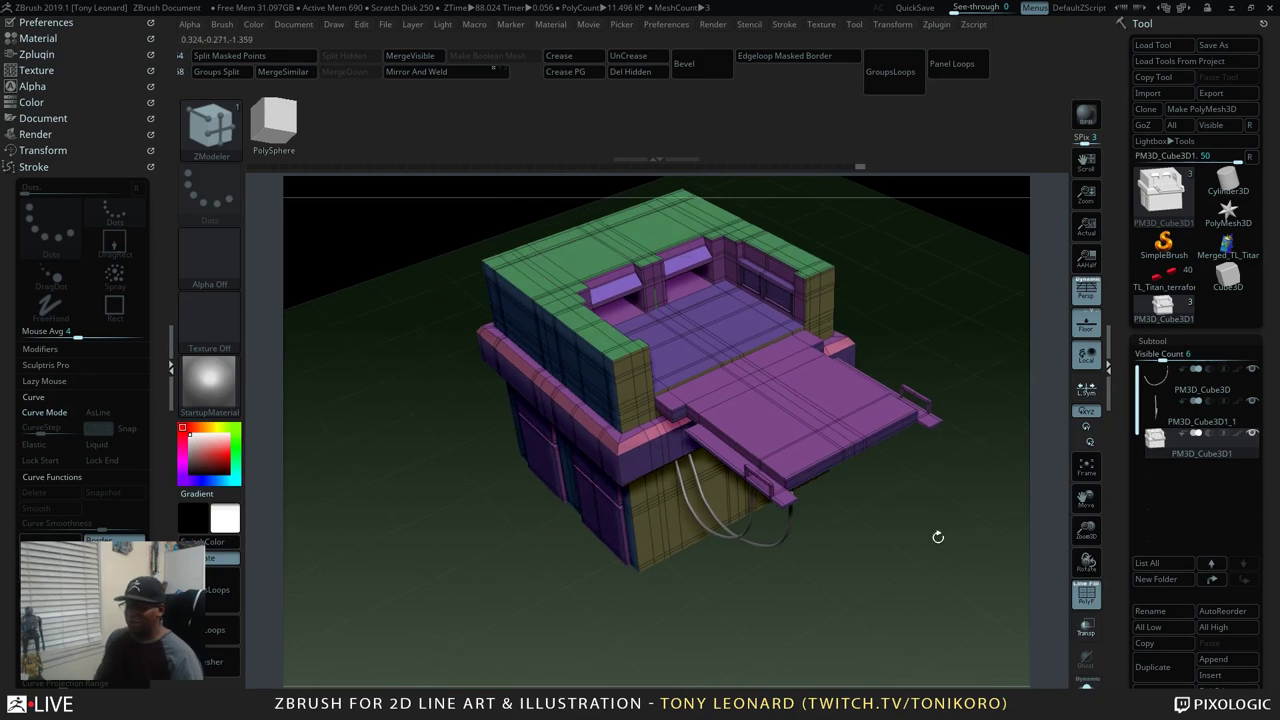
pyautogui.moveTo(937, 531); pyautogui.dragTo(625, 637)
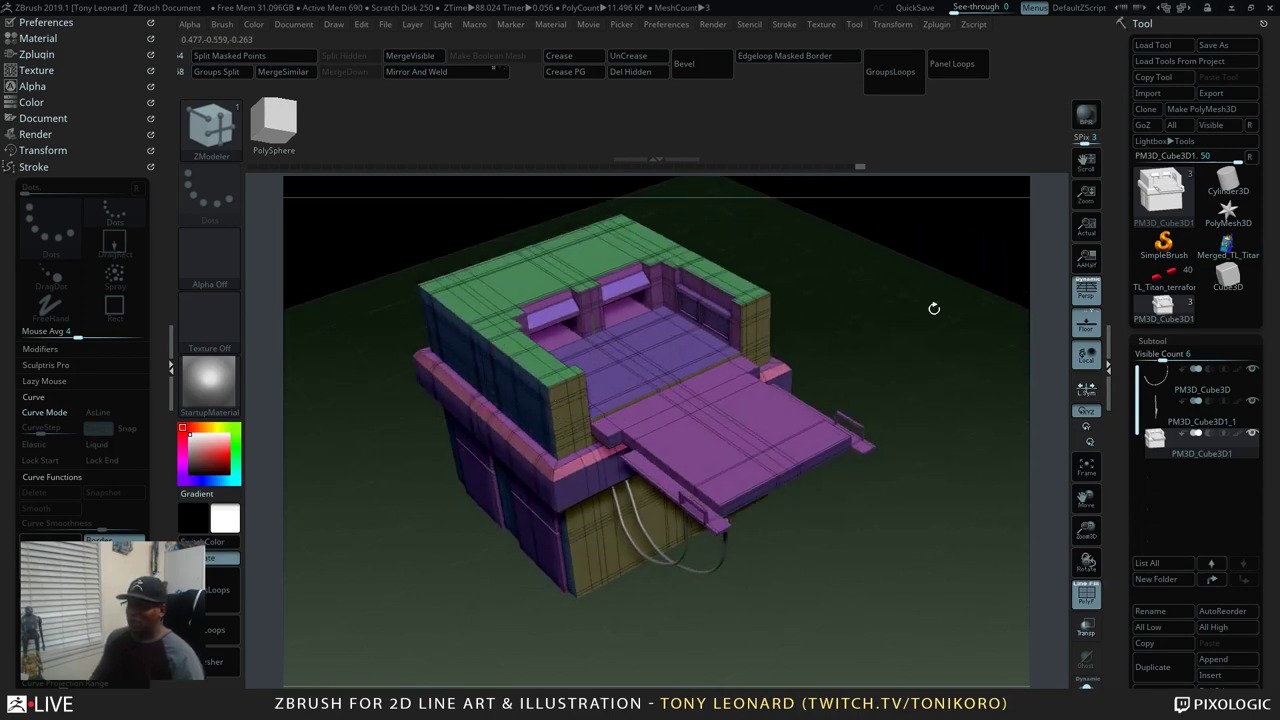
pyautogui.moveTo(934, 310); pyautogui.dragTo(914, 609)
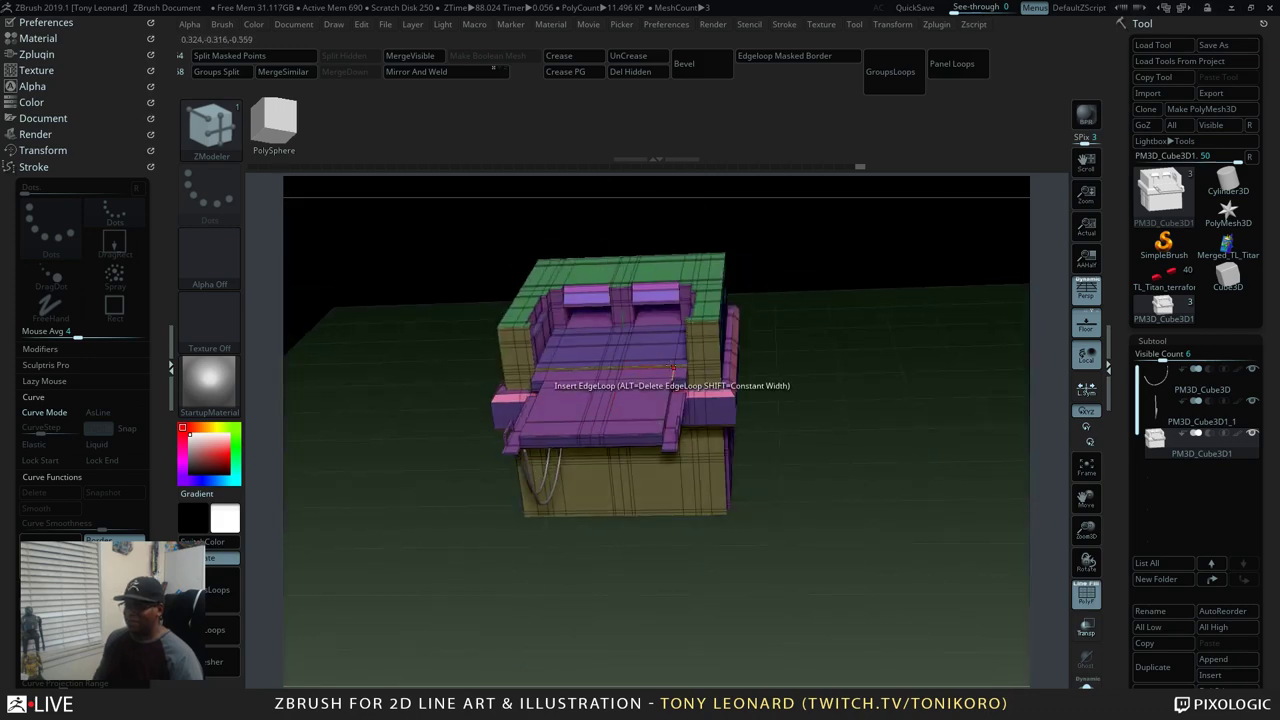
pyautogui.moveTo(860, 577); pyautogui.dragTo(629, 553)
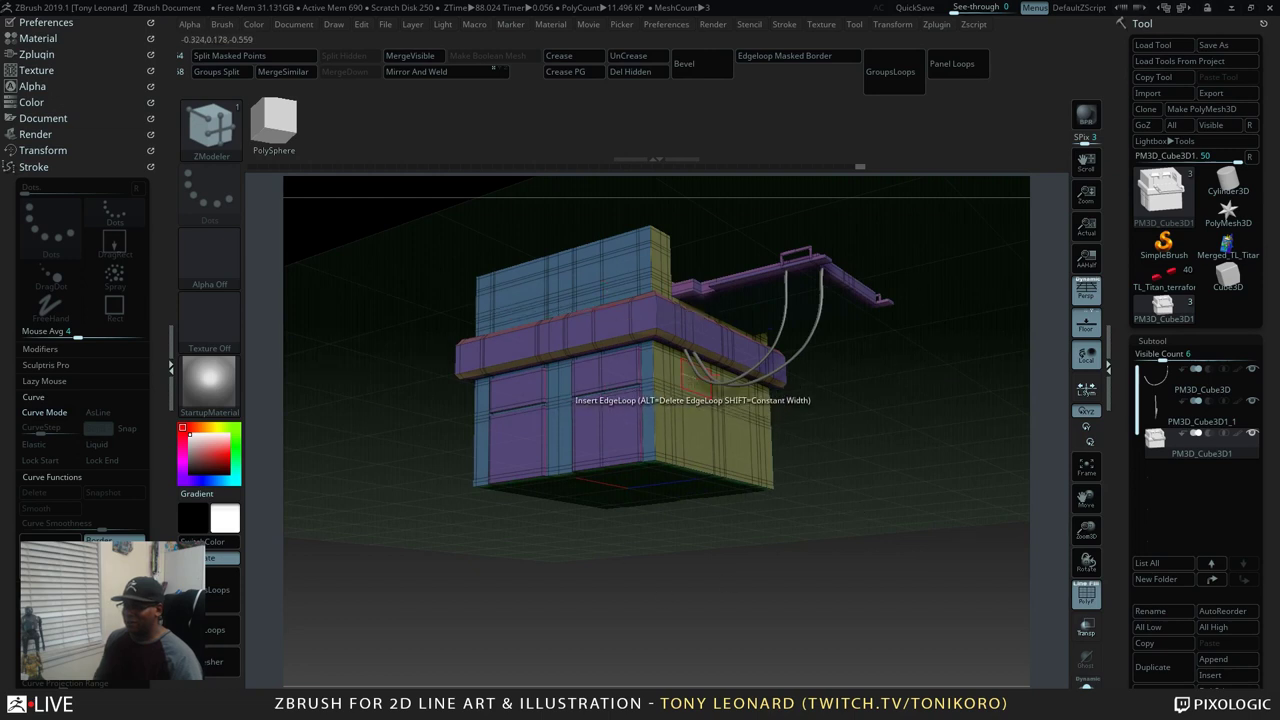
pyautogui.moveTo(811, 481); pyautogui.dragTo(957, 543)
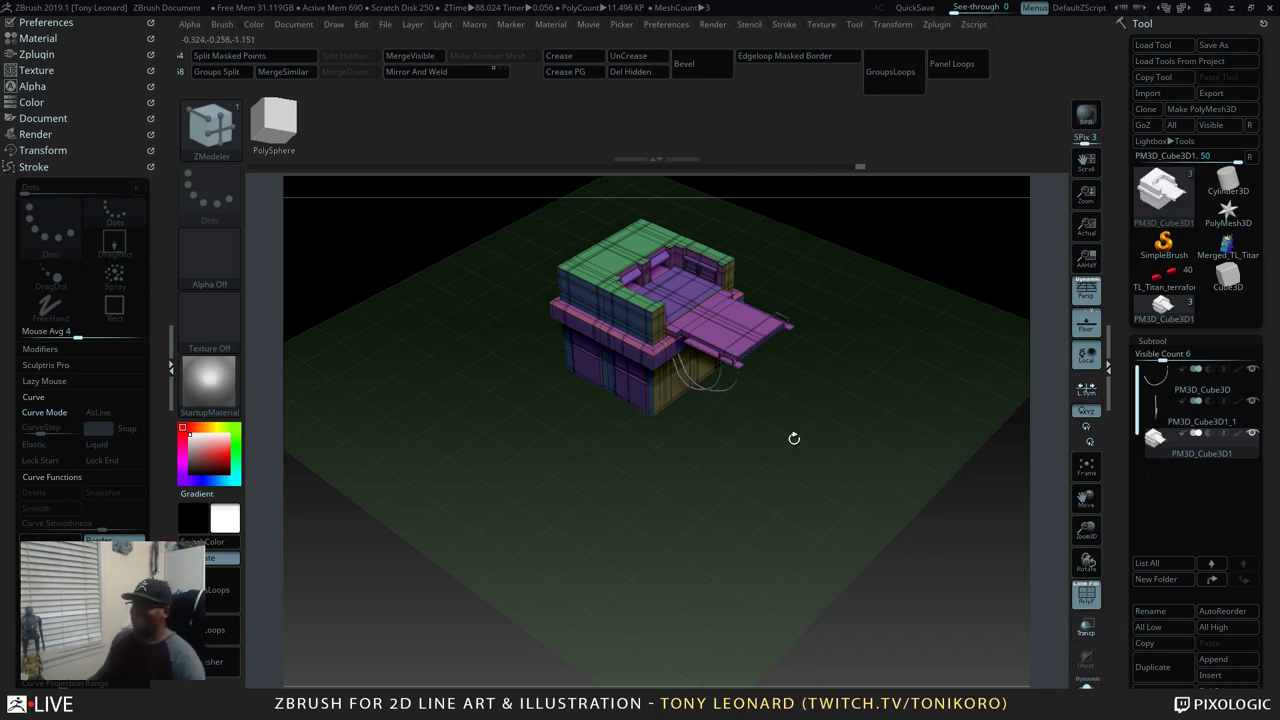
pyautogui.moveTo(794, 437); pyautogui.dragTo(863, 503)
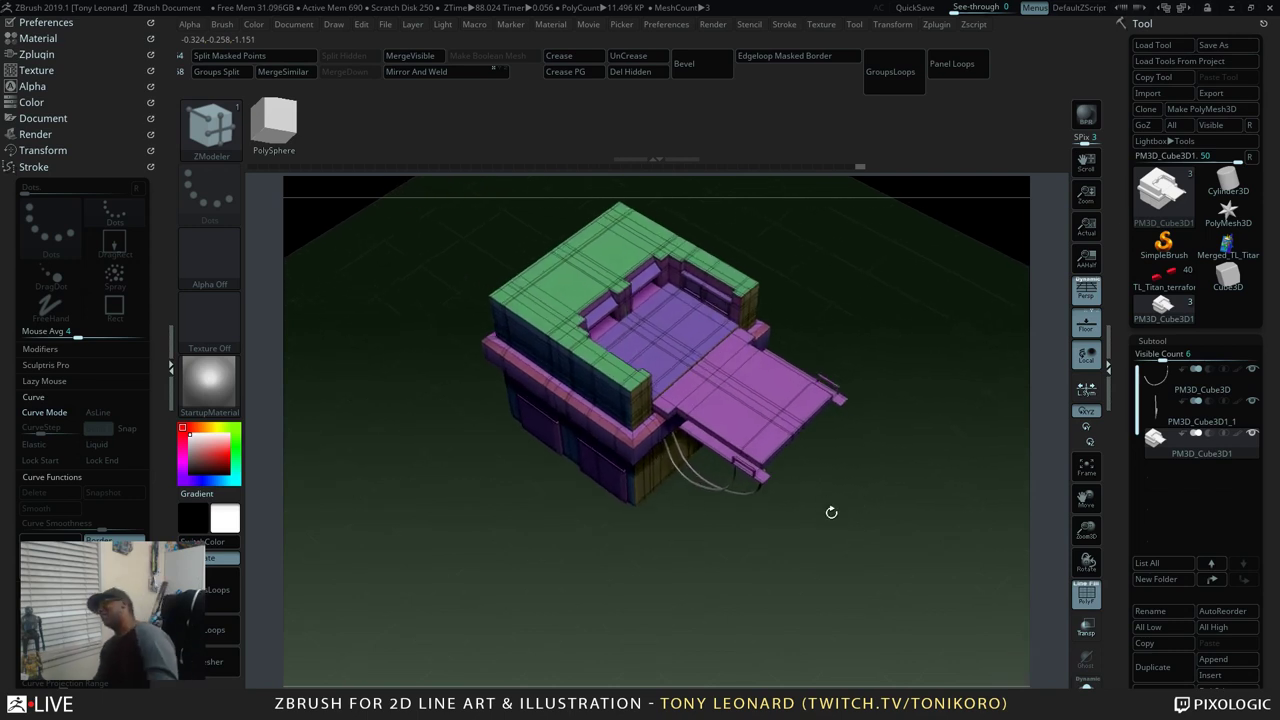